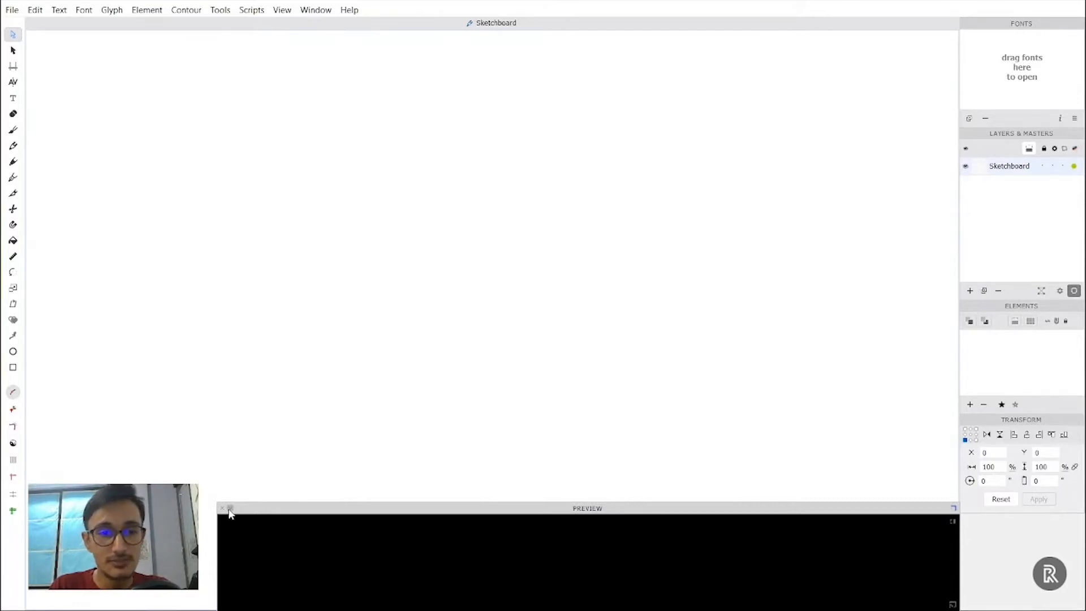
click(230, 510)
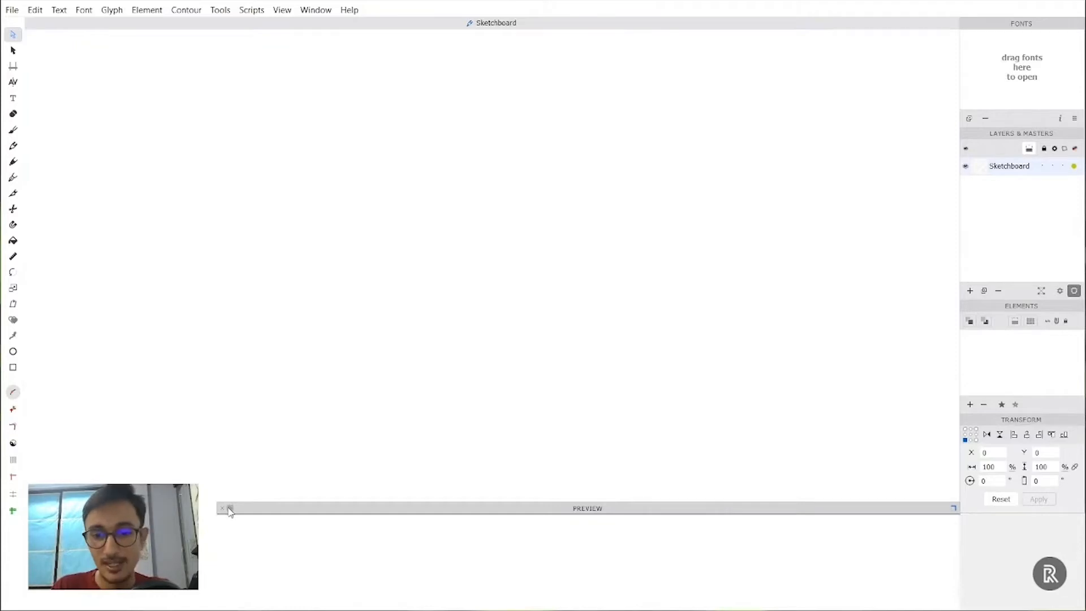
click(317, 10)
mouse_move(388, 114)
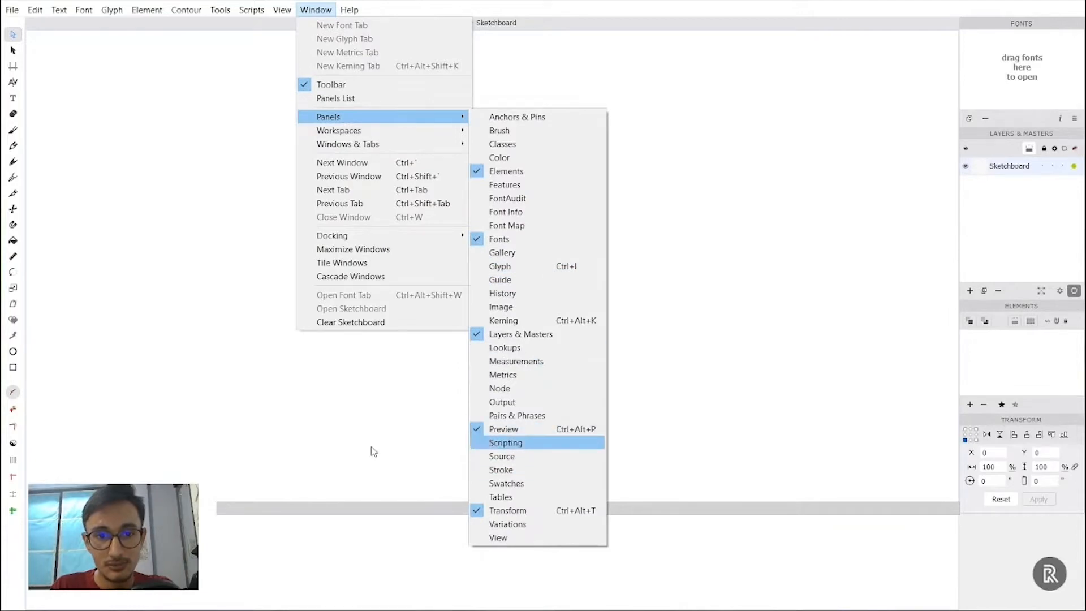
click(374, 451)
click(230, 509)
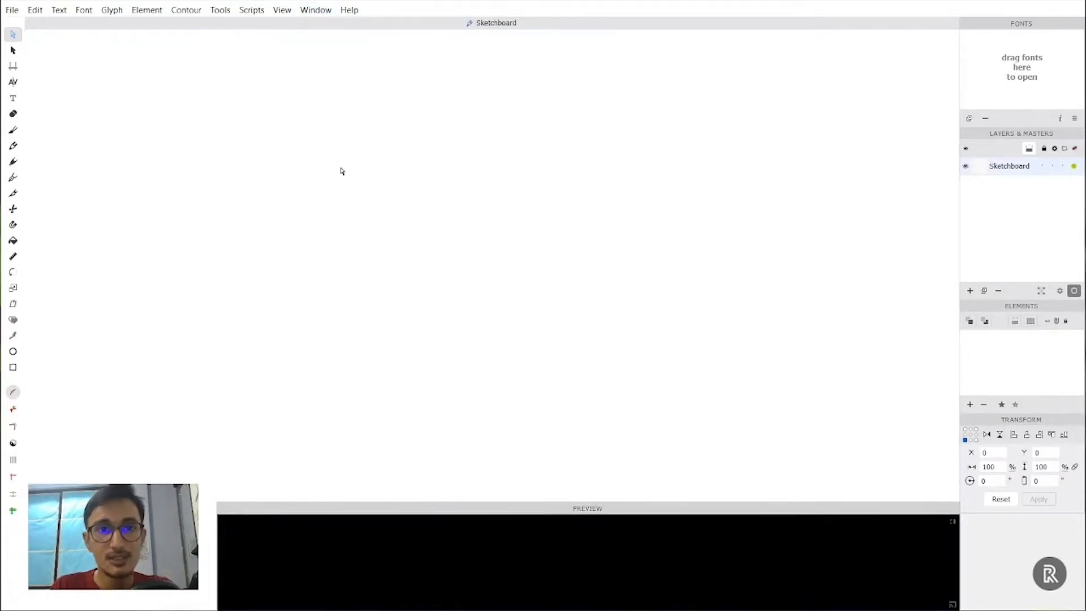
Create a new font and check the zero and zcaron cells in its Latin Simple glyph set.
click(9, 12)
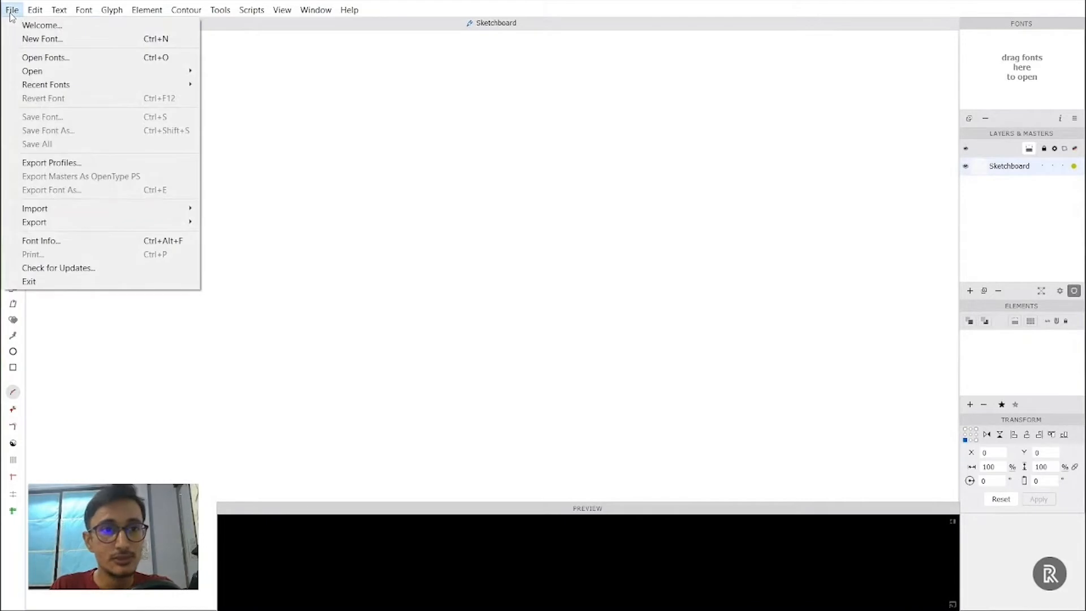
click(49, 42)
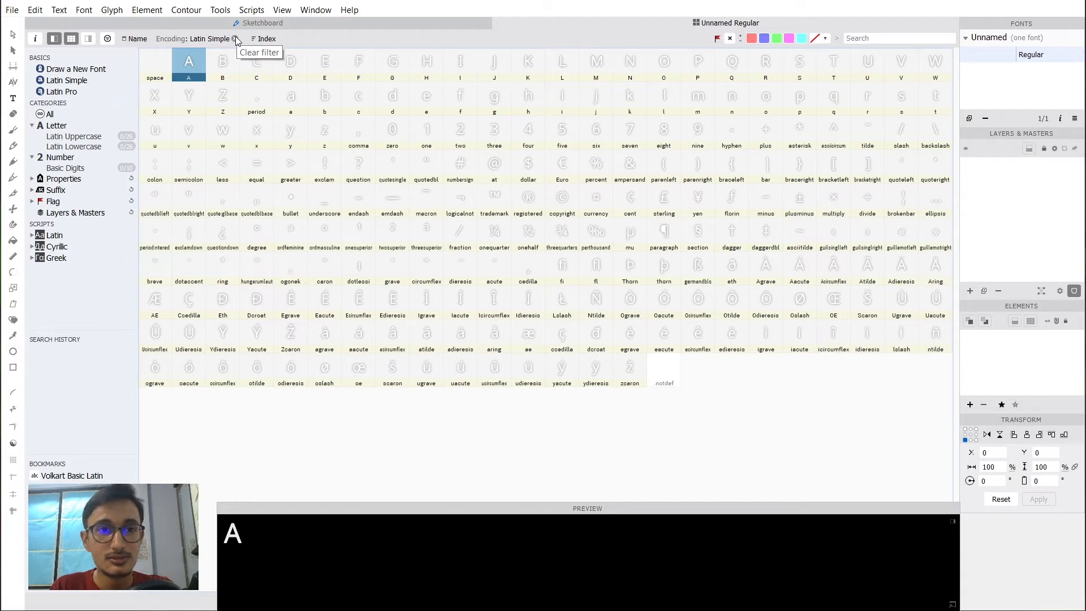
click(392, 133)
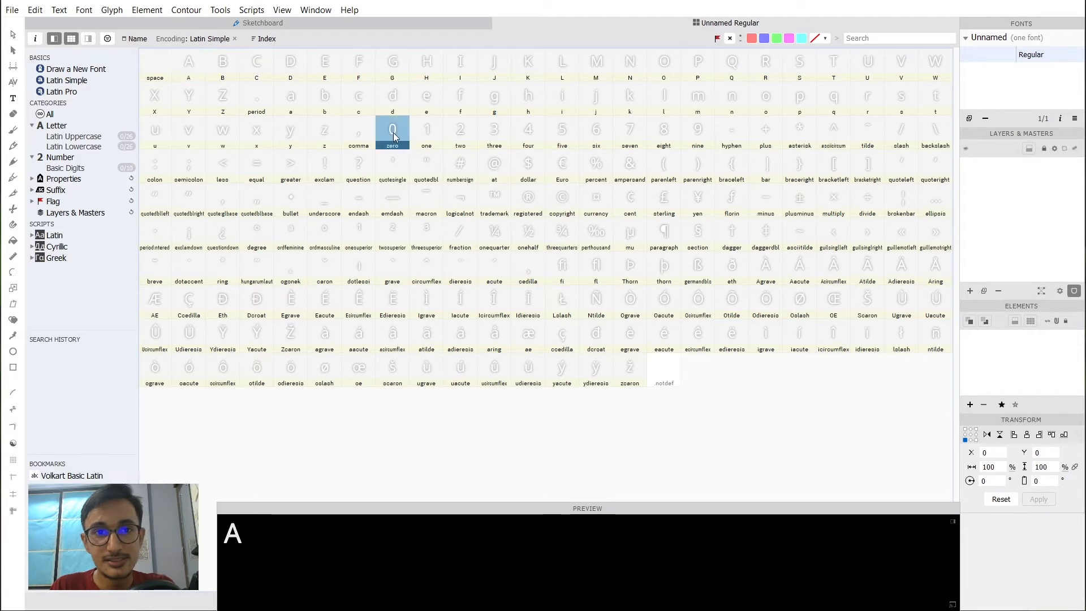
click(637, 371)
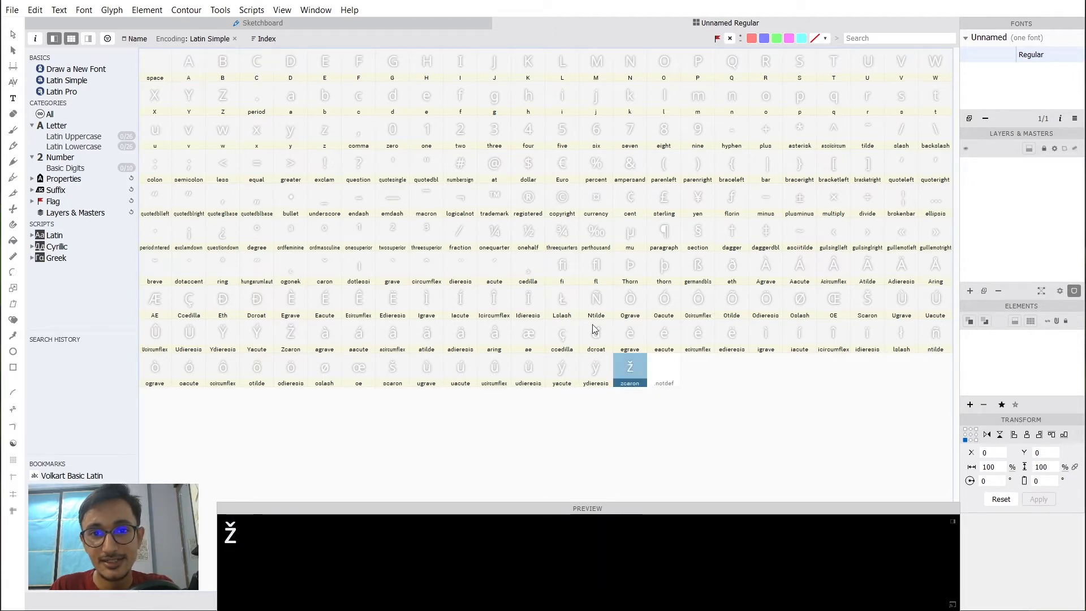
Clear the Latin Simple encoding filter and set the font window's encoding to Drawing.
click(235, 38)
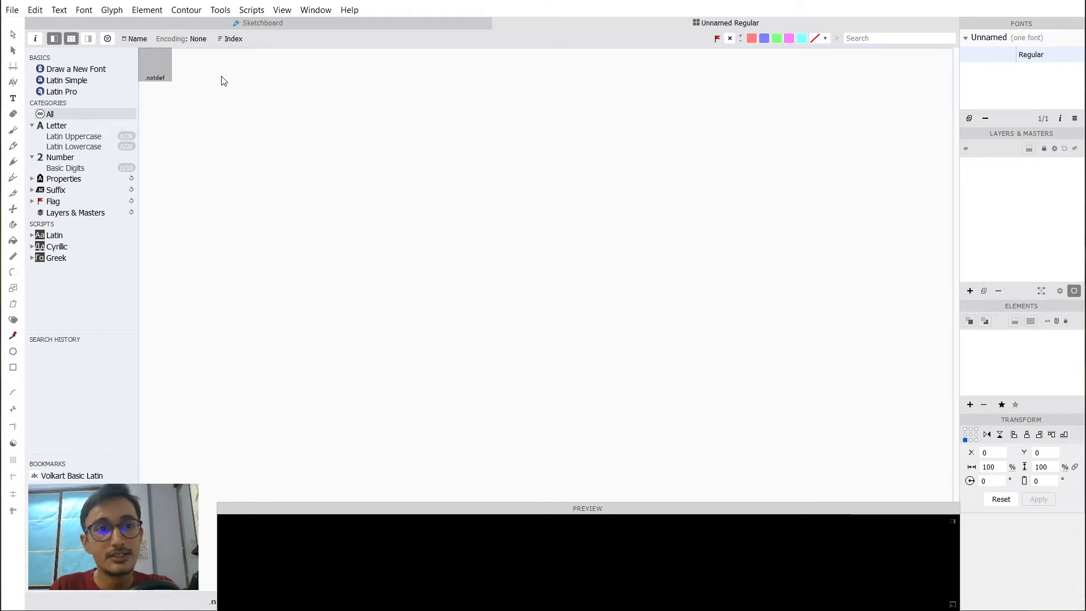
click(194, 39)
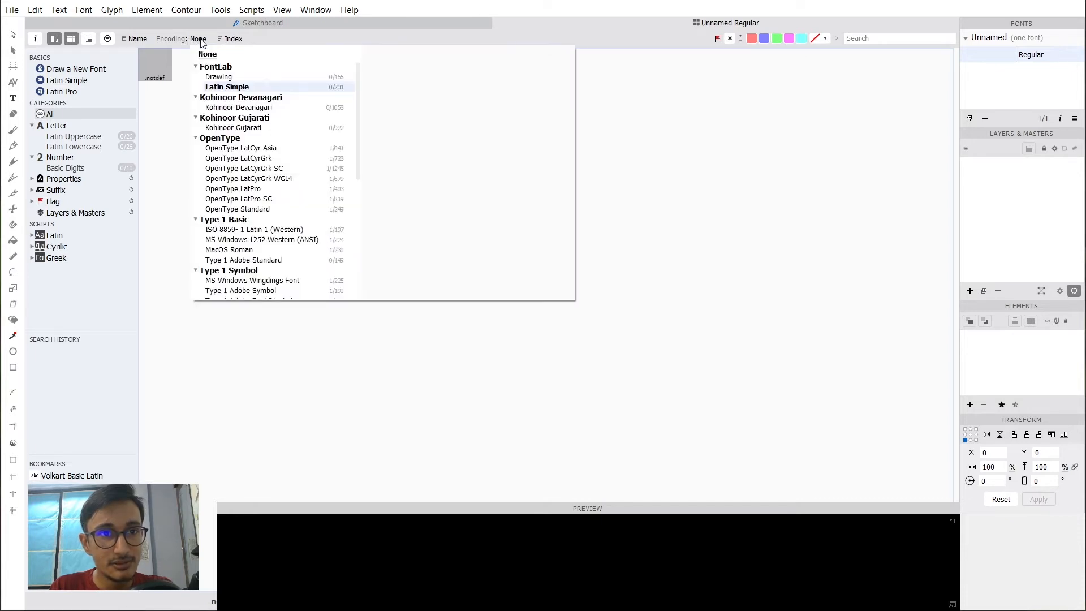
click(218, 79)
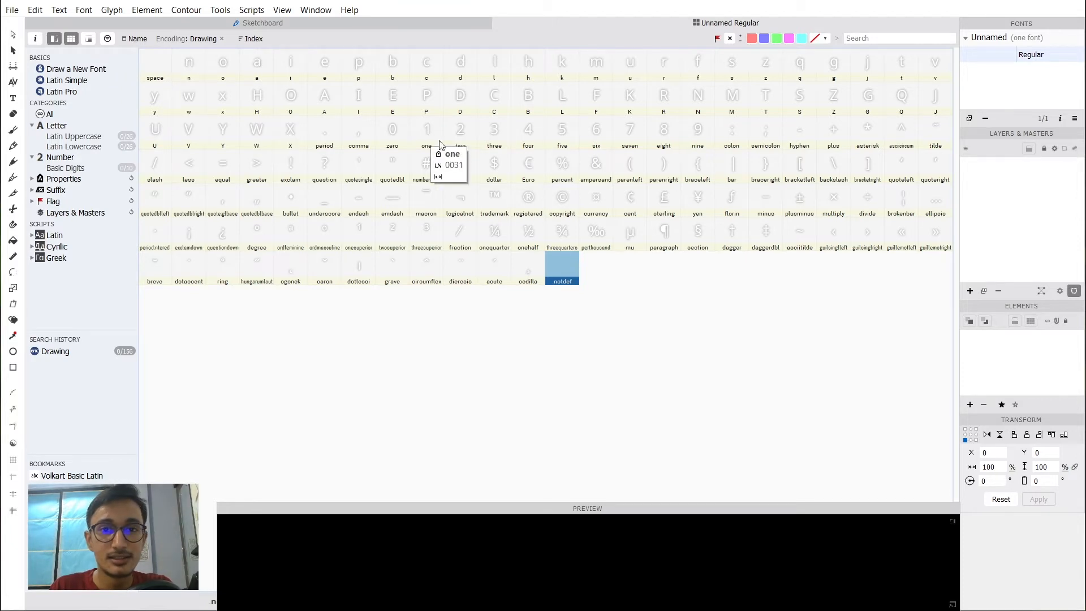
Examine the order of the first glyph cells in the Drawing encoding, from space and n through i.
click(153, 68)
click(194, 67)
click(224, 68)
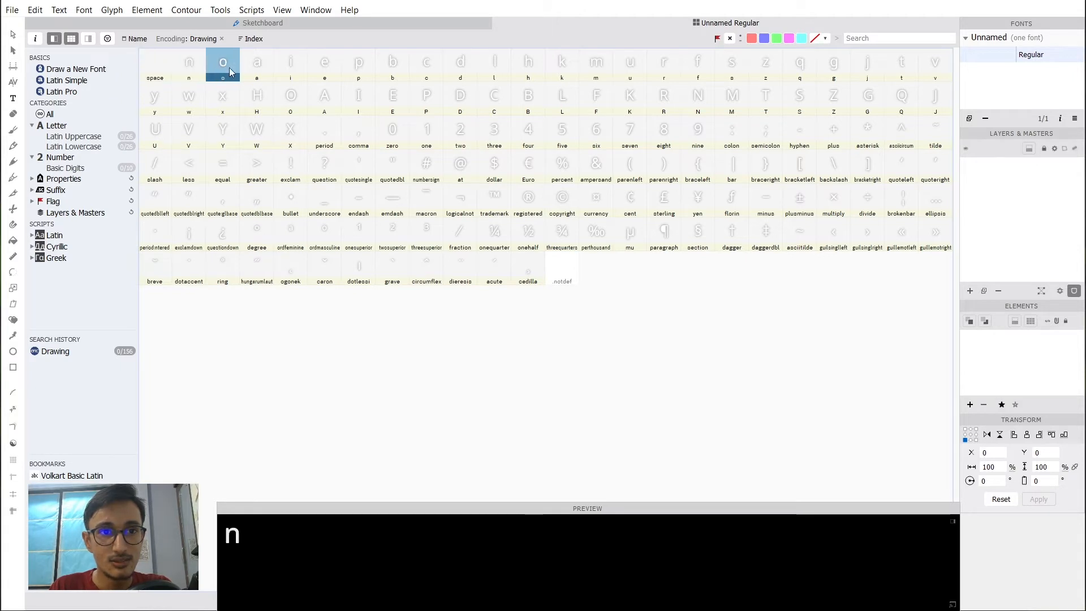
click(258, 68)
click(282, 68)
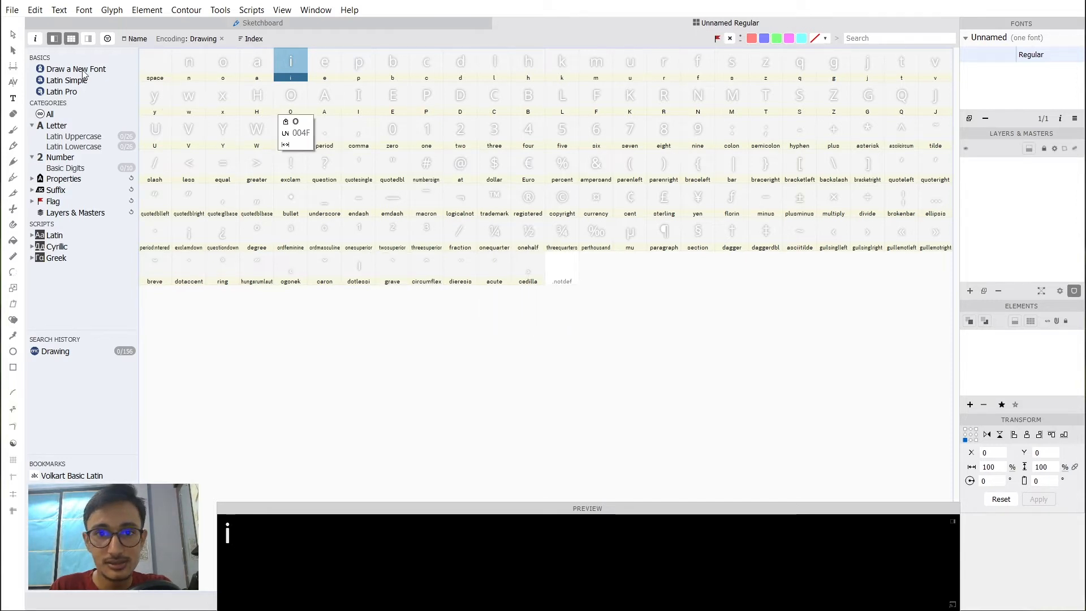
click(153, 66)
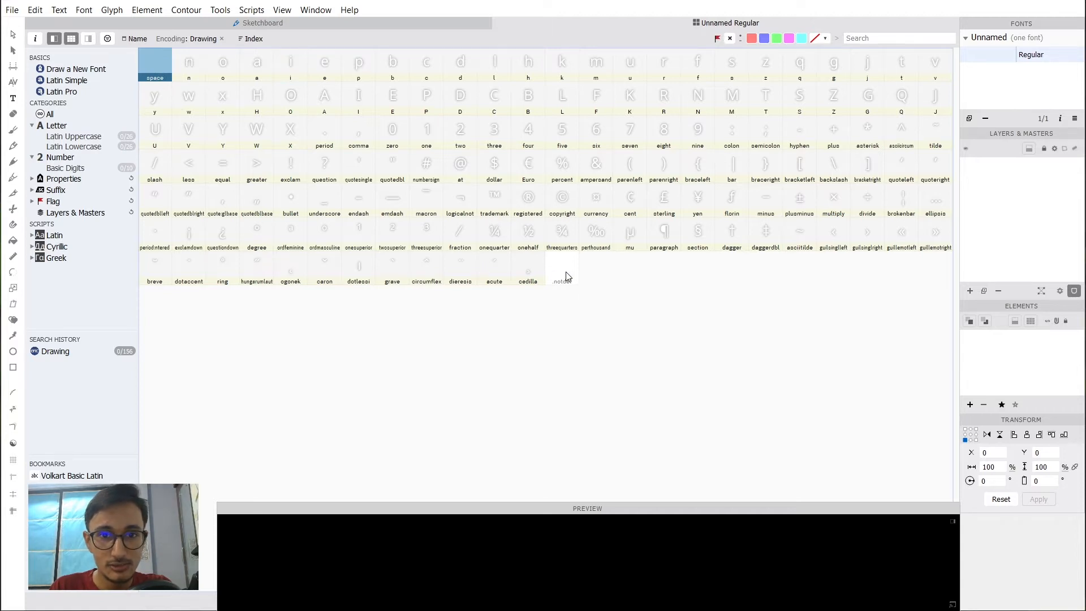
click(939, 409)
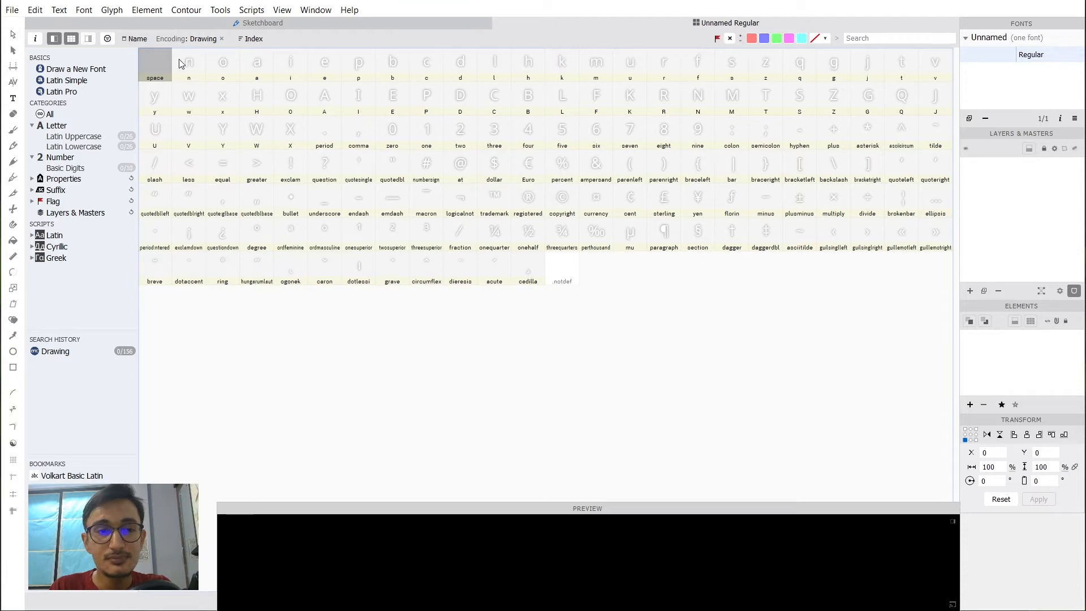
Create glyphs for every cell of the Drawing encoding from space to .notdef, and clear the selection.
click(193, 72)
click(168, 75)
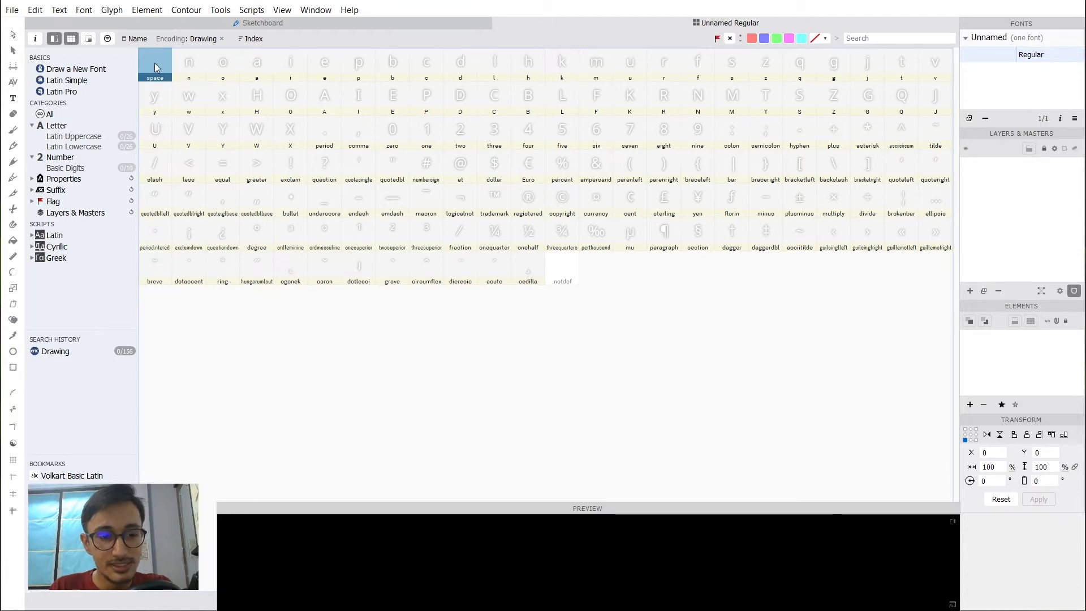
shift+click(561, 266)
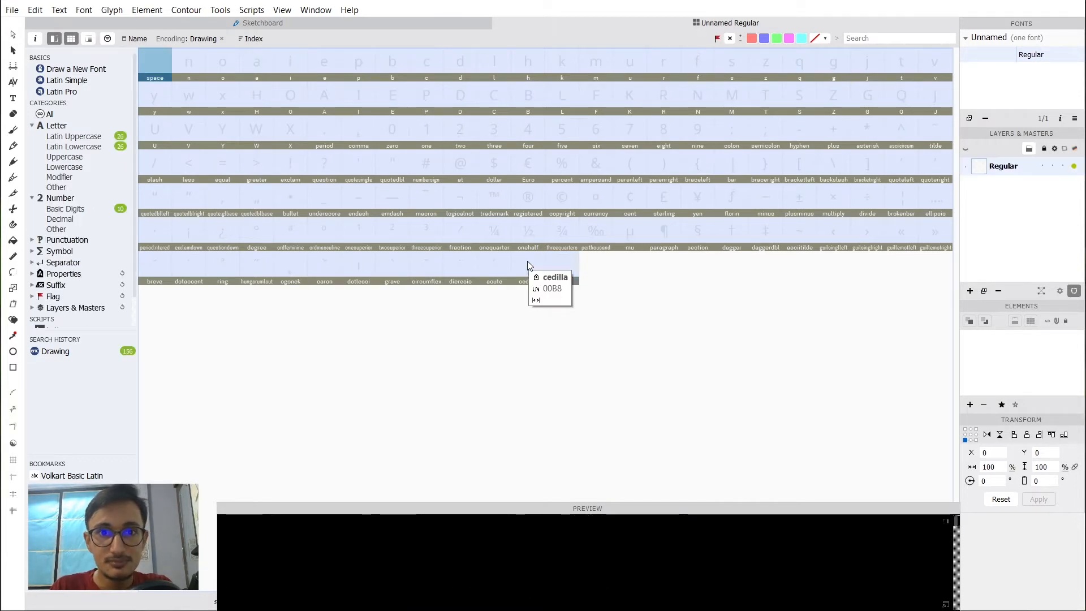
click(503, 321)
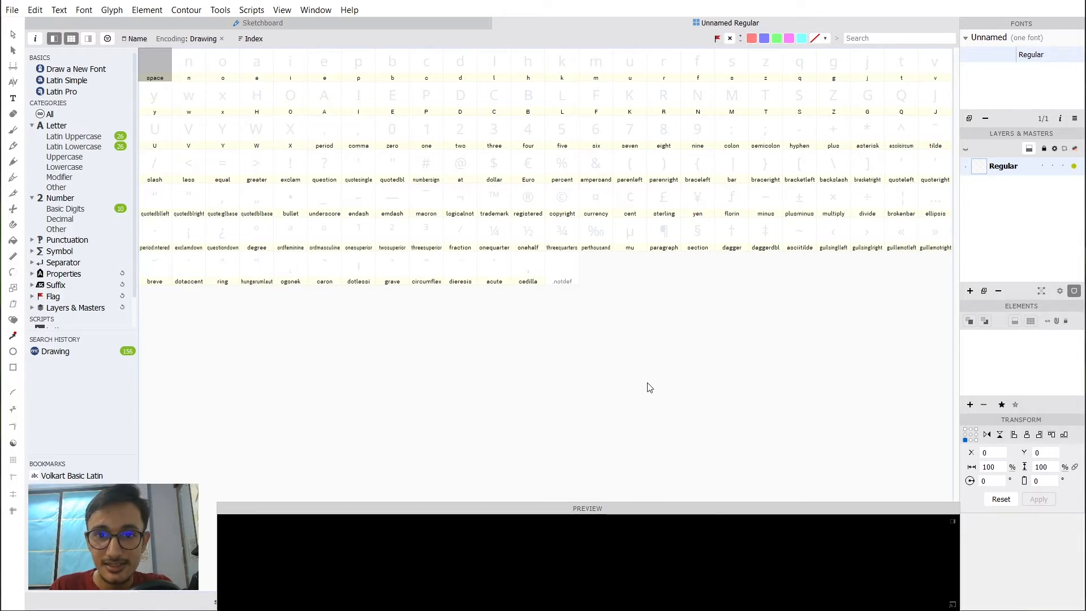
Enlarge the glyph cells with columns kept on Flex, and place the floating Preview panel just above the status bar.
click(713, 509)
drag(645, 441, 632, 439)
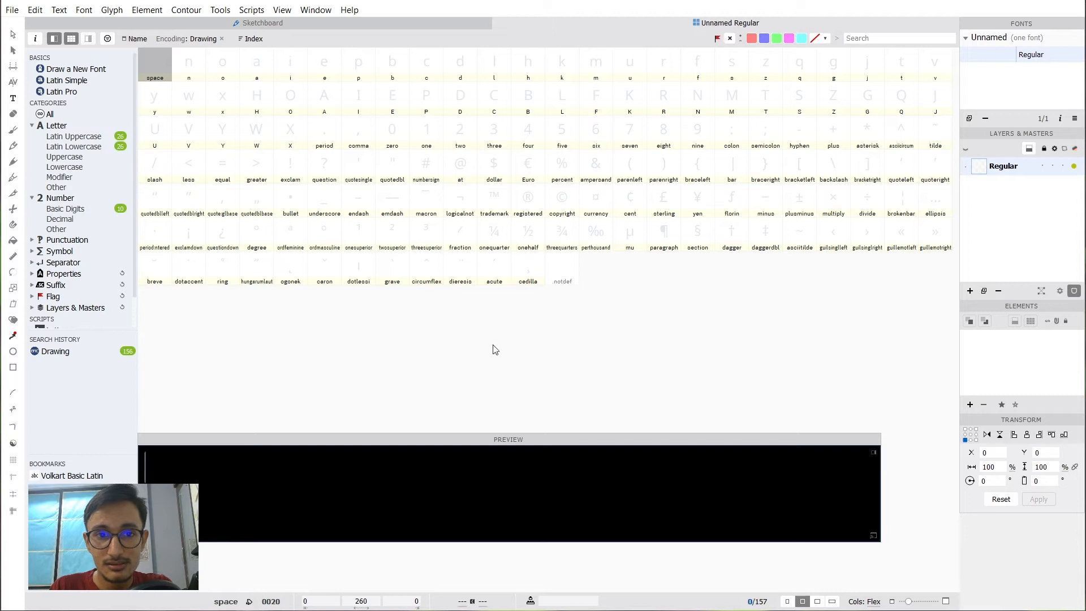
click(877, 603)
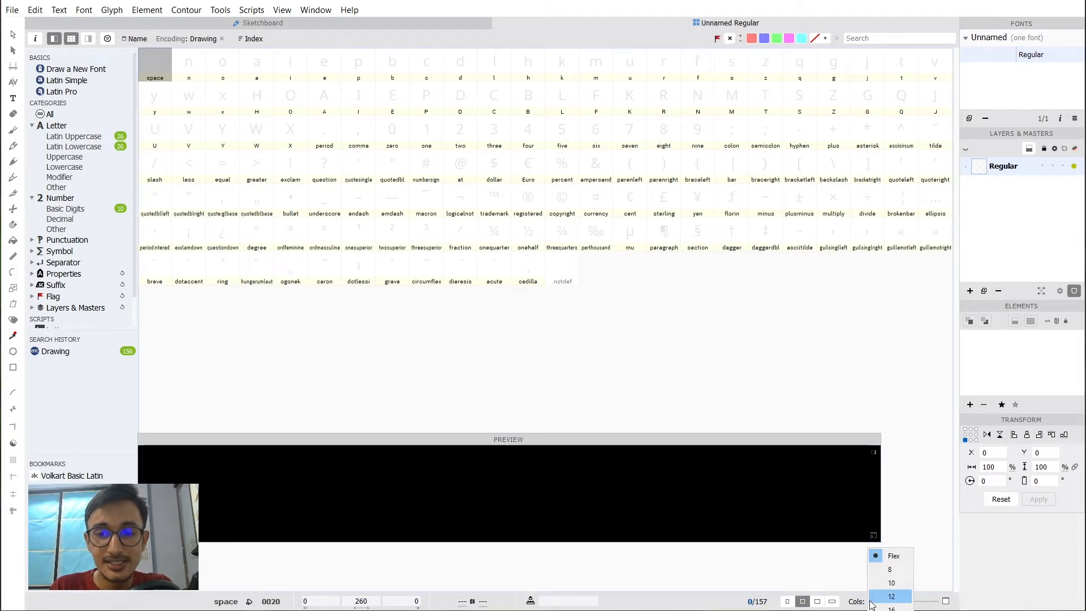
click(896, 556)
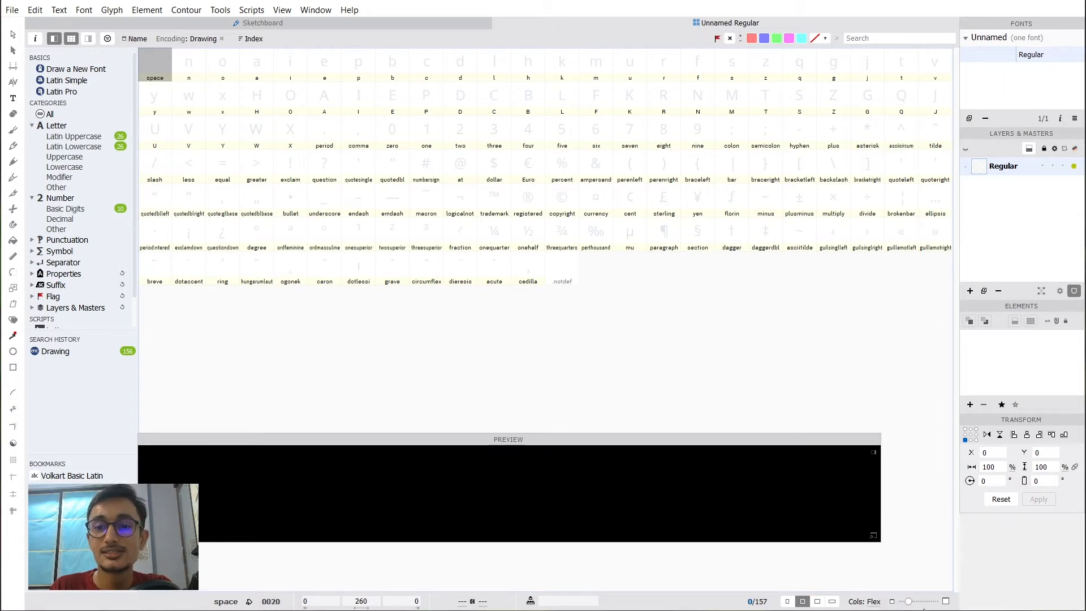
drag(915, 605, 918, 606)
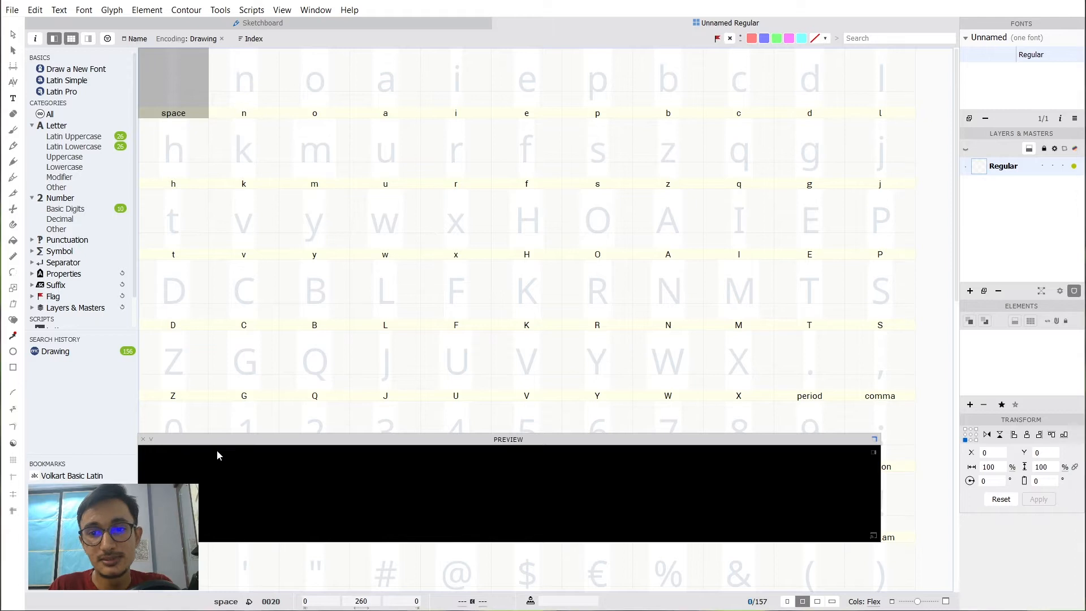
click(240, 462)
drag(240, 462, 255, 489)
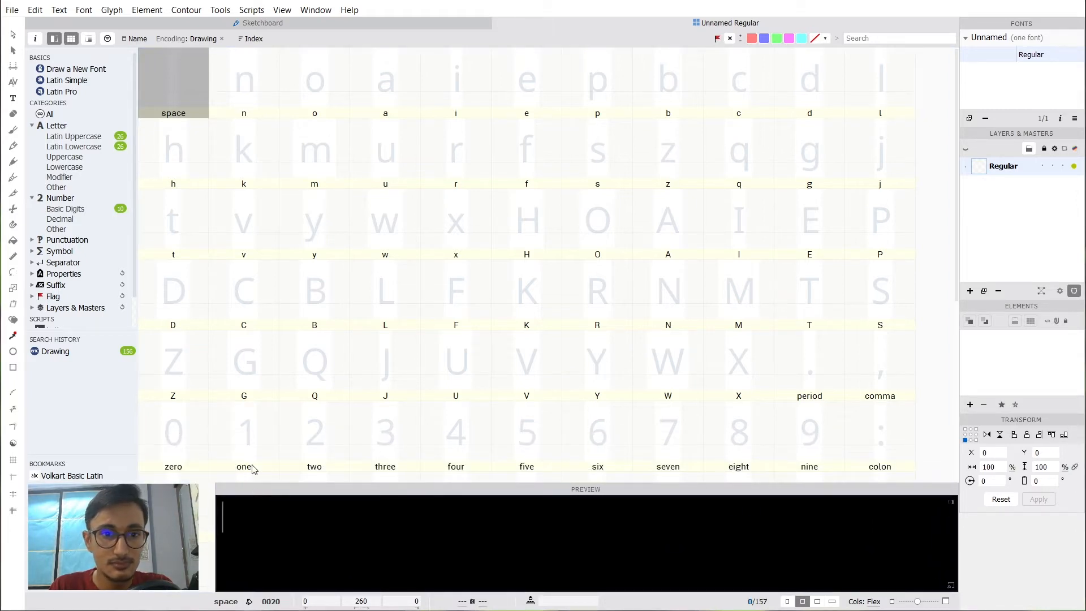
Start saving the font and create and open a new folder named Tutorial on the Desktop.
click(261, 103)
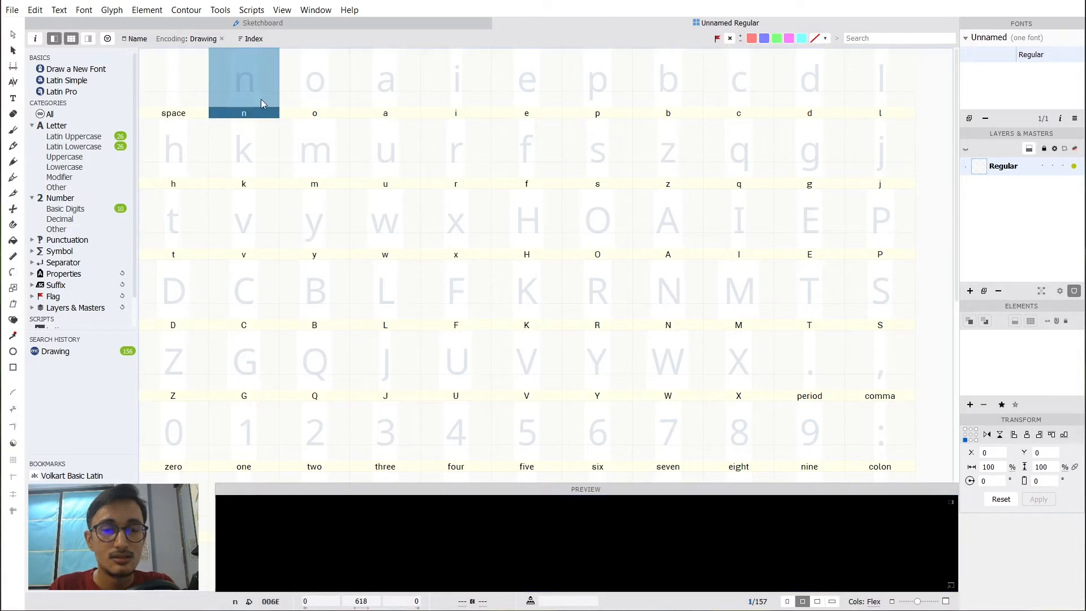
click(380, 86)
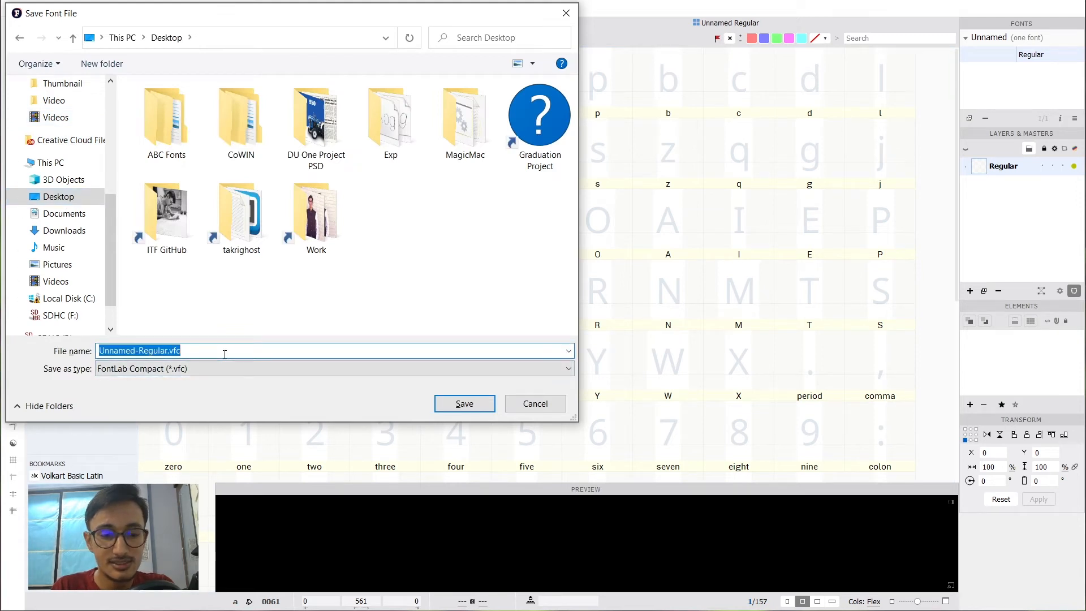
click(436, 262)
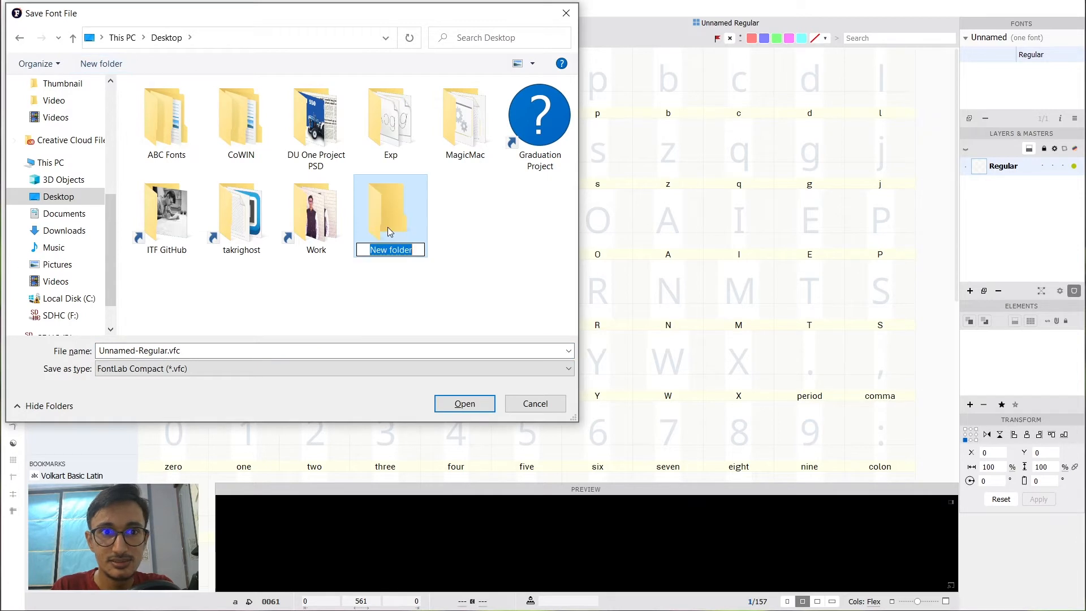
text(Tutorial)
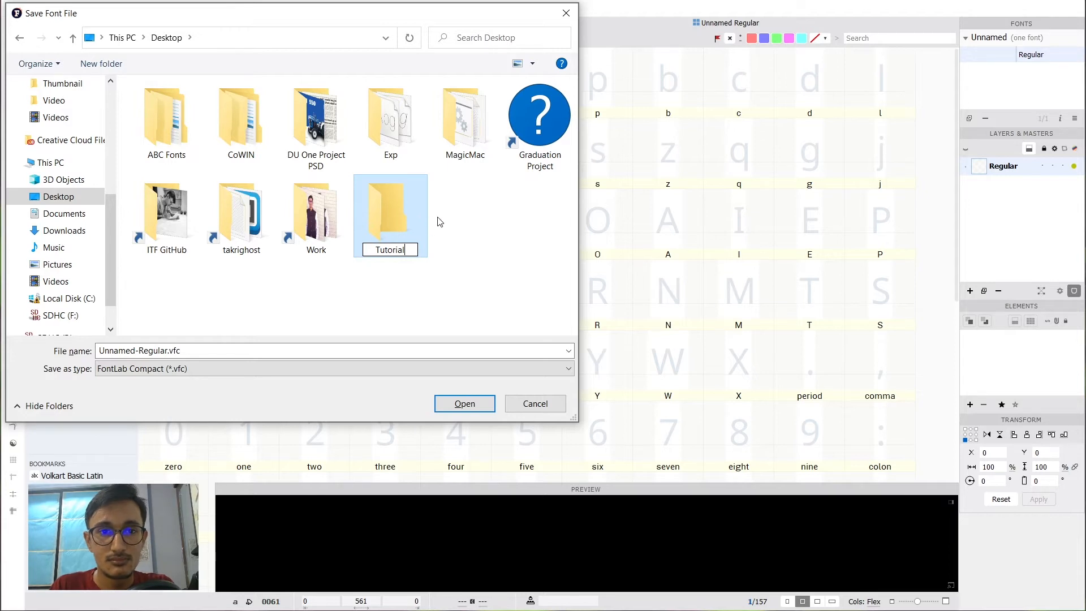
click(388, 215)
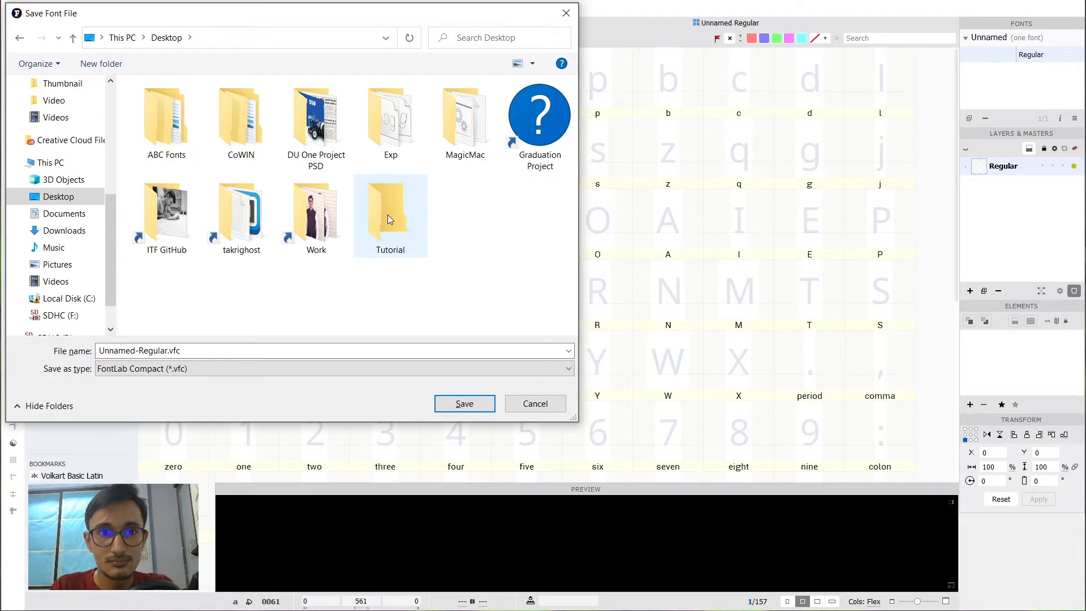
double_click(388, 215)
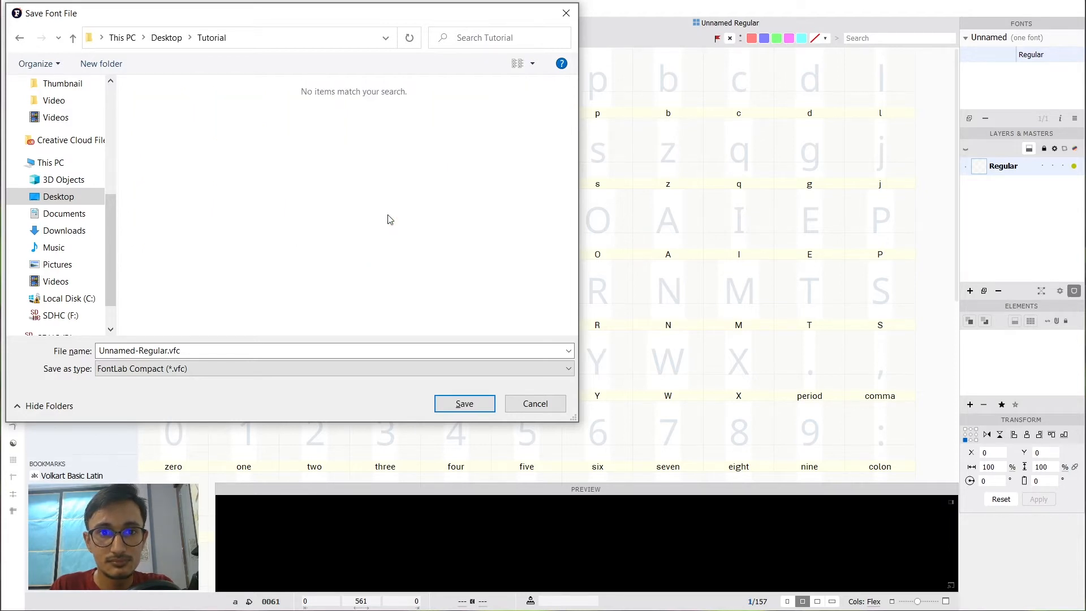
Save the font as Titan in FontLab Compact (.vfc) format in the Tutorial folder.
click(252, 355)
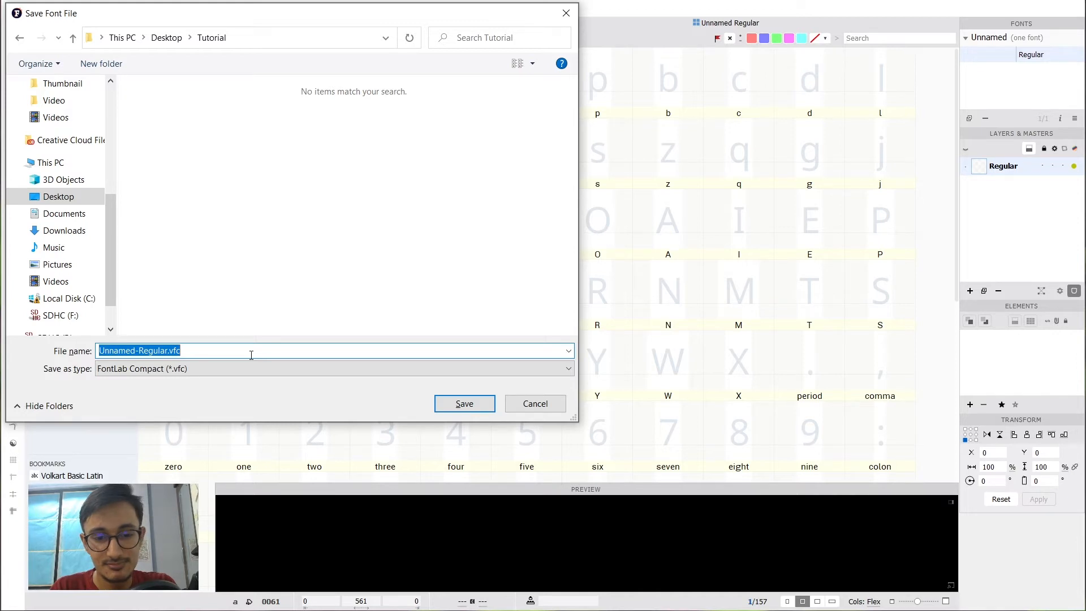
text(Titan)
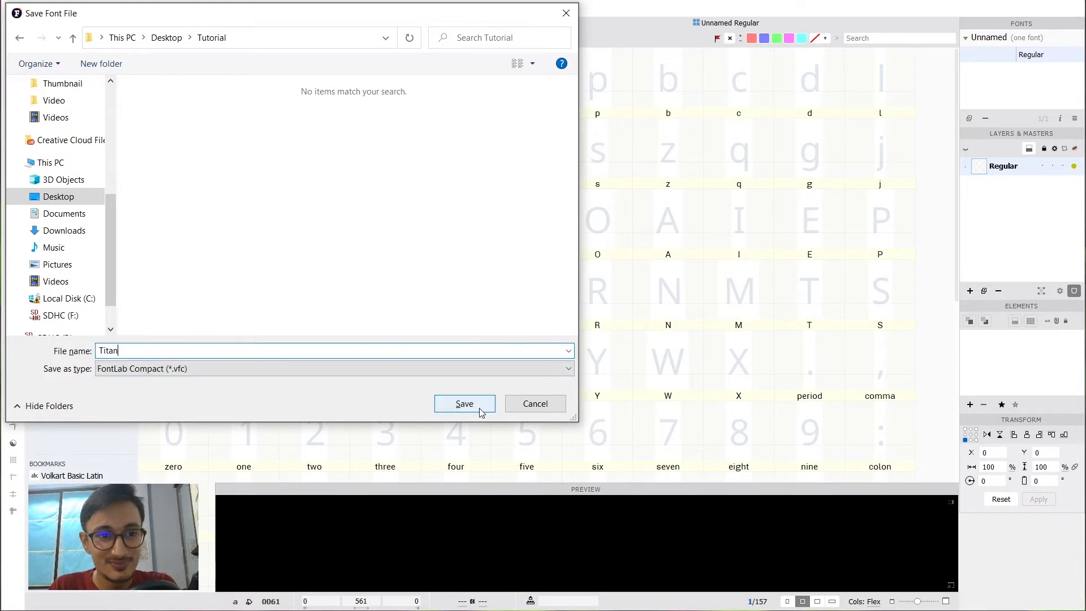
click(465, 404)
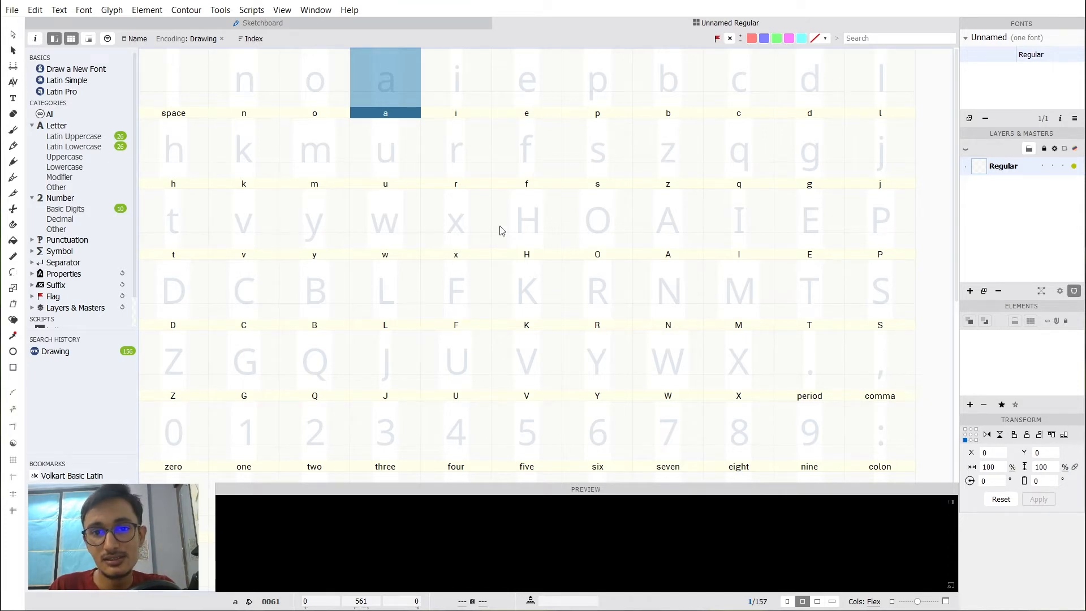
Open the font info and rename the Regular master to Light in the font's list of masters.
key(ctrl+alt+i)
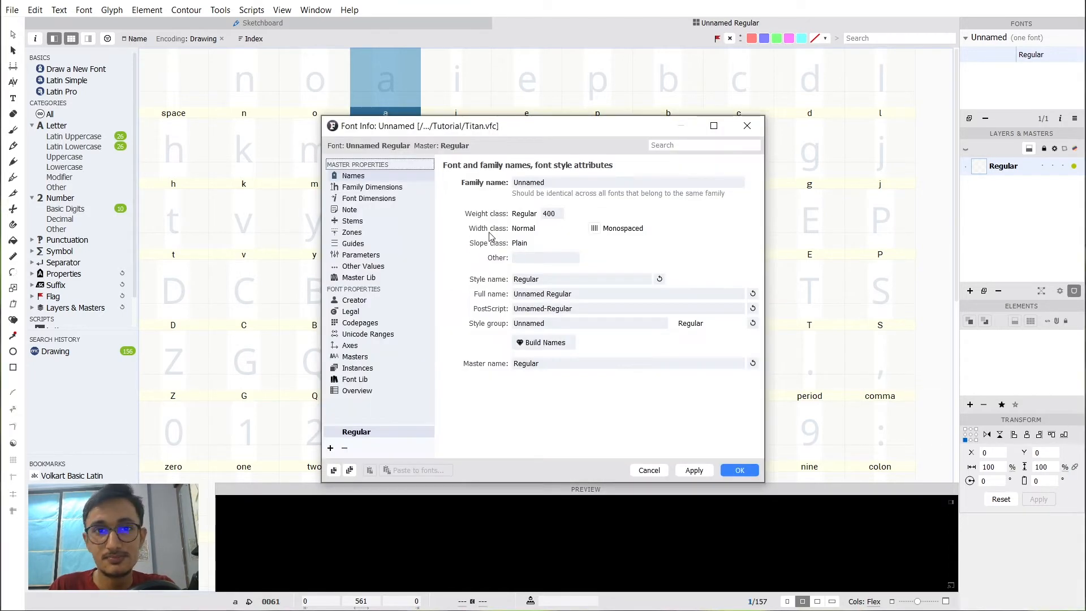
drag(488, 127, 447, 108)
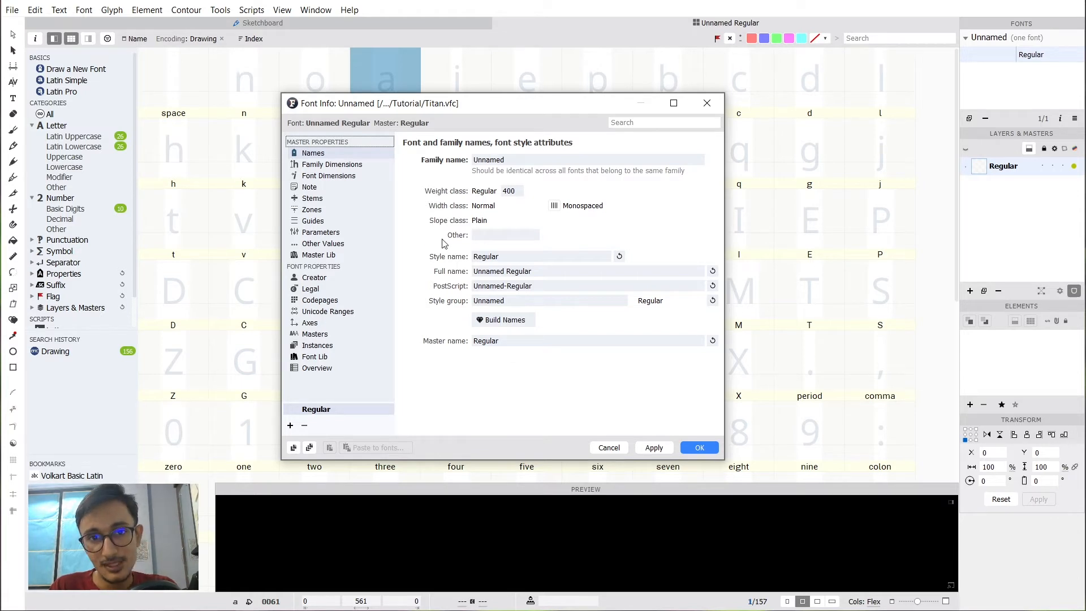
click(318, 338)
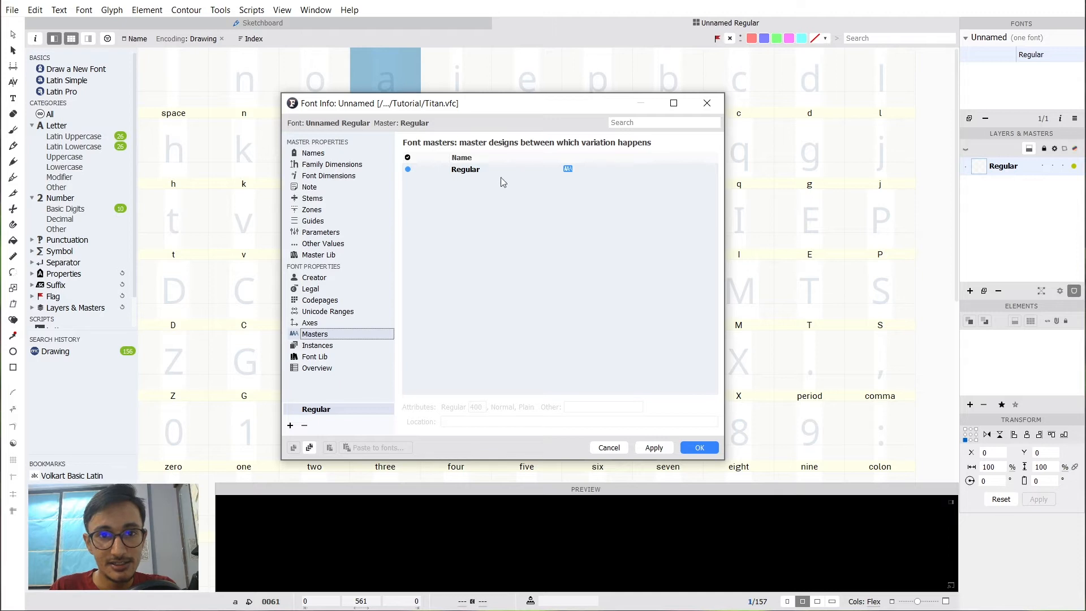
double_click(468, 169)
text(Light)
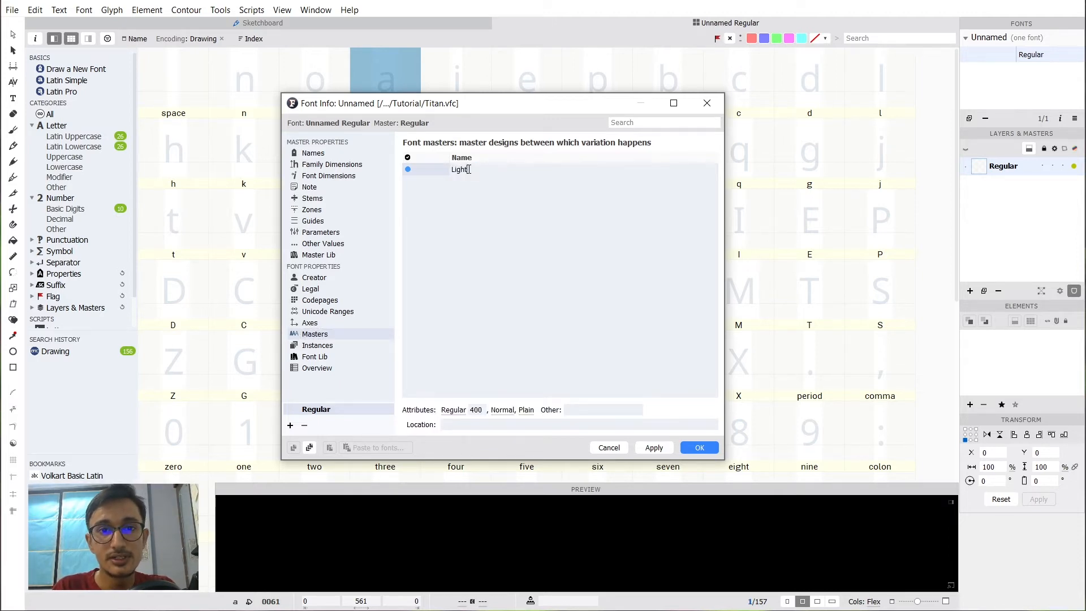
key(Return)
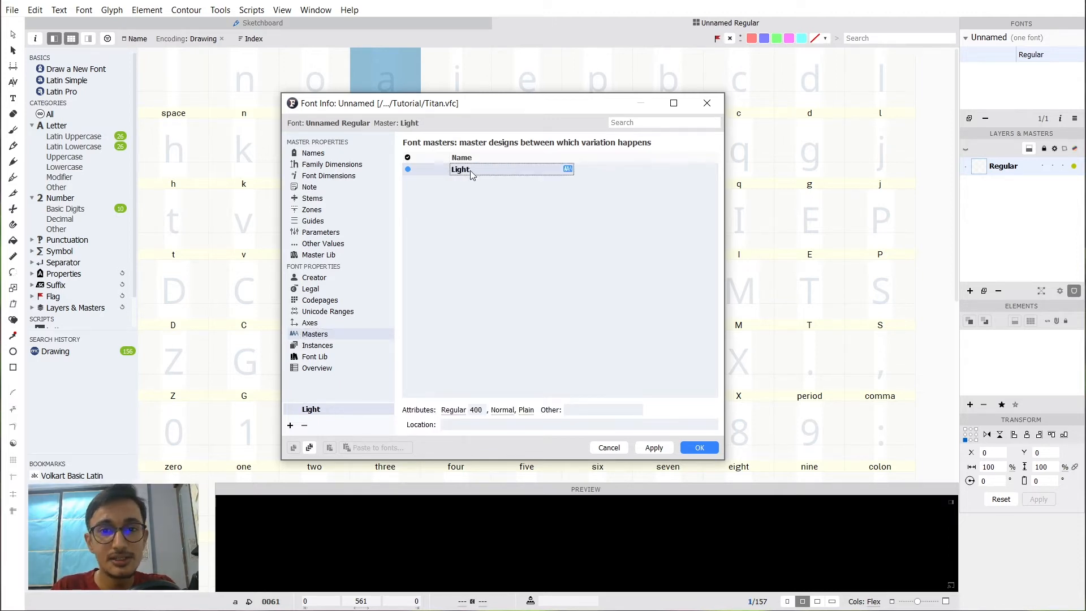
click(481, 190)
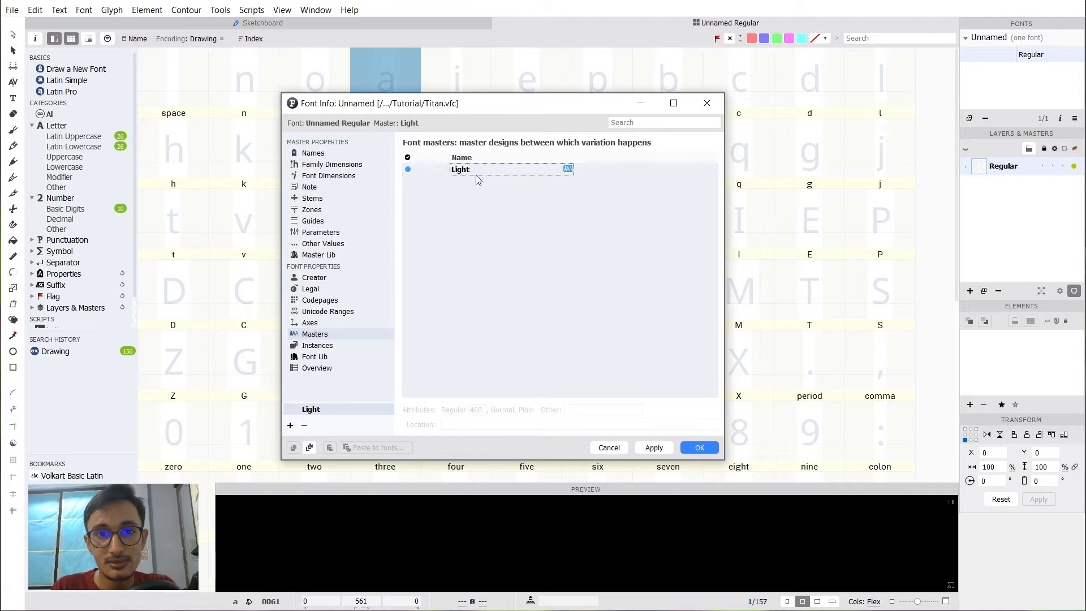
Add a second master named Bold by duplicating the Light master with its glyph layers copied.
click(291, 425)
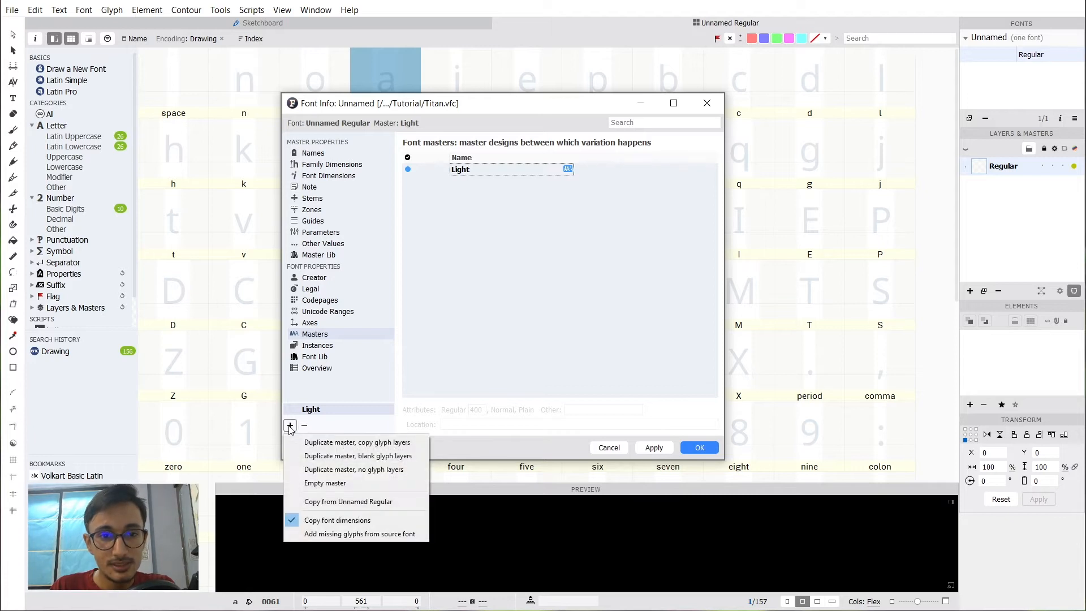
click(354, 445)
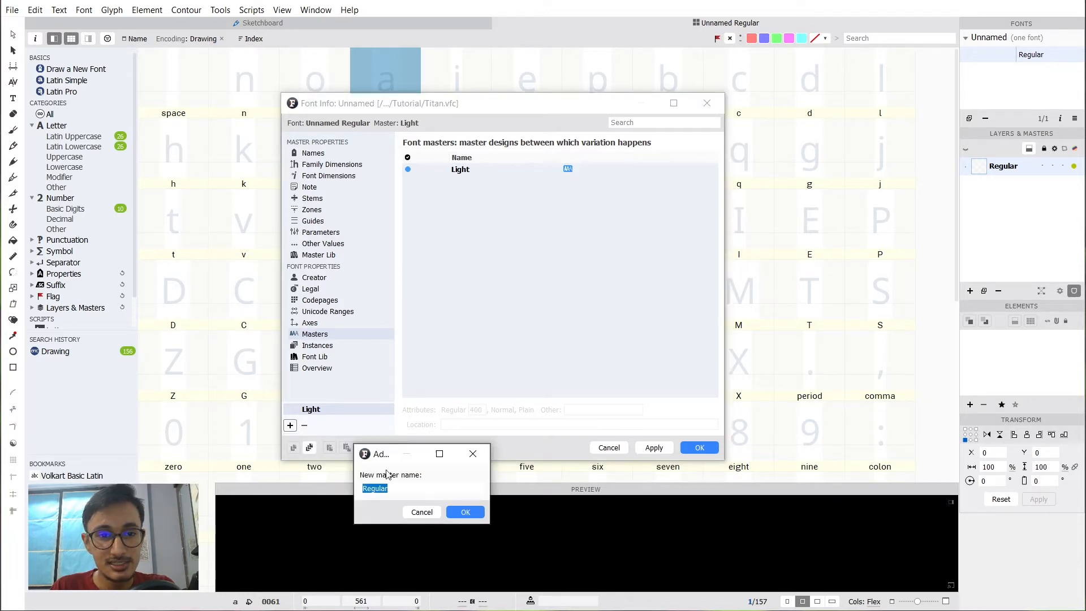
text(Bold)
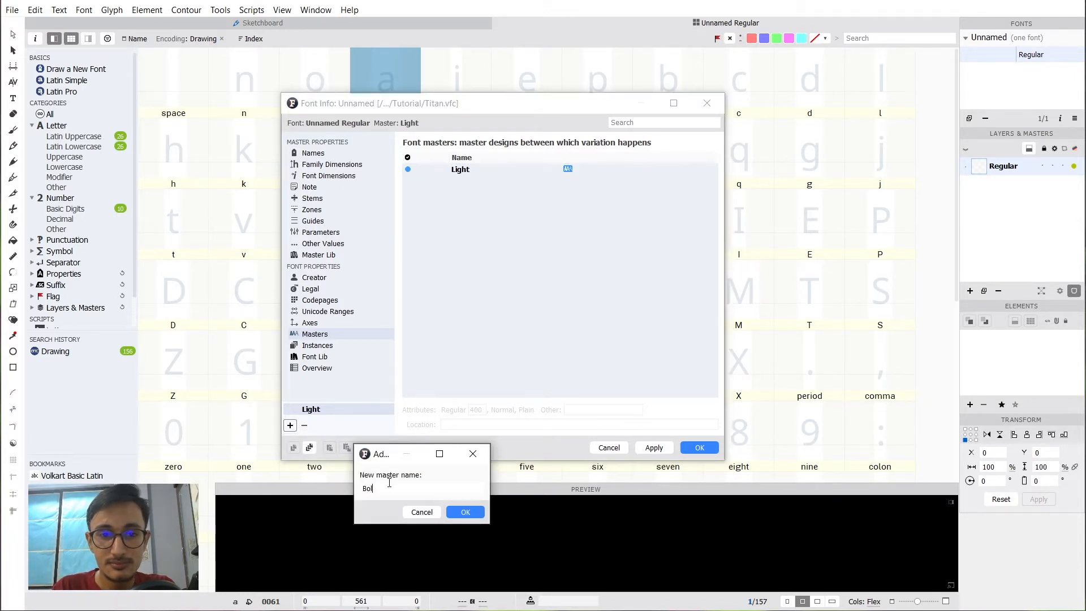
click(480, 512)
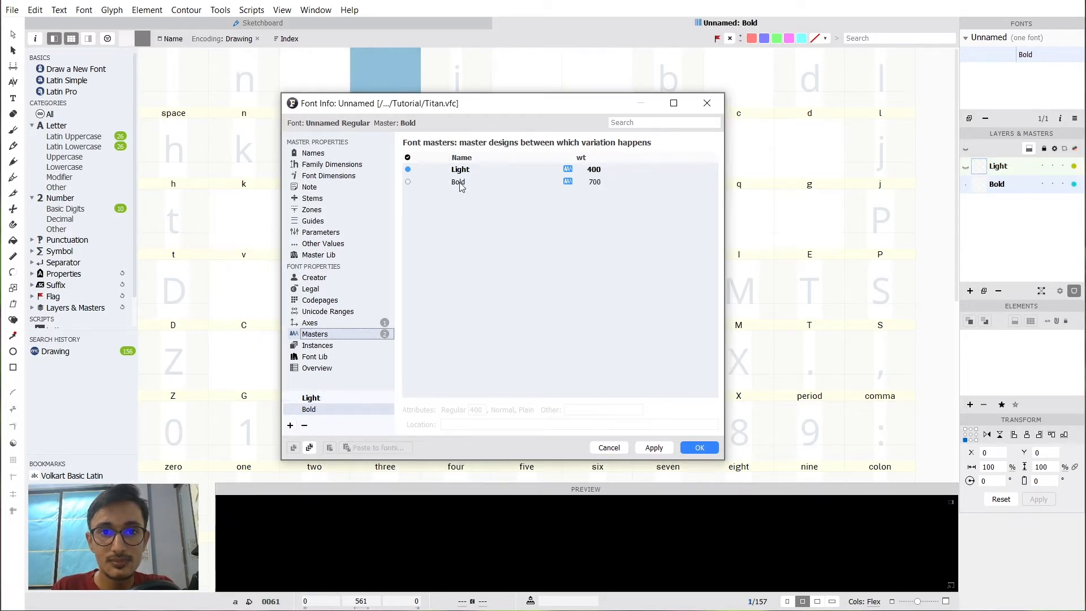
click(460, 183)
click(478, 169)
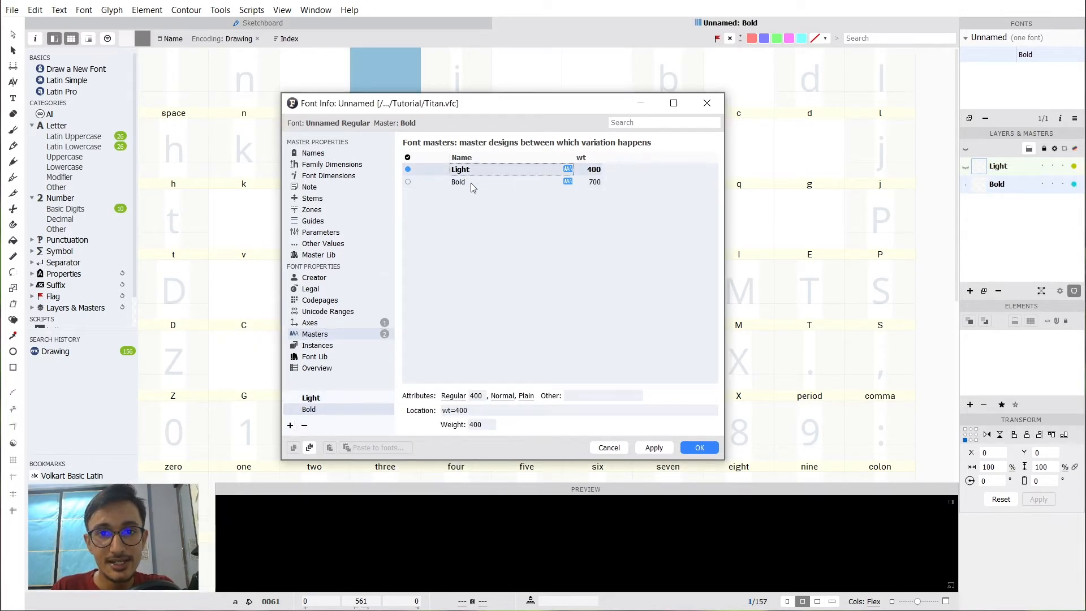
click(471, 182)
click(461, 171)
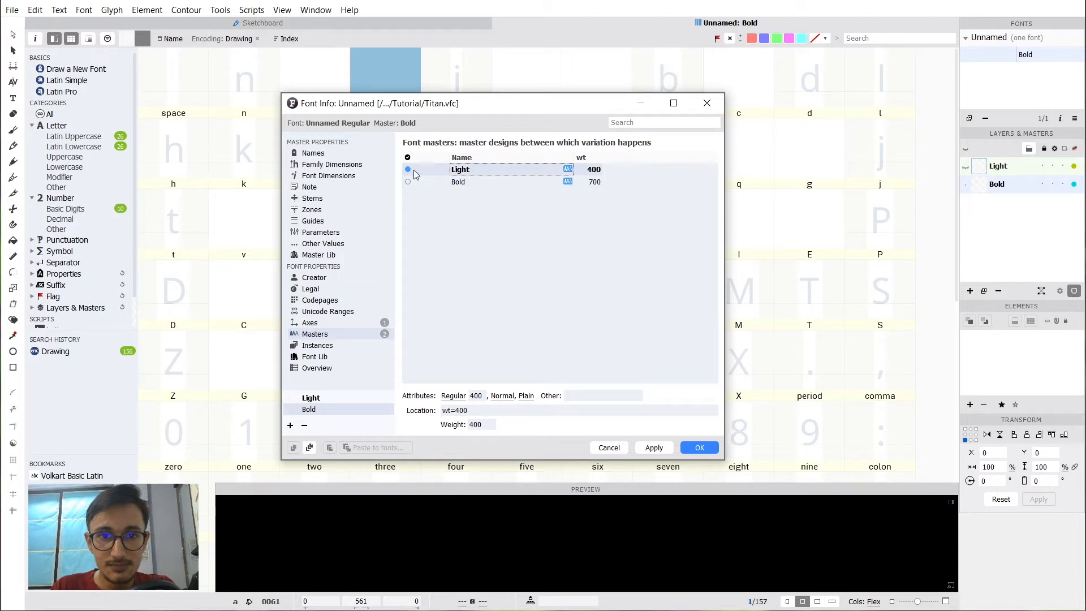
Set the family name to Titan in the Light master's names, keeping the width class Normal.
click(311, 398)
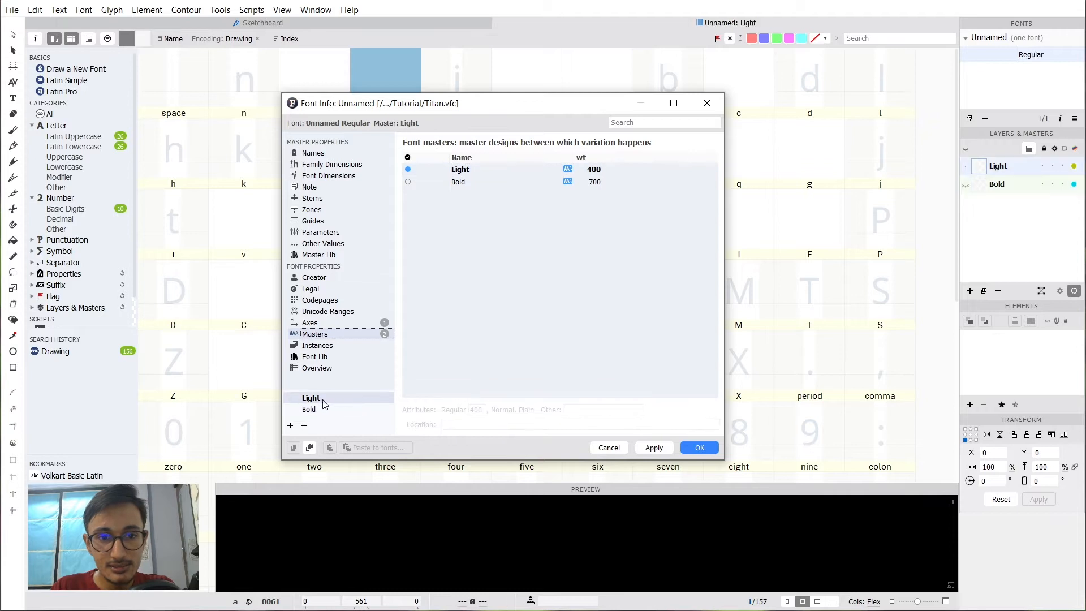
click(318, 155)
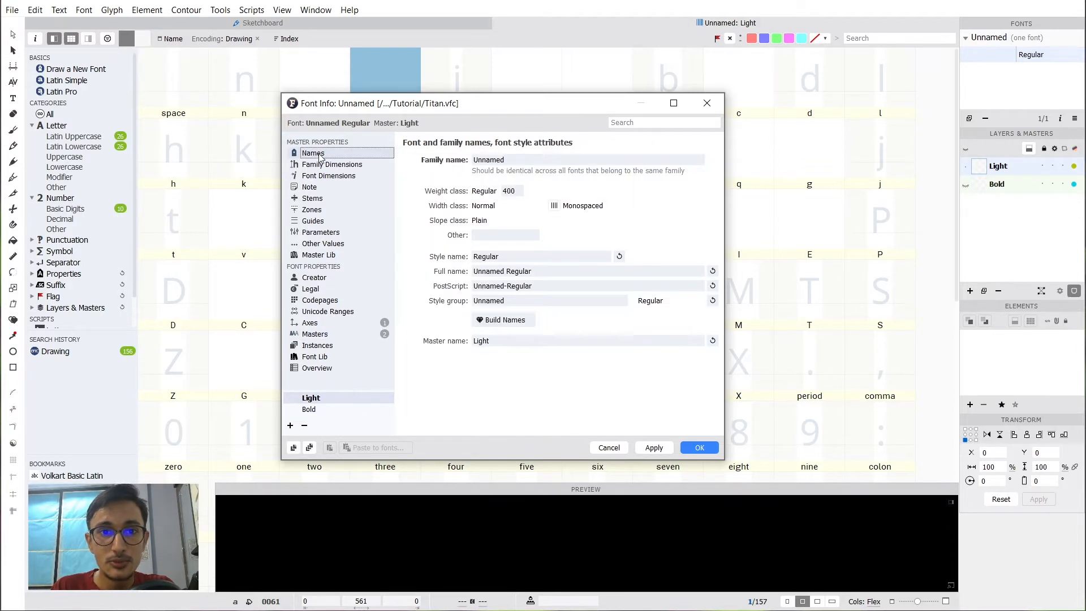
click(532, 161)
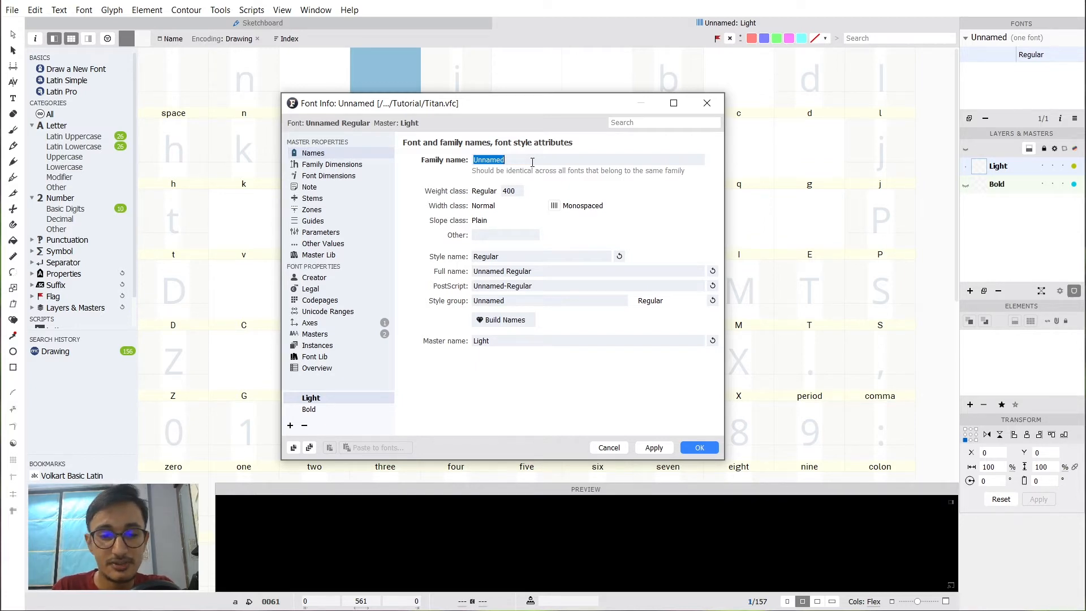
text(Titan)
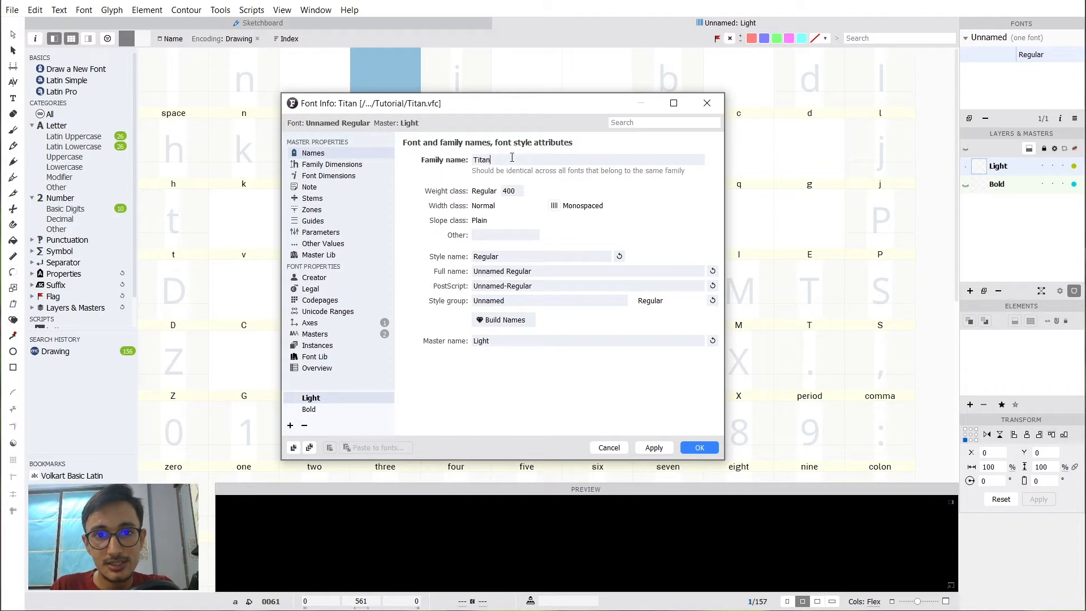
click(516, 207)
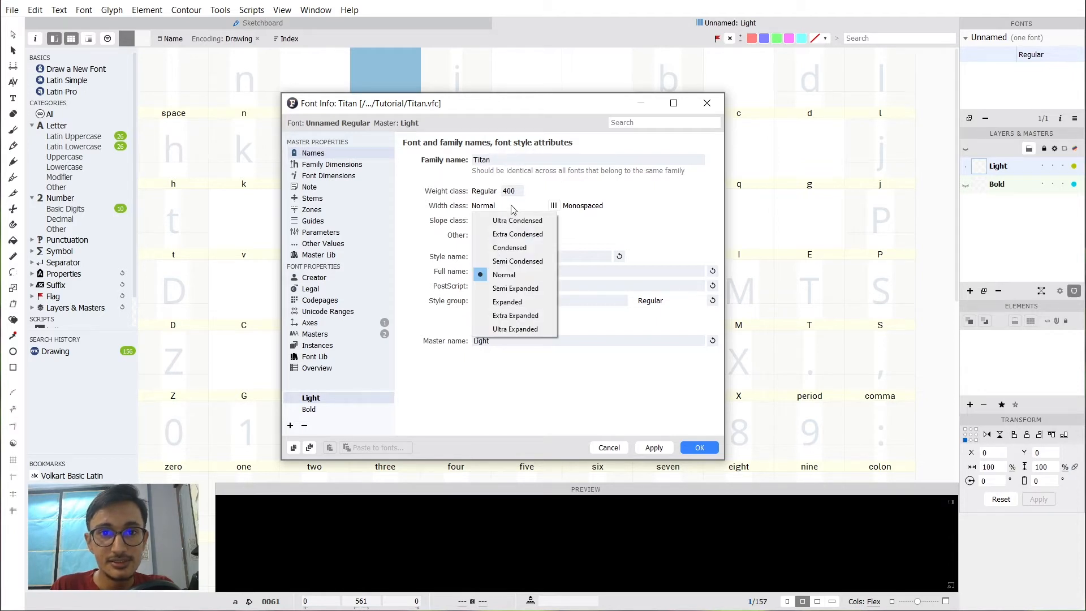
click(420, 208)
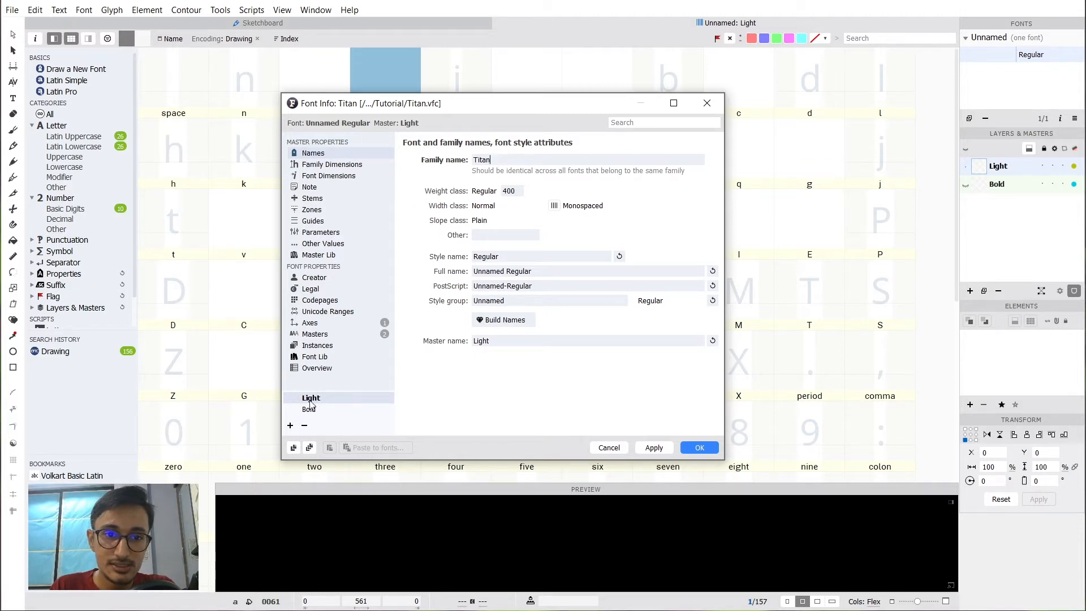
Set the Light master's weight class to Light and keep its slope class on Plain.
click(485, 192)
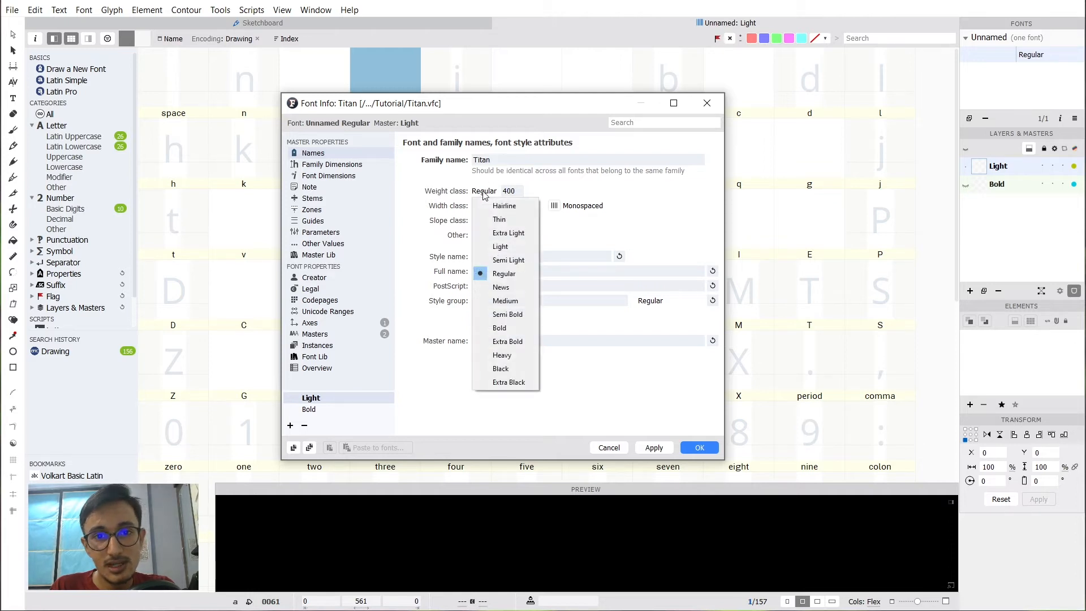
click(501, 247)
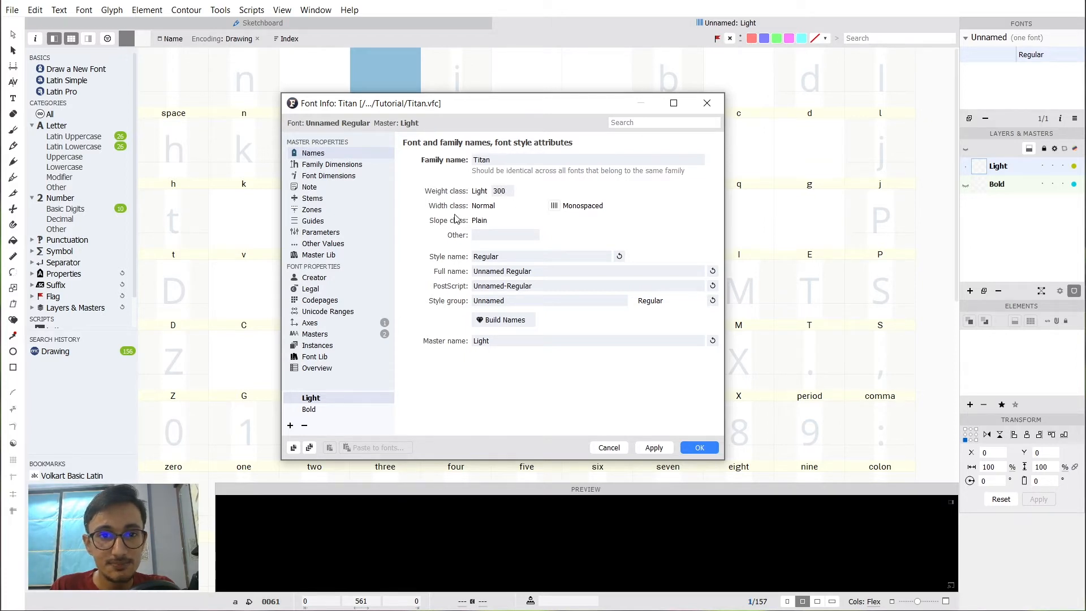
click(482, 224)
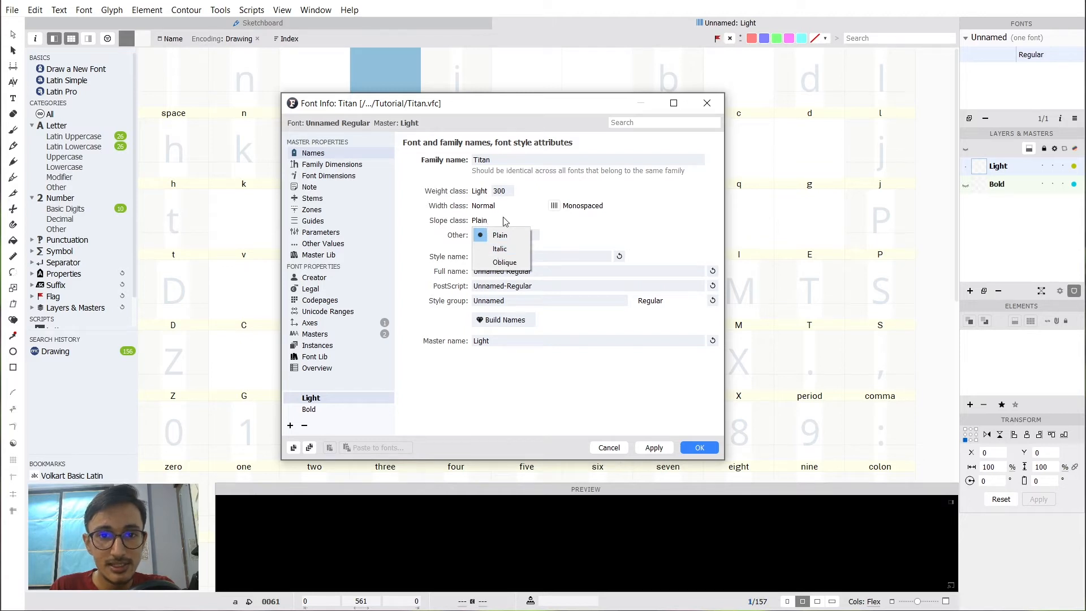
click(490, 234)
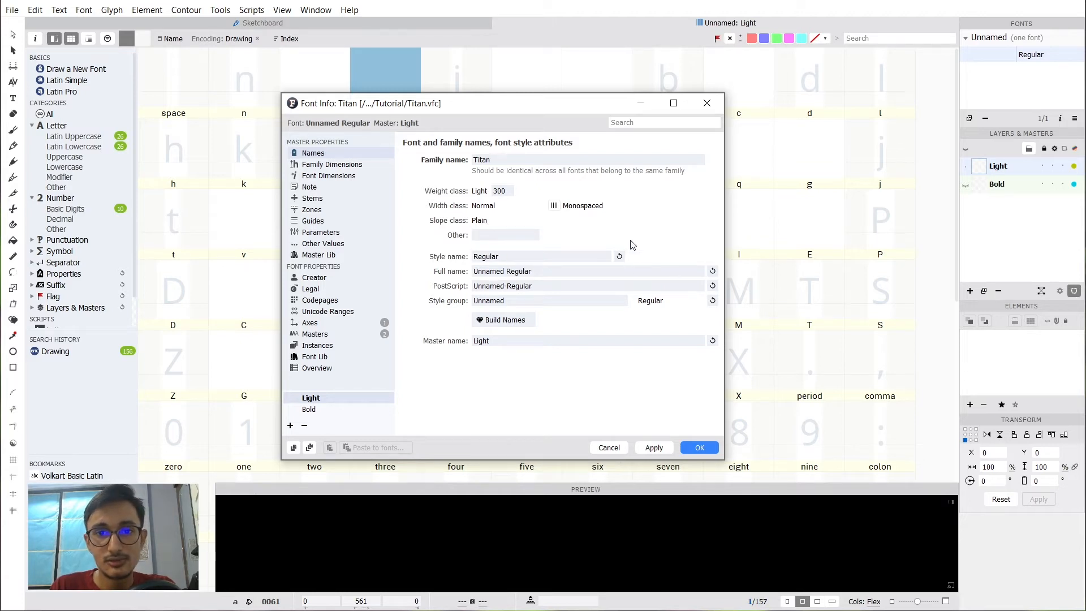
Regenerate the Light master's style name, full name, PostScript name and style group from its family and weight, and apply the changes.
click(620, 256)
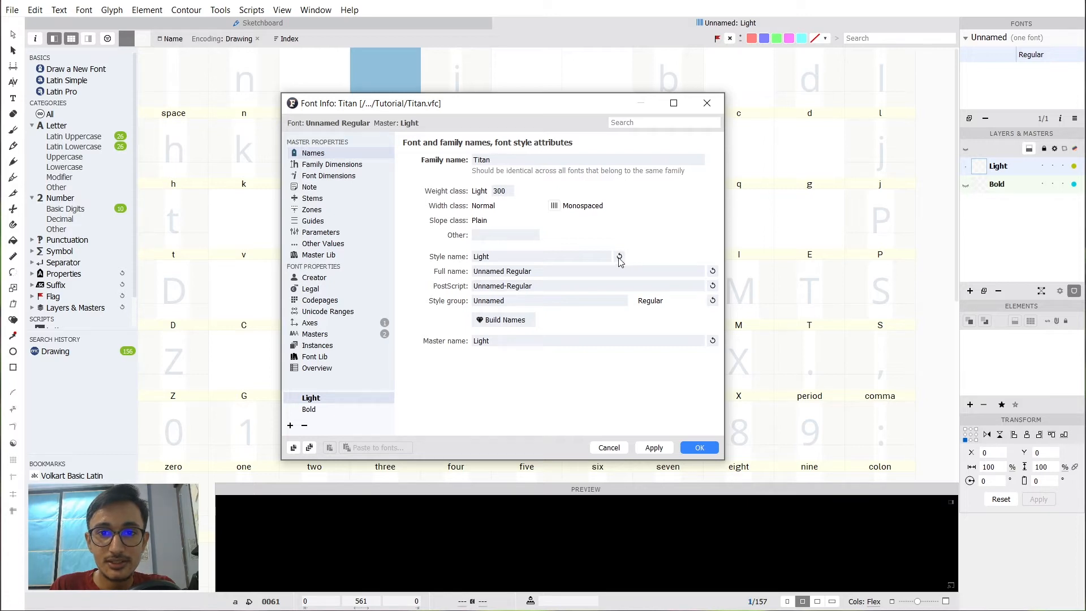
click(713, 272)
click(713, 286)
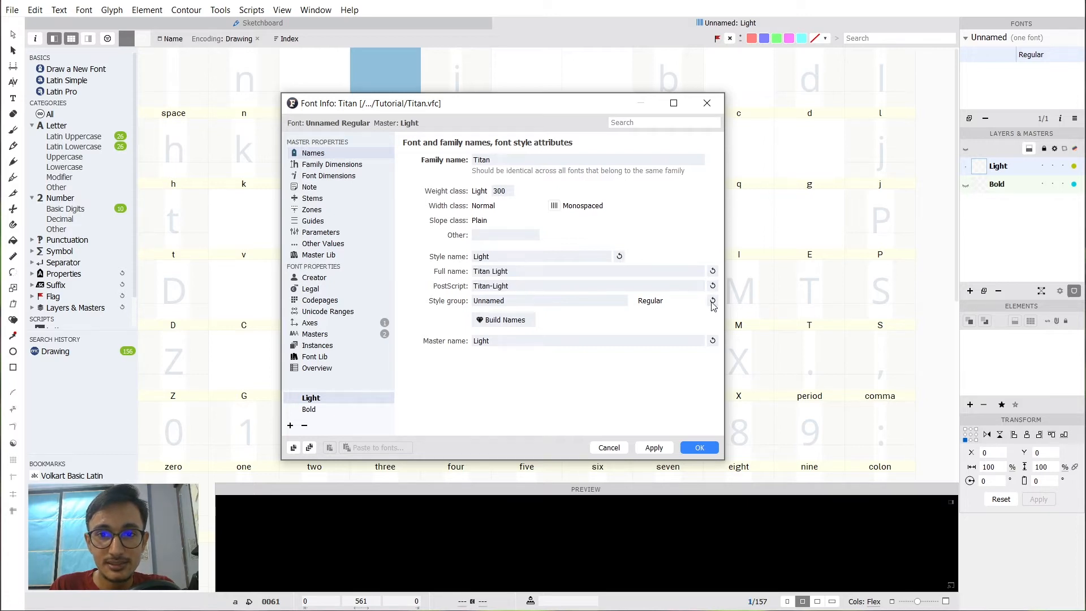
click(712, 300)
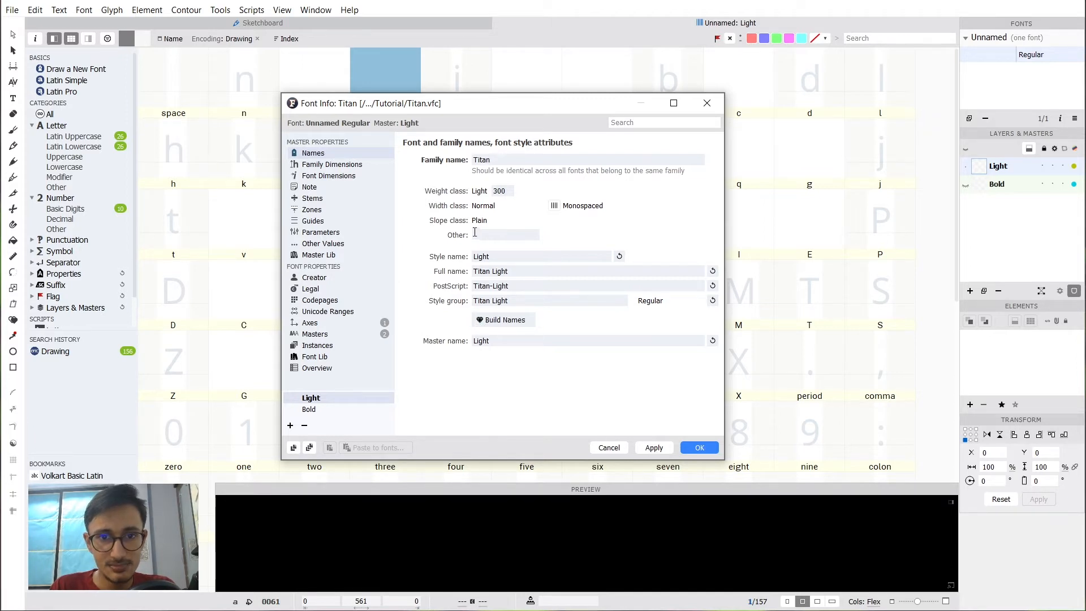
click(654, 448)
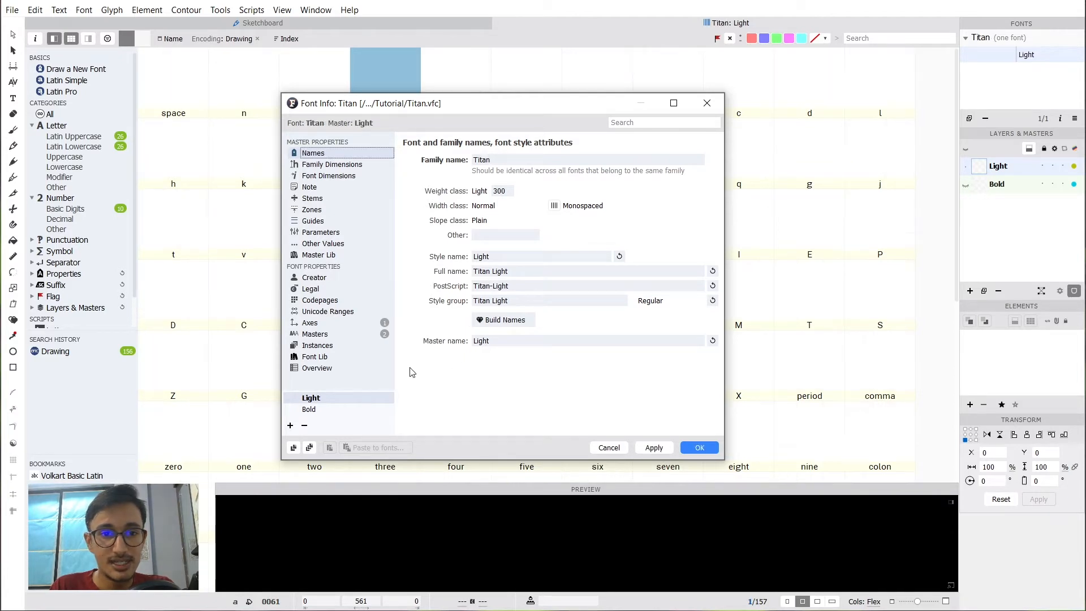
Rebuild the Bold master's full name, PostScript name and style group from the Titan family name, and apply the changes.
click(310, 410)
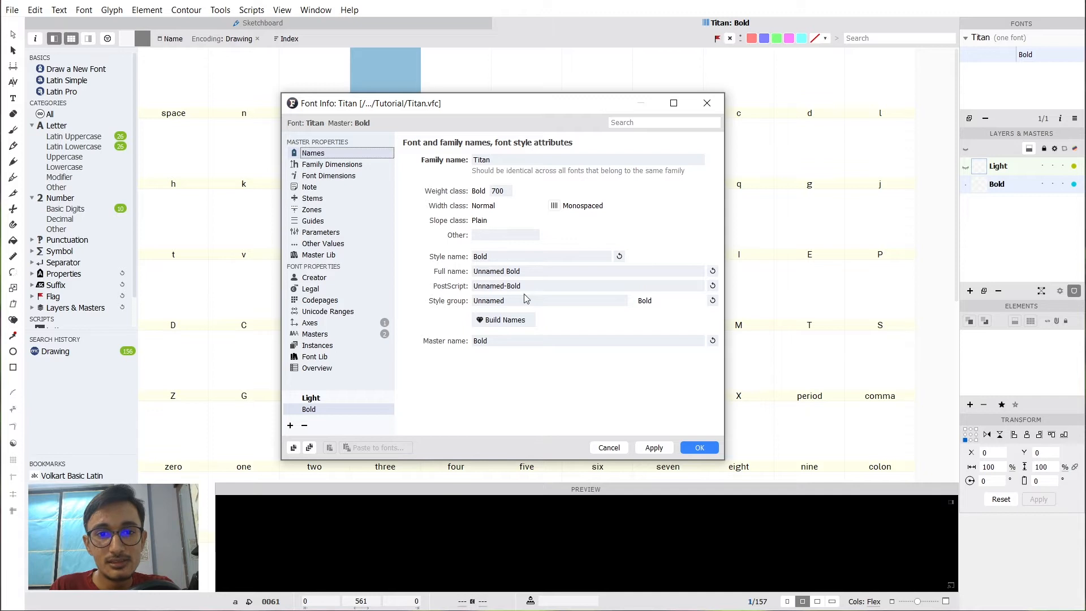
click(515, 322)
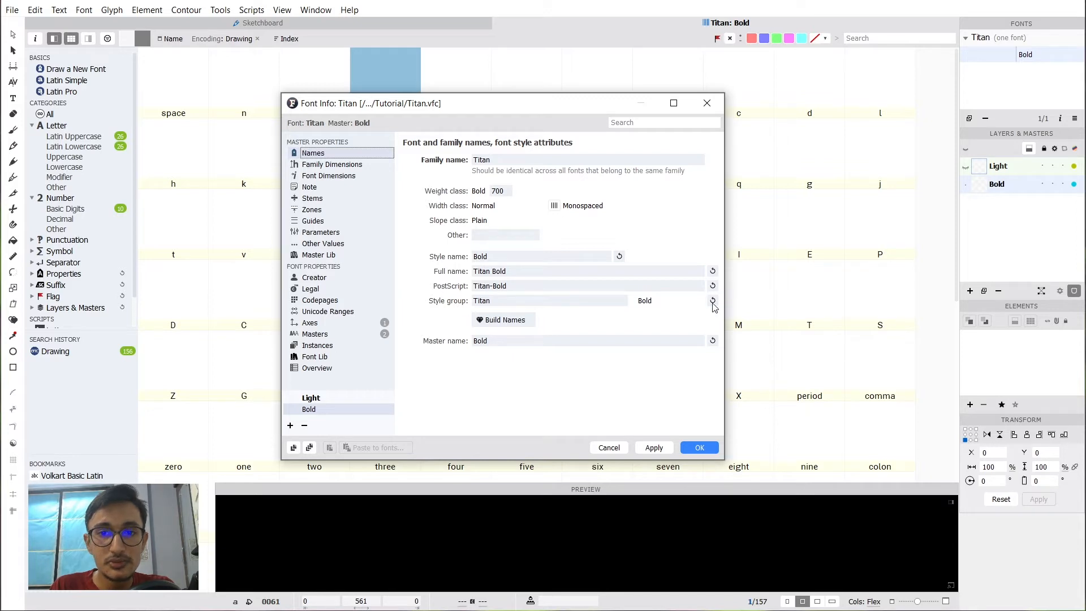
click(649, 447)
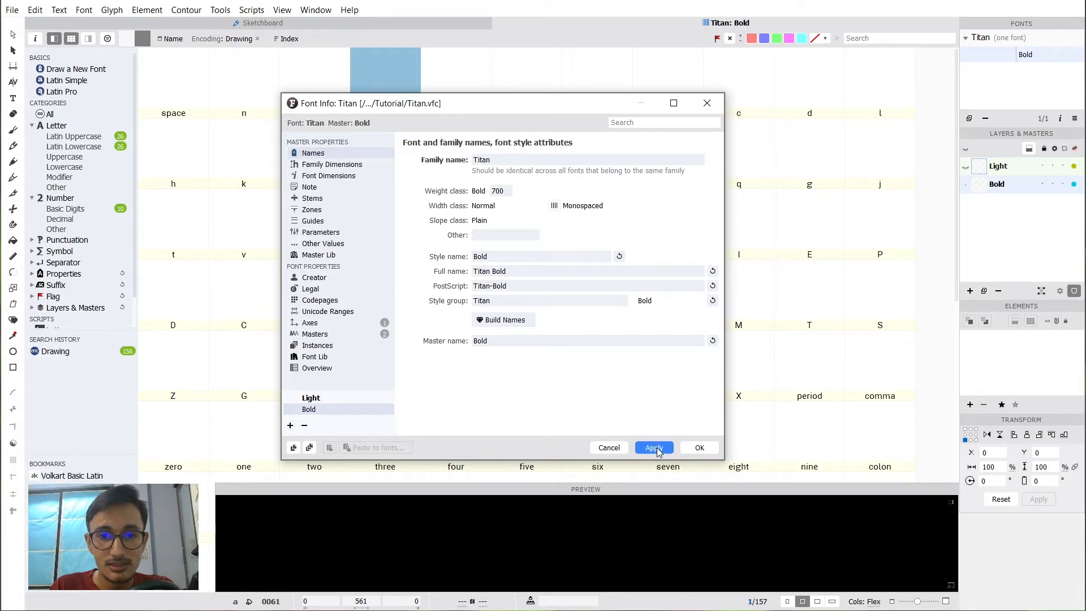
Review the Bold master's family dimensions, its caps height and x height, and the font's creator and legal information.
click(336, 167)
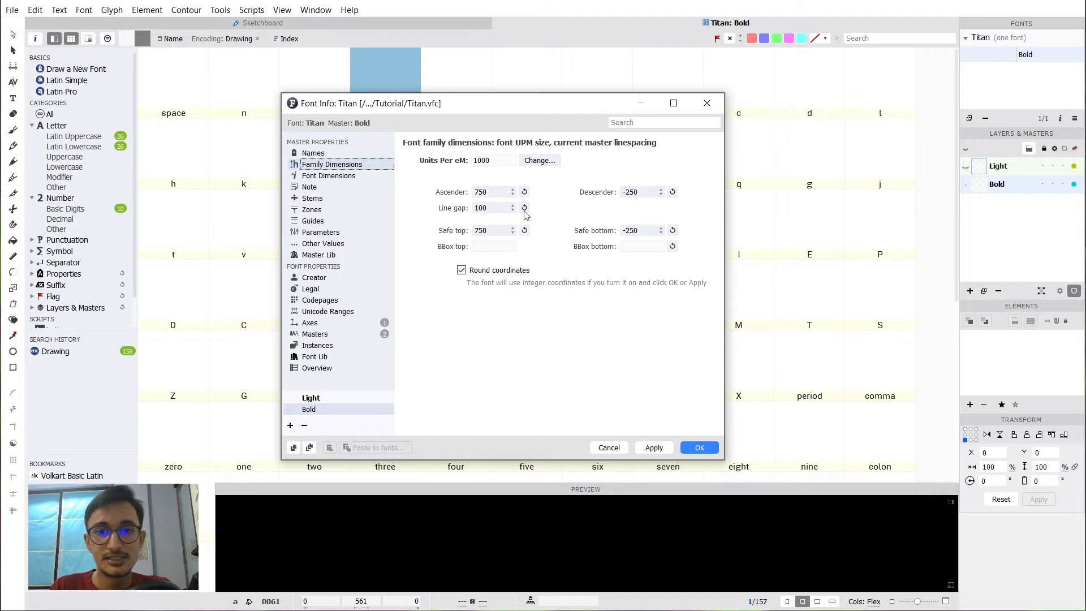
click(333, 177)
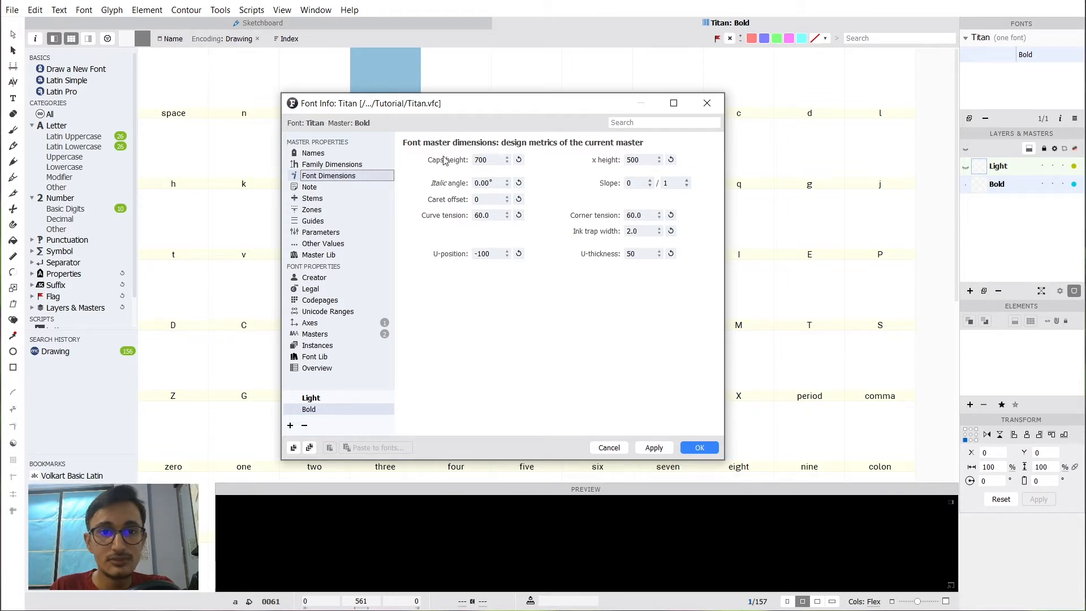
double_click(487, 159)
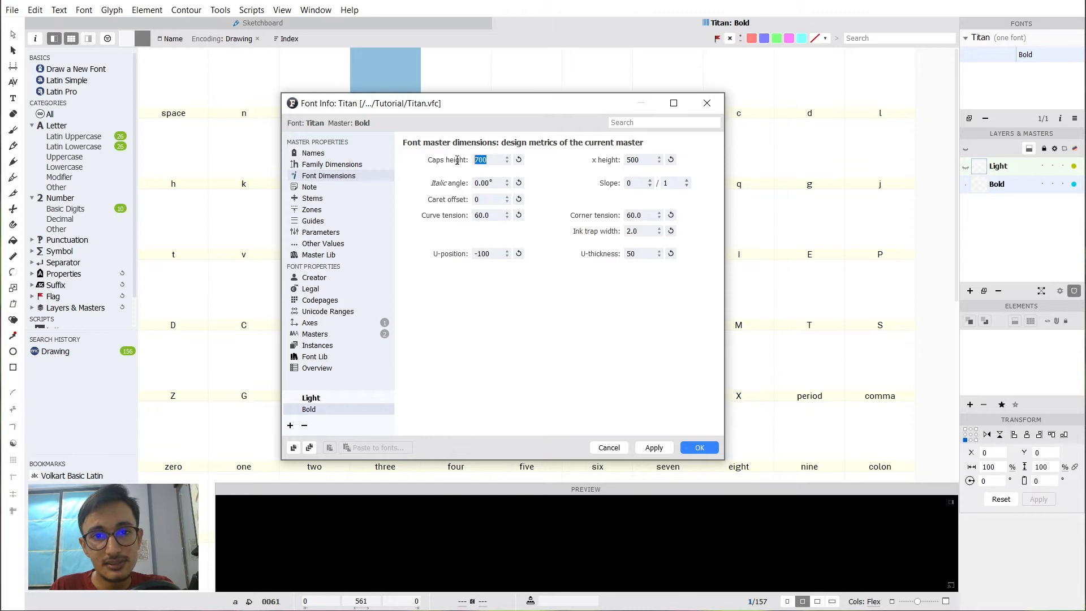
double_click(627, 162)
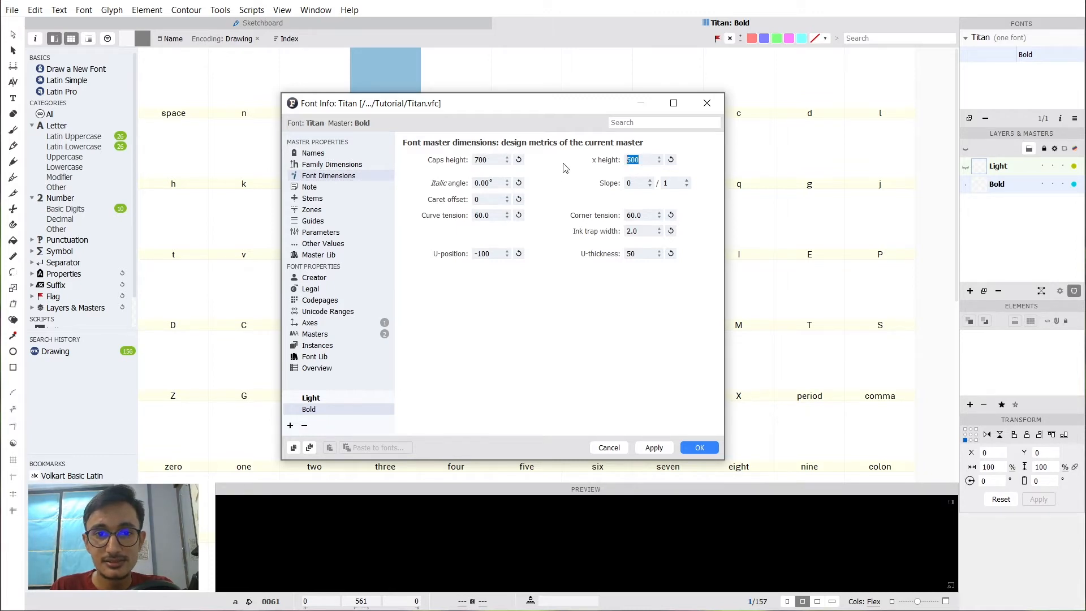
click(323, 280)
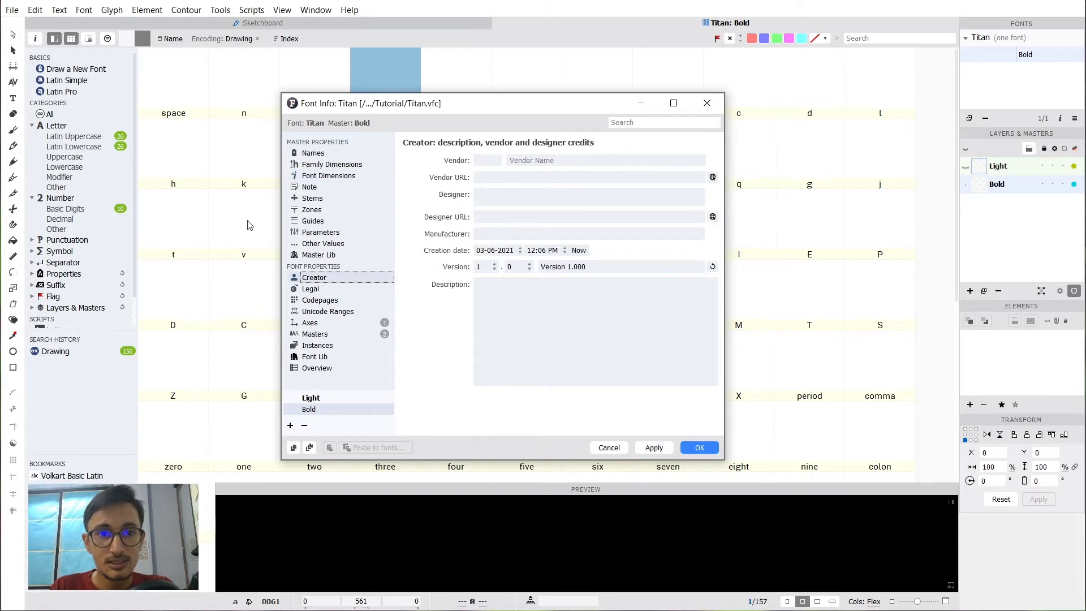
click(331, 292)
click(333, 279)
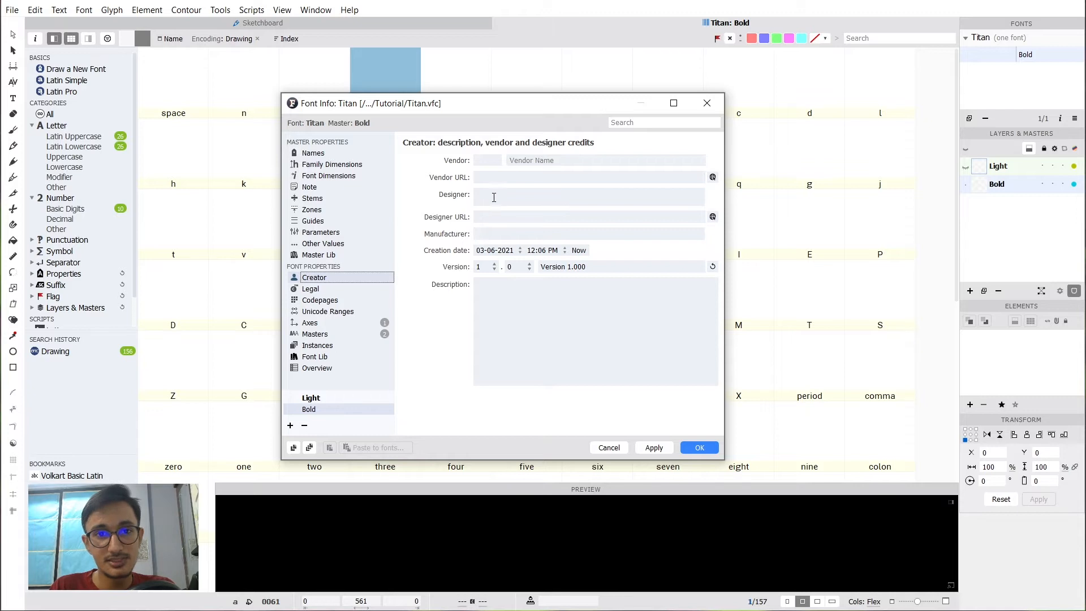
Enter the designer's full name and website URL in the creator info, and set the creation date to the current time.
click(484, 197)
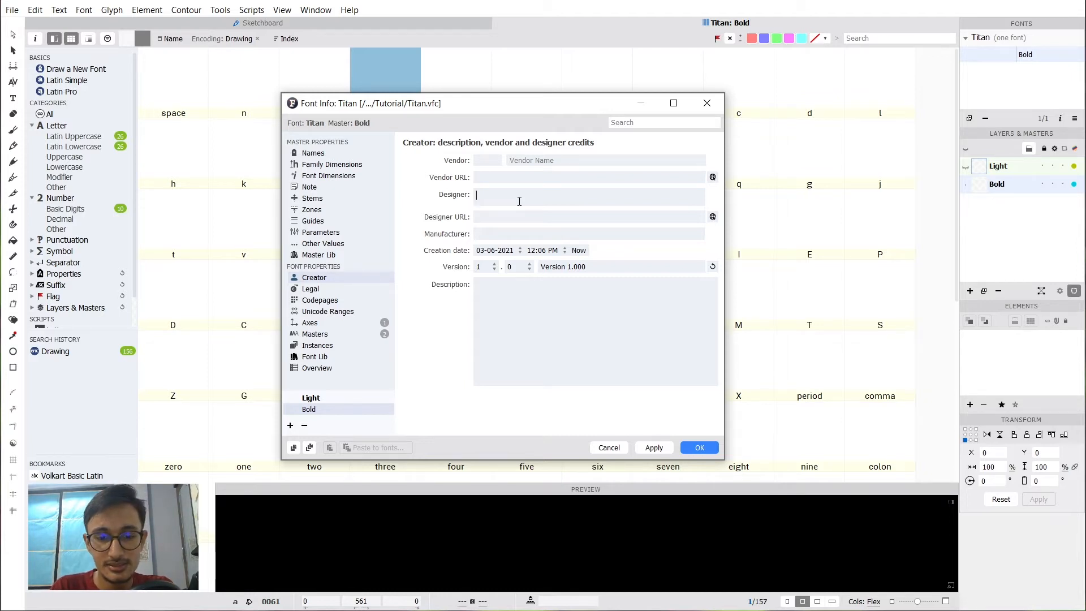
text(Rahu)
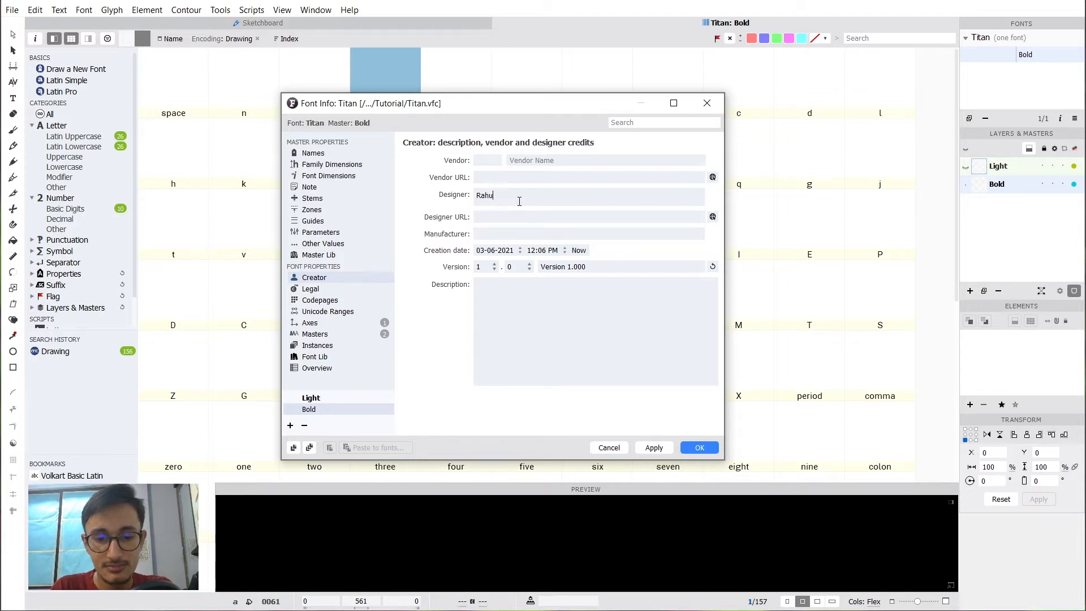
text(l Gajjar)
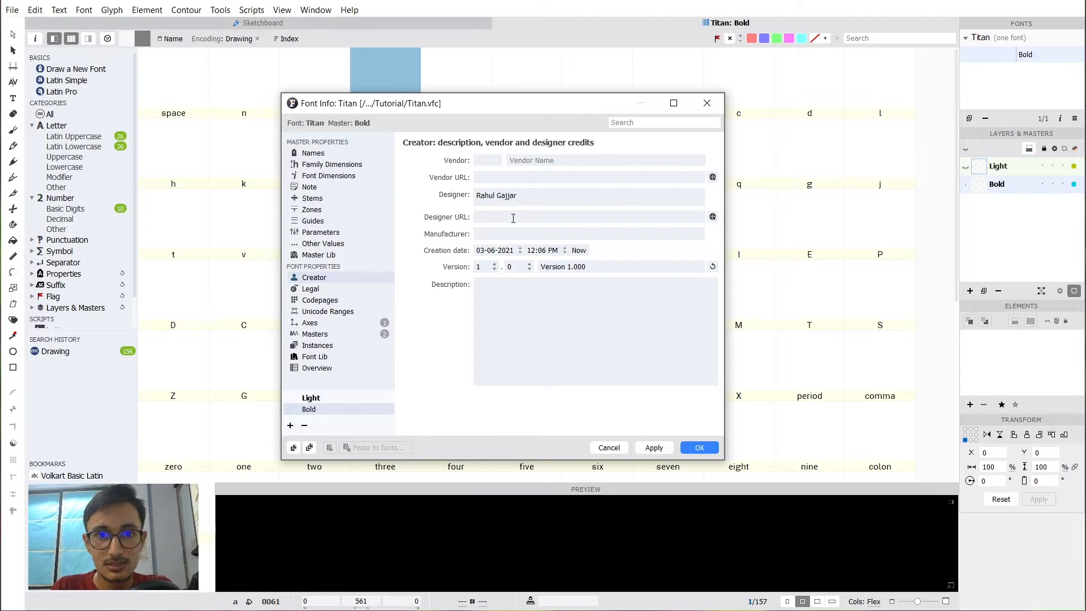
click(512, 218)
text(h)
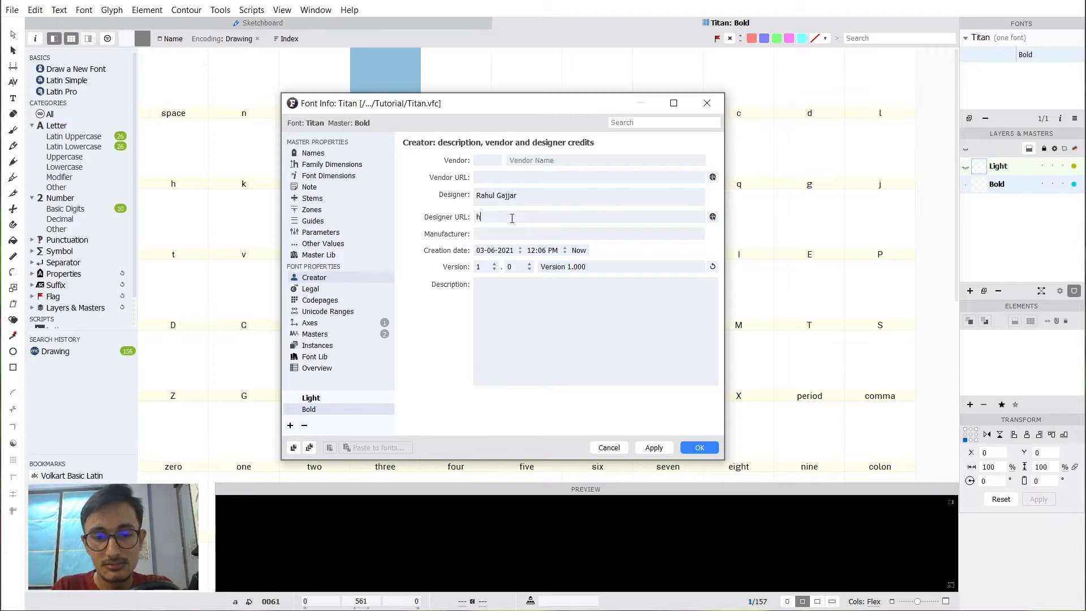
text(ttps://g)
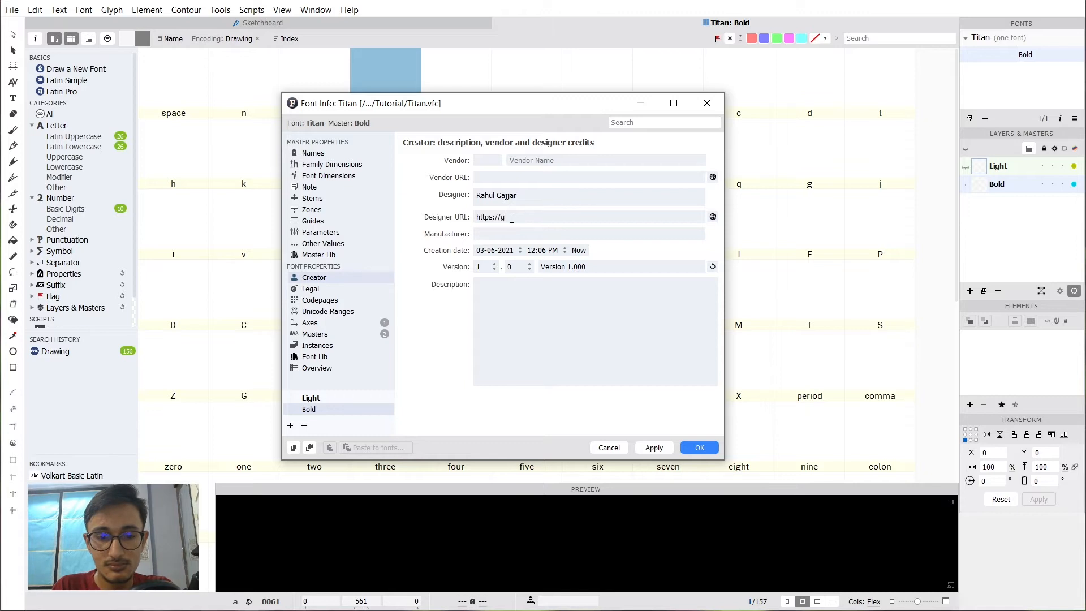
text(ajjar.design)
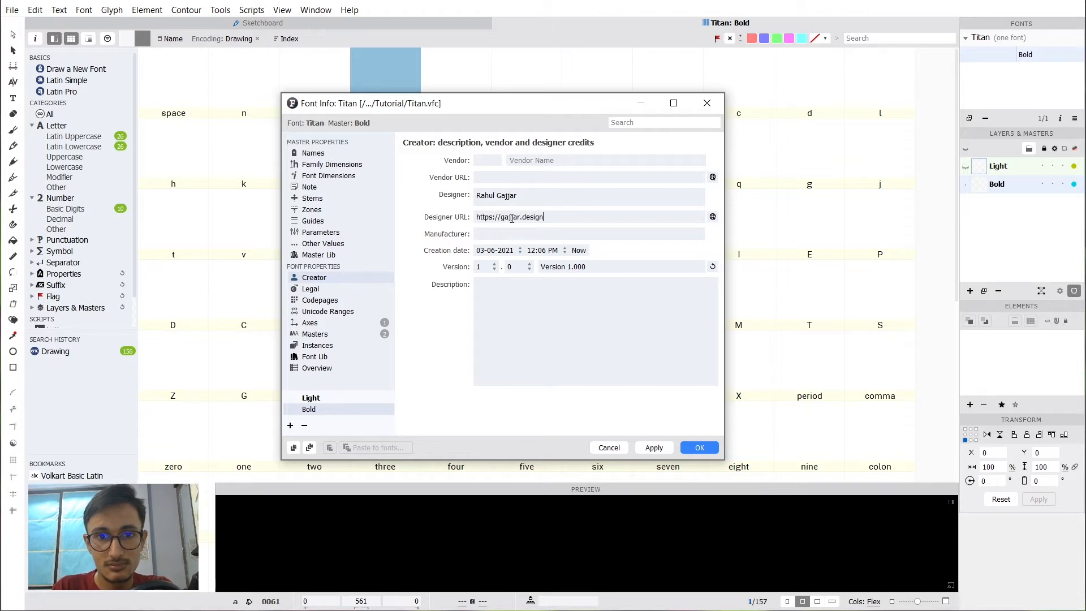
click(580, 251)
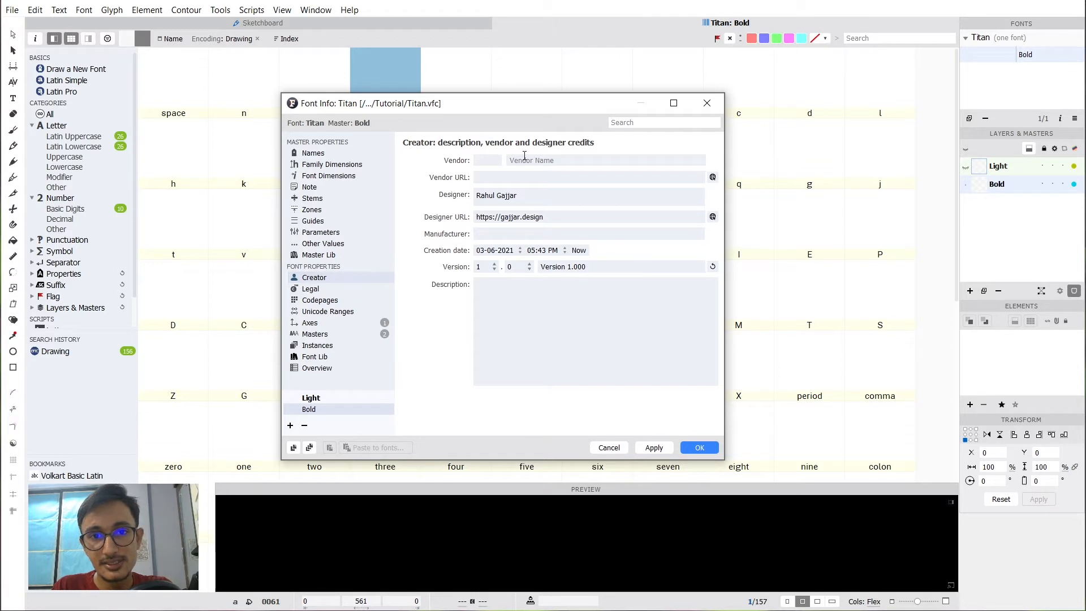
click(485, 176)
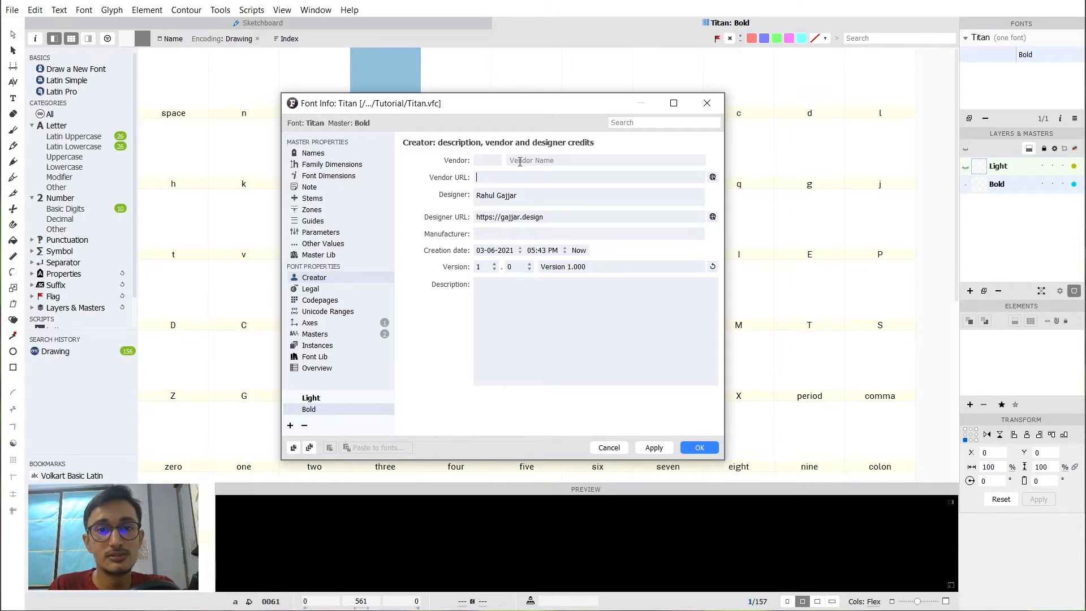
Set the copyright notice in the font's legal info to "Copyright 2021, All Rights Reserved".
click(337, 288)
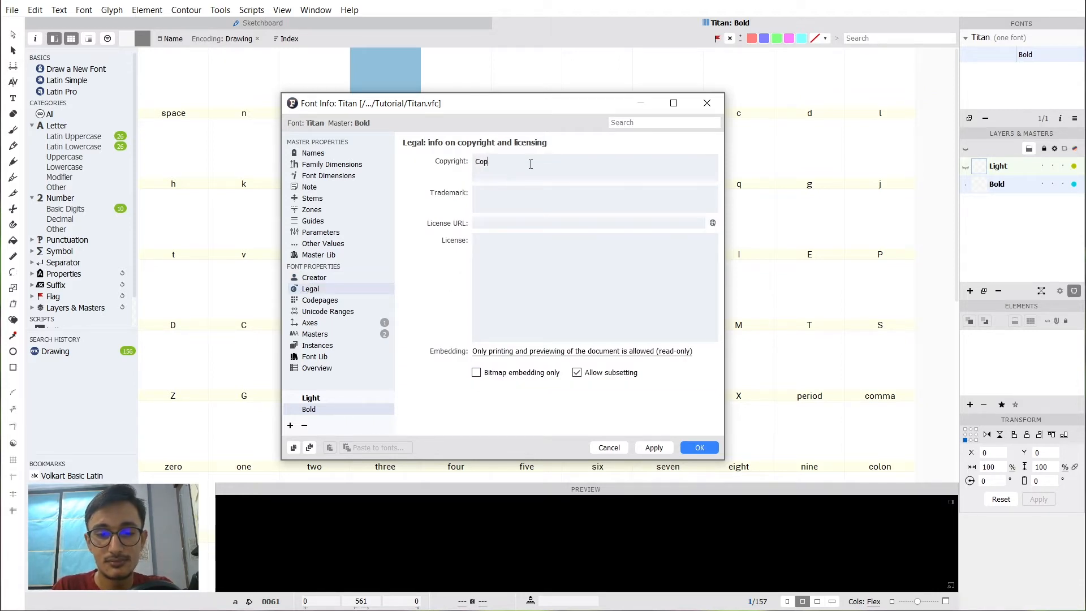
text(Copyright 2)
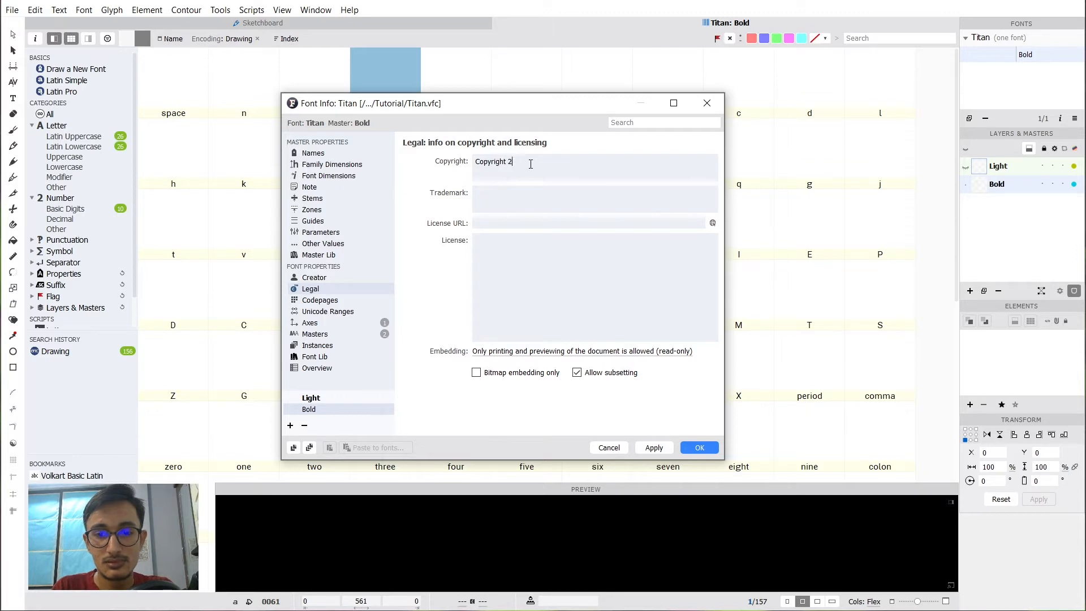
text(021, )
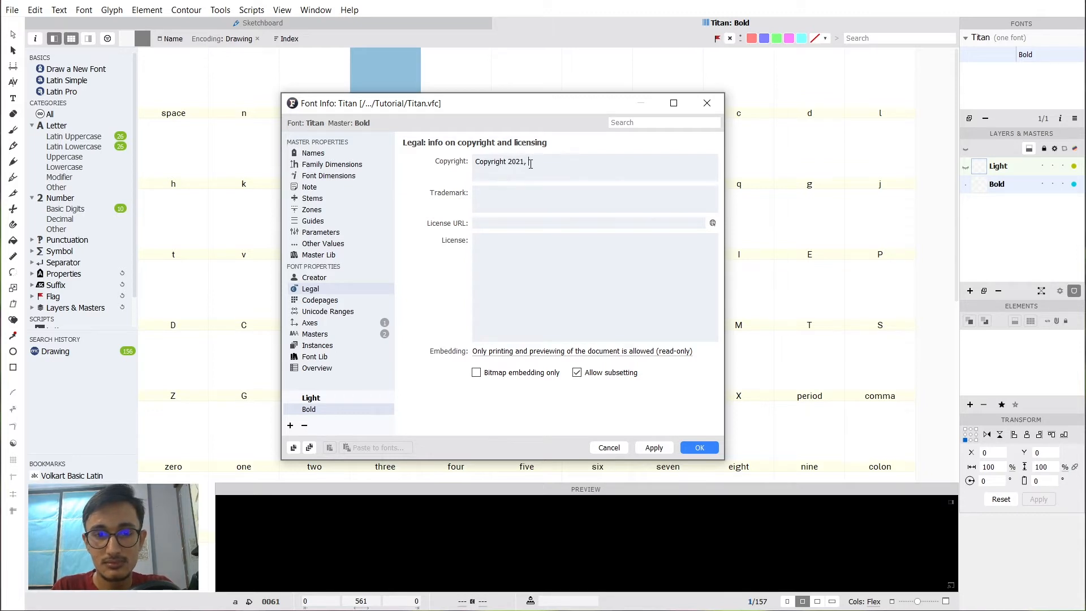
text(All Rights Reserved)
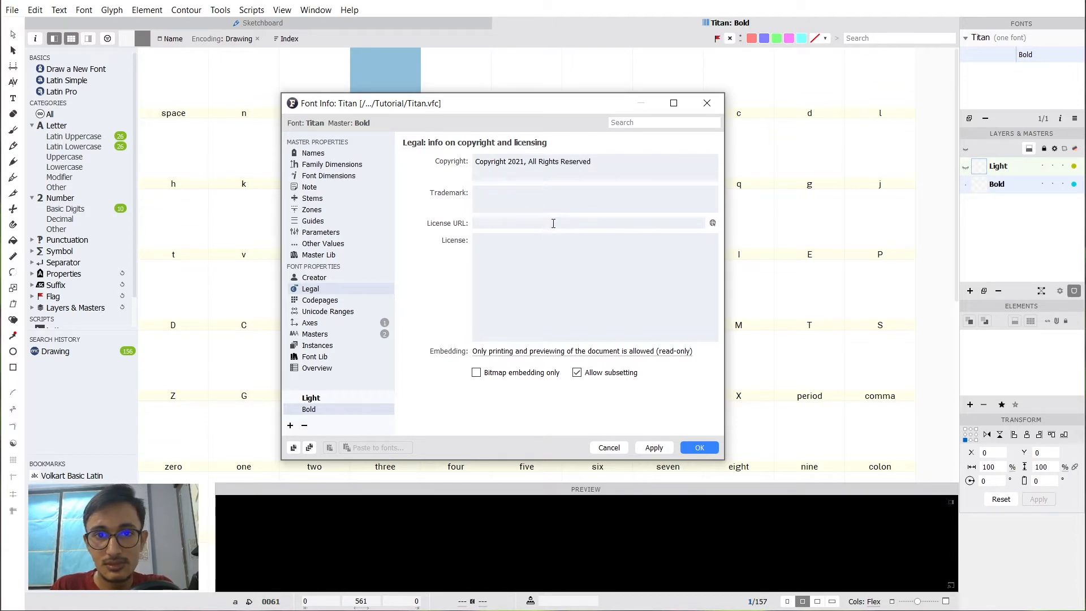
Enter the trademark "Titan is a tradmark of Studio name" and keep embedding limited to printing and previewing (read-only).
text(Ti)
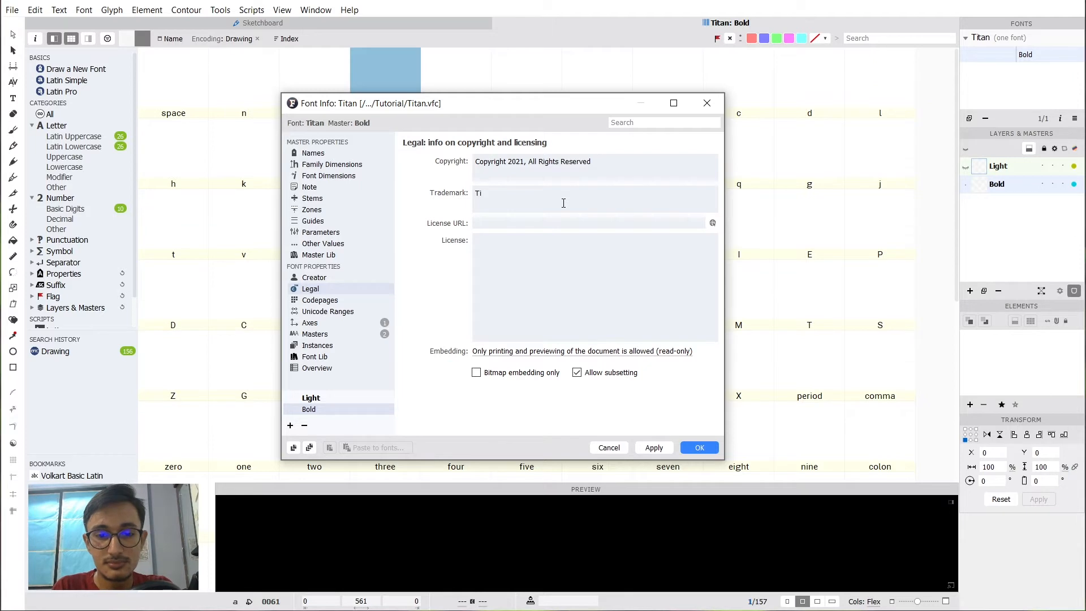
text(tan is a tra)
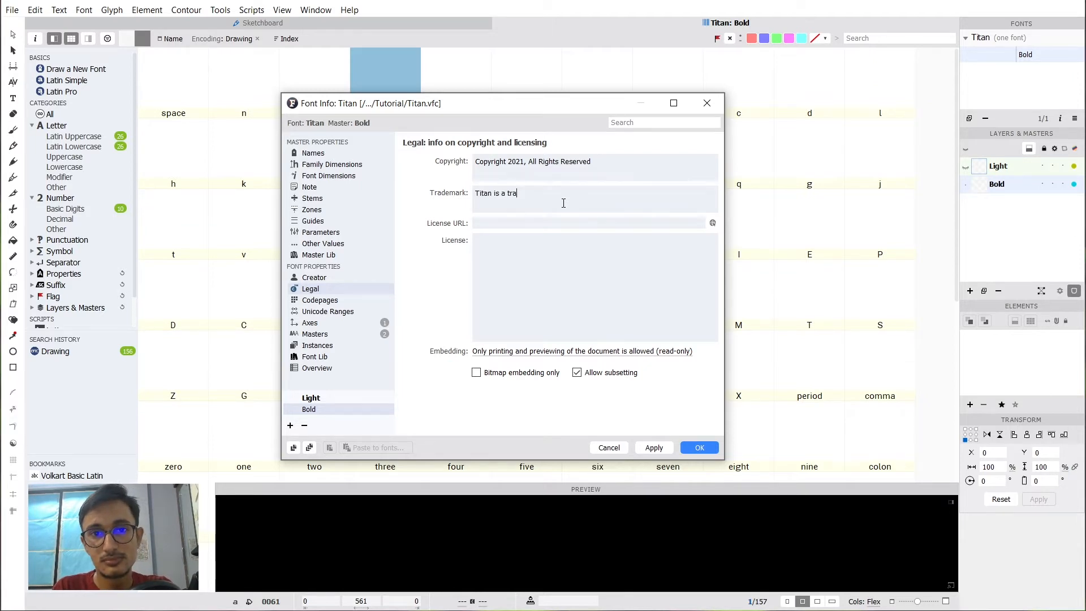
text(dmark)
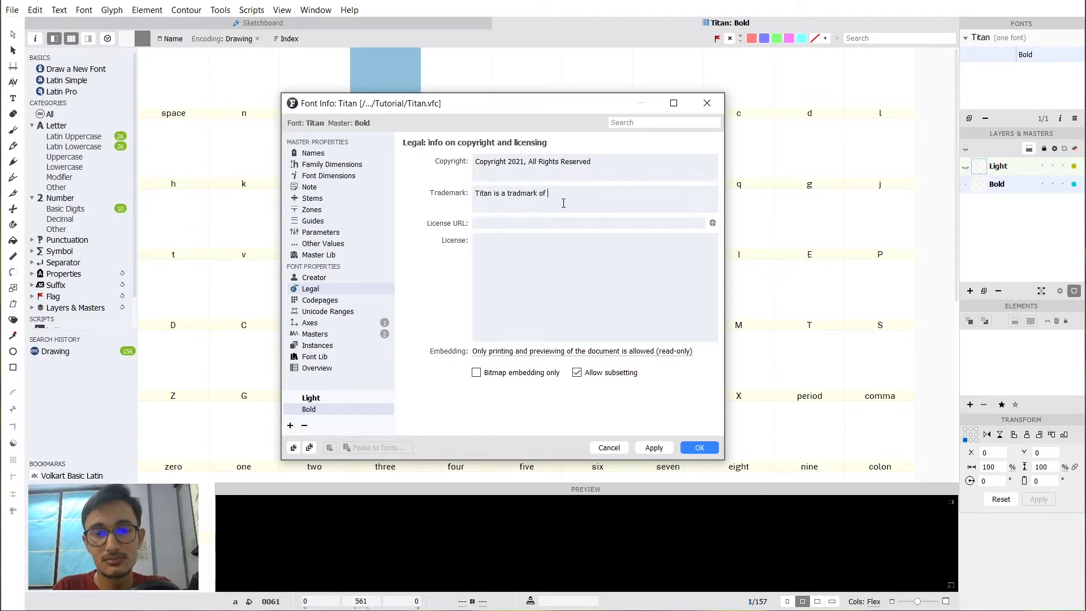
text( of)
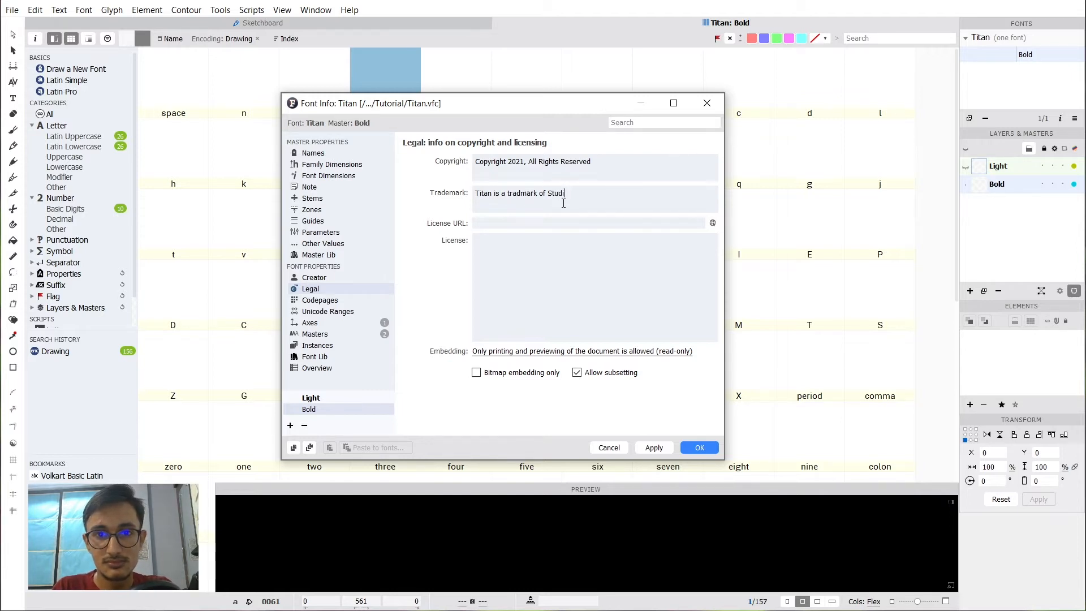
text(ame)
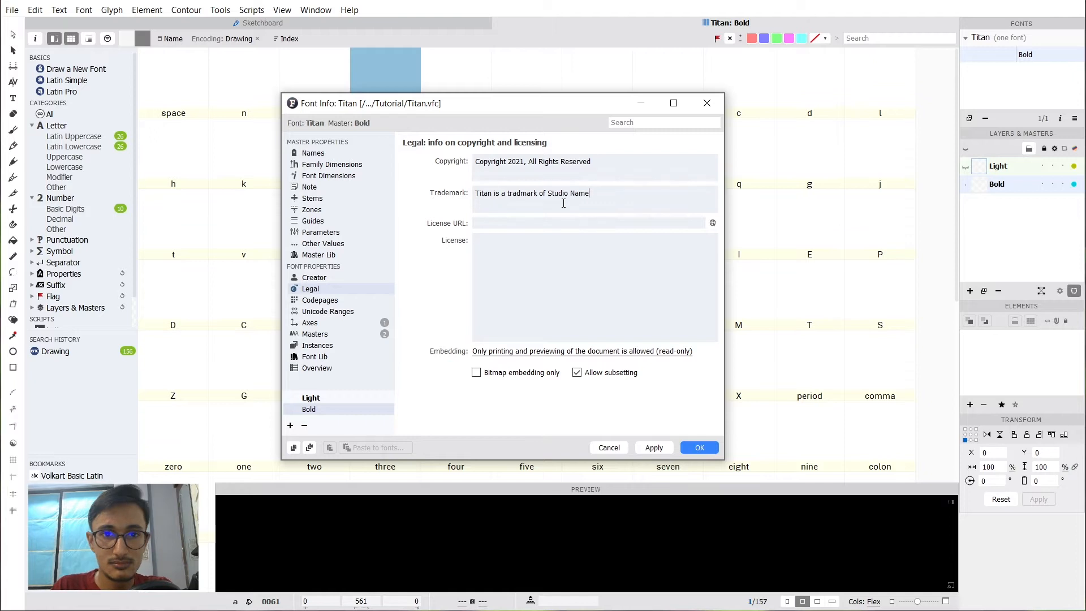
double_click(579, 194)
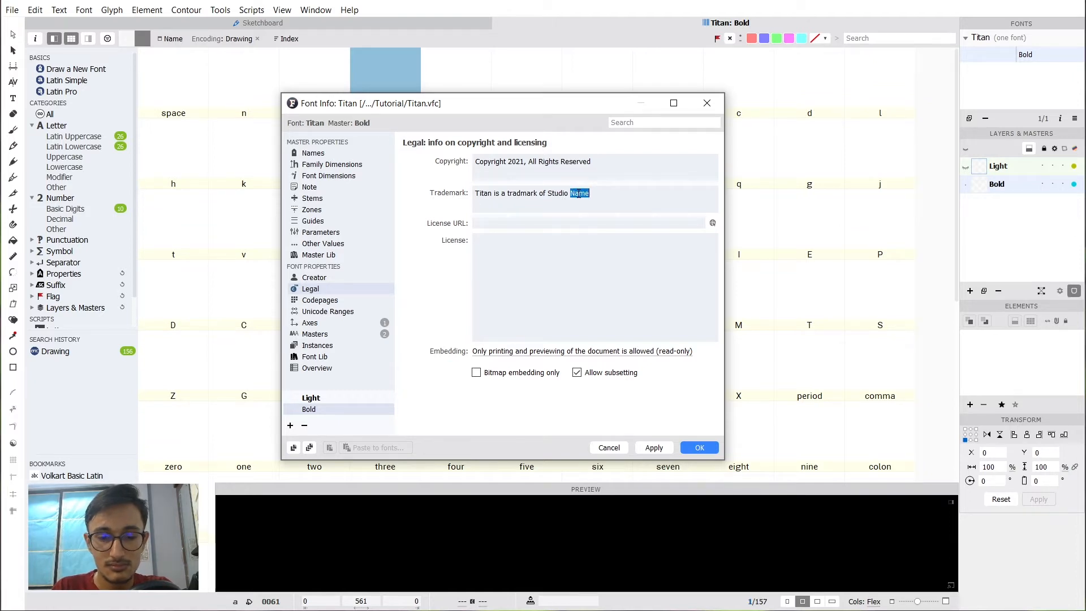
text(name)
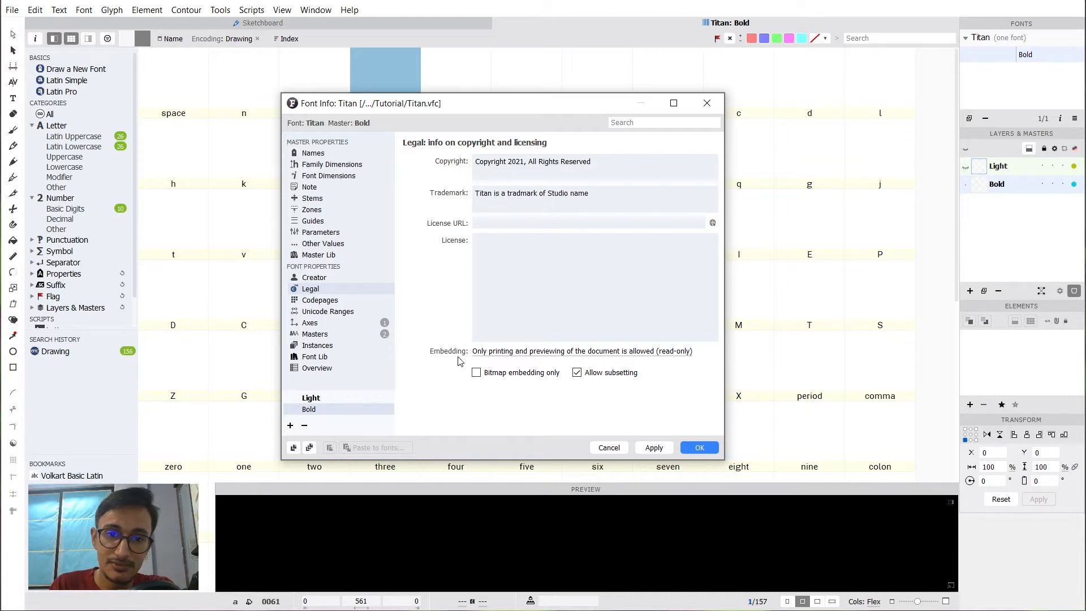
click(507, 357)
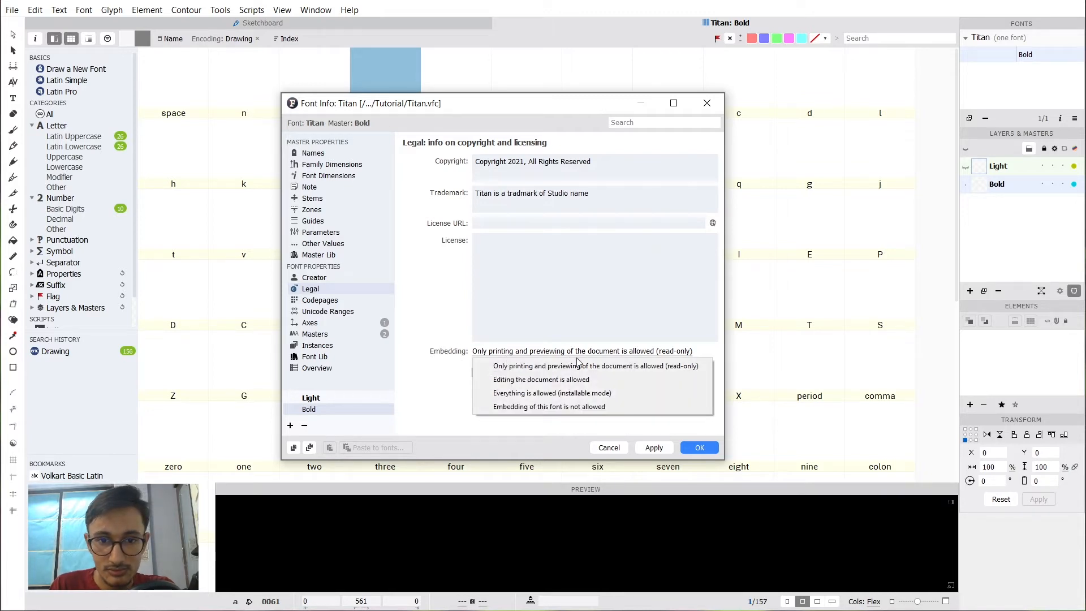
click(637, 367)
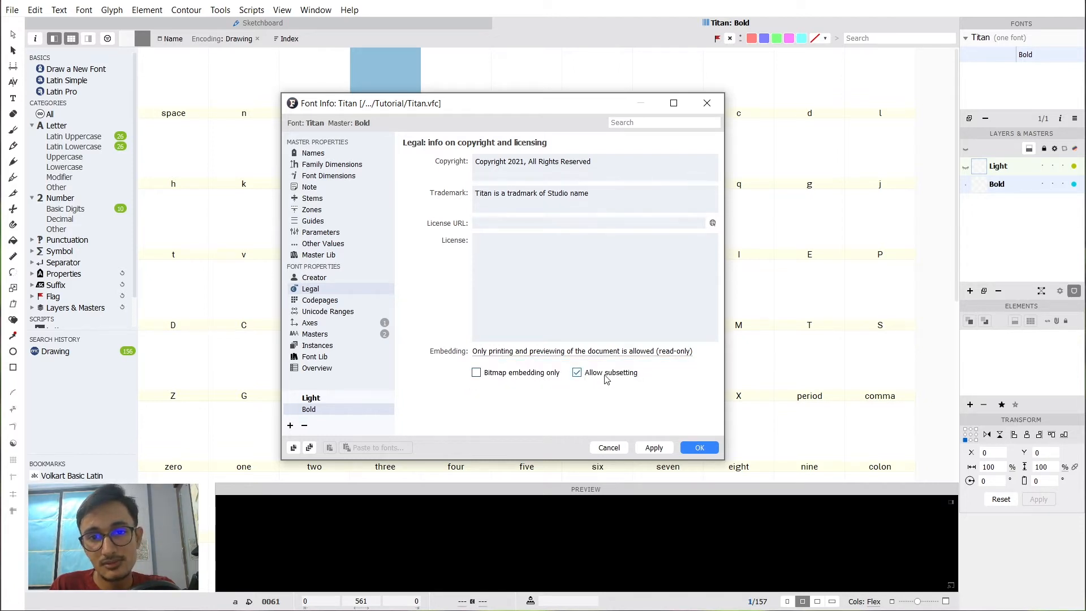
Auto-detect the font's supported codepages and Unicode ranges.
click(317, 300)
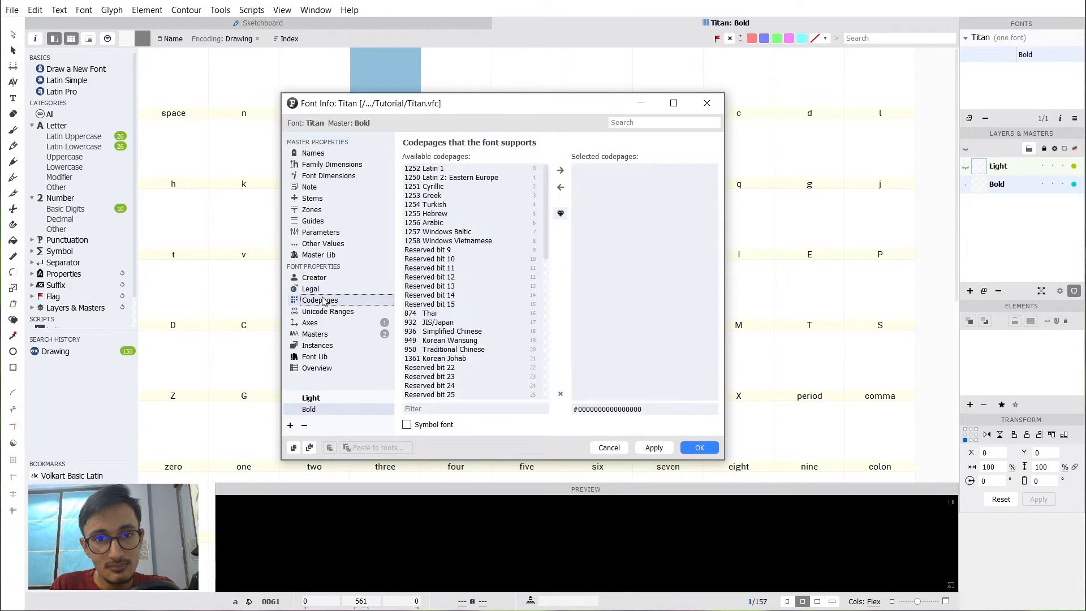
click(562, 214)
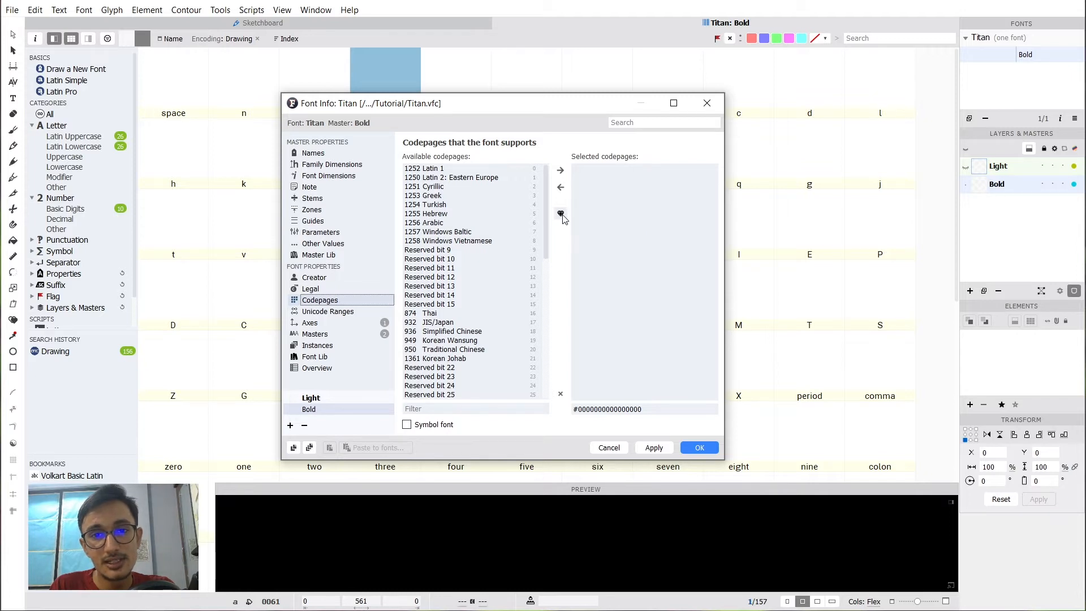
click(358, 310)
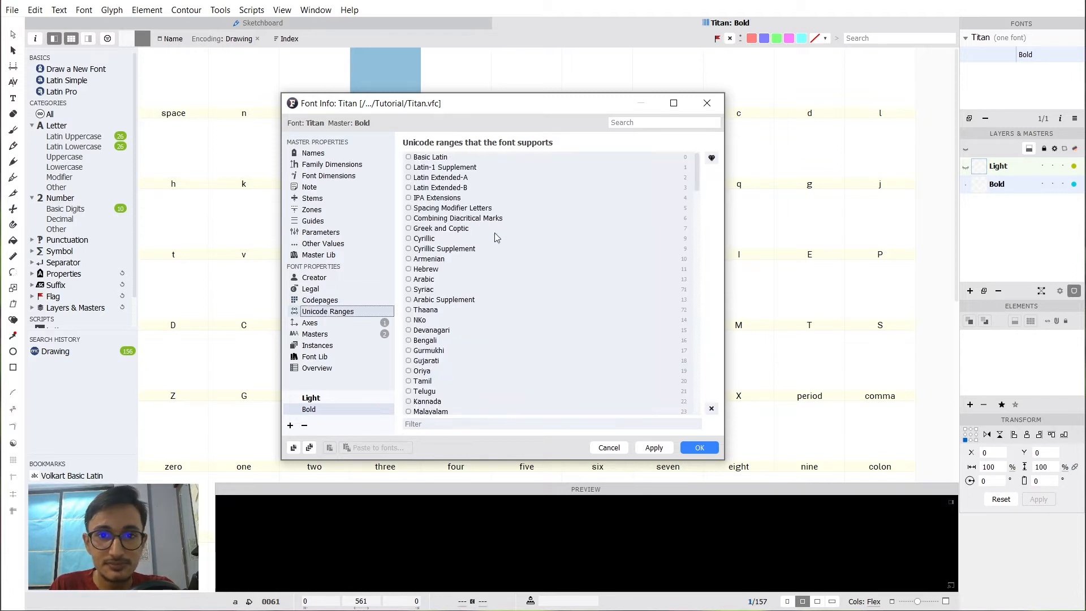
click(712, 158)
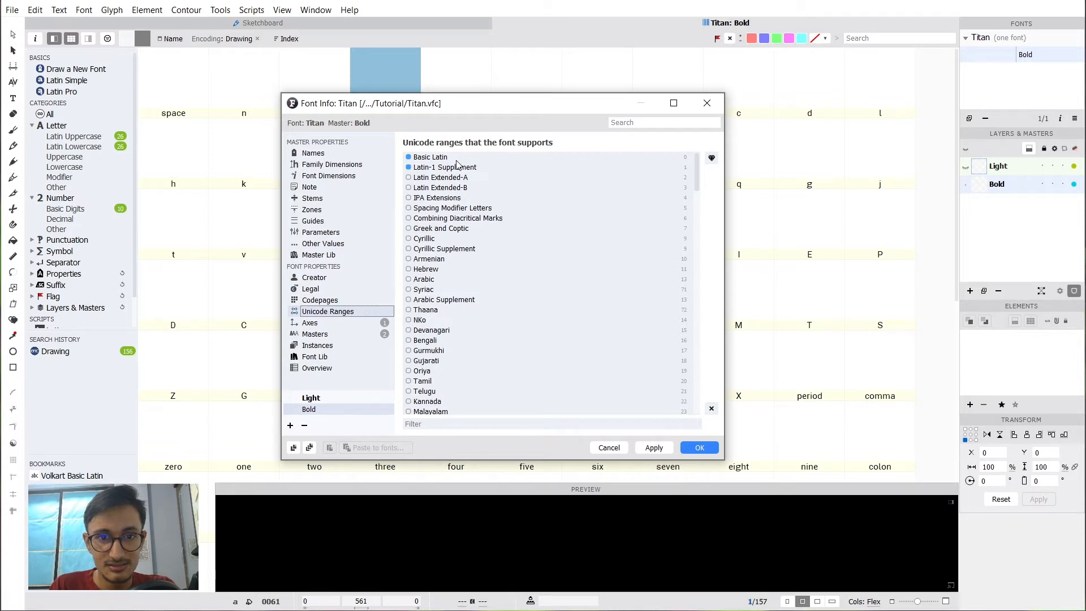
Review the Unicode ranges from Basic Latin through General and Supplemental Punctuation, and accept the font info changes.
click(440, 159)
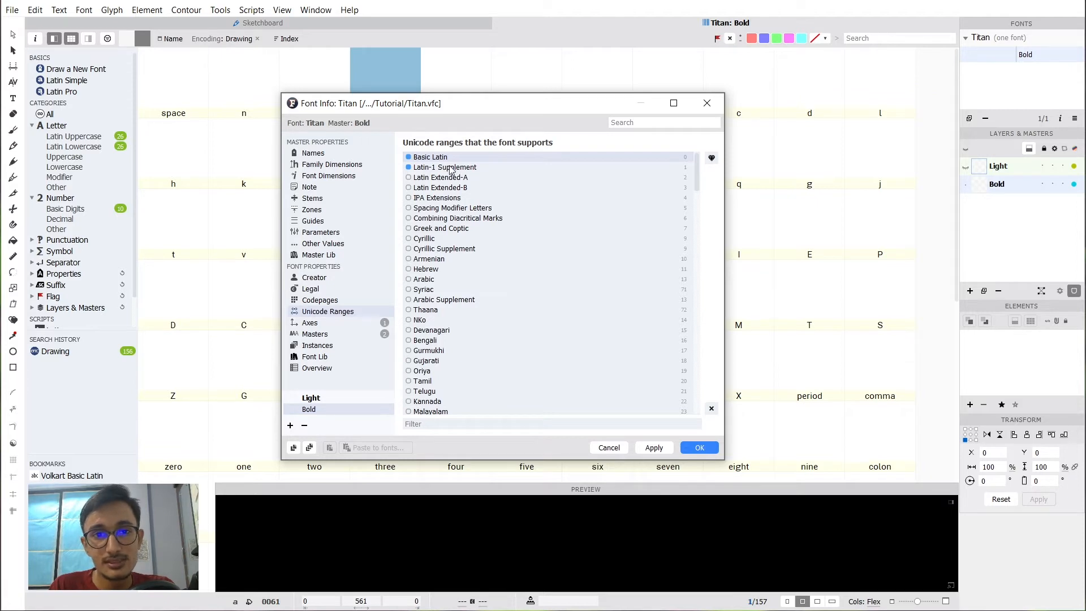
click(438, 168)
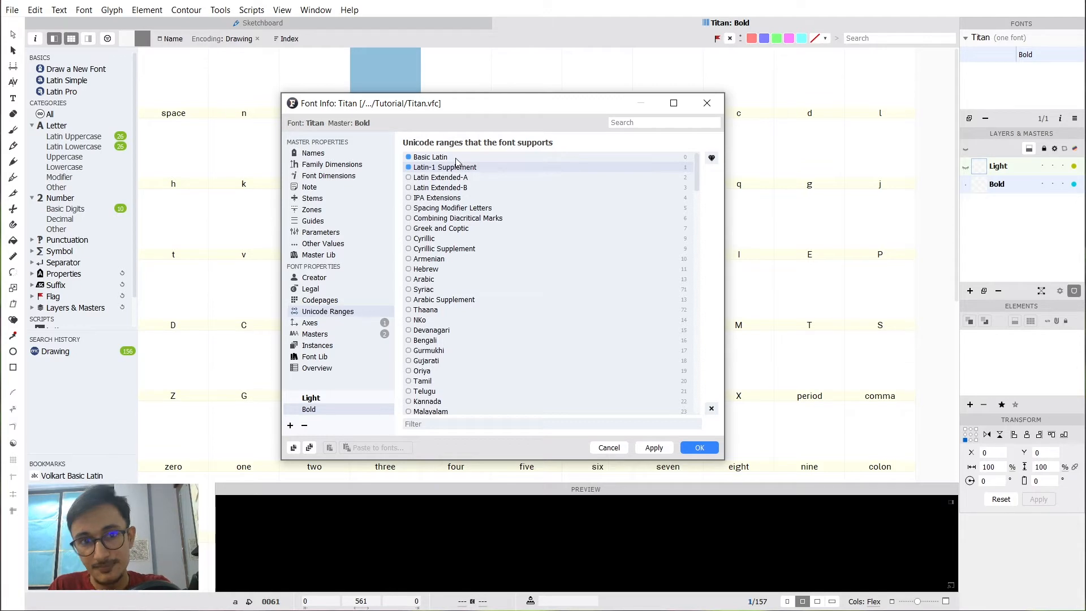
scroll(474, 284, down, 5)
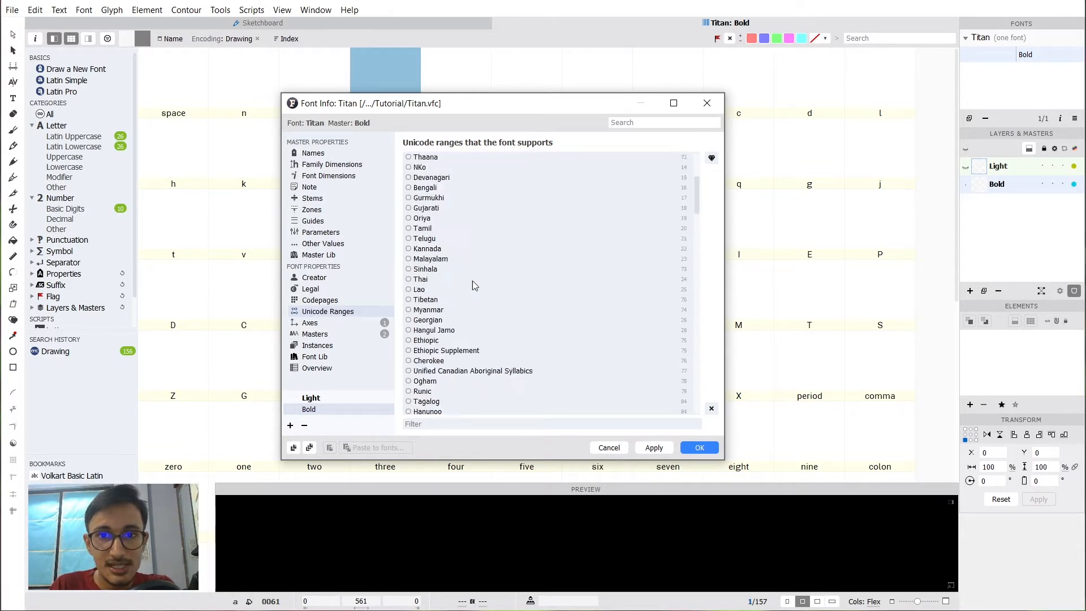
scroll(473, 285, down, 10)
click(431, 269)
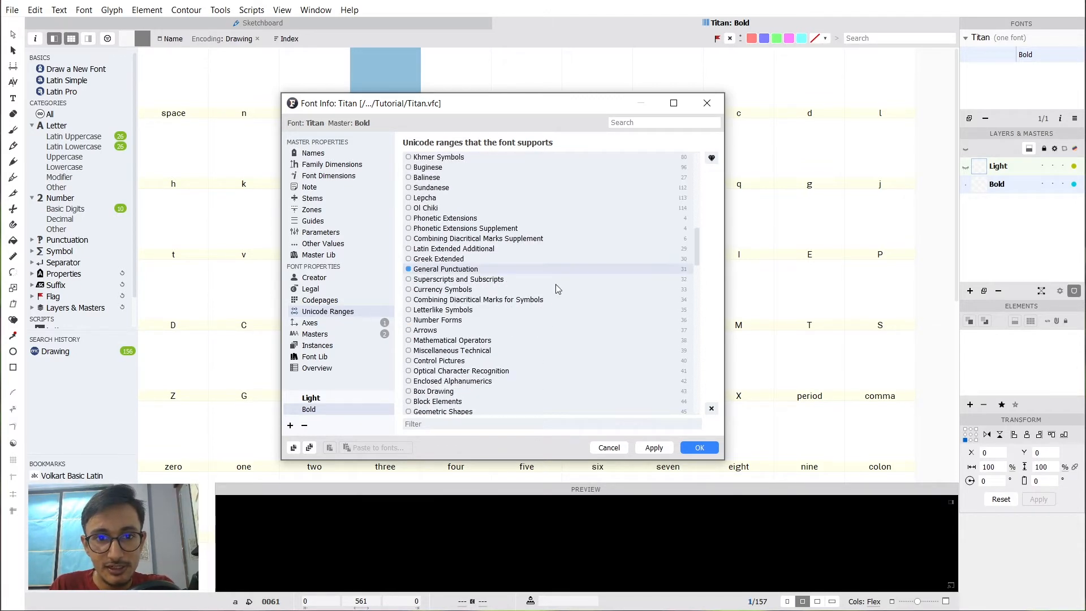
scroll(556, 286, down, 11)
click(445, 249)
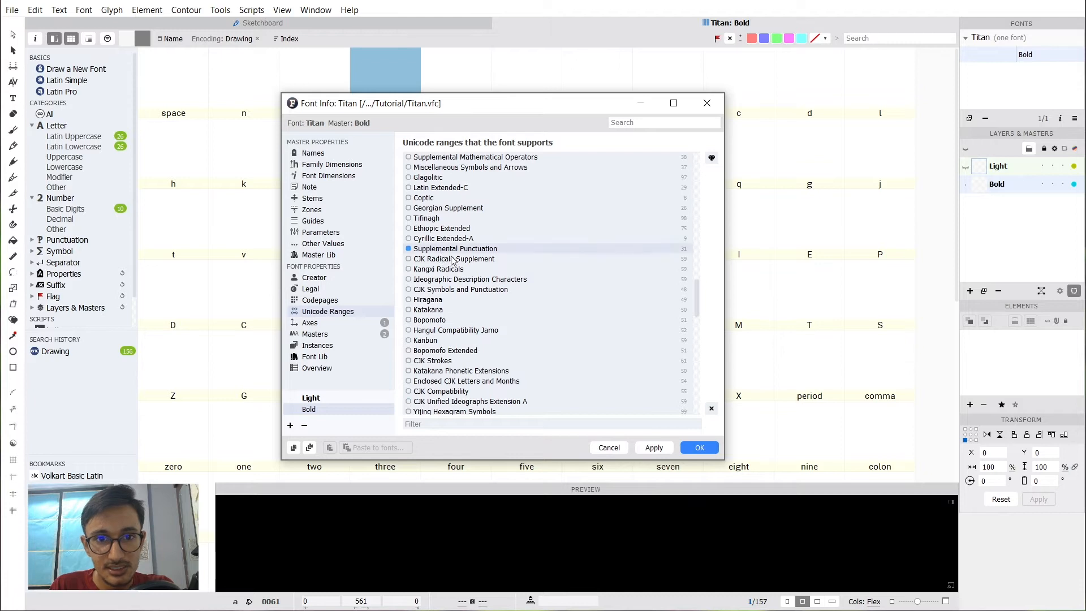
scroll(507, 289, down, 15)
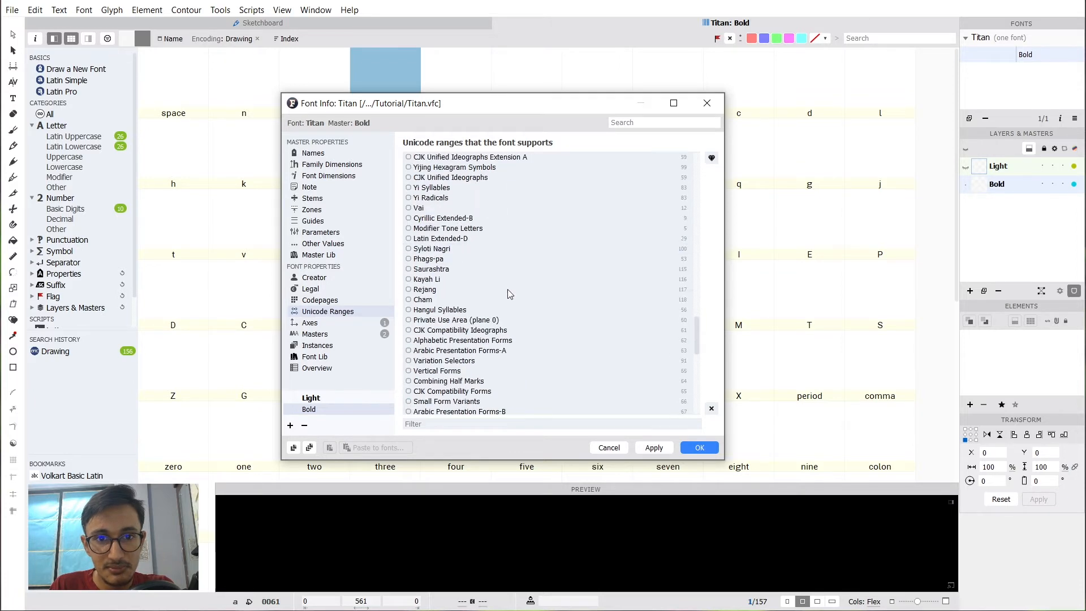
click(699, 448)
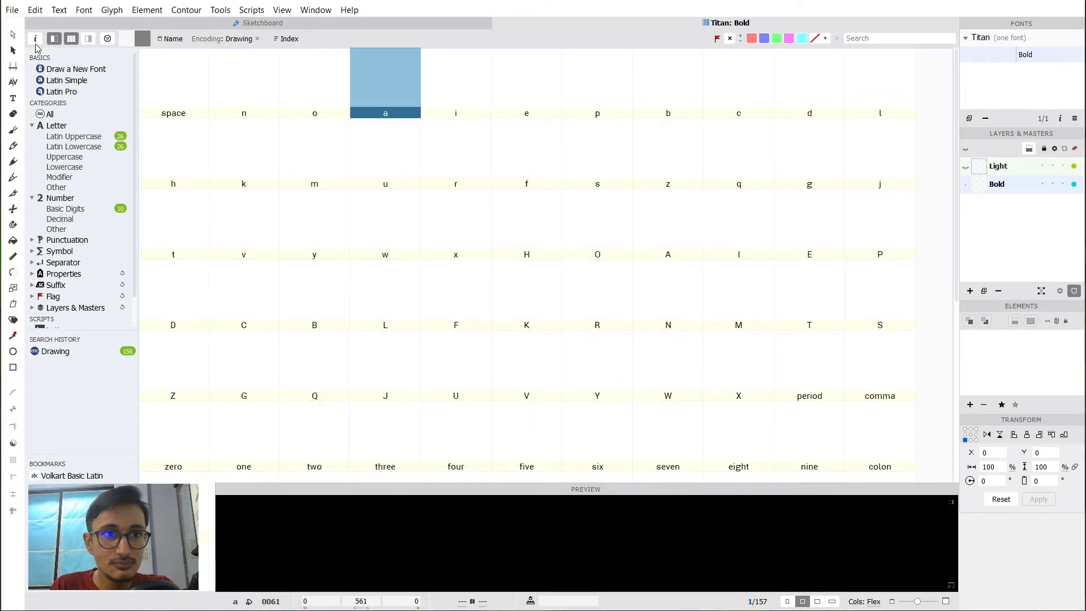
Reopen the font info and examine the font's masters and its Weight axis definition.
click(35, 43)
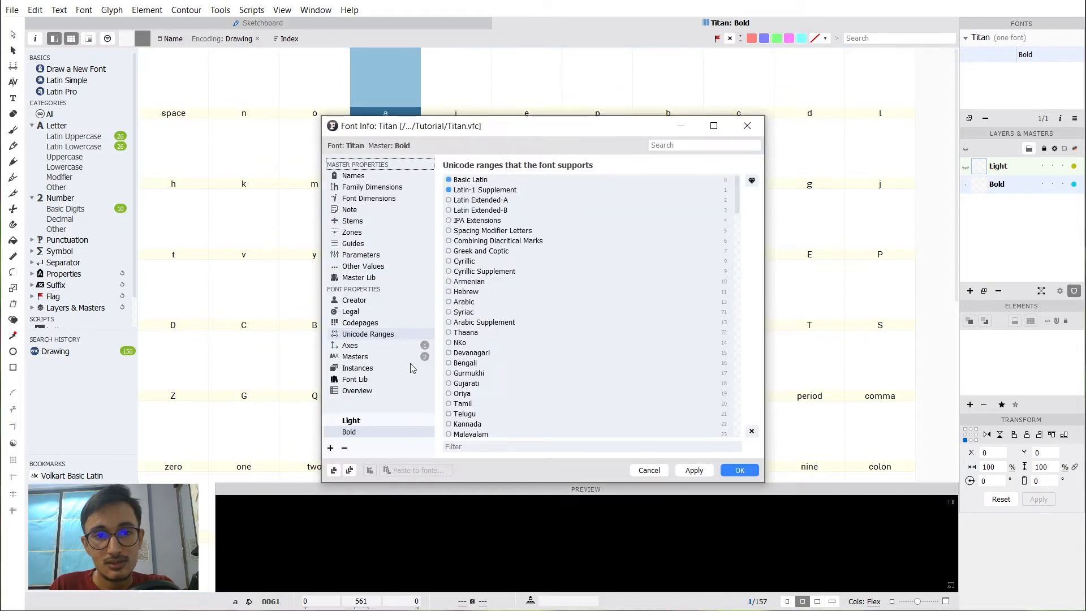
click(373, 346)
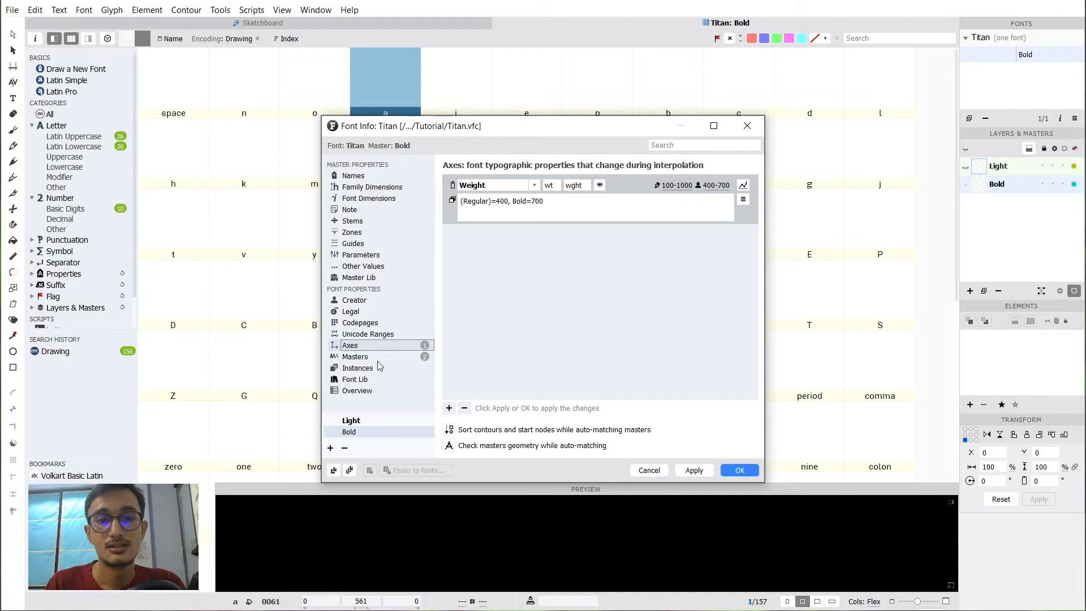
click(368, 357)
click(371, 344)
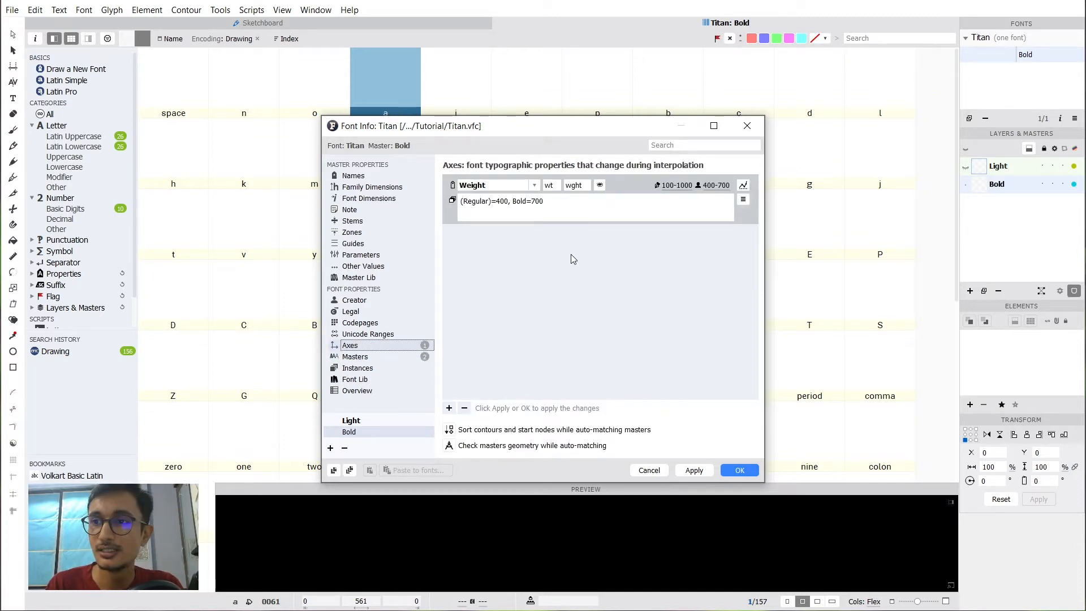
Delete the existing Weight axis from the font's axes and add a fresh Weight axis.
click(502, 203)
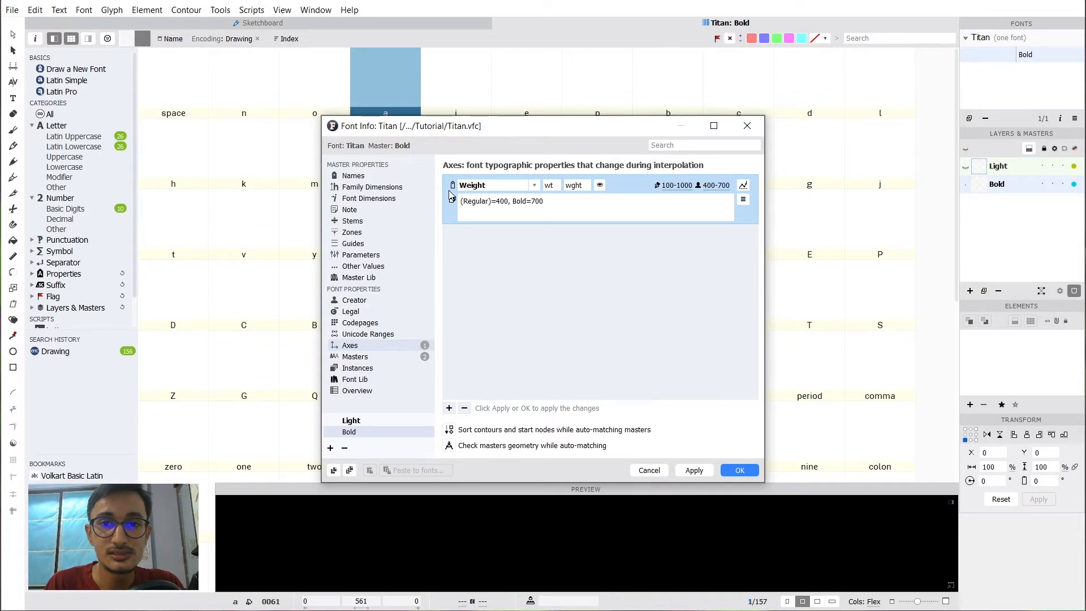
click(465, 408)
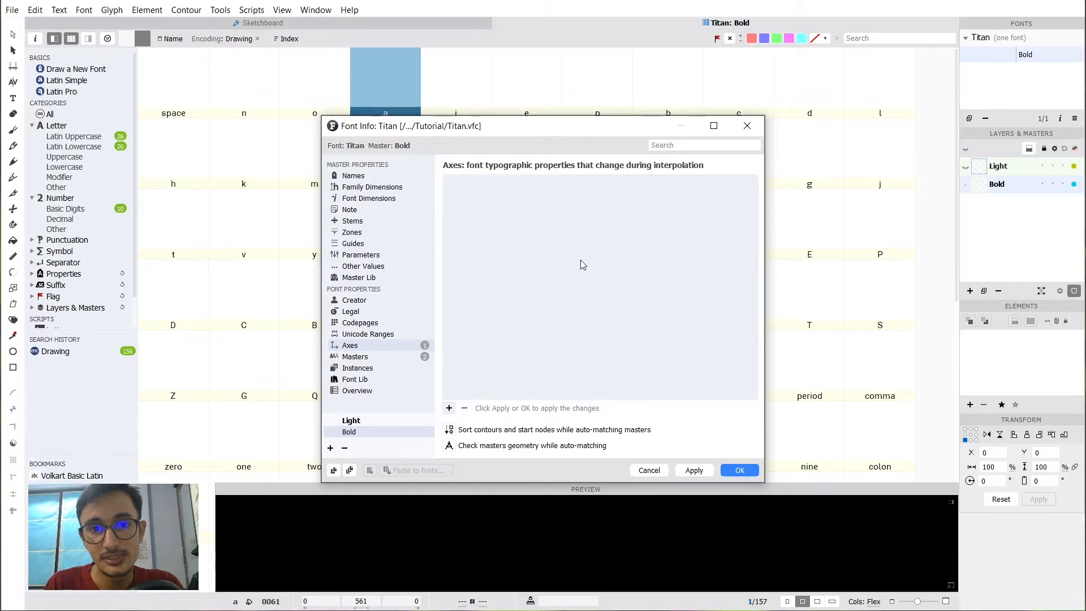
click(449, 407)
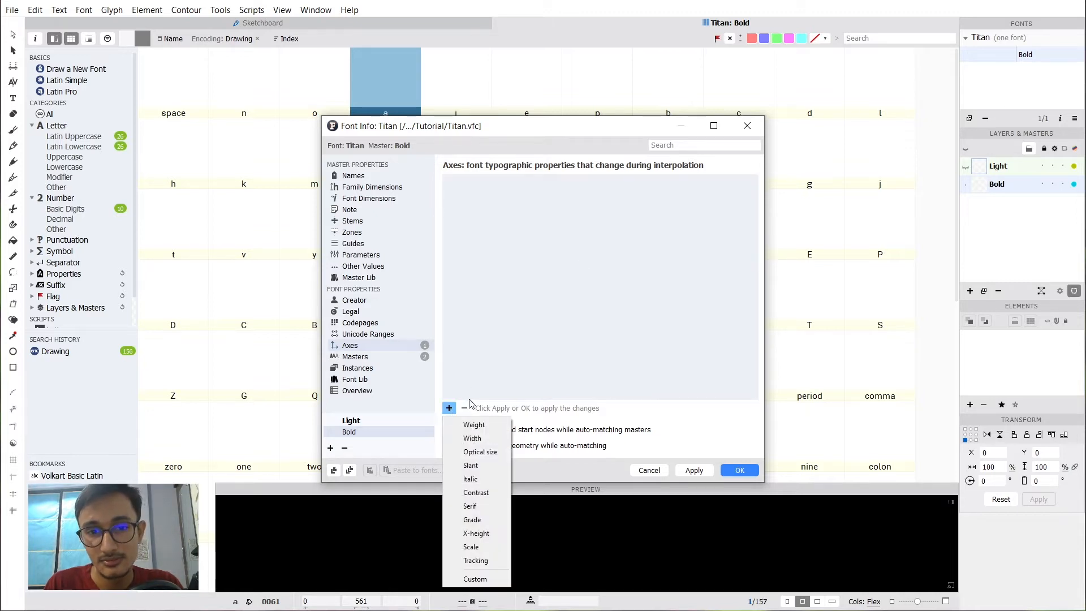
click(494, 430)
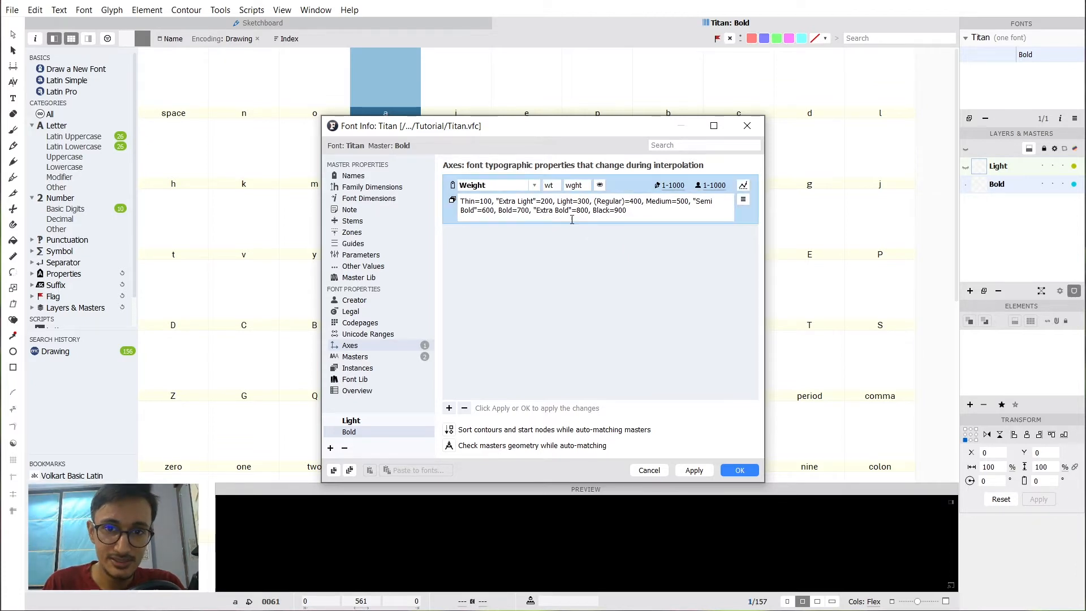
Trim the Weight axis's named styles to Light=300, (Regular)=400, Medium=500, "Semi Bold"=600 and Bold=700, and apply the change.
click(558, 201)
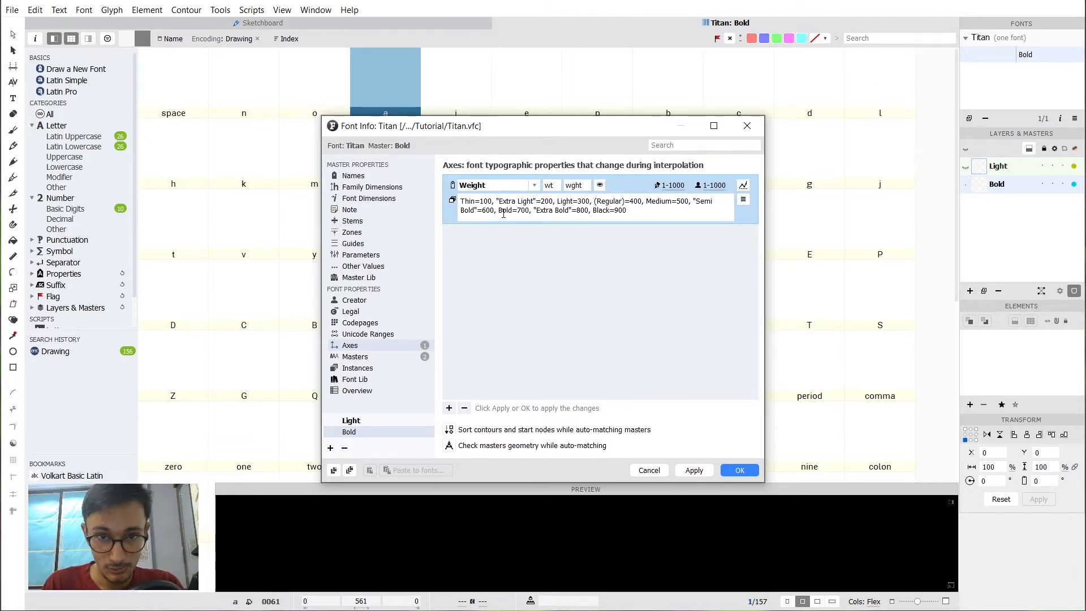
drag(558, 201, 452, 204)
key(BackSpace)
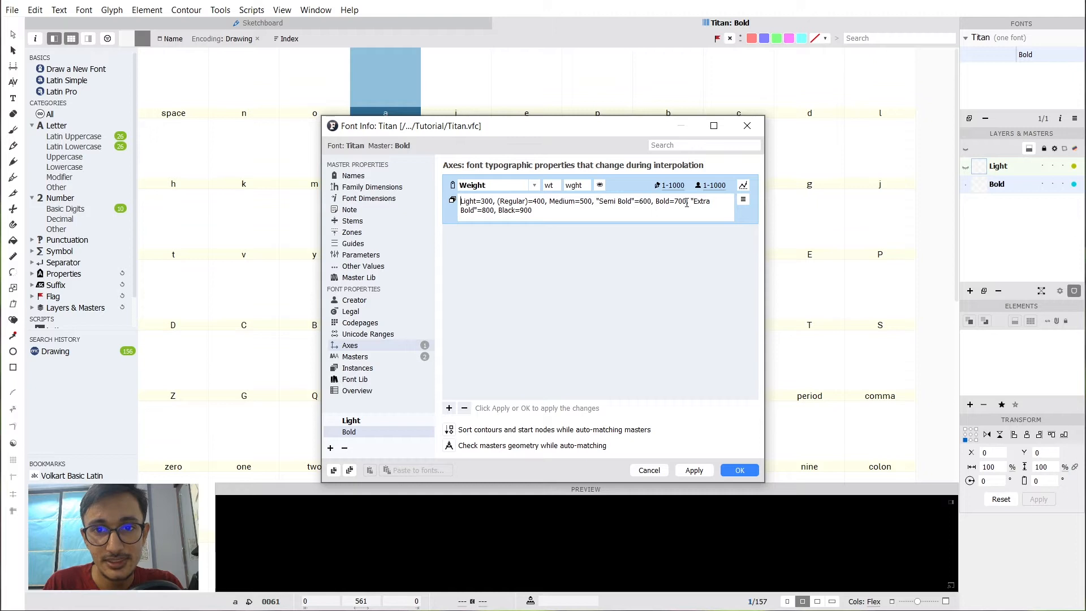
drag(687, 202, 702, 211)
key(BackSpace)
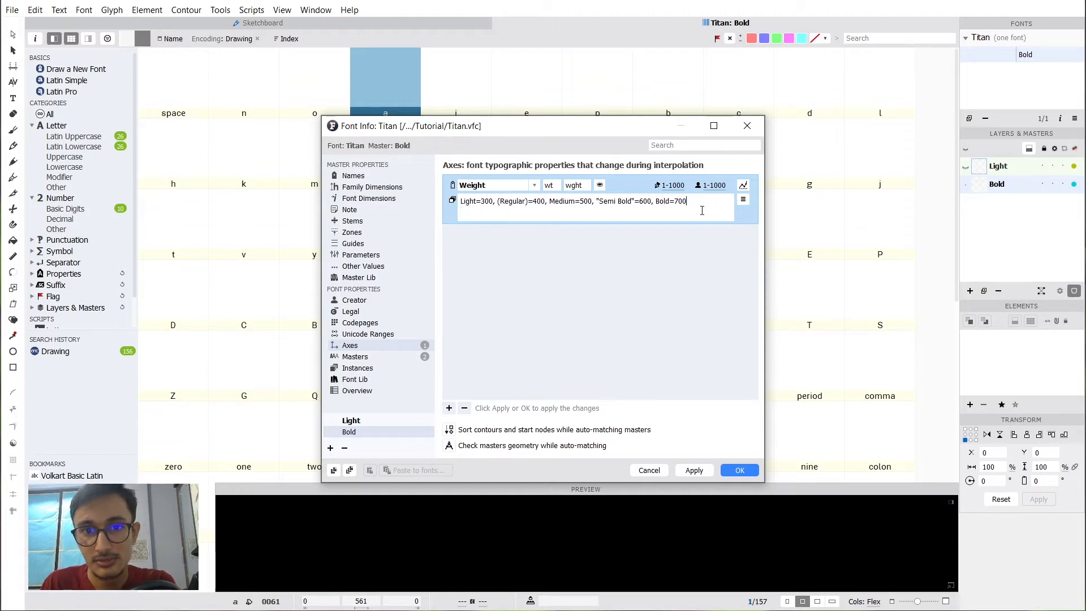
click(695, 470)
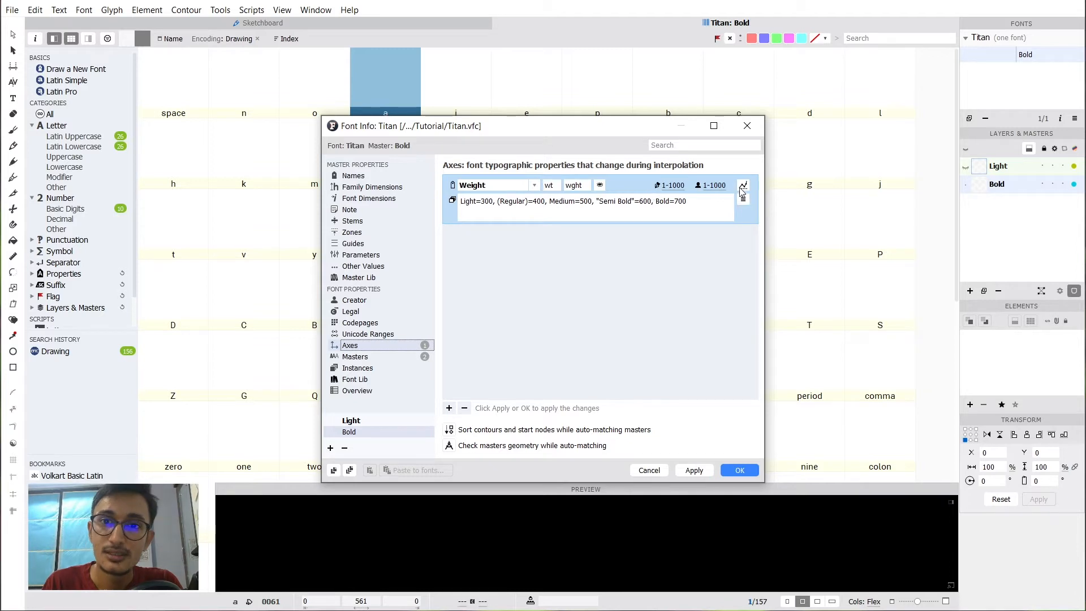
Set the Light master's location to wt=300, check the Bold master's location, and apply the changes.
click(383, 357)
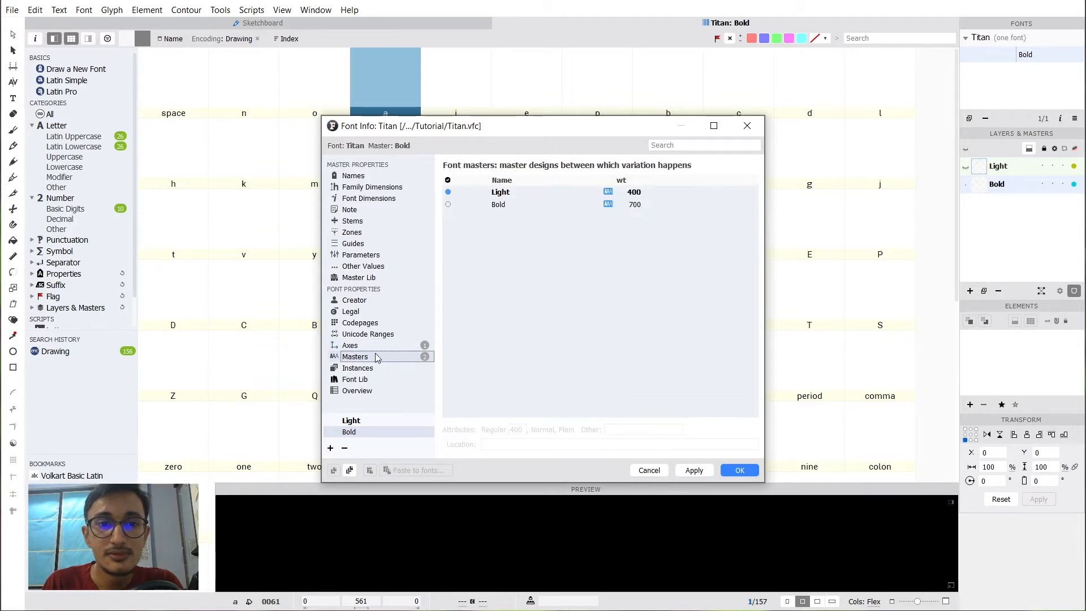
click(552, 192)
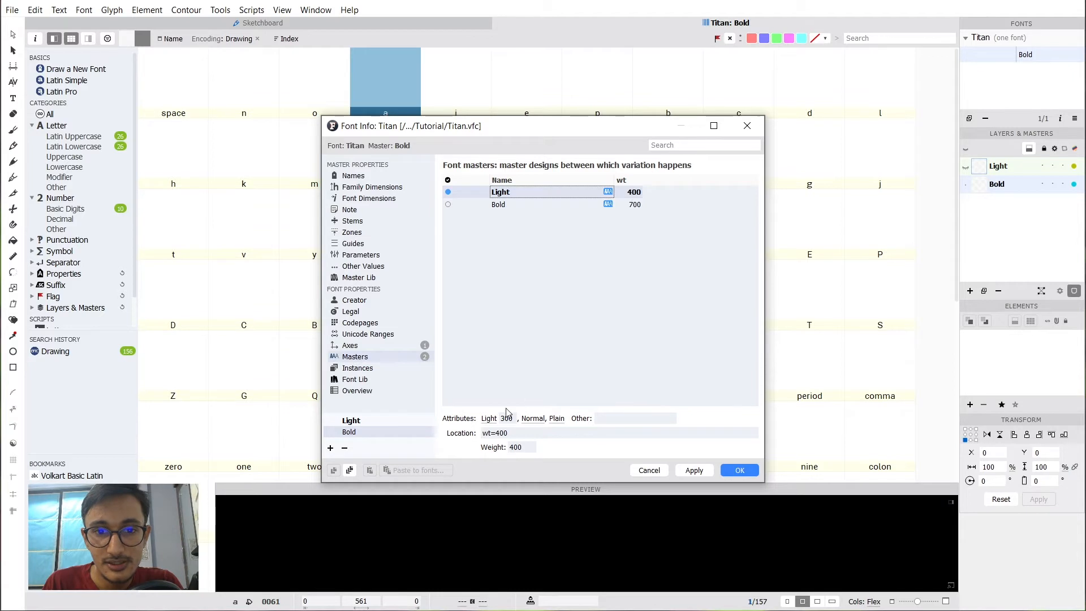
double_click(512, 433)
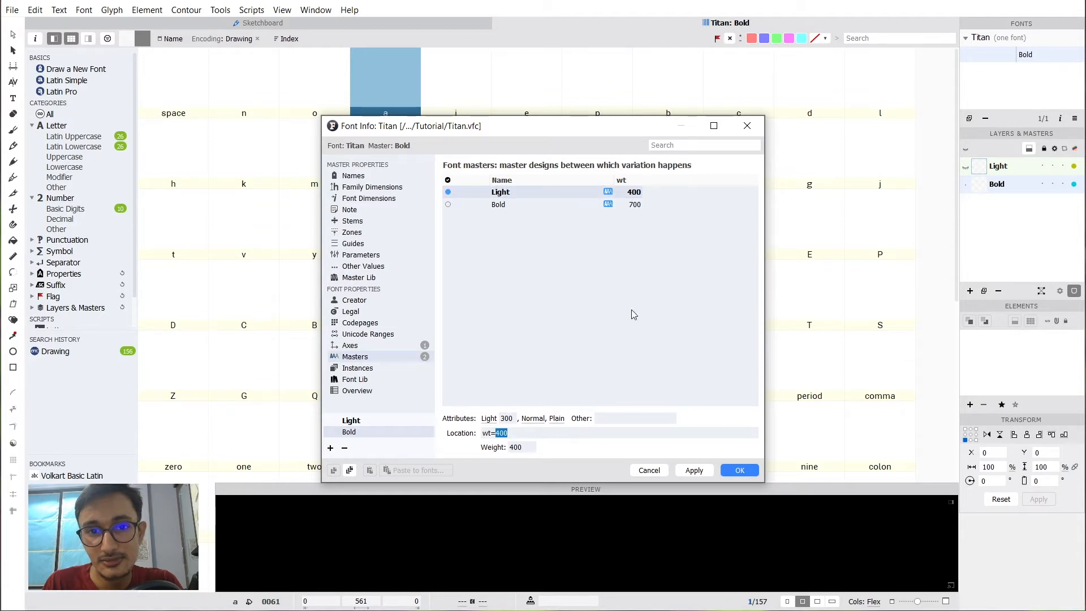
text(300)
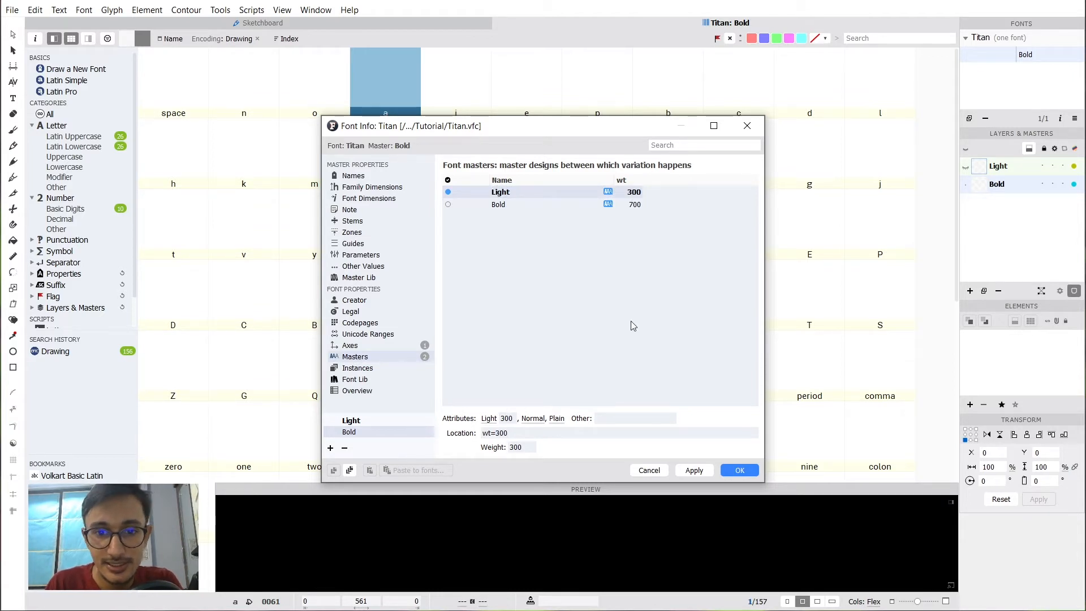
key(Return)
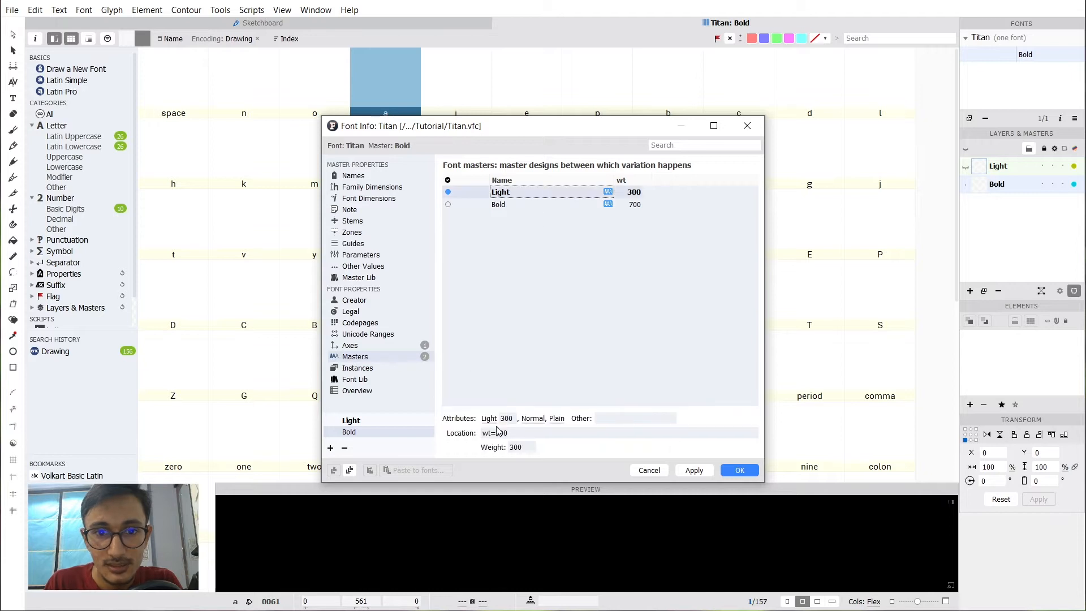
click(532, 203)
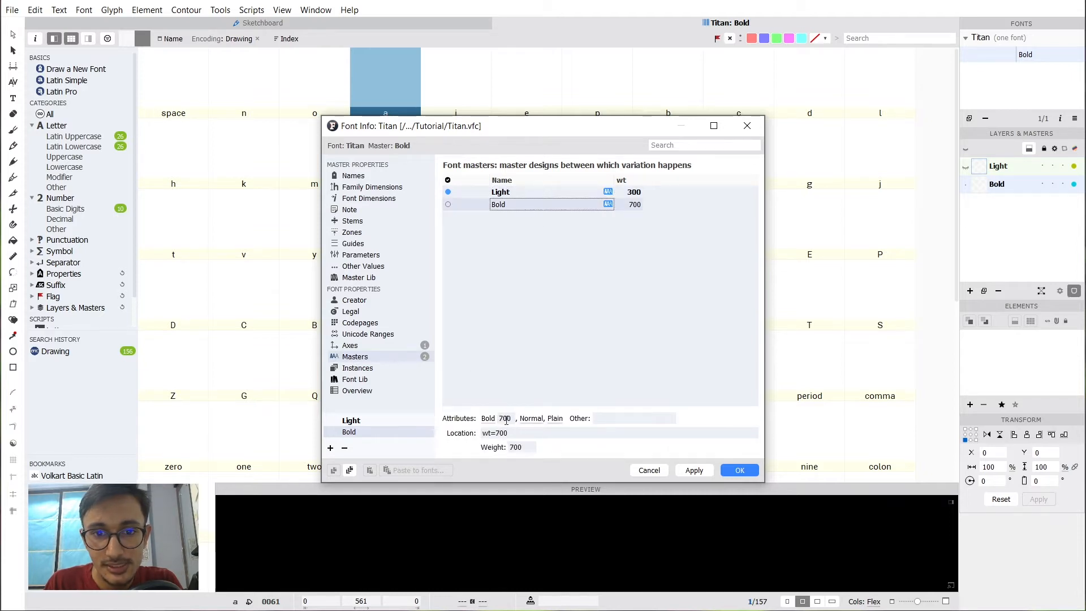
click(695, 470)
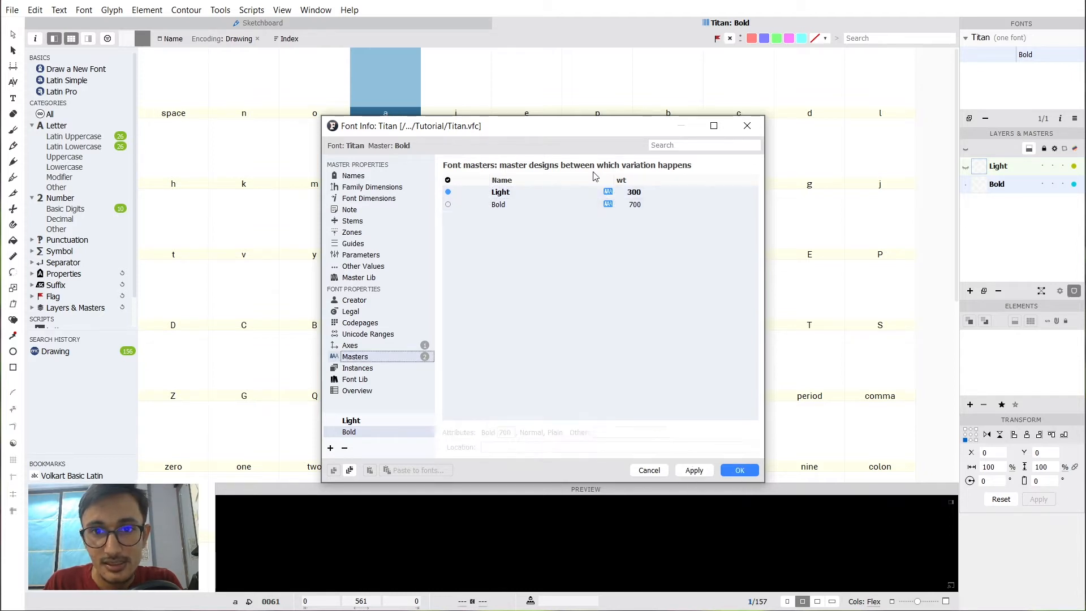
Compare the attributes and weight locations of the Light and Bold masters, and check them against the Weight axis definition.
click(546, 194)
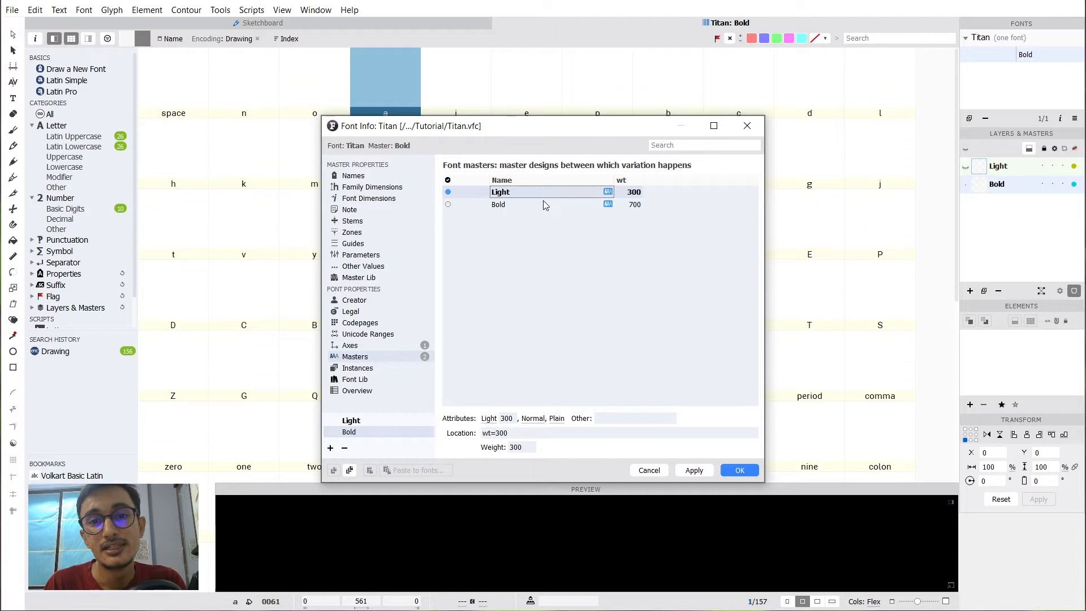
click(542, 202)
click(545, 194)
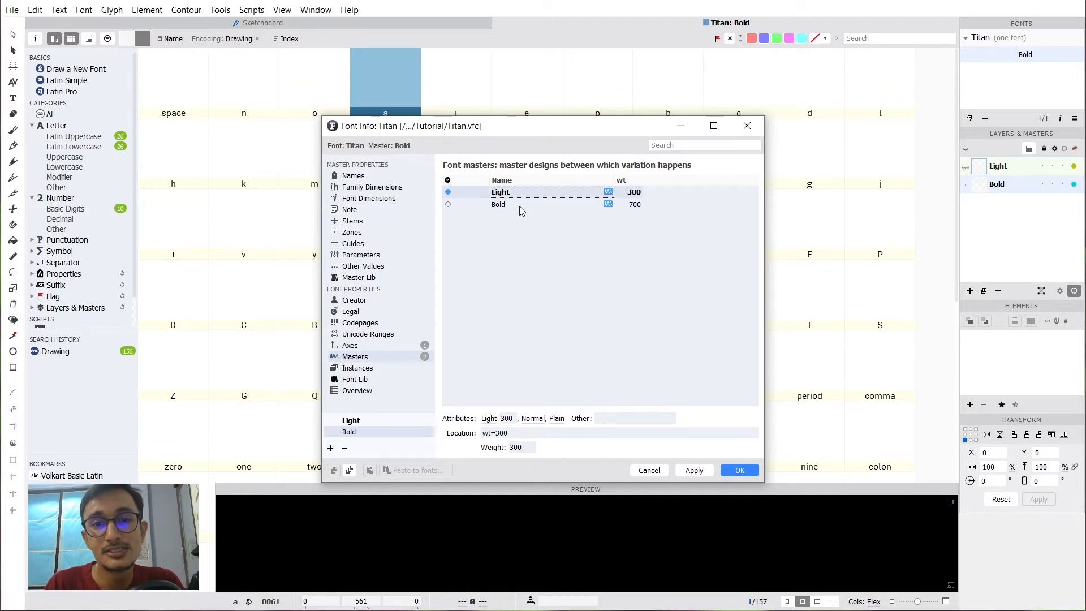
click(528, 204)
click(533, 197)
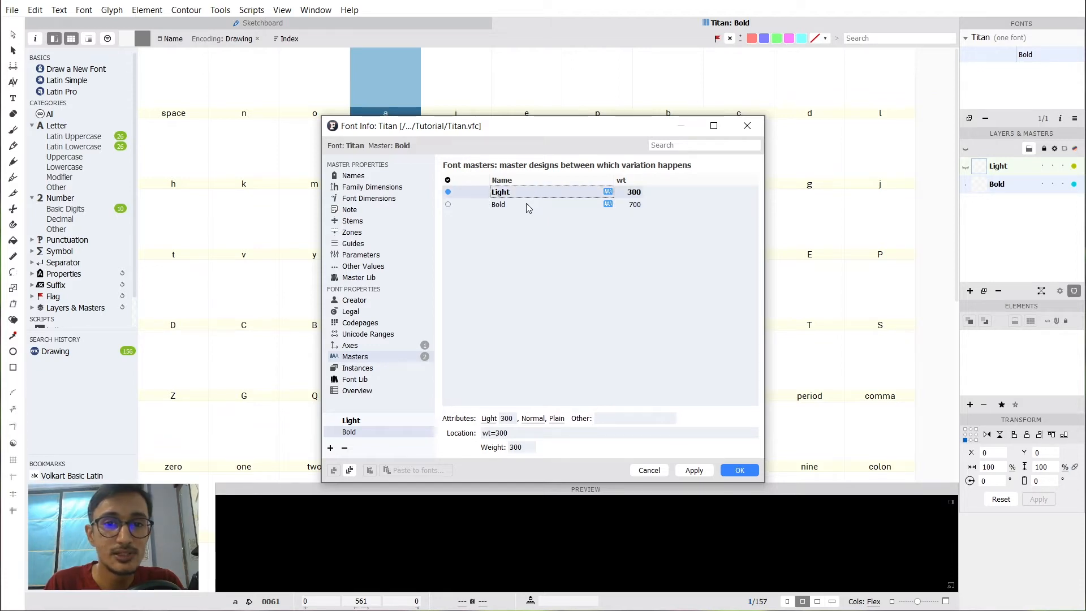
click(527, 207)
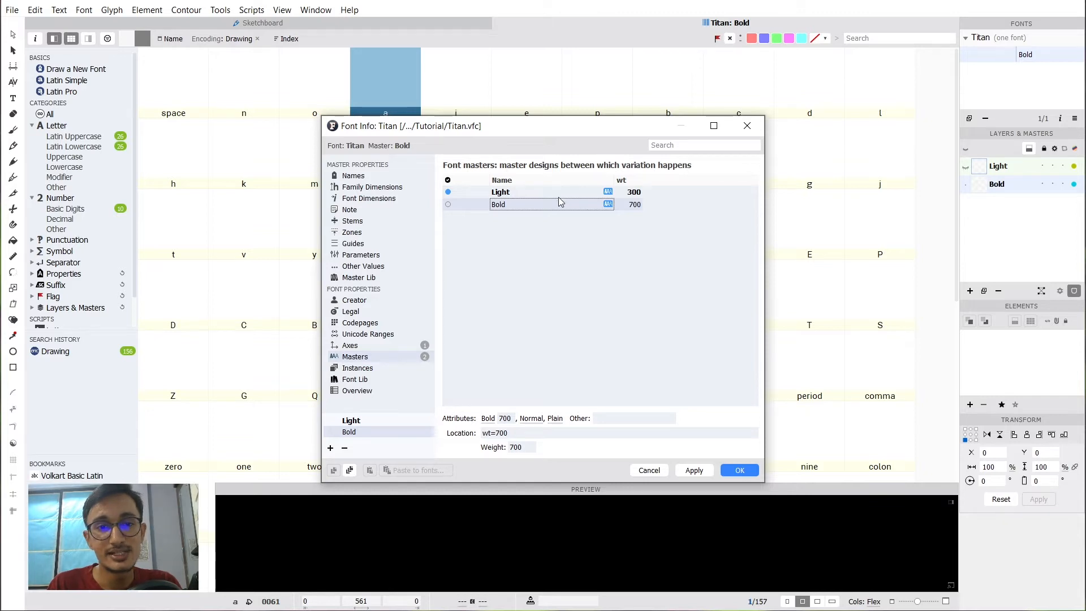
click(387, 345)
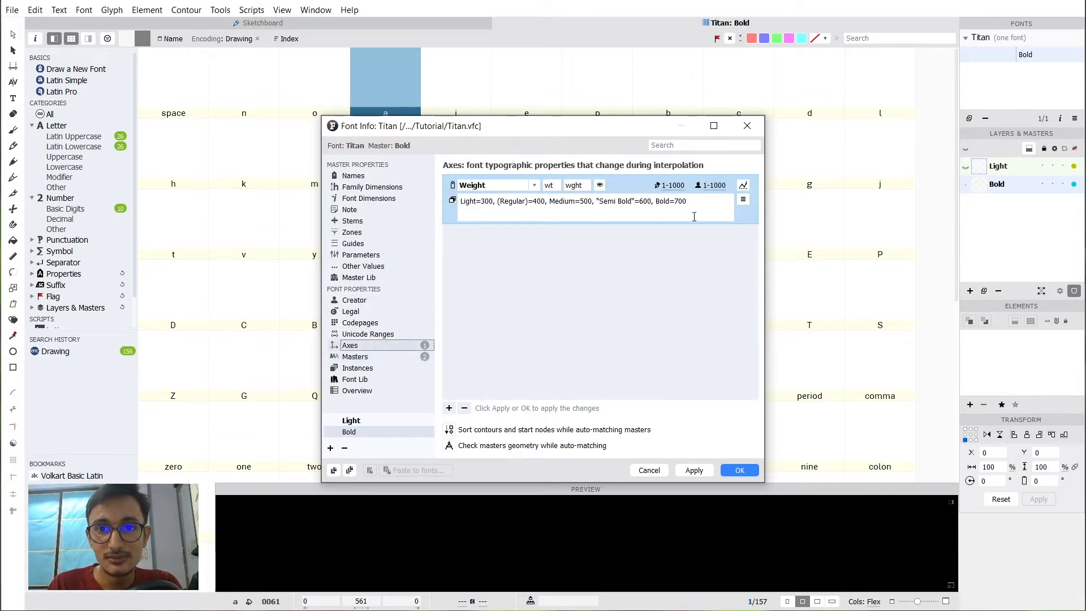
Generate the font's predefined instances from its axes and check each one from Light to Bold.
click(363, 371)
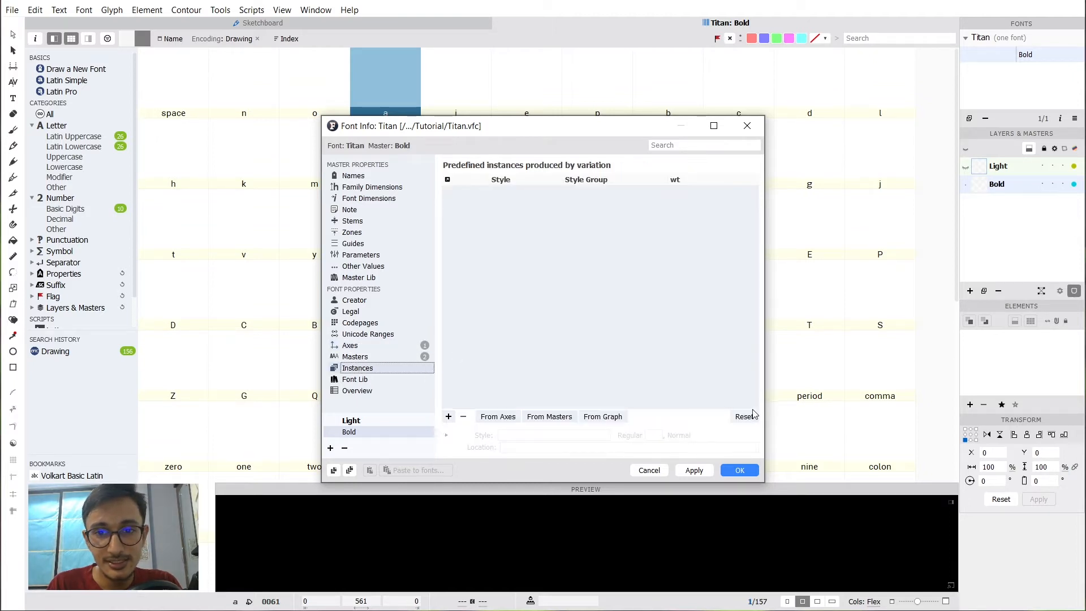
click(498, 418)
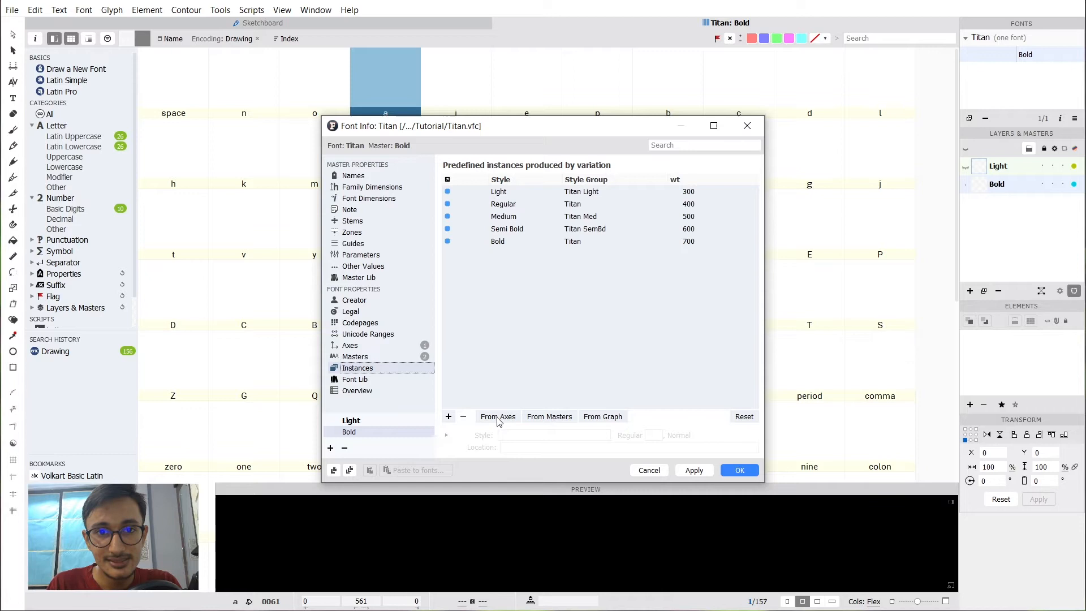
click(509, 192)
click(508, 205)
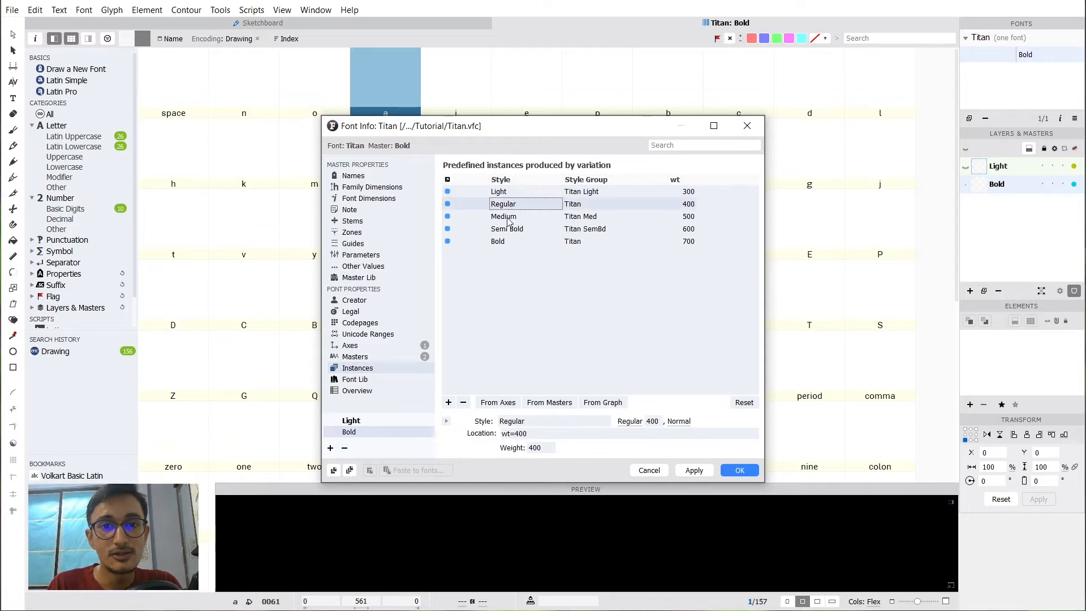
click(510, 218)
click(509, 230)
click(508, 243)
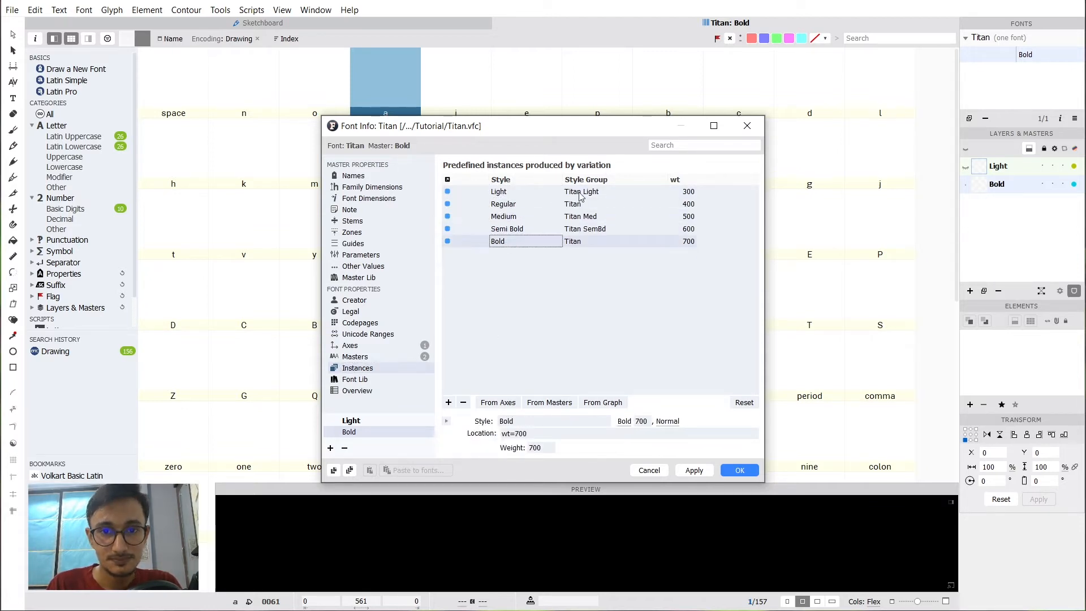
Set the Weight axis graph's design coordinates to range from 300 to 700, keeping the master and instance locations.
click(382, 345)
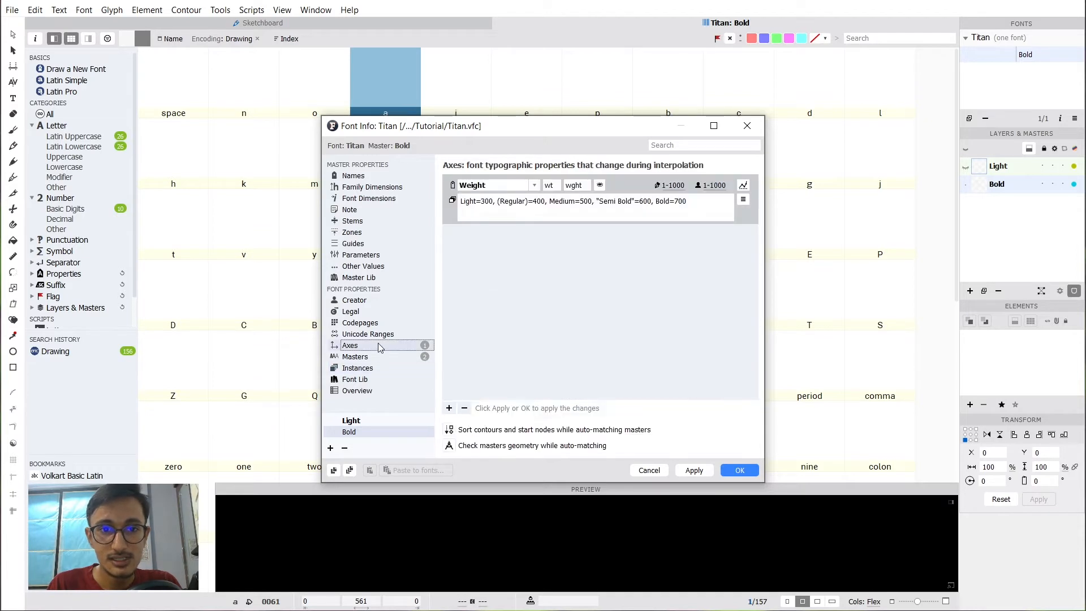
click(743, 185)
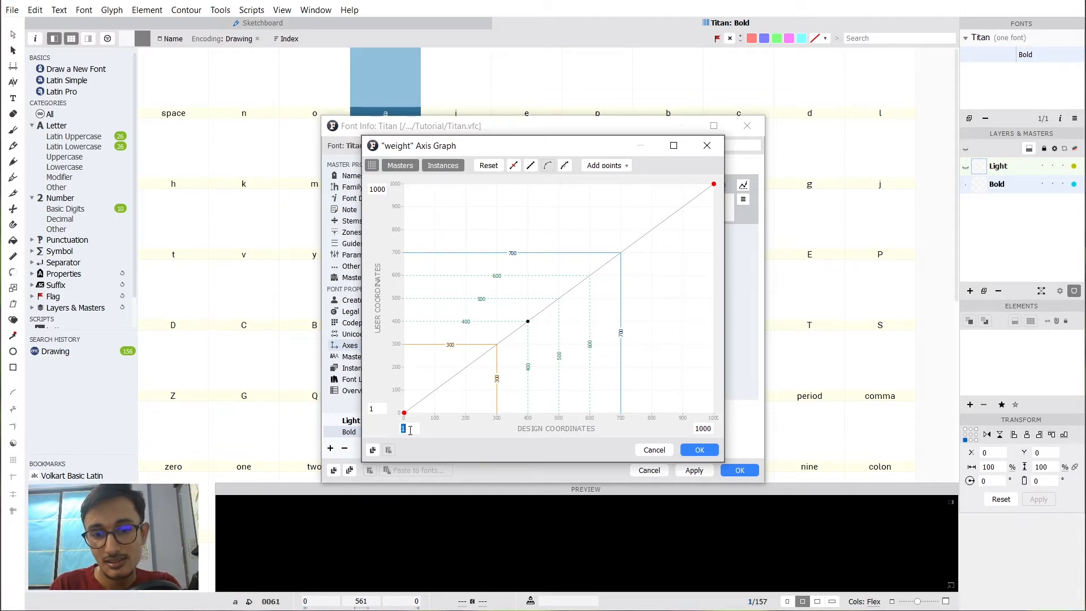
text(00)
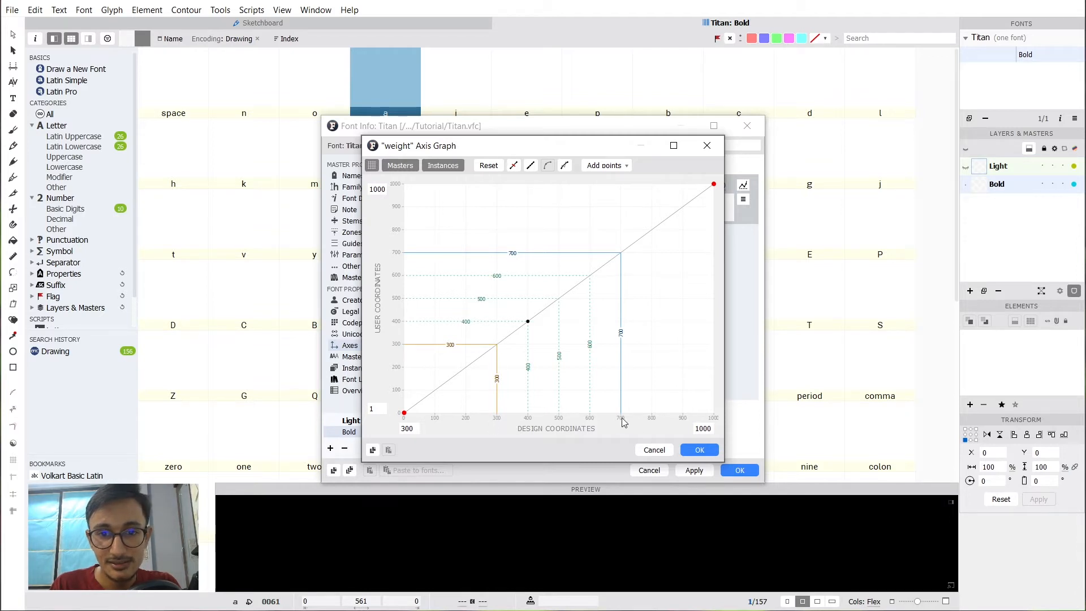
key(Return)
double_click(707, 429)
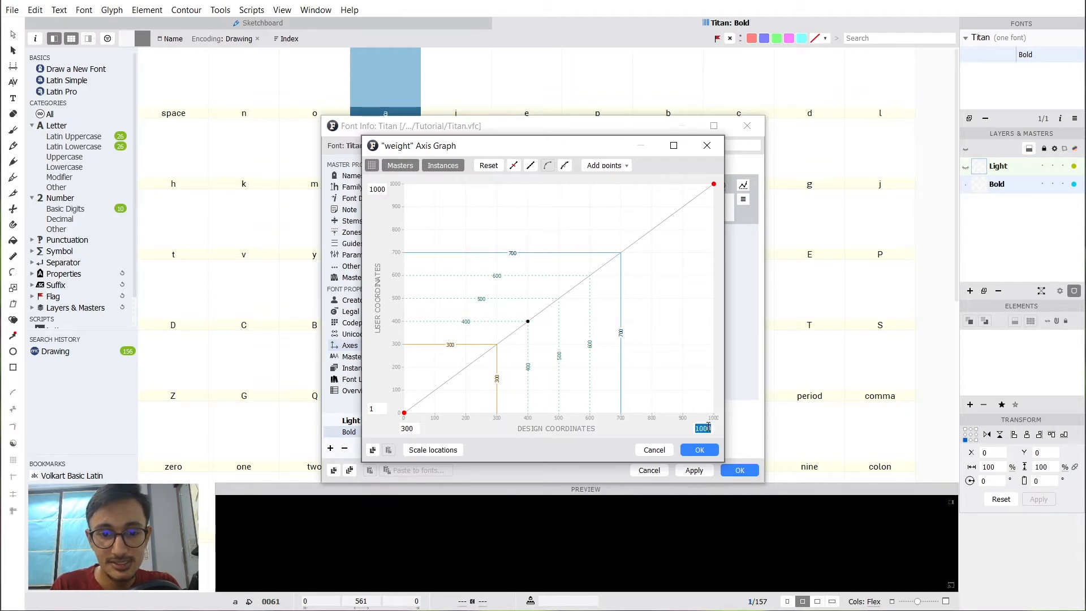
text(700)
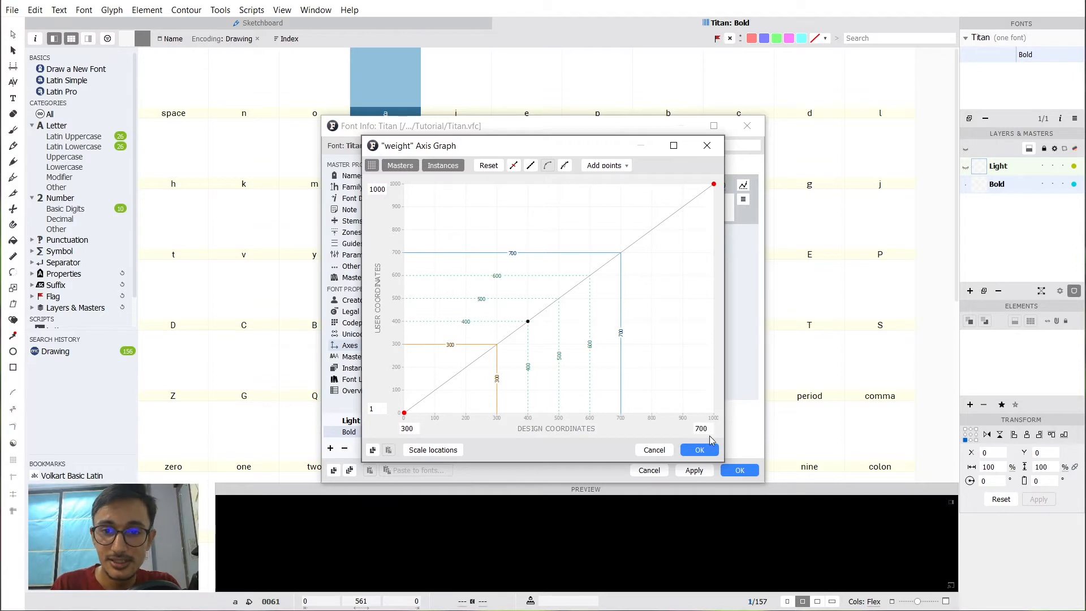
click(700, 451)
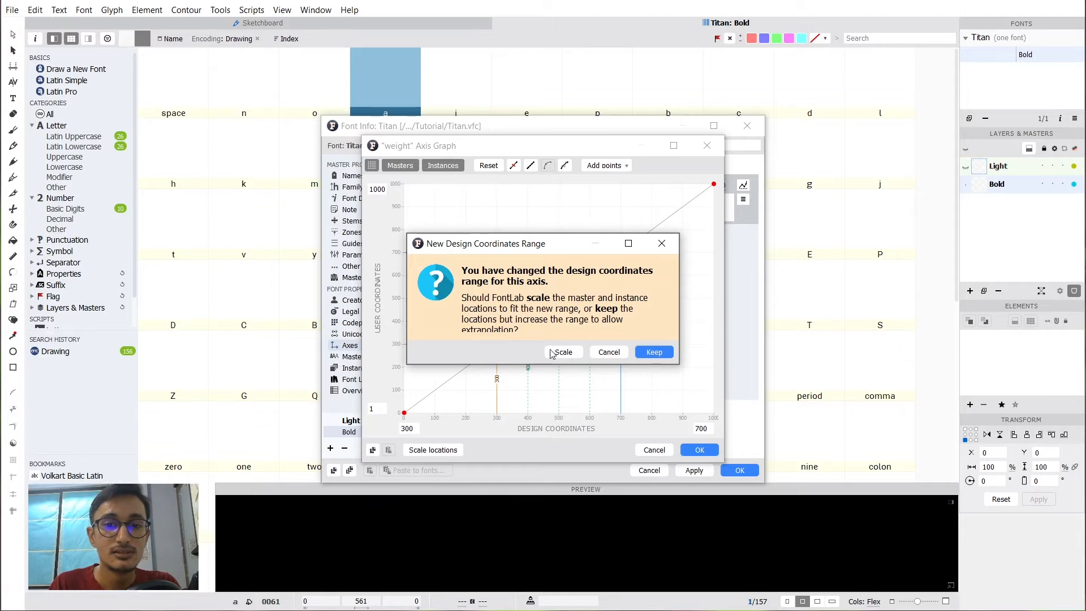
click(651, 353)
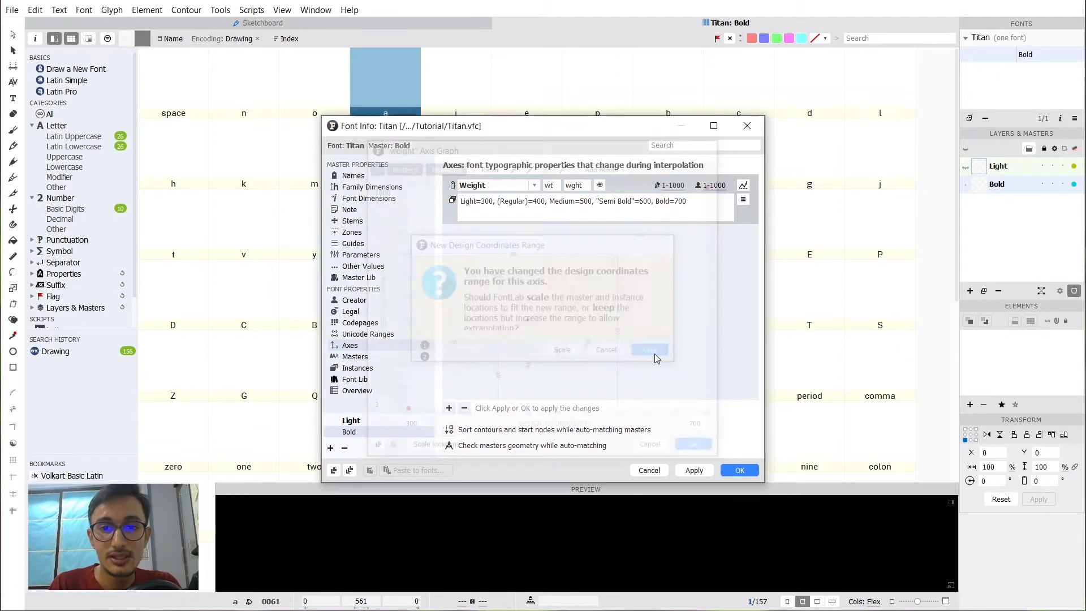
Try to set the Weight axis graph's user coordinates to range from 300 to 700.
click(744, 187)
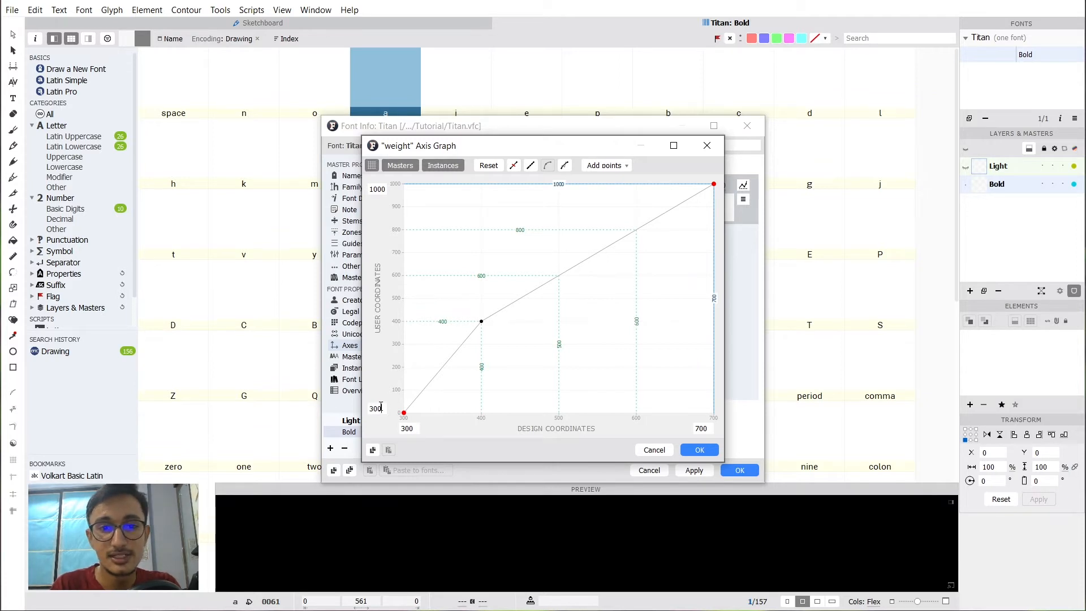
double_click(377, 189)
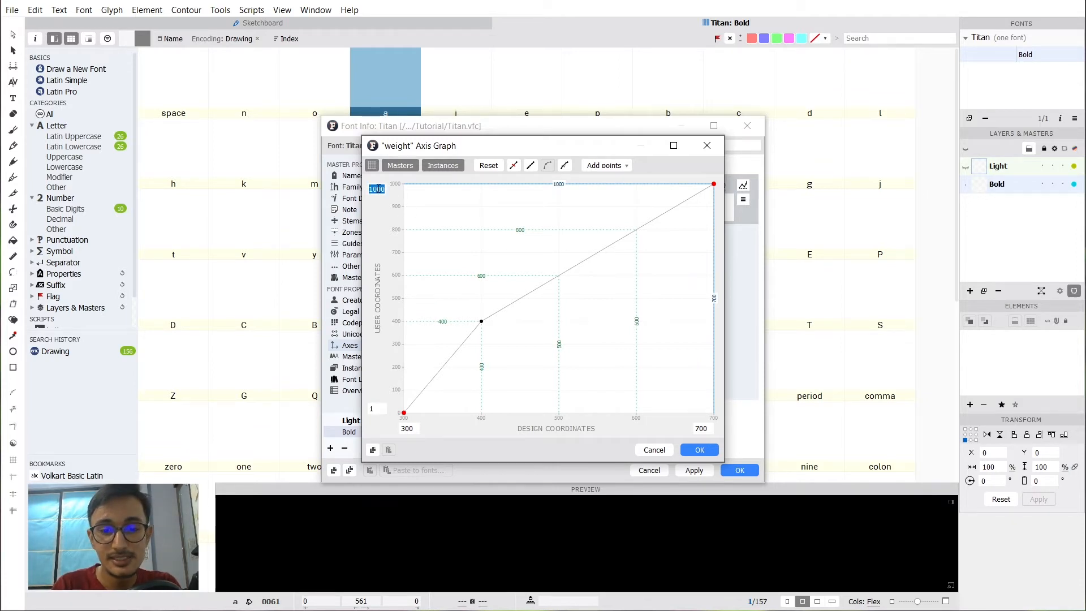
text(700)
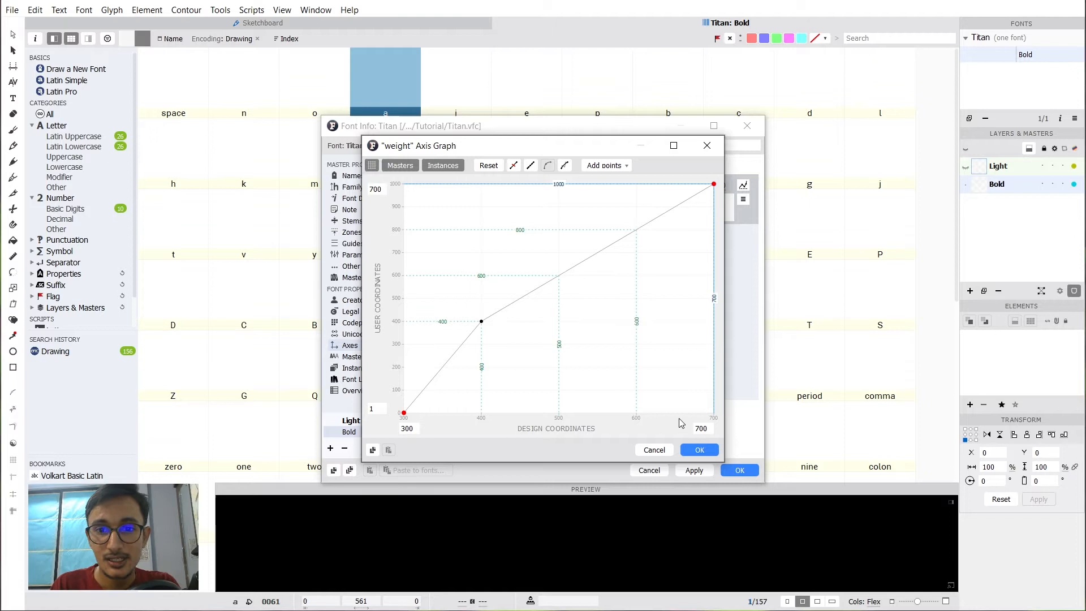
click(698, 450)
In the Weight axis graph, raise the Light end point to user coordinate 300 and add points from the instances.
click(743, 185)
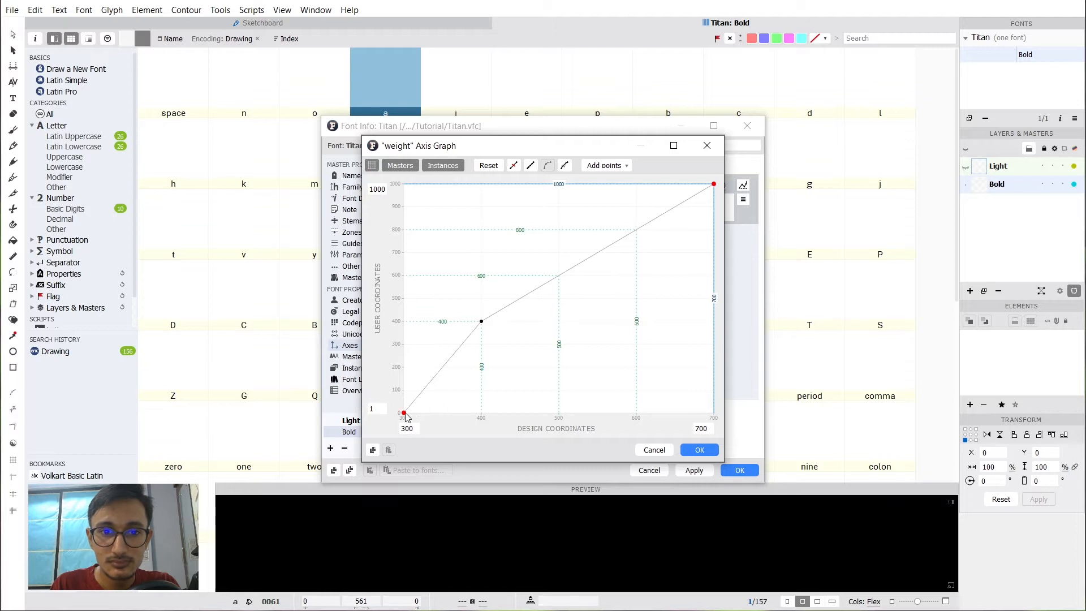
drag(403, 412, 390, 350)
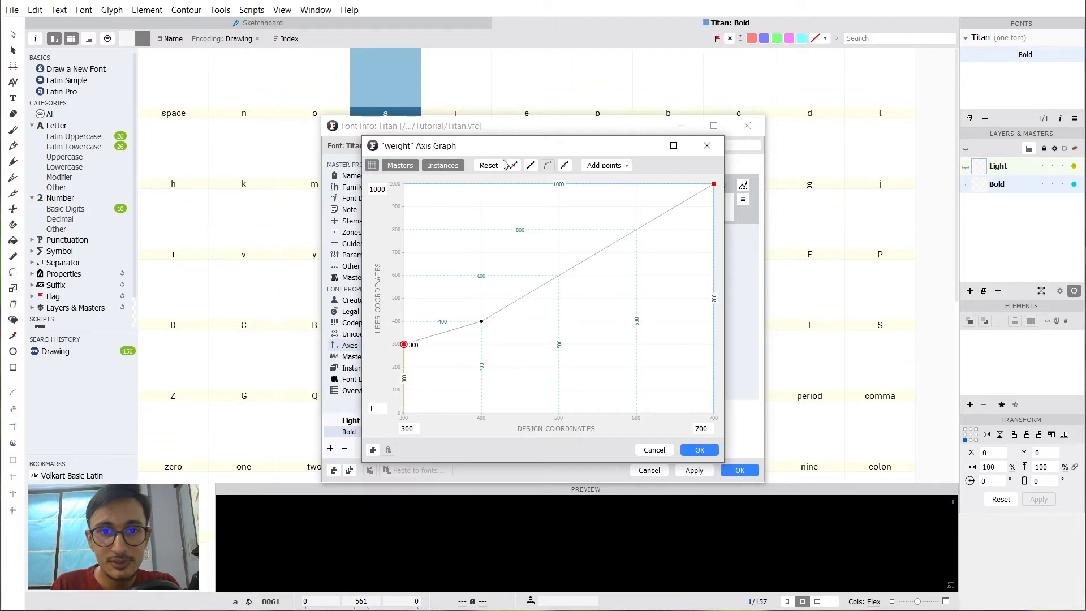
click(606, 167)
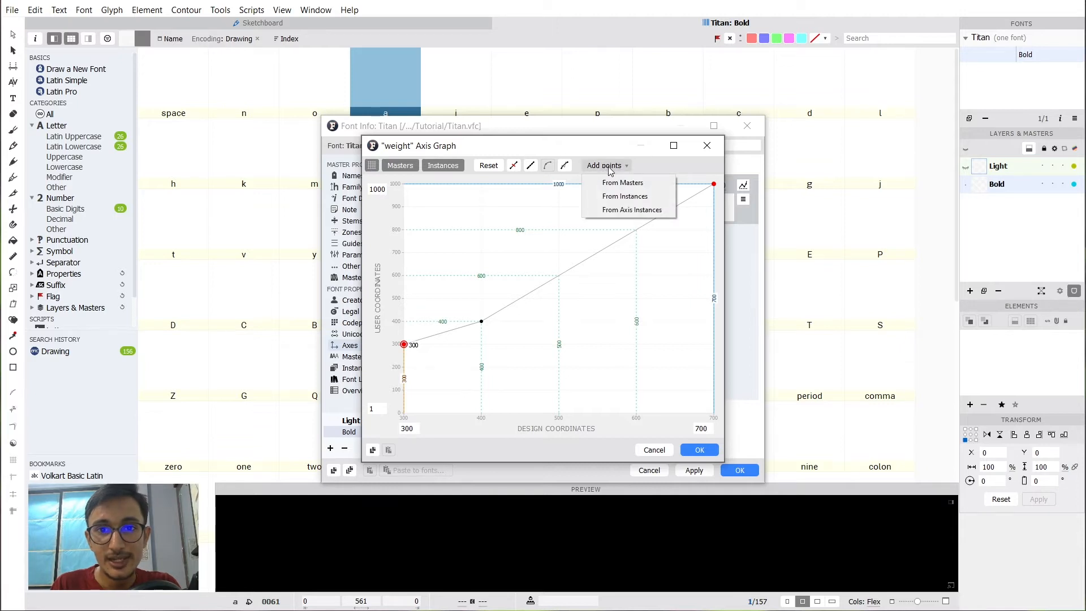
click(622, 198)
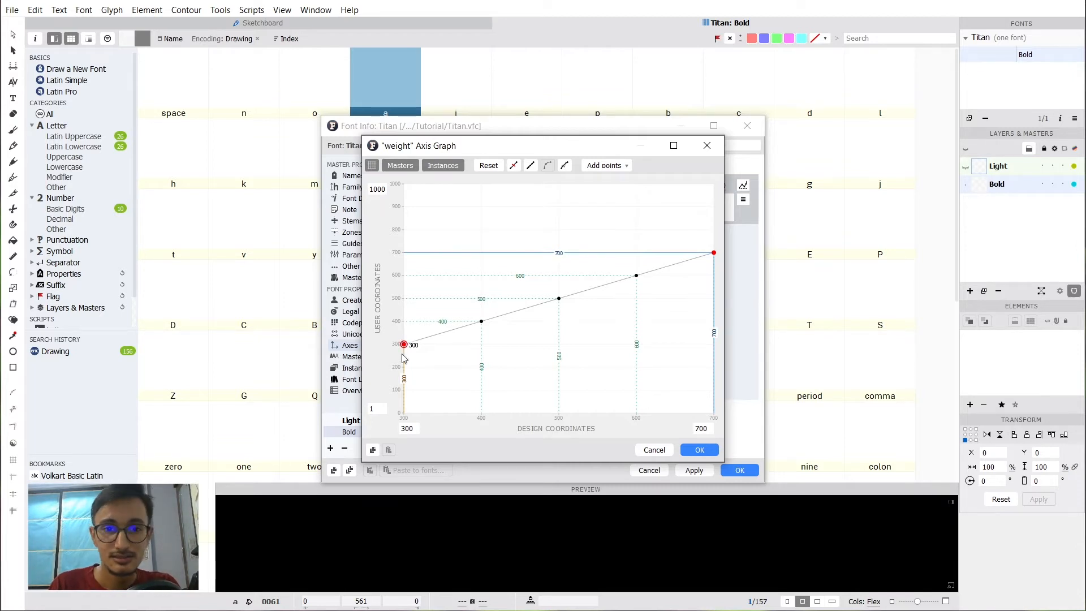
Set the Weight axis graph's user coordinate limits to 300 and 700 and accept the graph.
drag(404, 358, 426, 344)
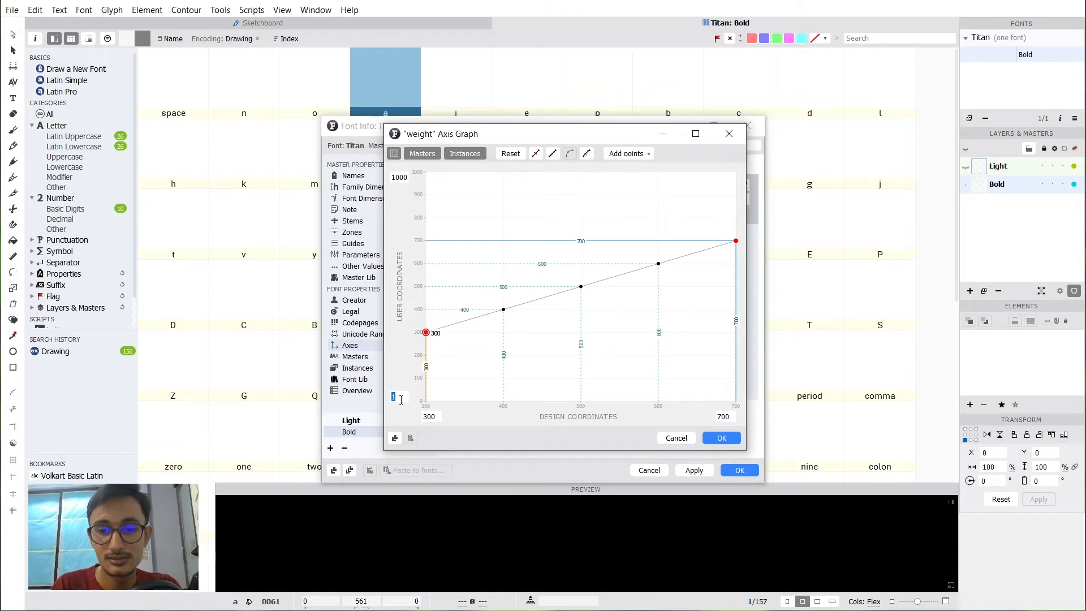
double_click(399, 178)
text(7)
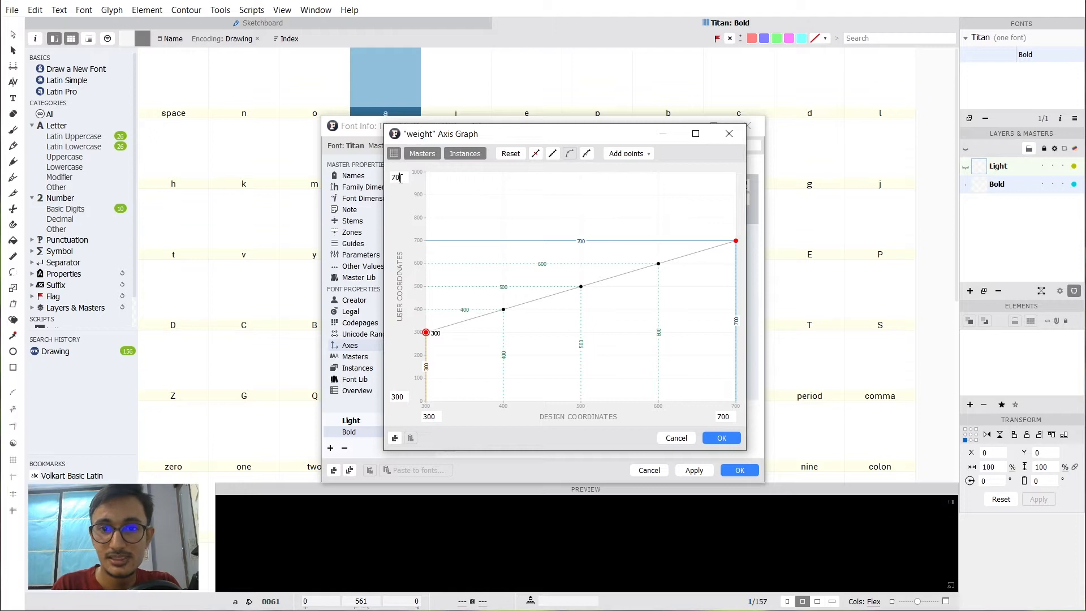
click(722, 438)
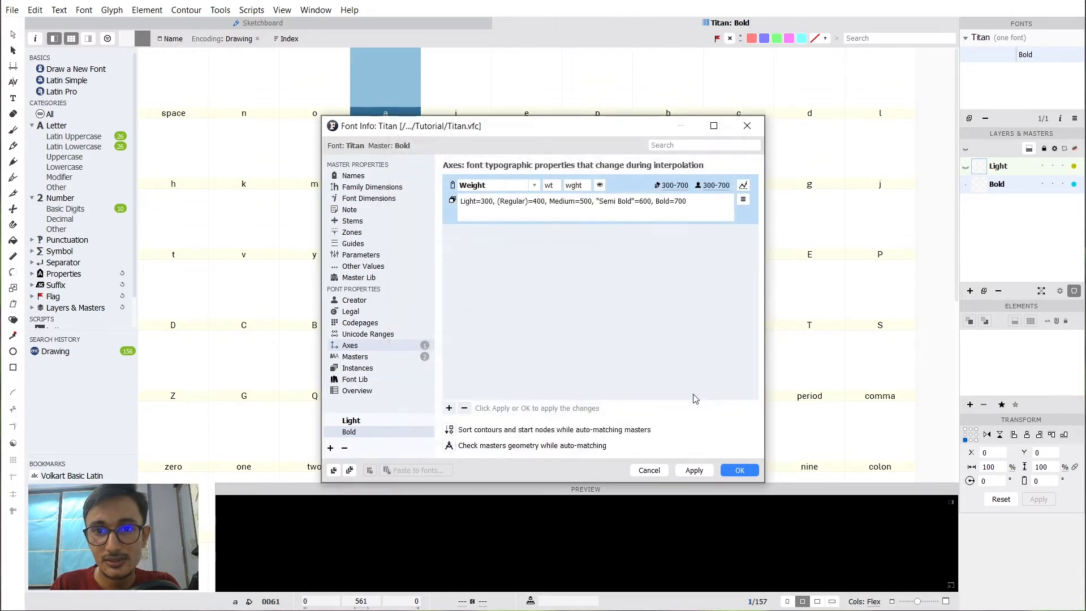
Check the 400, 500 and 600 points on the Weight axis graph and apply the axis changes.
click(743, 185)
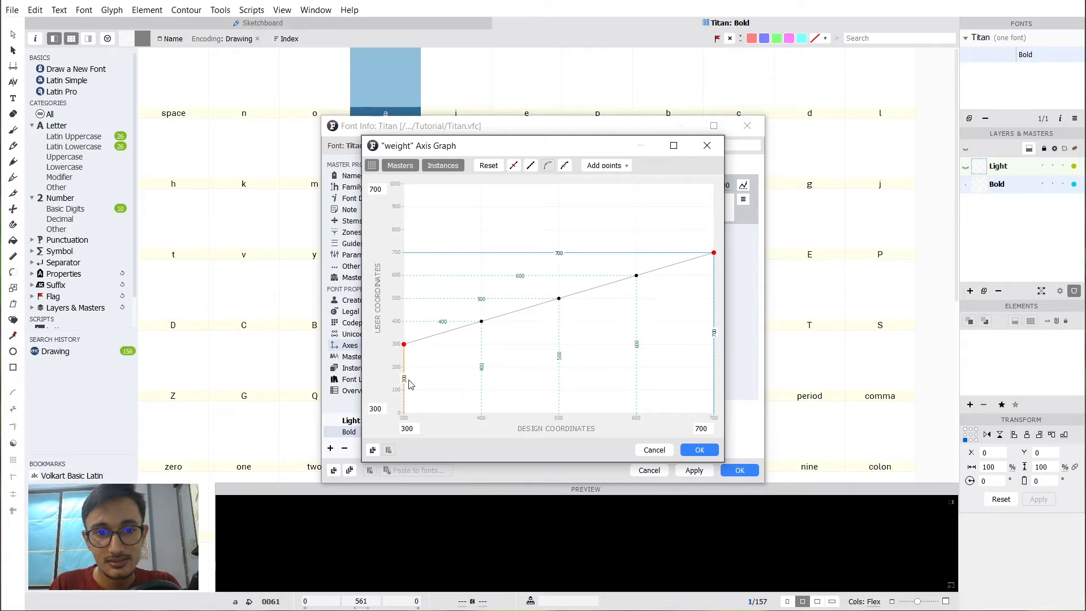
click(481, 322)
click(559, 298)
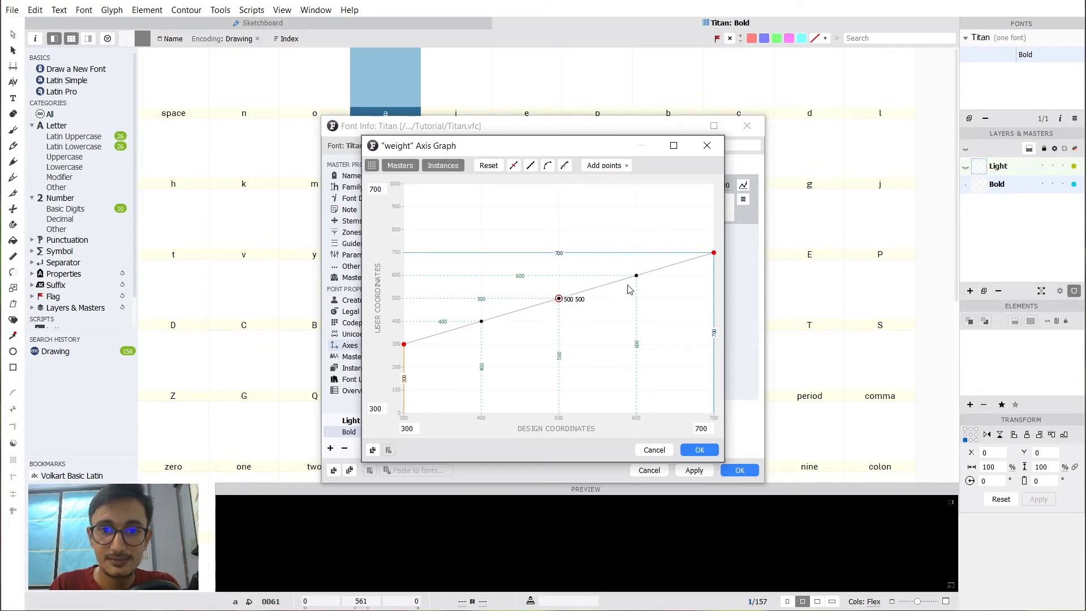
click(637, 276)
click(700, 450)
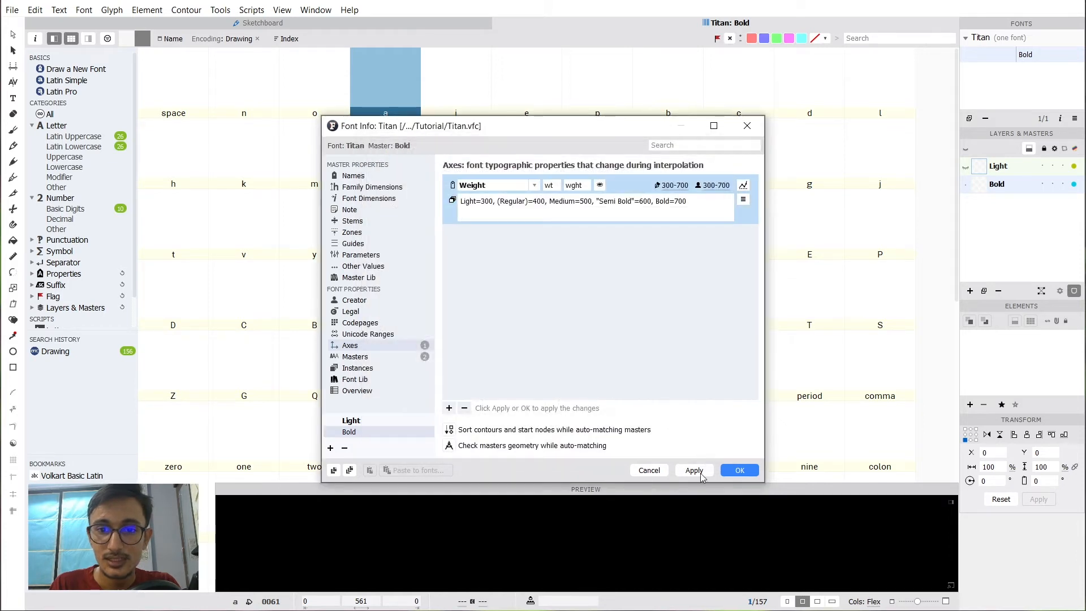
click(699, 471)
Check the styles and weight locations of the predefined instances from Light to Bold.
click(374, 367)
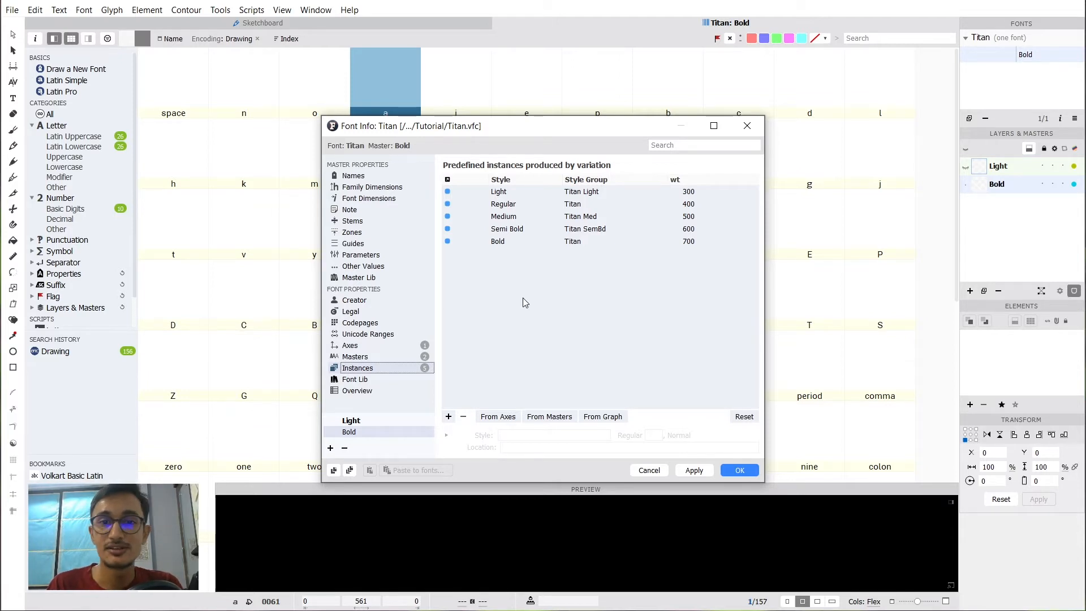
click(537, 202)
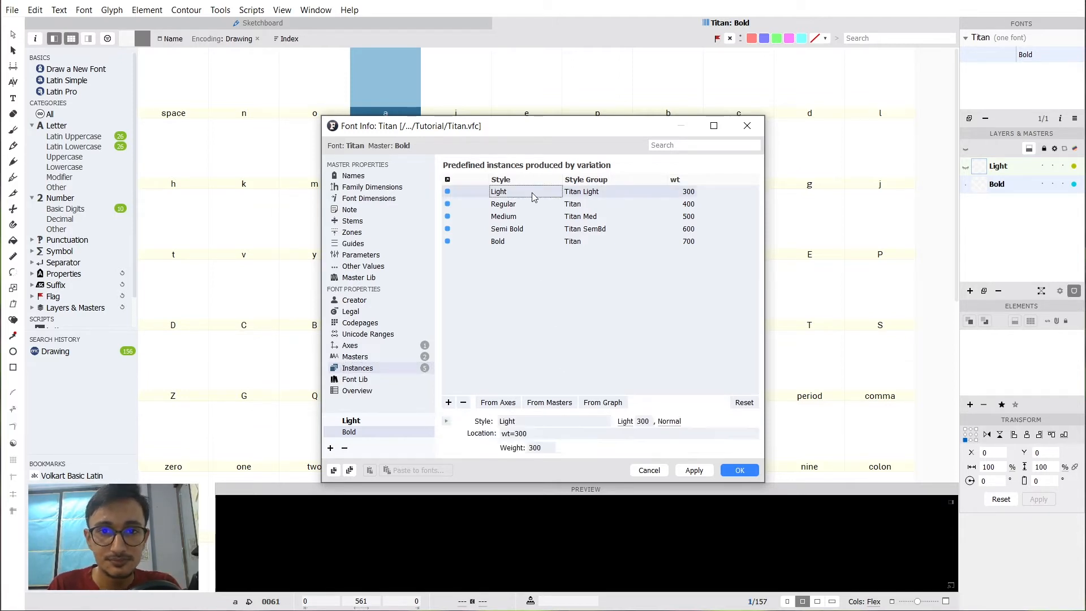
click(512, 217)
click(515, 230)
click(511, 243)
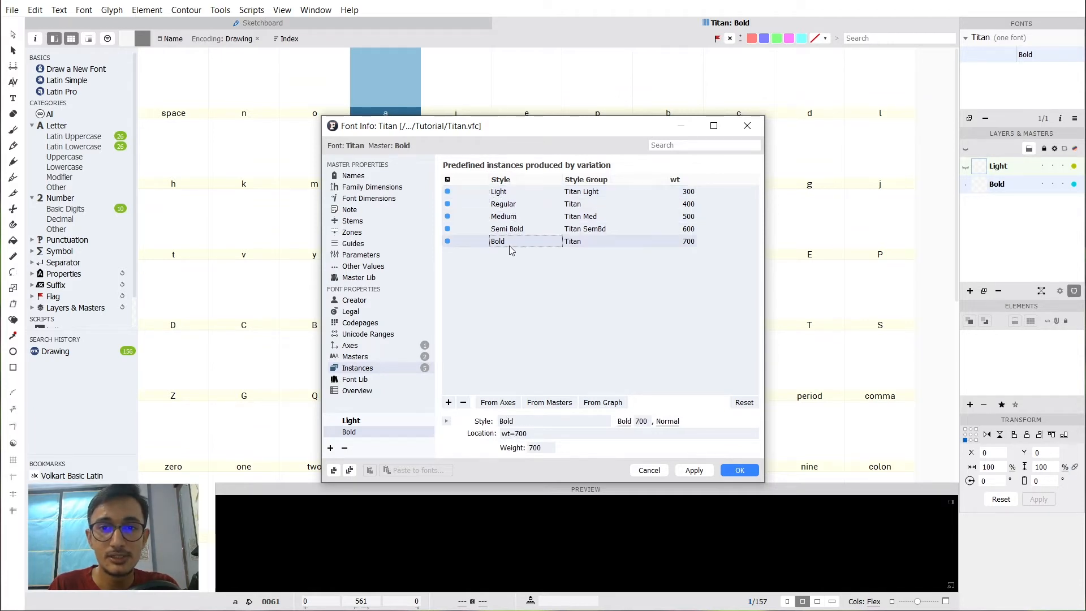
Review the font's axes, masters, font lib and overview of master properties, and accept the font info.
click(359, 346)
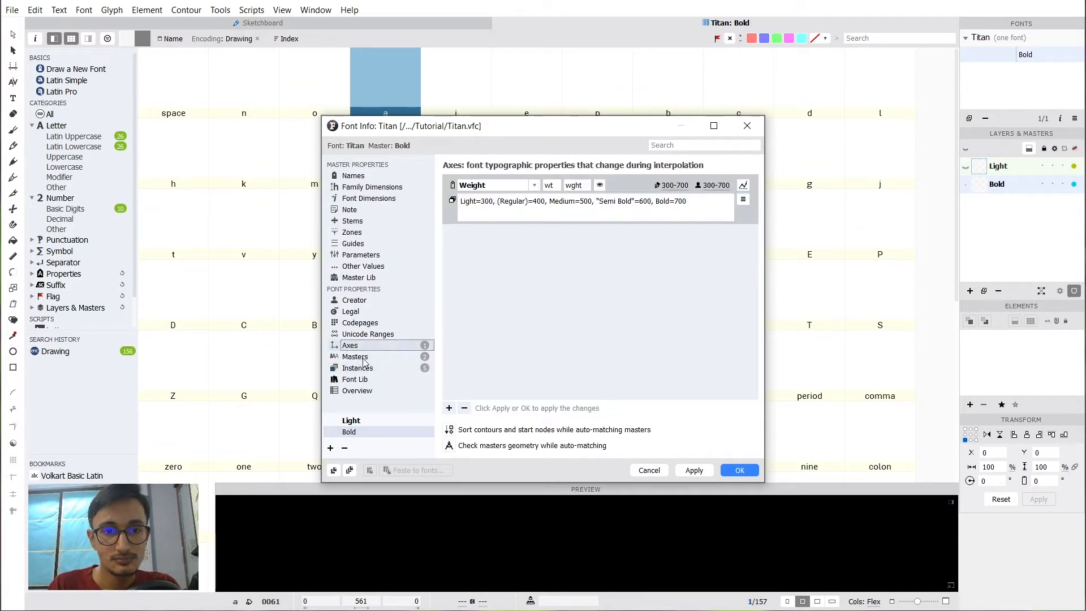
click(365, 357)
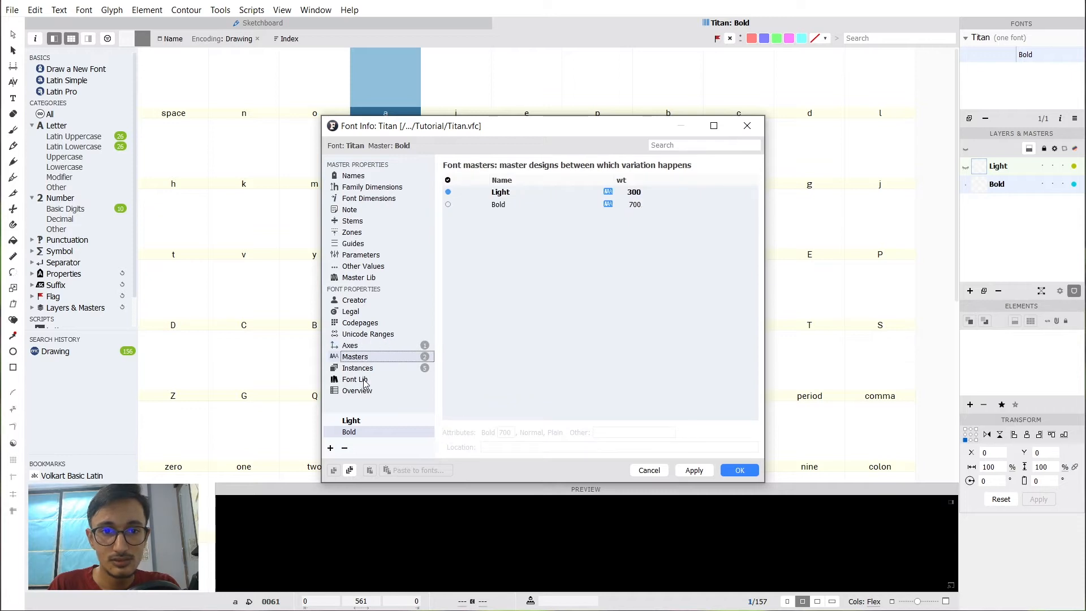
click(367, 380)
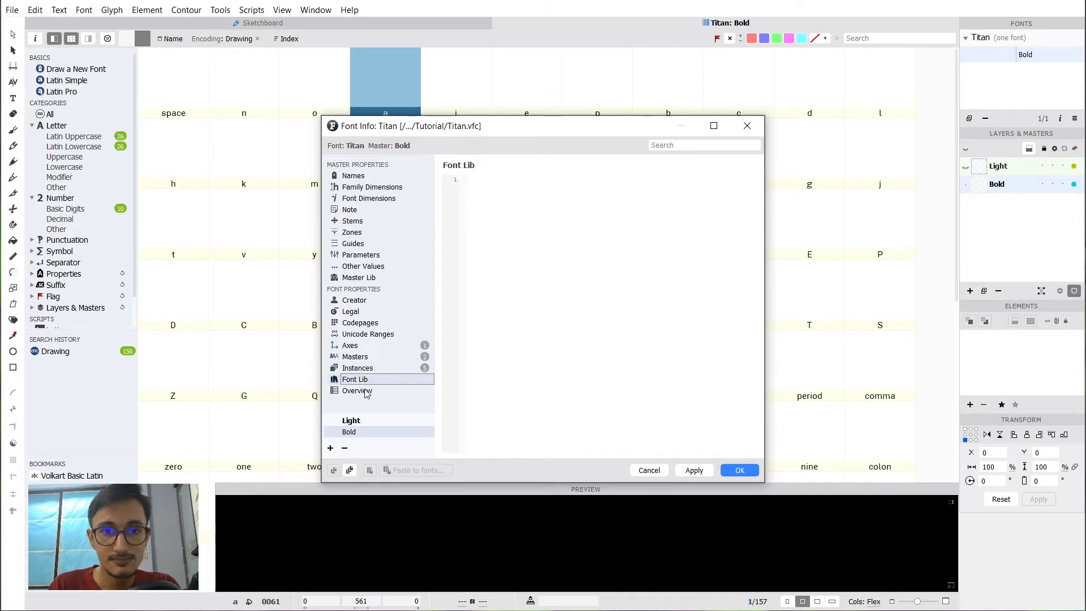
click(367, 392)
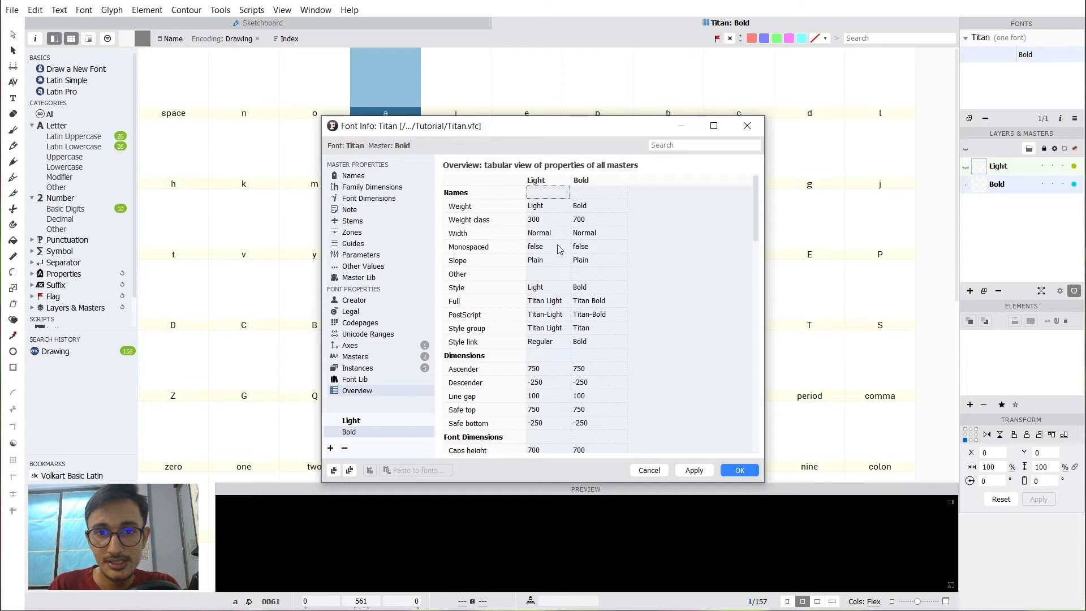
scroll(584, 325, down, 4)
scroll(585, 325, down, 3)
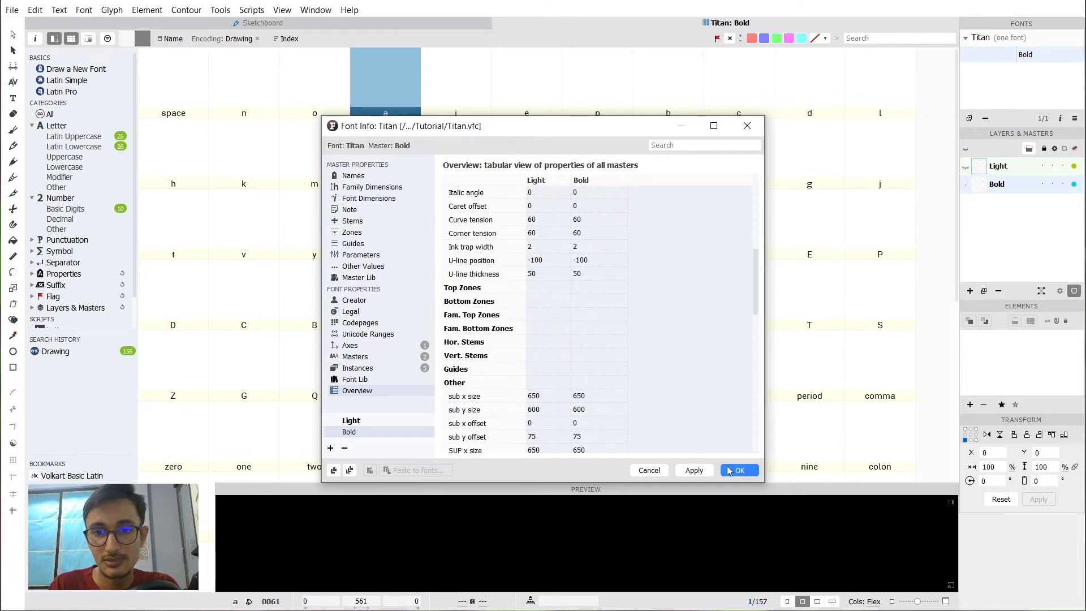
click(739, 470)
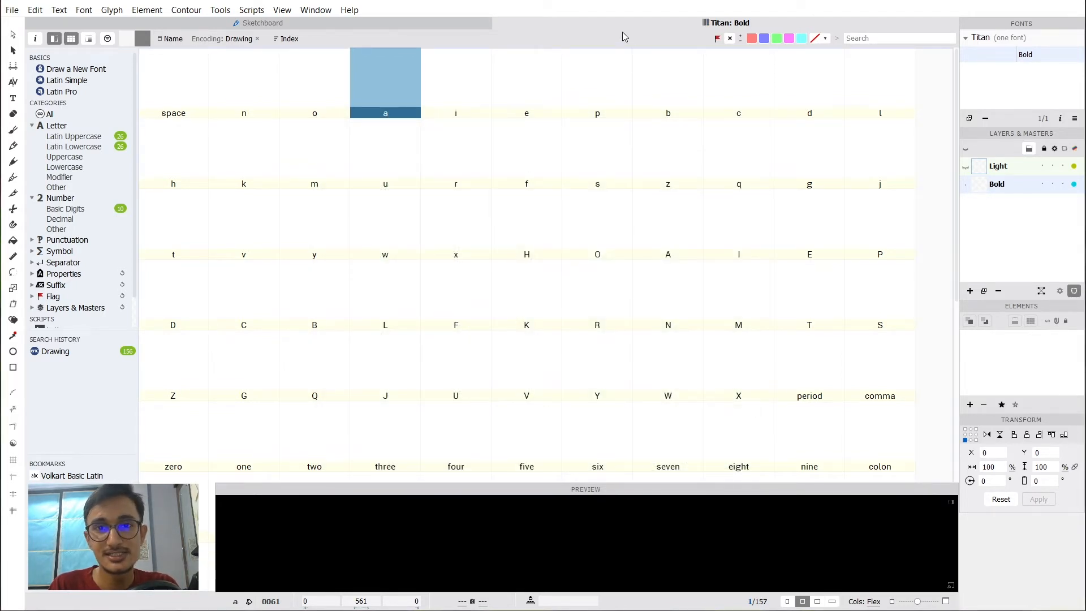
Look through the font's glyph cells and reduce their size so that more glyphs fit in the font window.
click(426, 164)
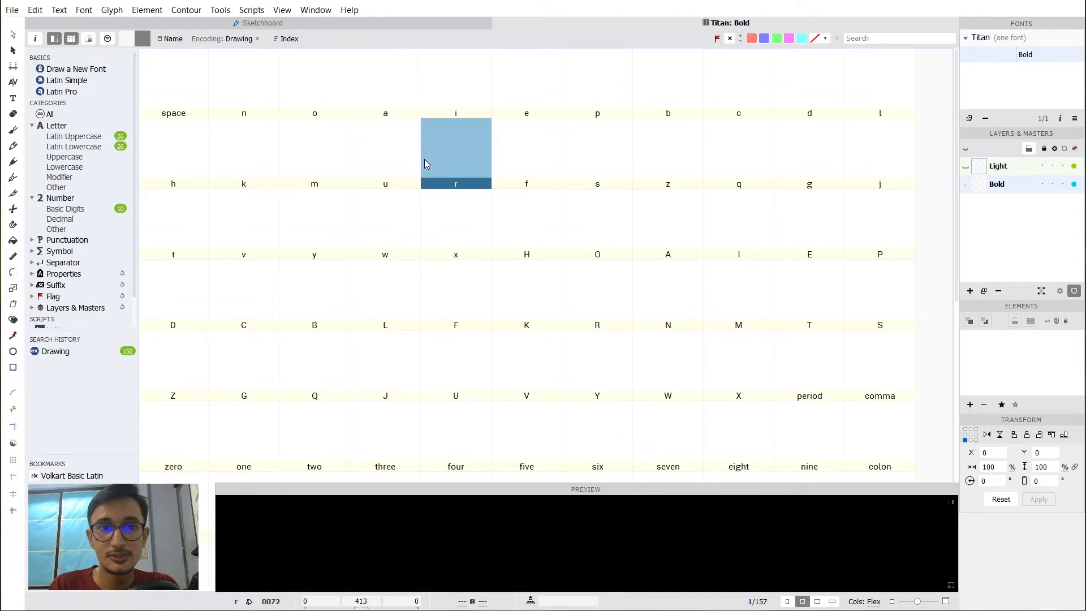
scroll(416, 165, down, 8)
scroll(415, 165, up, 8)
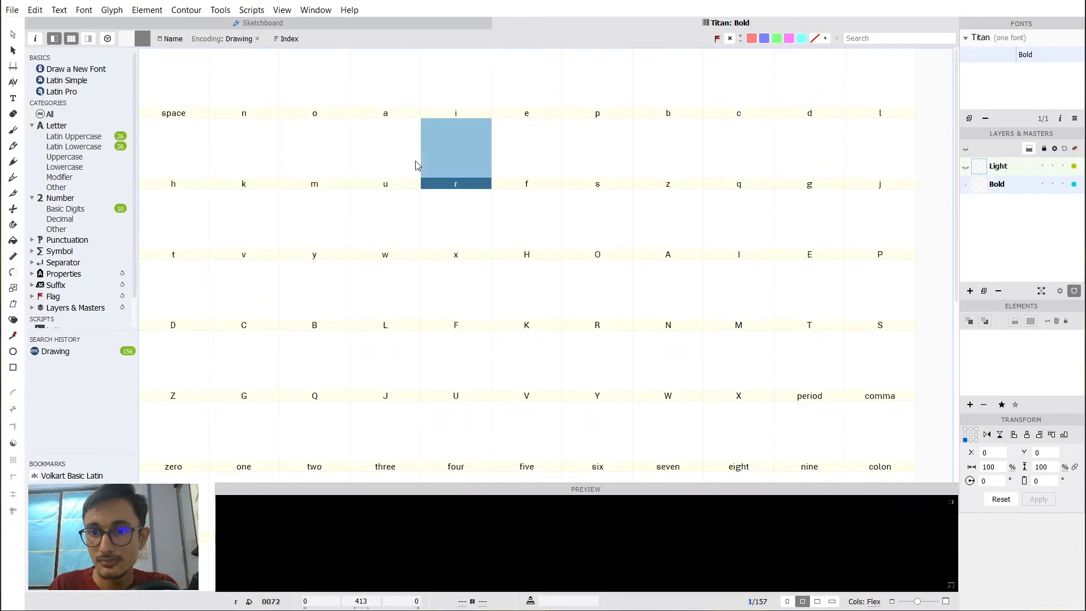
click(250, 68)
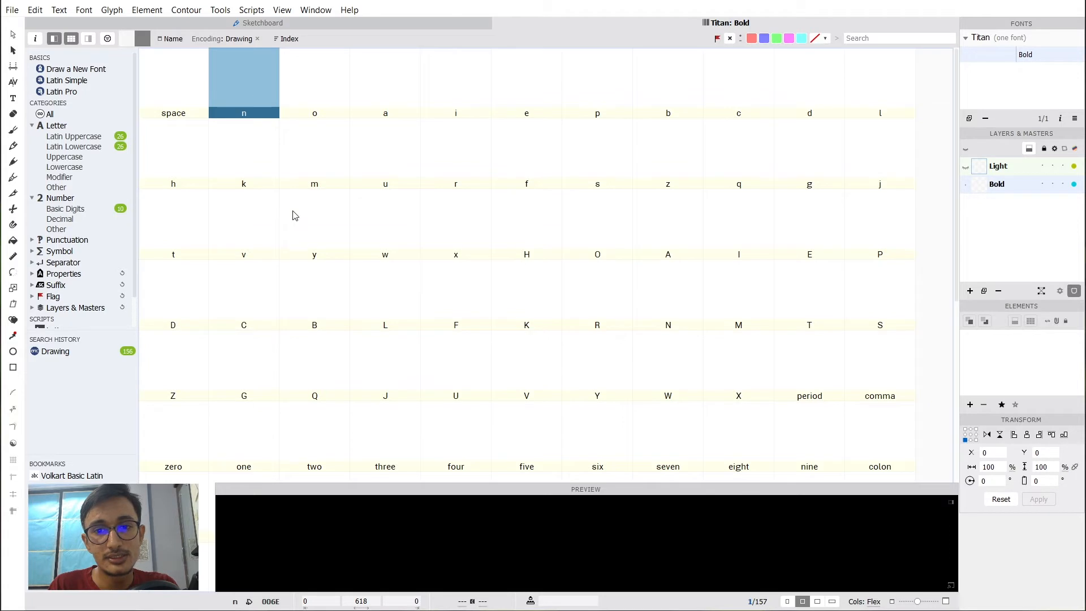
scroll(292, 215, down, 5)
scroll(292, 215, up, 5)
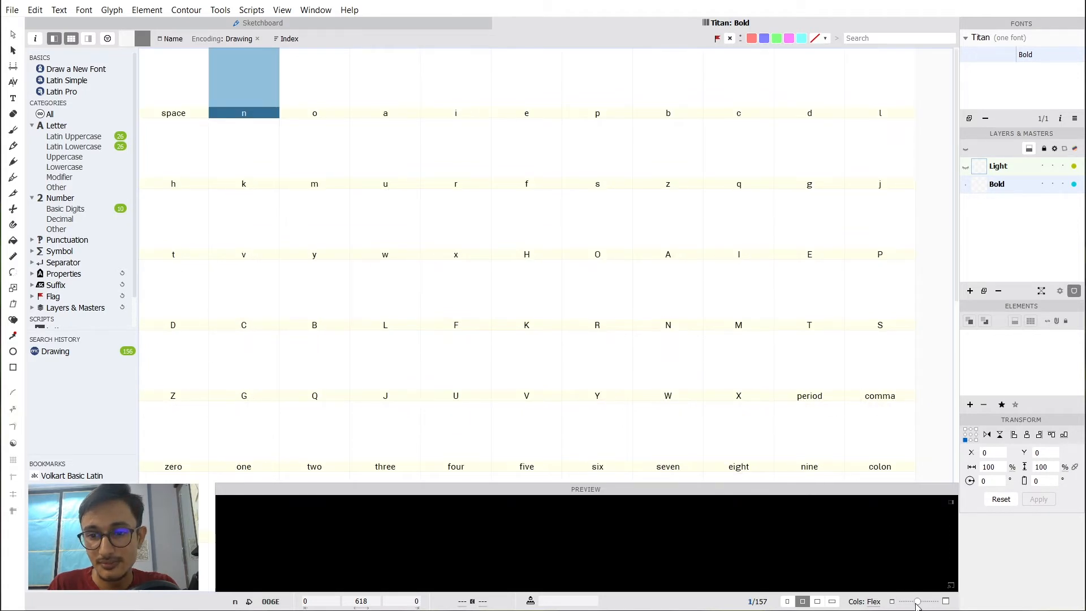
drag(917, 603, 913, 604)
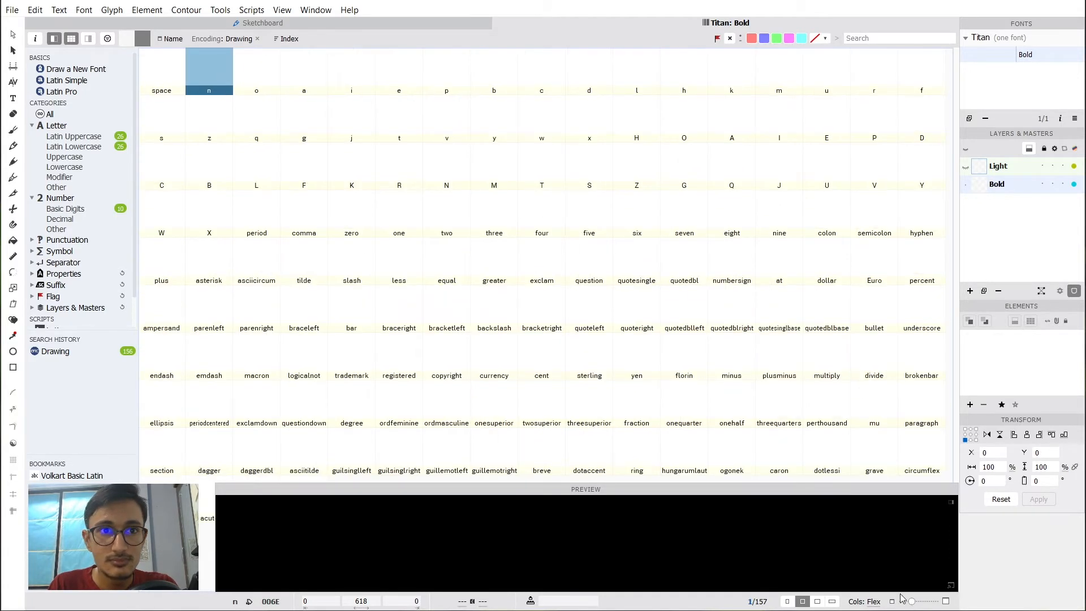
Turn on the display of stickers and check the remaining display options.
click(282, 10)
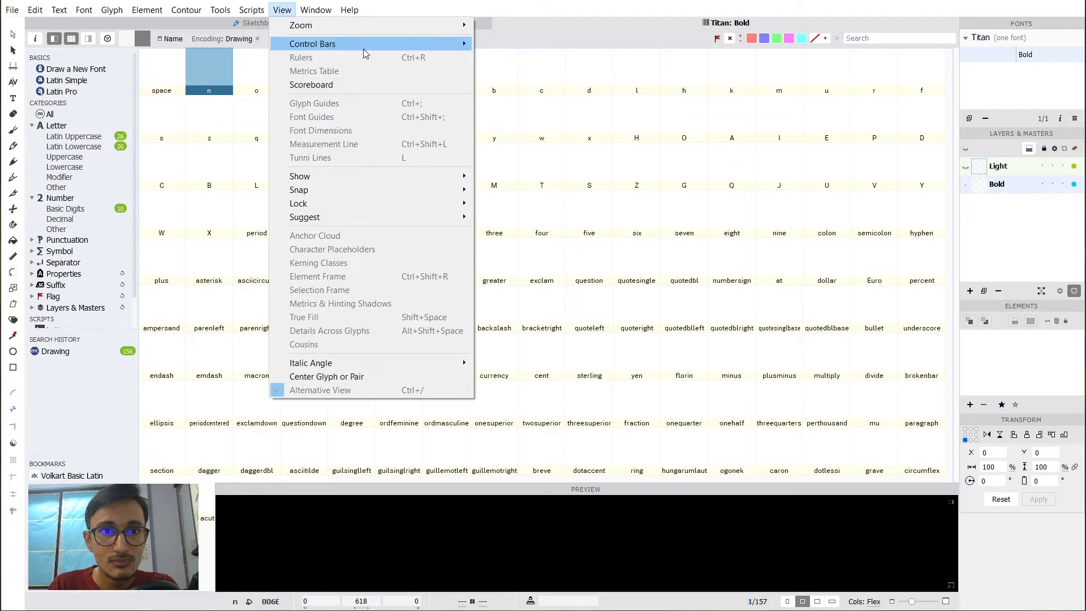
mouse_move(369, 175)
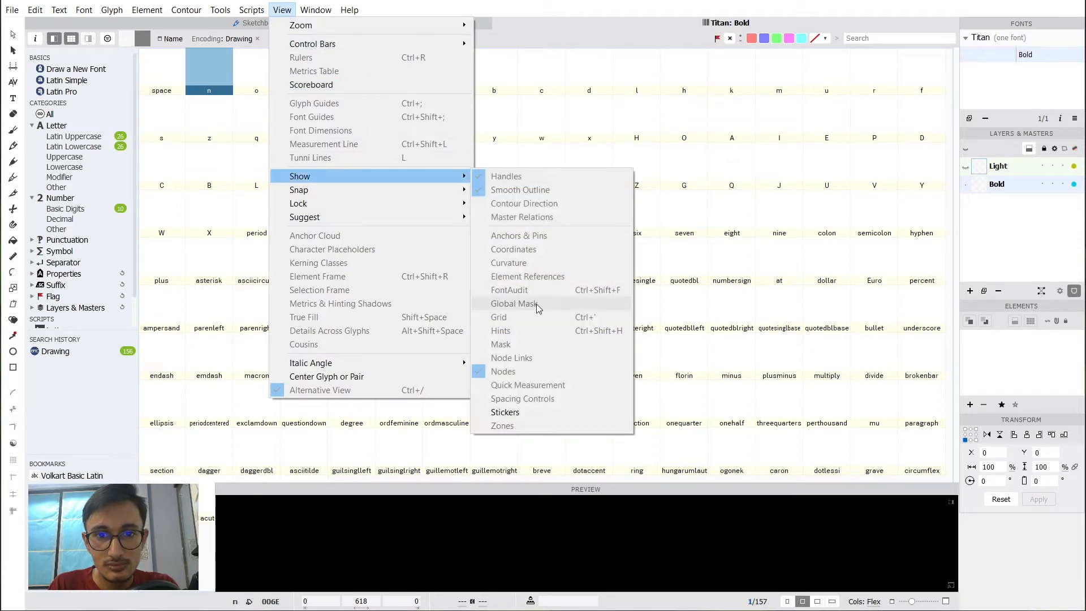
click(521, 412)
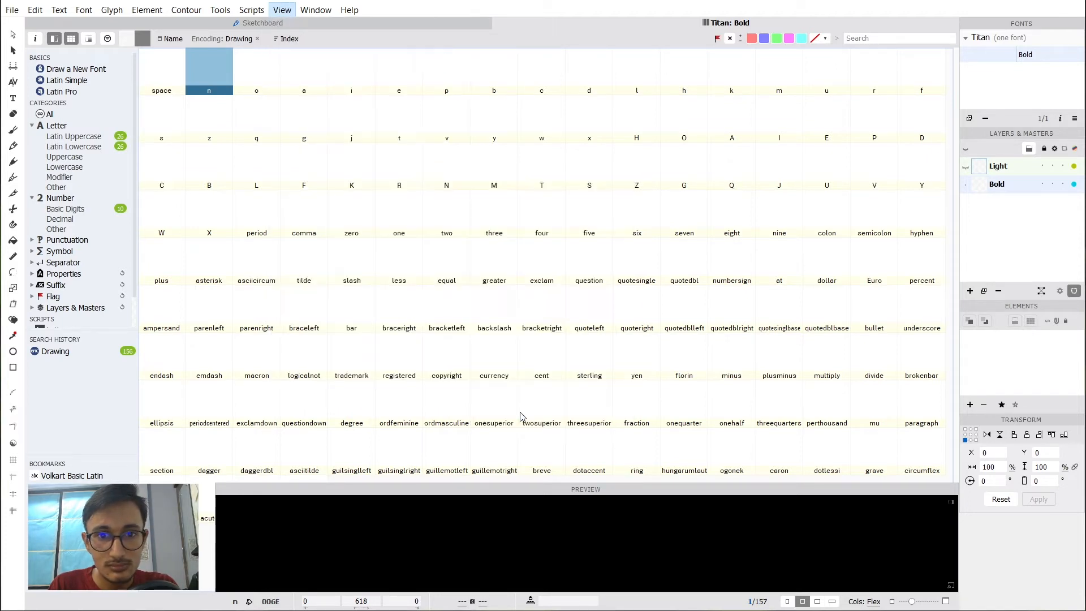
click(286, 10)
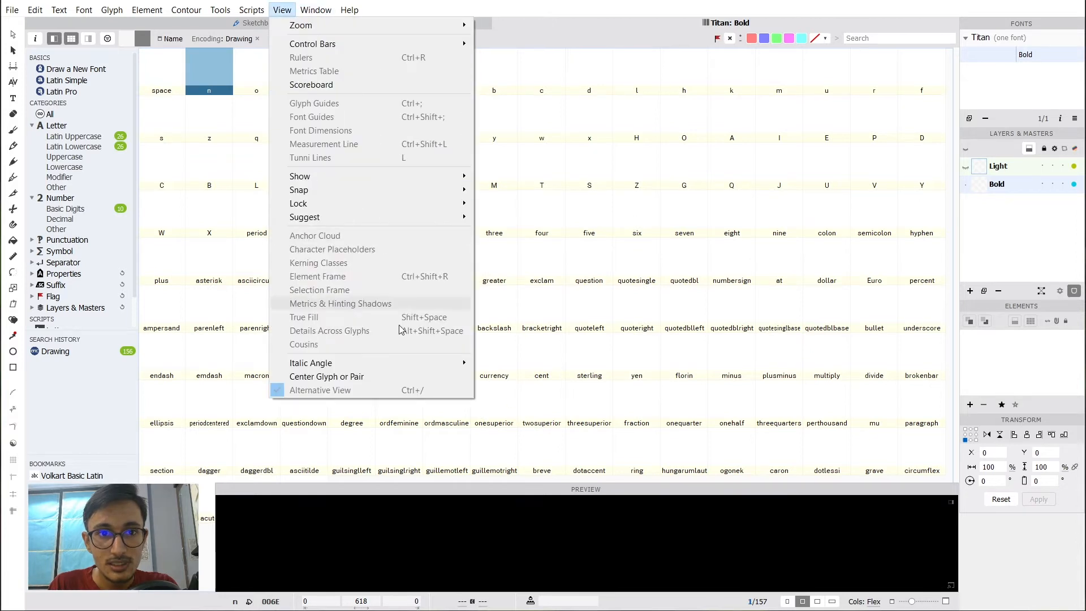
mouse_move(421, 176)
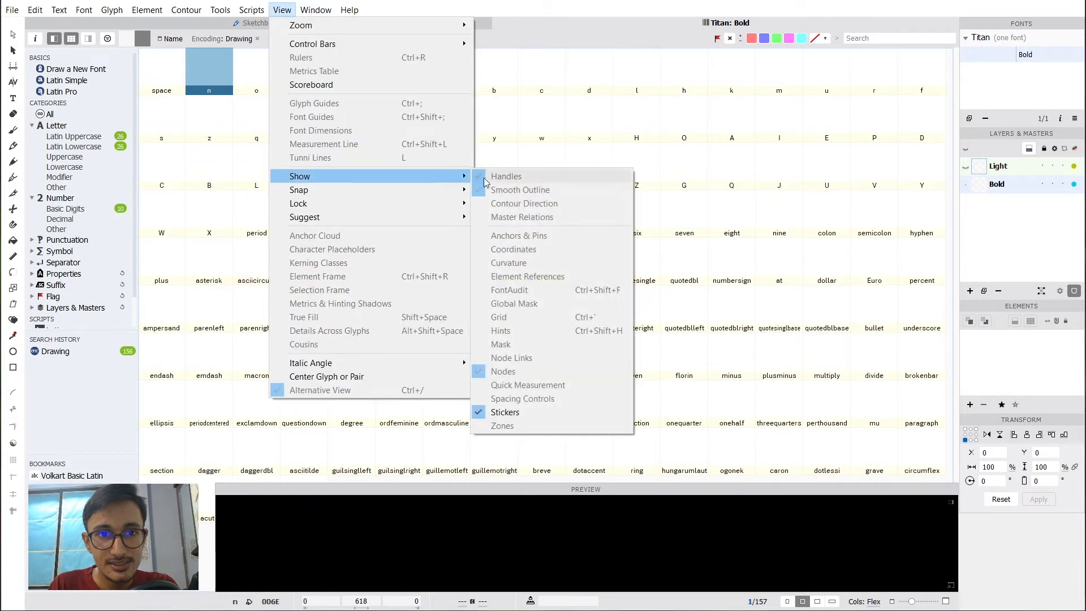
click(574, 428)
click(539, 187)
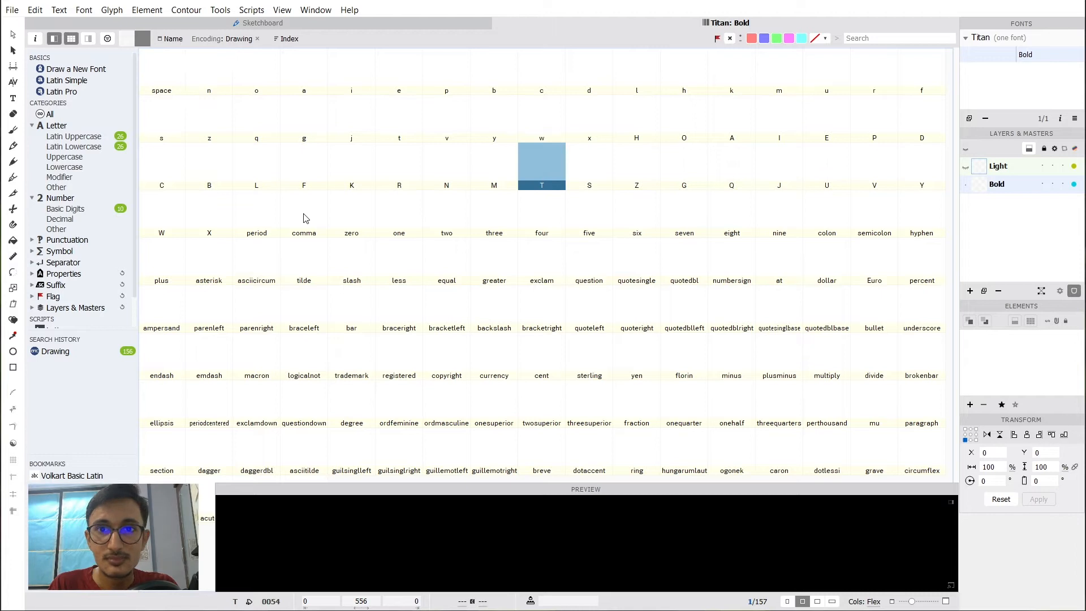
Open the lowercase n glyph of the Bold master for editing.
click(228, 77)
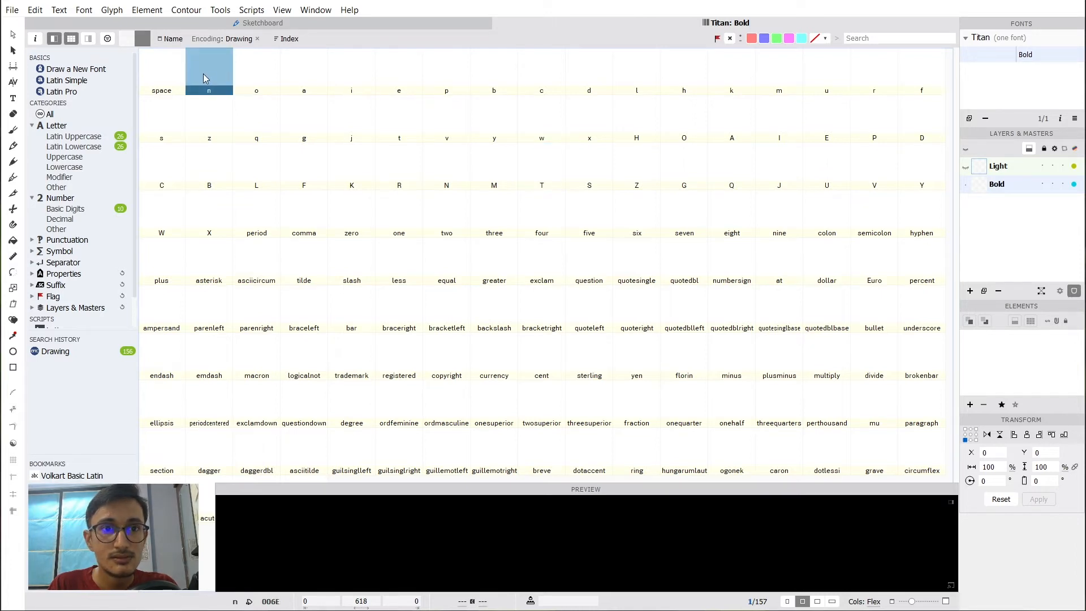
double_click(204, 76)
scroll(476, 291, down, 4)
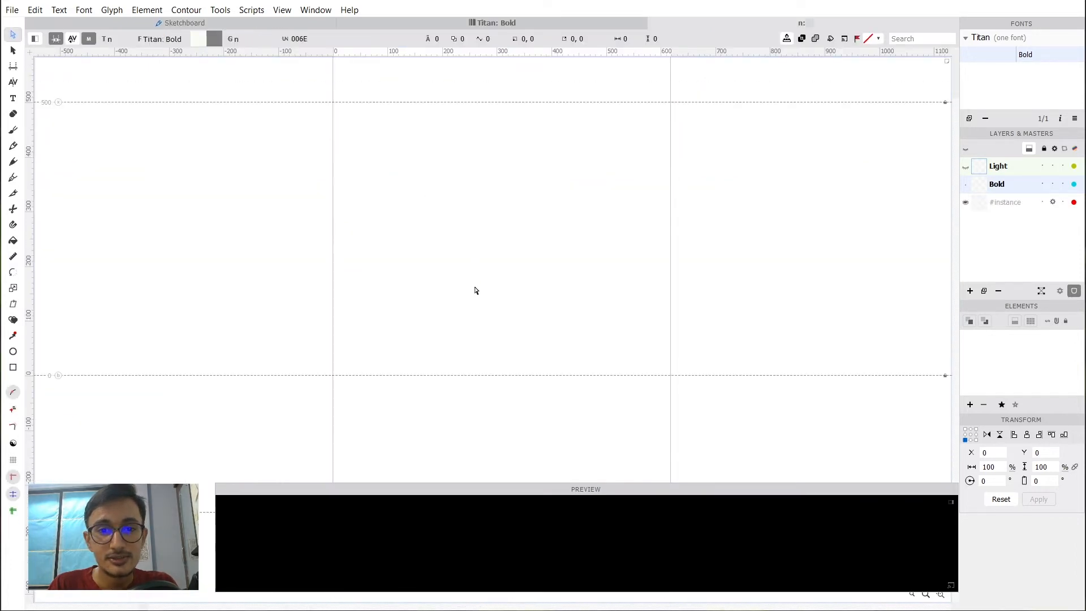
Check the empty lowercase n glyph of the Bold master and close its glyph window.
scroll(396, 277, down, 1)
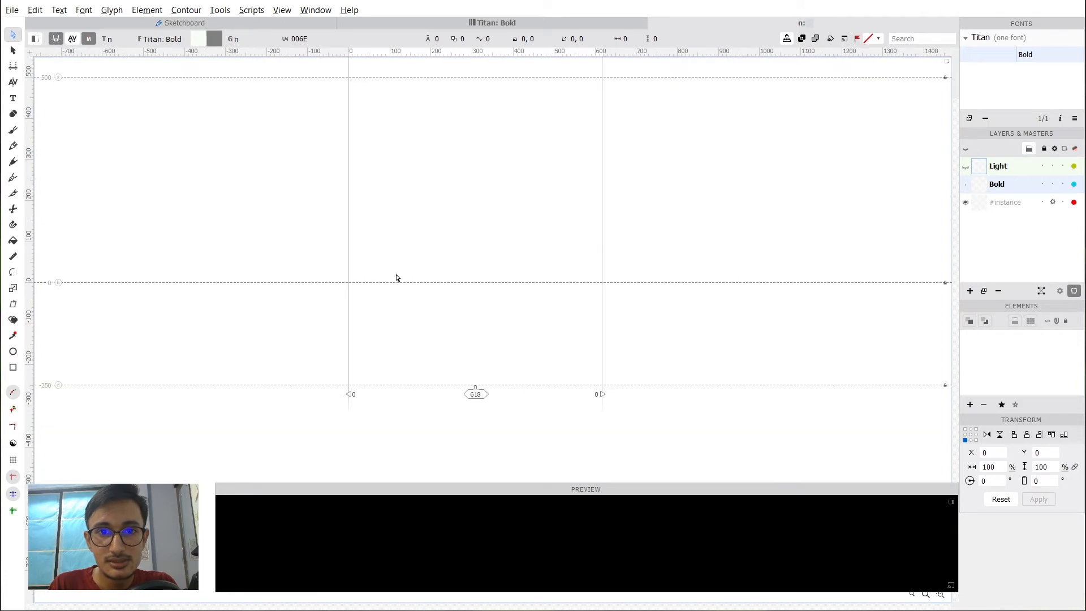
scroll(398, 276, up, 1)
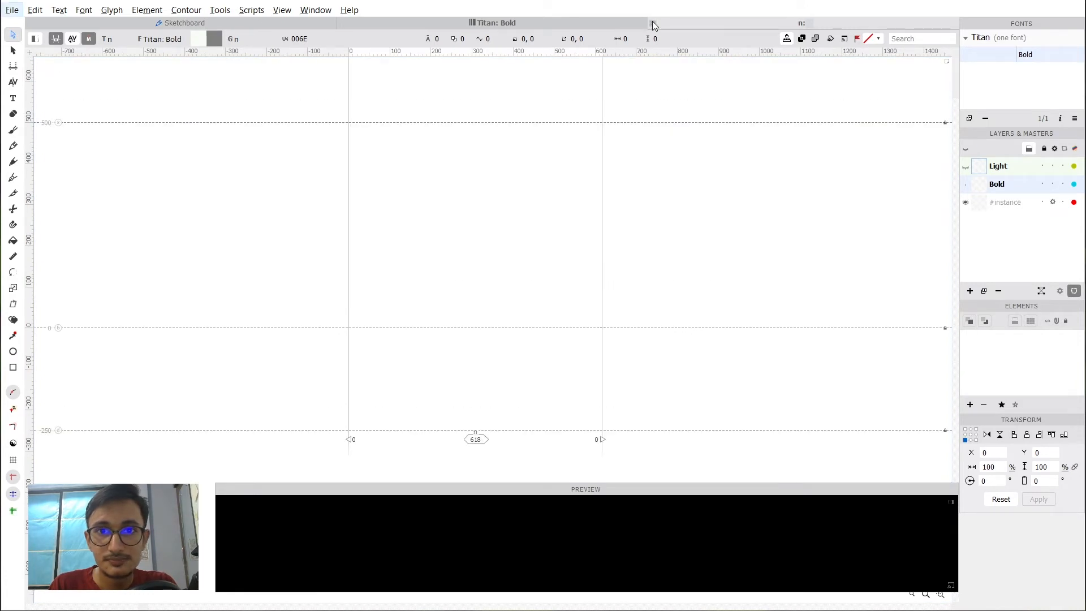
click(653, 22)
click(365, 94)
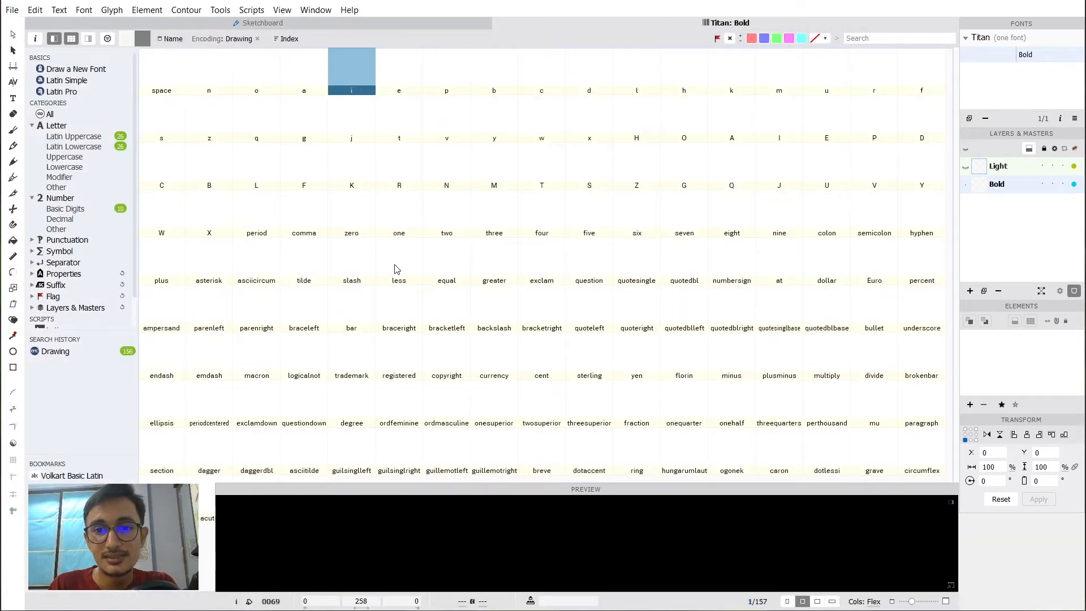
click(218, 90)
click(172, 91)
click(366, 86)
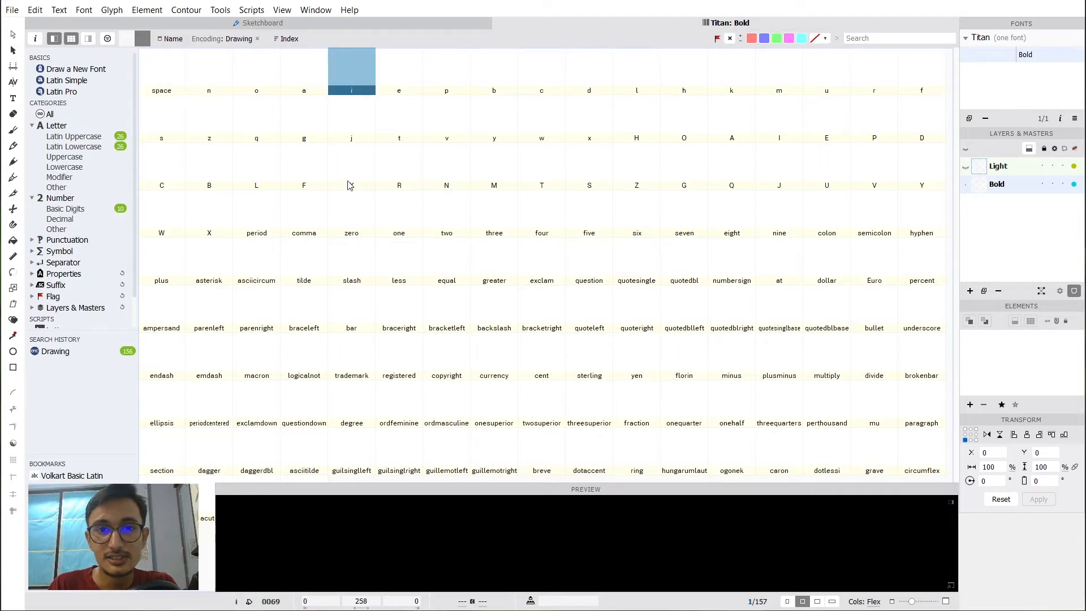
click(199, 67)
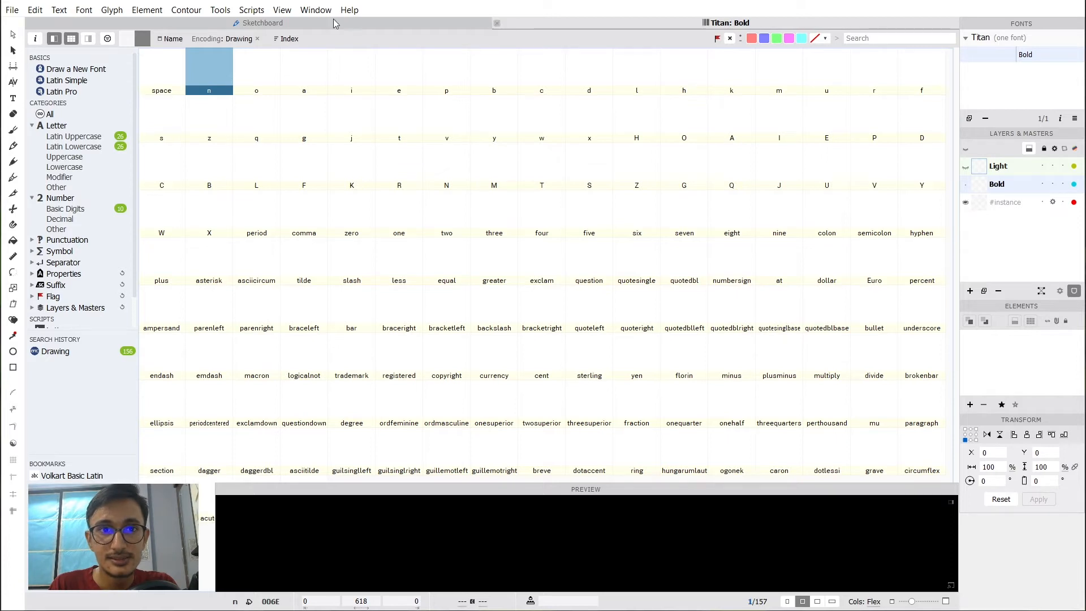
Close the Titan font and open it again in a fresh font window.
key(ctrl+w)
click(12, 10)
mouse_move(99, 92)
click(264, 85)
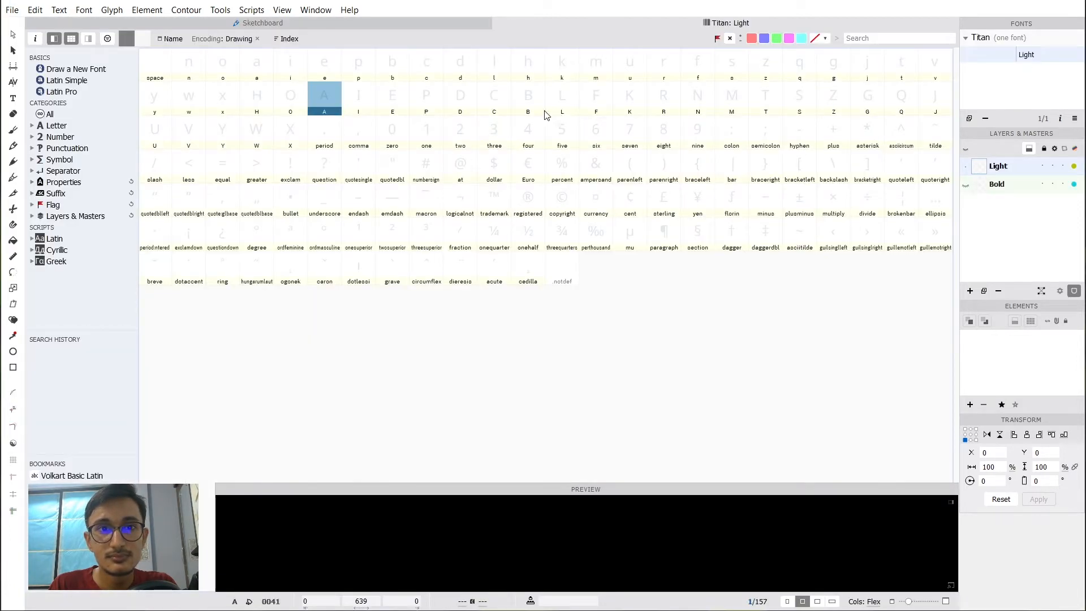
Enlarge the glyph cells in the reopened font window.
click(193, 71)
click(230, 68)
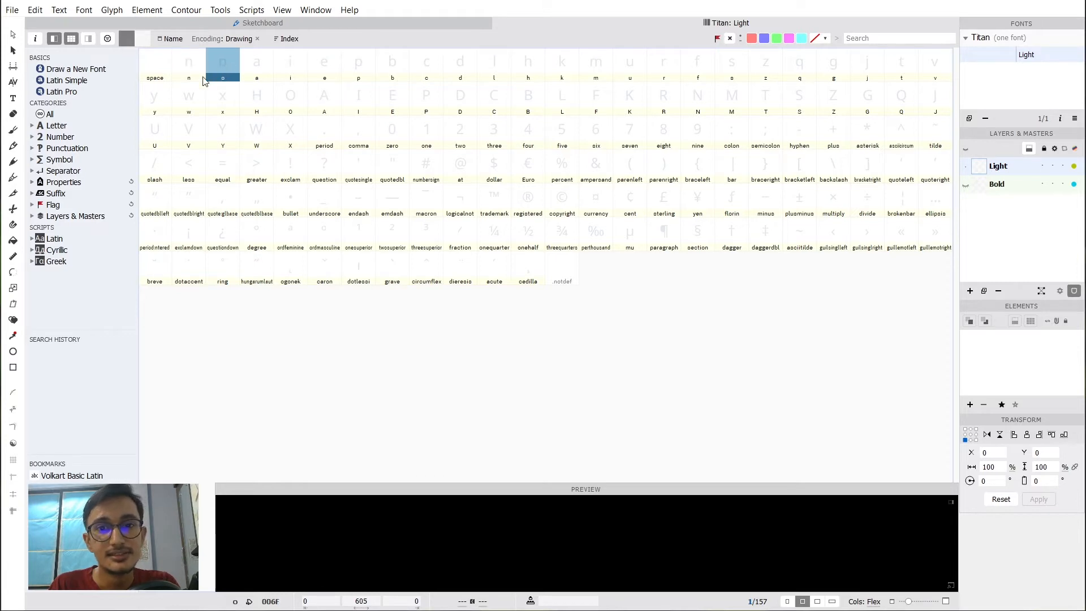
drag(911, 605, 915, 605)
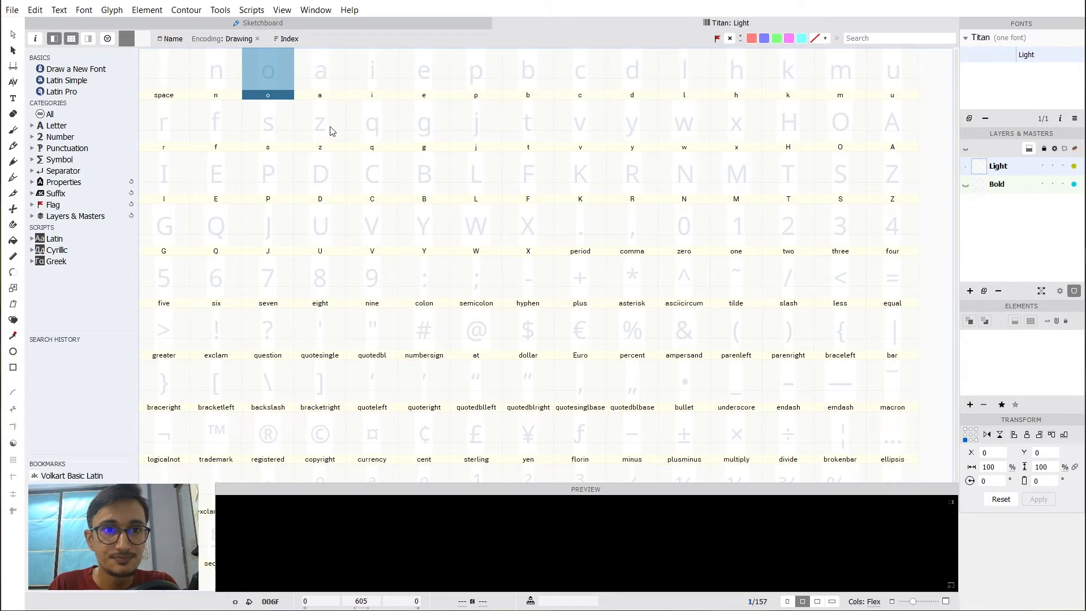
Examine the first glyph cells of the Light master, comparing the n, o and space cells.
click(262, 116)
click(214, 69)
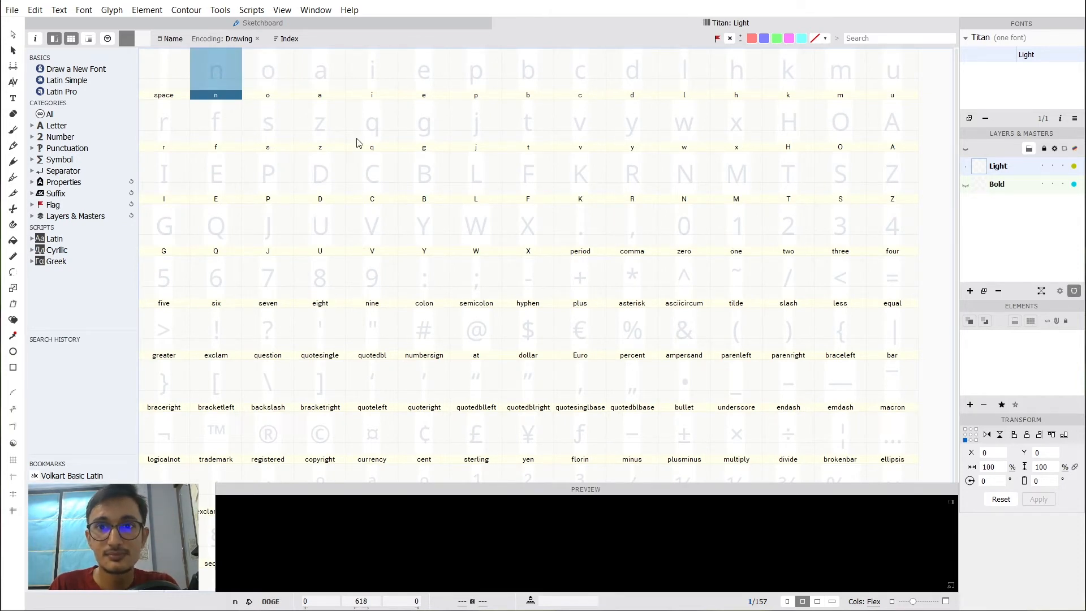
click(159, 72)
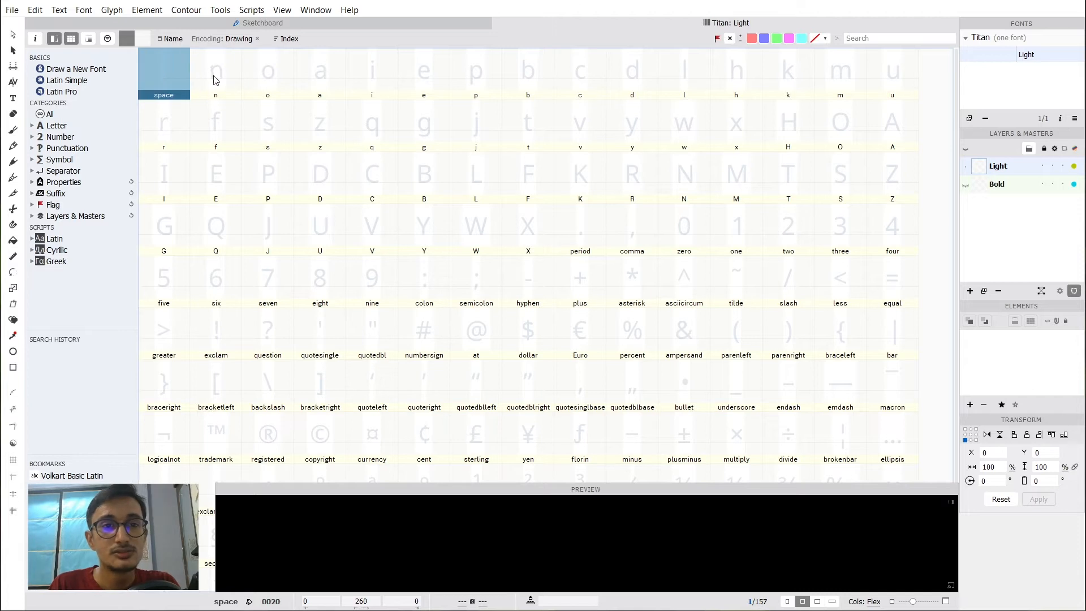
click(220, 76)
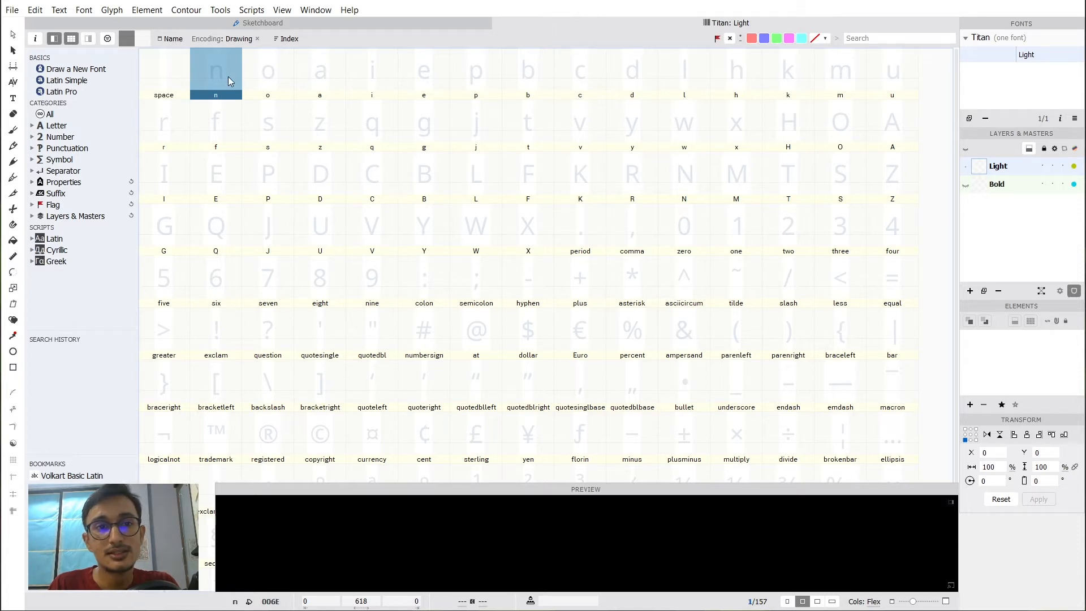
click(269, 77)
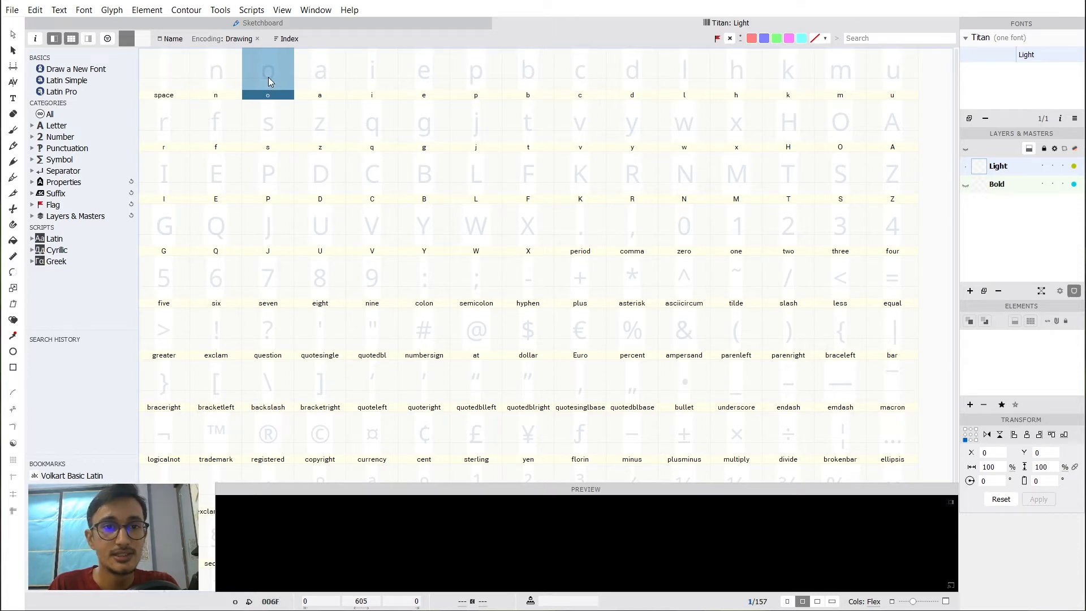
click(224, 80)
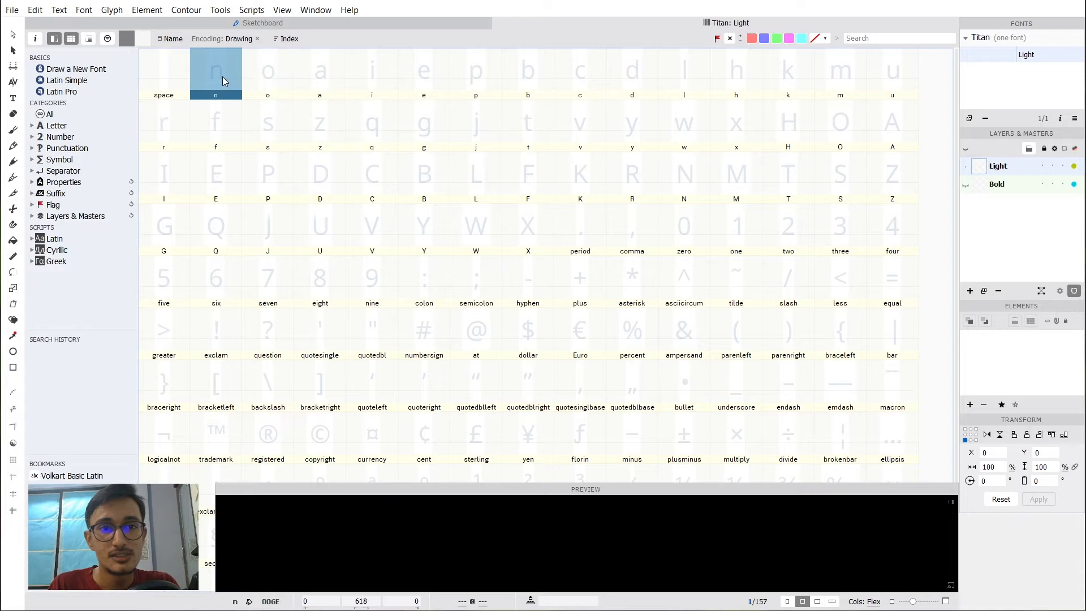
click(271, 78)
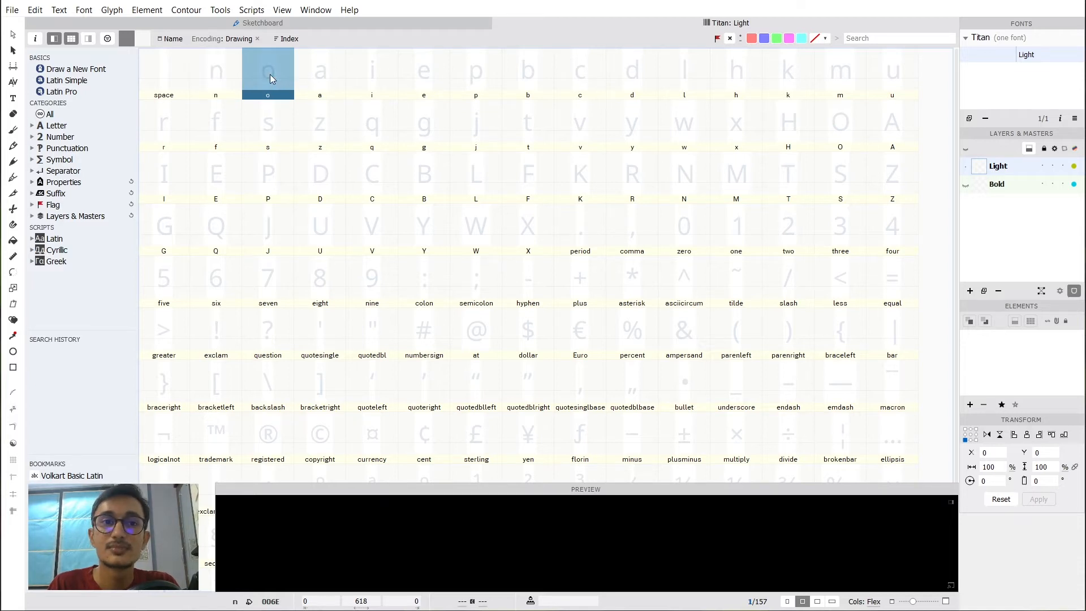
click(225, 78)
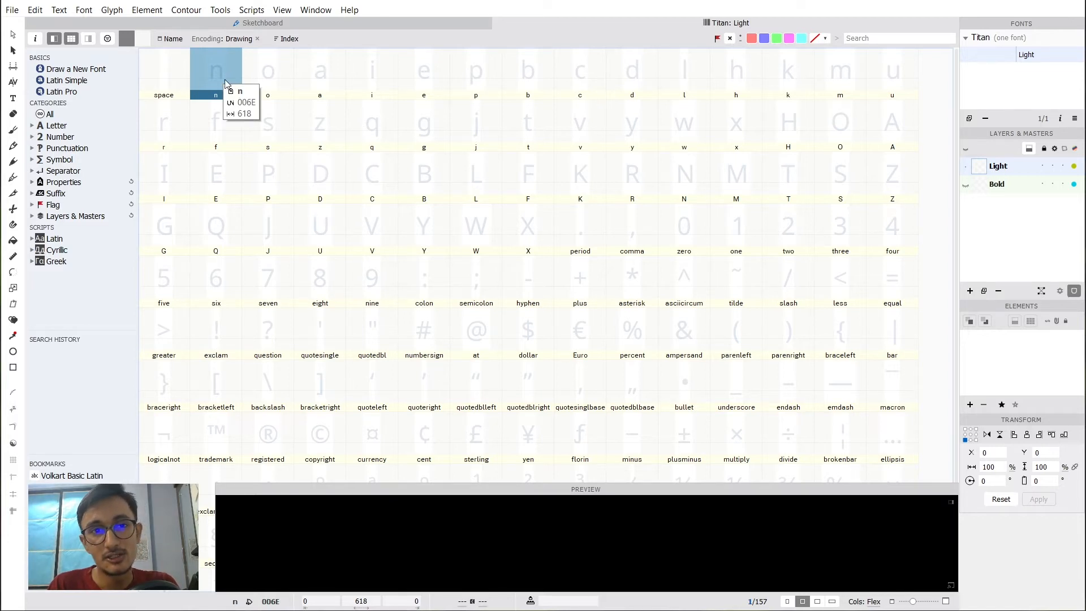
click(268, 77)
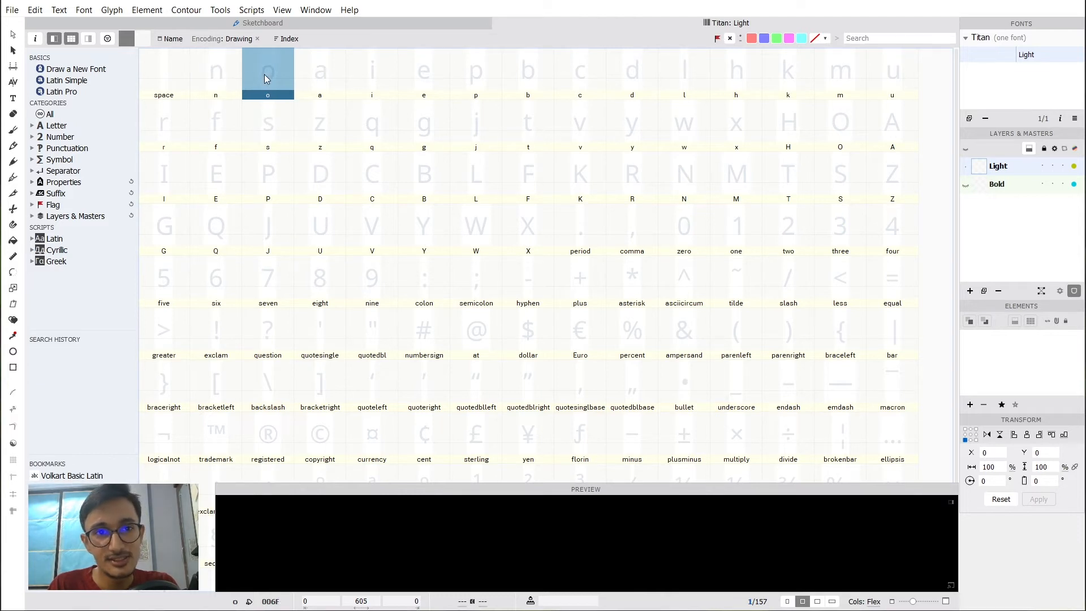
Open the lowercase n glyph of the Light master for editing with its full glyph area in view.
click(220, 78)
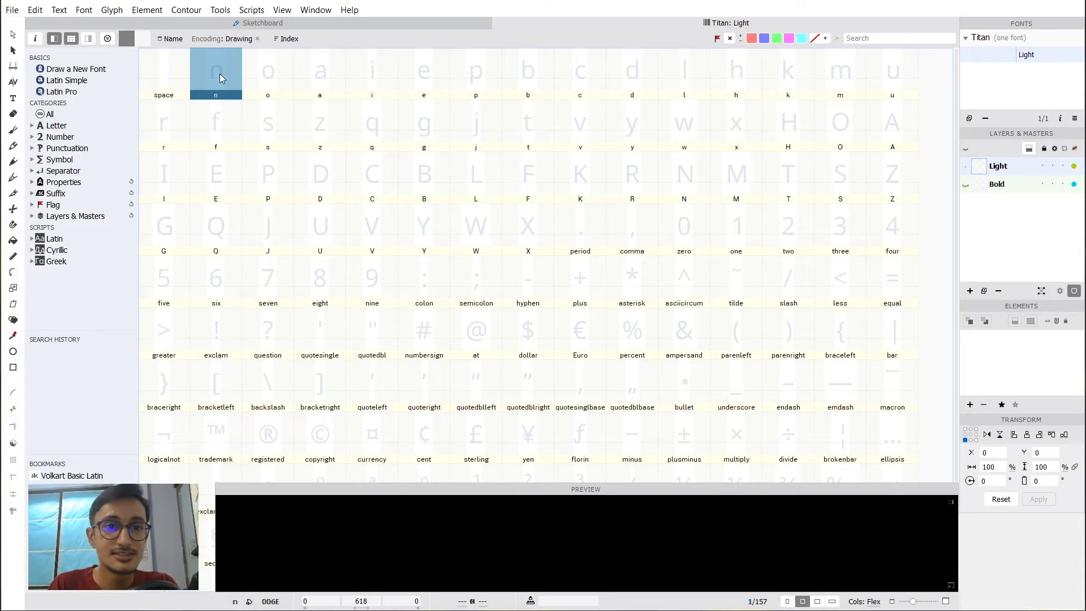
double_click(219, 73)
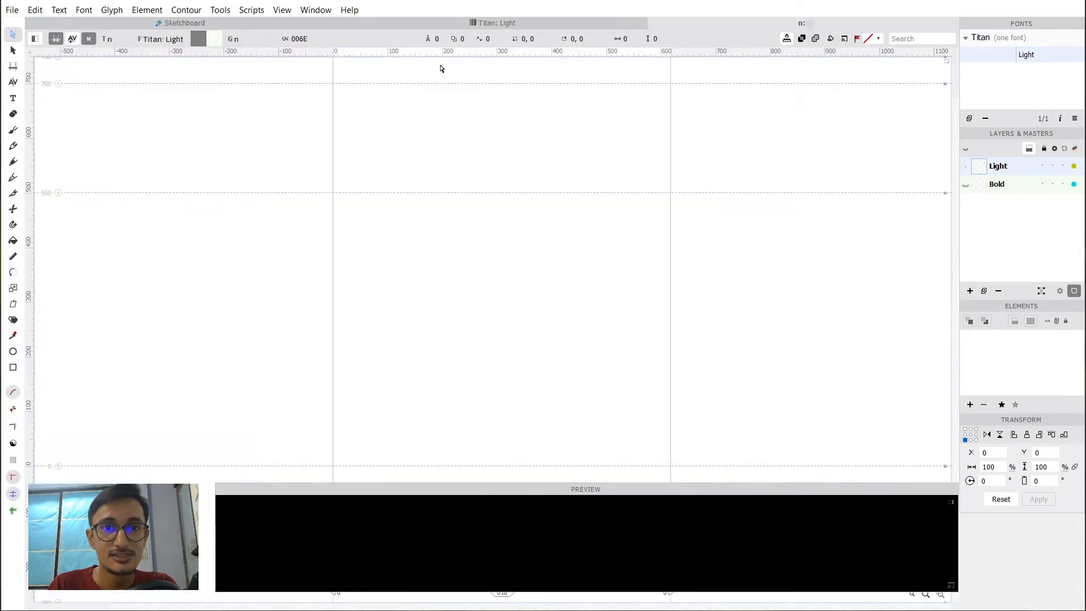
click(448, 26)
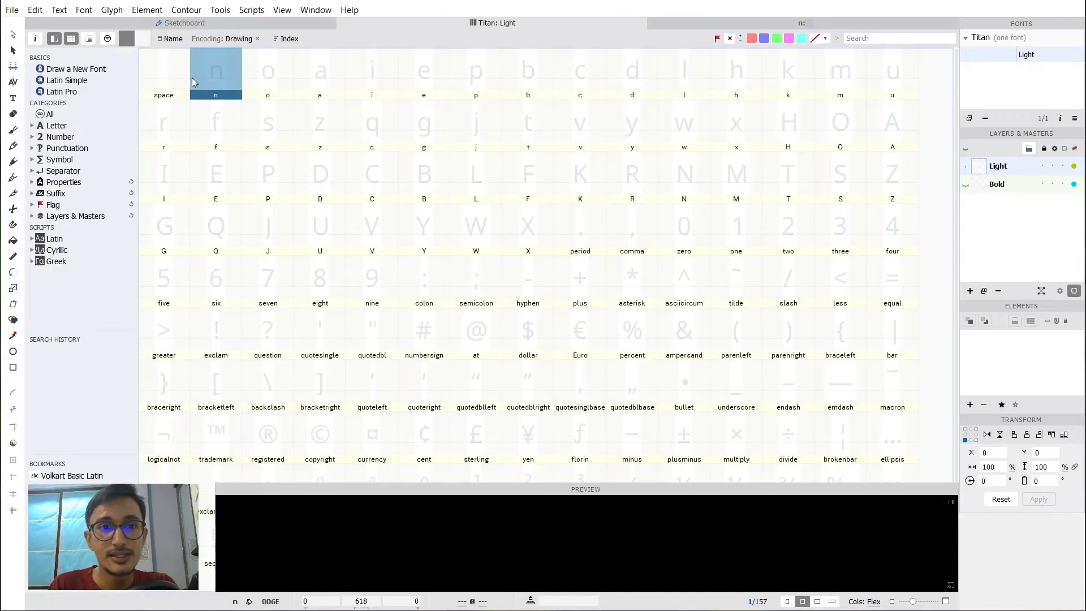
click(735, 25)
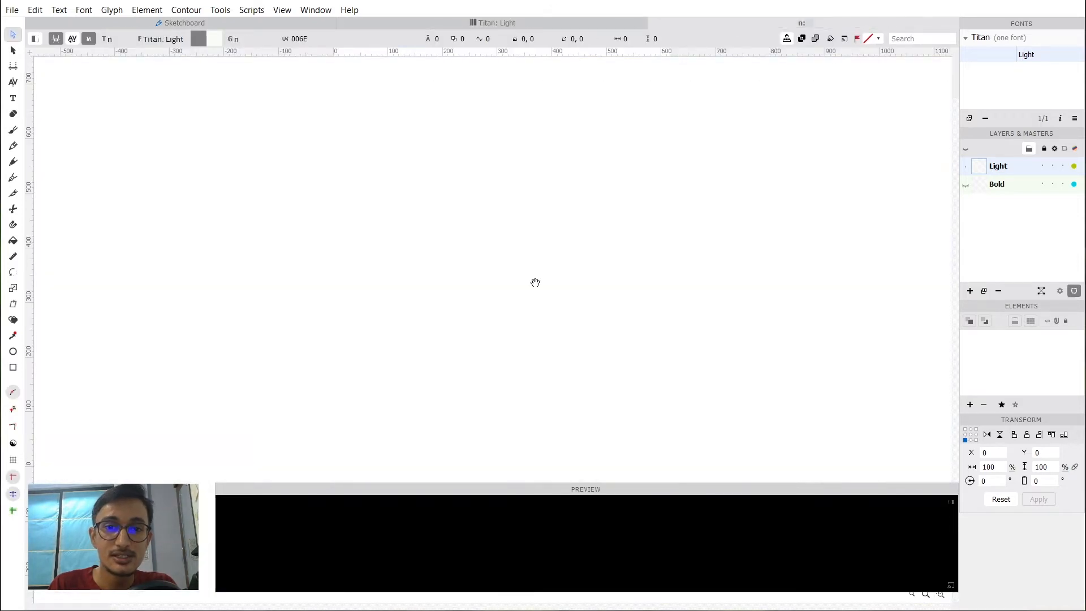
drag(550, 288, 490, 196)
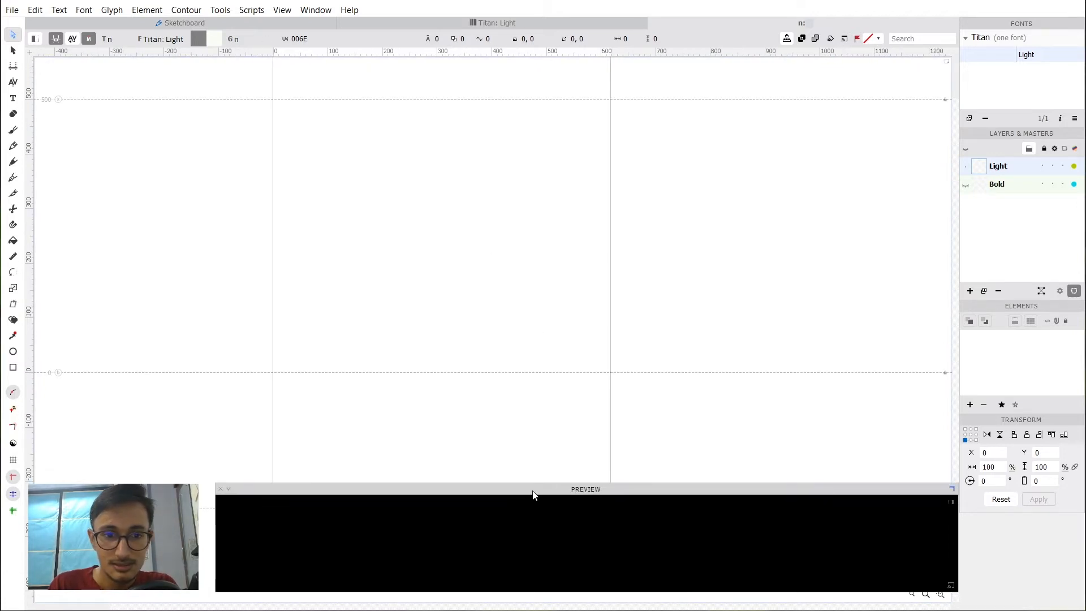
scroll(504, 229, down, 1)
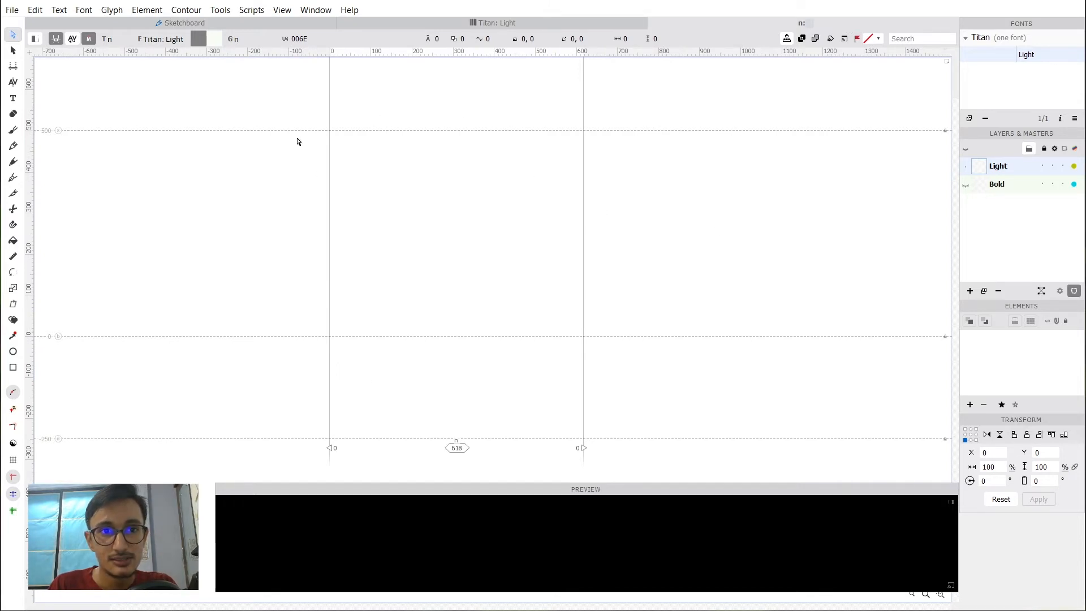
Turn off the display of glyph guides, font guides, font dimensions and Tunni lines in the n glyph window.
click(282, 9)
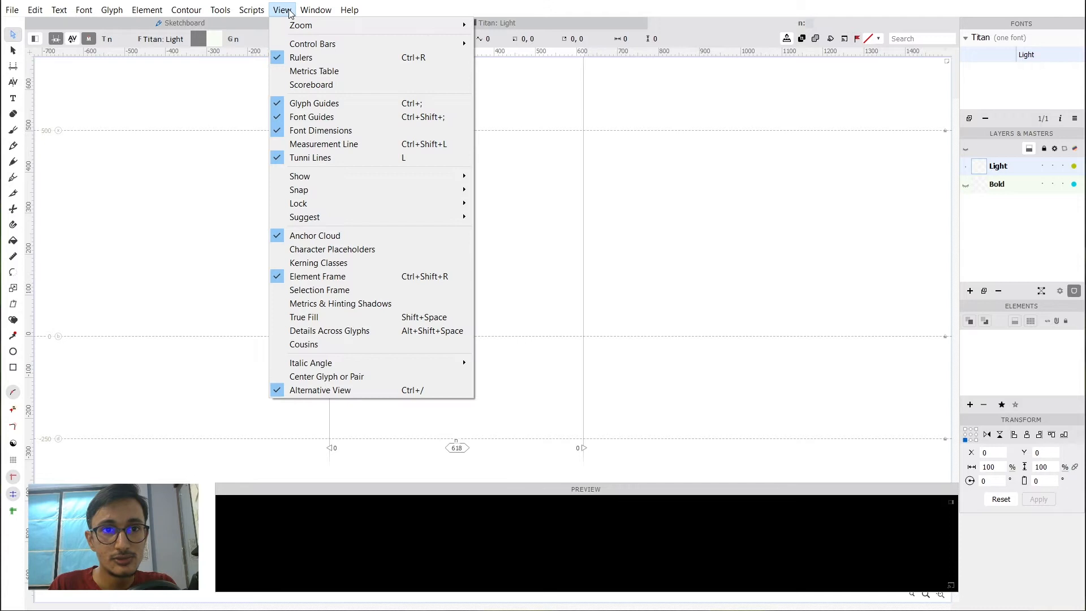
click(322, 107)
click(282, 10)
click(309, 118)
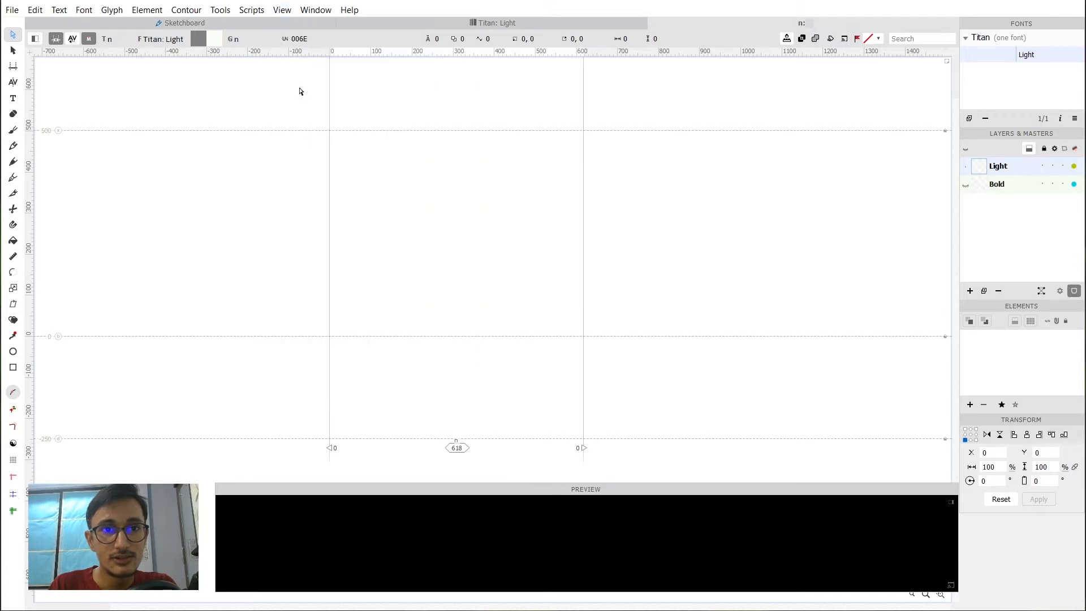
click(281, 10)
click(315, 129)
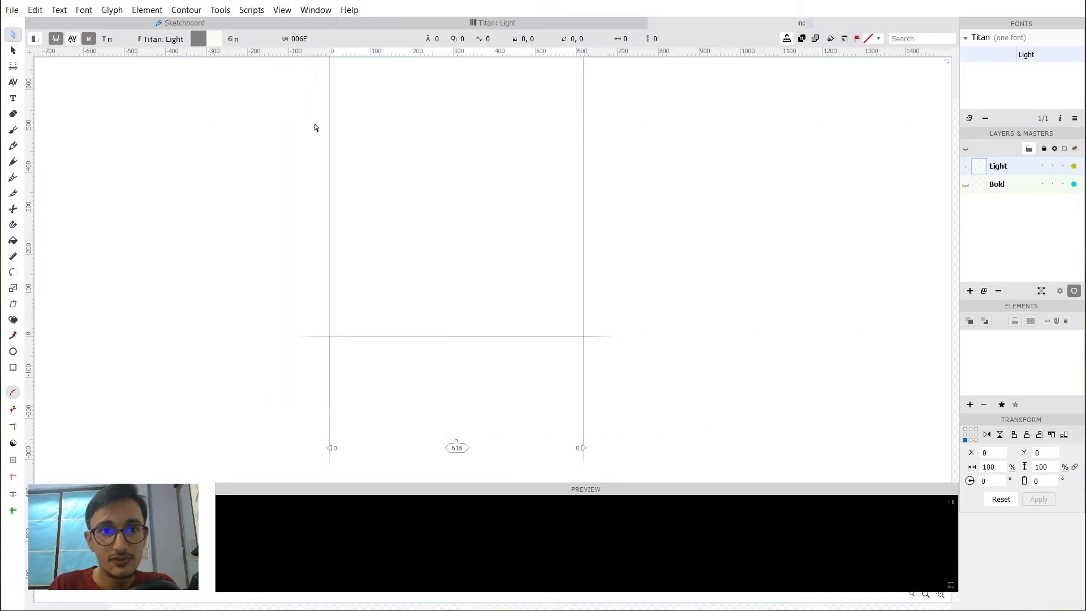
click(280, 10)
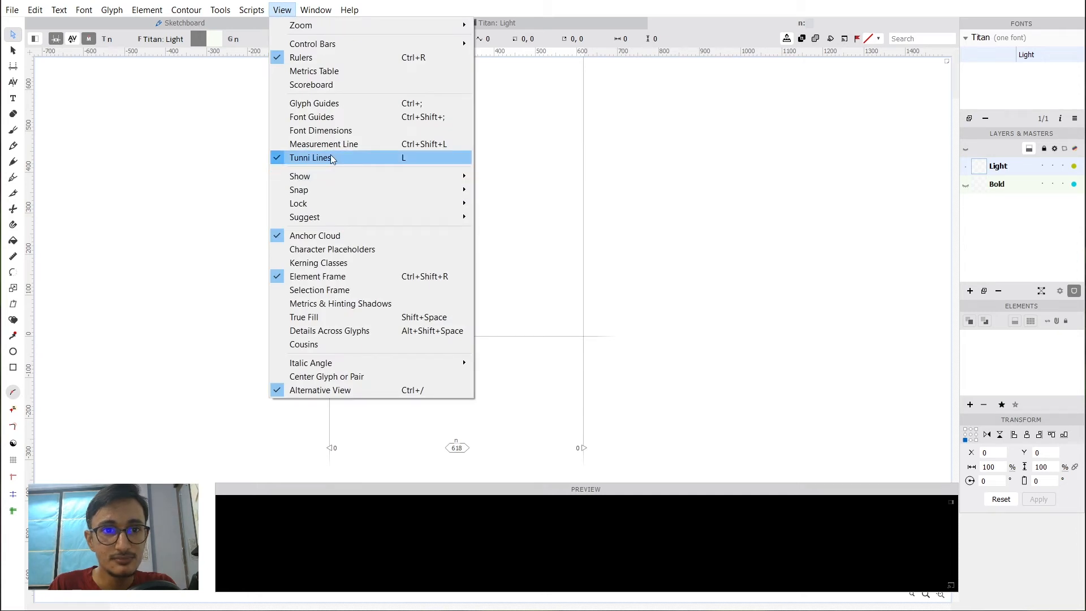
click(331, 157)
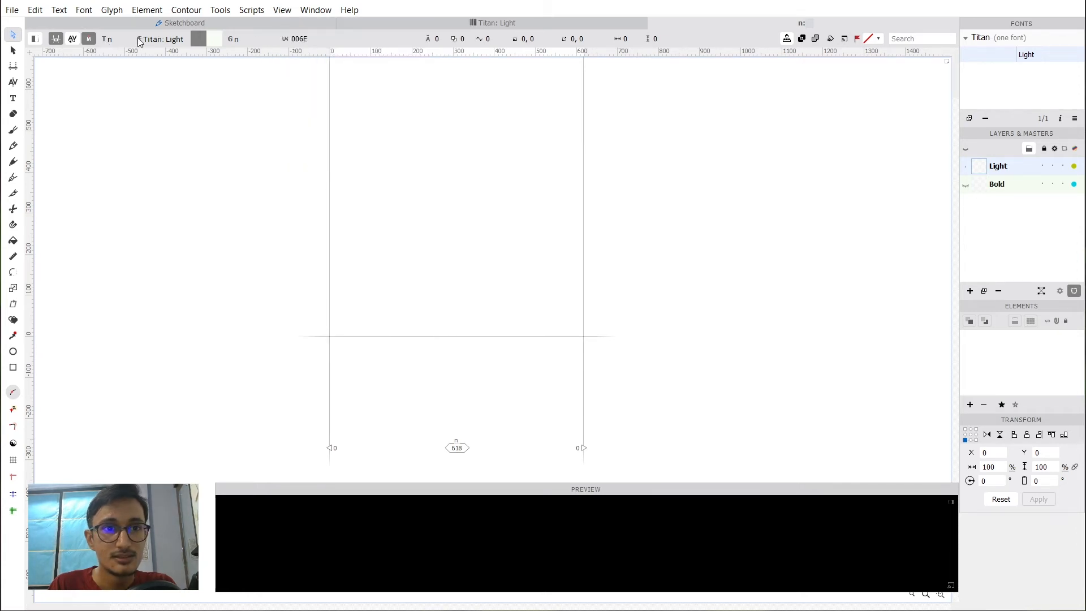
Hide the n glyph's metrics lines and show them again to see what they control.
click(56, 40)
click(57, 41)
click(56, 41)
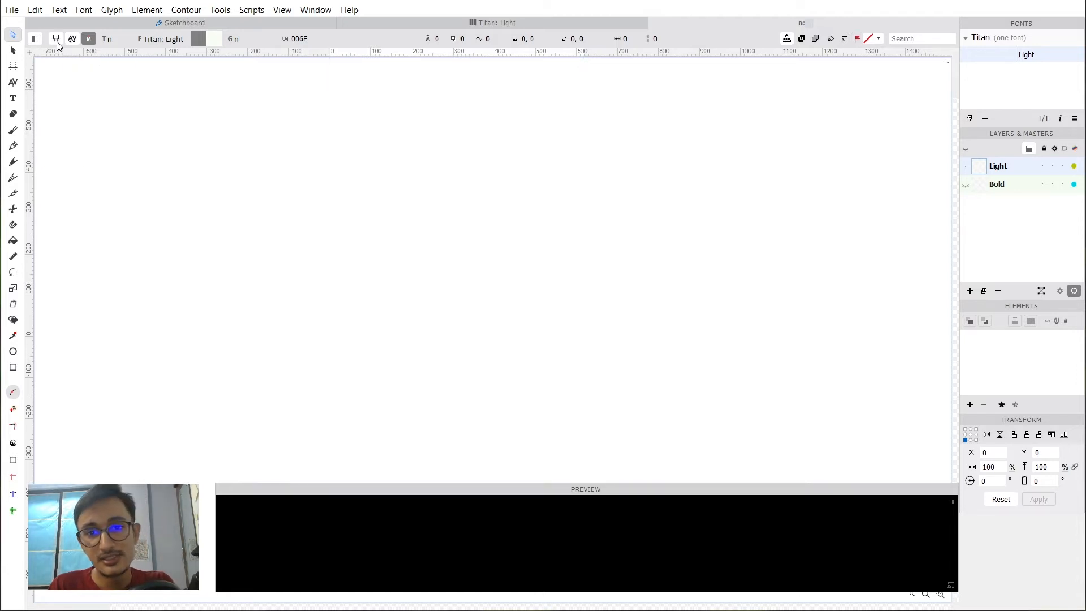
click(56, 40)
Turn the display of font guides, font dimensions and glyph guides back on for the n glyph.
click(282, 10)
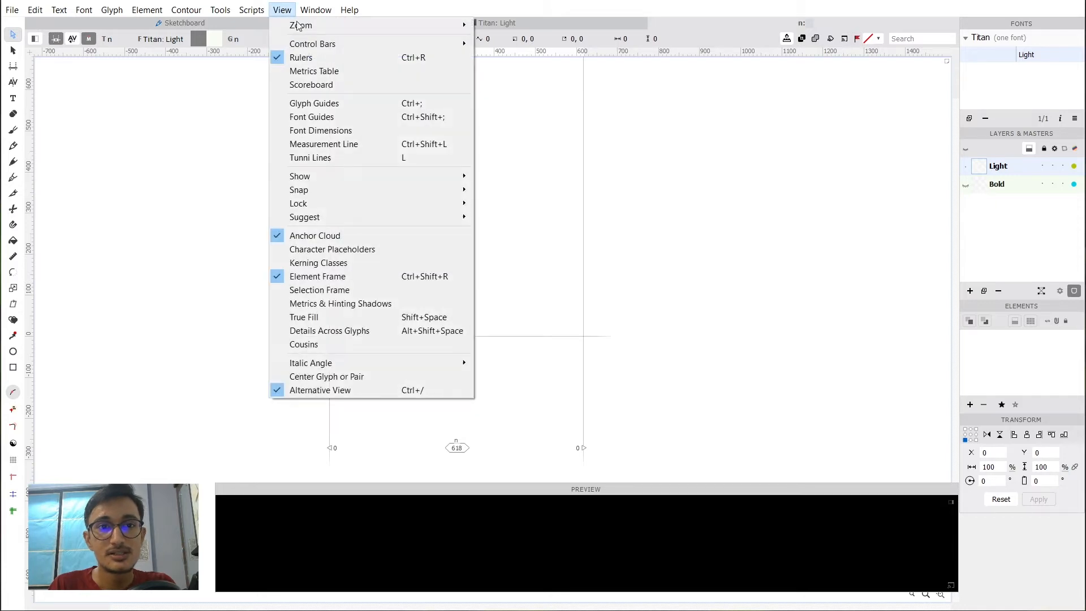
click(368, 117)
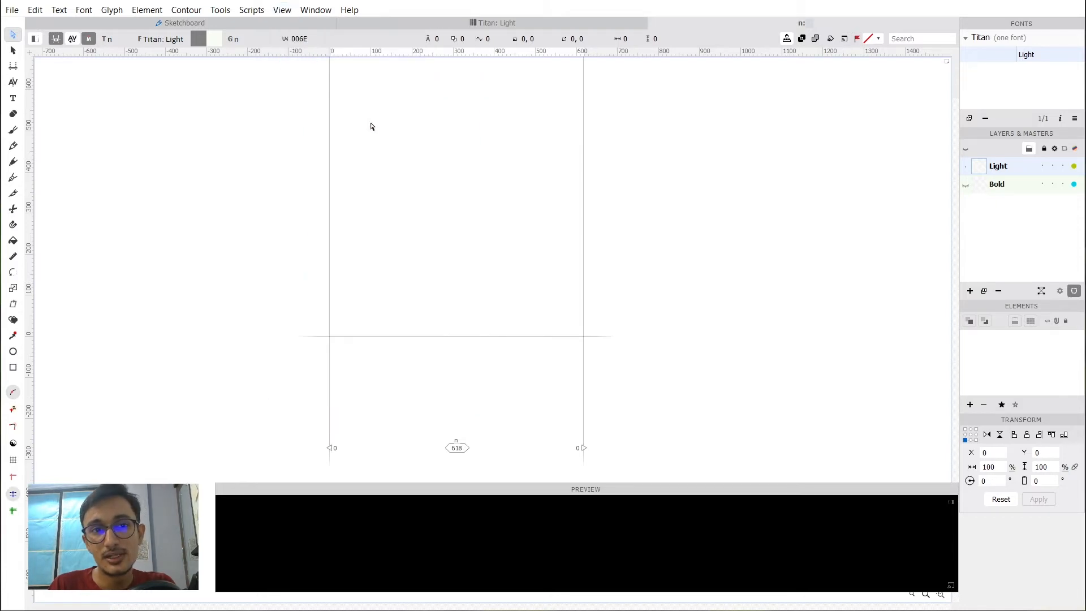
click(282, 10)
click(334, 128)
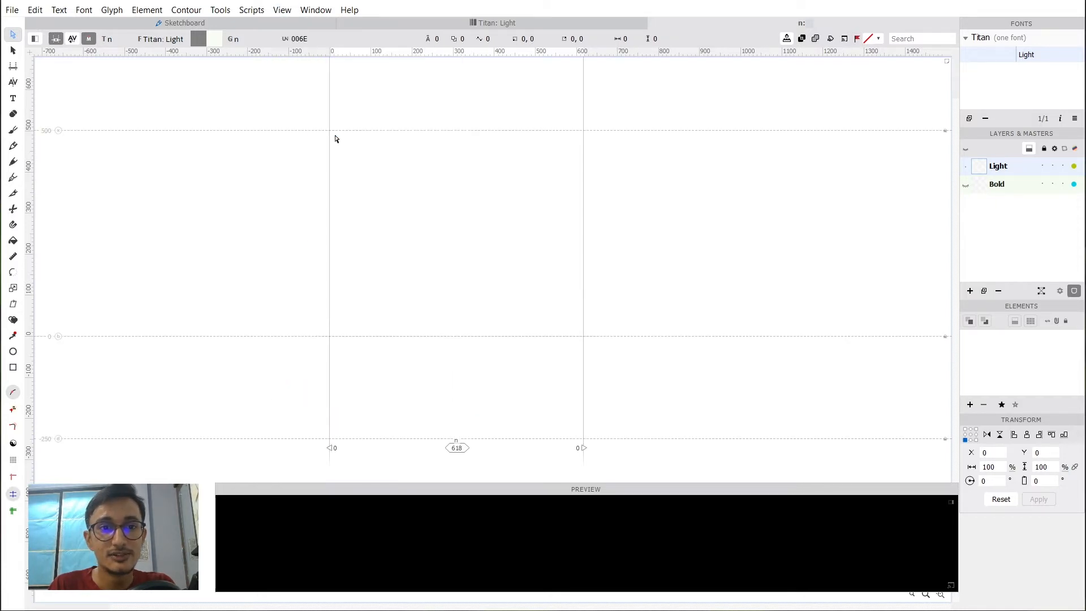
click(253, 12)
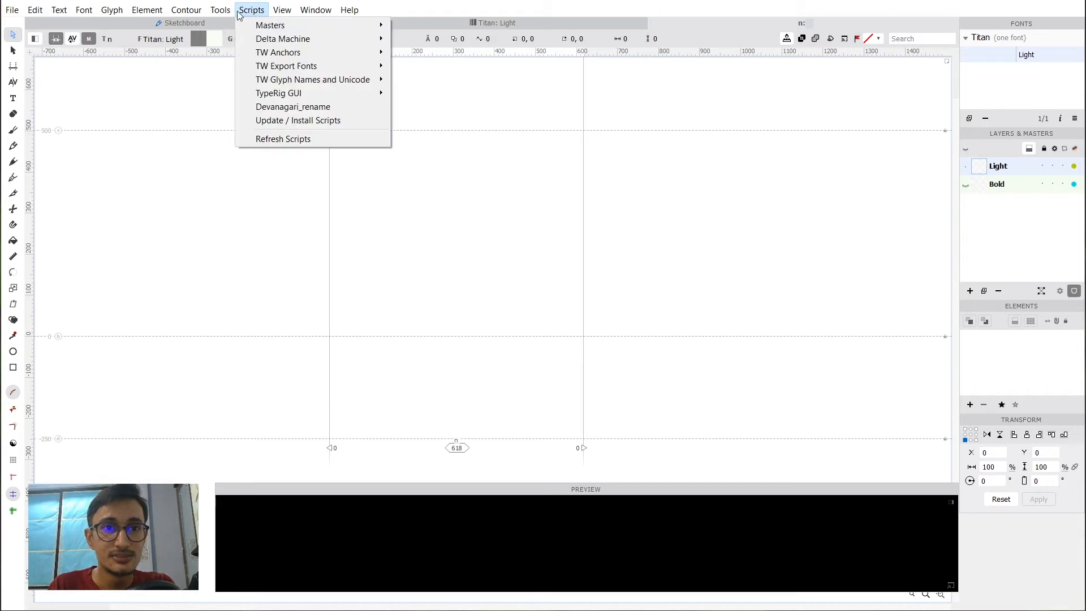
mouse_move(284, 16)
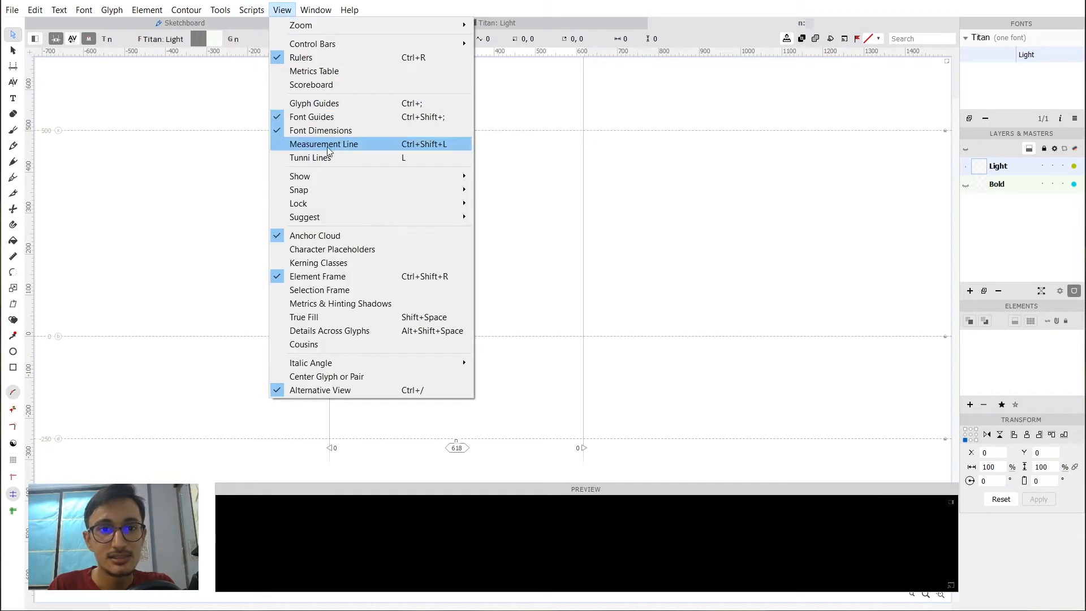
click(329, 109)
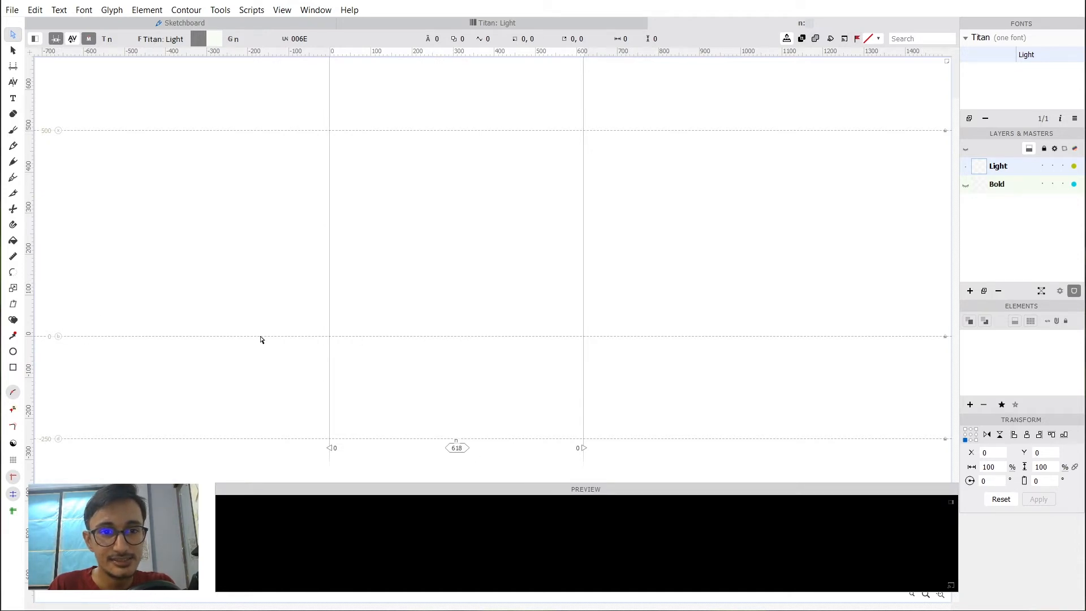
key(space)
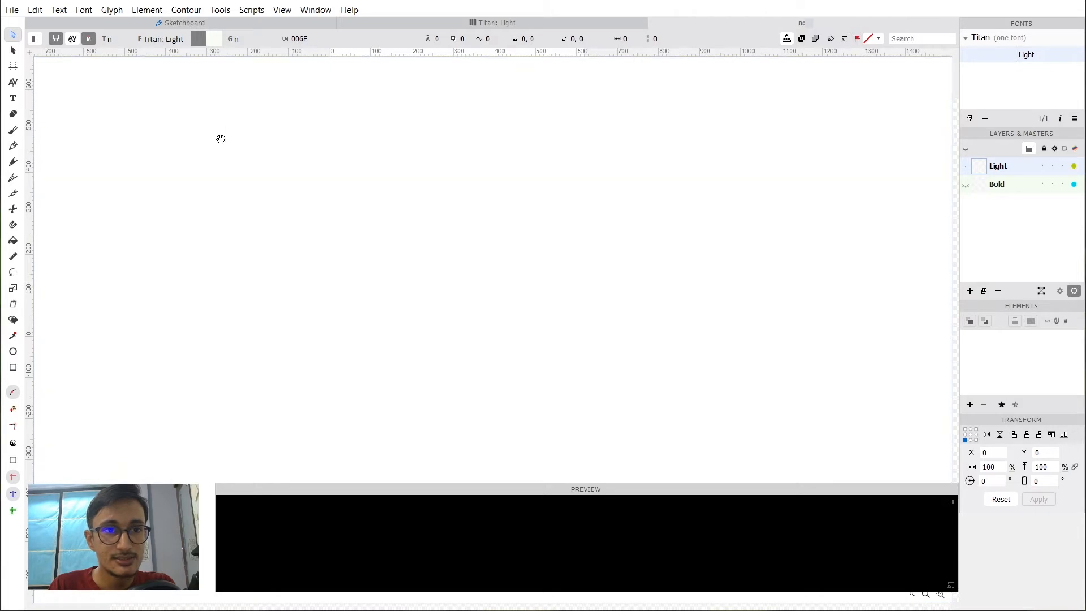
Draw a rectangle about 131 units wide from x-height 500 to the baseline as the n's left stem, starting at x 53.
drag(336, 158, 359, 196)
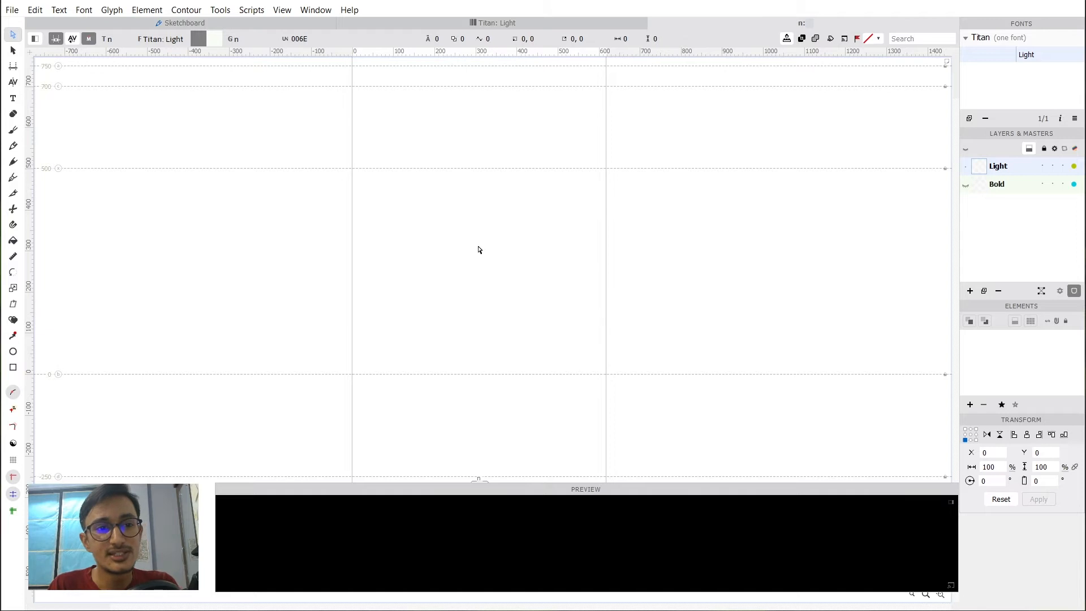
click(13, 368)
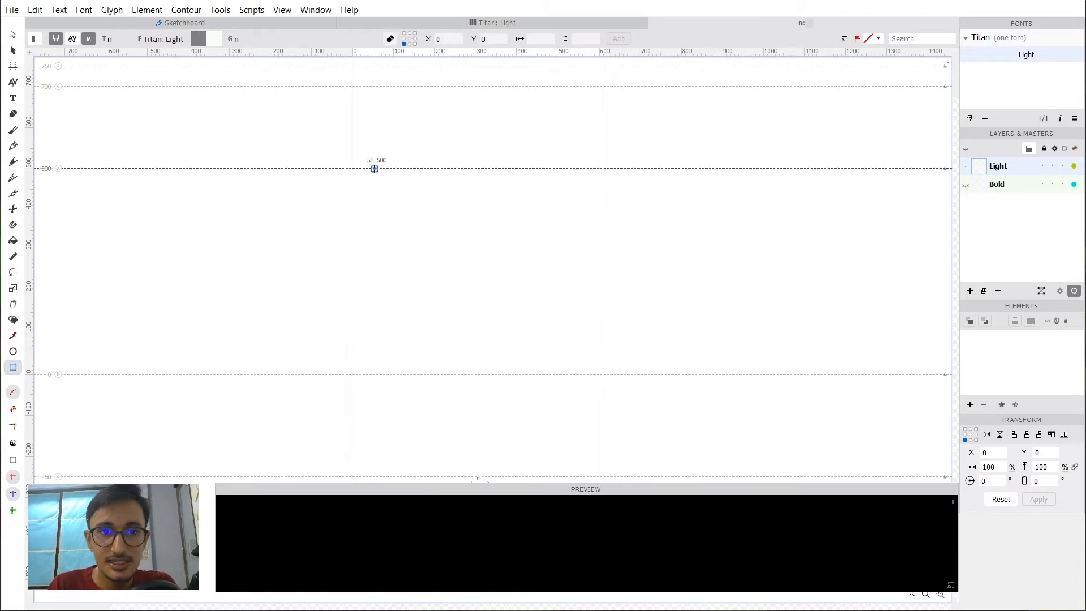
drag(375, 169, 428, 375)
key(a)
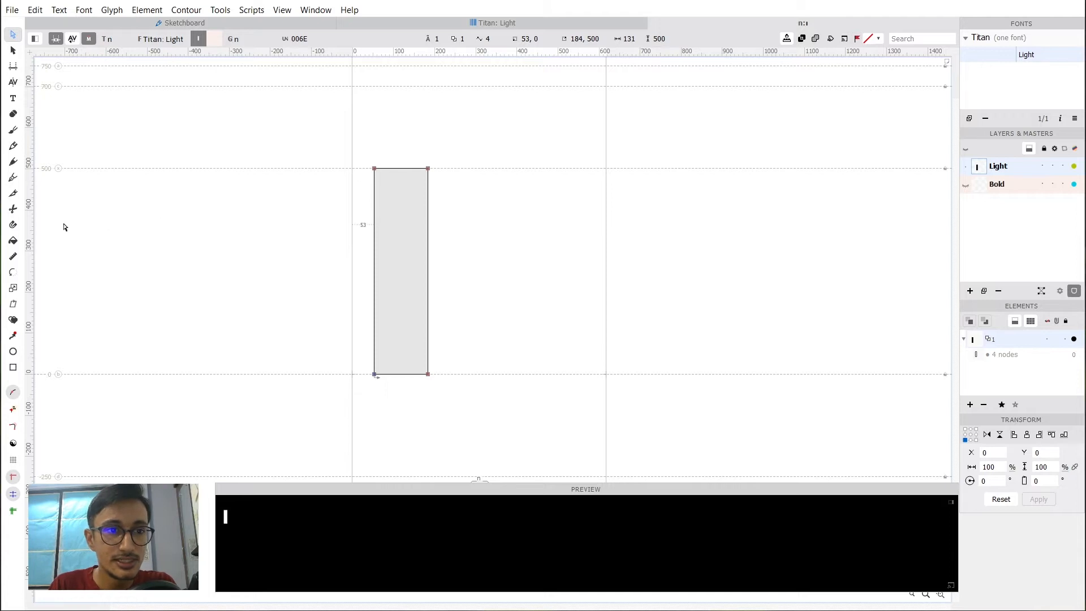
Draw the n's arch and right leg with the Pen tool as a closed eight-node straight-sided contour, starting inside the stem and reaching 500 high.
click(14, 163)
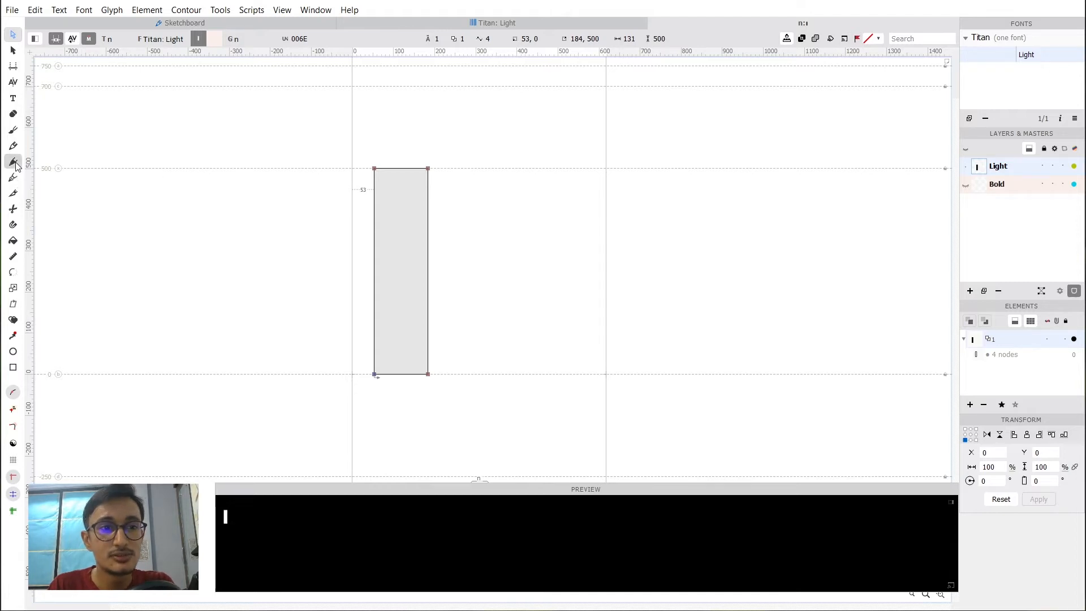
click(402, 224)
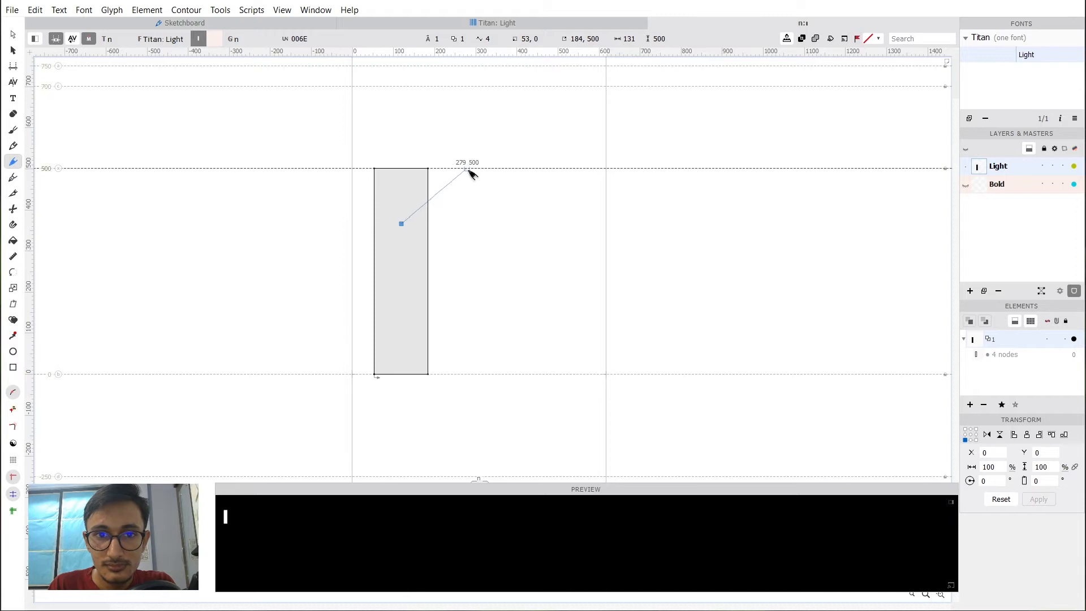
click(470, 169)
click(556, 225)
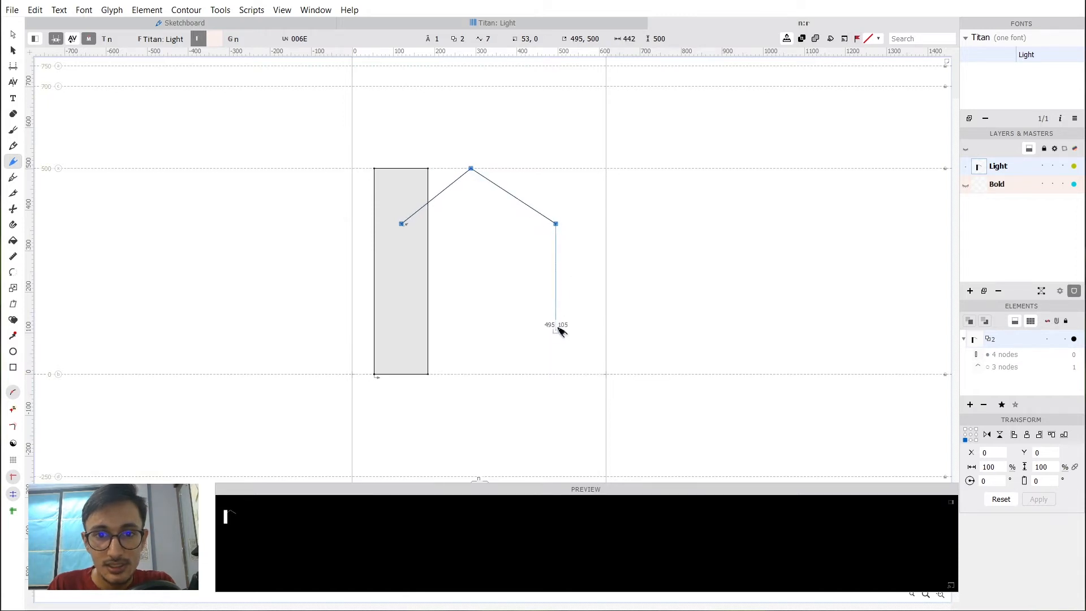
click(557, 374)
click(511, 374)
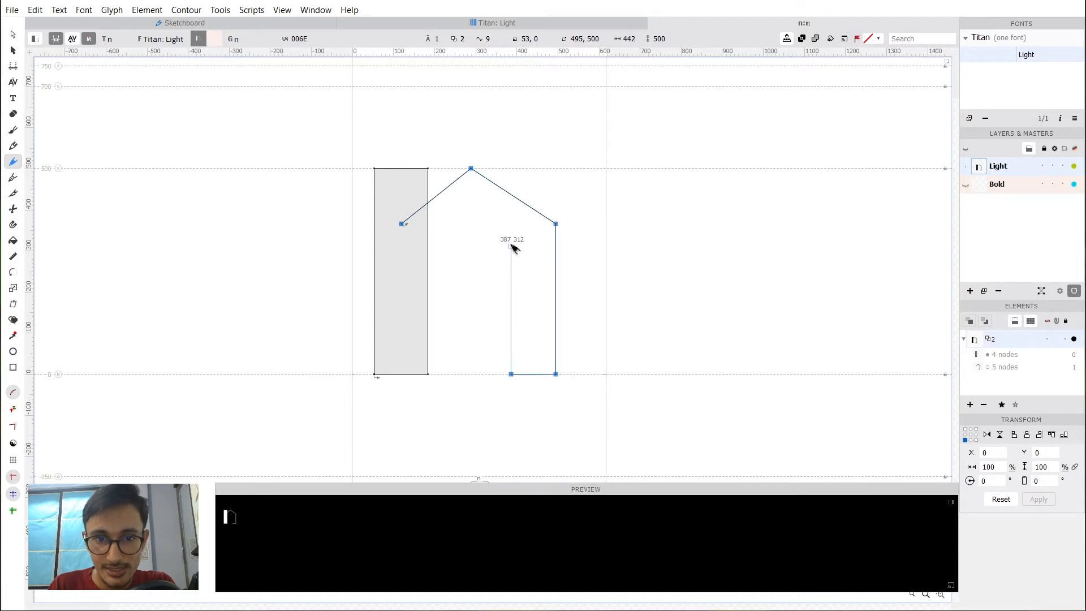
click(511, 241)
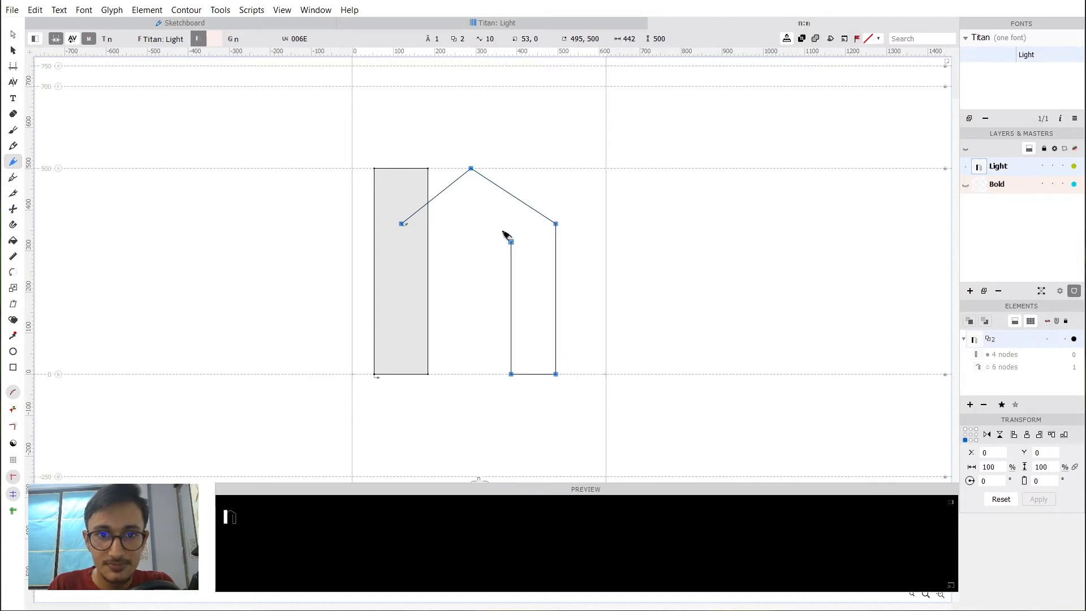
click(473, 206)
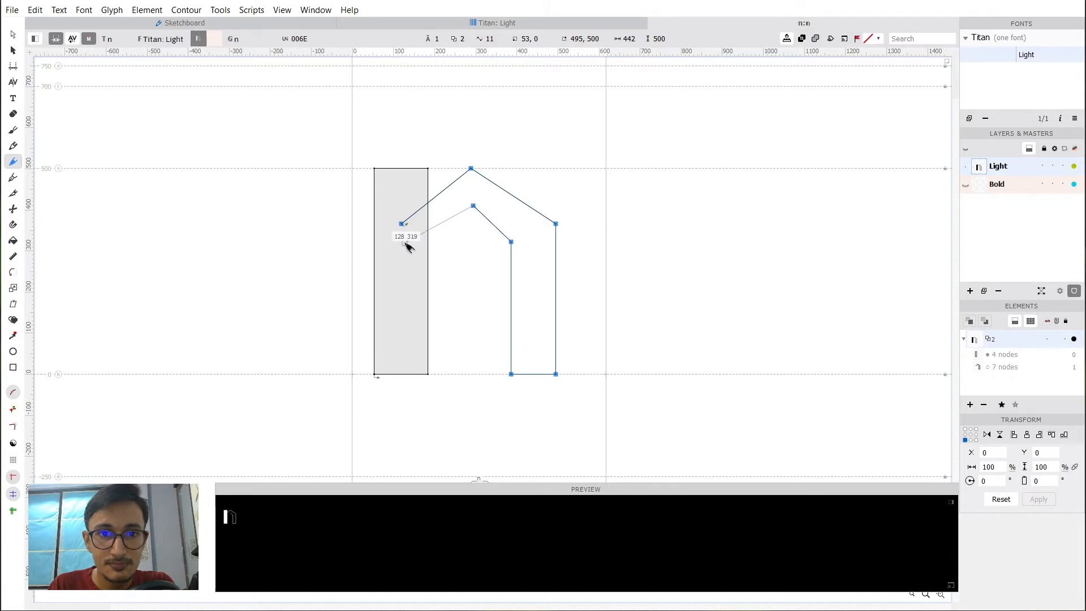
click(405, 244)
click(403, 224)
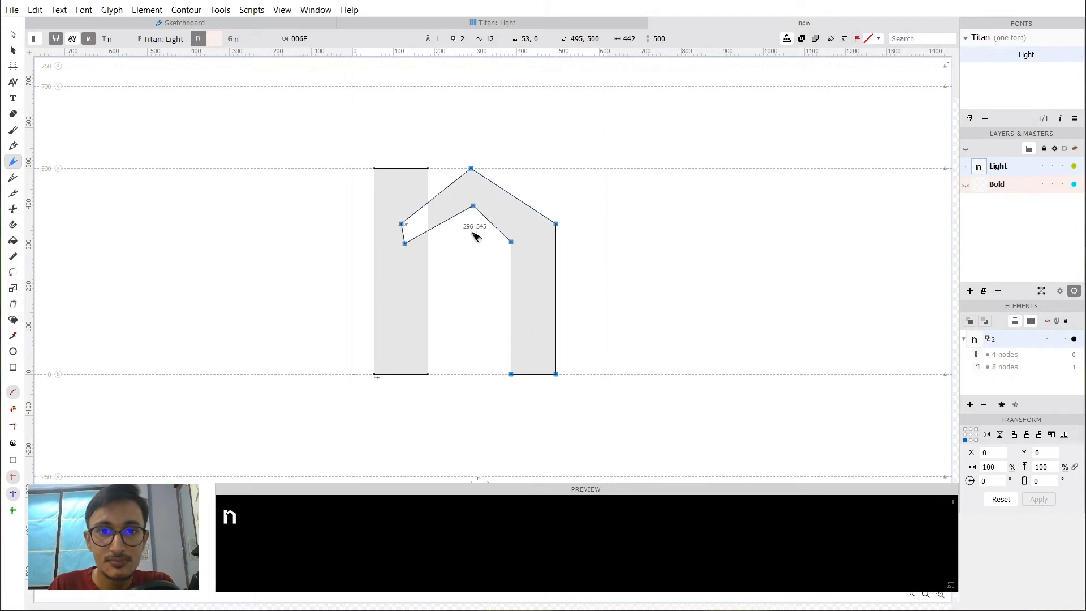
Convert the outer and inner top nodes and both shoulder nodes of the arch to smooth nodes so its segments curve.
double_click(471, 168)
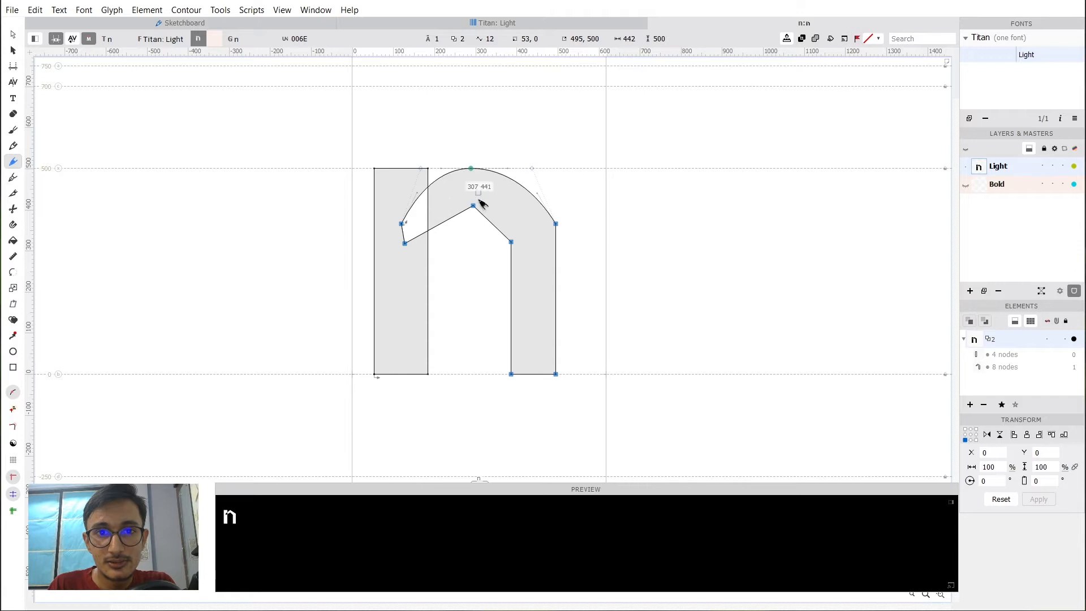
double_click(473, 205)
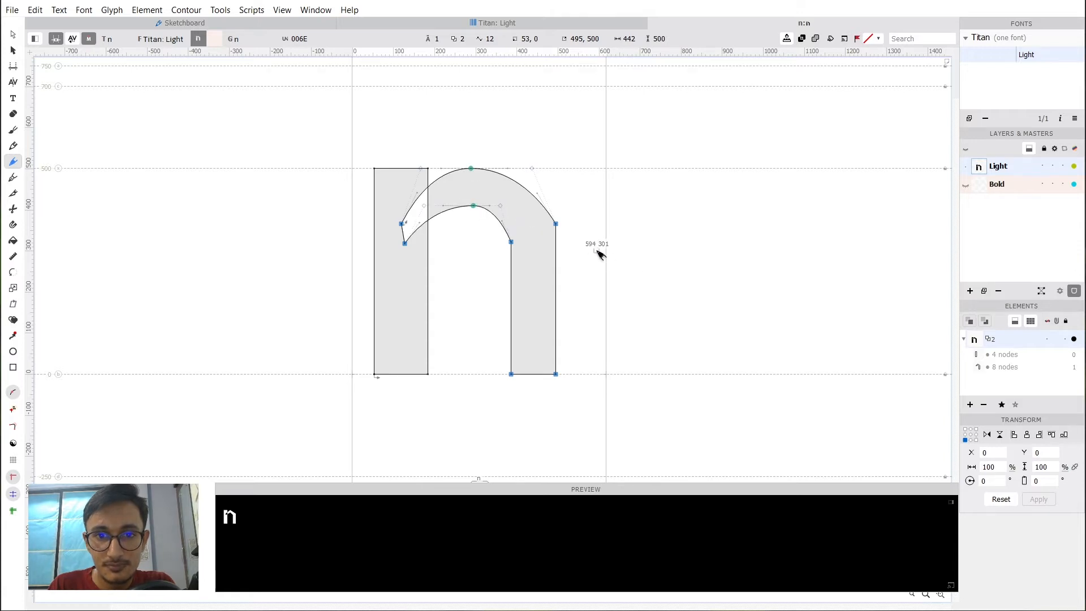
click(12, 36)
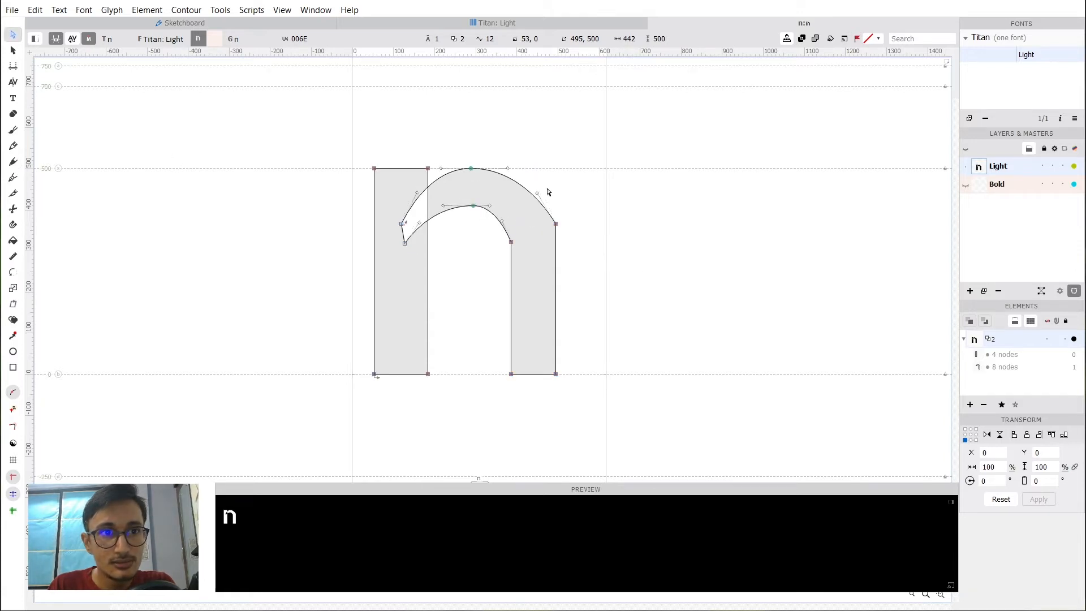
double_click(512, 243)
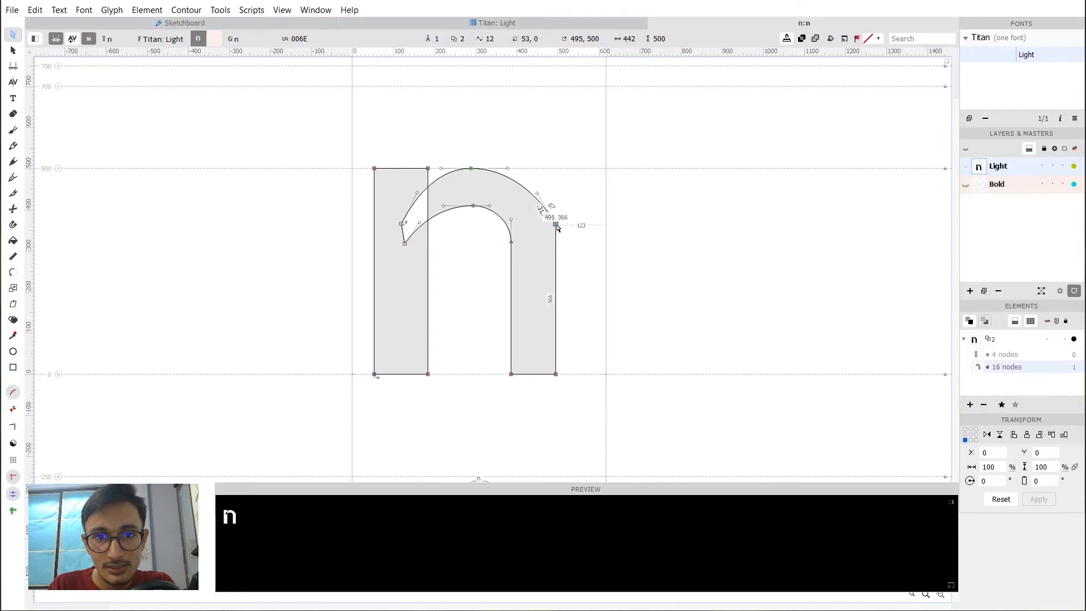
double_click(557, 224)
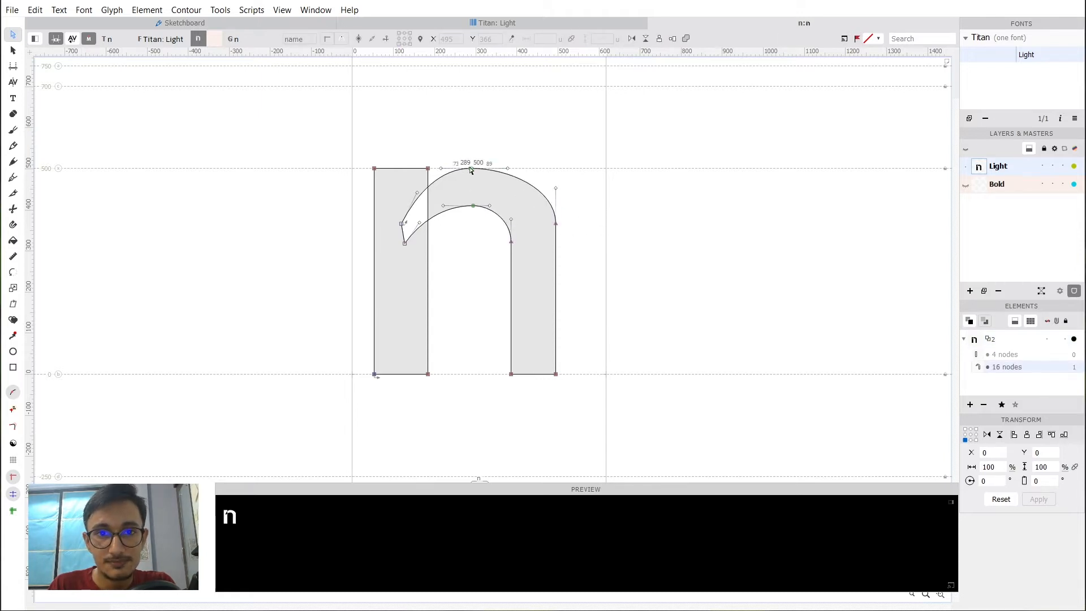
Lower the outer shoulder node of the arch and move the inner shoulder node to about 387, 306.
scroll(508, 206, up, 3)
key(space)
drag(494, 184, 445, 136)
click(546, 207)
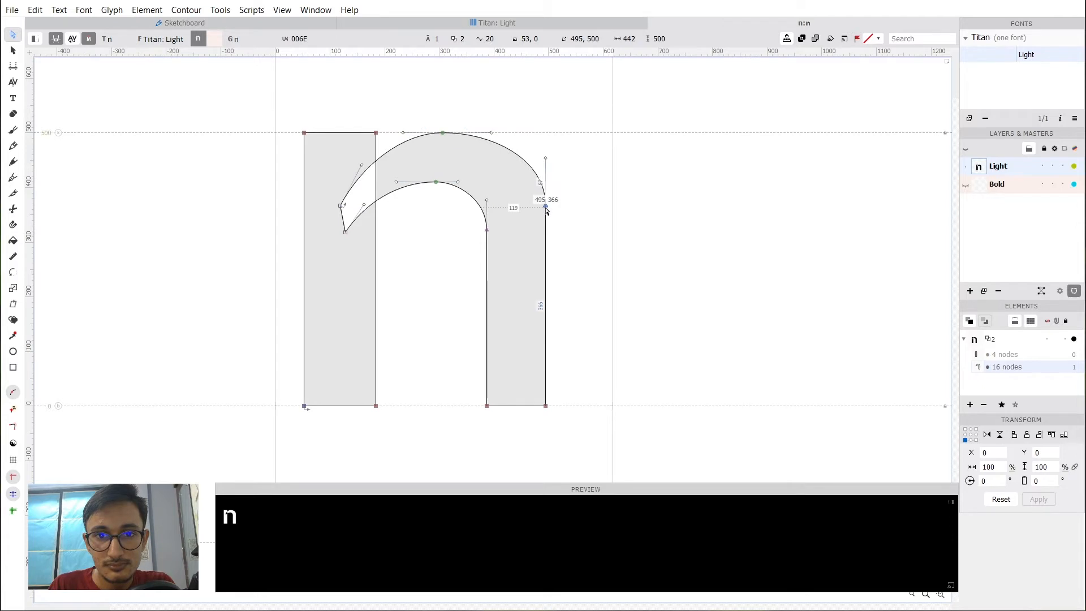
drag(546, 208, 489, 241)
click(552, 234)
click(550, 234)
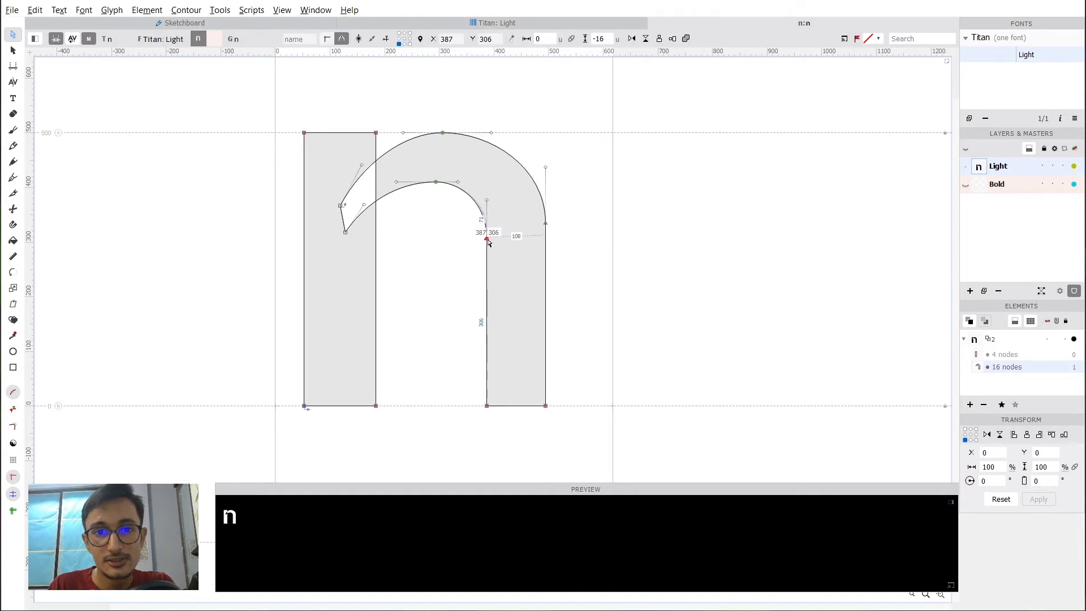
click(563, 228)
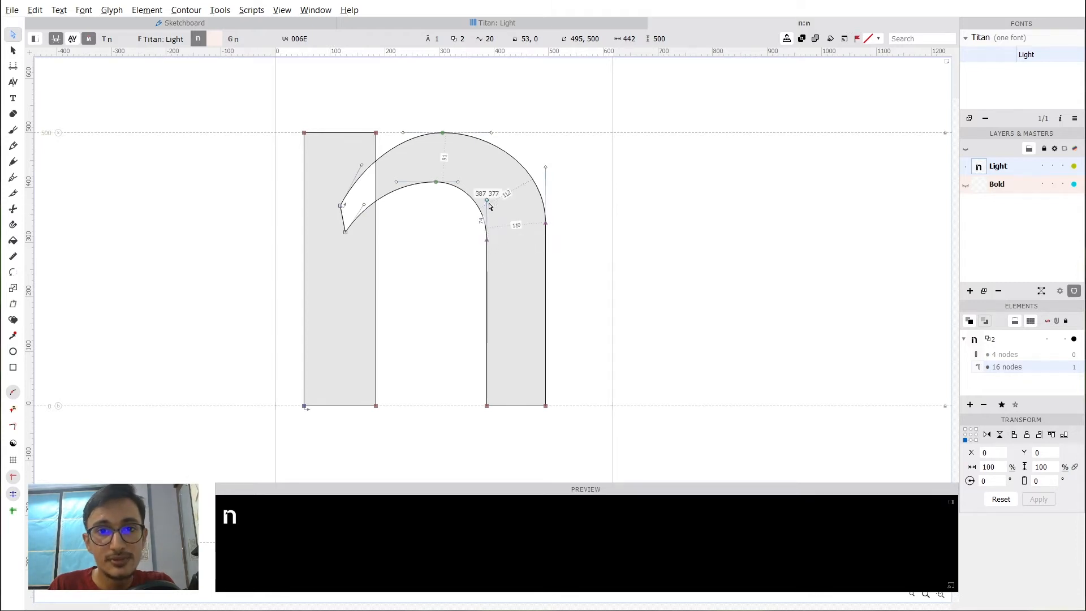
Refine the arch by moving the inner shoulder node to 387, 303, the outer one to height 307 and the outer top node to 325, 500.
mouse_move(488, 242)
mouse_down()
mouse_move(485, 214)
mouse_move(488, 245)
mouse_up()
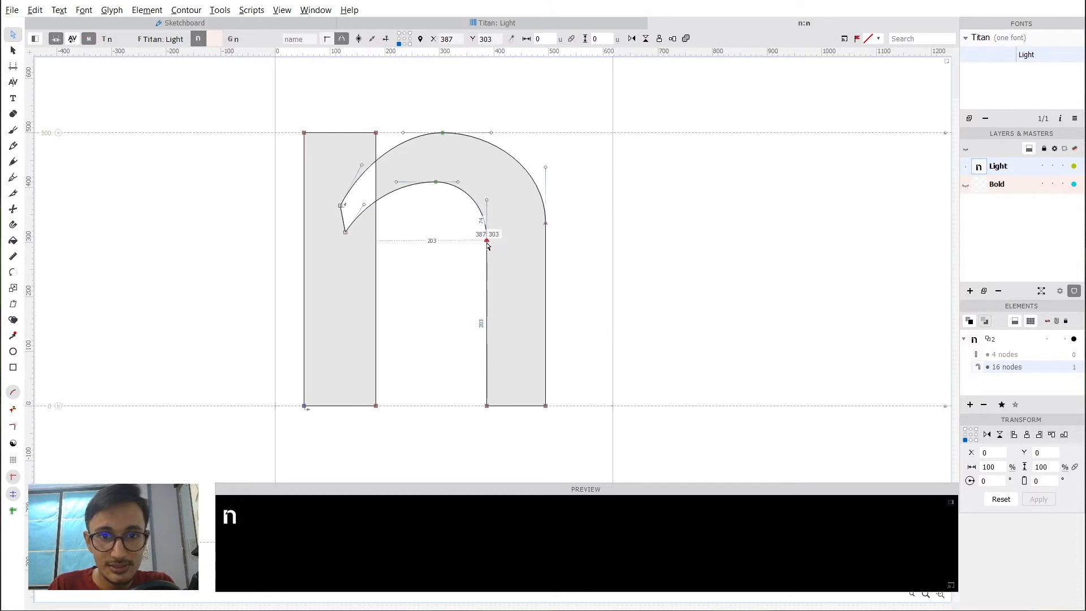
click(566, 240)
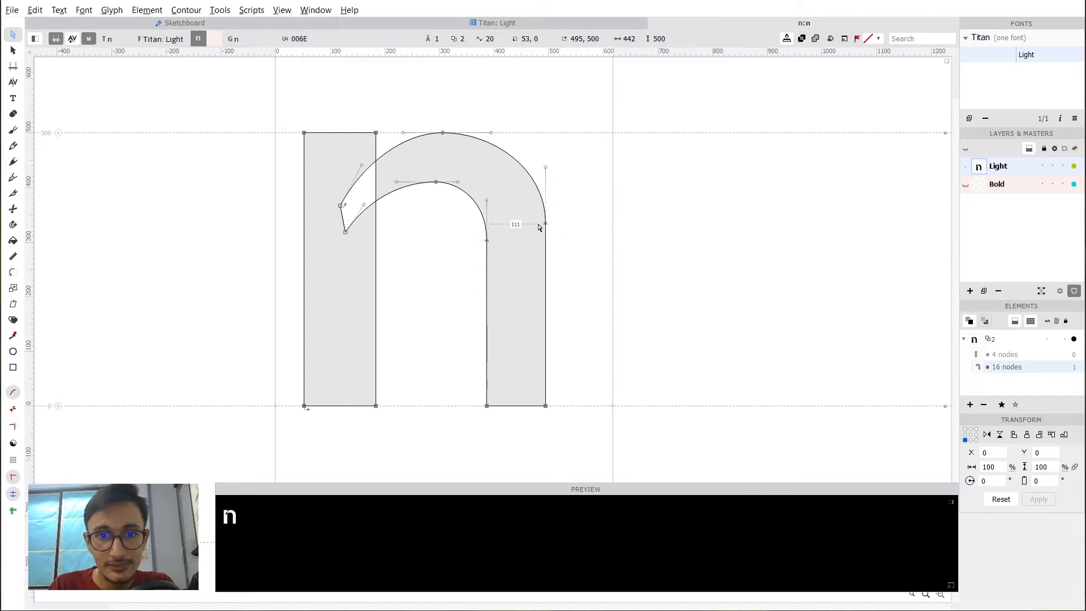
drag(546, 227, 547, 240)
key(space)
mouse_move(438, 227)
mouse_down()
mouse_move(398, 196)
mouse_move(428, 225)
mouse_up()
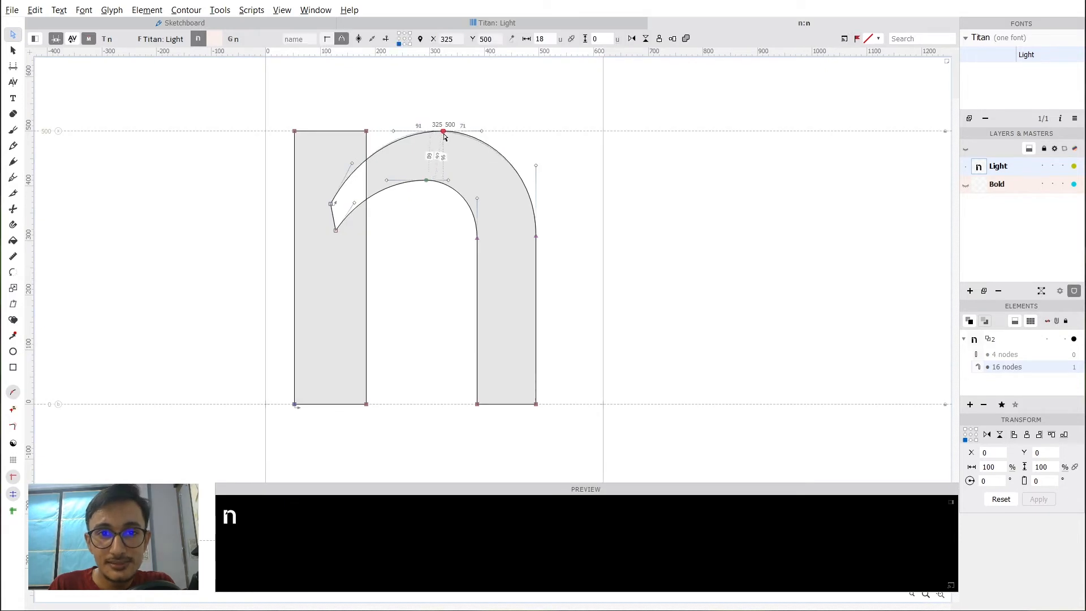
key(space)
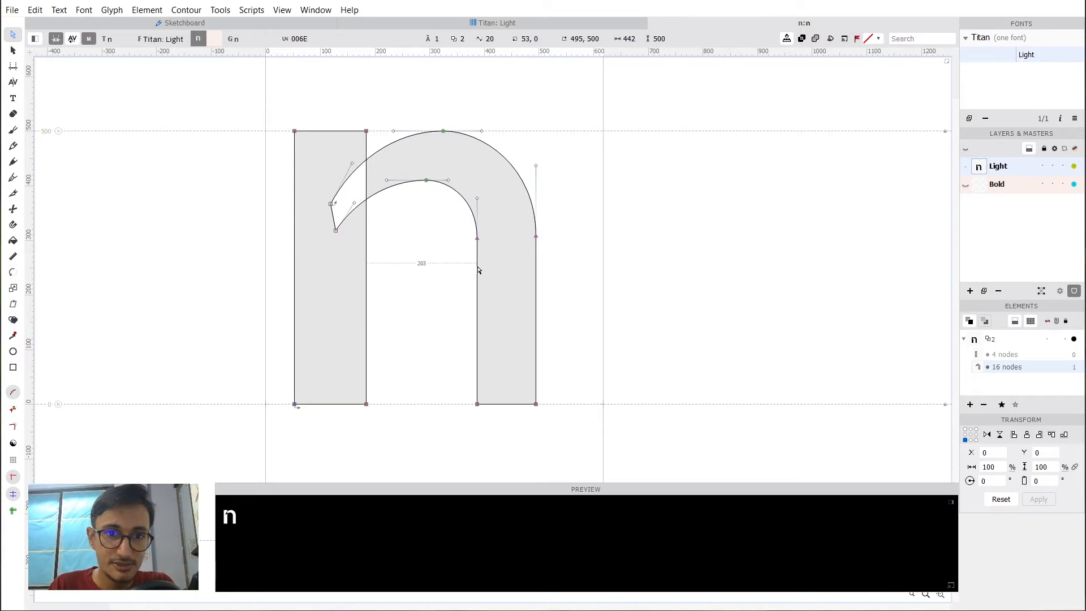
Select the whole arch contour and reverse its direction.
key(space)
drag(454, 275, 448, 260)
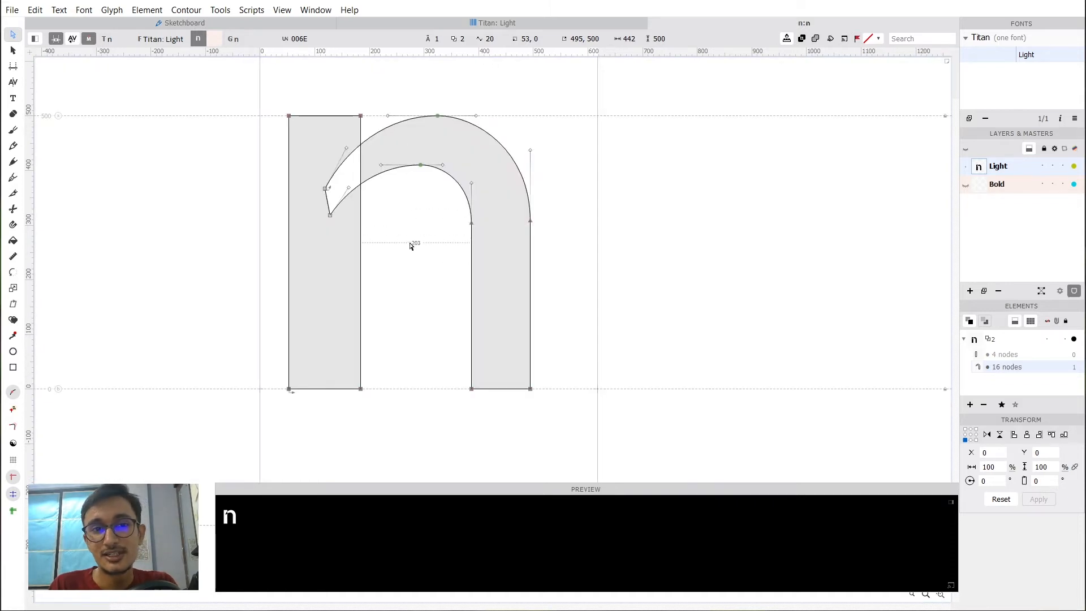
click(496, 266)
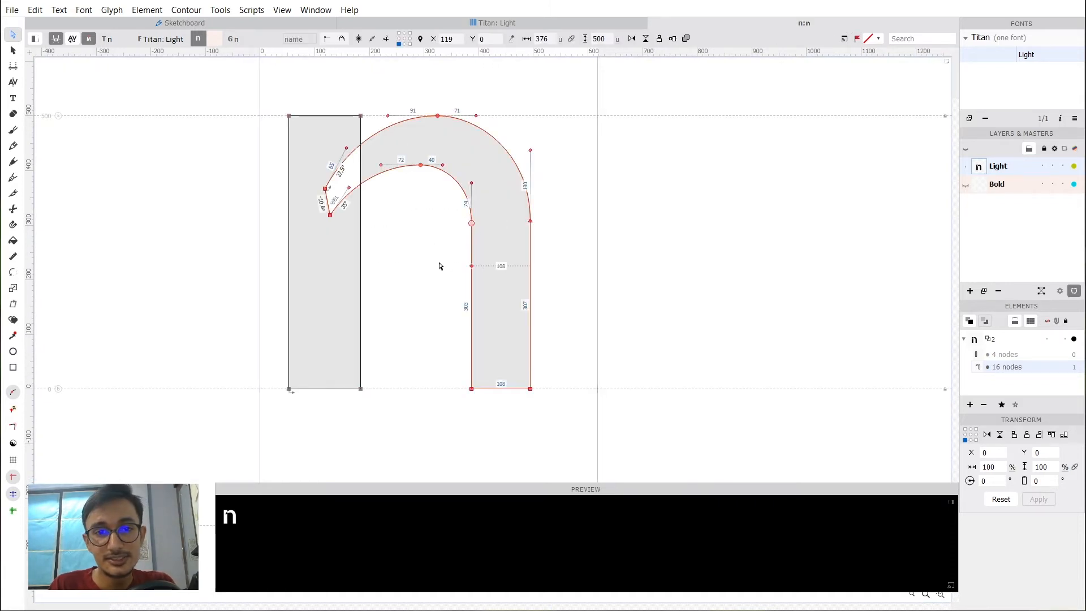
click(438, 263)
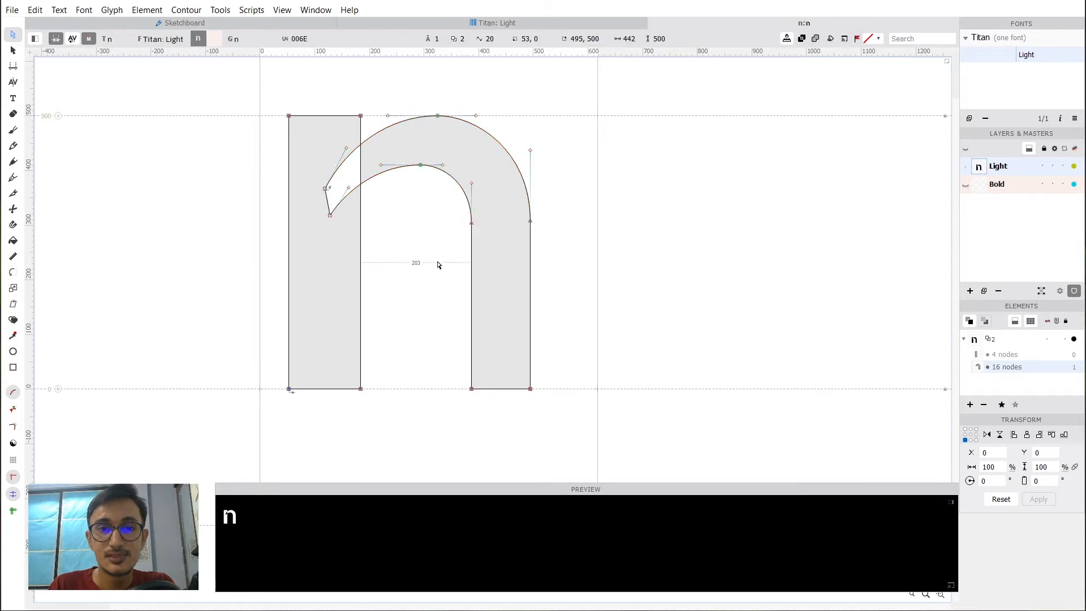
double_click(472, 248)
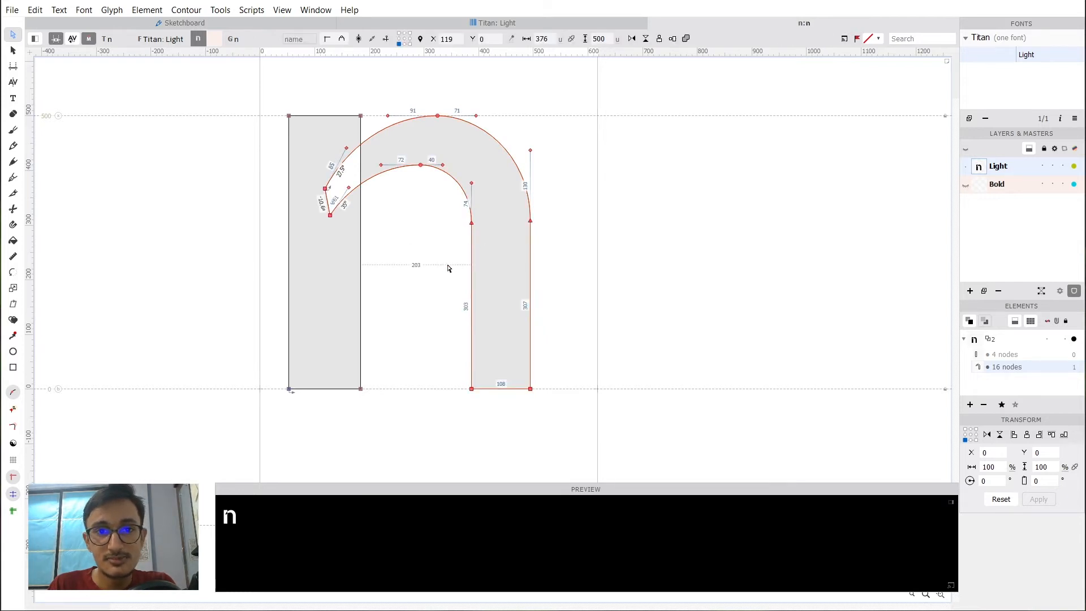
click(455, 262)
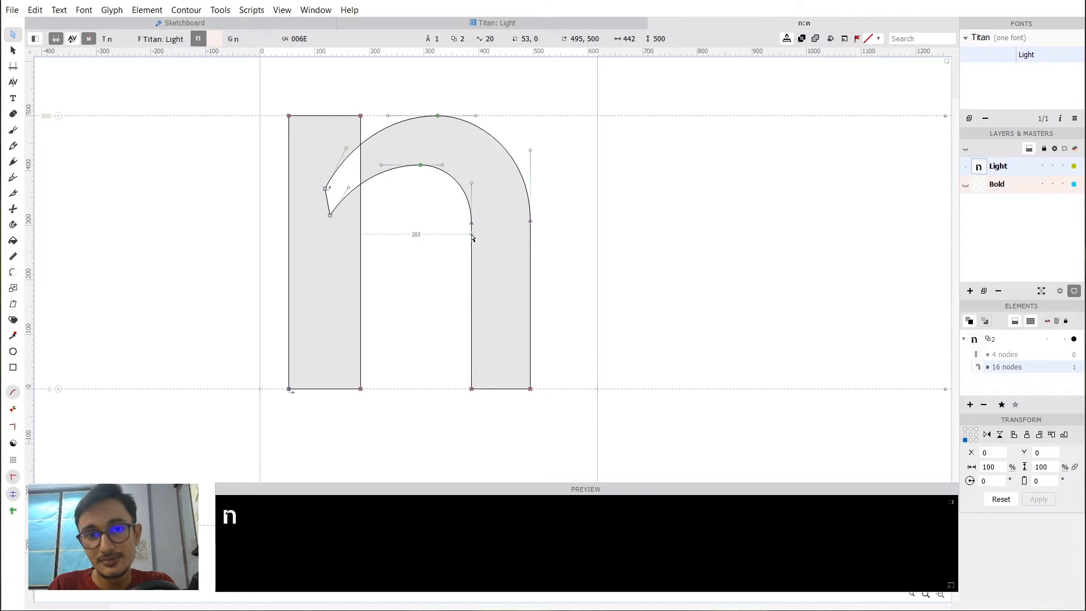
double_click(472, 268)
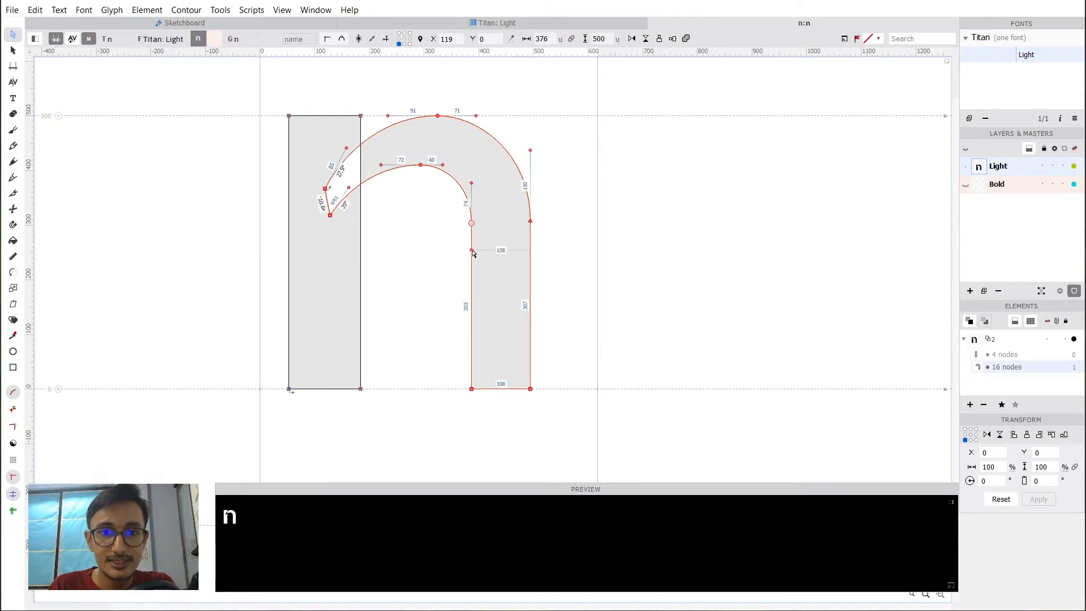
right_click(472, 251)
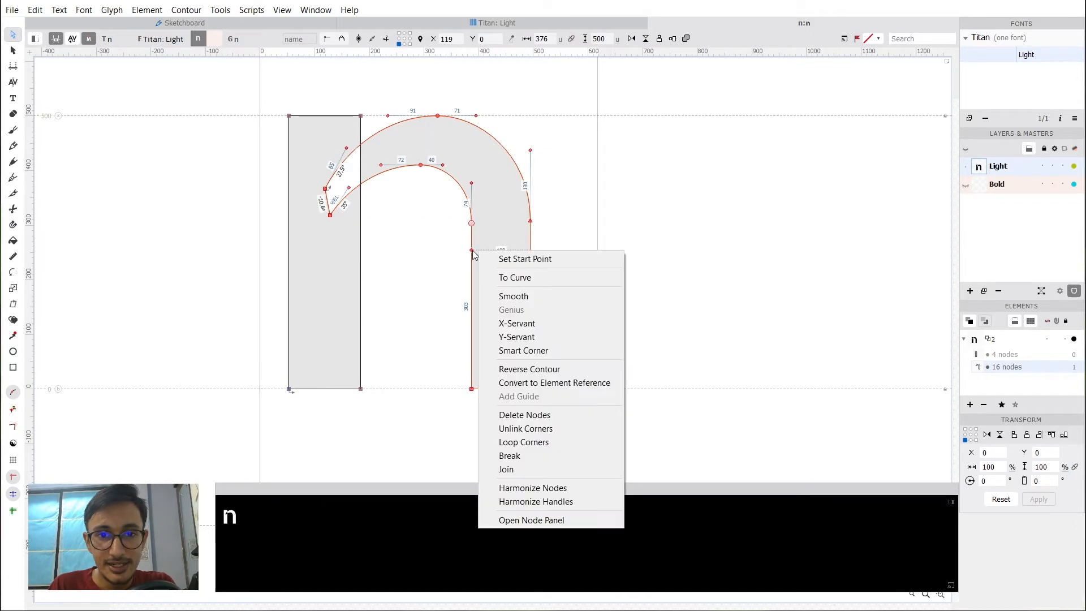
click(558, 369)
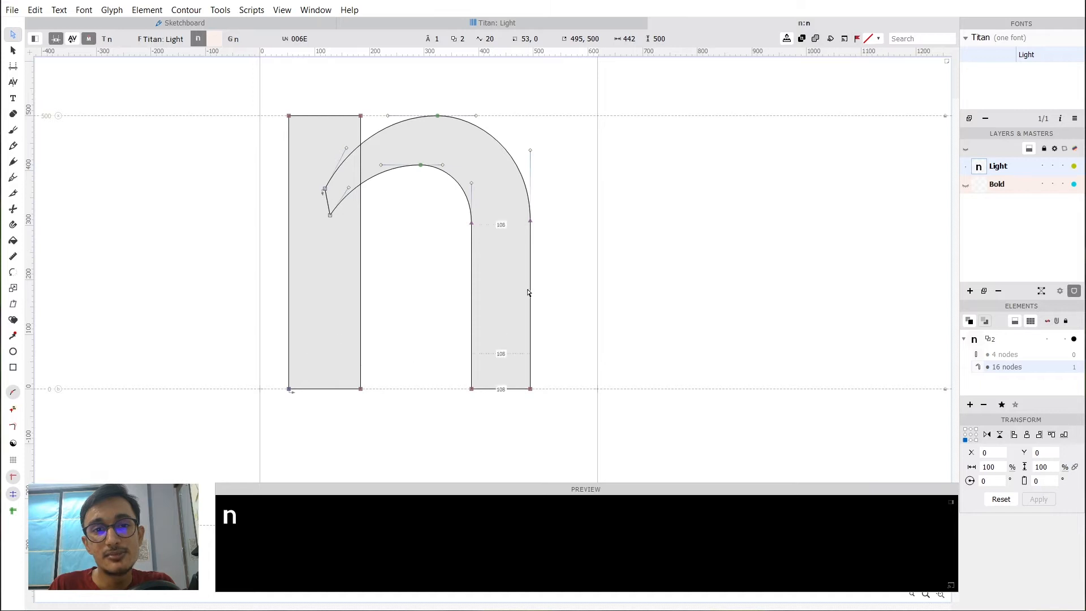
Check the lower-left node of the stem and compare the thickness of the stem with the right leg.
key(space)
drag(412, 250, 395, 190)
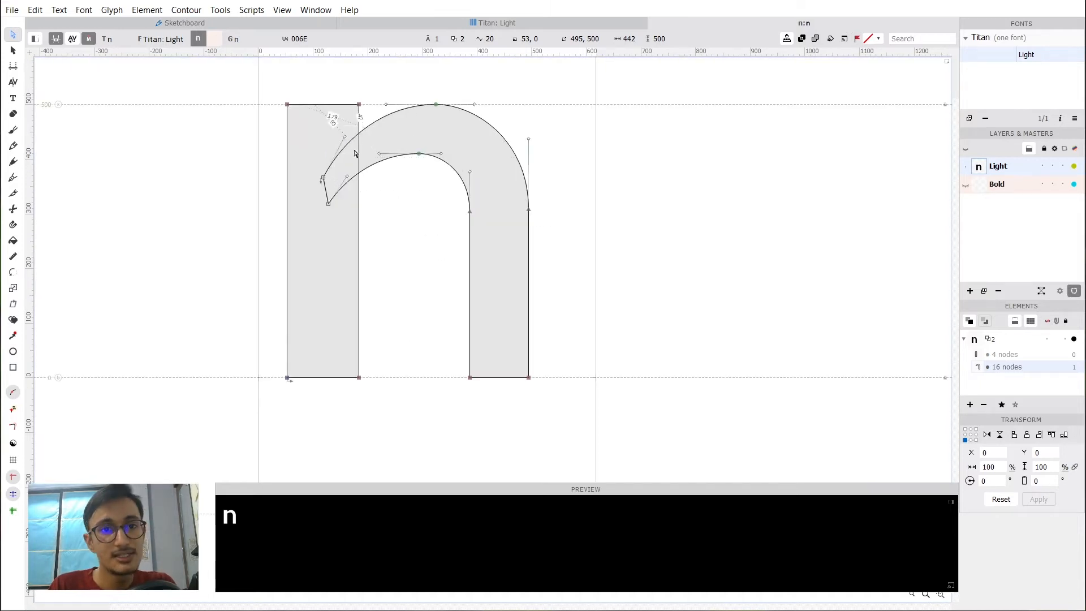
key(space)
drag(396, 242, 393, 231)
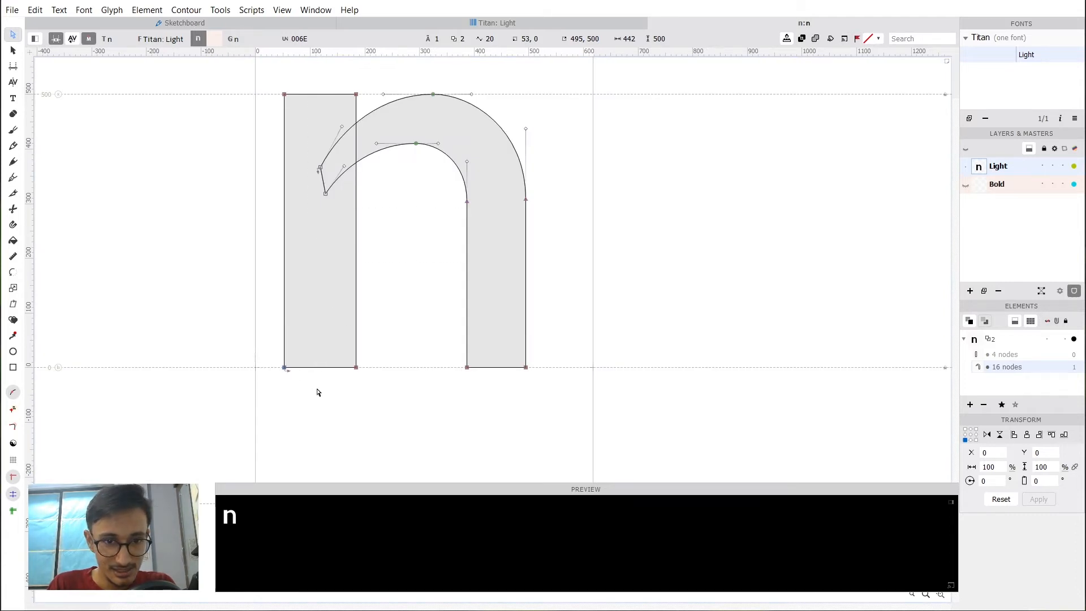
drag(299, 387, 272, 351)
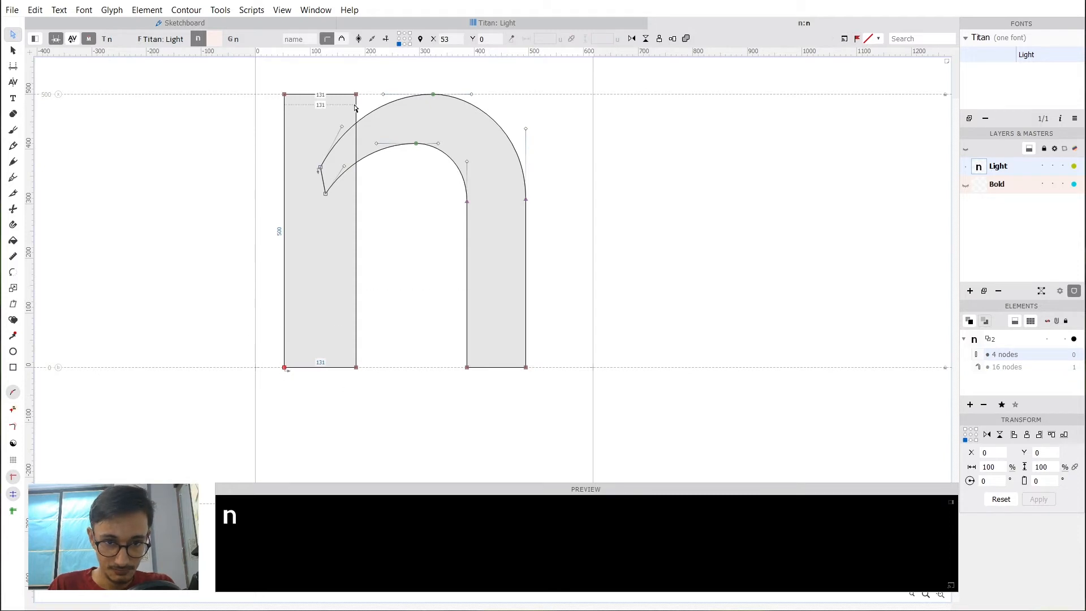
click(467, 251)
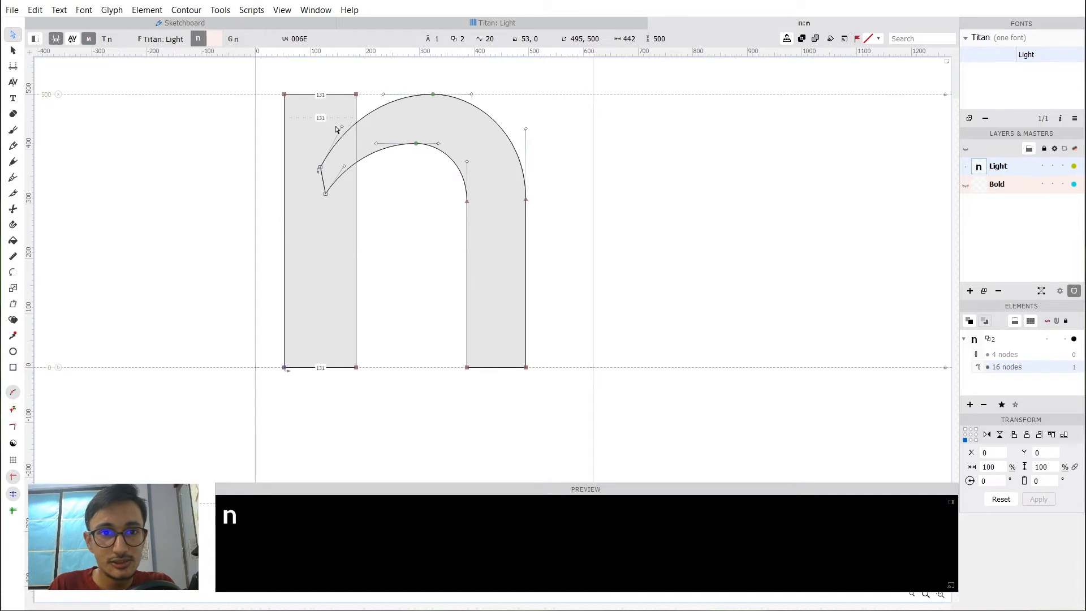
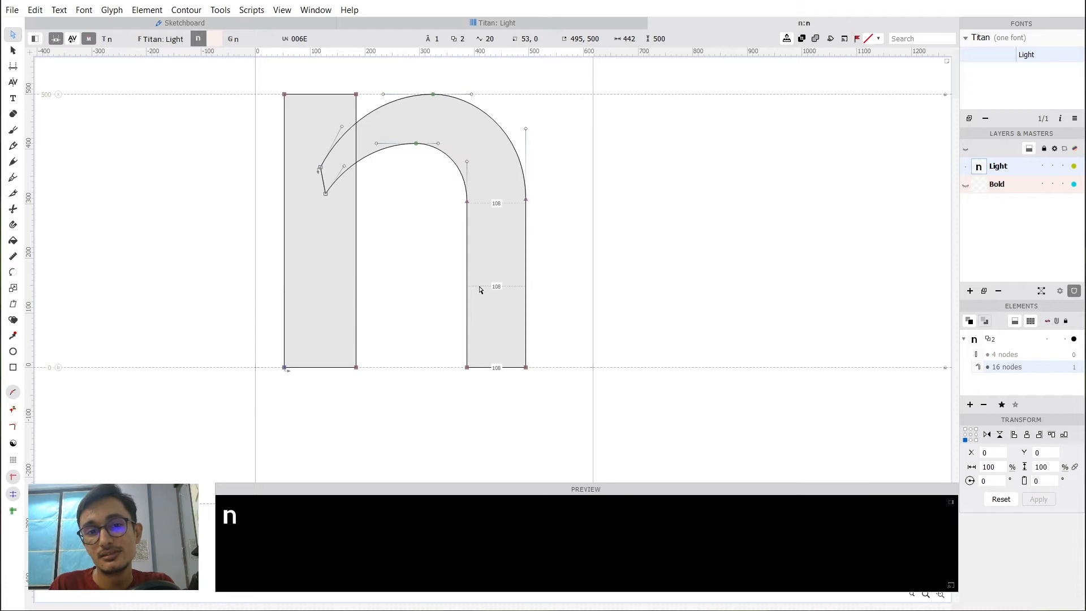
Review the glyph window preferences for Quick measurement and keep its display option set to everywhere.
click(35, 10)
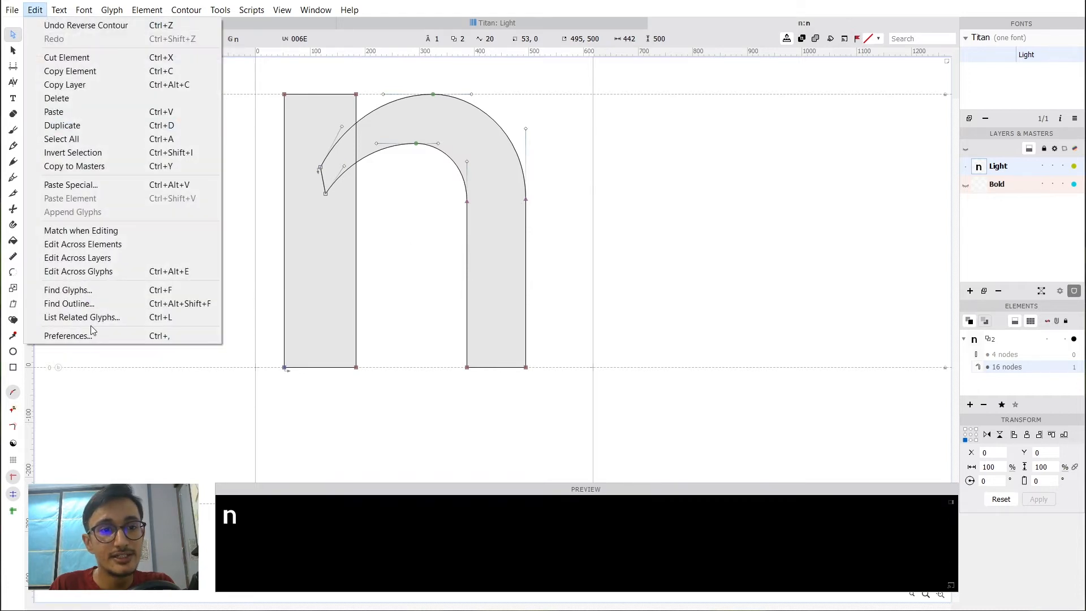
click(100, 344)
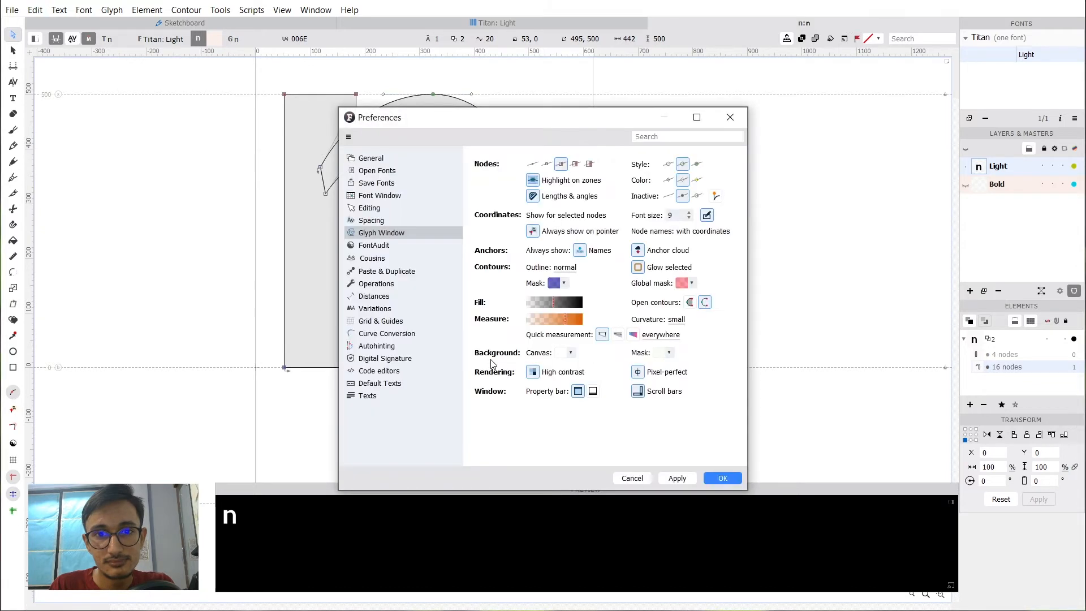
click(399, 297)
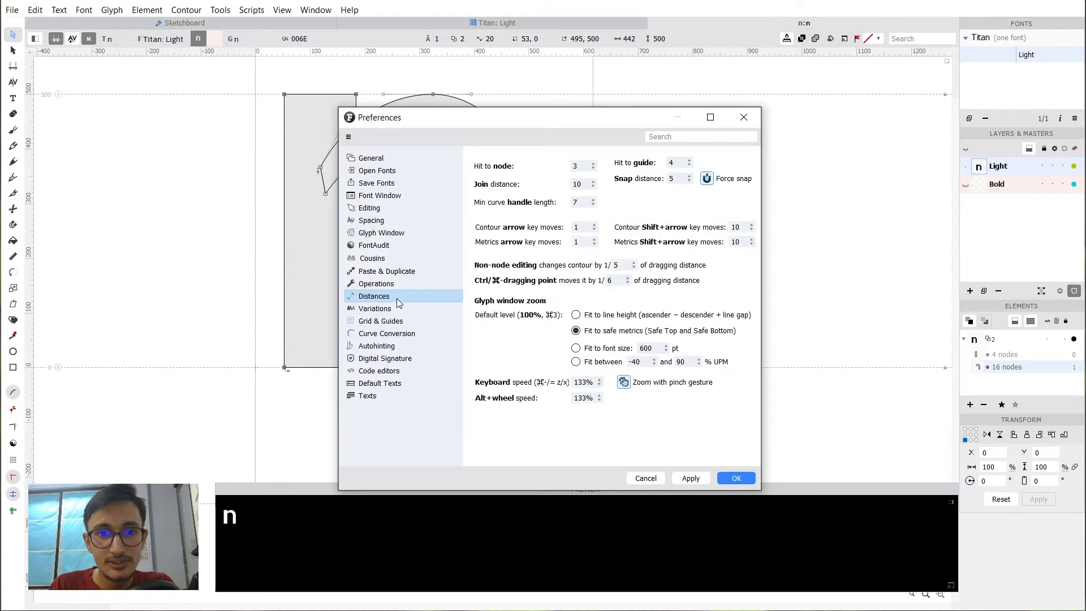
click(400, 233)
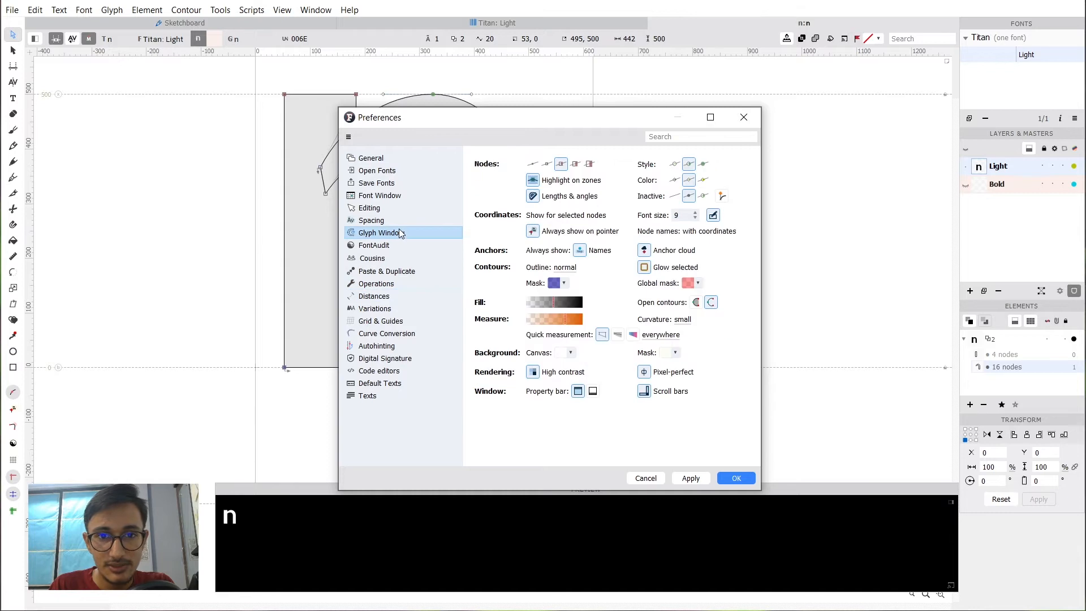
click(615, 335)
click(631, 335)
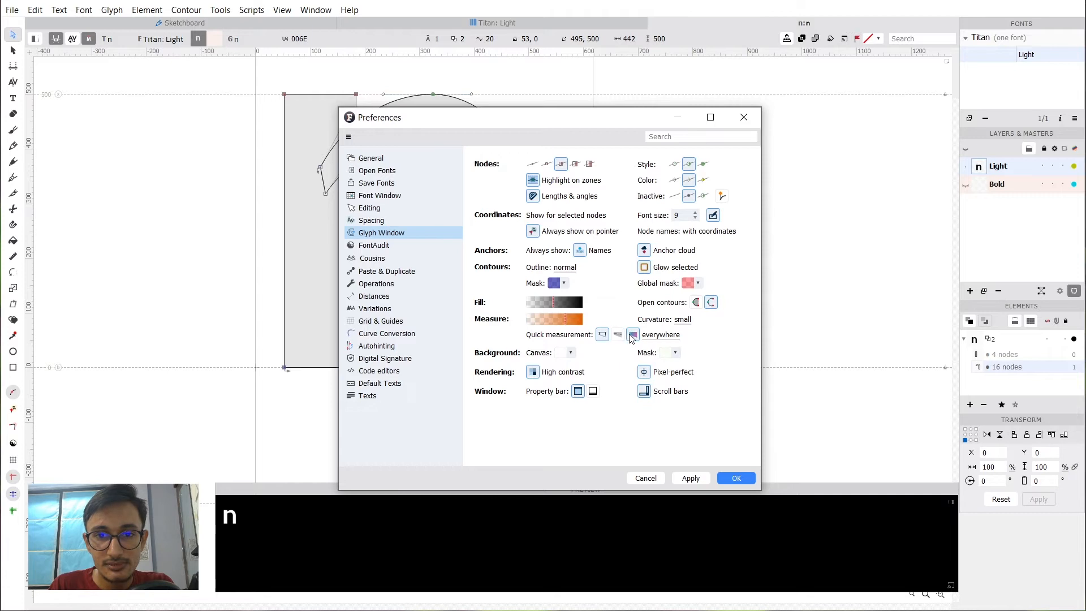
click(664, 337)
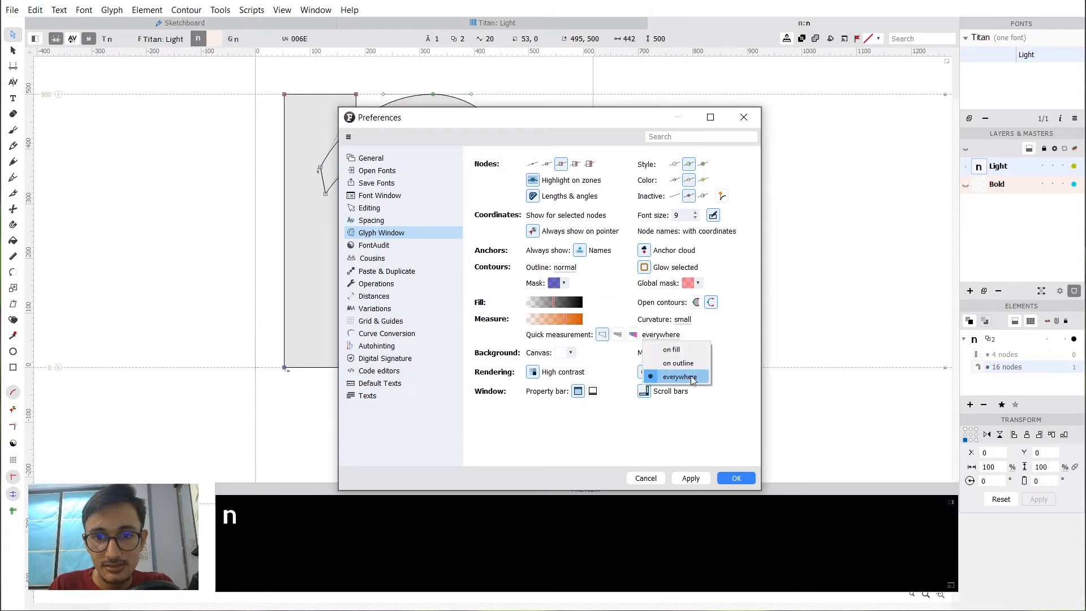
click(691, 378)
click(668, 338)
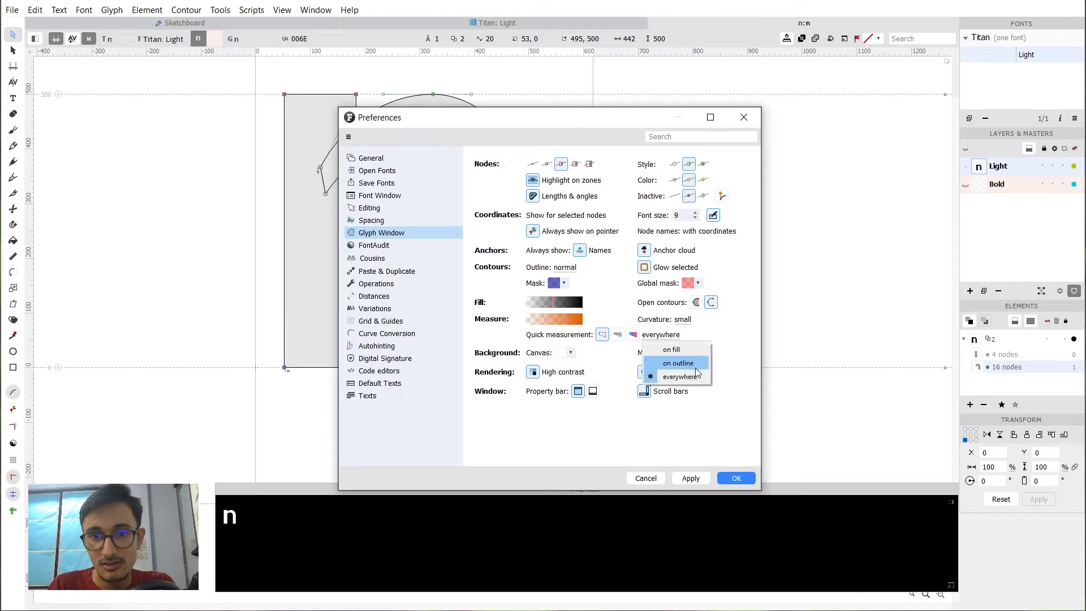
click(680, 376)
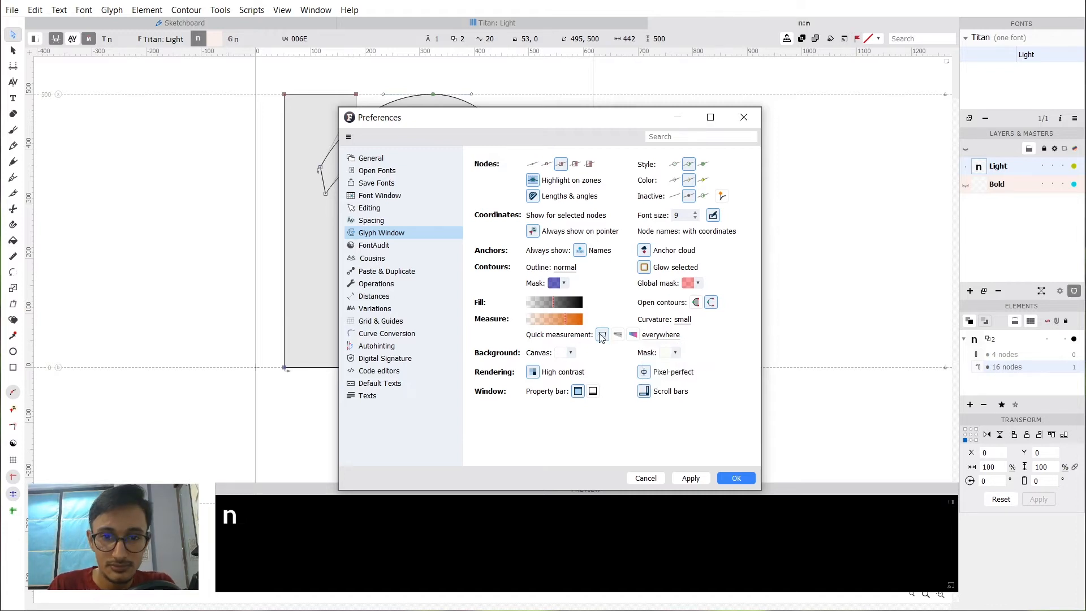
click(705, 479)
click(734, 478)
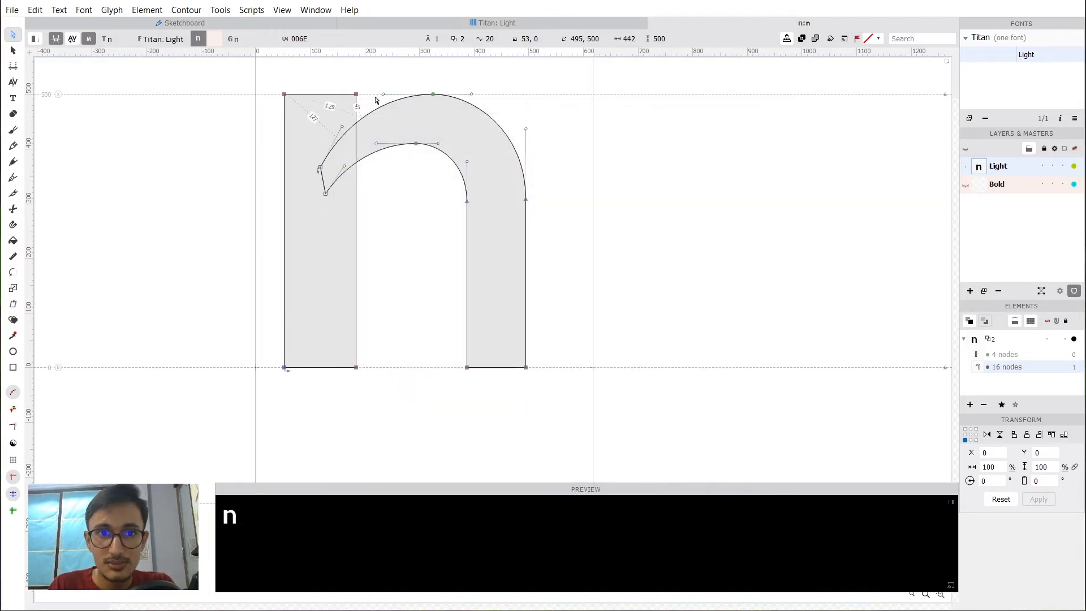
click(304, 9)
mouse_move(286, 11)
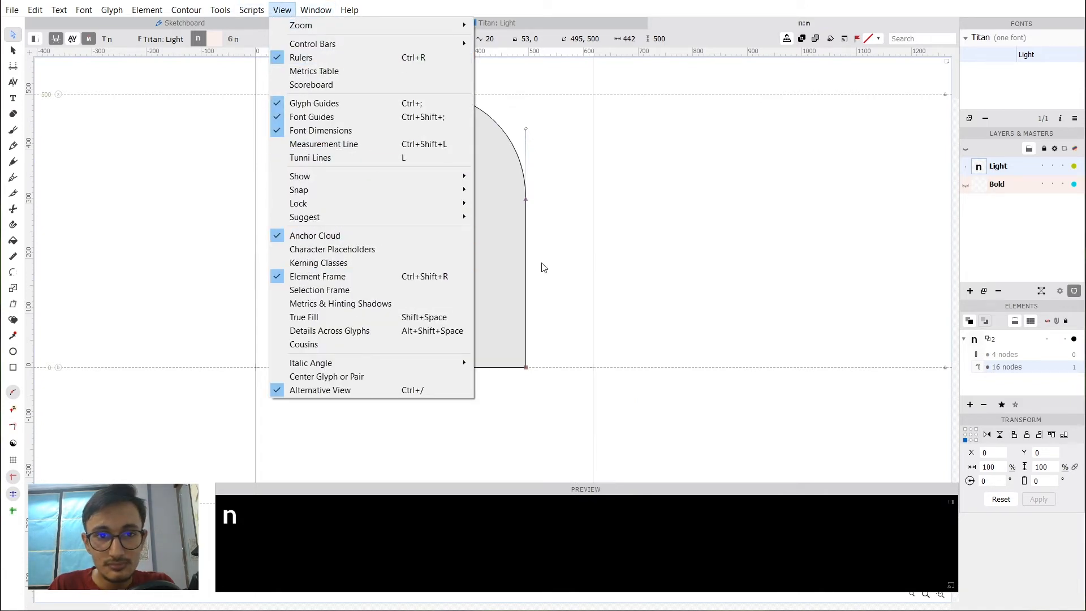
click(563, 264)
Examine the whole n with its segment lengths and preview it as a solid filled letter.
key(space)
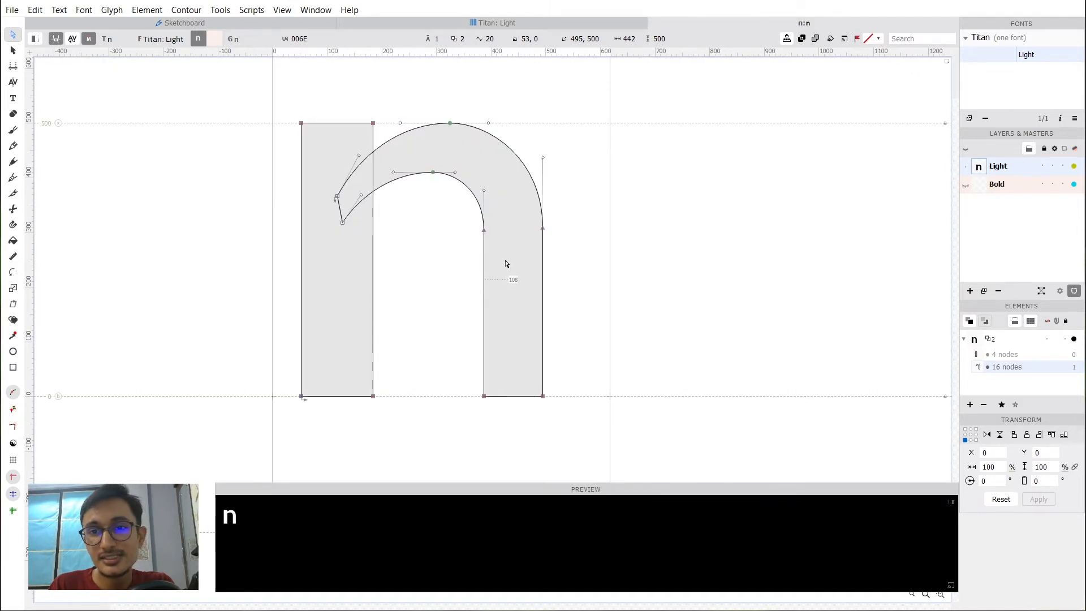
drag(286, 86, 578, 434)
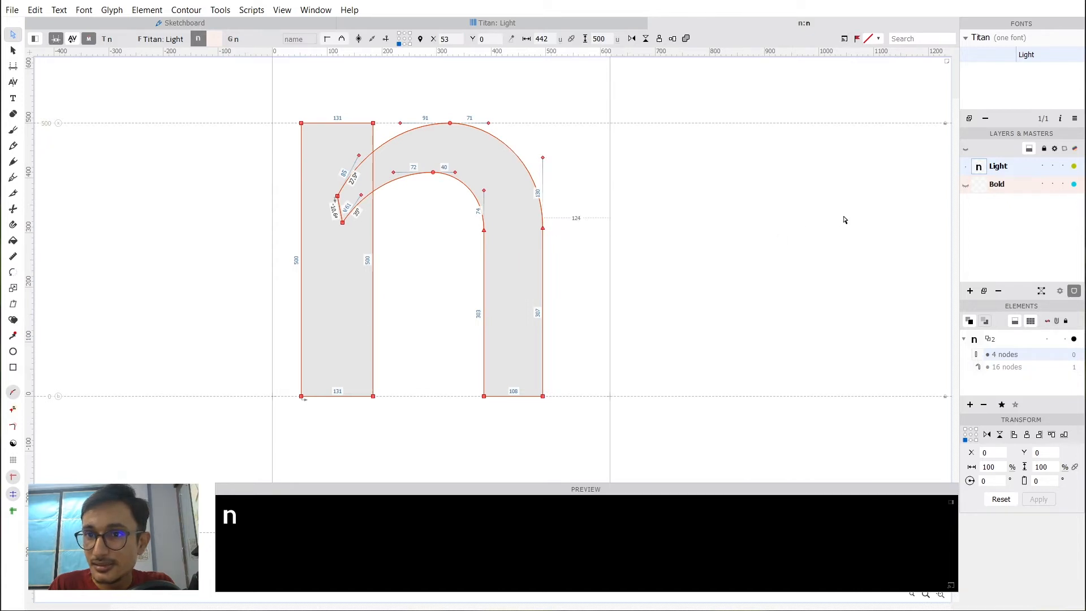
key(Escape)
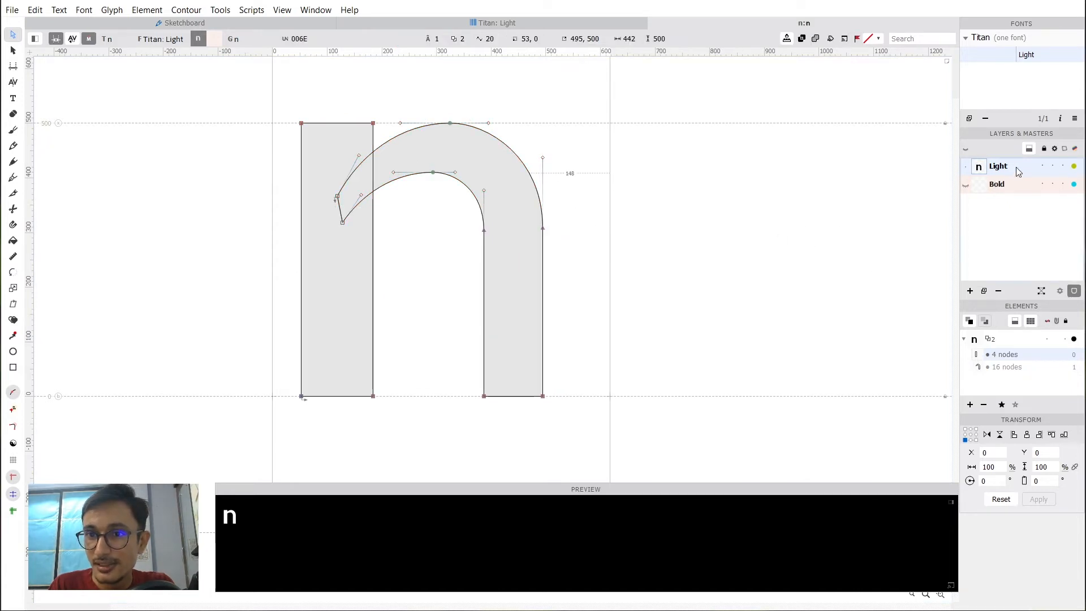
key(space)
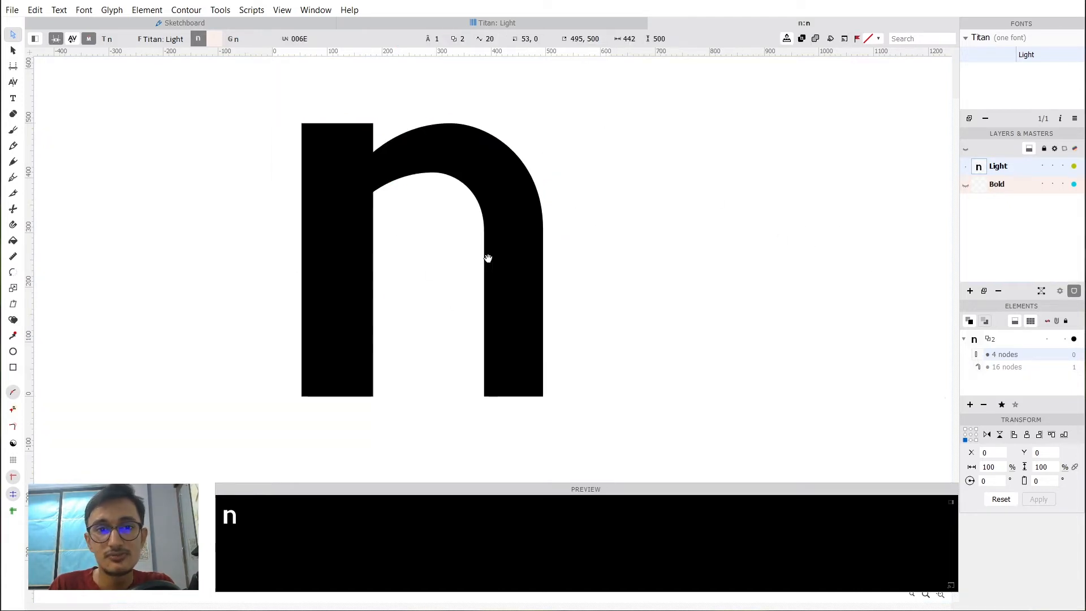
drag(487, 255, 486, 246)
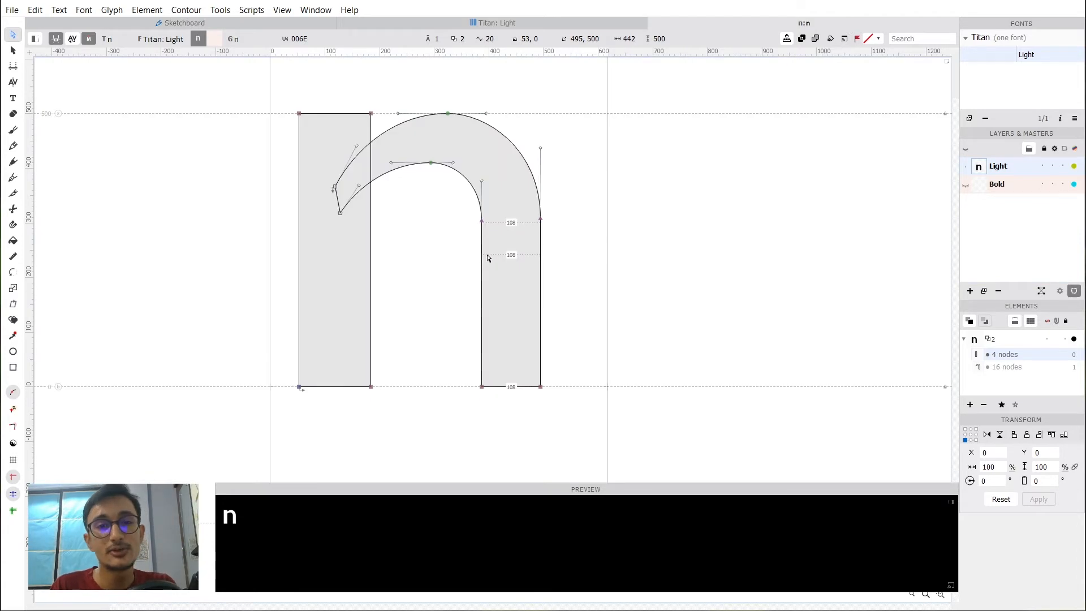
Cut the n's stem and arch contours from the Light master and paste them into the Bold master.
drag(566, 428, 223, 85)
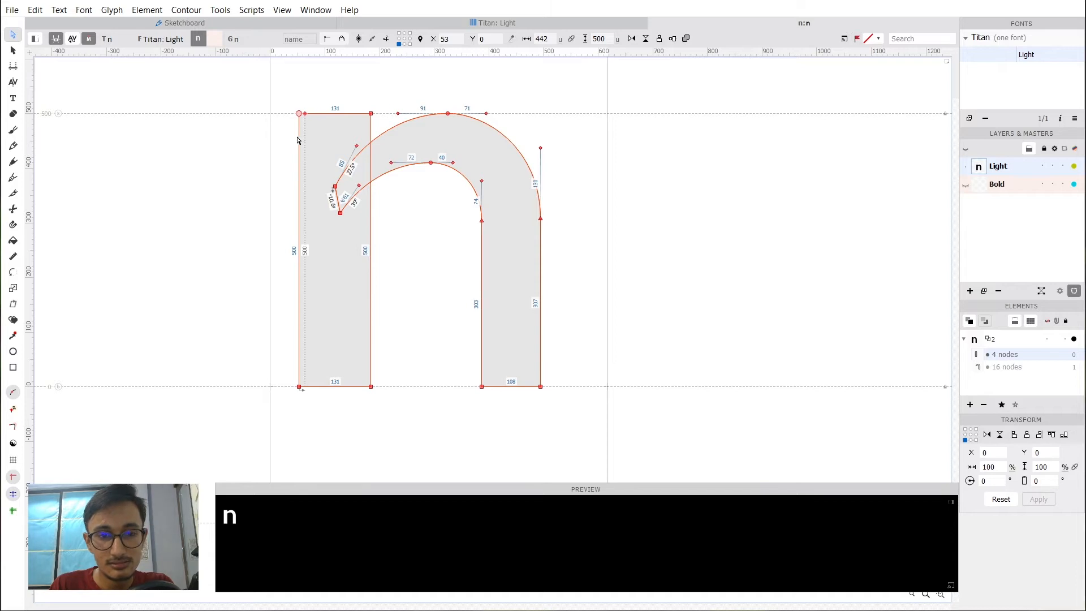
drag(287, 84, 601, 436)
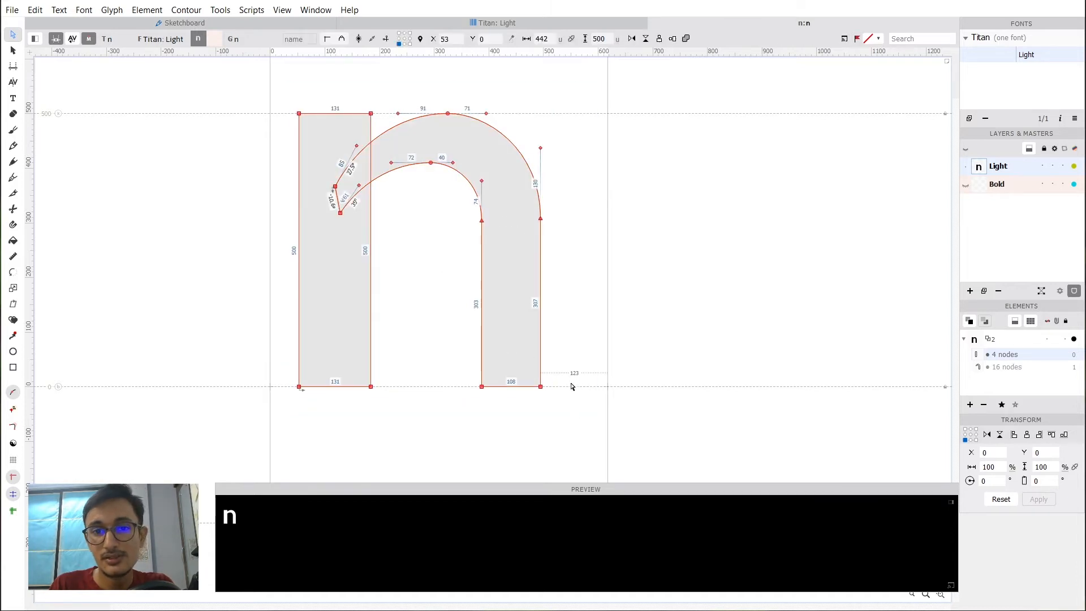
click(573, 422)
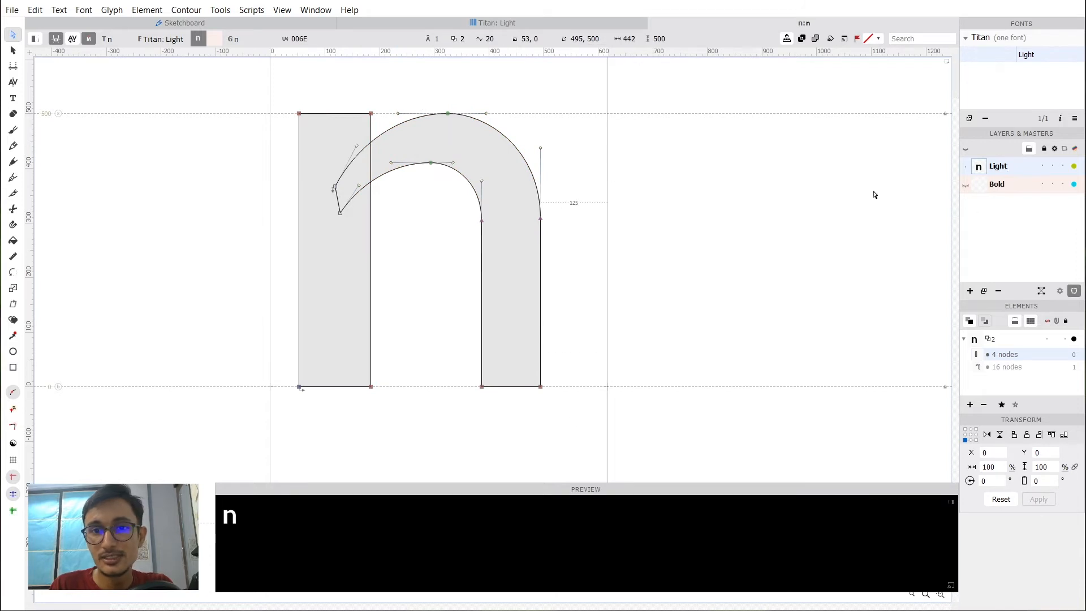
drag(570, 428, 284, 91)
key(Delete)
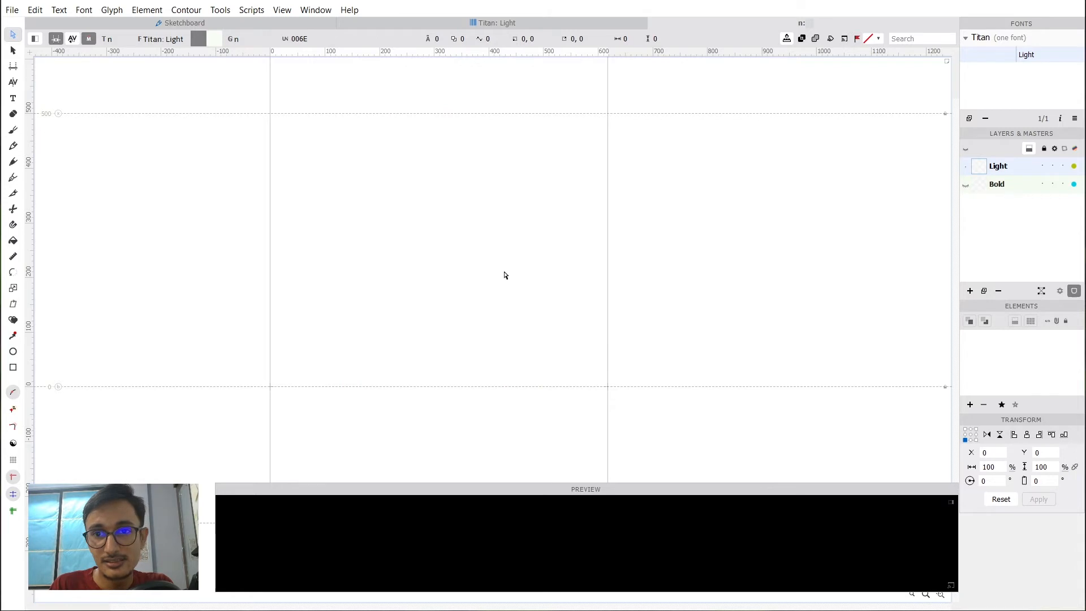
click(997, 184)
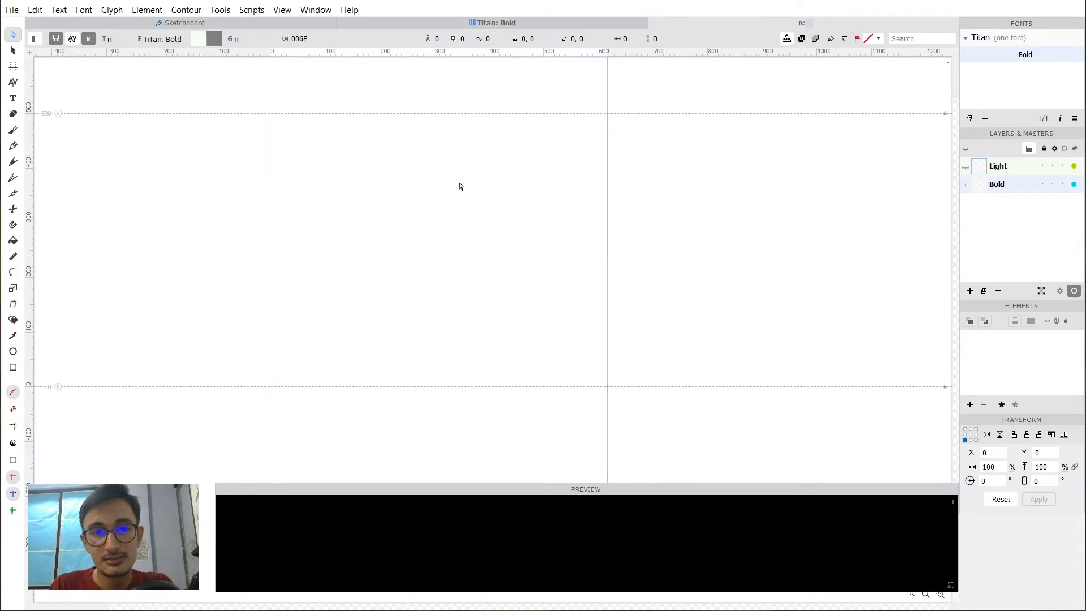
key(ctrl+v)
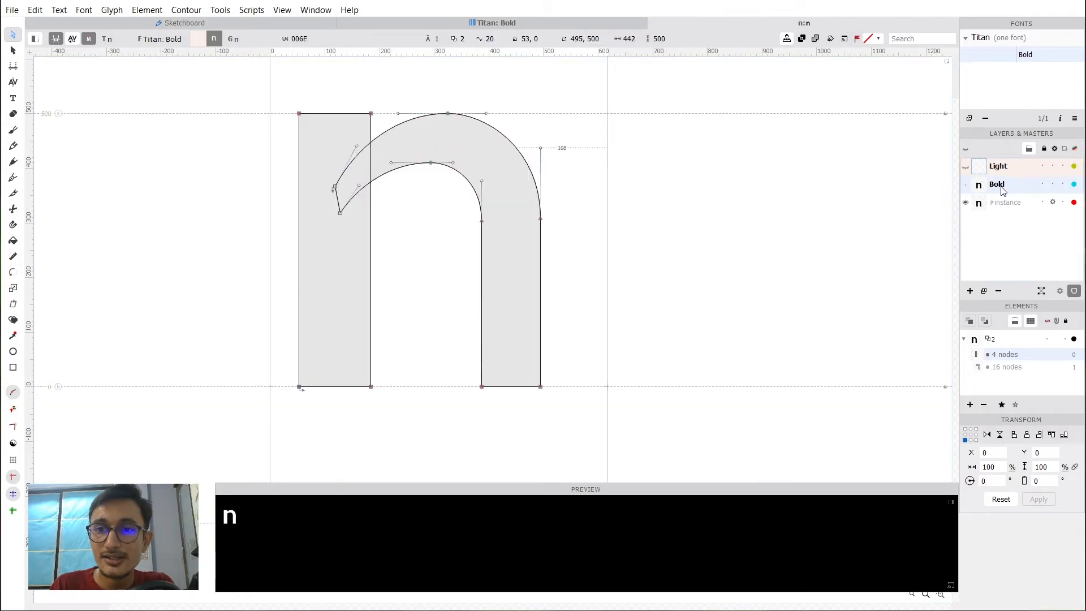
Switch back and forth between the Light and Bold masters to compare their contents, finishing on Bold.
key(grave)
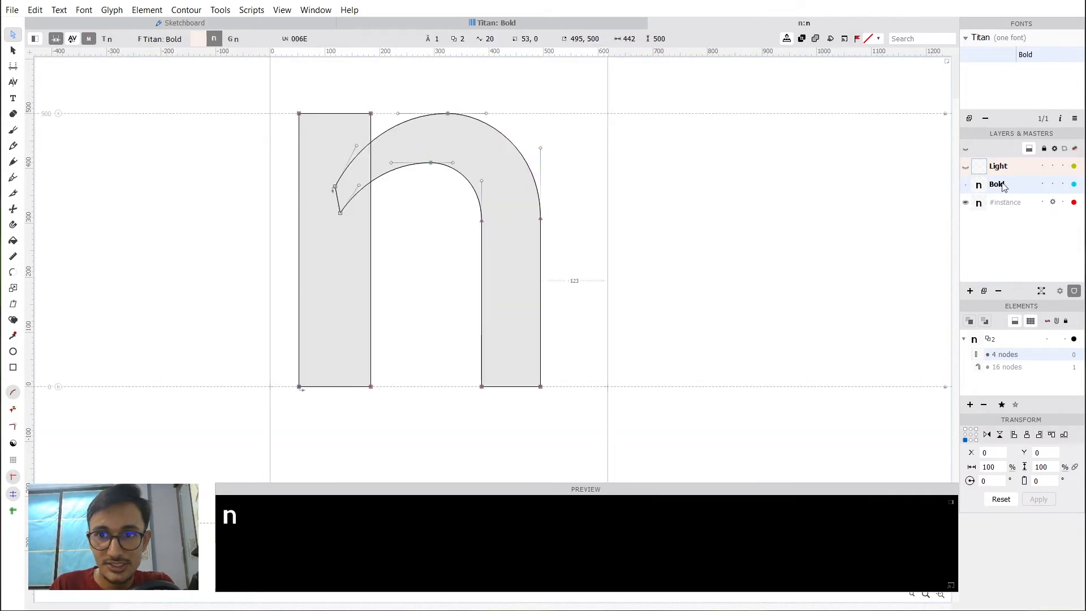
click(1021, 169)
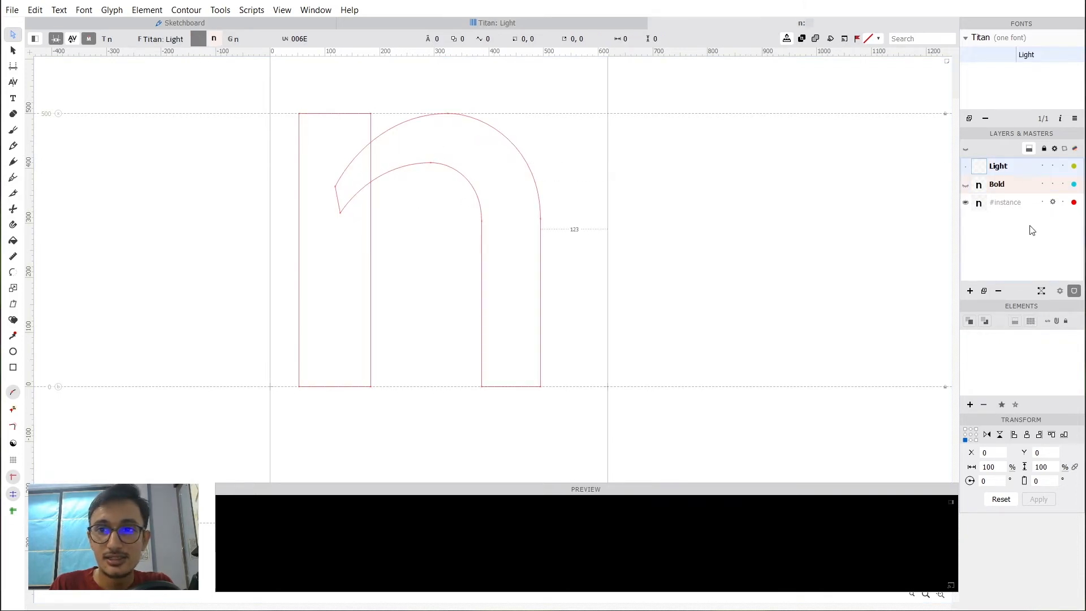
click(1025, 186)
click(1022, 168)
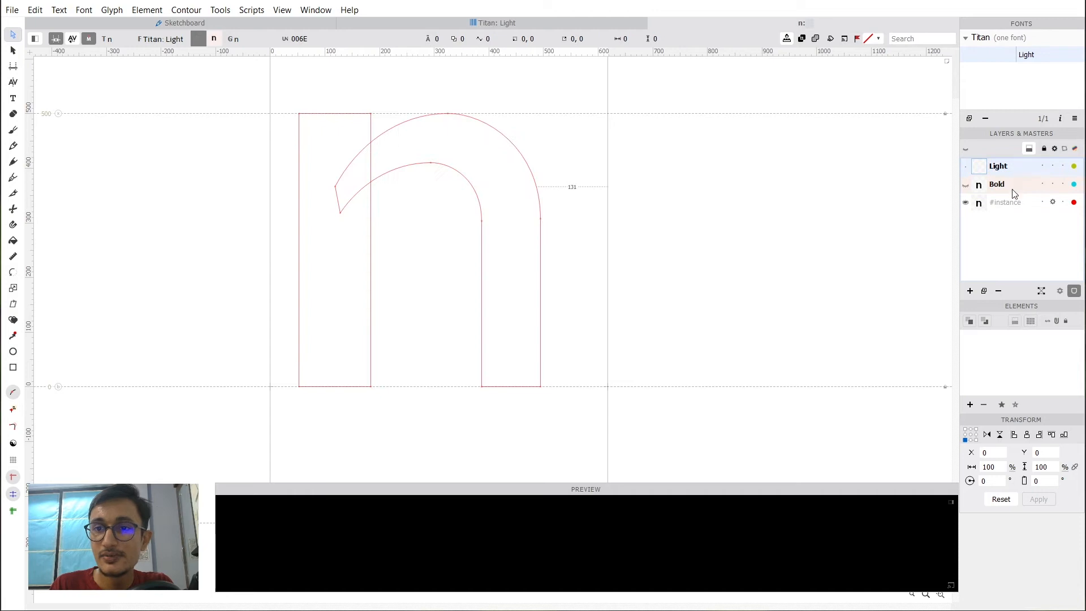
click(1014, 191)
click(1019, 168)
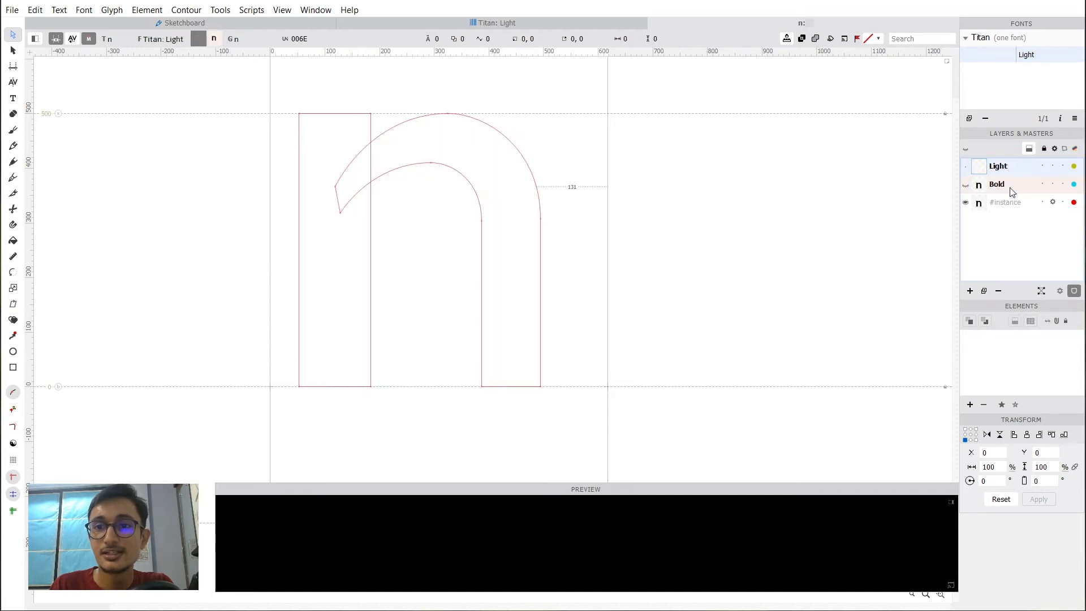
click(1013, 191)
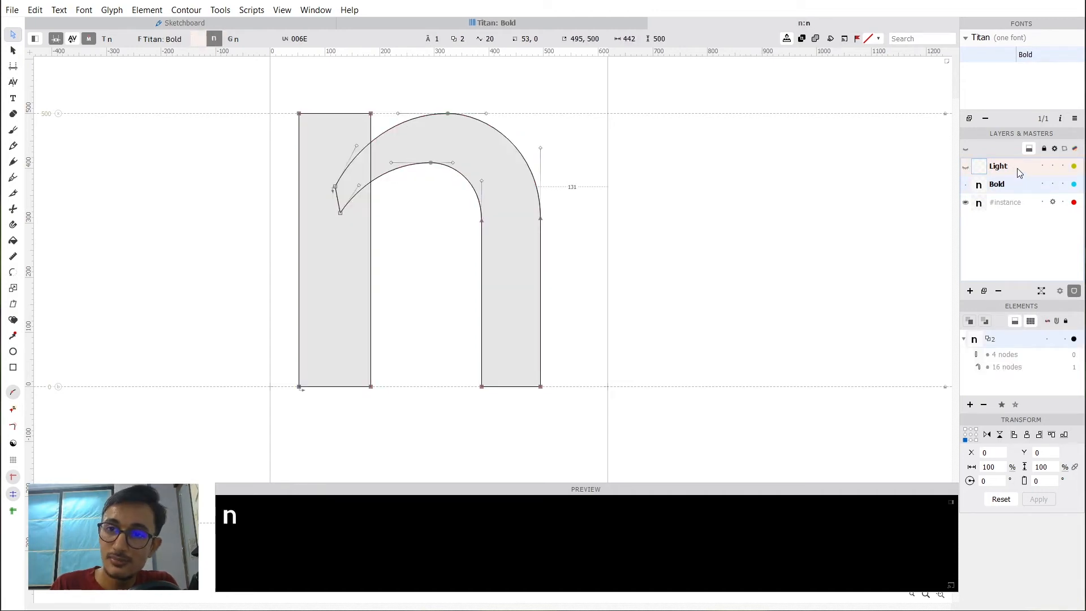
click(1013, 167)
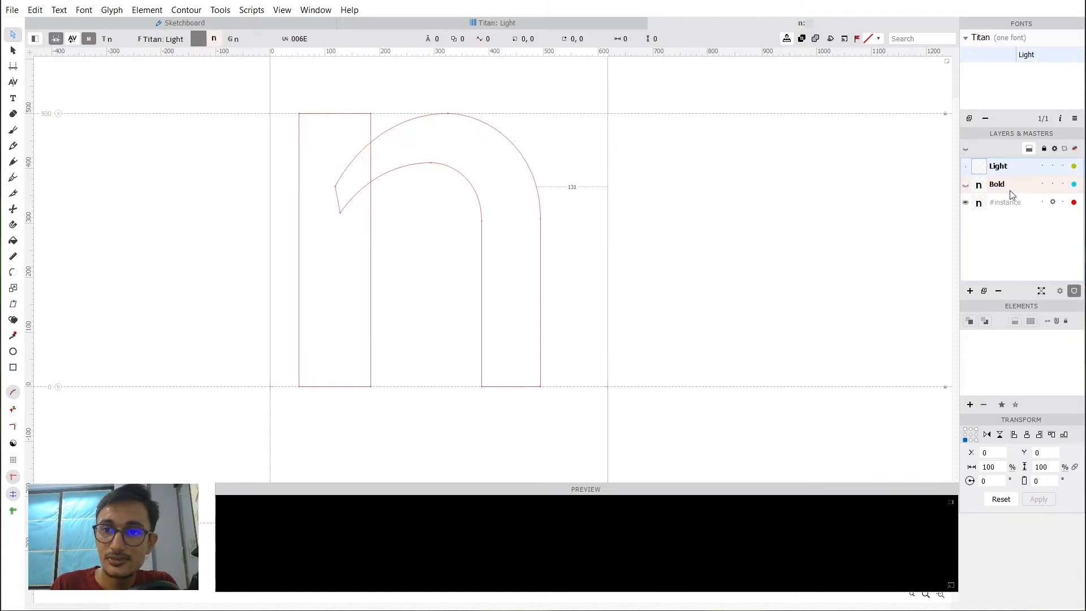
click(1012, 191)
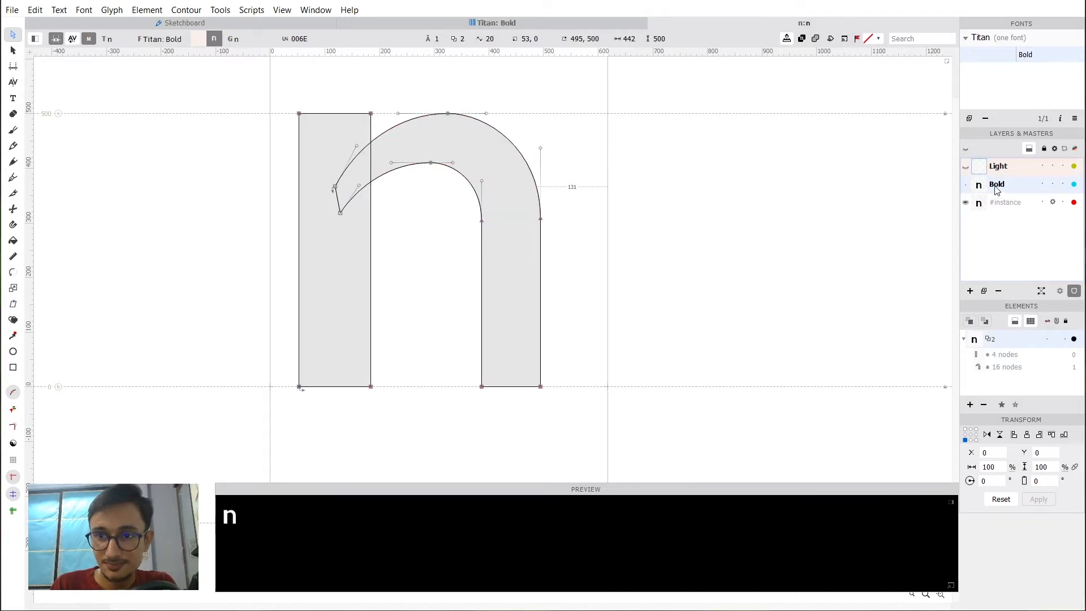
click(1013, 170)
click(1015, 193)
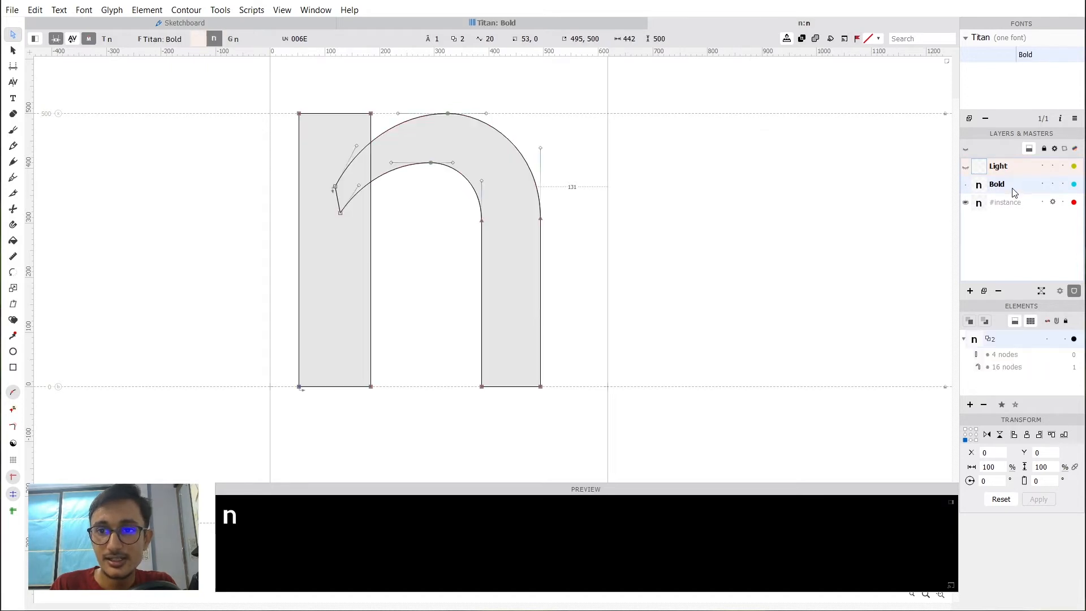
Add a new layer named test to the current glyph only.
click(970, 292)
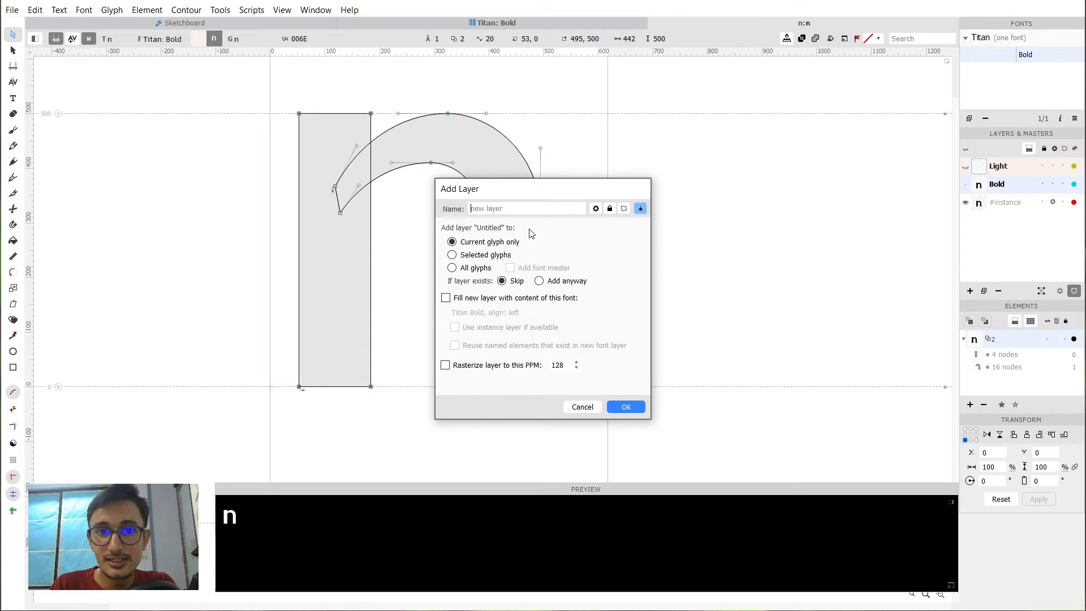
text(test)
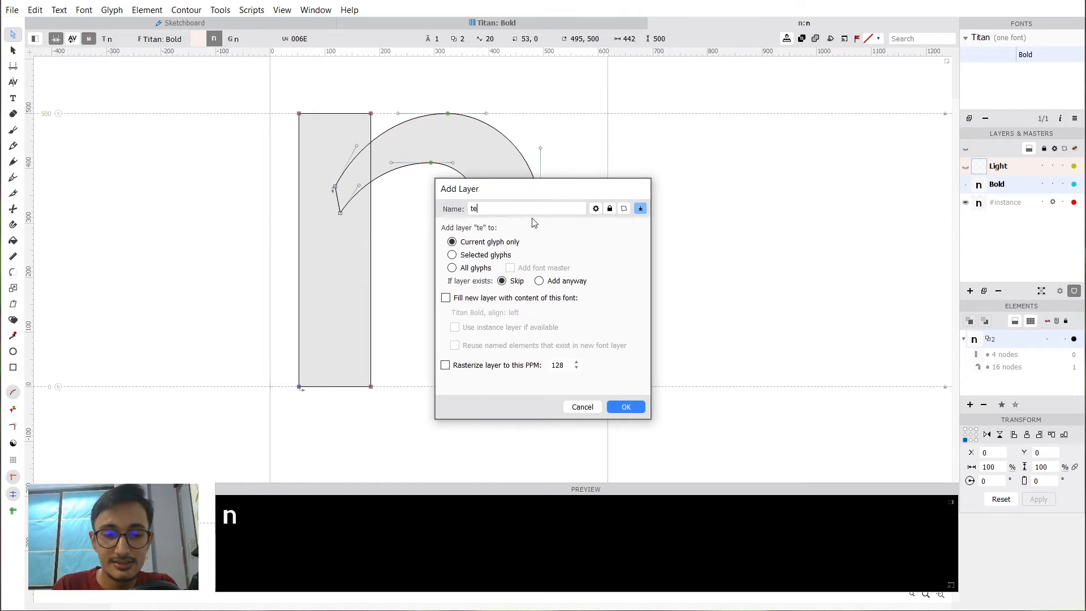
click(617, 406)
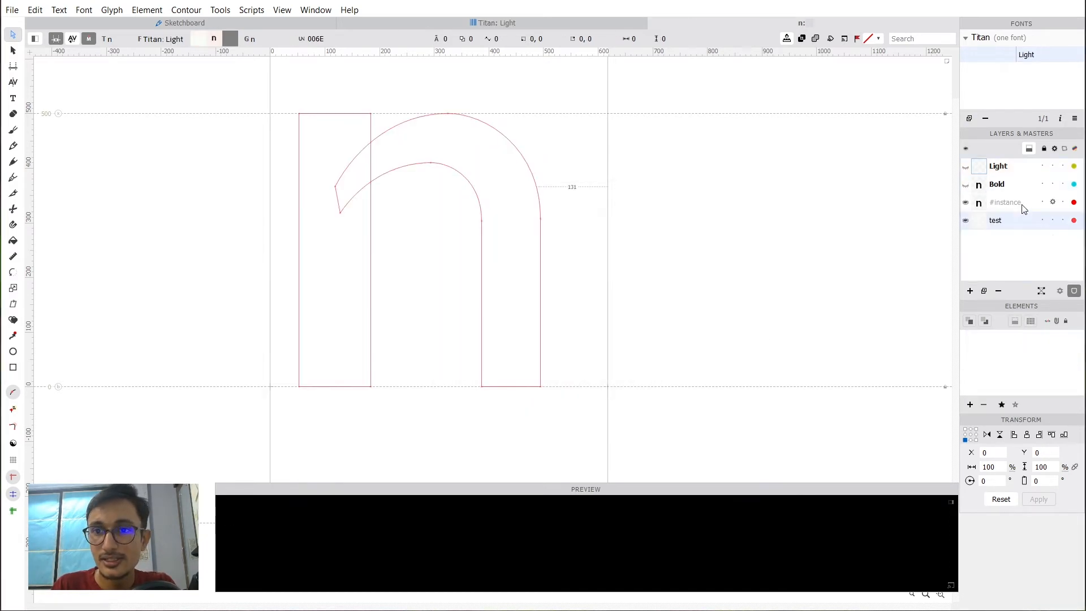
Move the test layer above the #instance layer and make the Bold master active again.
mouse_move(1007, 221)
mouse_down()
mouse_move(1013, 196)
mouse_move(1007, 205)
mouse_up()
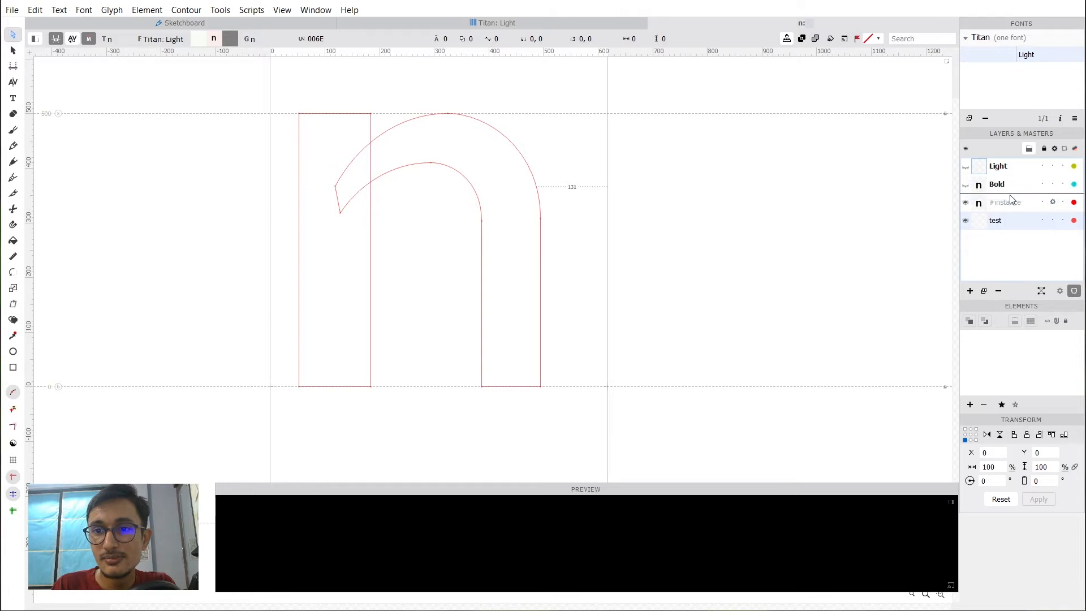
click(1005, 205)
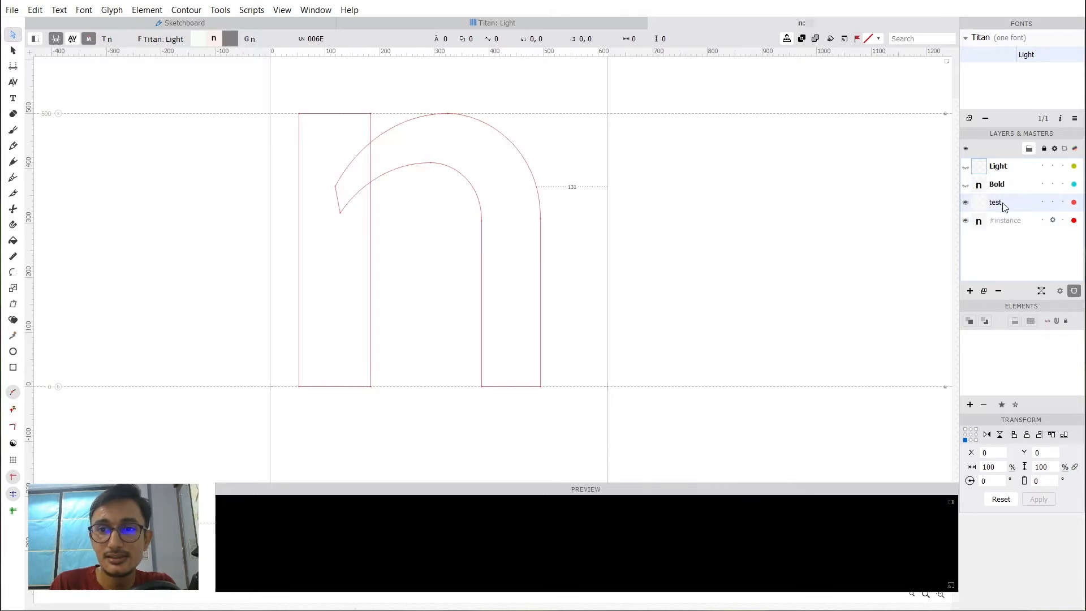
click(1013, 187)
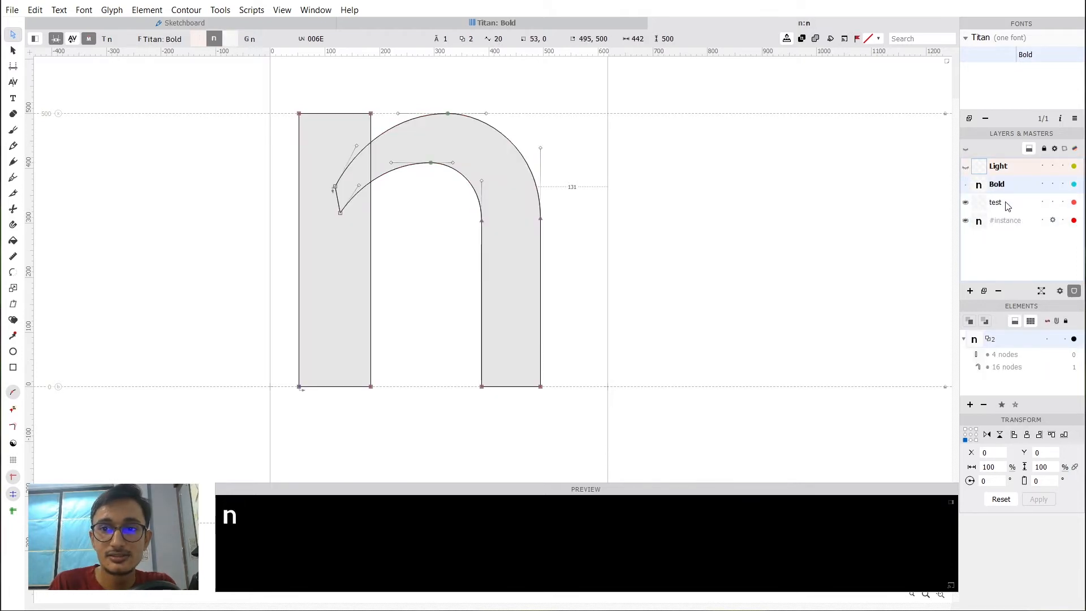
Remove the test layer from the n glyph.
click(1013, 204)
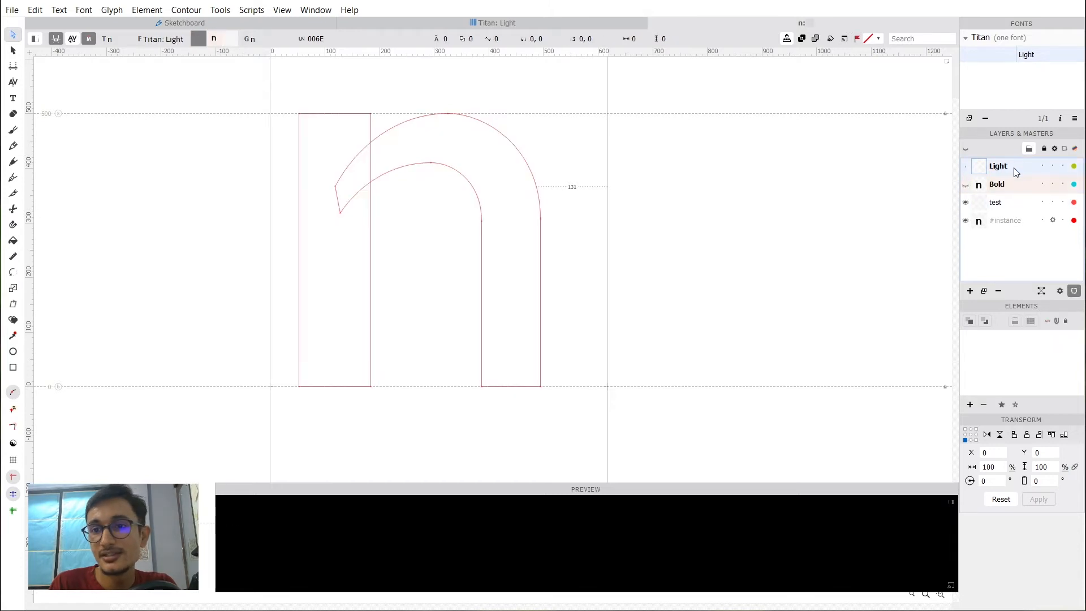
click(1012, 203)
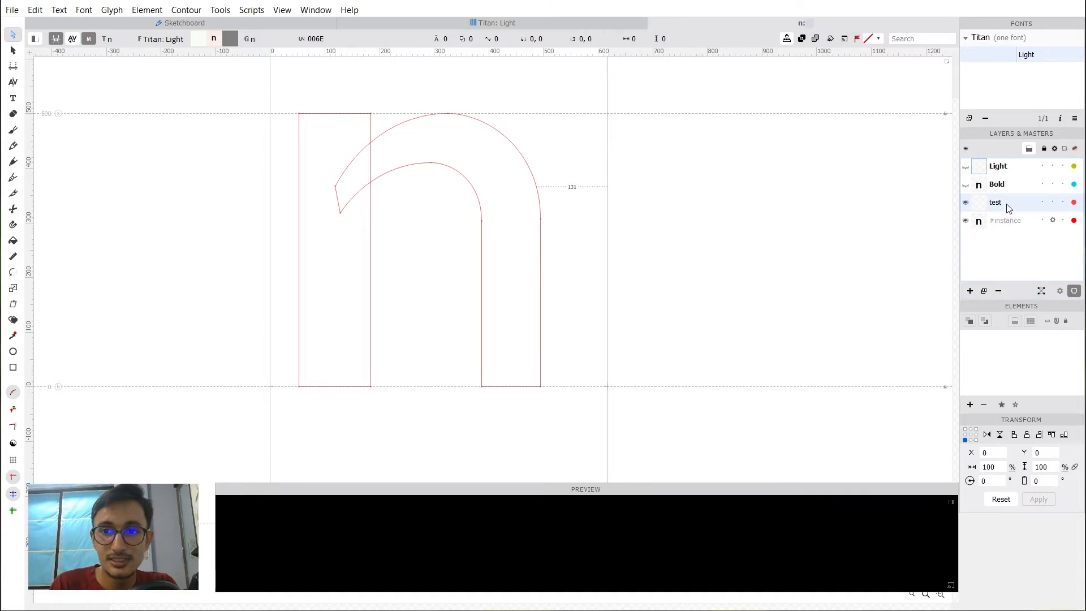
click(1000, 291)
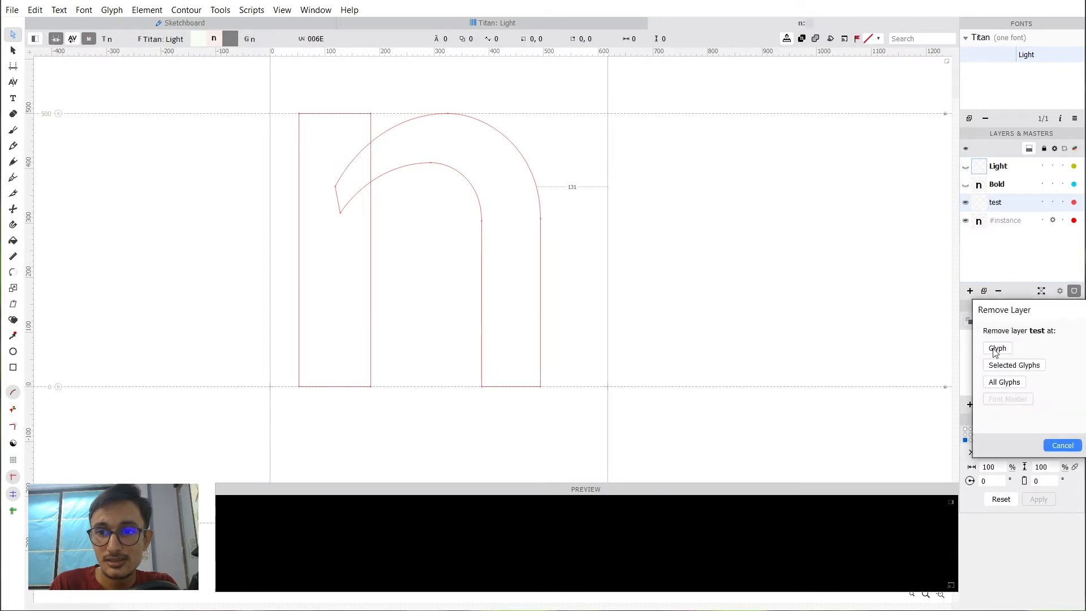
click(1011, 365)
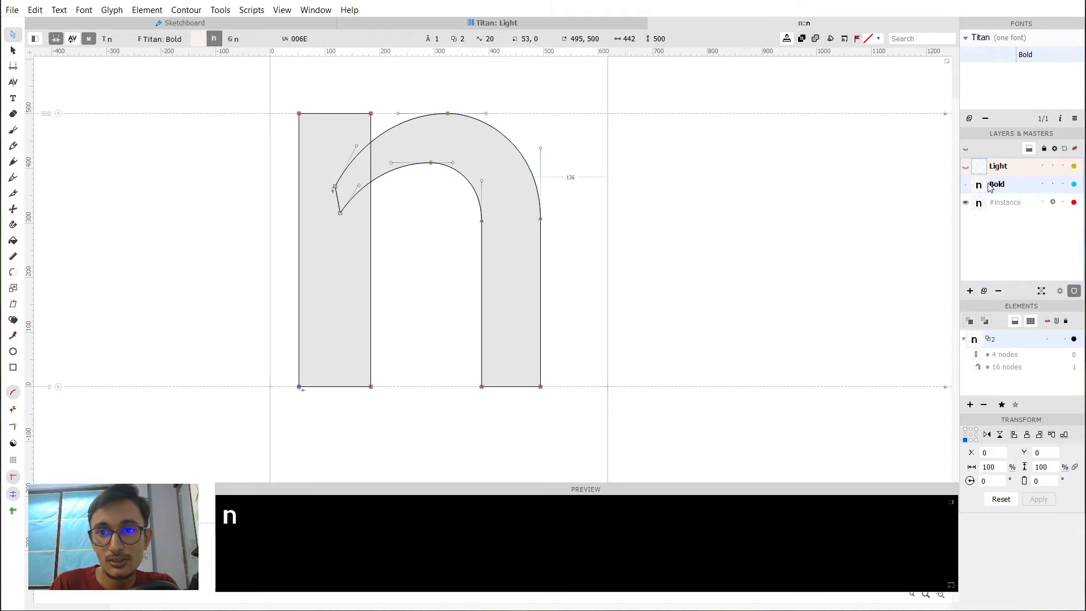
Compare the Light and Bold masters in the font's glyph overview, finishing on Bold.
click(480, 26)
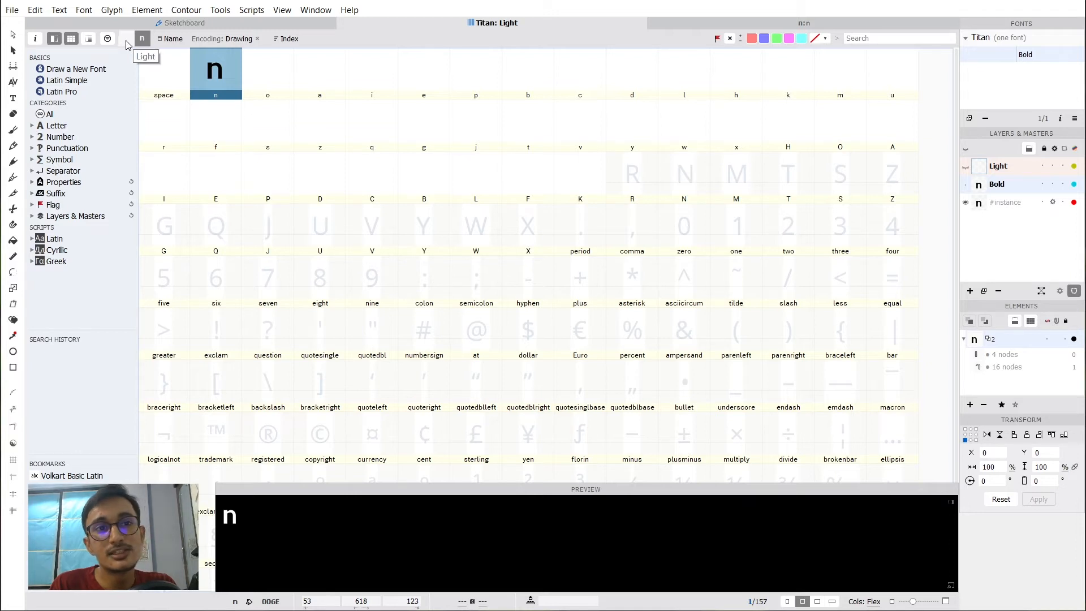
key(Delete)
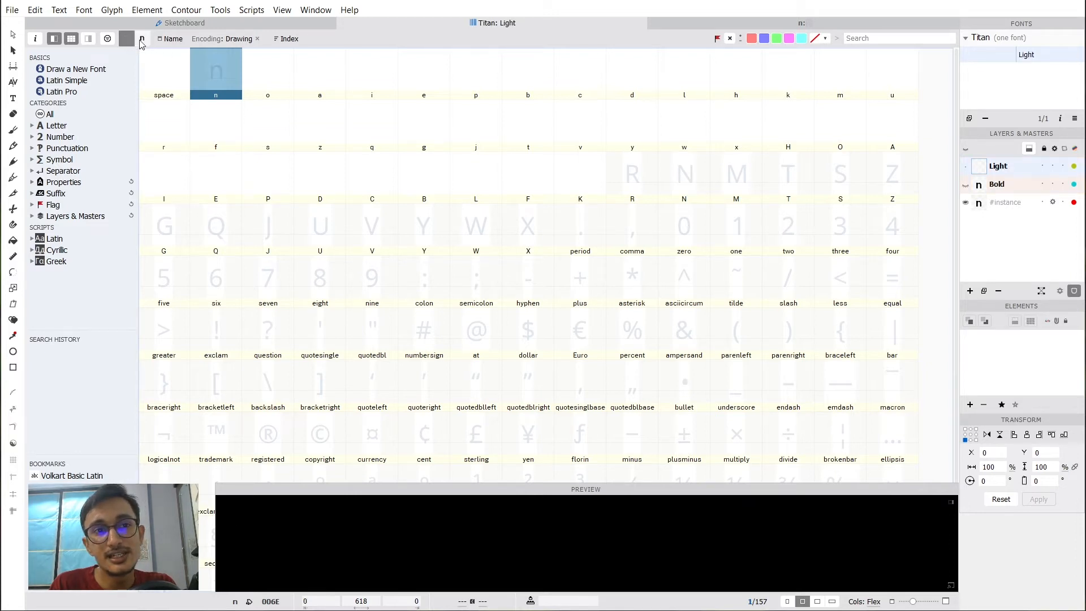
click(141, 41)
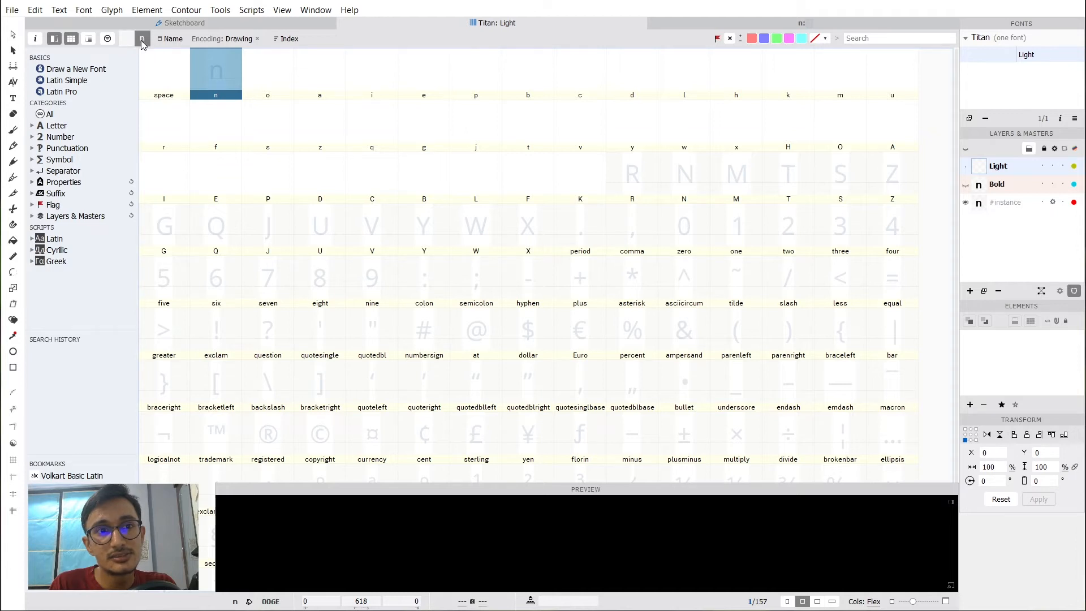
click(131, 41)
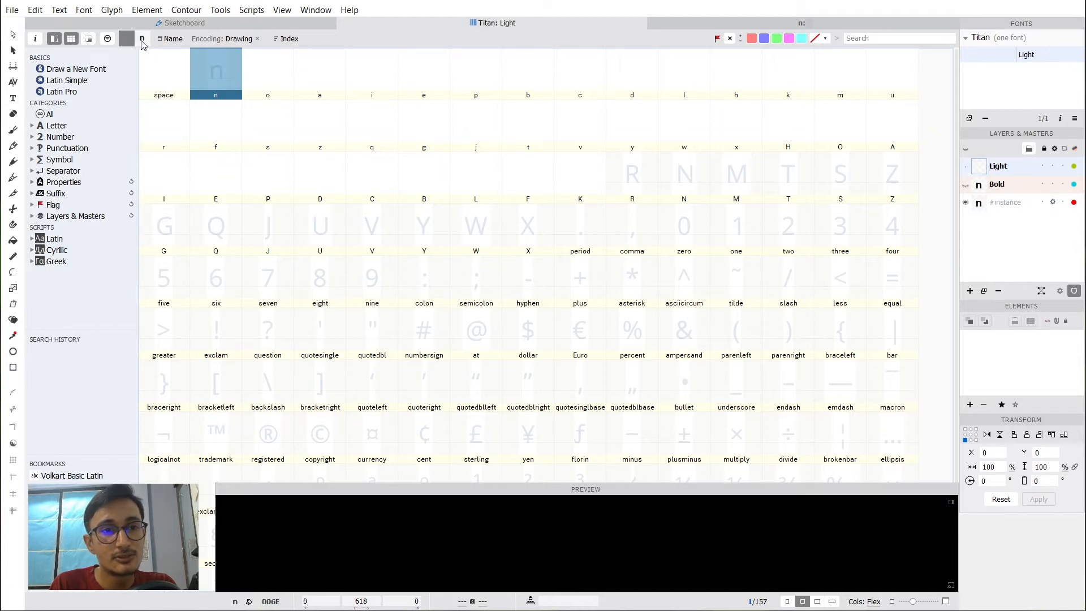
click(143, 40)
click(130, 41)
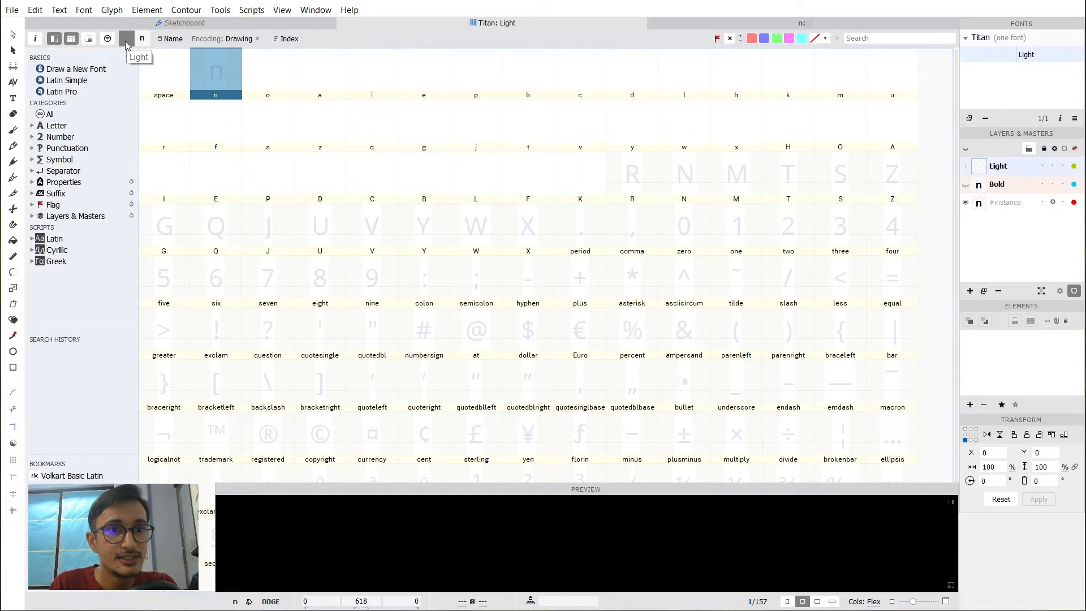
click(143, 41)
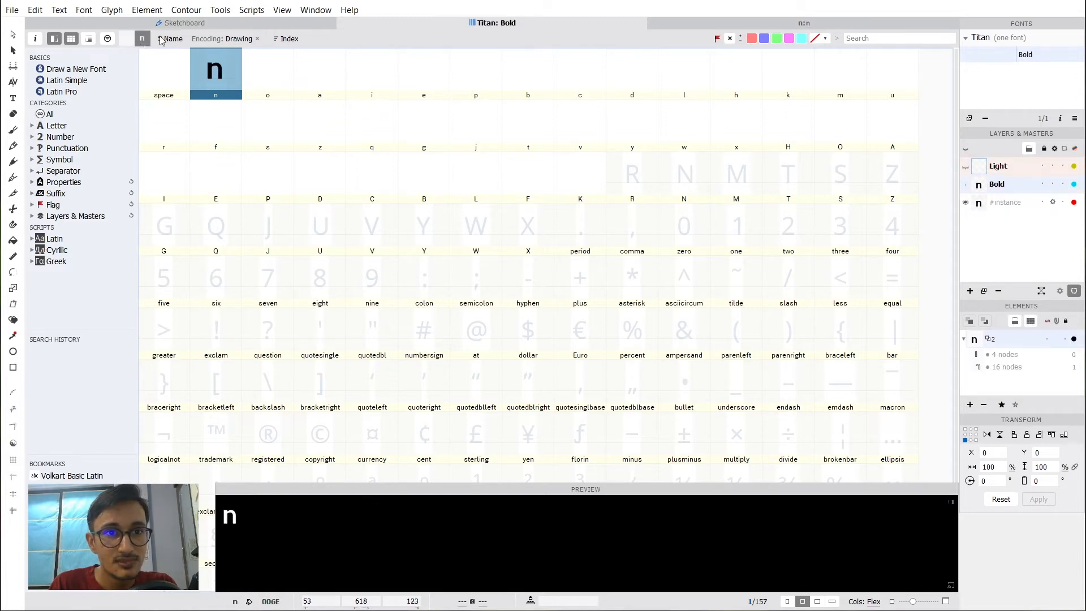
Reopen the Bold n and widen its straight stem to about 140 units by shifting the stem's inner edge outward.
double_click(232, 81)
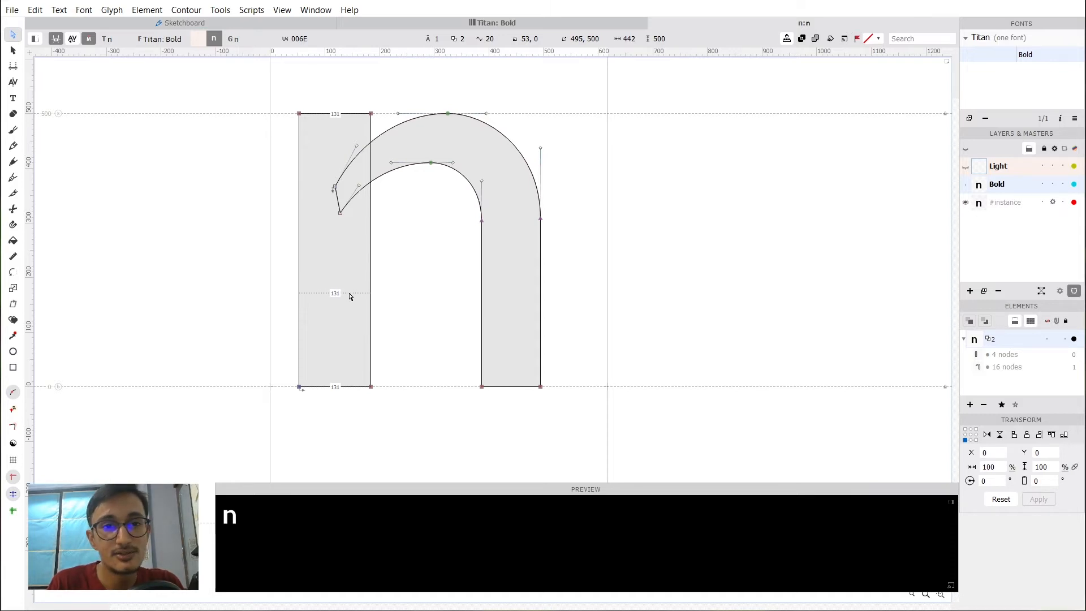
key(space)
drag(400, 287, 425, 291)
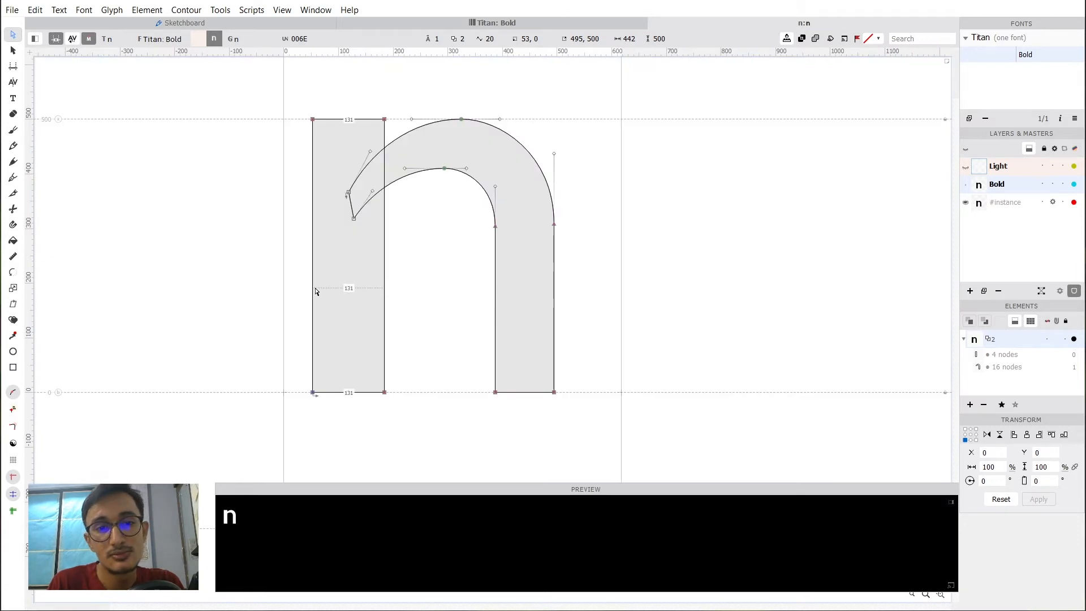
click(313, 291)
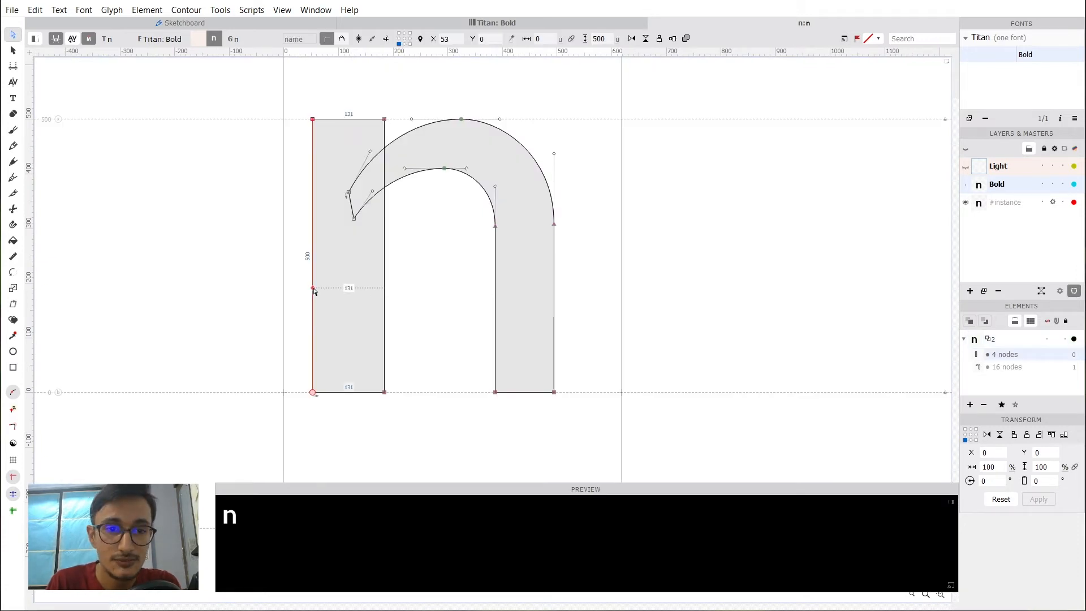
click(386, 293)
key(shift+Right)
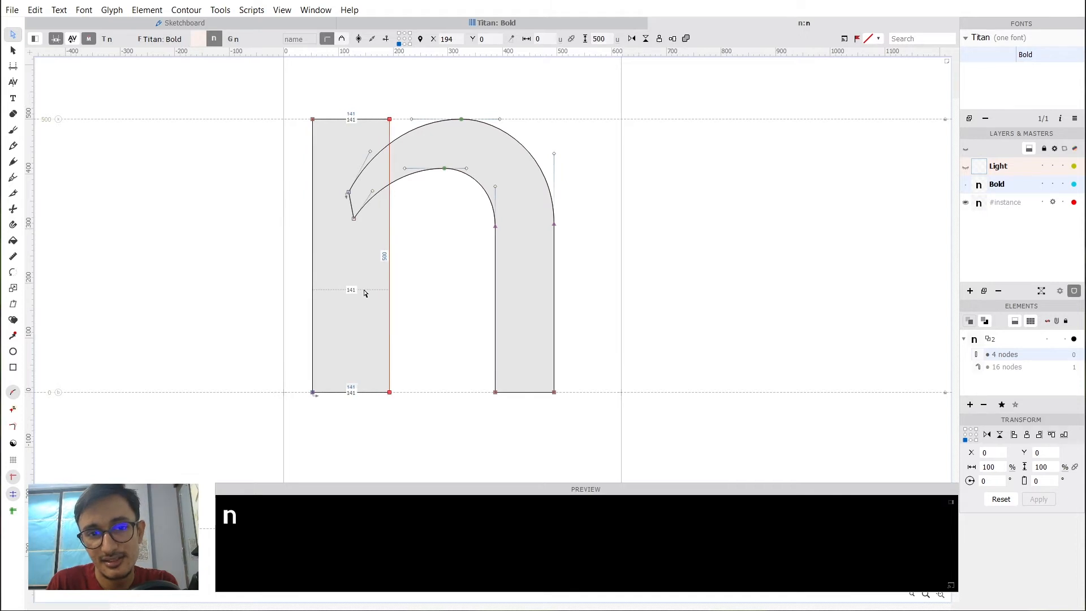
click(439, 297)
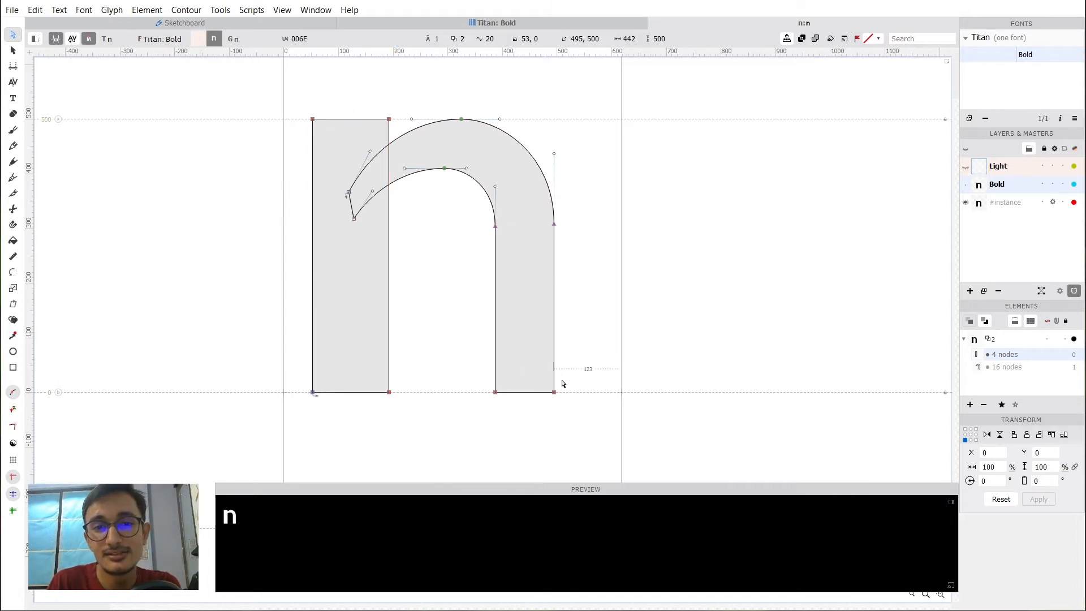
Thicken the arch's vertical leg to 140 units by moving its outer edge outward to X 527.
click(554, 308)
key(shift+Right)
key(shift+Right)
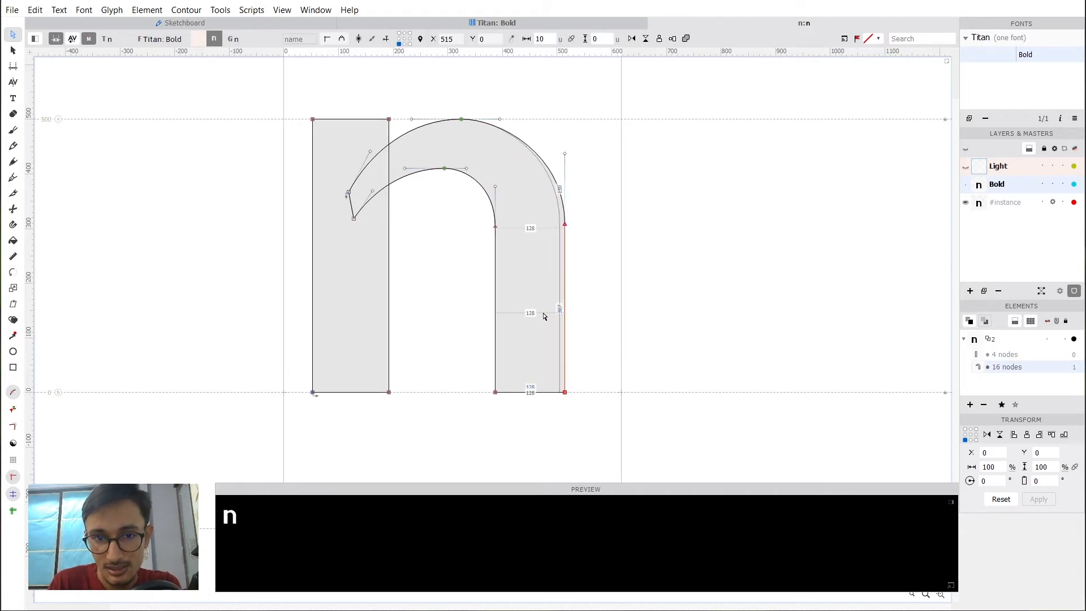
key(shift+Right)
key(Escape)
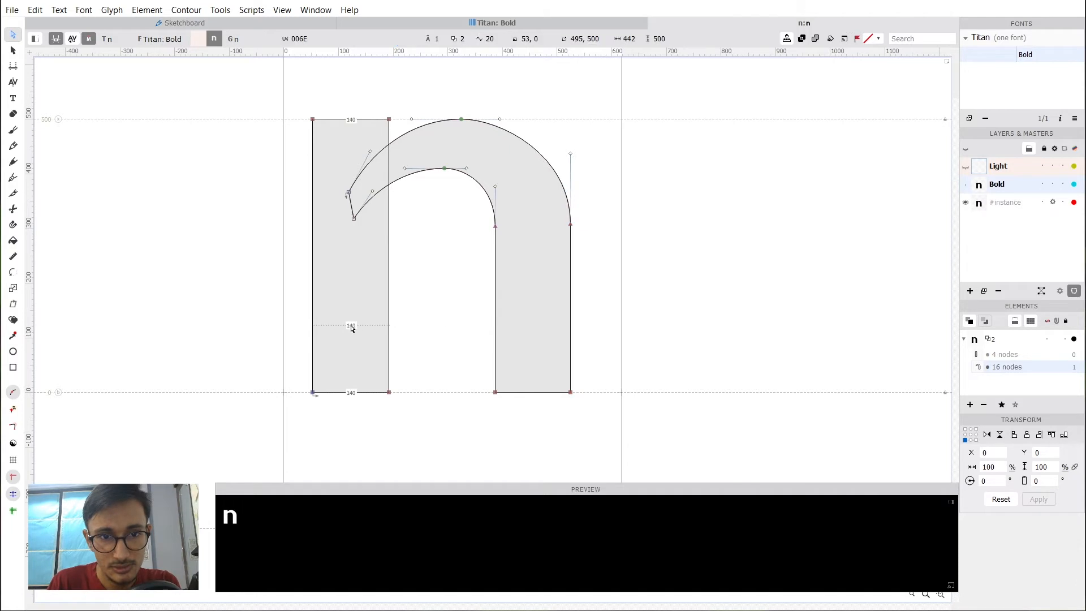
click(571, 337)
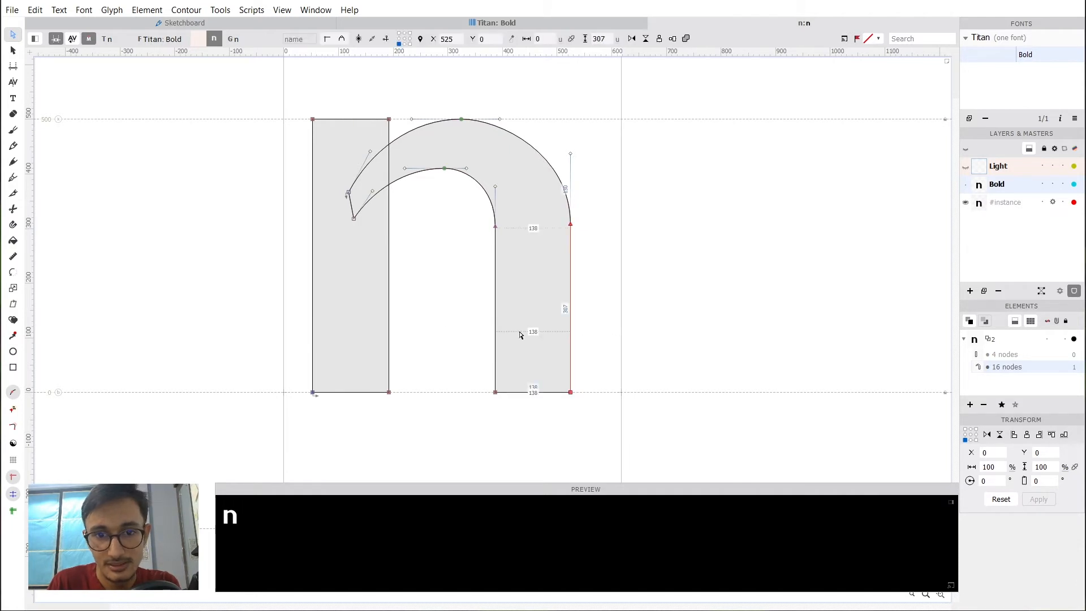
key(Right)
key(Right)
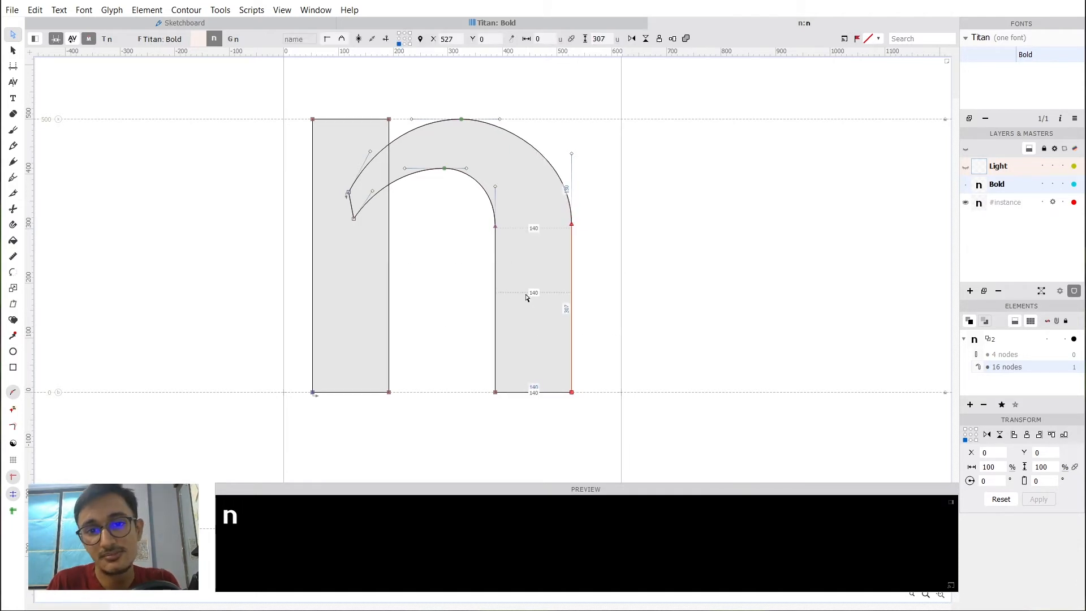
key(Escape)
Lower the arch's entire inner curve by about 42 units, bringing its apex node to Y 368.
key(space)
drag(490, 297, 478, 274)
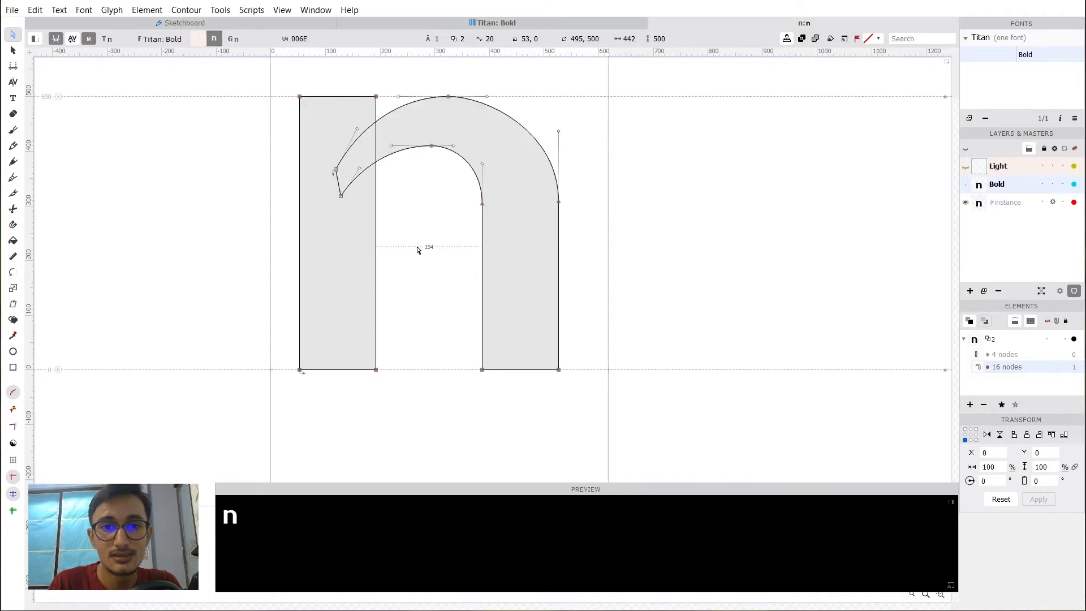
key(space)
drag(422, 247, 343, 175)
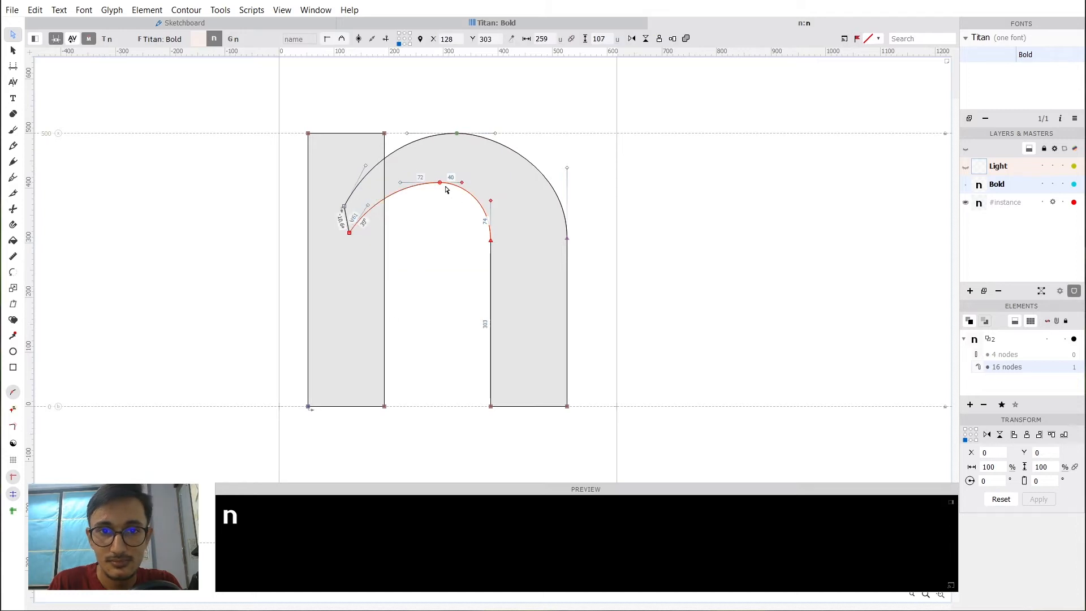
drag(442, 183, 443, 205)
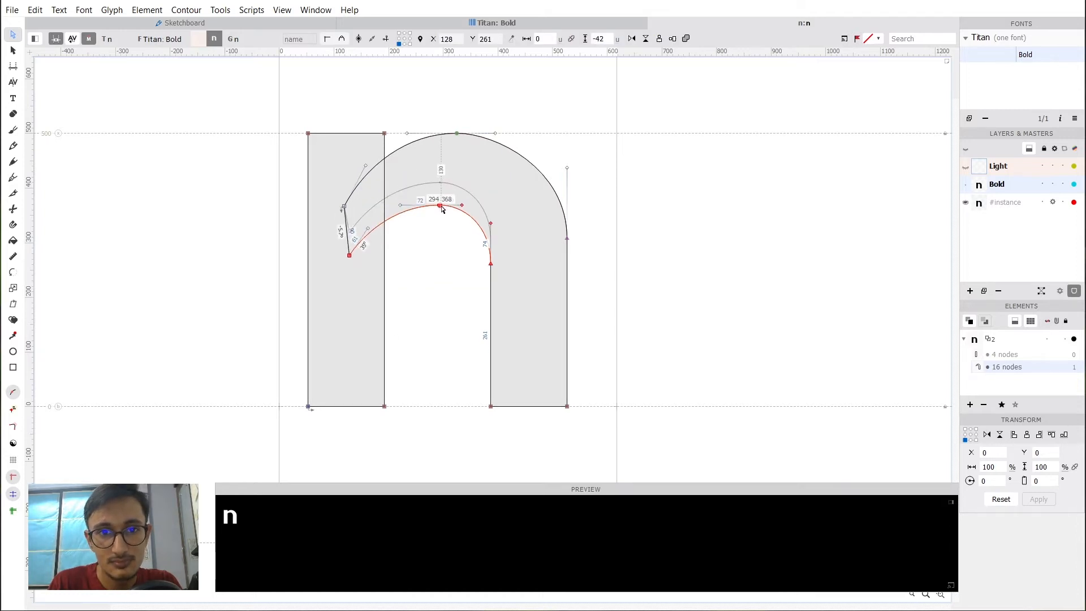
click(479, 252)
key(space)
drag(456, 266, 447, 227)
key(space)
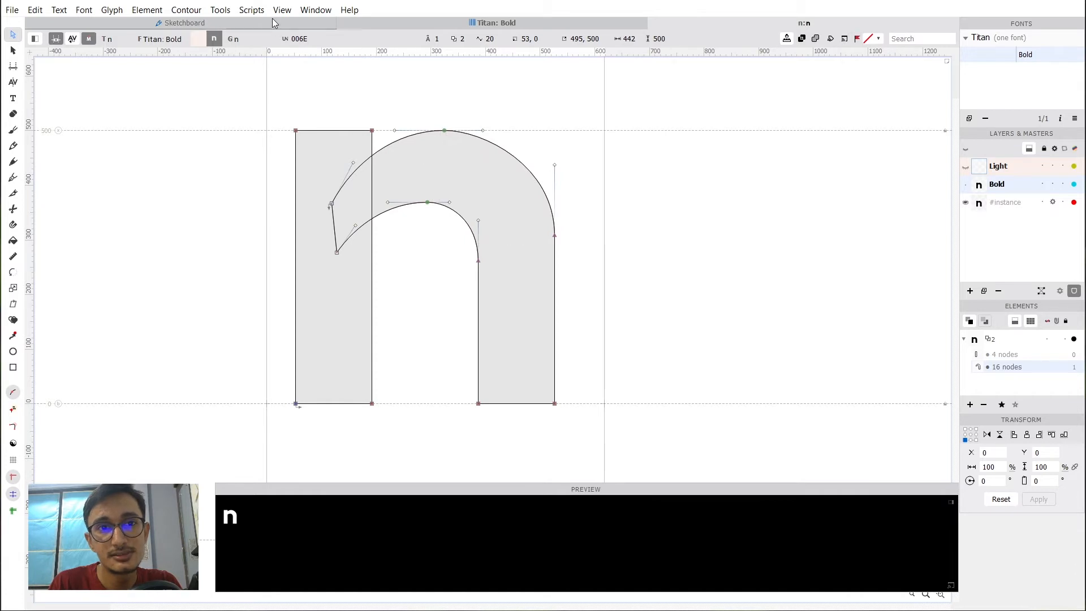
Turn on Tunni Lines for the glyph's curves.
click(252, 10)
mouse_move(216, 6)
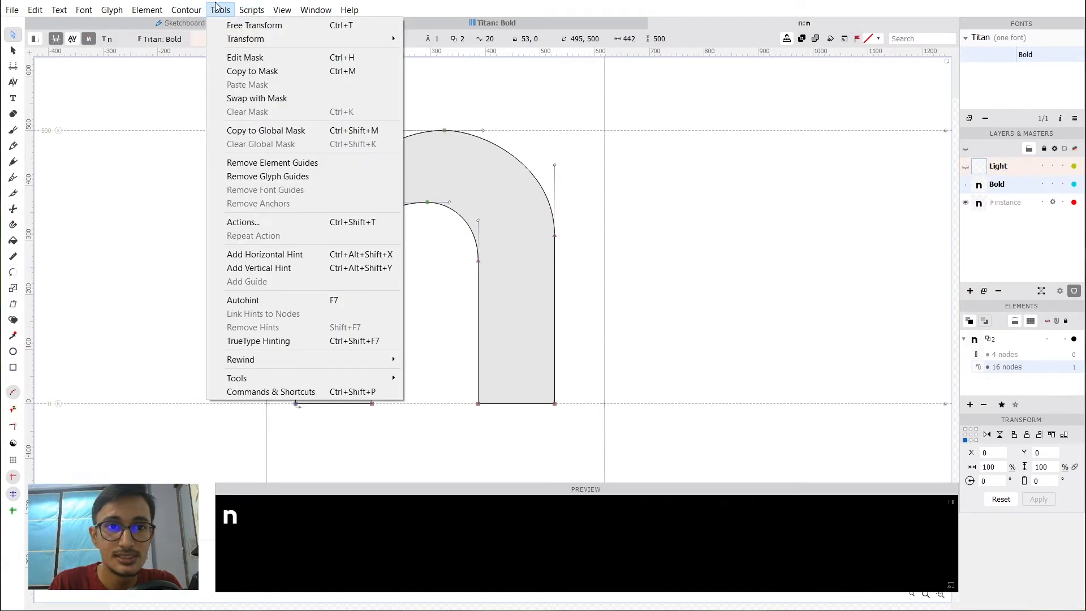
mouse_move(277, 13)
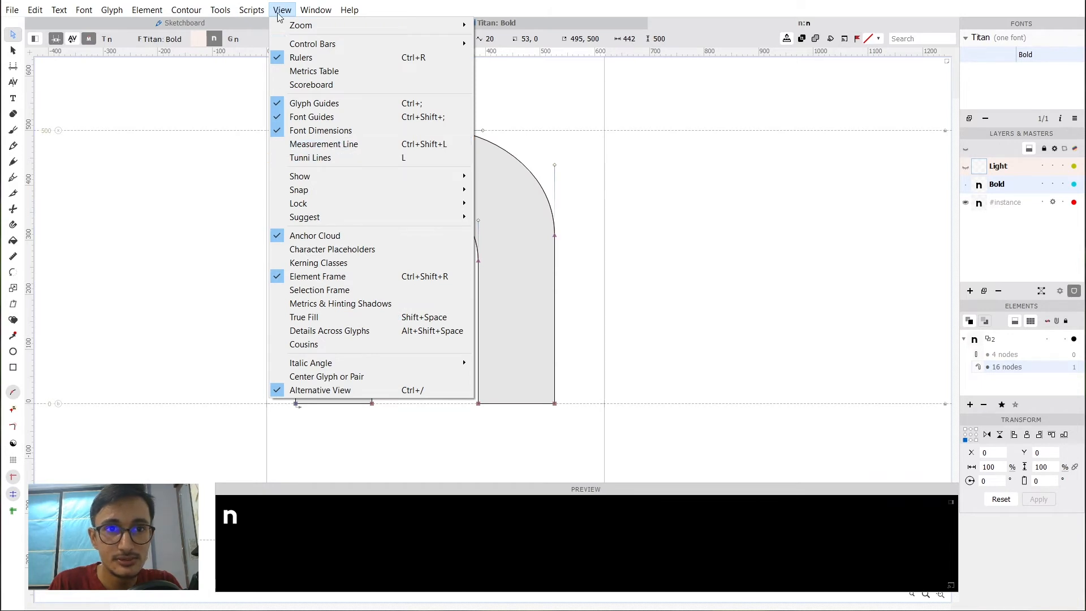
click(342, 159)
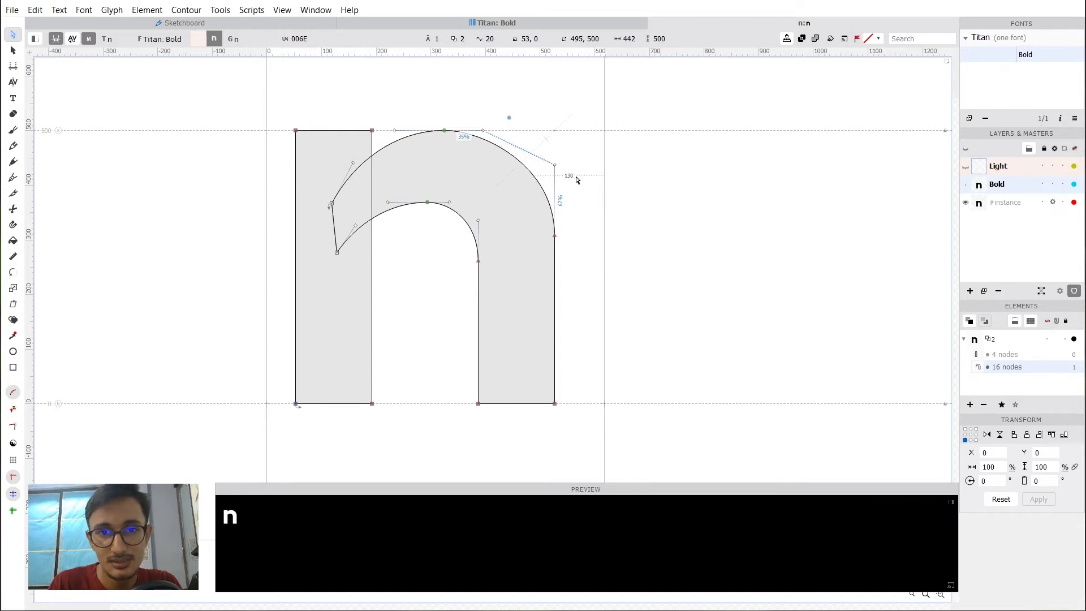
Move the Tunni point of the arch's outer shoulder curve outward to give the curve a fuller shape.
drag(582, 194, 552, 168)
scroll(531, 164, up, 2)
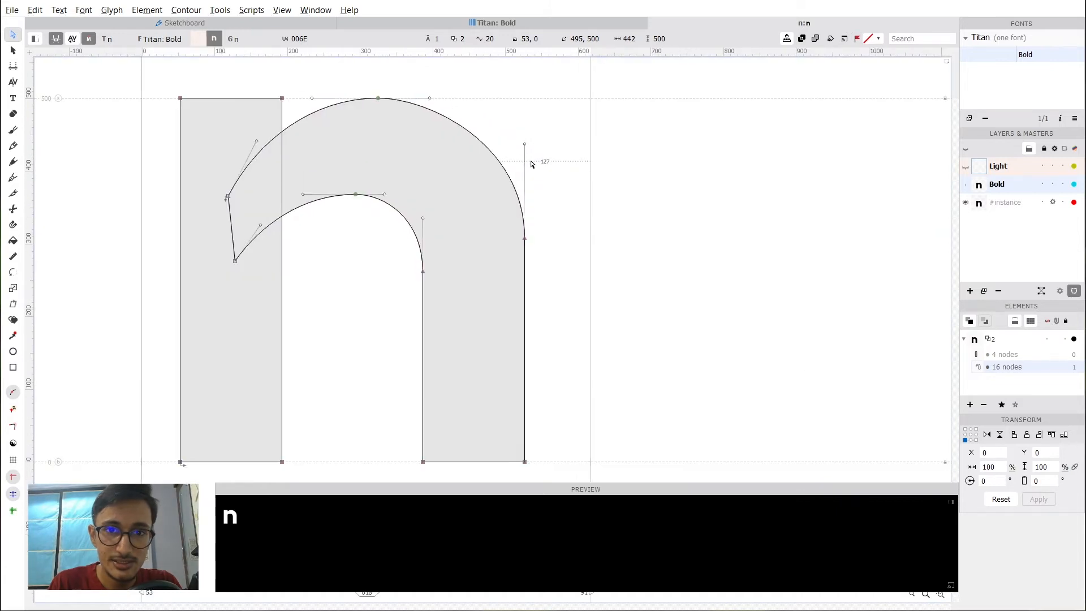
scroll(485, 130, up, 2)
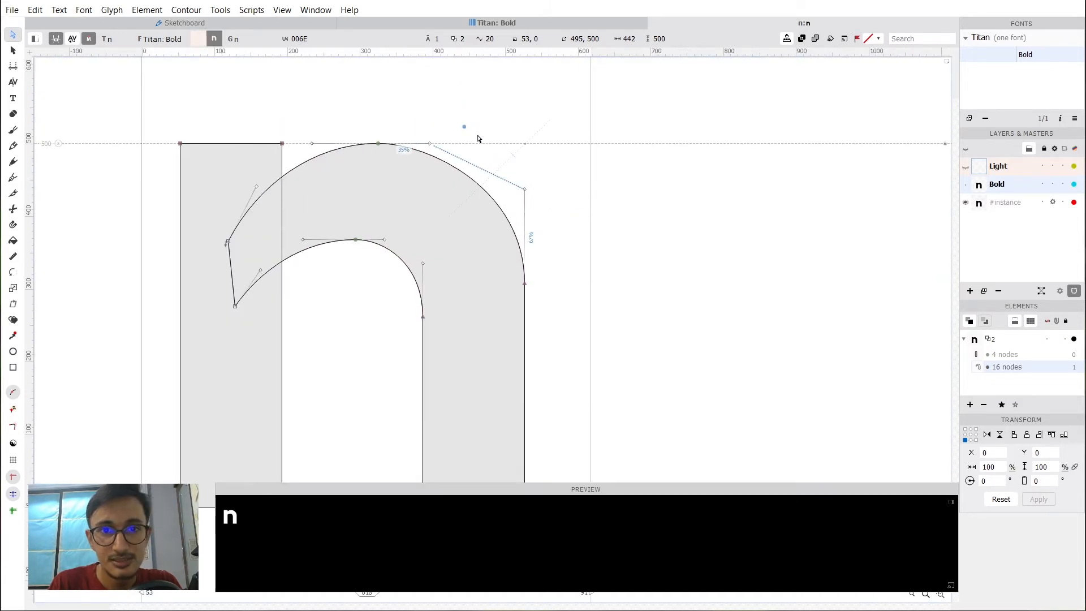
drag(466, 125, 563, 156)
Preview the Bold n as a solid black shape and examine the arch's shoulder and its join with the stem.
key(space)
key(space)
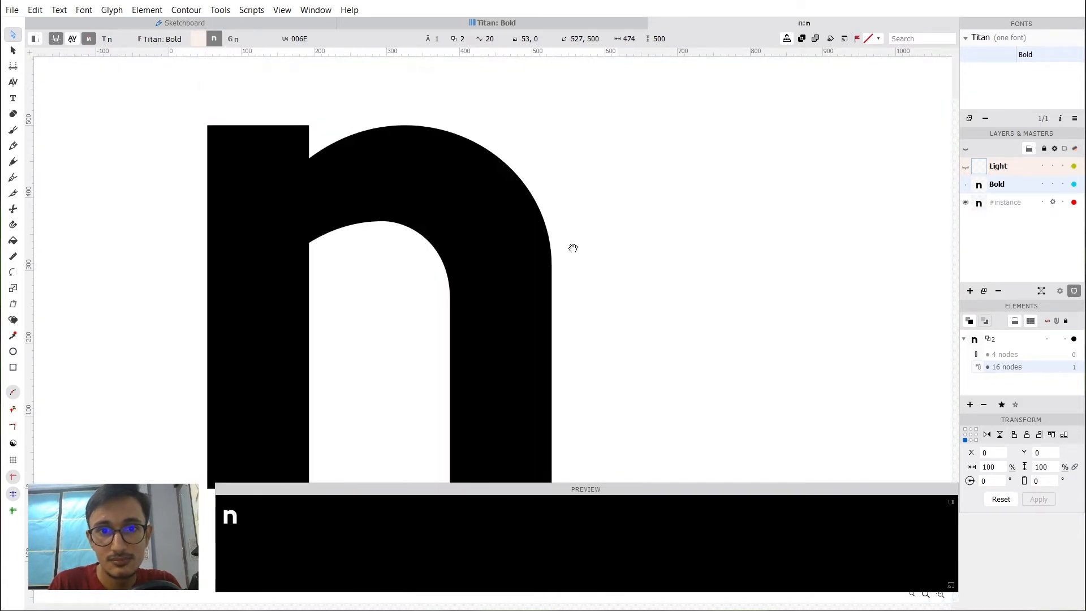
drag(573, 245, 497, 190)
scroll(582, 181, down, 2)
click(550, 200)
key(space)
drag(563, 179, 560, 215)
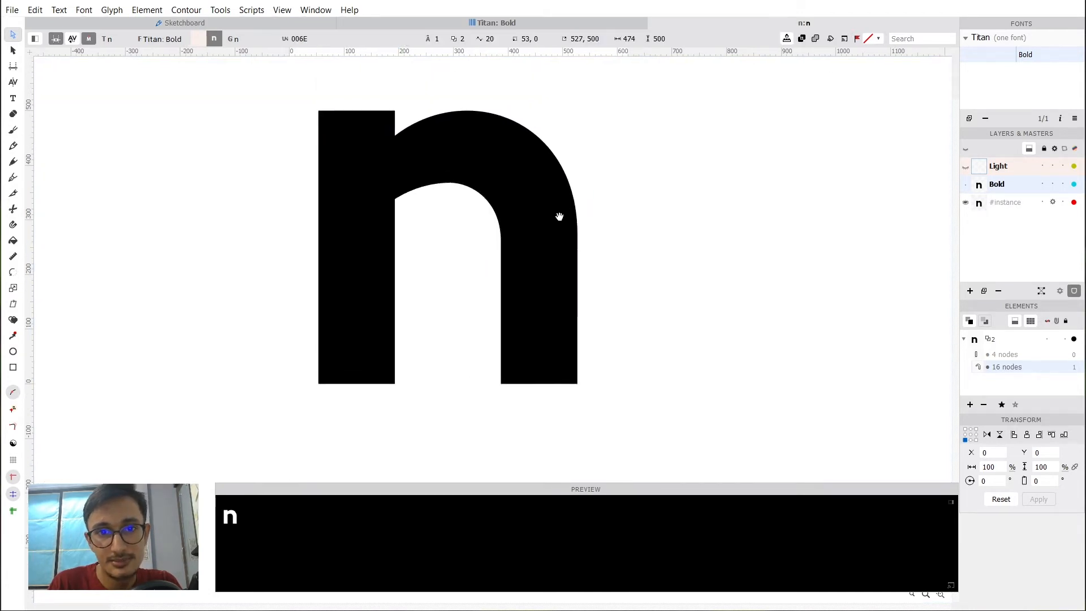
scroll(373, 236, up, 2)
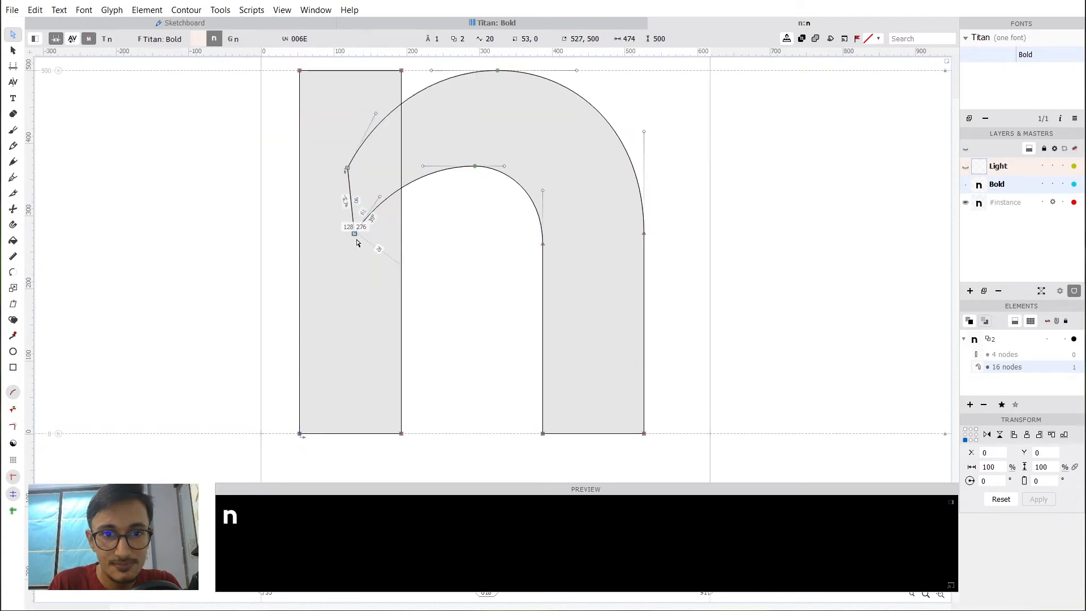
Lower the inner arch's end node inside the stem and move its curve handle to about X 175, Y 308.
mouse_move(355, 232)
mouse_down()
mouse_move(363, 270)
mouse_move(359, 244)
mouse_up()
click(469, 234)
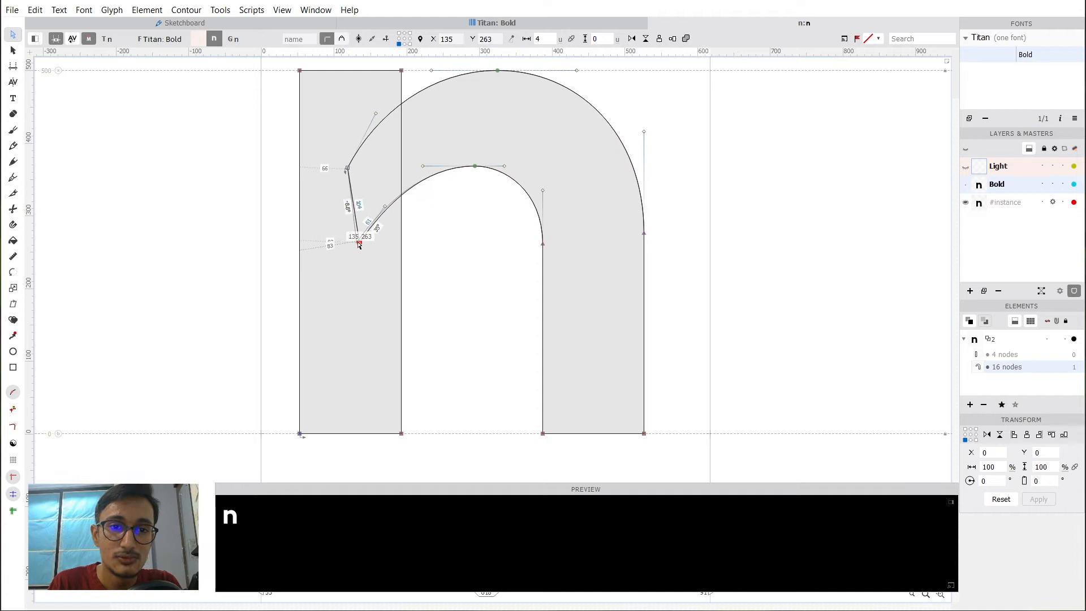
click(435, 248)
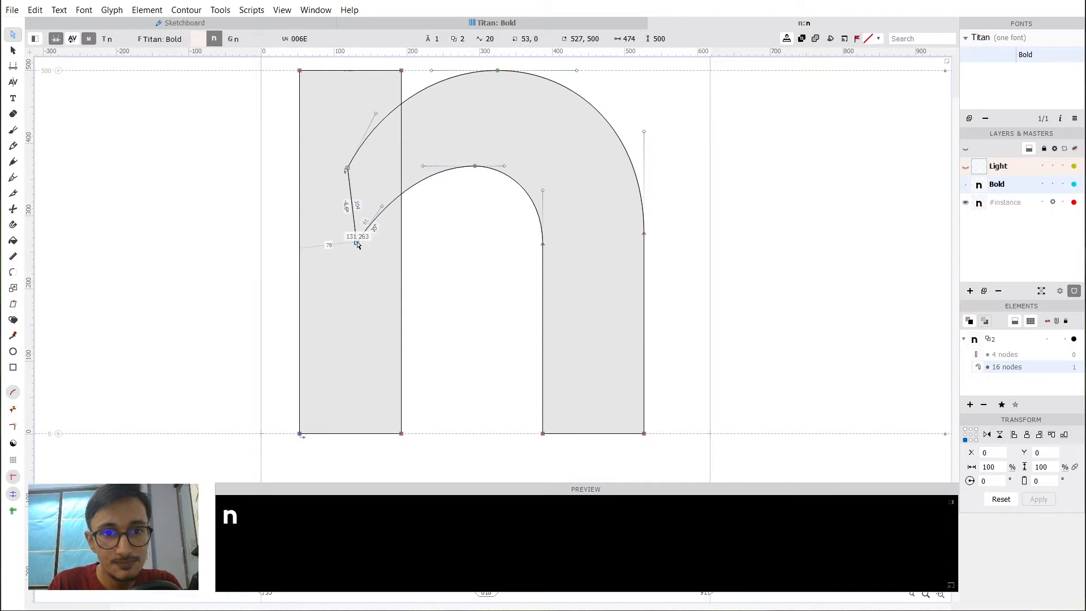
drag(363, 258, 371, 283)
click(379, 276)
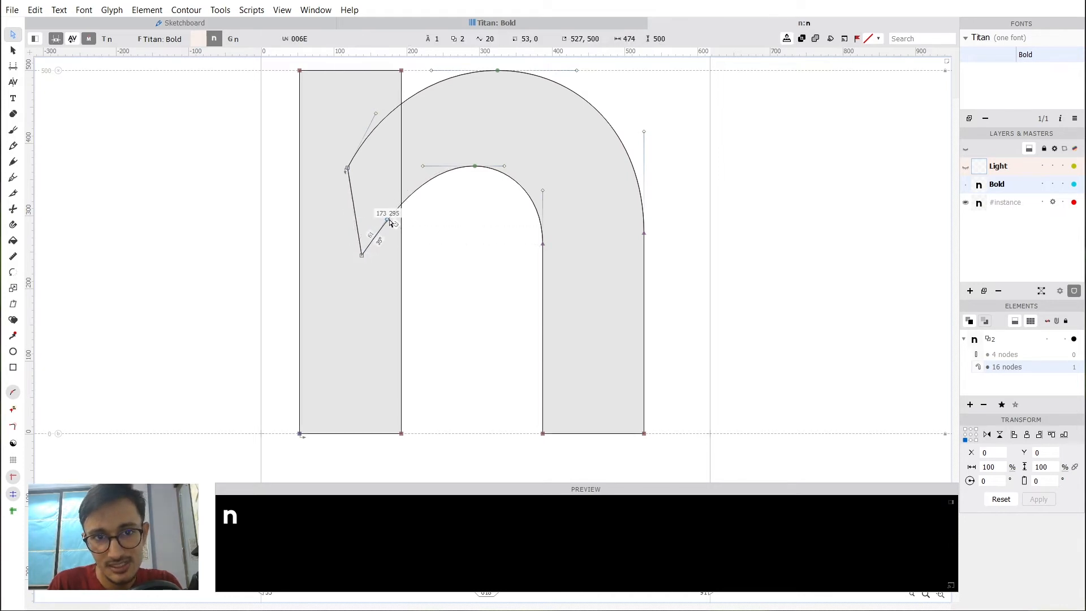
mouse_move(390, 223)
mouse_down()
mouse_move(376, 215)
mouse_move(375, 190)
mouse_move(390, 213)
mouse_up()
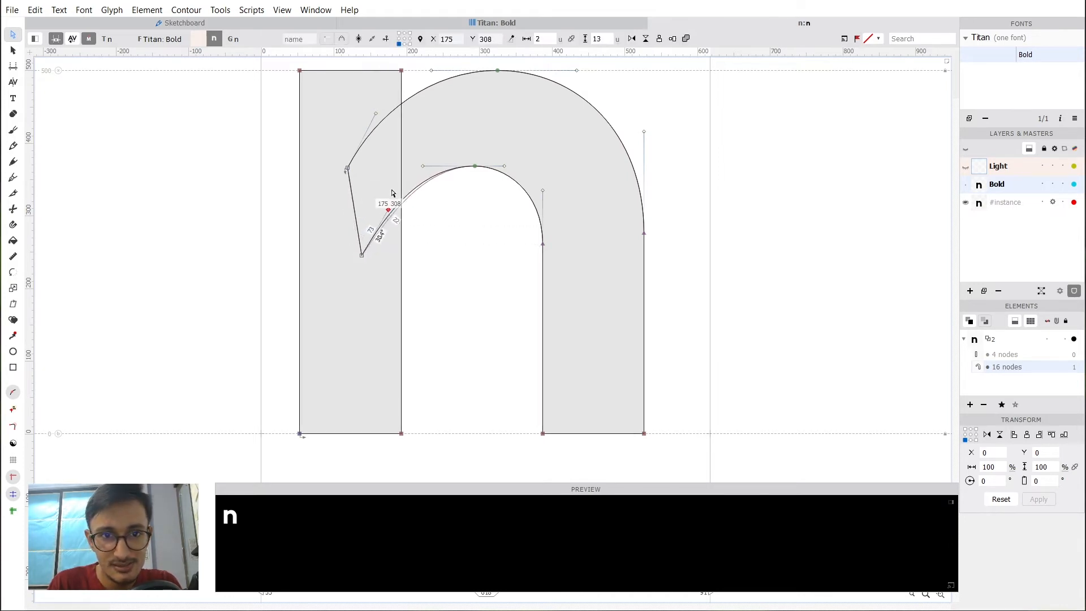
Preview the Bold n as a solid shape and examine the inner arch and the arch's height against the x-height line.
click(457, 233)
key(space)
drag(481, 218, 470, 253)
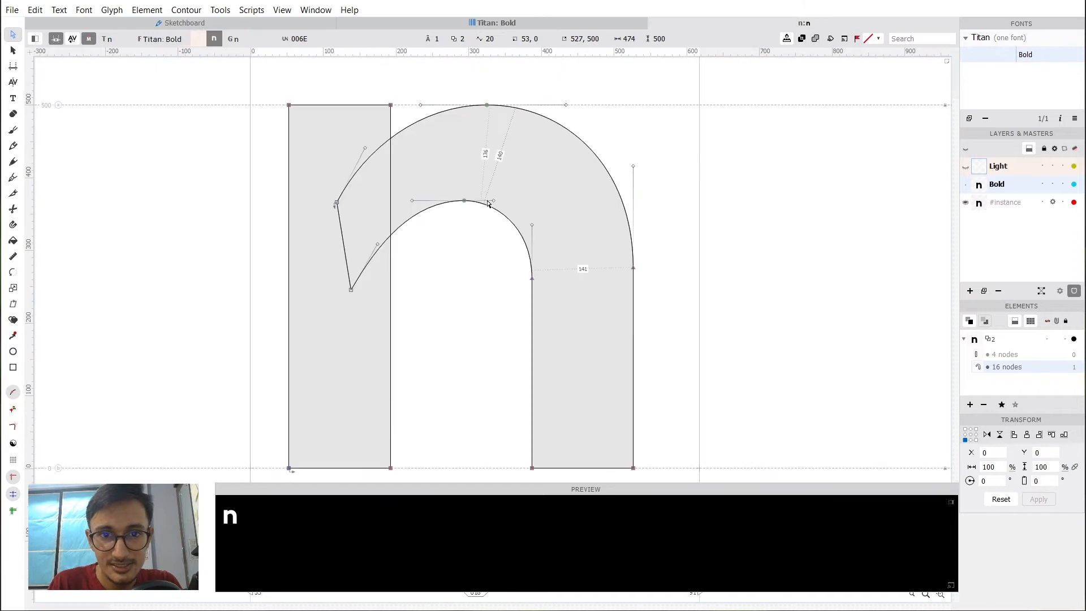
drag(488, 203, 517, 206)
click(484, 239)
key(space)
drag(481, 271, 489, 229)
key(space)
drag(497, 187, 508, 244)
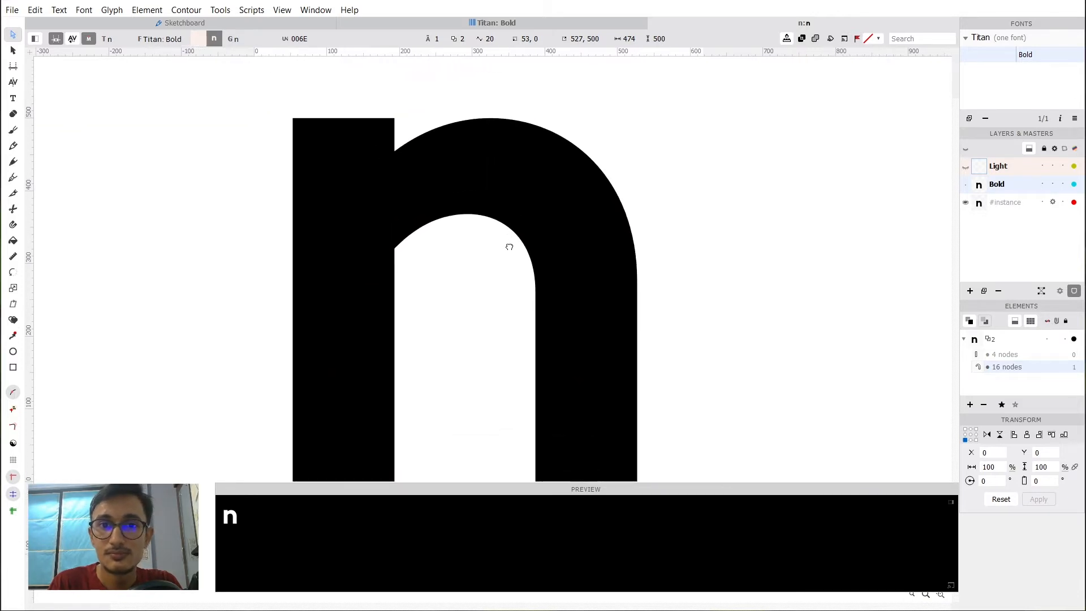
click(490, 118)
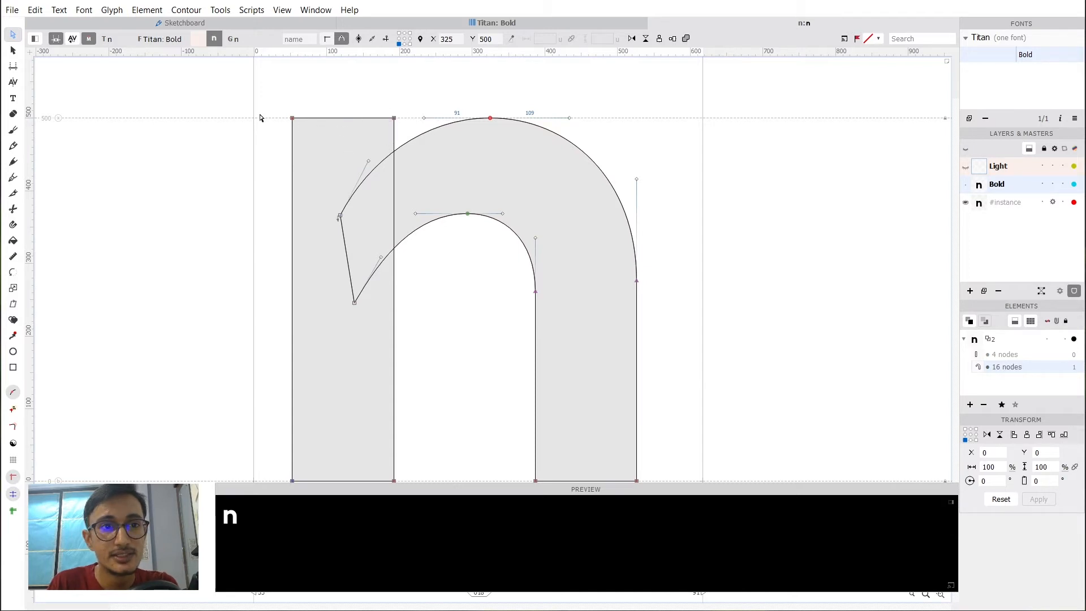
click(451, 90)
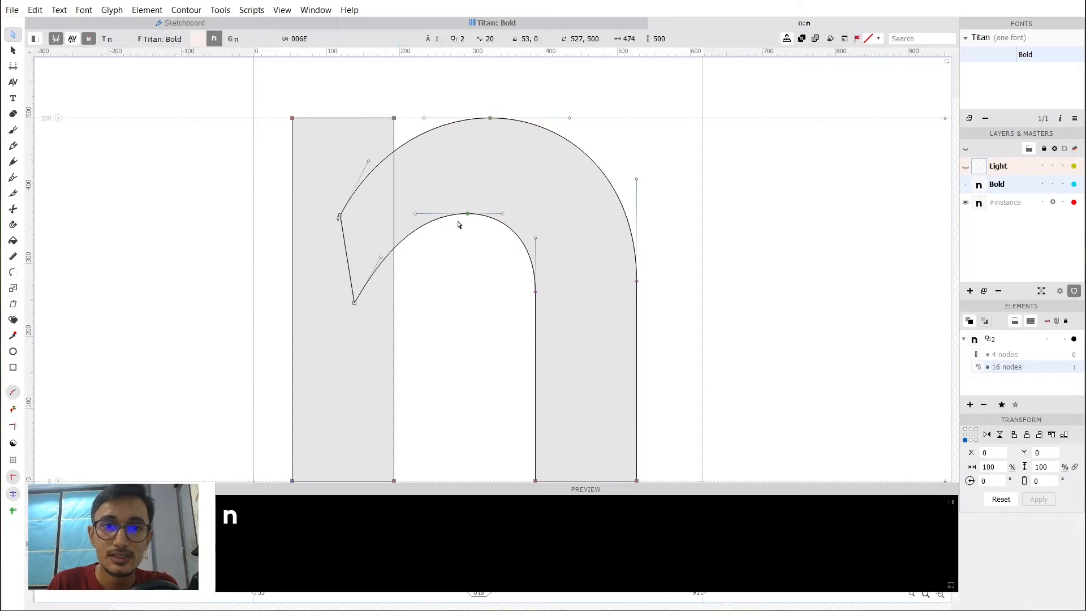
Raise the whole arch contour 10 units for overshoot and return the right leg's foot nodes to the baseline.
double_click(429, 227)
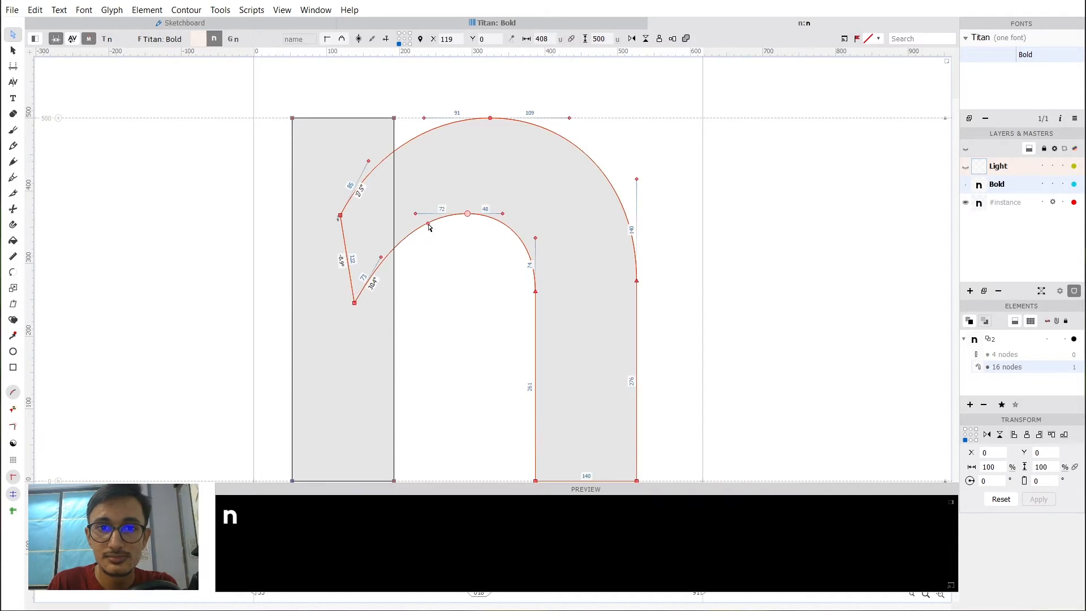
key(shift+Up)
click(466, 264)
scroll(464, 263, down, 3)
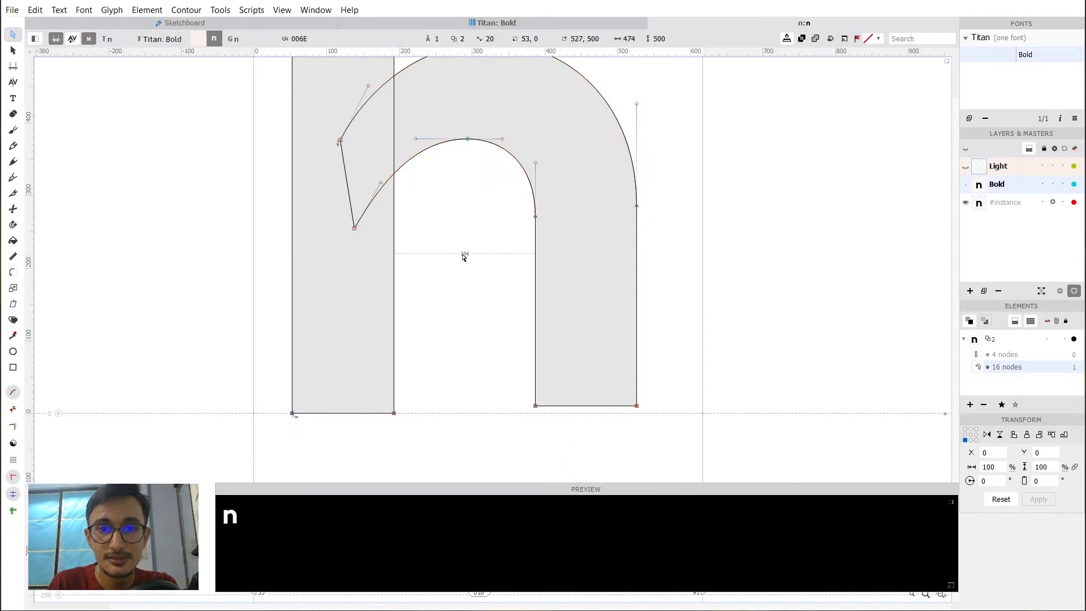
drag(462, 253, 608, 415)
Preview the solid Bold n and examine the arch's overshoot above the stem.
key(space)
drag(571, 316, 581, 373)
drag(548, 268, 544, 263)
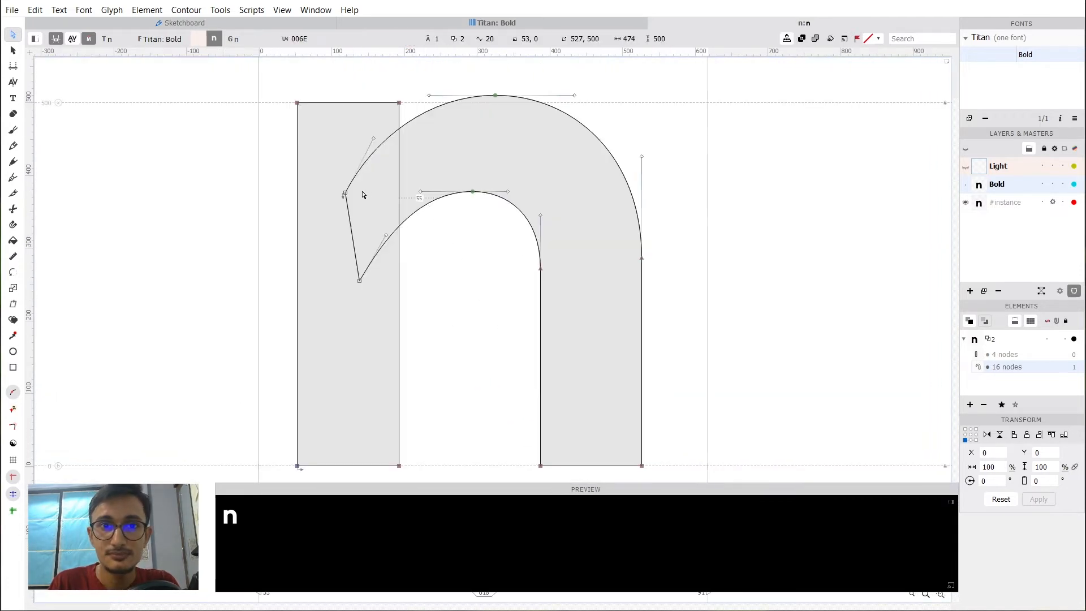
scroll(362, 194, down, 1)
key(space)
drag(472, 246, 458, 252)
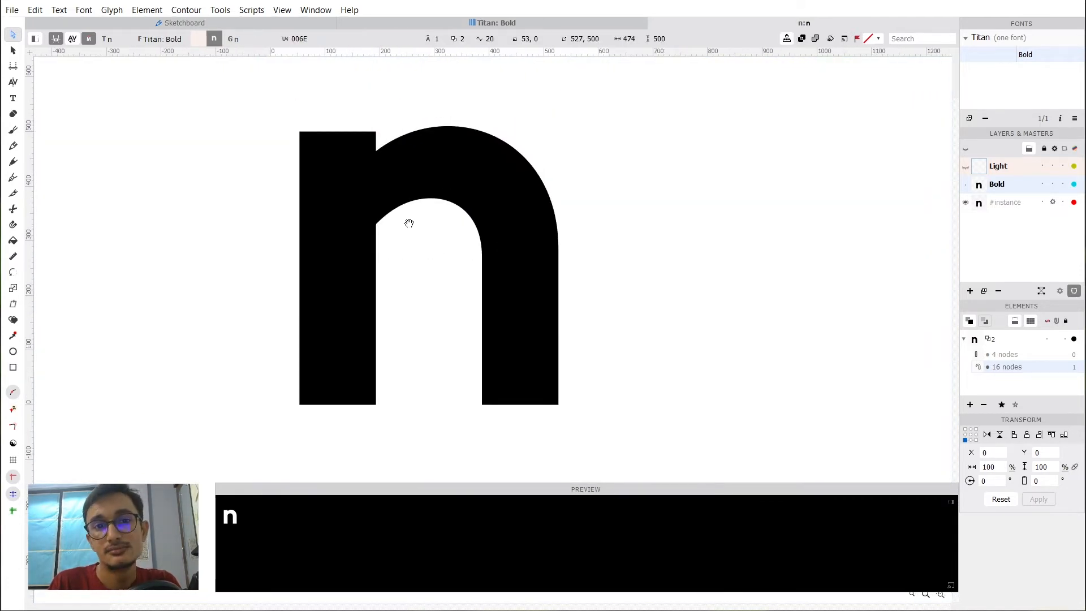
scroll(408, 229, up, 1)
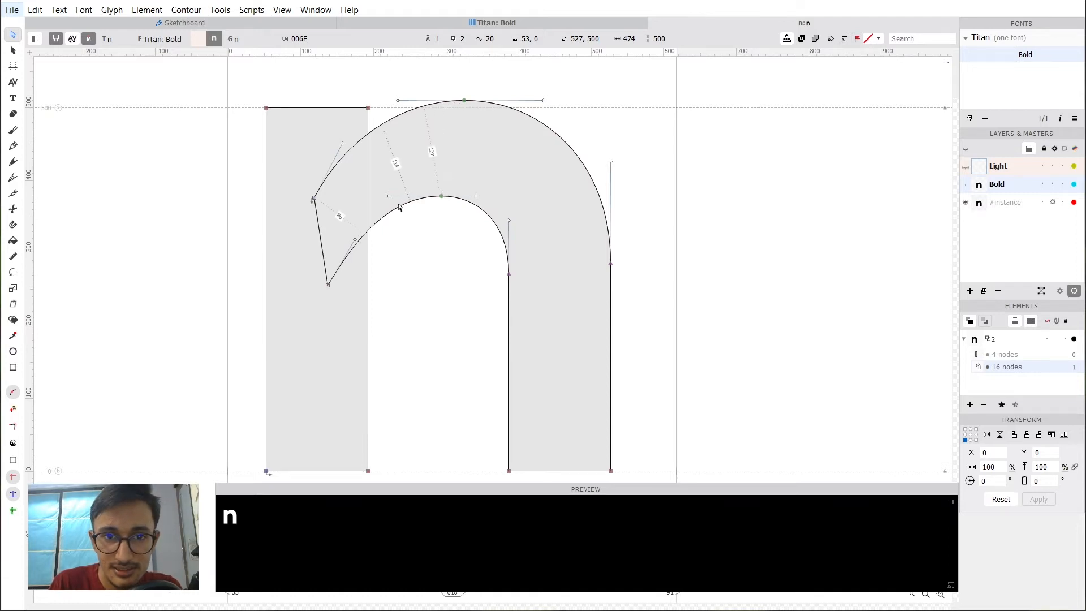
Select the inner arch's nodes and raise them a few units to about Y 262 at the lowest node, thinning the arch.
drag(539, 321, 324, 187)
key(Up)
key(Up)
key(Up)
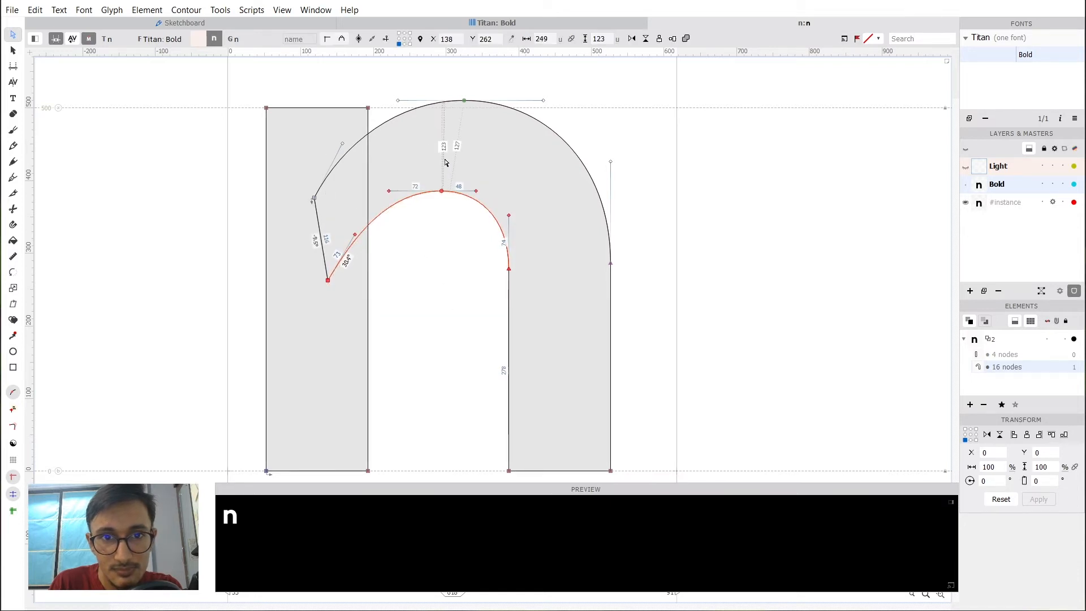
key(space)
drag(461, 274, 492, 276)
drag(568, 309, 354, 183)
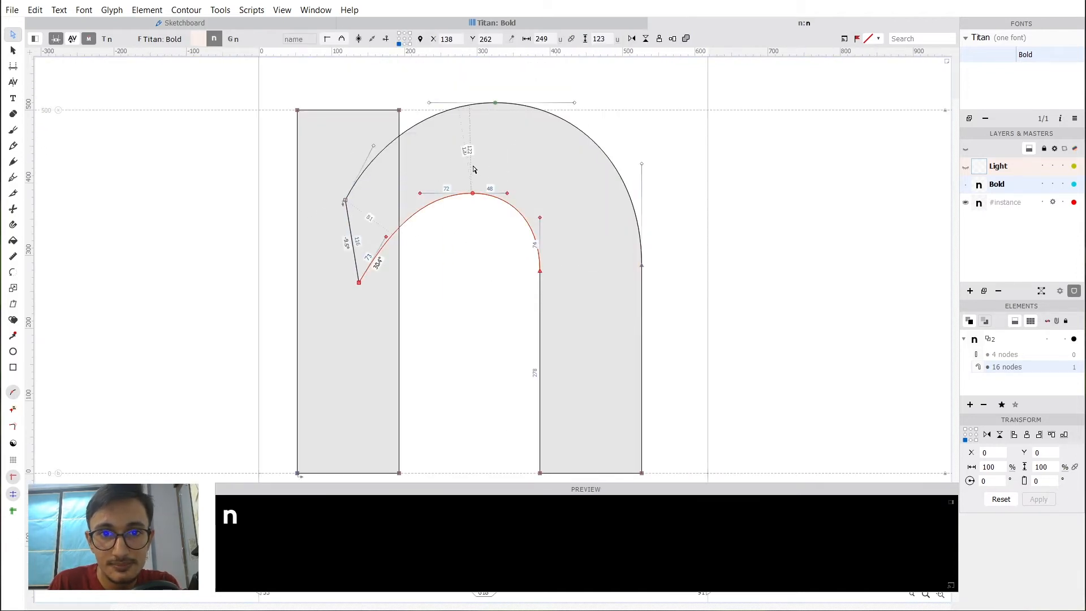
click(474, 220)
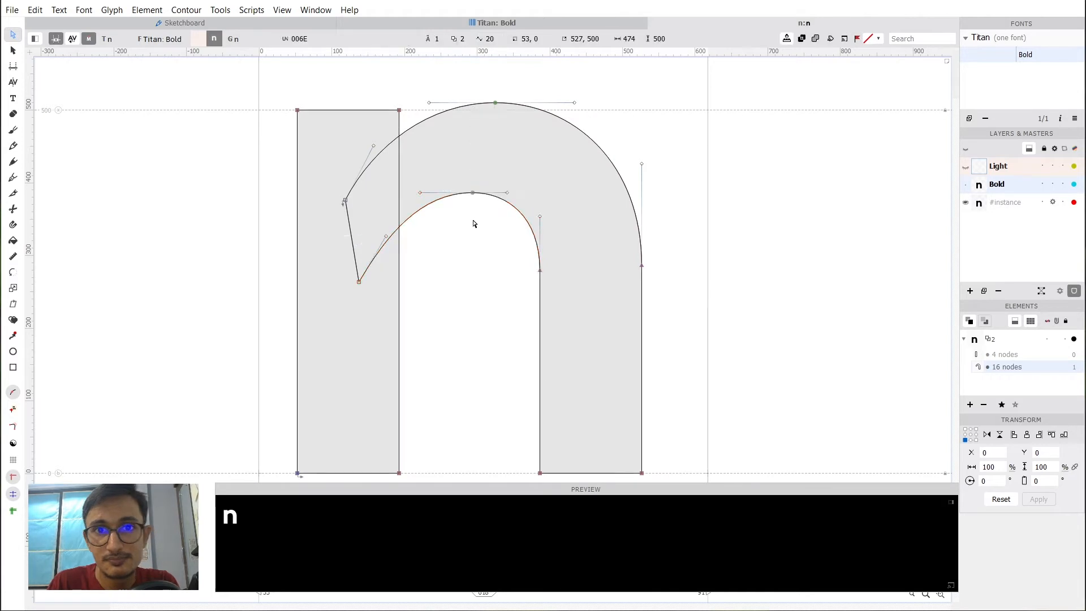
Preview the thinned arch as a solid shape and examine where it joins the stem.
key(space)
drag(531, 300, 528, 238)
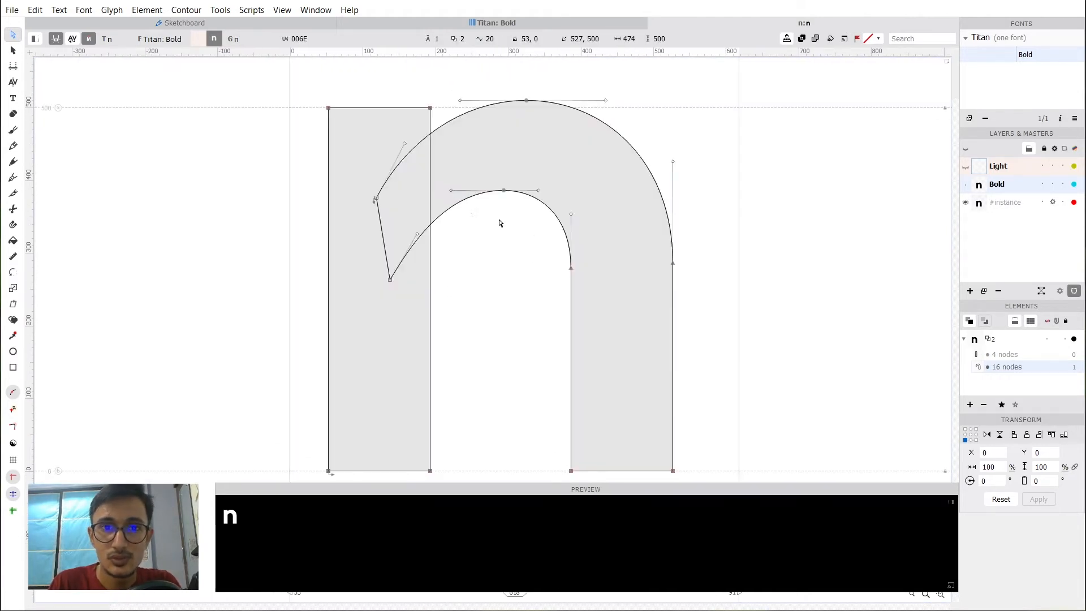
scroll(500, 223, down, 2)
key(space)
scroll(422, 138, up, 2)
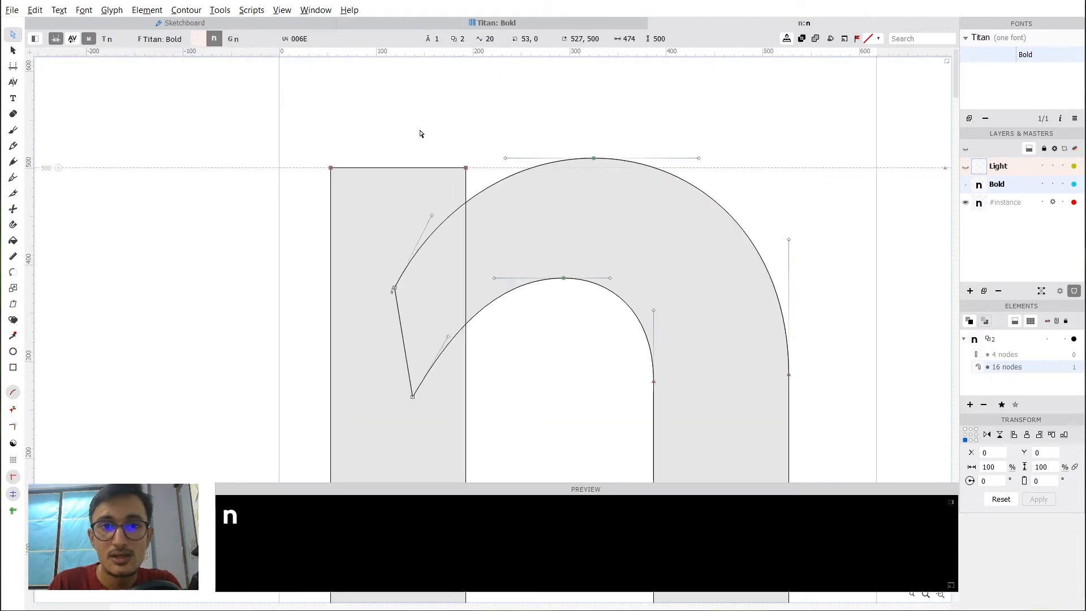
scroll(469, 208, up, 1)
key(space)
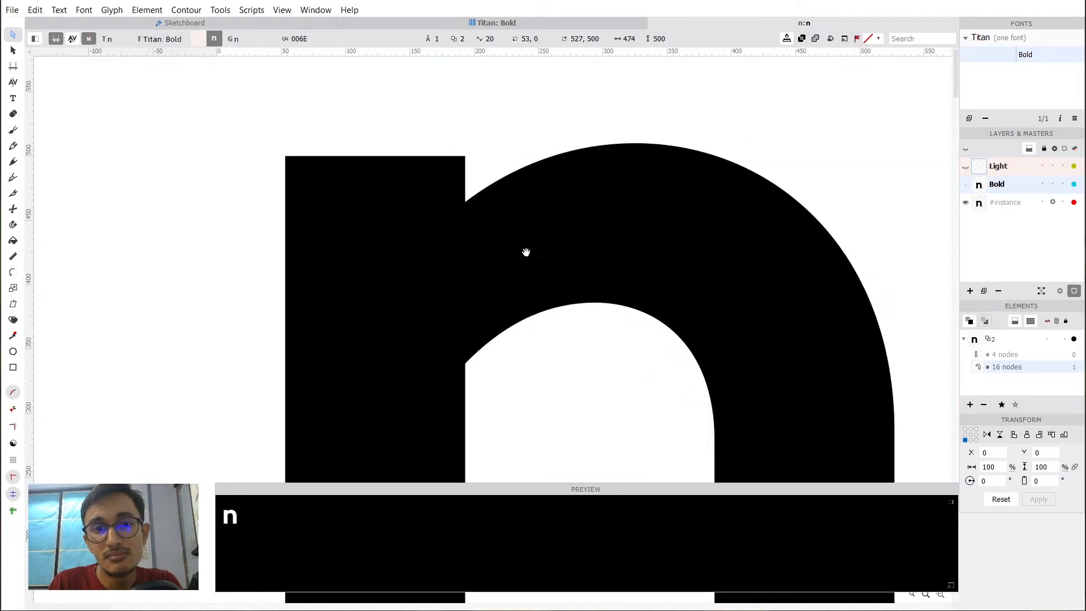
drag(527, 250, 502, 265)
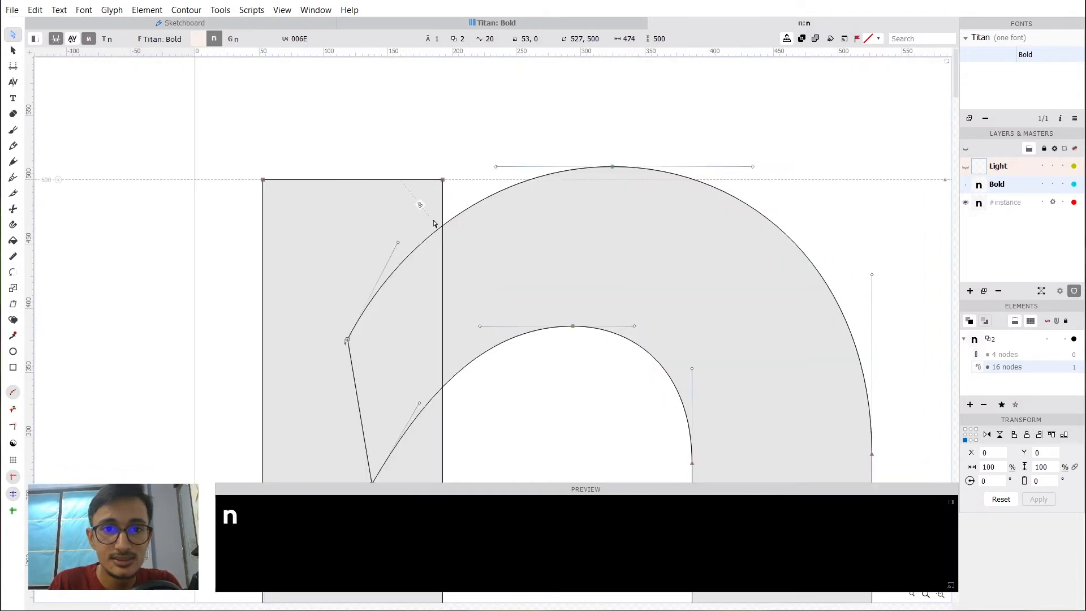
Add a node on the stem's right edge at about Y 457, just below the outer arch's join.
scroll(455, 250, up, 1)
click(439, 248)
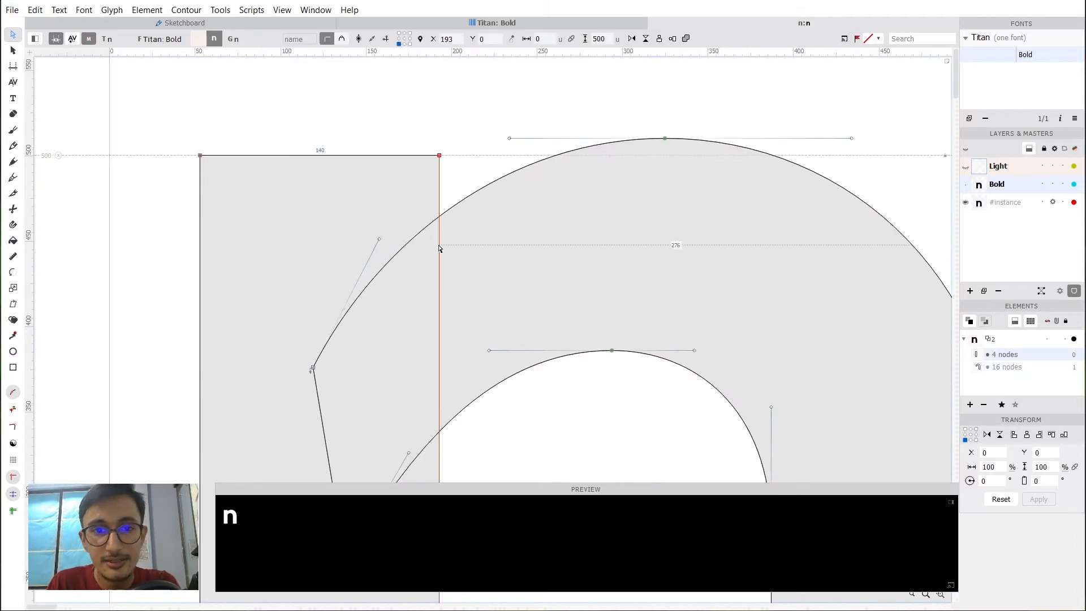
click(13, 178)
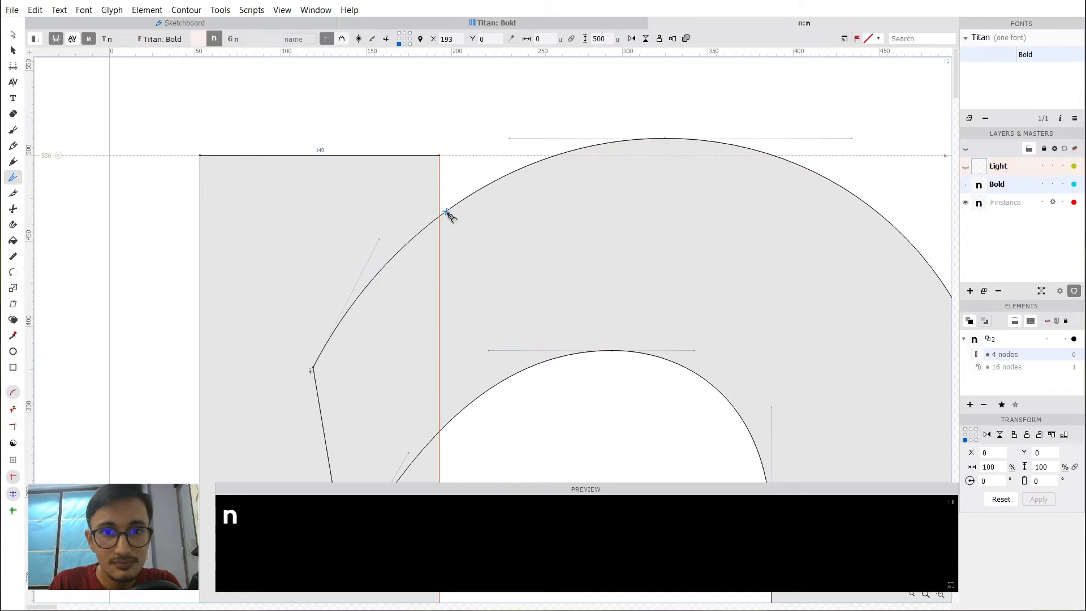
click(440, 229)
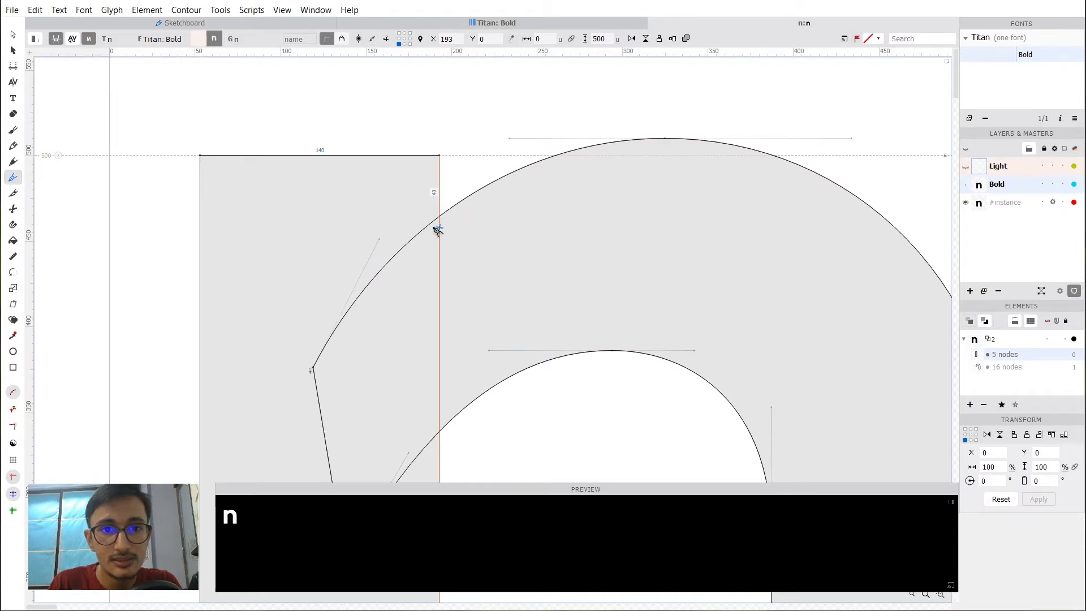
click(13, 35)
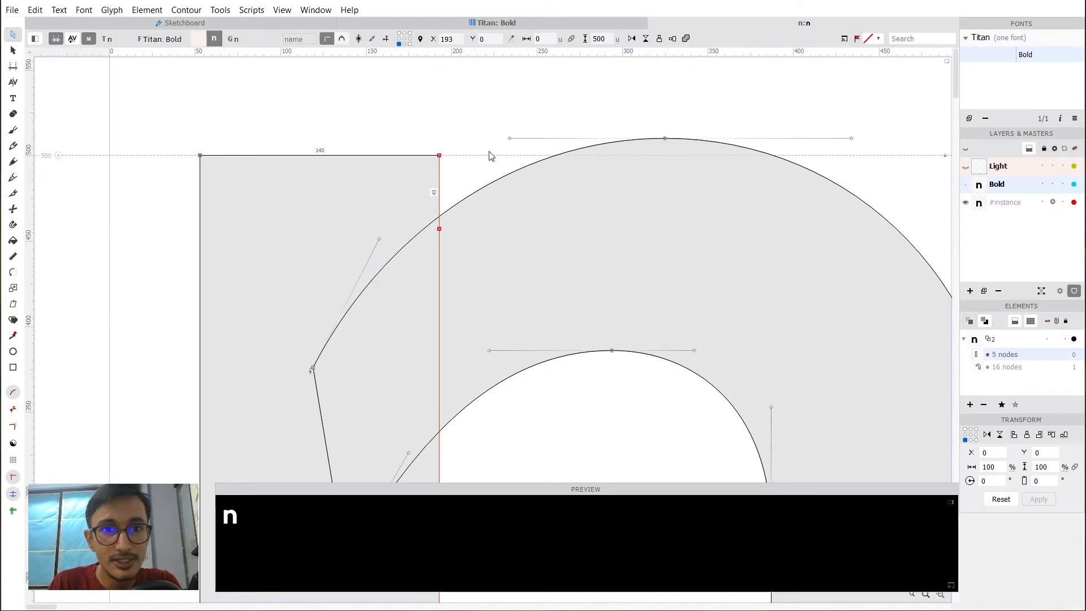
Move the stem's top right corner node 20 units inward.
click(440, 157)
key(shift+Left)
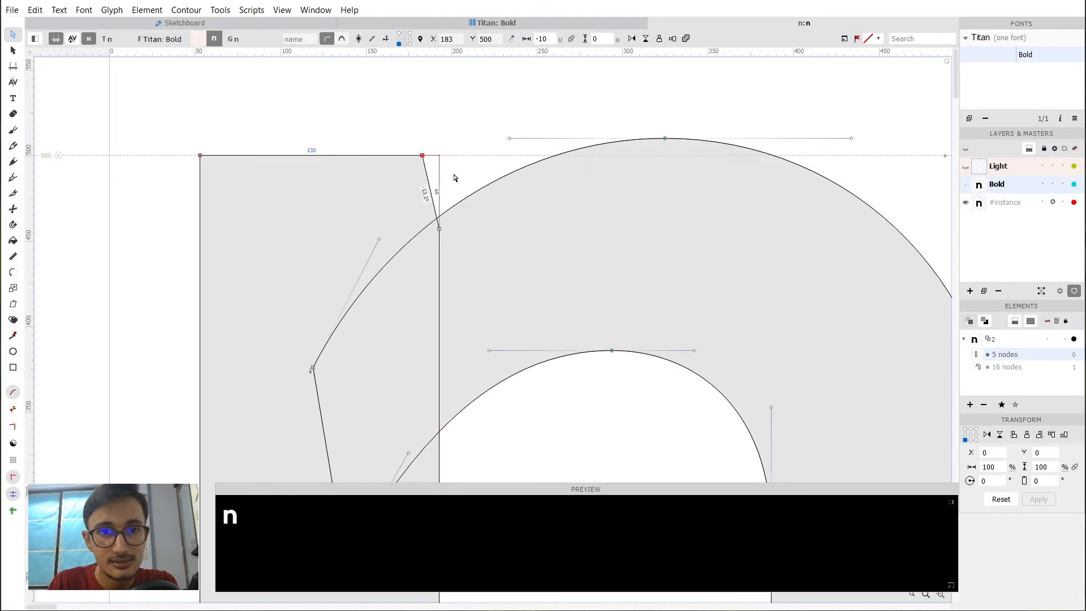
key(shift+Left)
Reposition the added node on the stem's right edge to X 193, Y 450.
click(440, 229)
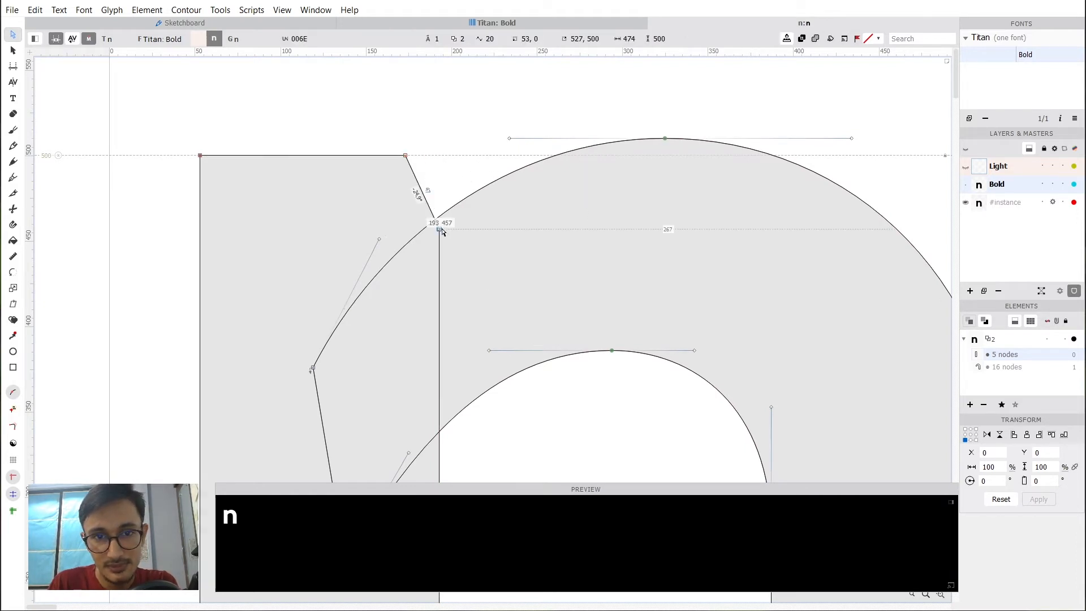
key(shift+Up)
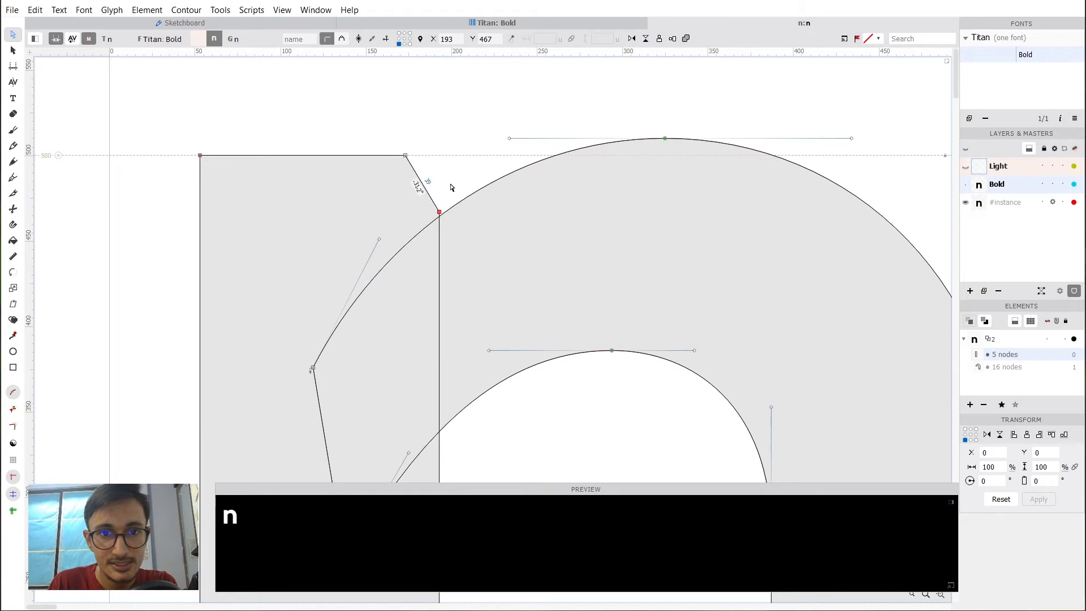
drag(441, 214, 444, 153)
key(shift+Down)
key(shift+Down)
key(shift+Down)
key(shift+Down)
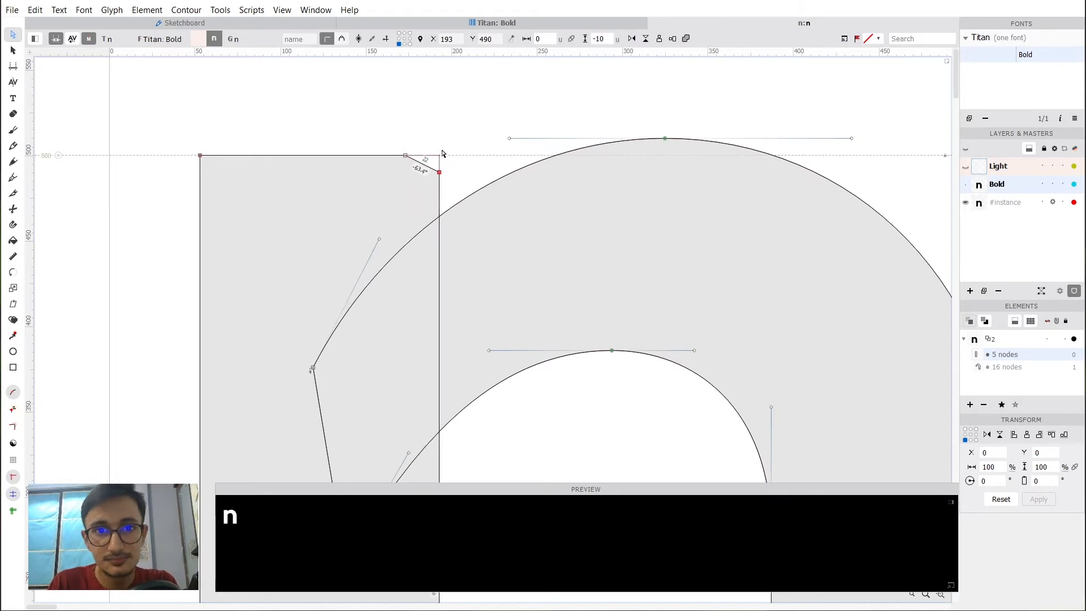
key(shift+Down)
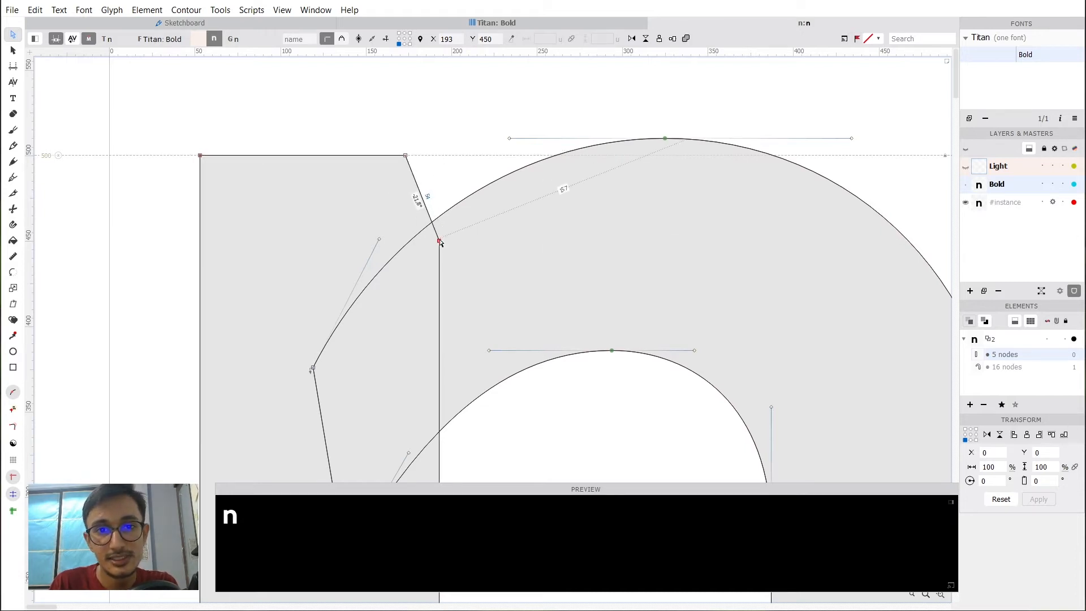
click(440, 212)
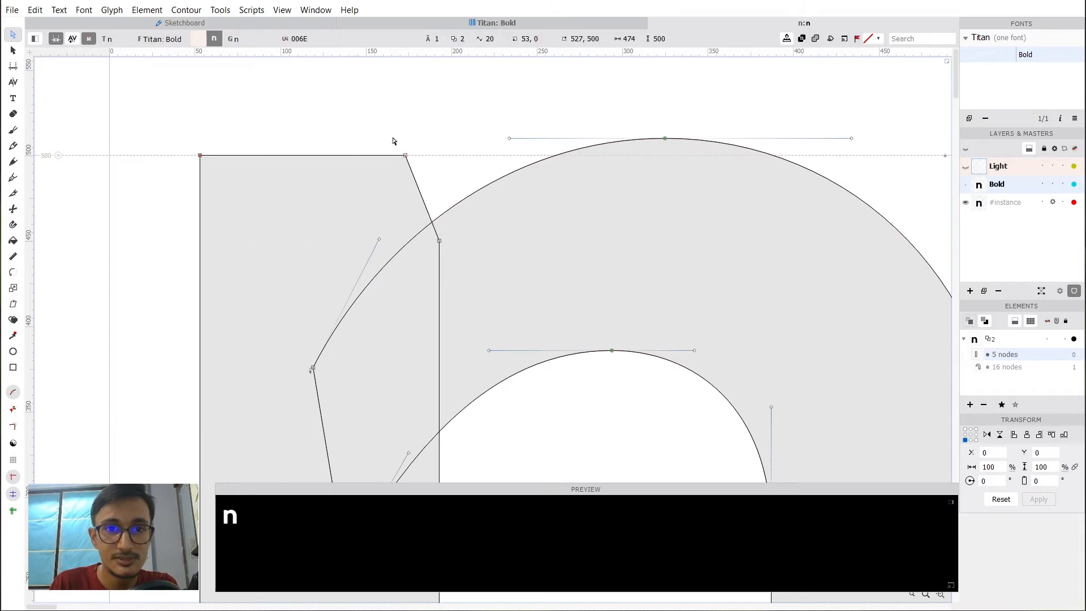
Slant the stem's top right corner by setting its node 30 units inward from the stem's right edge at Y 500.
drag(406, 160, 441, 162)
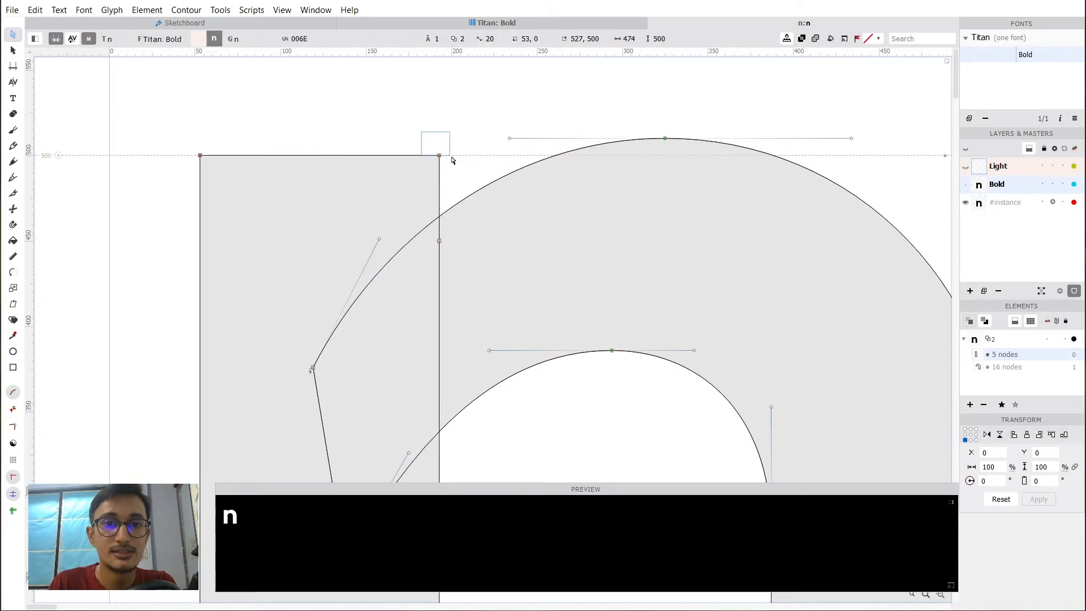
key(shift+Left)
key(shift+Left)
key(shift+Left)
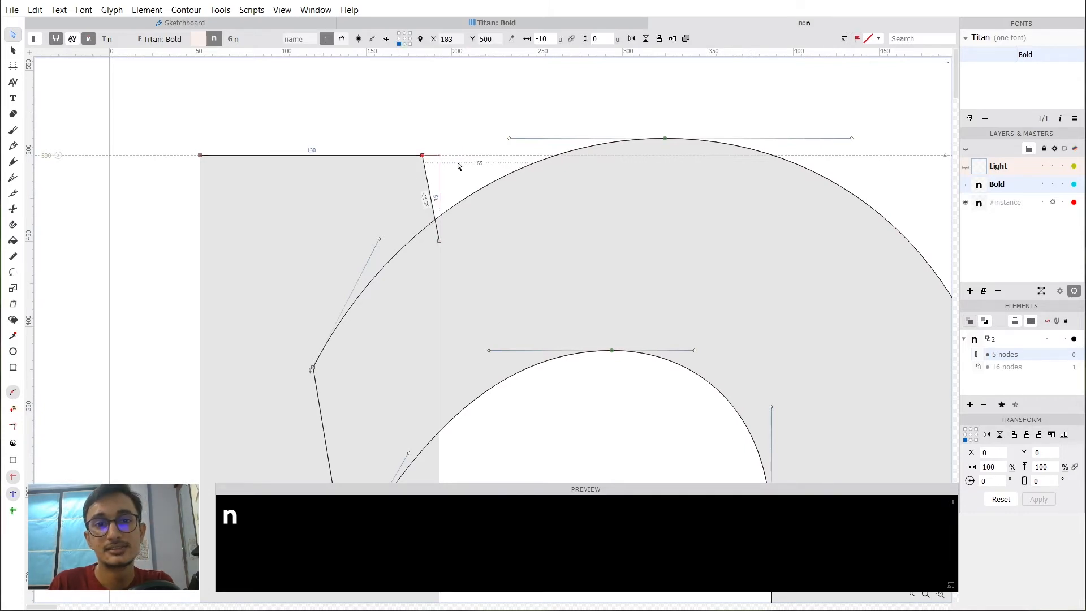
Preview the Bold n as a solid shape and examine the slanted stem corner beside the arch.
click(427, 151)
key(space)
drag(470, 214, 464, 161)
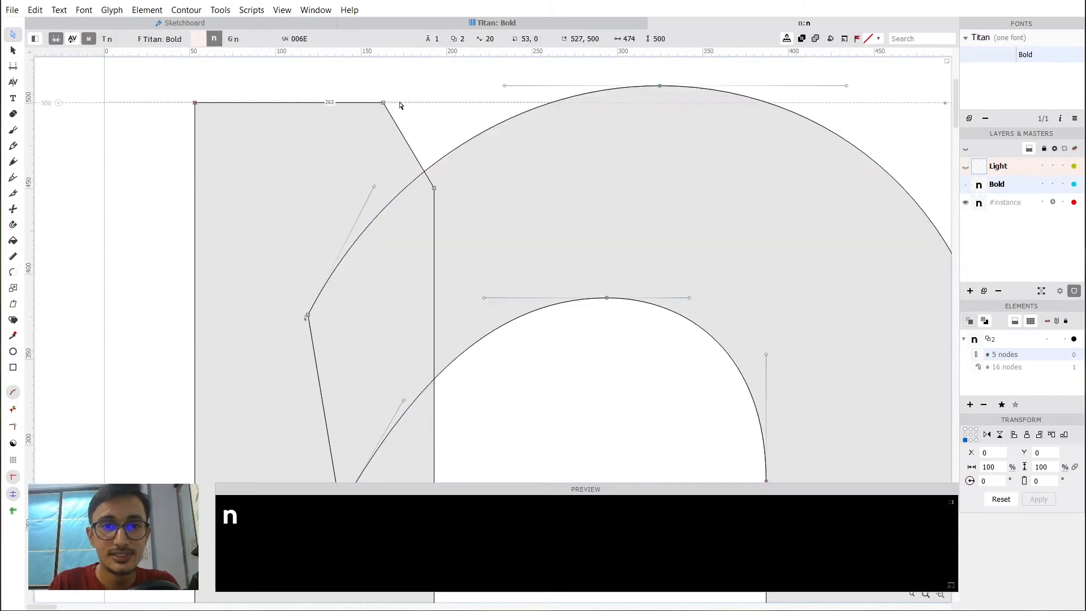
scroll(435, 108, down, 4)
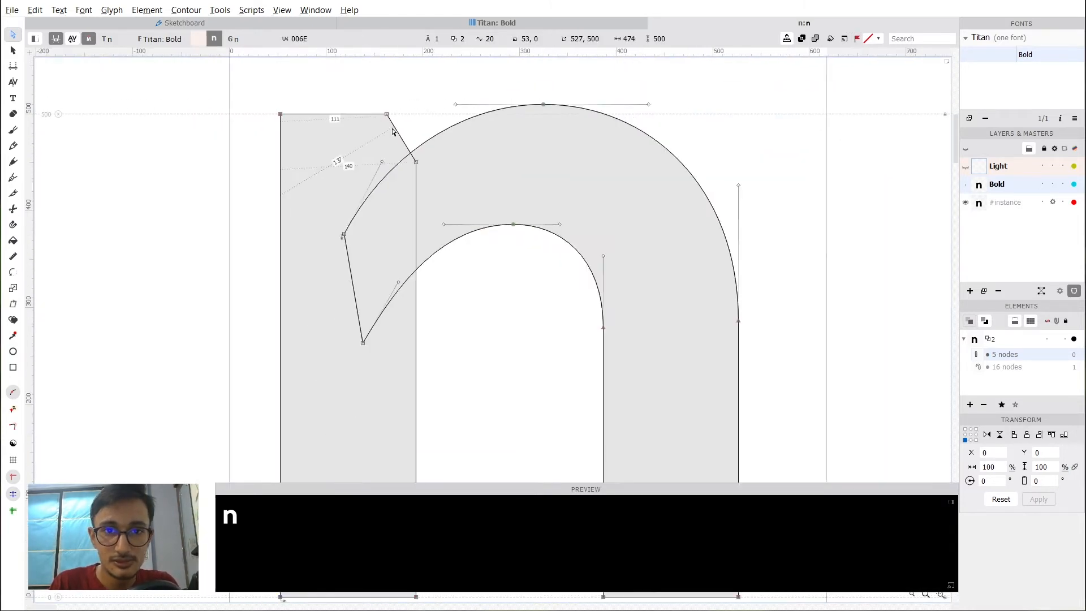
scroll(394, 132, down, 1)
key(space)
drag(481, 198, 504, 257)
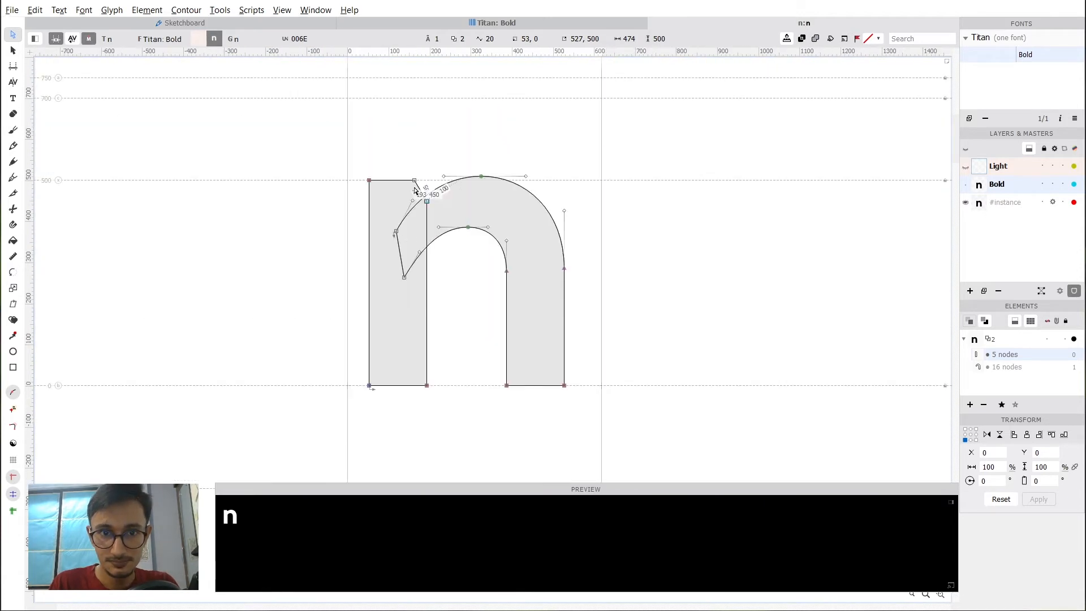
Lower the outer arch's end node inside the stem to X 120, Y 353.
scroll(415, 190, up, 3)
drag(358, 264, 405, 314)
key(Down)
key(Down)
key(Down)
key(Down)
key(Down)
key(Down)
key(Down)
key(Down)
key(Down)
key(Down)
key(Down)
key(Down)
key(Down)
key(Down)
key(Down)
key(Down)
key(Down)
key(Down)
key(Down)
key(Down)
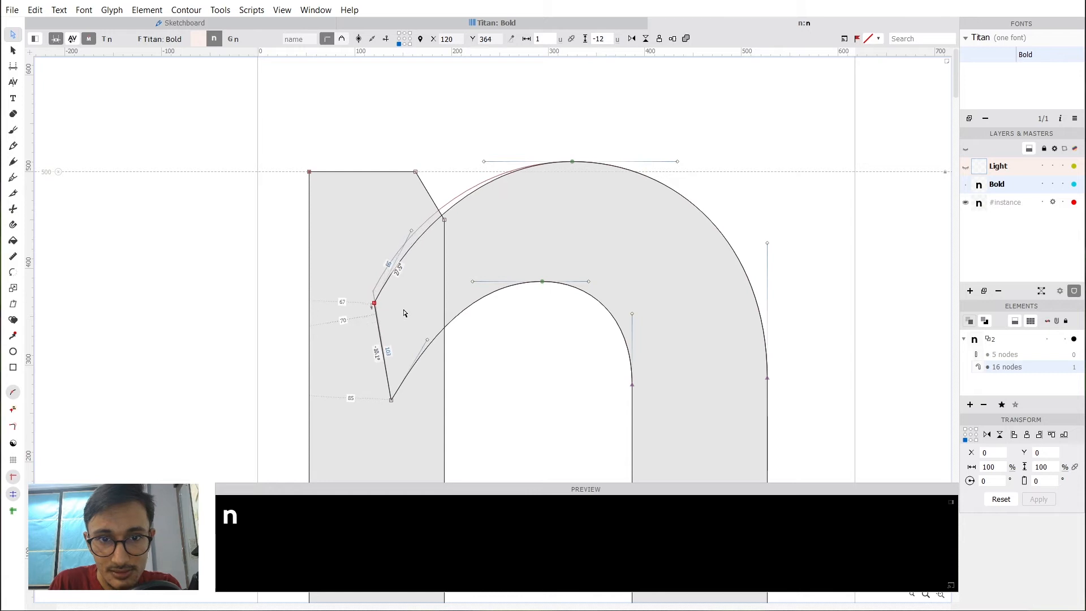
key(Right)
key(Down)
key(Down)
key(Down)
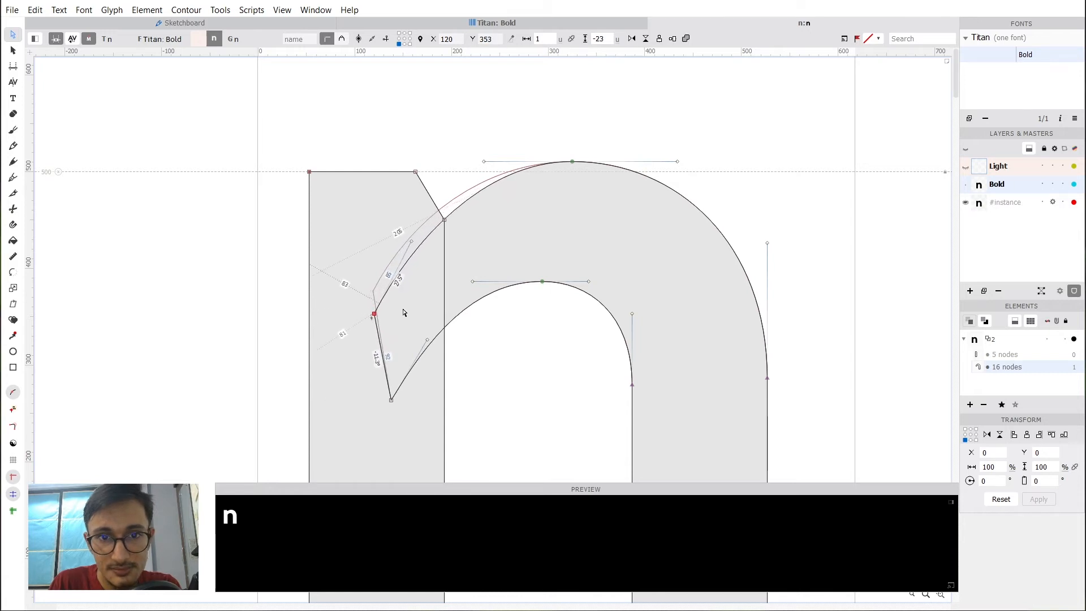
Nudge the inner arch's top node slightly upward.
drag(541, 354, 475, 256)
key(Up)
key(Up)
key(Up)
key(Up)
key(Up)
key(Up)
click(531, 349)
Preview the adjusted Bold n as a solid shape and examine the notch between the stem and the arch.
scroll(460, 247, down, 5)
key(space)
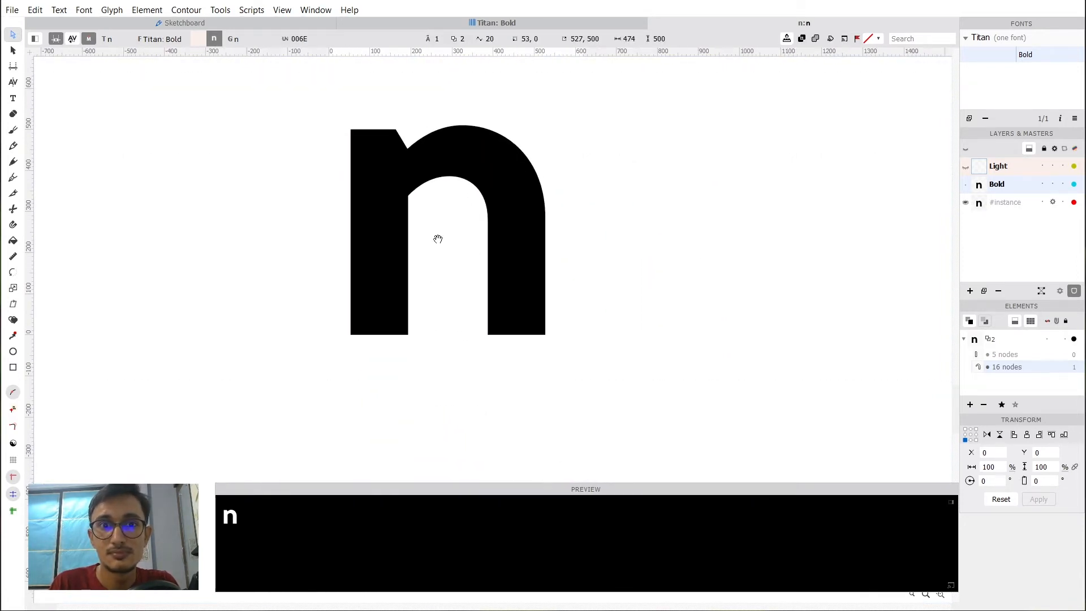
drag(443, 220, 452, 228)
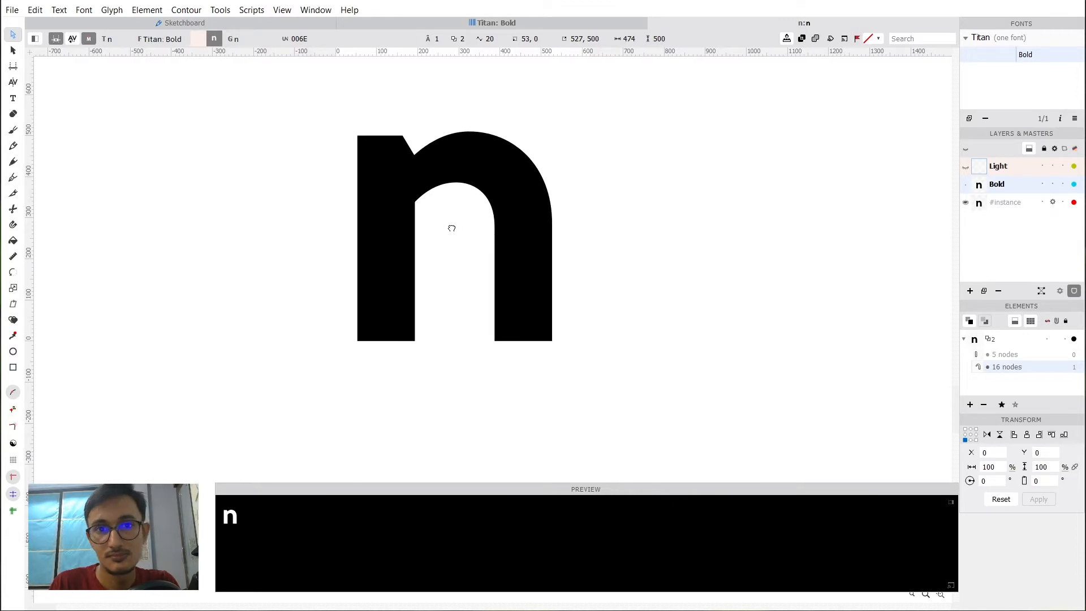
Raise the inner arch's end node inside the Bold n's stem to X 138, Y 274.
scroll(443, 151, up, 4)
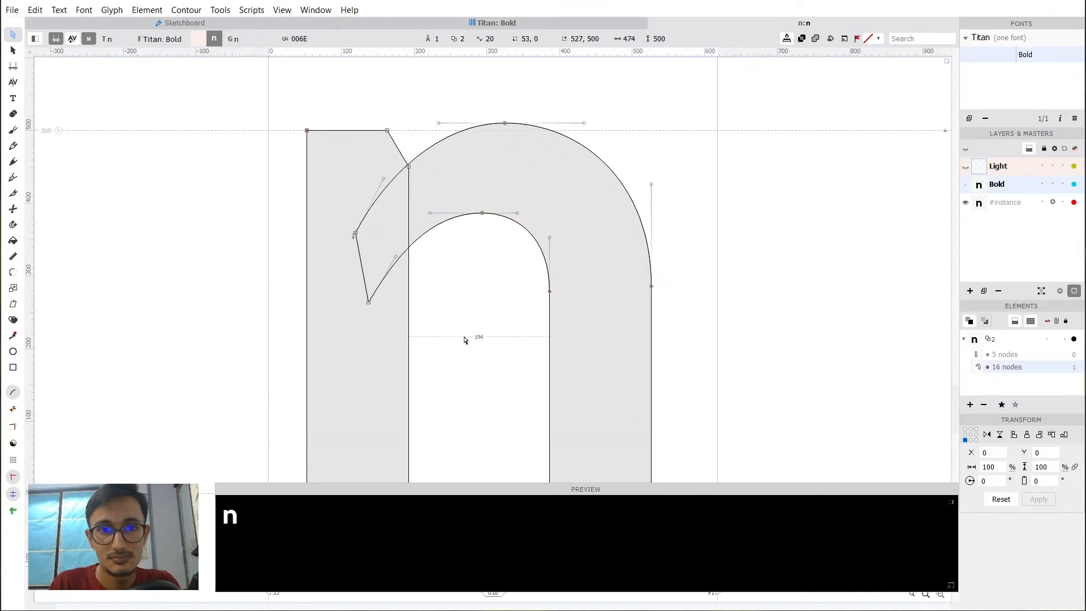
drag(378, 323, 339, 271)
key(Up)
key(Up)
key(Up)
key(Up)
key(Up)
key(Up)
key(Up)
key(Up)
key(Up)
key(Up)
key(Up)
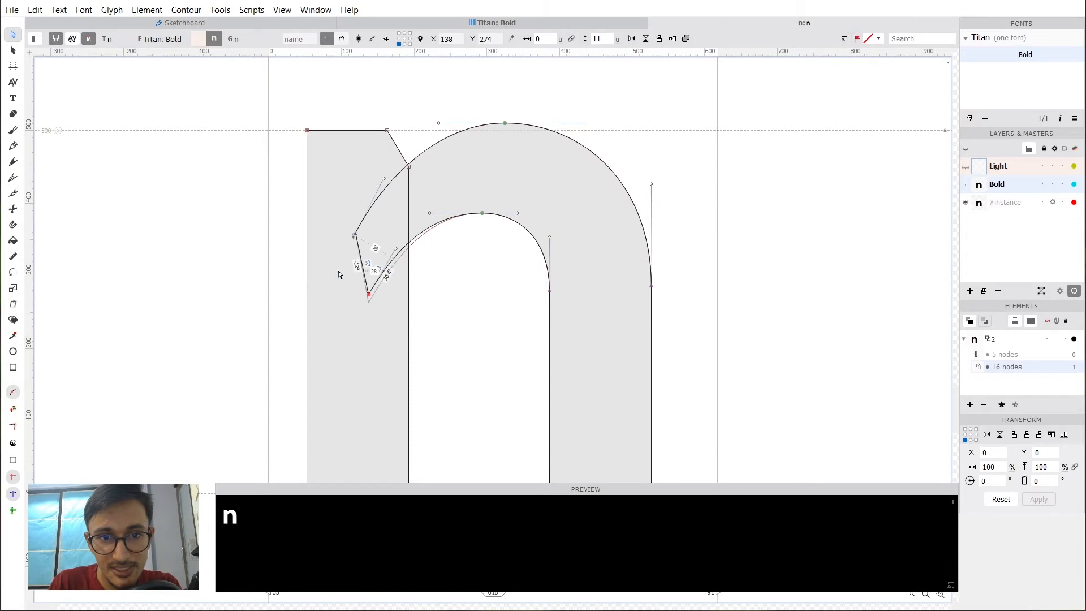
Move the curve handle of the inner arch's end node to X 177, Y 335 and preview the n as a solid shape.
drag(412, 259, 388, 241)
key(Right)
key(Right)
key(Right)
key(Right)
key(Down)
key(Down)
key(Down)
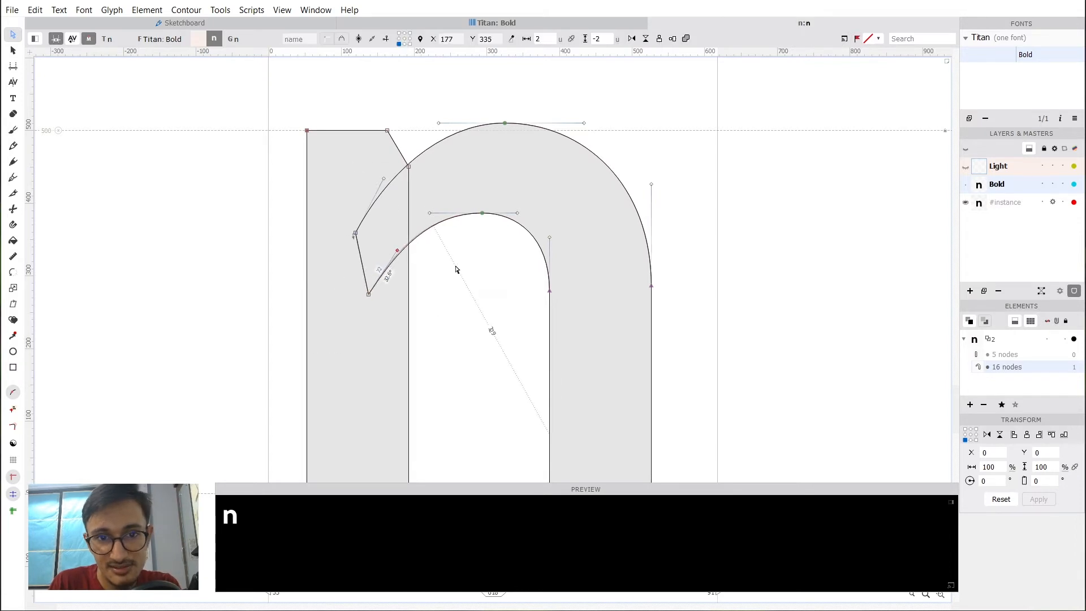
click(456, 269)
drag(497, 321, 495, 294)
scroll(451, 245, down, 3)
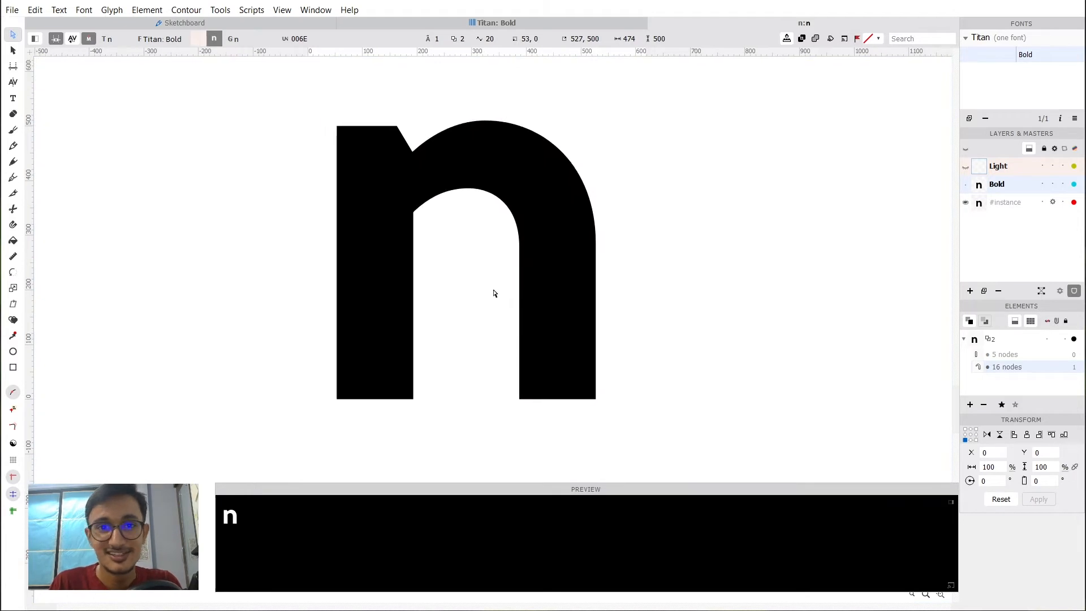
Open the empty o glyph and draw a 500 × 500 ellipse between the x-height and the baseline.
click(506, 22)
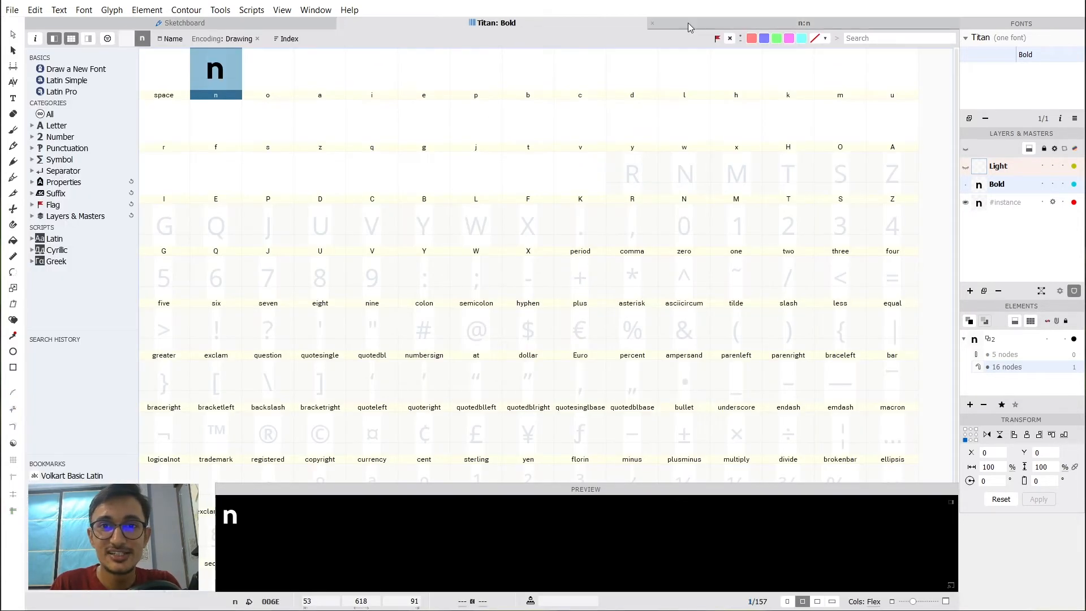
click(281, 73)
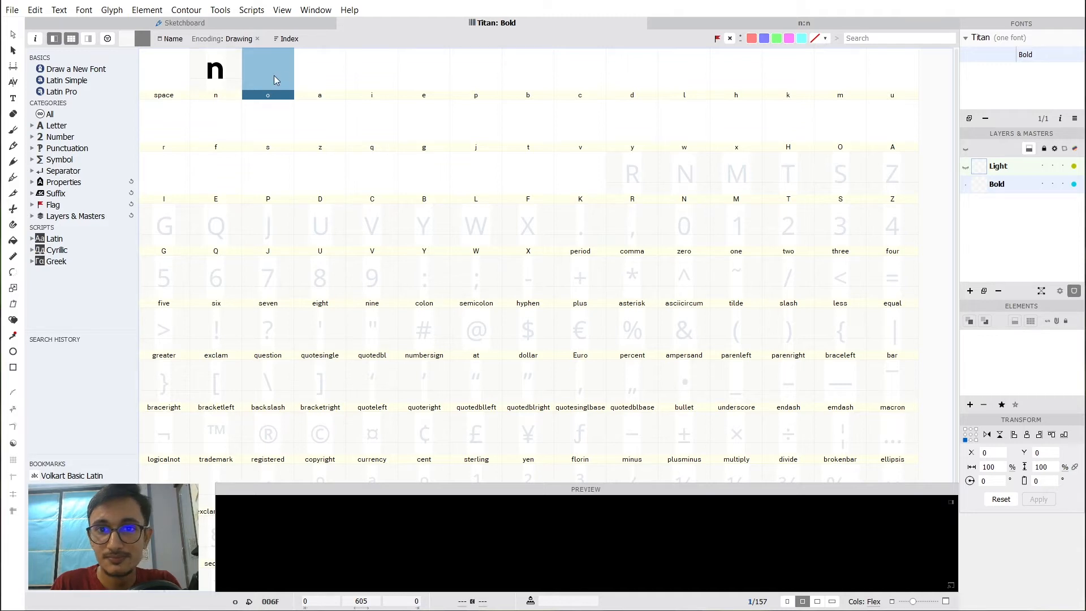
double_click(262, 76)
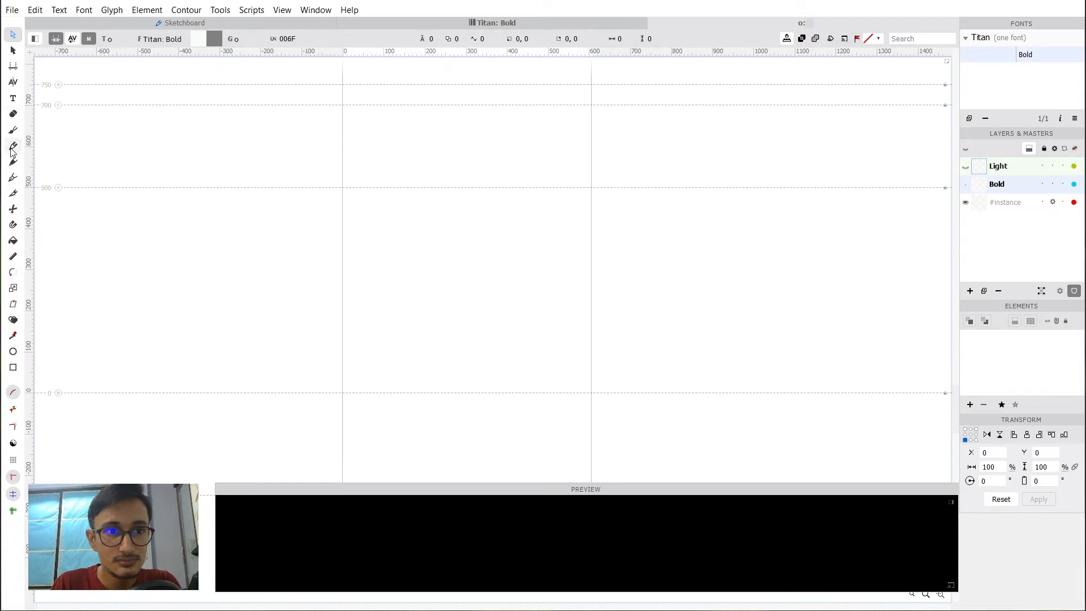
click(13, 351)
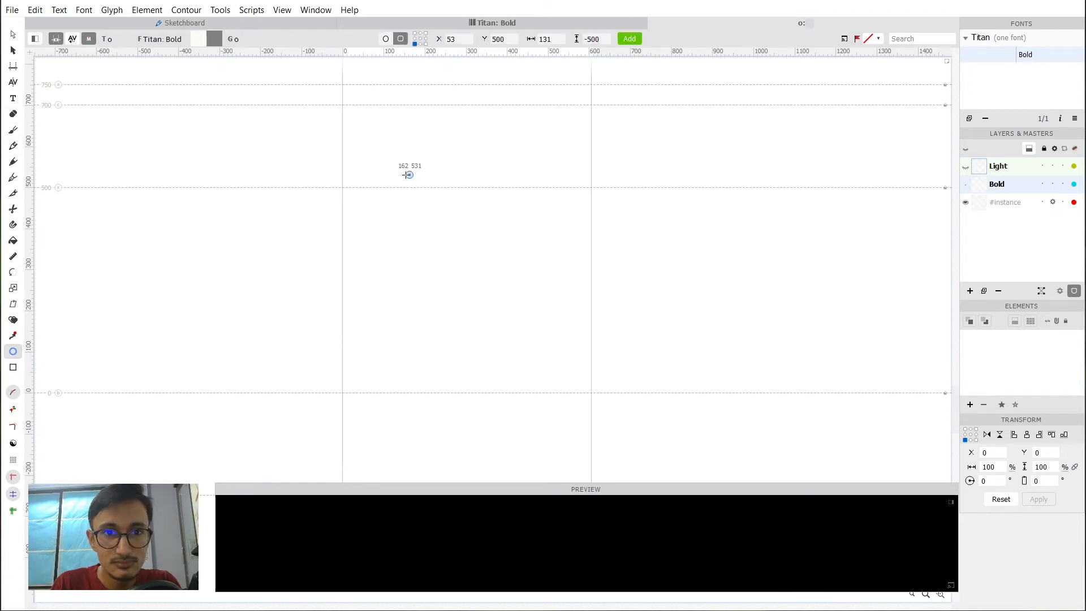
drag(382, 188, 556, 392)
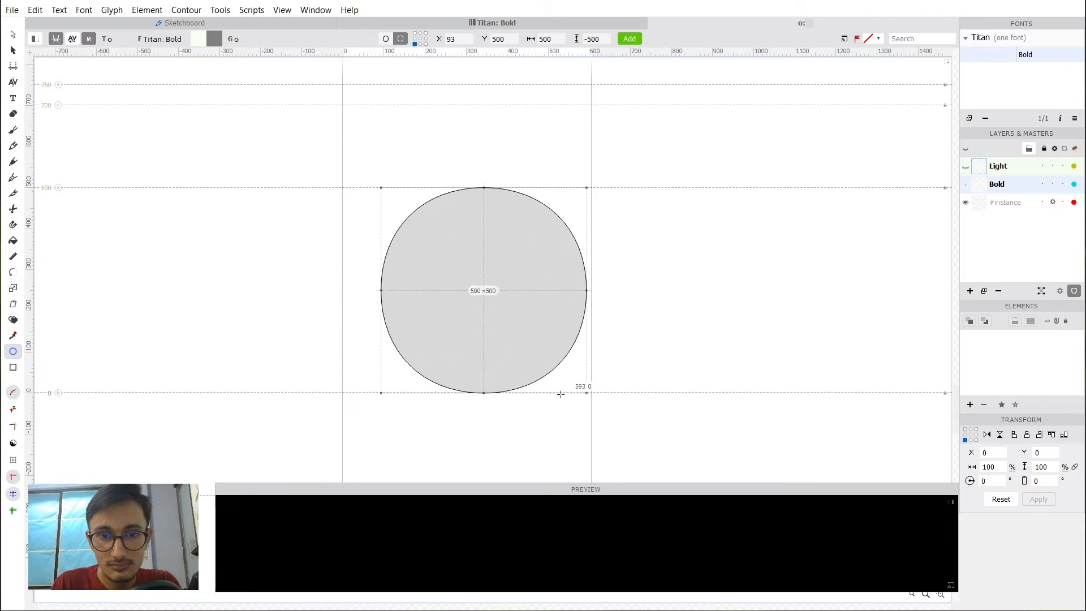
Draw a 274 × 274 inner ellipse and move it to X 203, Y 111, roughly centred within the o's outer contour.
drag(446, 240, 508, 352)
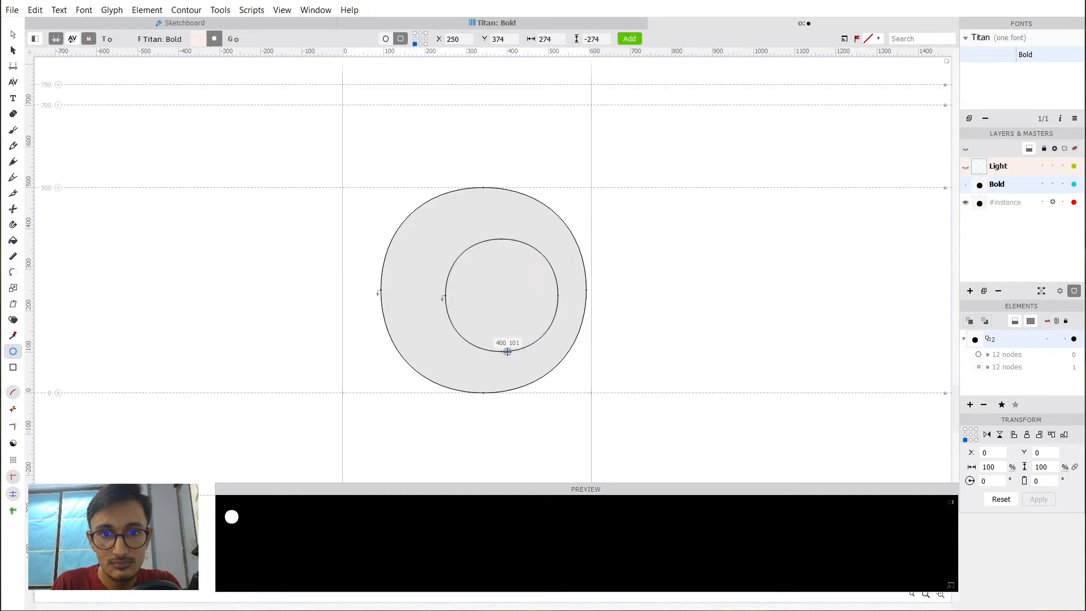
click(13, 34)
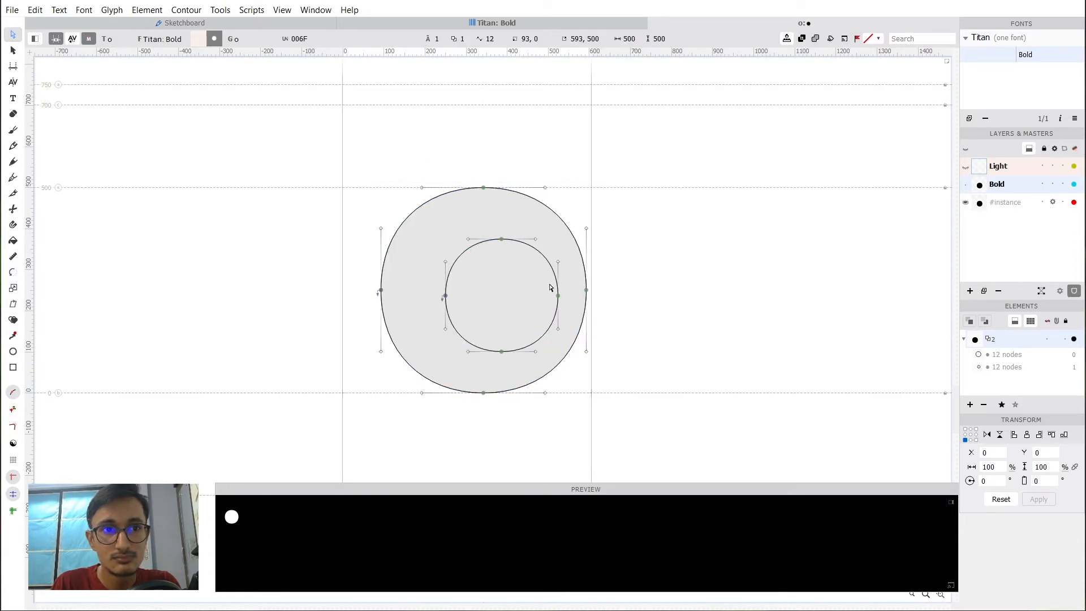
drag(460, 259, 442, 256)
scroll(558, 308, up, 1)
drag(396, 295, 395, 289)
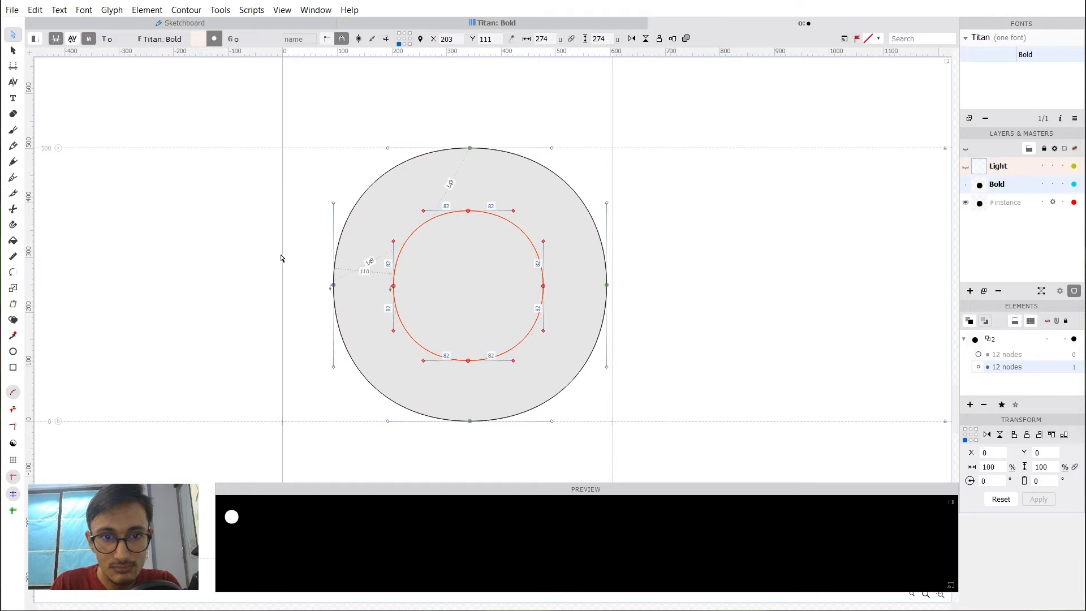
click(283, 256)
scroll(611, 262, down, 1)
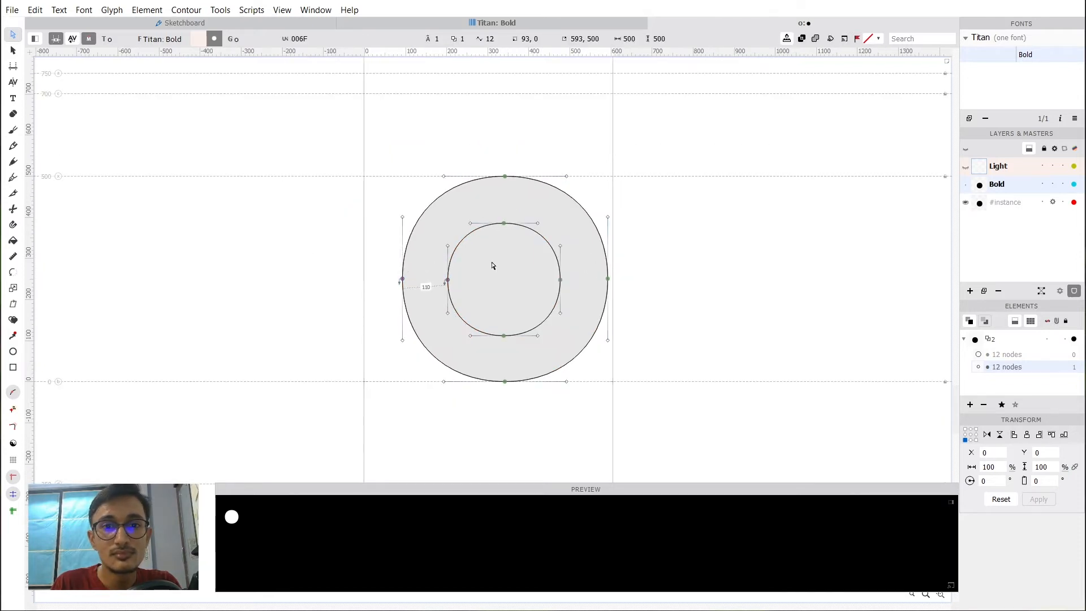
Reverse the o's inner contour to cut out the counter, and preview the glyph as a solid shape.
click(470, 238)
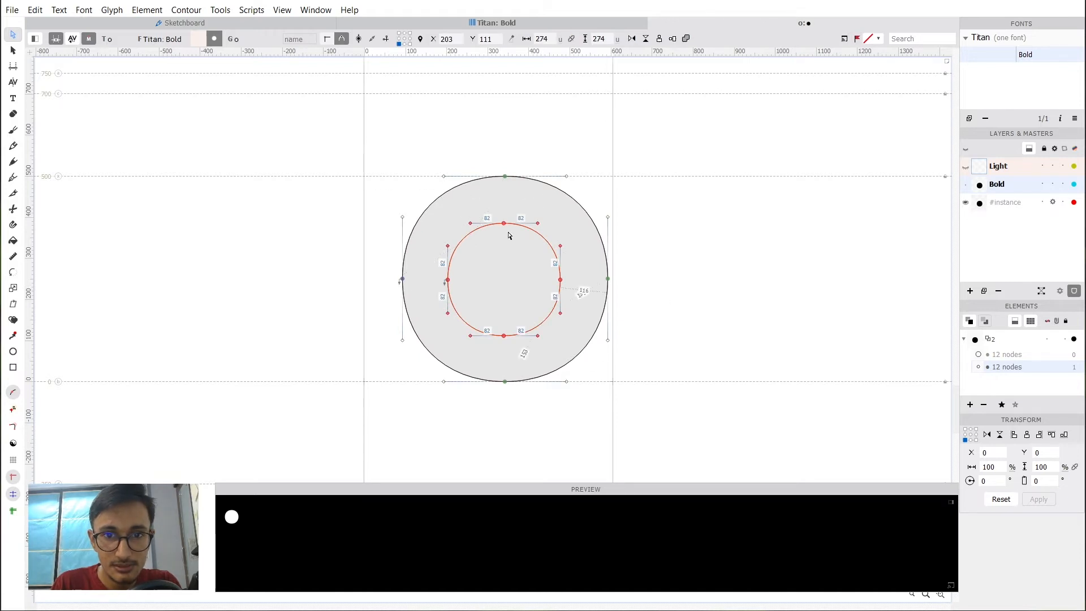
right_click(471, 238)
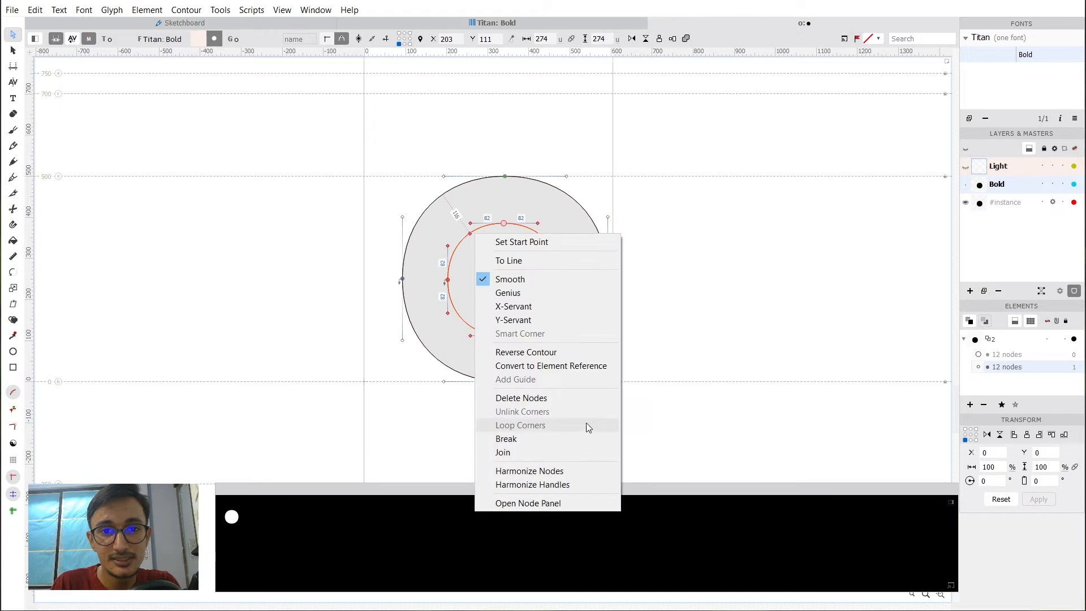
click(526, 352)
key(space)
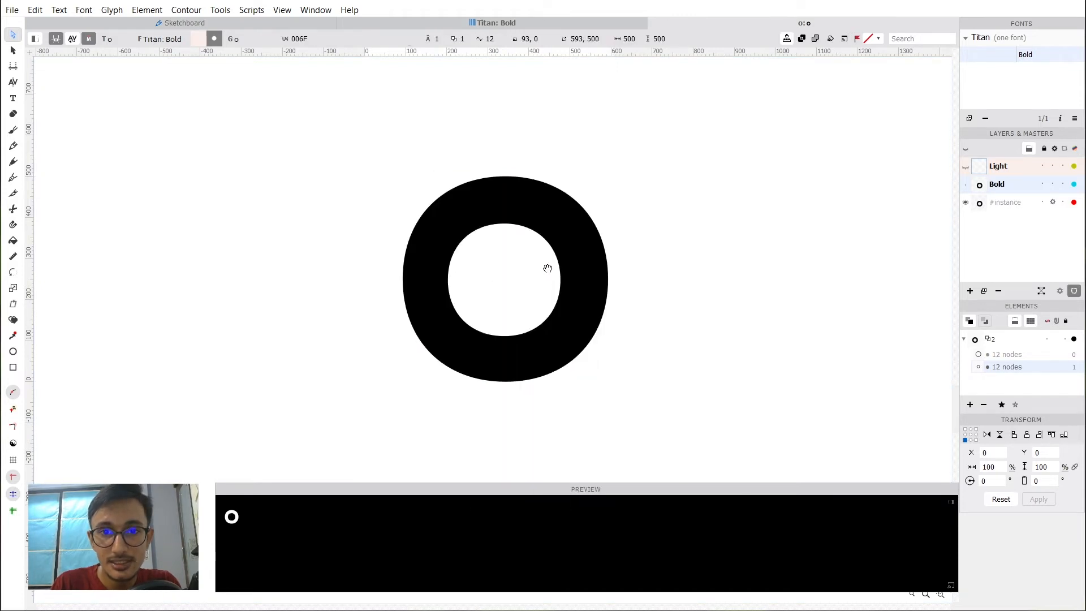
drag(546, 267, 462, 250)
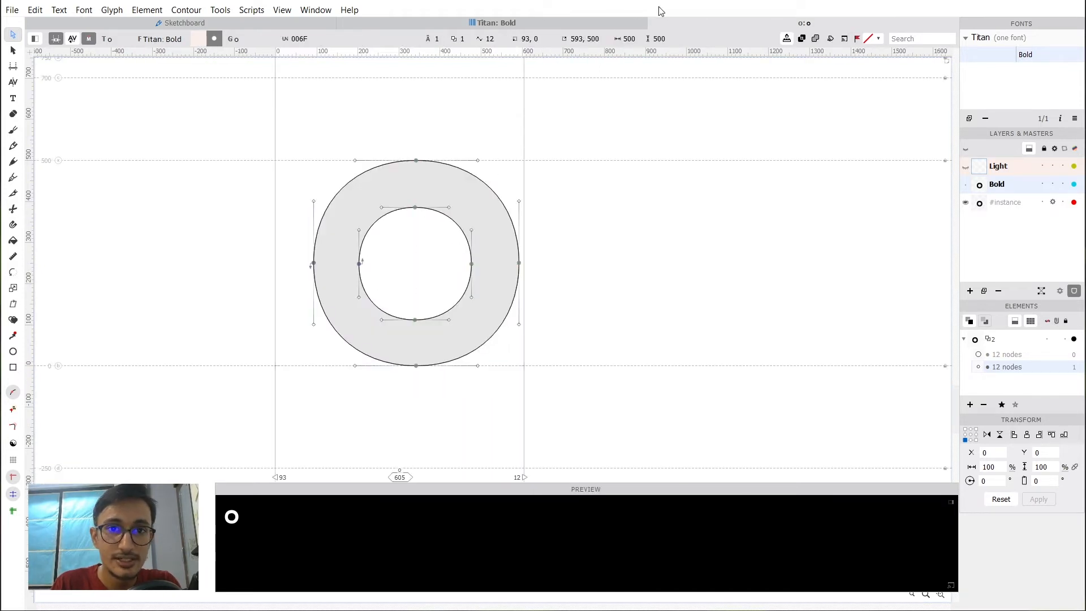
Close the single o glyph and open the n and o together for editing.
click(537, 25)
click(215, 75)
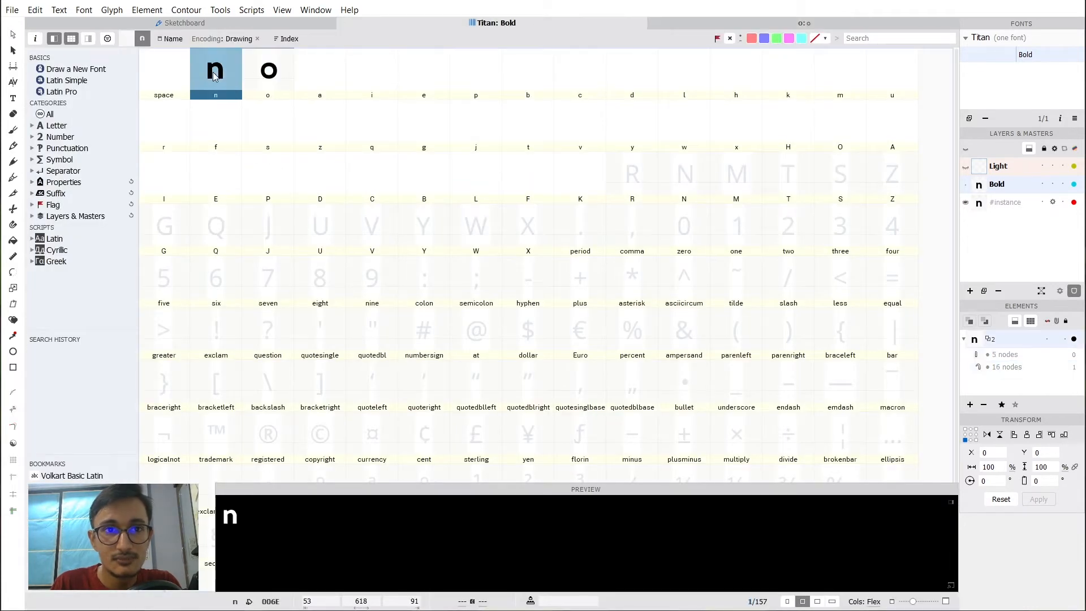
shift+click(269, 73)
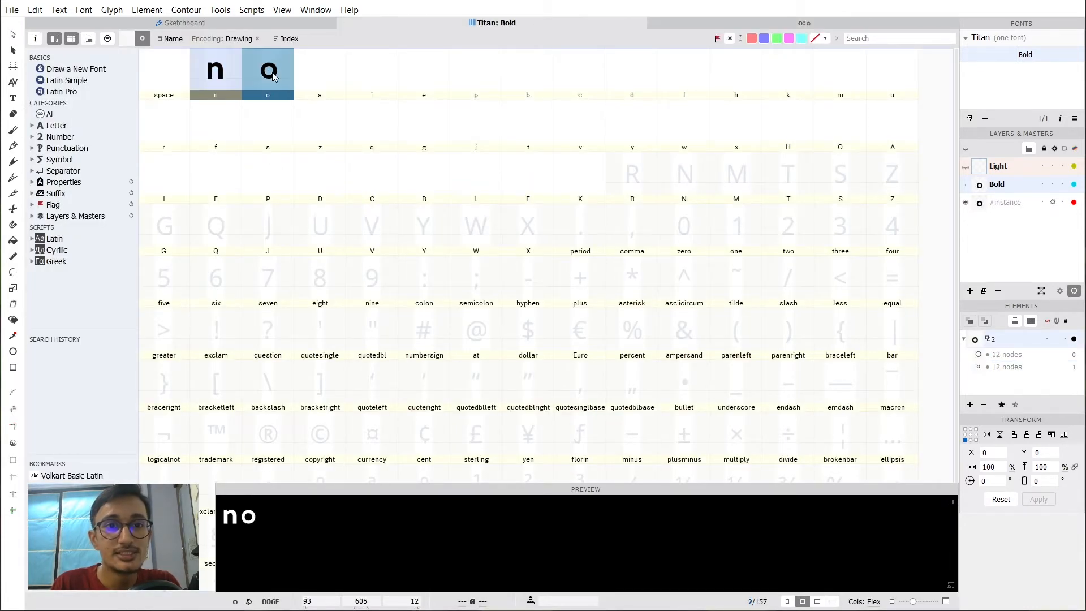
click(652, 24)
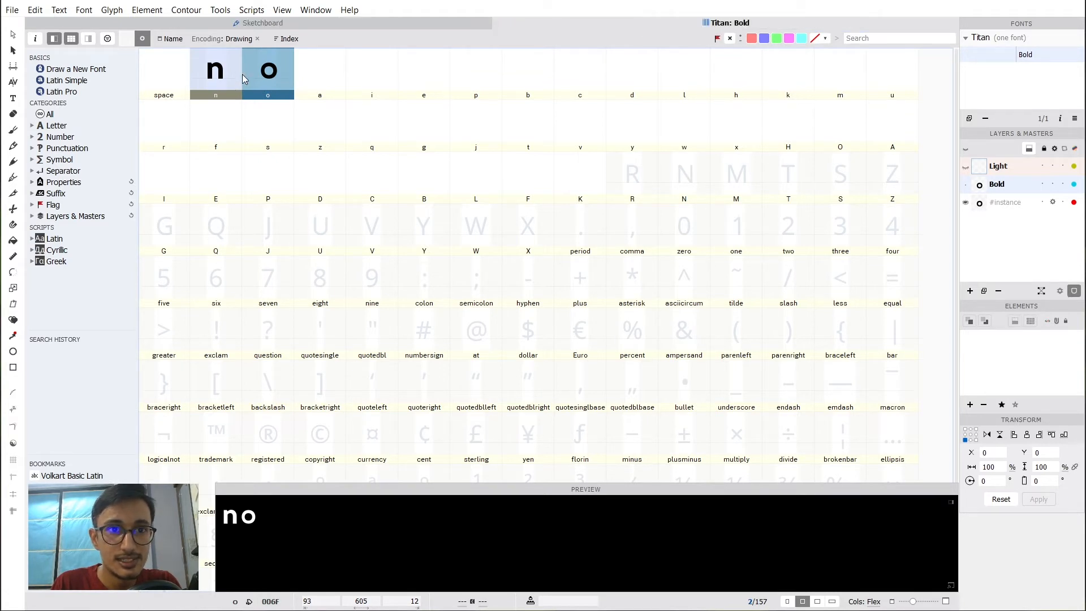
click(271, 72)
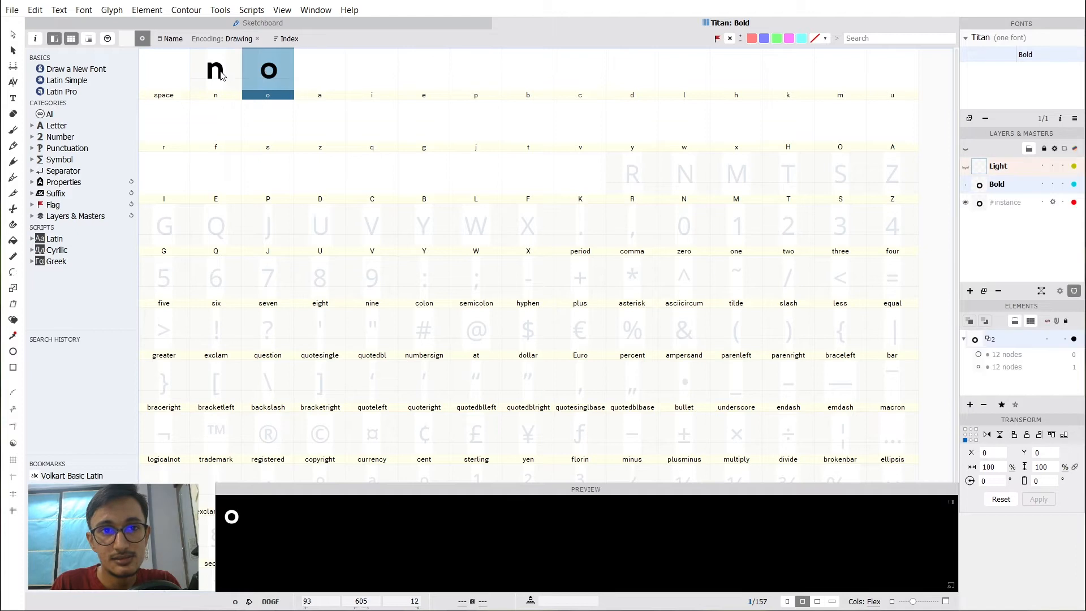
shift+click(229, 73)
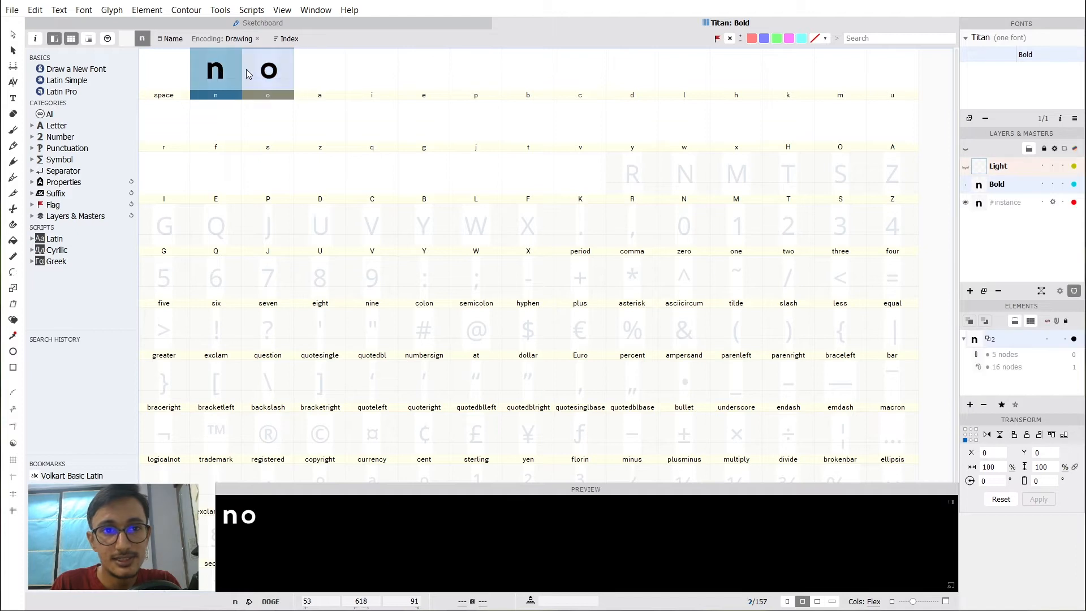
double_click(218, 78)
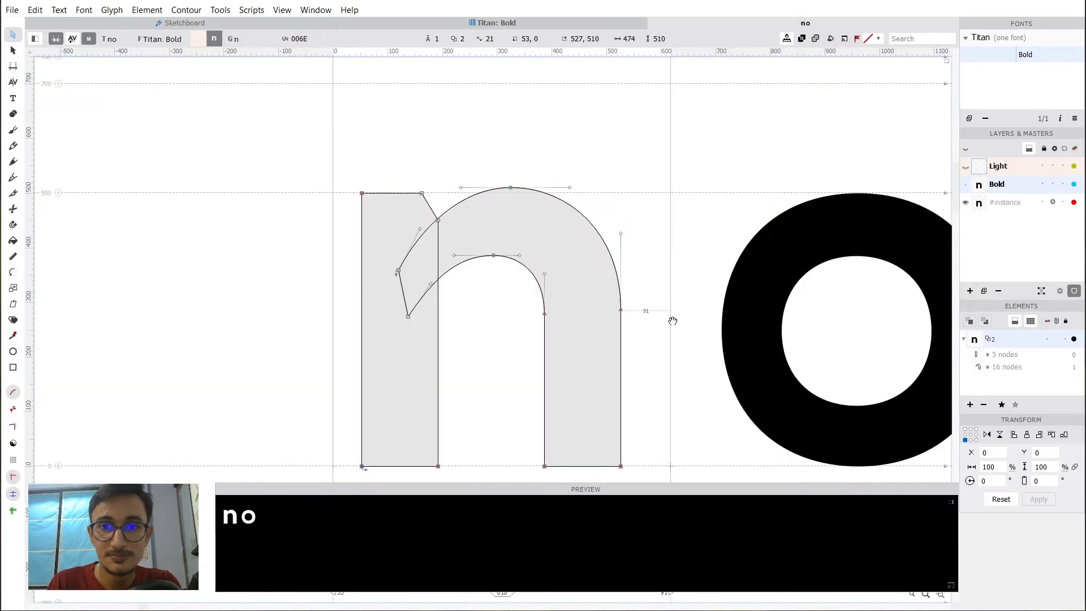
Adjust the n's left sidebearing to 74 and its right sidebearing to 76.
drag(742, 311, 526, 213)
scroll(506, 290, down, 1)
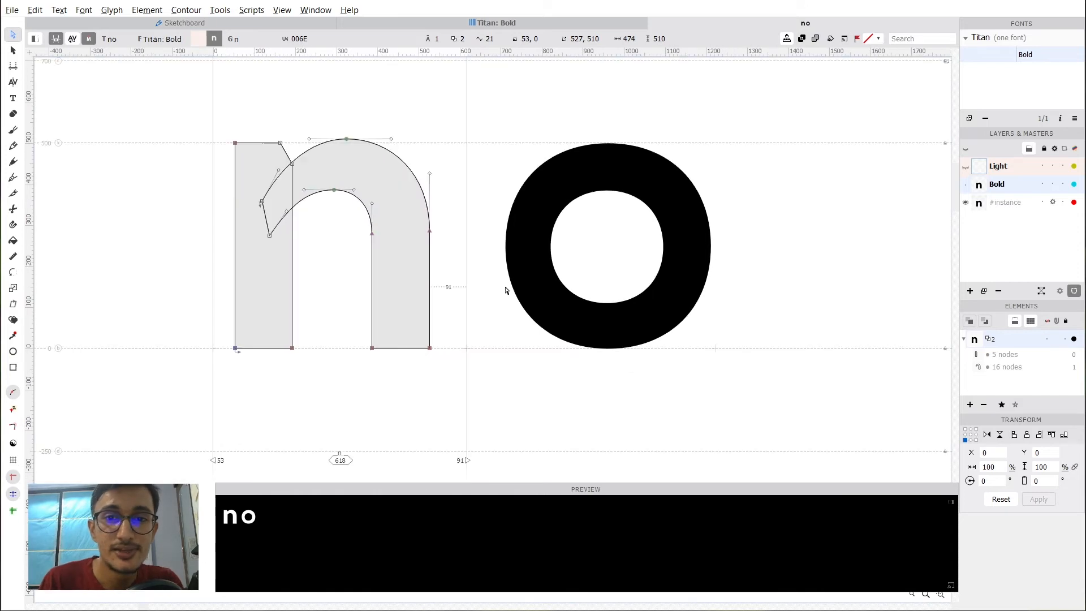
key(space)
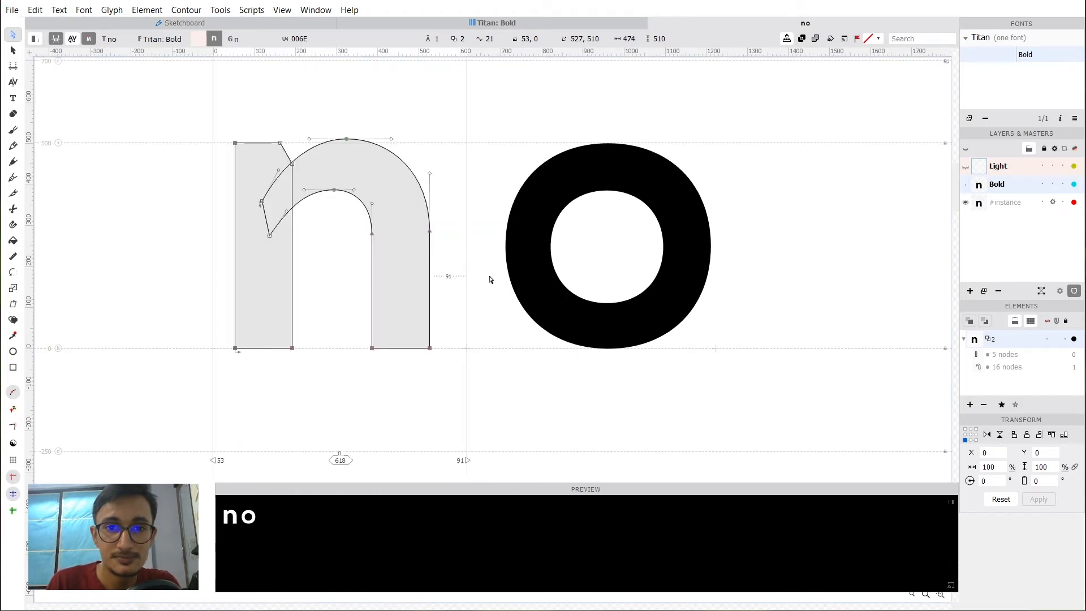
scroll(224, 344, up, 1)
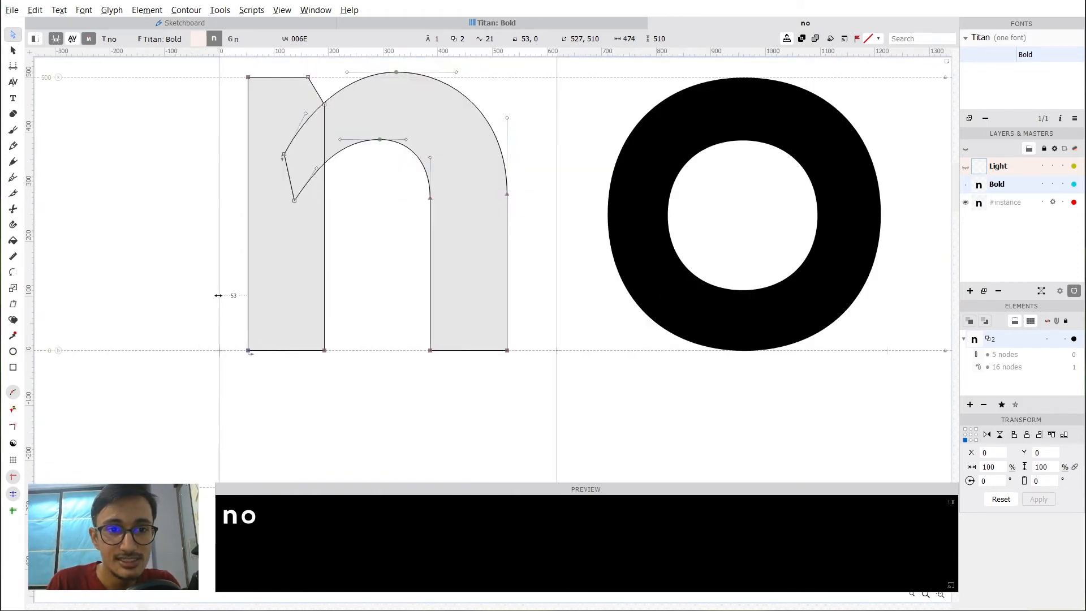
scroll(218, 295, down, 1)
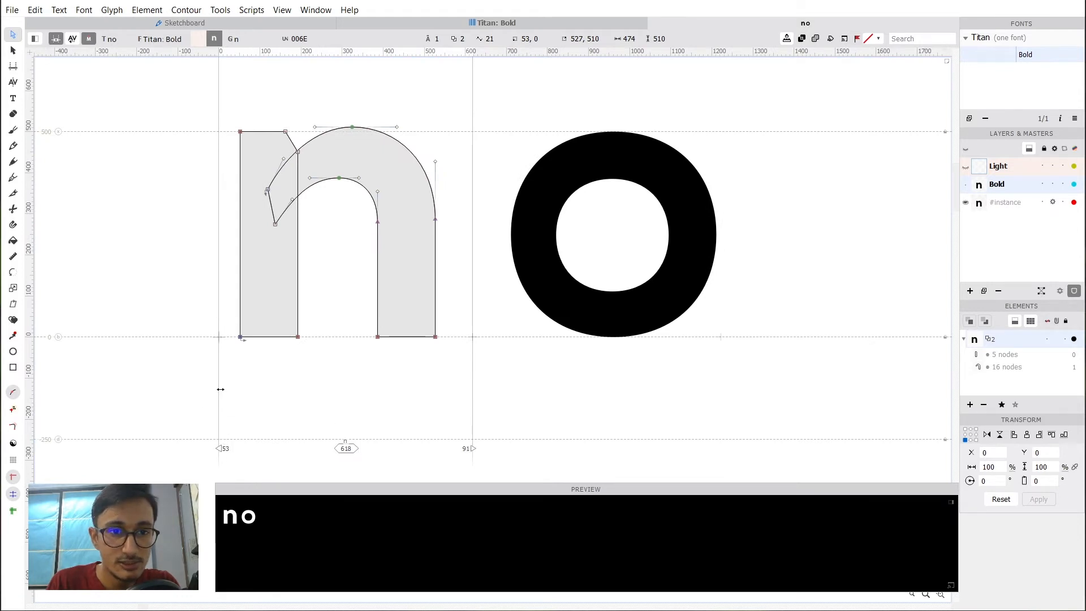
drag(220, 389, 211, 395)
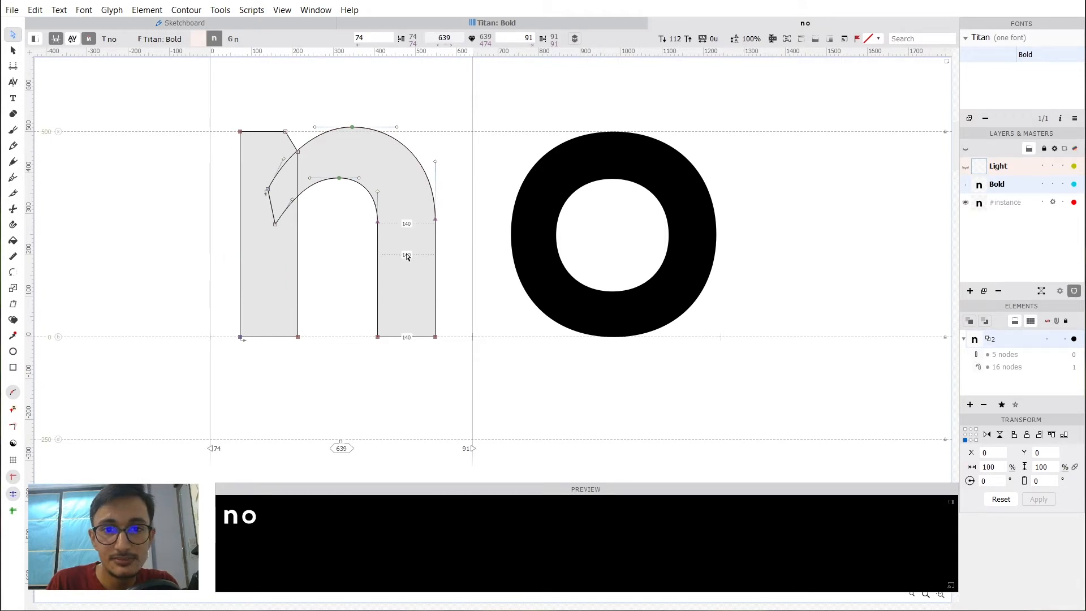
drag(473, 359, 468, 360)
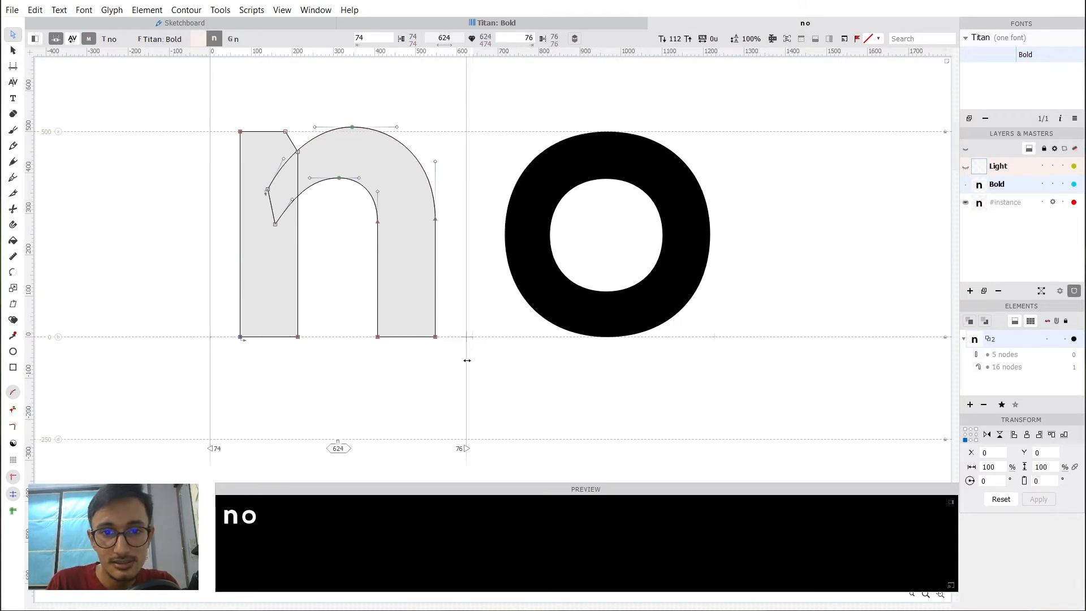
Set both the left and right sidebearings of the n to 60.
double_click(216, 451)
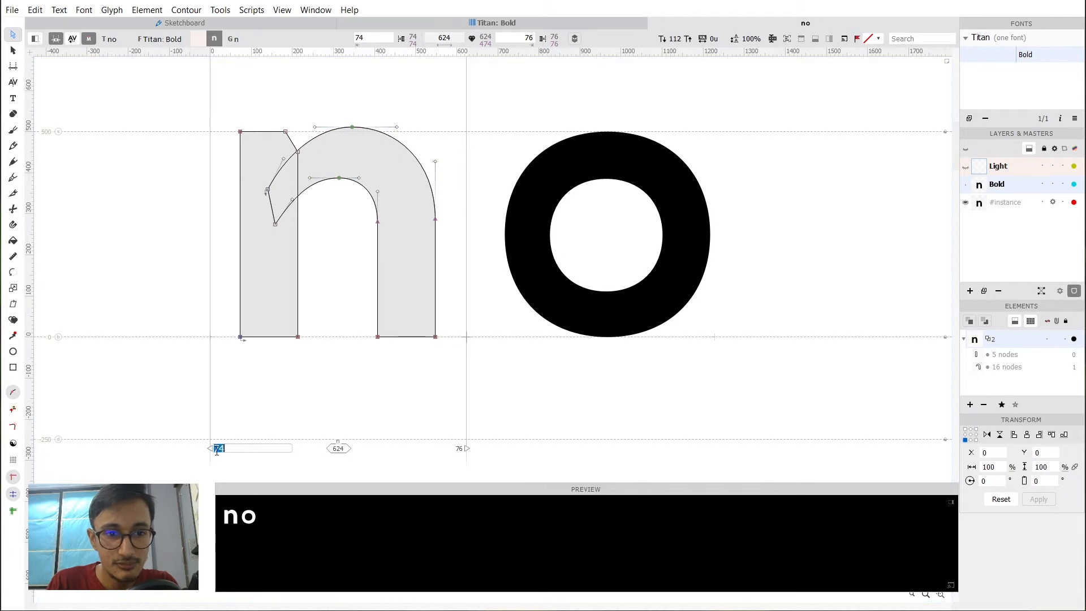
key(Return)
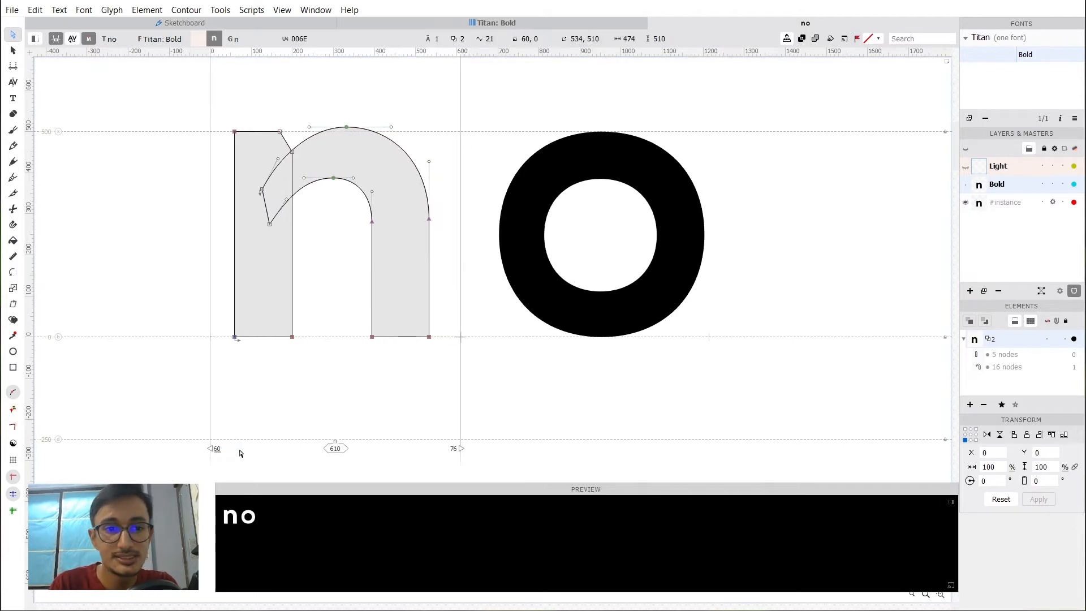
double_click(456, 450)
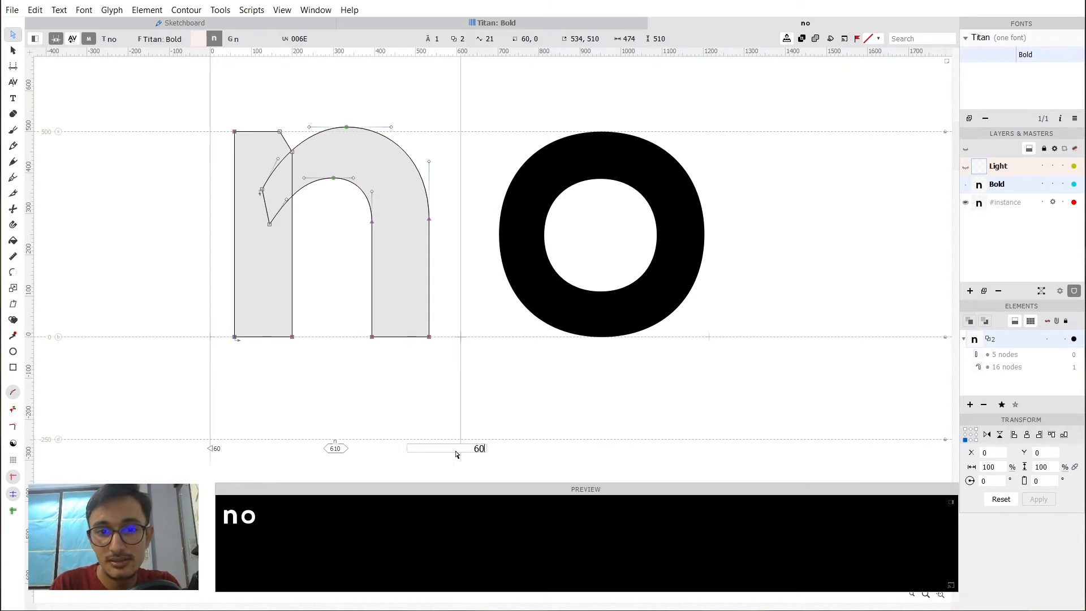
key(Return)
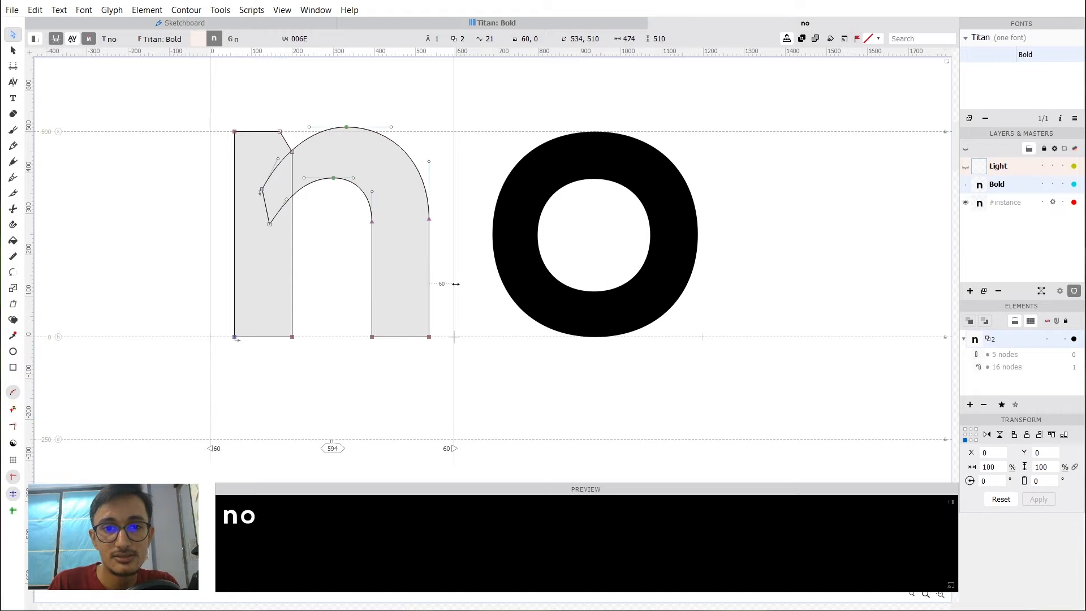
mouse_move(451, 276)
mouse_down()
mouse_move(422, 289)
mouse_move(456, 284)
mouse_up()
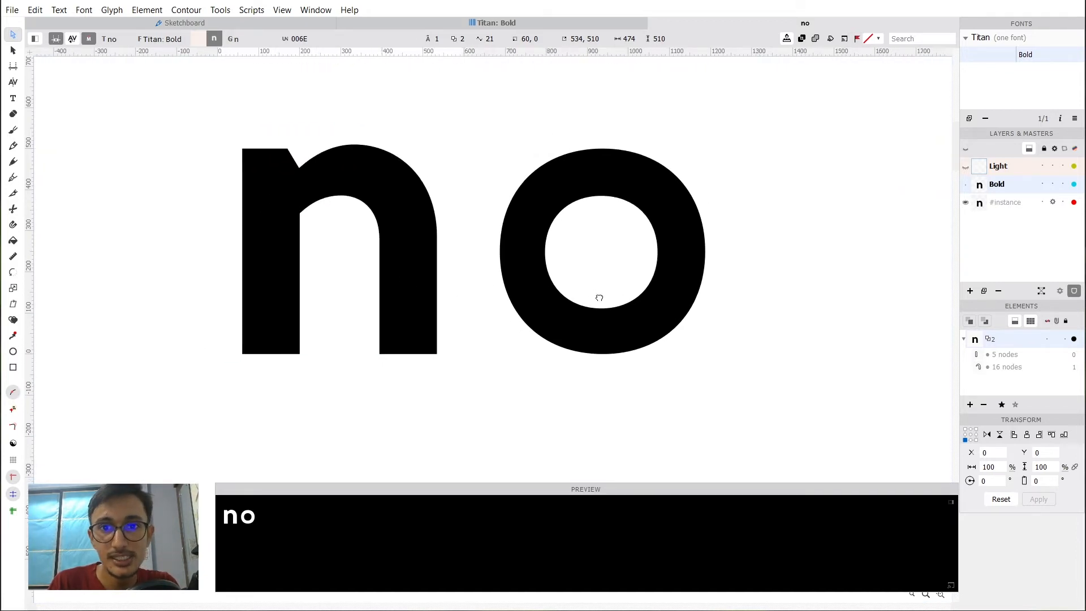
Make the o editable and shift both its contours together until the left extreme sits at X 55.
double_click(570, 262)
scroll(601, 338, up, 1)
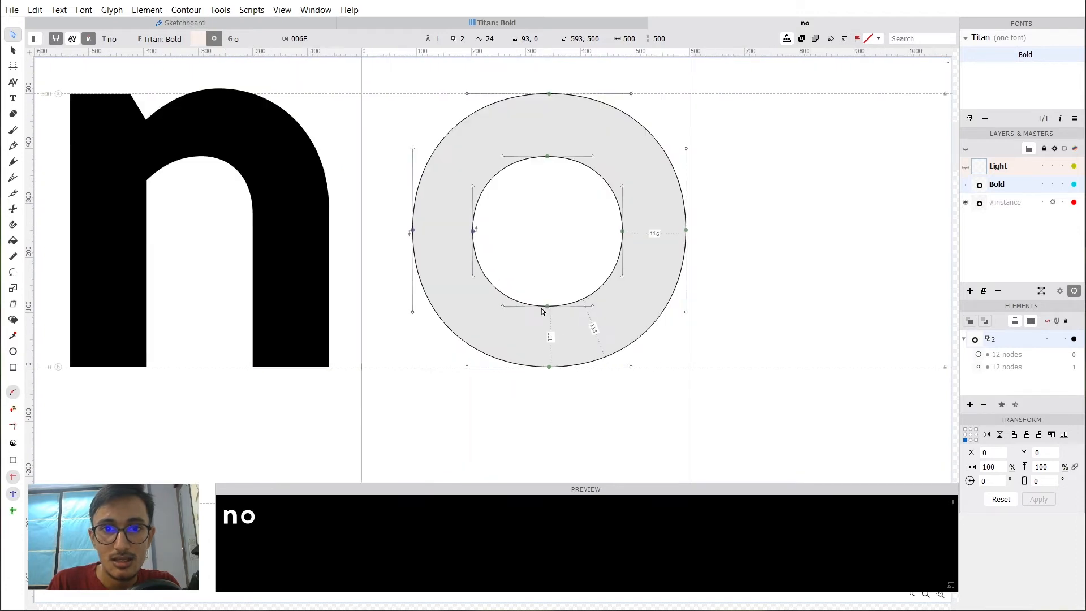
drag(753, 421, 374, 80)
drag(412, 231, 391, 233)
key(Right)
key(Right)
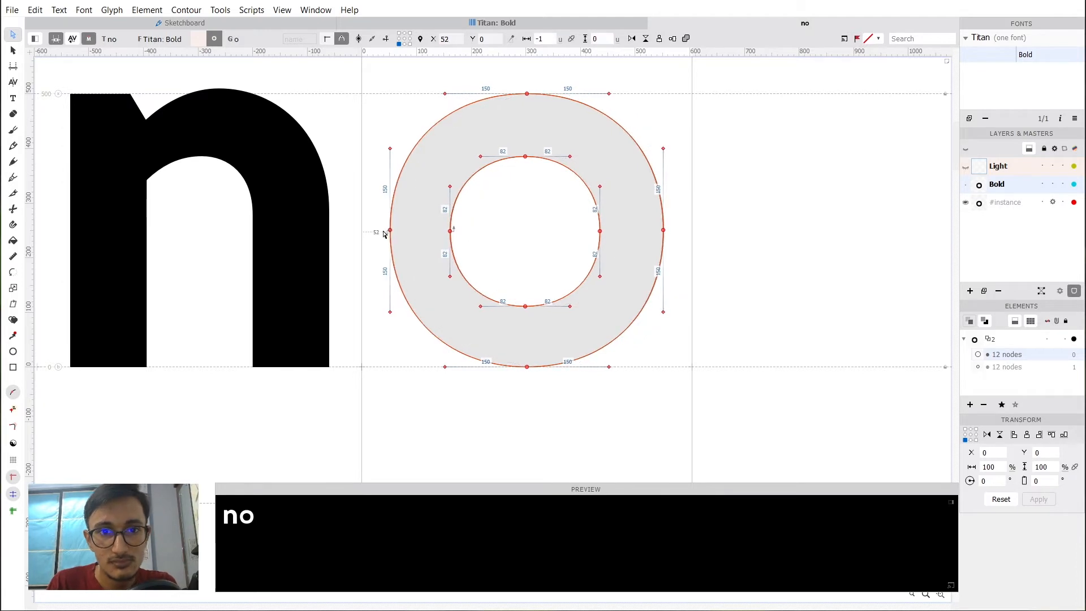
click(481, 287)
key(space)
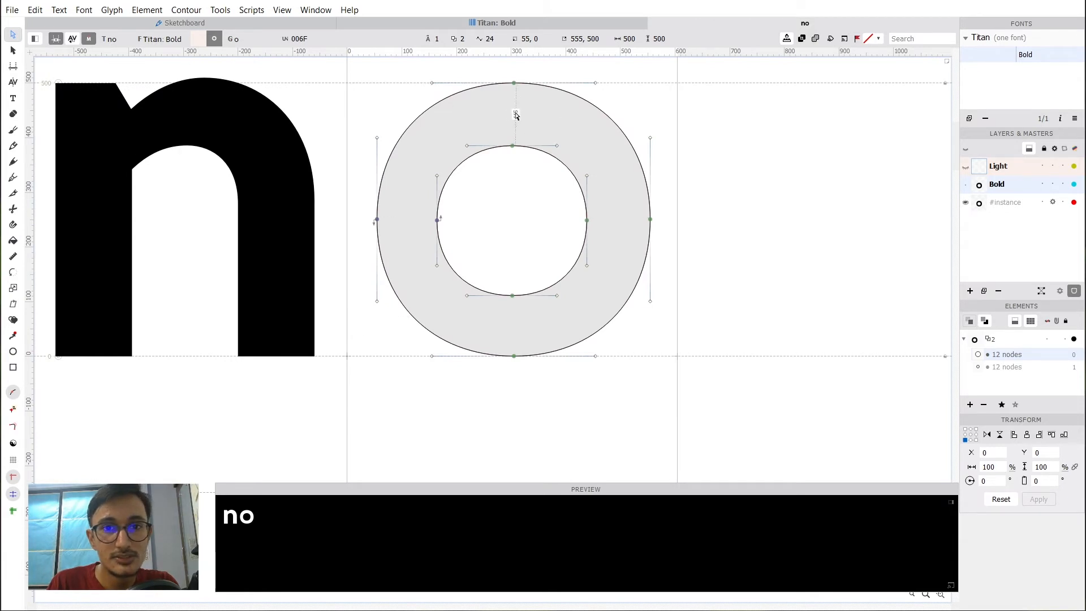
Align the top and bottom nodes of both o contours on a common vertical centre line at X 304.
drag(498, 73, 537, 390)
click(511, 70)
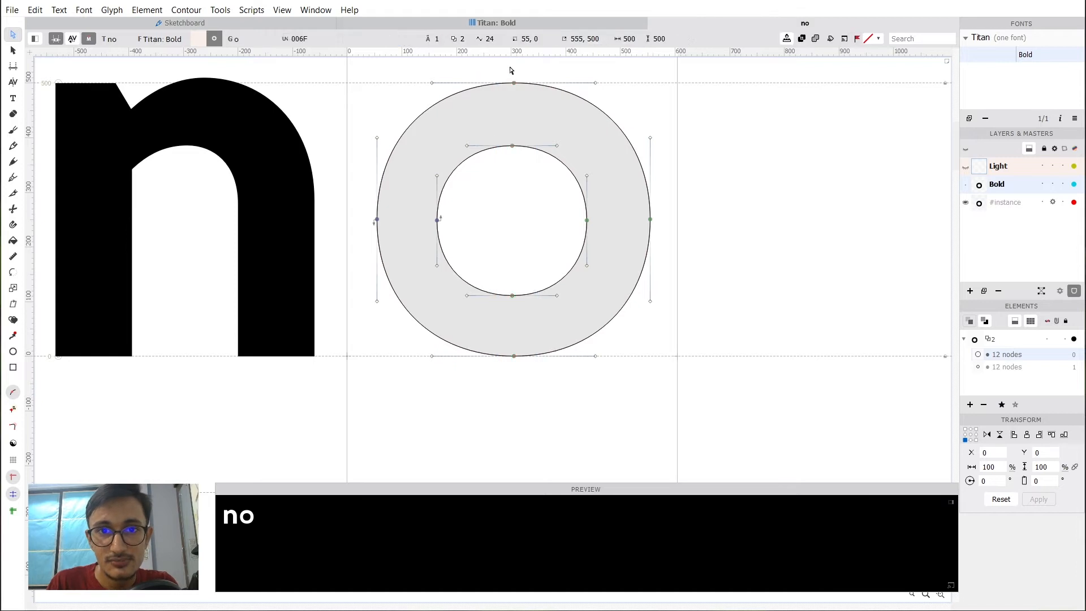
drag(496, 70, 543, 392)
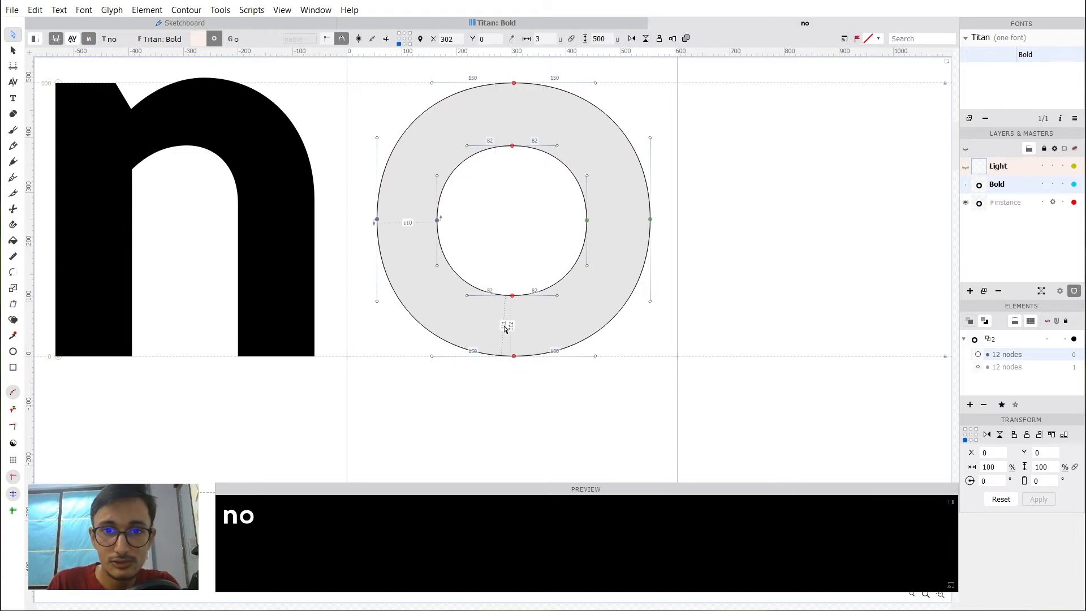
click(1027, 436)
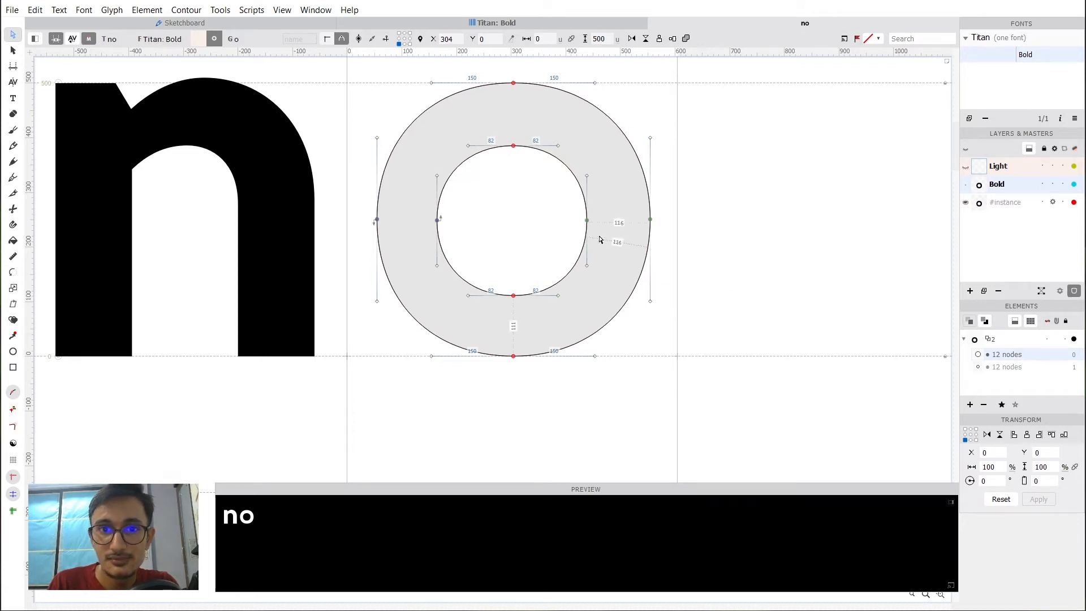
Level the left and right extreme nodes of both o contours by setting their height to 0 about the centre.
click(494, 237)
drag(665, 243, 311, 193)
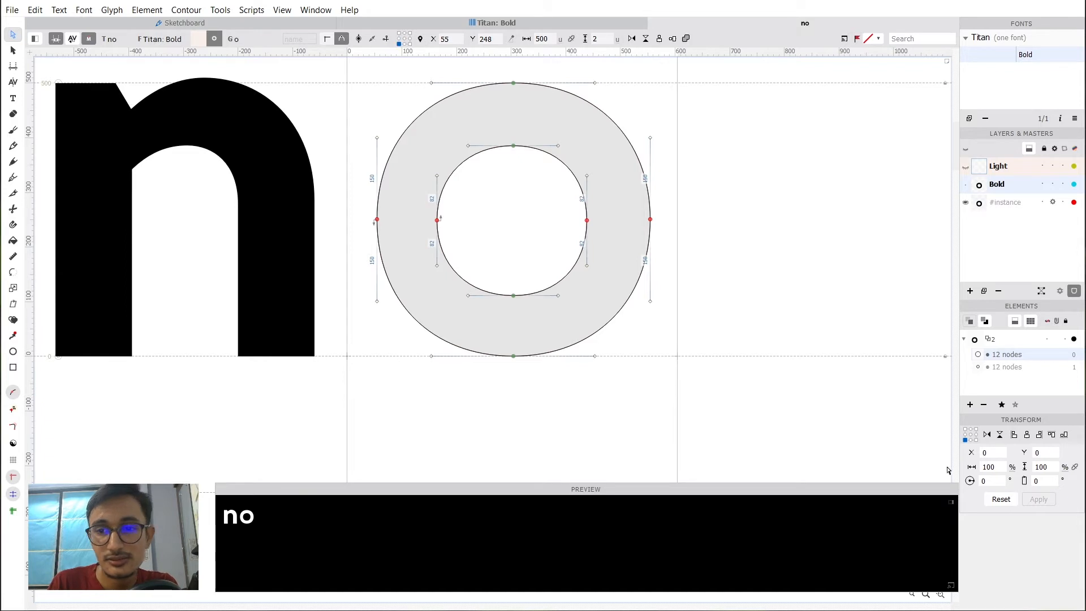
click(405, 40)
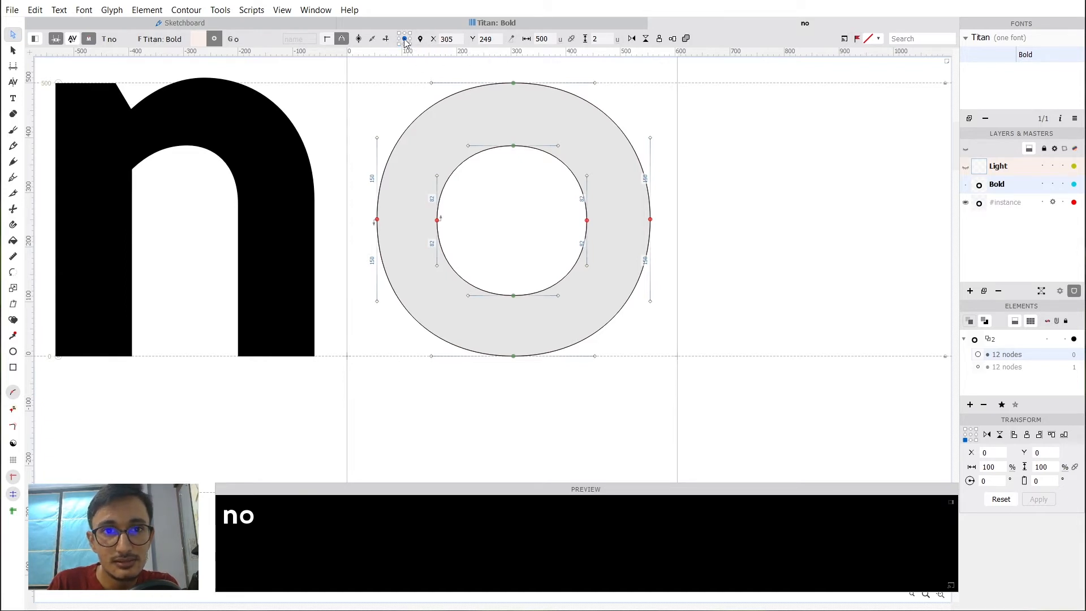
click(602, 39)
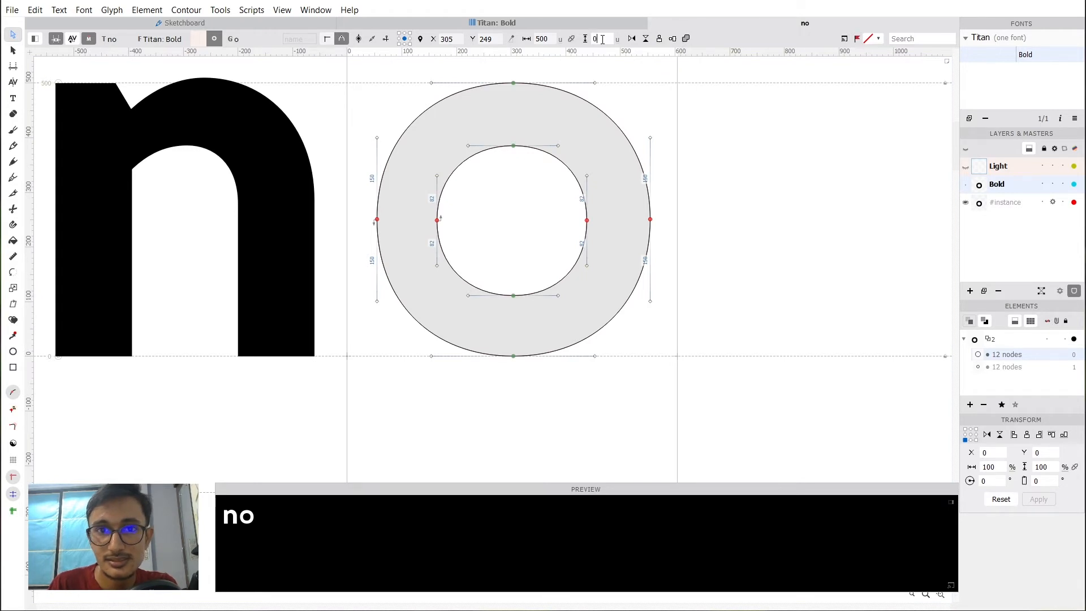
click(524, 220)
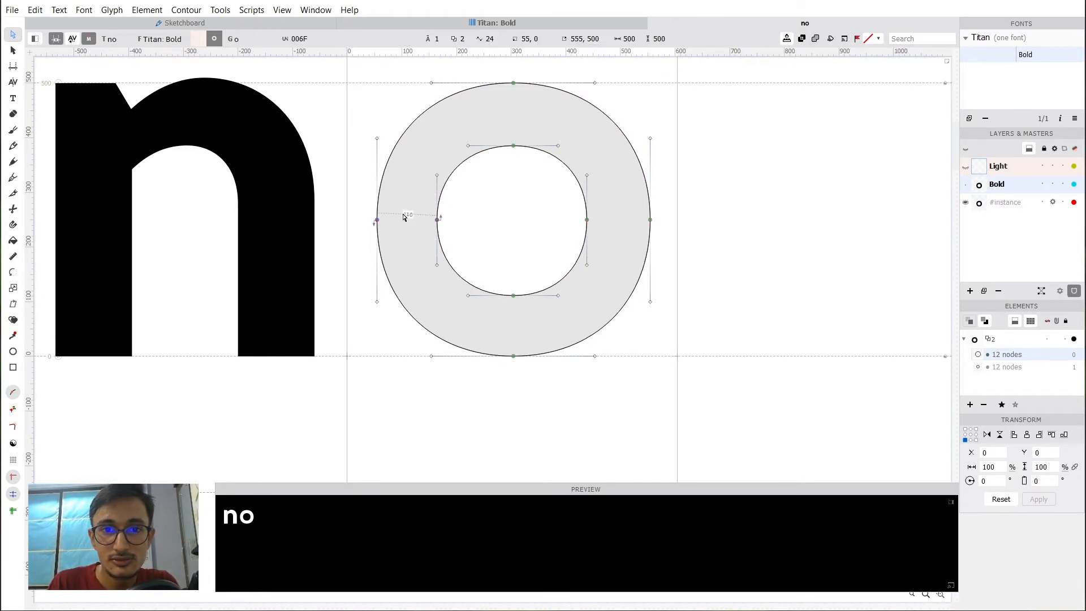
Add overshoot to the o by moving both contours' top nodes up 10 units and bottom nodes down 10 units.
key(space)
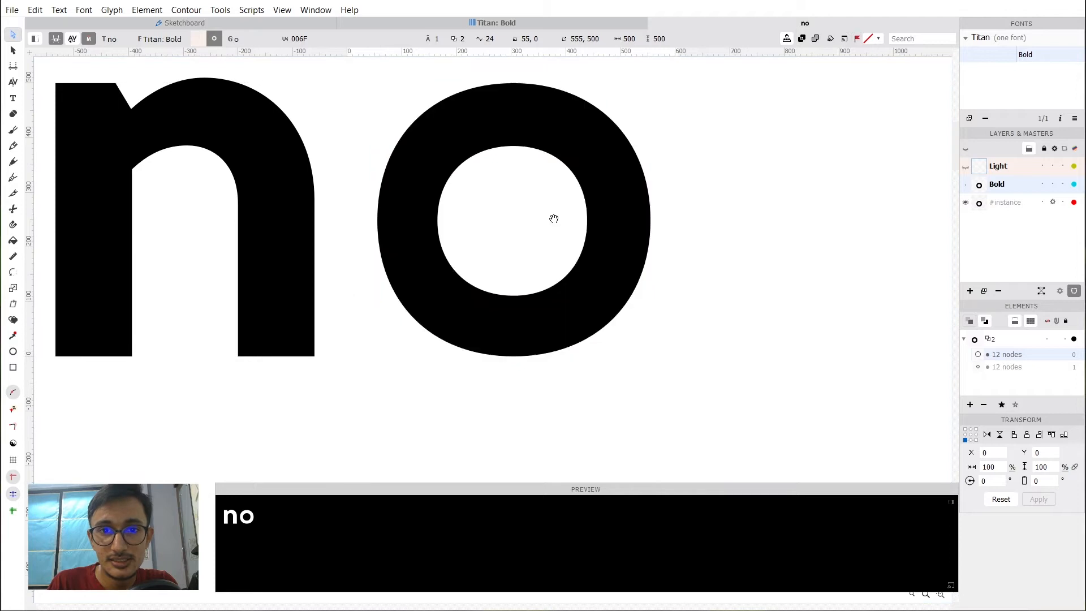
drag(563, 202, 498, 68)
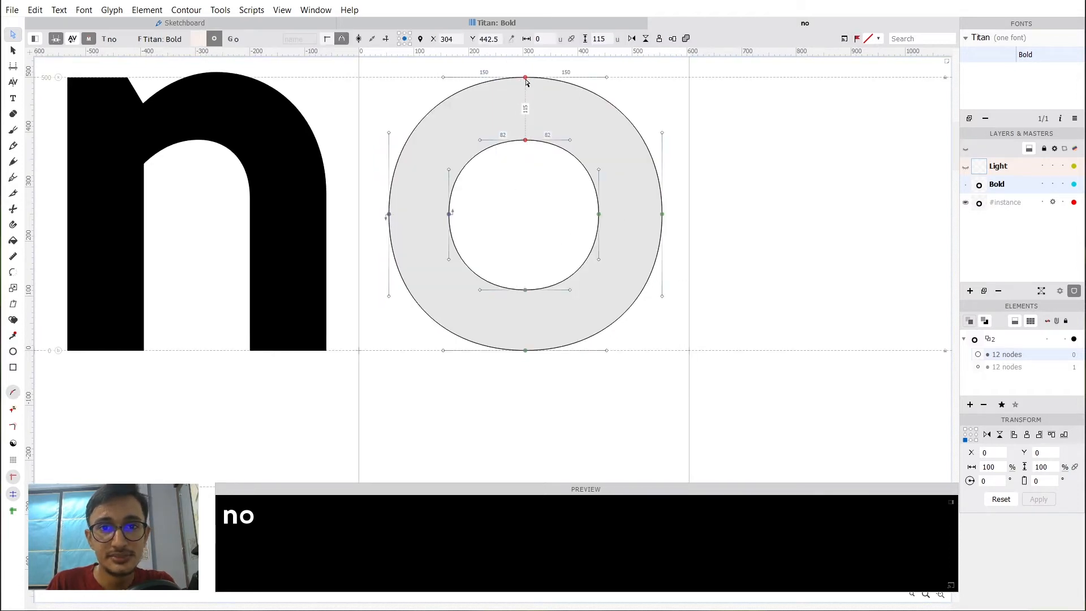
key(shift+Up)
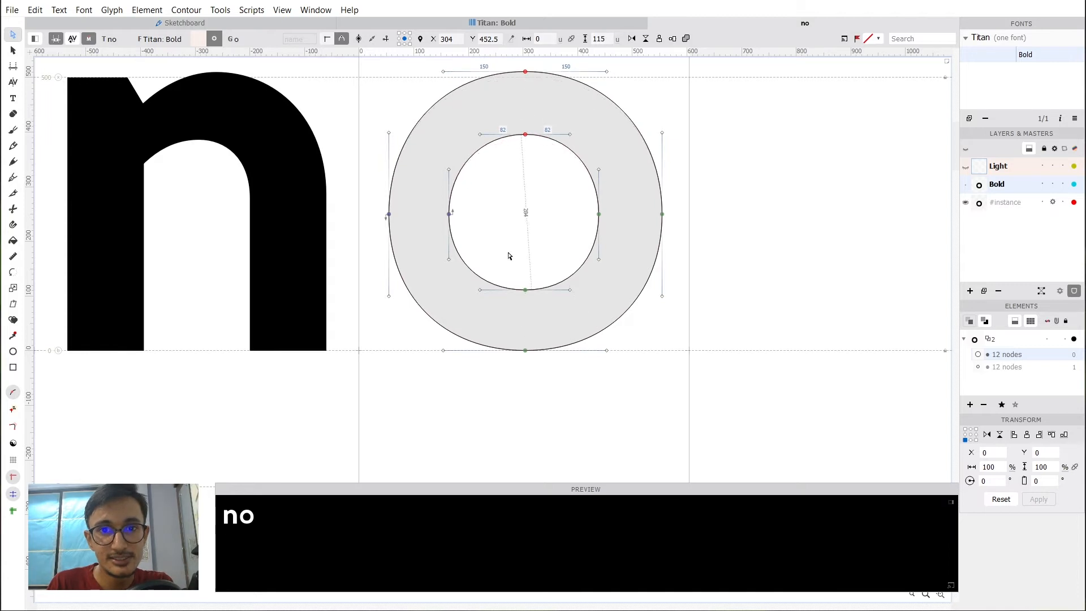
drag(516, 261, 558, 392)
key(shift+Down)
click(484, 218)
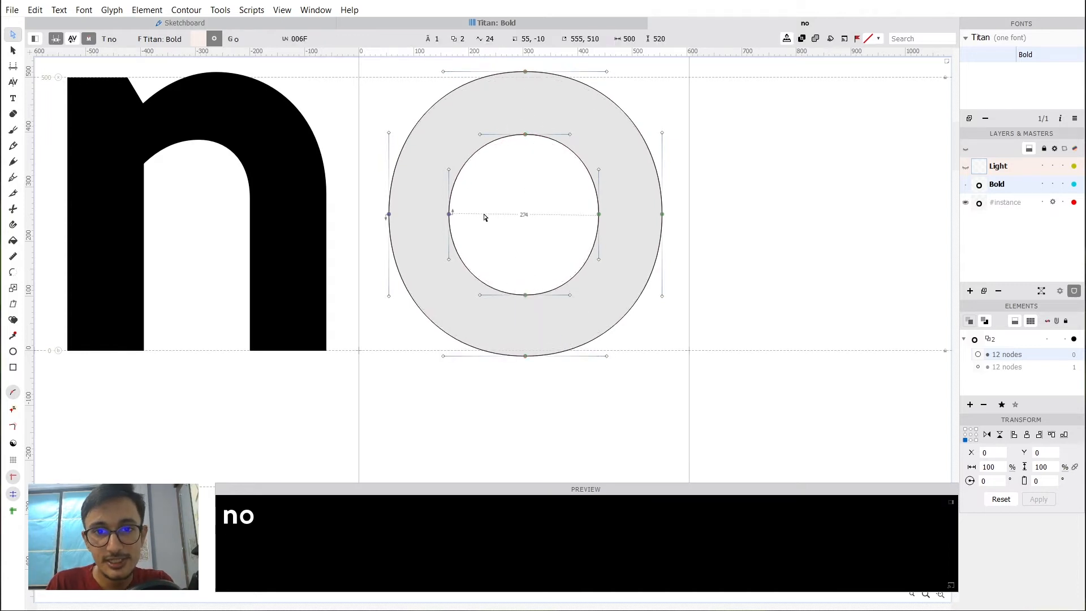
Compare the n with the o, and lower the top node of the o's inner contour to Y 388.
key(space)
drag(568, 200, 579, 242)
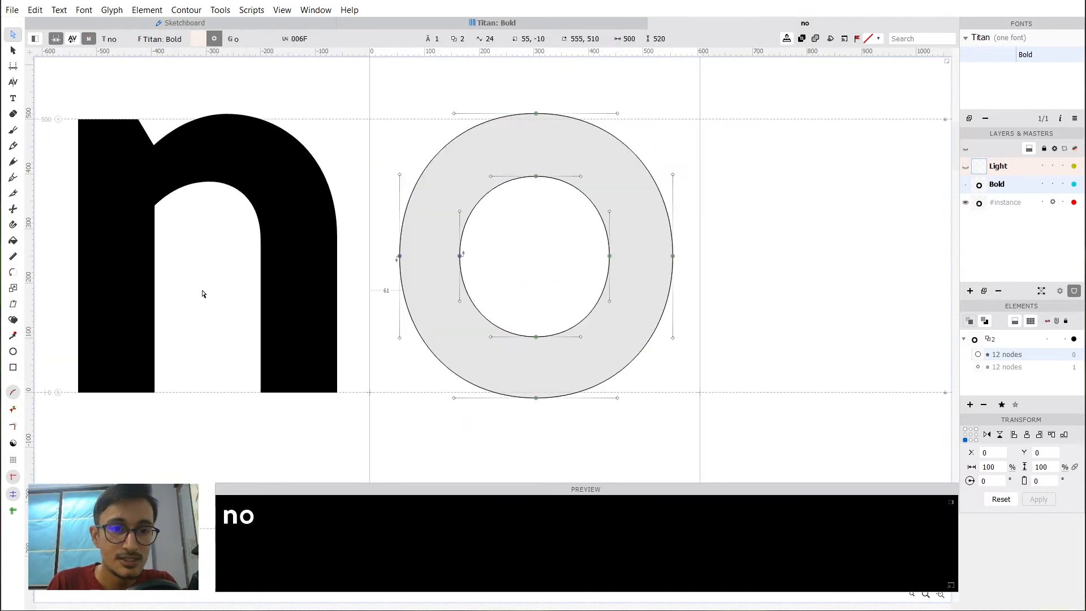
key(space)
drag(204, 294, 313, 368)
click(229, 360)
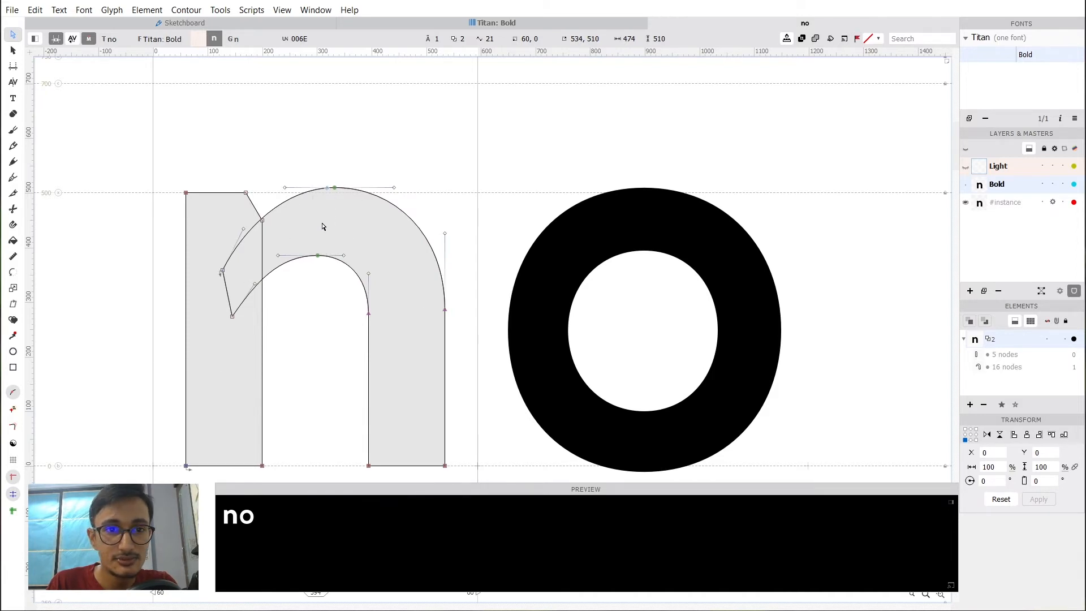
drag(473, 334, 349, 247)
click(411, 242)
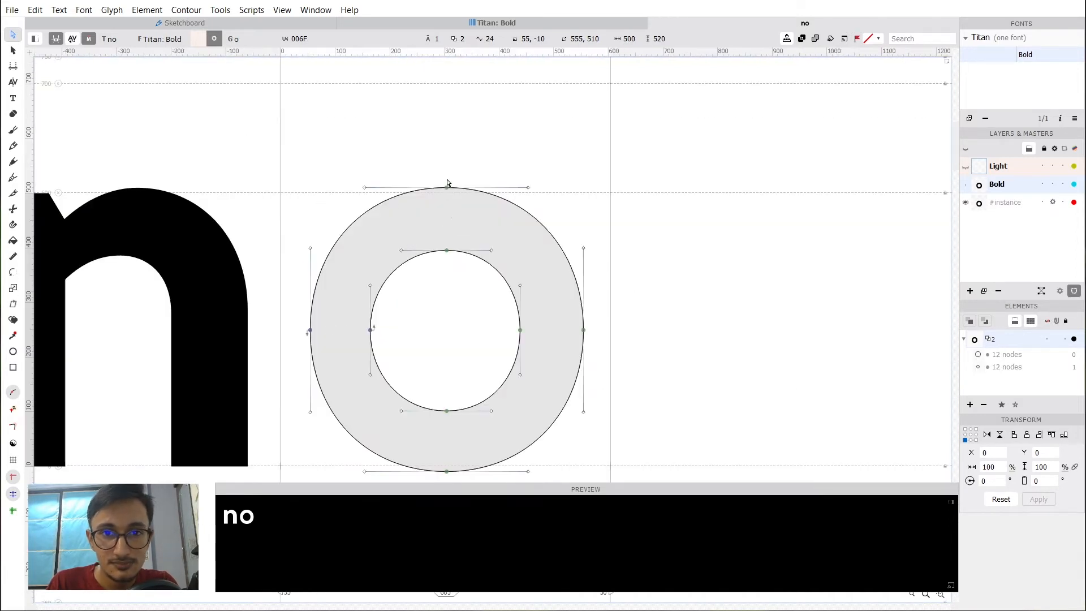
drag(443, 223, 470, 290)
key(Down)
key(Down)
key(Down)
key(Down)
key(Down)
key(Down)
key(Down)
key(Down)
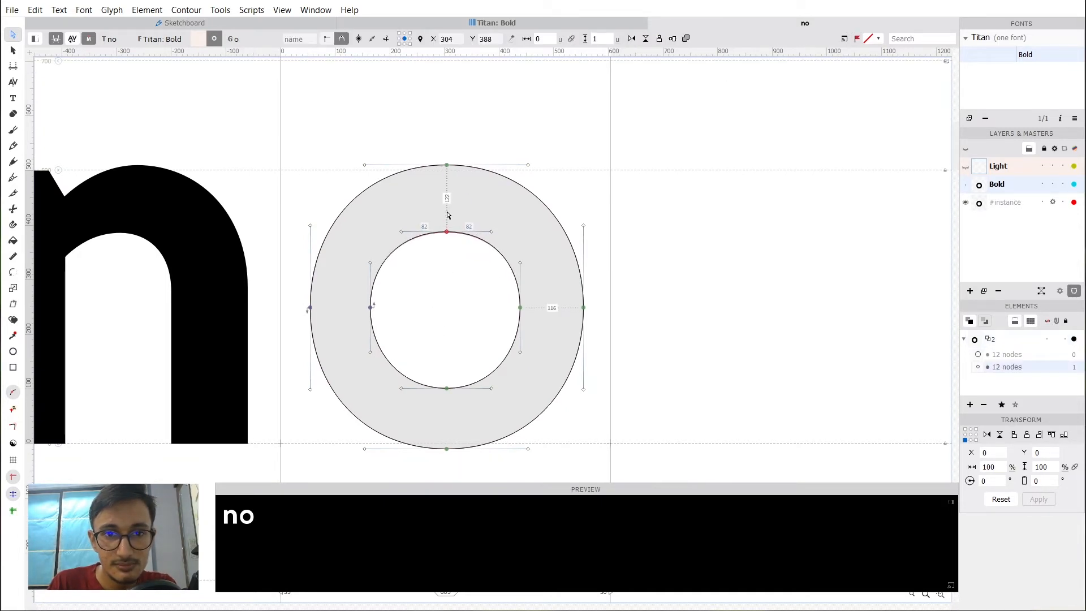
Raise the bottom node of the o's inner contour to Y 112.
drag(430, 327, 456, 418)
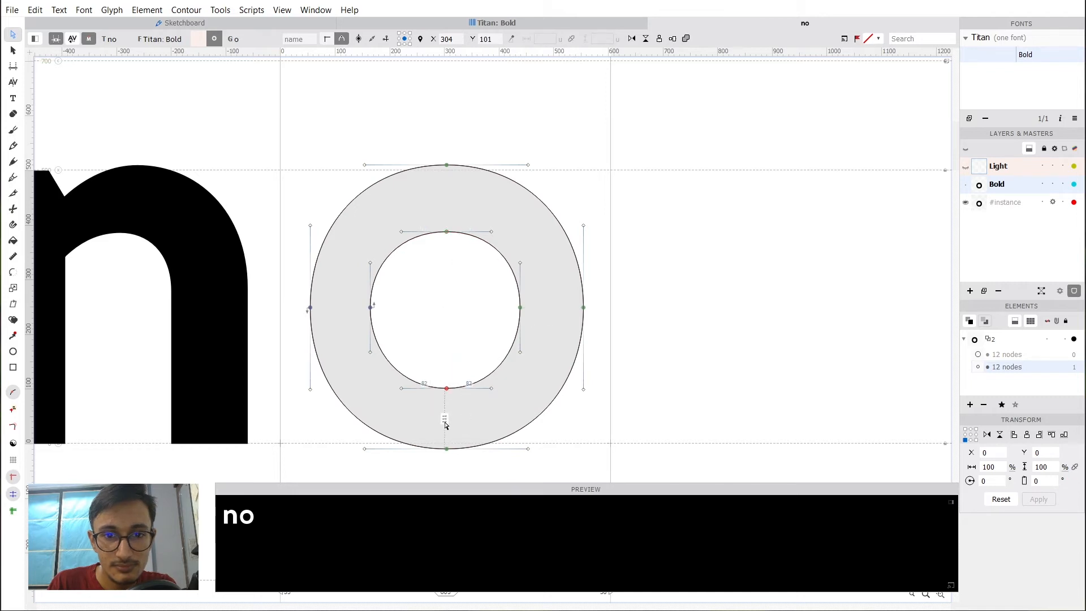
key(Up)
key(Up)
key(Up)
key(Up)
key(Up)
key(Up)
key(Up)
key(Up)
key(Up)
key(Up)
key(Up)
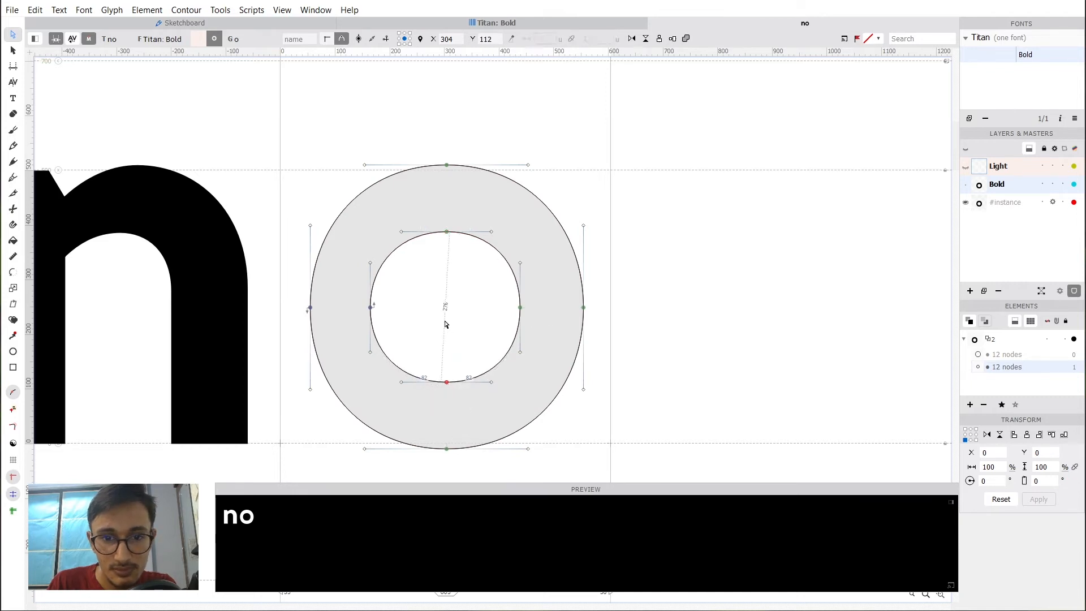
click(469, 366)
Move the right node of the o's inner contour inward until the right stroke is about 140 units thick.
key(space)
drag(484, 325, 505, 262)
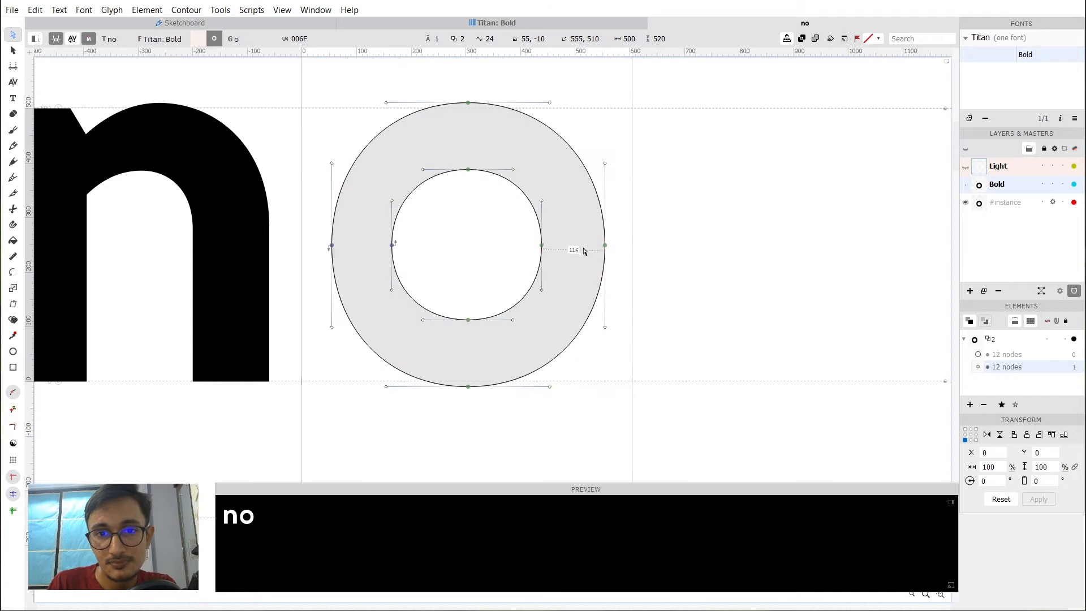
drag(480, 223, 560, 277)
key(Left)
key(Left)
key(Left)
key(Left)
key(Left)
key(Left)
key(Left)
key(Left)
key(Left)
key(Left)
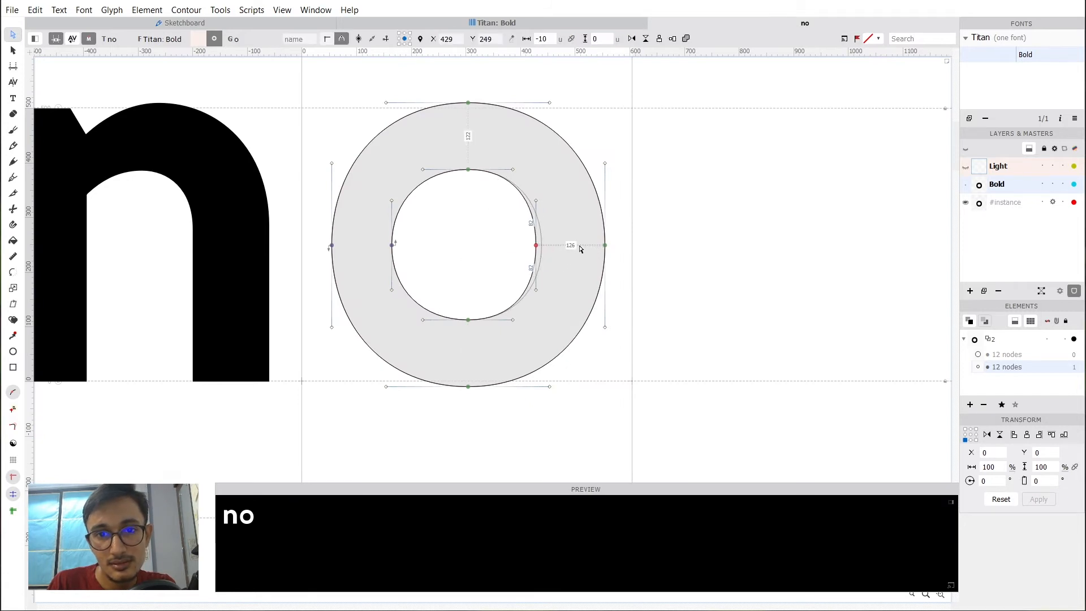
key(shift+Left)
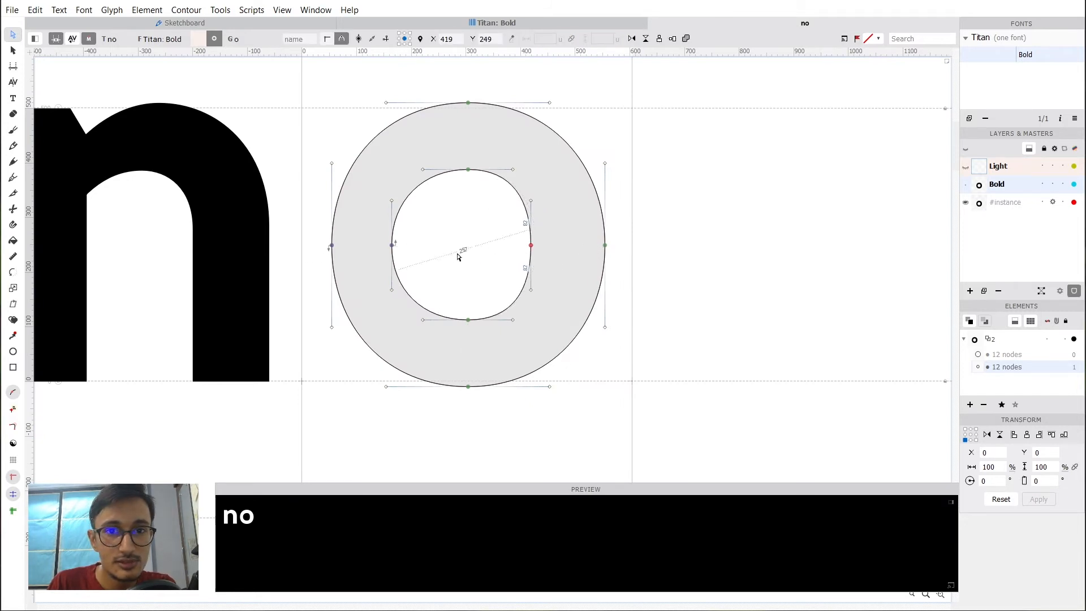
key(Left)
key(Left)
key(Left)
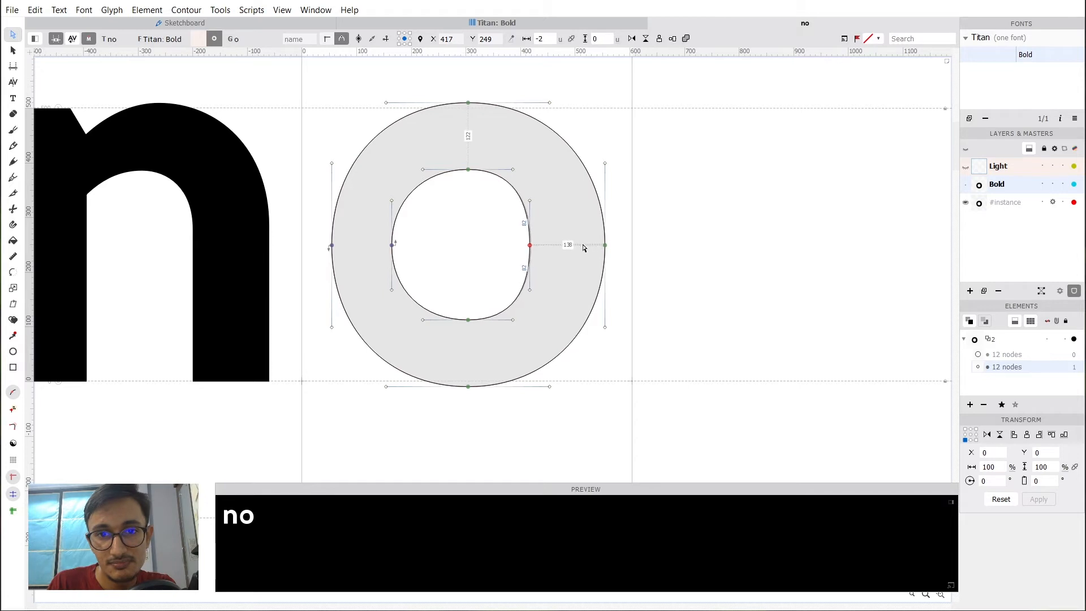
Move the left node of the o's inner contour 30 units inward to X 195.
drag(419, 225, 354, 257)
key(shift+Right)
key(shift+Right)
key(shift+Right)
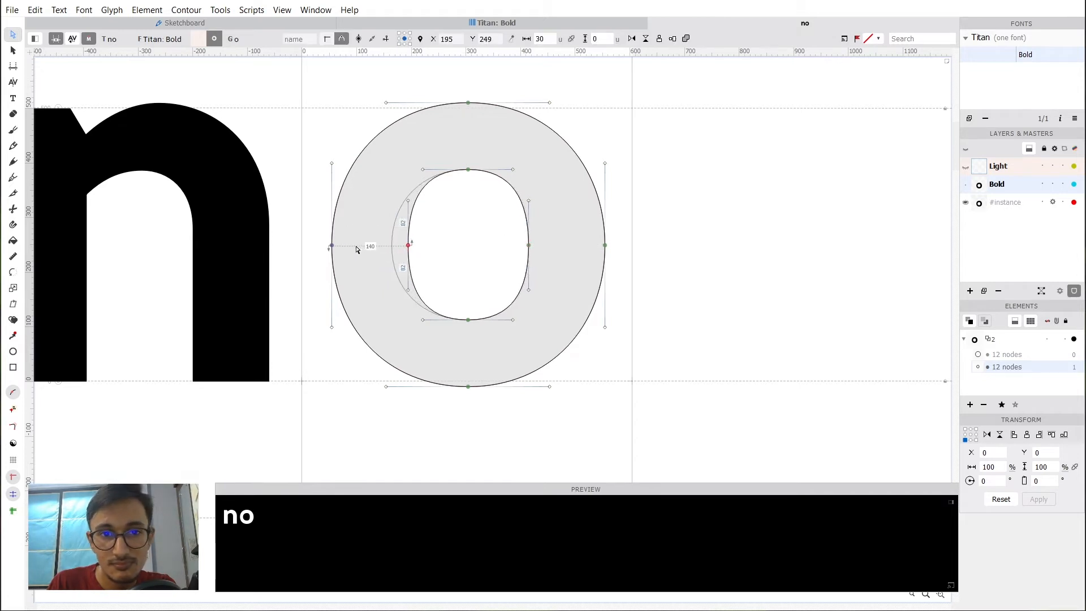
Open the n for editing and balance its outer and inner shoulder curves, with the outer curve at 60% tension.
key(space)
drag(526, 267, 582, 245)
scroll(560, 236, down, 2)
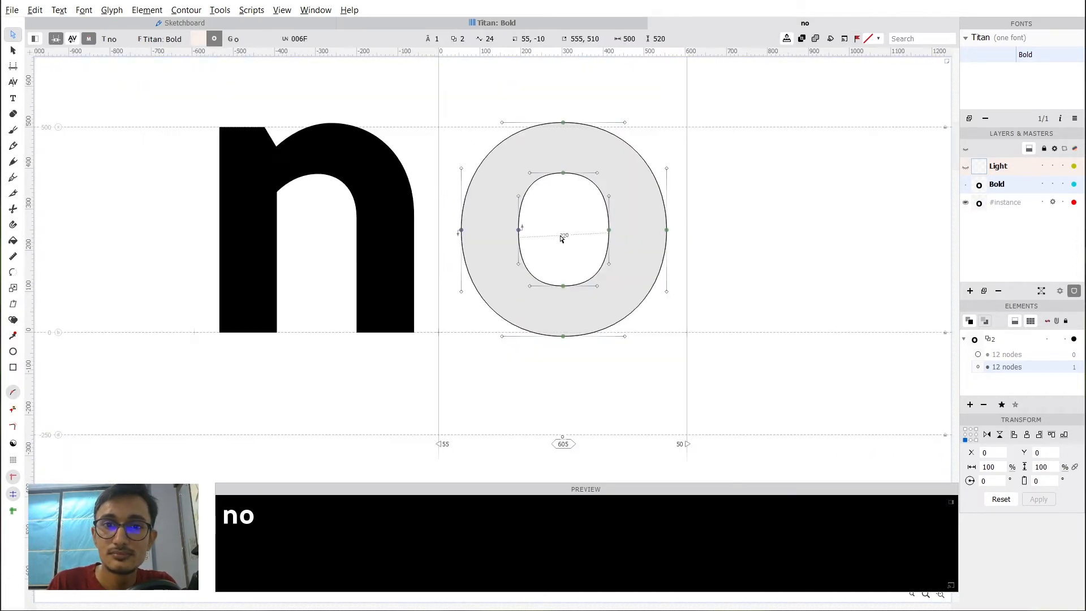
scroll(570, 219, up, 1)
key(space)
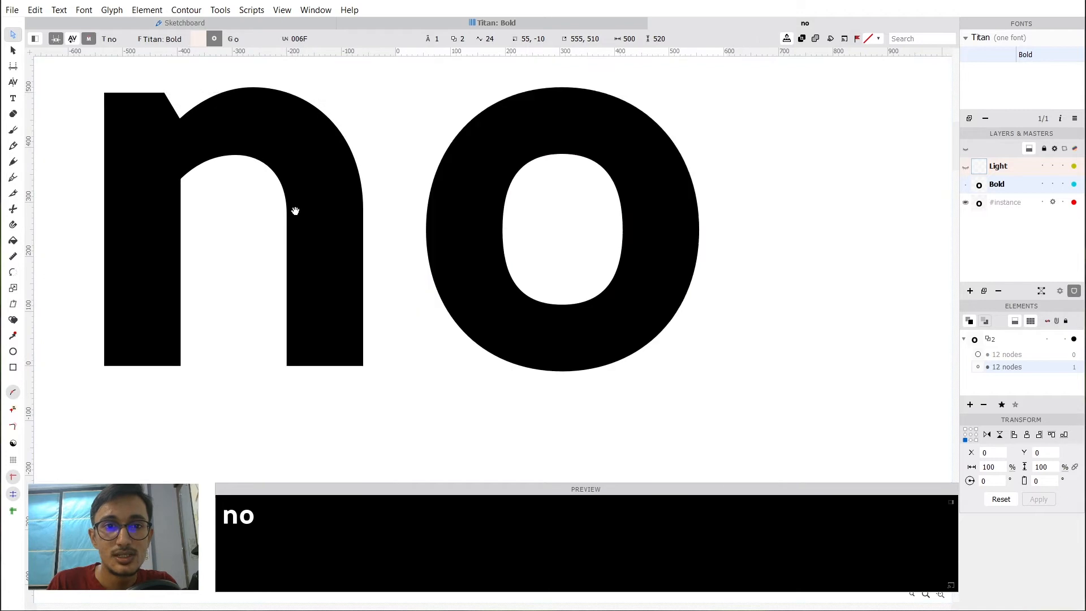
drag(294, 211, 544, 222)
double_click(542, 229)
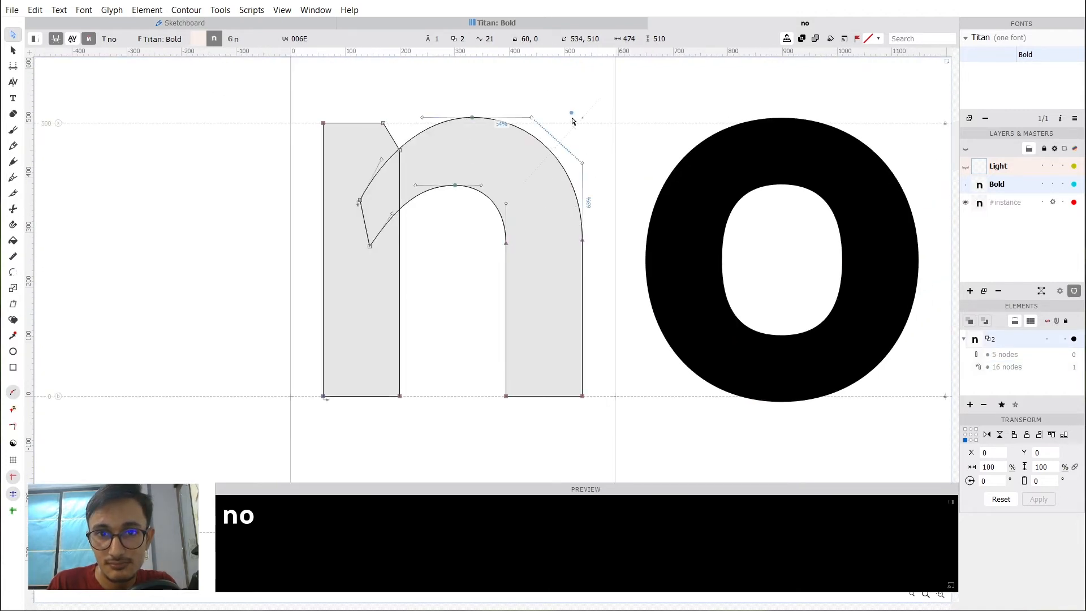
drag(572, 117, 589, 114)
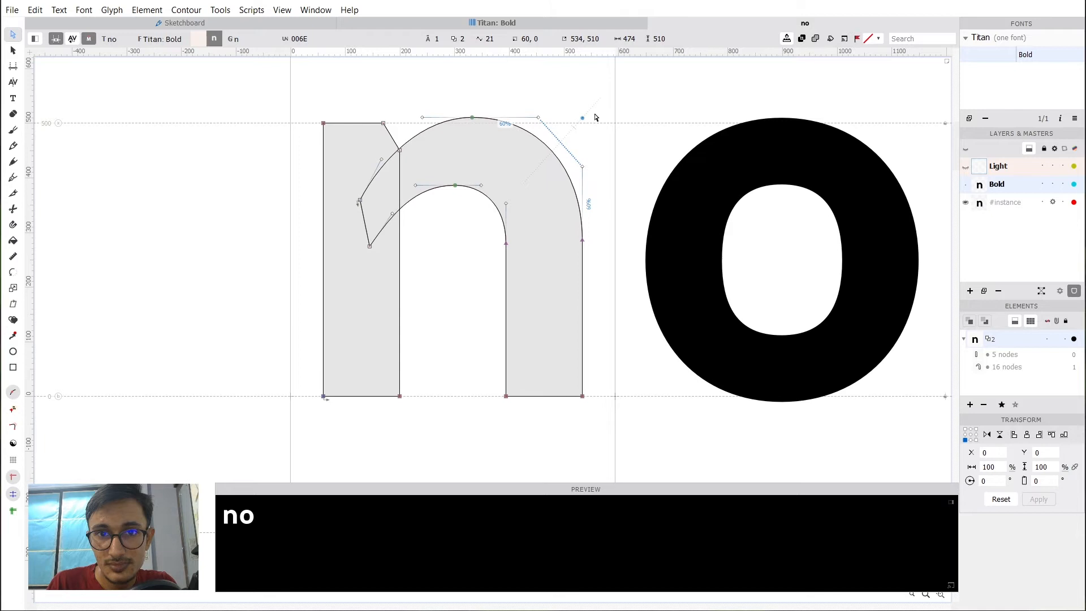
double_click(499, 177)
Return to the o and balance the handles of its inner contour curves at 60% tension.
key(space)
drag(496, 269, 300, 261)
double_click(640, 235)
key(space)
drag(640, 231, 546, 211)
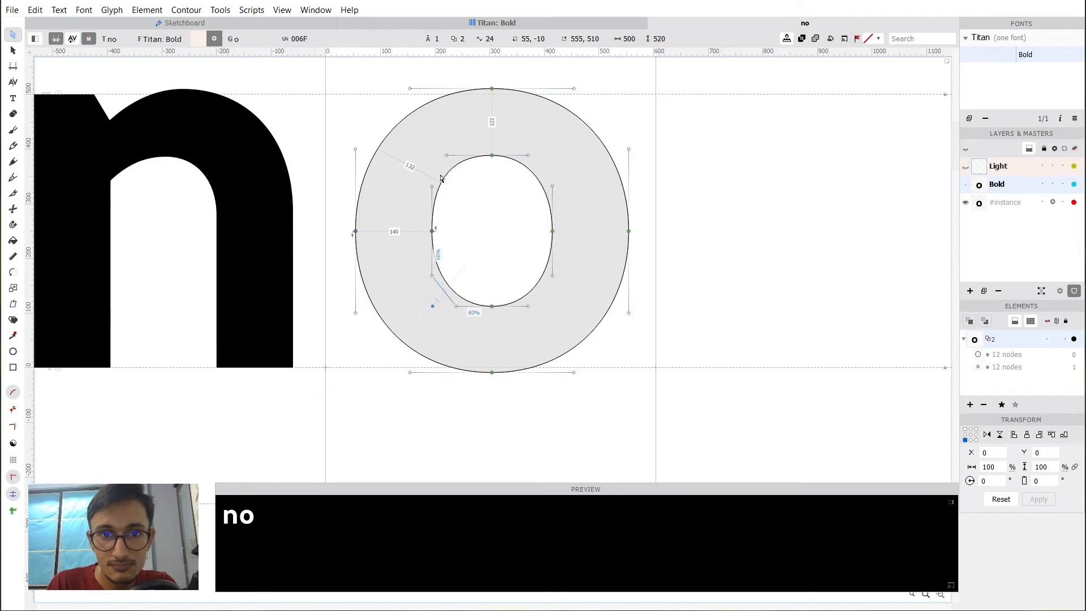
key(ctrl+z)
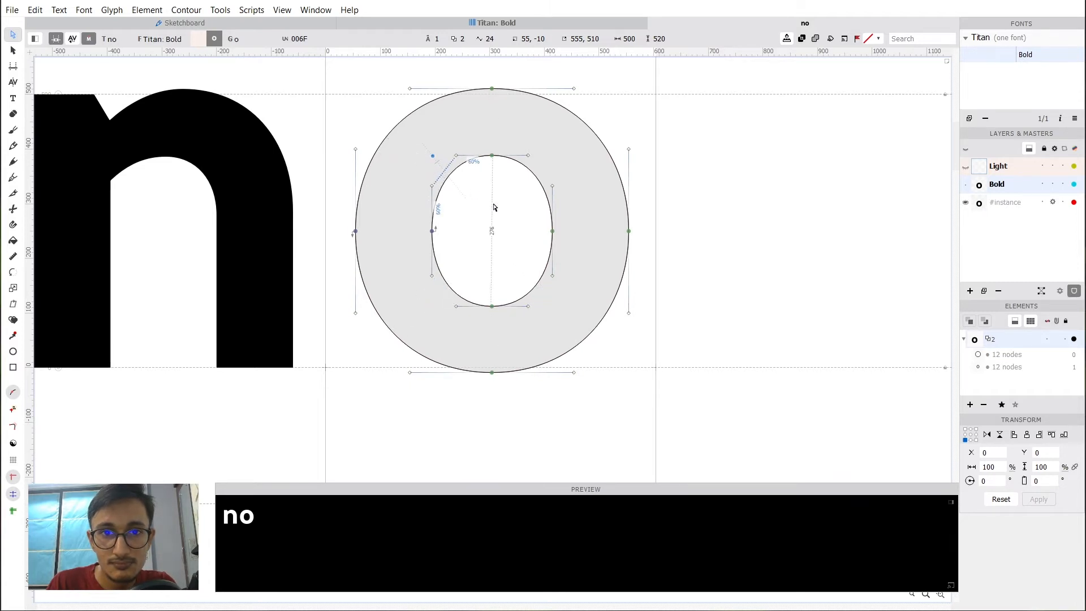
Balance the handles of the four outer contour curves of the o at 60% tension.
key(space)
drag(559, 214, 553, 274)
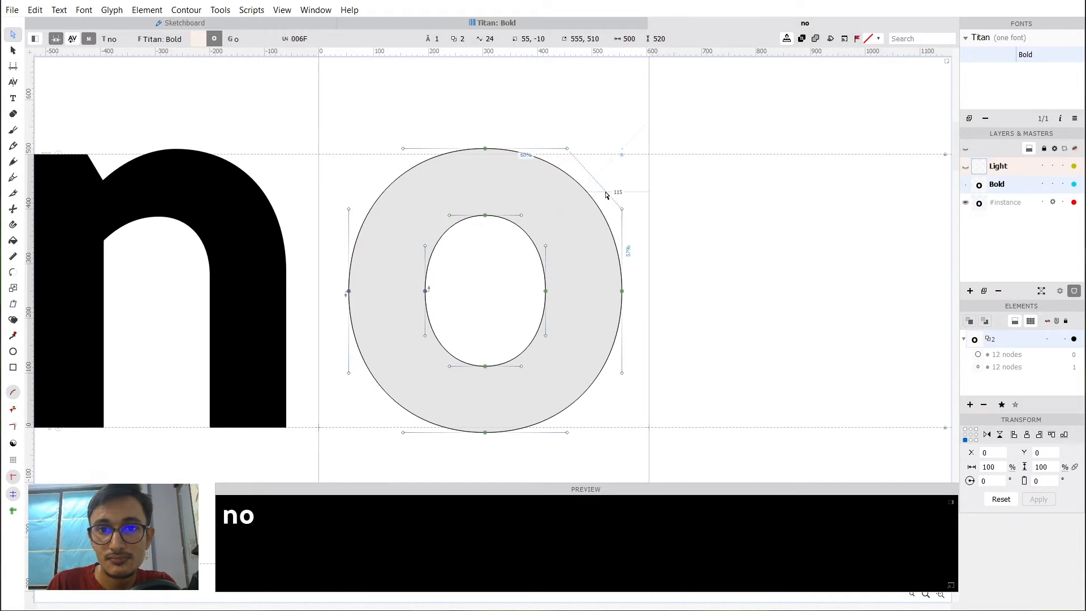
double_click(622, 155)
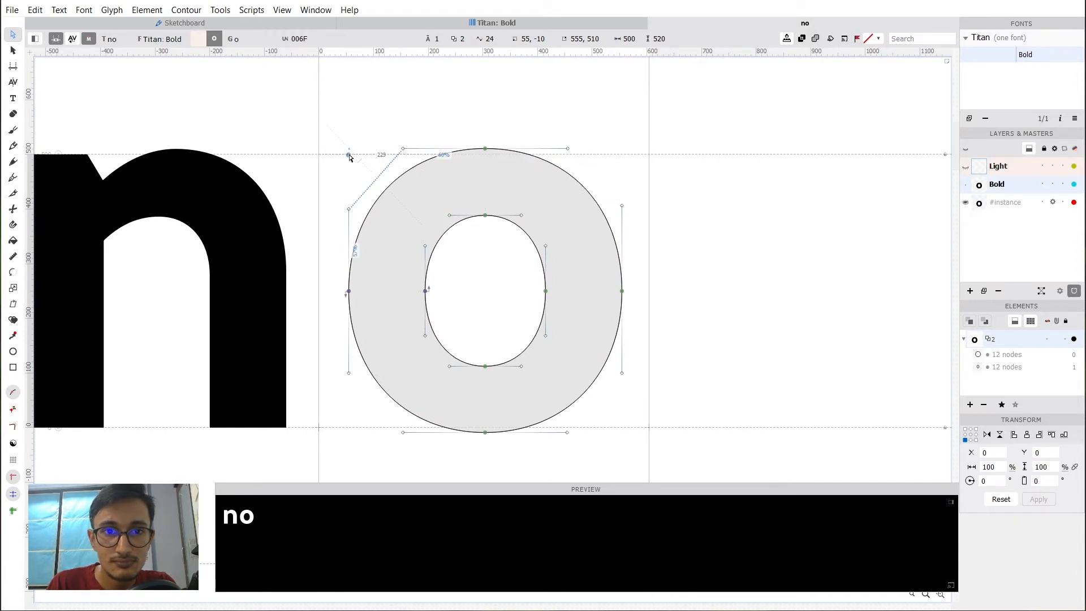
key(space)
drag(432, 275, 484, 148)
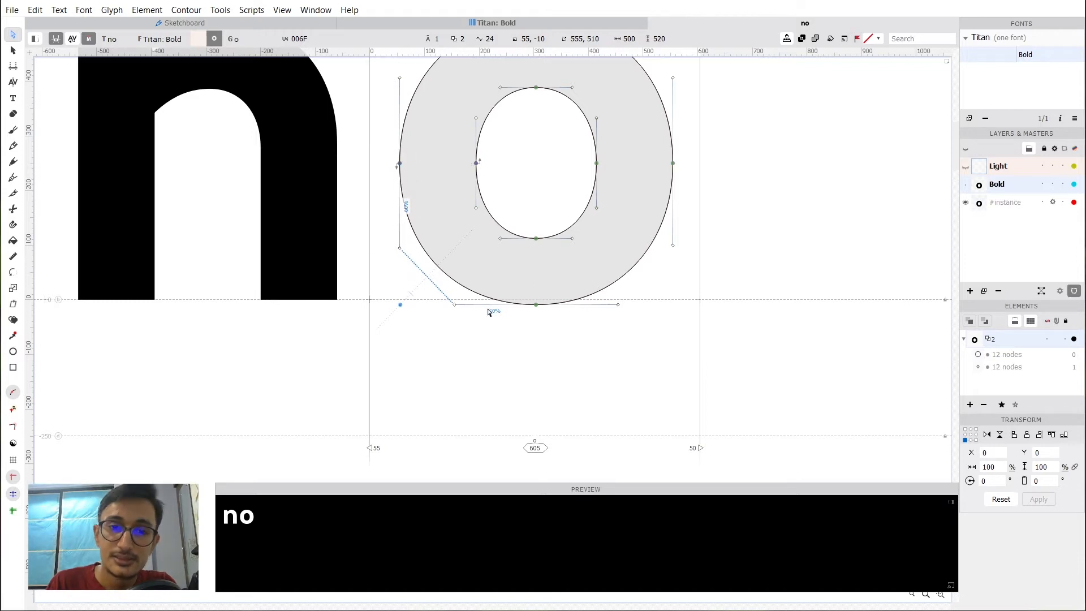
drag(647, 325, 526, 339)
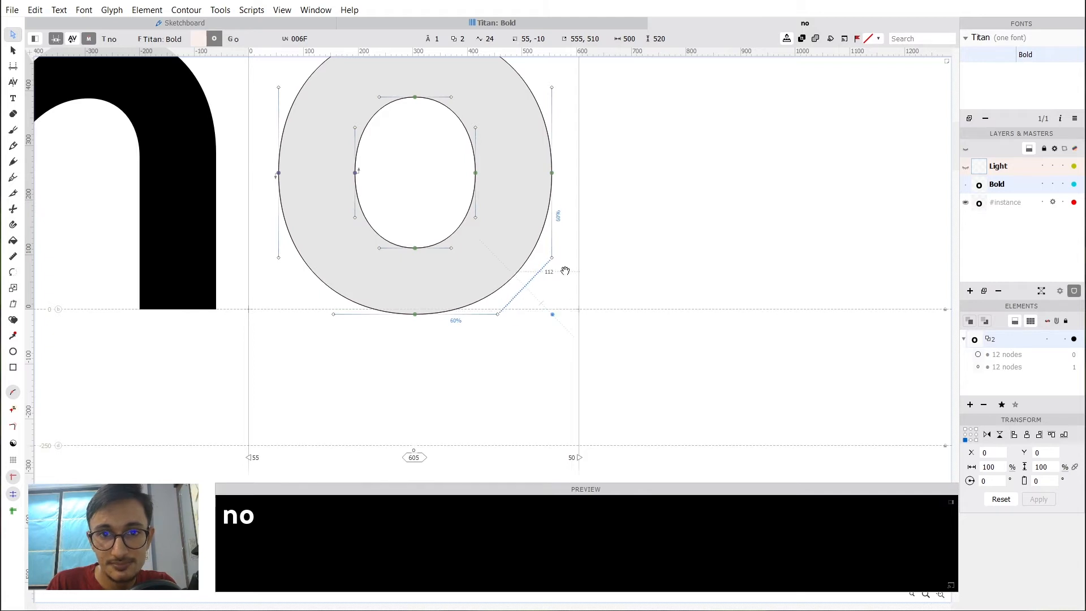
scroll(623, 288, down, 2)
drag(532, 407, 578, 388)
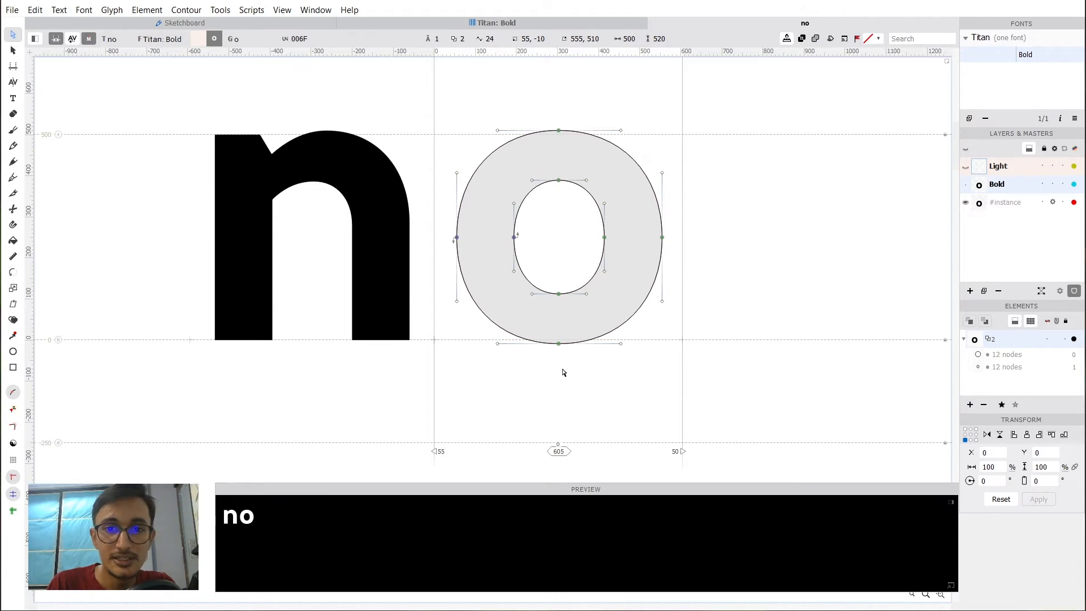
Compare the sidebearings of the n with those of the o, and set the o's left sidebearing to 50.
drag(688, 343, 645, 356)
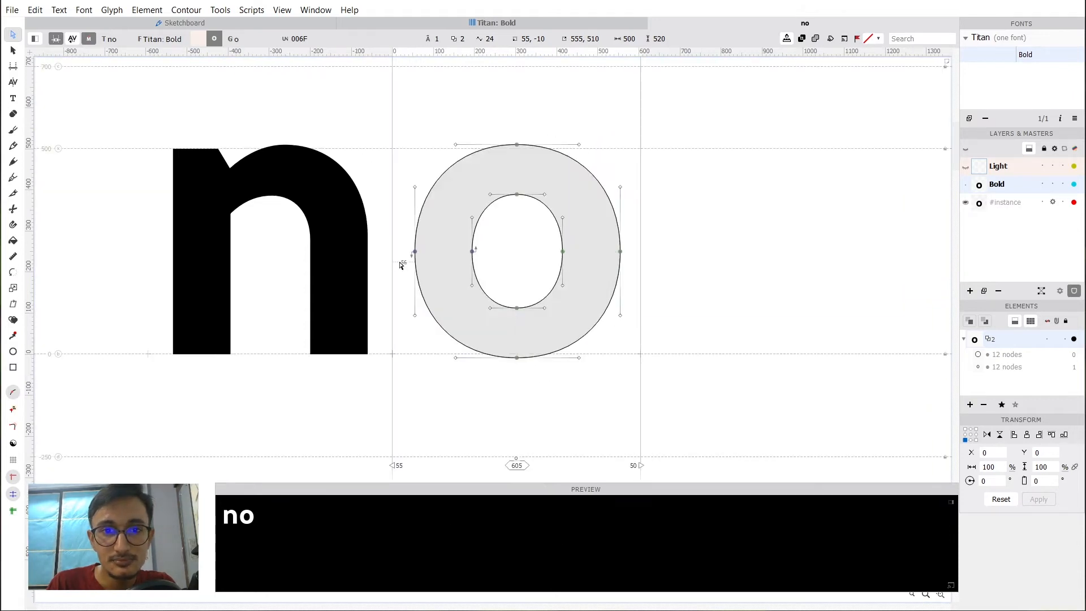
double_click(279, 290)
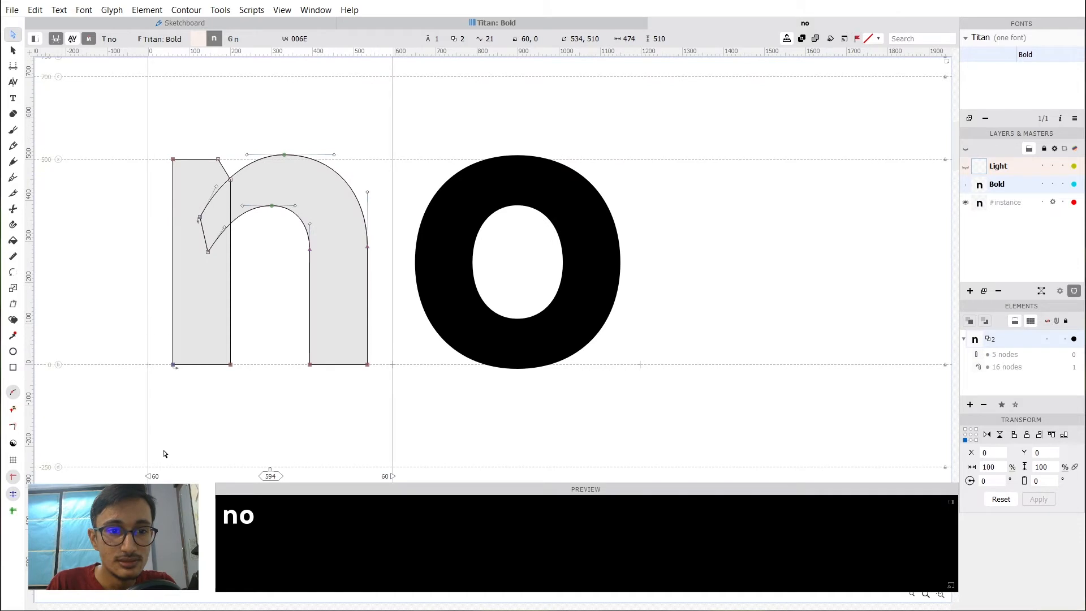
double_click(428, 346)
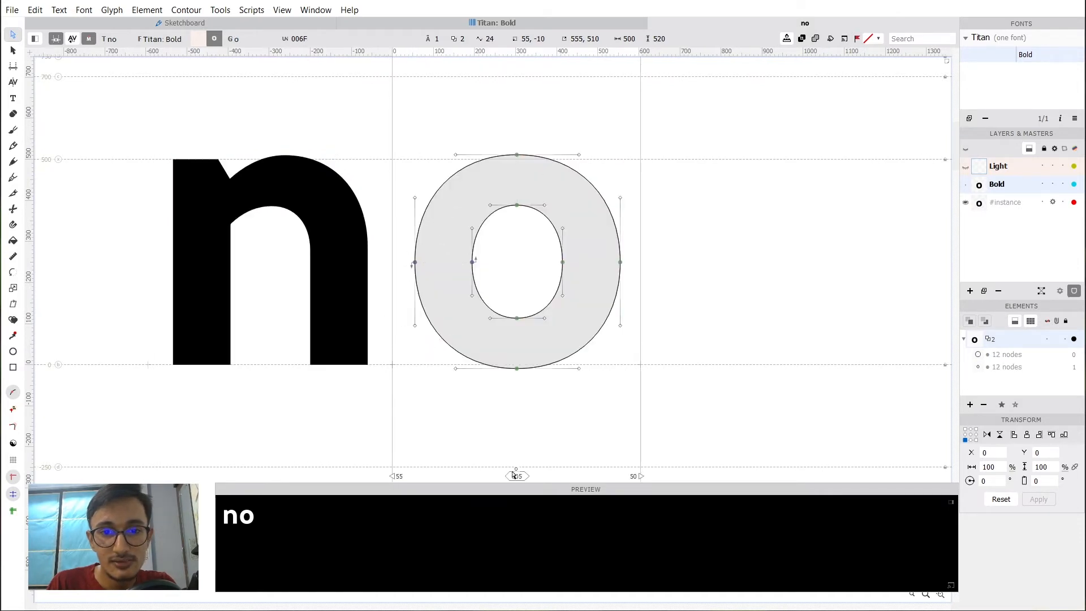
click(633, 478)
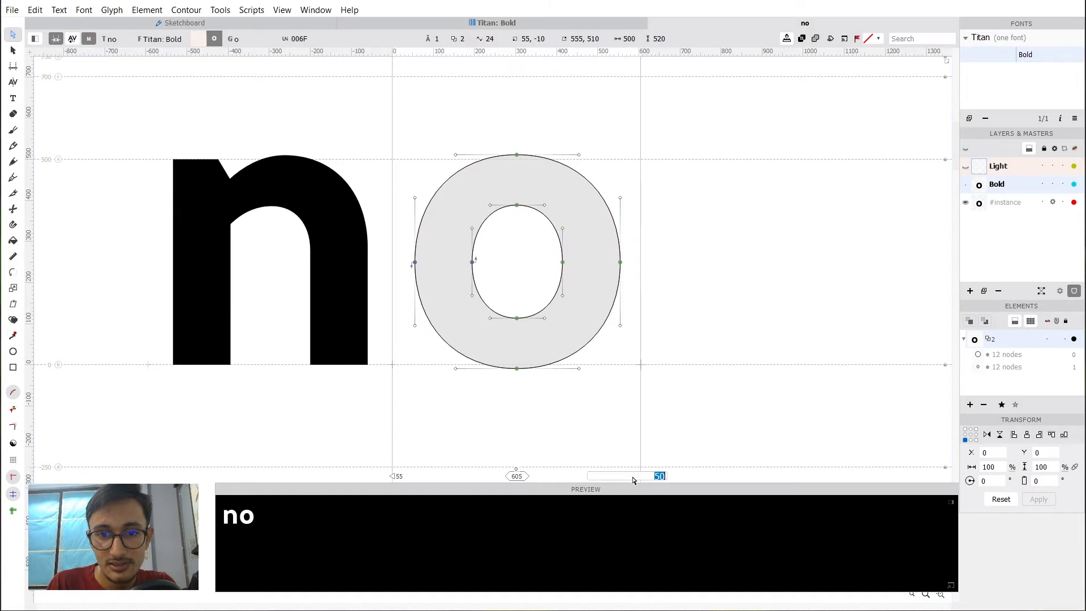
click(400, 477)
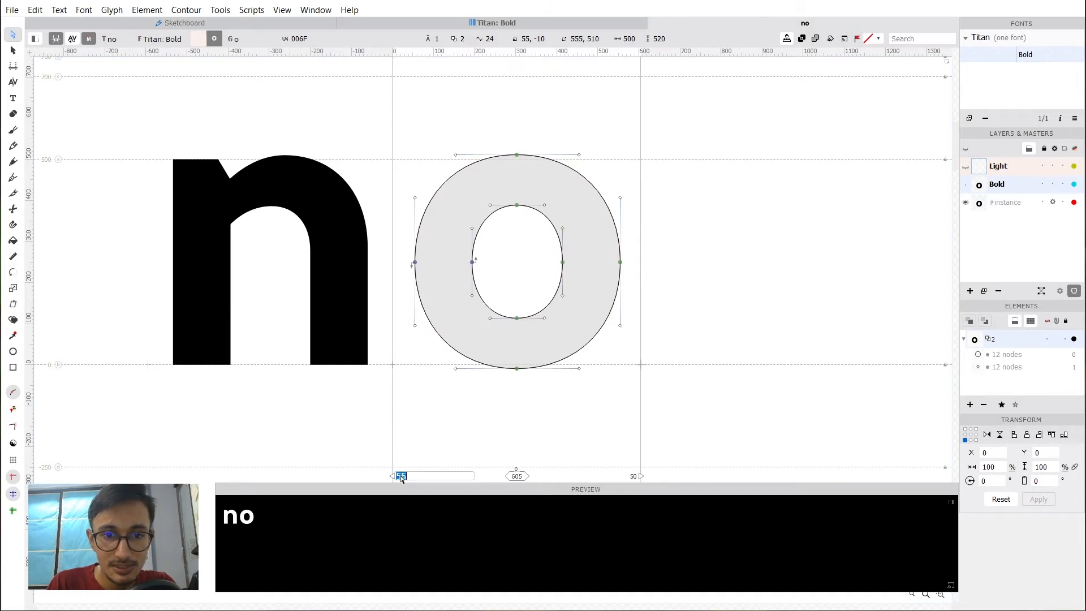
key(Return)
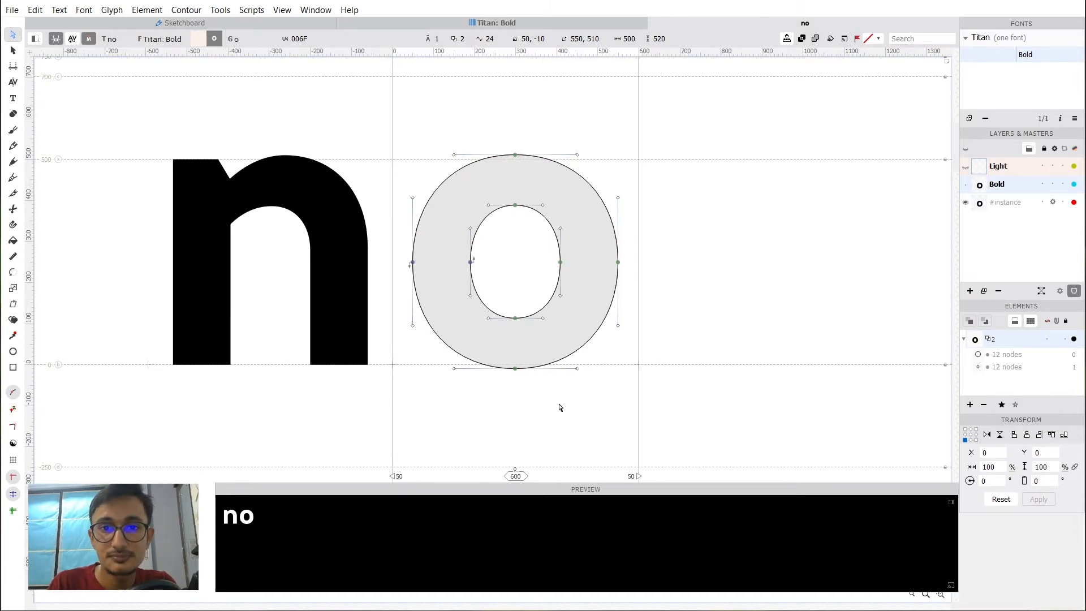
key(space)
drag(652, 340, 553, 315)
scroll(578, 377, down, 1)
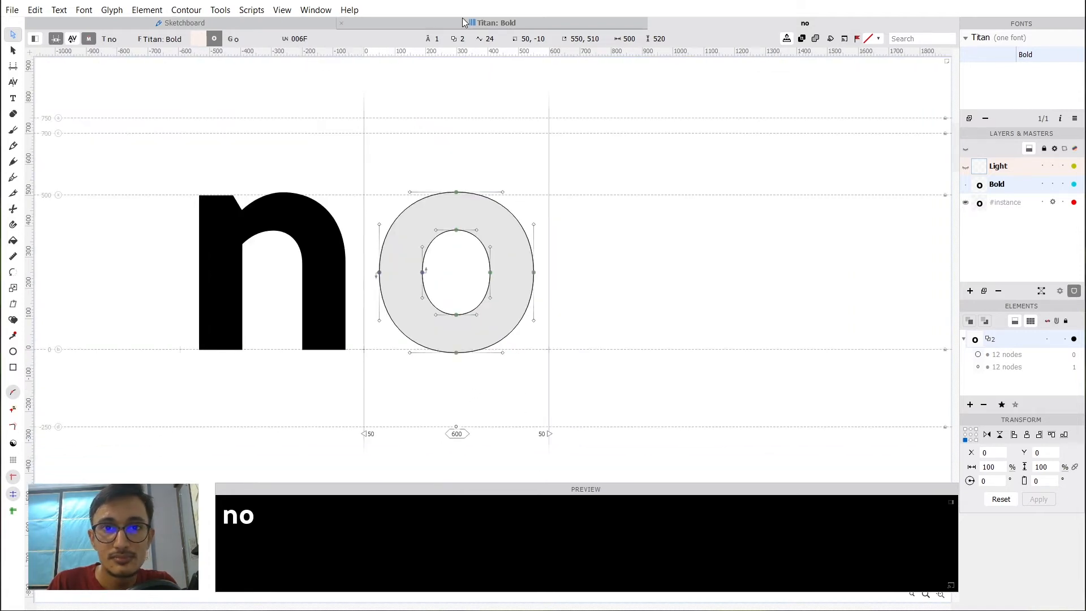
click(496, 25)
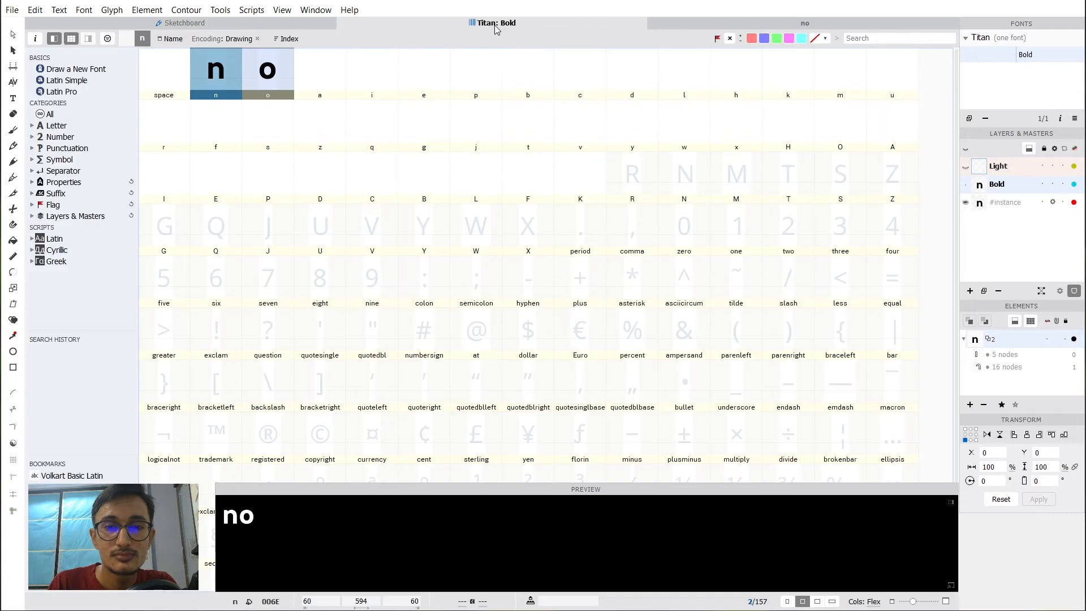
click(334, 64)
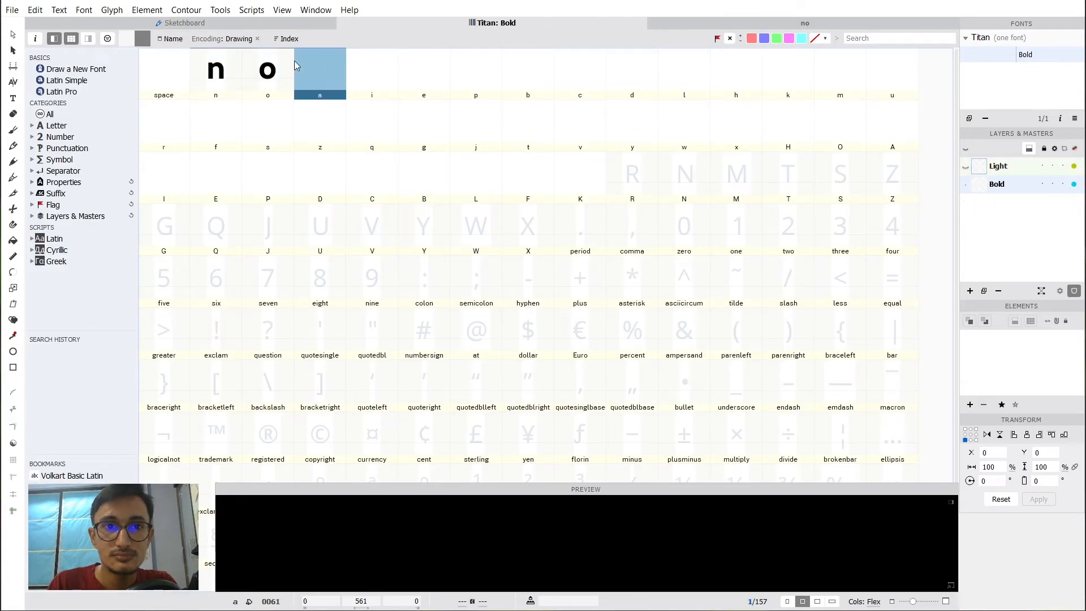
click(741, 24)
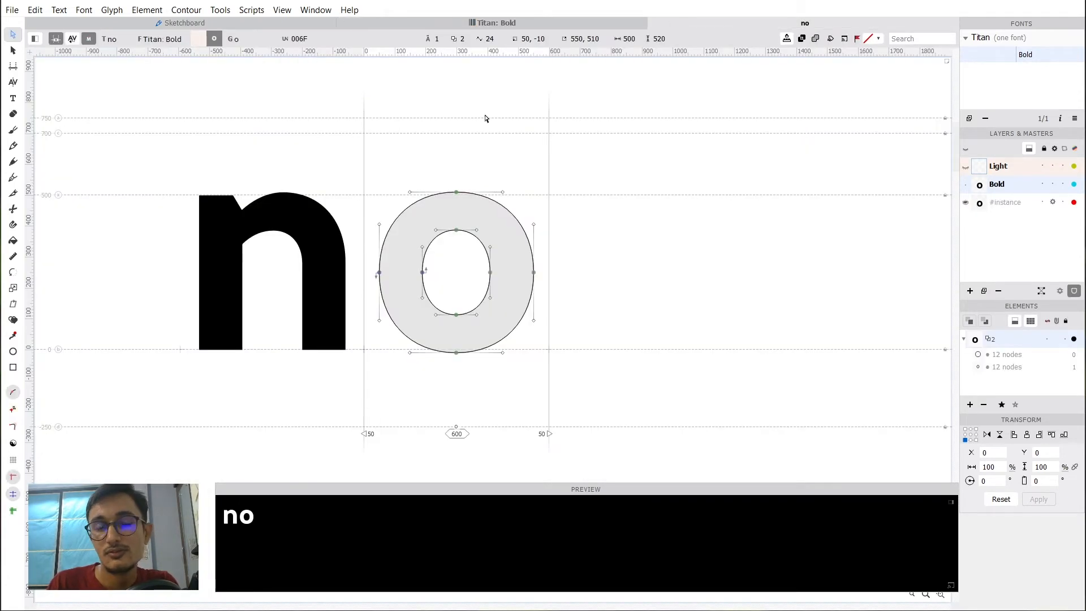
Copy the sample text "no" with the Text tool and paste it repeatedly to form "nonononono".
click(14, 98)
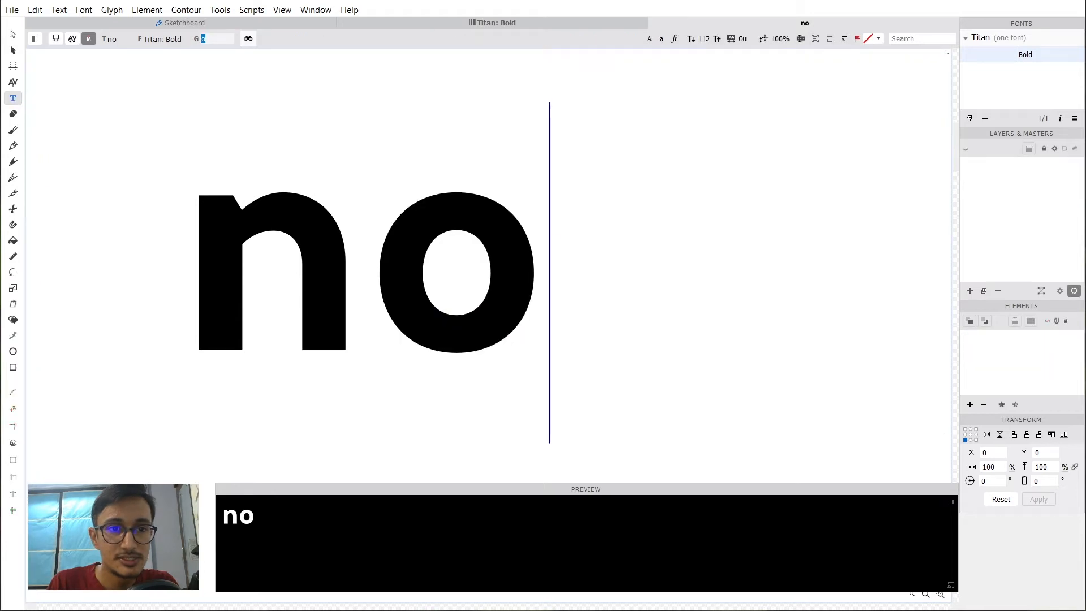
key(ctrl+a)
key(ctrl+c)
click(534, 289)
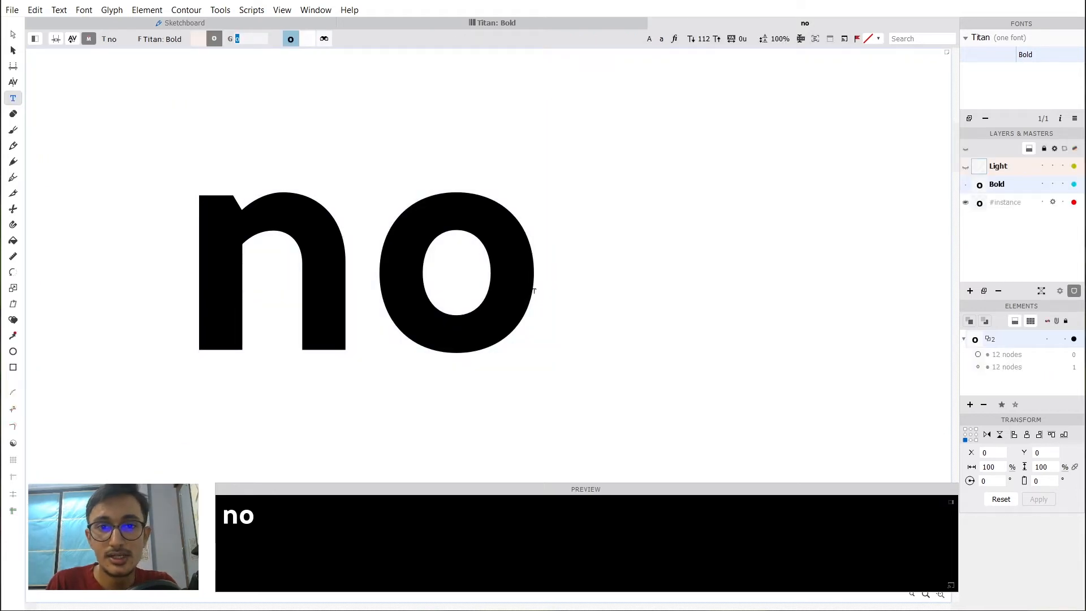
key(ctrl+v)
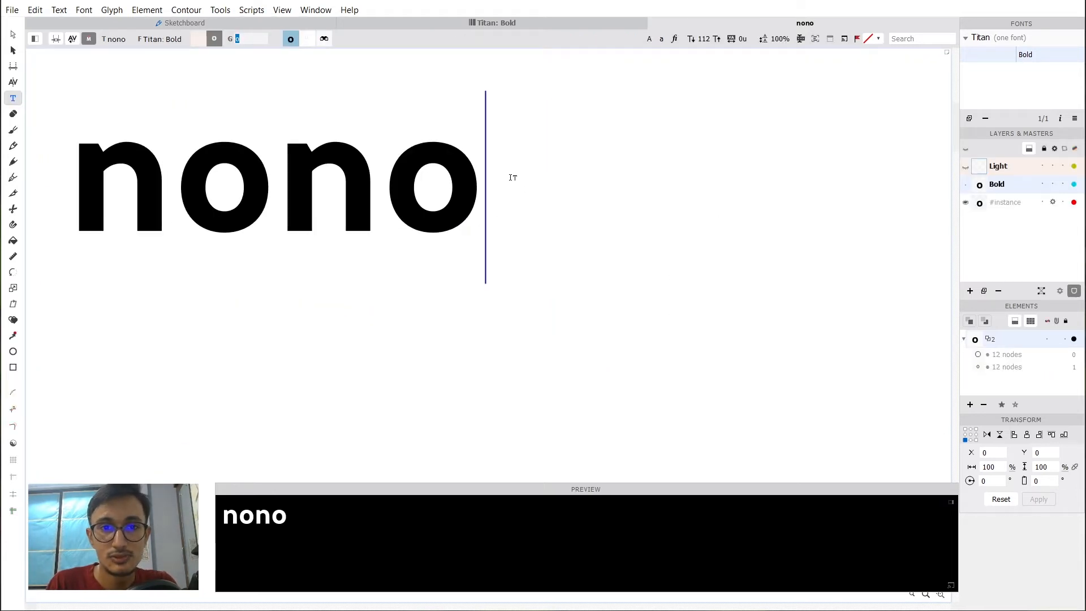
key(ctrl+v)
key(ctrl+v)
key(ctrl+v)
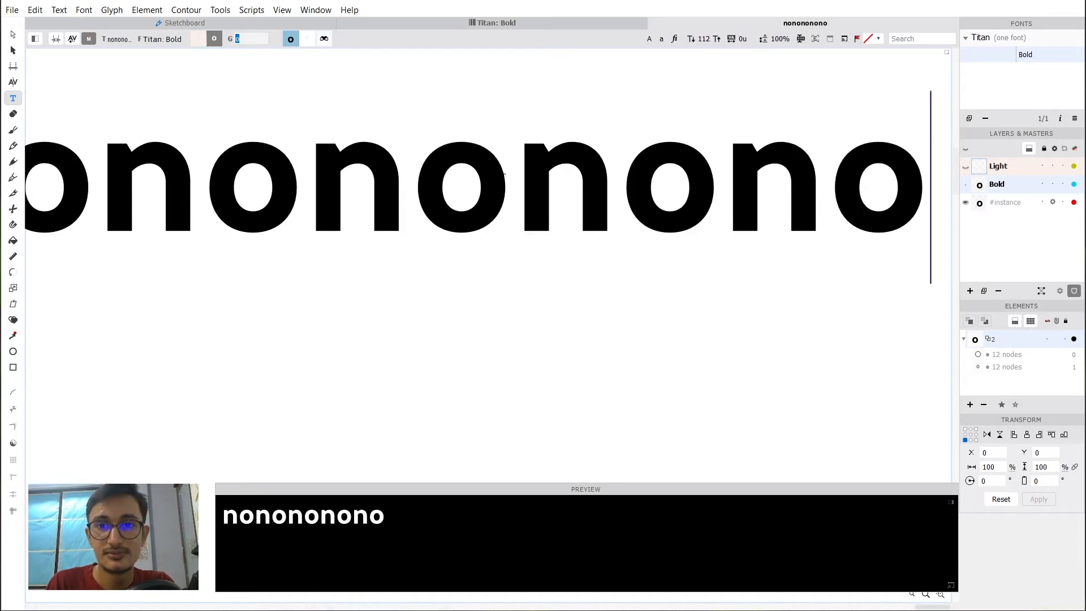
Trim the sample text back to a single "no", removing all the other letters.
scroll(505, 174, left, 5)
scroll(504, 174, right, 2)
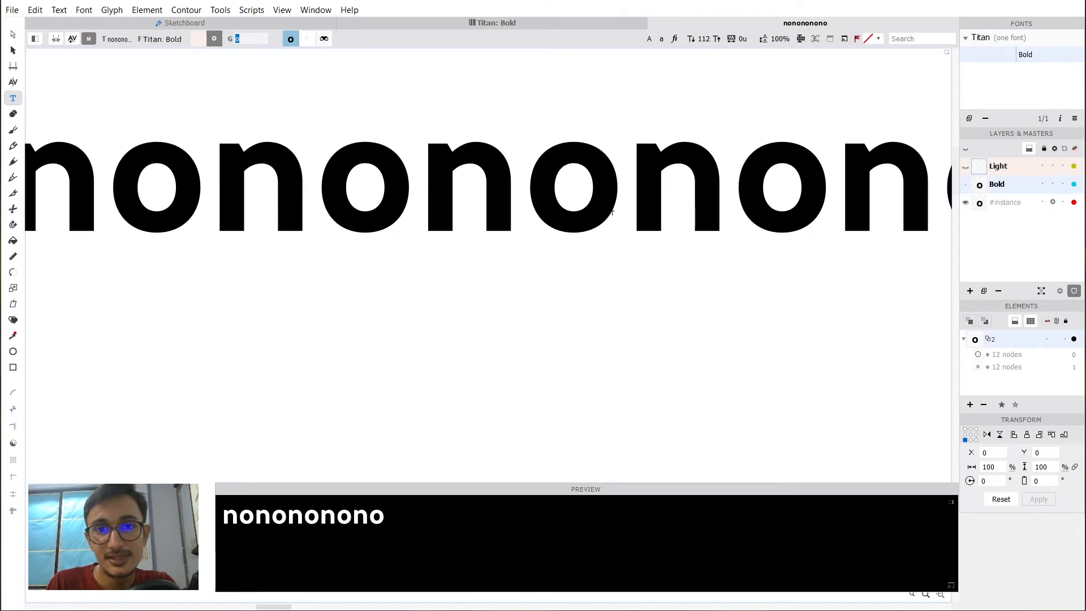
click(588, 196)
text(nono)
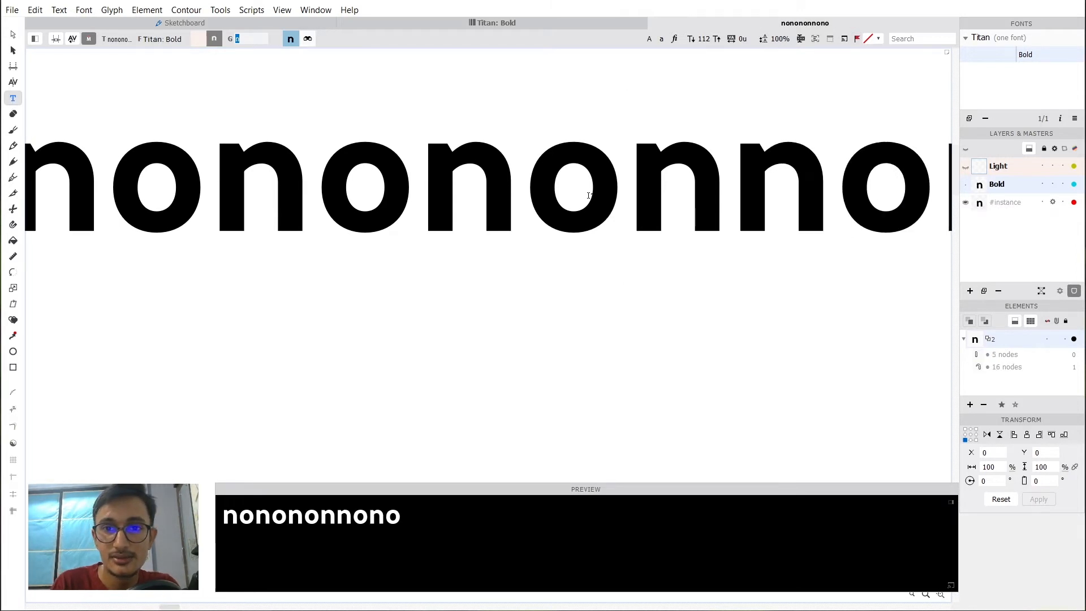
key(BackSpace)
key(BackSpace)
key(BackSpace)
key(BackSpace)
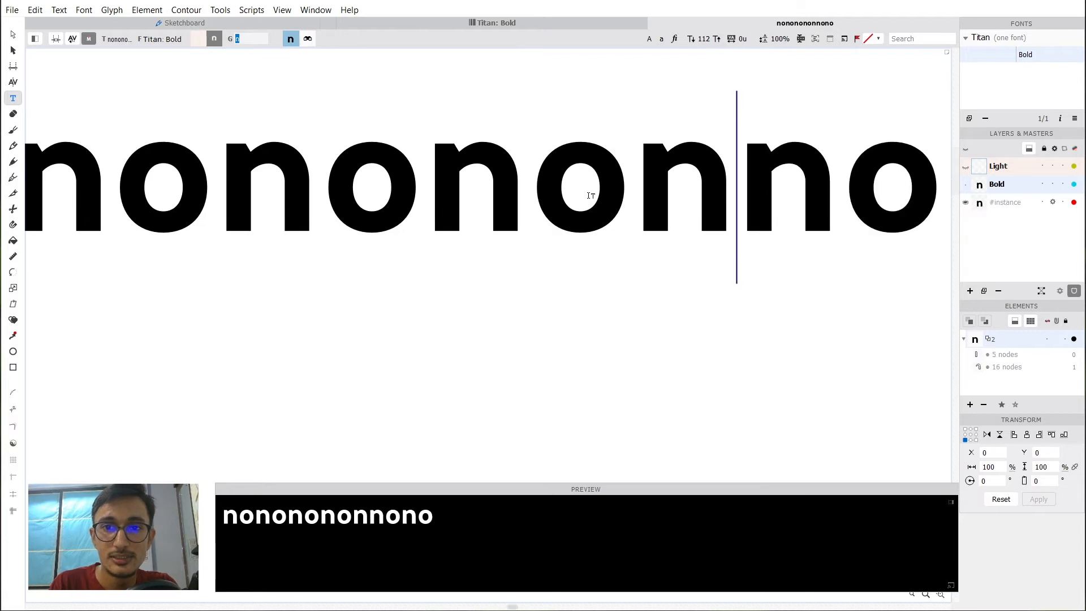
key(BackSpace)
key(BackSpace)
key(BackSpace)
key(BackSpace)
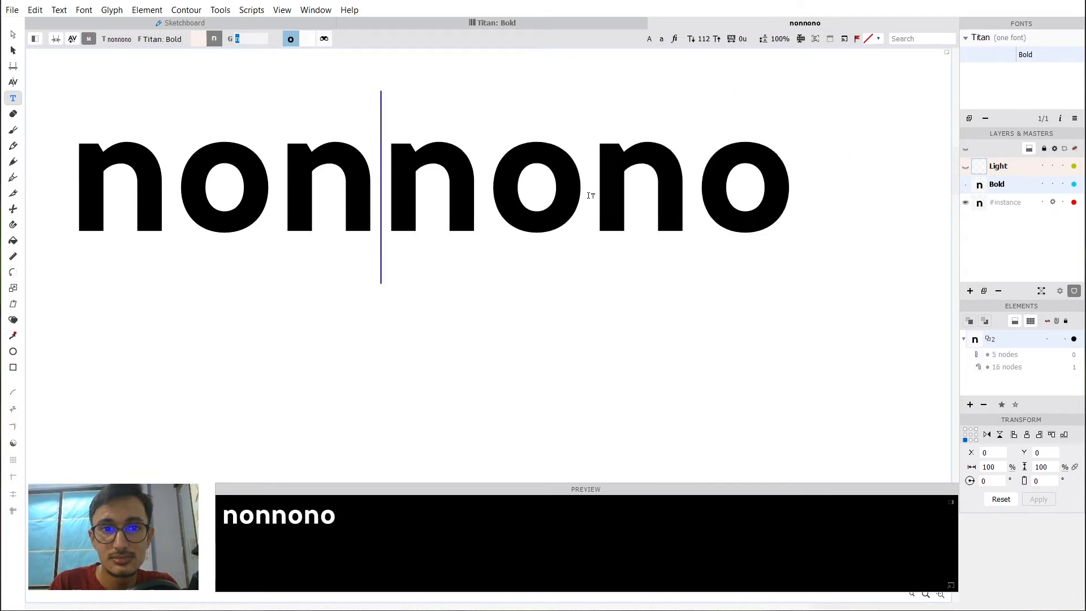
key(shift+Right)
key(shift+Right)
key(shift+Right)
key(shift+Right)
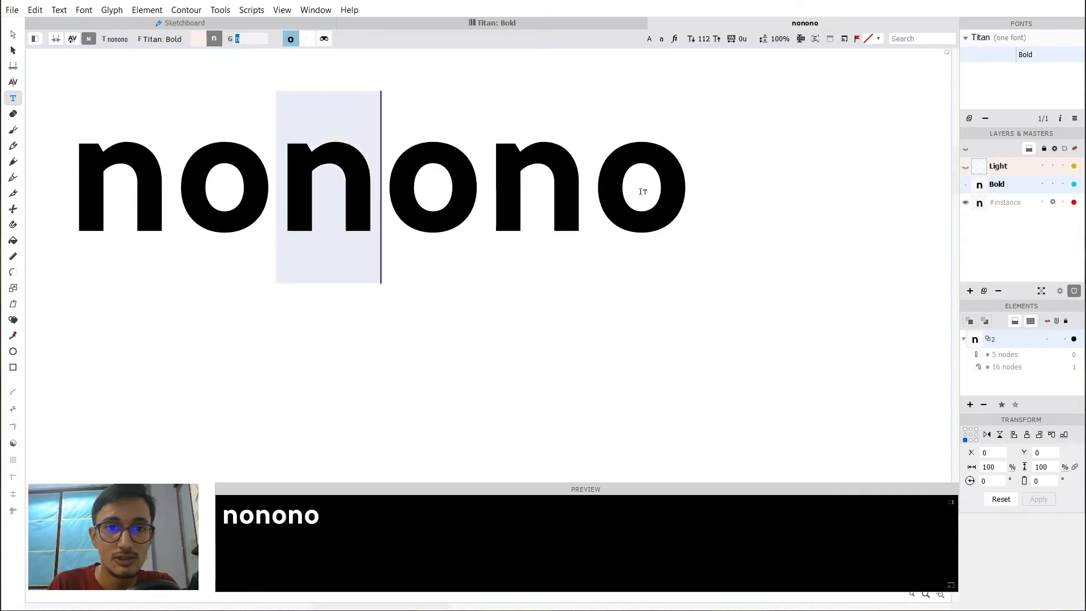
key(Delete)
Paste the copied "no" three times after the o so the sample text reads "nononono".
double_click(119, 189)
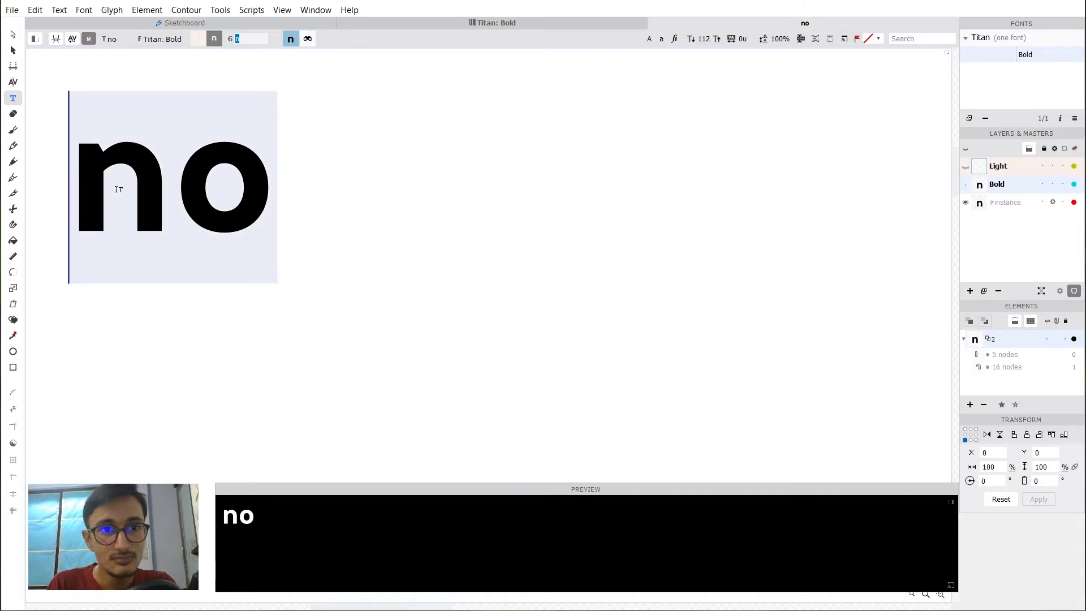
click(219, 187)
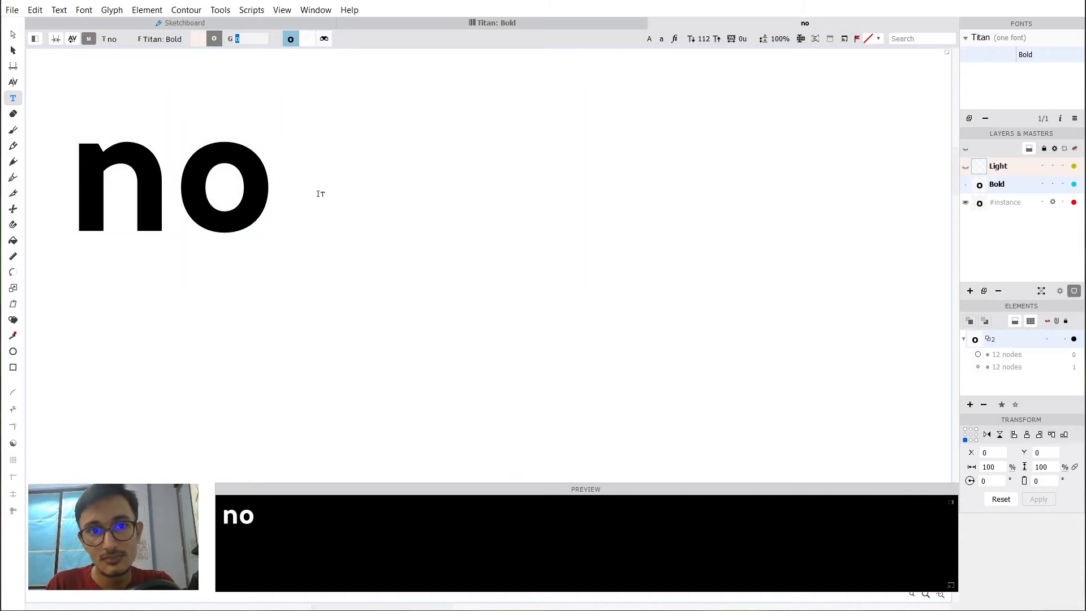
key(ctrl+v)
key(ctrl+v)
key(ctrl+v)
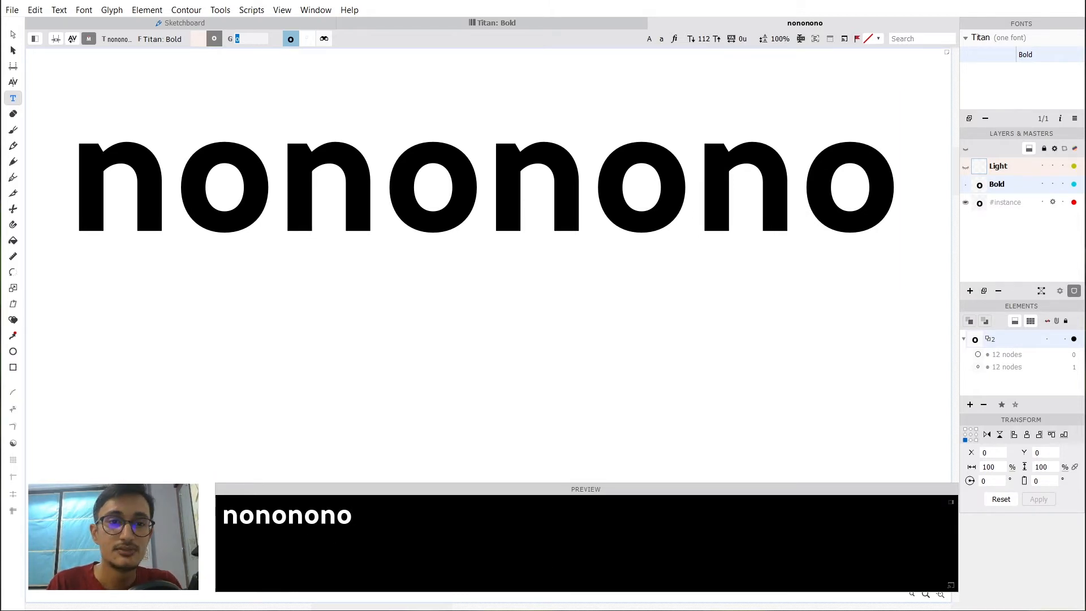
Return to contour editing, check the right stem width of the second n, and open the first o for editing.
click(14, 36)
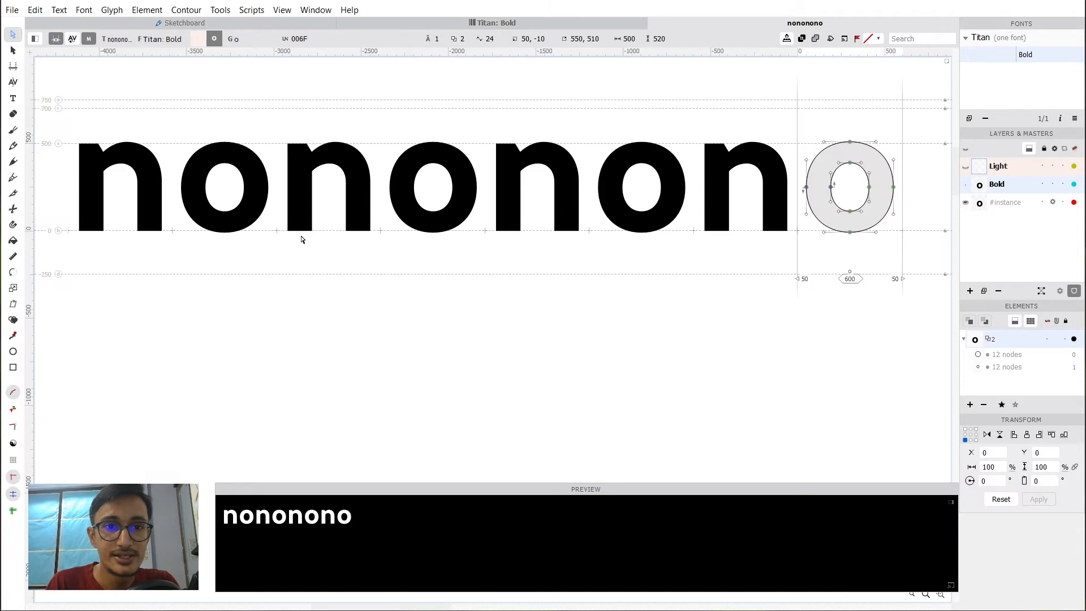
click(317, 201)
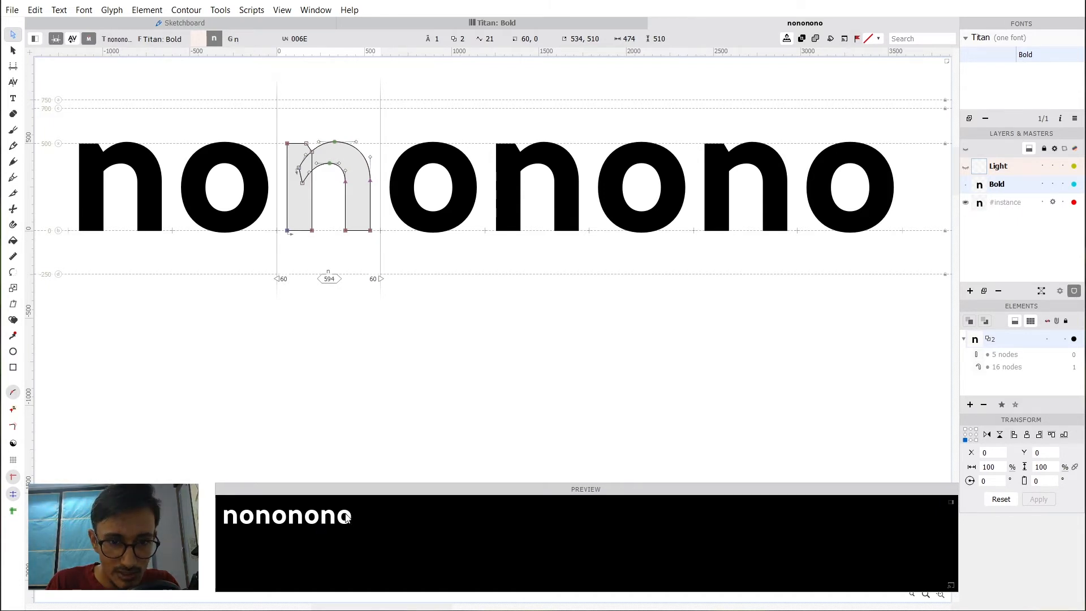
click(345, 231)
drag(351, 236, 507, 223)
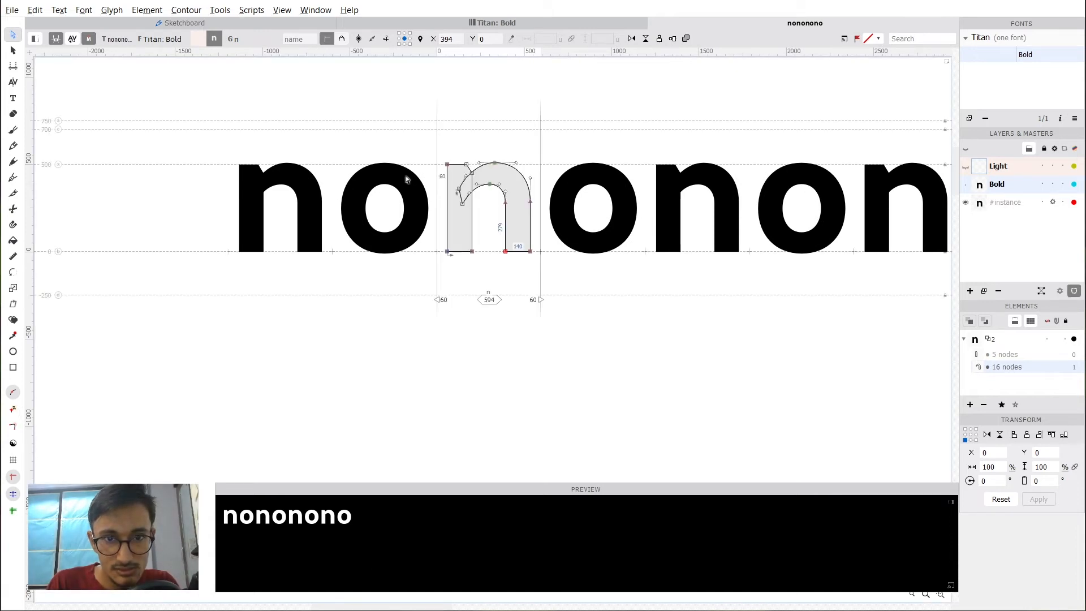
scroll(407, 179, up, 3)
double_click(413, 232)
scroll(351, 262, up, 1)
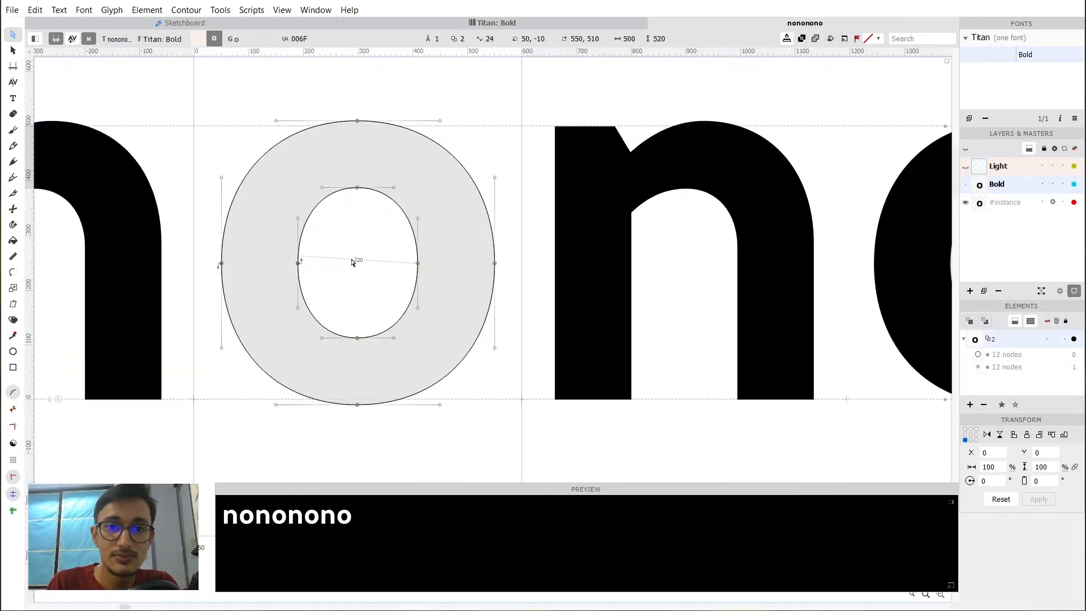
Show the preview options and toggle inverted colours several times to compare the n and o in both contrasts.
click(951, 503)
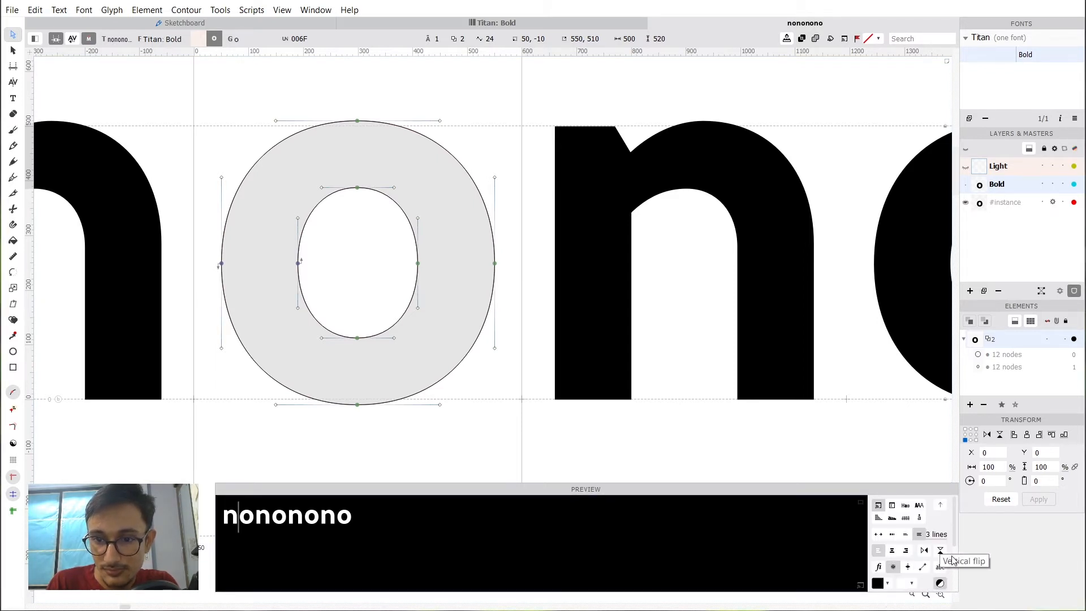
click(942, 586)
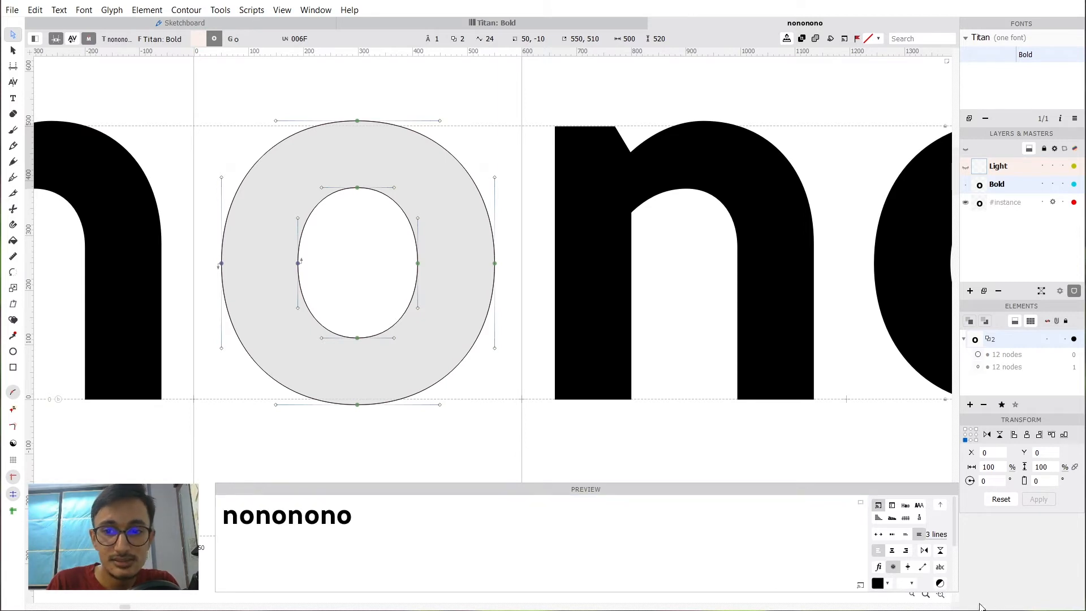
click(942, 586)
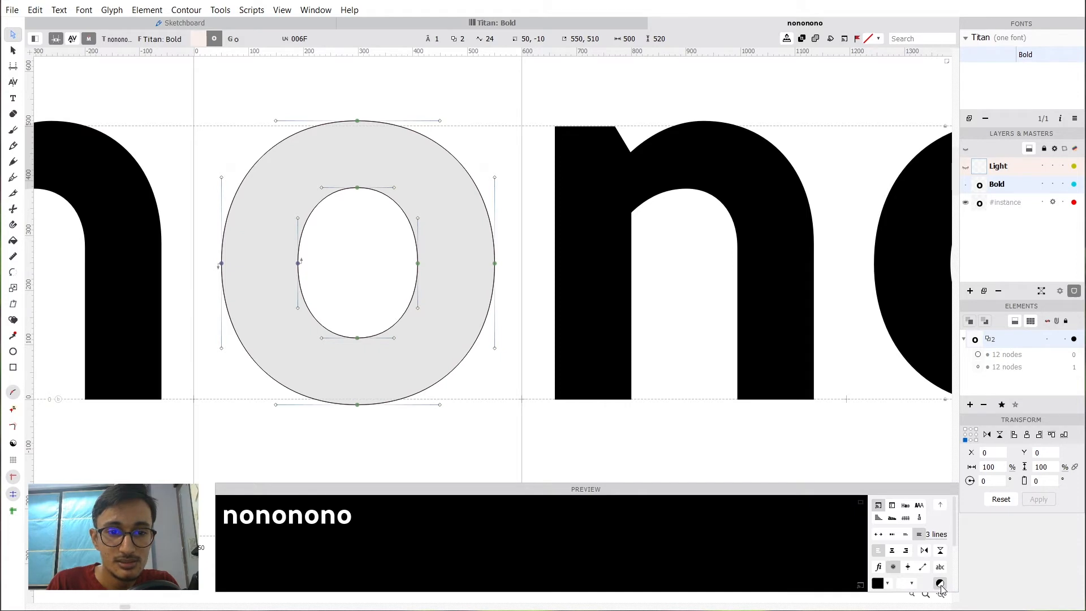
click(942, 586)
click(941, 585)
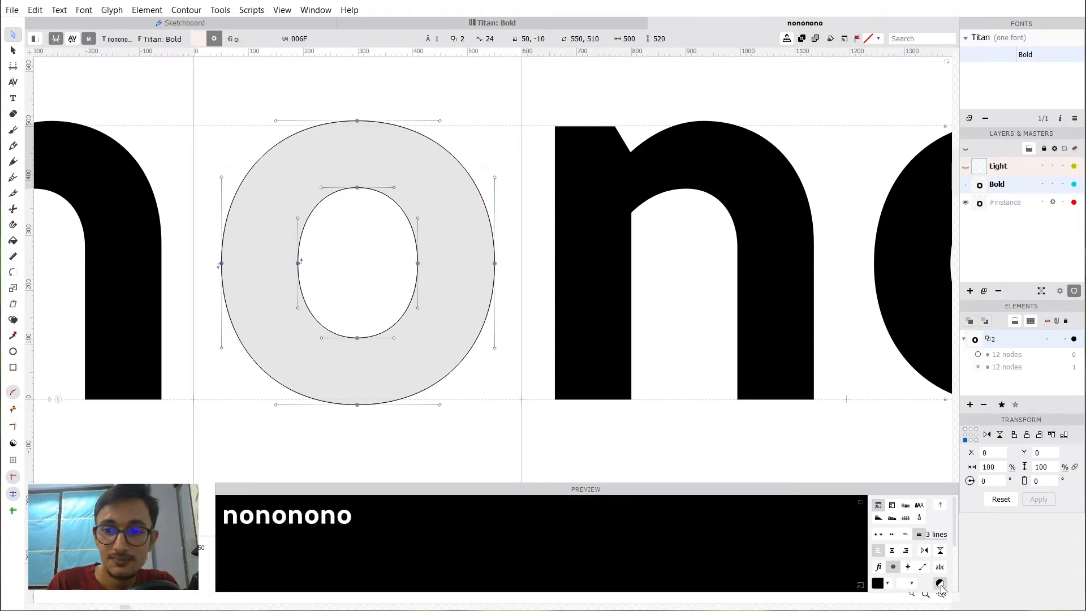
click(942, 586)
click(941, 586)
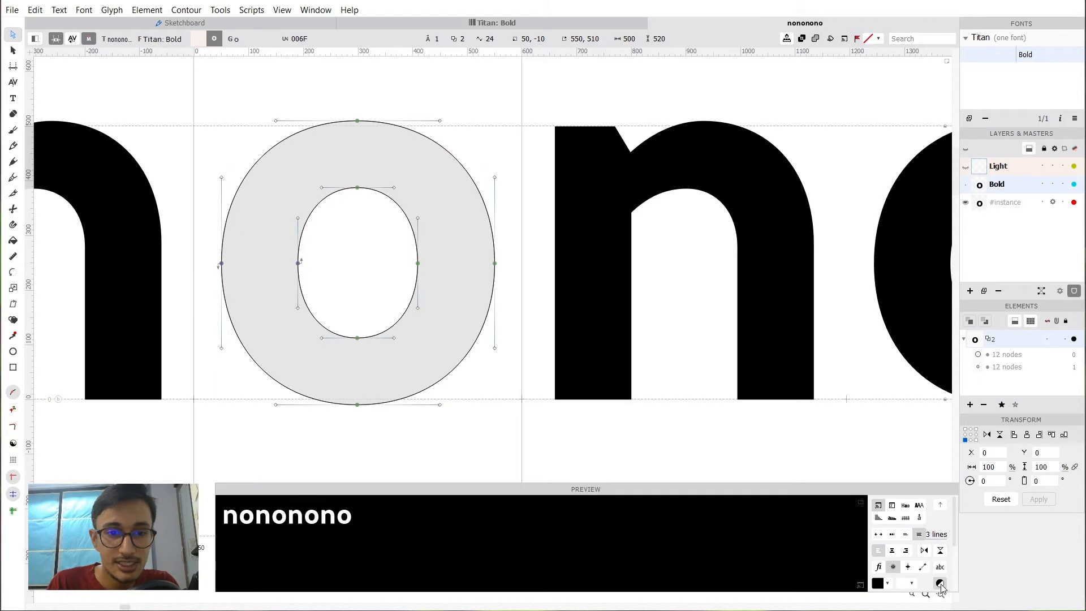
Raise the top node of the o's inner contour to Y 393 to thin the upper stroke.
key(space)
drag(570, 362, 668, 295)
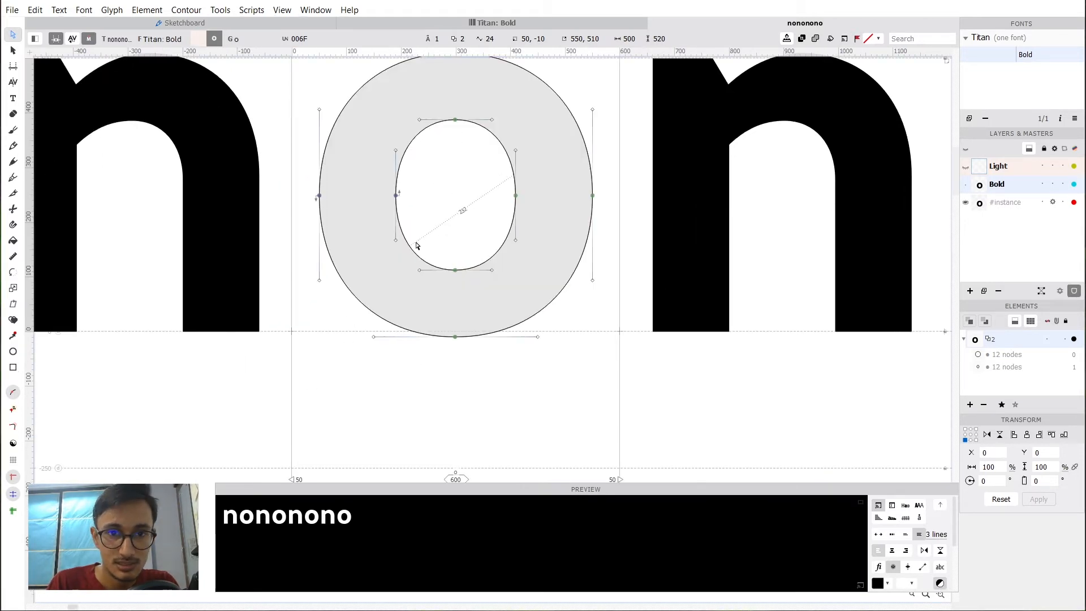
key(space)
drag(451, 170, 486, 219)
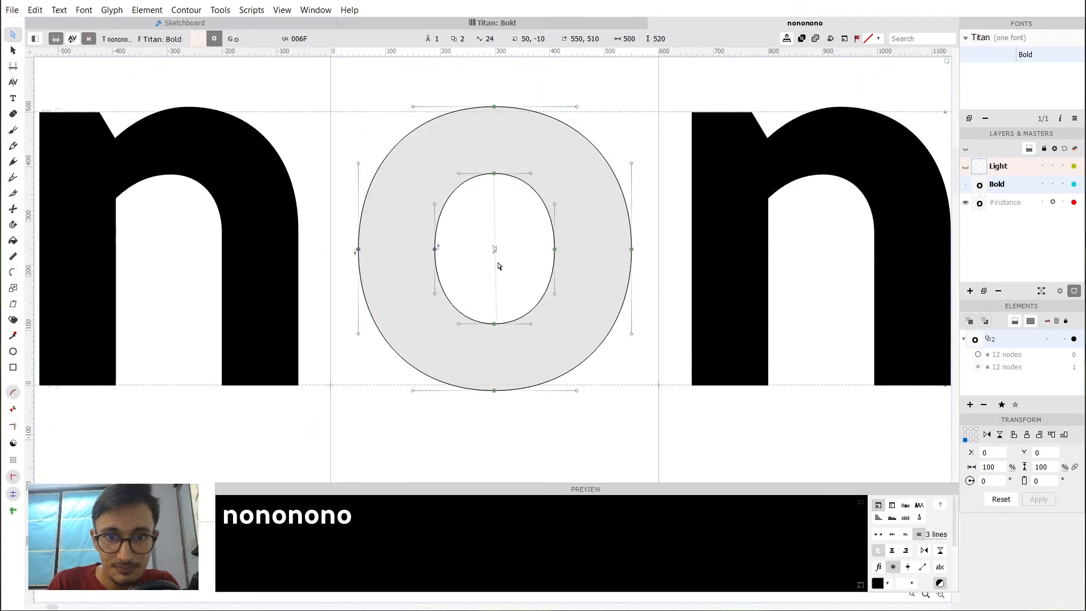
drag(504, 194, 478, 143)
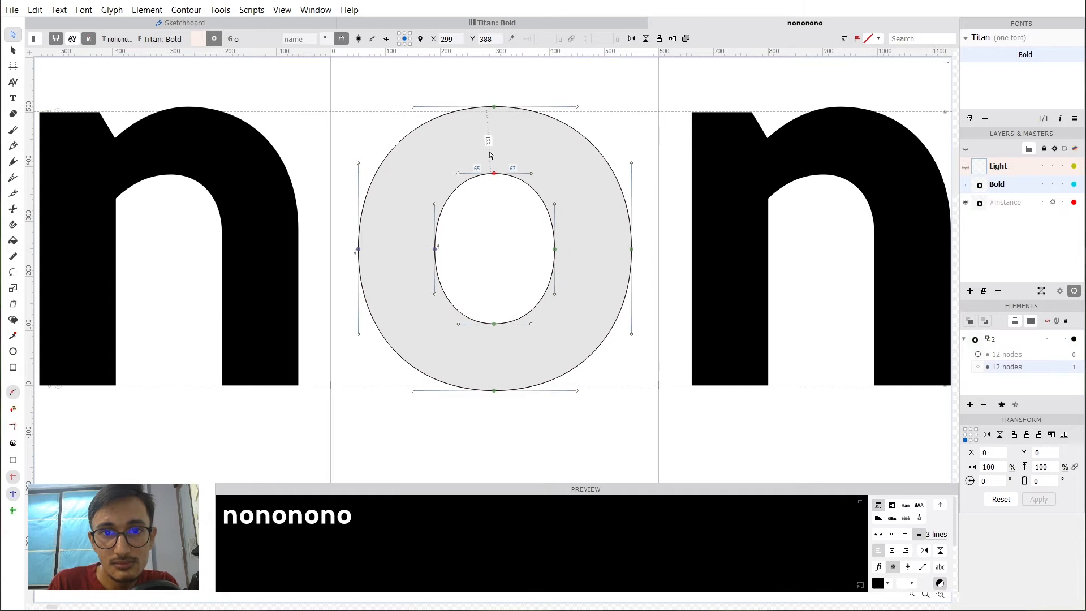
key(Up)
key(Up)
key(Up)
key(Up)
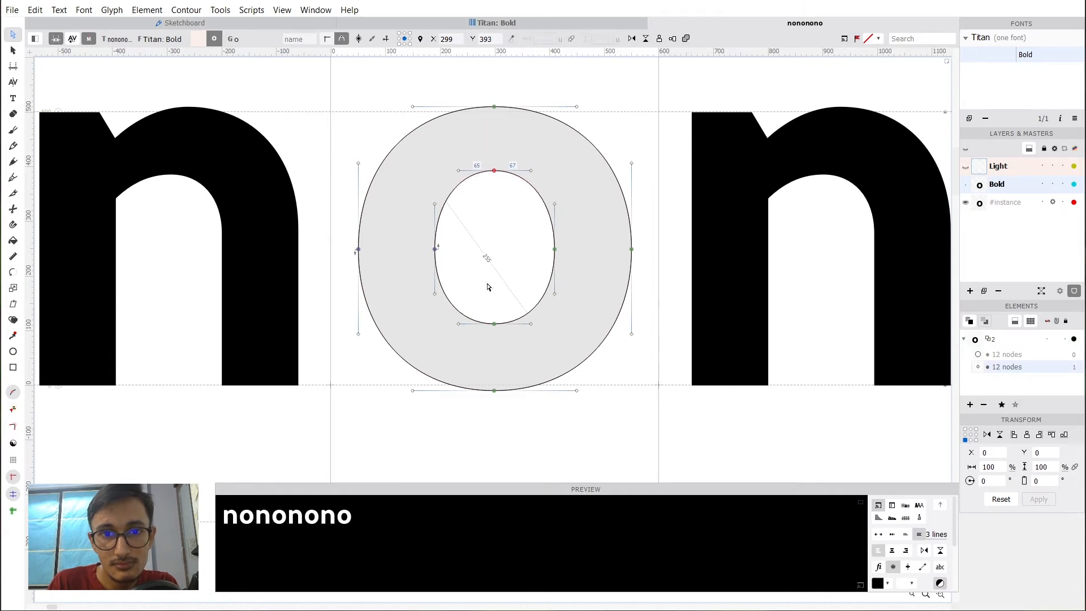
Enlarge the o's counter by lowering its bottom node and moving both side nodes outward, giving a 117-unit bottom stroke and 135-unit sides.
drag(485, 280, 518, 358)
click(461, 226)
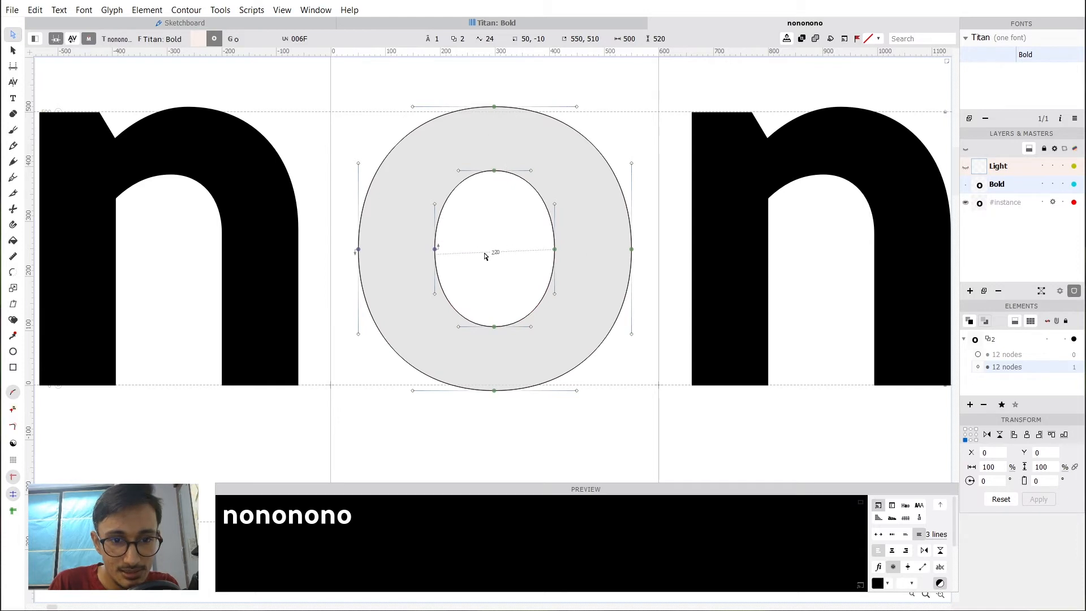
drag(481, 259, 405, 231)
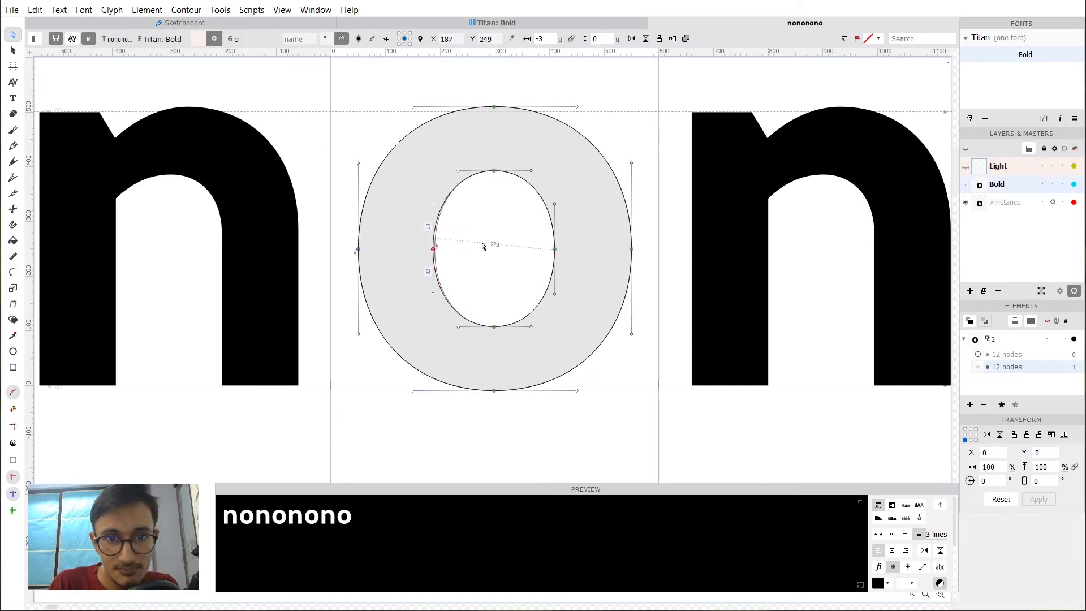
drag(507, 214, 563, 281)
key(Right)
key(Right)
key(Right)
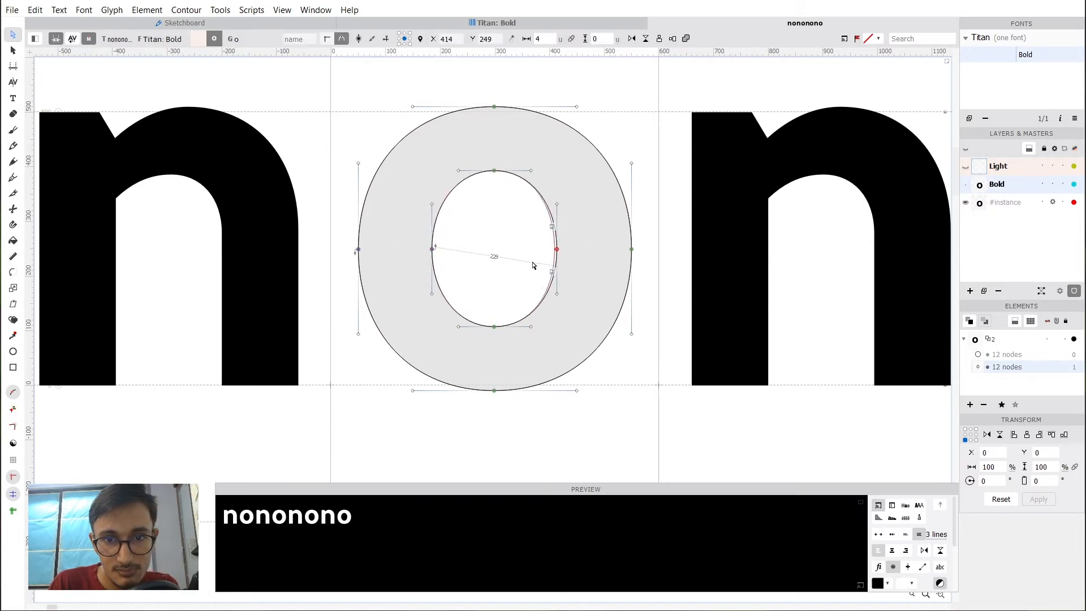
click(534, 265)
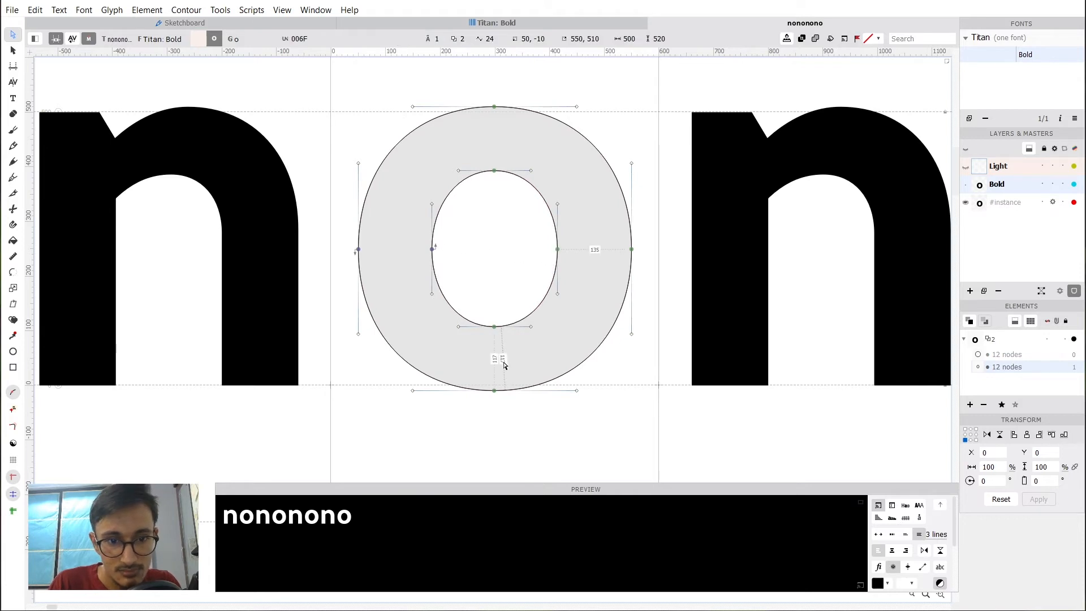
scroll(427, 273, down, 1)
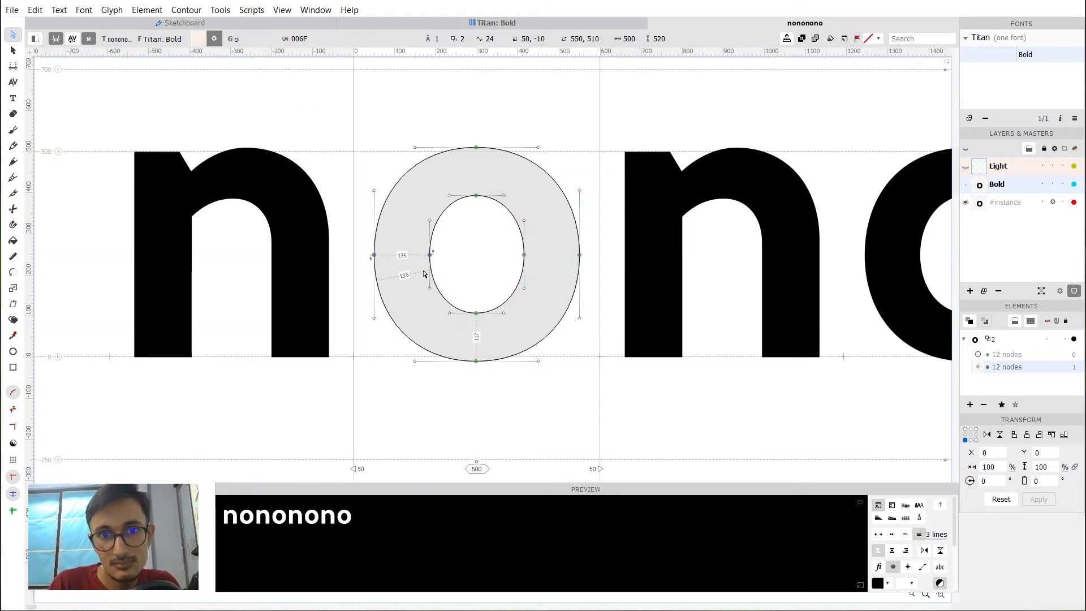
key(space)
drag(560, 258, 593, 255)
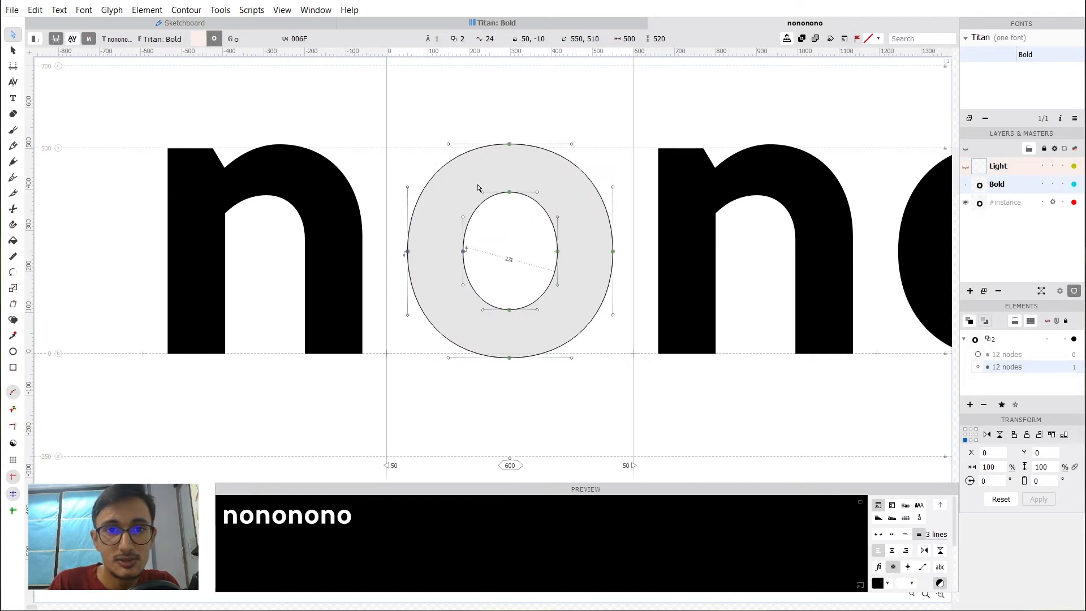
Open the TypeRig panel and examine the upper-left segment of the o's outer contour.
click(252, 10)
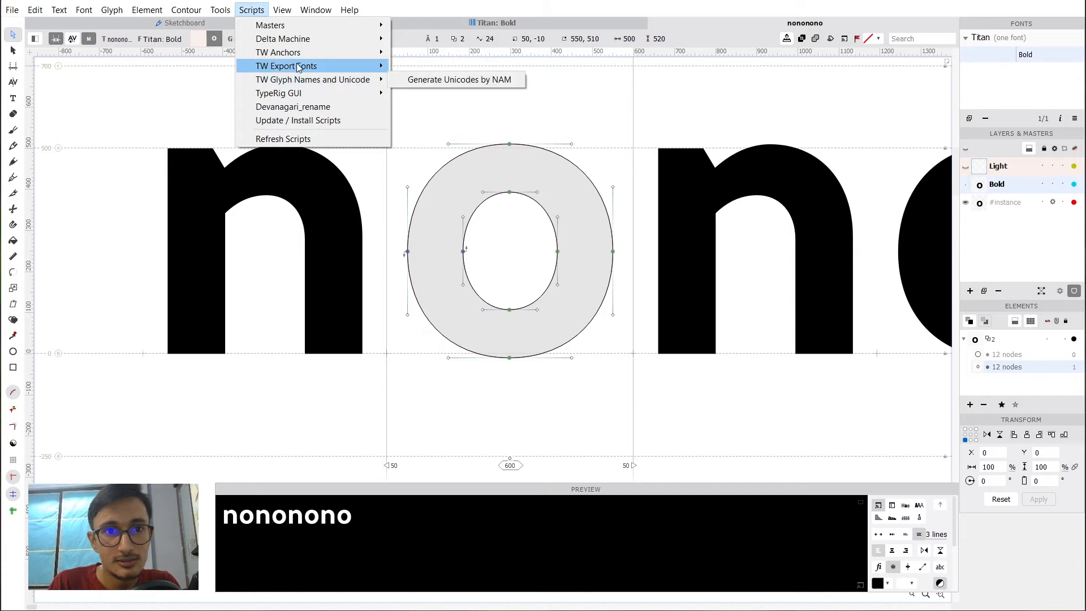
mouse_move(303, 95)
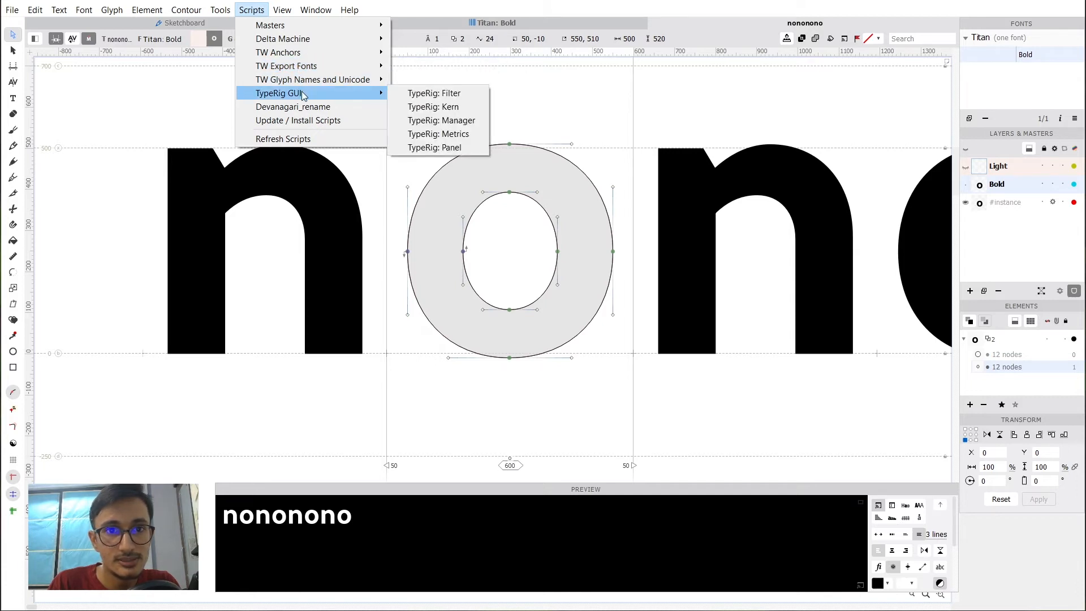
click(438, 146)
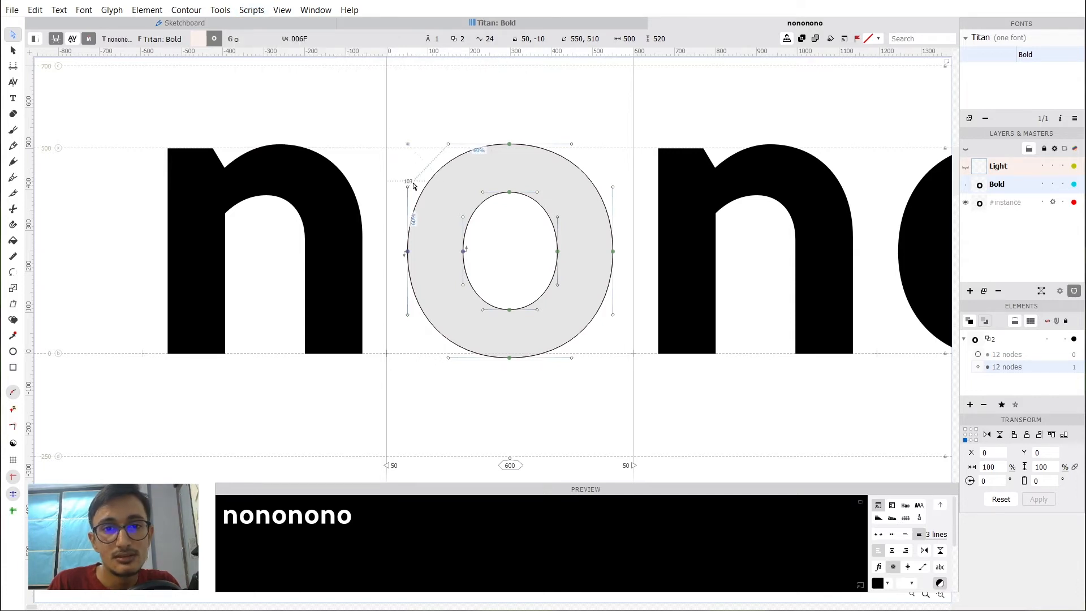
click(436, 168)
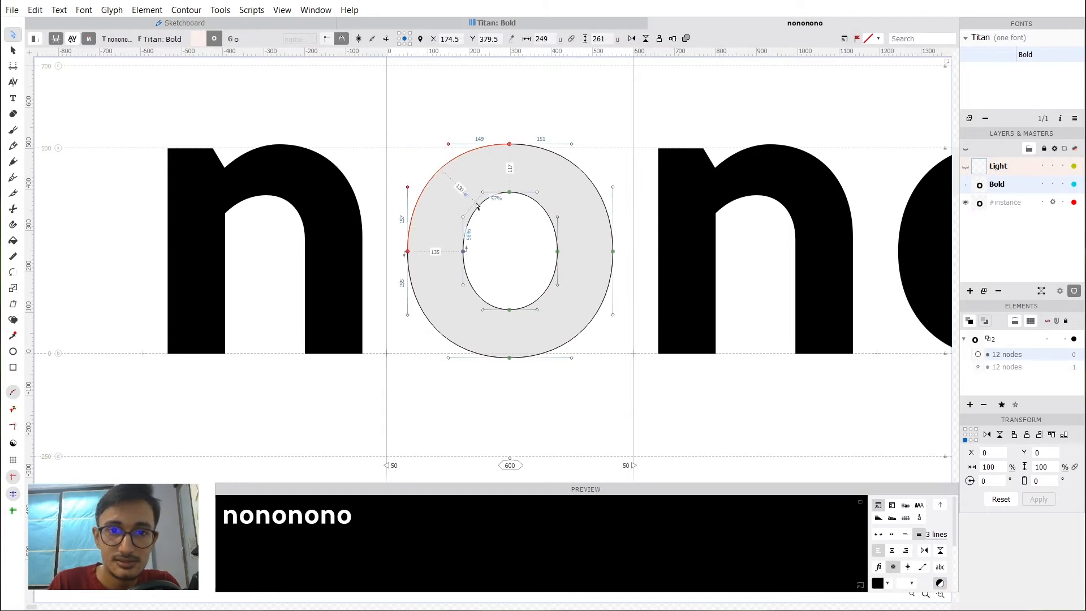
click(506, 236)
Preview the filled letters without nodes and compare the o's shape and weight with the n on each side.
key(space)
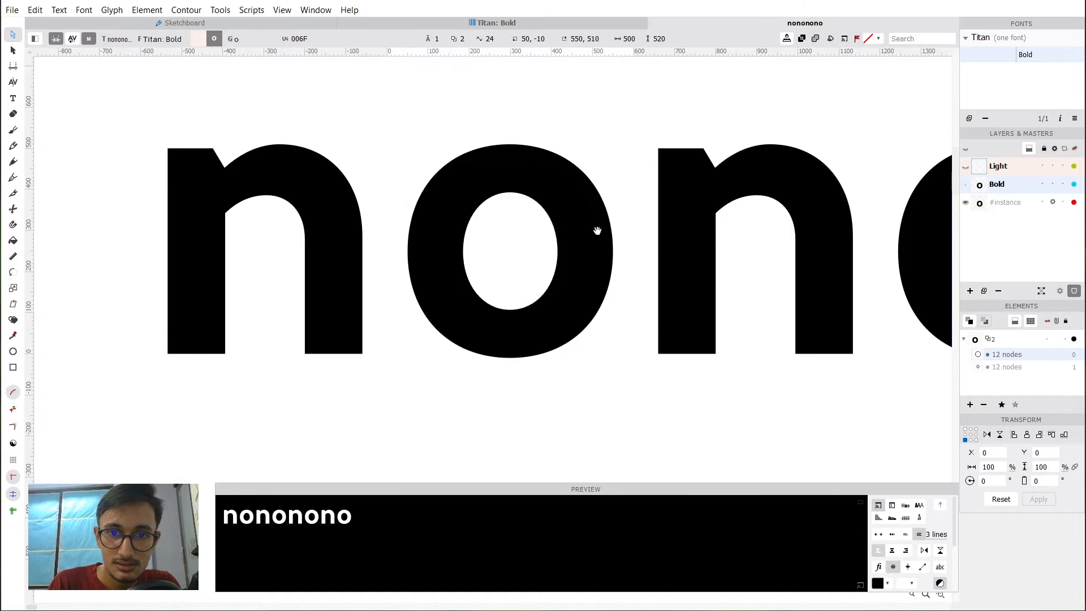
drag(595, 230, 549, 218)
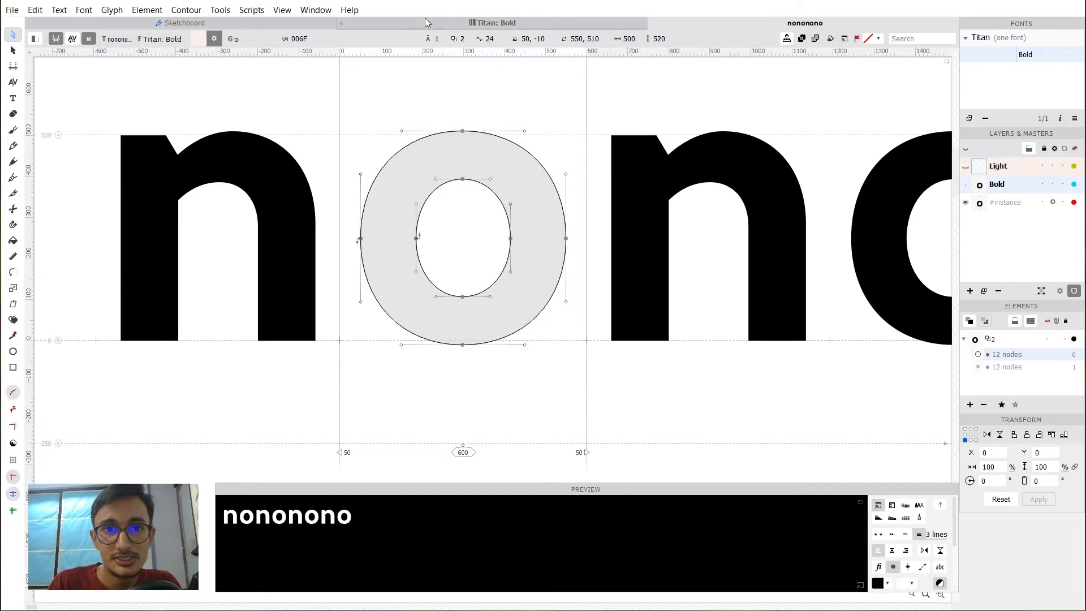
key(space)
drag(439, 211, 406, 212)
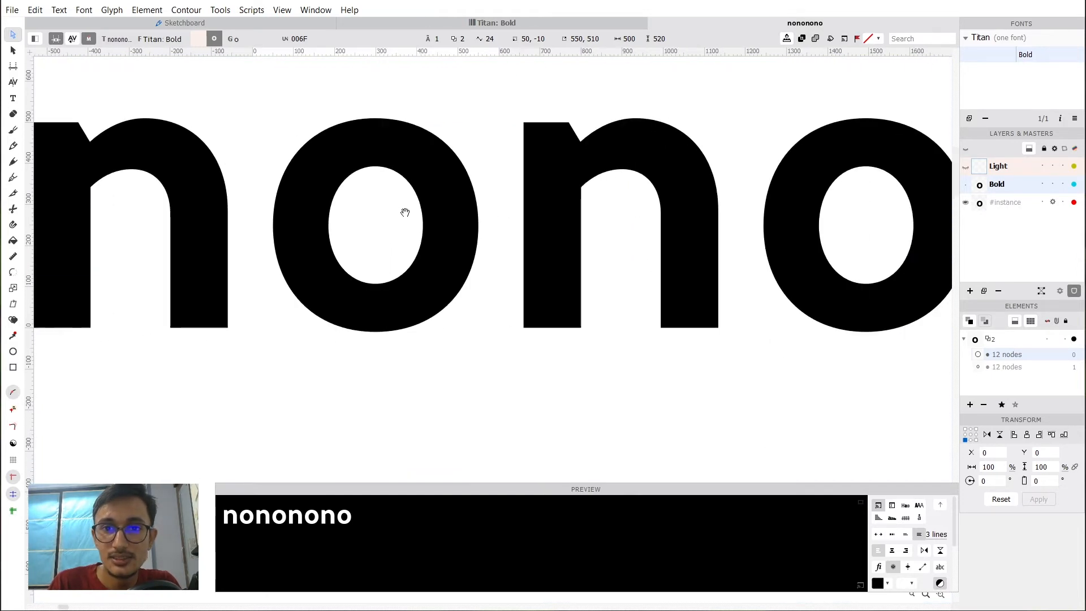
key(space)
drag(347, 232, 650, 242)
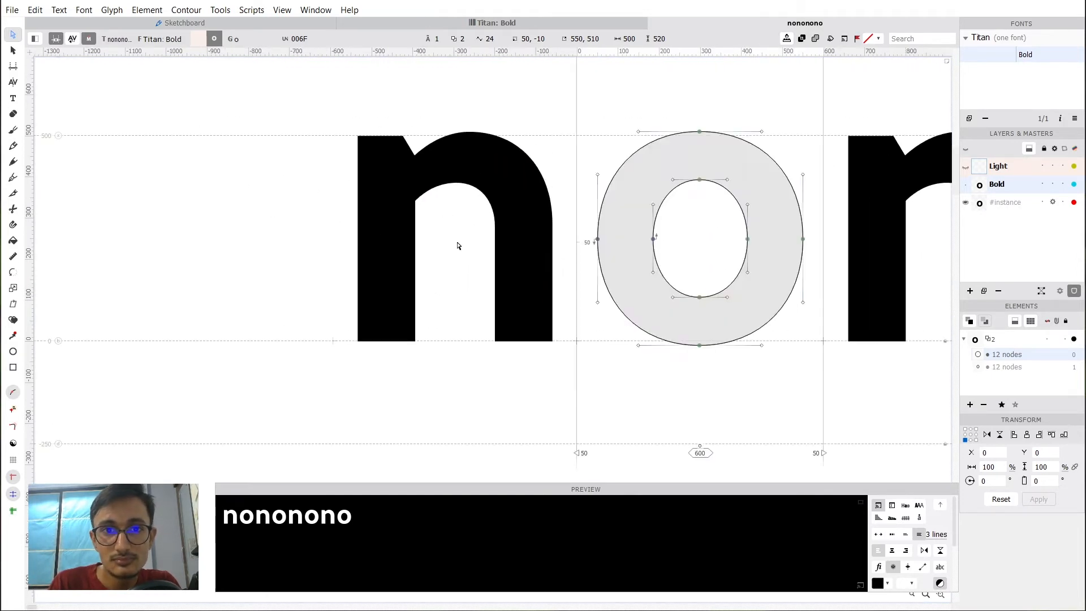
Open the first n for editing and shift the arch's short end segment inside the left stem about 30 units right.
double_click(458, 246)
scroll(439, 242, up, 5)
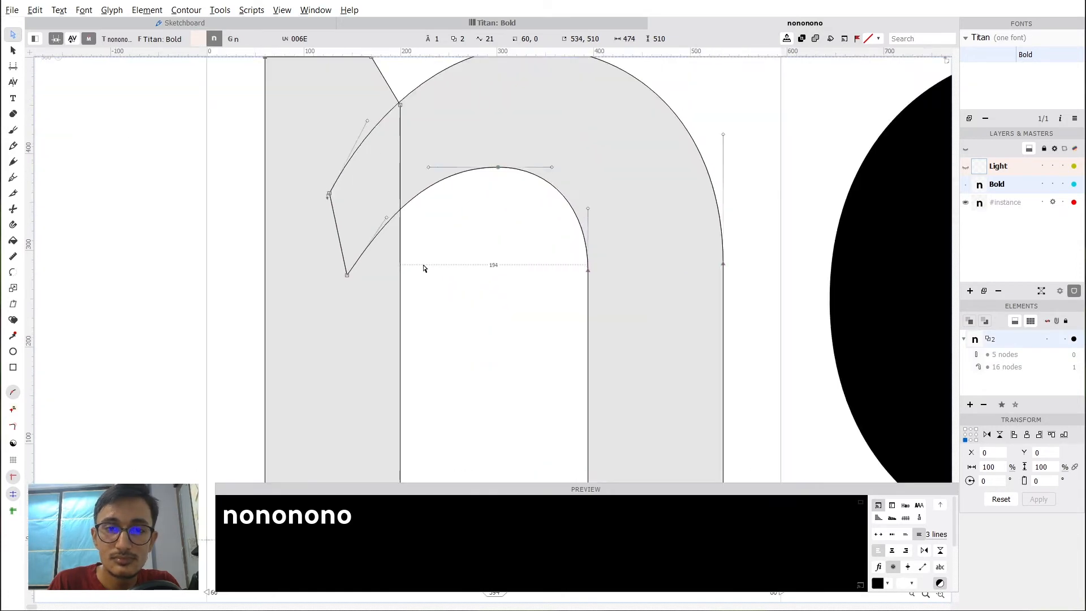
scroll(424, 269, up, 1)
scroll(403, 254, down, 1)
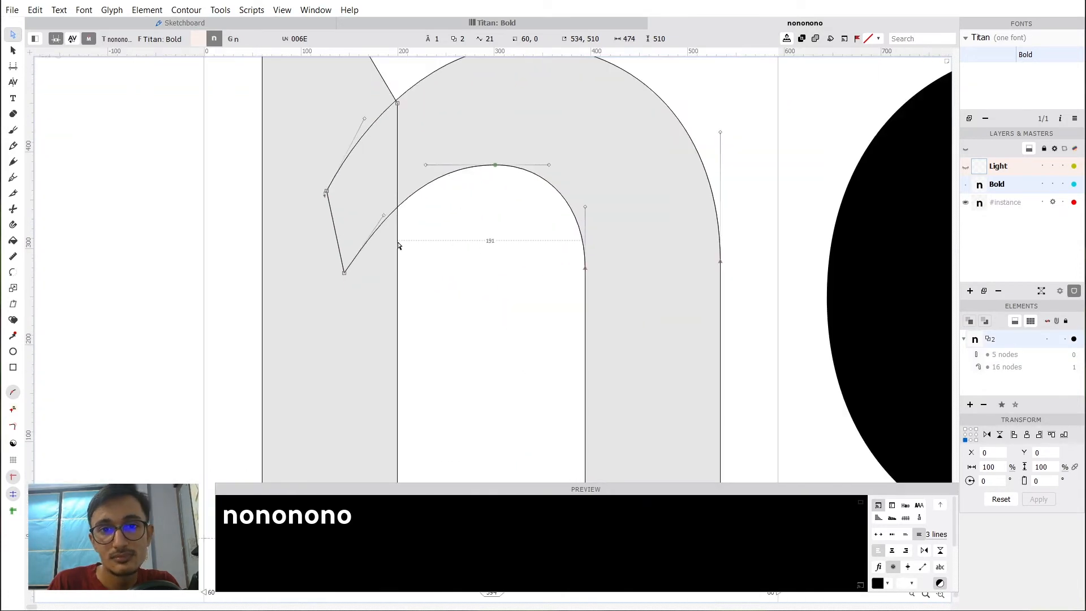
key(space)
drag(489, 226, 487, 270)
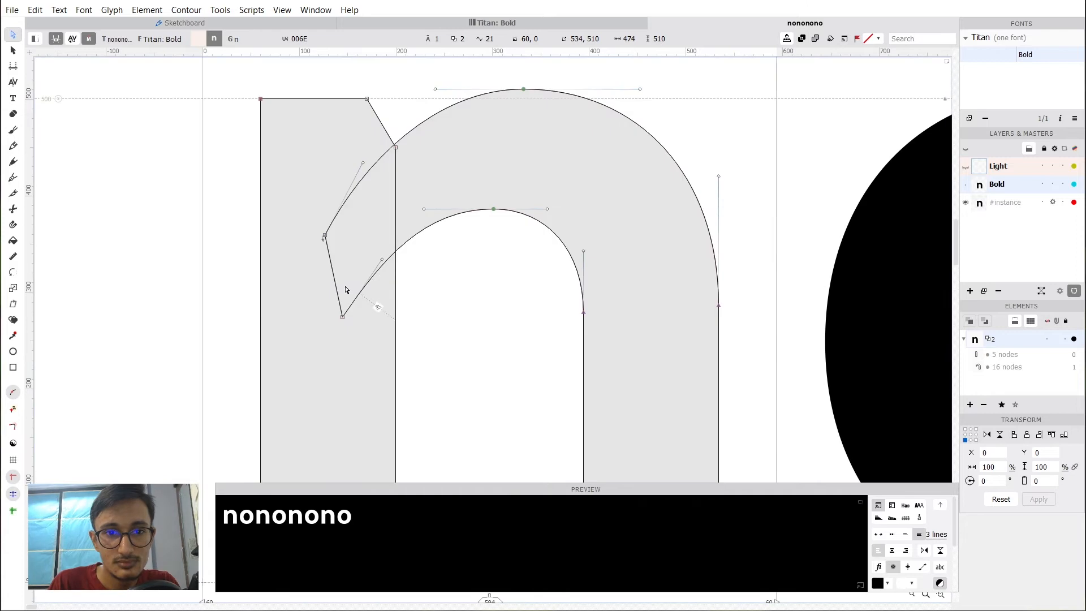
click(343, 286)
key(shift+Right)
key(shift+Right)
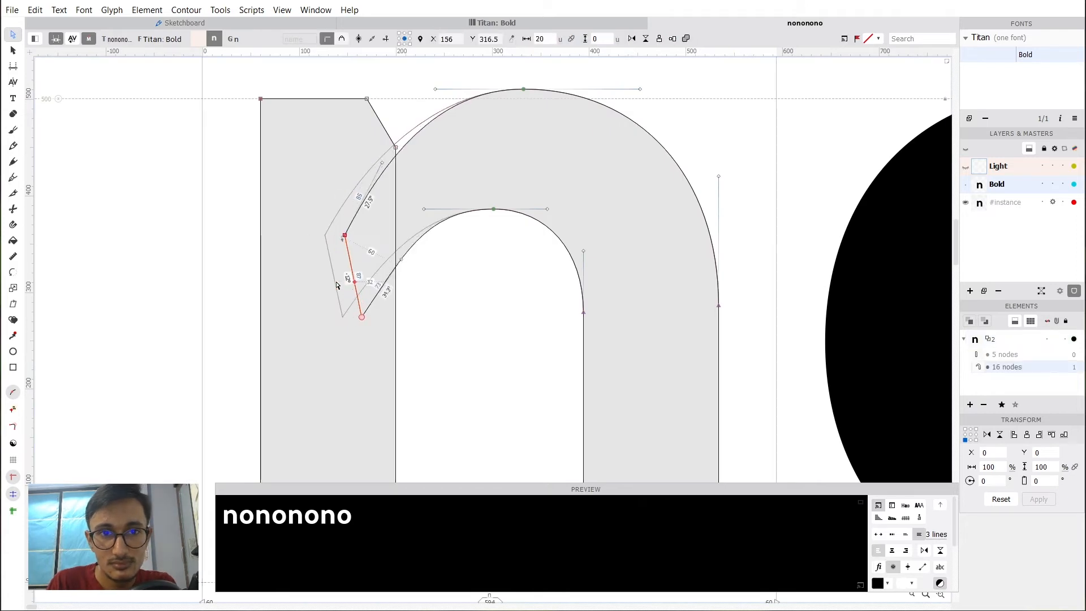
click(460, 308)
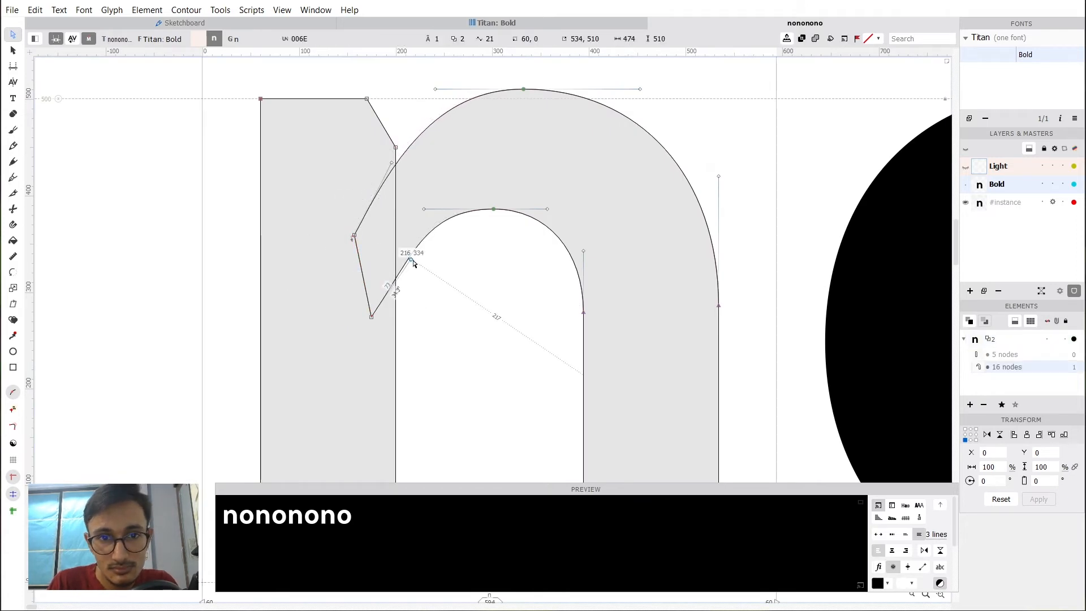
Move the inner arch's handle at the stem join to X 197 and pull the outer arch's handle up and left.
drag(411, 261, 366, 262)
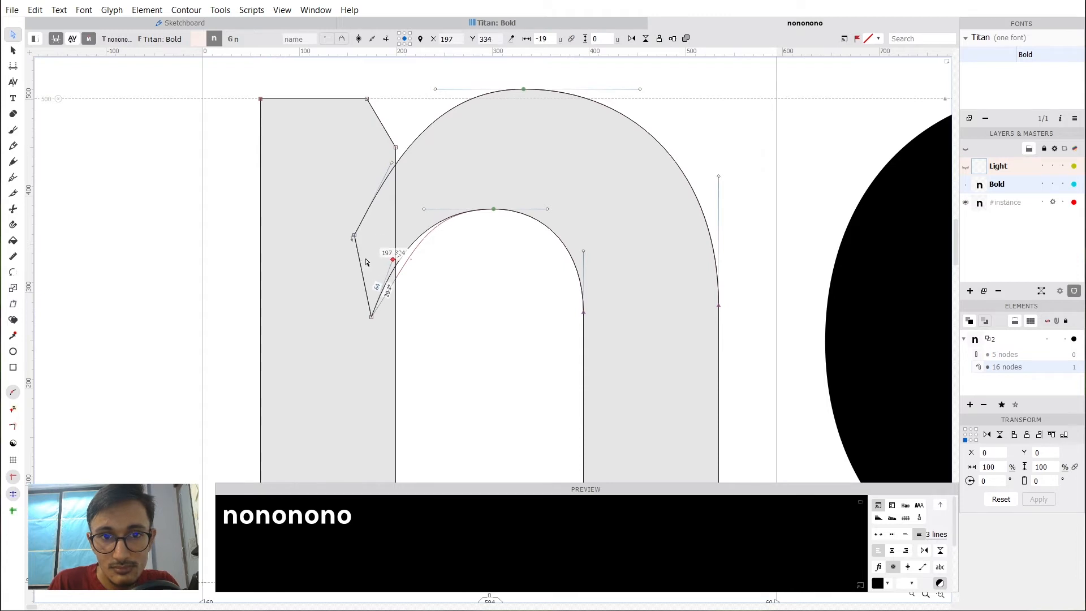
key(space)
drag(513, 303, 528, 319)
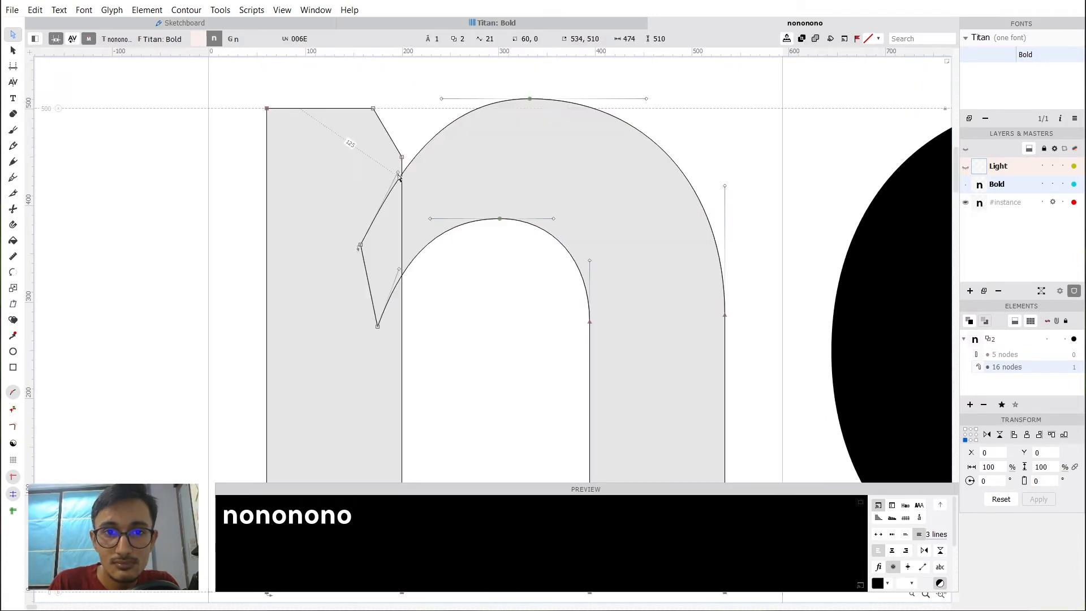
drag(379, 159, 357, 144)
Preview the n with its reshaped arch join beside the o to judge the curves and counter.
key(space)
drag(555, 285, 475, 322)
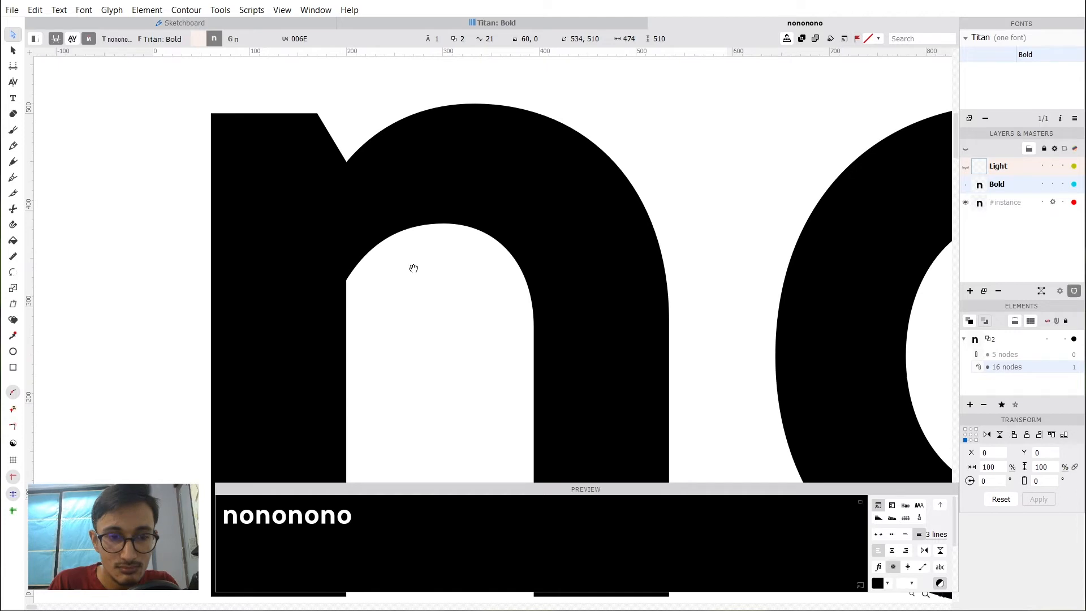
scroll(413, 268, down, 3)
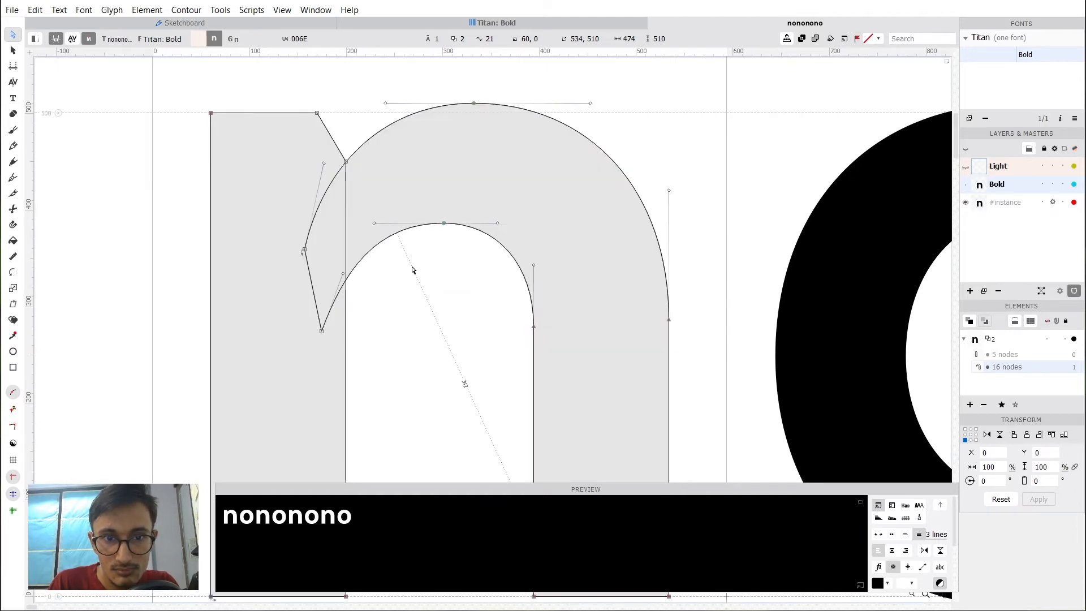
key(space)
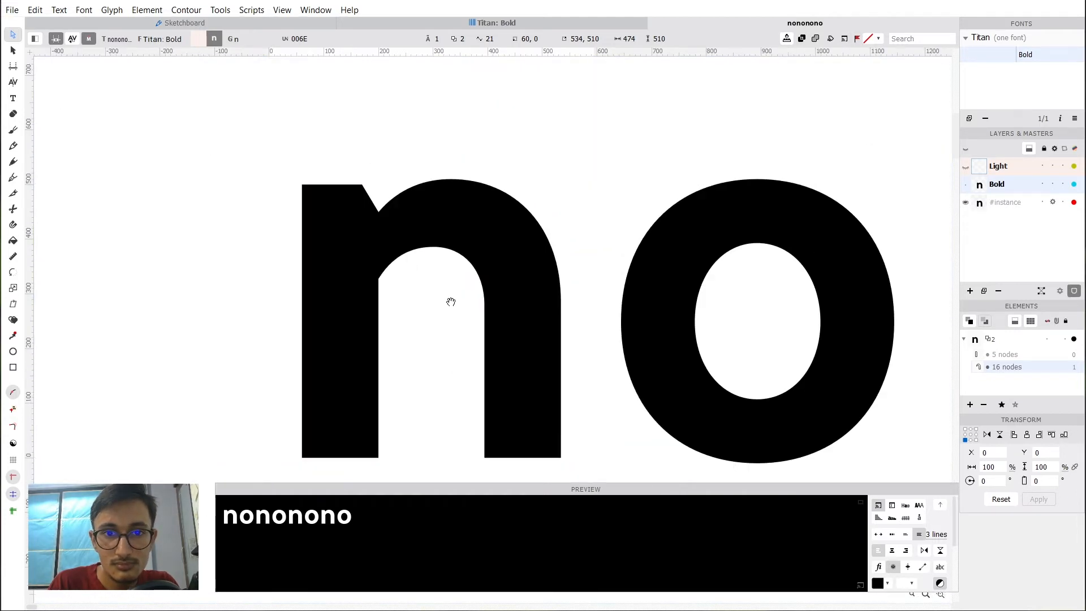
drag(451, 298, 348, 246)
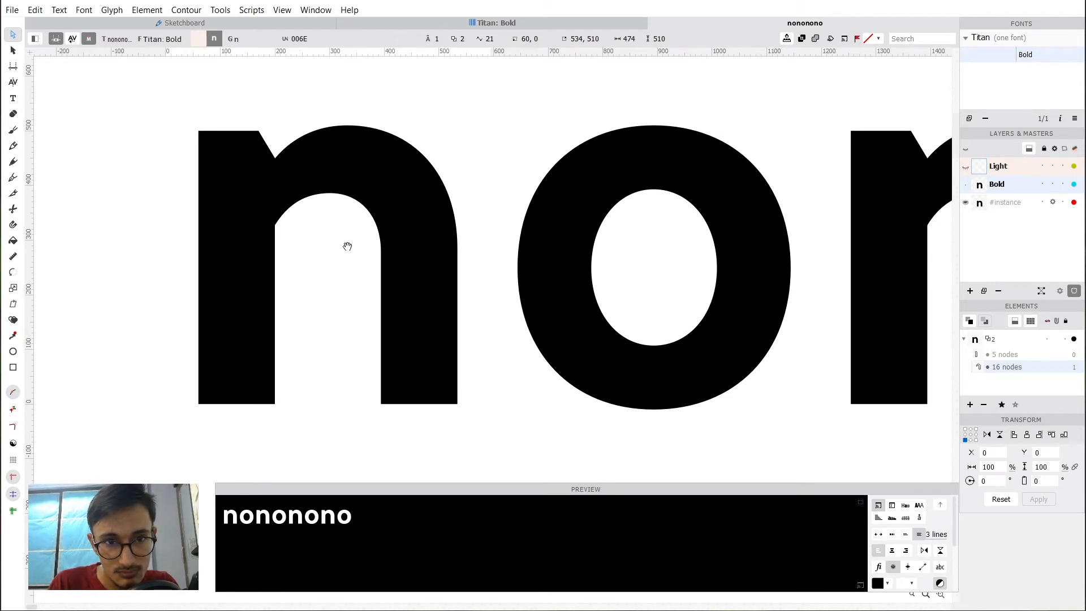
drag(331, 247, 410, 245)
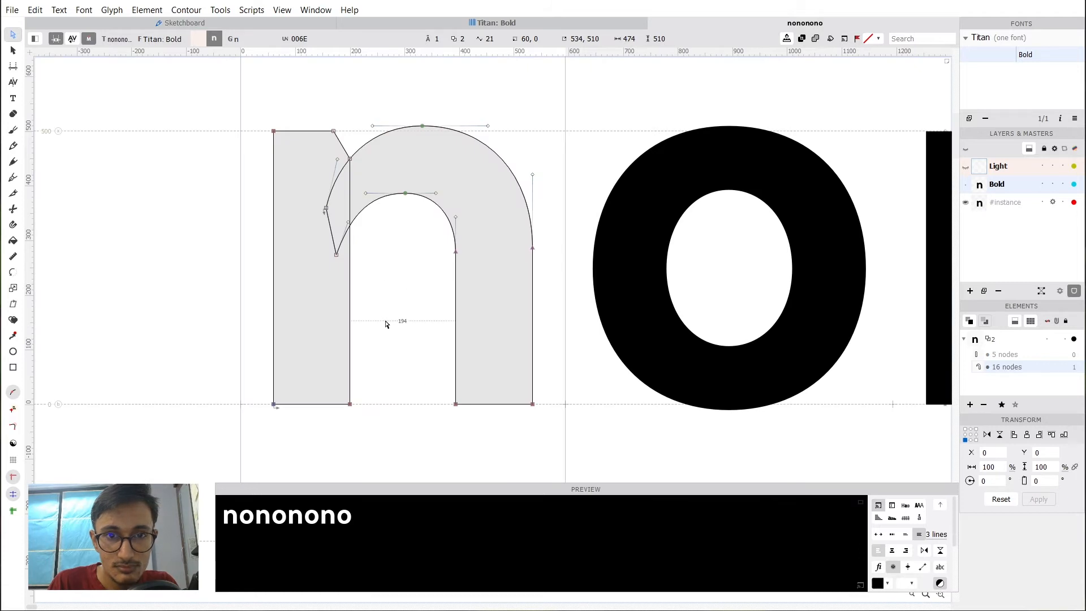
Compare the widths of the n's left and right stems by selecting each stem's nodes in turn.
drag(395, 95, 562, 440)
click(395, 270)
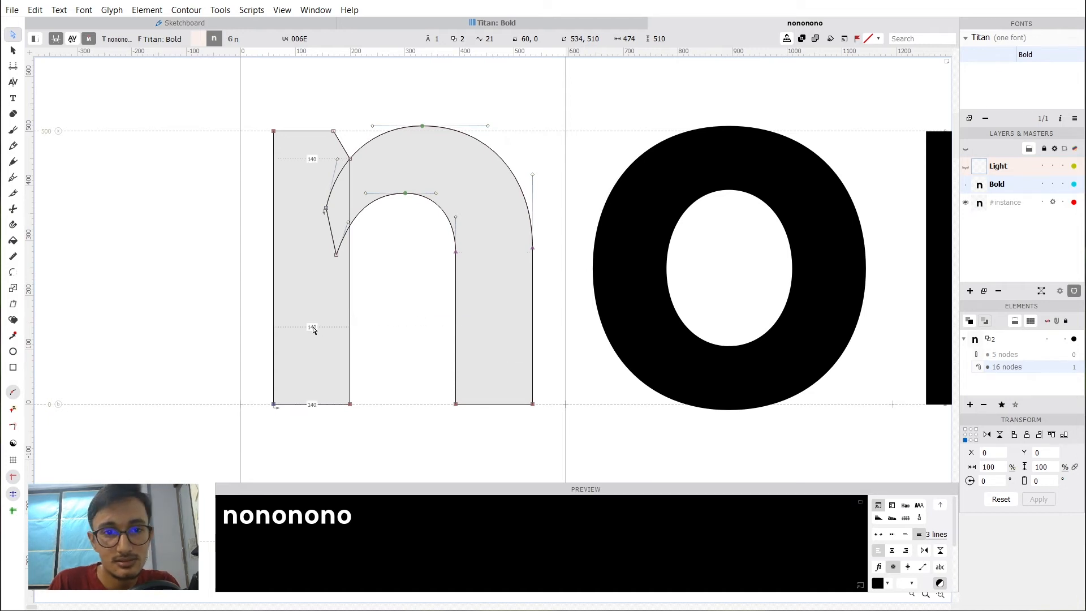
drag(368, 421, 247, 266)
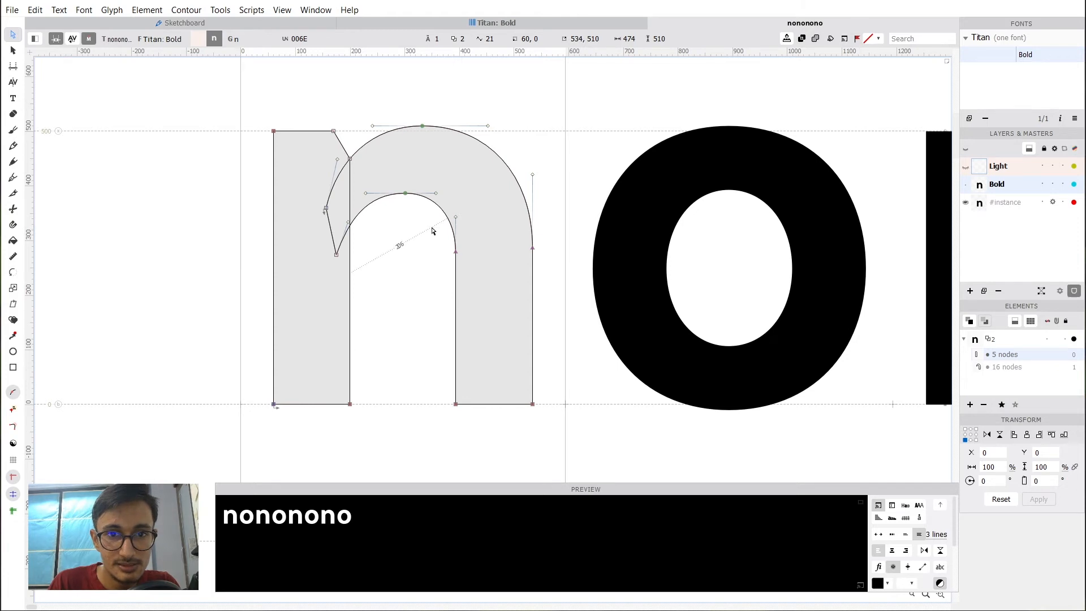
drag(426, 225, 571, 452)
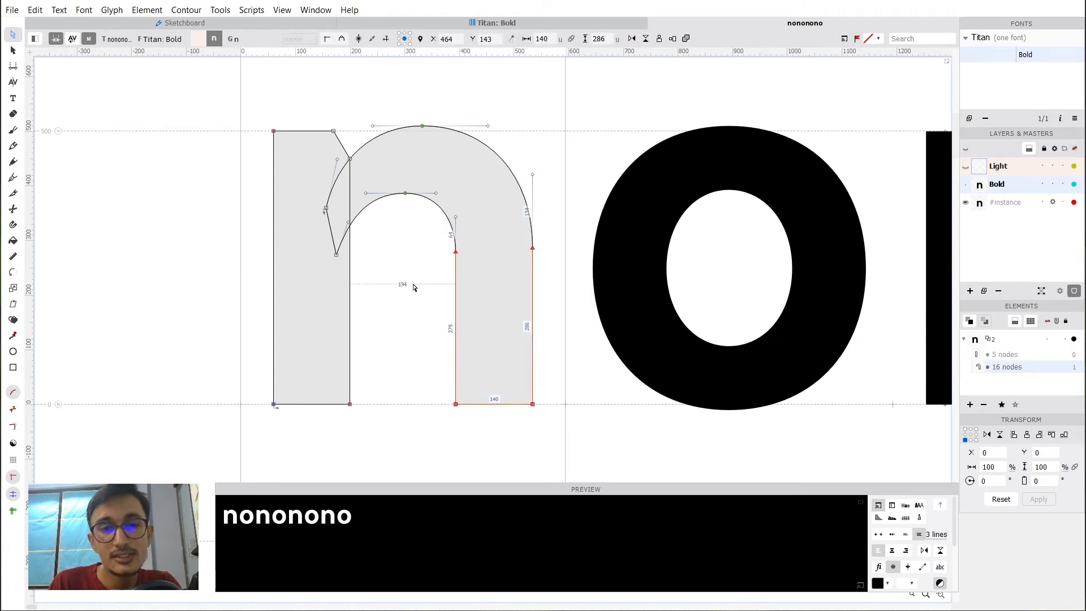
Try to narrow the n by shifting its right stem 1 unit and 20 units left, restoring its position each time.
click(413, 266)
drag(411, 229, 553, 442)
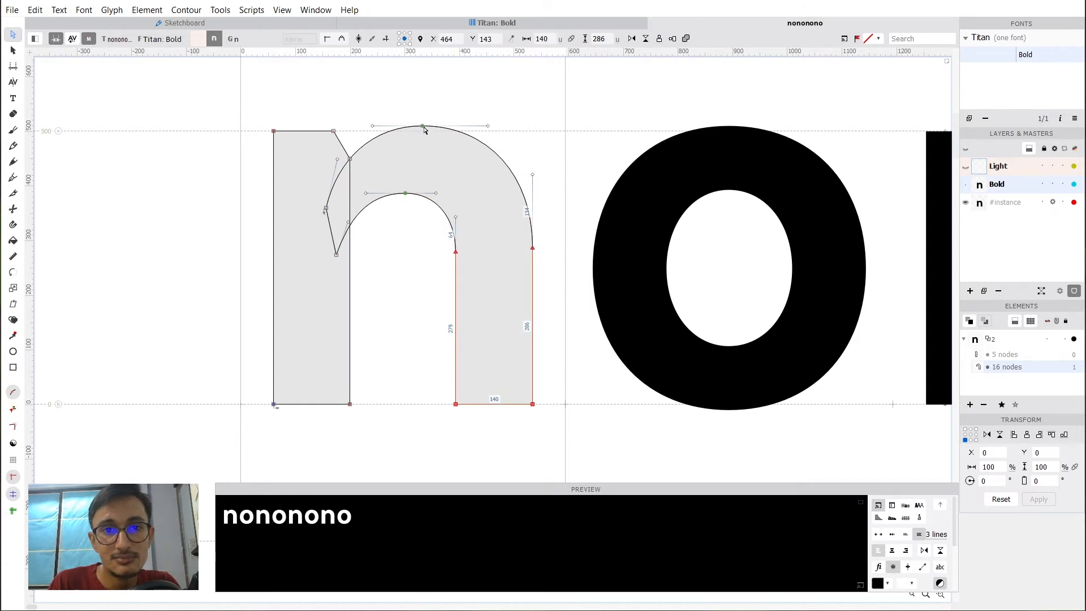
drag(417, 234, 443, 244)
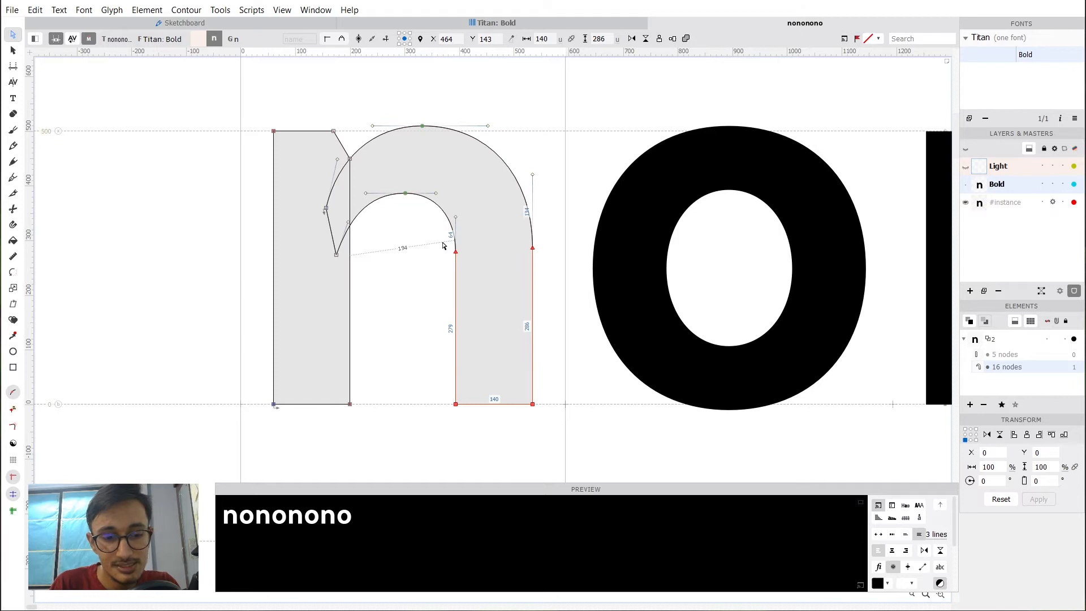
key(Left)
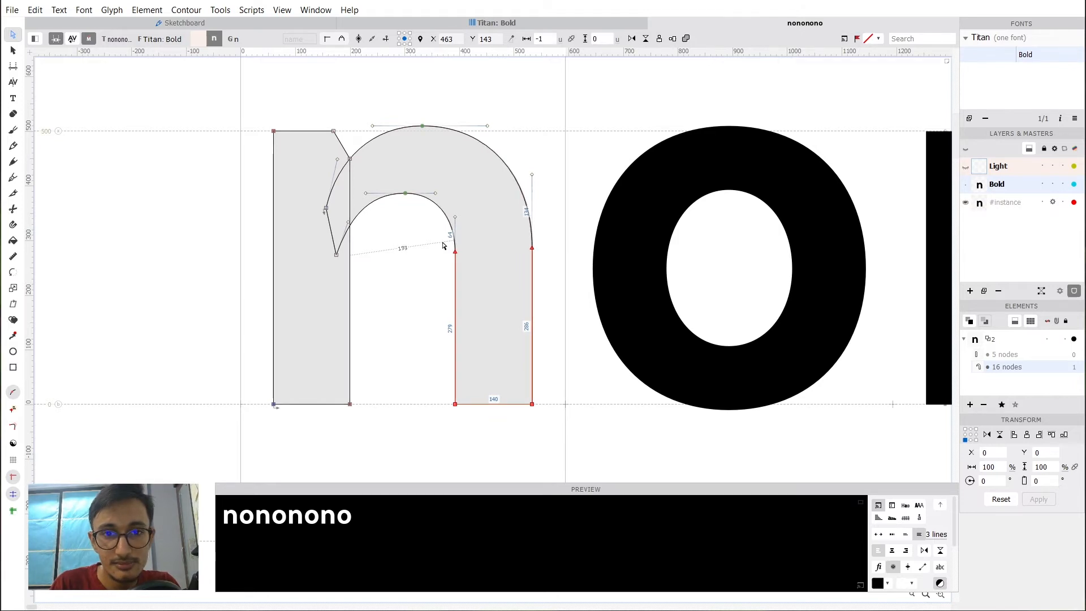
key(Right)
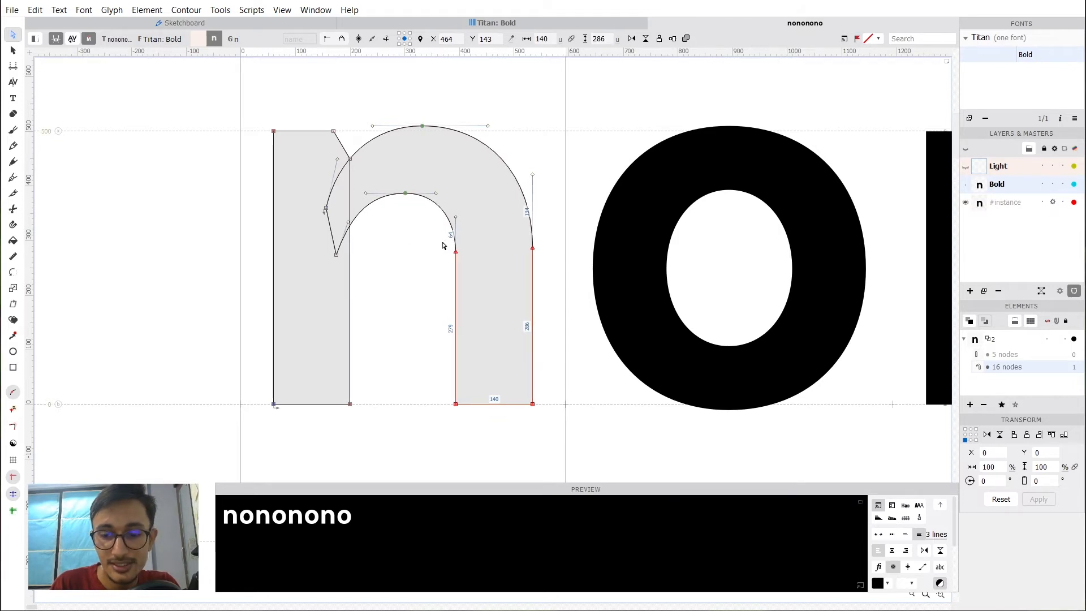
key(shift+Left)
key(shift+Left)
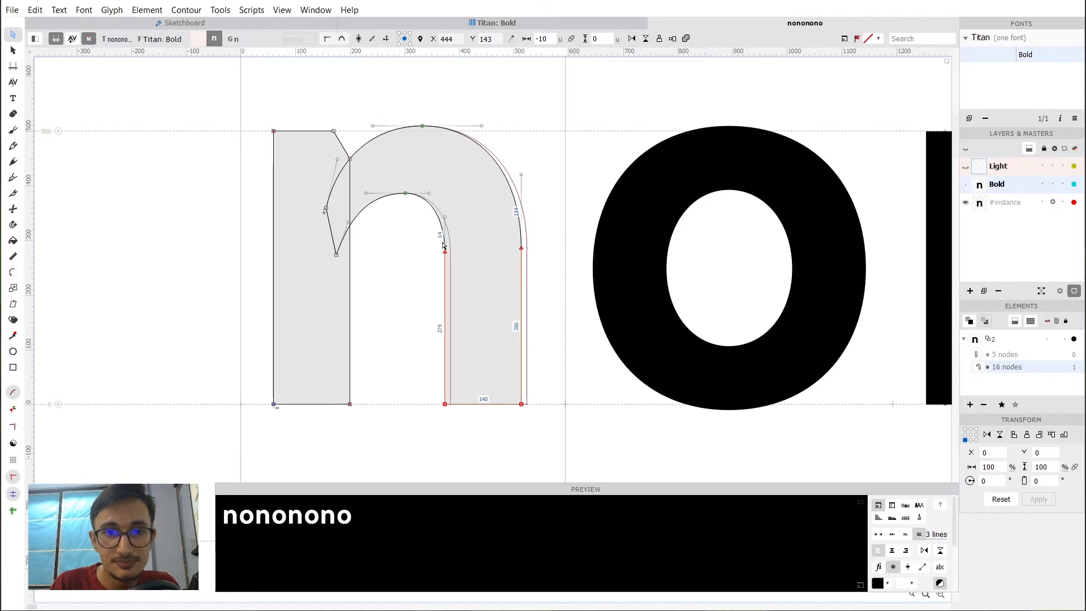
key(shift+Right)
key(shift+Right)
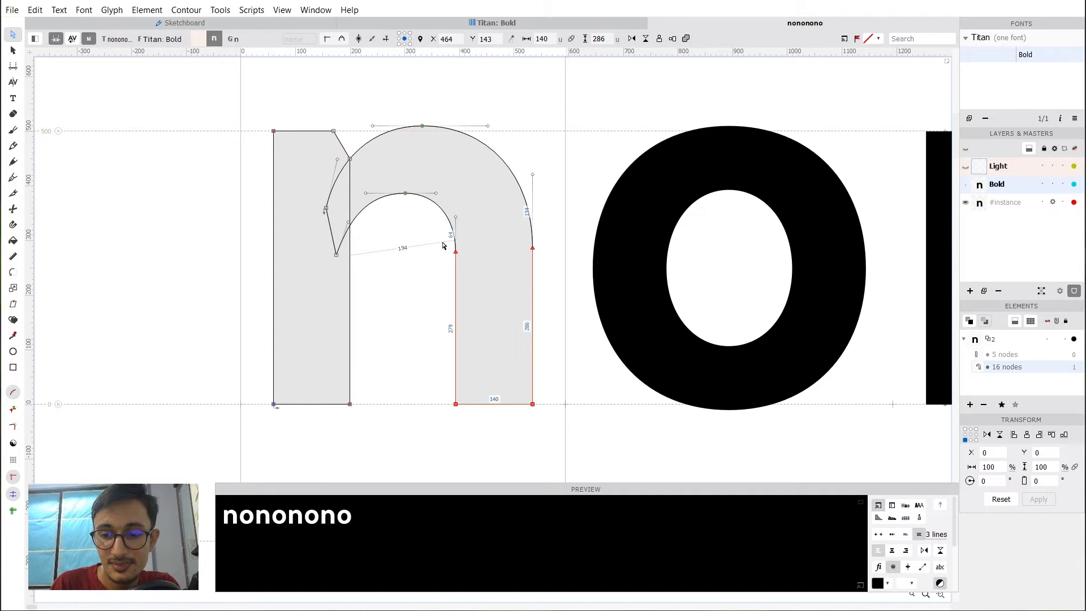
Narrow the n by shifting its right stem left to X 444, comparing positions 10 units to either side.
key(shift+Left)
key(shift+Left)
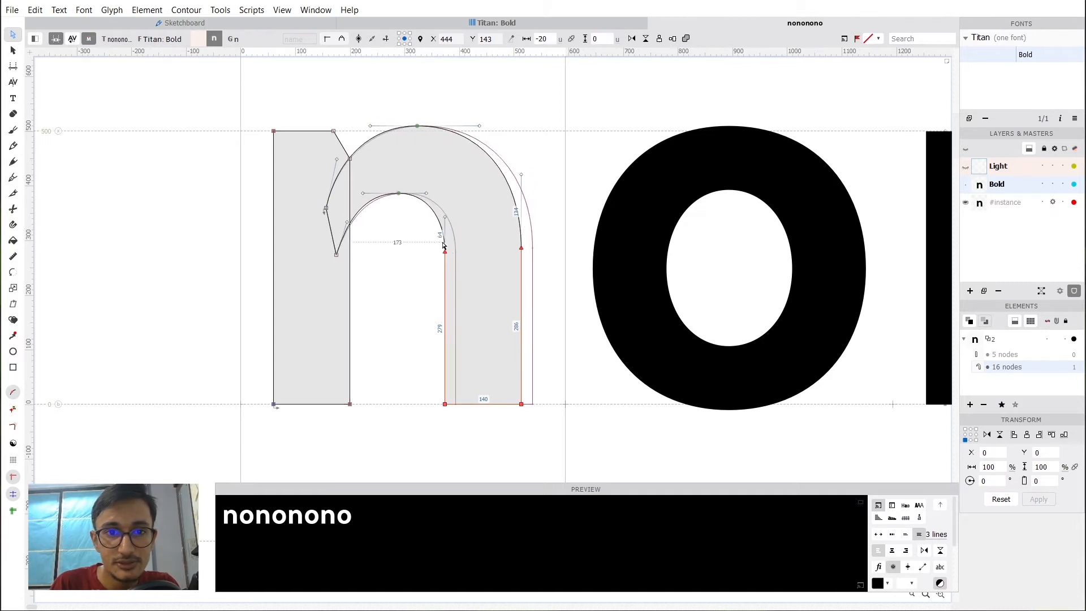
key(shift+Left)
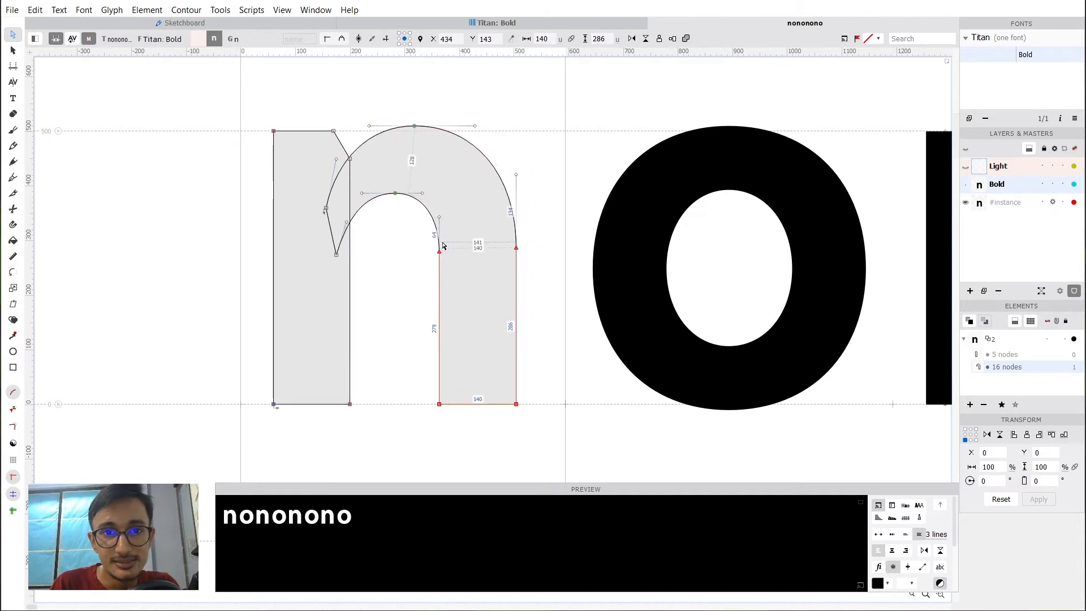
key(shift+Right)
key(shift+Right)
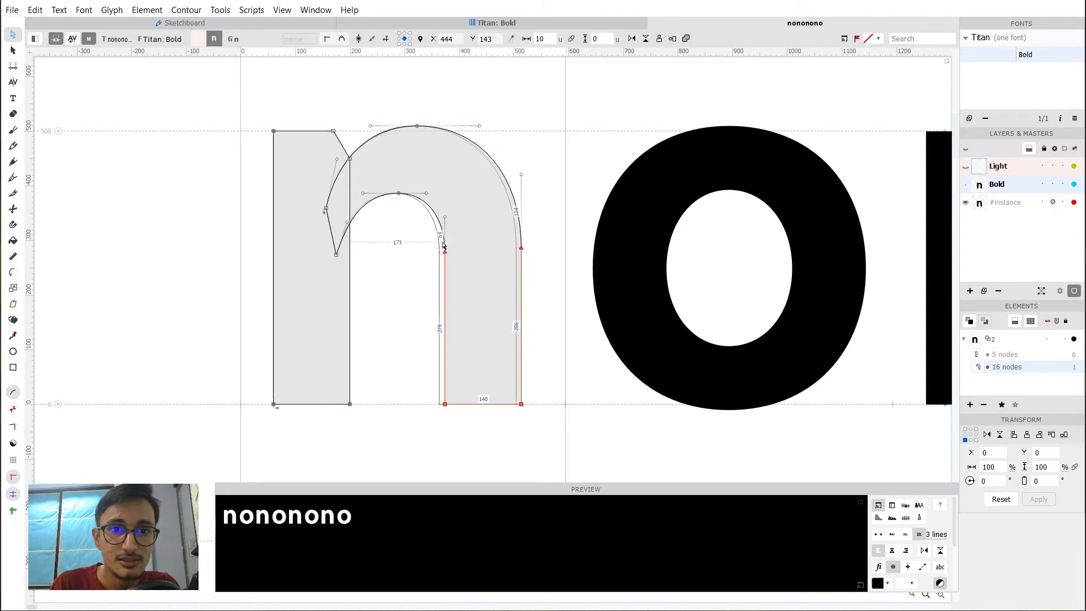
key(shift+Left)
key(shift+Left)
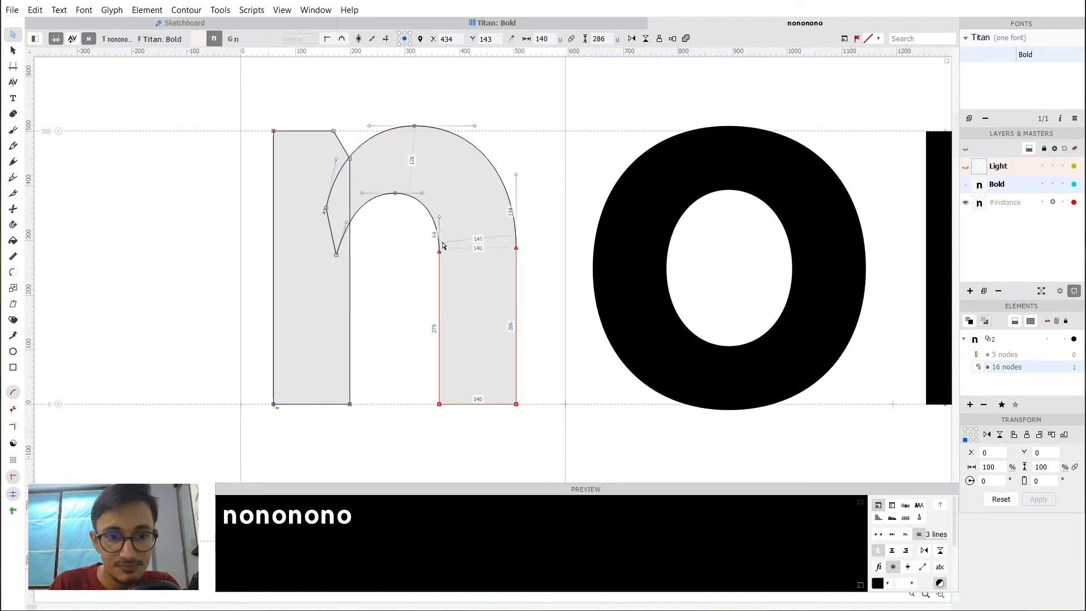
key(shift+Right)
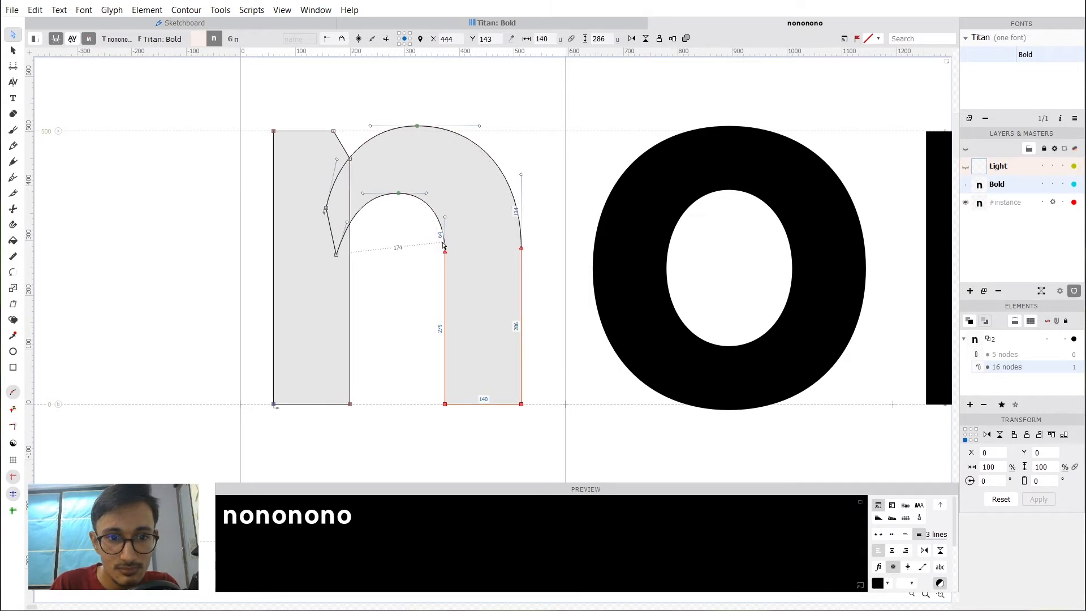
key(shift+Right)
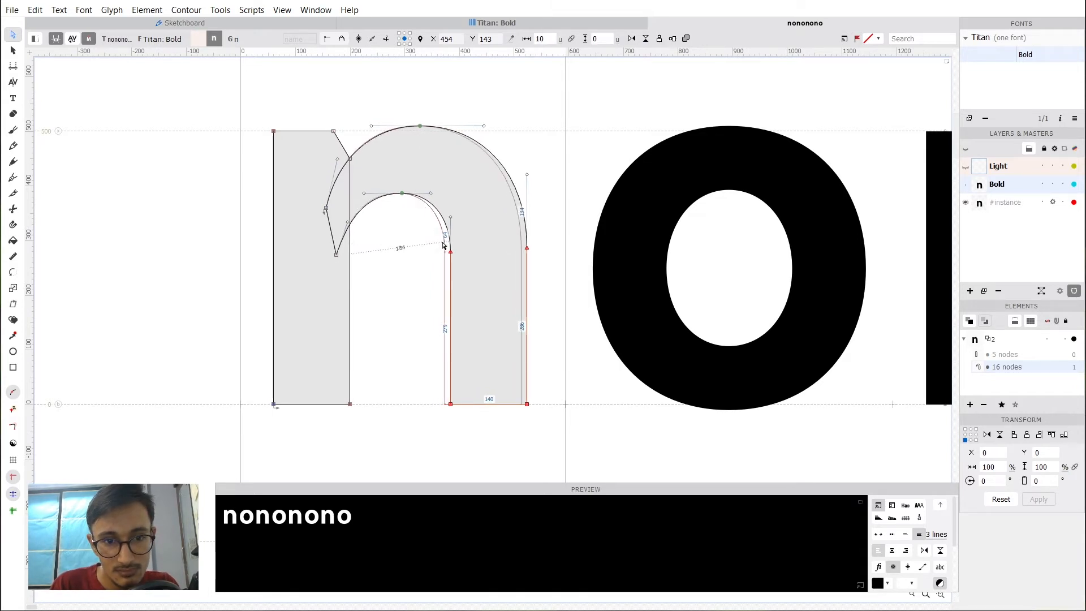
key(shift+Left)
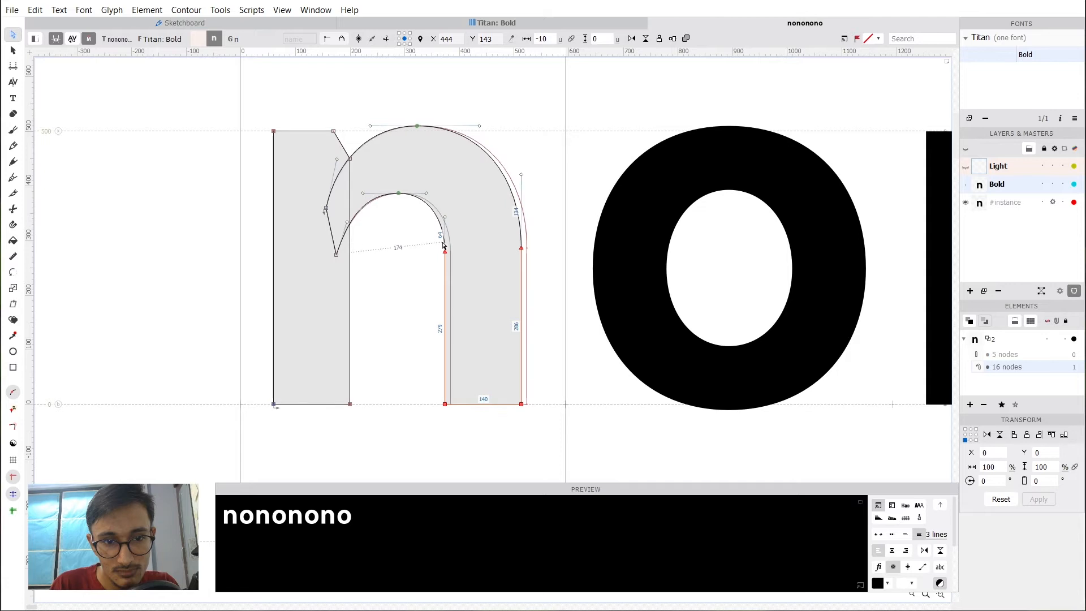
click(418, 264)
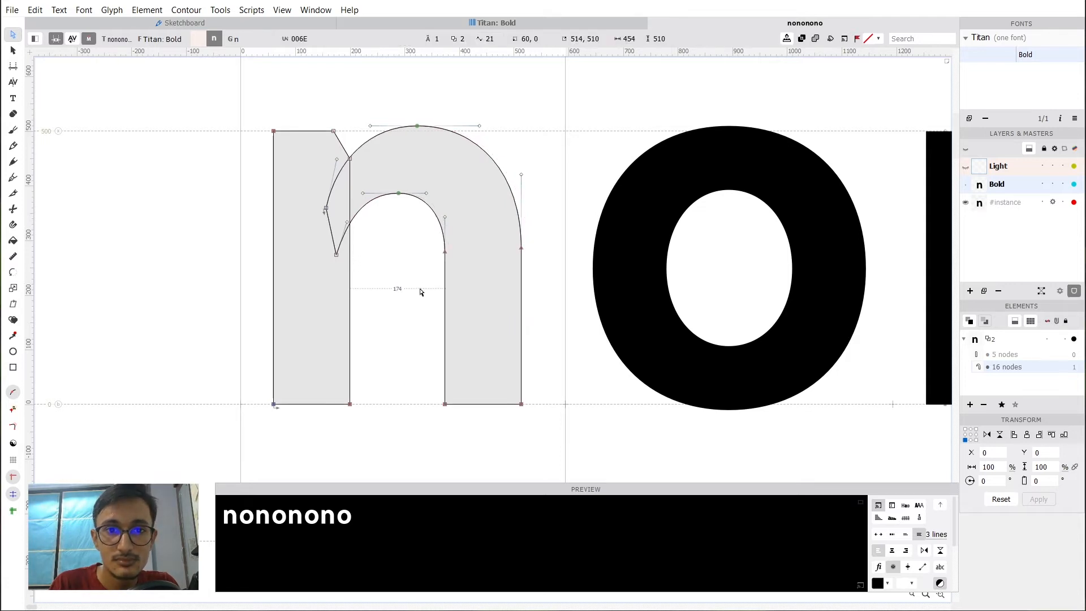
Set the n's right sidebearing to the expression =60.
key(space)
drag(443, 272, 456, 307)
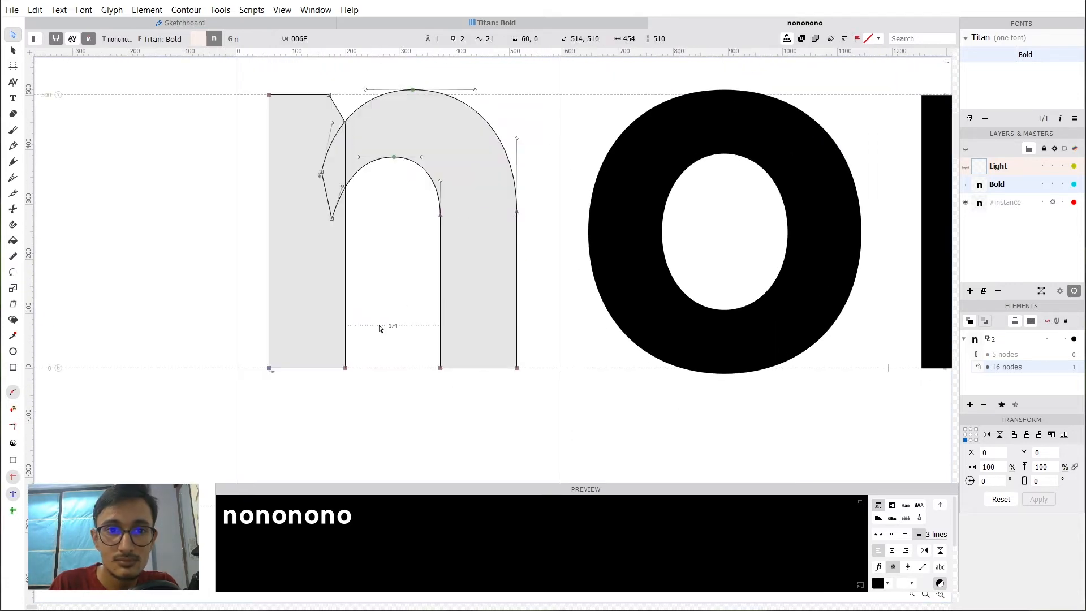
scroll(452, 323, down, 2)
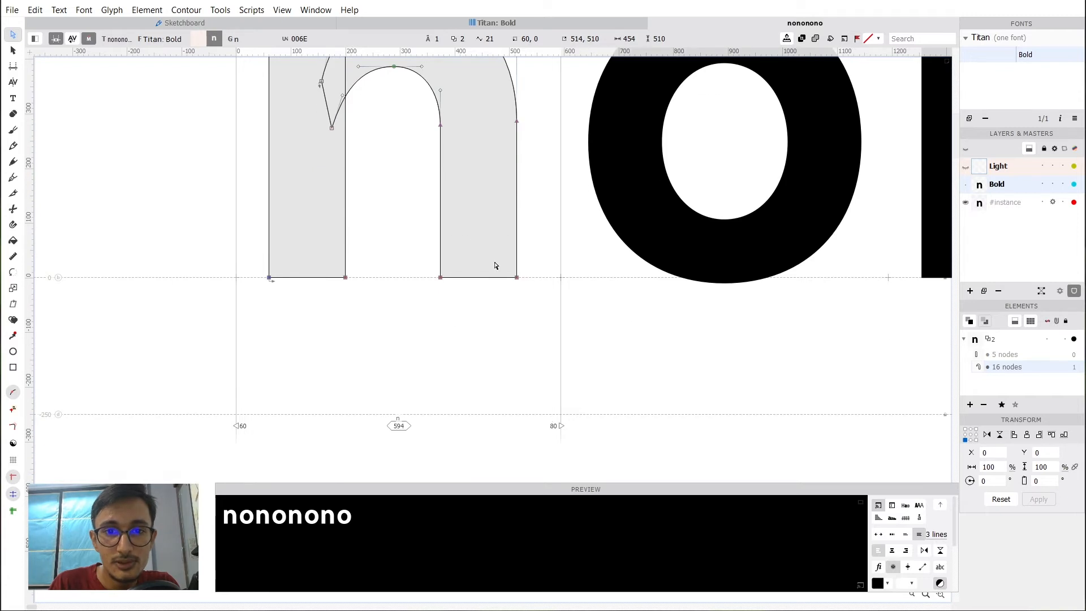
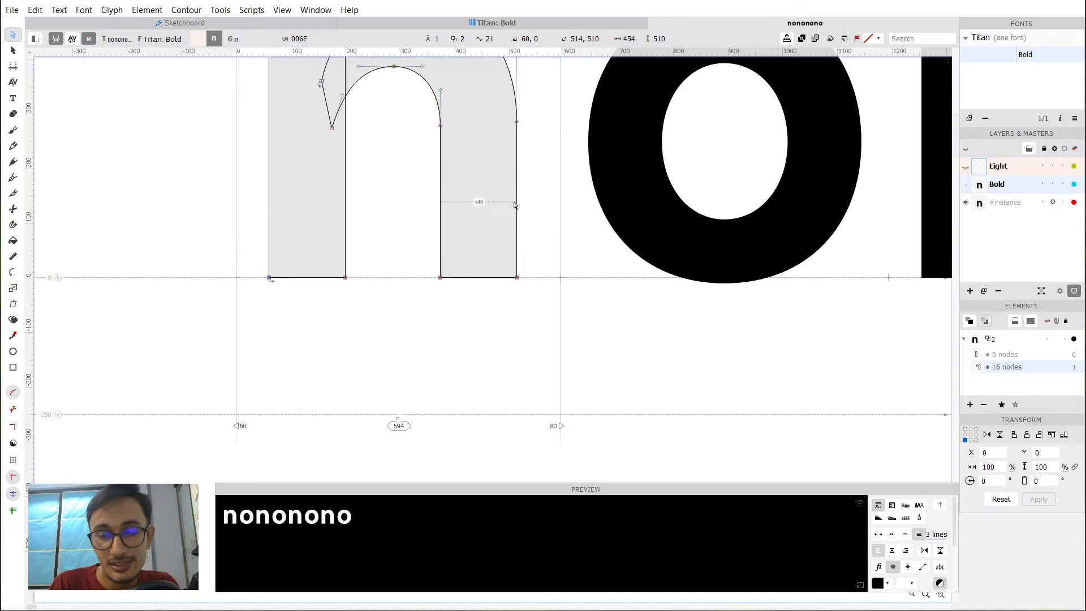
click(553, 429)
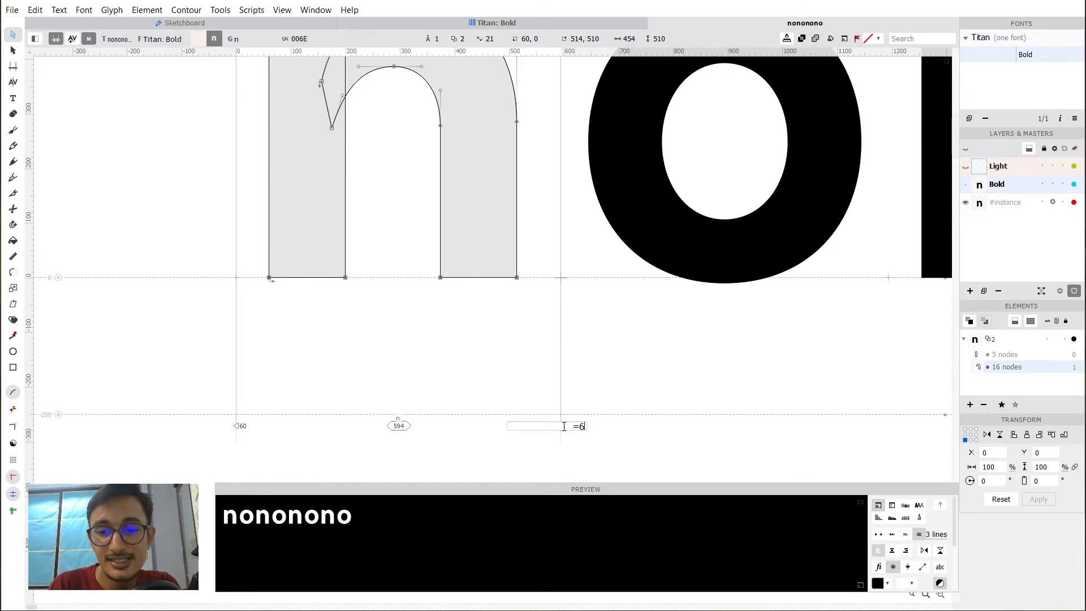
key(Return)
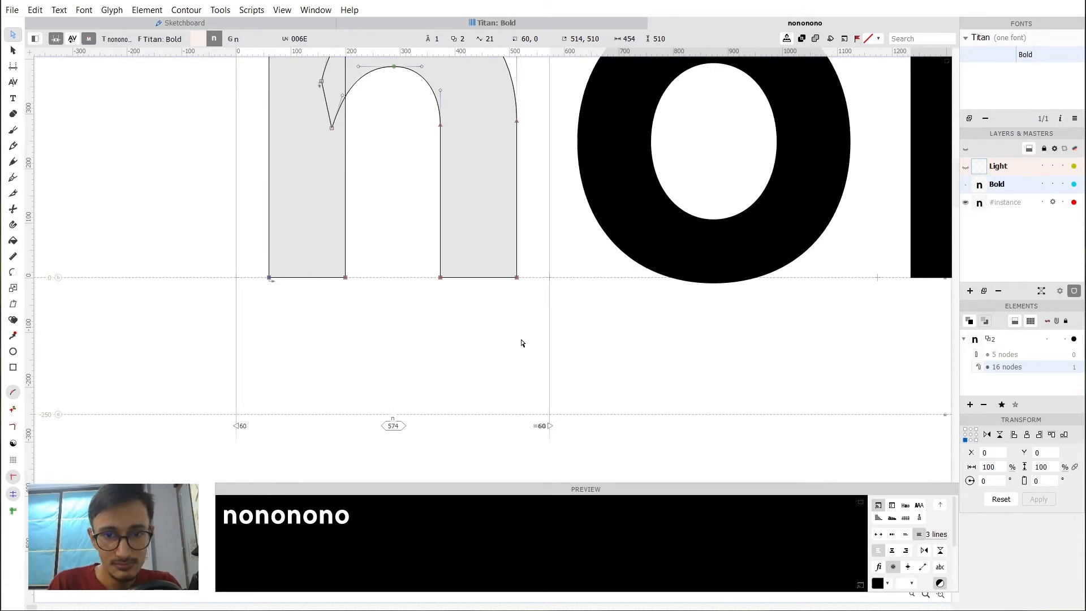
Test the bound right sidebearing by moving the n's right stem out to X 556, and undo the move.
scroll(520, 304, up, 3)
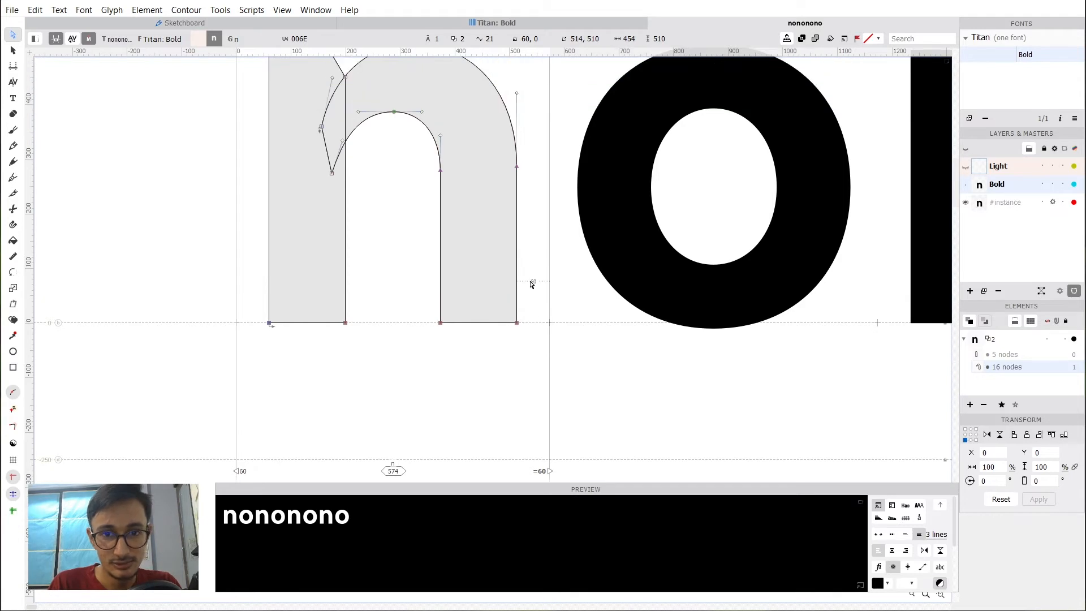
drag(521, 398, 402, 195)
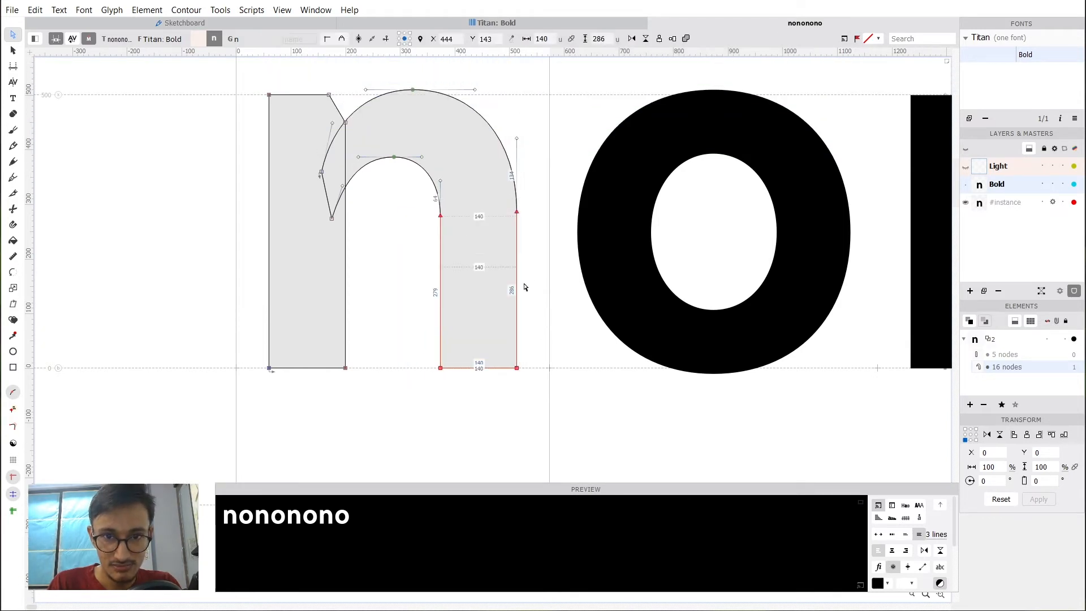
drag(524, 286, 591, 286)
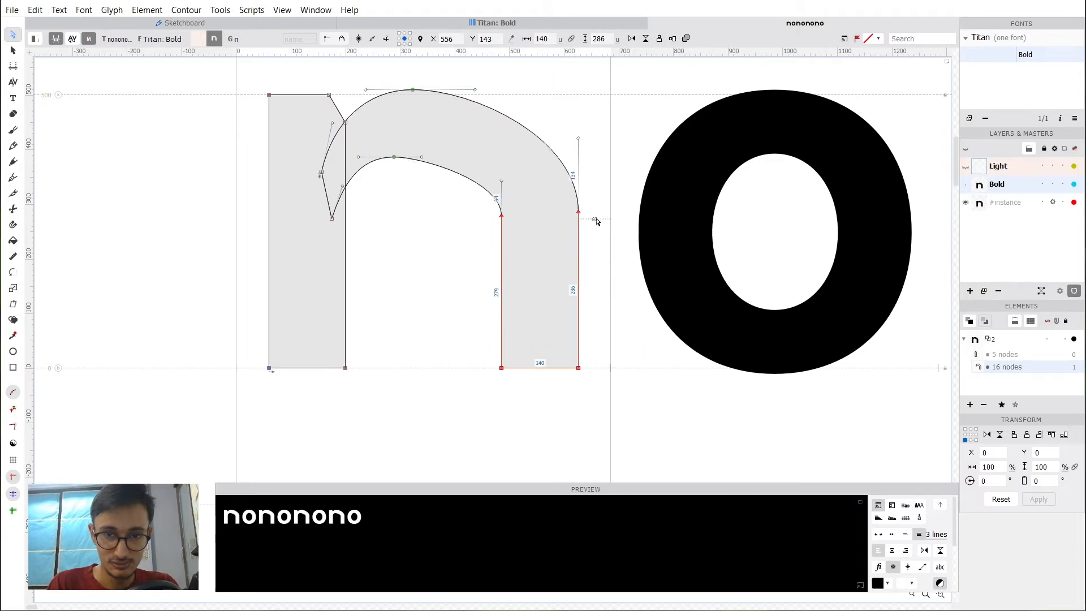
key(ctrl+z)
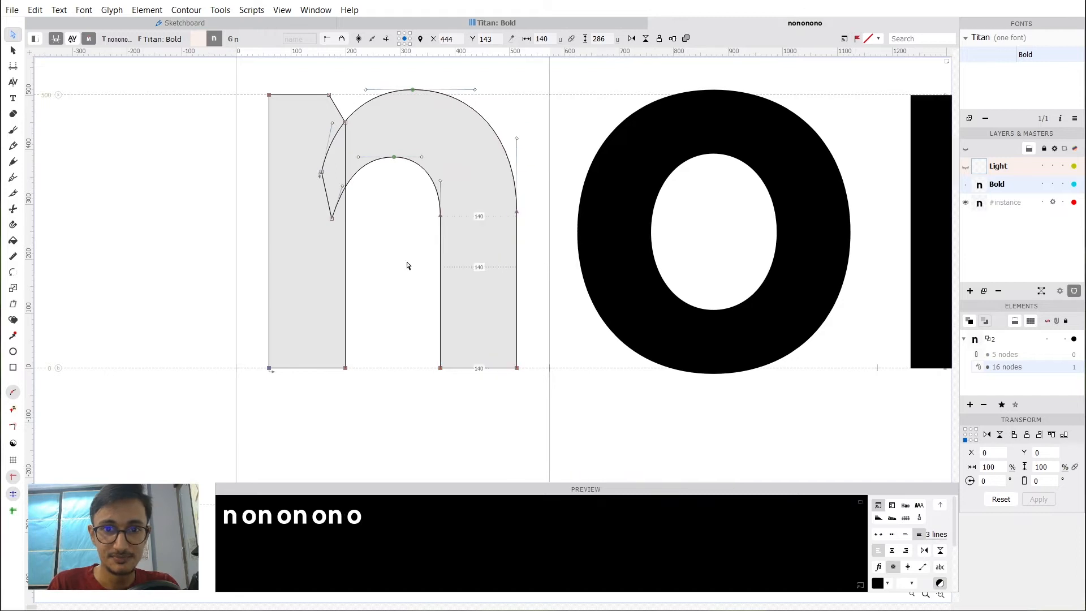
Set the n's left sidebearing to the expression =60.
key(space)
drag(432, 244, 399, 241)
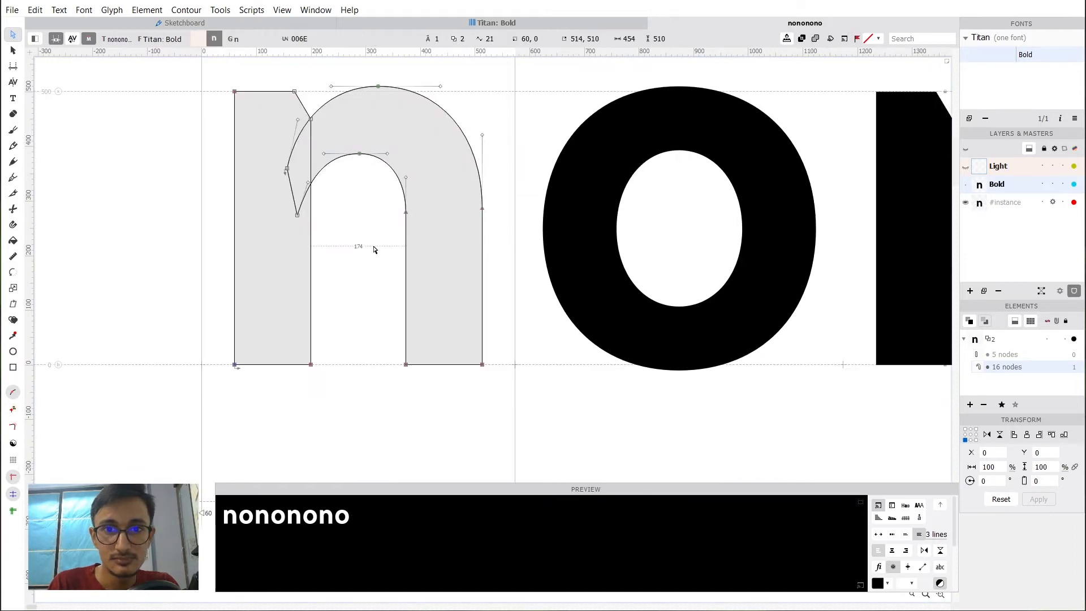
scroll(371, 249, down, 1)
key(space)
drag(403, 303, 364, 278)
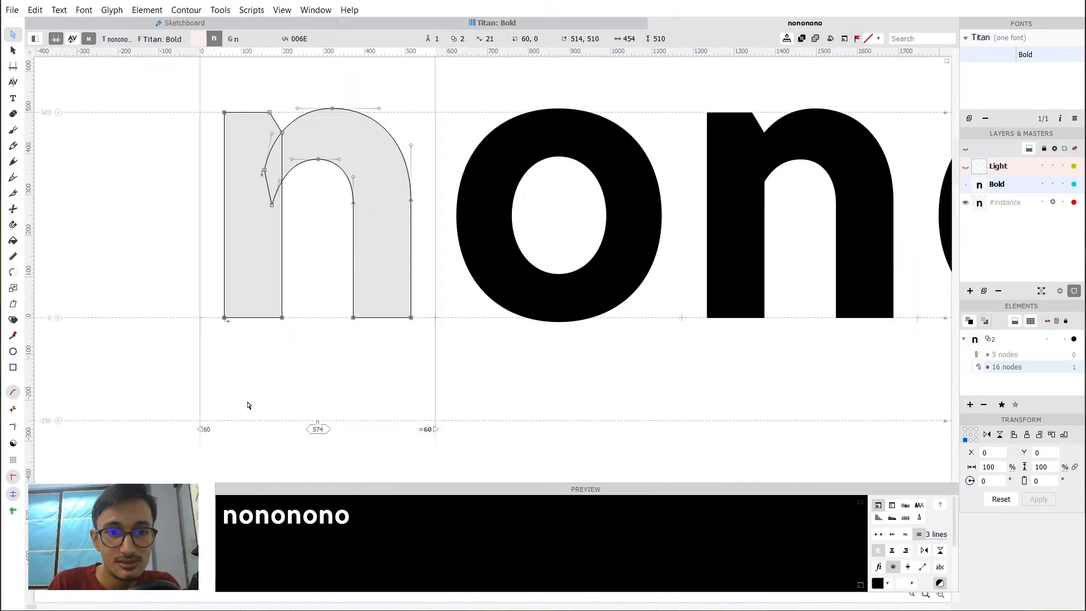
click(206, 431)
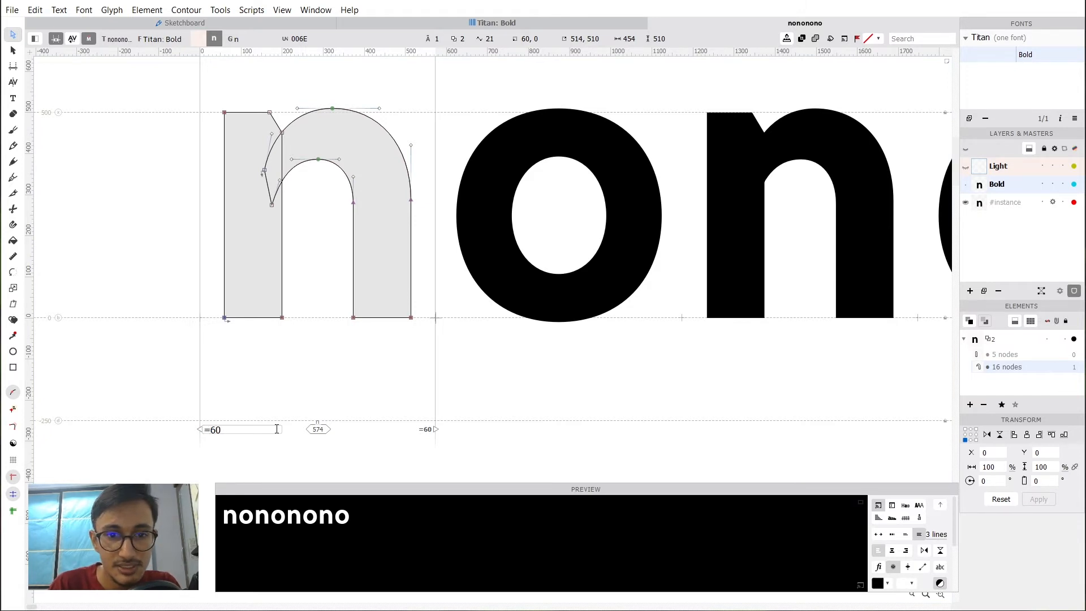
key(Return)
Switch to the o and set both its left and right sidebearings to the expression =50.
key(space)
drag(467, 372, 358, 380)
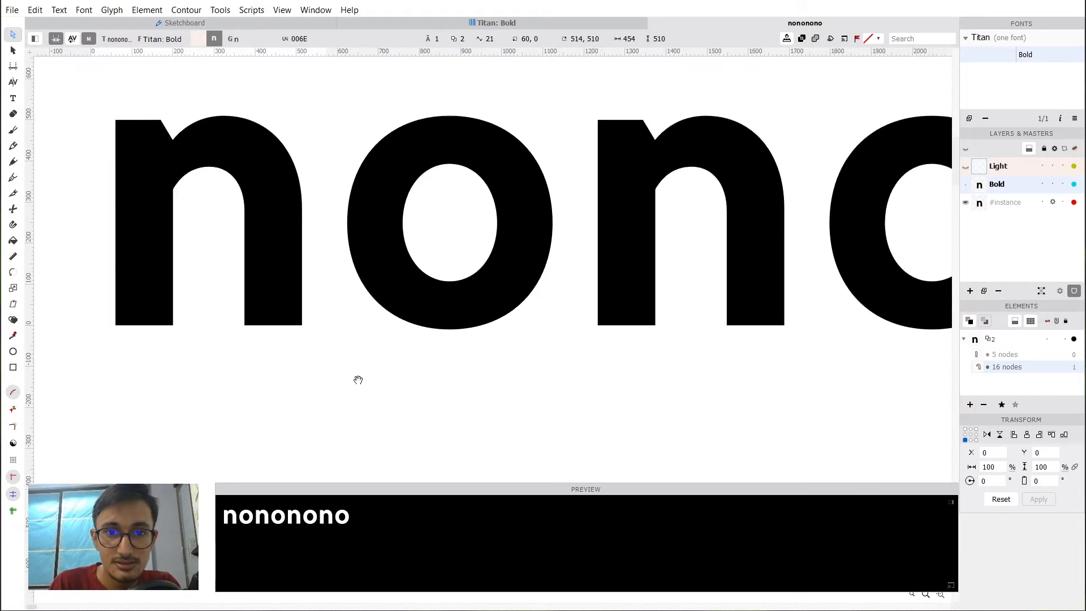
click(447, 388)
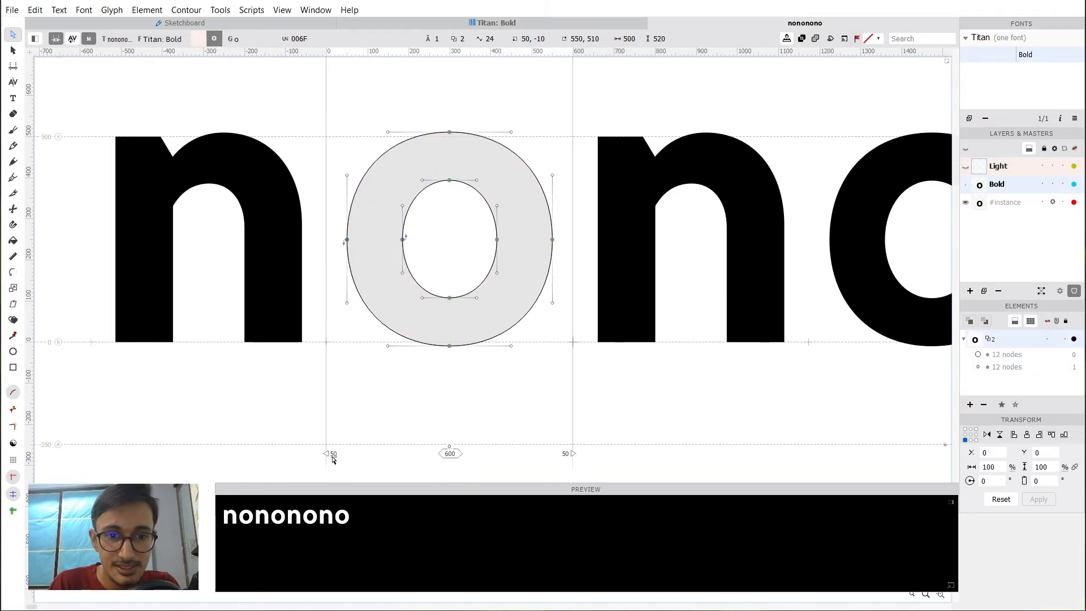
click(333, 455)
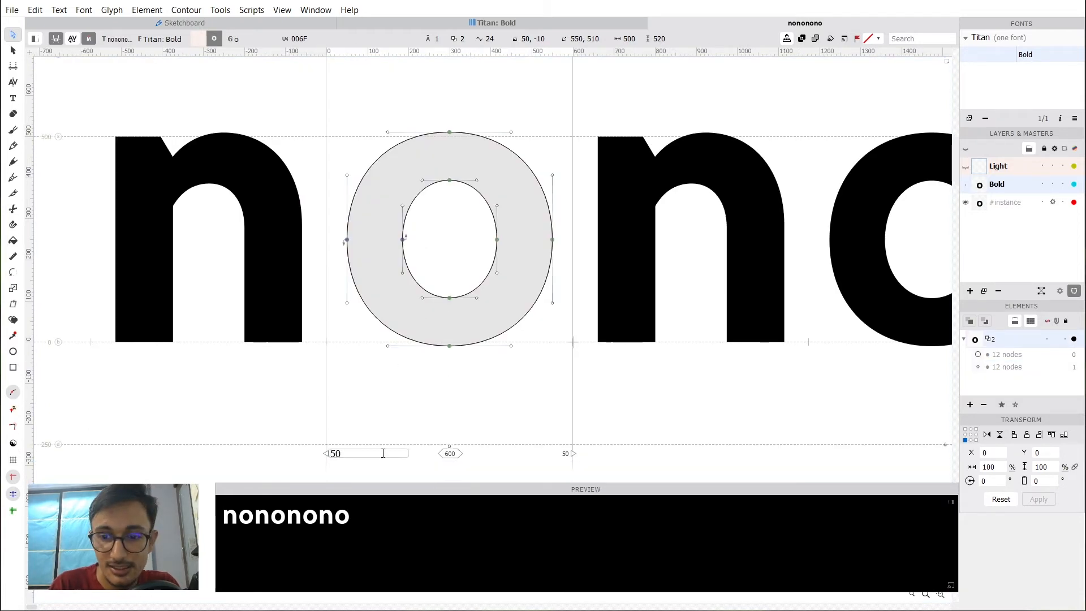
key(Return)
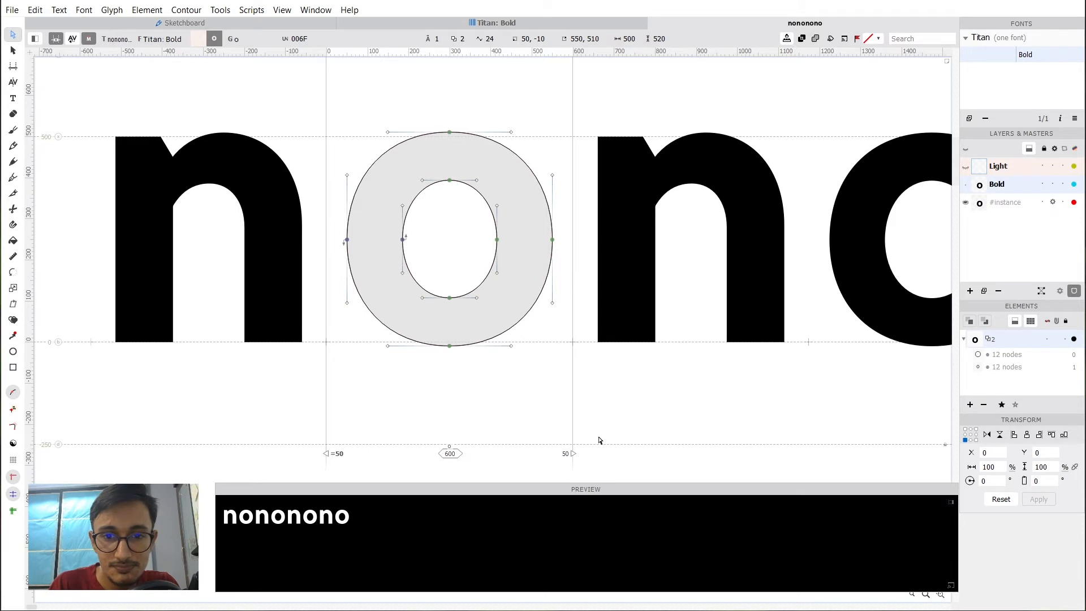
click(567, 457)
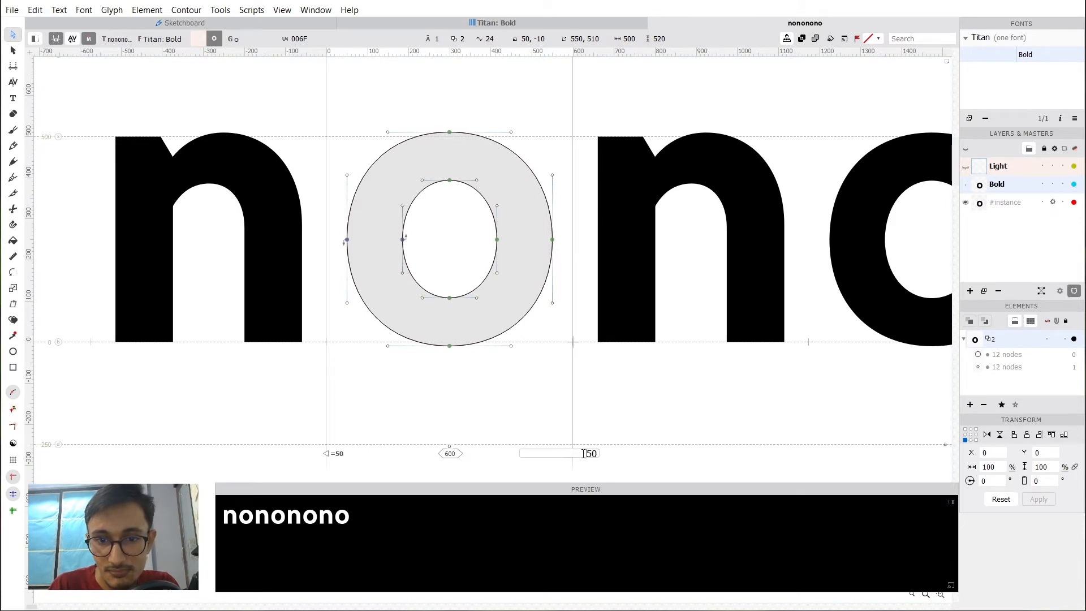
key(Return)
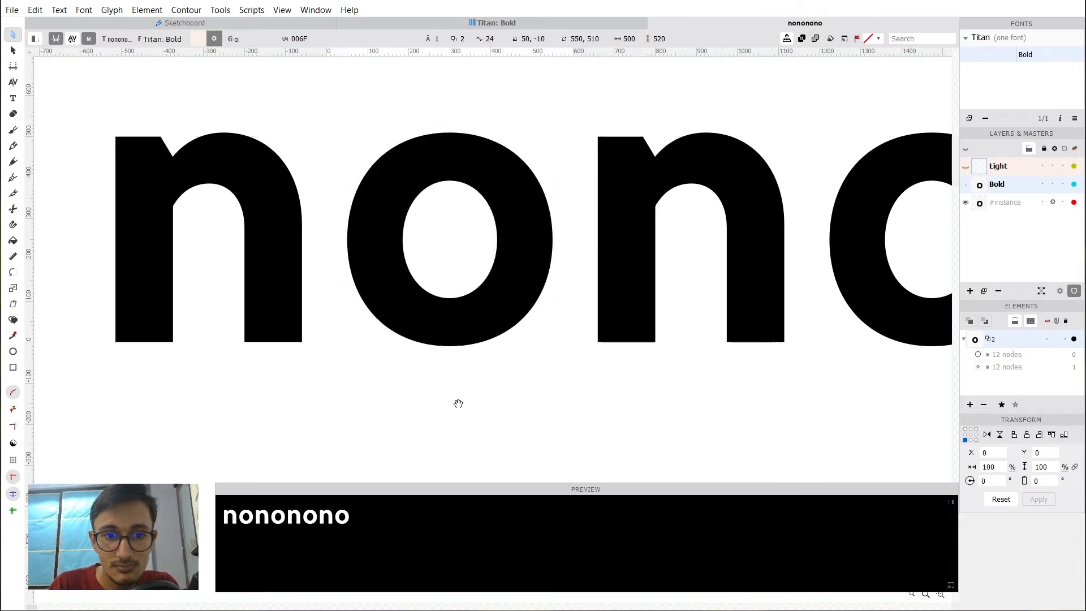
Try narrowing the o to 480 units wide by shifting its left and right side nodes inward.
drag(456, 400, 735, 364)
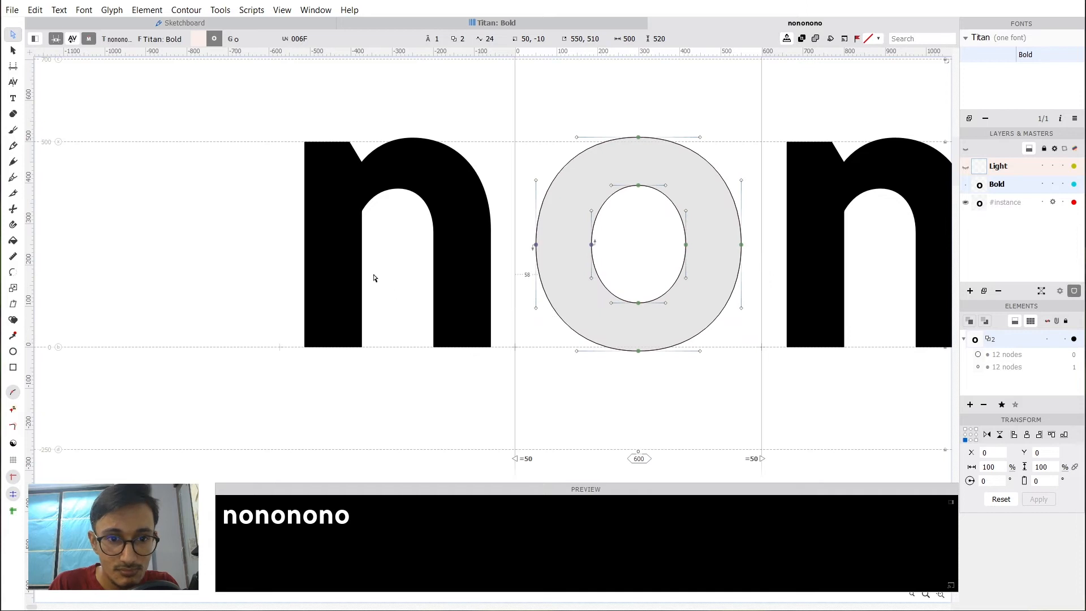
drag(633, 257, 402, 224)
key(shift+Right)
drag(569, 230, 652, 275)
key(shift+Left)
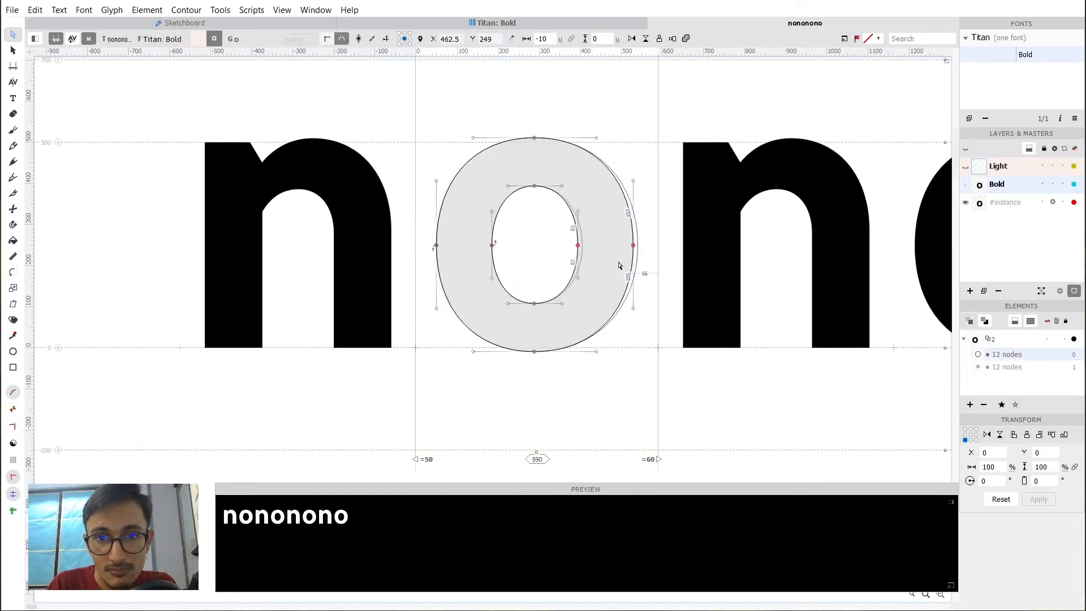
click(472, 238)
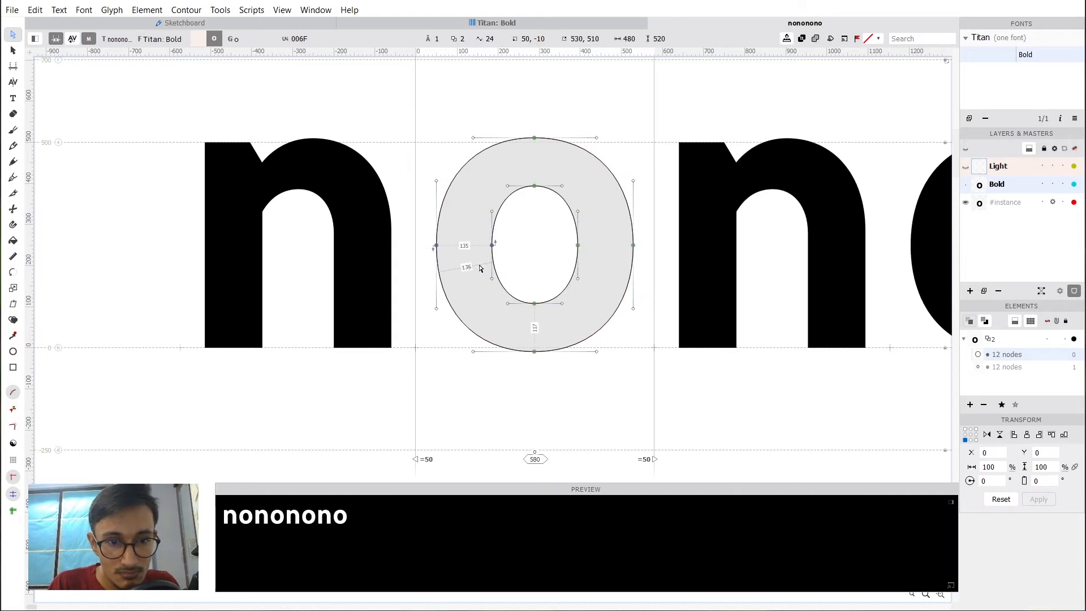
Test moving the o's left side nodes 20 units outward and back, and restore its width to 500 with the right side nodes.
drag(538, 274, 426, 226)
key(shift+Left)
key(shift+Left)
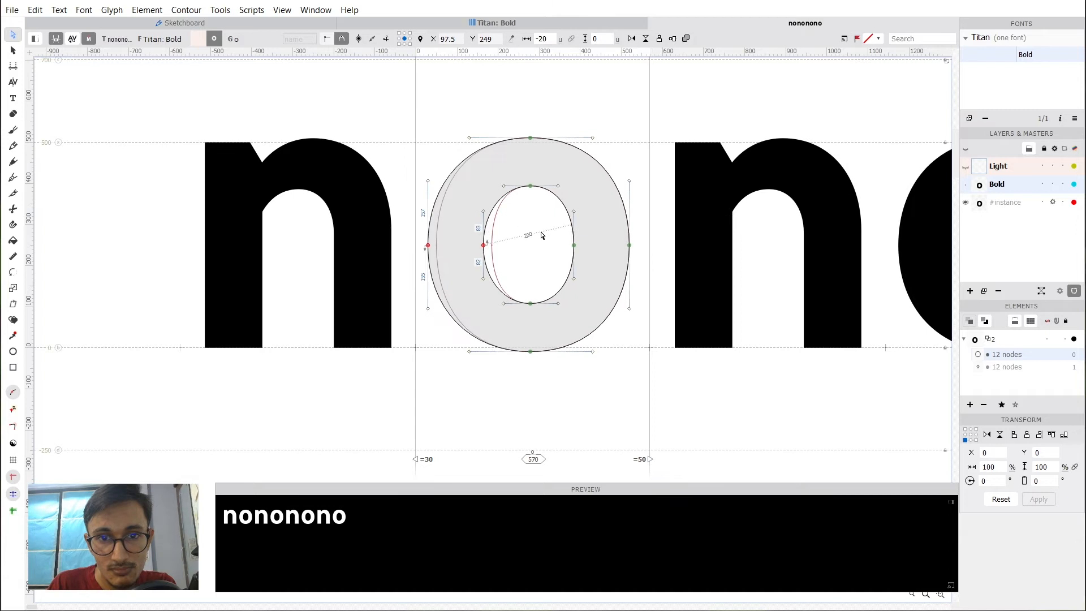
key(shift+Right)
key(shift+Right)
drag(542, 235, 668, 269)
key(shift+Right)
click(553, 251)
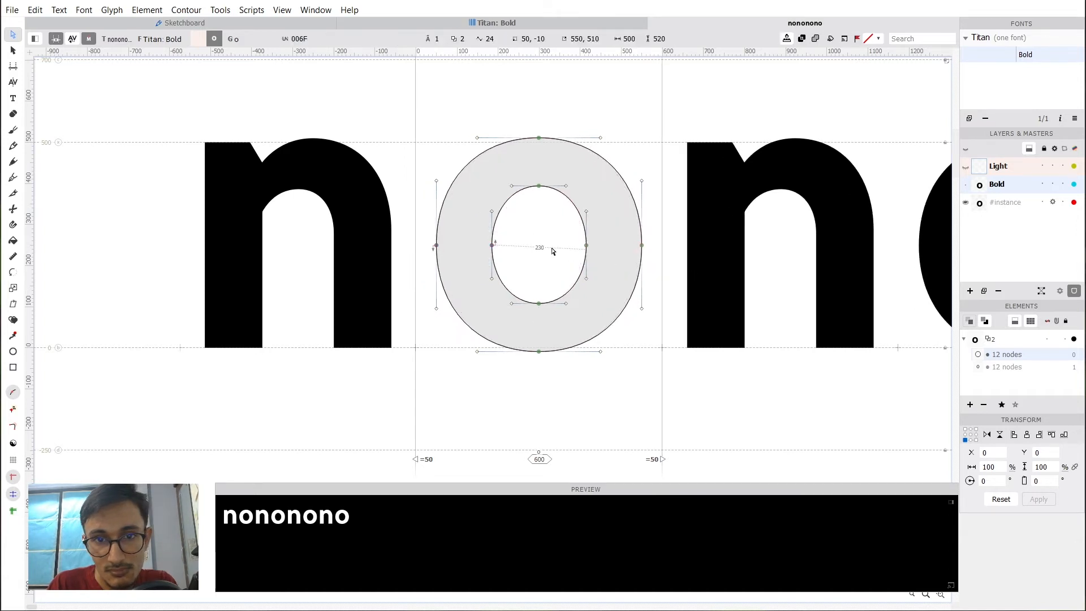
Preview the repeated n and o in the text line to judge their spacing and proportions.
key(space)
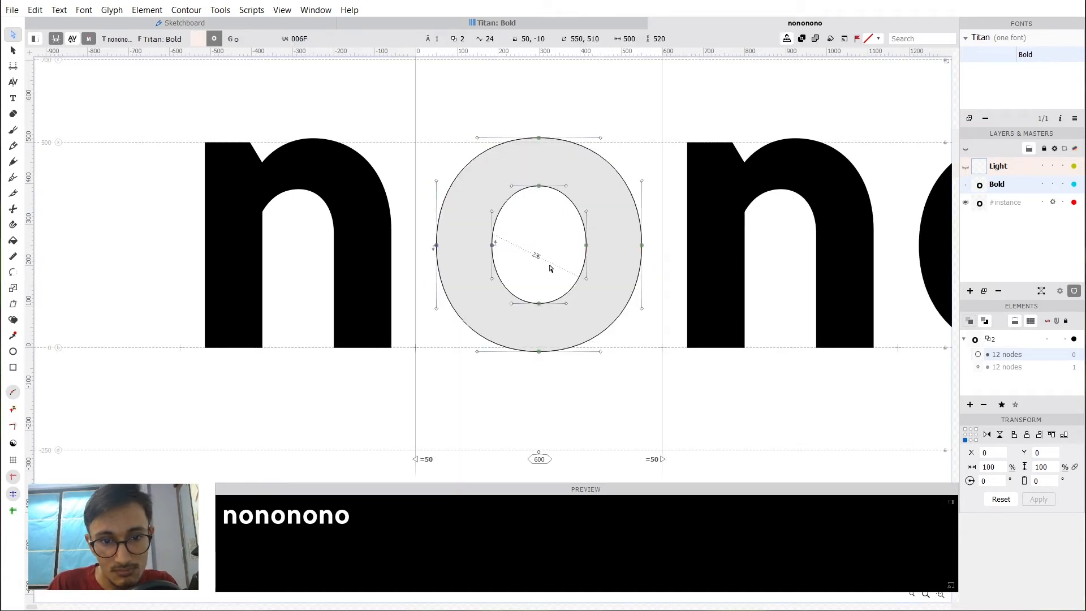
scroll(553, 262, down, 3)
scroll(569, 350, up, 3)
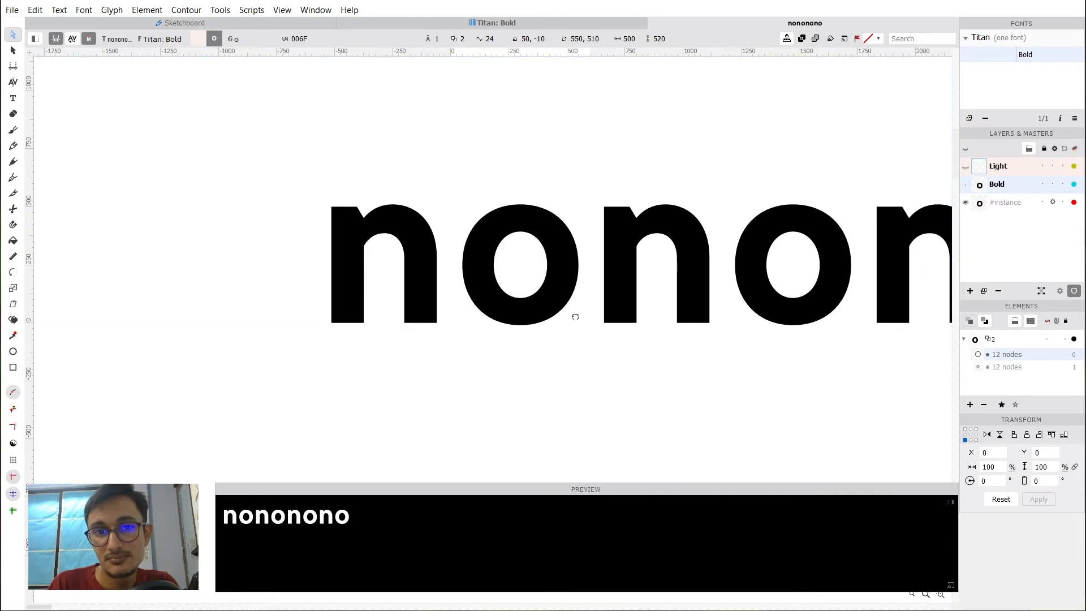
Align the inner curve node of the bold n's right stem with the outer node's height.
click(378, 272)
scroll(370, 249, up, 2)
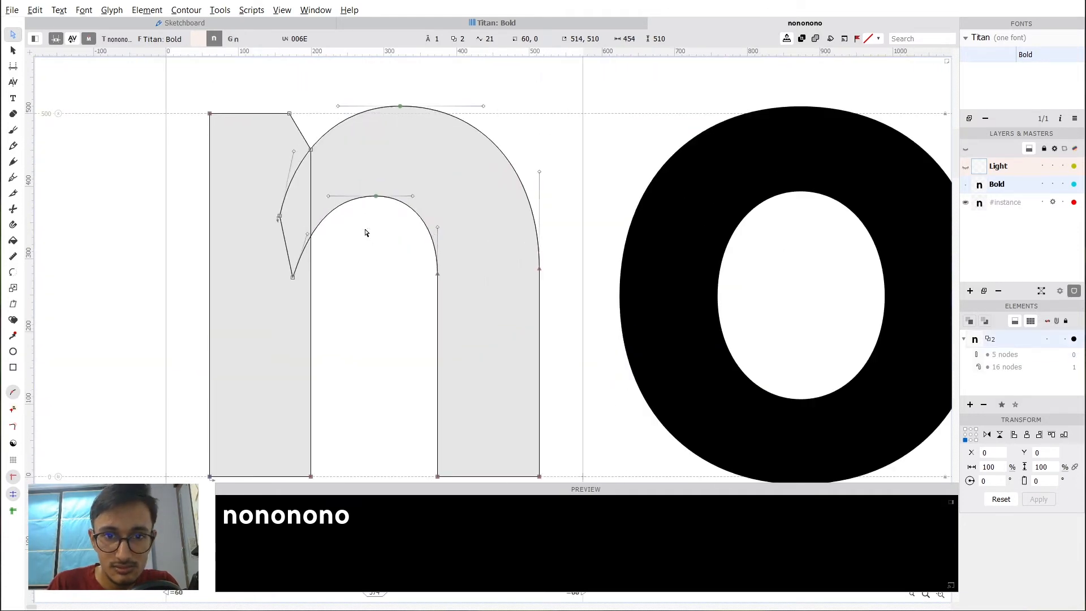
drag(389, 243, 569, 301)
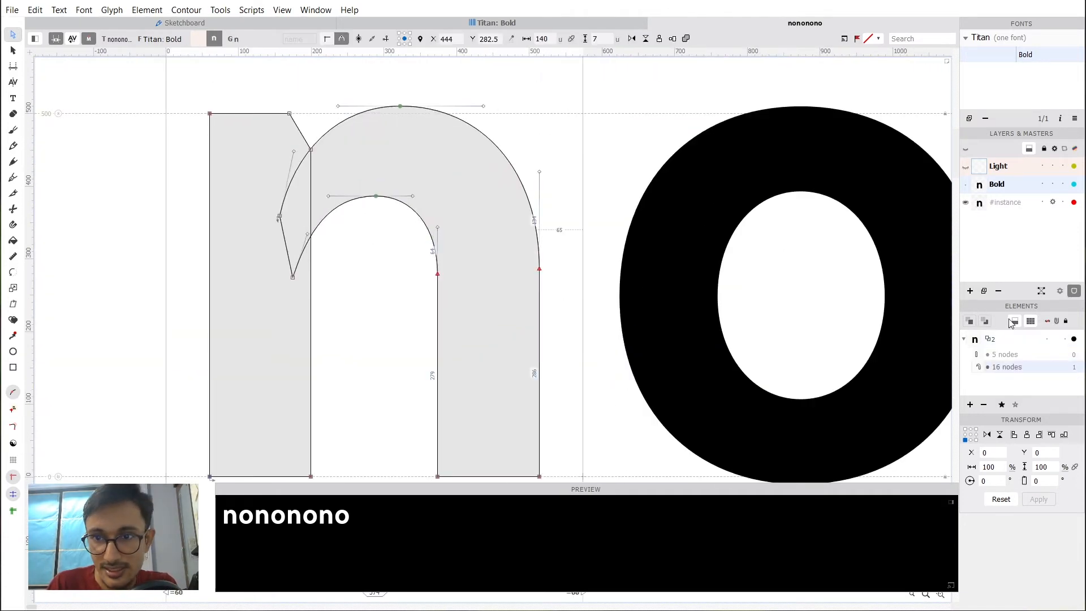
click(1056, 434)
click(379, 276)
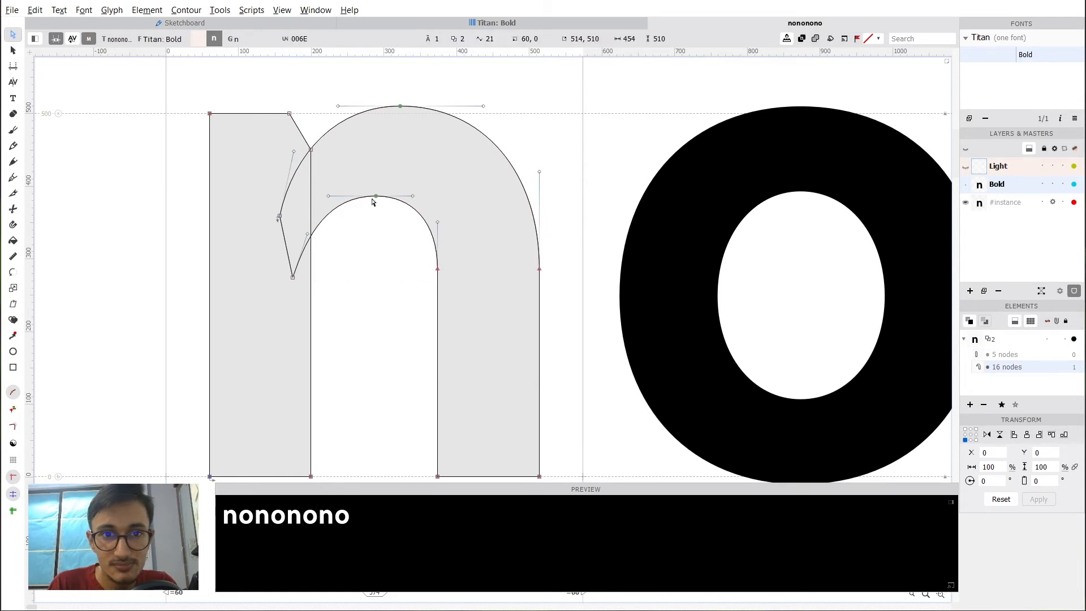
scroll(380, 276, down, 2)
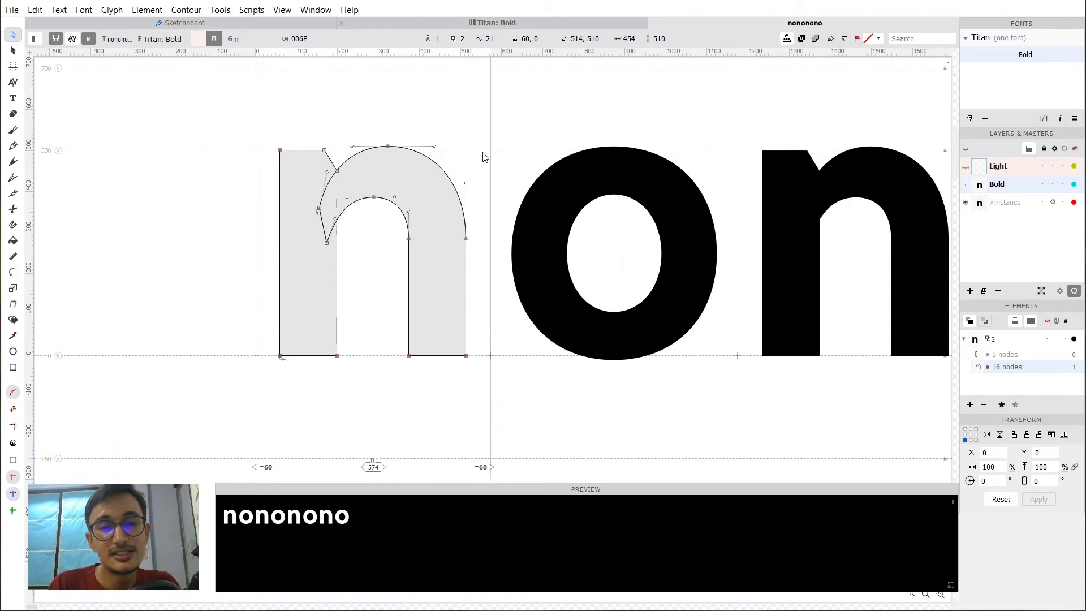
Examine the n and o in the font overview, comparing which glyphs are drawn in the Bold and Light masters.
click(488, 24)
click(285, 78)
click(221, 76)
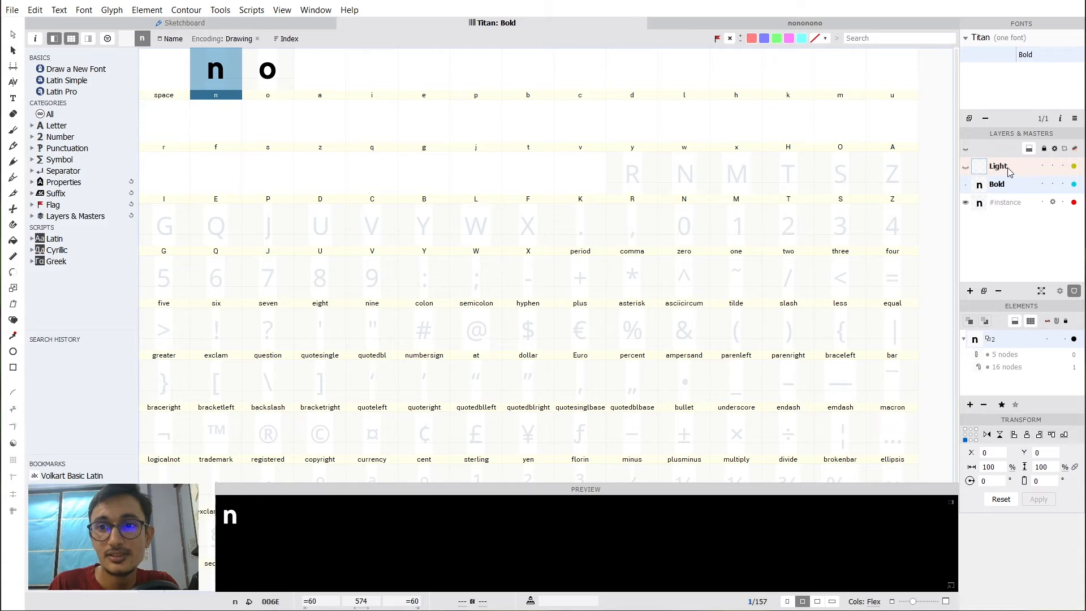
key(Page_Up)
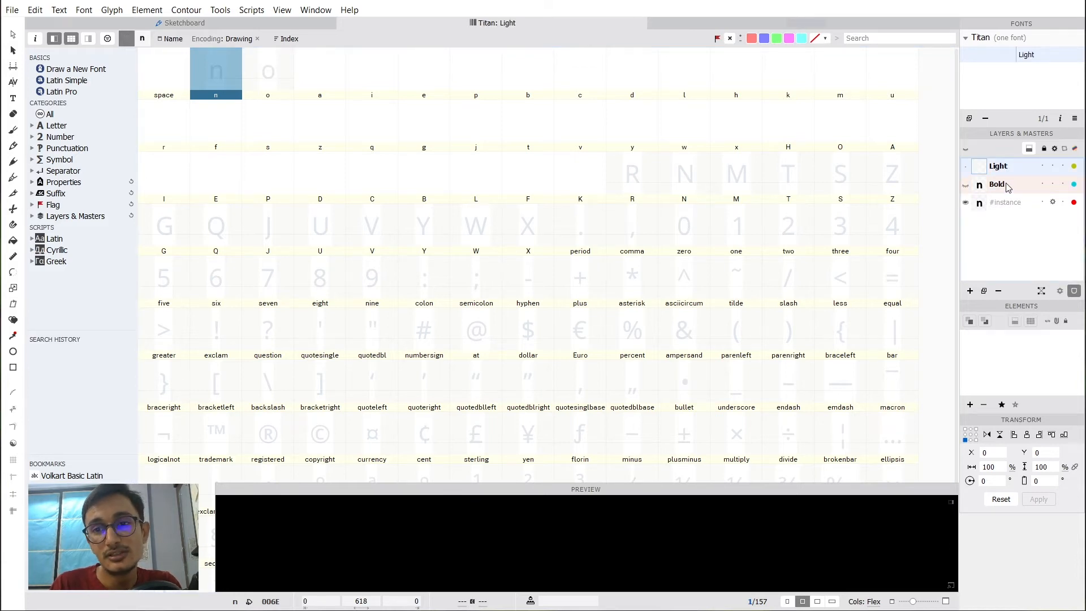
key(Page_Down)
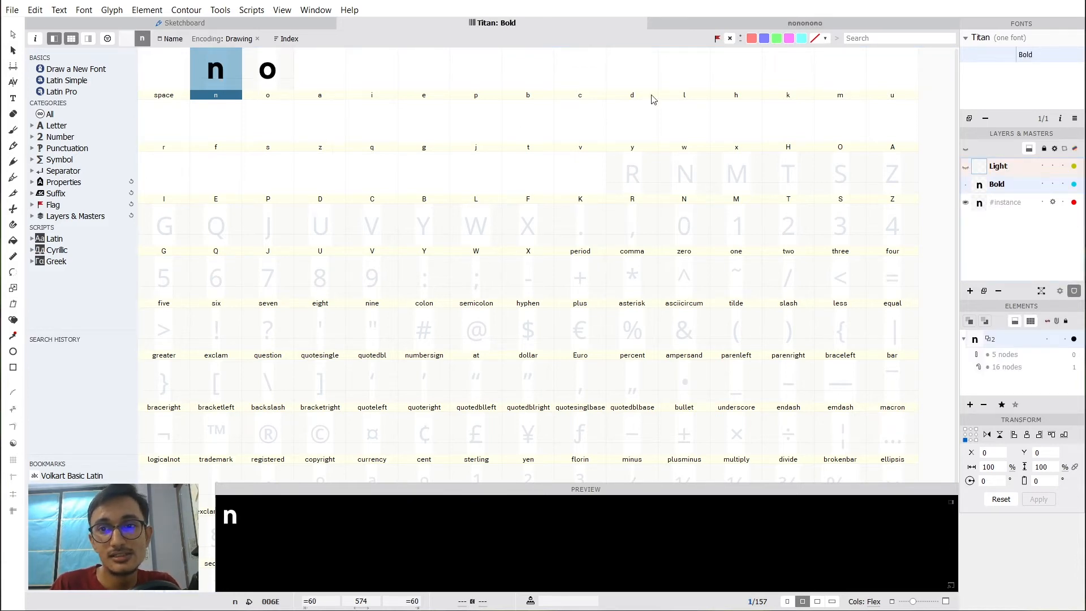
click(318, 121)
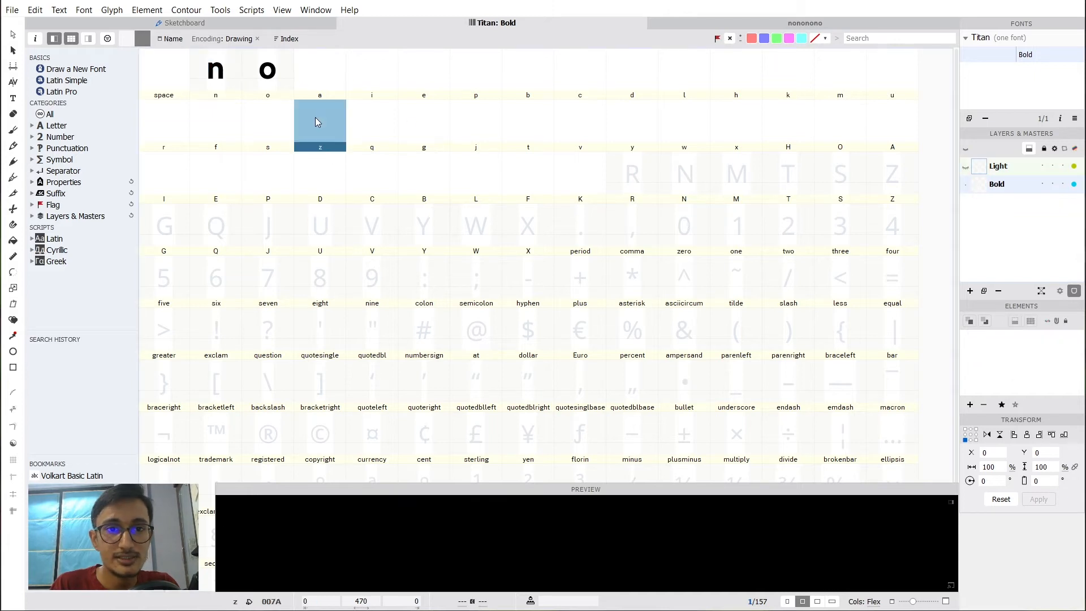
click(217, 71)
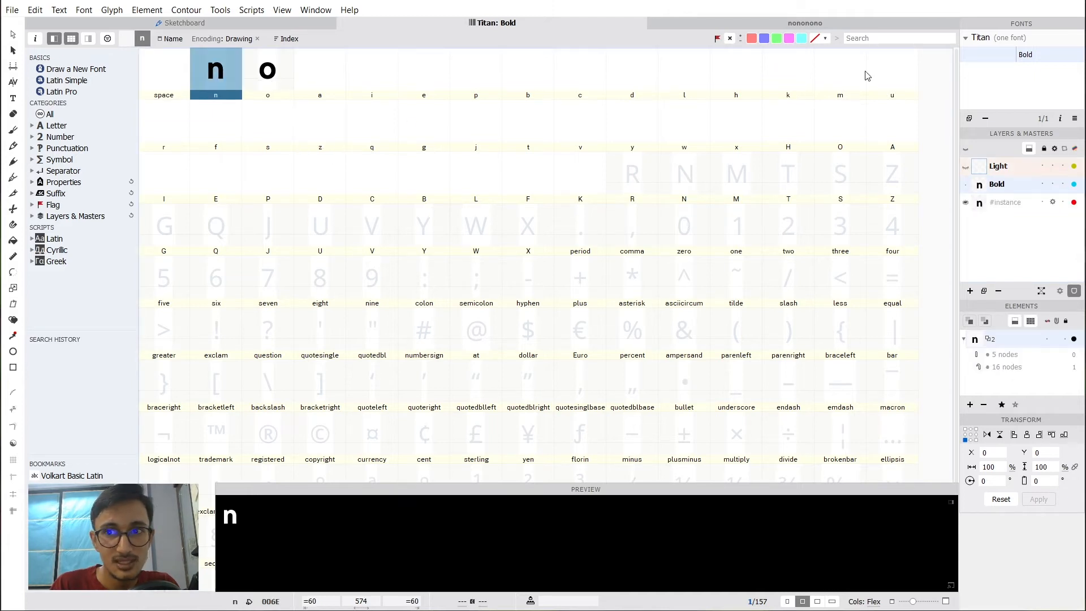
click(1009, 169)
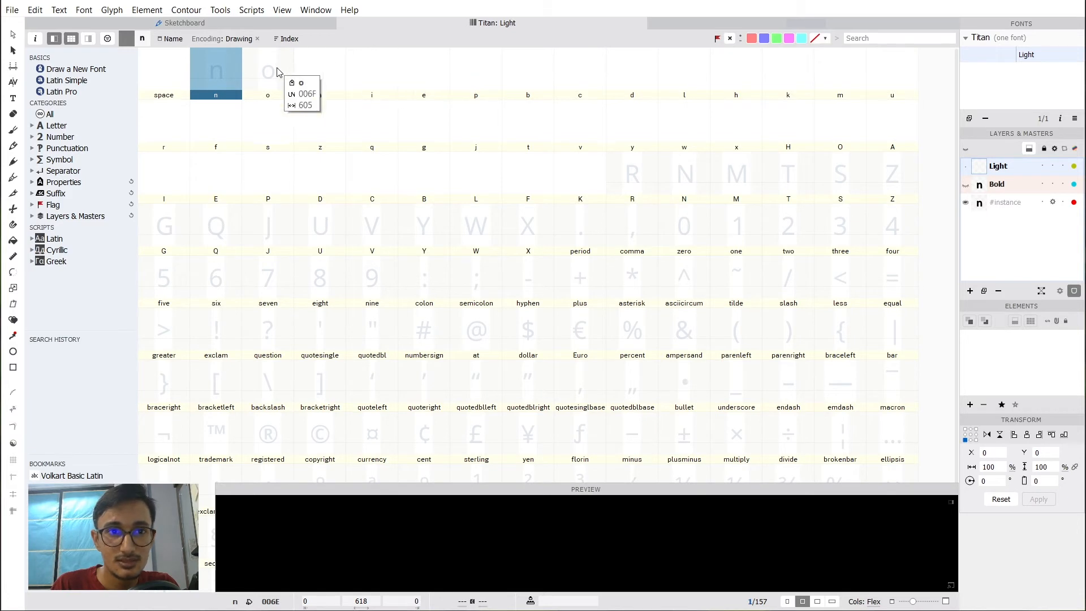
click(751, 25)
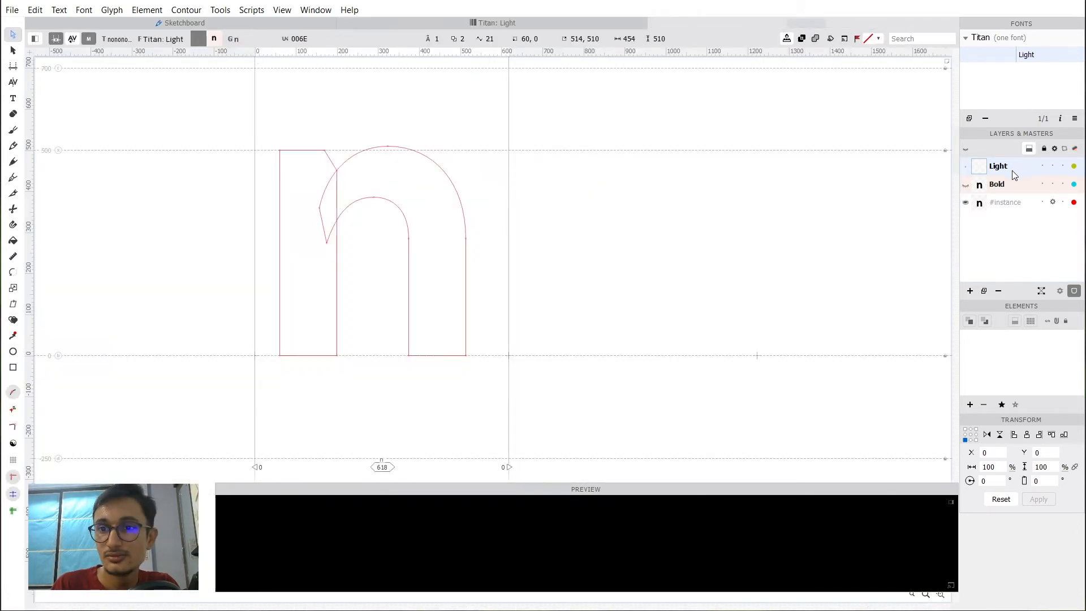
click(572, 22)
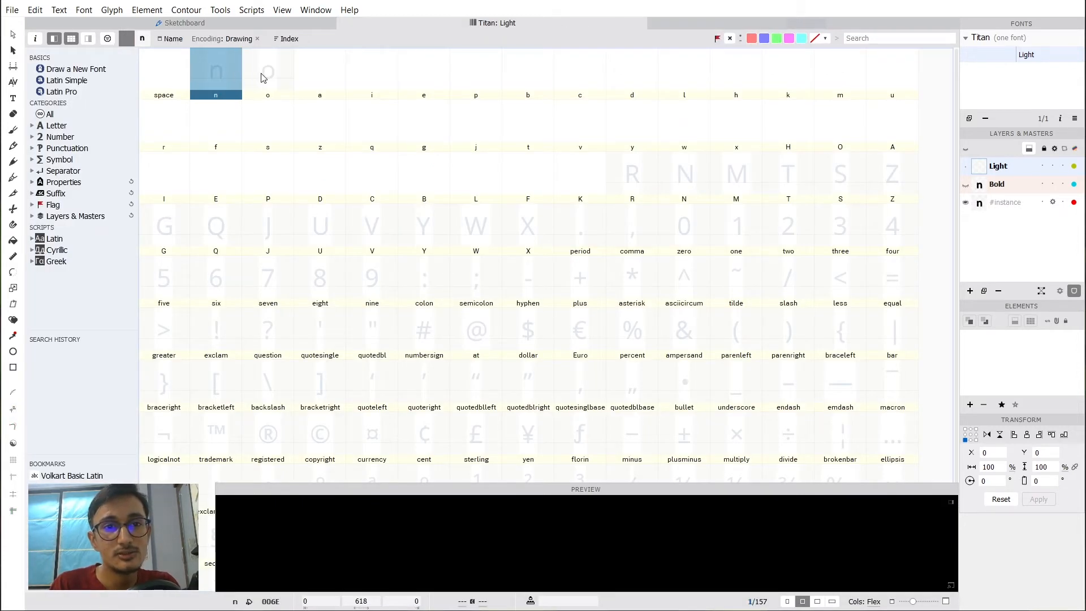
Open the bold n on its own and copy its complete outline into the Light master.
double_click(216, 76)
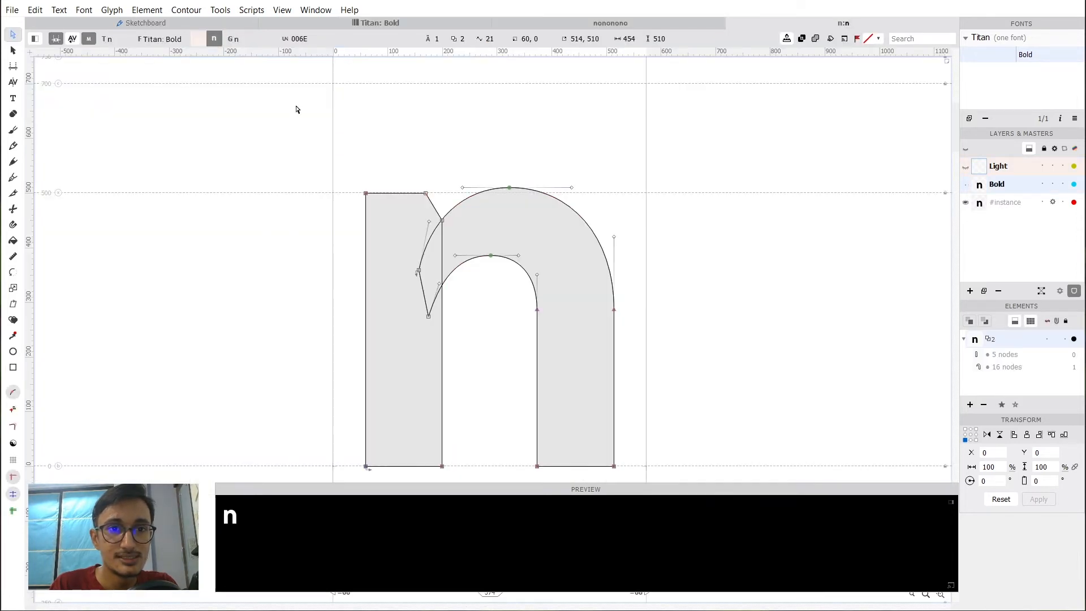
drag(350, 98, 696, 436)
click(196, 41)
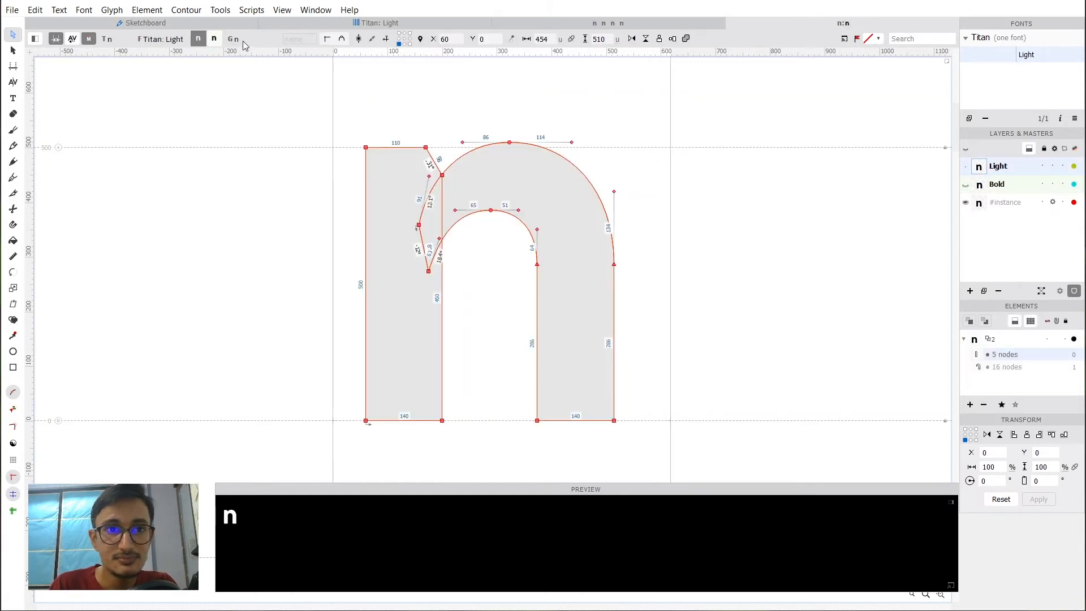
Return to the repeated n and o text and copy the bold o's complete outline into its Light master.
click(680, 22)
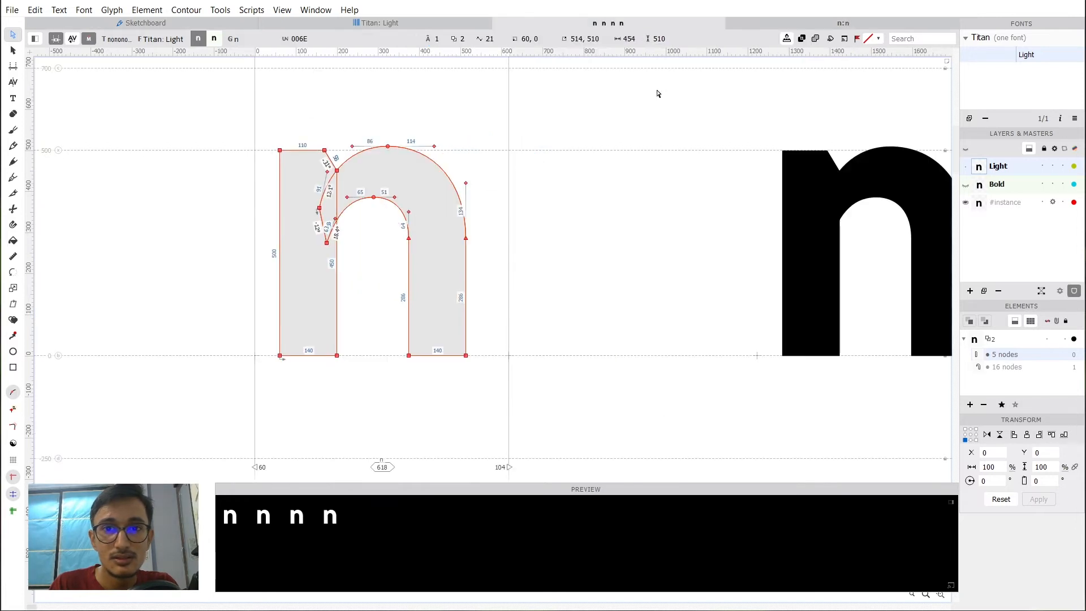
double_click(624, 237)
click(217, 41)
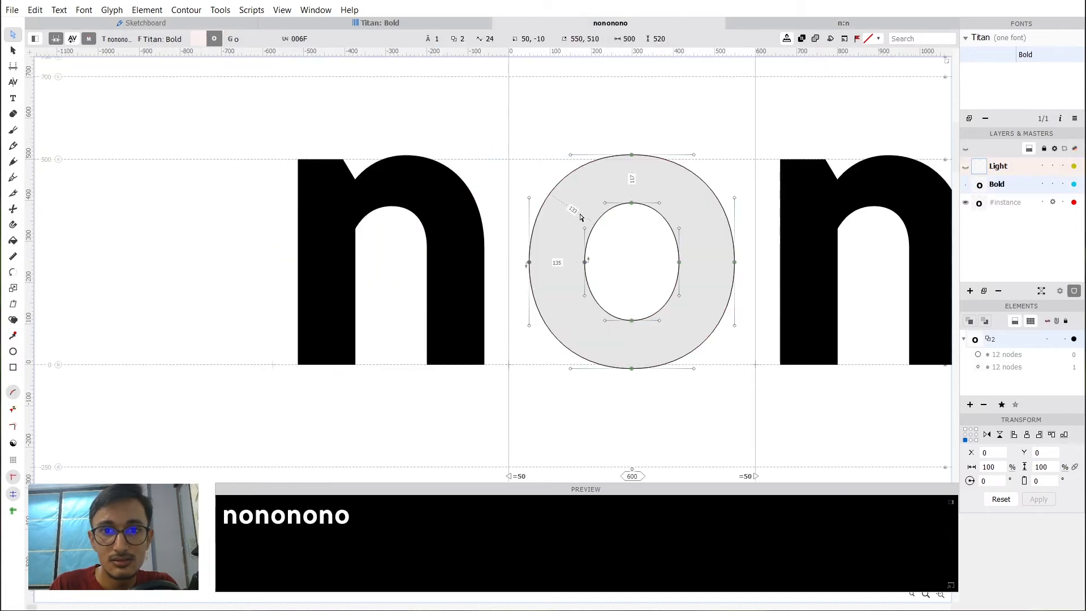
key(ctrl+a)
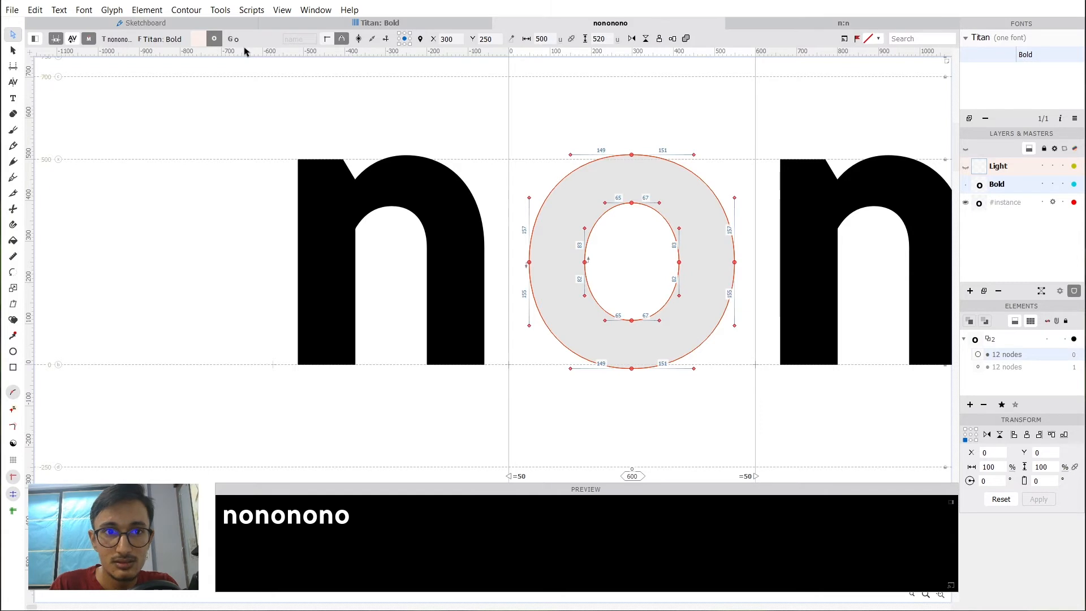
click(198, 39)
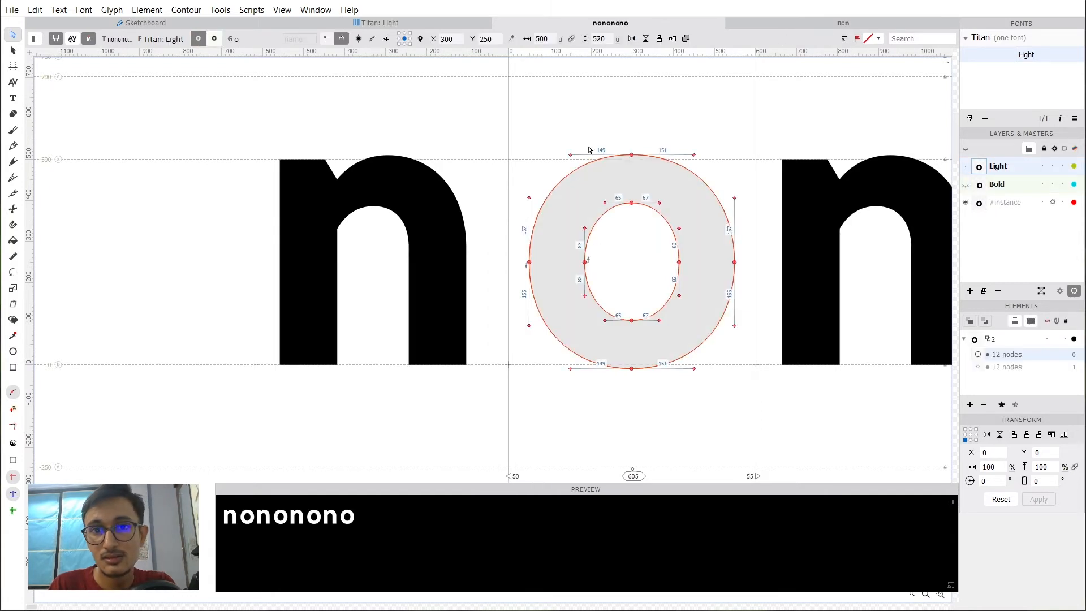
Move the left node of the Light o's counter outward until the left side is 70 units thick.
key(grave)
drag(774, 178, 531, 132)
scroll(451, 224, down, 1)
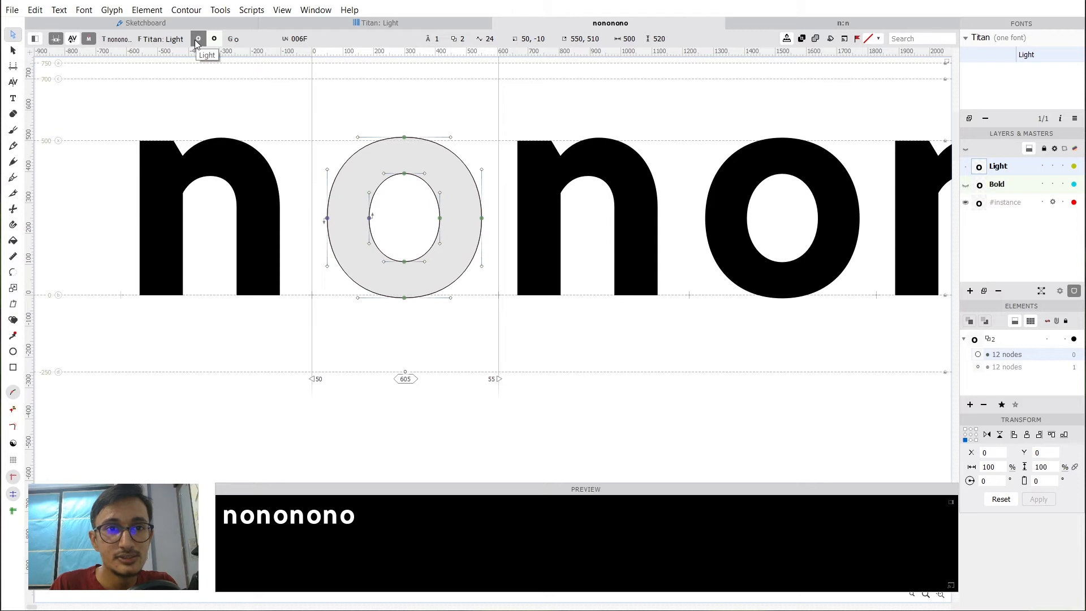
drag(407, 214, 465, 220)
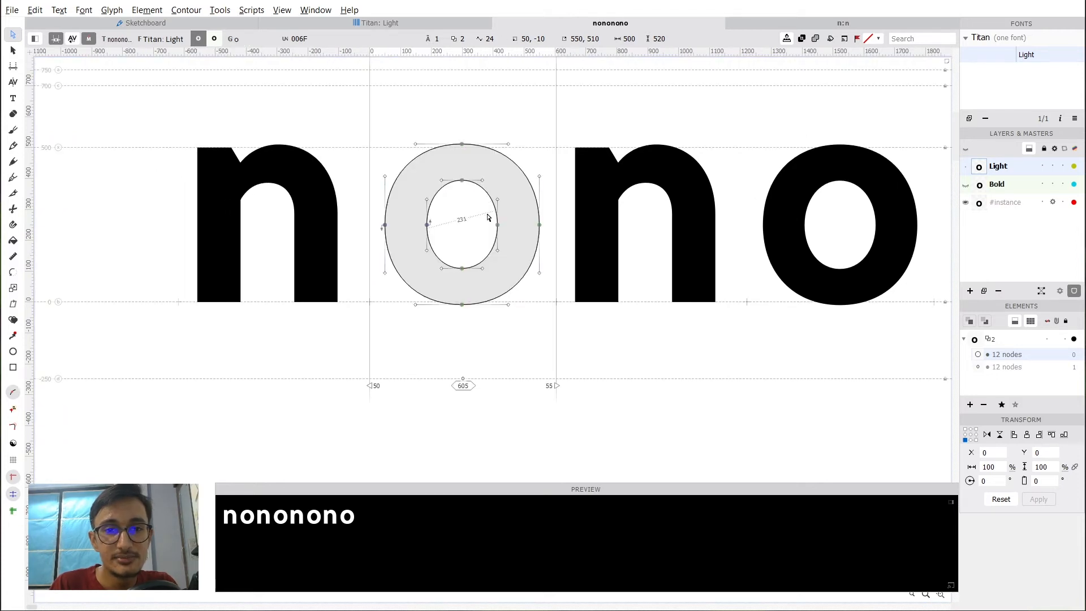
scroll(488, 217, up, 2)
drag(434, 271, 315, 191)
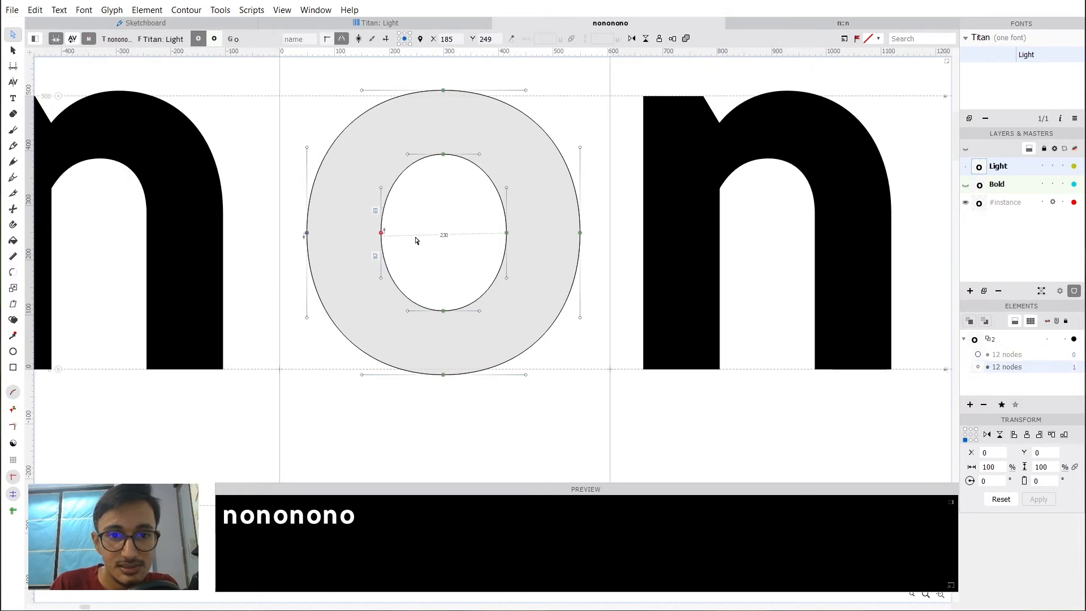
drag(381, 232, 346, 233)
click(470, 231)
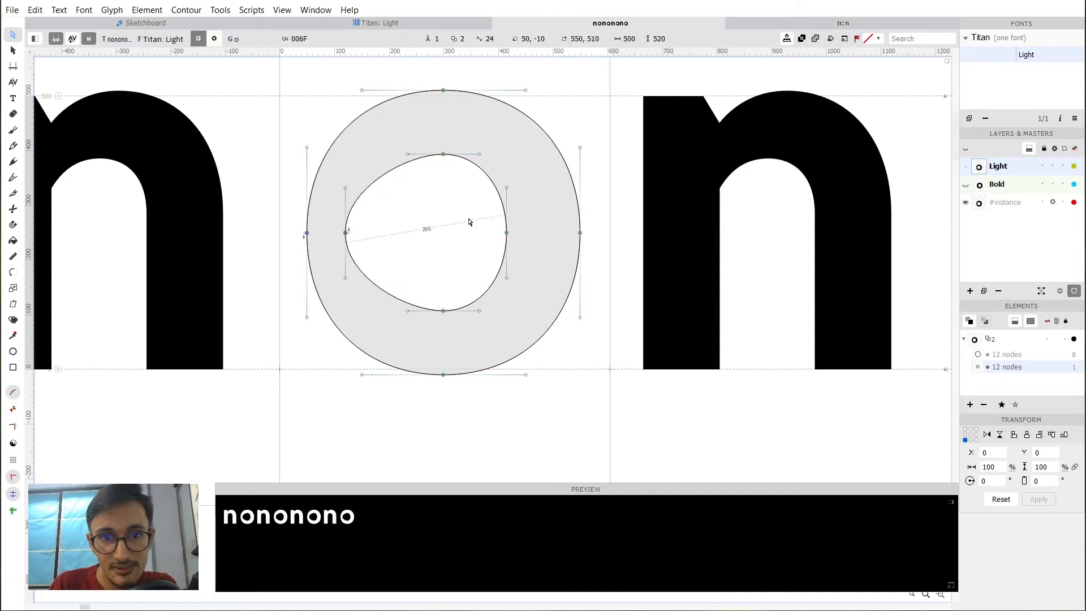
Move the right node of the Light o's counter outward until the right side is 70 units thick.
drag(454, 213, 557, 265)
key(shift+Right)
key(shift+Right)
key(shift+Right)
key(shift+Right)
key(shift+Right)
key(shift+Right)
key(shift+Right)
key(shift+Right)
key(shift+Left)
key(shift+Left)
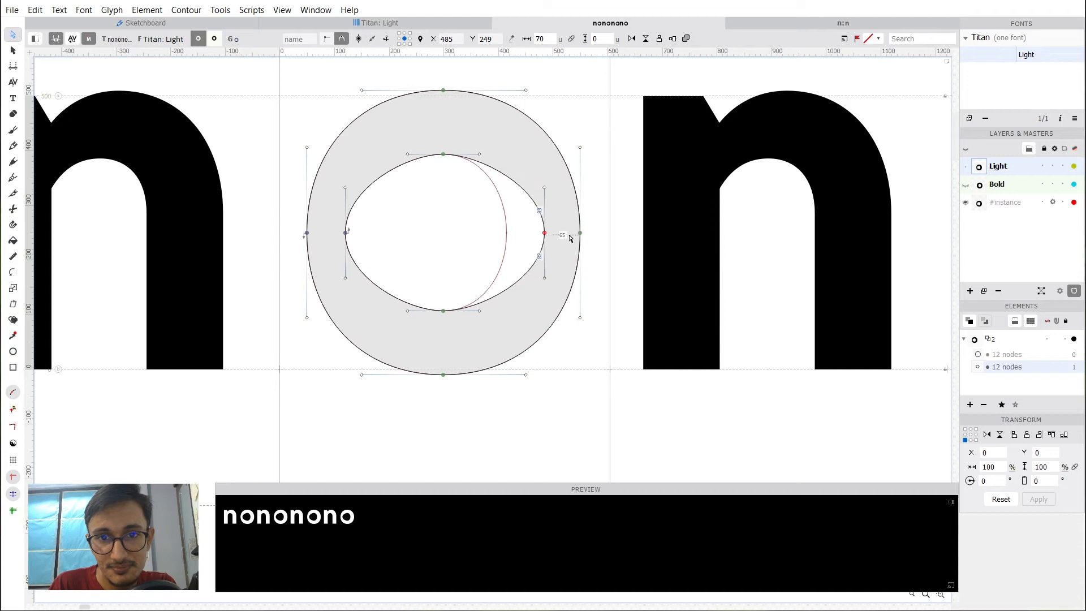
key(Right)
key(Right)
key(Right)
key(Right)
key(Right)
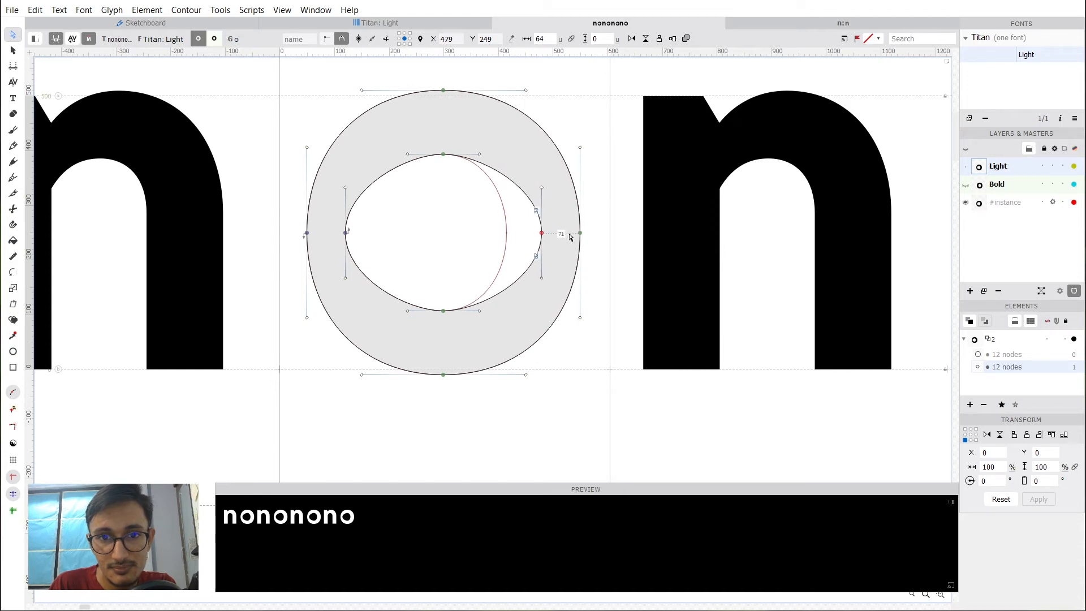
click(443, 222)
Raise the top node of the Light o's counter until the top stroke is 65 units thick.
drag(459, 215, 419, 119)
key(shift+Up)
key(shift+Up)
key(shift+Up)
key(shift+Up)
key(shift+Up)
key(shift+Up)
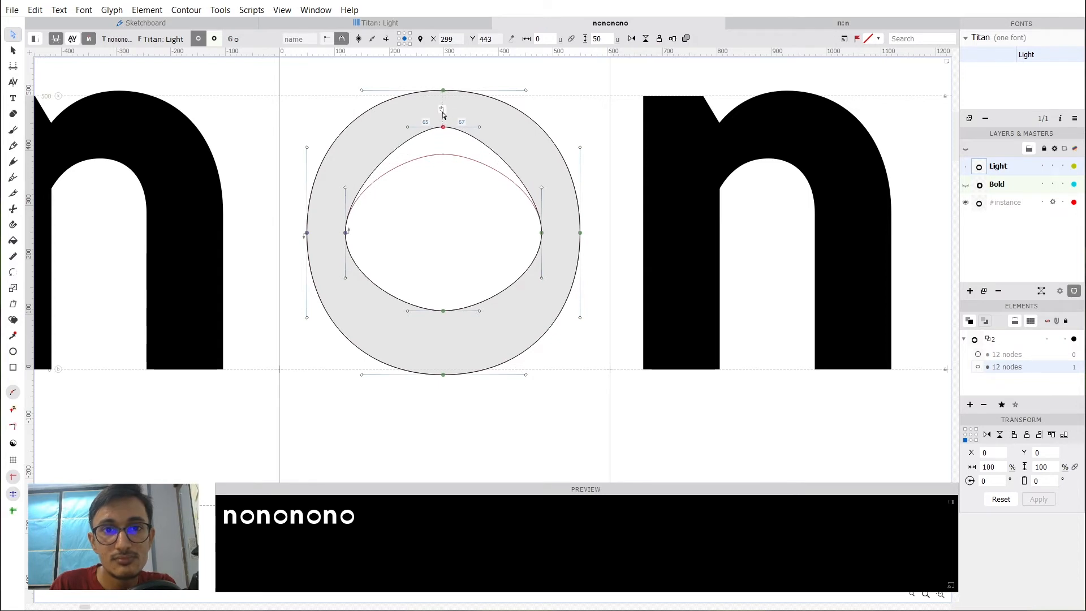
key(Down)
key(Down)
key(Down)
key(Down)
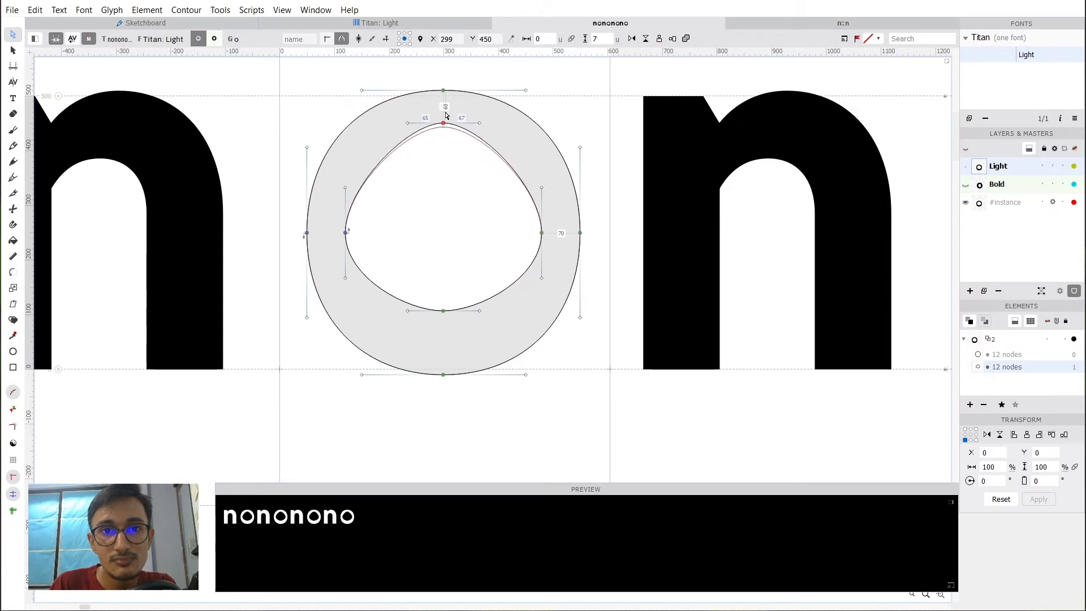
key(Down)
key(Down)
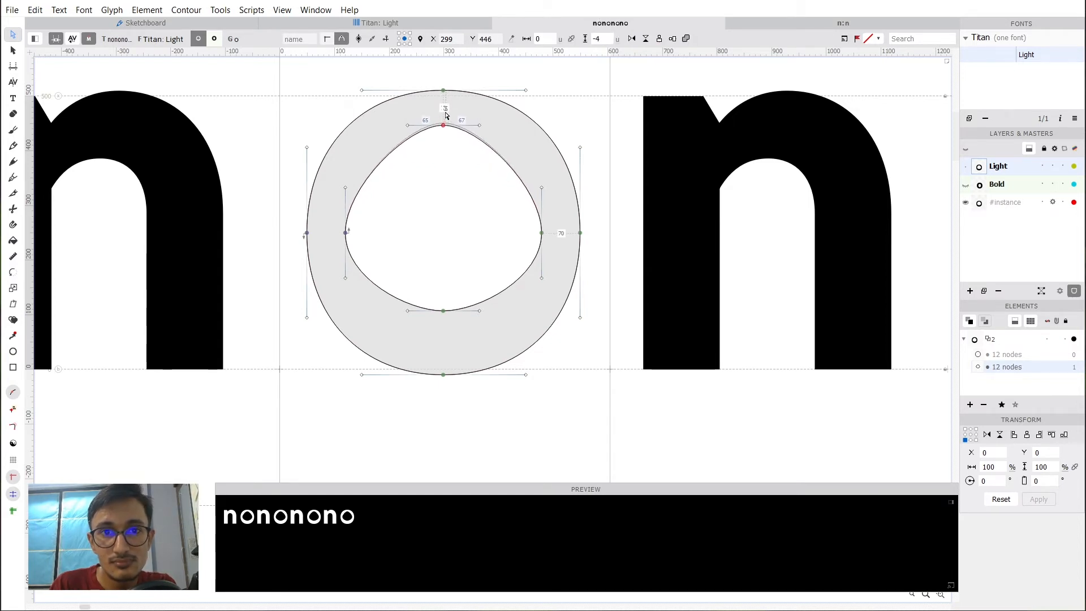
Lower the bottom node of the Light o's counter to Y 55, making the bottom stroke 65 units thick.
drag(417, 262, 460, 364)
key(shift+Down)
key(shift+Down)
key(shift+Down)
key(shift+Down)
key(shift+Down)
key(shift+Down)
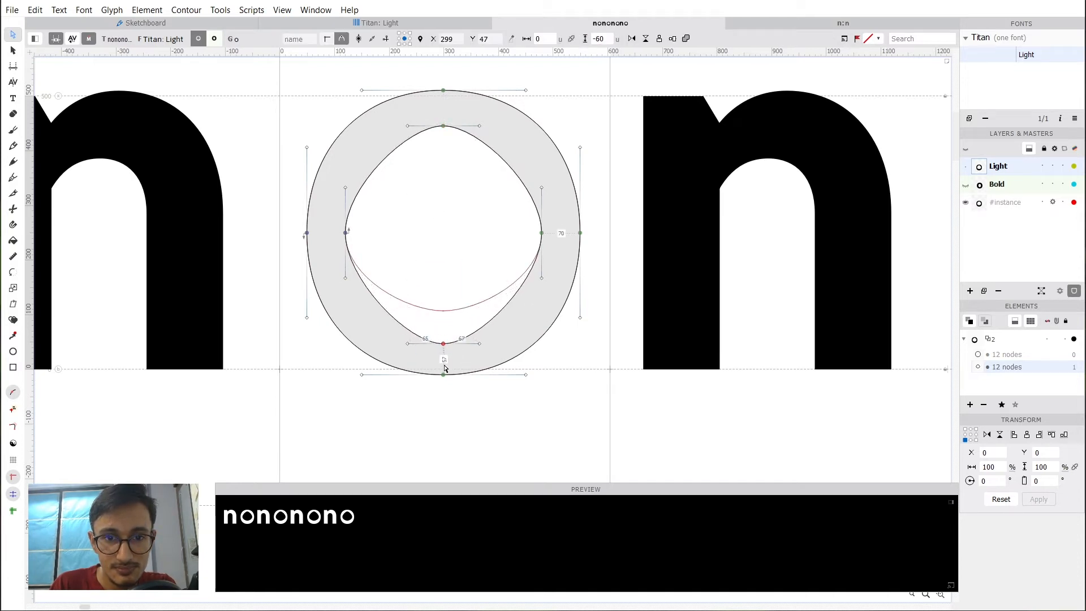
key(Up)
key(Up)
key(Up)
key(Up)
key(Up)
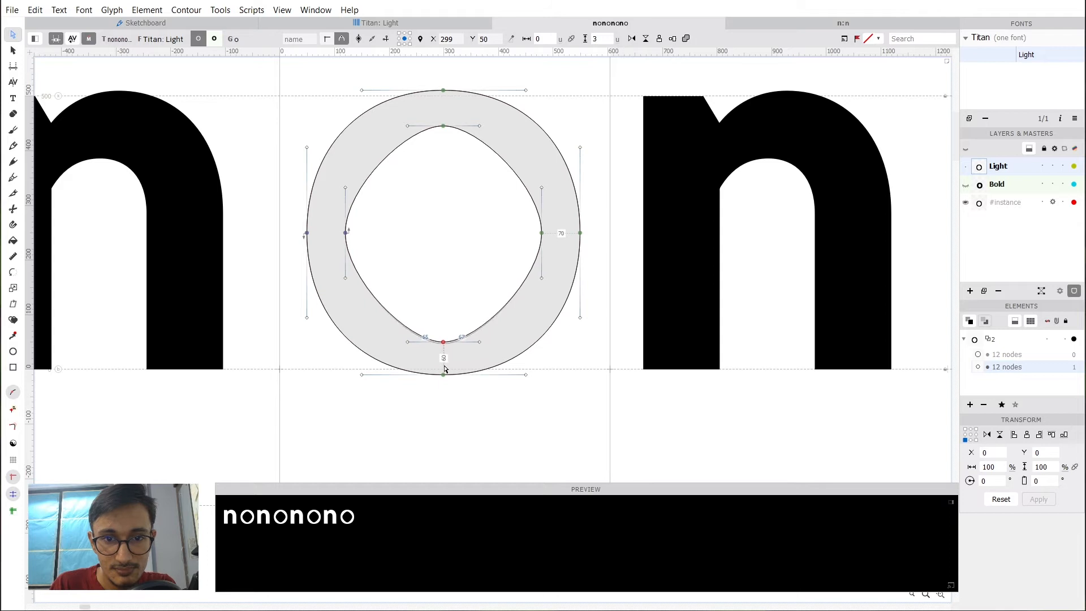
key(Up)
key(Up)
key(Up)
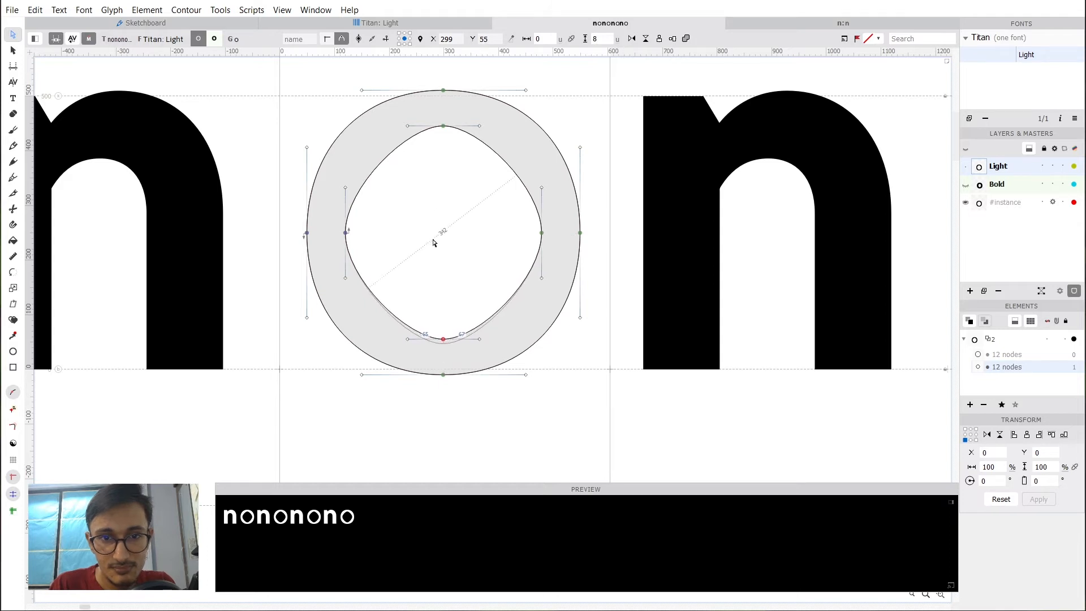
key(Escape)
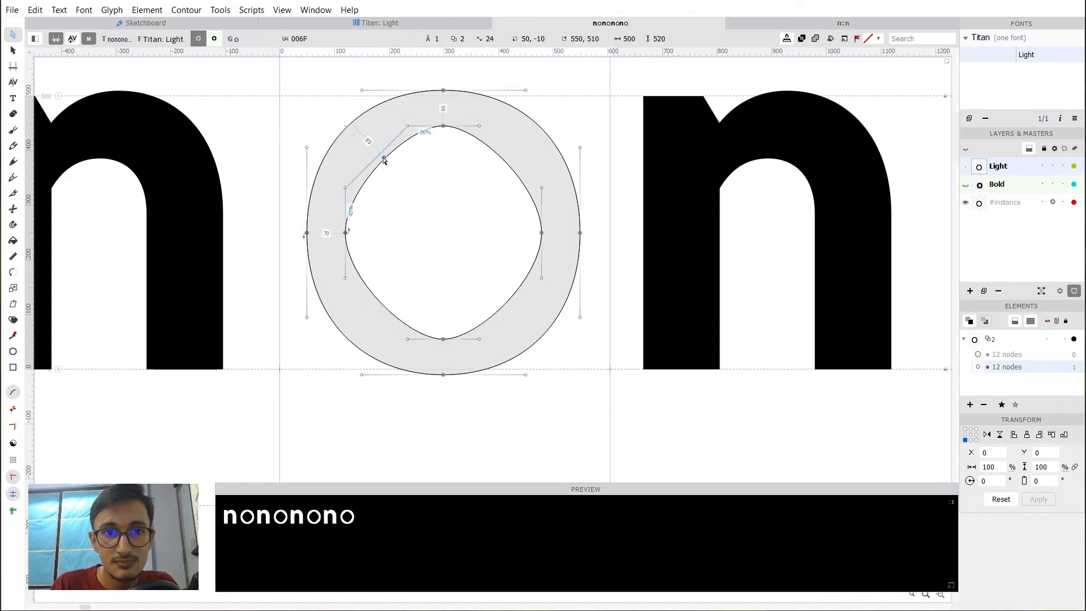
Round the Light o's counter by pulling all four quadrant curves outward to 60% tension, then try 64% on the lower-left curve.
drag(378, 148, 334, 107)
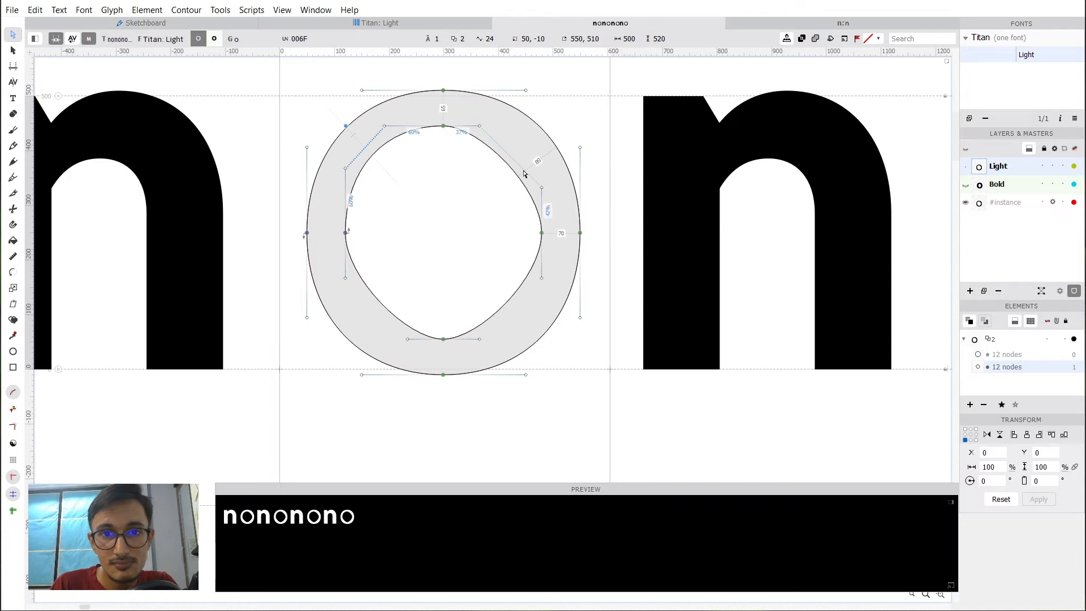
drag(517, 154, 557, 119)
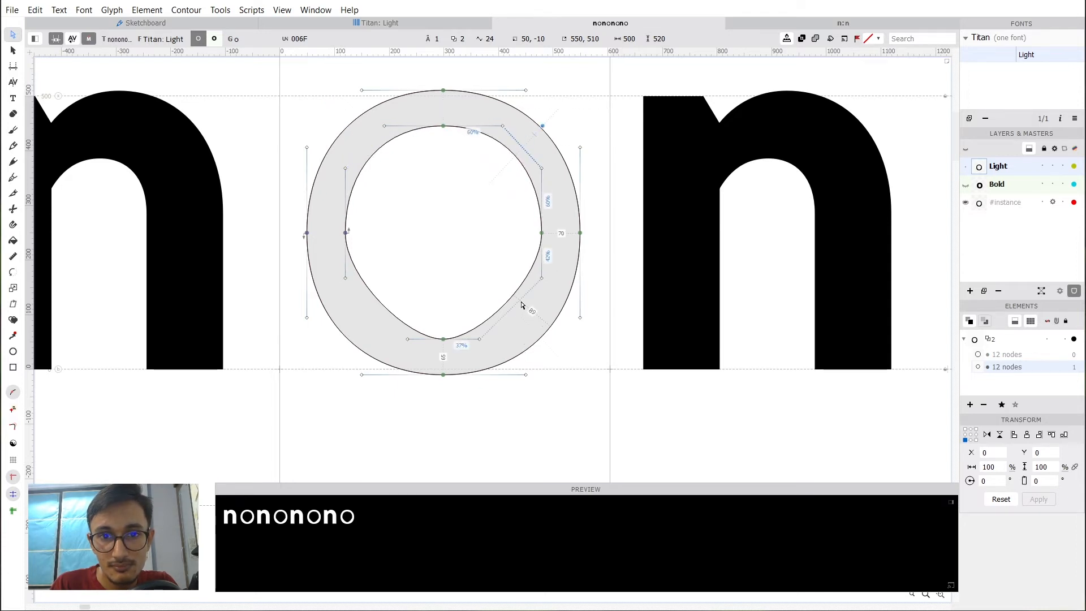
drag(509, 315, 552, 334)
drag(376, 300, 342, 364)
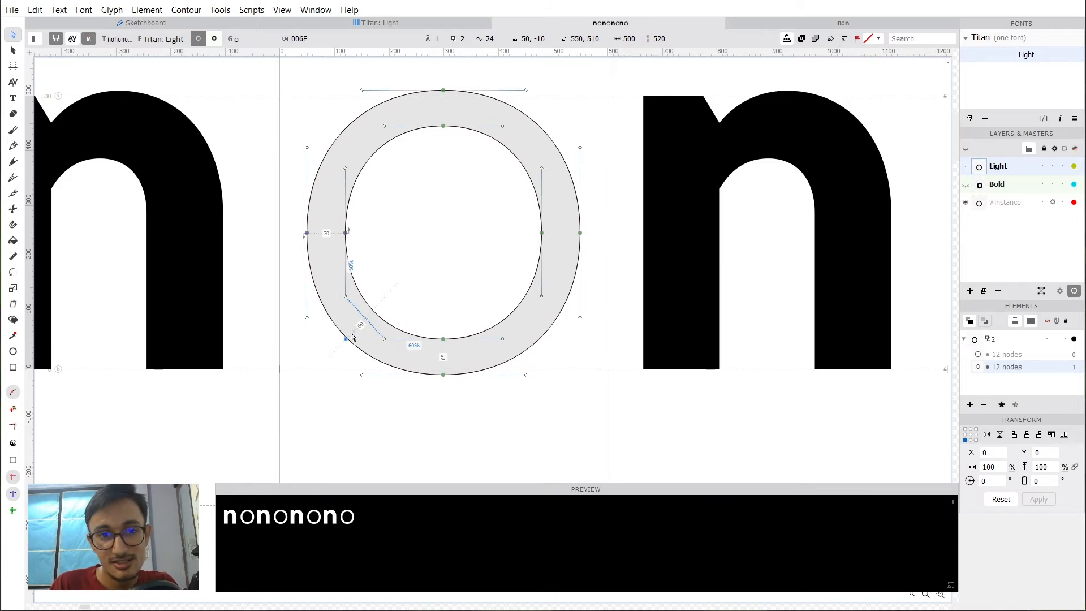
drag(346, 339, 339, 354)
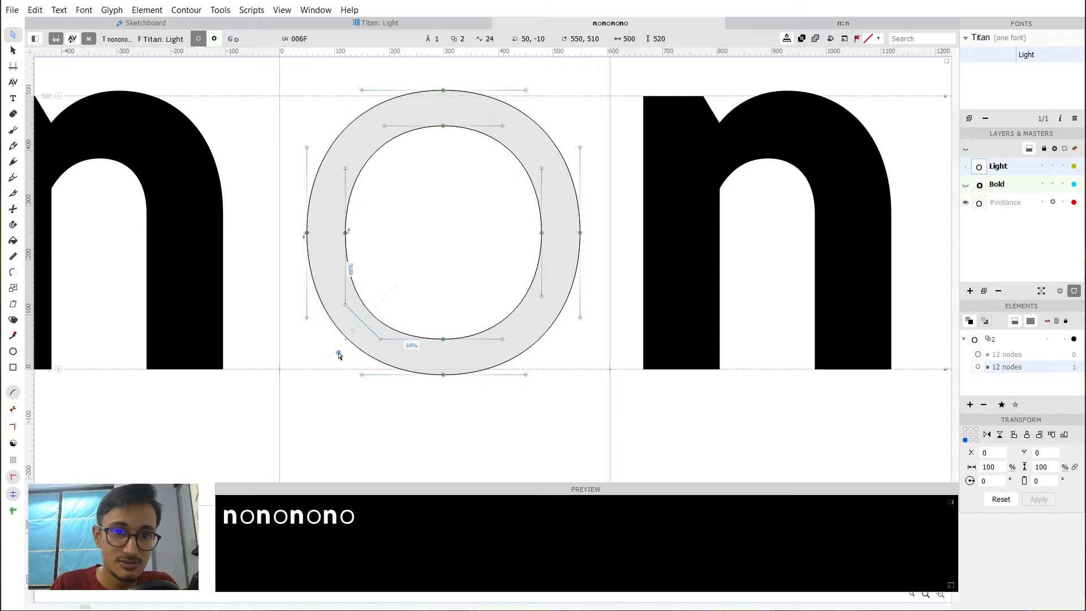
Undo the last tension change on the lower-left curve of the Light o's counter.
key(ctrl+z)
key(space)
drag(457, 241, 472, 245)
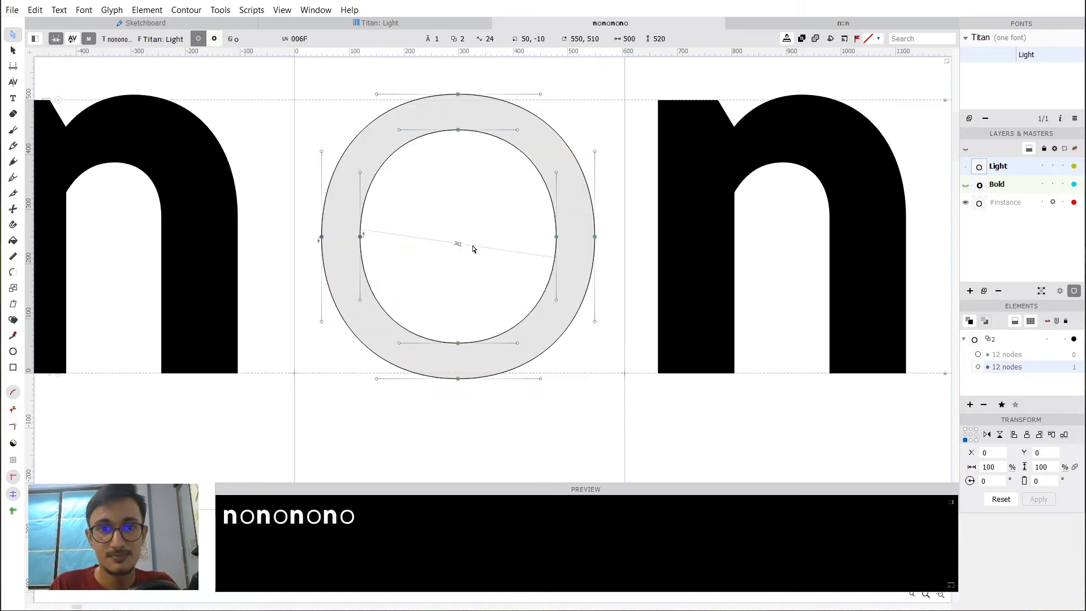
key(space)
drag(461, 194, 488, 212)
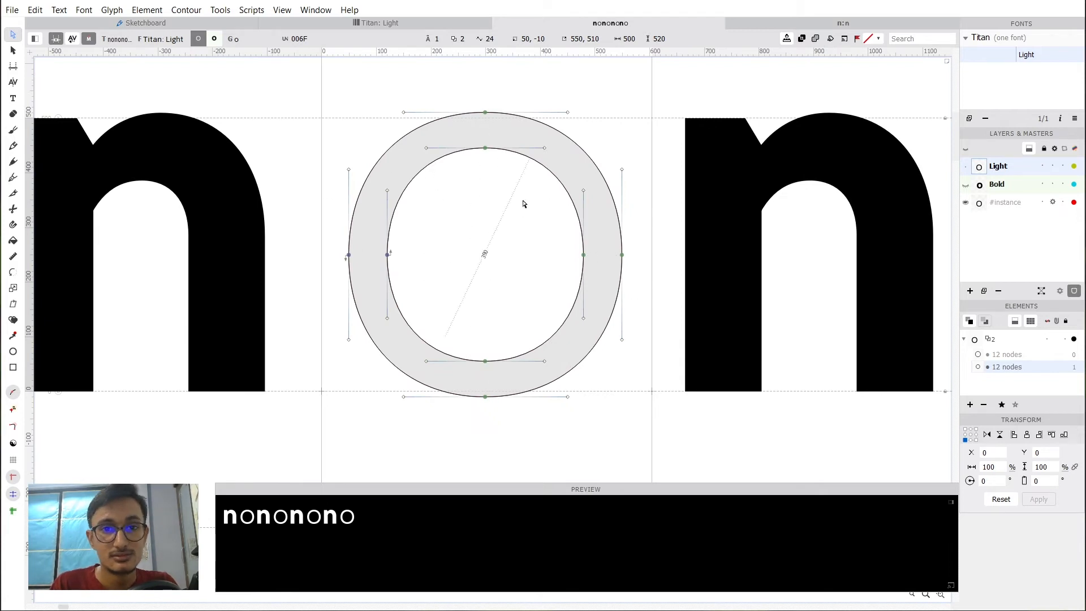
key(space)
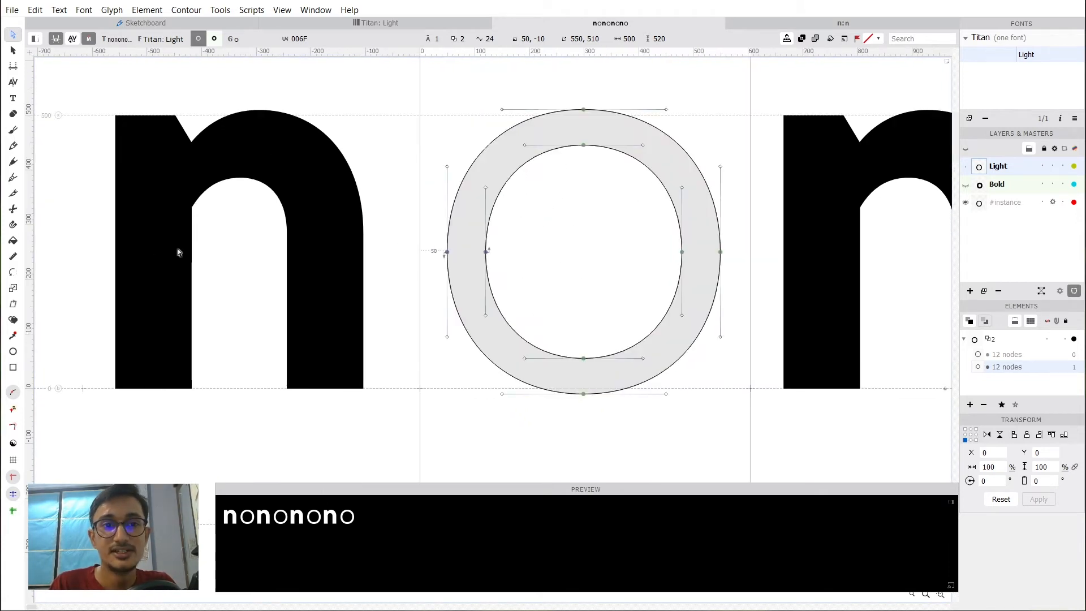
Open the Actions dialog for the Light n glyph from the font's glyph overview.
click(246, 248)
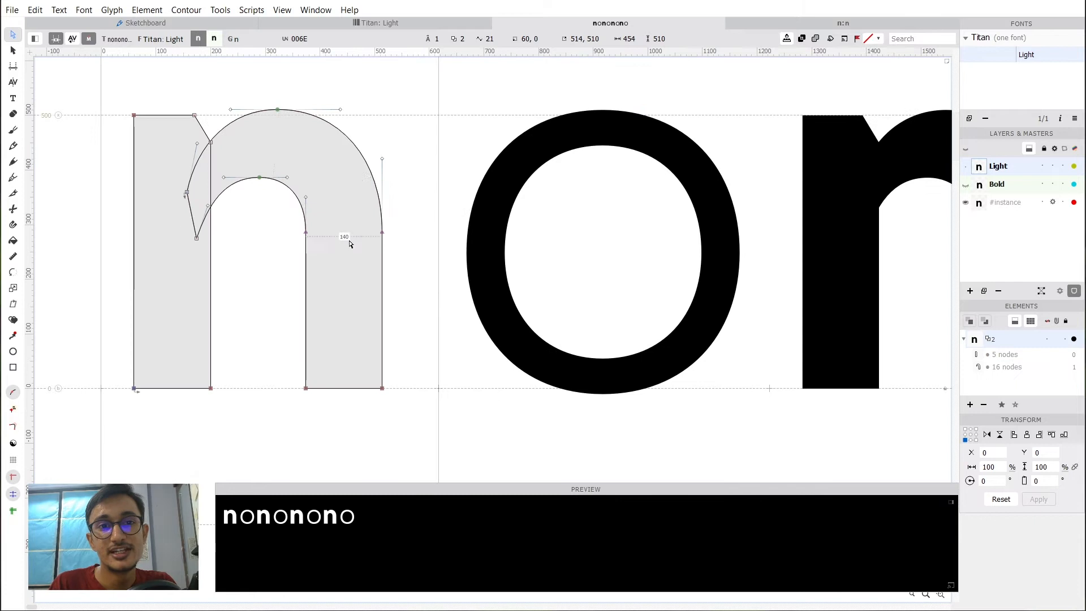
click(386, 21)
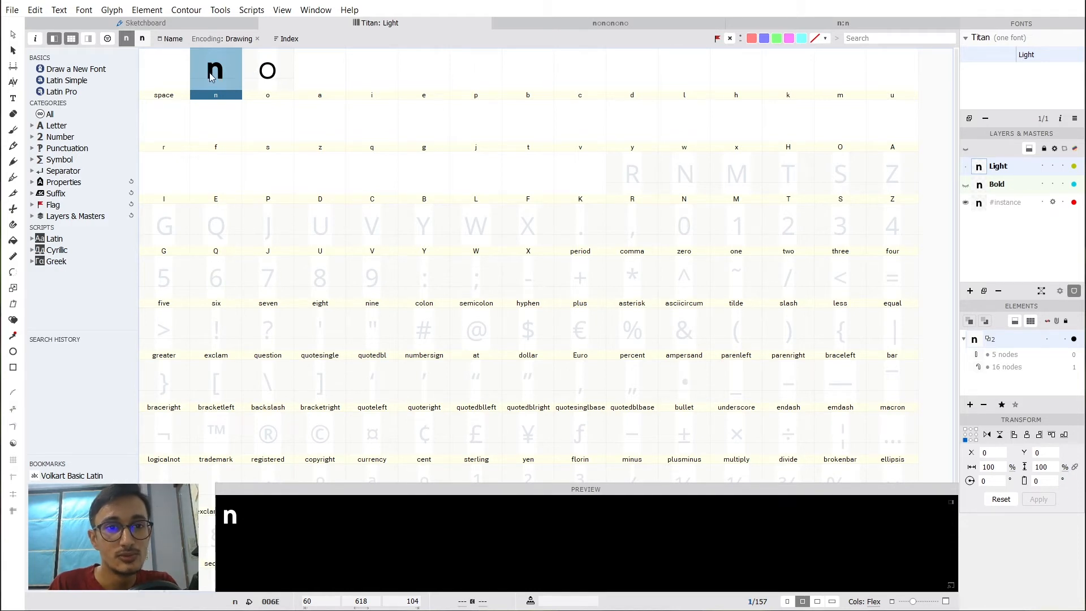
click(260, 76)
click(229, 76)
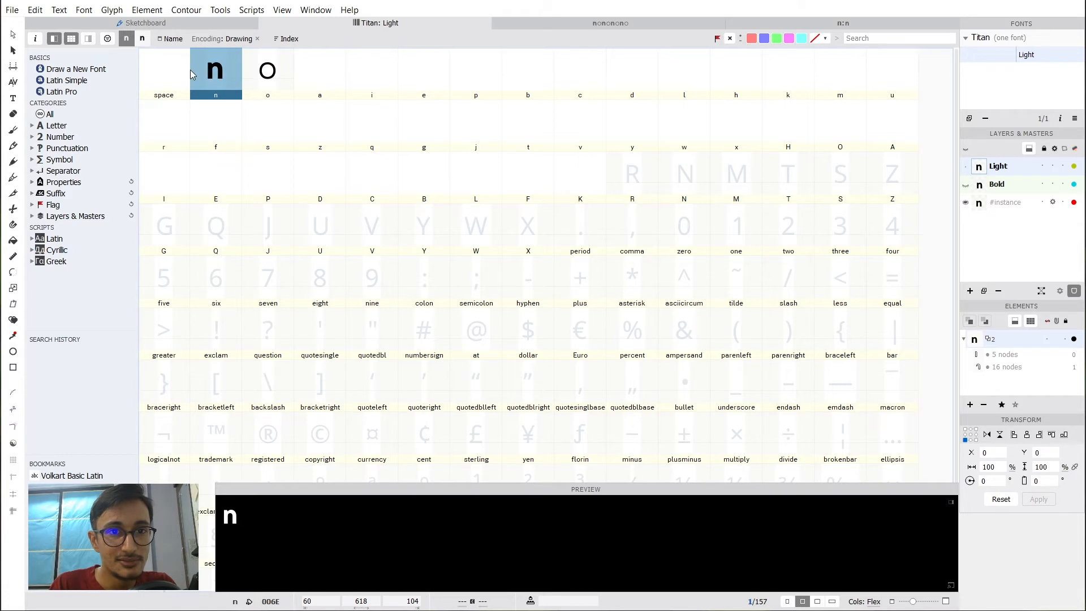
right_click(206, 72)
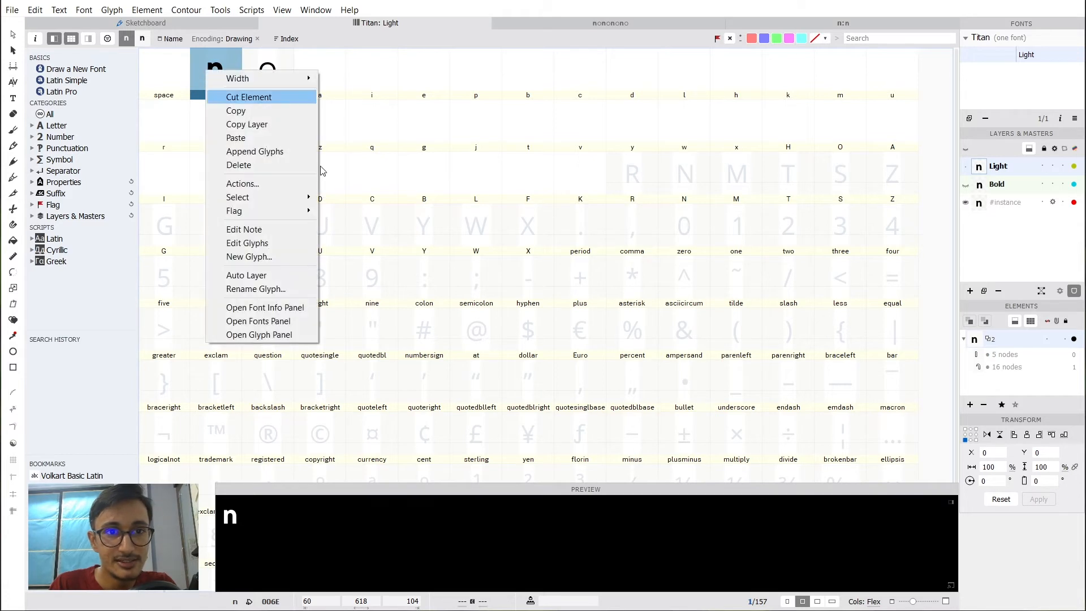
click(254, 184)
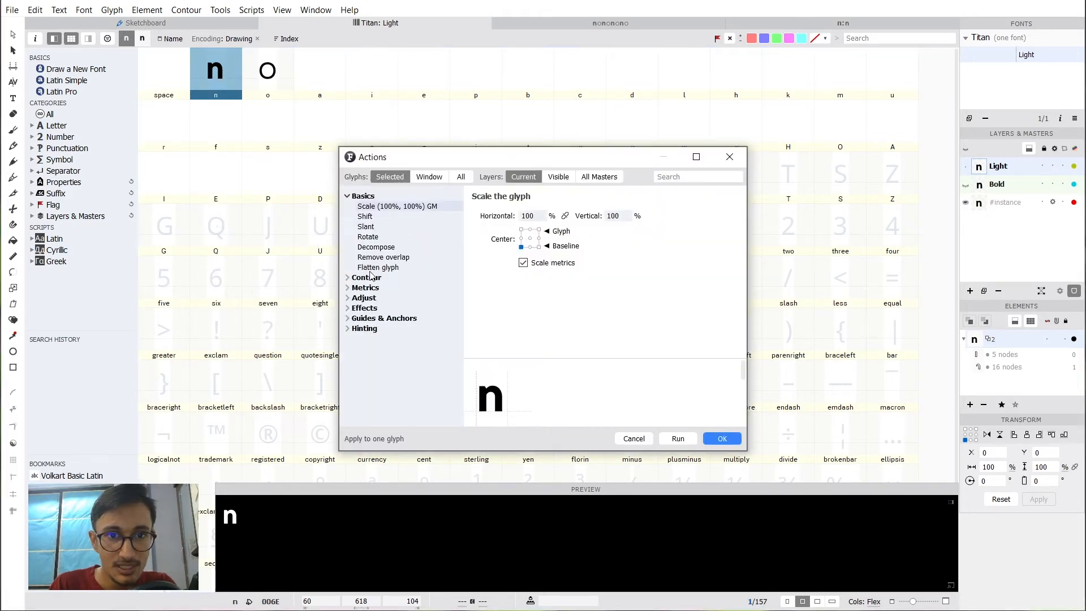
drag(432, 164, 396, 132)
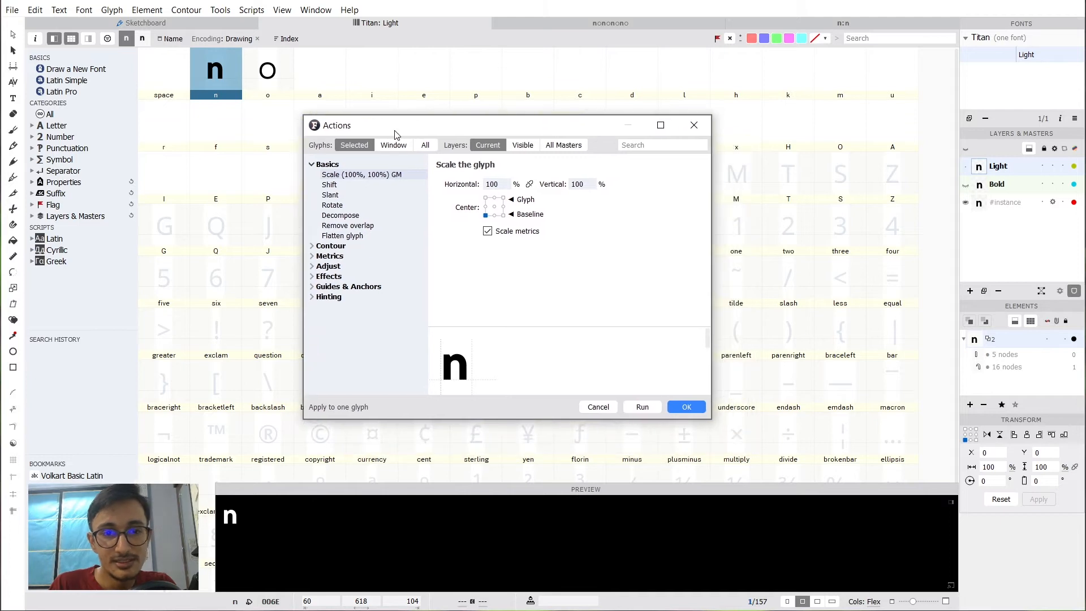
Examine the options of the Shift, Slant, Rotate, Decompose, Change height and Change width actions.
click(334, 187)
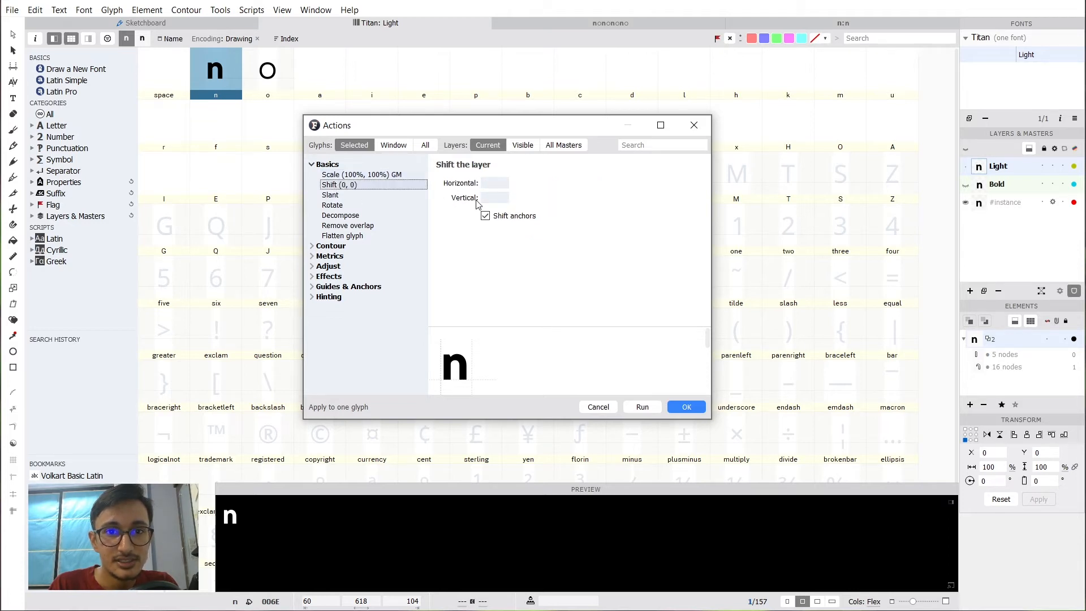
click(339, 196)
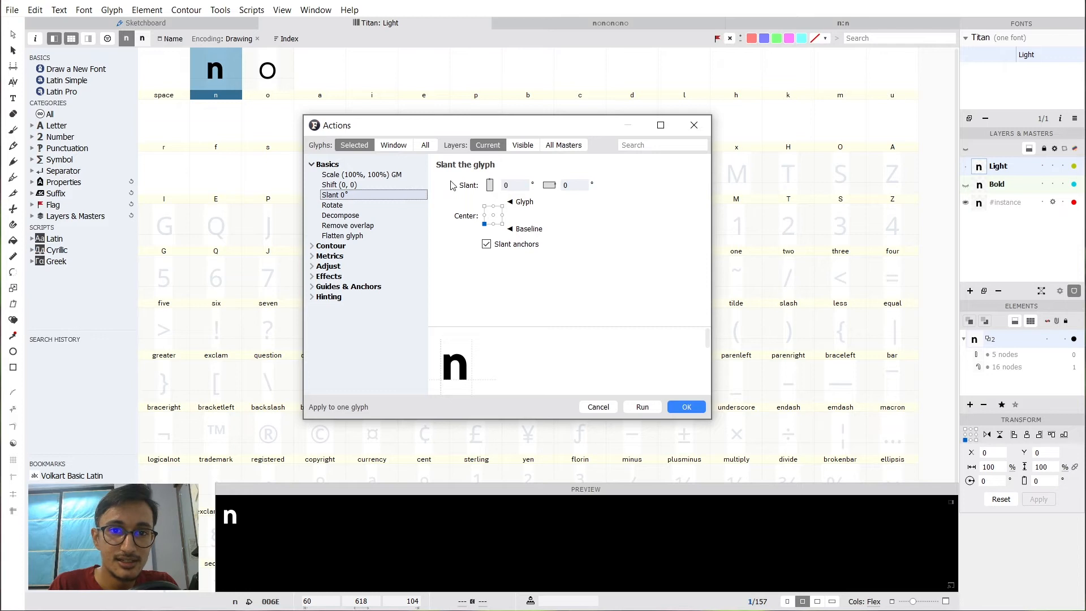
click(359, 215)
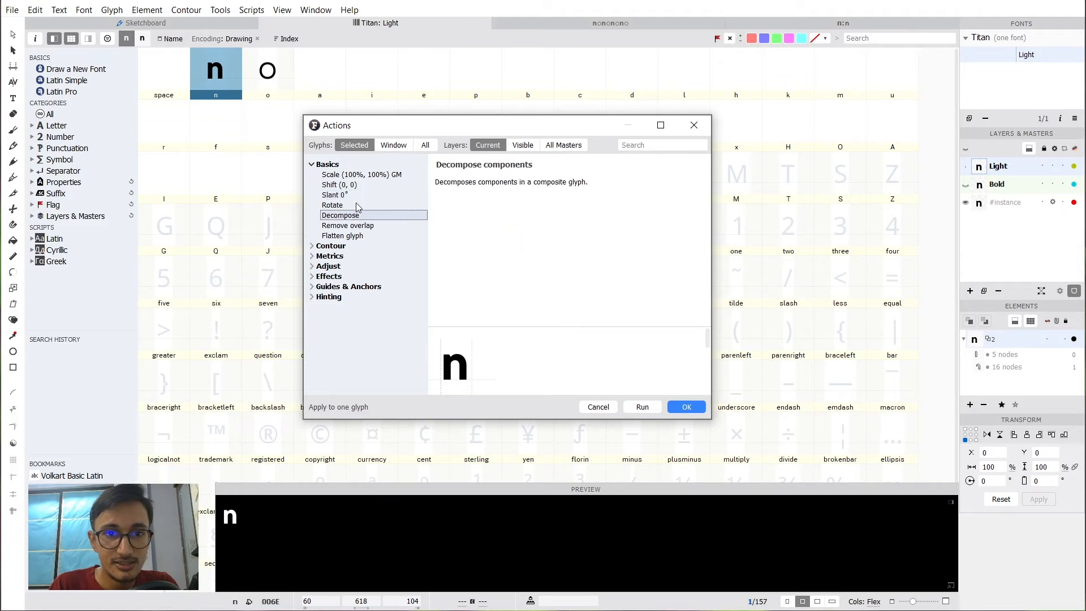
click(357, 204)
click(355, 217)
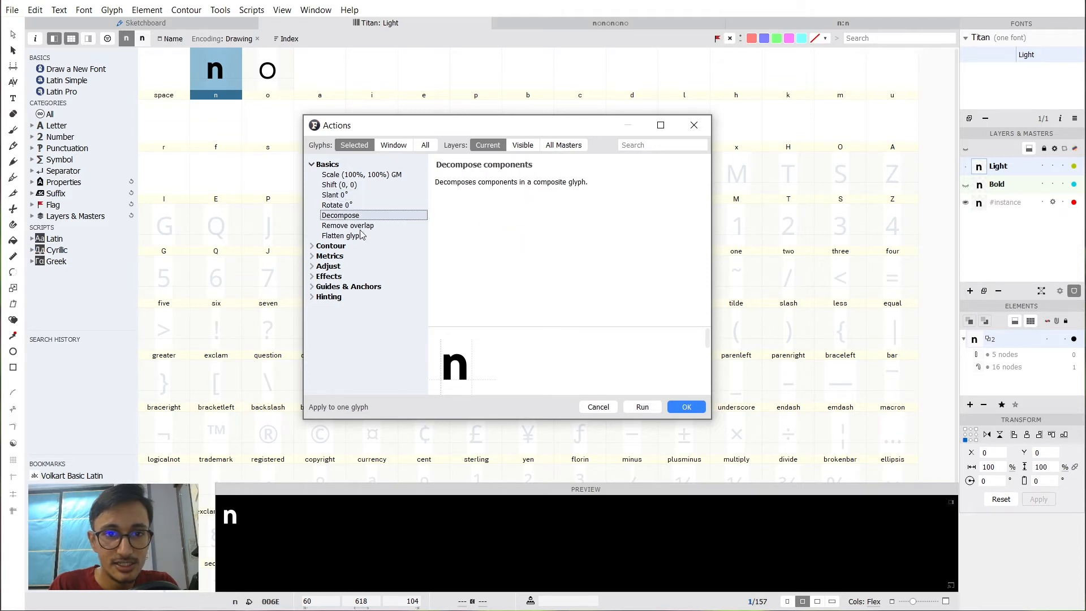
click(313, 247)
click(313, 247)
click(313, 266)
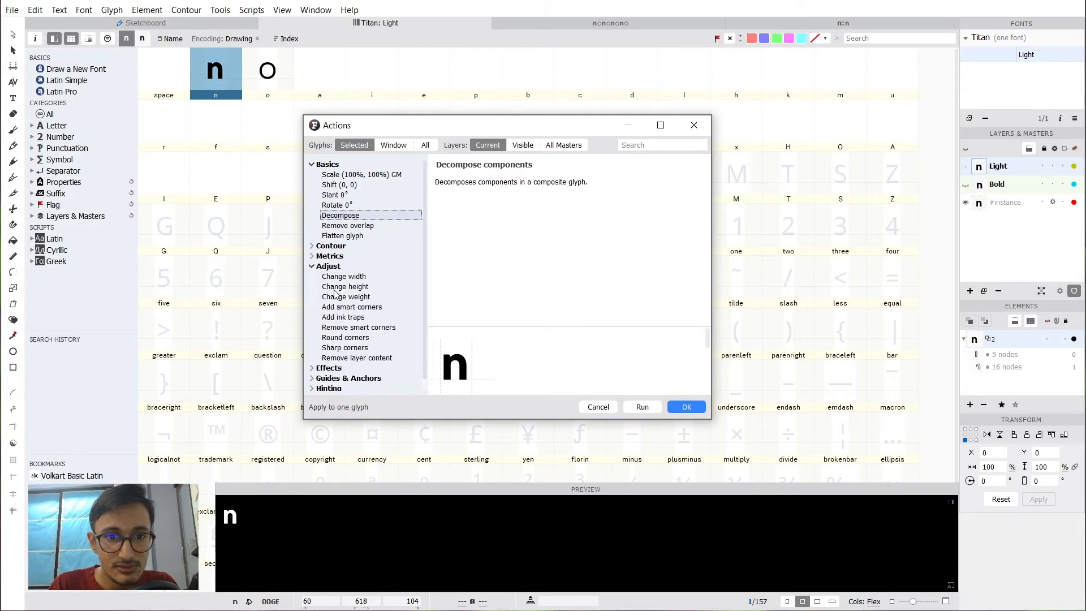
click(345, 290)
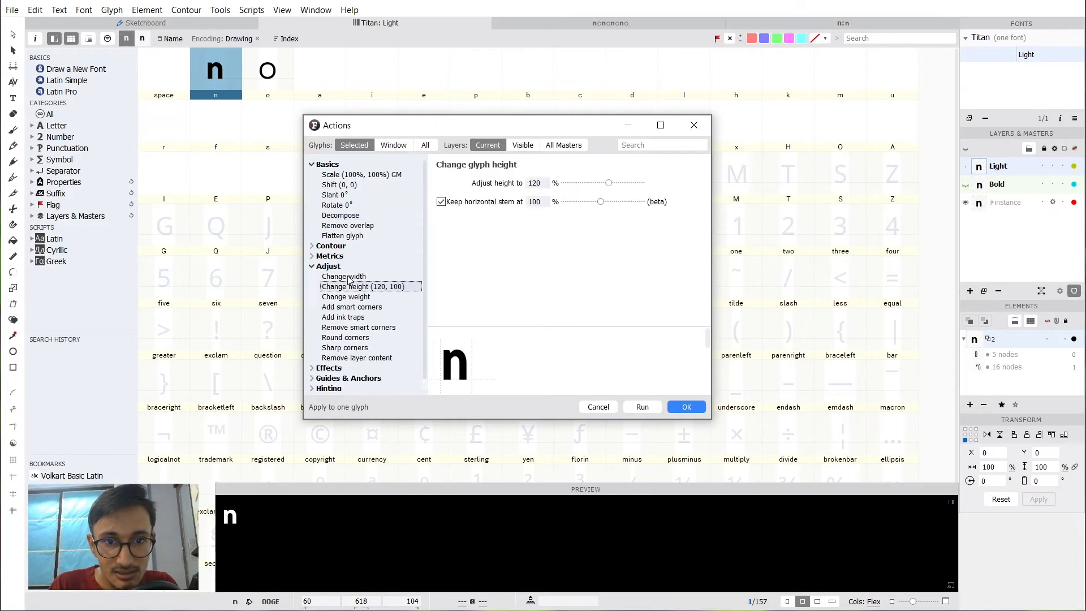
click(342, 278)
Try a weight change of -33 on the n with the Simple algorithm.
click(342, 297)
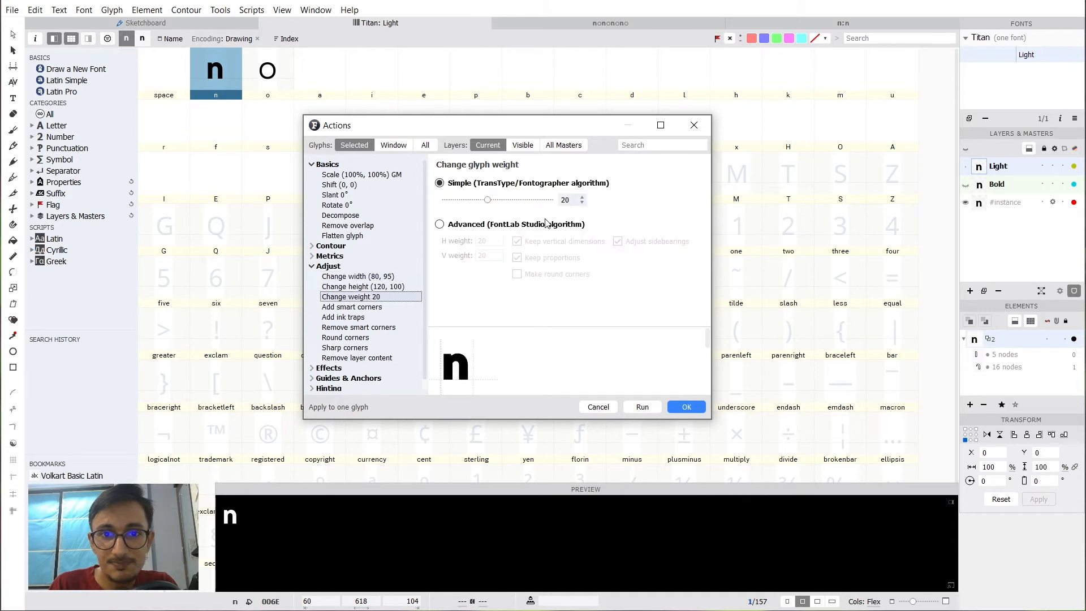
mouse_move(488, 206)
mouse_down()
mouse_move(462, 204)
mouse_move(470, 204)
mouse_up()
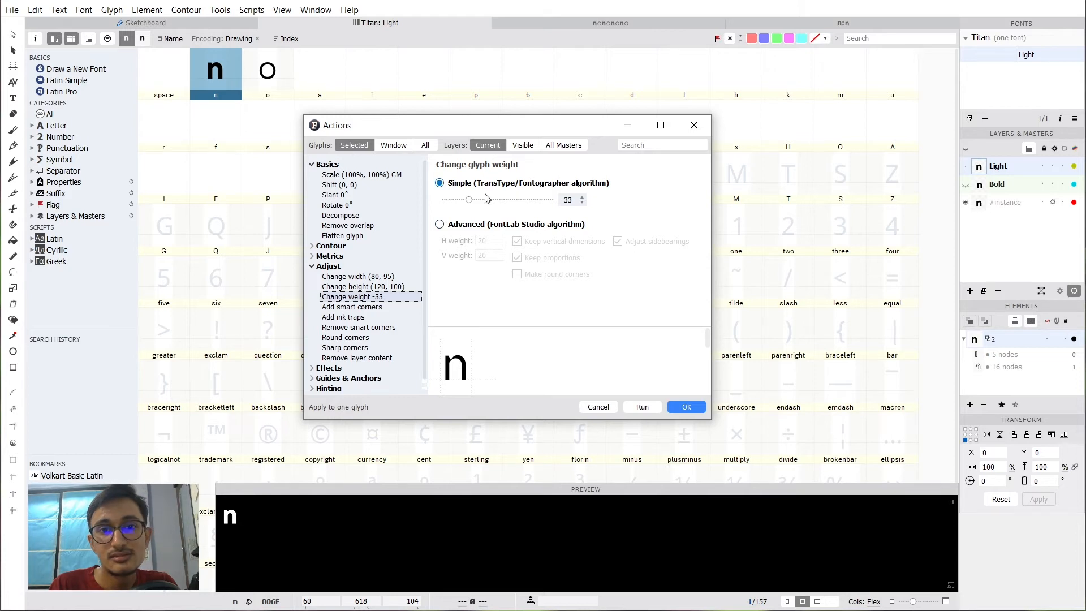
Switch the n's weight change to the Advanced algorithm and set both H weight and V weight to -20.
click(441, 225)
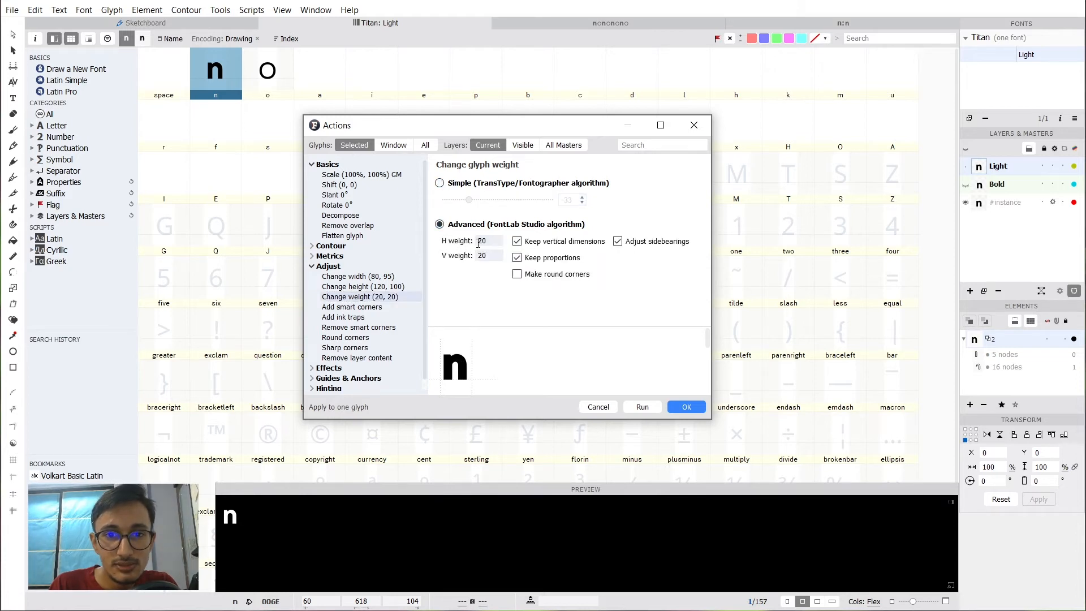
double_click(483, 240)
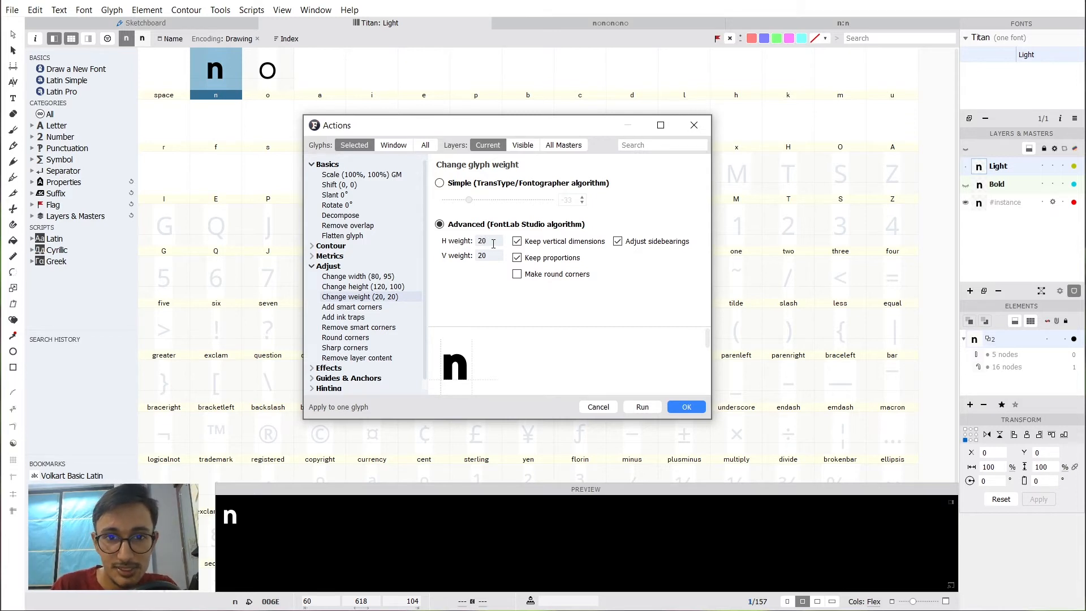
text(-)
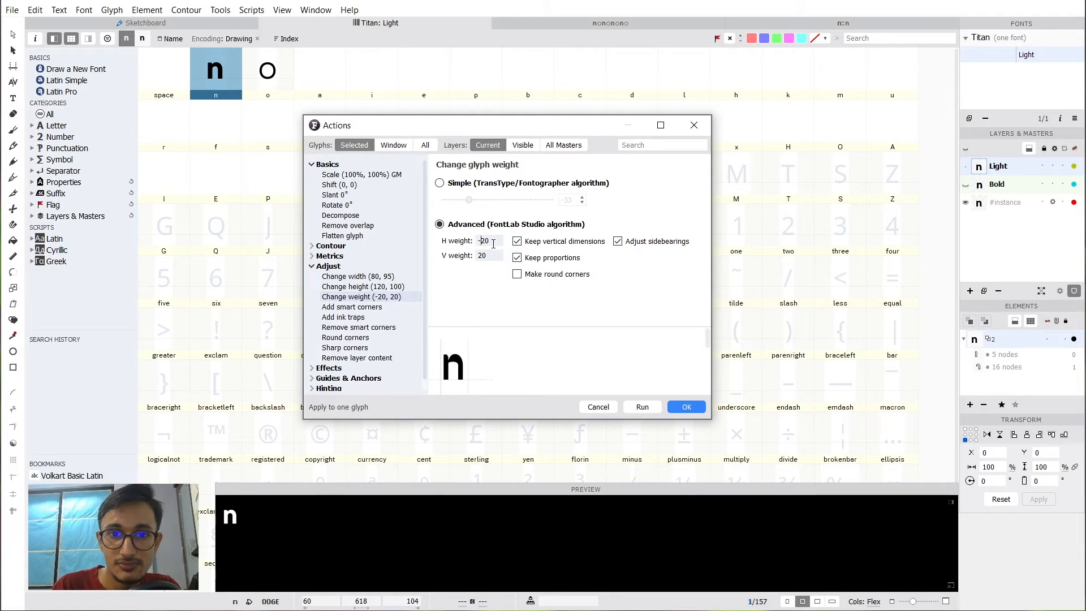
double_click(481, 256)
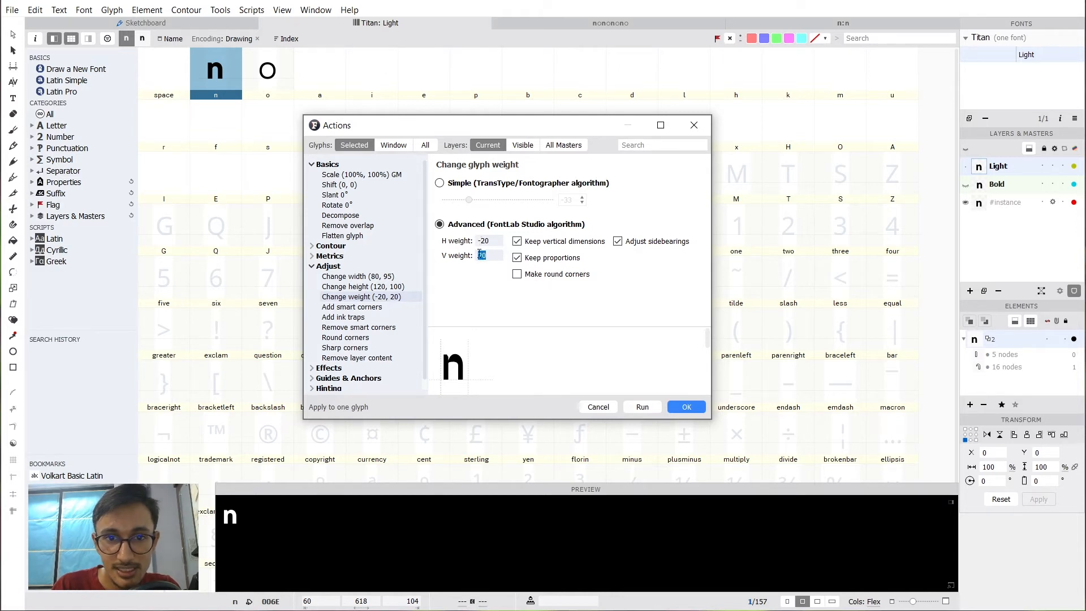
key(Home)
text(-)
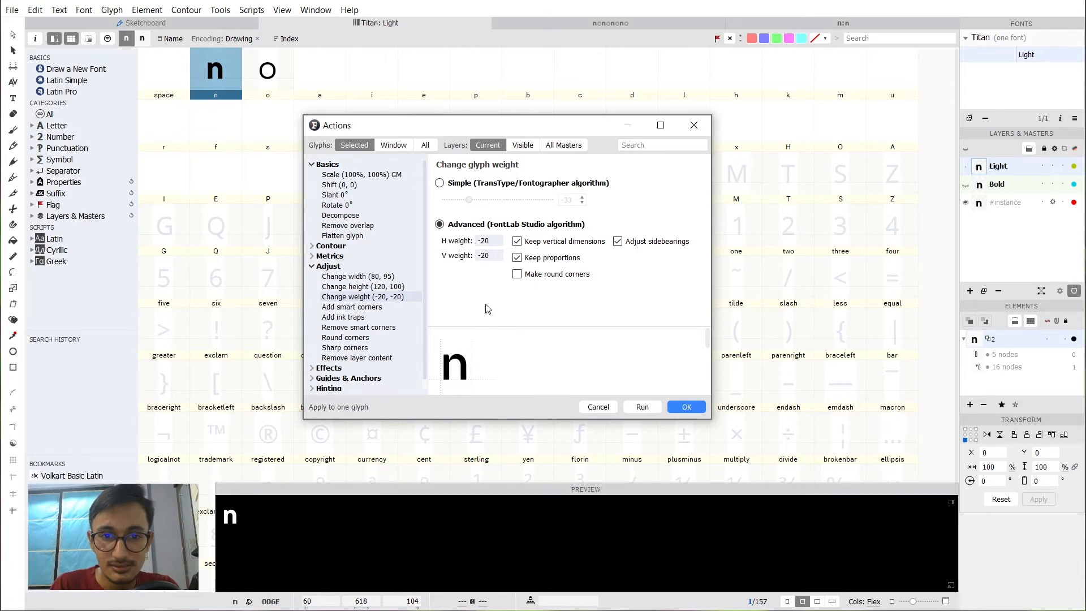
Try H weights of -30 and -50 for the n, settling on -30.
double_click(484, 241)
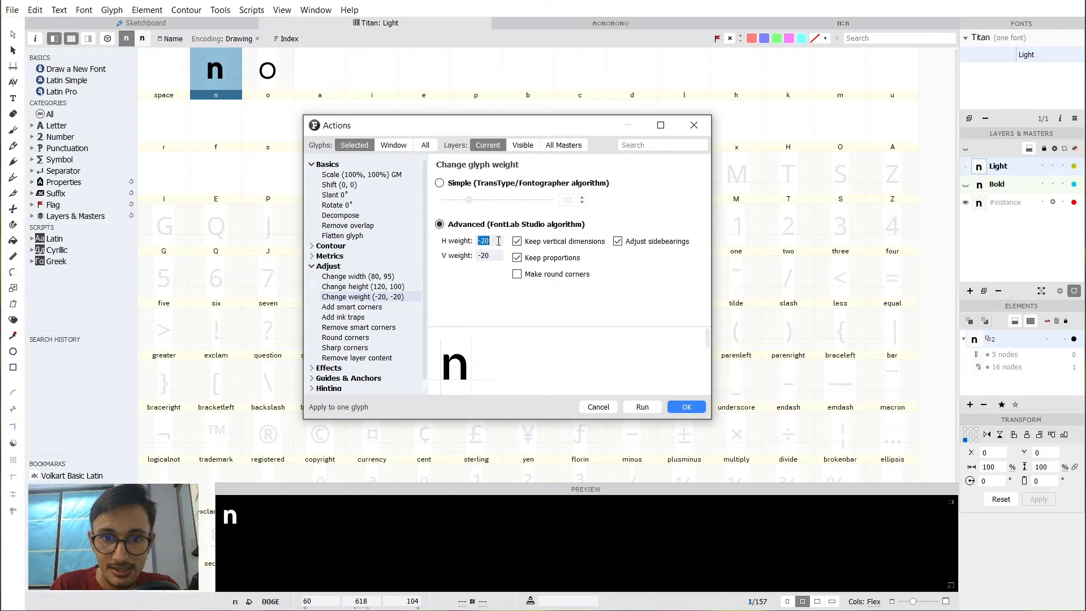
text(-30)
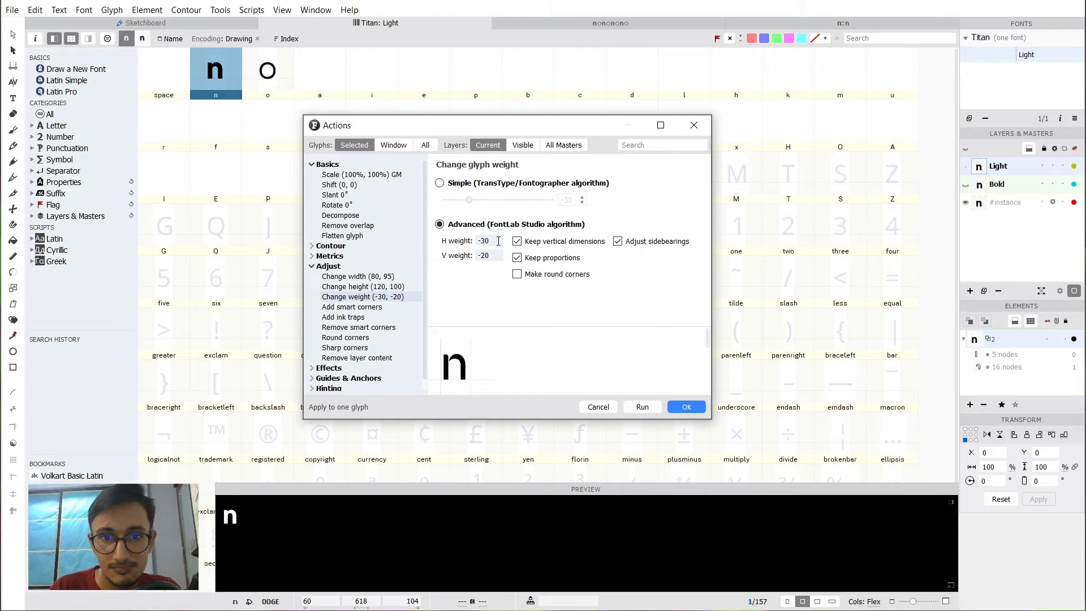
key(BackSpace)
text(5)
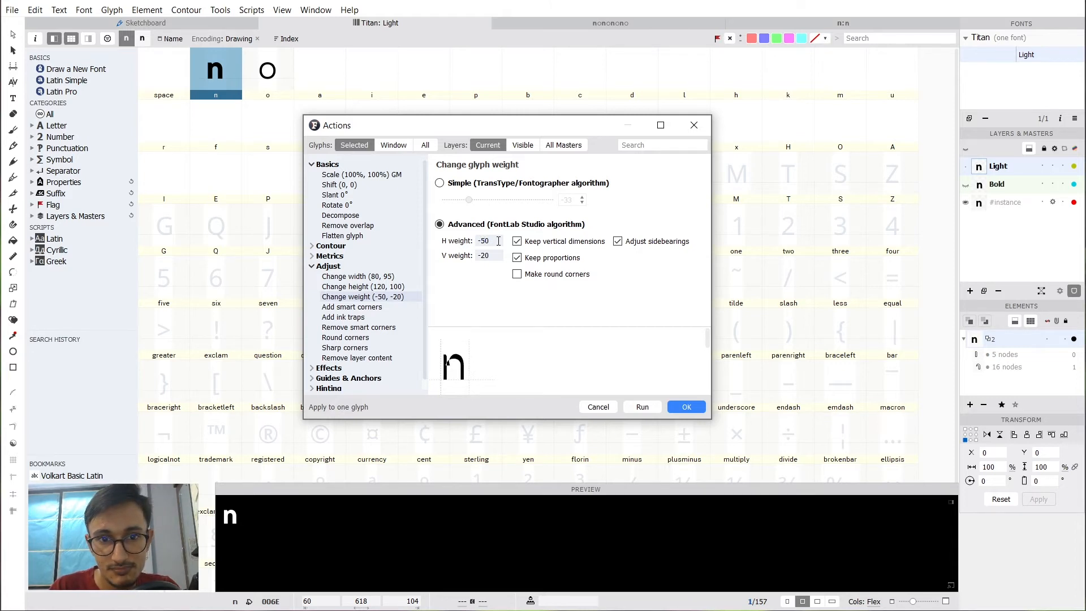
key(BackSpace)
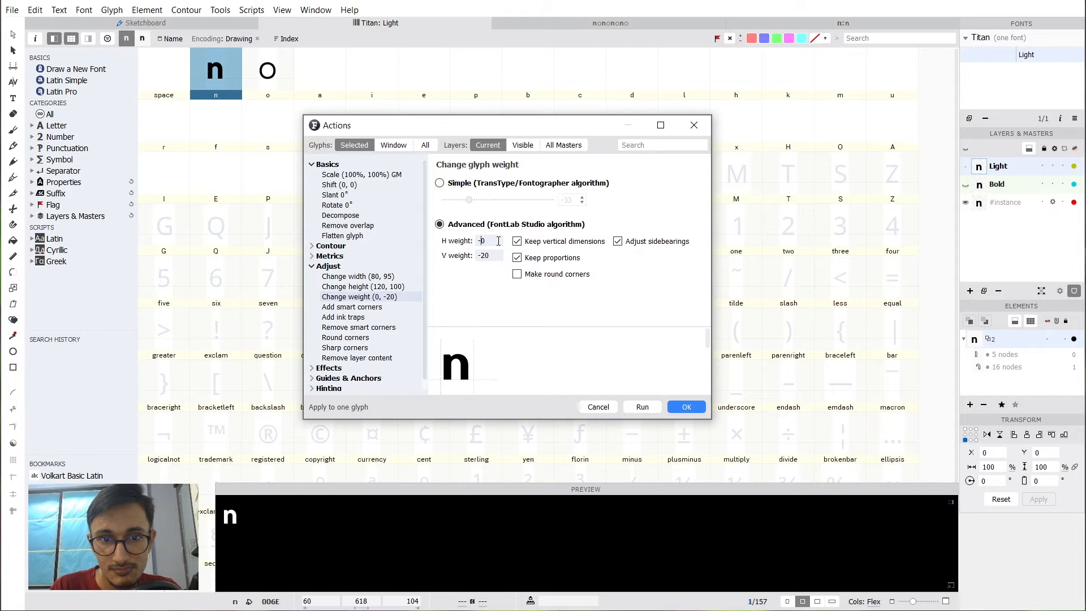
text(3)
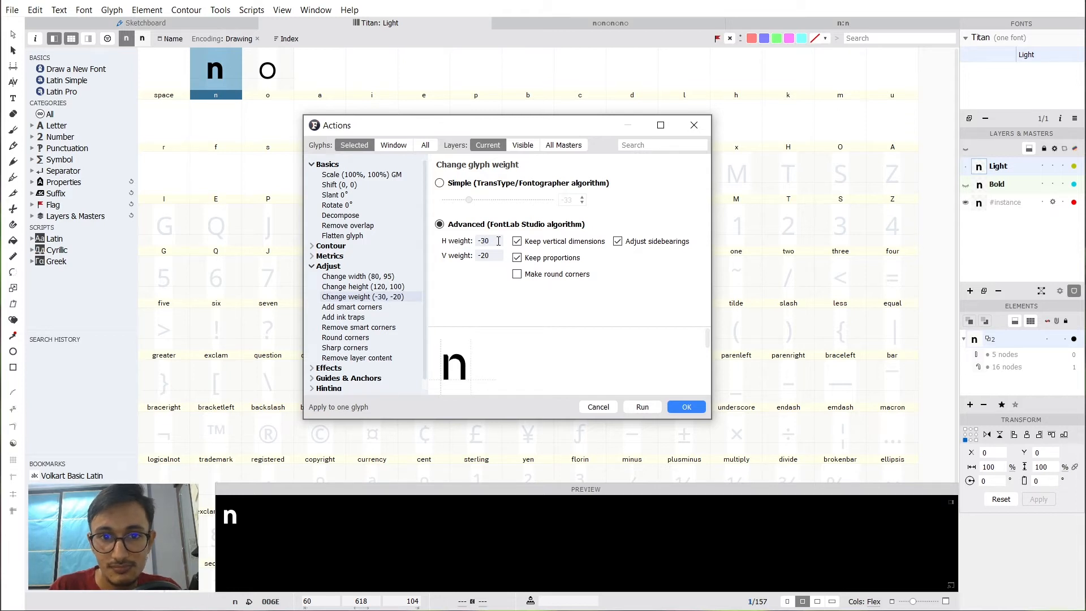
Try V weights of -10 and -60 for the n, settling on -10.
double_click(485, 256)
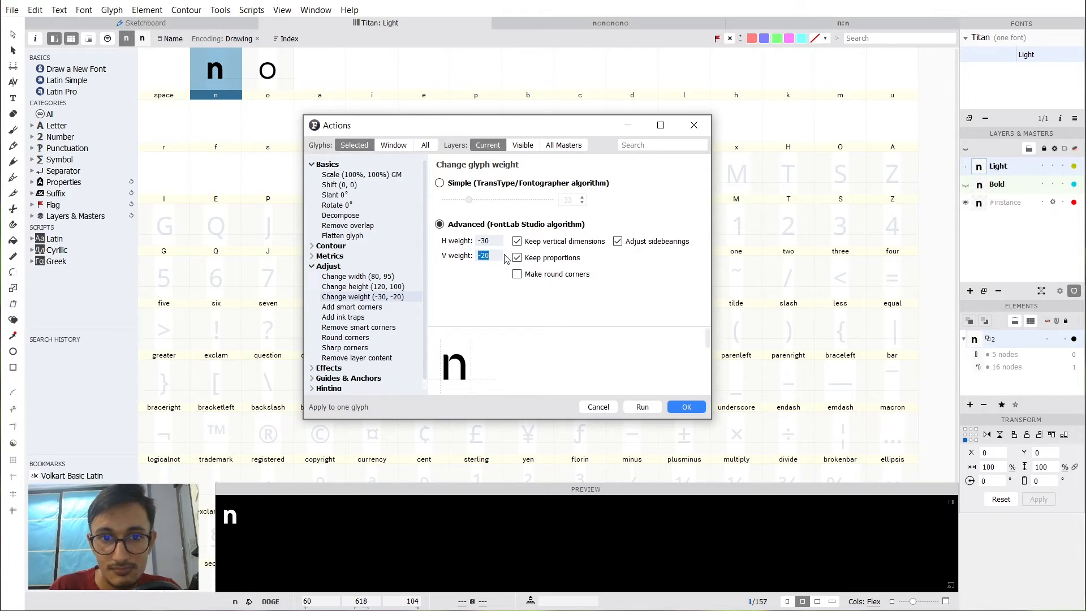
key(Left)
key(BackSpace)
text(1)
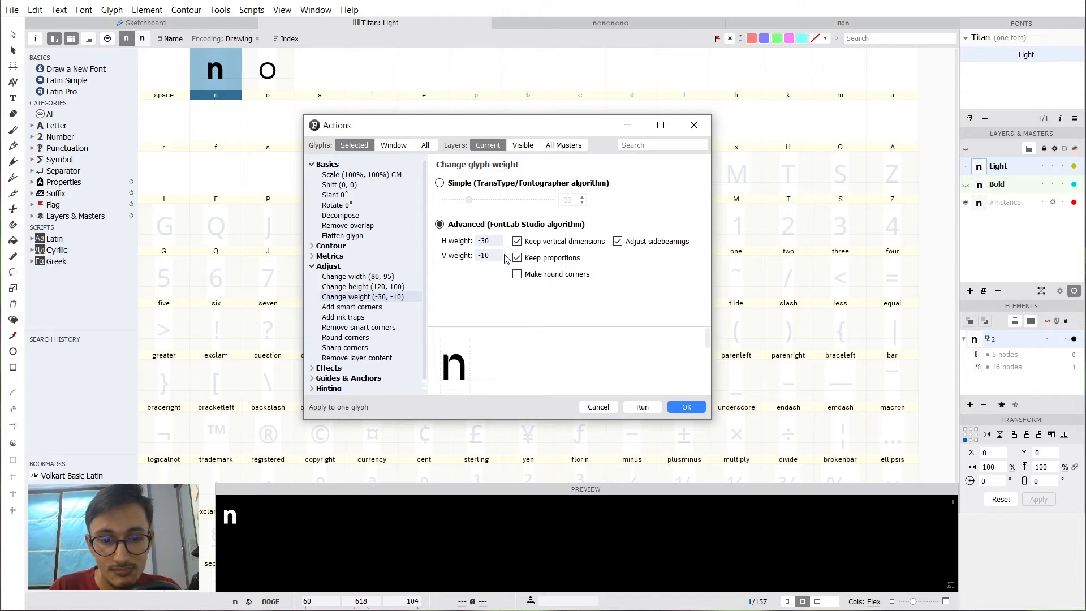
key(BackSpace)
text(6)
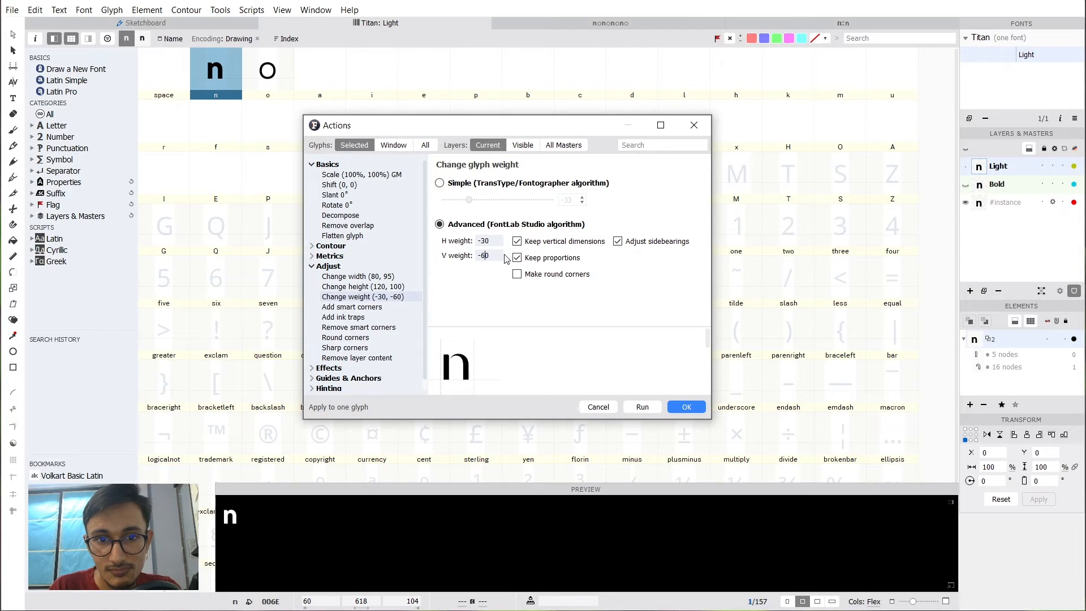
key(BackSpace)
text(1)
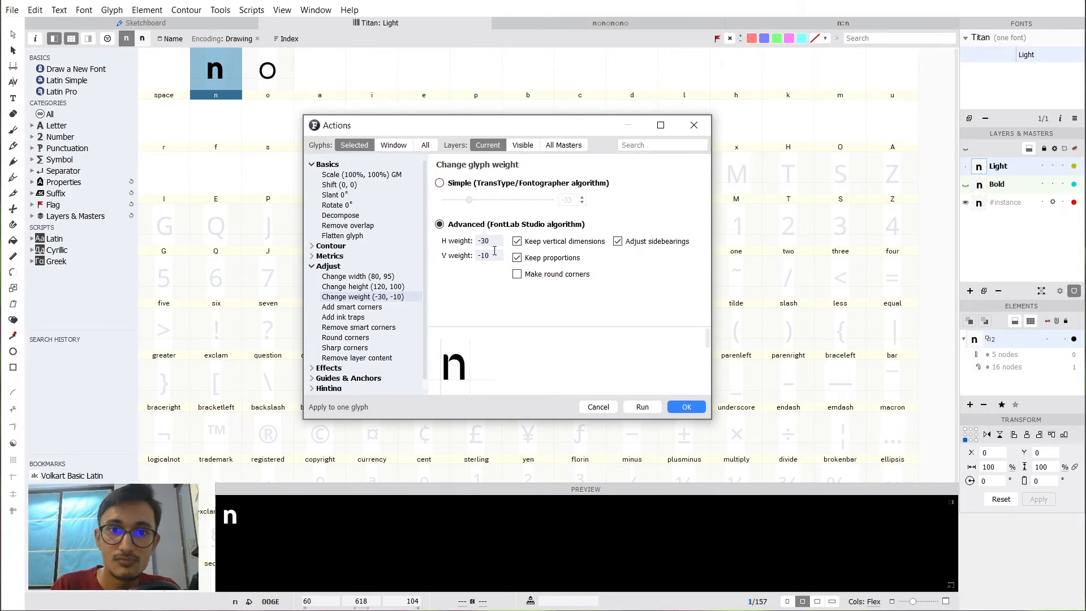
Restore both the H weight and V weight of the n's weight change to -20.
text(20)
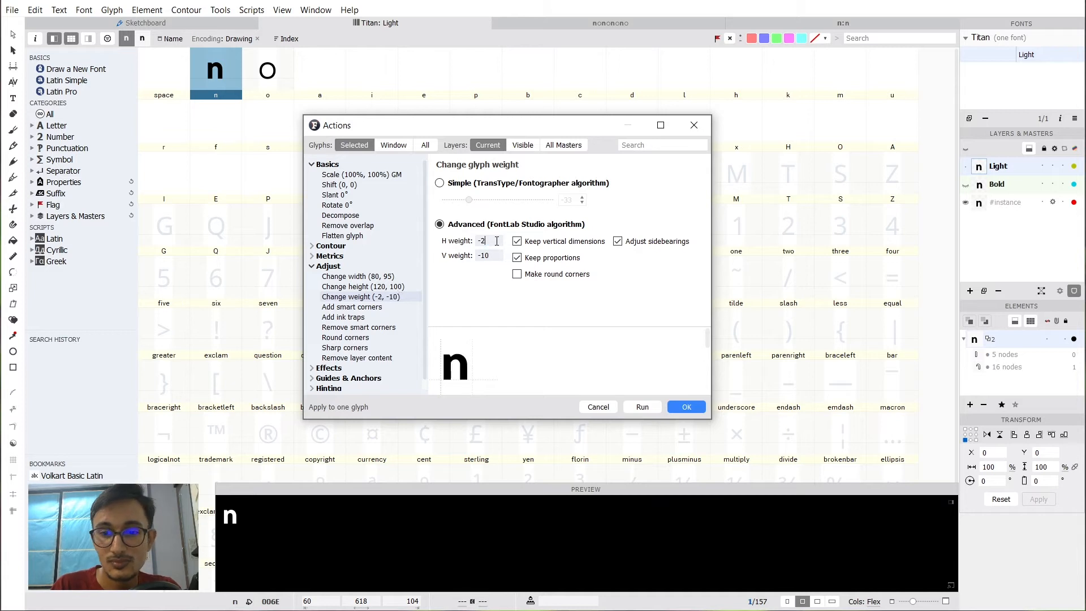
text(20)
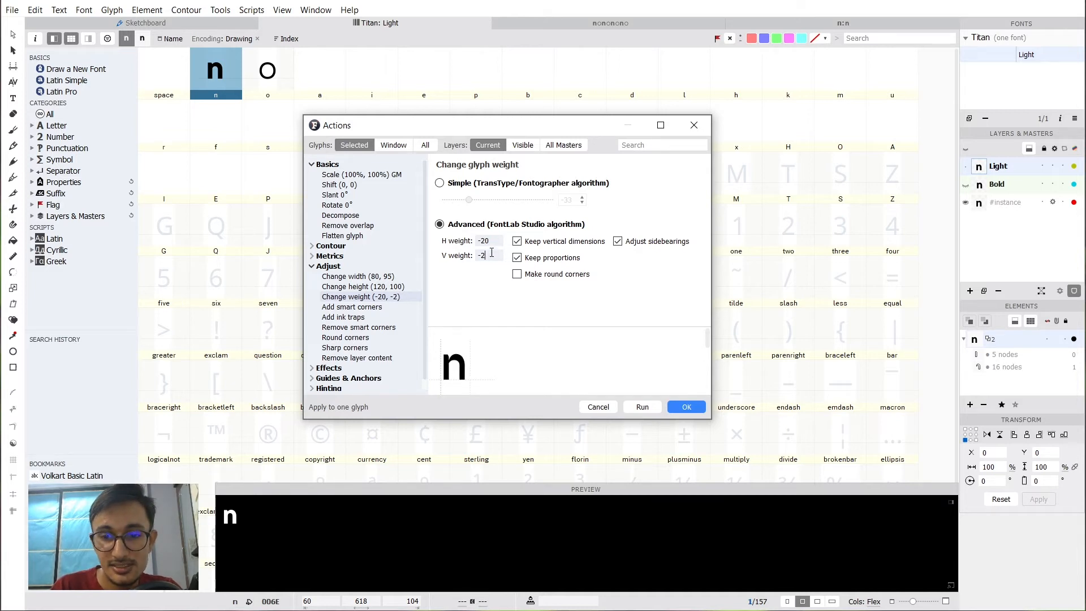
Compare the weight change with Keep vertical dimensions off and on, leave it on, and turn off Keep proportions.
click(560, 242)
click(560, 243)
click(560, 244)
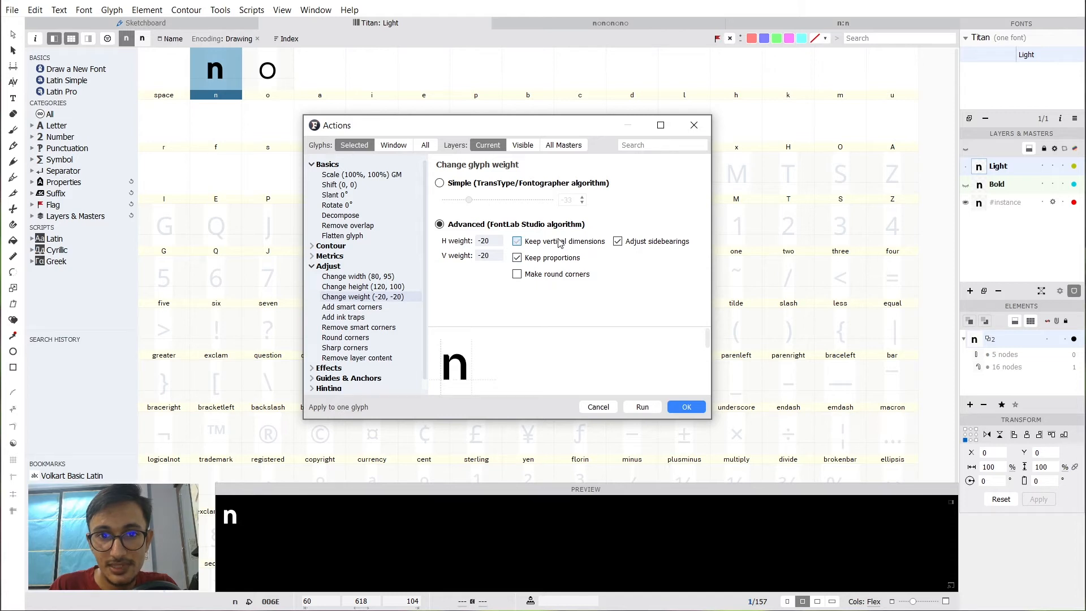
click(524, 260)
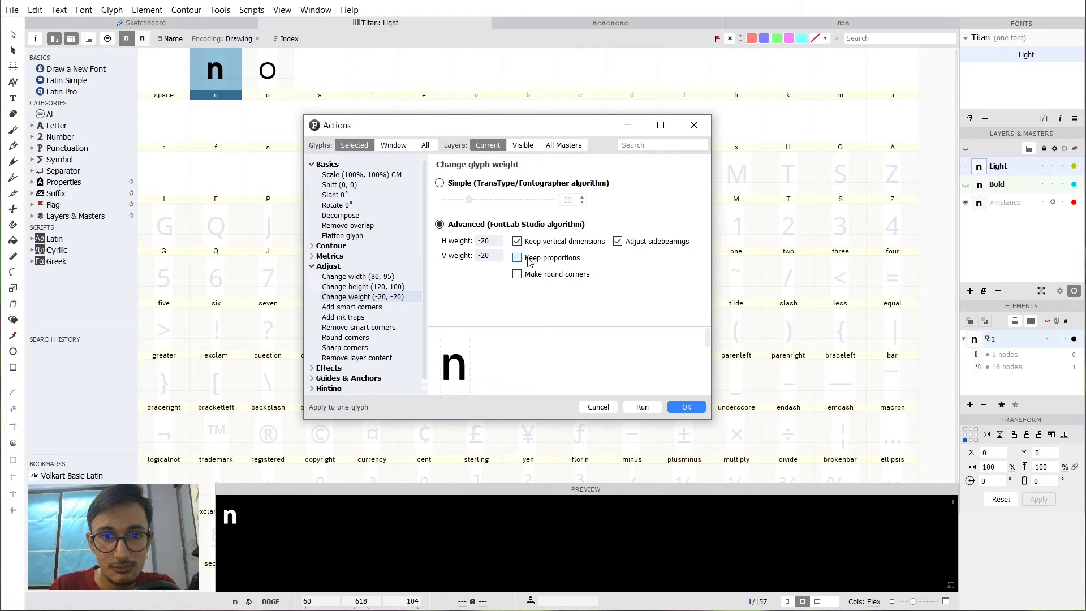
Apply the weight change of -20 horizontally and vertically to the n with Keep vertical dimensions, Keep proportions and Adjust sidebearings on.
click(617, 242)
click(619, 242)
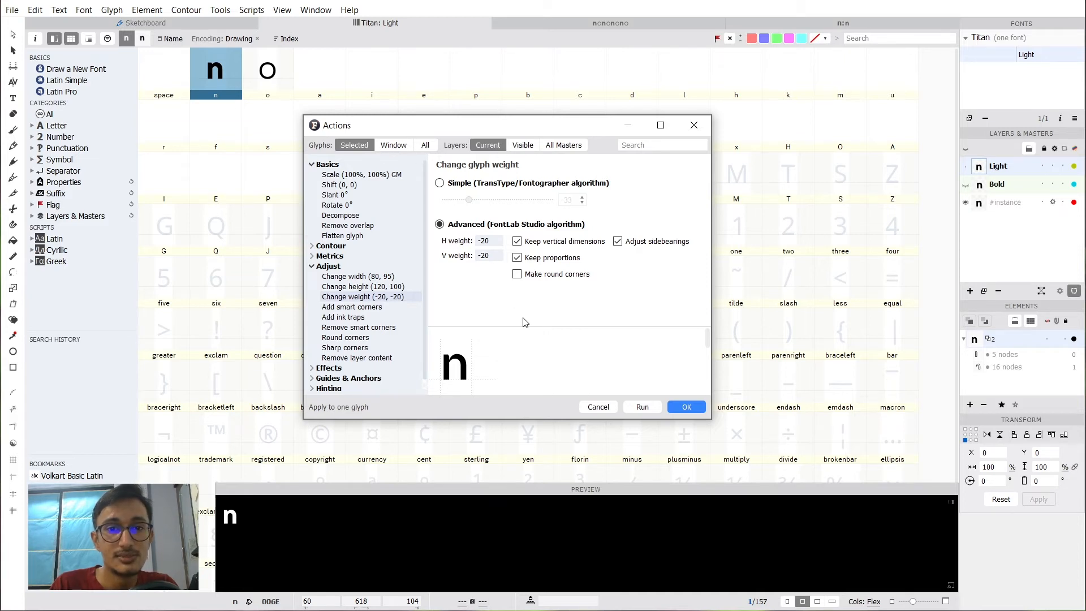
click(651, 412)
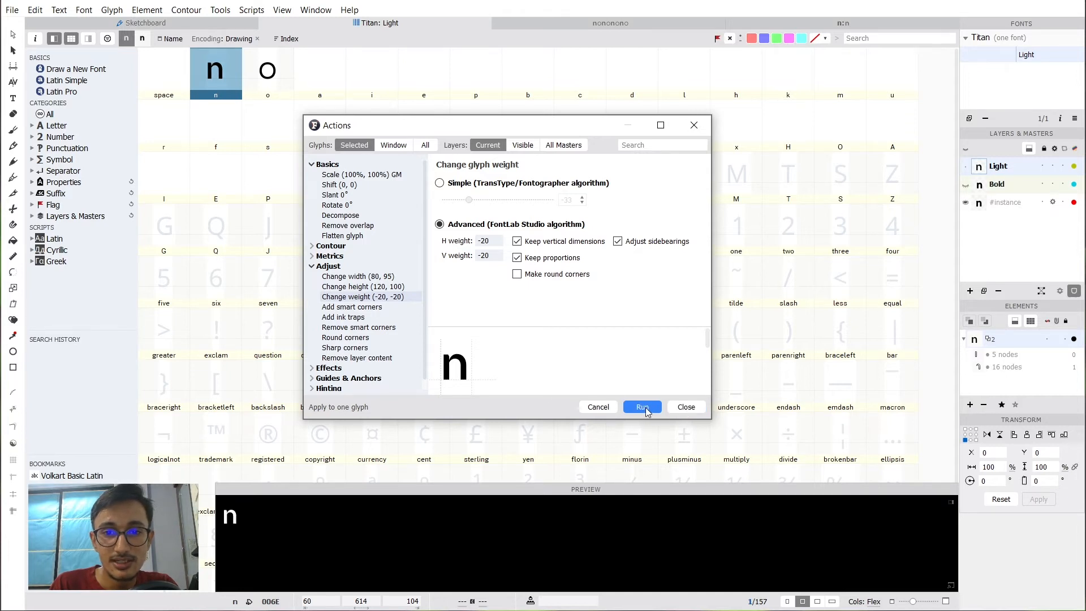
click(697, 410)
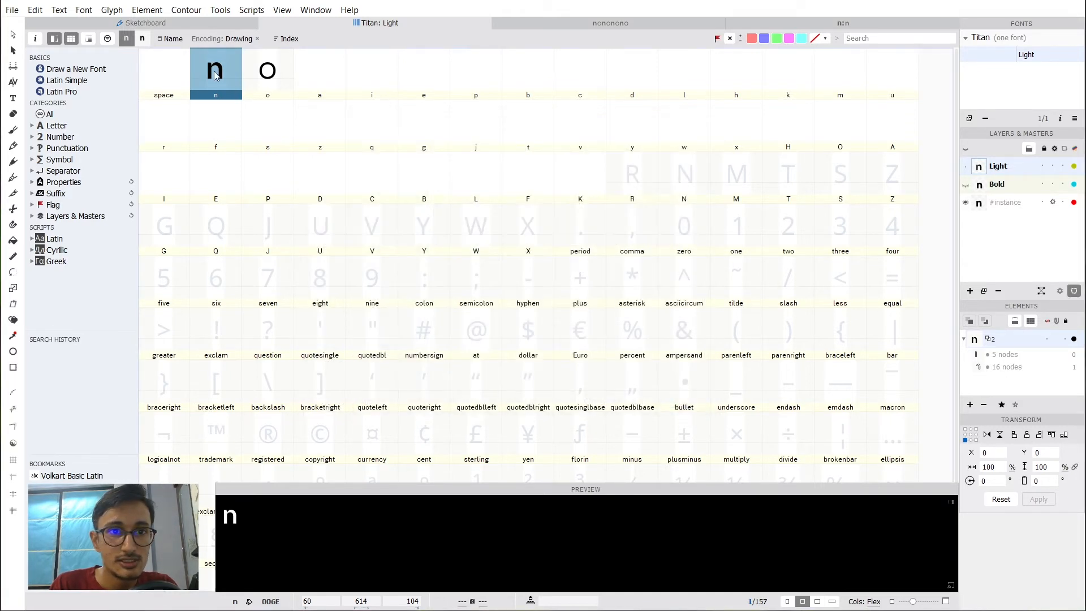
Compare the thinned n with its #instance layer in the nononono text, and hide that layer.
click(627, 25)
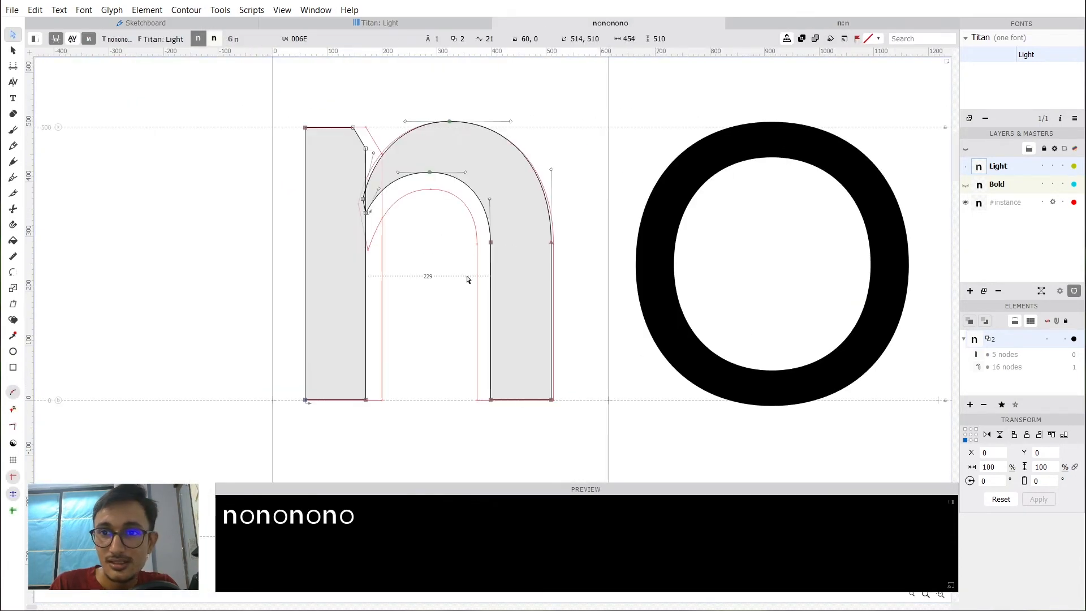
key(space)
drag(504, 277, 481, 252)
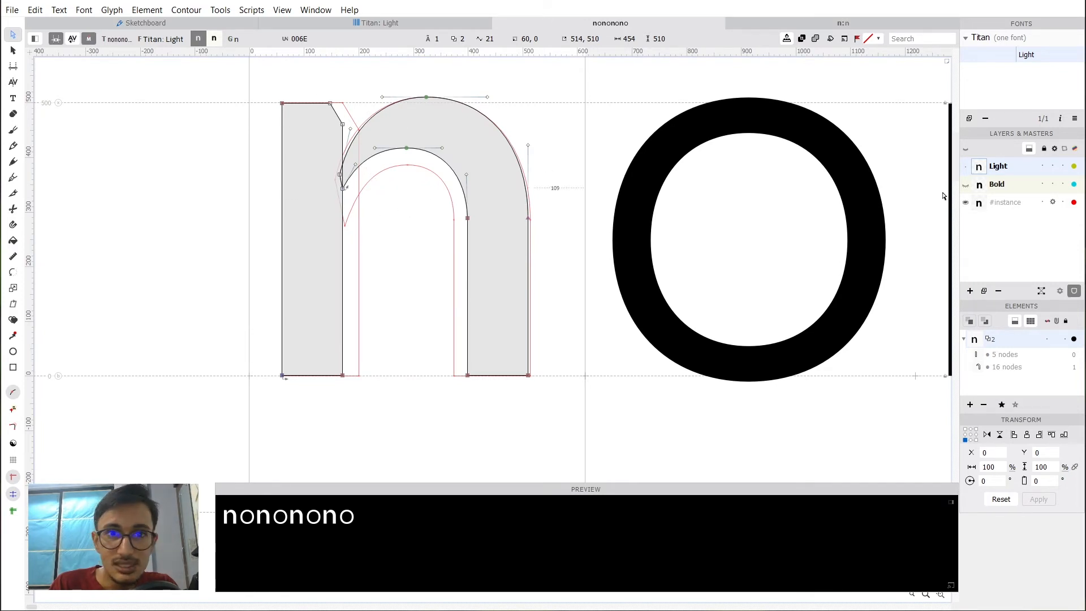
click(967, 204)
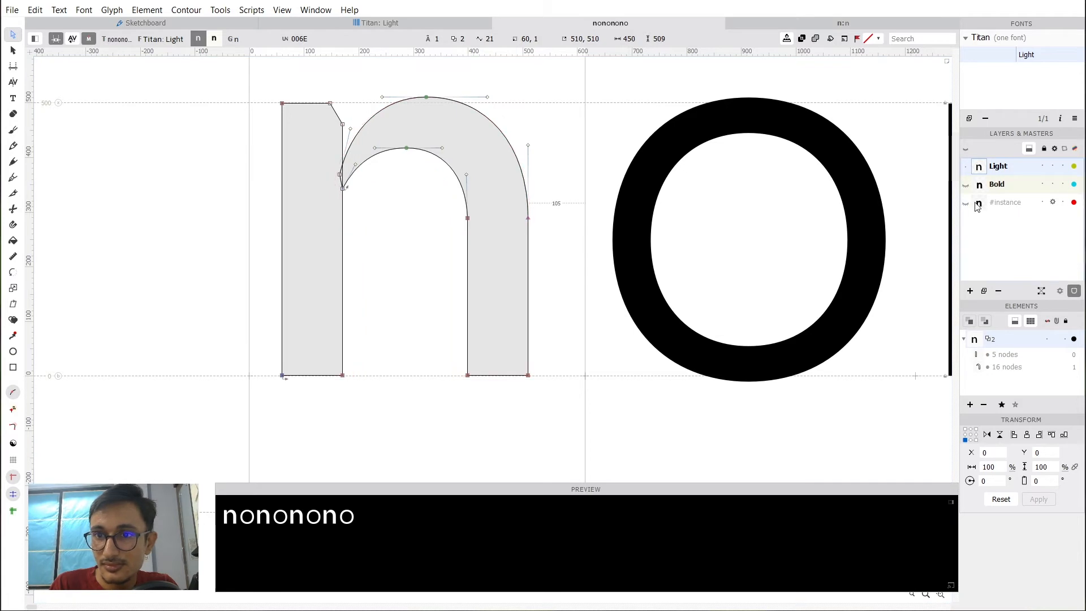
click(969, 204)
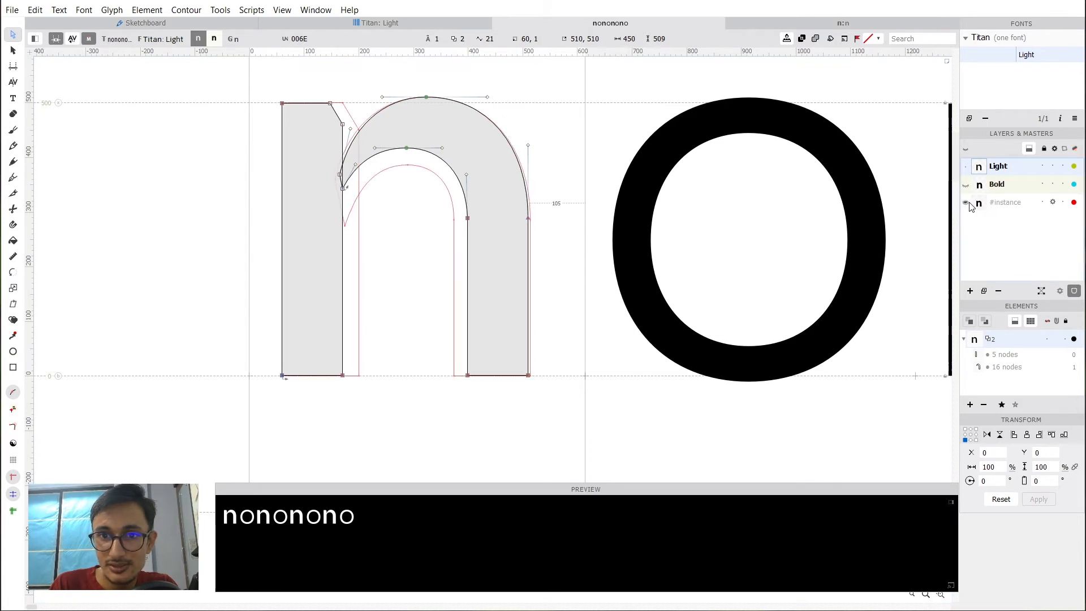
click(969, 203)
Examine the thinned n beside the o, checking the filled shapes, the join of arch and stem, and the stroke thicknesses.
key(space)
drag(471, 237, 447, 237)
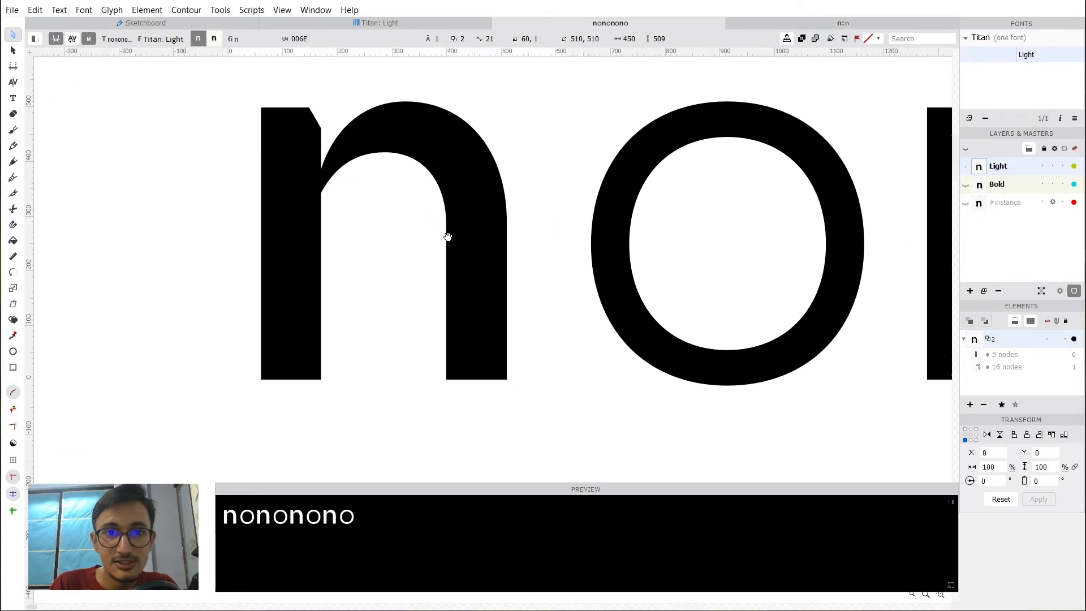
key(space)
drag(690, 254, 521, 245)
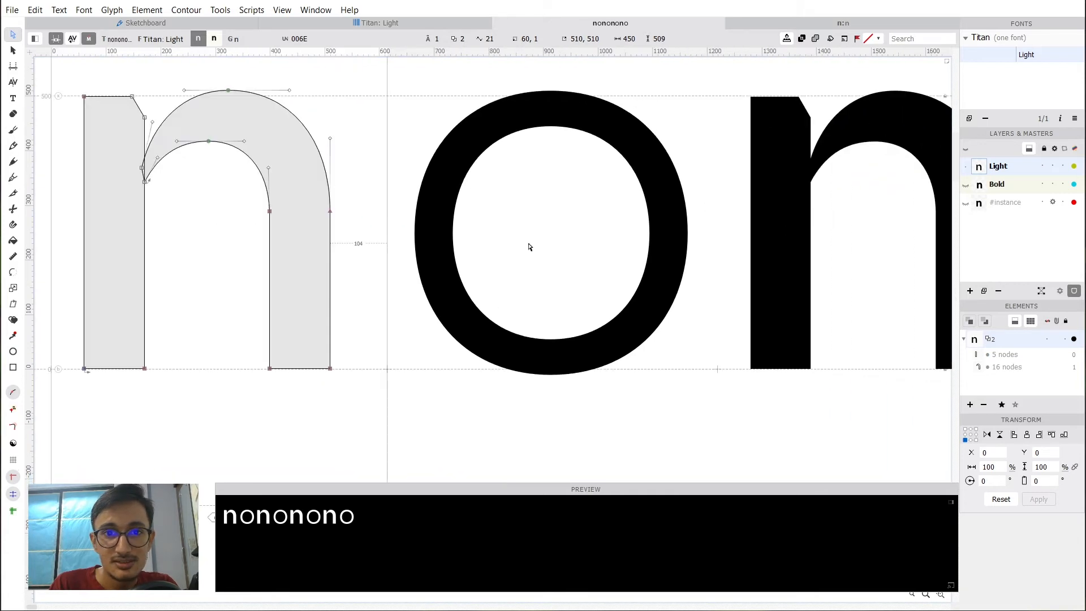
double_click(529, 247)
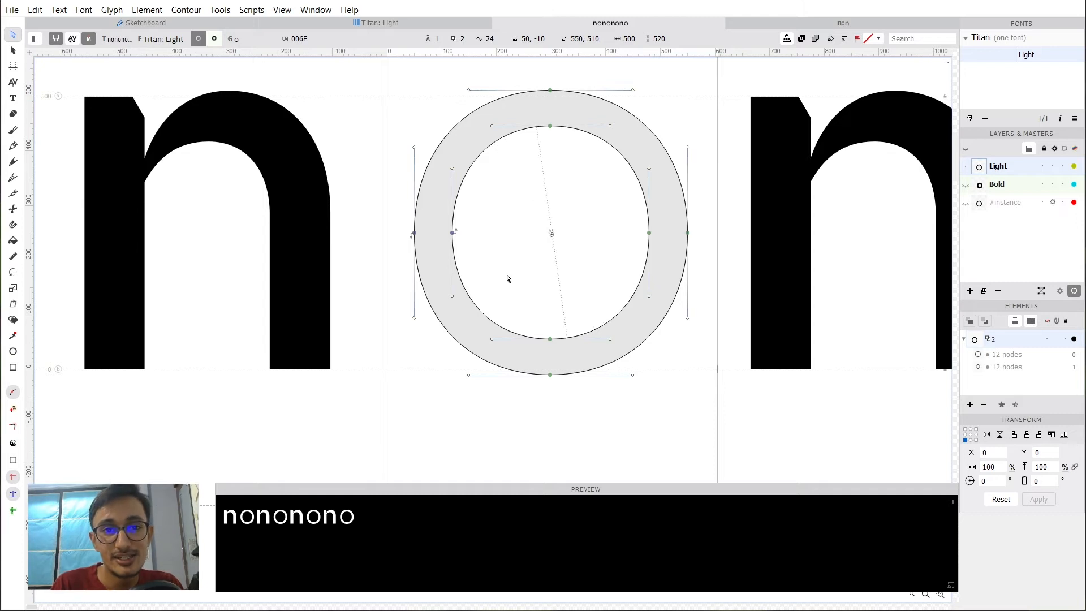
double_click(245, 263)
drag(292, 261, 430, 257)
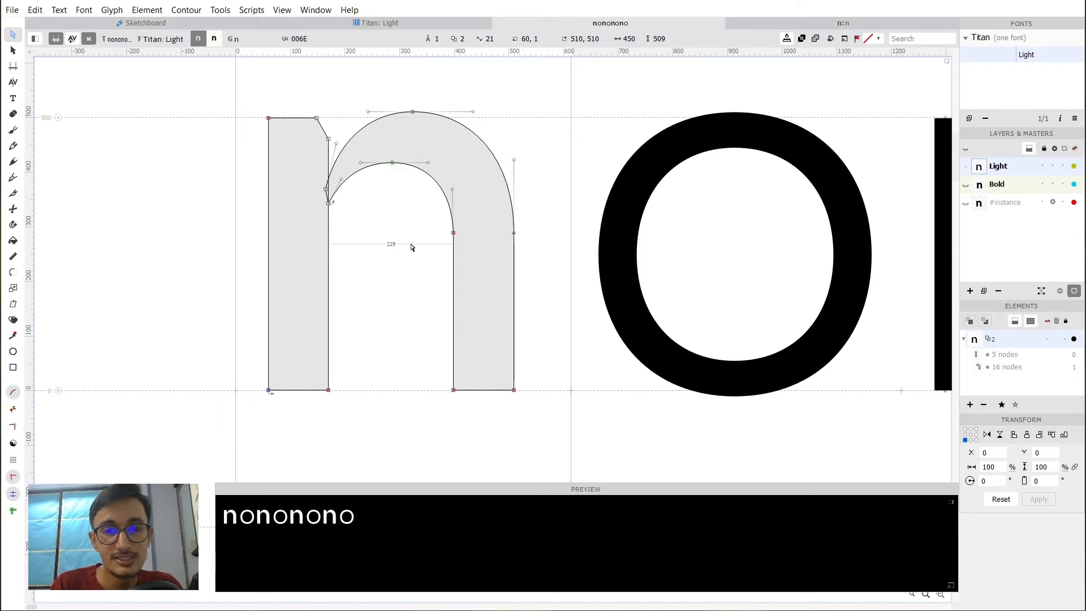
key(space)
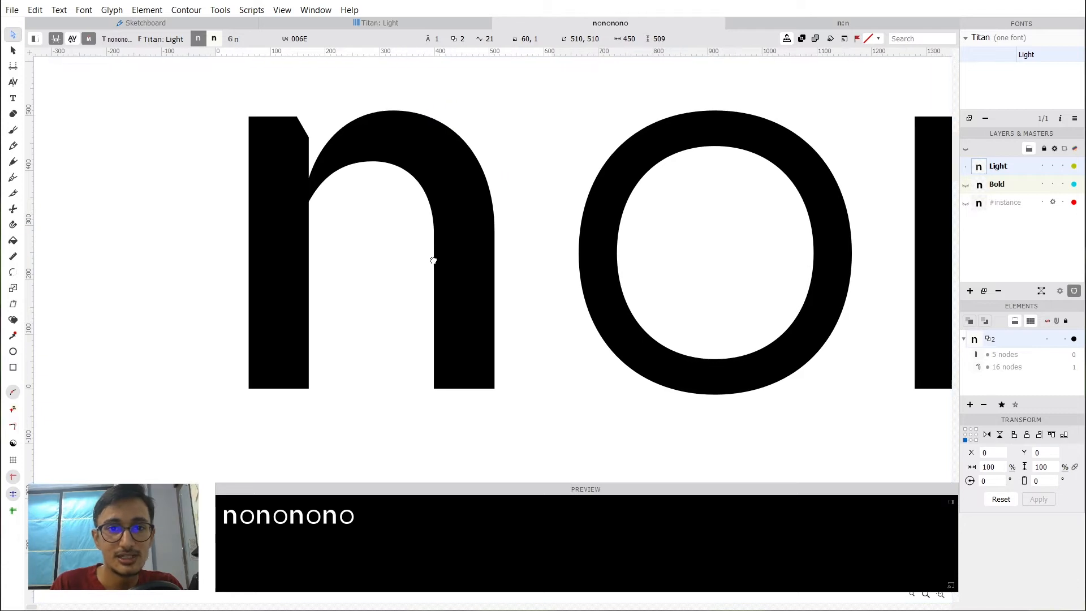
drag(405, 242, 424, 264)
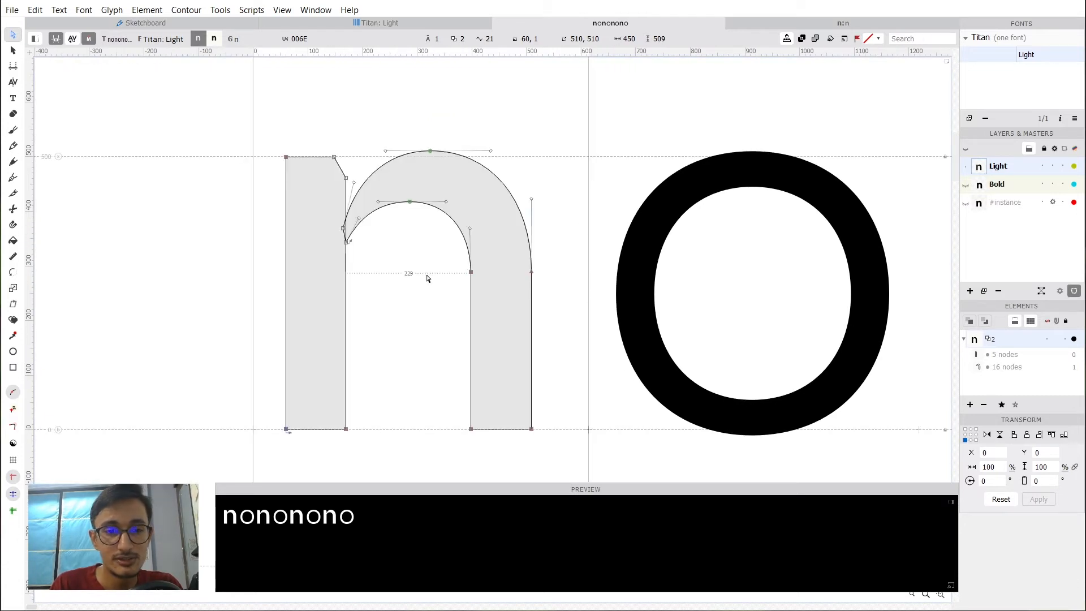
scroll(388, 200, up, 4)
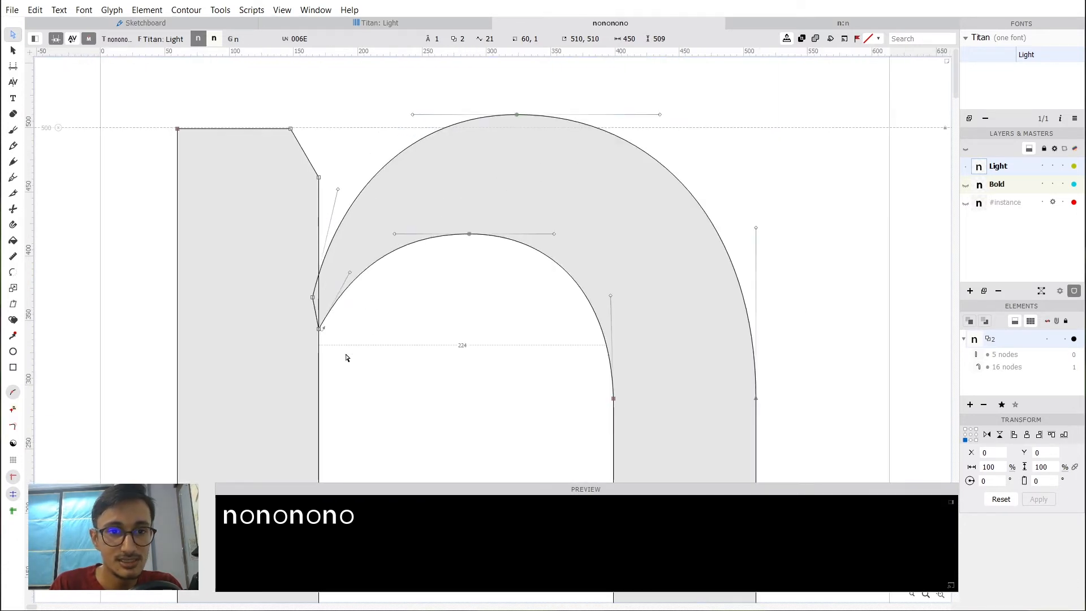
drag(349, 360, 282, 271)
scroll(283, 146, down, 4)
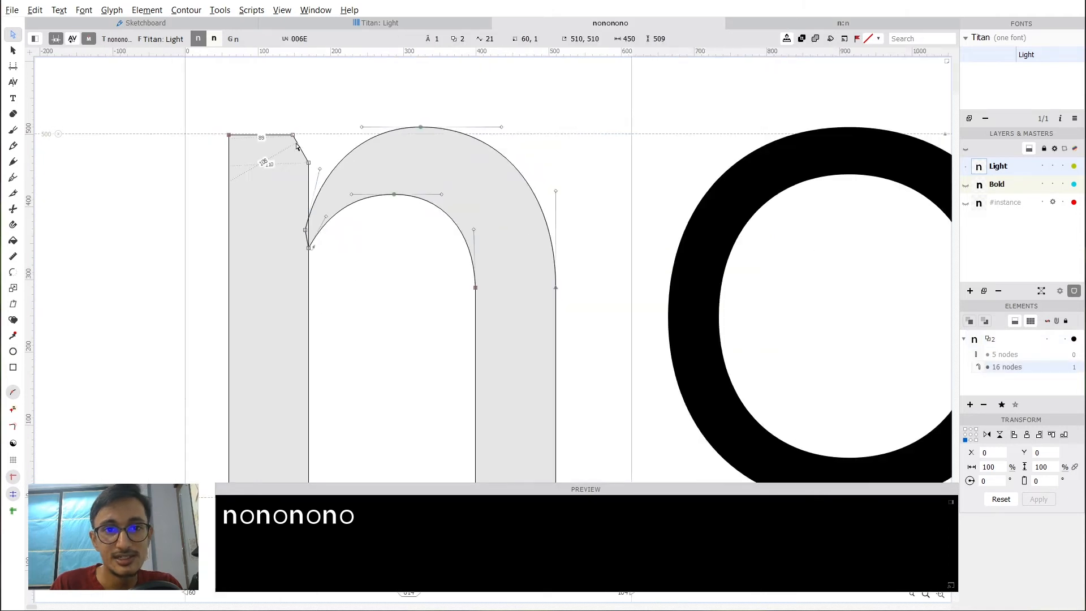
drag(355, 262, 451, 249)
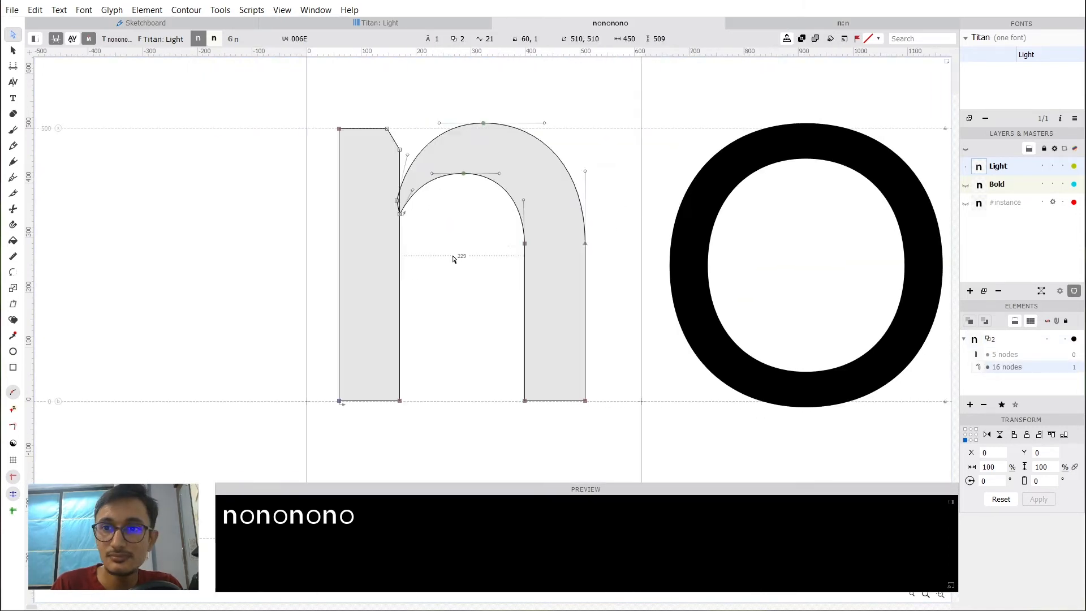
double_click(789, 291)
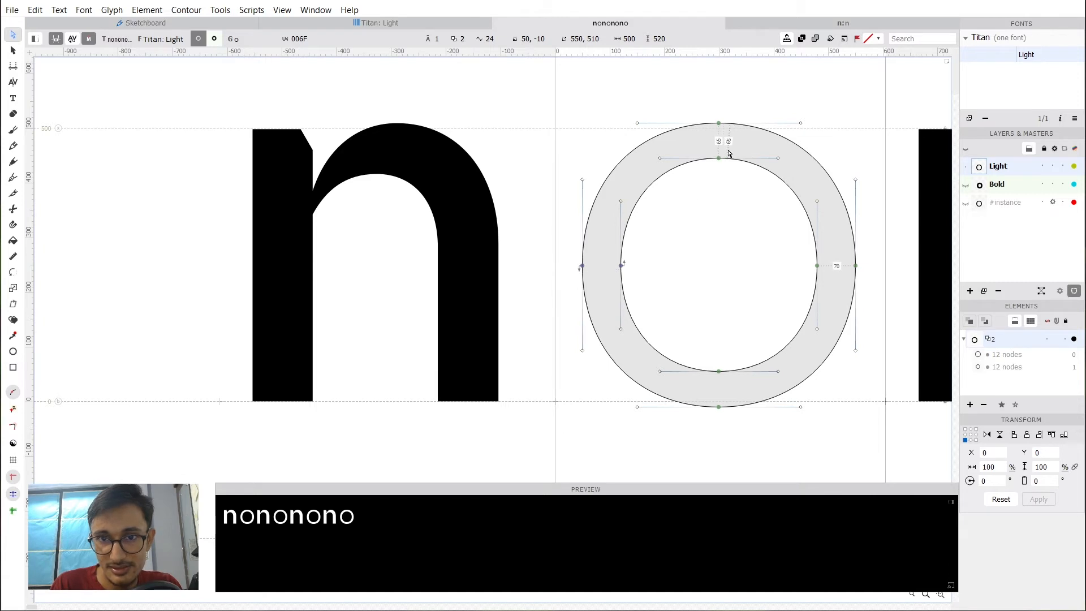
Move the inner edge of the n's stem 20 units left, narrowing the stem to 90 units.
double_click(295, 290)
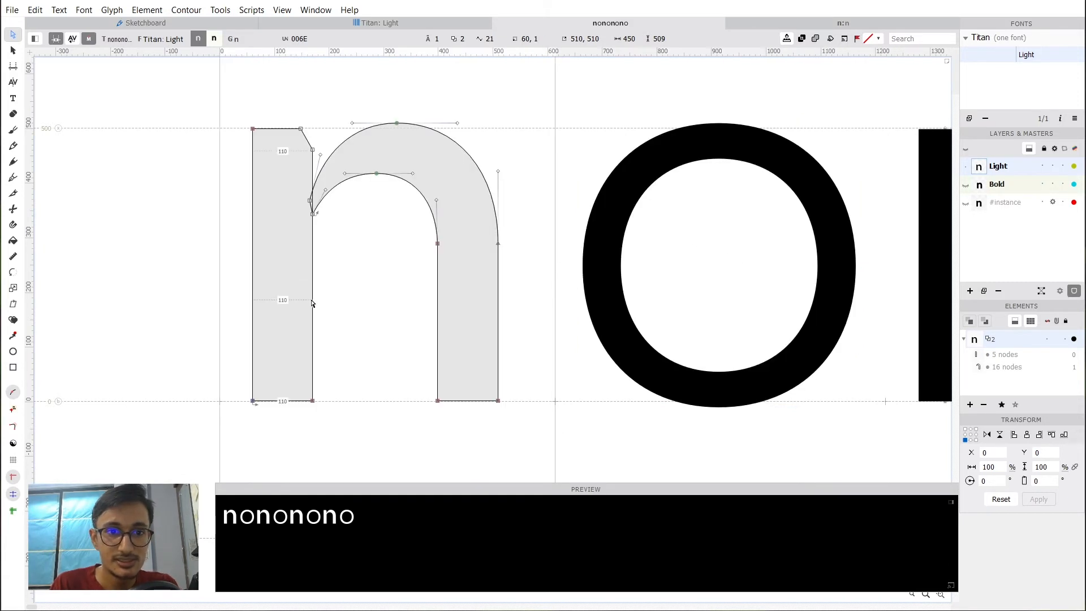
click(313, 303)
key(shift+Left)
key(shift+Left)
key(shift+Left)
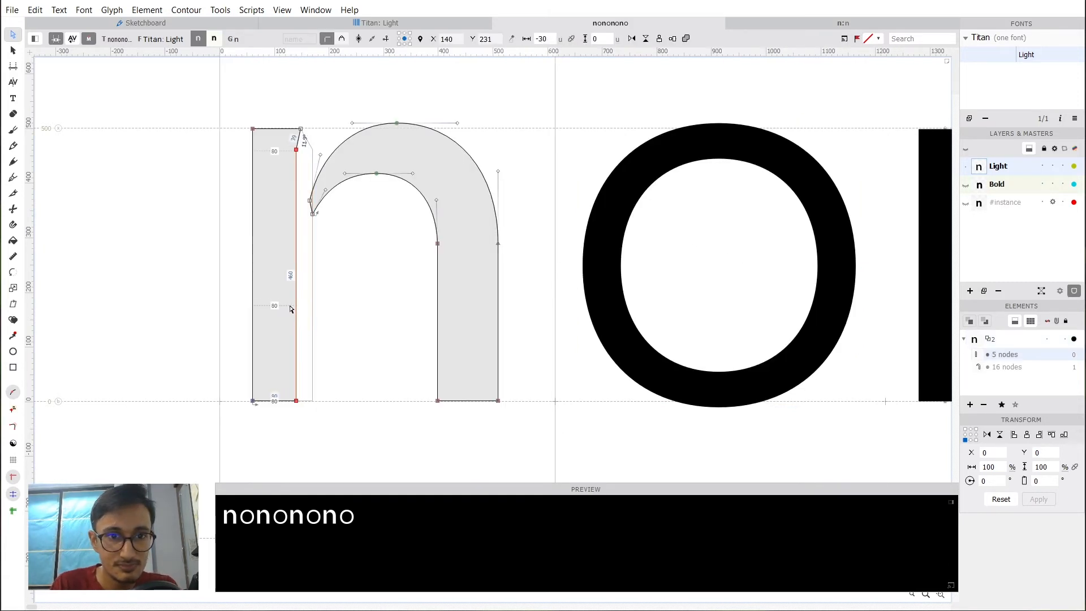
key(shift+Right)
key(Escape)
Shift the upper-right corner node of the n's stem 20 units left.
drag(291, 112, 308, 138)
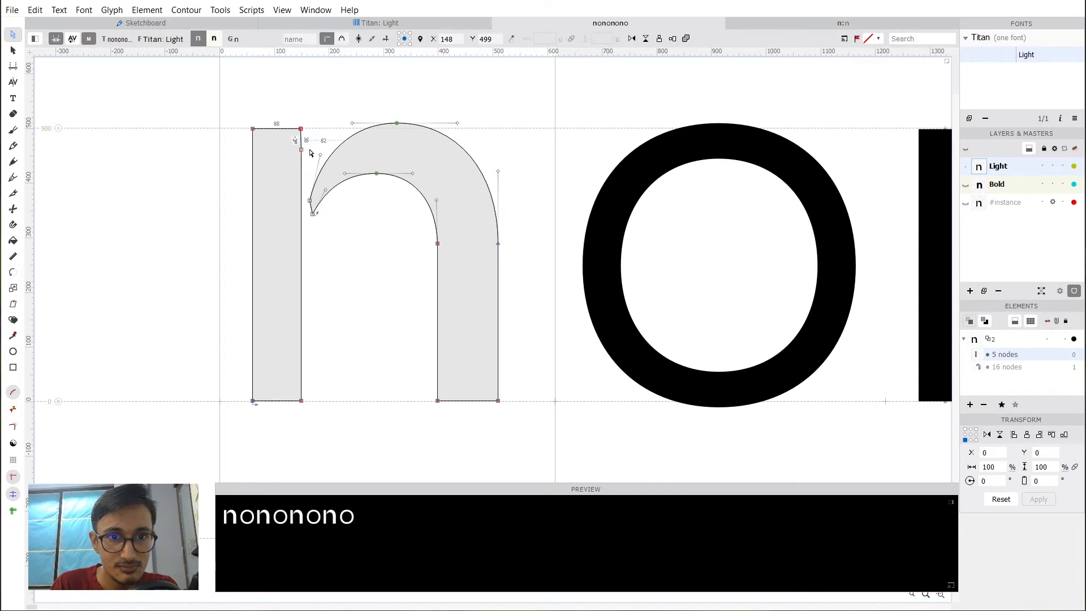
key(shift+Left)
key(shift+Left)
key(Escape)
Narrow the n's stem to 70 units and shift its upper-right corner node another 10 units left.
click(301, 271)
key(shift+Left)
key(shift+Left)
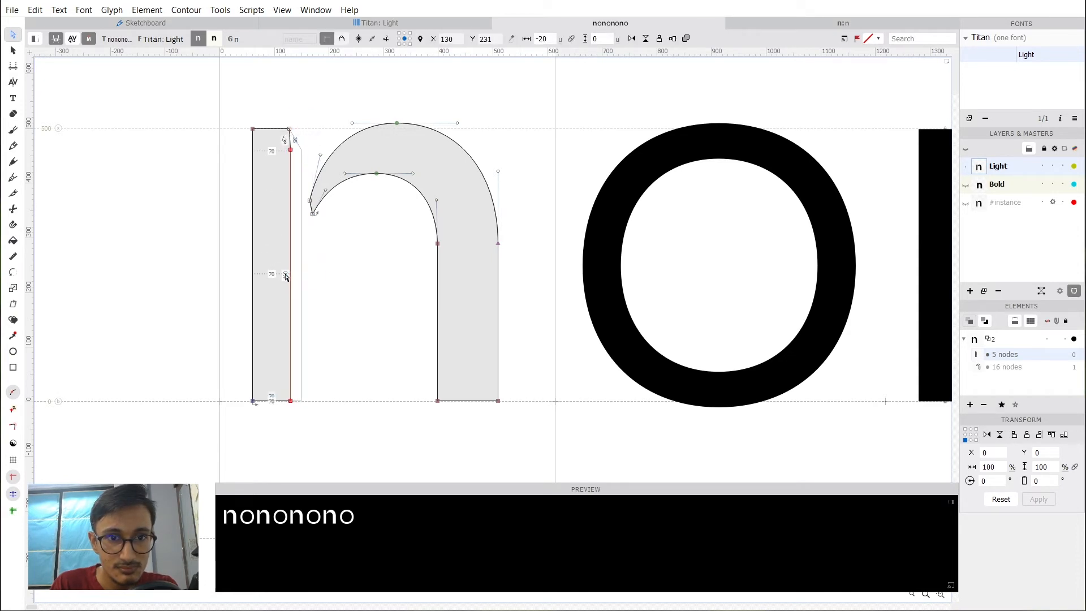
key(Escape)
scroll(279, 141, up, 3)
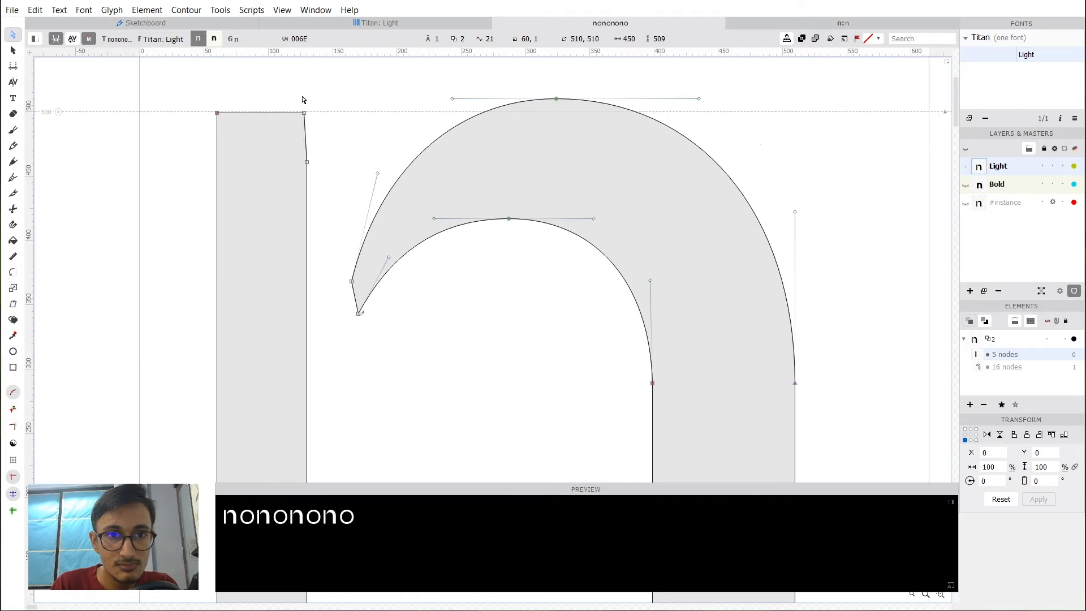
key(shift+Left)
key(Escape)
Raise the top edge of the n's stem to the 500-unit x-height line.
scroll(265, 112, up, 3)
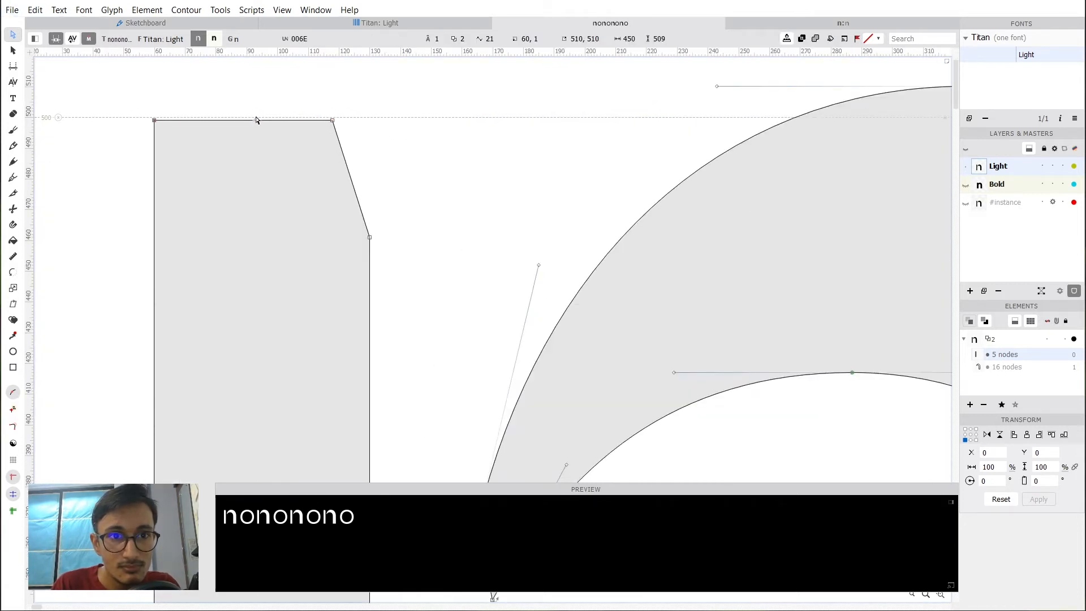
click(257, 119)
key(Up)
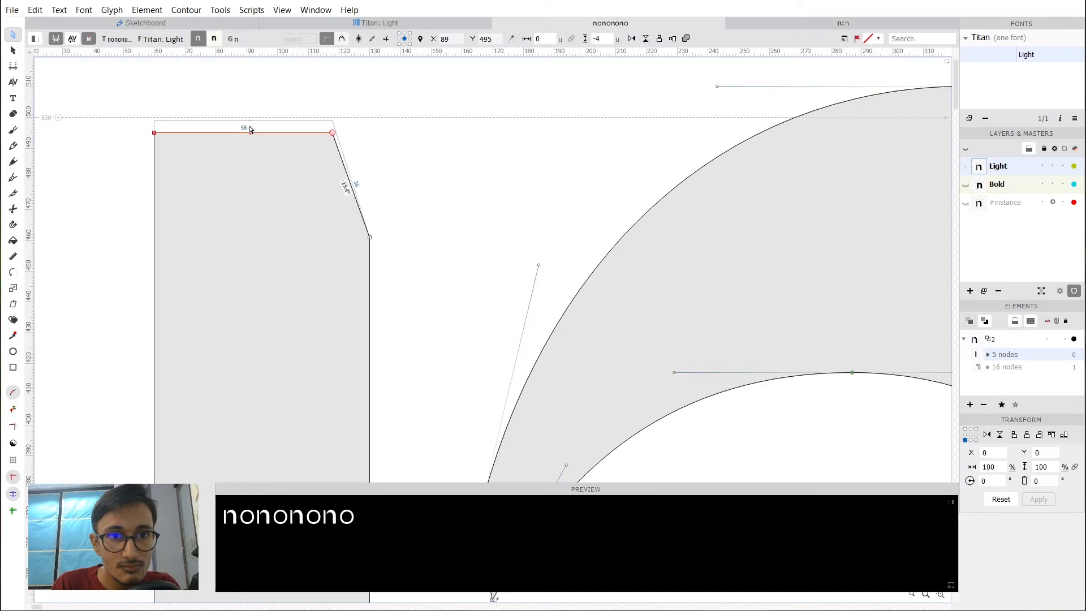
click(236, 88)
scroll(230, 87, down, 4)
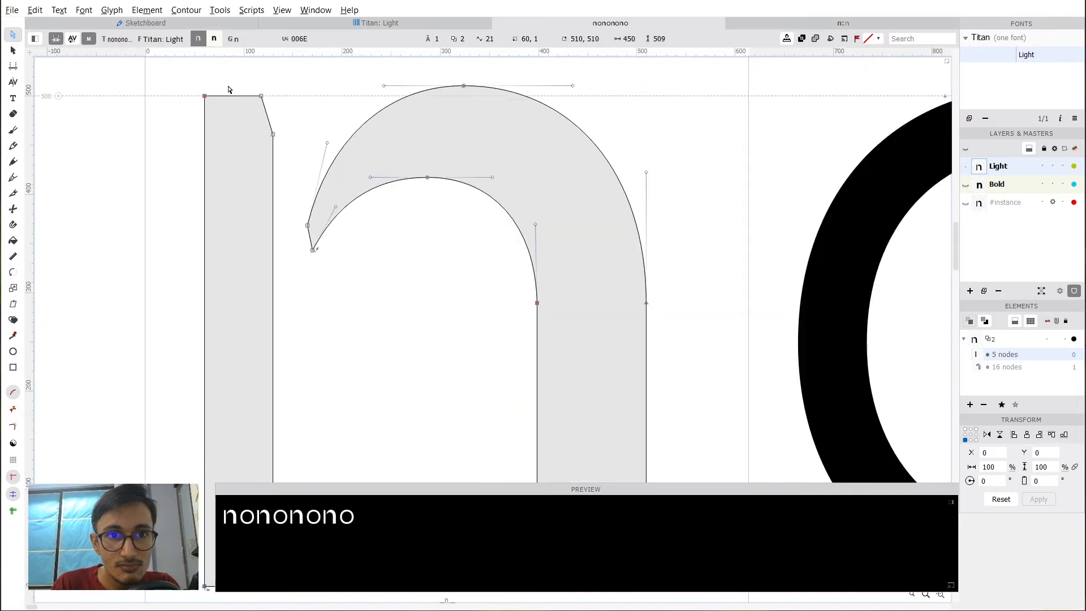
Move the two end nodes of the n's arch 50 units left so the arch overlaps the narrowed stem.
click(274, 148)
key(space)
drag(315, 169, 362, 136)
scroll(302, 130, down, 2)
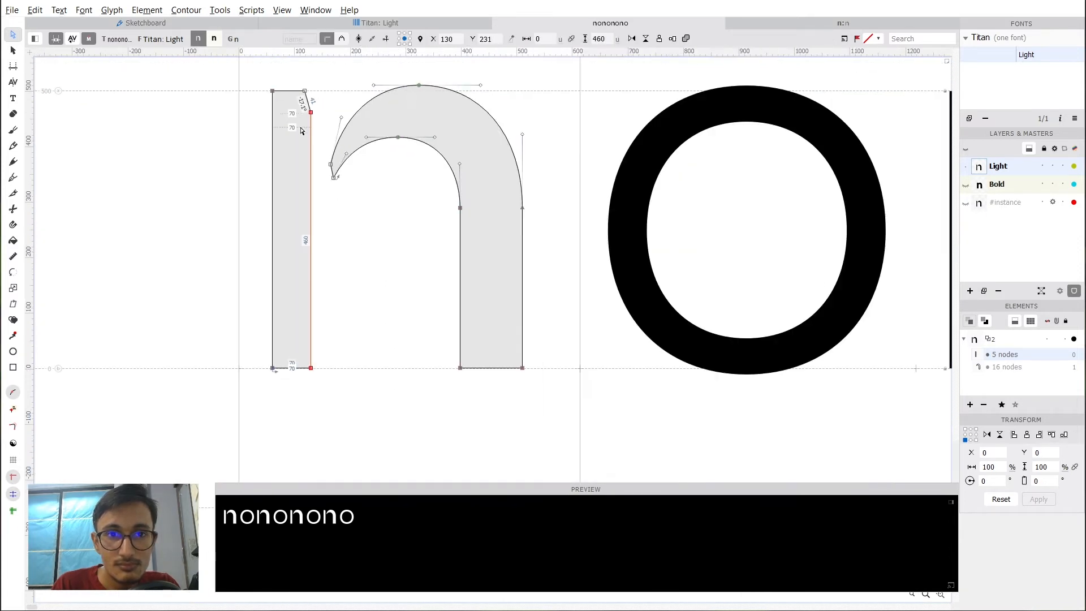
drag(361, 205, 310, 147)
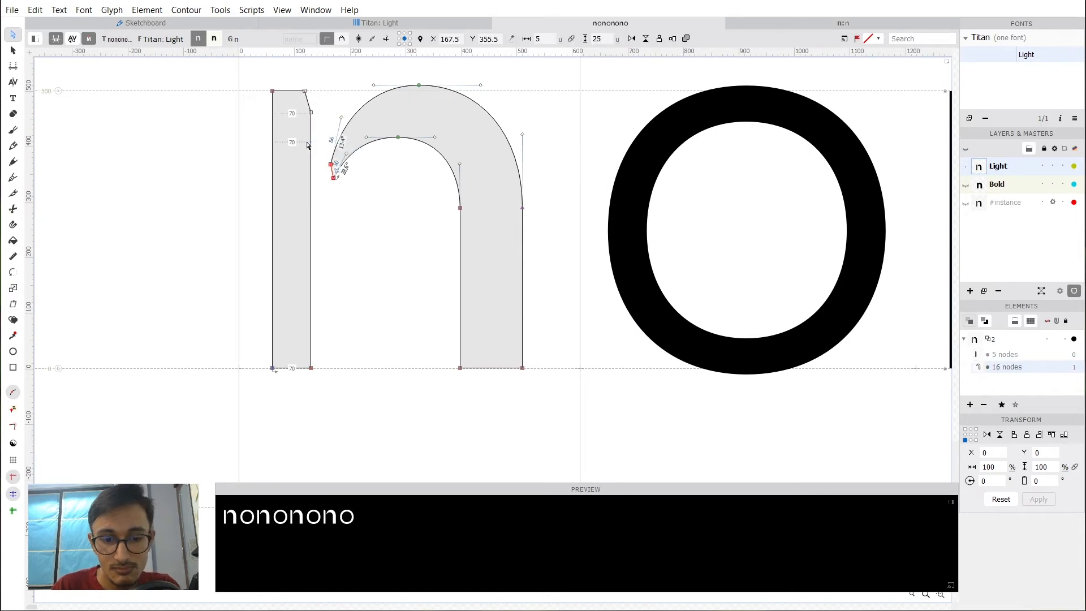
key(shift+Left)
key(shift+Left)
key(shift+Left)
key(shift+Left)
key(shift+Left)
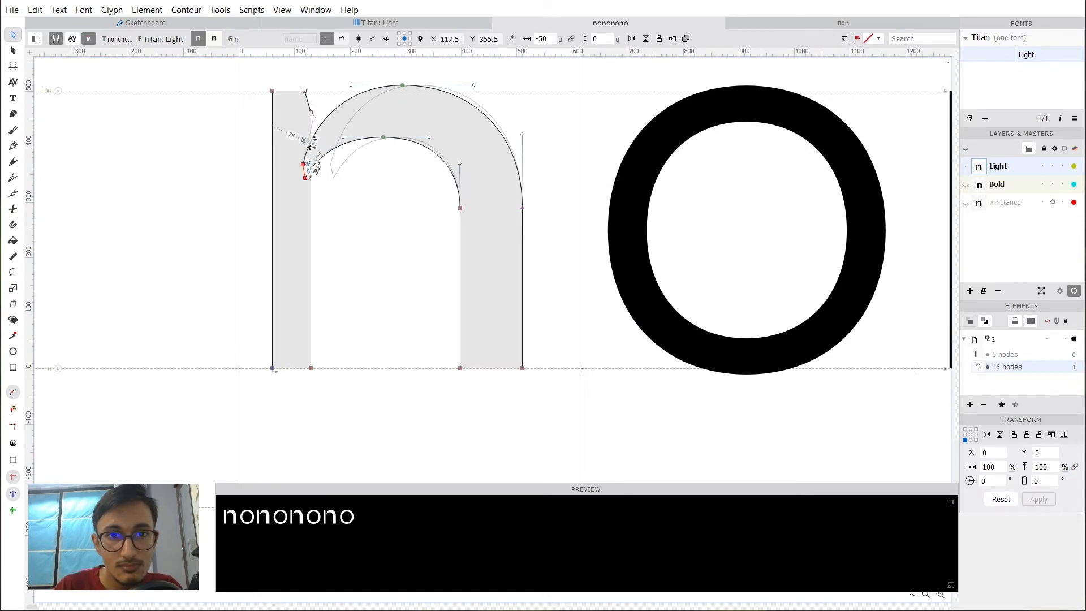
click(338, 198)
drag(387, 229, 396, 265)
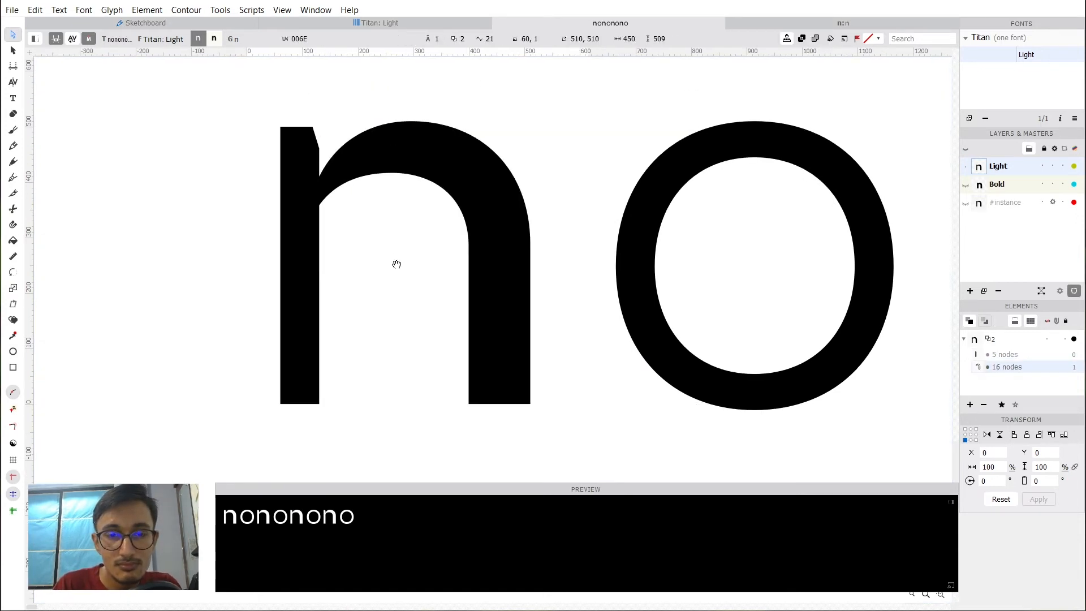
Show the Bold layer's outline behind the Light n for comparison.
click(469, 310)
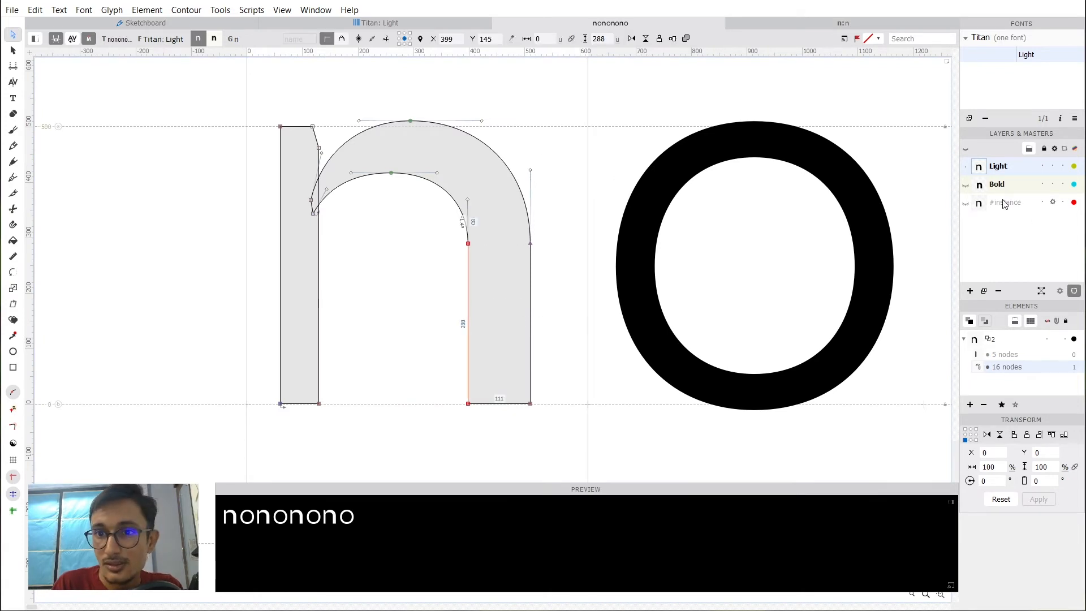
click(966, 186)
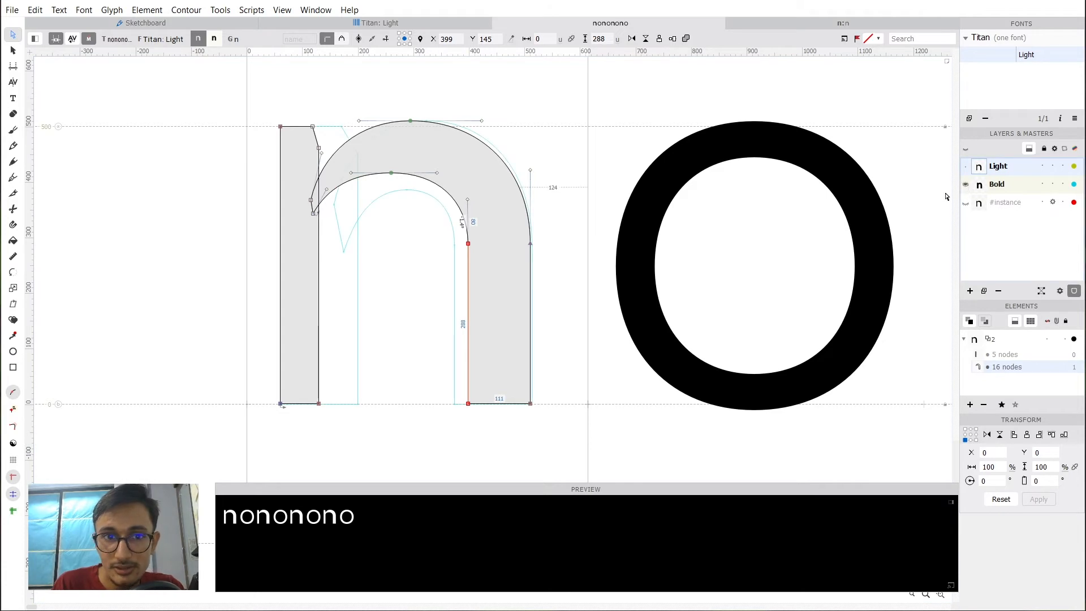
click(365, 294)
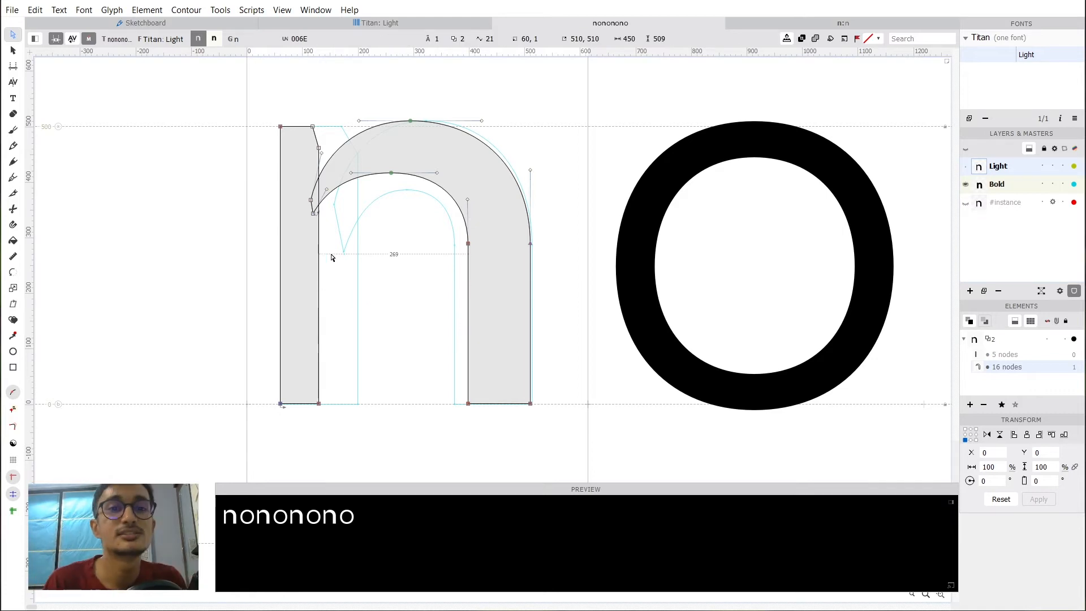
Lower the two end nodes of the n's arch by 10 units inside the stem.
key(space)
drag(386, 289, 396, 257)
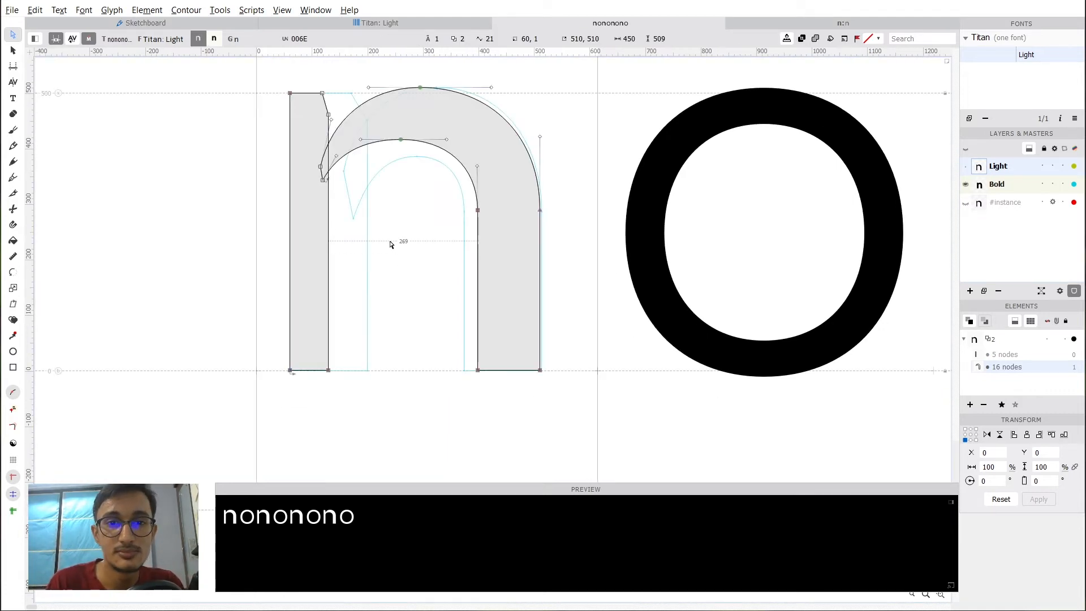
scroll(391, 247, up, 3)
key(space)
drag(398, 215, 374, 247)
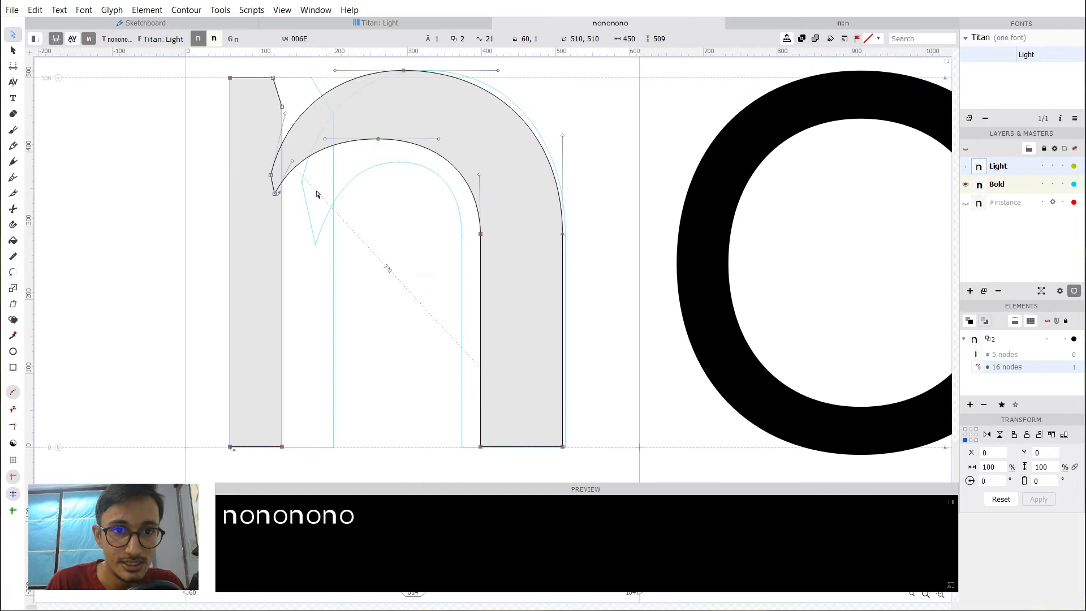
click(276, 180)
key(shift+Down)
key(shift+Down)
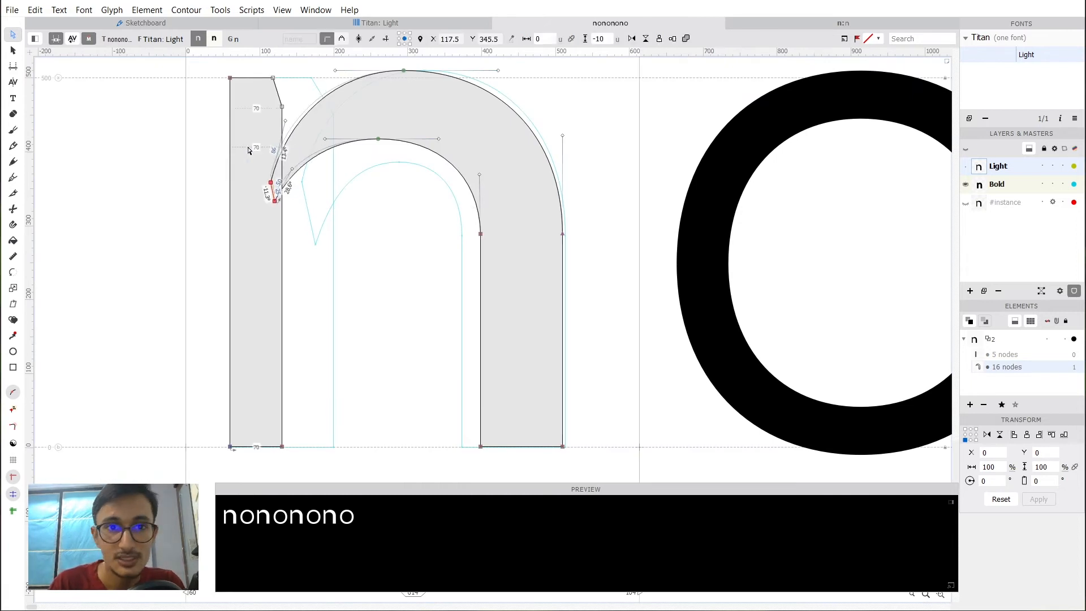
Raise the two end nodes of the n's arch by 20 units inside the stem.
click(368, 233)
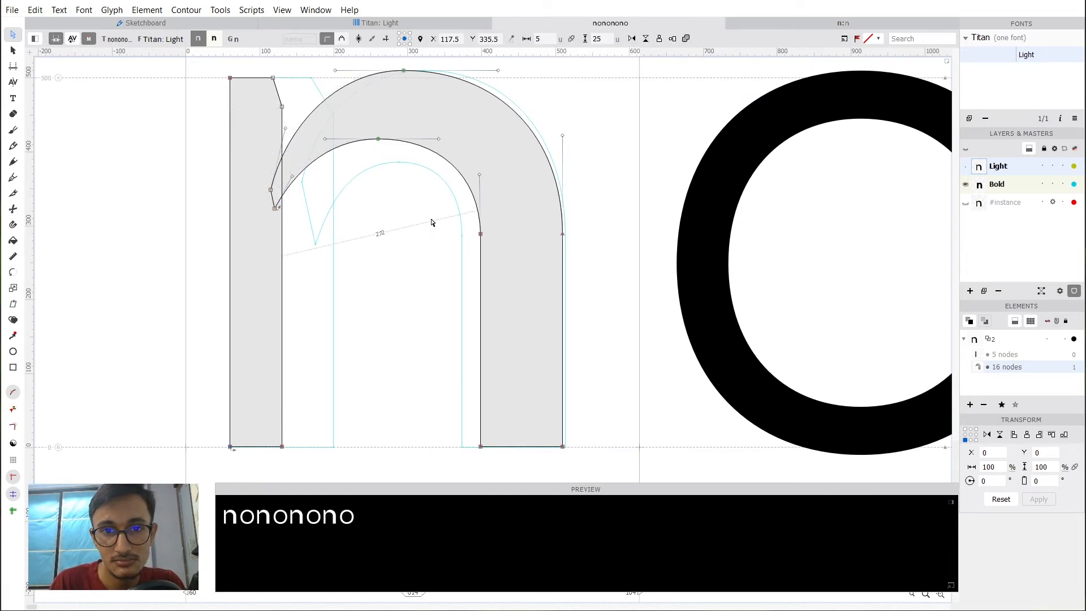
key(space)
drag(419, 200, 372, 67)
key(shift+Right)
click(432, 228)
scroll(433, 226, down, 2)
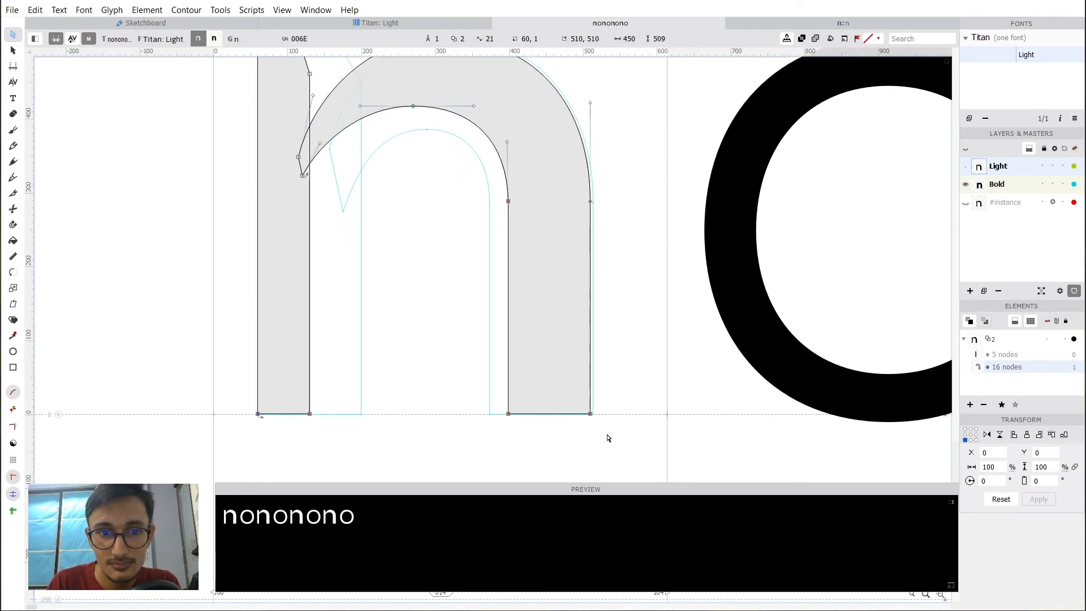
drag(608, 436, 445, 187)
click(413, 186)
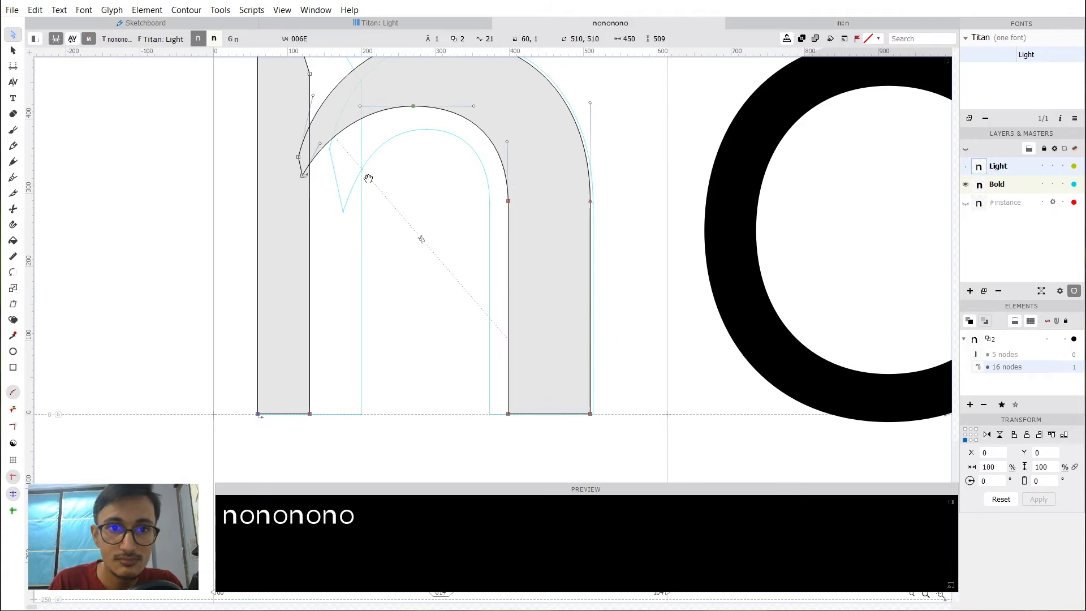
drag(368, 178, 512, 238)
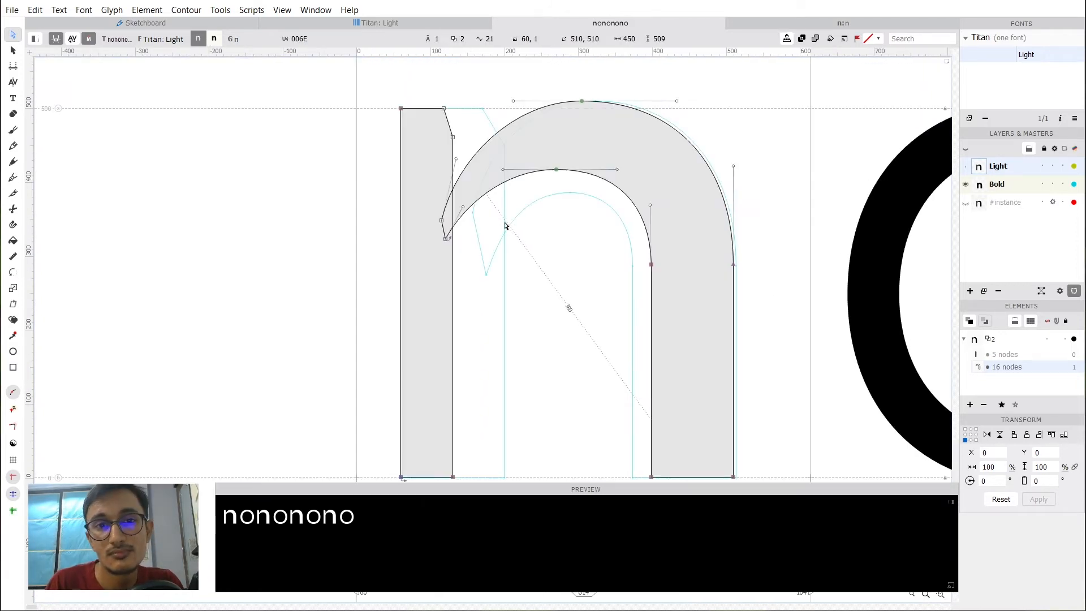
drag(478, 244, 381, 175)
key(shift+Up)
key(shift+Up)
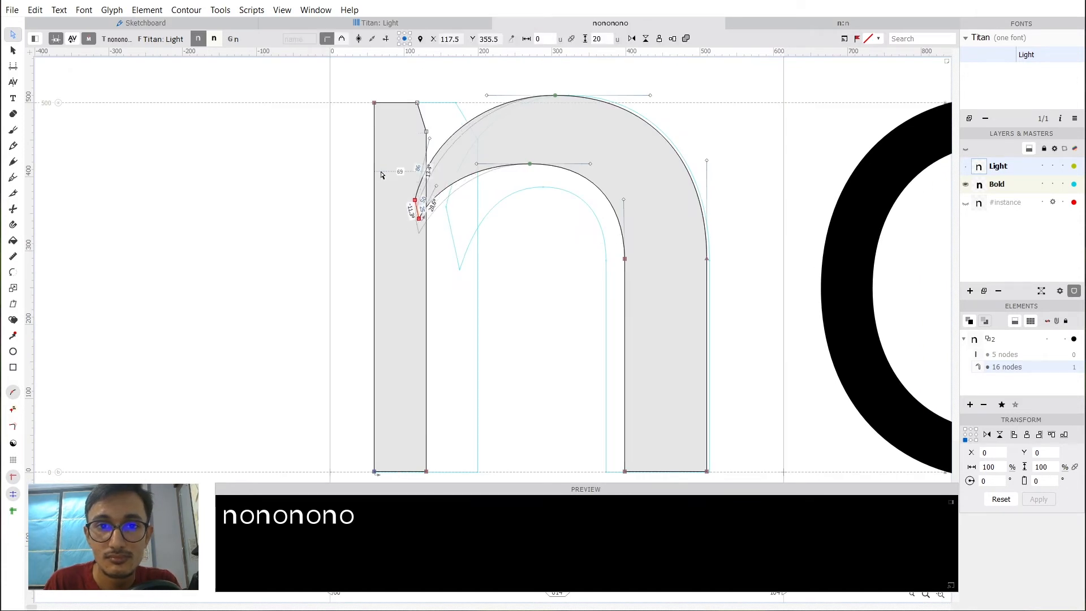
key(Escape)
Nudge the arch's outer curve handle near the stem and lower the arch's bottom end node by about 13 units.
scroll(424, 139, up, 2)
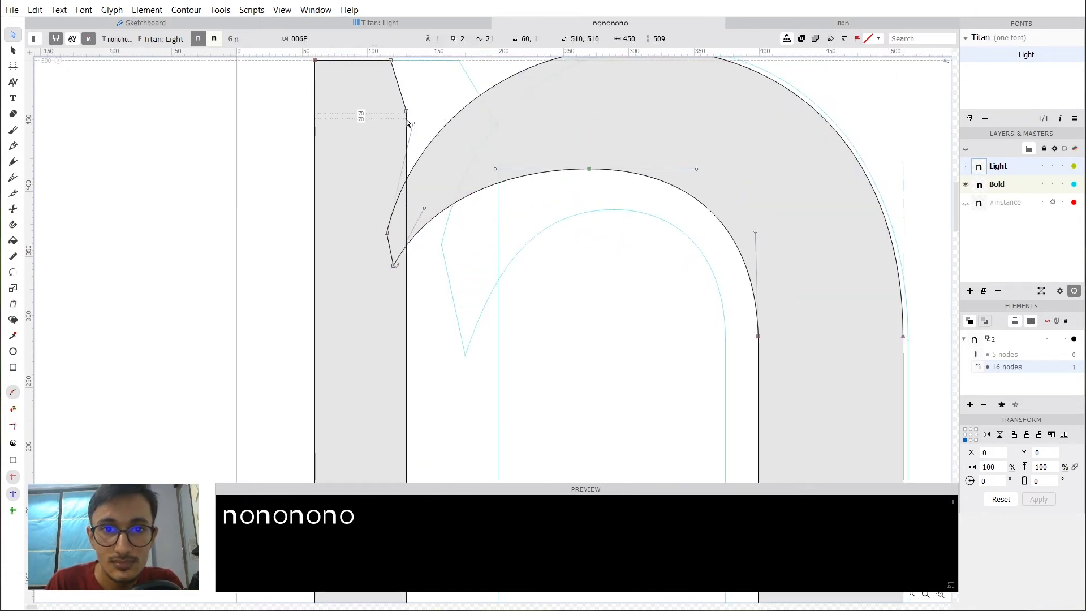
drag(414, 125, 418, 132)
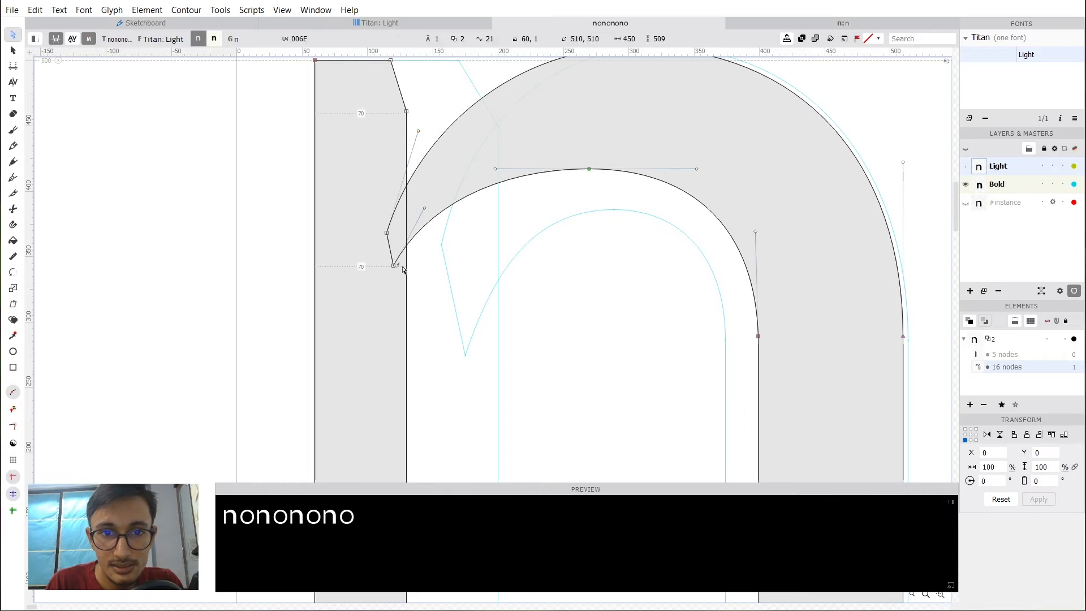
drag(395, 266, 398, 284)
Try tilting the vertical handle of the node where the arch's inner curve meets the right leg.
key(space)
drag(682, 218, 497, 163)
scroll(497, 163, down, 2)
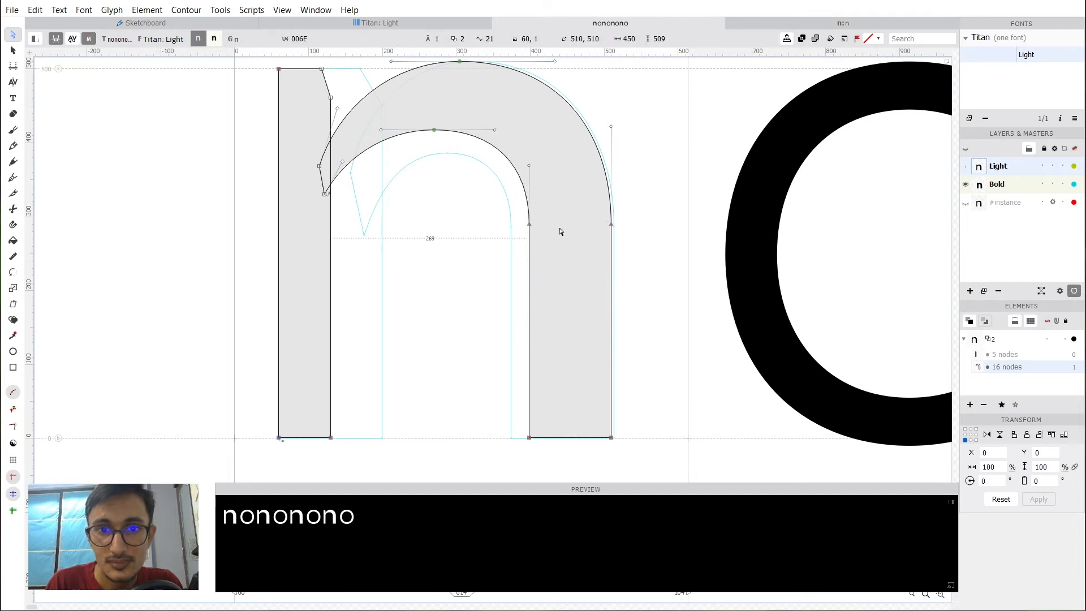
click(529, 226)
scroll(529, 225, up, 1)
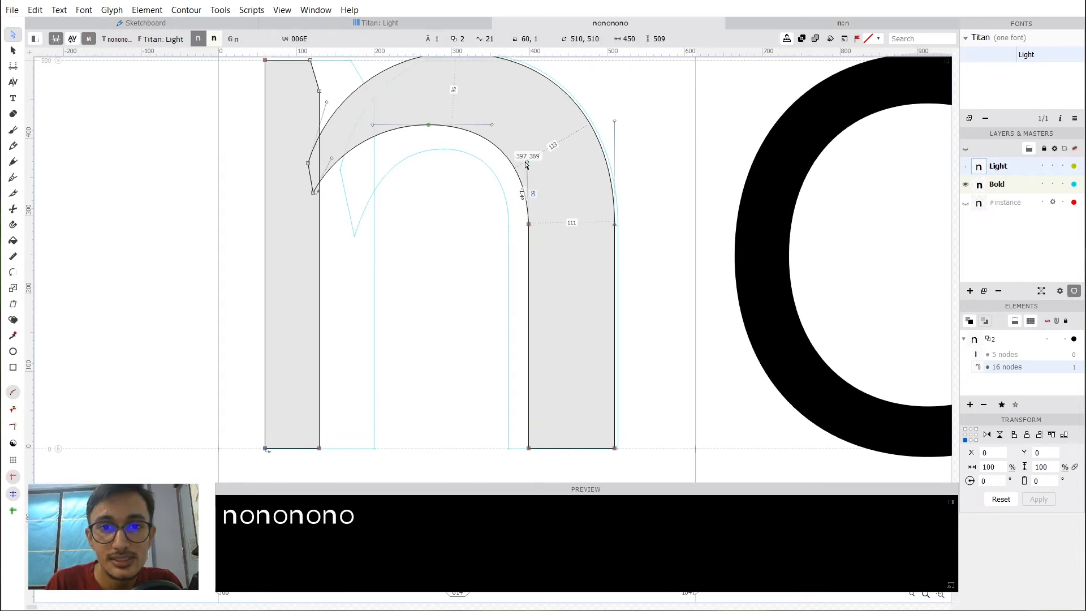
drag(529, 163, 517, 159)
click(529, 224)
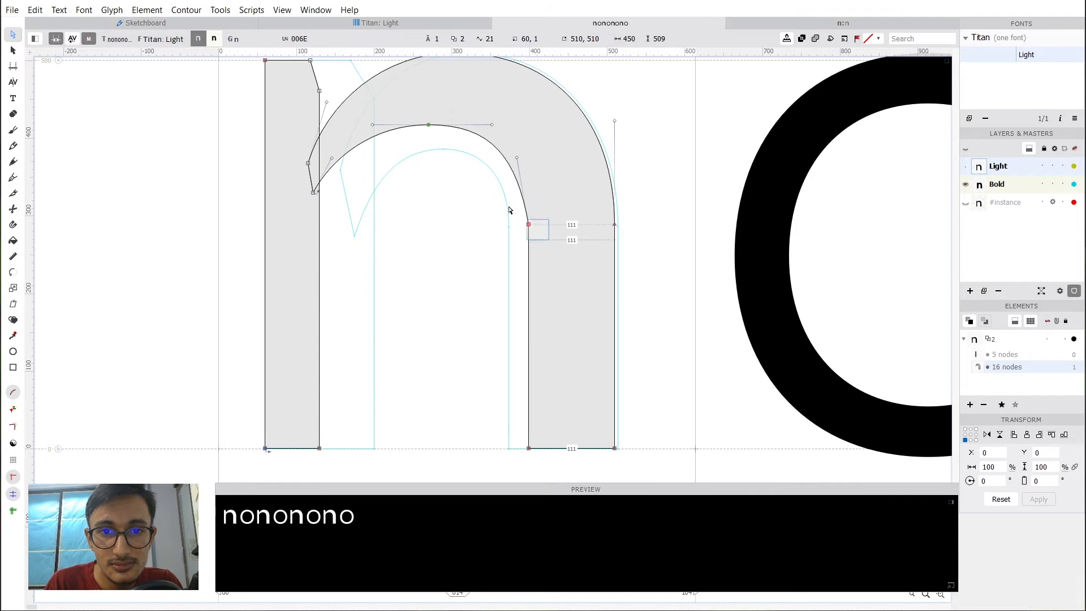
click(497, 241)
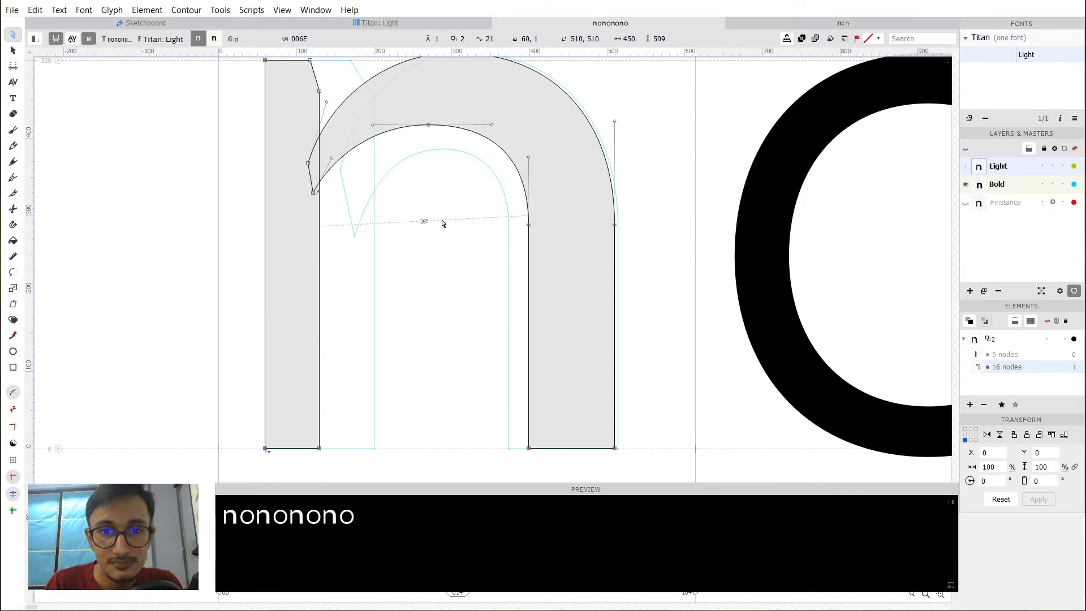
Insert an extra node on the arch's inner curve between its apex and the right leg.
key(space)
drag(461, 179, 449, 194)
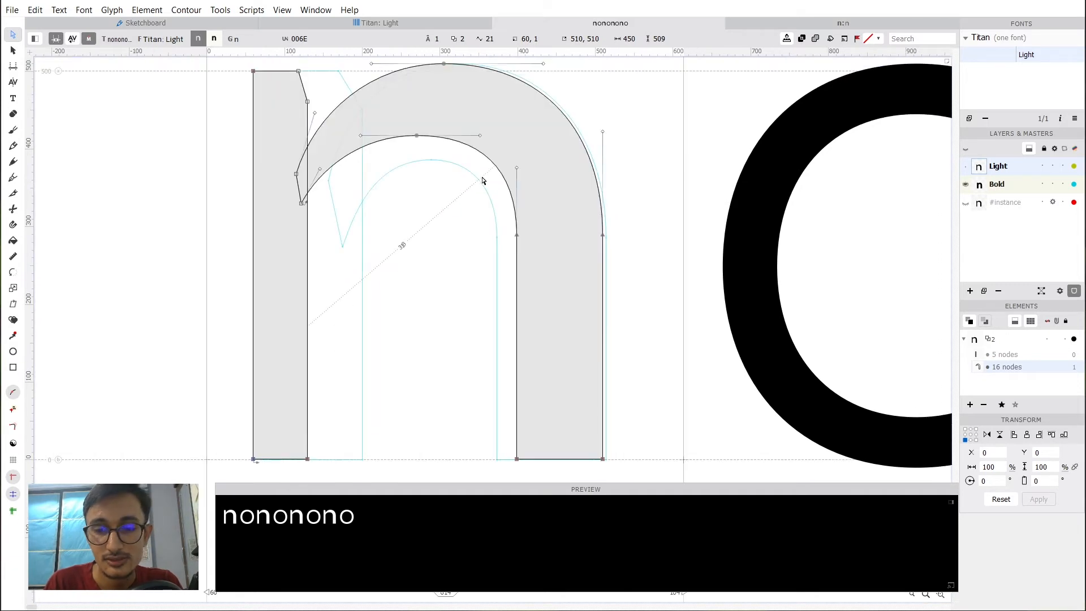
key(p)
click(496, 166)
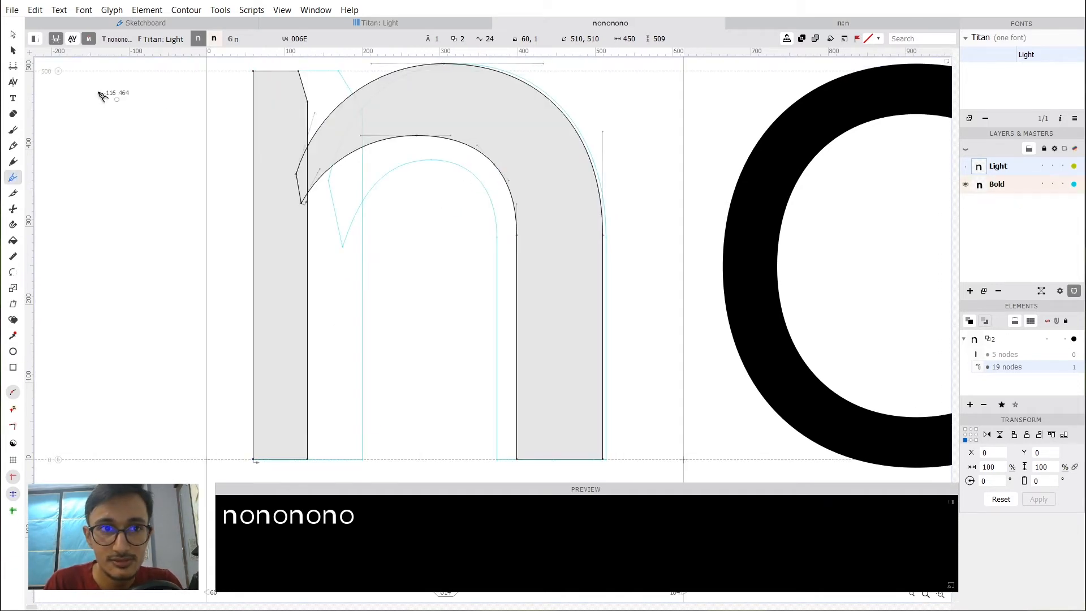
click(13, 35)
click(514, 218)
scroll(488, 192, up, 5)
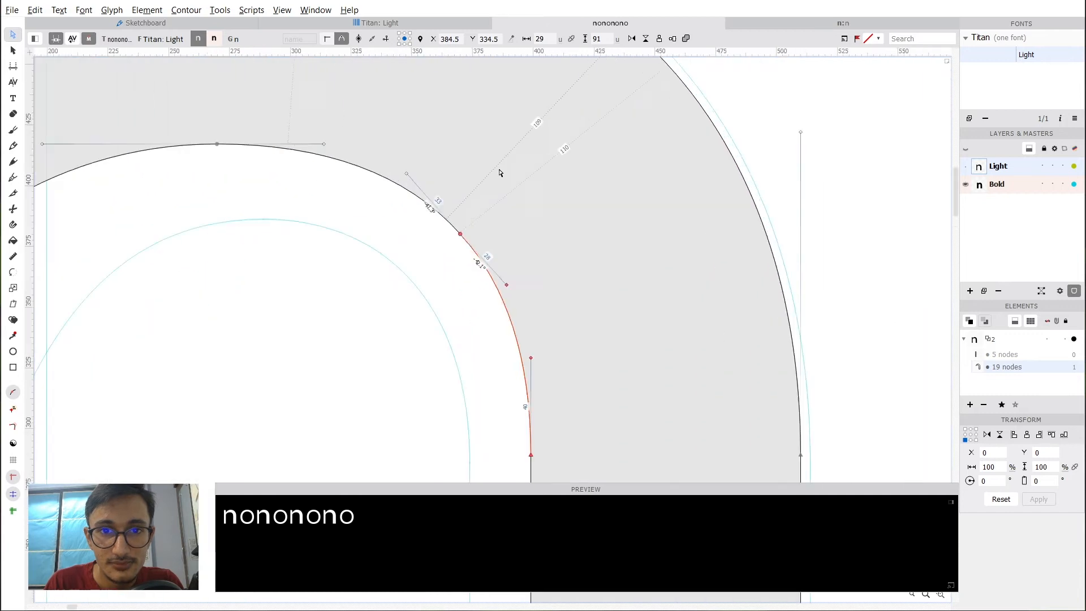
click(426, 288)
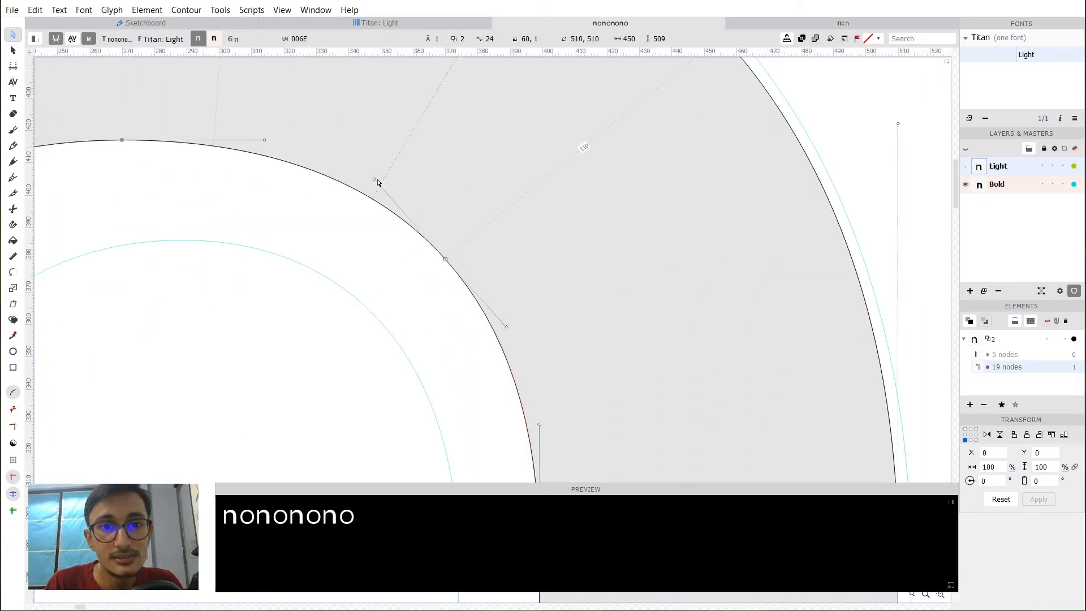
Bend the added node's two handles independently, and convert it back to a smooth node.
drag(375, 180, 338, 217)
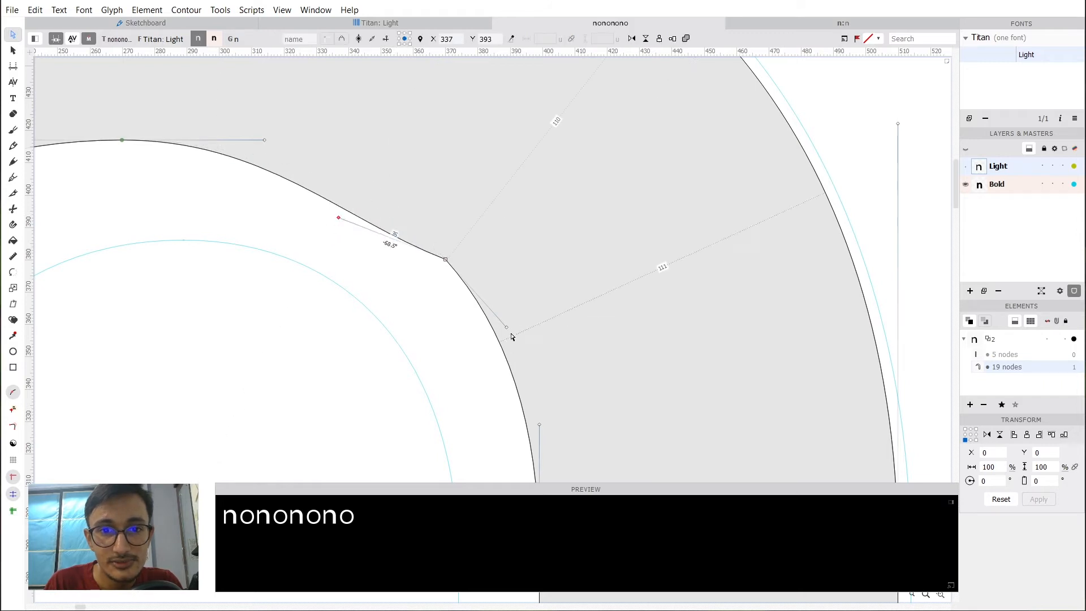
drag(507, 328, 461, 340)
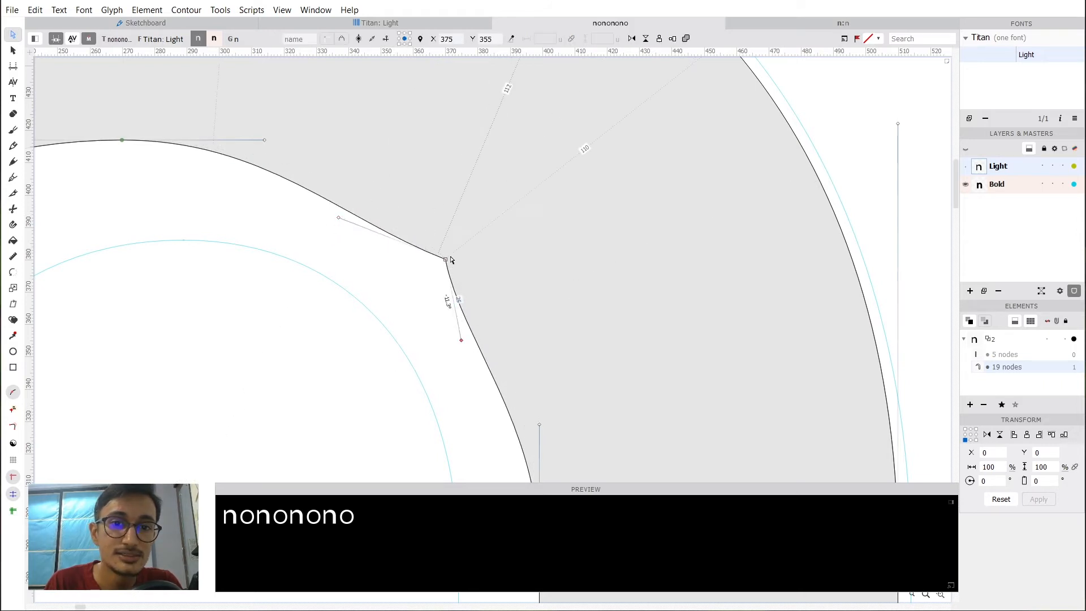
drag(421, 236, 462, 239)
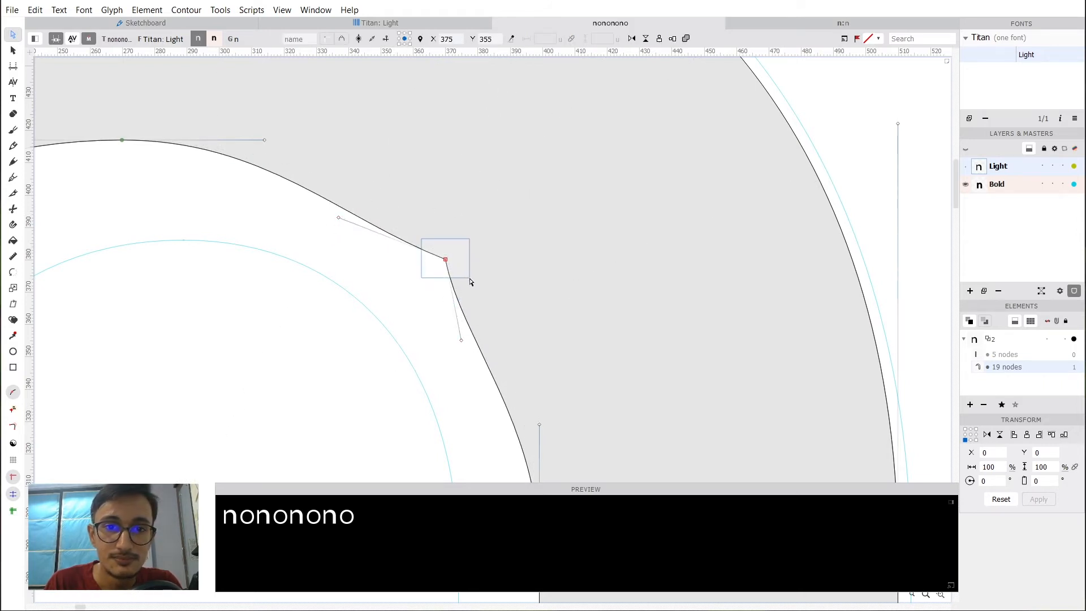
drag(470, 279, 470, 279)
click(416, 302)
double_click(446, 260)
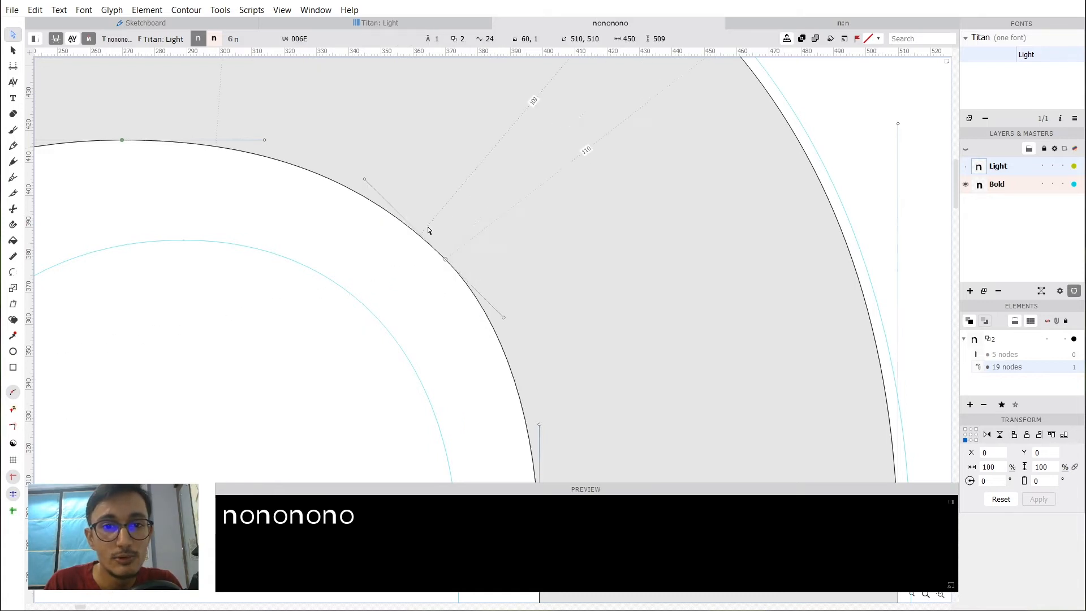
Delete the extra node from the arch's inner curve.
scroll(576, 199, down, 3)
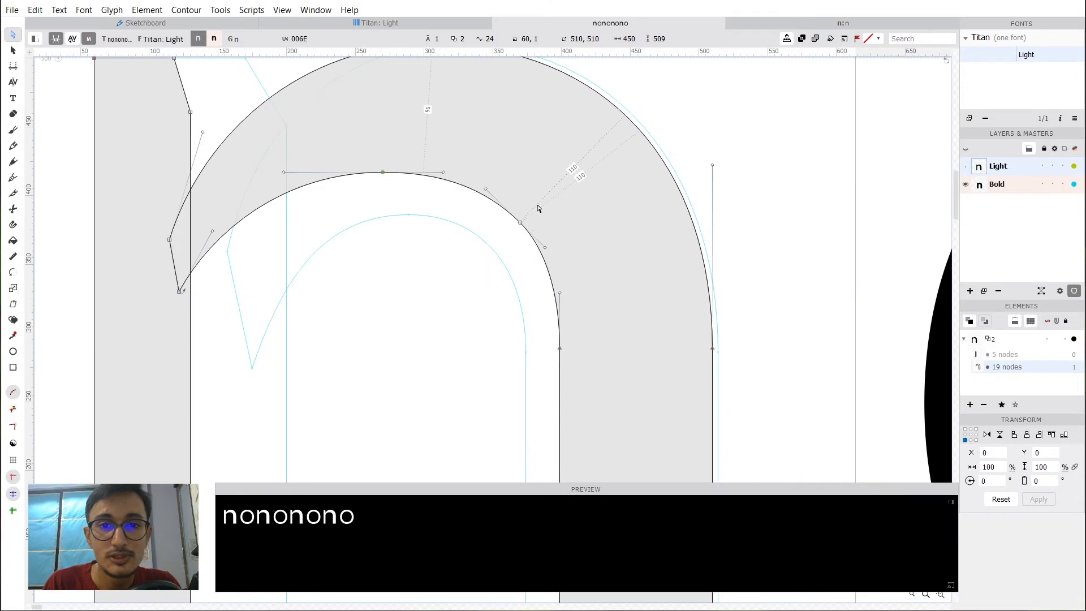
drag(541, 203, 502, 250)
key(Delete)
scroll(473, 270, down, 3)
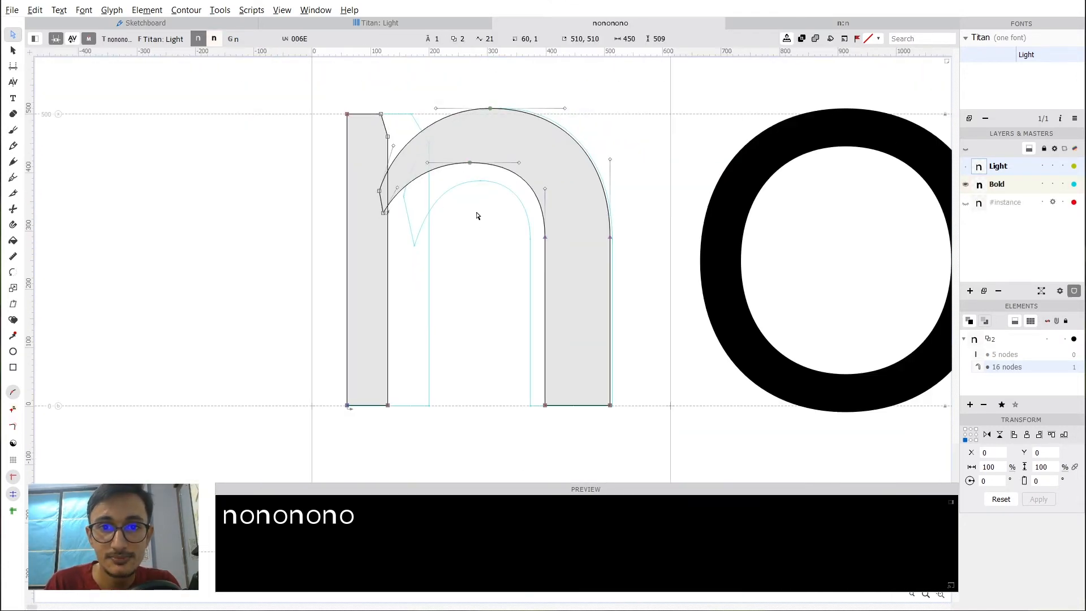
Move the inner edge of the n's right leg outward until the leg is 70 units thick.
key(space)
drag(477, 215, 484, 215)
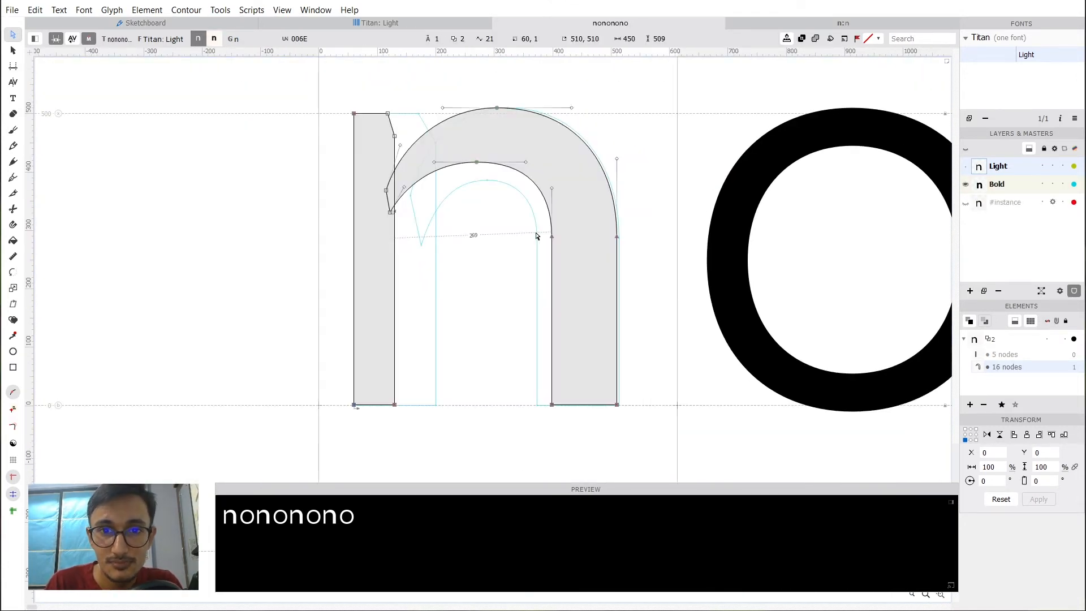
click(552, 283)
drag(553, 293, 560, 292)
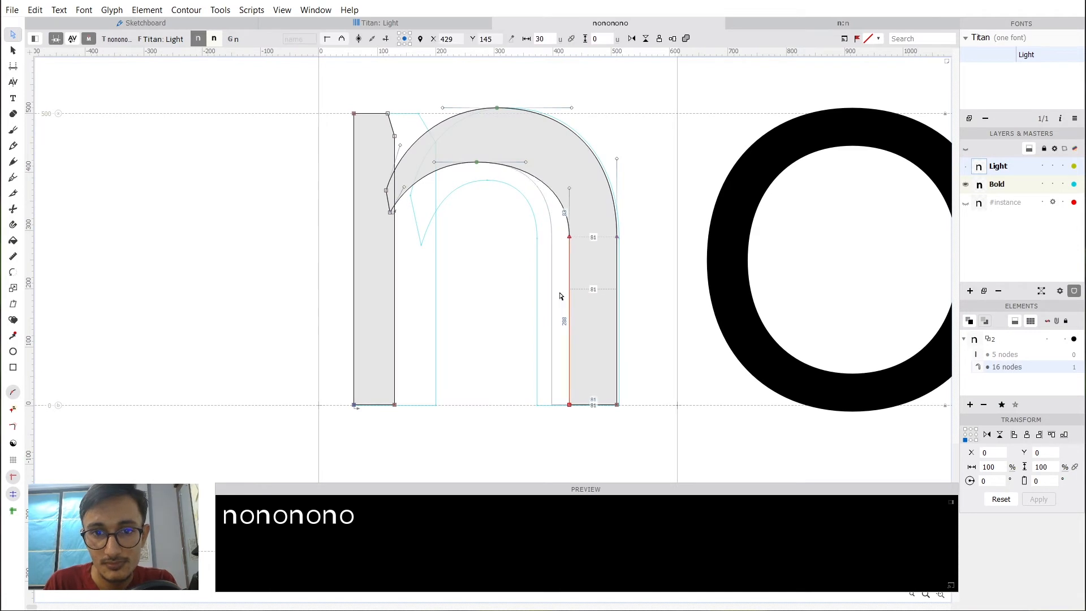
key(shift+Right)
key(Left)
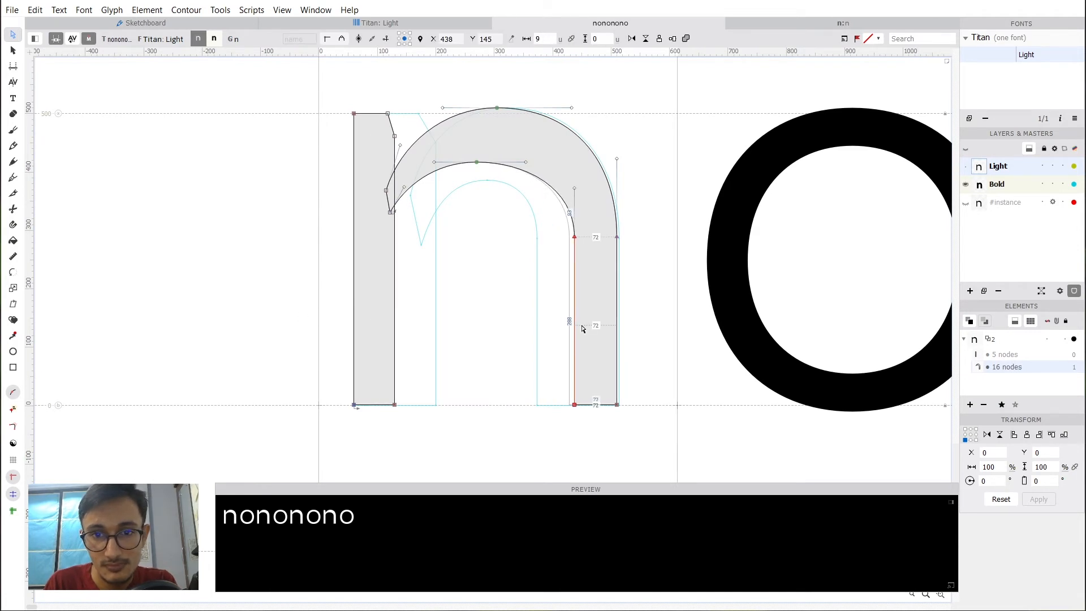
key(Right)
key(Right)
key(Right)
click(492, 322)
Shift all four nodes of the n's right leg 20 units left to narrow the letter.
key(space)
drag(555, 296, 520, 297)
drag(500, 227, 619, 433)
key(shift+Left)
key(shift+Left)
click(449, 288)
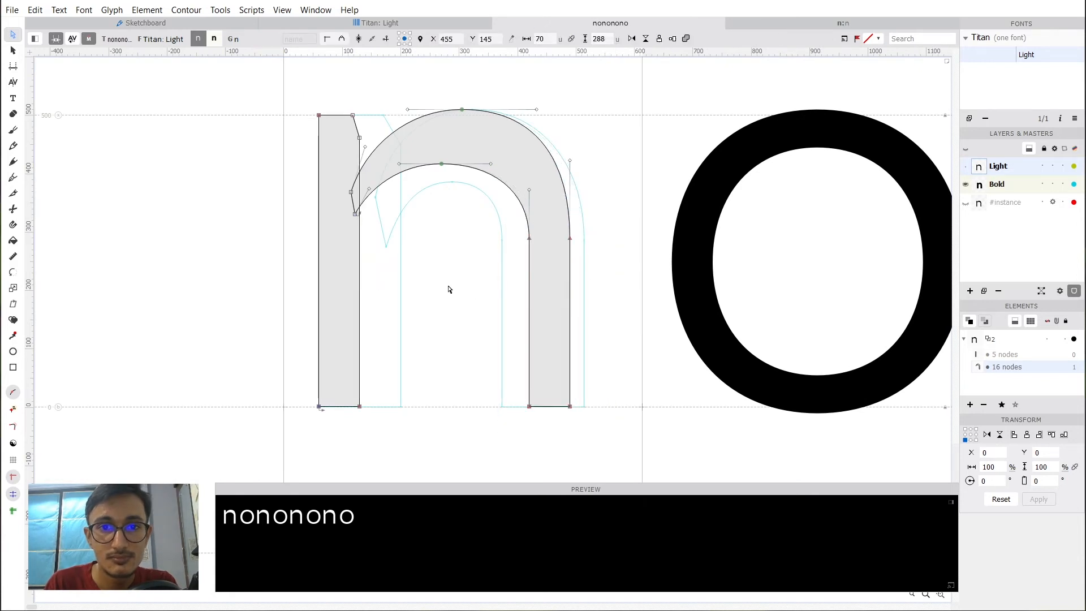
Move the arch's inner apex node to X 296, Y 448 to thin the top of the arch.
key(space)
drag(427, 235, 463, 266)
drag(495, 197, 459, 170)
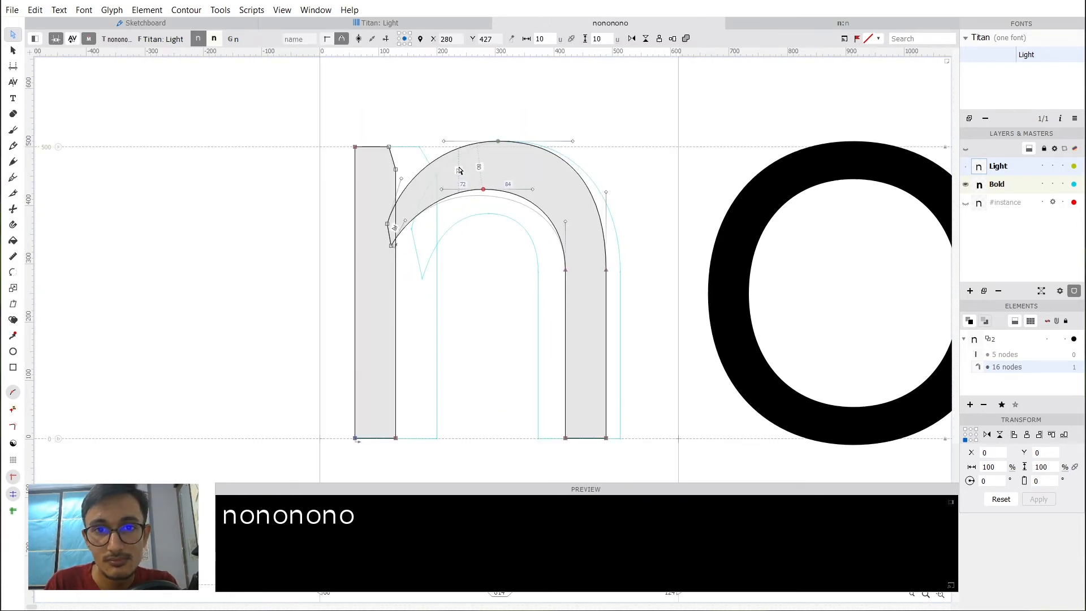
key(shift+Up)
key(shift+Up)
key(shift+Right)
key(shift+Right)
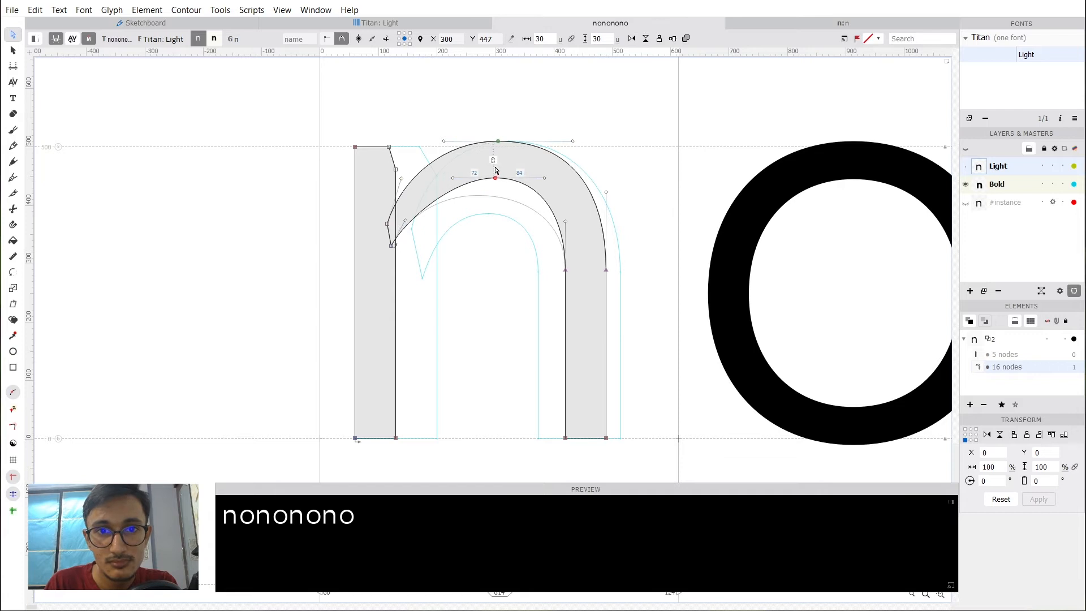
key(Left)
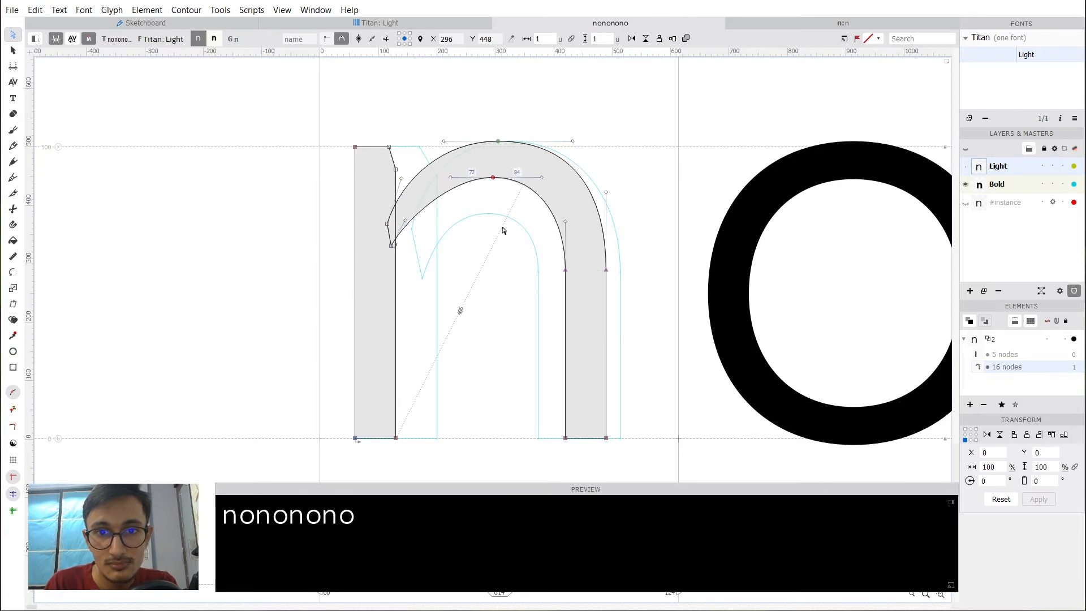
Raise the two nodes where the arch meets the right leg by 20 units.
drag(531, 267, 468, 278)
drag(442, 259, 568, 338)
key(shift+Up)
key(shift+Up)
key(shift+Up)
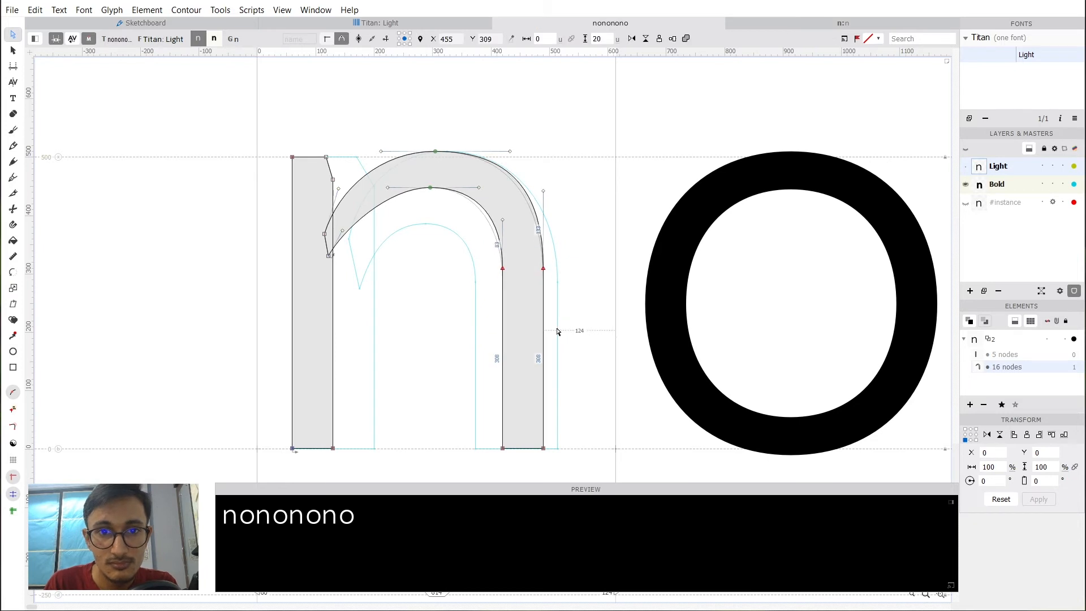
key(shift+Down)
Move the arch's outer and inner apex nodes 20 units left.
drag(461, 245, 393, 125)
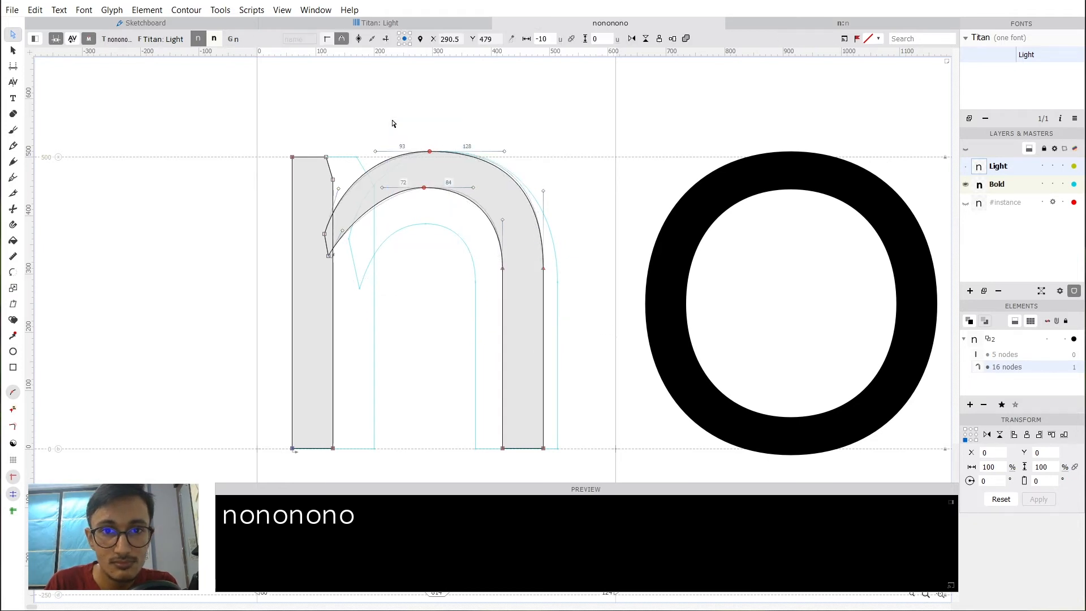
key(shift+Left)
key(shift+Left)
Raise the arch's two end nodes about 28 units and lower the stem's cut corner to where the arch joins.
scroll(468, 262, up, 3)
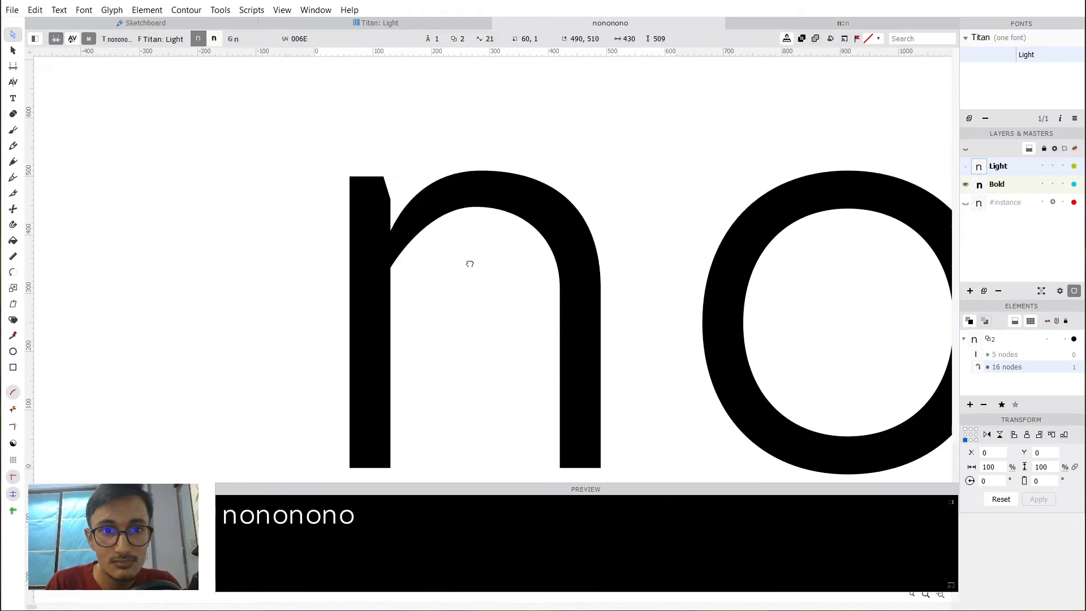
drag(380, 317, 339, 213)
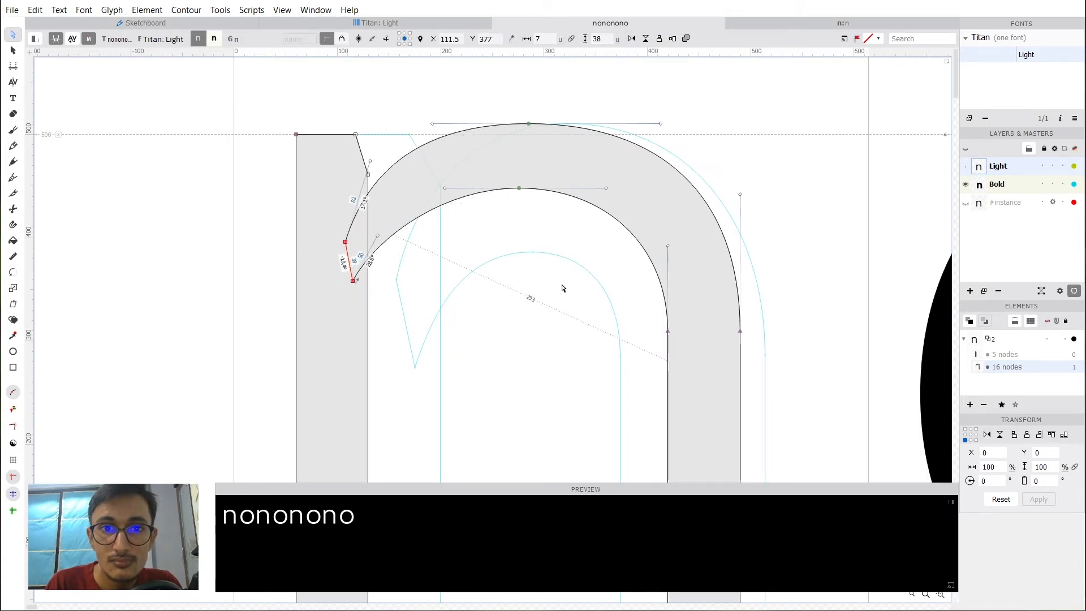
click(563, 286)
mouse_move(399, 177)
mouse_down()
mouse_move(405, 190)
mouse_move(369, 183)
mouse_move(368, 212)
mouse_up()
click(469, 320)
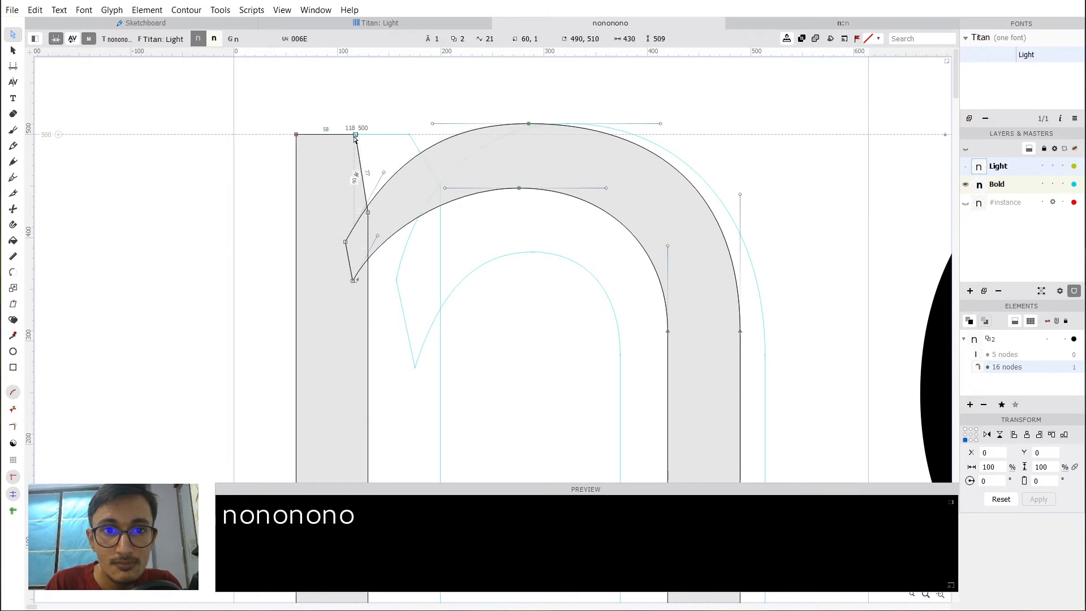
key(space)
drag(443, 222, 444, 166)
scroll(391, 162, down, 2)
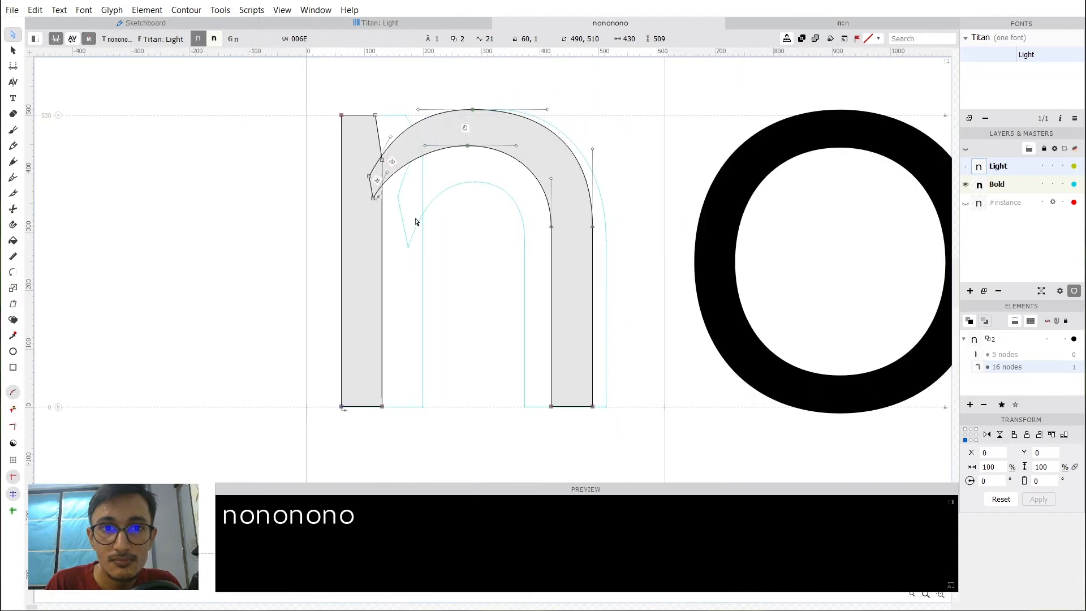
key(space)
drag(474, 235, 478, 243)
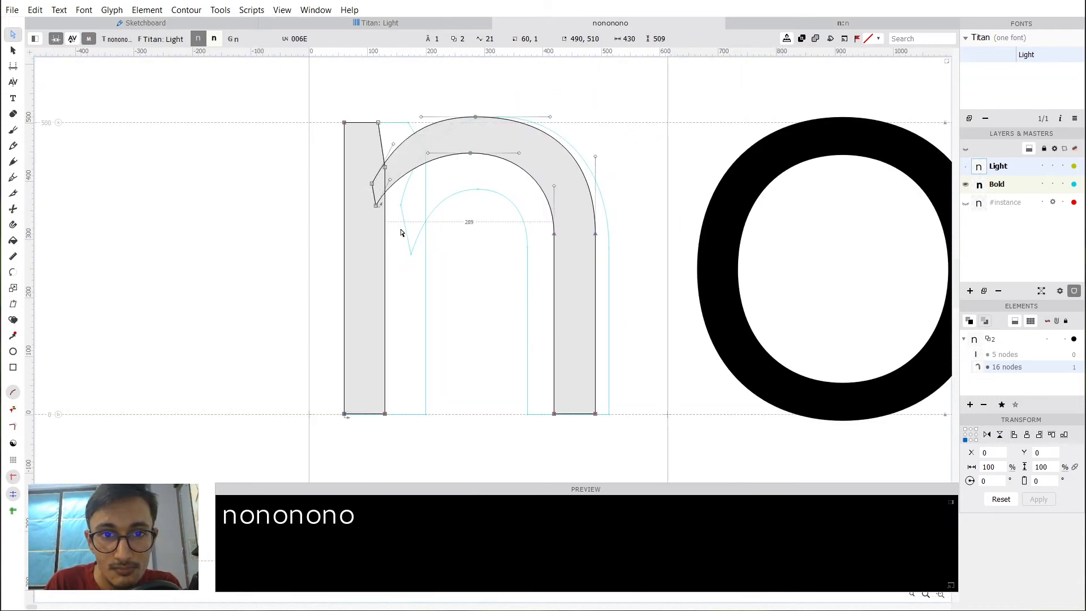
Lower the arch's two end nodes 10 units and move the lower one to X 118, Y 337.
drag(402, 229, 353, 177)
key(shift+Down)
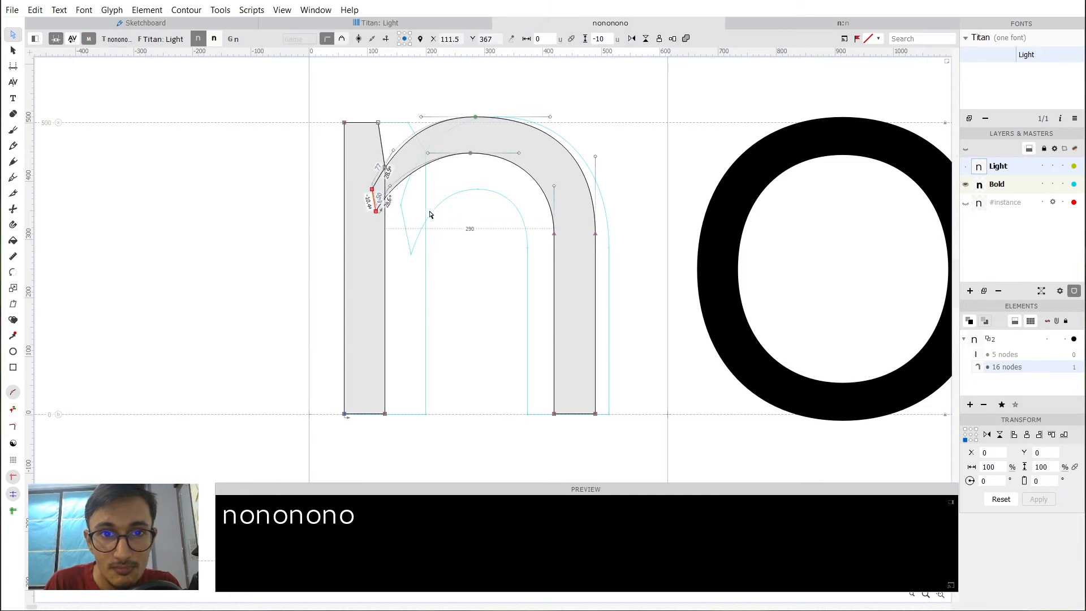
click(430, 218)
scroll(403, 214, up, 3)
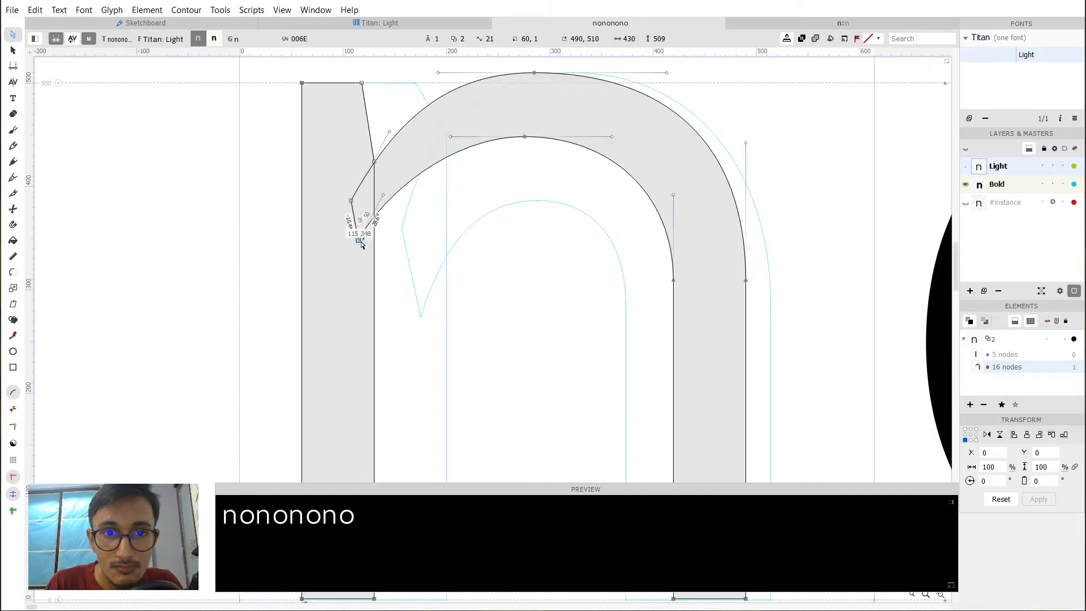
drag(359, 240, 371, 275)
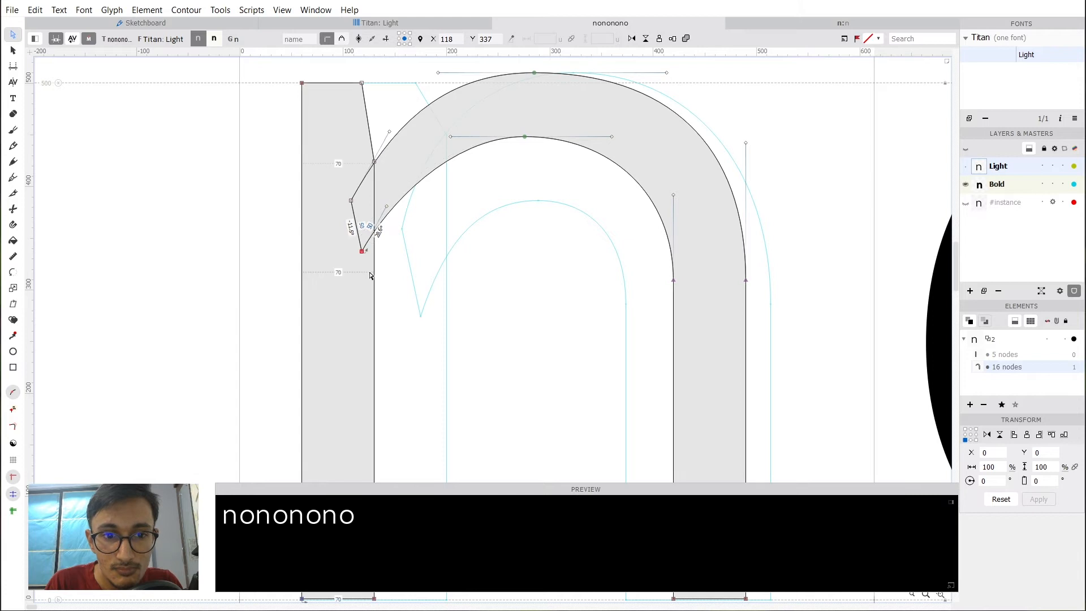
click(483, 267)
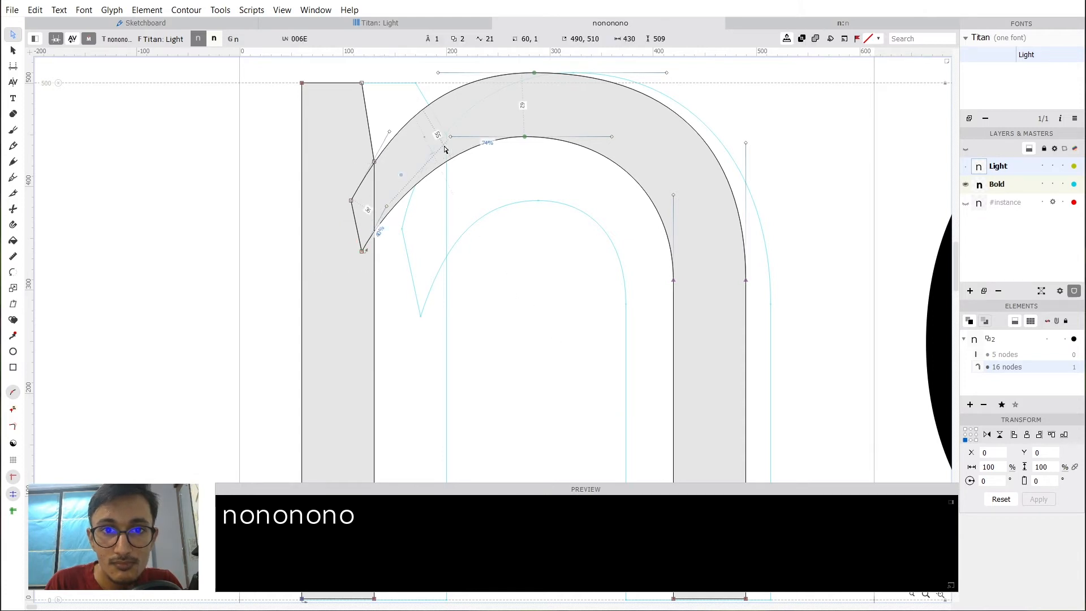
Nudge the arch's lower end node slightly and reshape the inner left curve of the arch by adjusting its handles.
drag(444, 149, 475, 206)
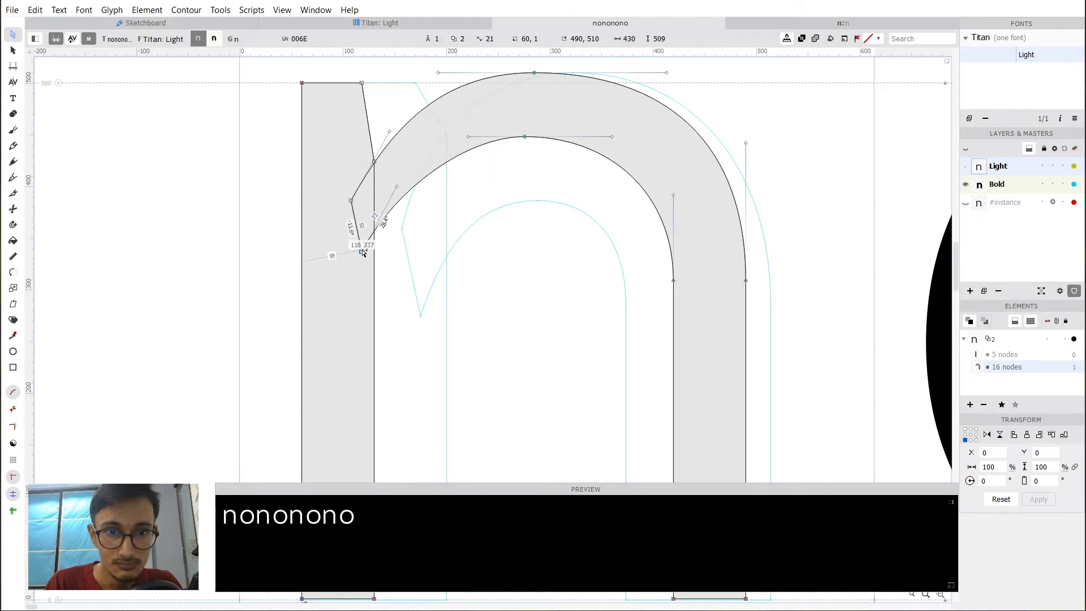
click(363, 253)
click(441, 175)
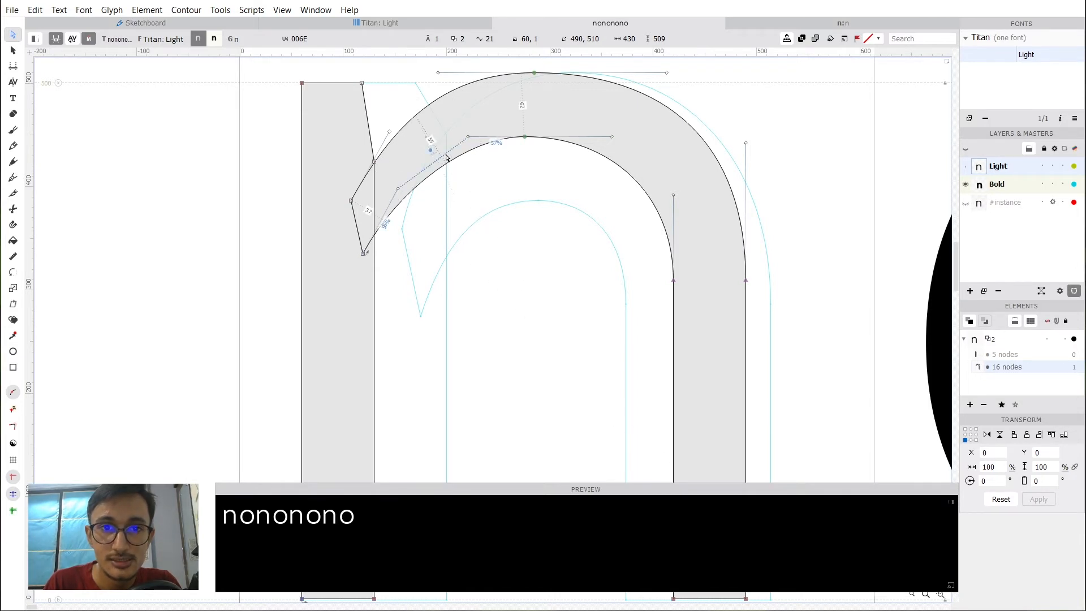
drag(433, 153, 400, 184)
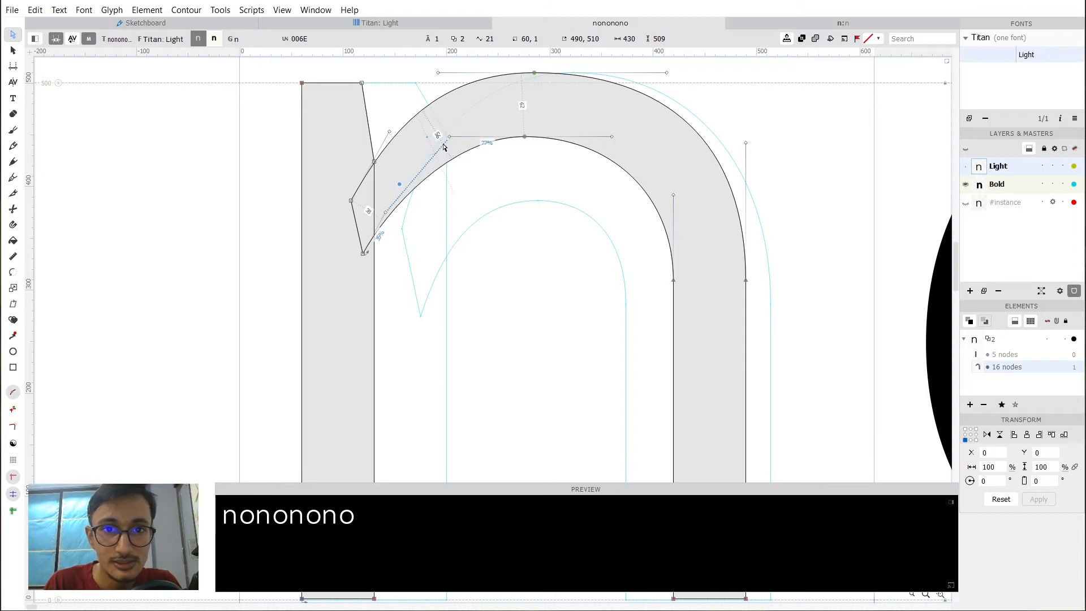
drag(559, 181, 622, 233)
click(524, 228)
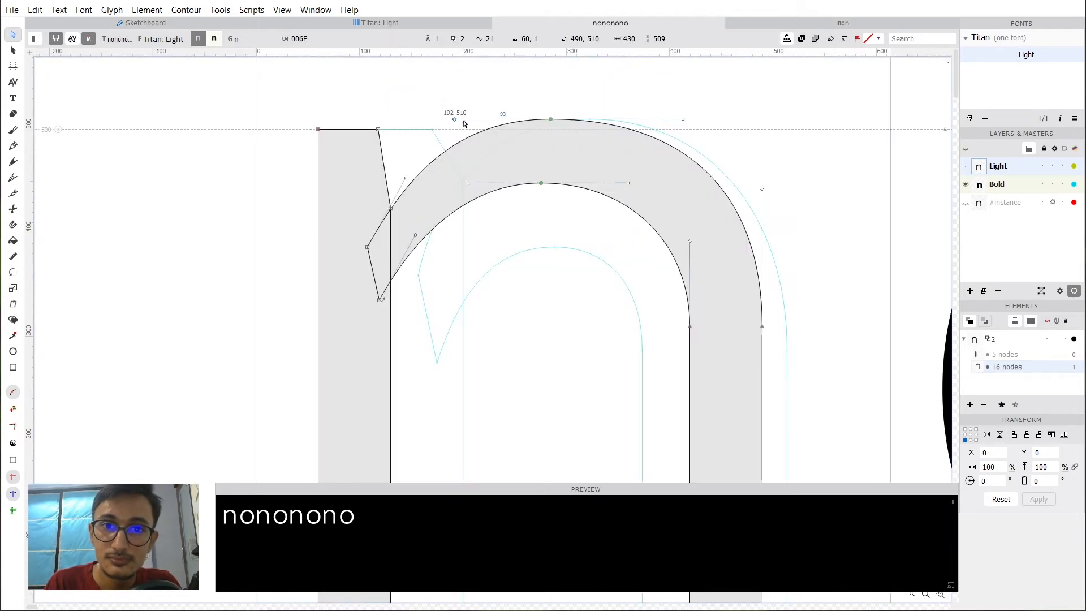
Shorten both handles of the arch's outer apex and move that apex node to X 299, Y 510.
drag(458, 120, 477, 119)
drag(430, 148, 432, 150)
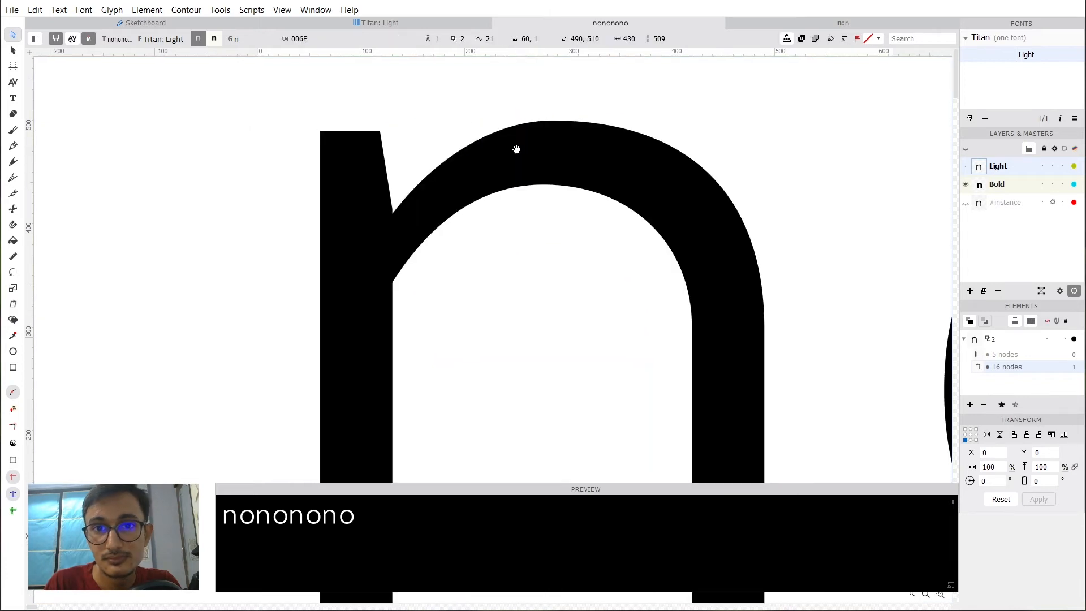
click(563, 121)
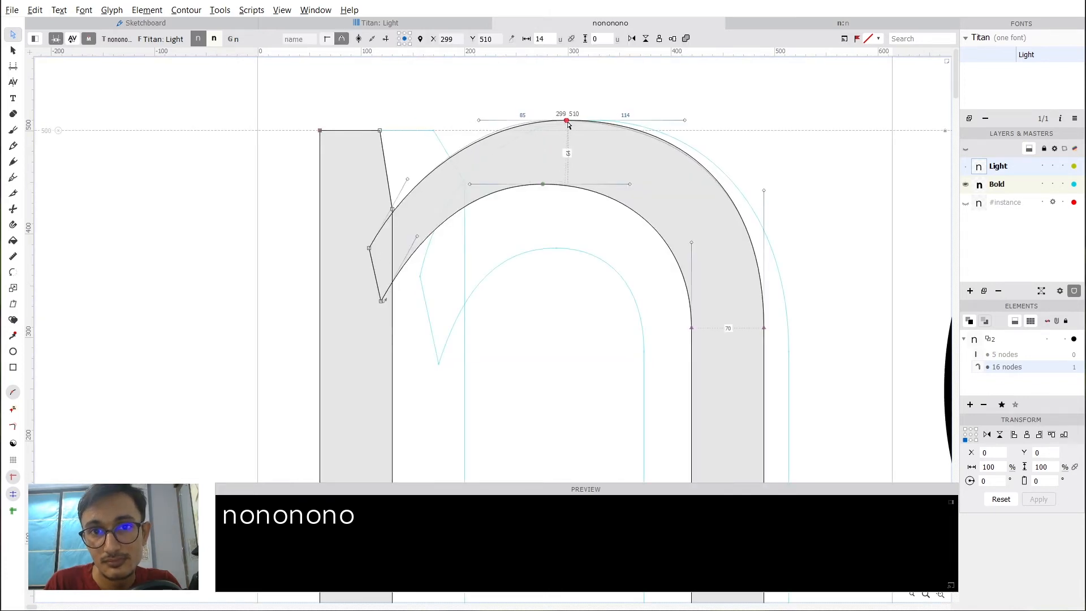
click(562, 107)
drag(563, 107, 534, 90)
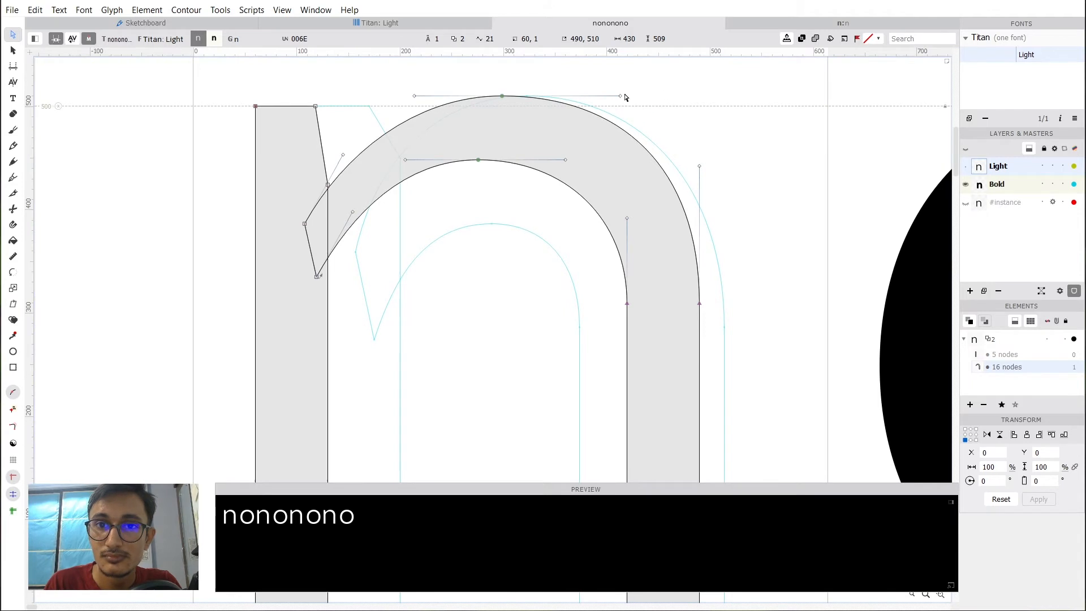
key(space)
drag(683, 138, 701, 165)
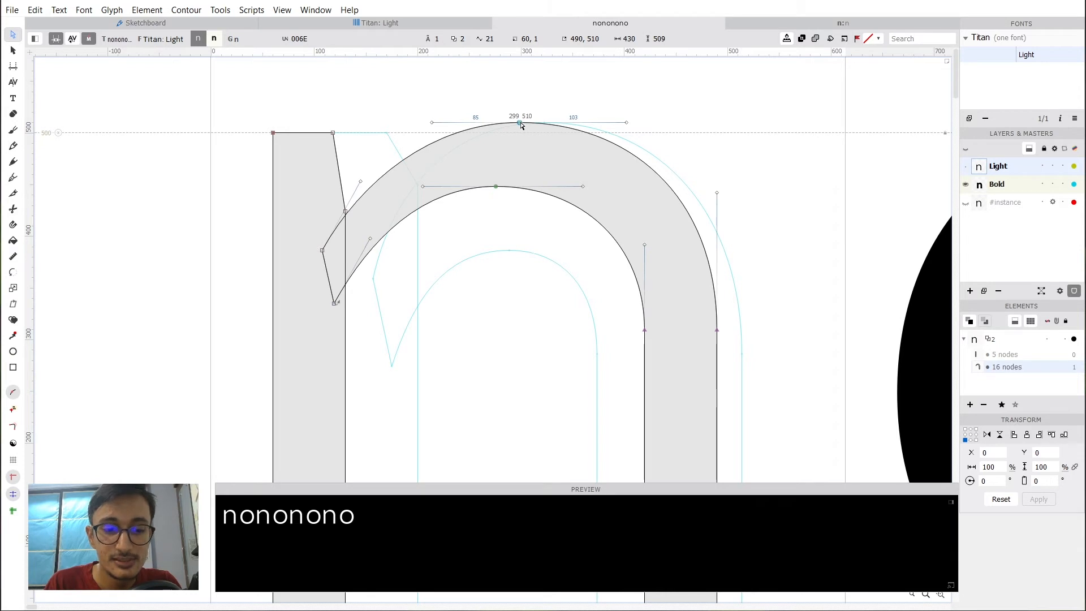
Nudge the arch's outer apex node 3 units right and balance the outer right curve's handles at 60% each.
click(525, 126)
key(Right)
key(Right)
key(Right)
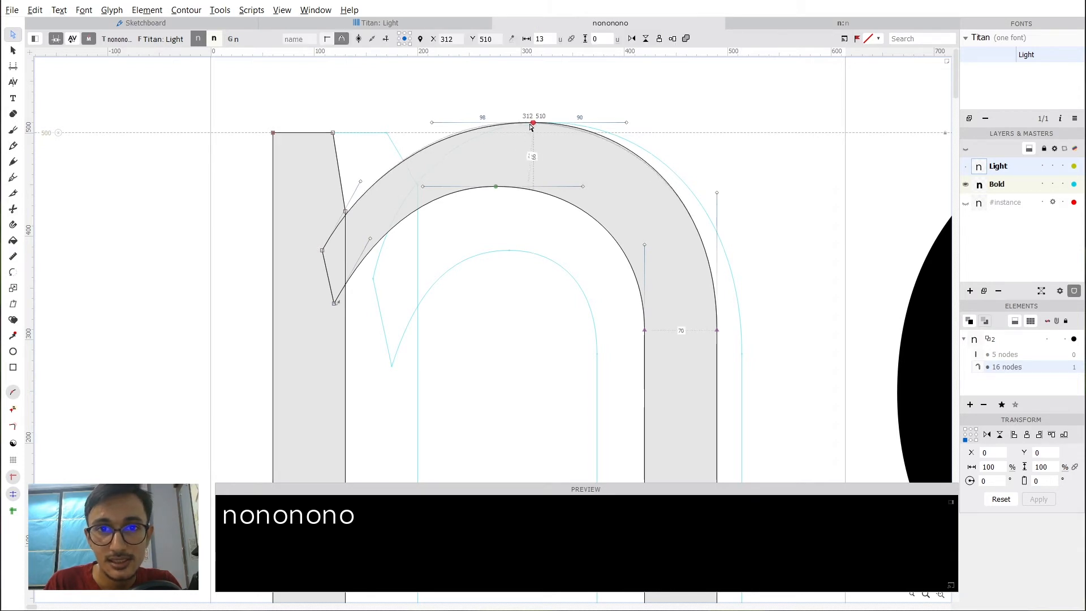
click(649, 154)
drag(650, 155, 546, 102)
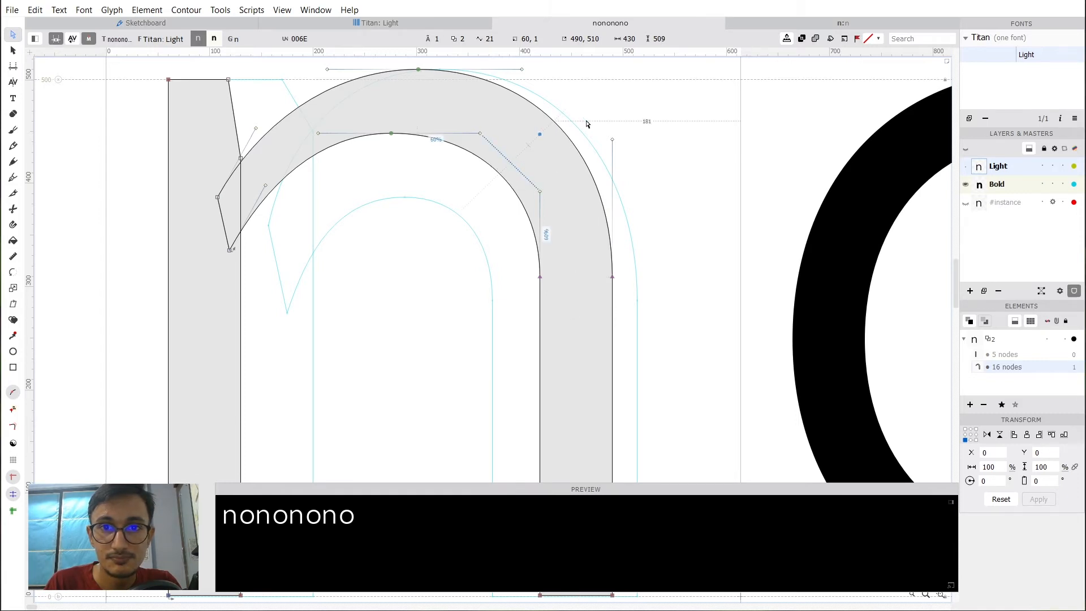
scroll(590, 124, up, 3)
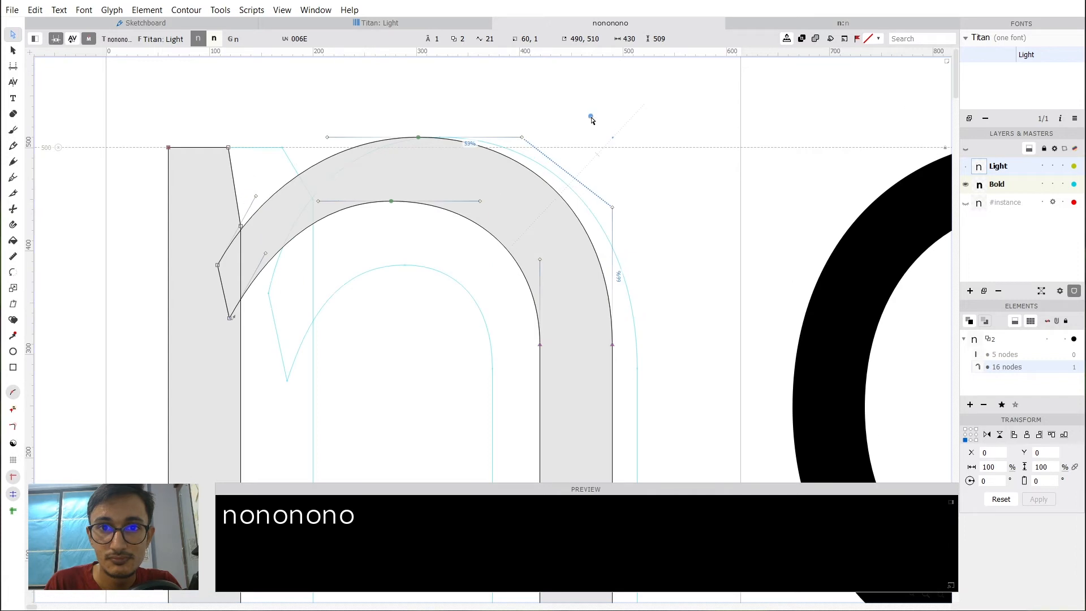
drag(592, 117, 612, 137)
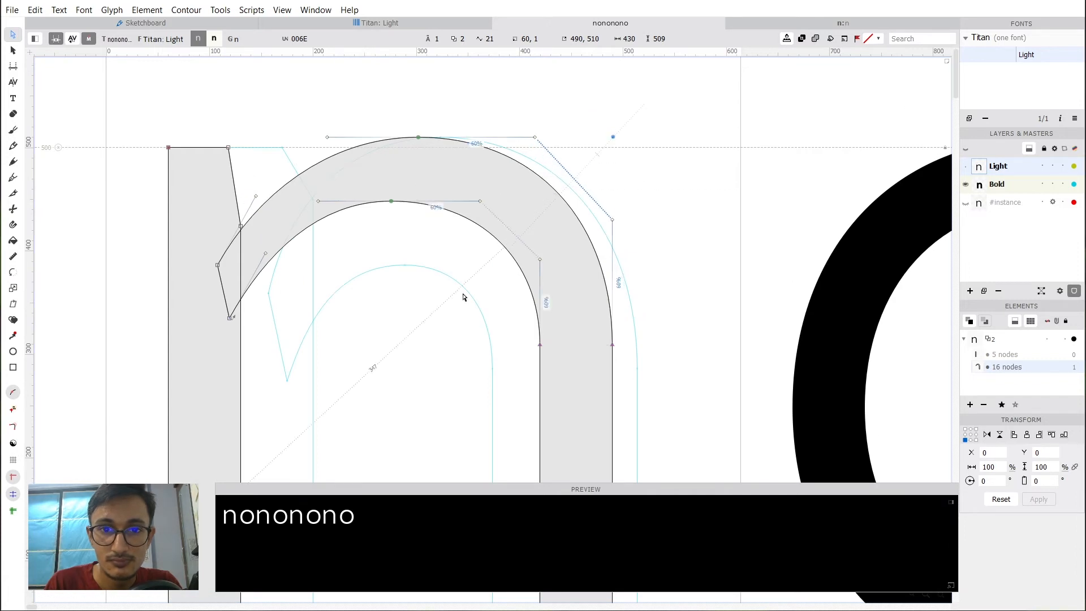
Move the arch's outer apex node 10 units left and its inner apex node 6 units right.
drag(424, 149, 444, 174)
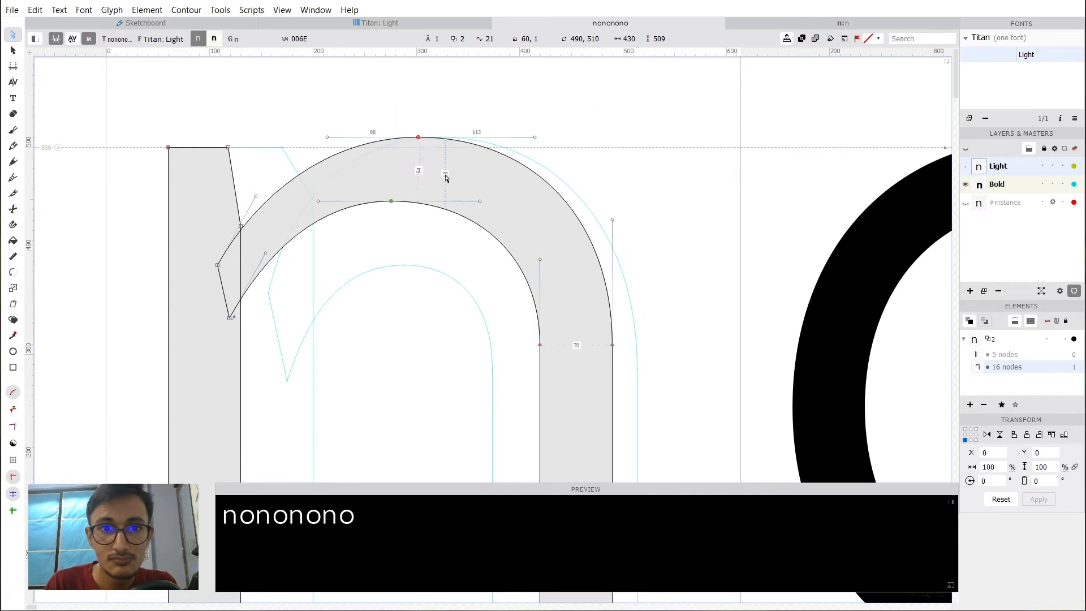
key(shift+Left)
drag(432, 245, 375, 185)
key(shift+Right)
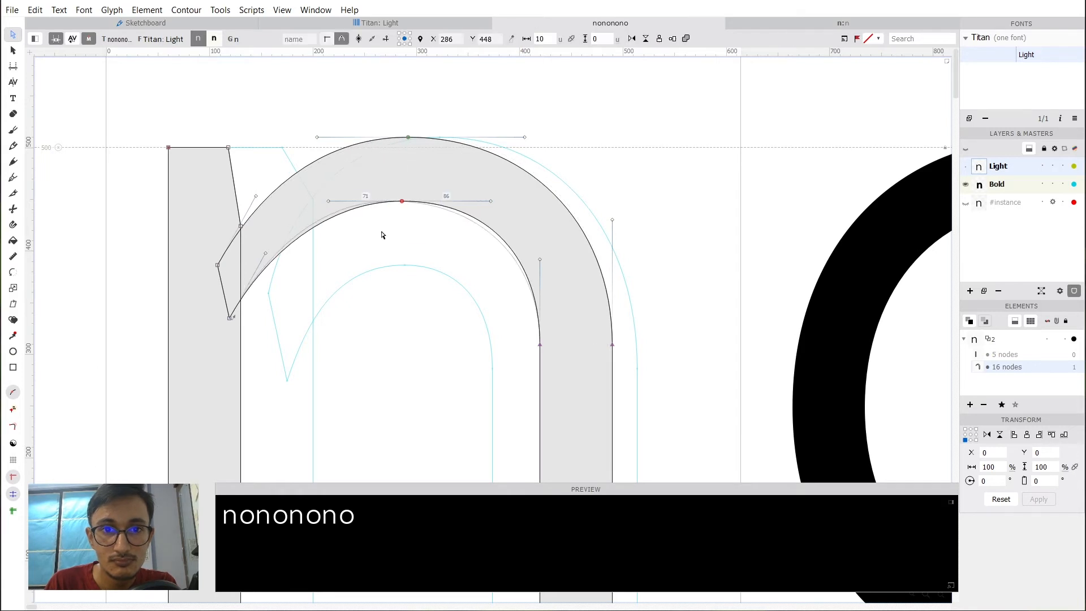
key(Left)
key(Left)
key(Left)
key(Left)
click(457, 286)
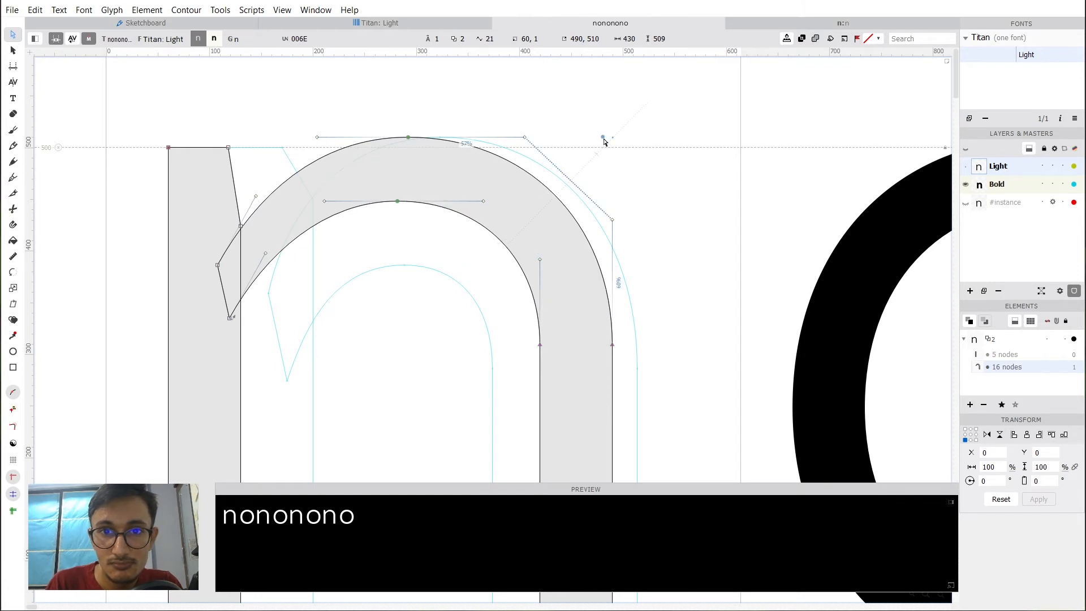
Even out the handles of the Light n's outer right curve and preview the glyph filled beside the o.
key(space)
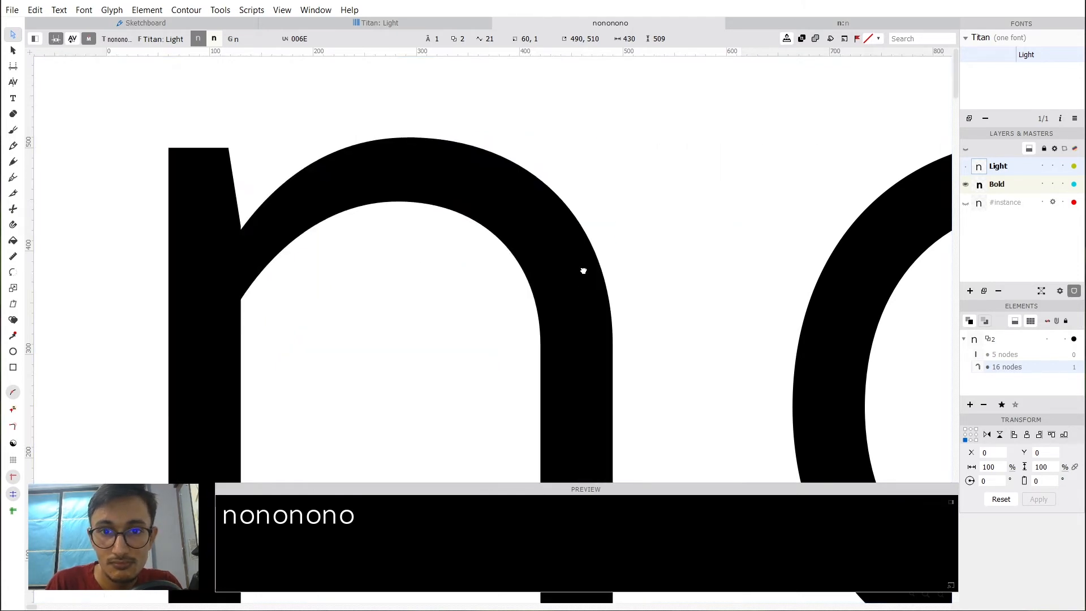
drag(583, 270, 619, 231)
drag(482, 213, 547, 261)
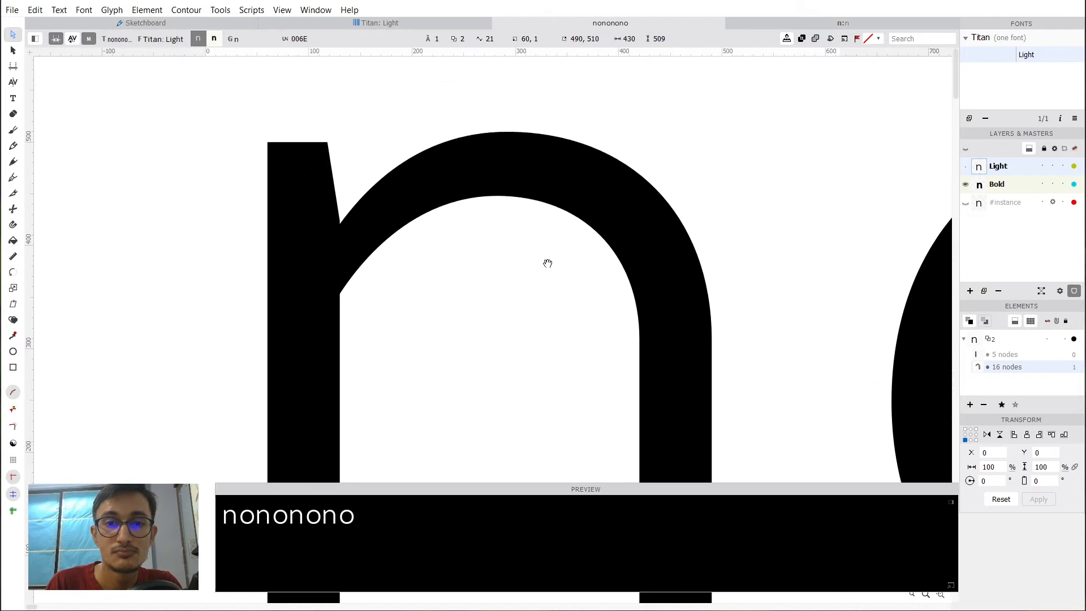
scroll(415, 179, down, 5)
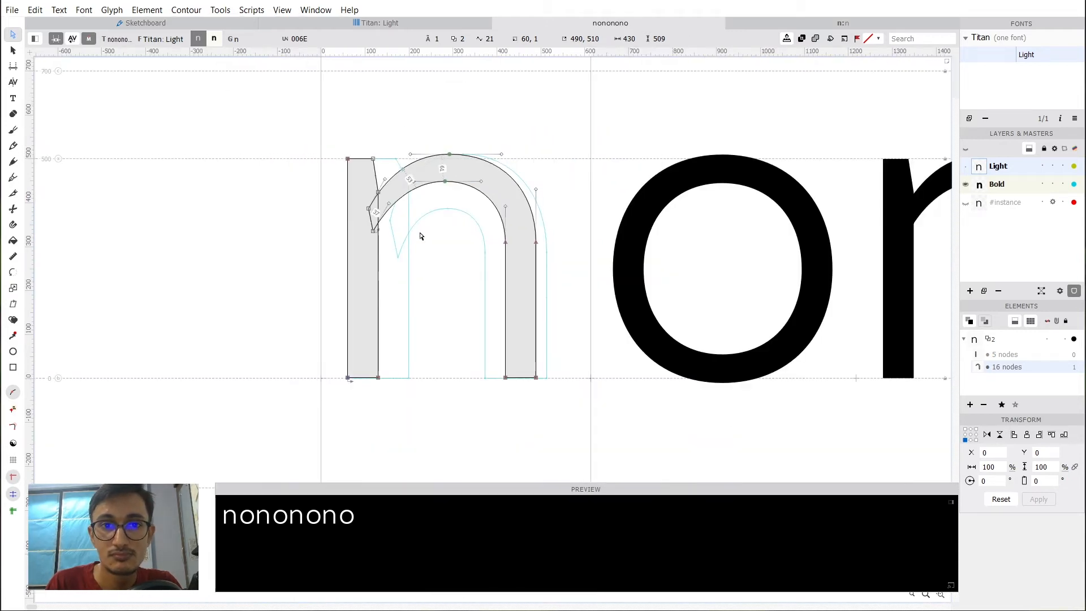
key(space)
drag(473, 218, 441, 207)
scroll(441, 207, up, 2)
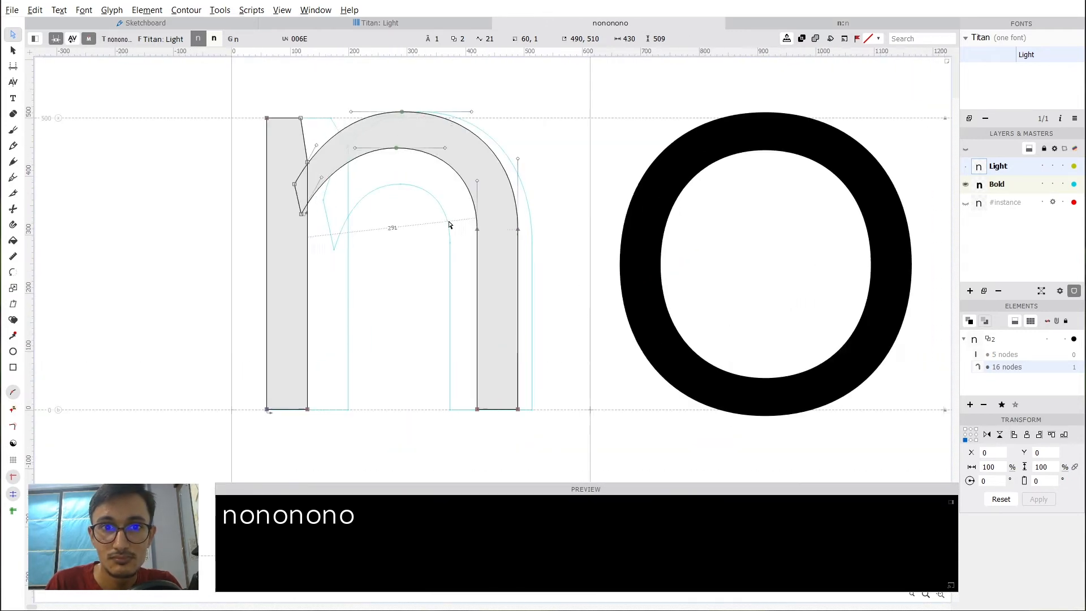
Switch to the Bold master, balance the handles of the n's outer right curve and preview the filled letter.
click(214, 39)
key(space)
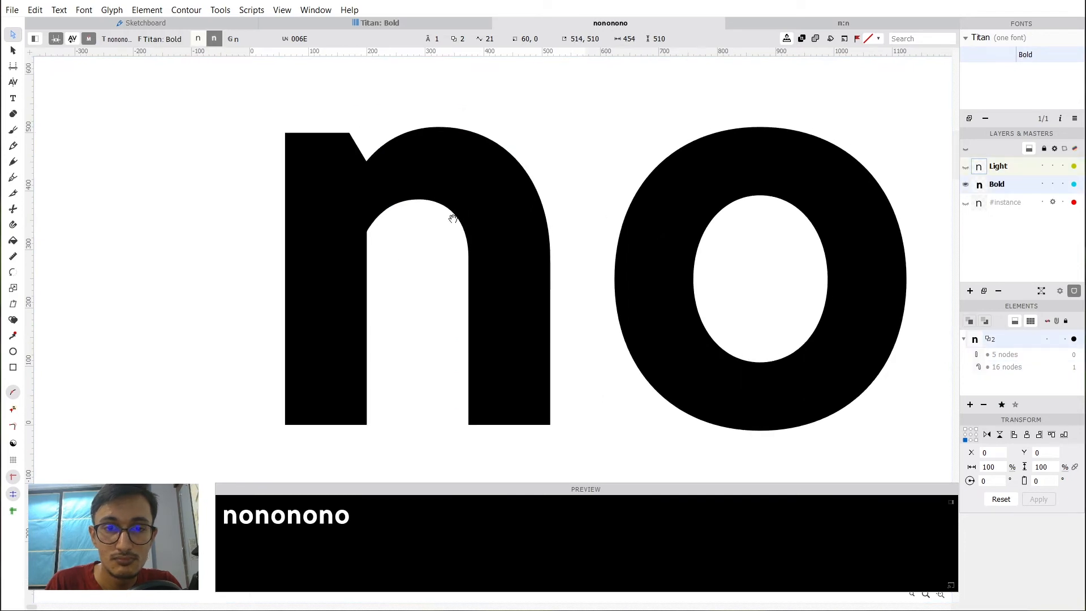
scroll(443, 222, up, 2)
drag(405, 91, 476, 160)
drag(432, 260, 389, 191)
click(547, 151)
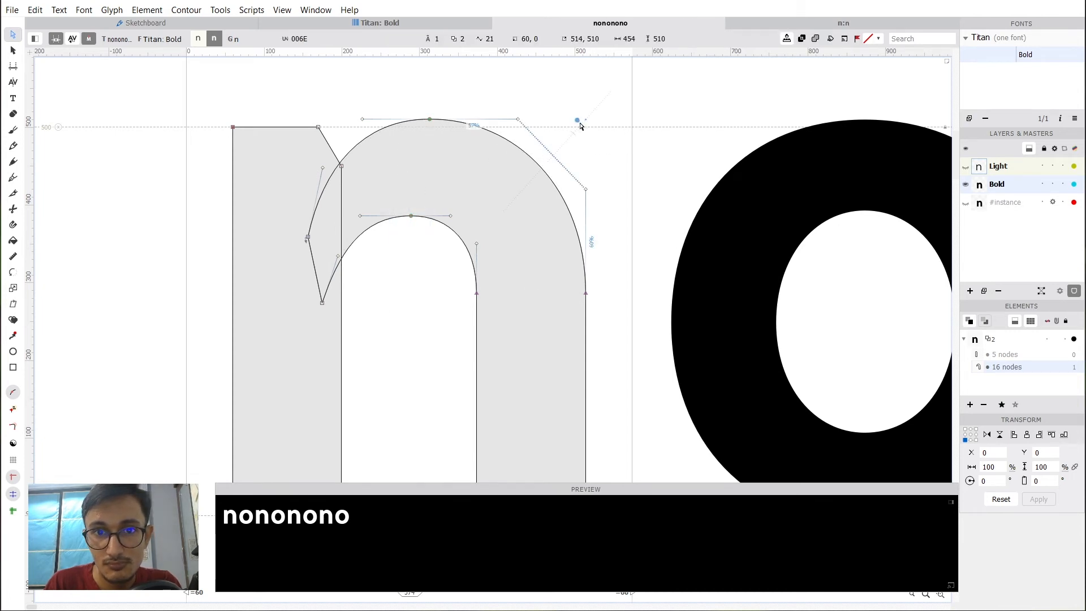
scroll(391, 136, down, 3)
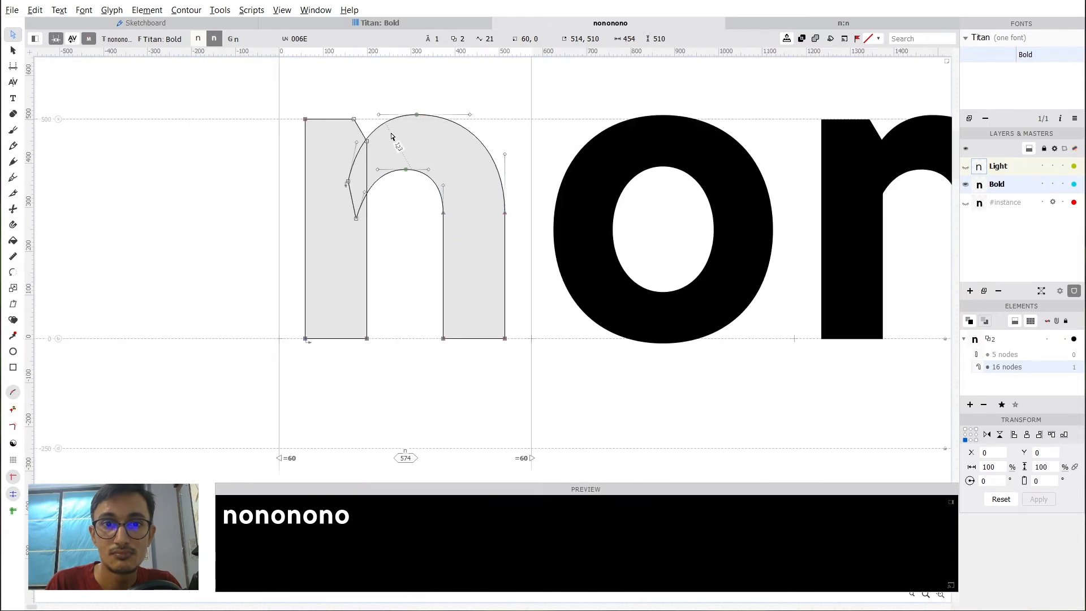
key(space)
drag(450, 193, 462, 208)
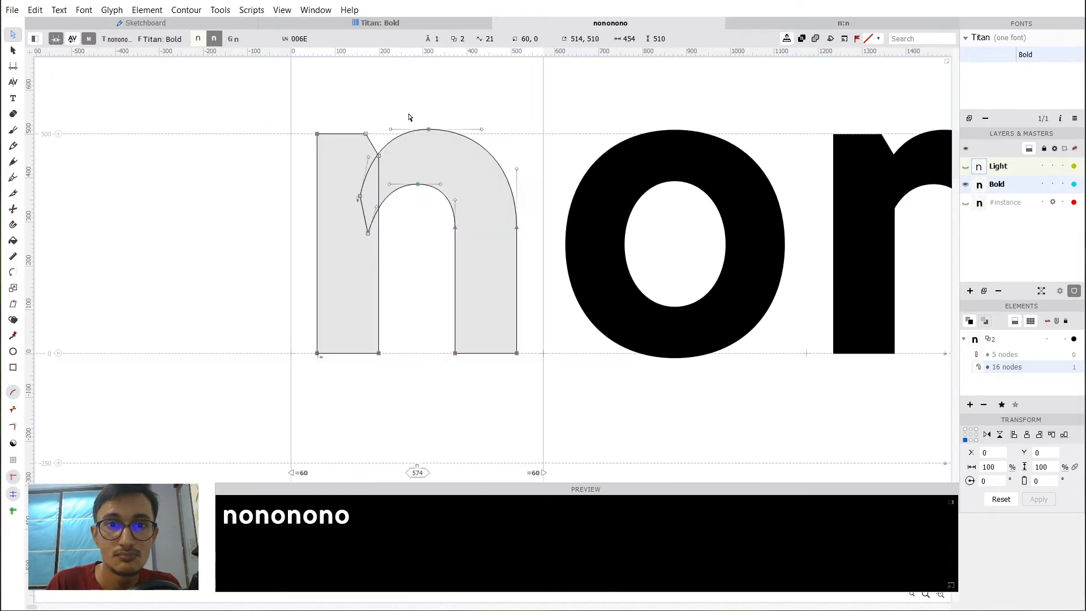
Raise the two nodes where the Bold n's arch meets the right leg by 10 units and balance the inner right curve at 60%.
drag(407, 112, 560, 262)
scroll(434, 211, up, 3)
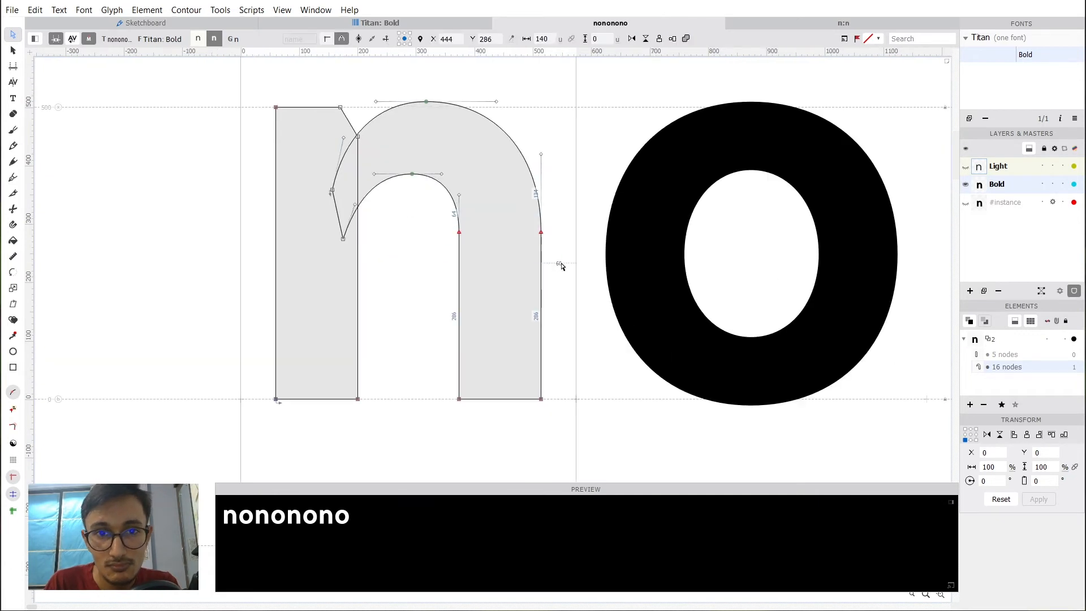
key(shift+Up)
key(shift+Up)
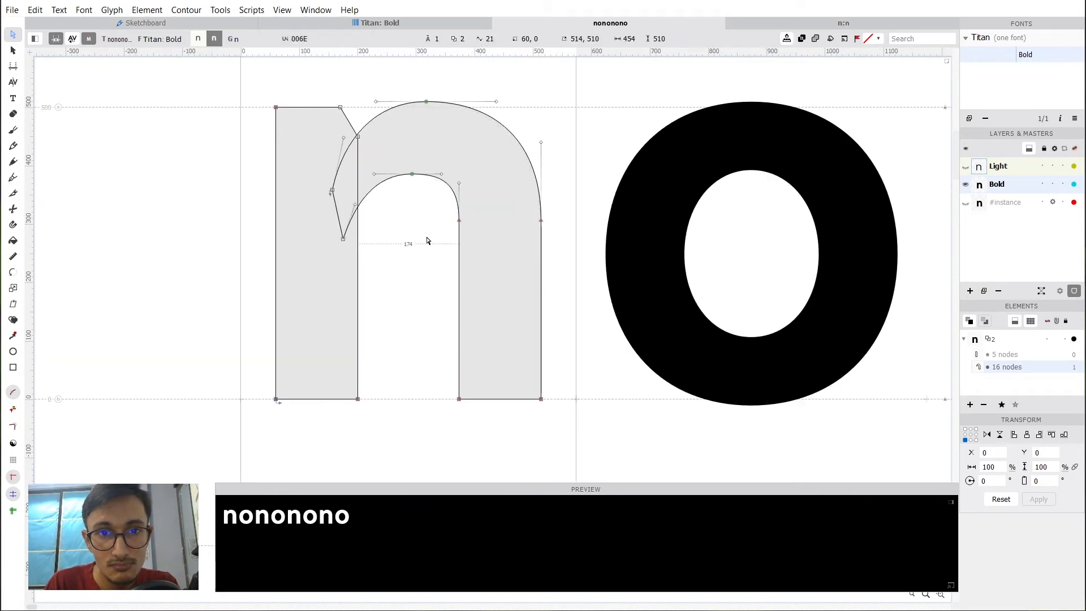
scroll(483, 213, up, 3)
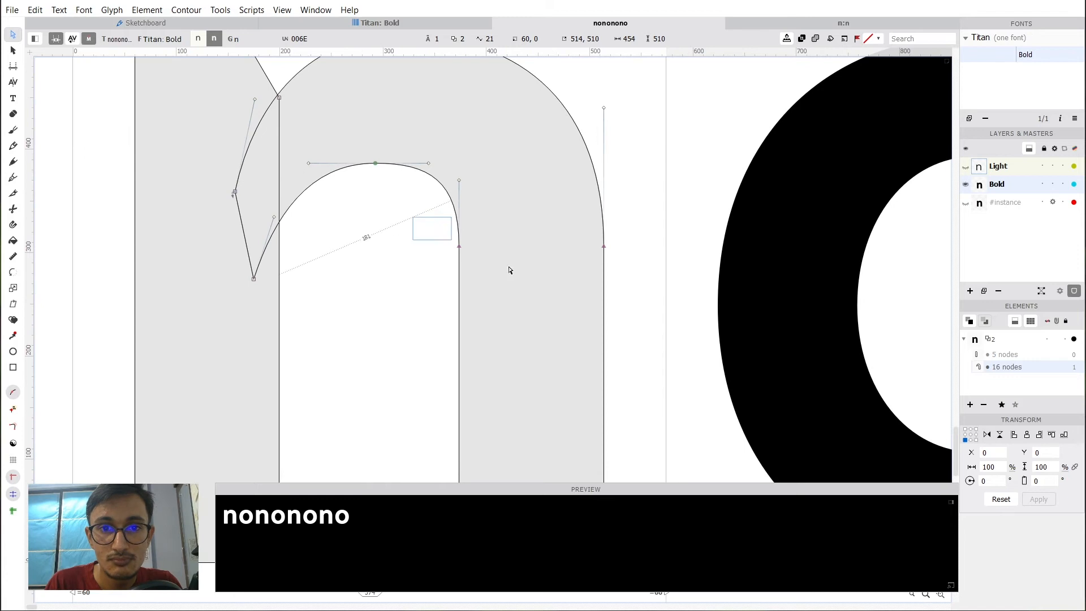
key(shift+Down)
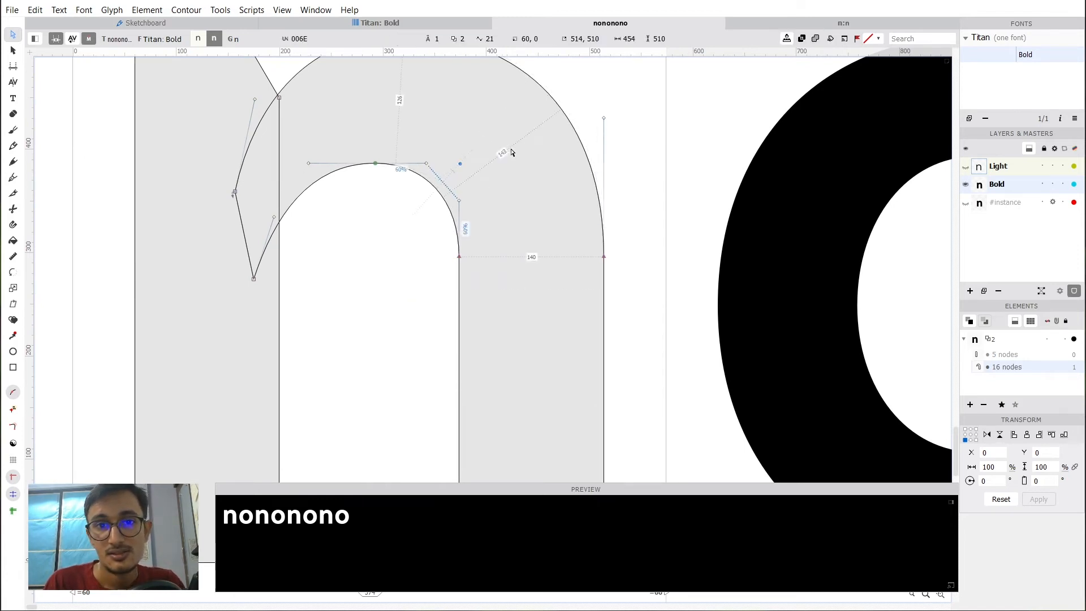
Even out the outer right curve's handles to suit the raised leg nodes and preview the Bold n beside the o.
drag(509, 152, 521, 270)
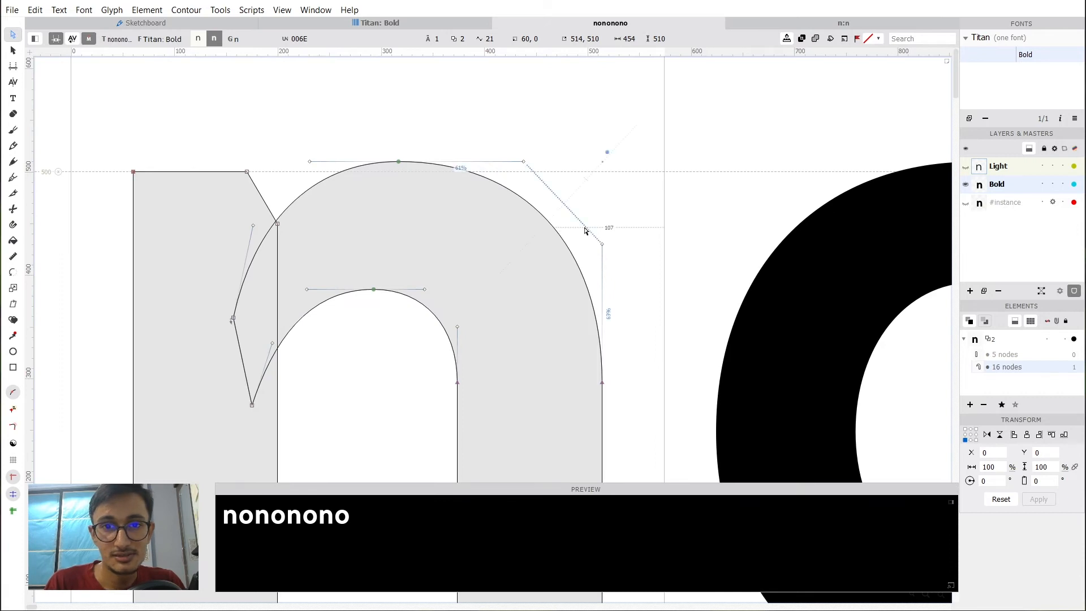
scroll(606, 235, down, 3)
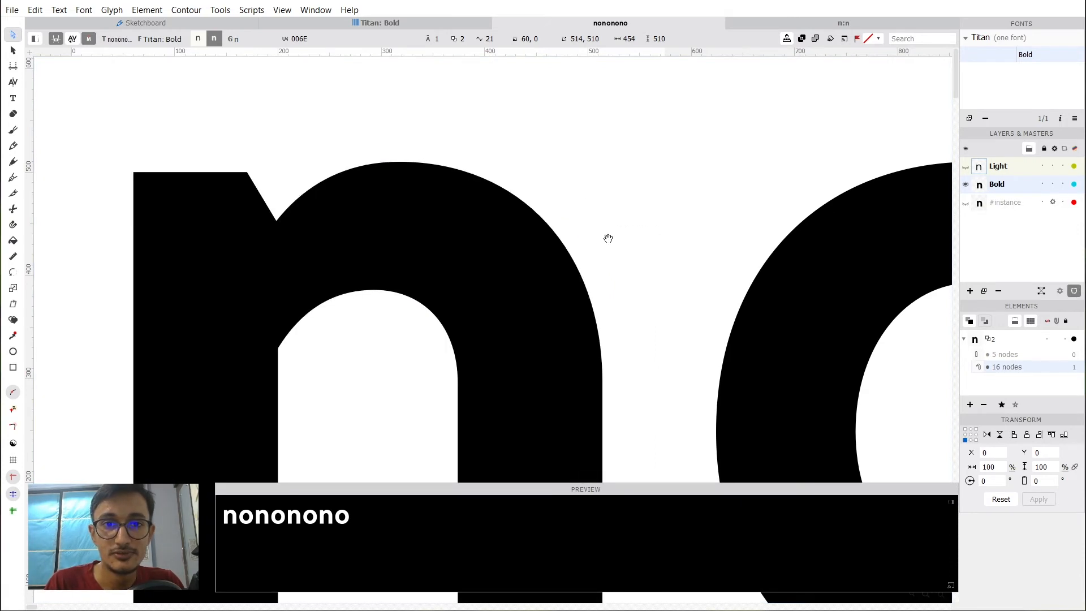
scroll(507, 207, down, 5)
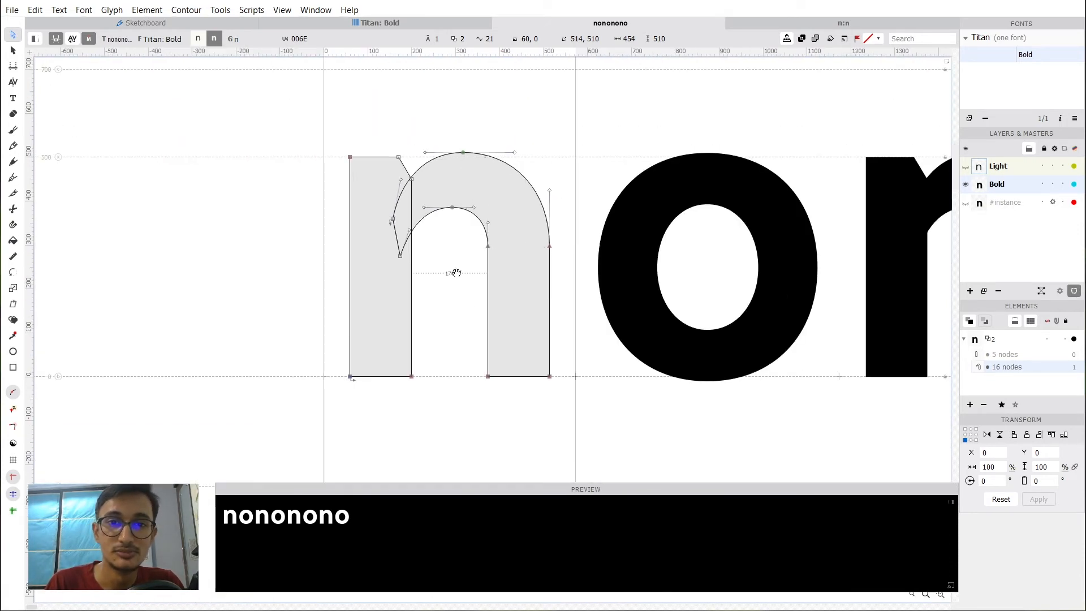
scroll(385, 147, up, 2)
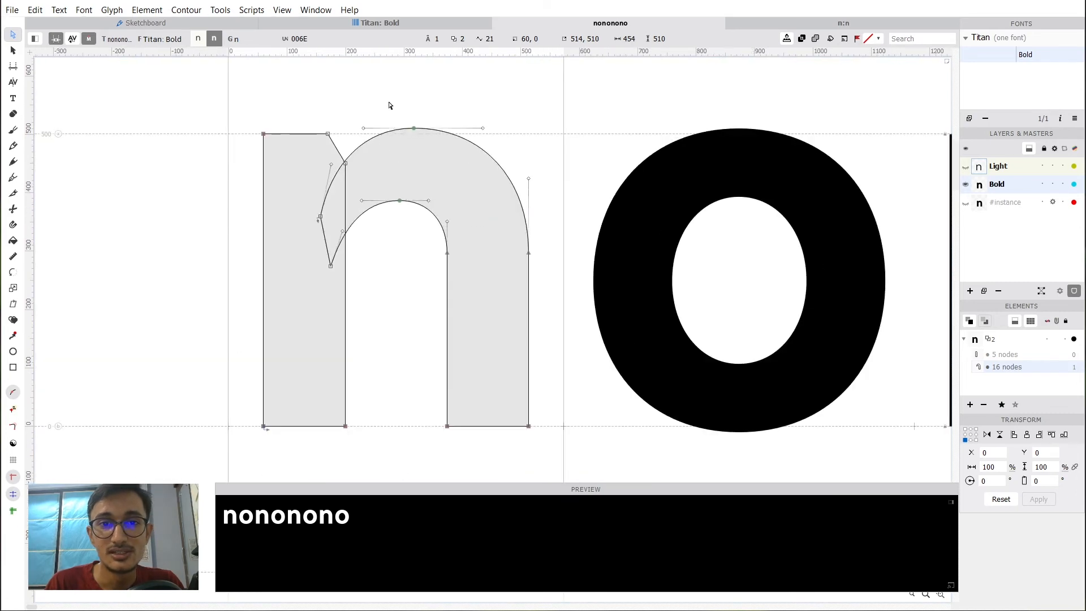
Move the top node of the Bold n's outer arch right to X 326 and preview the filled letter.
drag(390, 106, 436, 161)
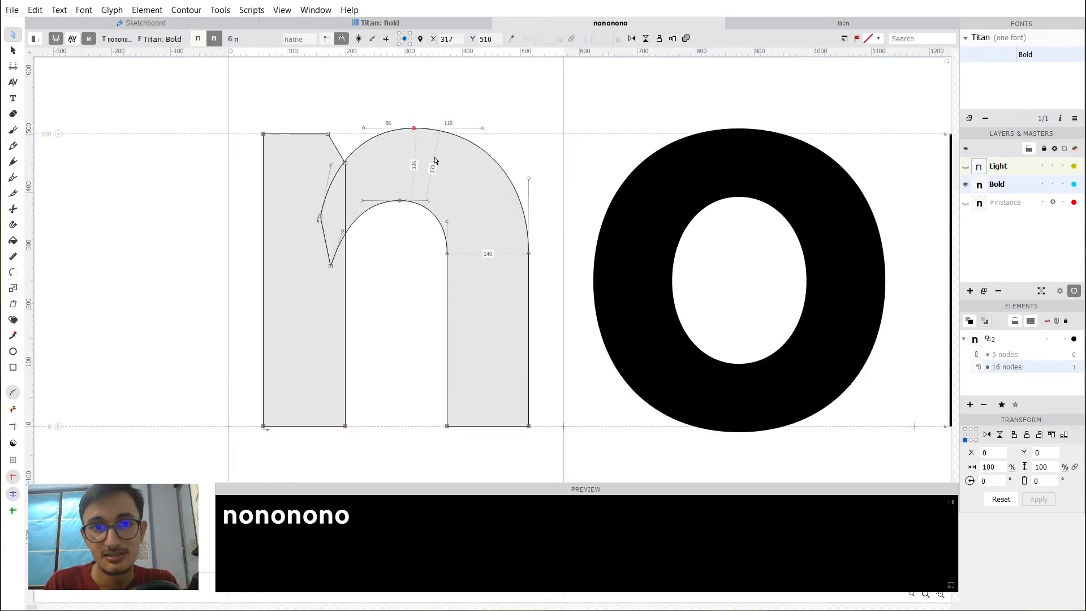
key(shift+Right)
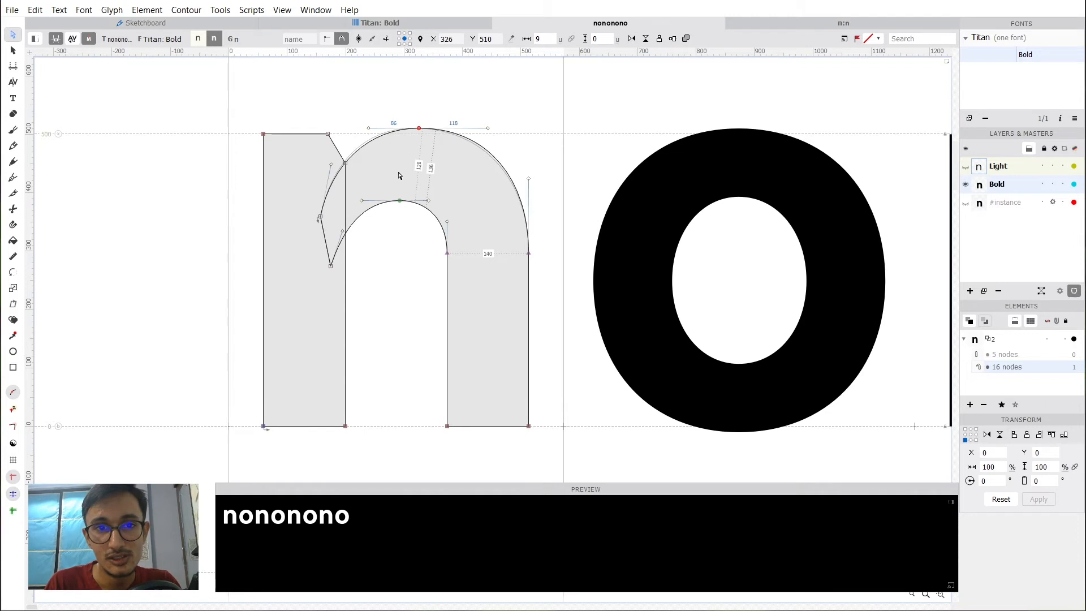
key(space)
drag(395, 176, 396, 152)
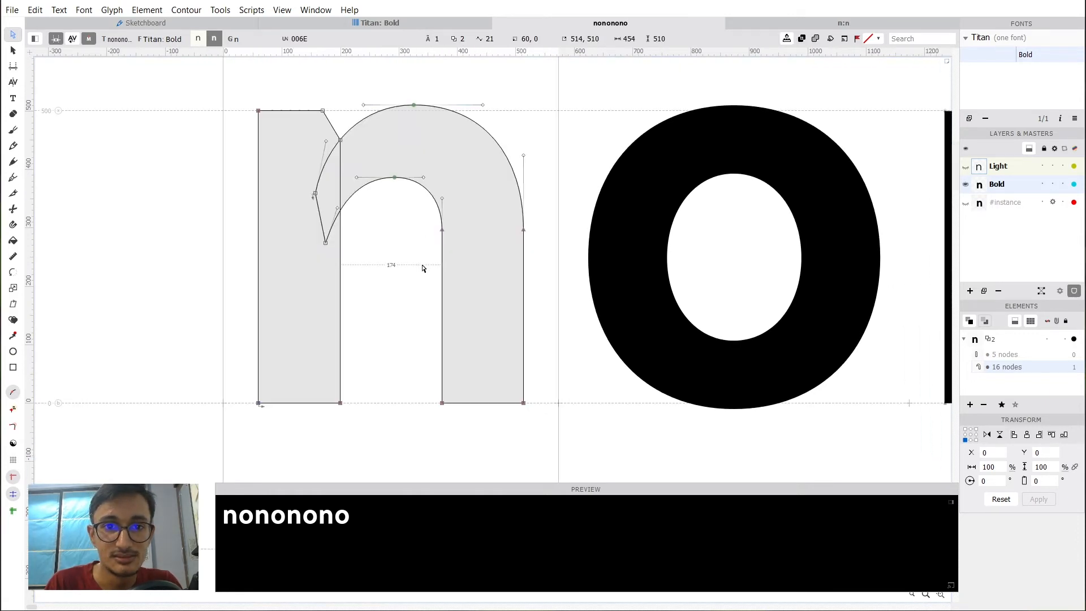
Raise the outer node where the Bold n's arch meets the right leg to about Y 304.
drag(417, 221, 553, 282)
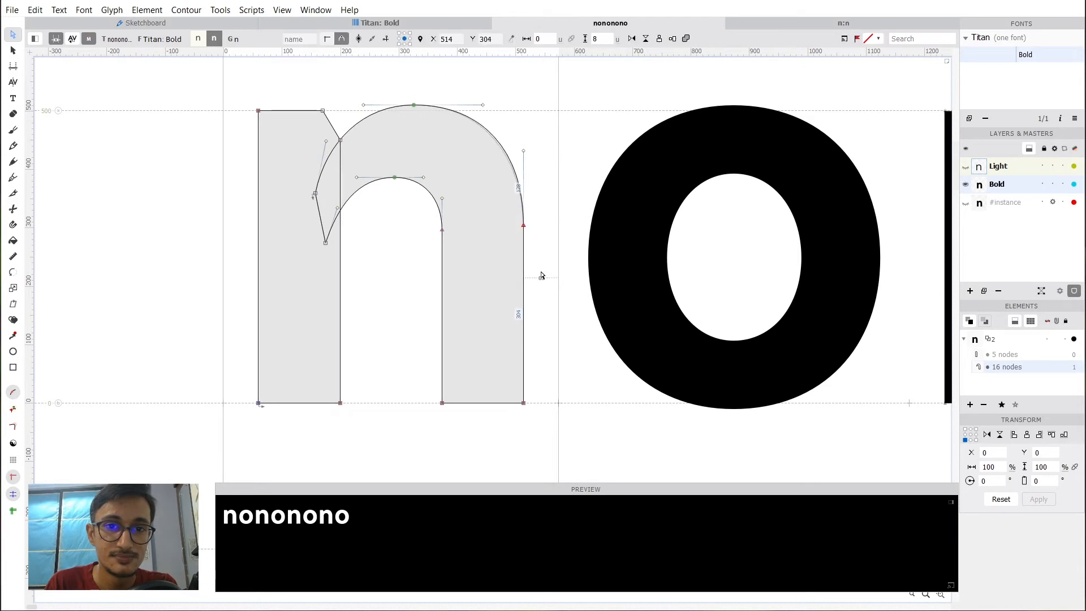
key(Down)
click(320, 73)
Switch to the Light master and preview the filled n beside the o.
click(198, 39)
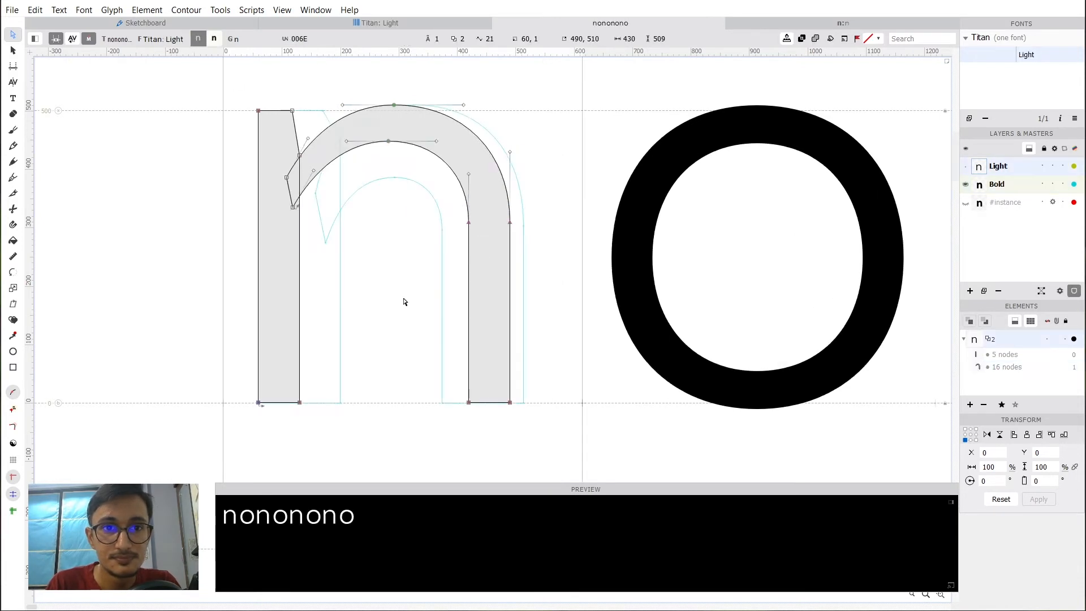
key(space)
drag(400, 249, 446, 208)
scroll(441, 185, up, 2)
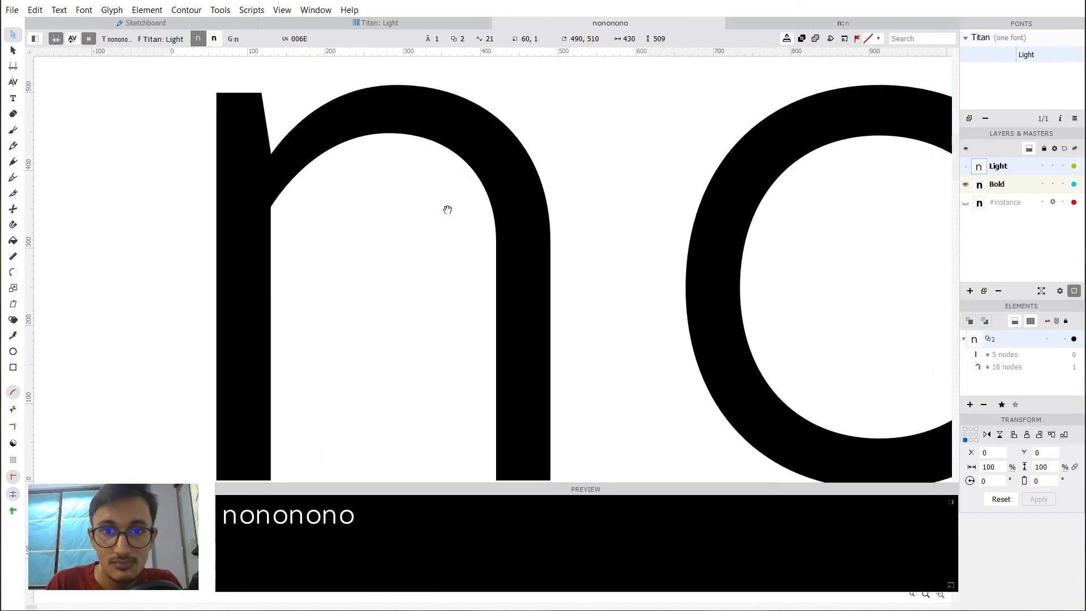
scroll(432, 154, down, 3)
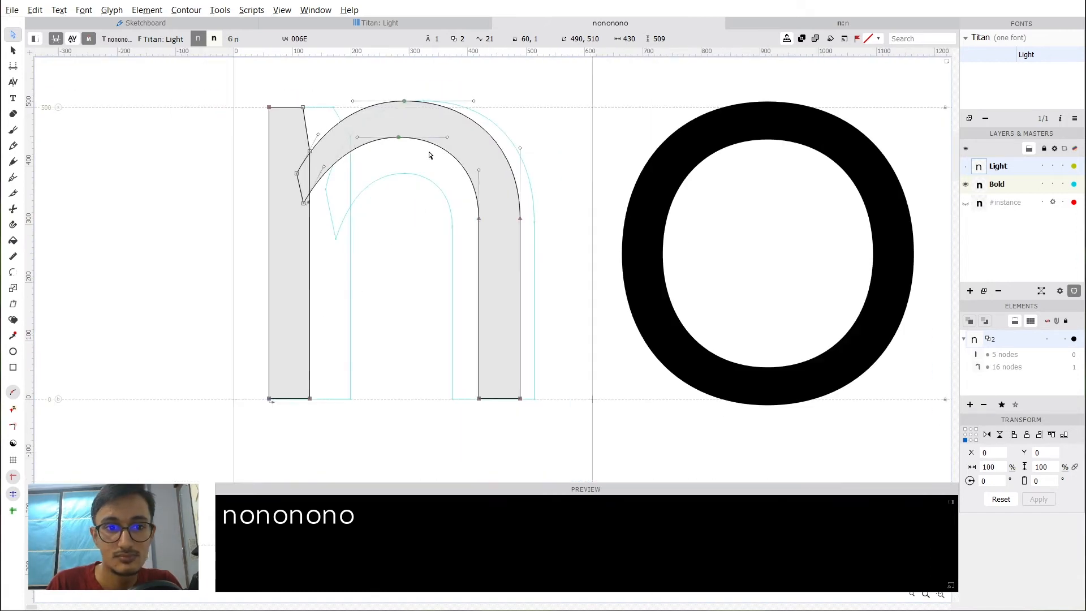
scroll(374, 208, up, 1)
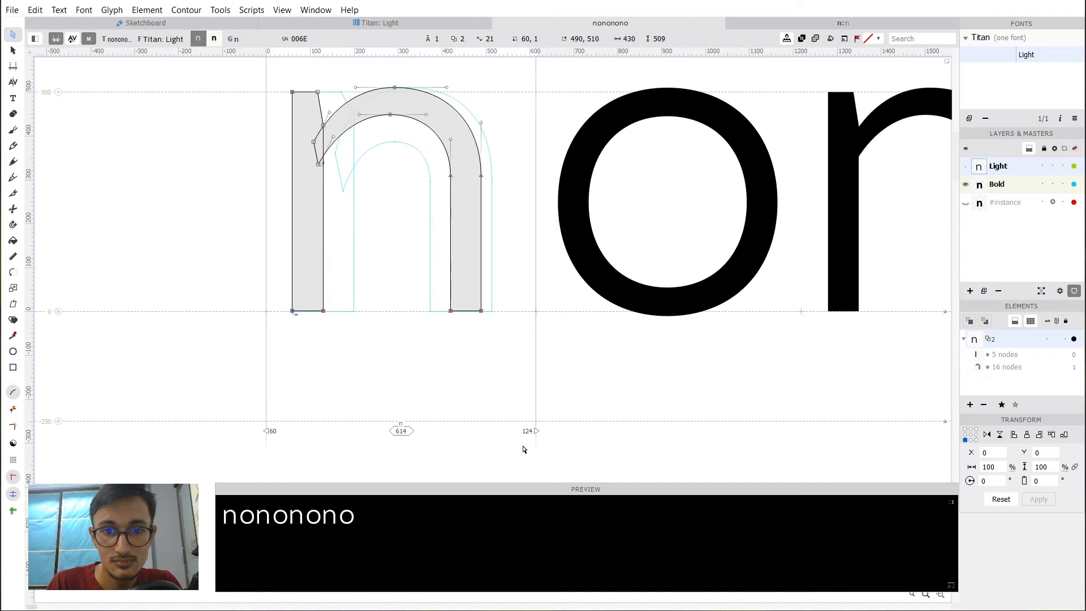
Set the Light n's right and left sidebearings to =60 and compare them with the Bold master's.
click(527, 437)
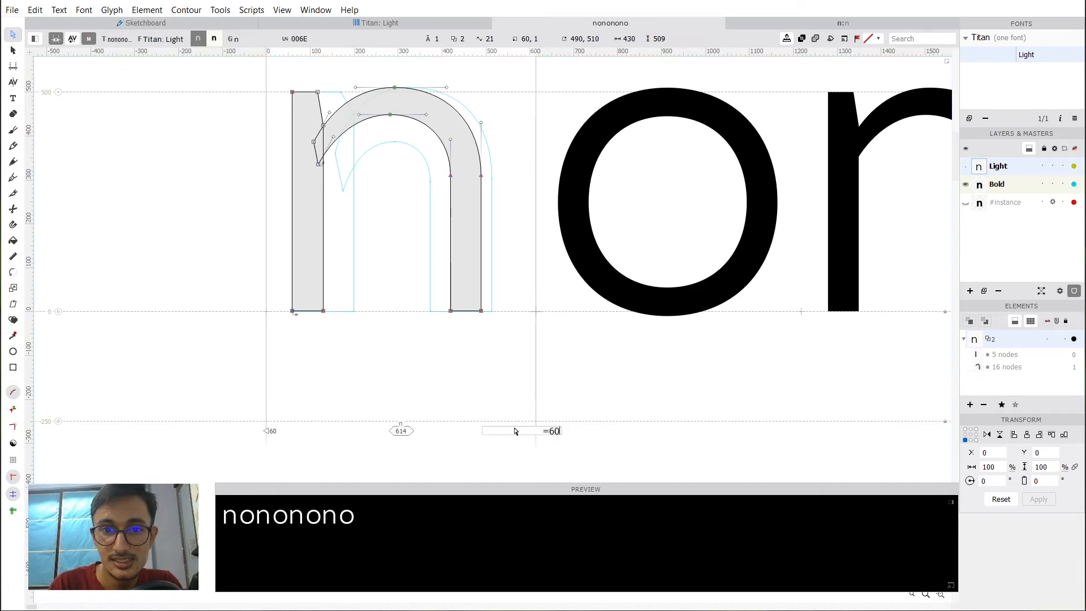
text(=60)
key(Return)
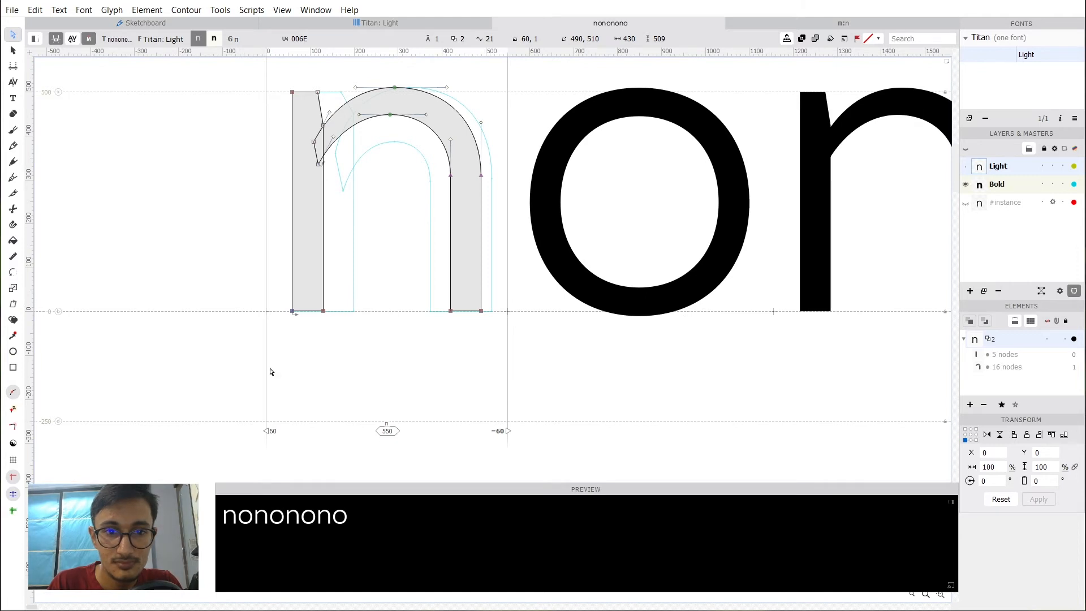
click(274, 432)
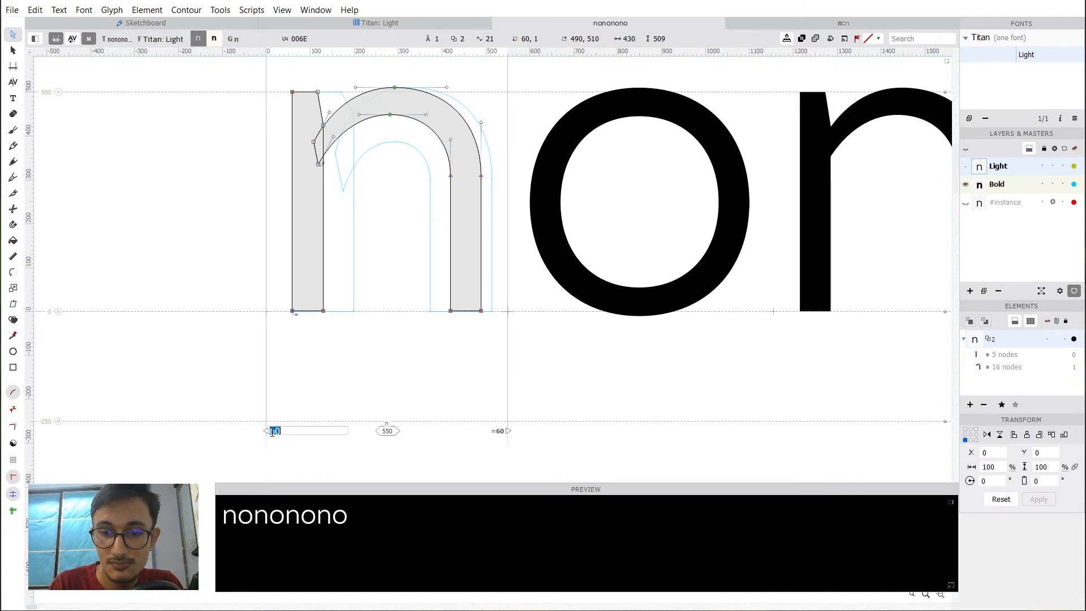
key(Return)
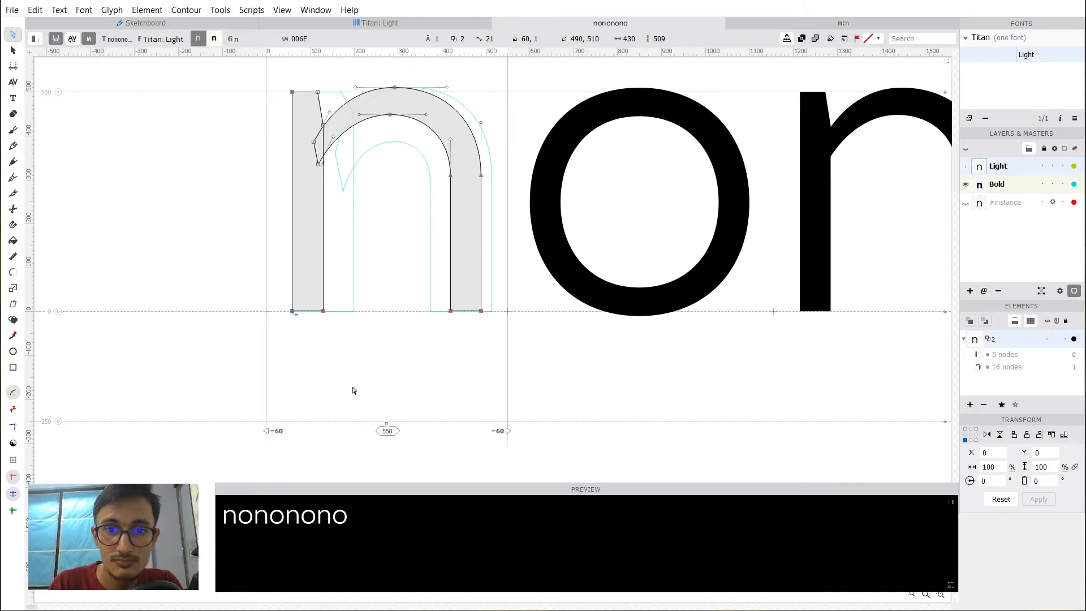
click(213, 39)
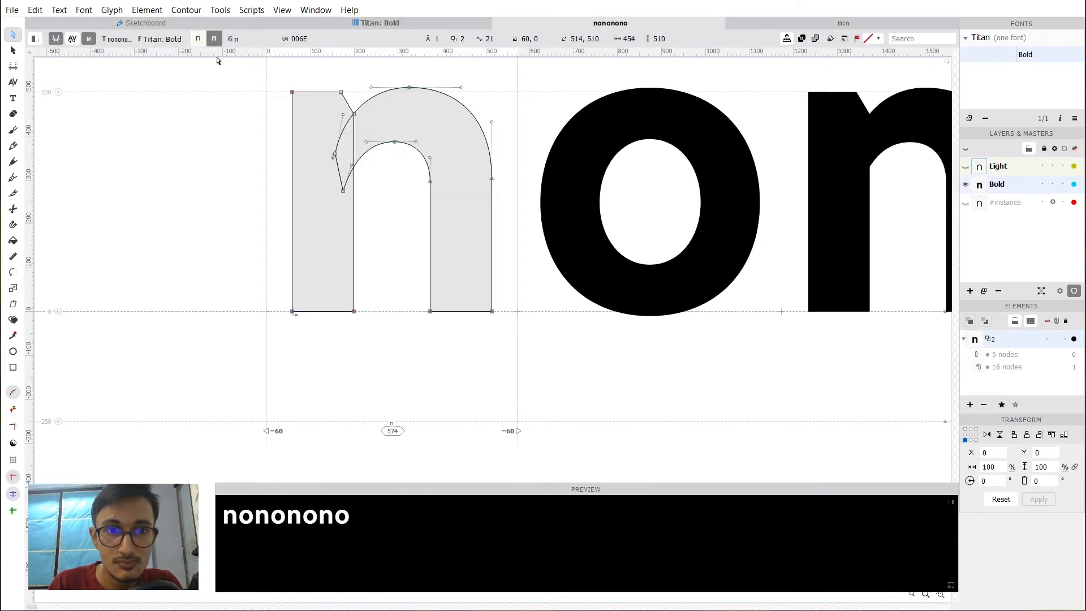
click(198, 39)
Open the Light o for editing and set its right sidebearing to =55 and its left to =50.
double_click(589, 391)
key(space)
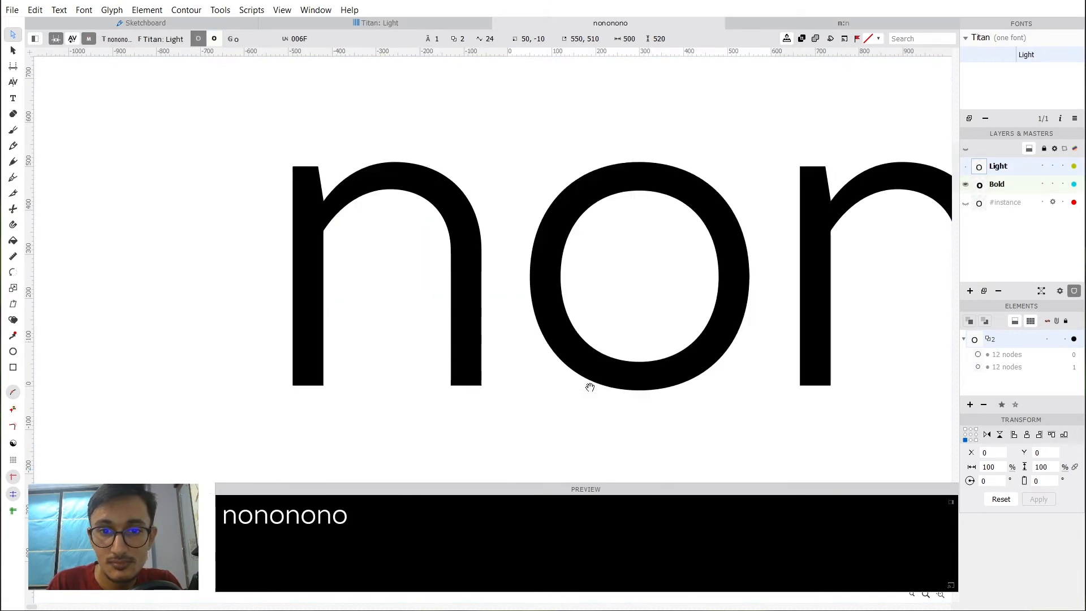
drag(589, 387, 461, 152)
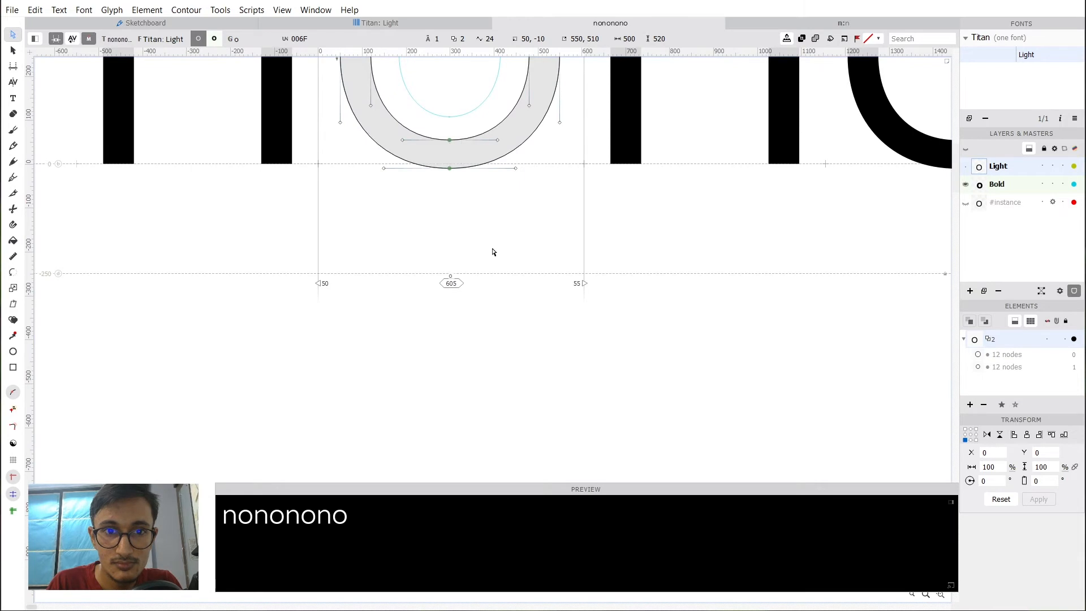
scroll(461, 279, up, 3)
click(325, 352)
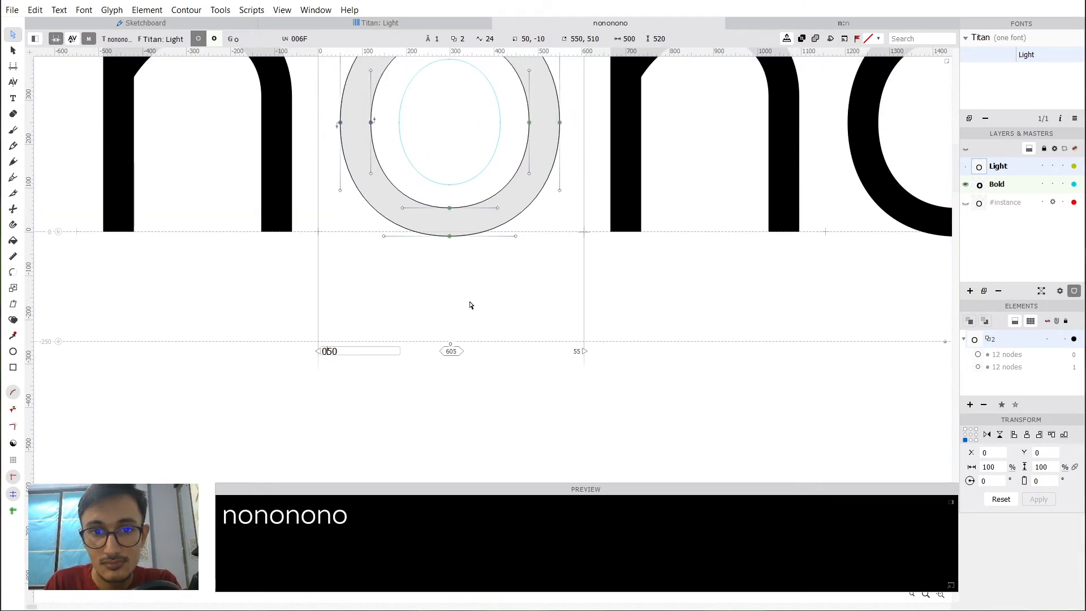
key(Return)
click(577, 352)
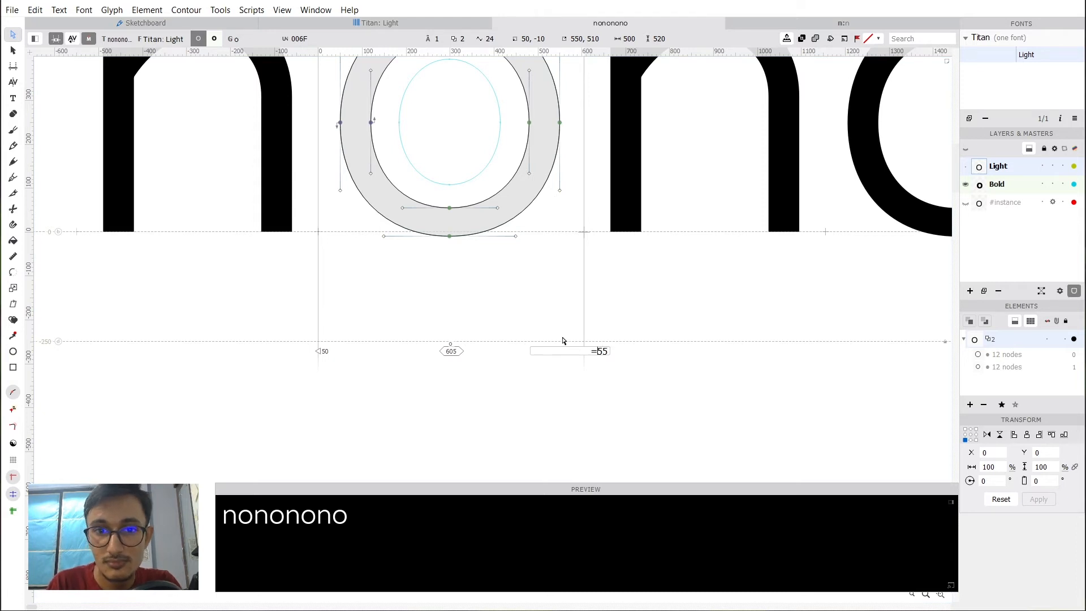
key(Return)
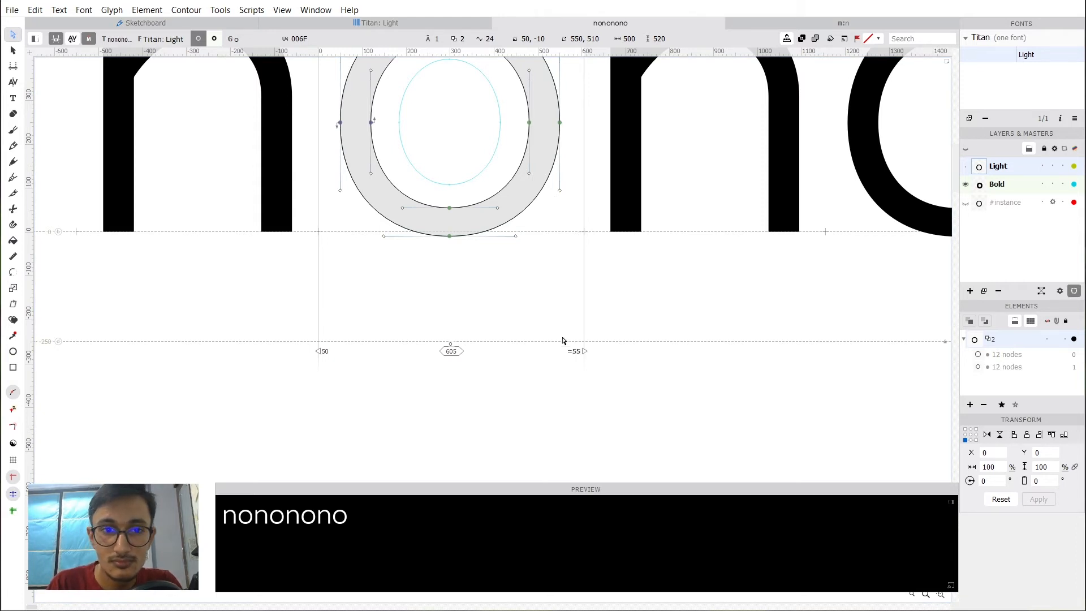
click(327, 352)
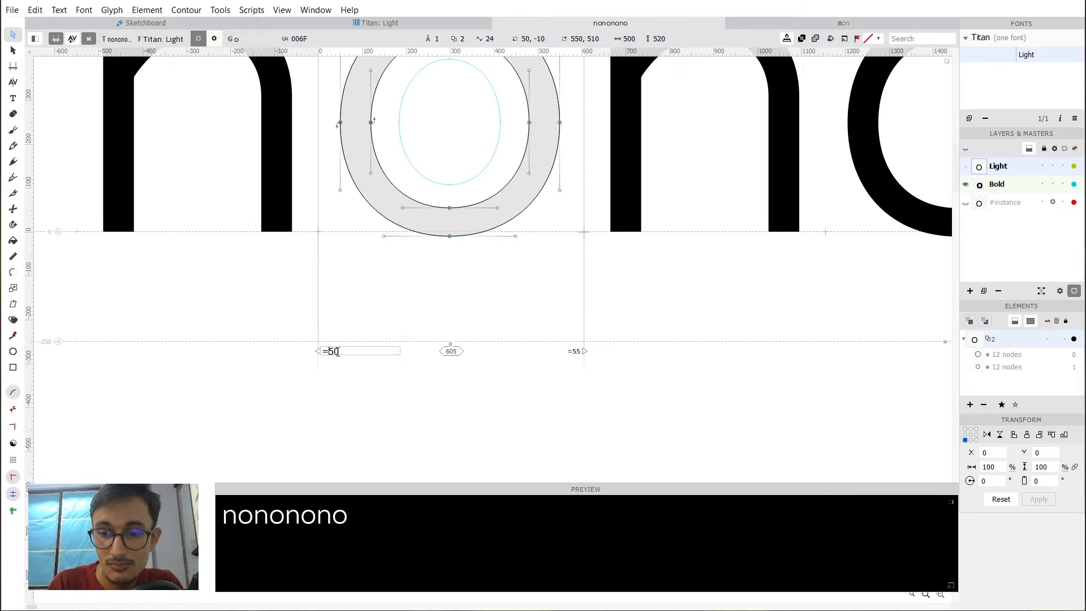
text(=50)
key(Return)
Preview the filled Light n and o string to examine its spacing.
key(space)
drag(505, 253, 546, 396)
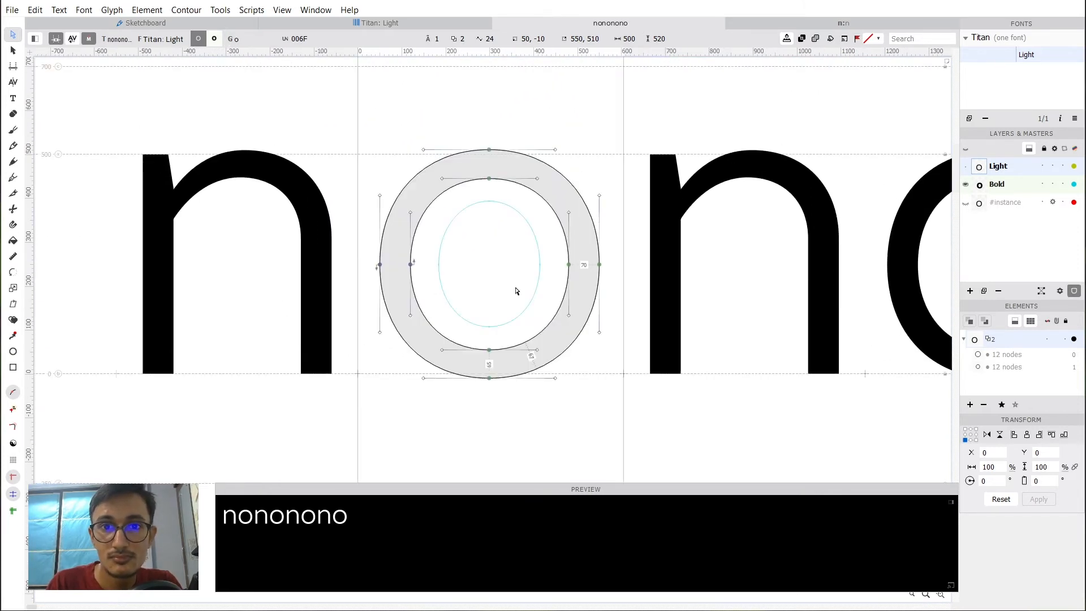
scroll(511, 261, down, 1)
key(space)
drag(539, 275, 535, 255)
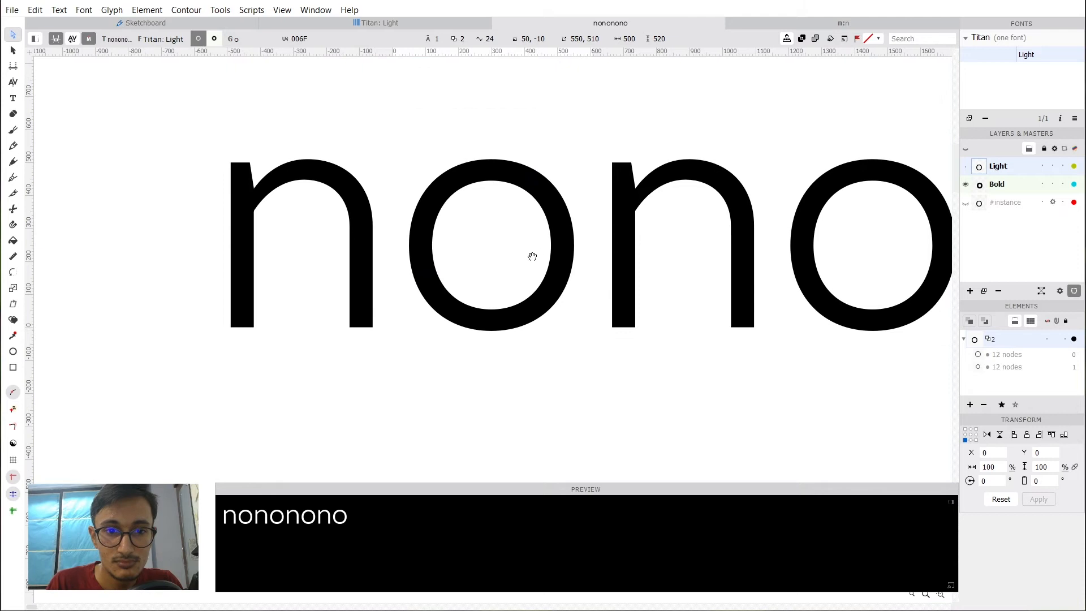
Alternate between the Bold and Light masters to compare the shapes and spacing of the n and o.
click(214, 40)
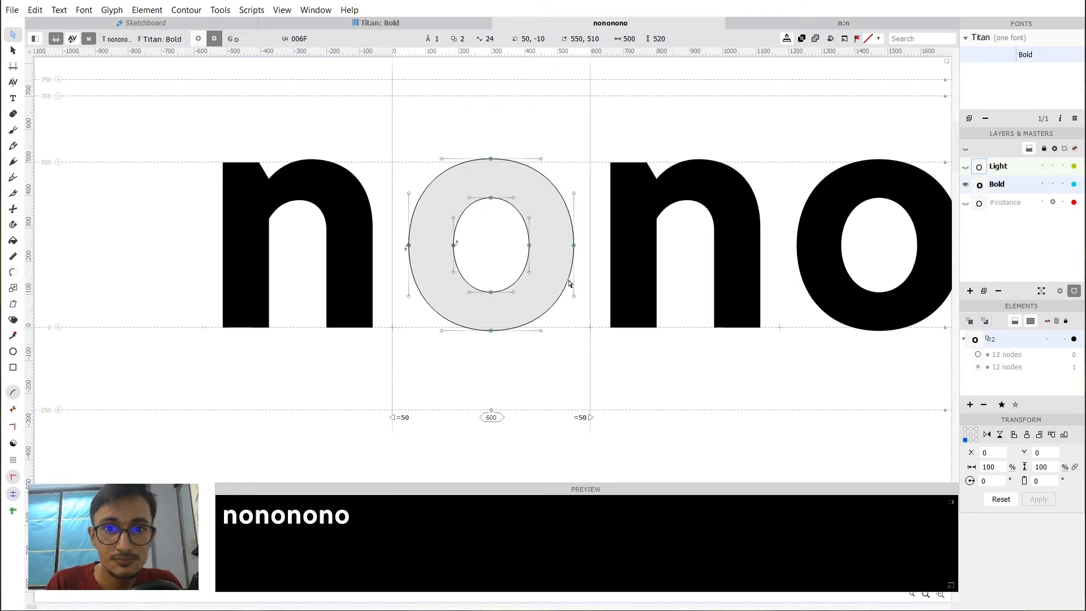
click(199, 39)
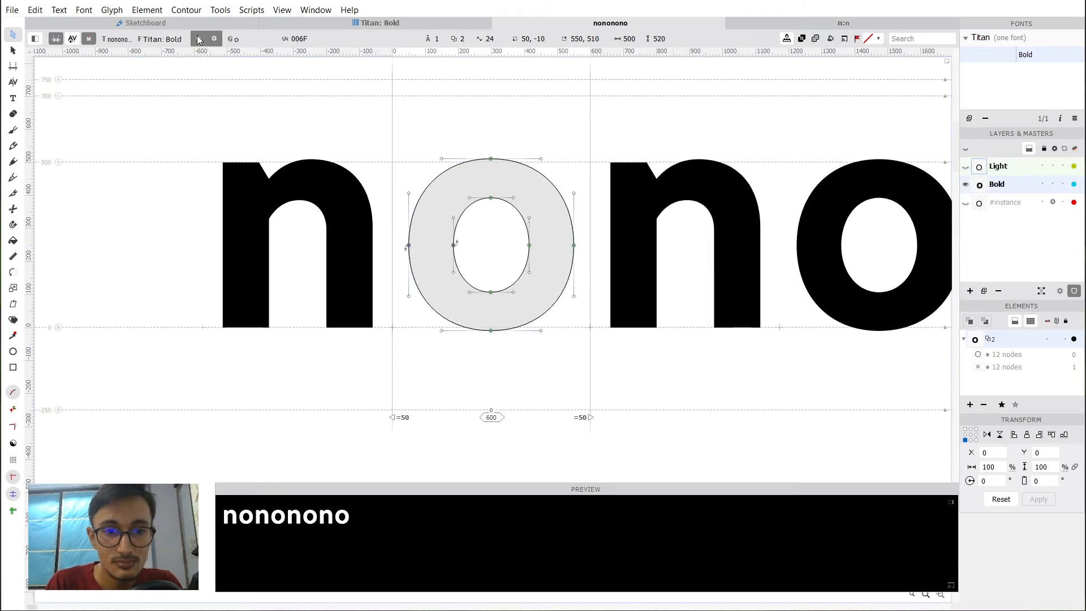
key(space)
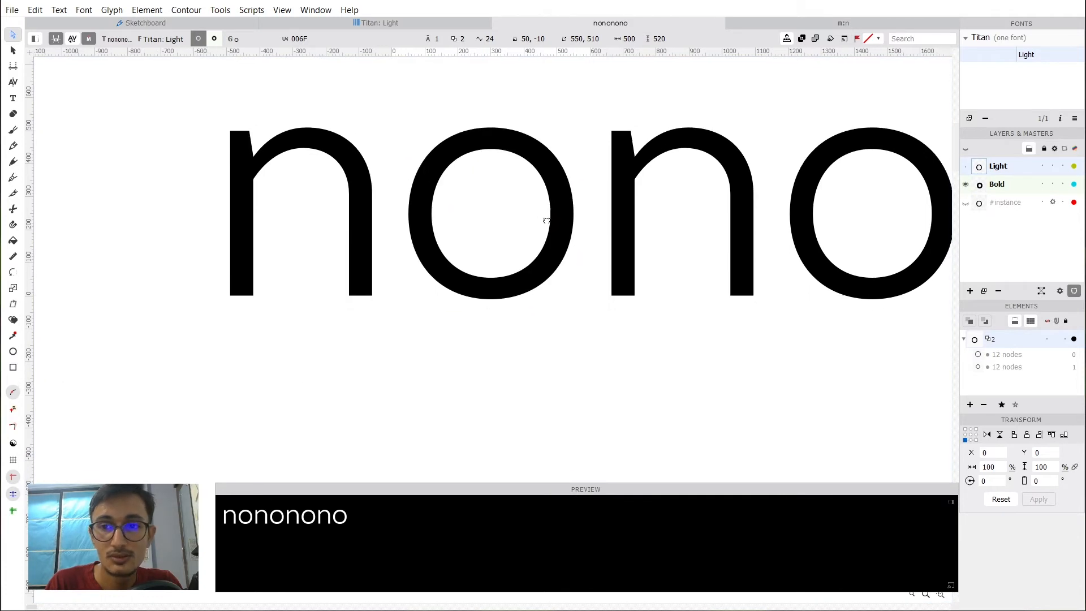
drag(516, 259, 501, 226)
key(space)
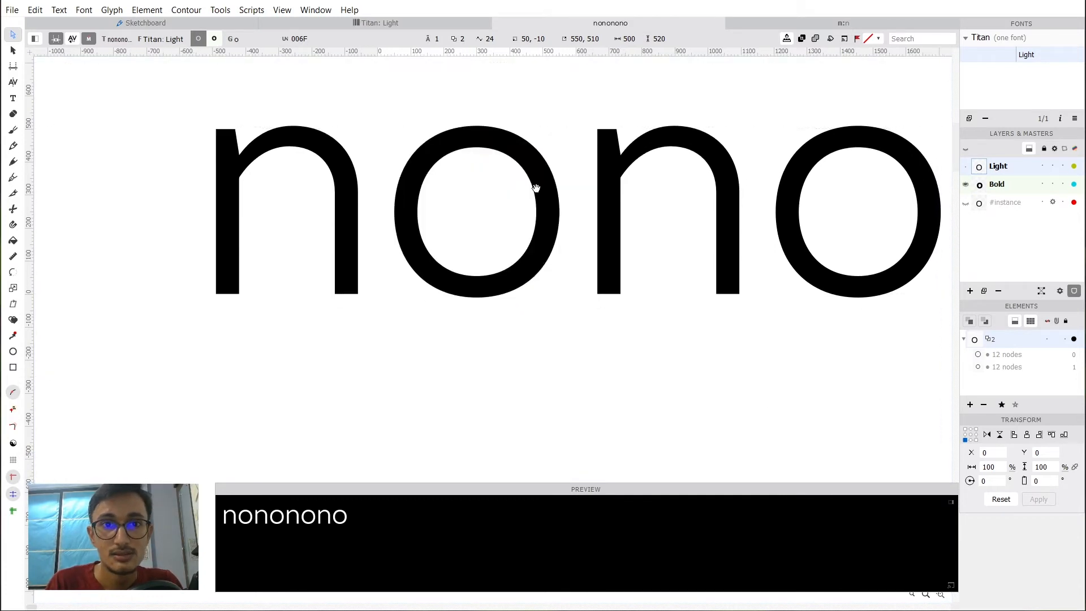
drag(534, 185, 504, 194)
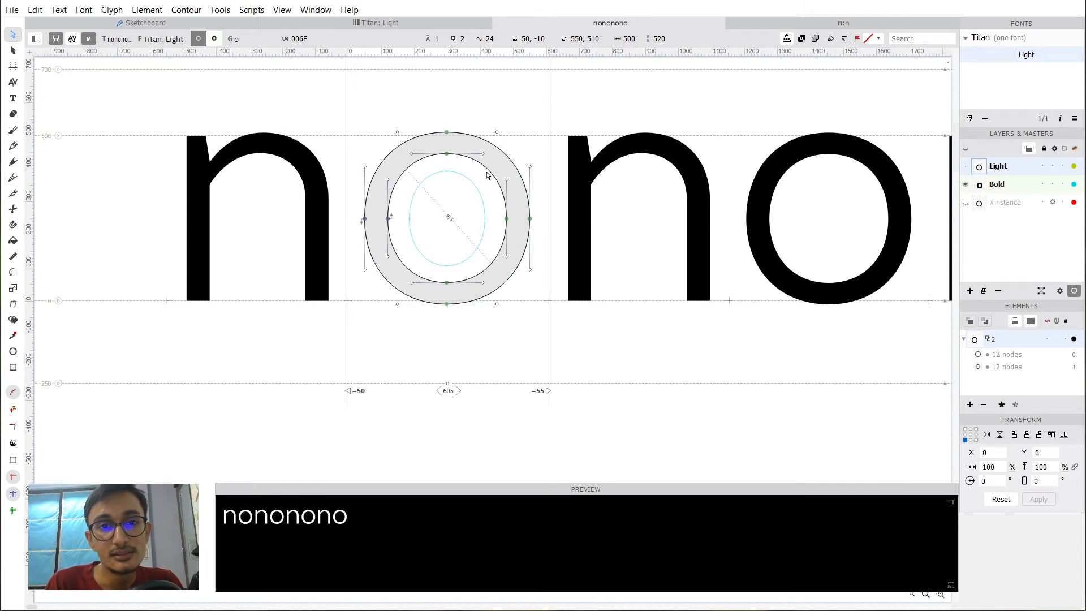
click(215, 39)
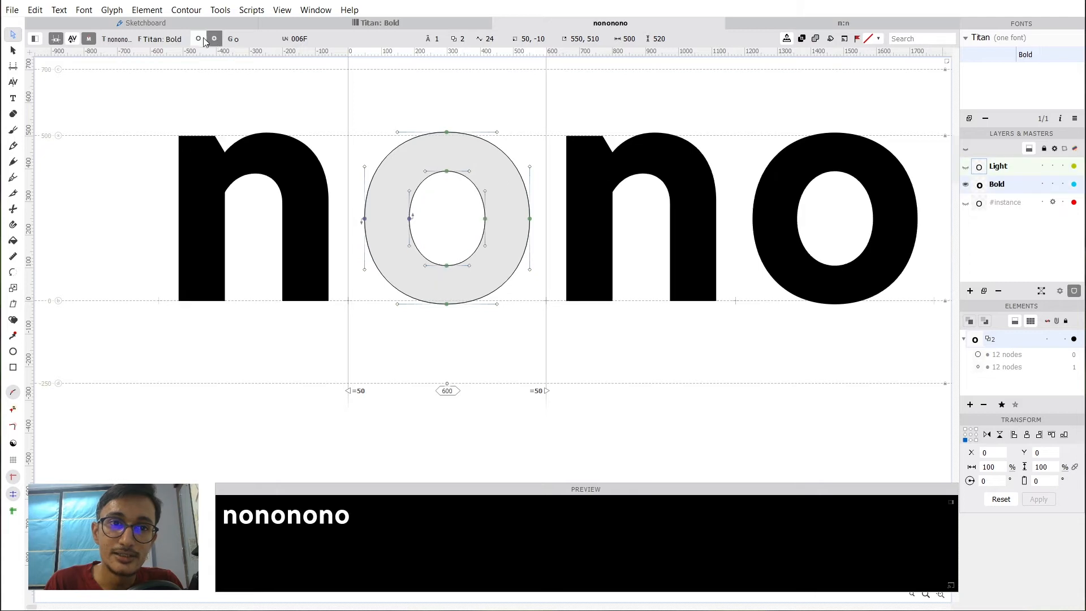
click(199, 40)
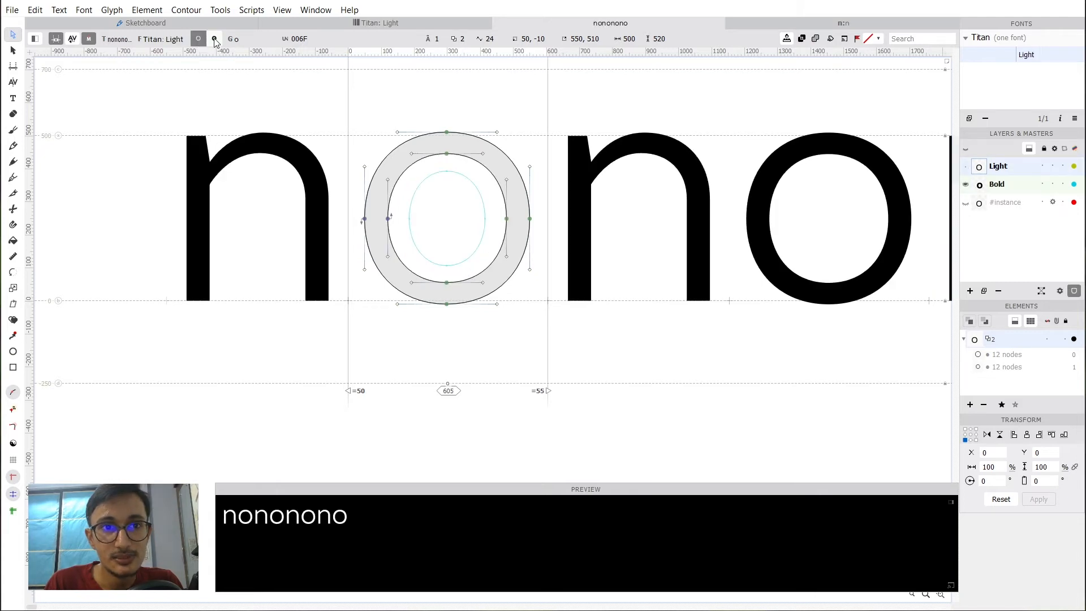
click(215, 39)
click(199, 40)
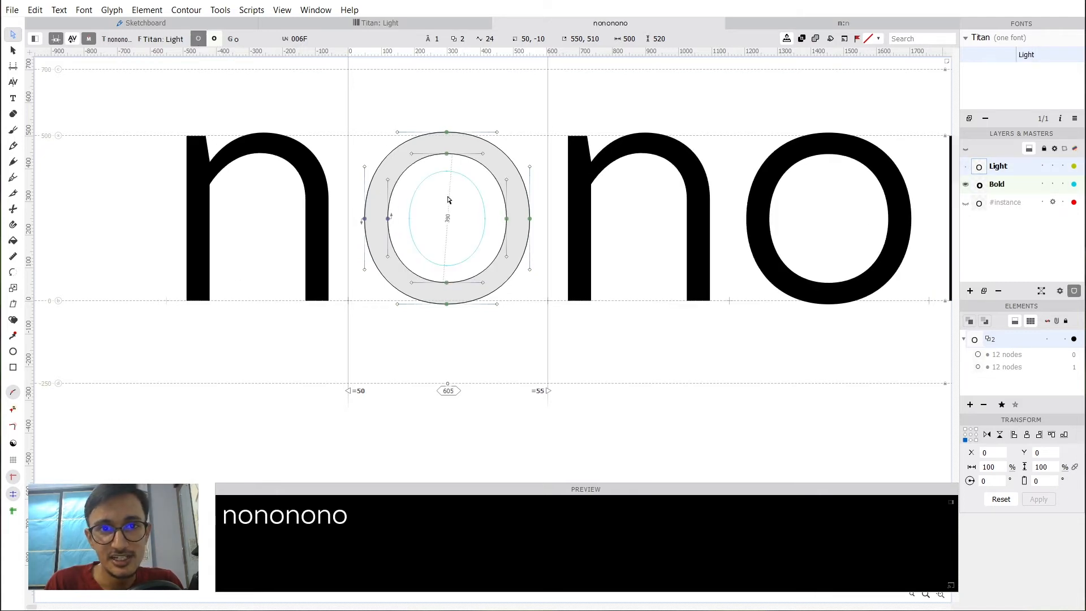
Dock the Titan: Light font window after the other windows and close the nononono and n glyph windows.
double_click(395, 29)
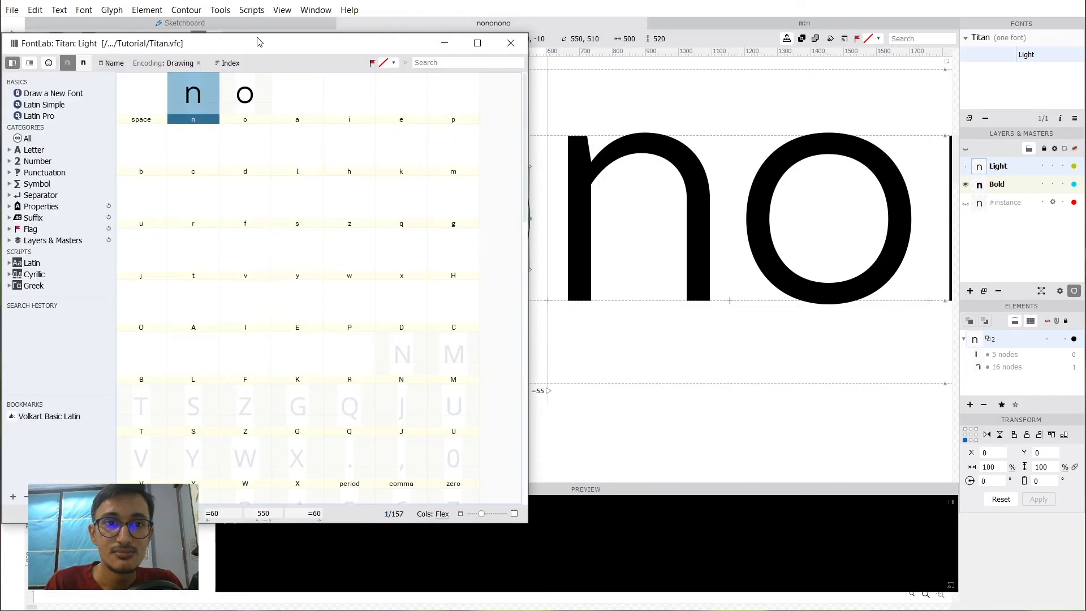
drag(319, 35, 470, 27)
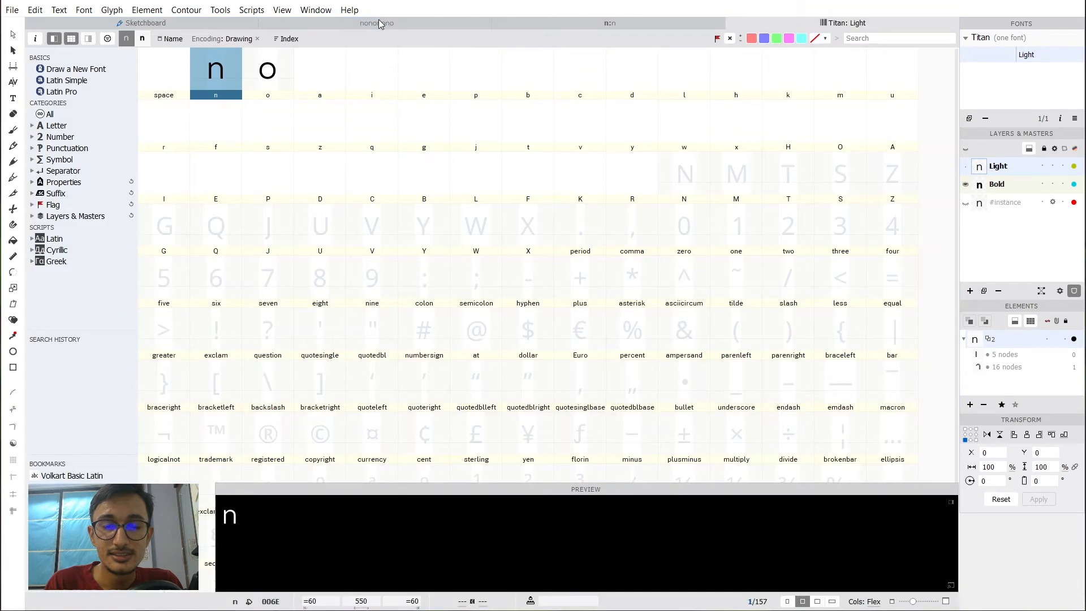
click(585, 26)
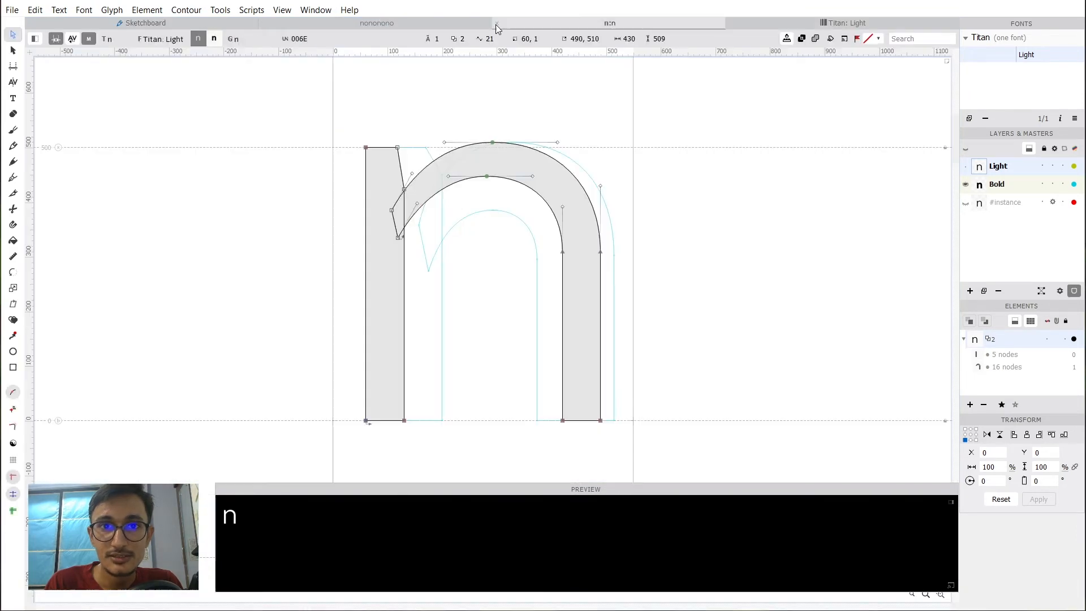
click(497, 23)
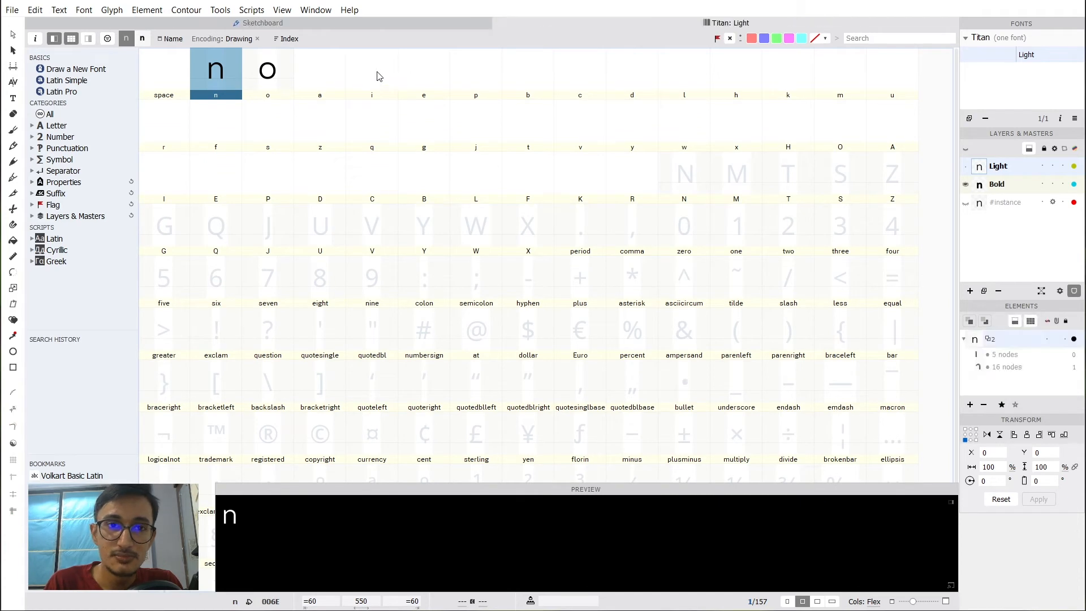
Select both the n and o glyphs in the font window.
click(335, 81)
click(267, 70)
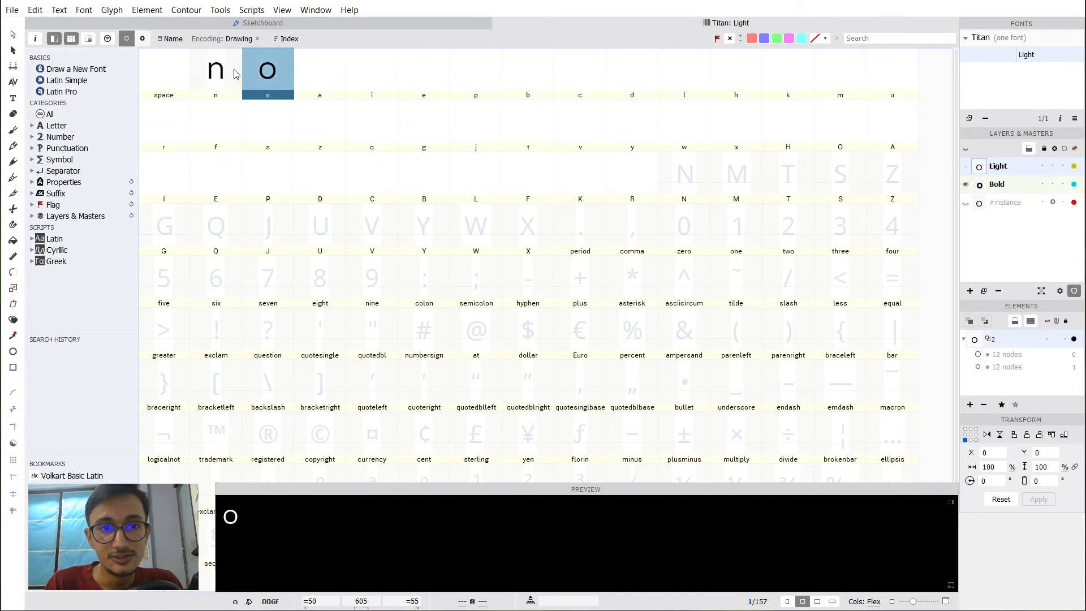
shift+click(228, 75)
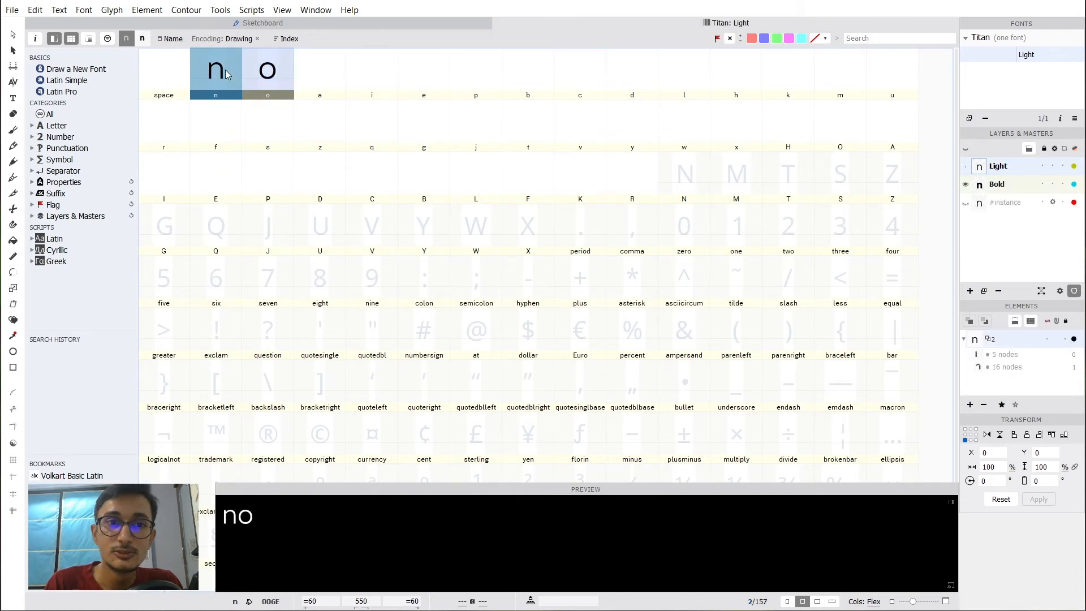
Open the selected n and o glyphs together for editing and show their Bold master.
double_click(225, 74)
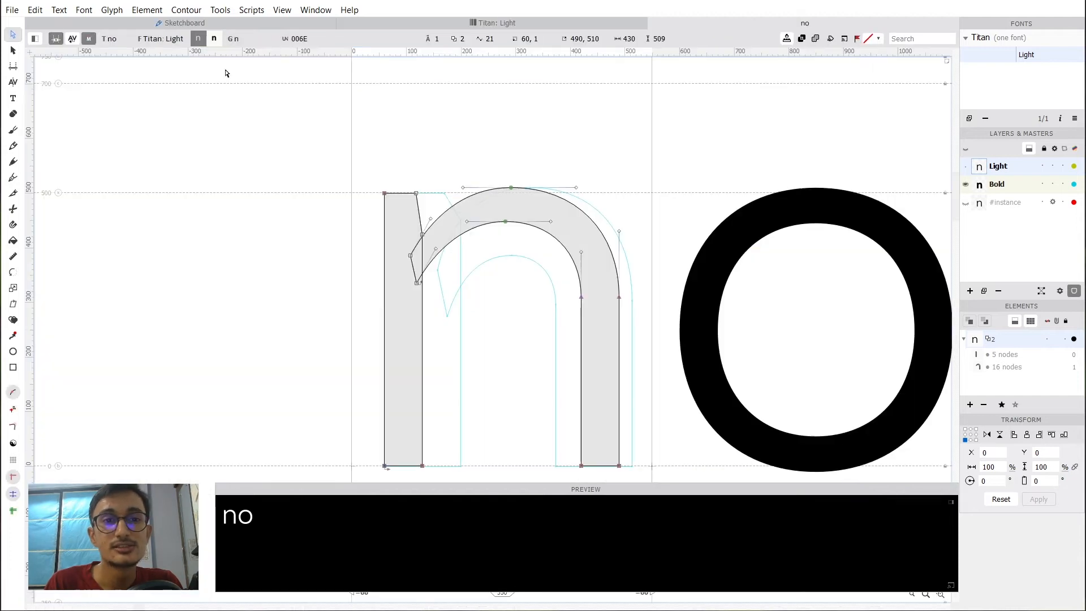
drag(515, 301, 424, 189)
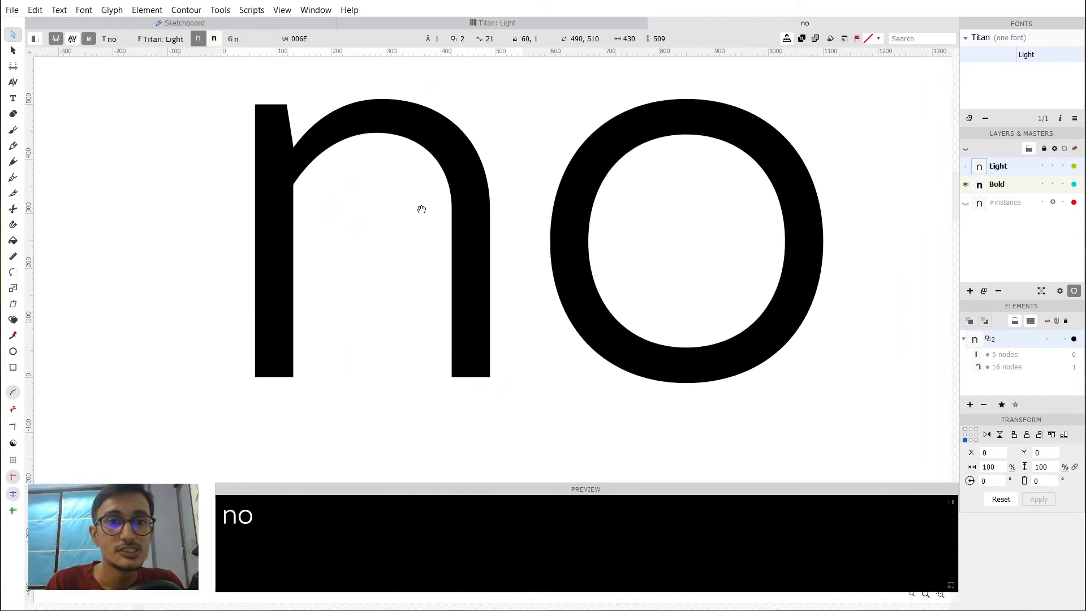
click(215, 39)
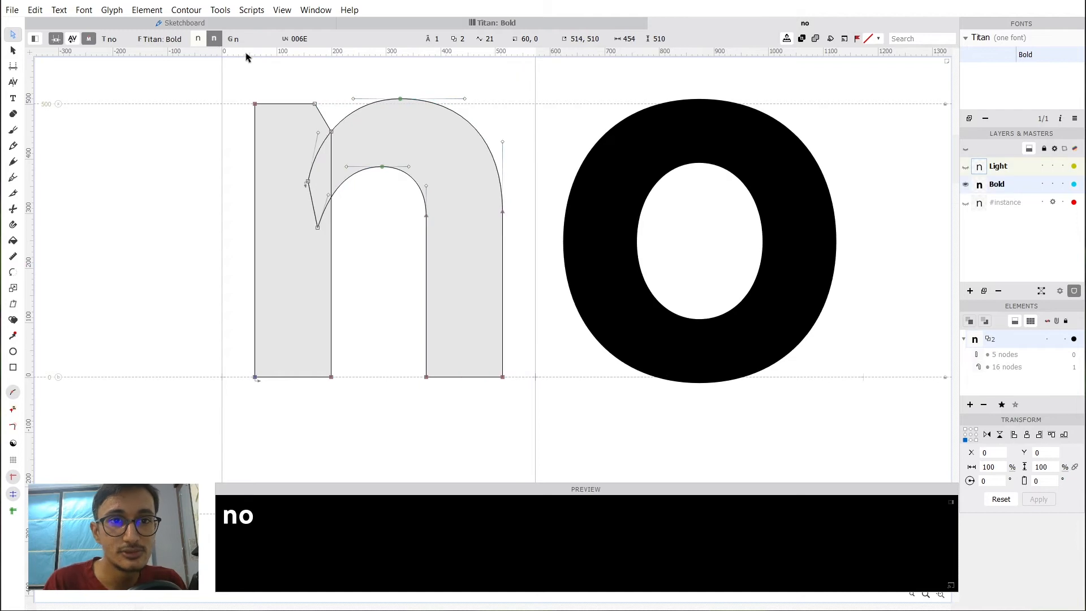
Examine the stem and arch contours of the Bold n and the order of their elements.
double_click(254, 118)
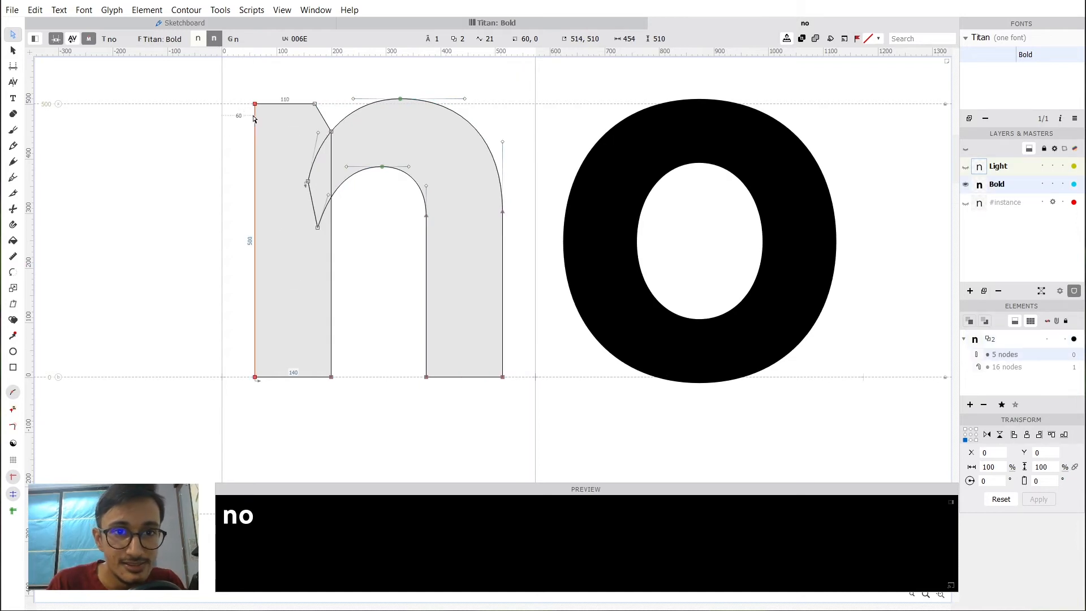
click(380, 272)
double_click(427, 235)
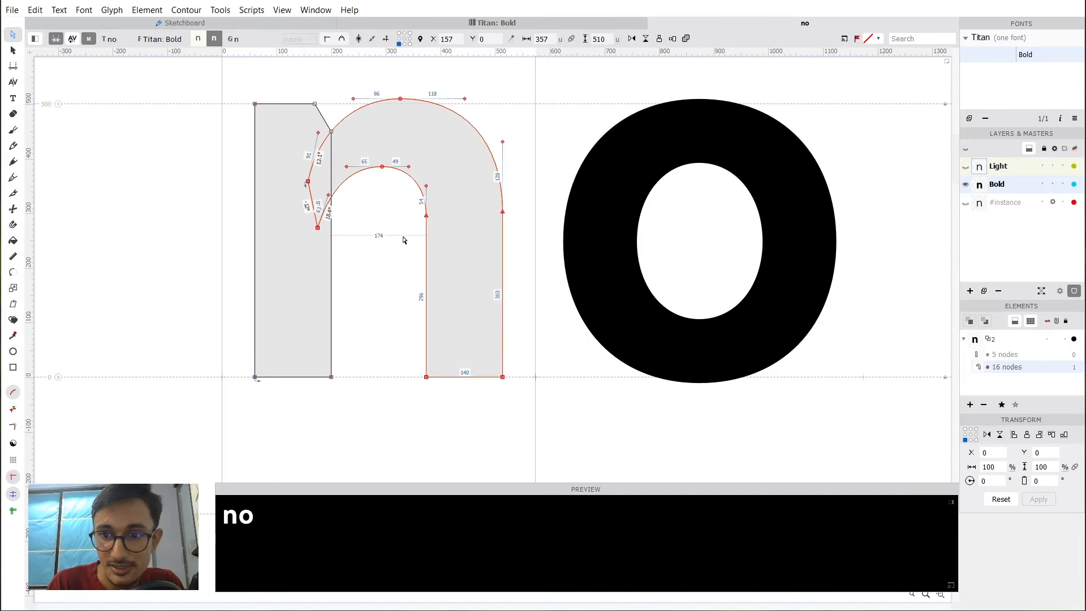
click(402, 237)
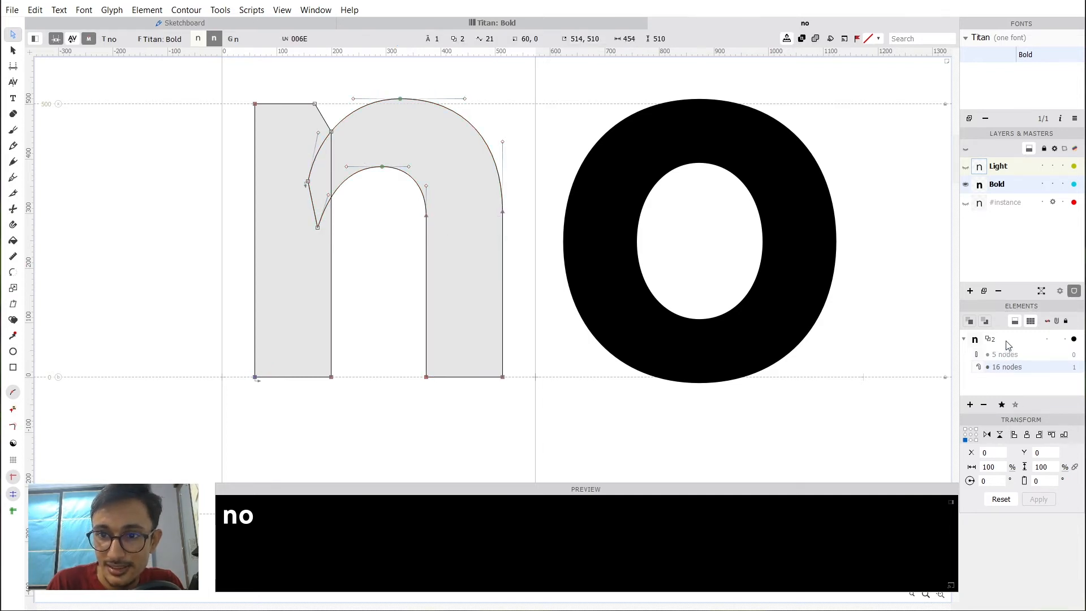
click(1014, 357)
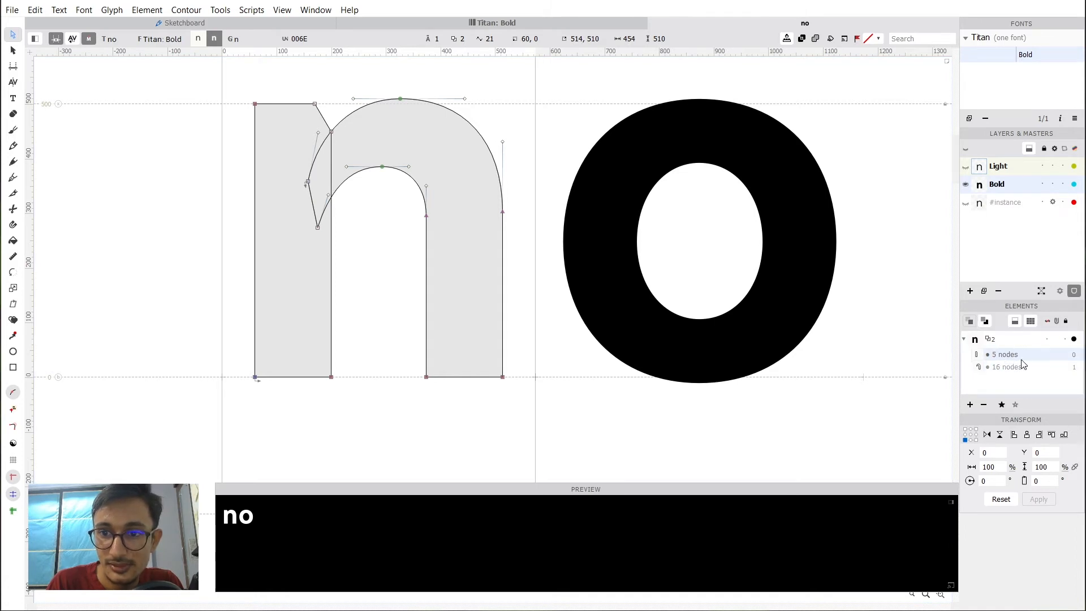
click(1027, 371)
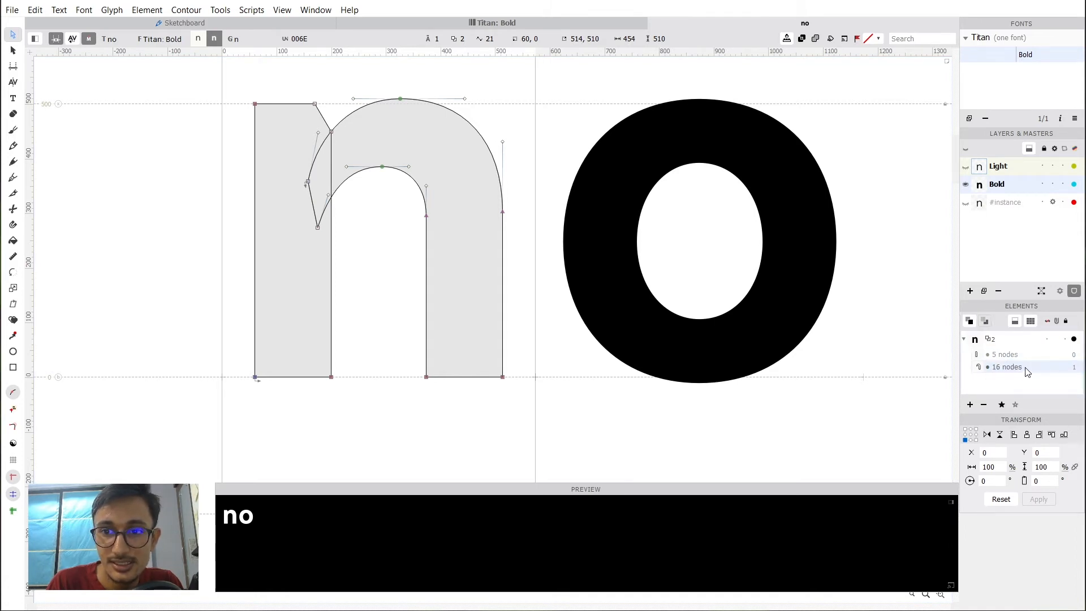
Examine the element order of the stem and arch in the Light n for comparison with the Bold master.
click(197, 39)
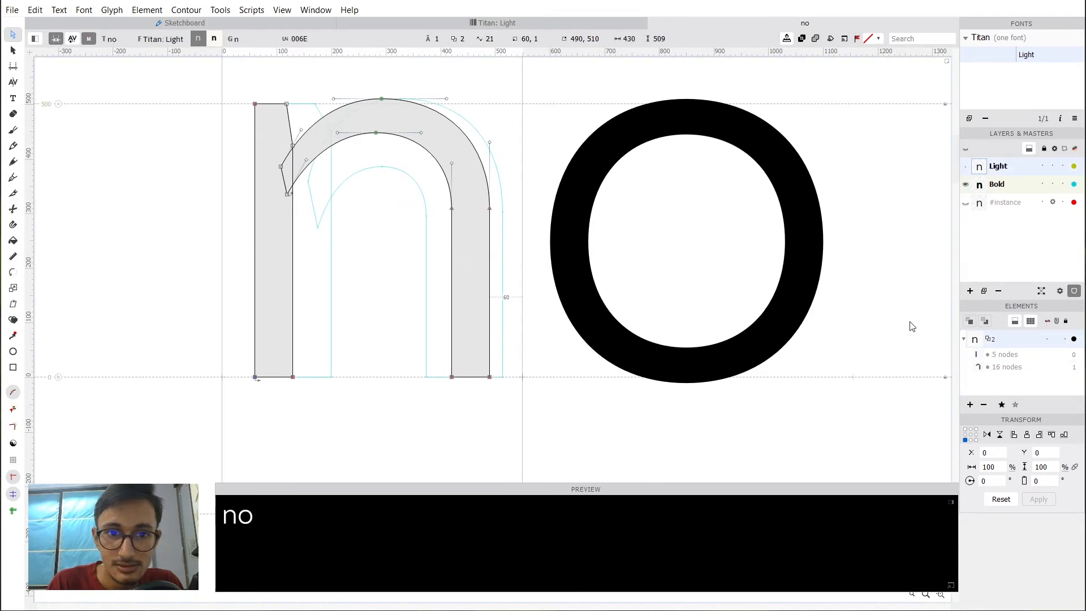
click(1017, 357)
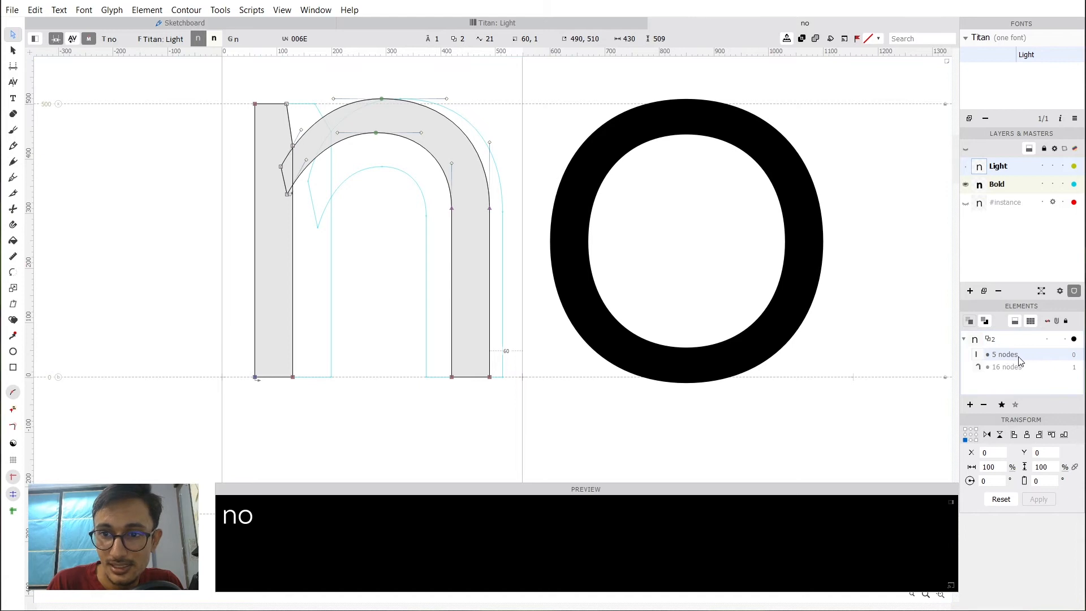
click(1013, 369)
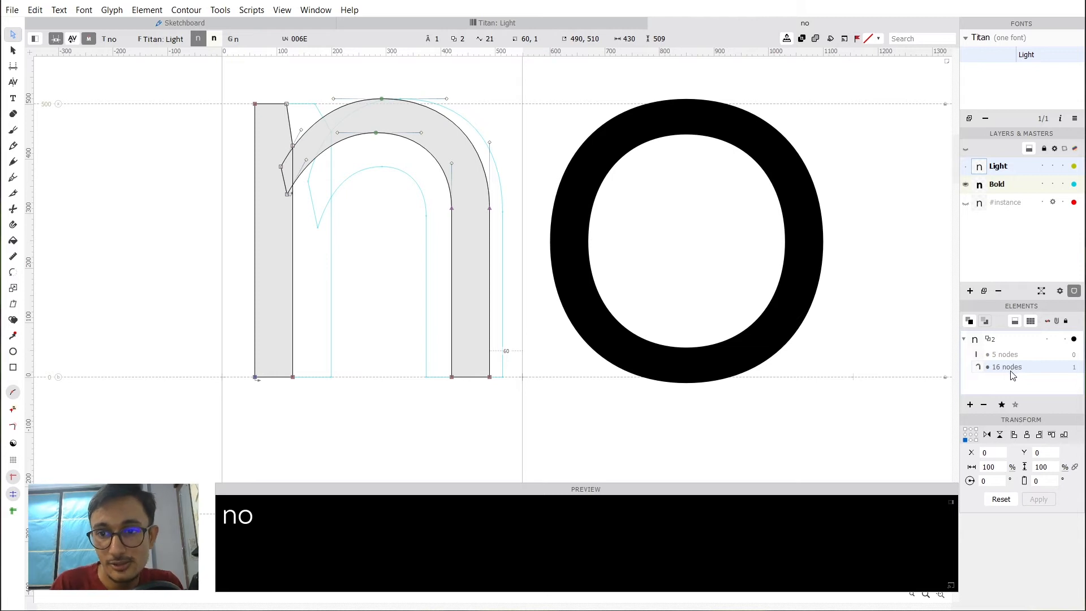
click(1010, 356)
click(1013, 369)
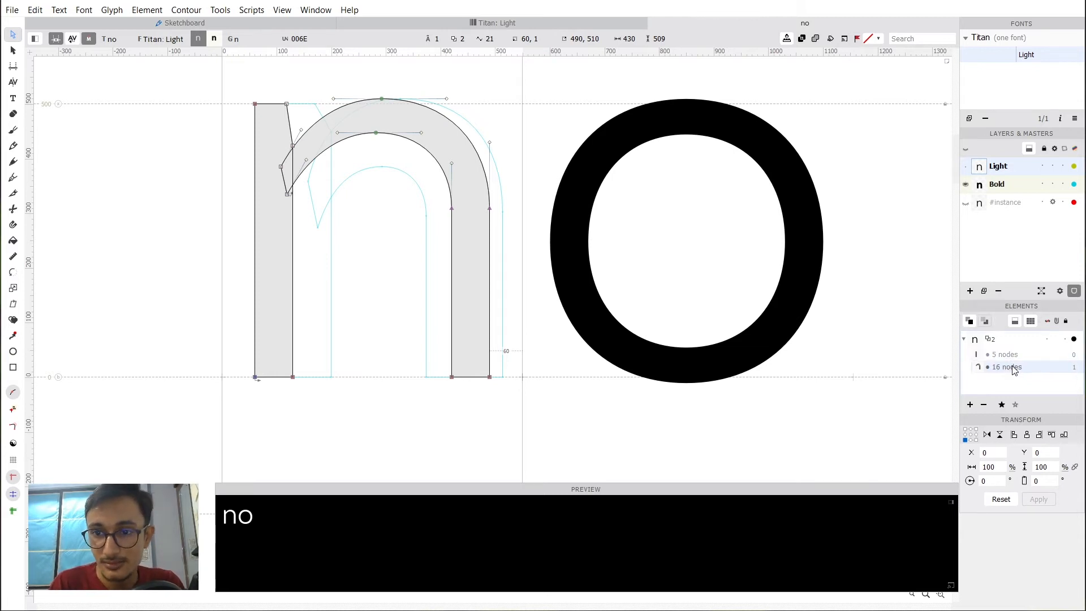
Move the arch element ahead of the stem in the Light n, and compare the Bold and Light masters.
drag(1017, 372, 1017, 356)
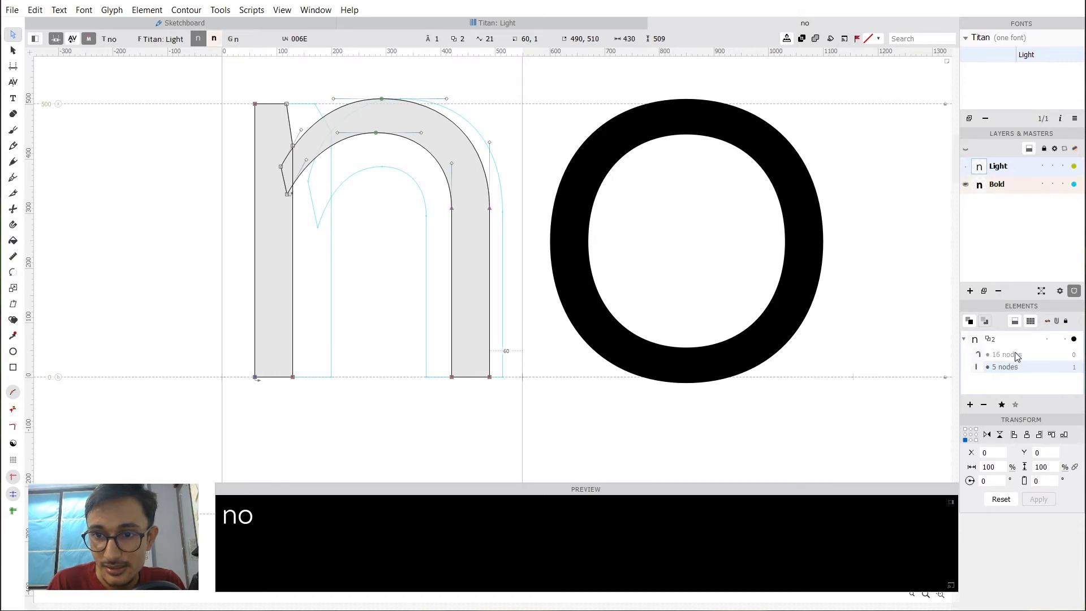
click(1012, 188)
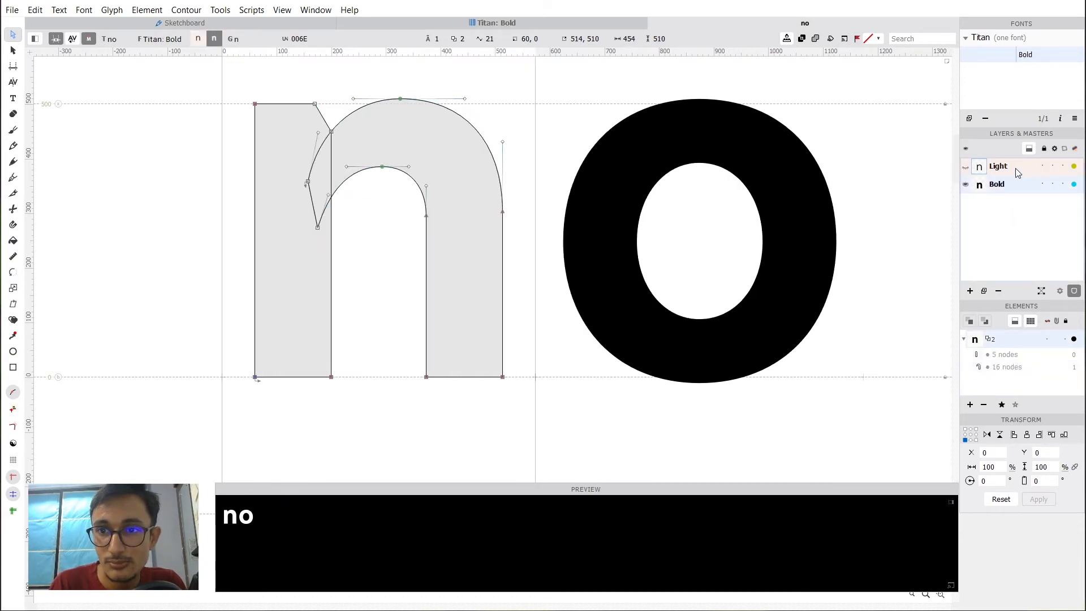
click(1016, 169)
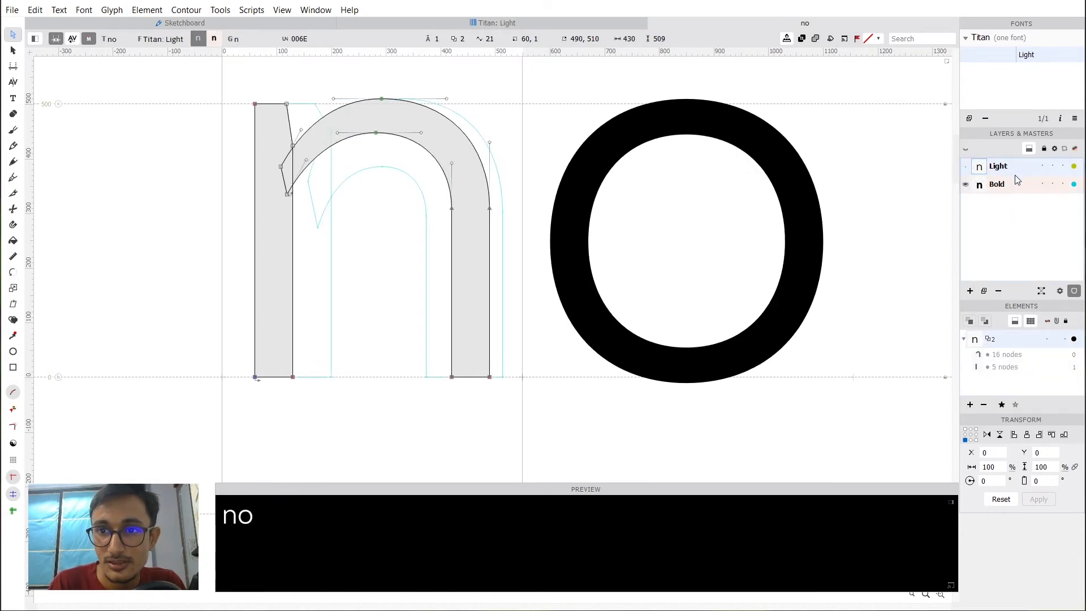
Move the 5-node stem element back ahead of the arch in the Light n, and recheck both masters.
click(1006, 368)
drag(1022, 365, 1022, 354)
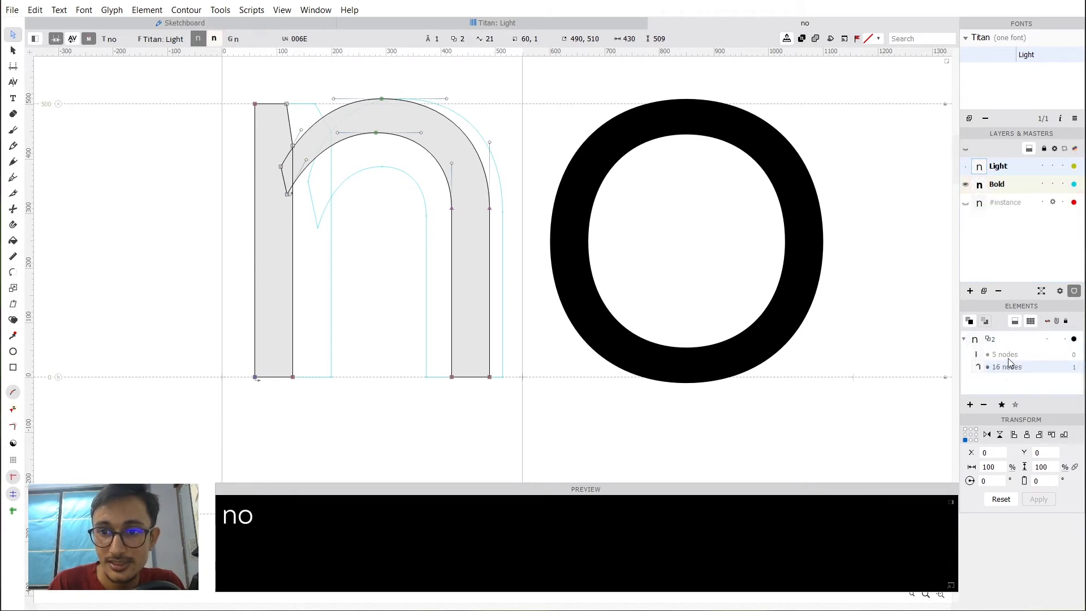
click(1012, 187)
click(1017, 172)
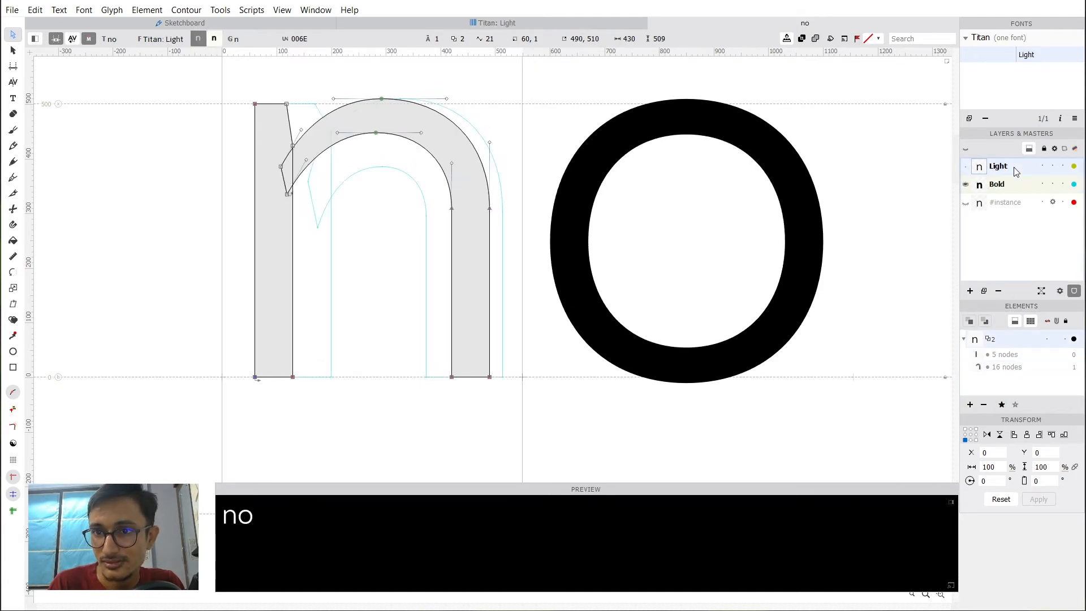
Preview the filled Light n and o glyphs, and return to the n's outline view.
key(space)
drag(388, 262, 371, 242)
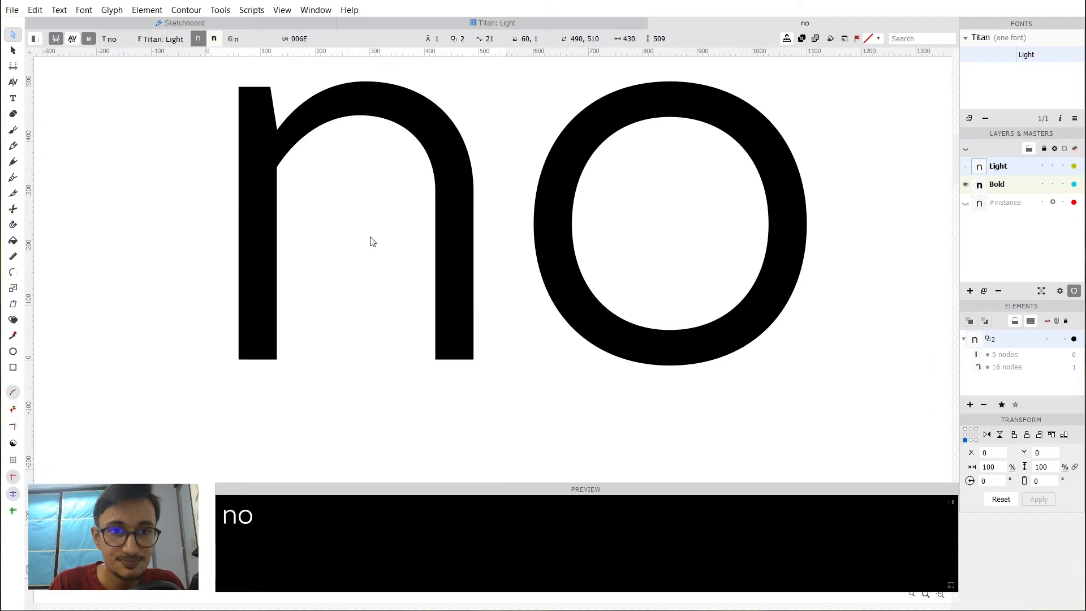
key(space)
drag(366, 196, 368, 235)
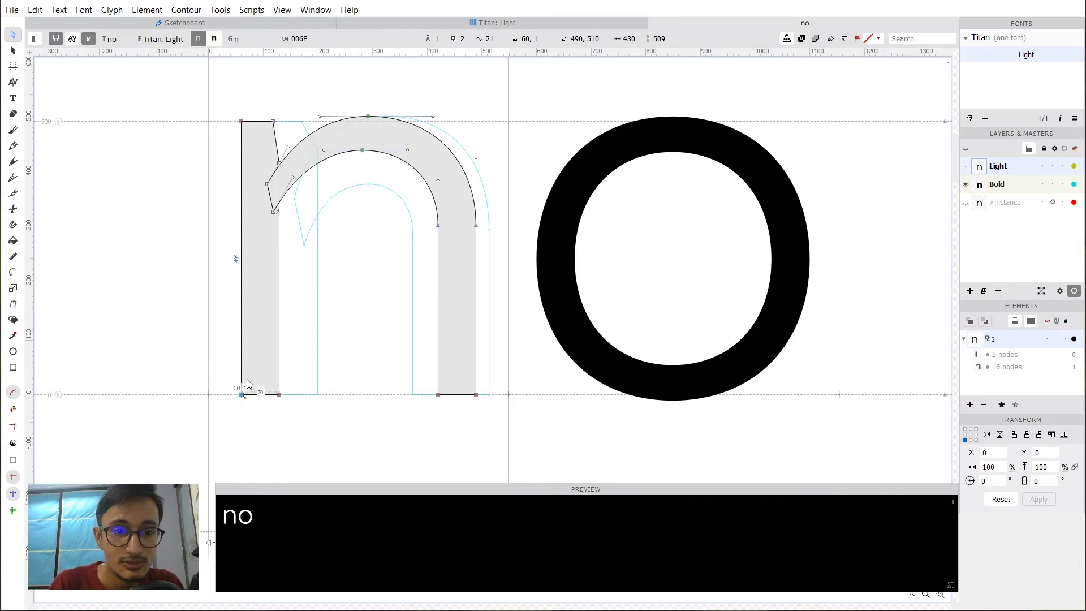
Compare the start point of the n's stem contour between the Light and Bold masters.
double_click(242, 334)
click(299, 380)
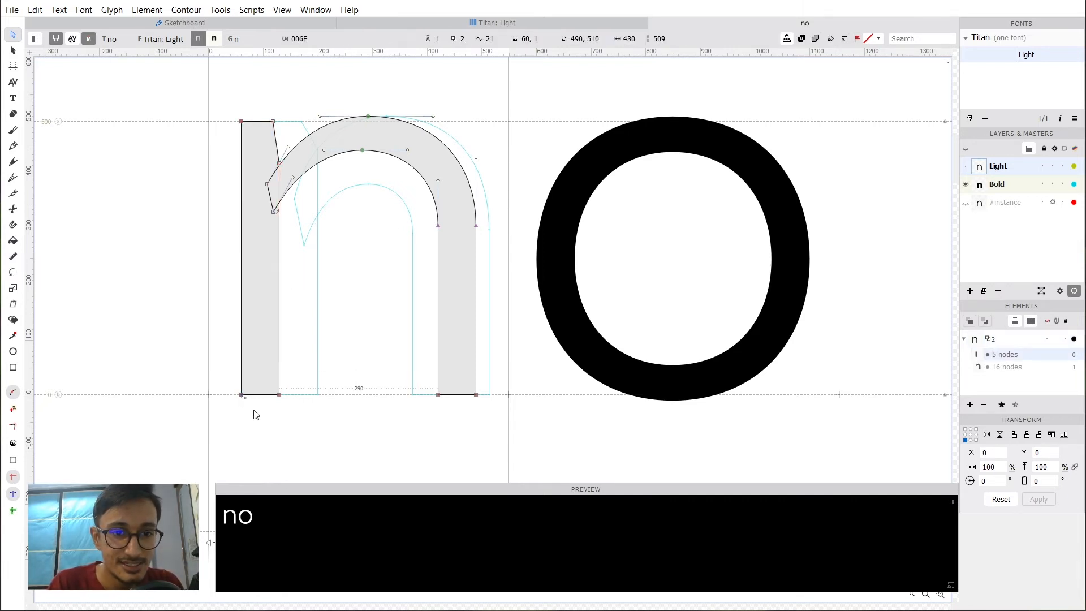
click(243, 395)
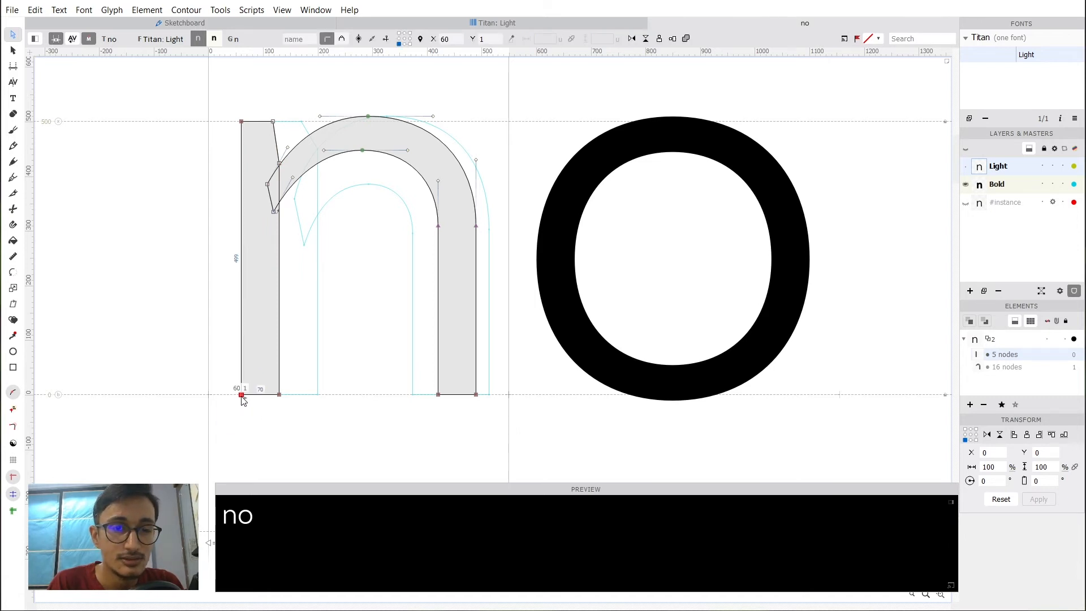
click(215, 40)
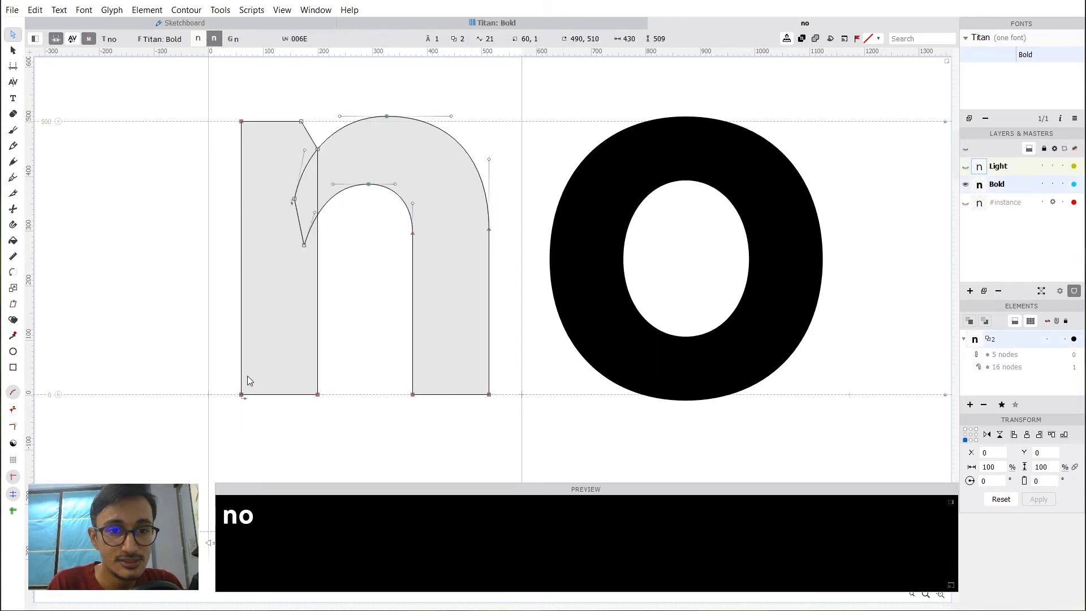
drag(260, 423, 234, 373)
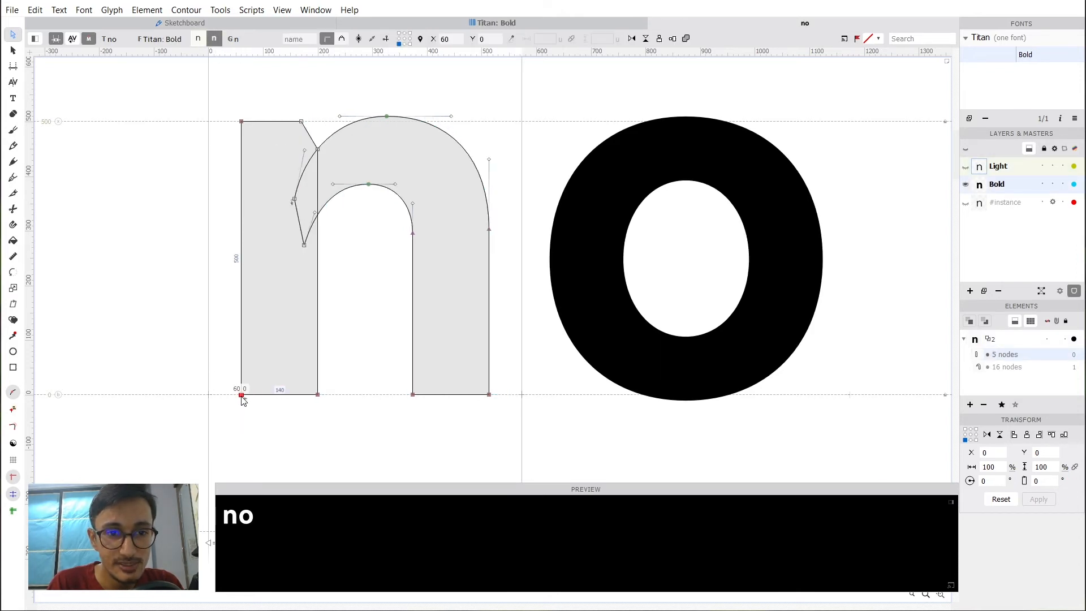
click(203, 39)
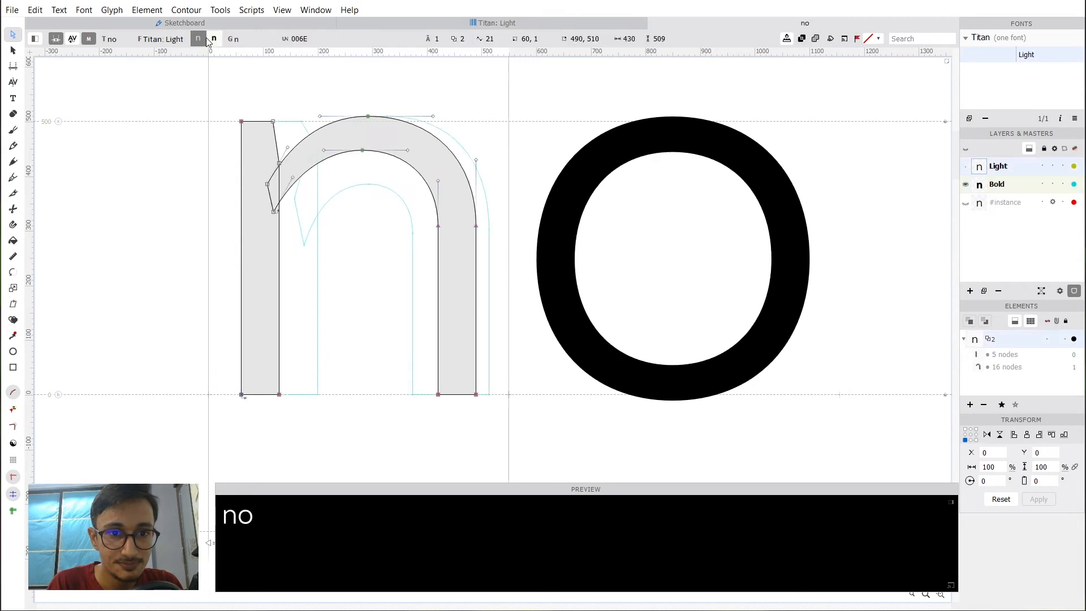
Inspect the start point of the arch contour in the Light n.
click(414, 176)
double_click(413, 171)
click(332, 215)
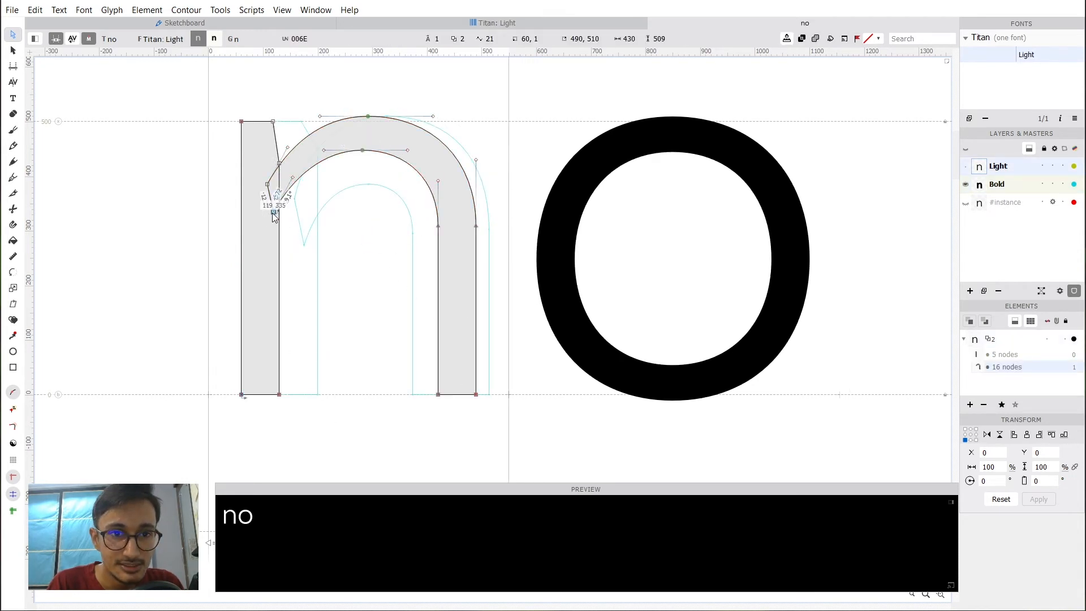
click(273, 212)
In the Bold n, set the lowest node of the arch's tapered end inside the stem as the contour's start point.
click(215, 39)
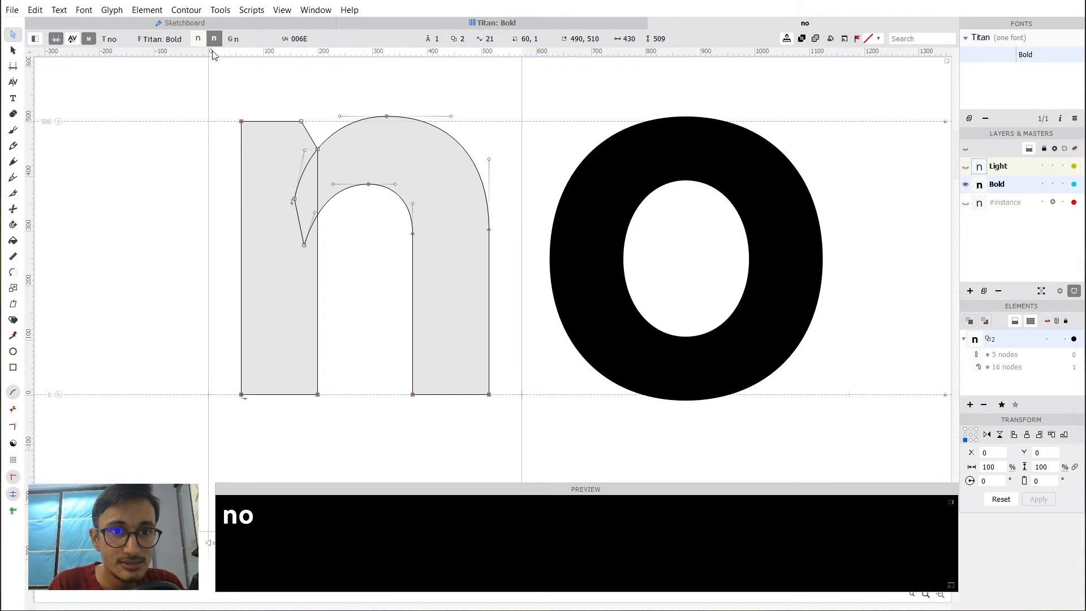
click(304, 245)
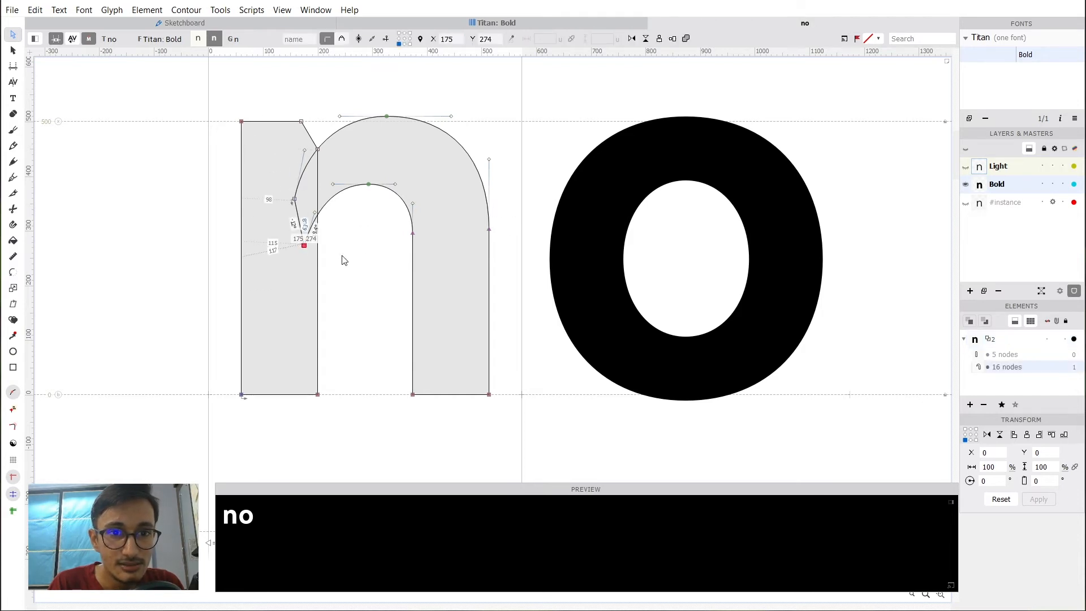
right_click(304, 247)
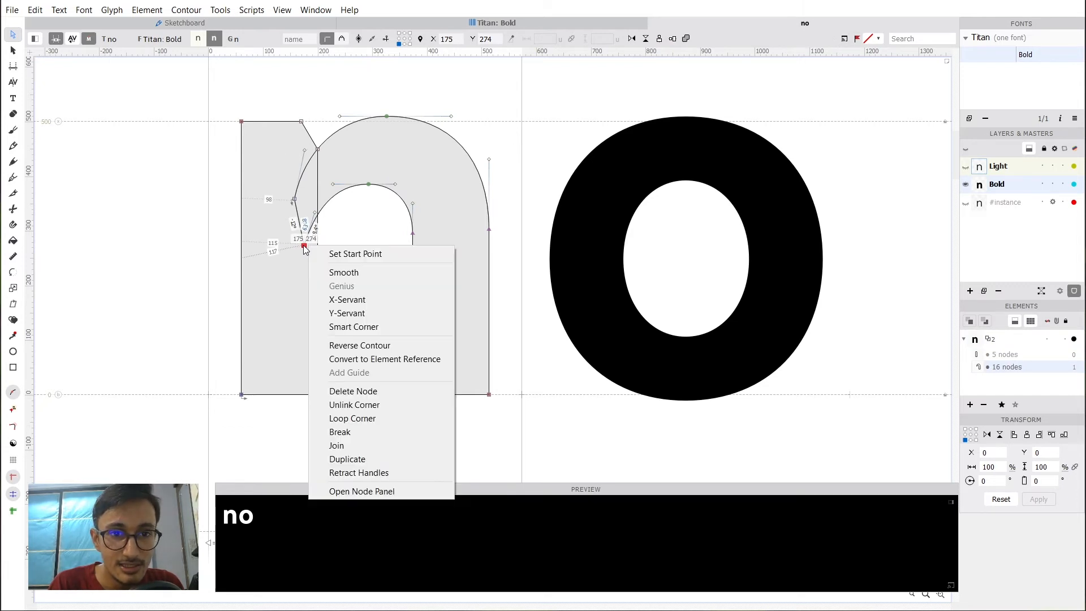
click(384, 254)
click(371, 244)
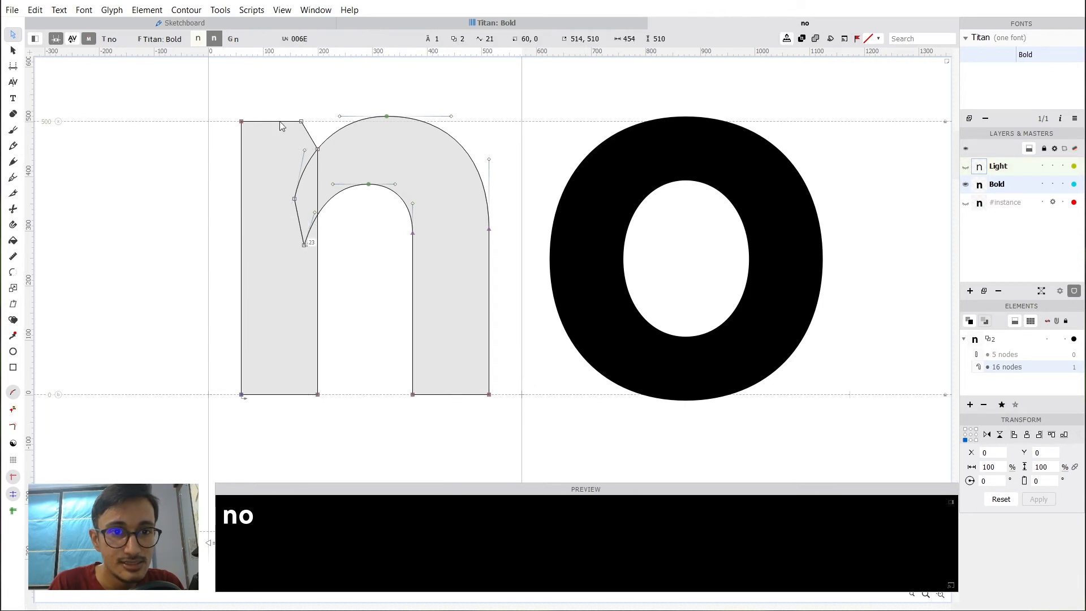
Check the arch's start point in the Light master against the Bold one, and preview the filled Bold n and o.
click(198, 39)
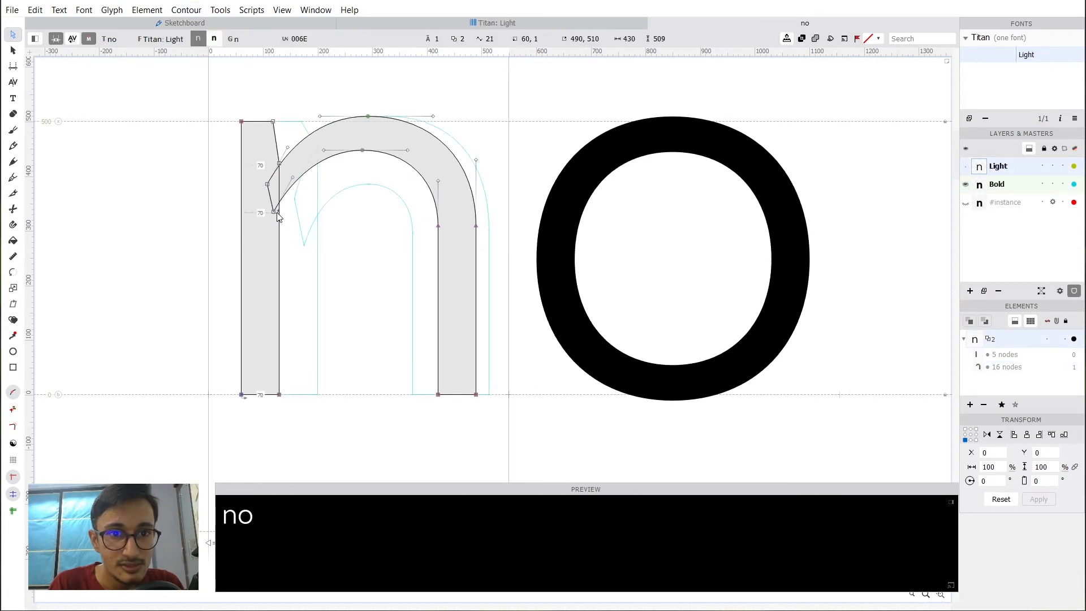
click(214, 39)
key(space)
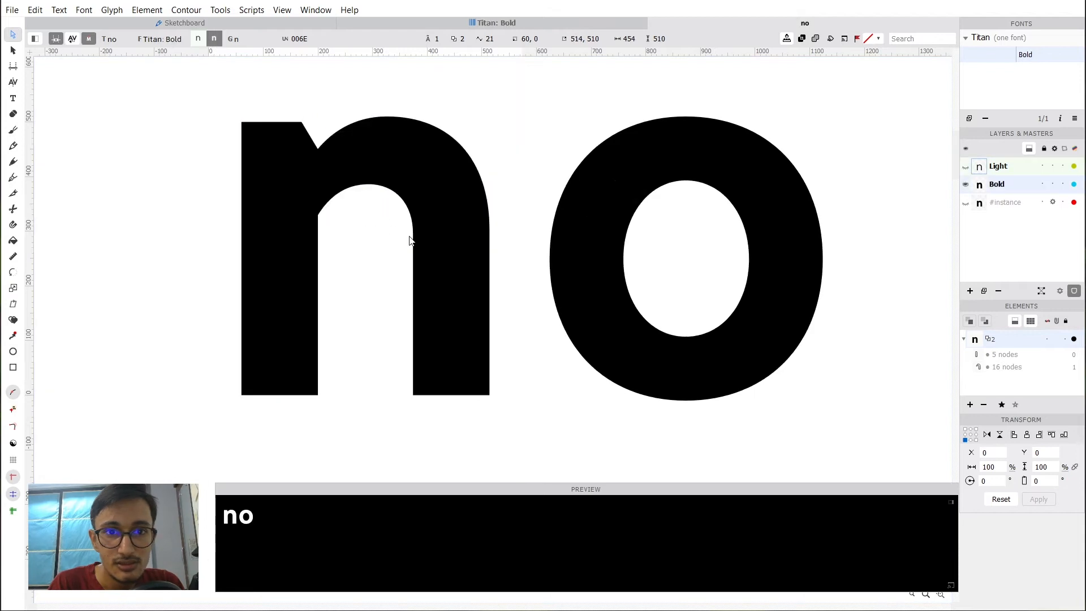
drag(411, 241, 392, 223)
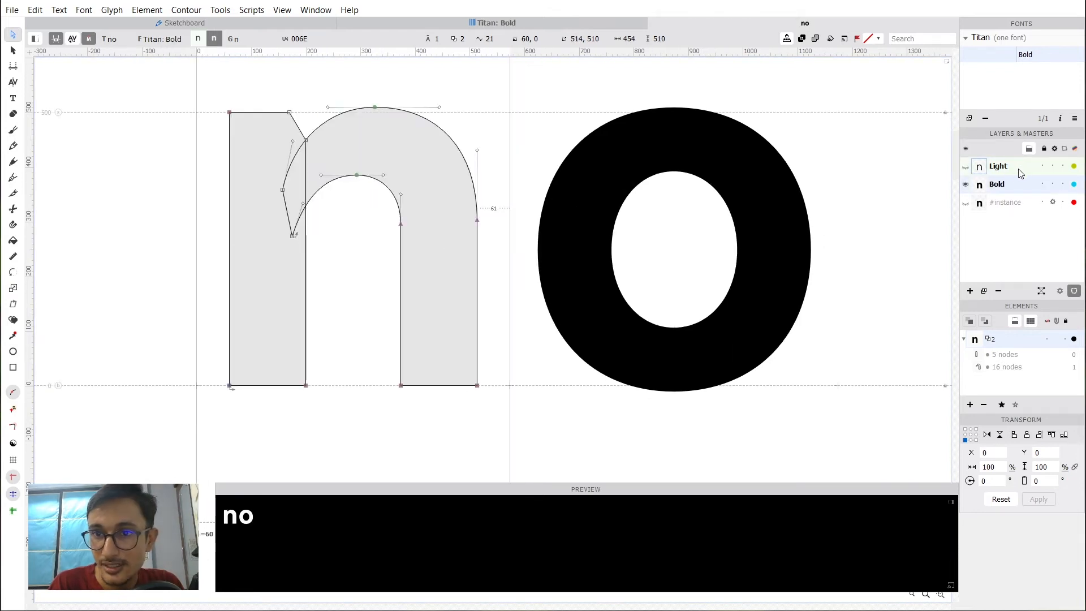
Return to the Light master and check the instance layer listed below the masters.
click(1021, 173)
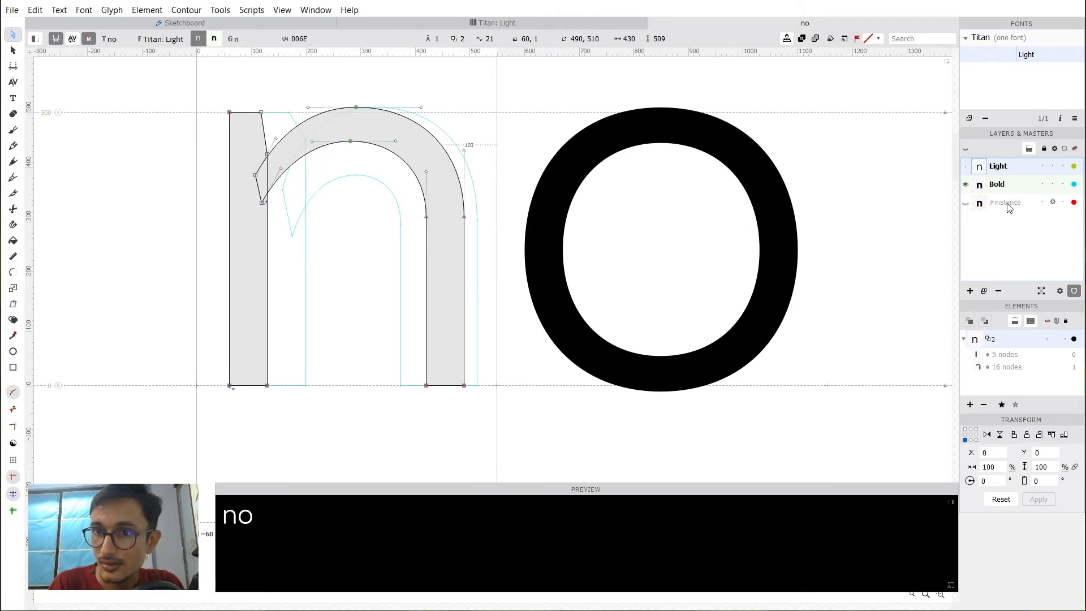
mouse_move(960, 218)
mouse_down()
mouse_move(940, 216)
mouse_move(961, 219)
mouse_up()
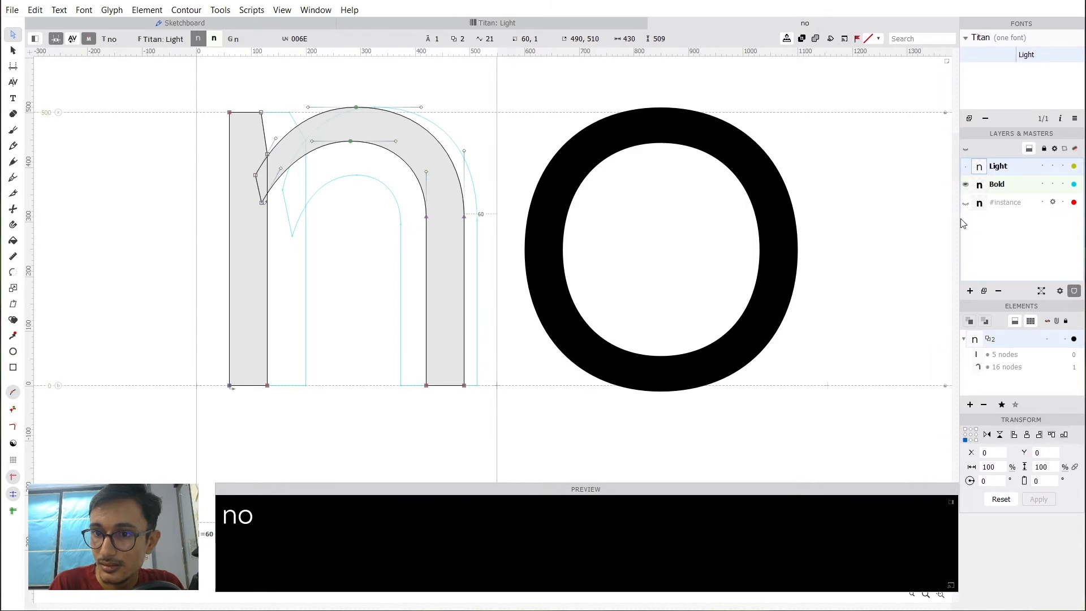
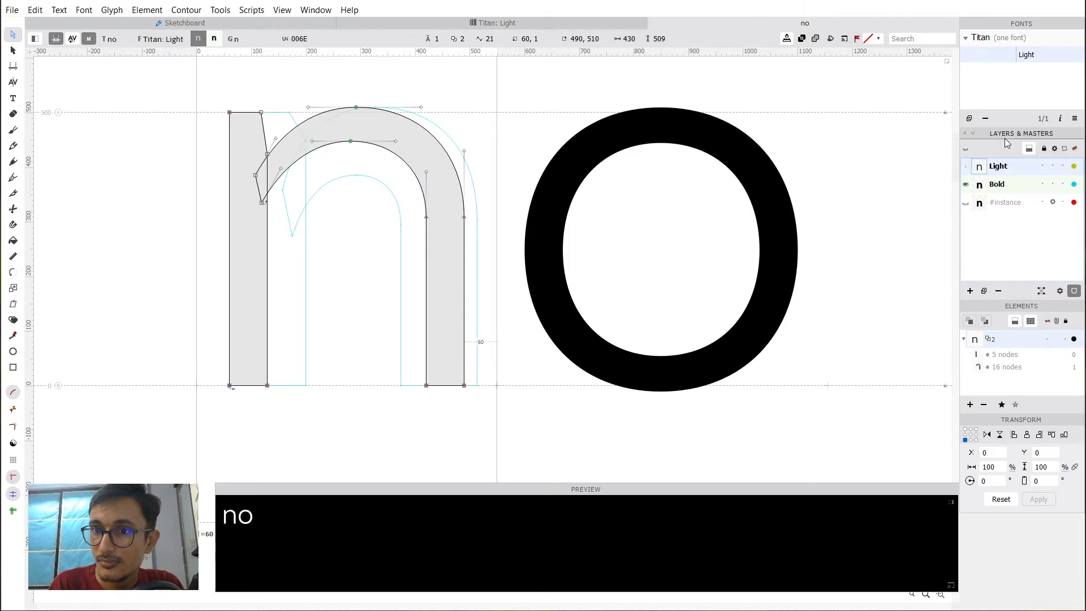
right_click(1007, 141)
key(Escape)
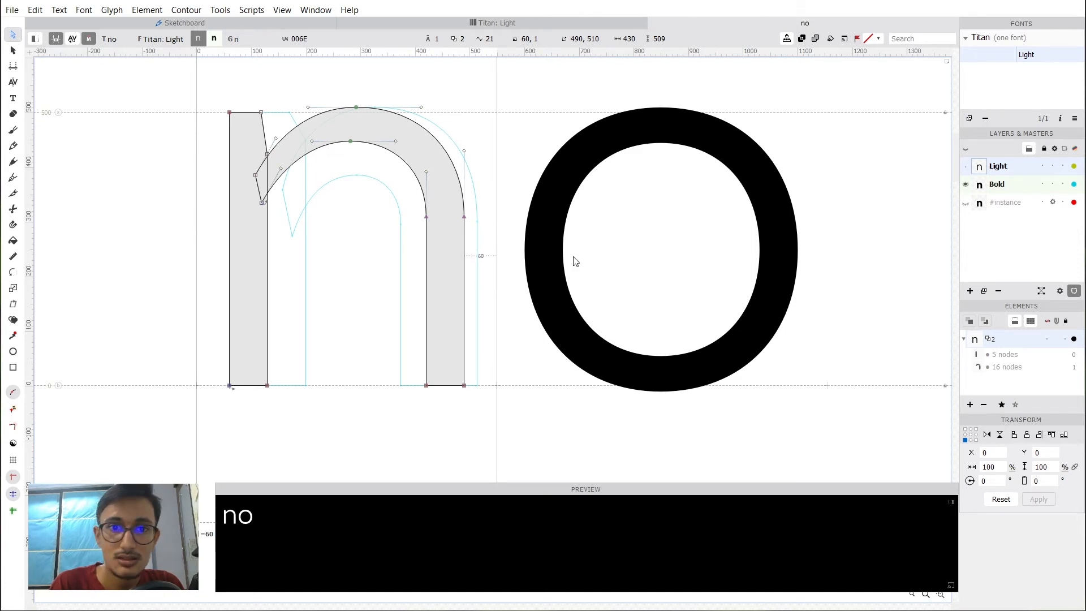
Preview the filled Light n and o once more, and return to the outlines.
key(space)
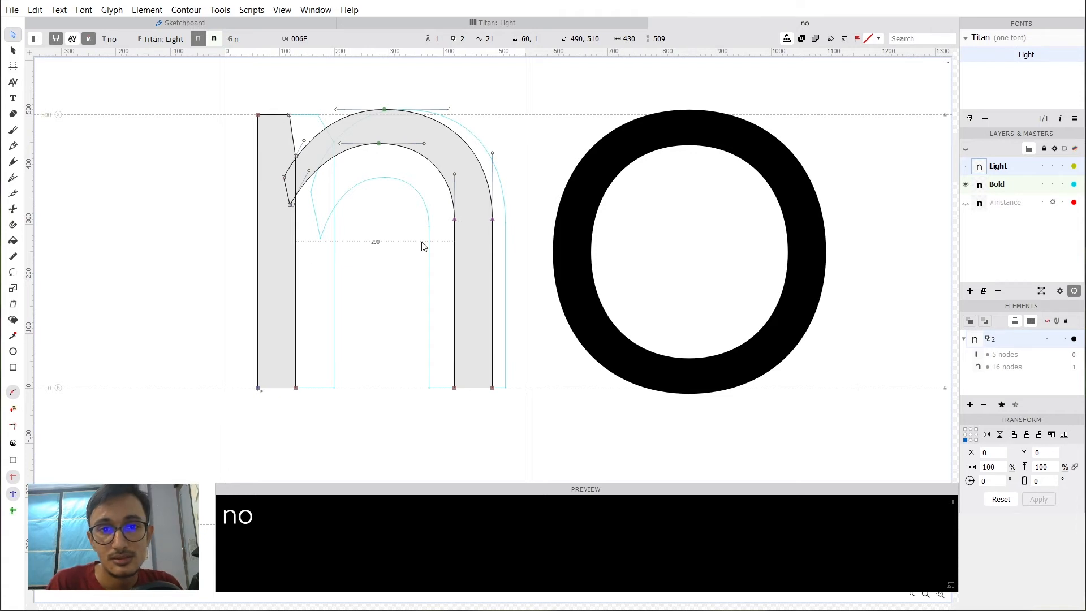
key(space)
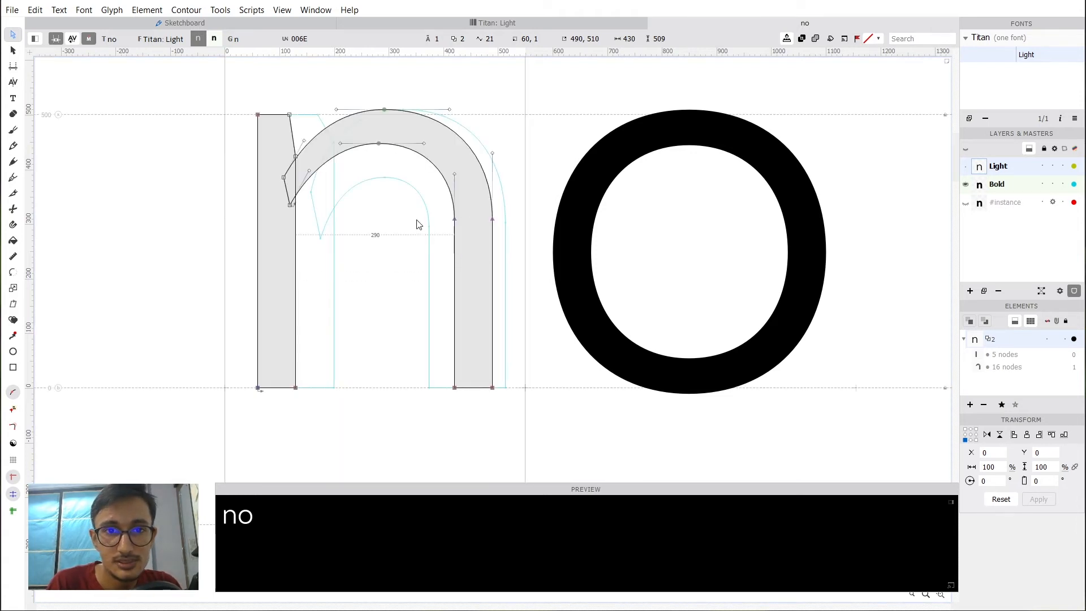
key(space)
drag(429, 194, 443, 210)
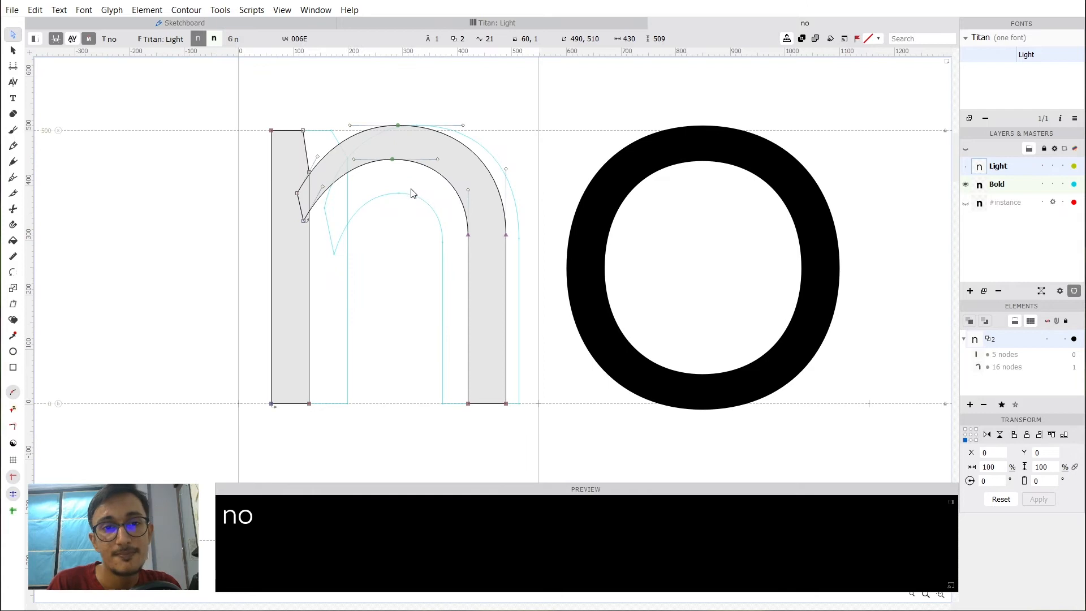
Examine the n's inner arch curve and compare its top node between the Light and Bold masters.
key(space)
drag(337, 150, 358, 165)
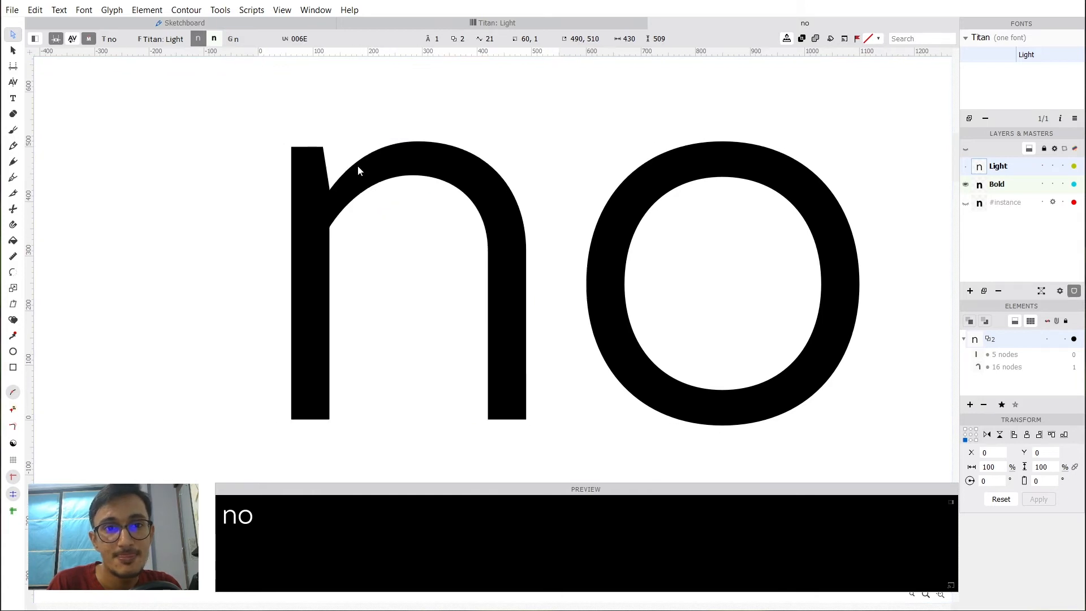
scroll(353, 173, up, 4)
key(space)
drag(497, 214, 432, 235)
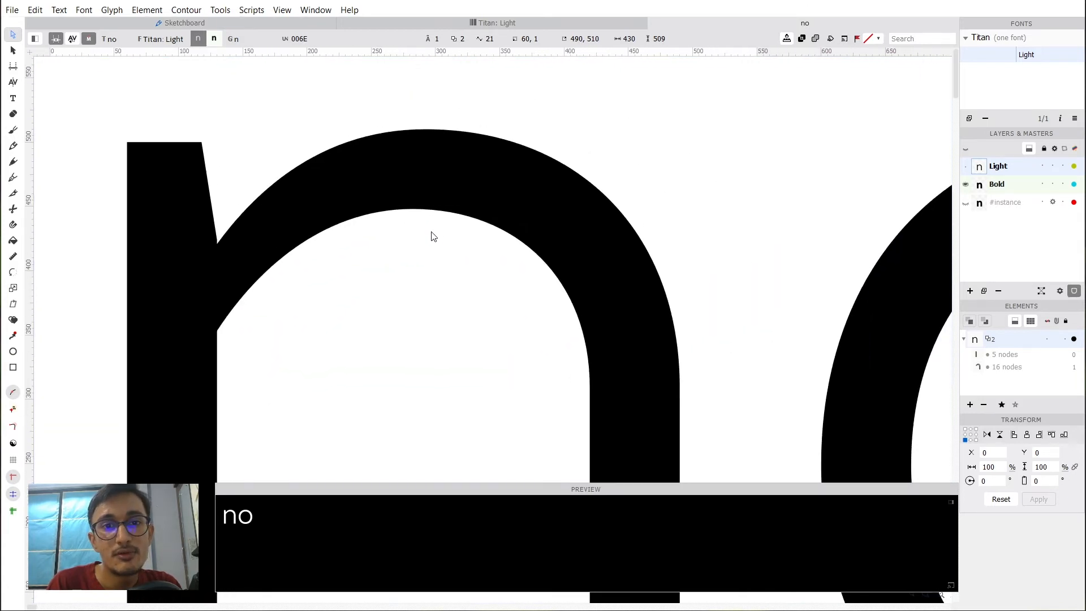
click(412, 211)
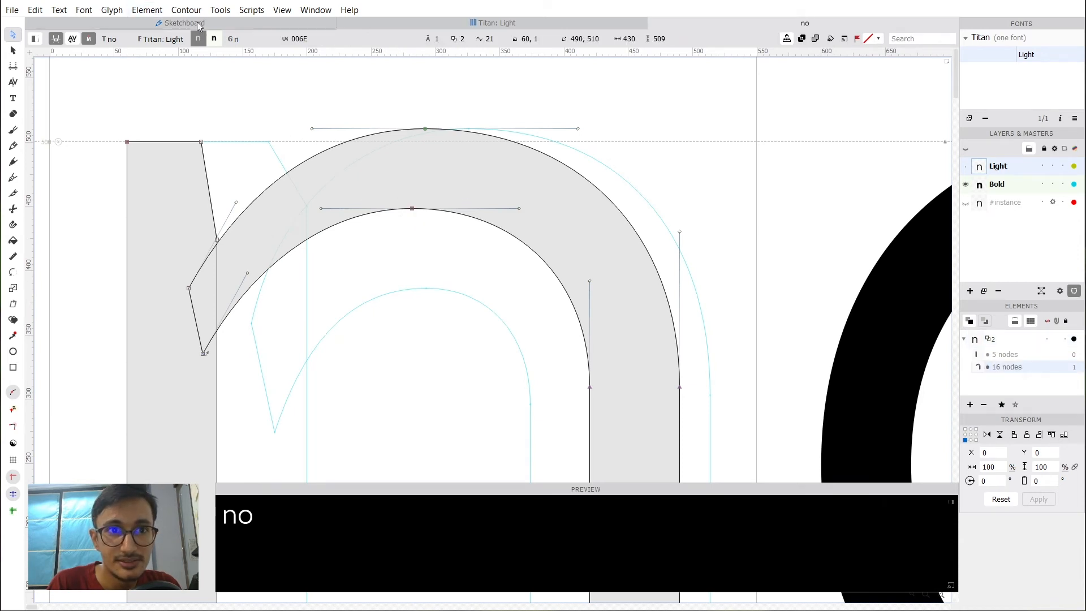
click(214, 38)
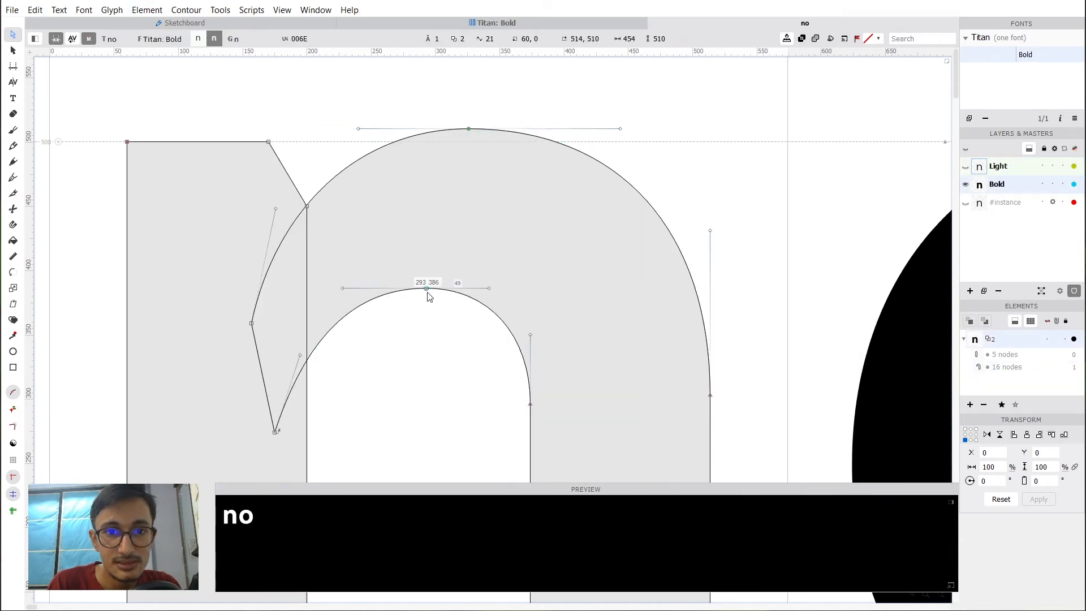
click(198, 38)
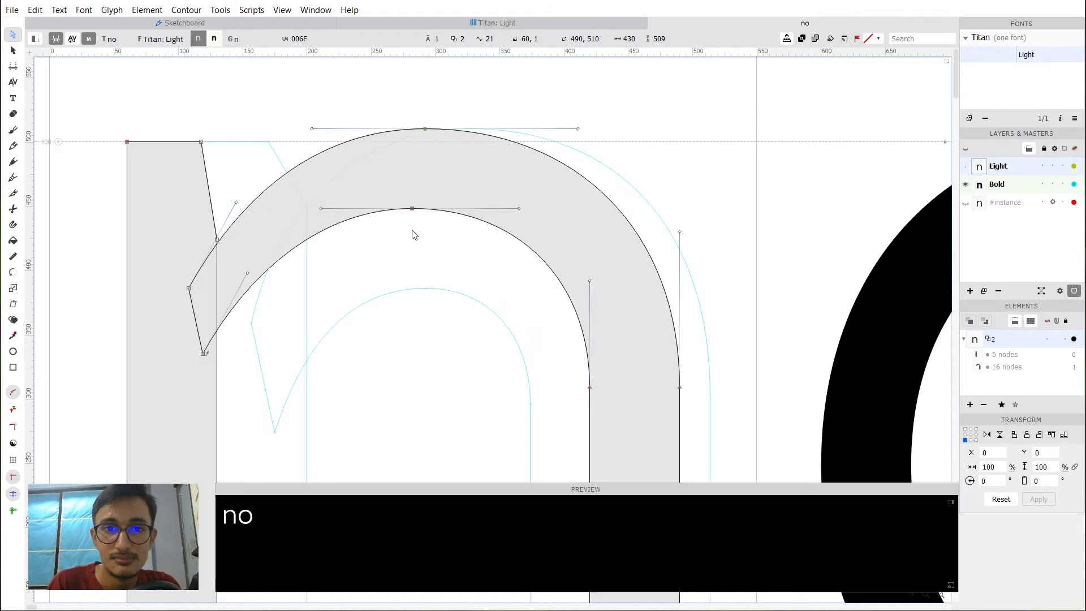
click(413, 214)
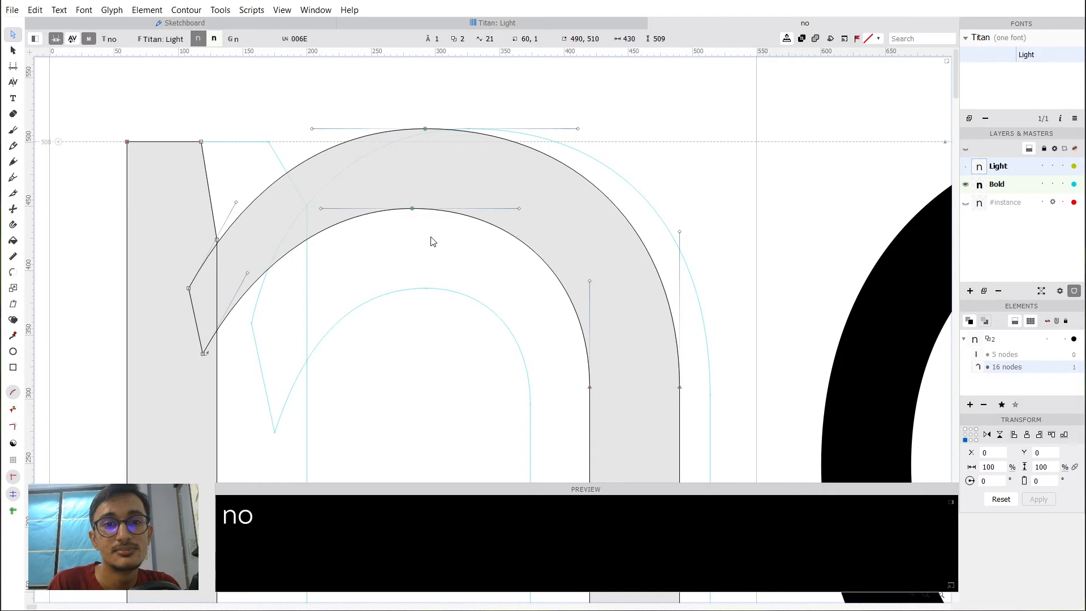
scroll(193, 75, down, 4)
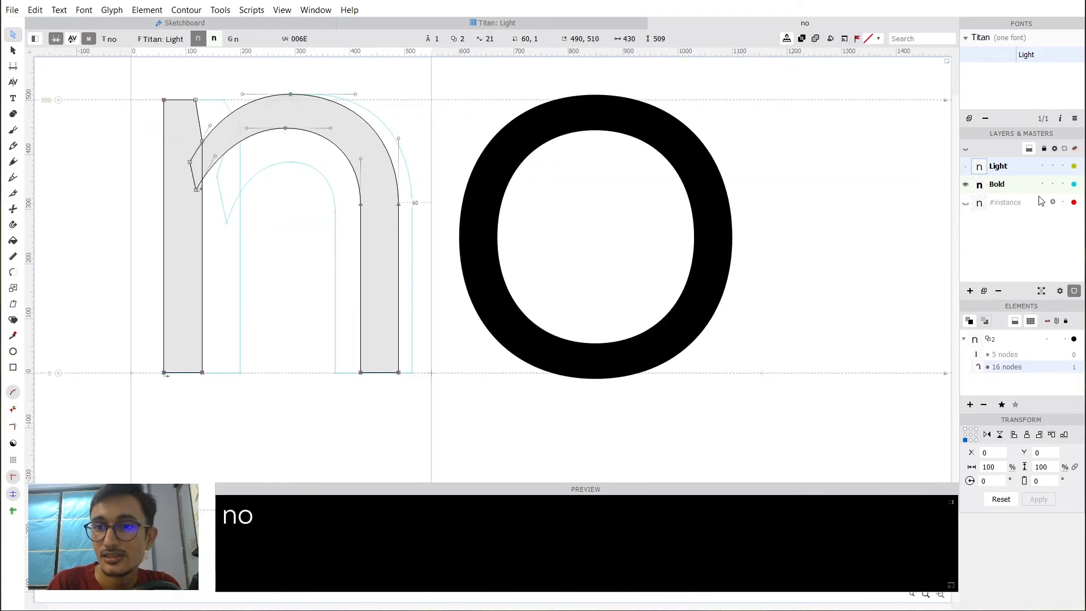
Hide the Bold layer and inspect how the n's Light and Bold nodes correspond with the Match Masters tool.
click(966, 184)
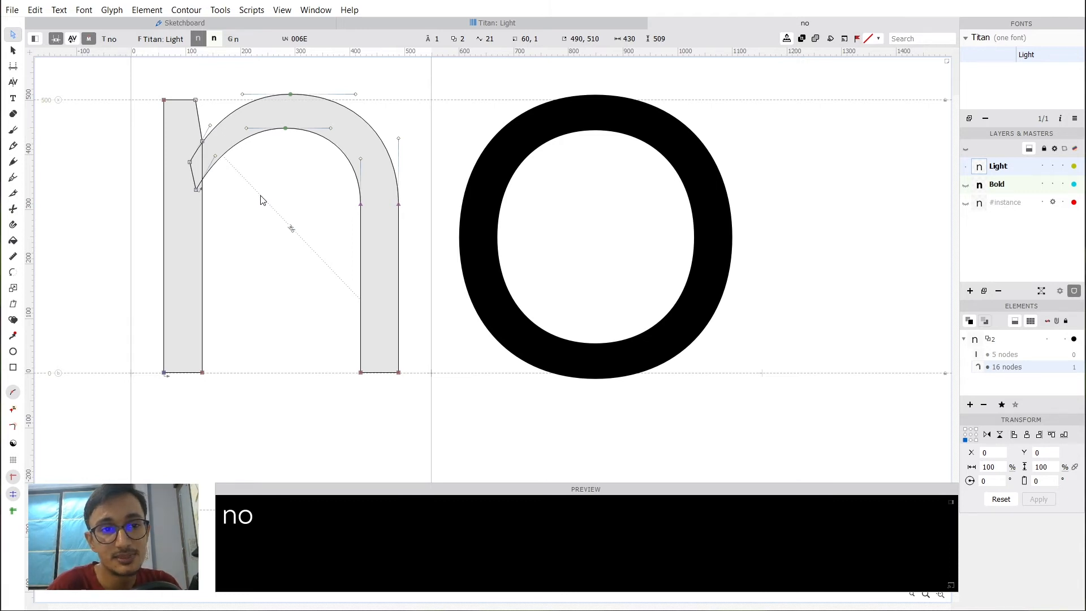
click(13, 320)
scroll(815, 351, down, 1)
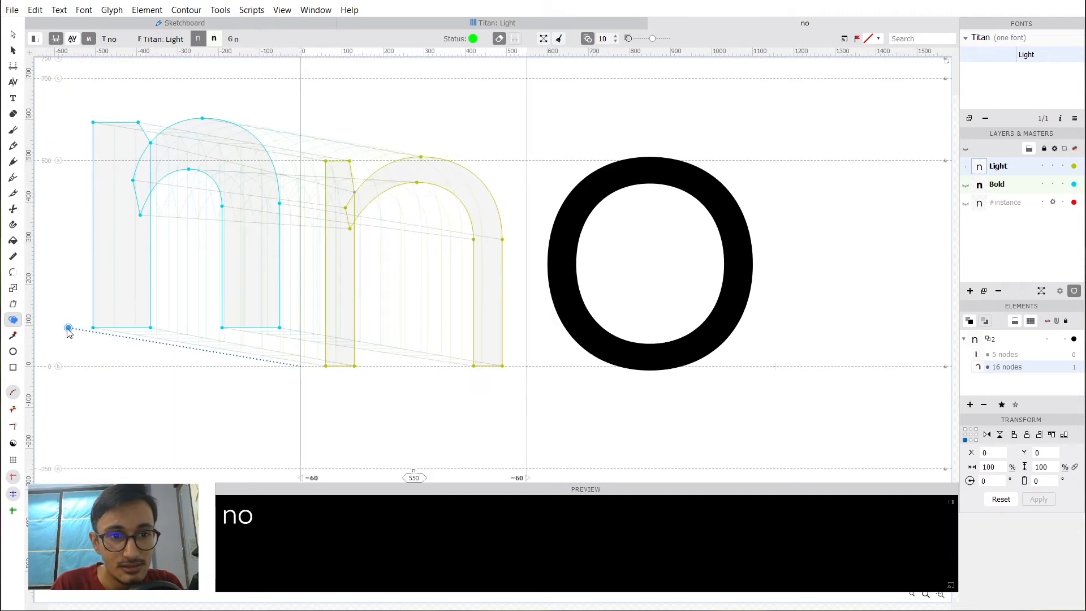
drag(68, 331, 283, 363)
scroll(401, 360, up, 1)
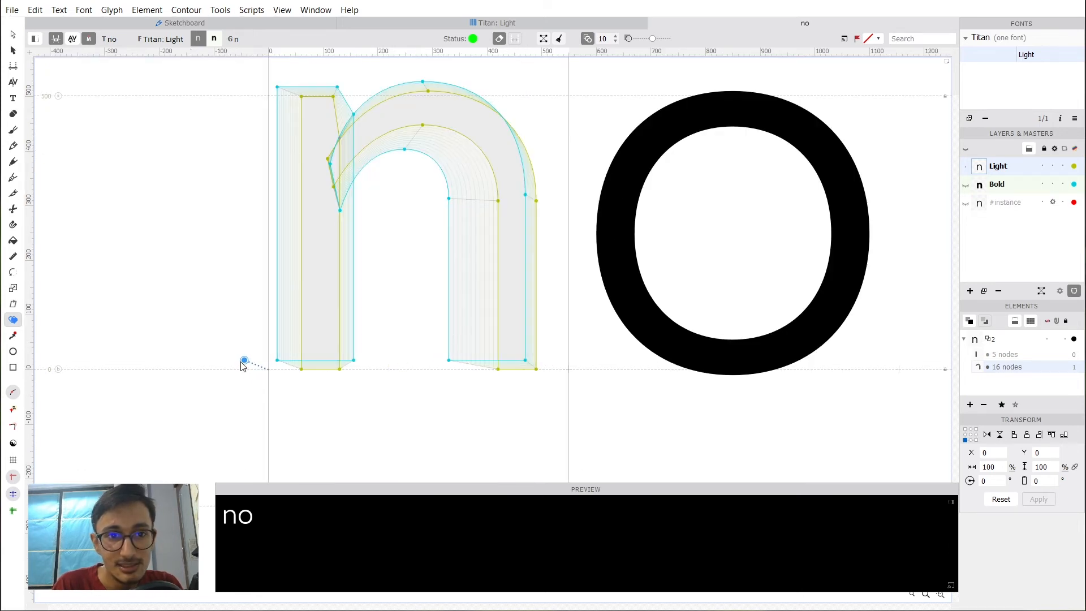
mouse_move(248, 362)
mouse_down()
mouse_move(194, 349)
mouse_move(232, 353)
mouse_up()
Make the arch's top outer node the contour's start point in the Light master and check the matching with Bold.
click(13, 35)
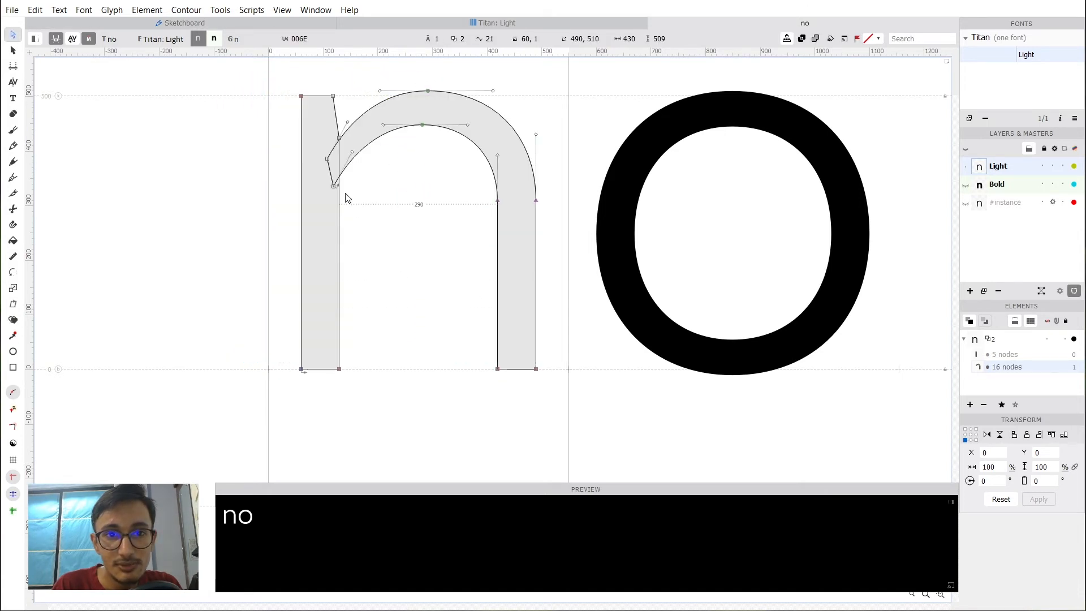
right_click(429, 93)
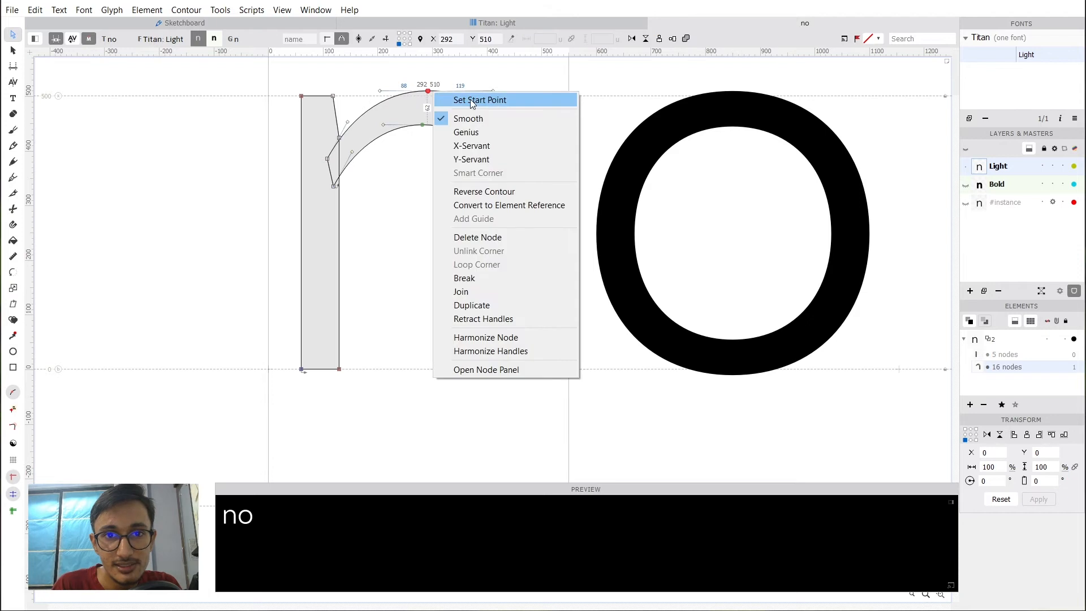
click(470, 98)
click(13, 320)
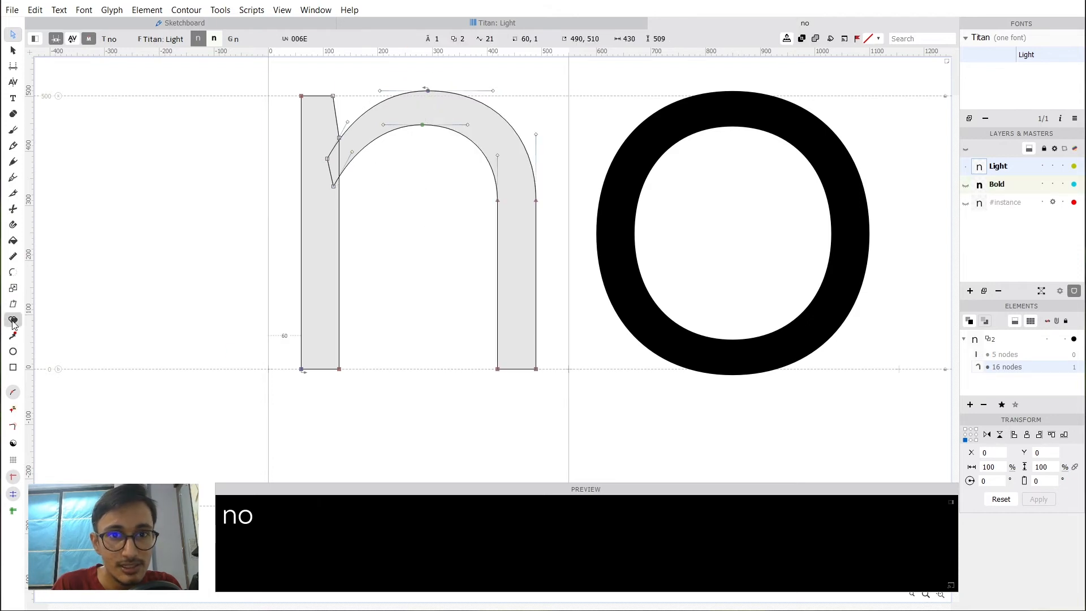
drag(226, 358, 267, 360)
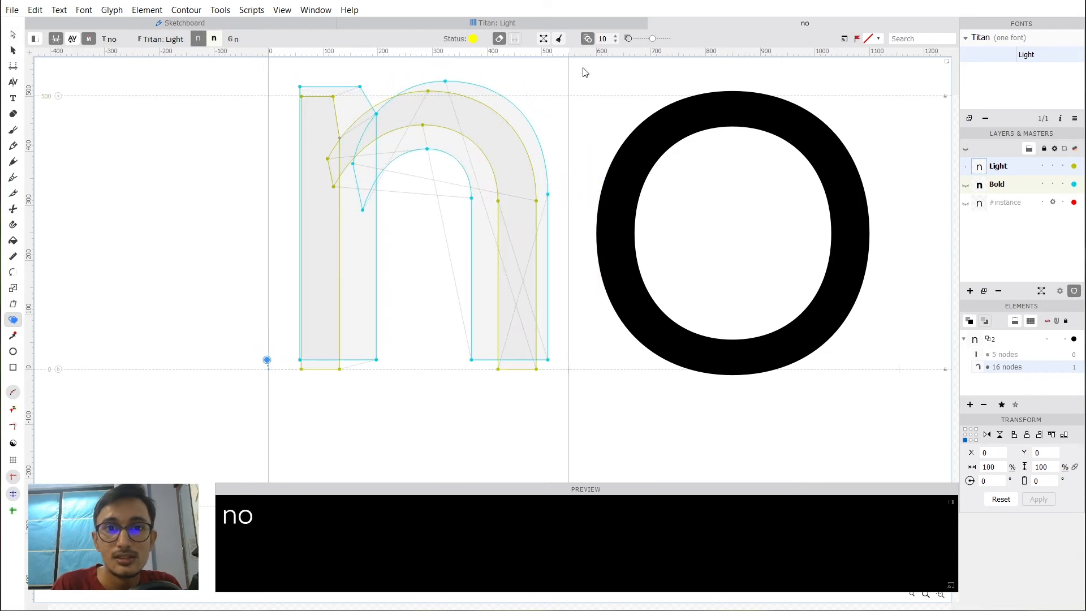
Try matching the n's Light and Bold masters automatically, inspect the node correspondence and resulting outline, and undo the matching.
click(544, 40)
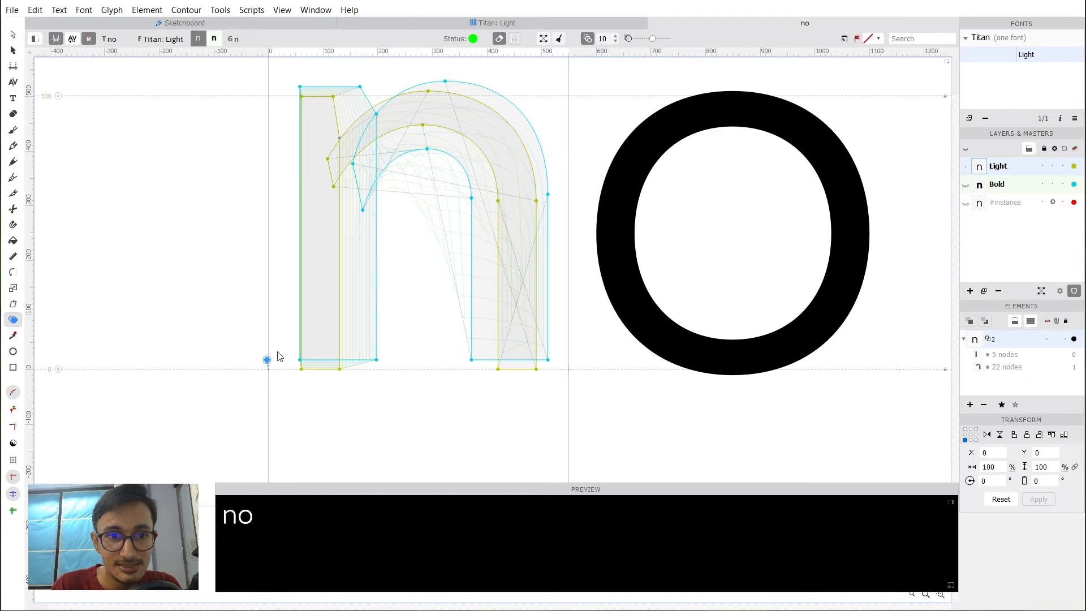
mouse_move(267, 360)
mouse_down()
mouse_move(285, 361)
mouse_move(249, 361)
mouse_up()
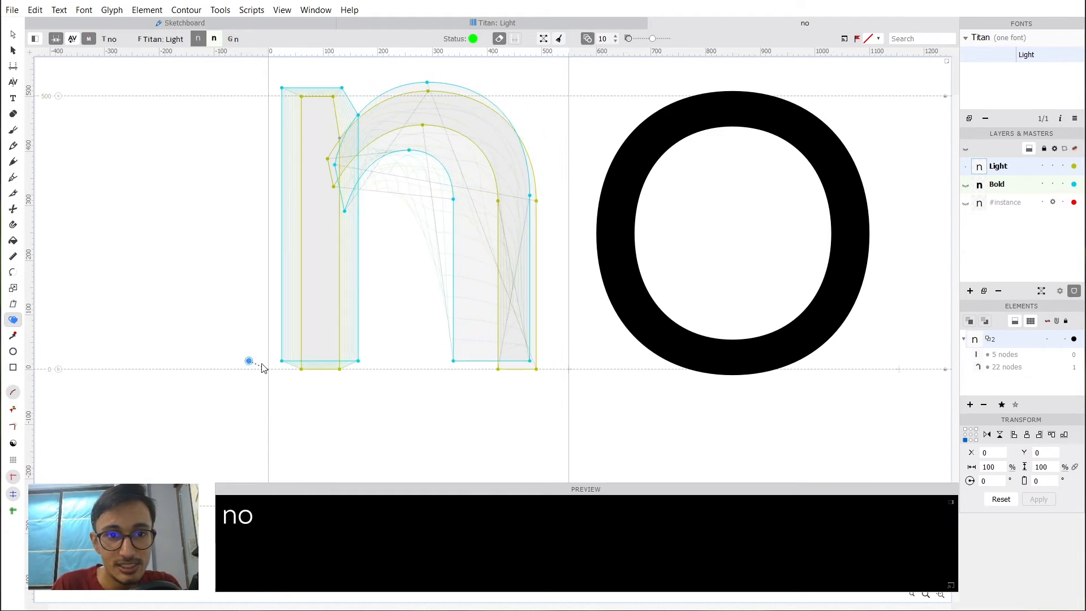
mouse_move(250, 363)
mouse_down()
mouse_move(279, 366)
mouse_move(244, 366)
mouse_up()
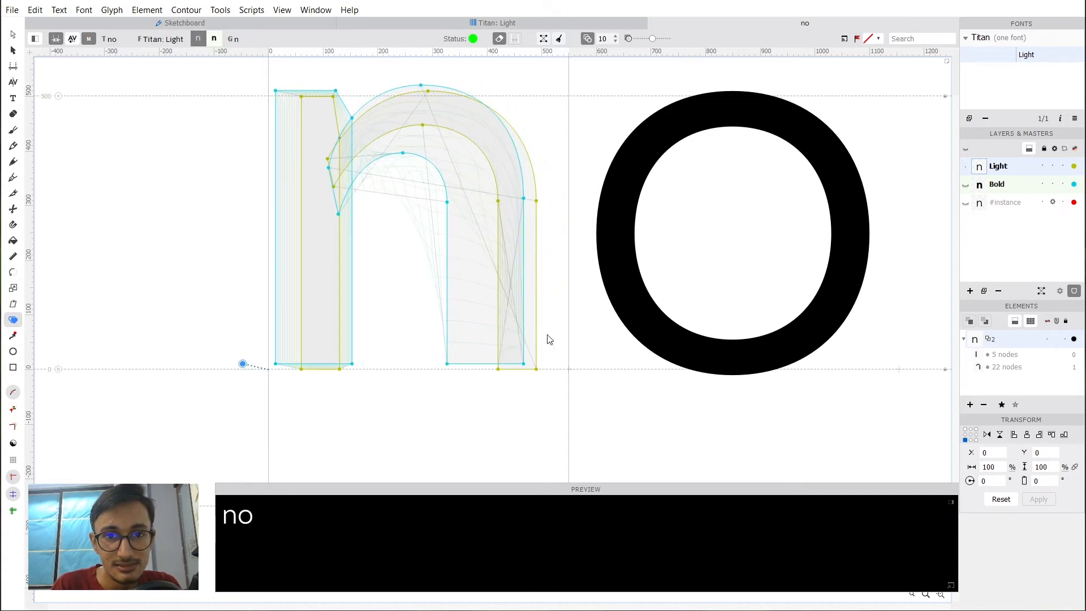
key(a)
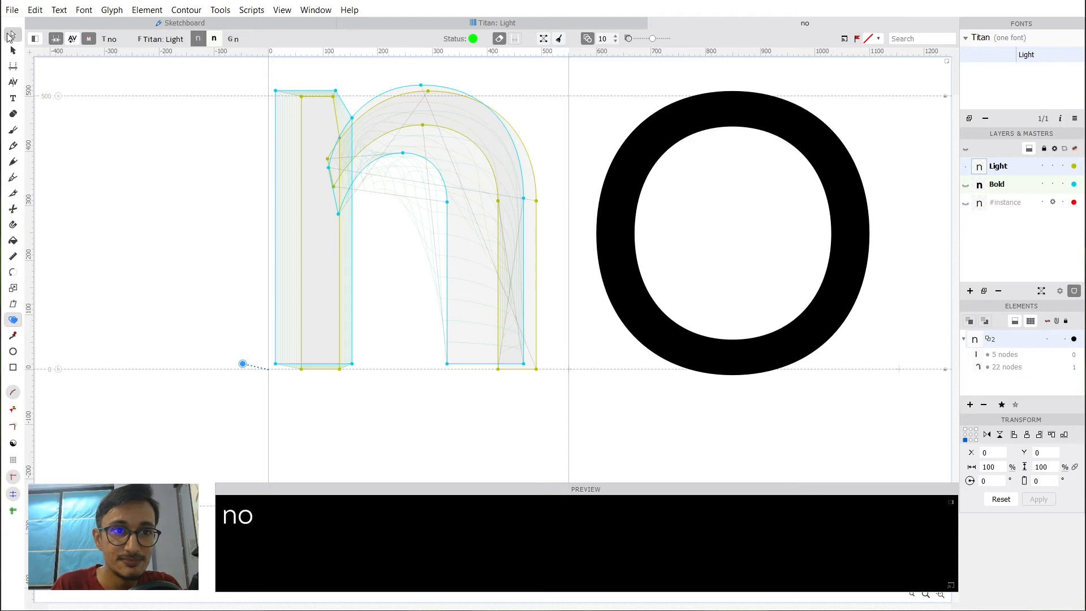
scroll(392, 134, up, 3)
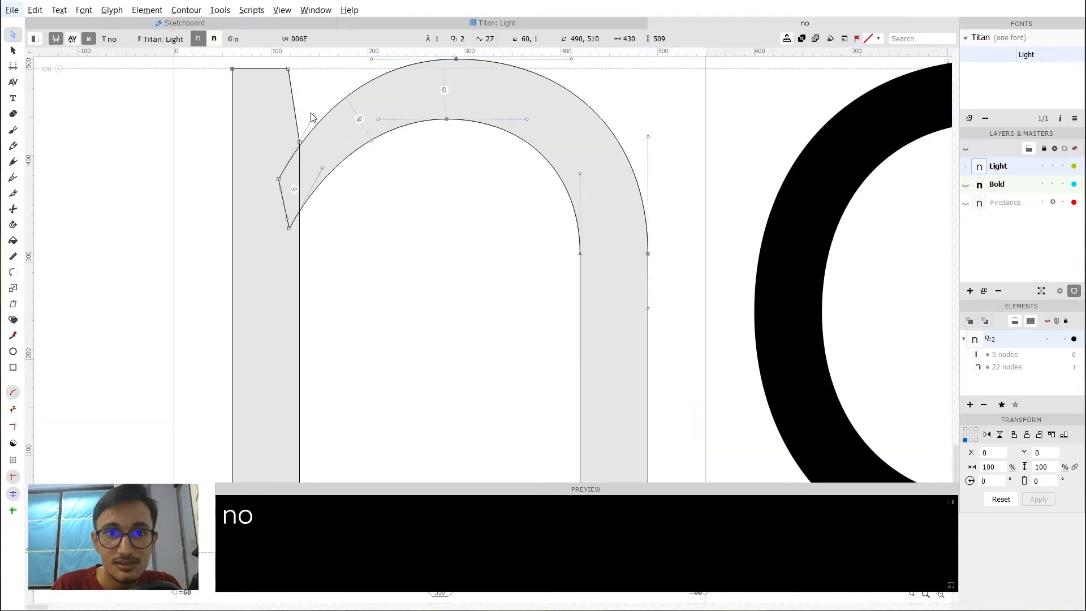
key(ctrl+z)
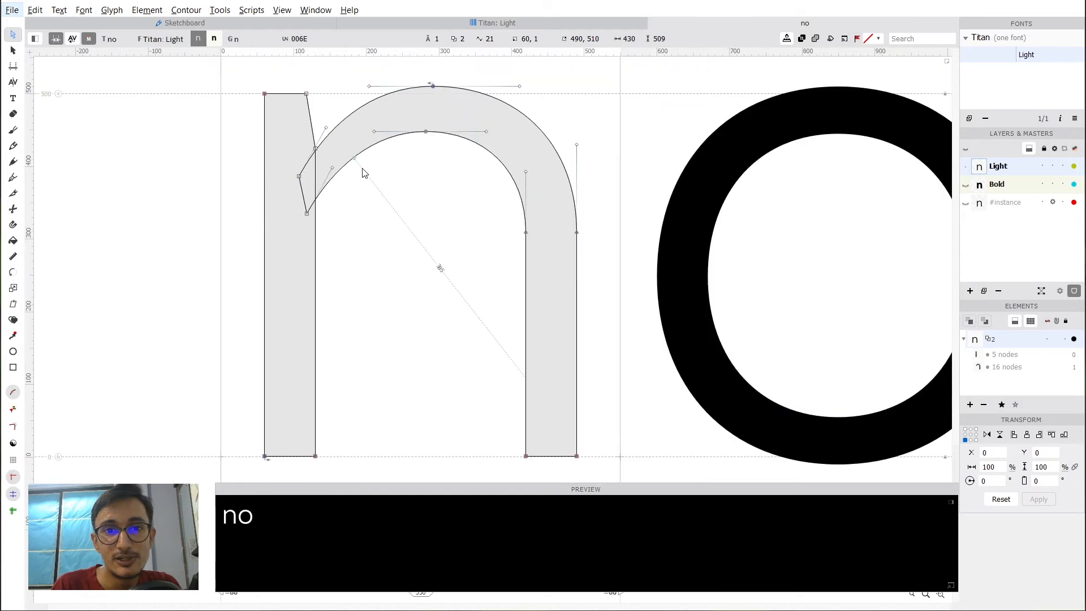
scroll(368, 170, down, 2)
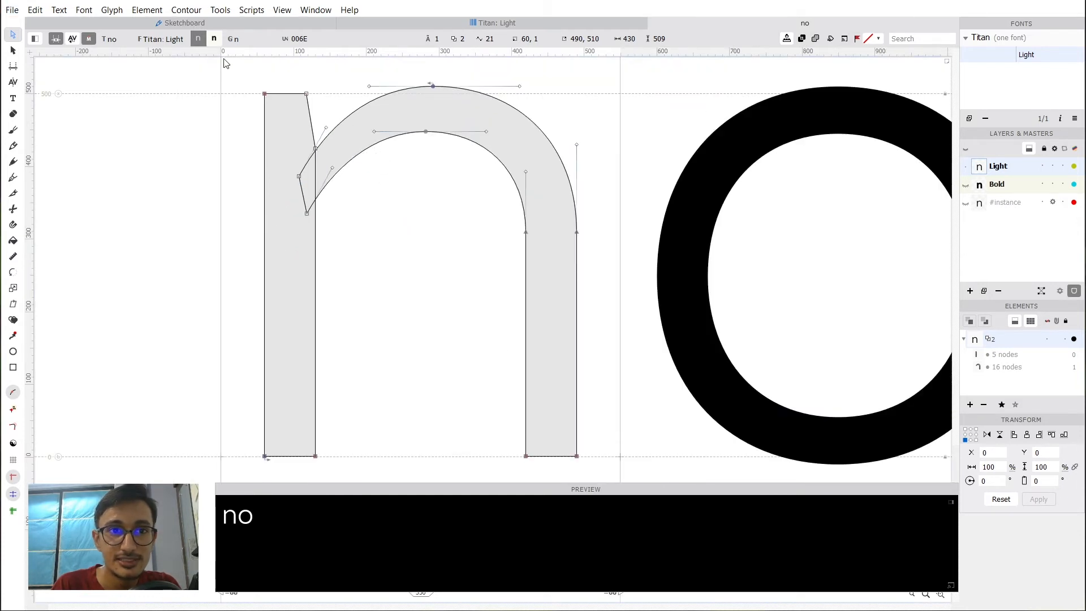
Make the arch's top outer node the start point in the Bold master and recheck the matching from Light.
click(215, 42)
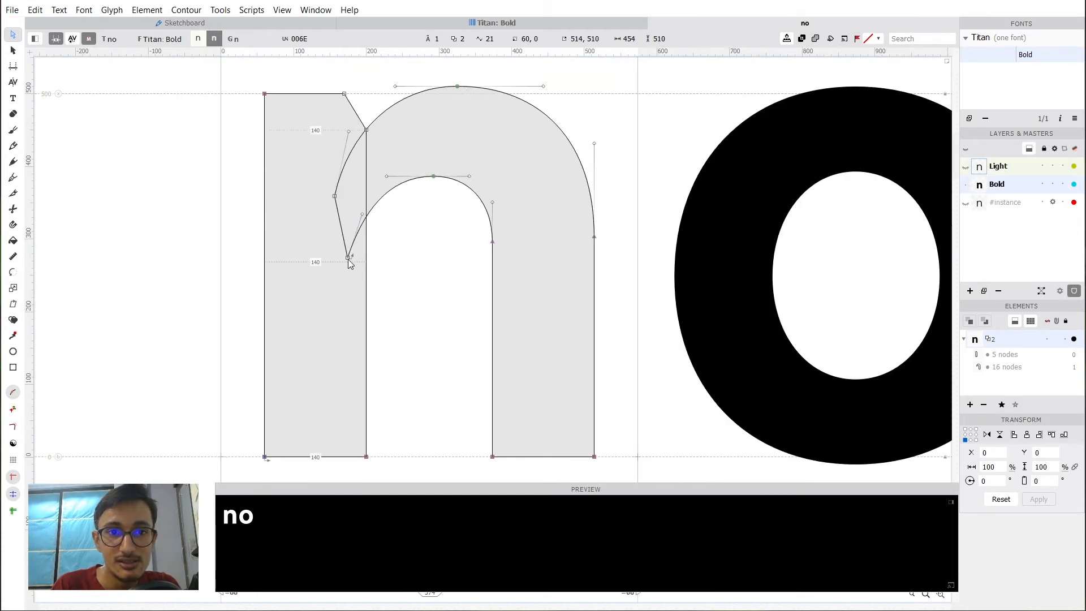
click(458, 86)
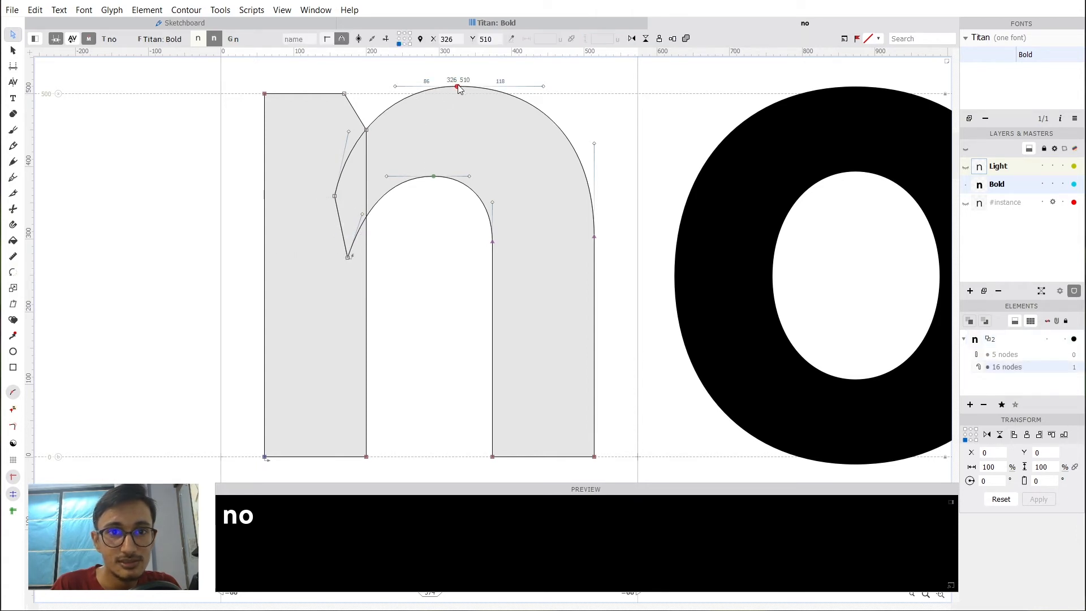
right_click(458, 87)
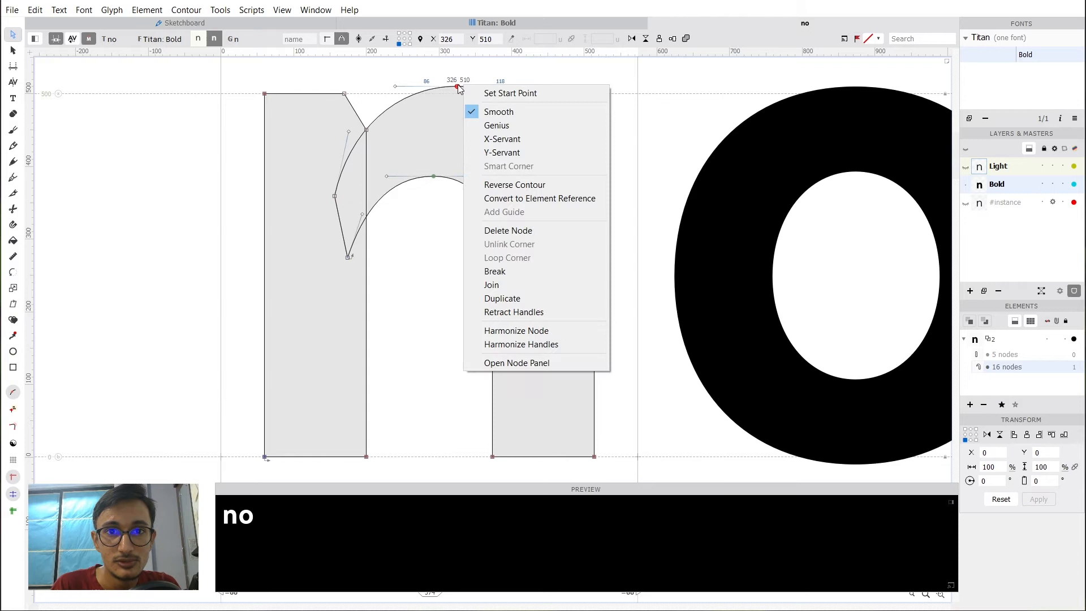
click(495, 93)
click(198, 38)
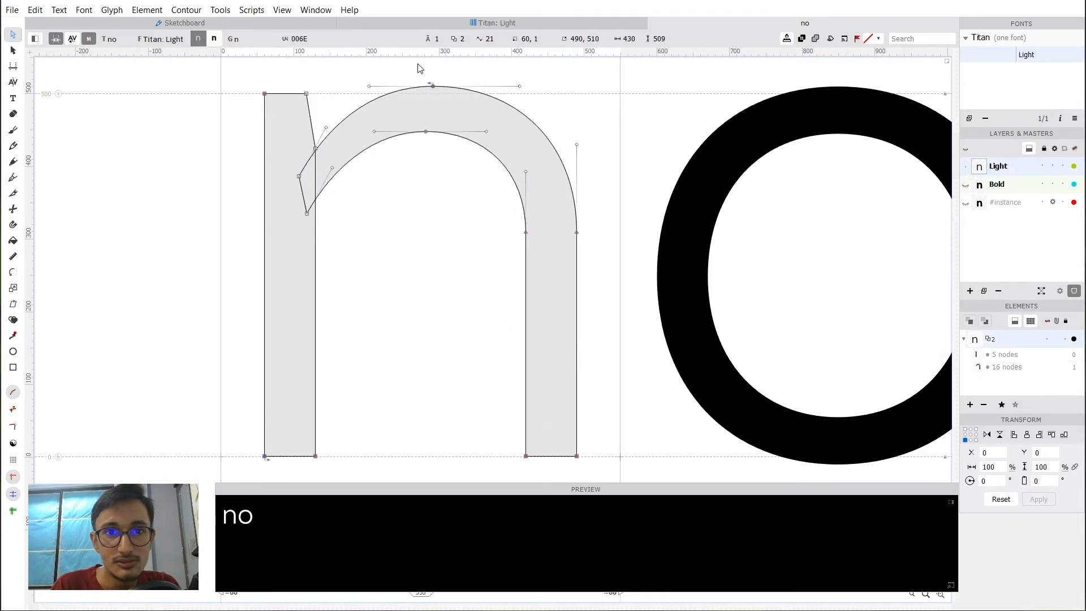
click(14, 322)
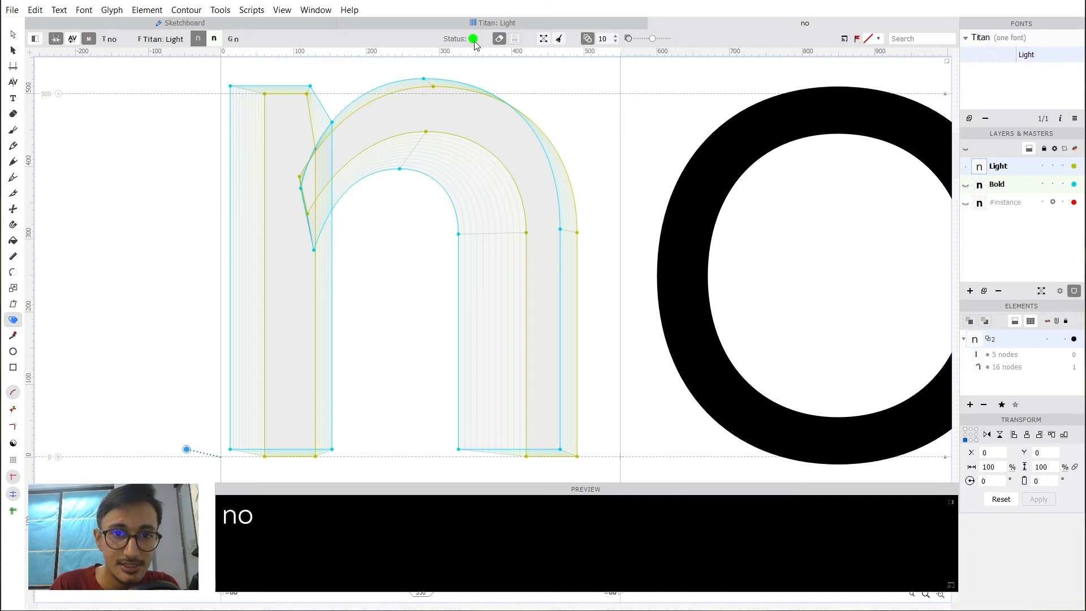
scroll(135, 217, down, 1)
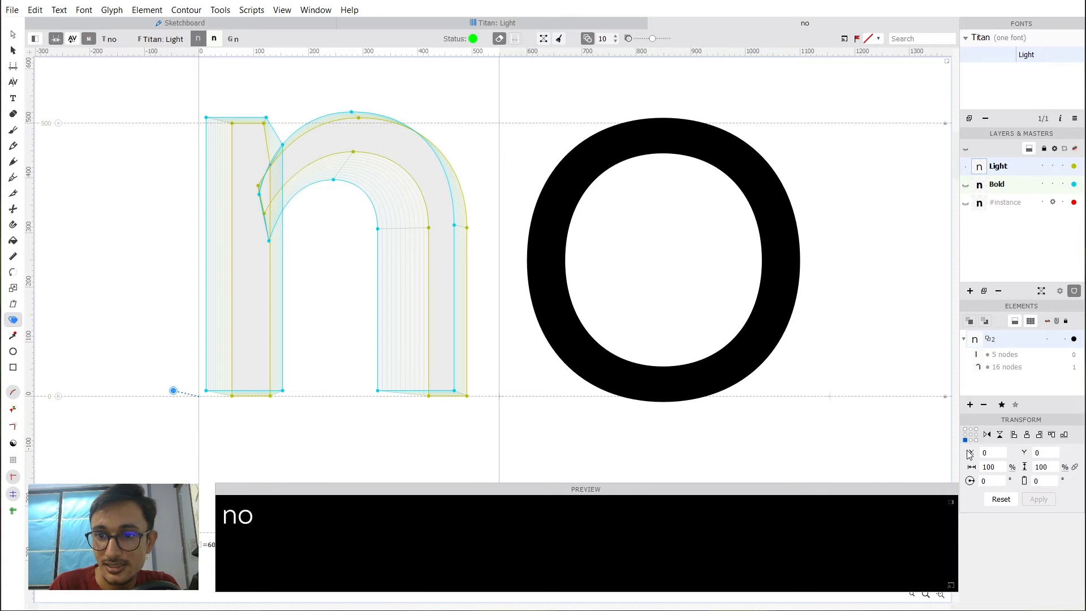
Show the Variations controls and preview the design at a weight of about 337.
click(316, 10)
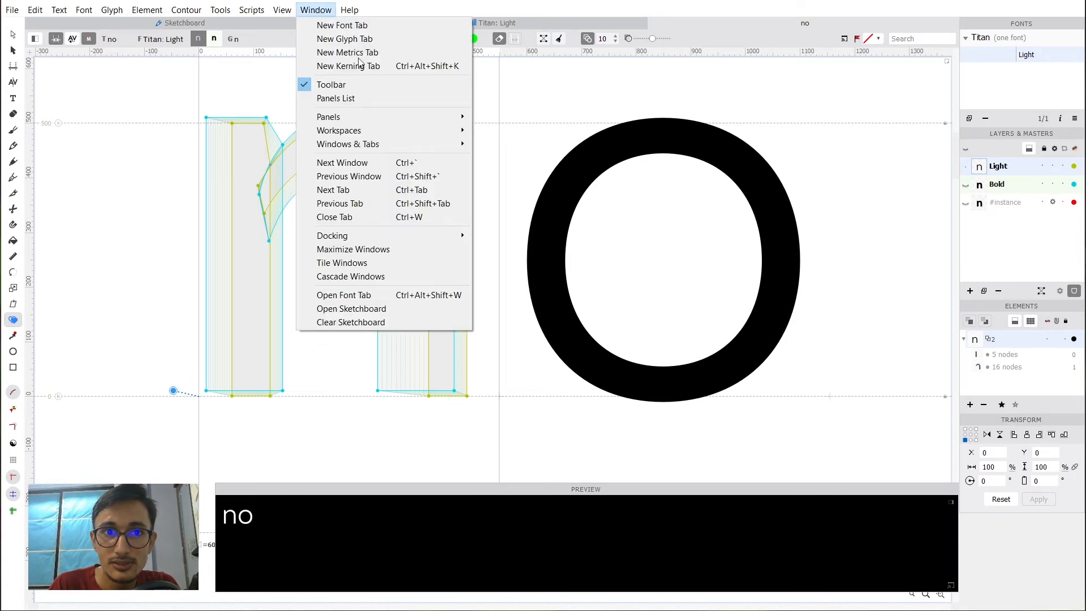
mouse_move(367, 118)
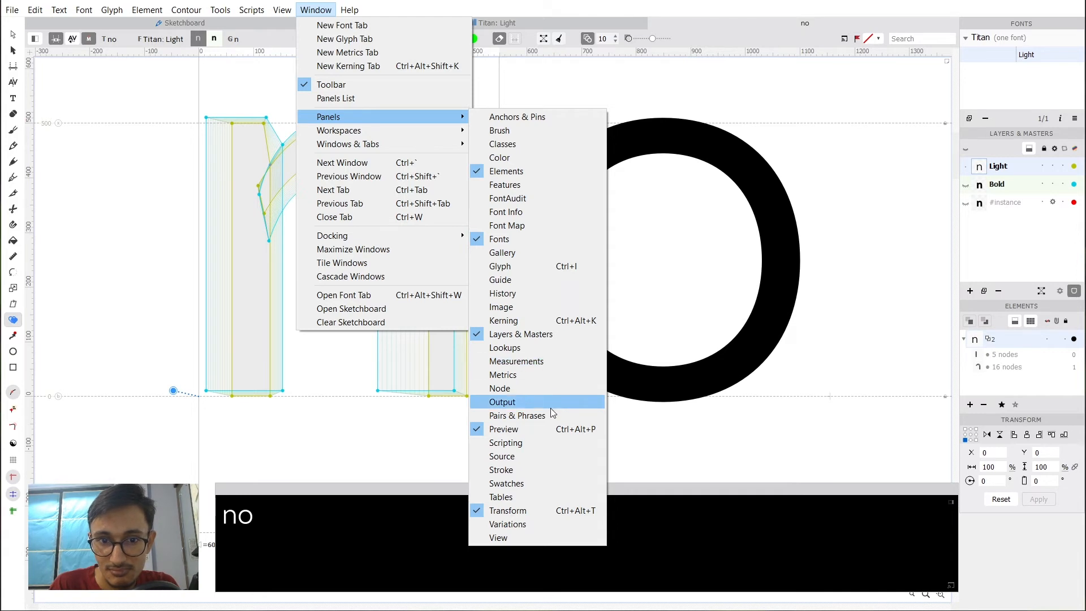
click(541, 525)
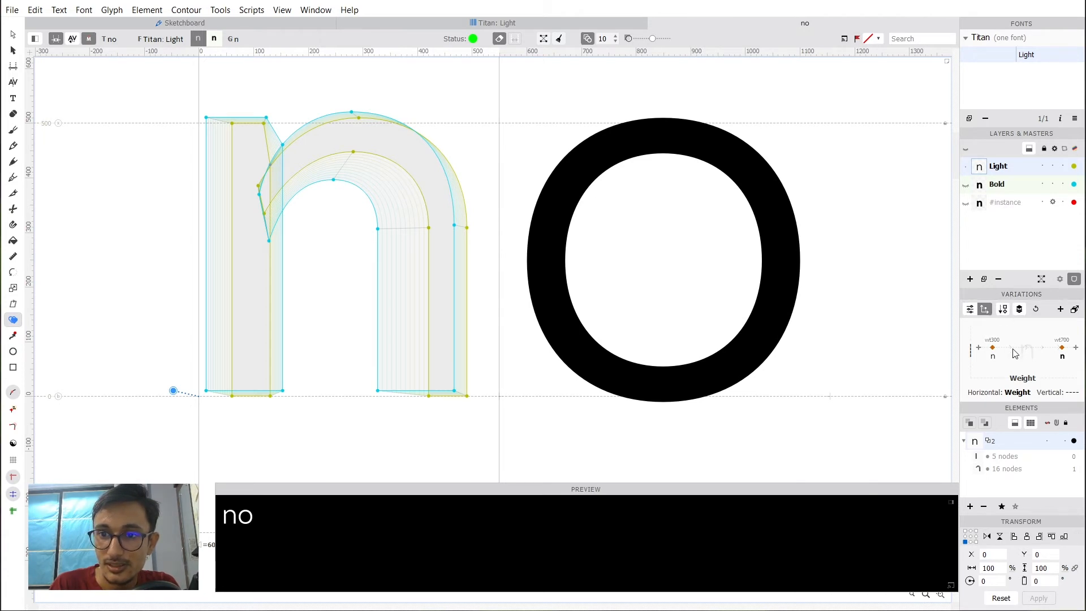
mouse_move(1009, 348)
mouse_down()
mouse_move(1046, 348)
mouse_move(991, 349)
mouse_move(1075, 350)
mouse_move(1000, 355)
mouse_up()
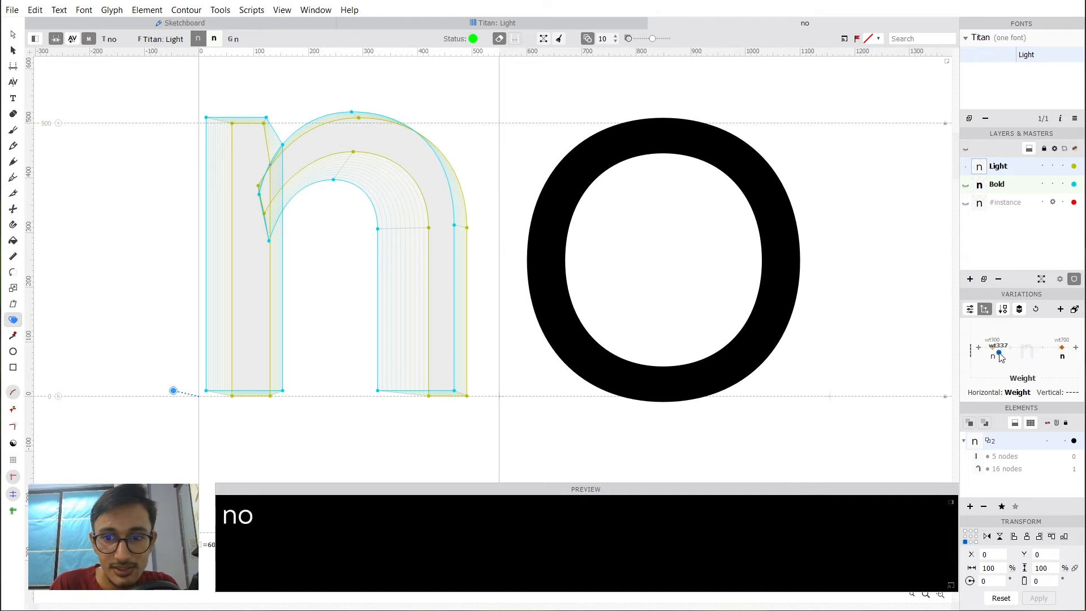
Fit the preview text to the available space and set the previewed weight to about 461.
click(952, 505)
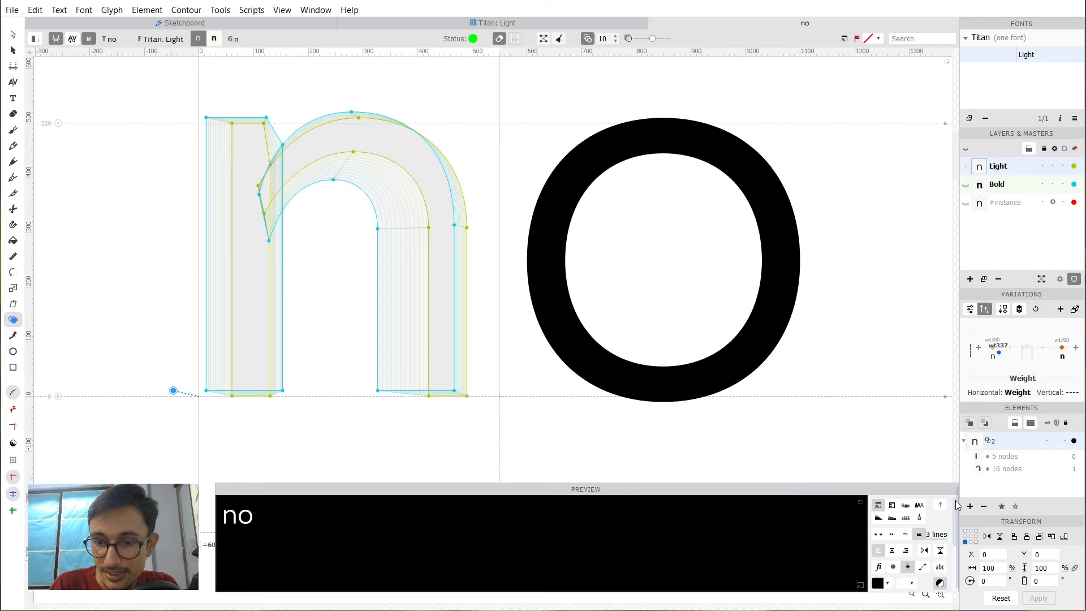
click(879, 535)
click(862, 503)
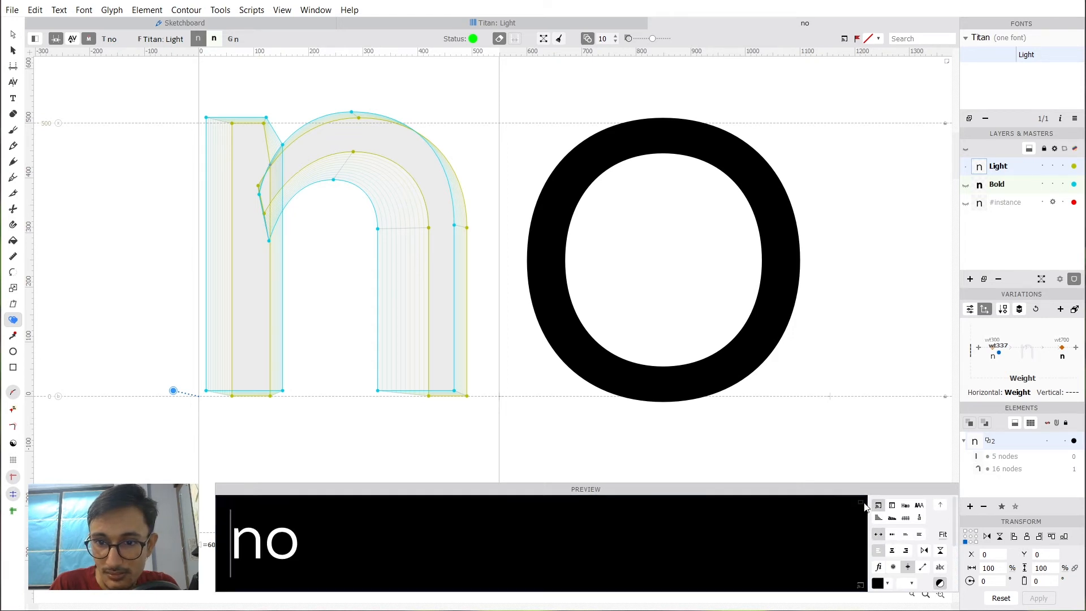
mouse_move(1022, 348)
mouse_down()
mouse_move(1056, 348)
mouse_move(966, 348)
mouse_move(1058, 349)
mouse_move(1020, 347)
mouse_up()
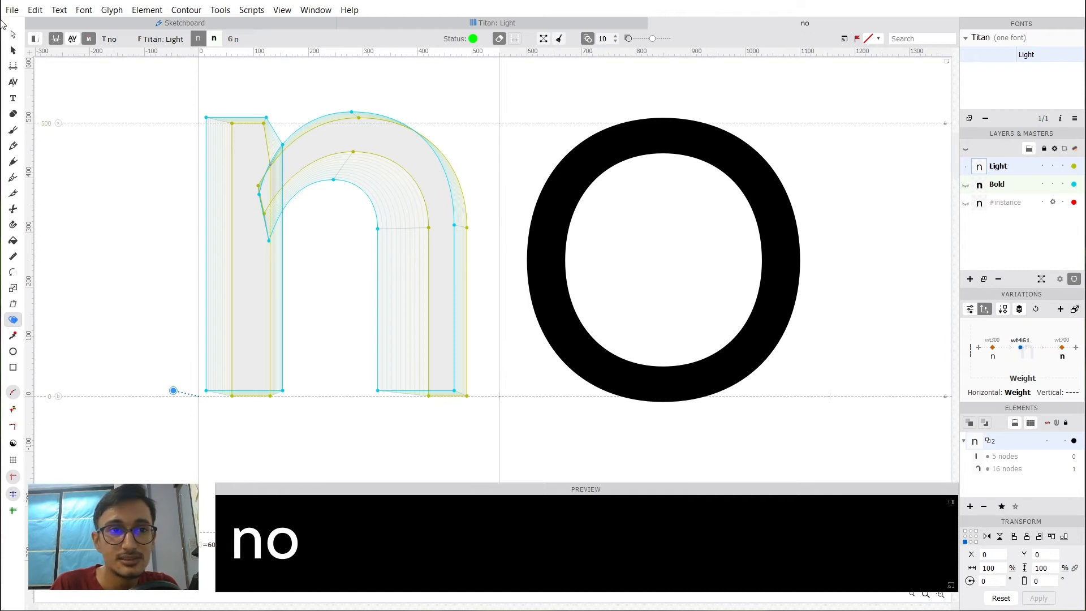
click(13, 34)
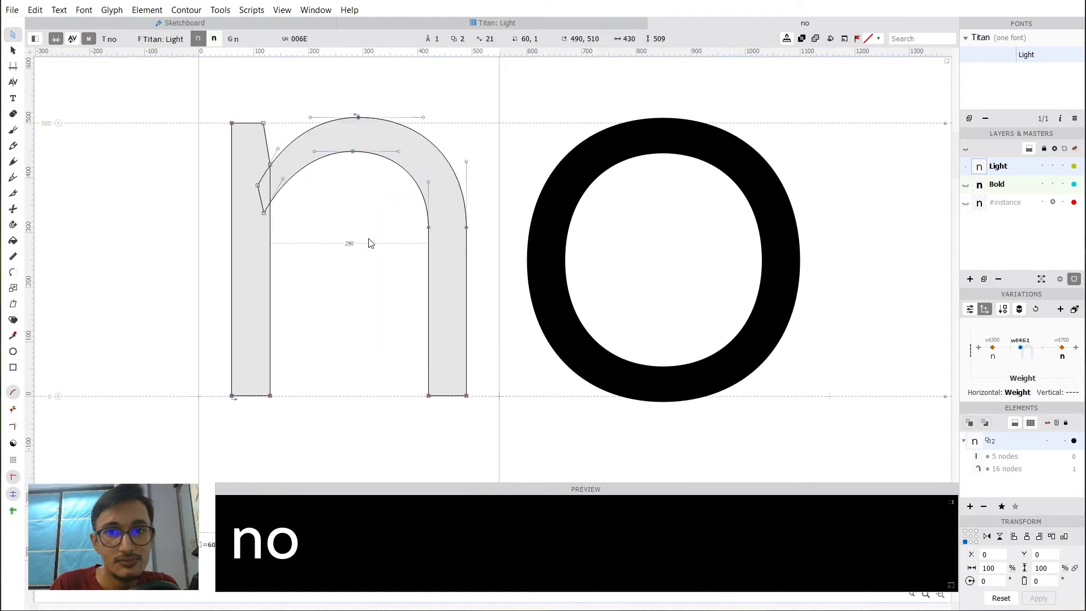
Activate the #instance layer of the n and set the previewed weight to about 445.
key(space)
drag(449, 222, 446, 212)
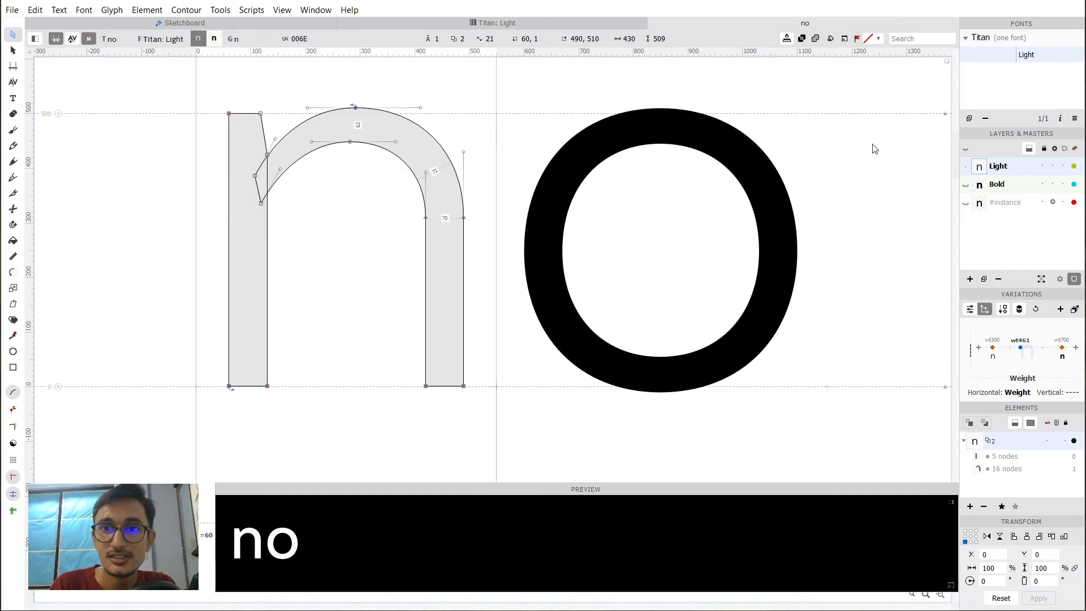
click(1007, 203)
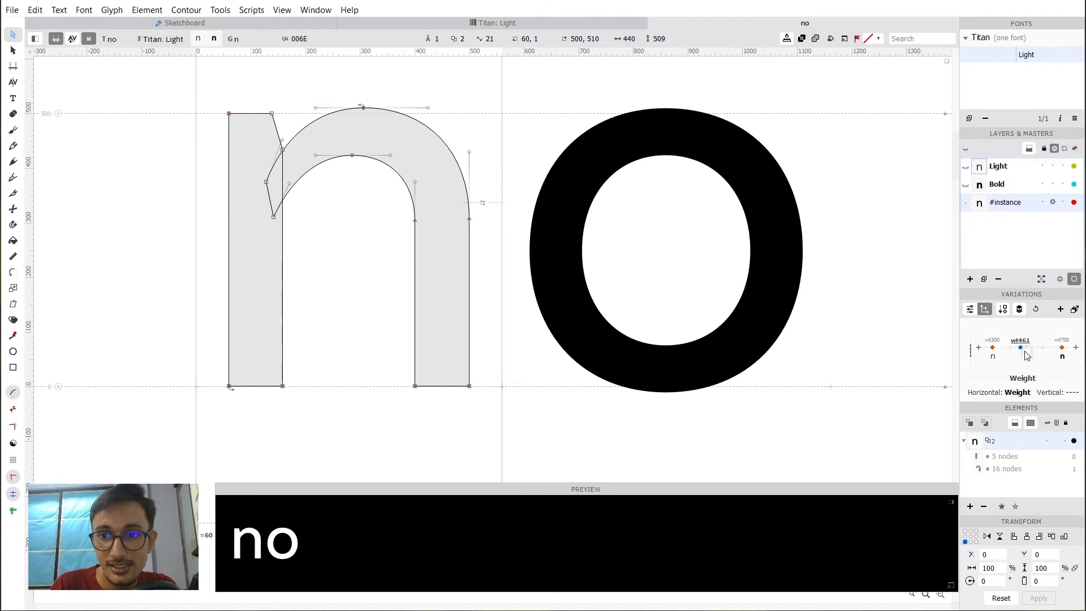
mouse_move(1027, 354)
mouse_down()
mouse_move(1017, 357)
mouse_move(1063, 357)
mouse_move(978, 361)
mouse_move(1077, 348)
mouse_move(995, 351)
mouse_move(1020, 353)
mouse_up()
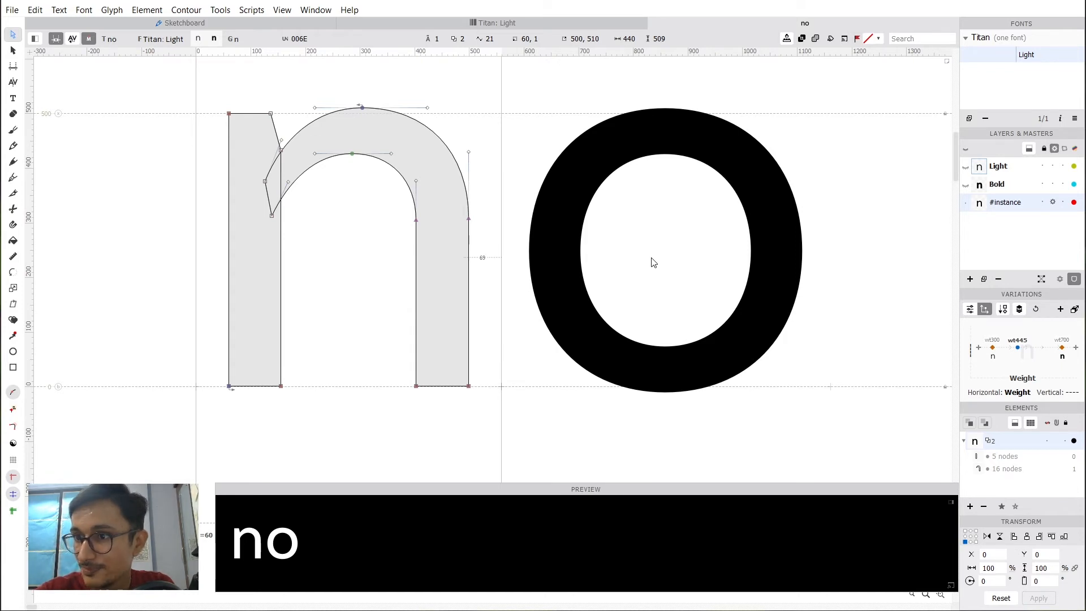
Inspect the interpolated n and o as filled shapes and select the n's two arch-to-stem nodes for a closer check.
key(space)
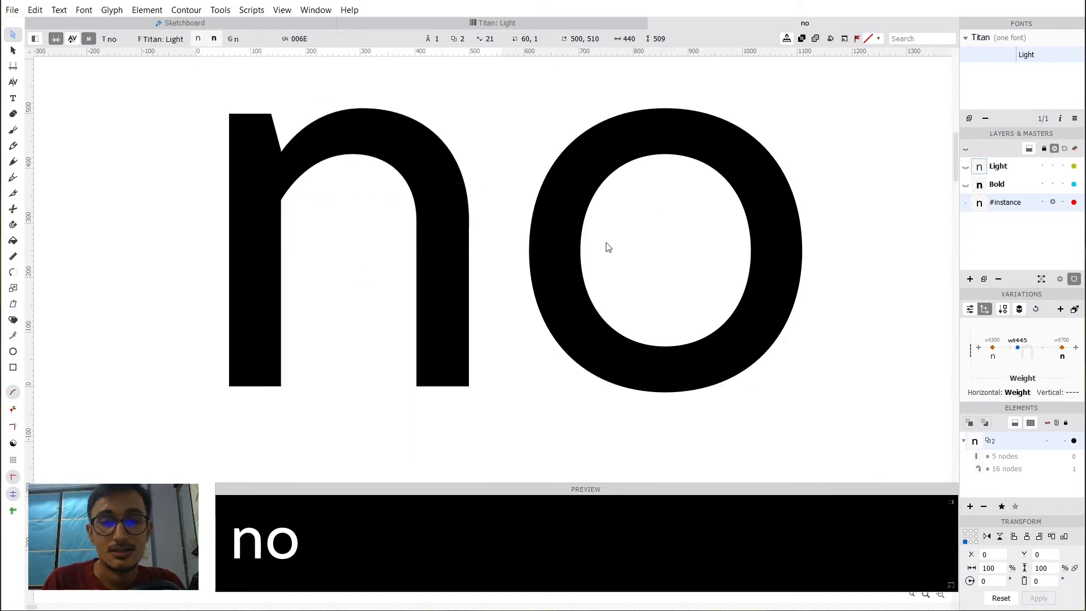
drag(753, 265, 691, 256)
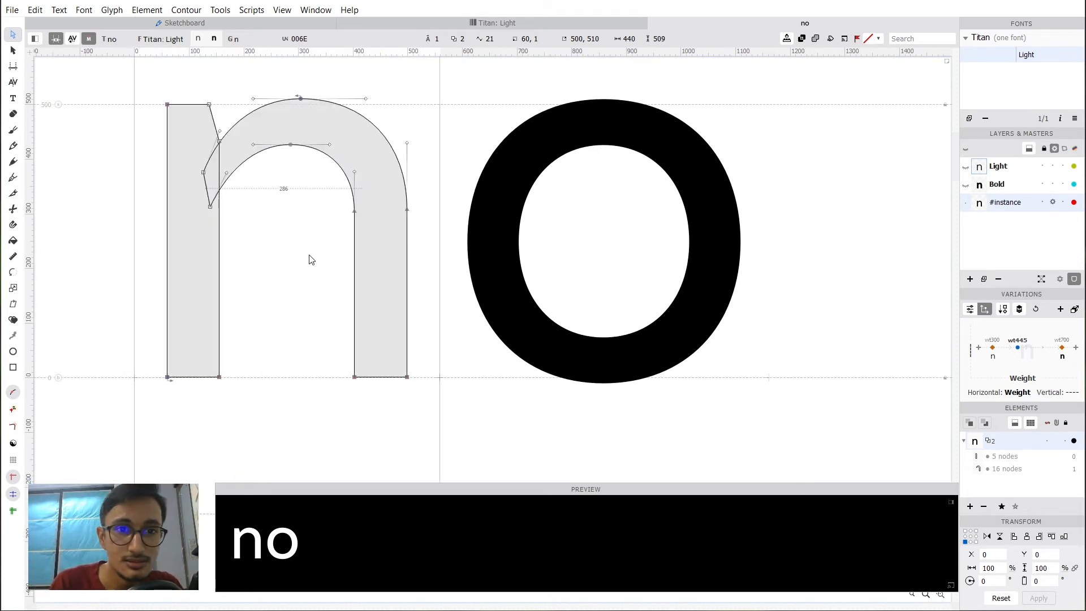
key(space)
drag(369, 242, 494, 266)
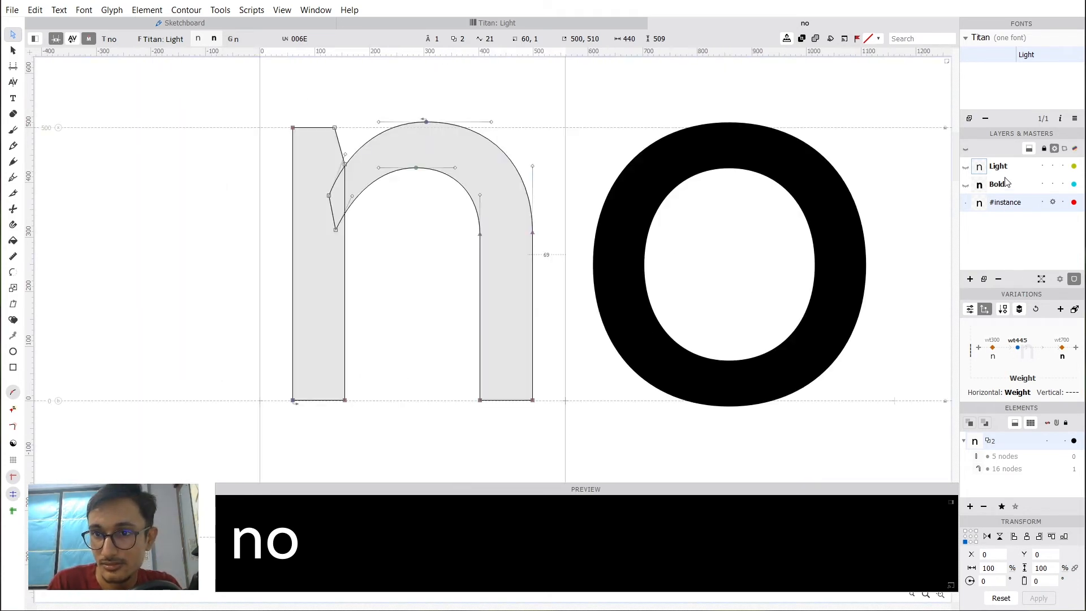
click(1035, 202)
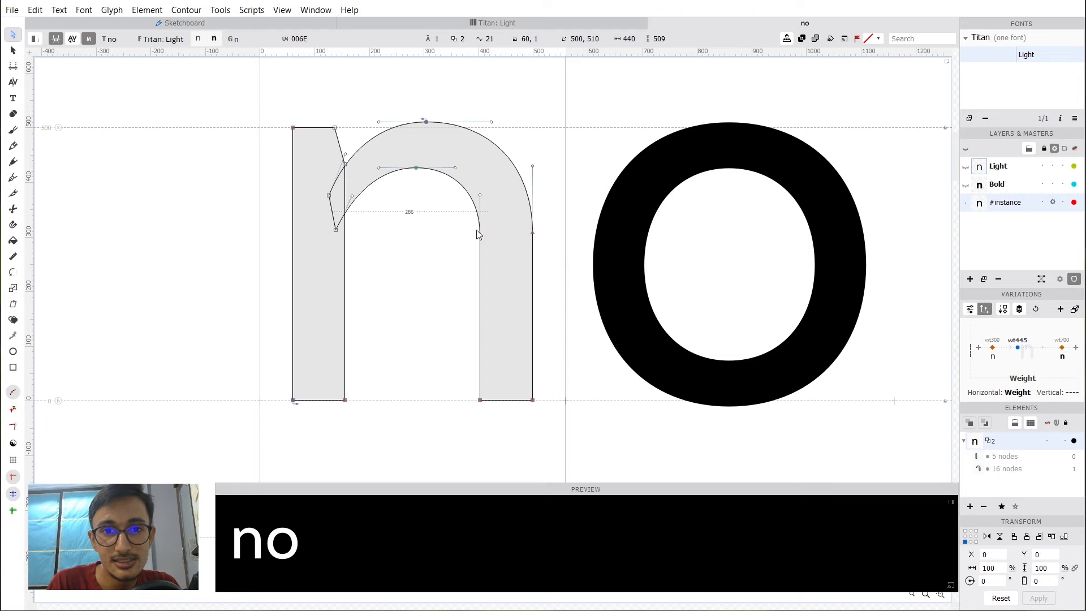
drag(432, 208, 515, 247)
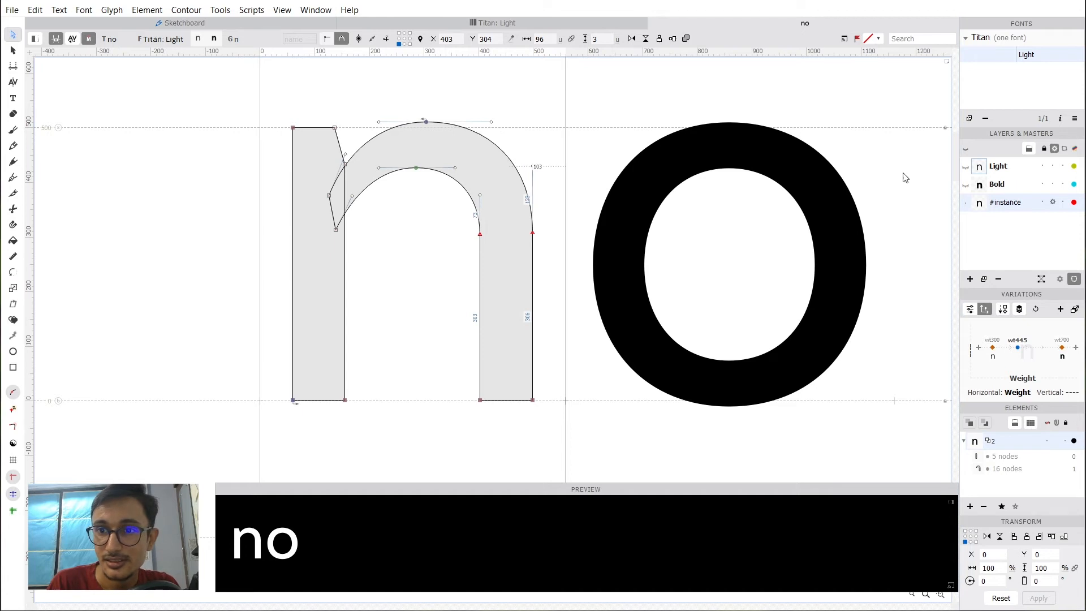
Compare the n's outline in the Light master with its outline in the Bold master.
click(1000, 185)
click(1011, 170)
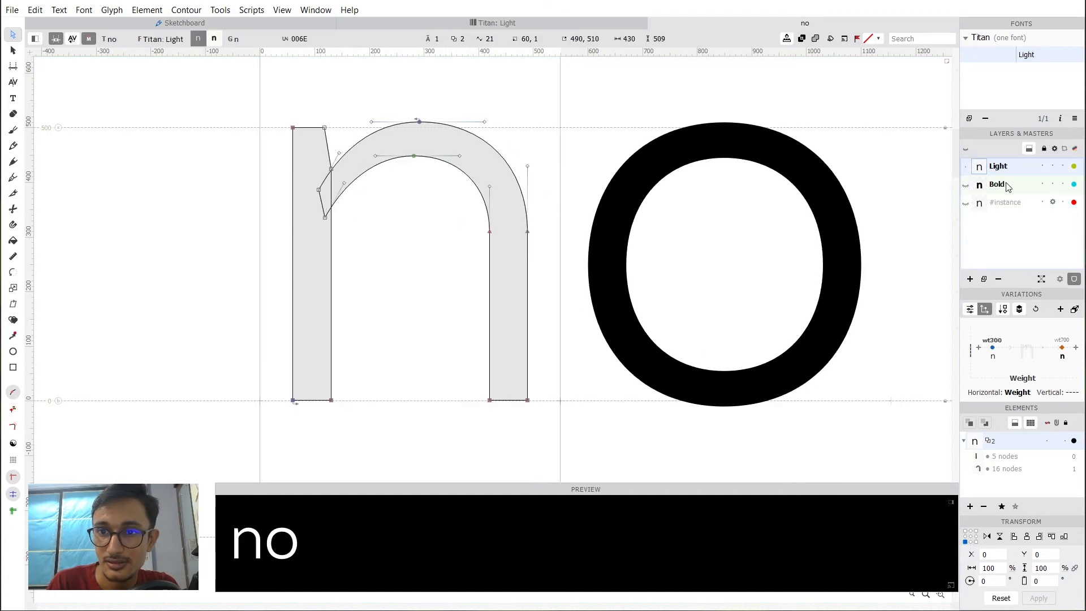
click(1008, 186)
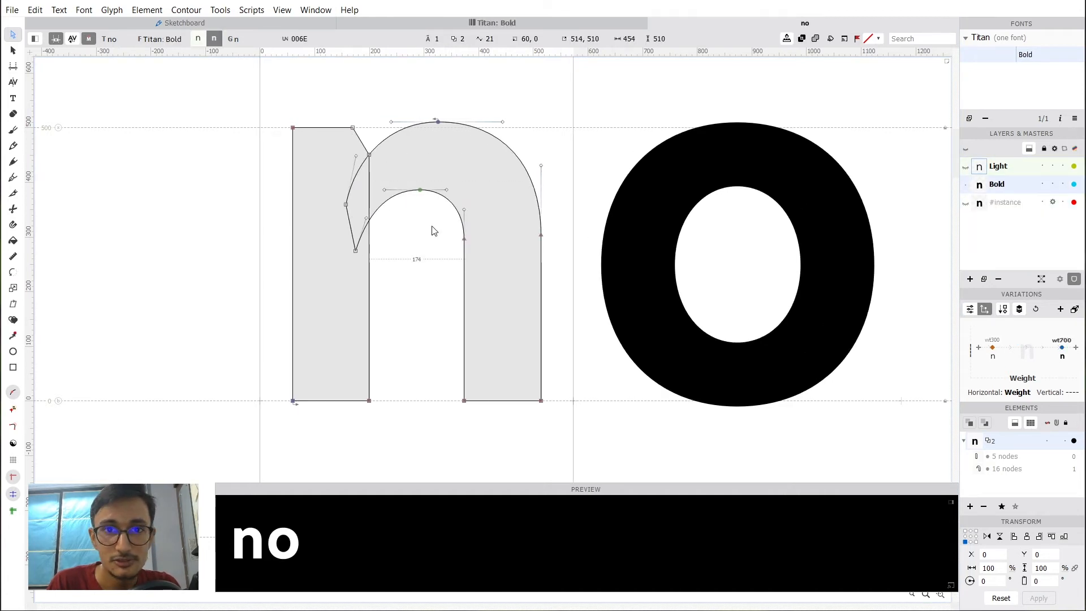
Switch the glyph overview to the Light master and open the empty a glyph on its own.
click(497, 24)
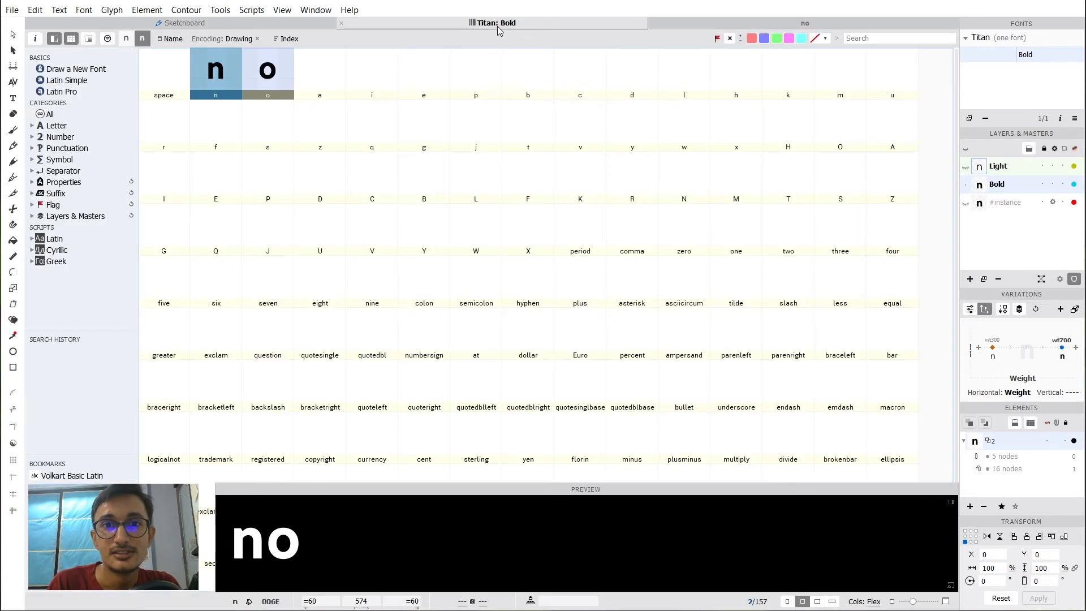
click(124, 39)
click(338, 87)
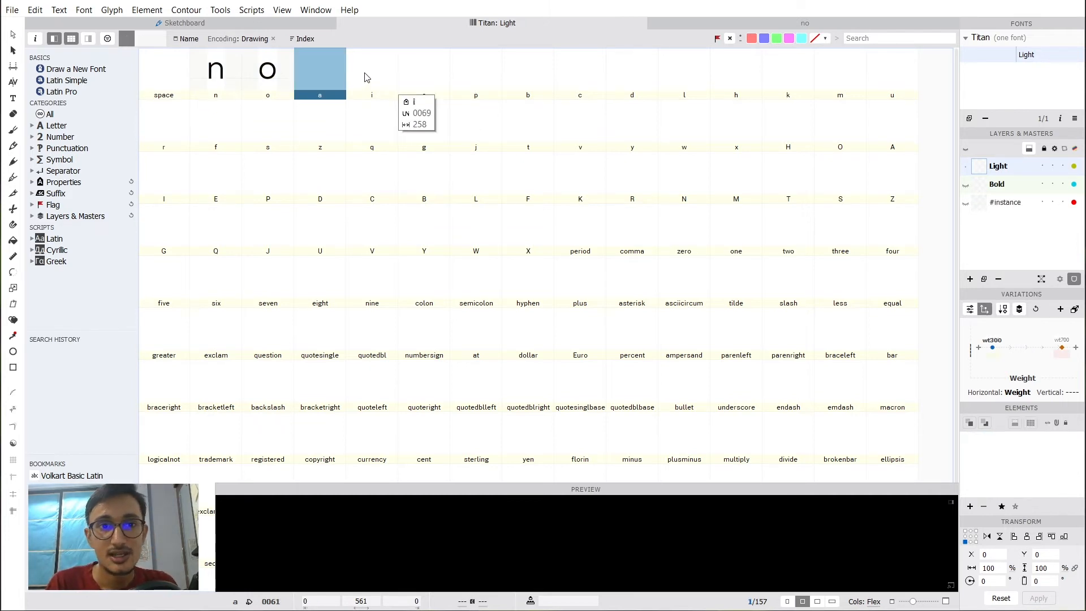
click(388, 76)
click(421, 76)
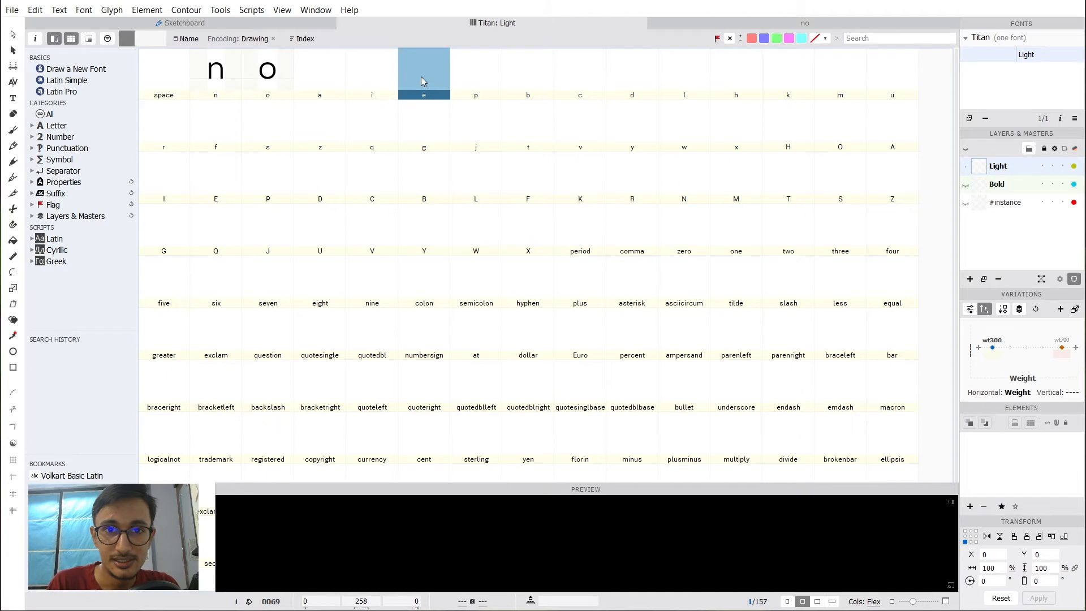
click(316, 72)
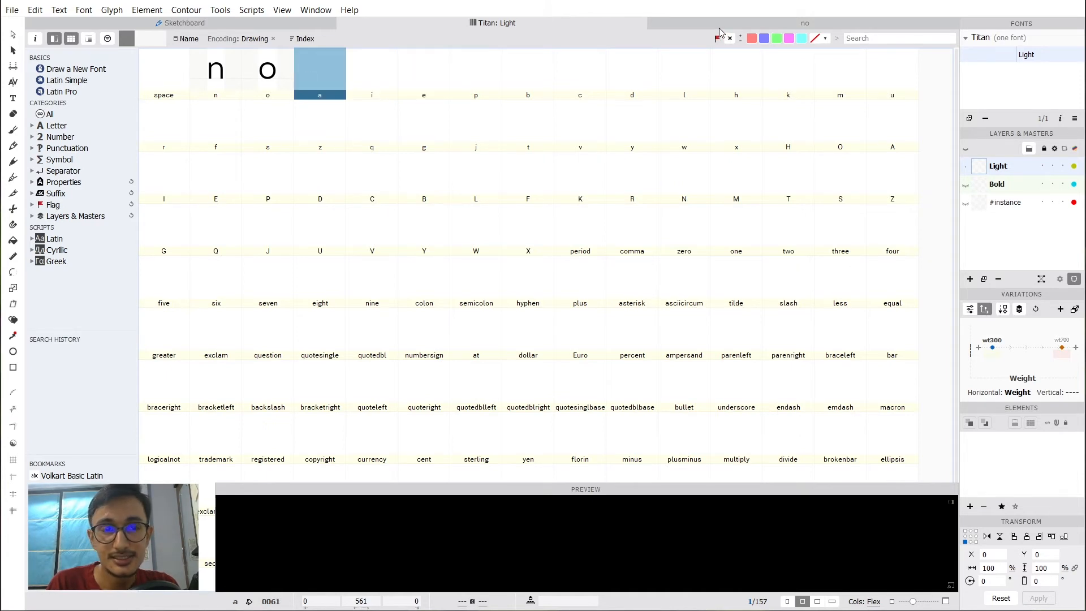
key(Return)
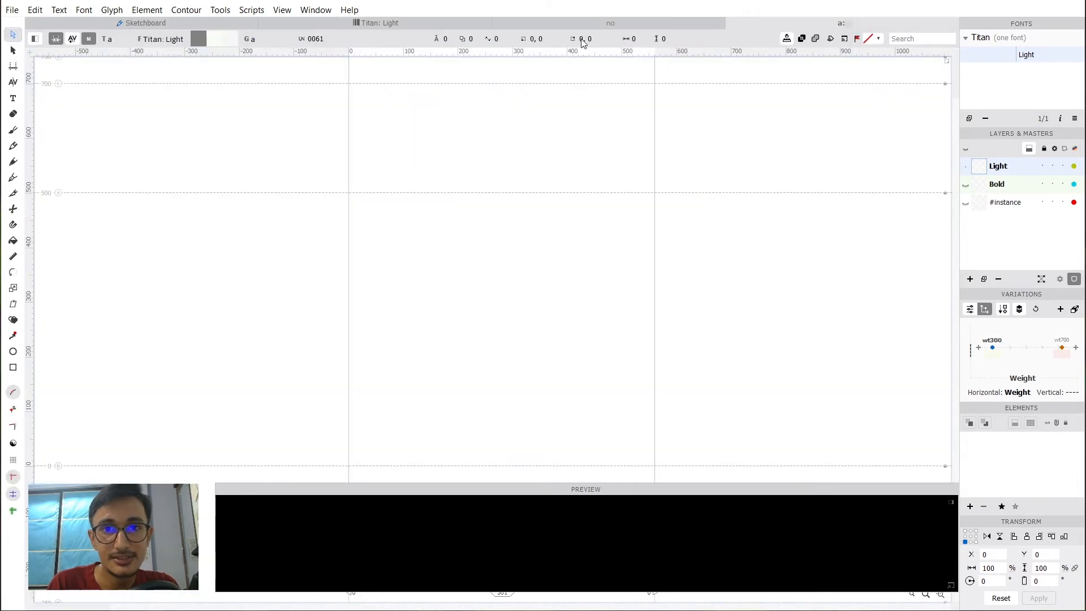
Close the open glyph tabs and open the n, o and a glyphs together in one tab.
click(498, 22)
click(653, 24)
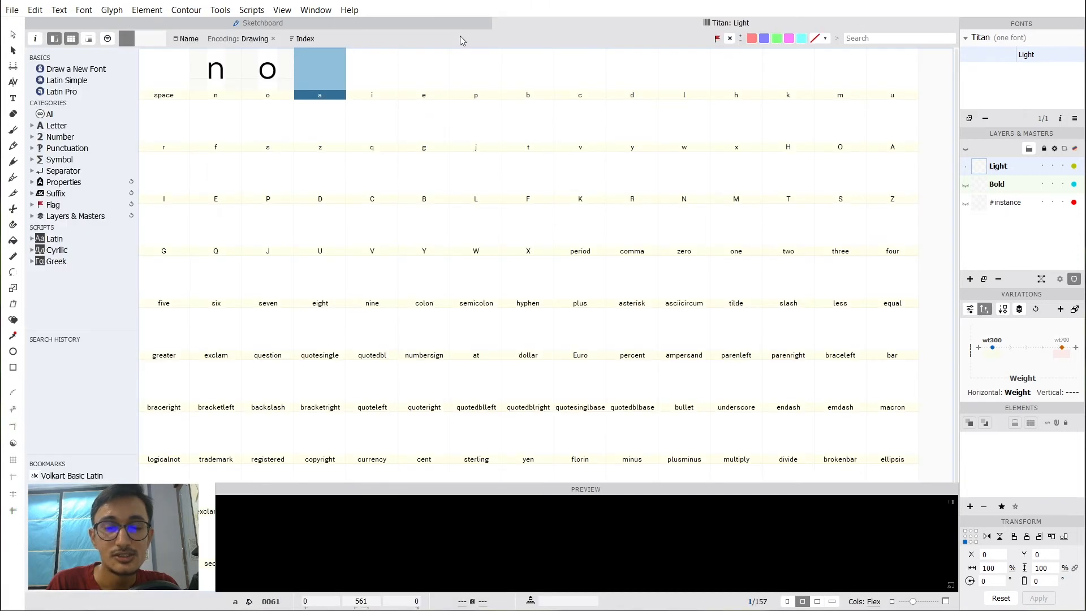
click(218, 77)
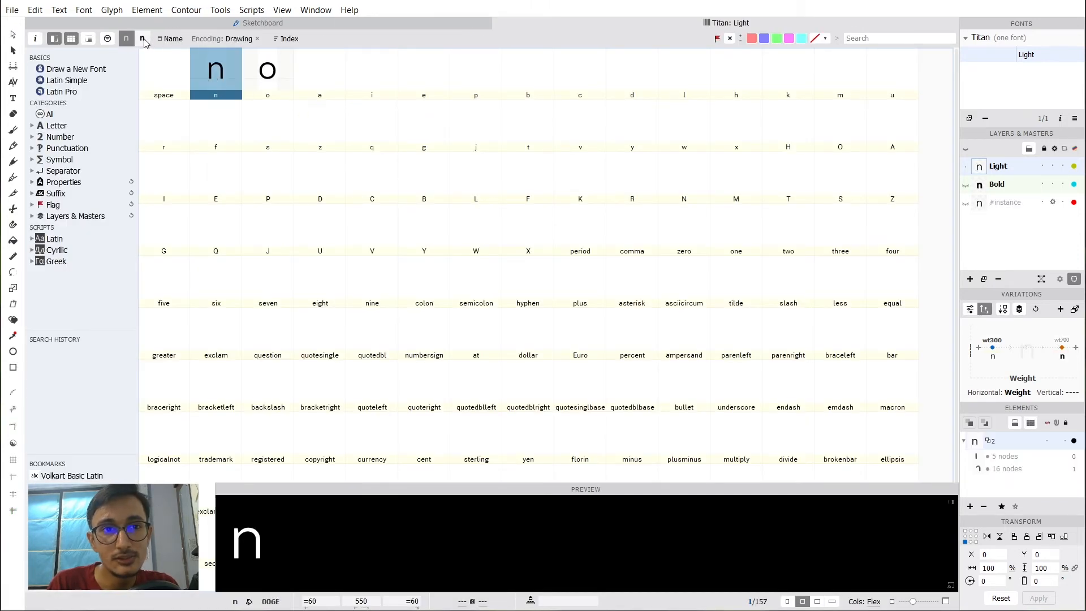
key(Right)
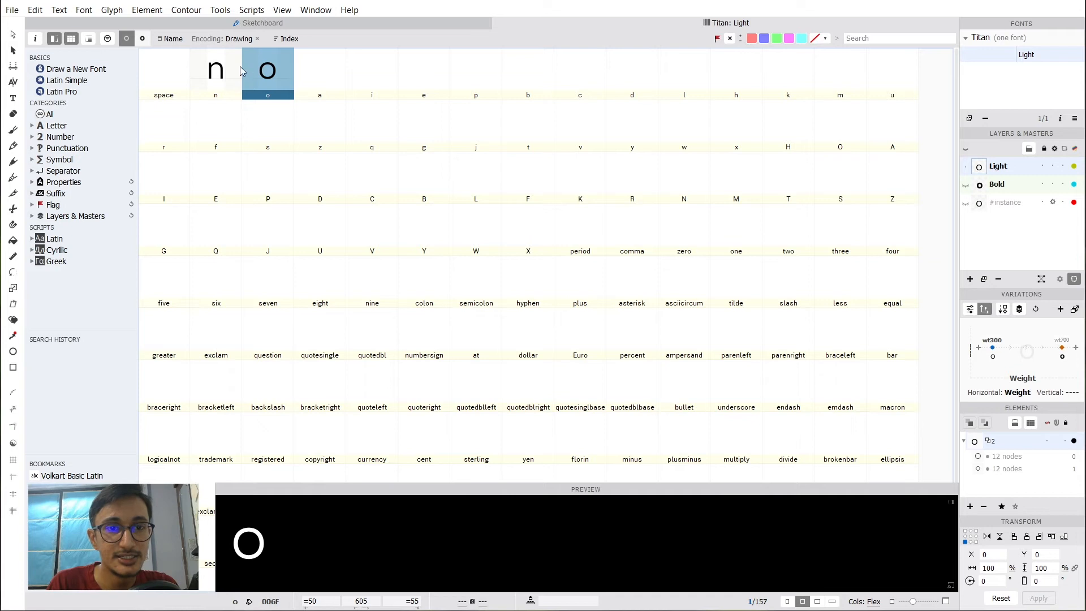
click(216, 67)
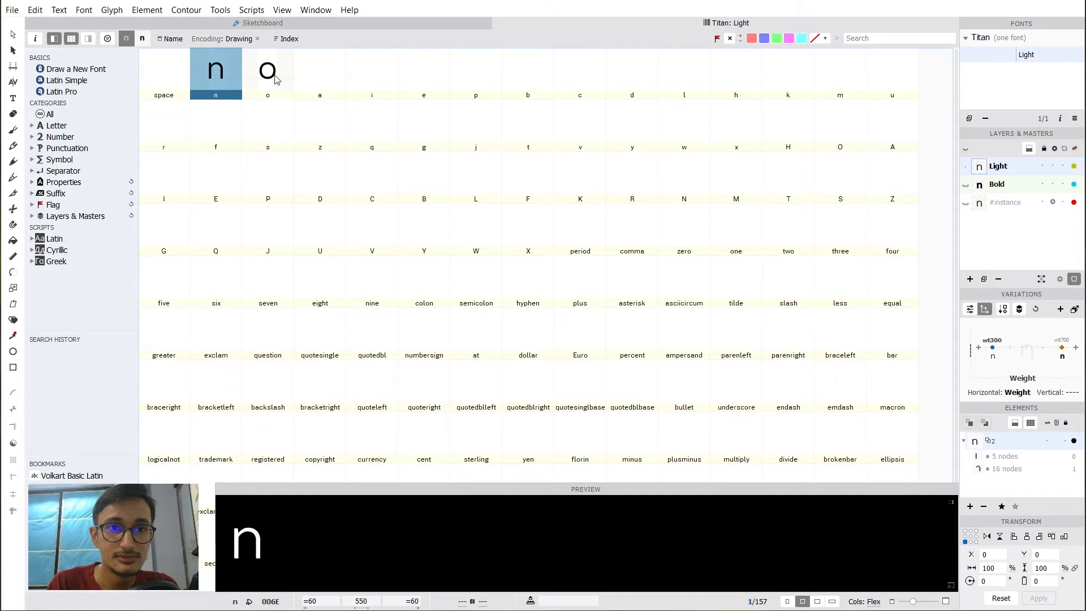
shift+click(324, 75)
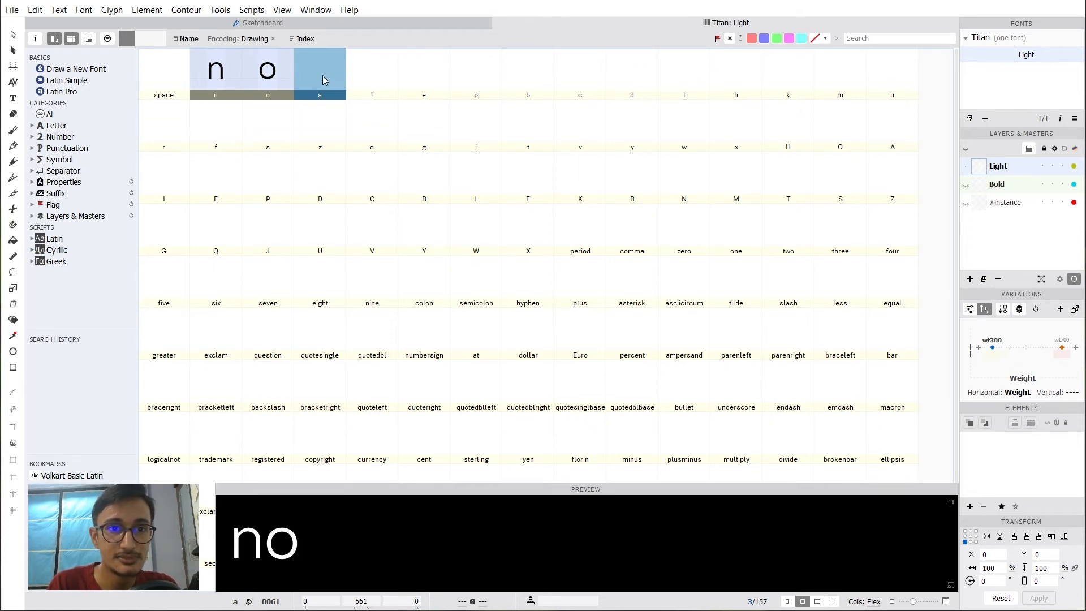
key(Return)
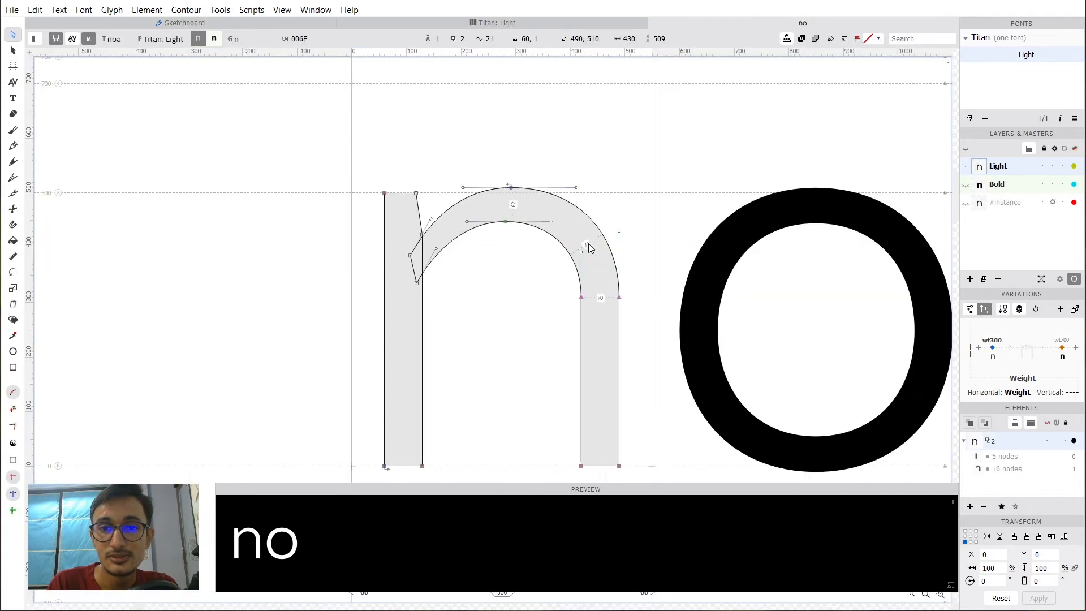
Make the empty a beside the o the active glyph and switch it to the Bold master.
drag(609, 296, 347, 238)
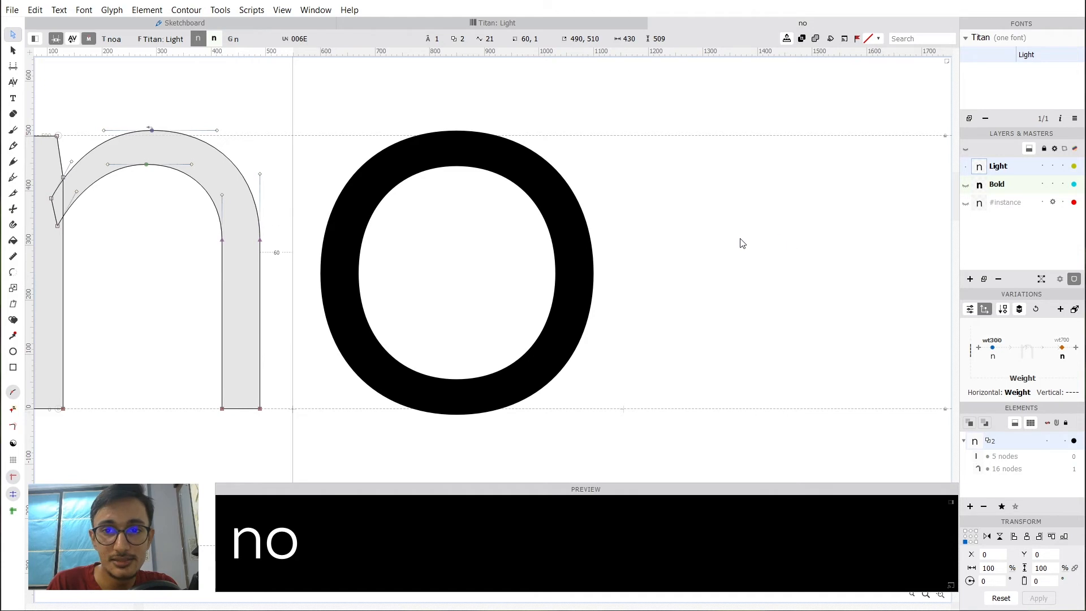
click(779, 235)
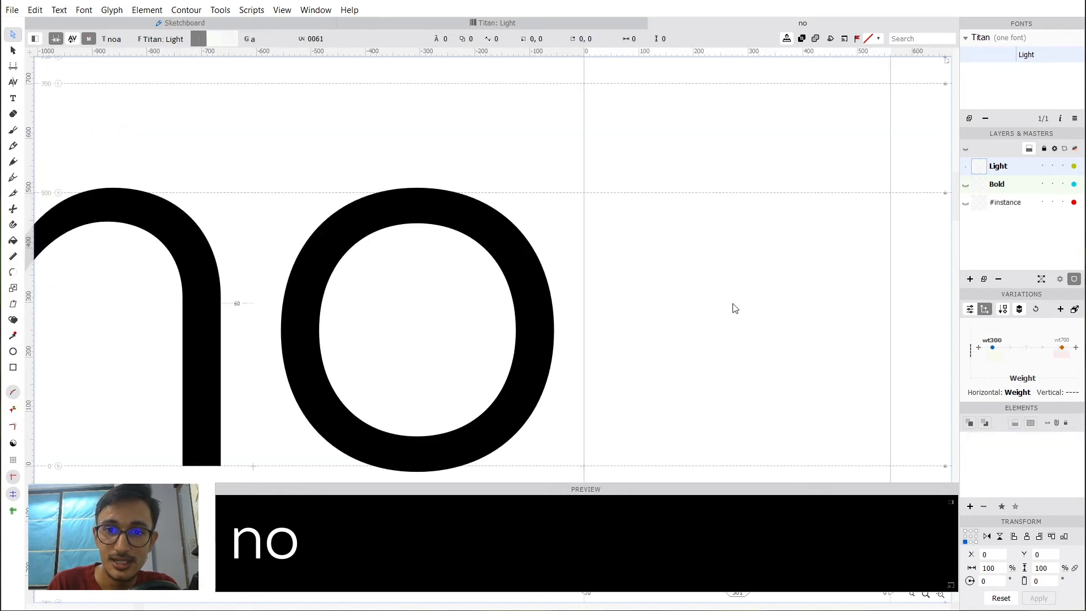
scroll(735, 308, down, 2)
scroll(730, 307, right, 3)
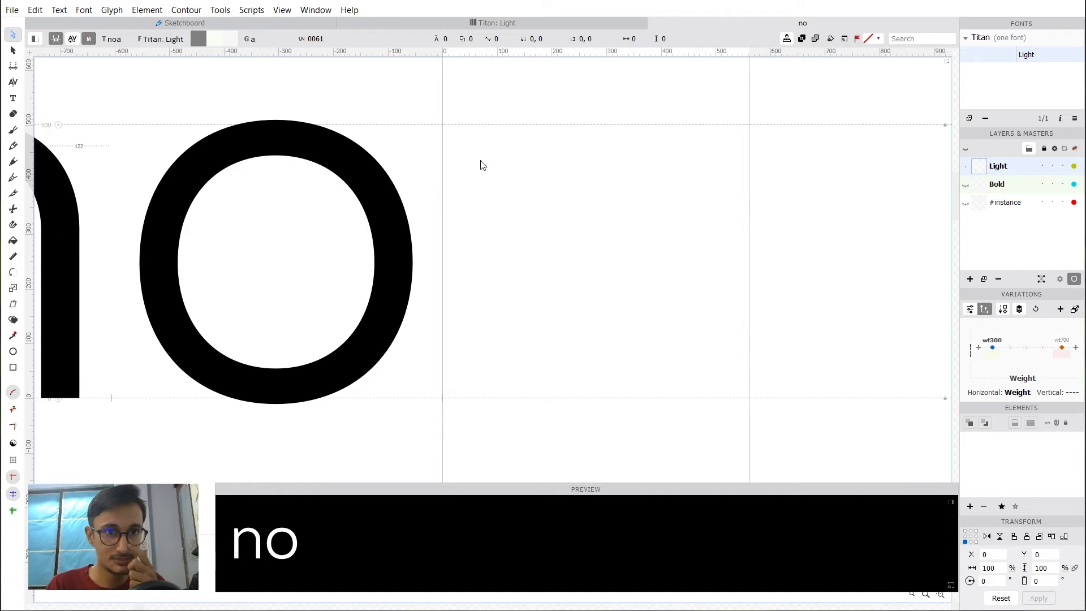
click(214, 40)
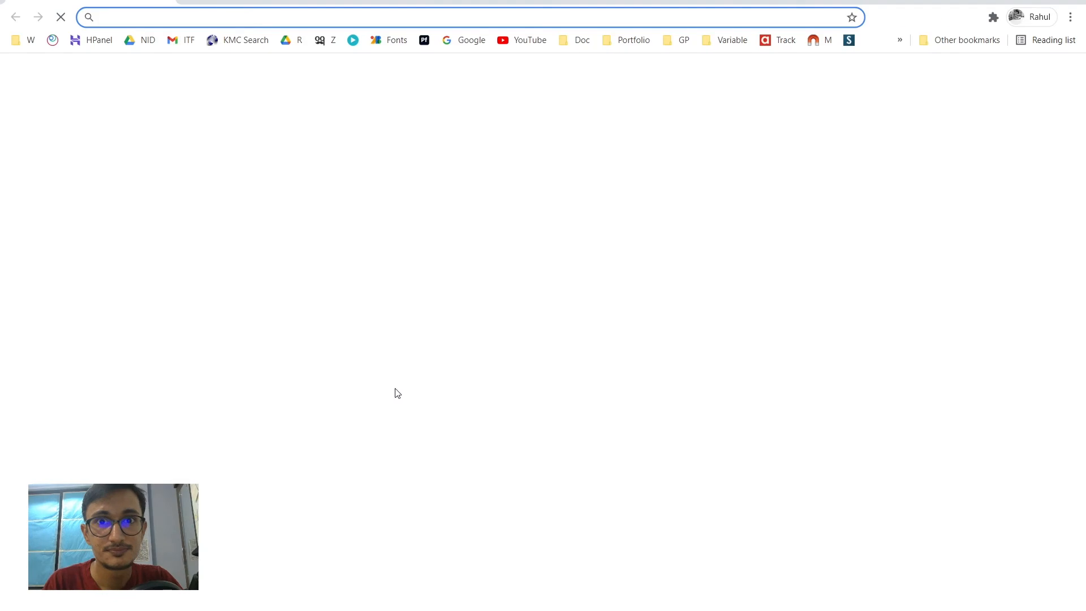
Switch to the web browser and try to load amazon.in.
click(156, 16)
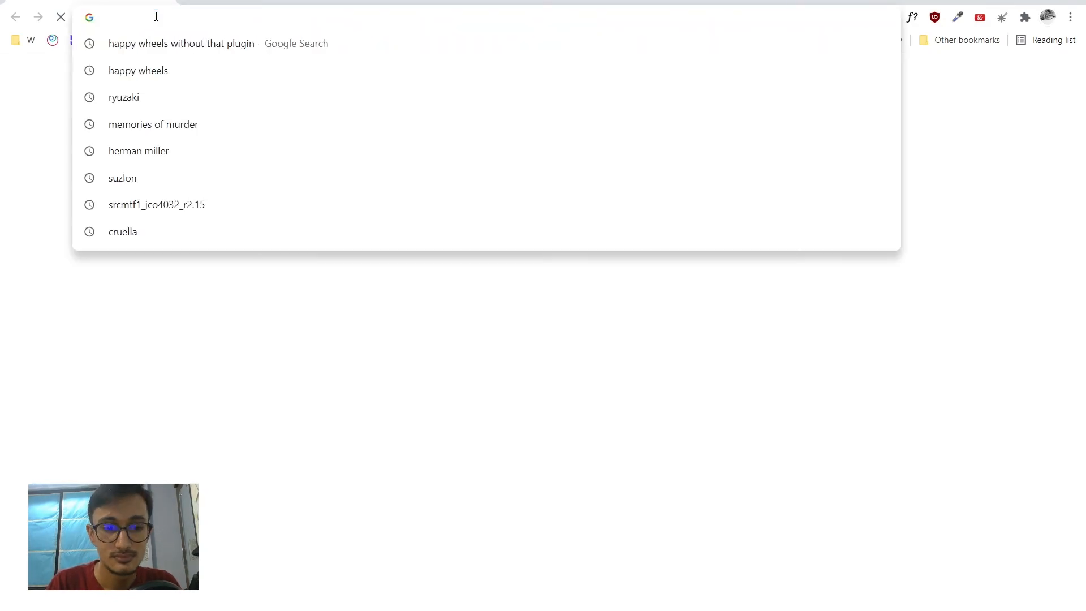
text(amazon.in)
key(Return)
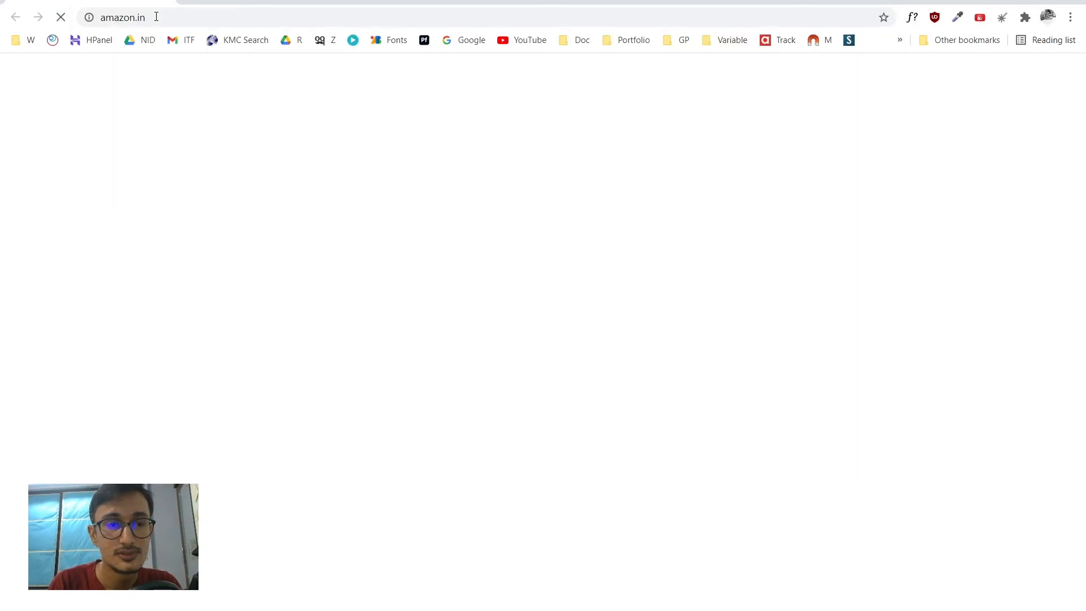
Search Google Images for "a" in a new tab and look through the results for reference letterforms.
click(185, 2)
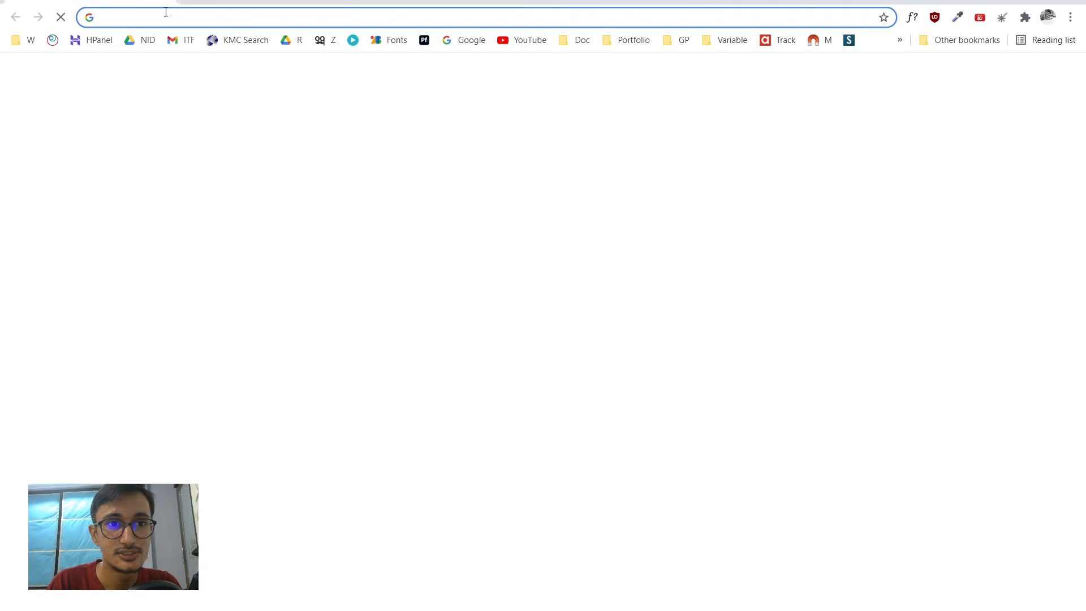
text(a)
key(BackSpace)
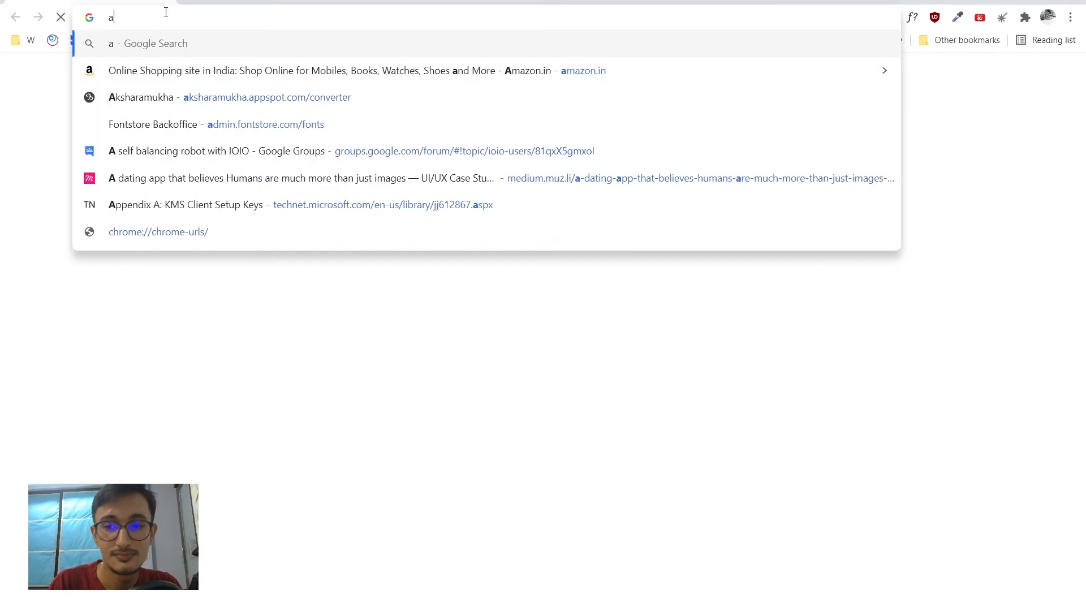
key(Return)
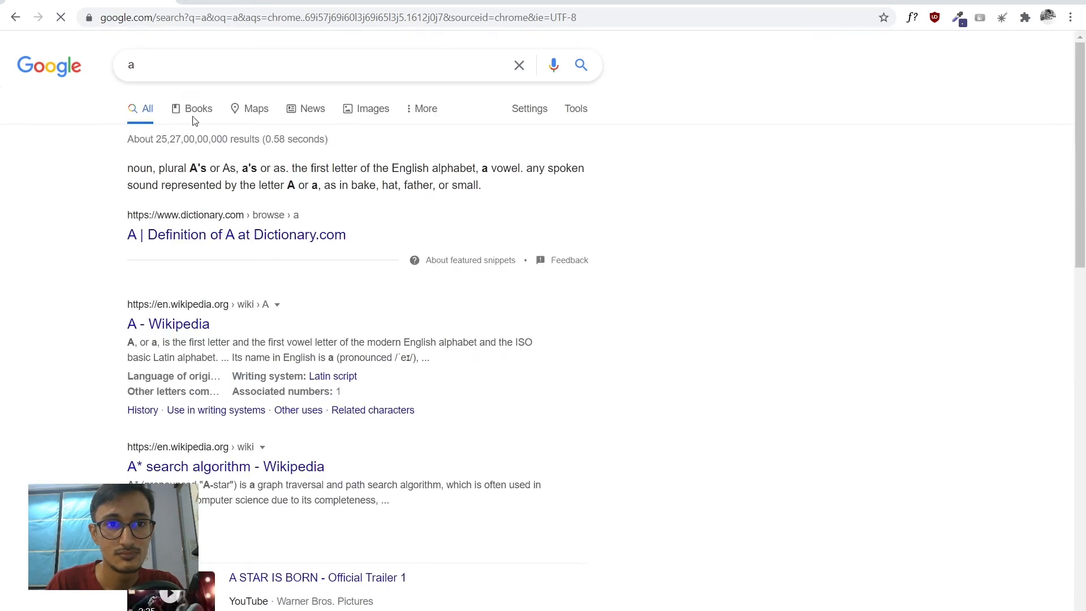
click(374, 116)
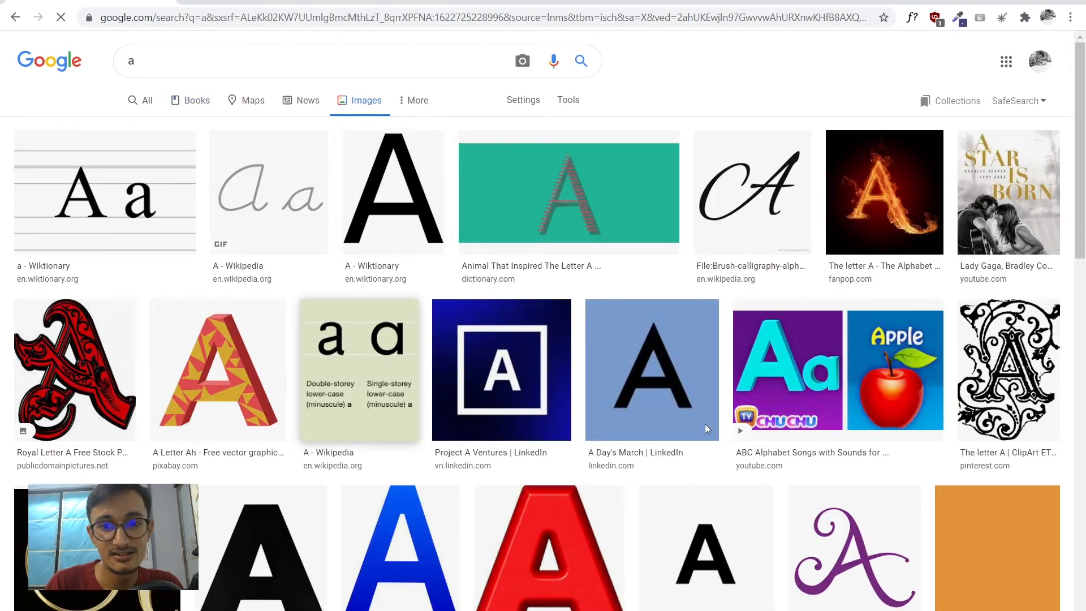
scroll(433, 481, down, 2)
scroll(432, 481, down, 10)
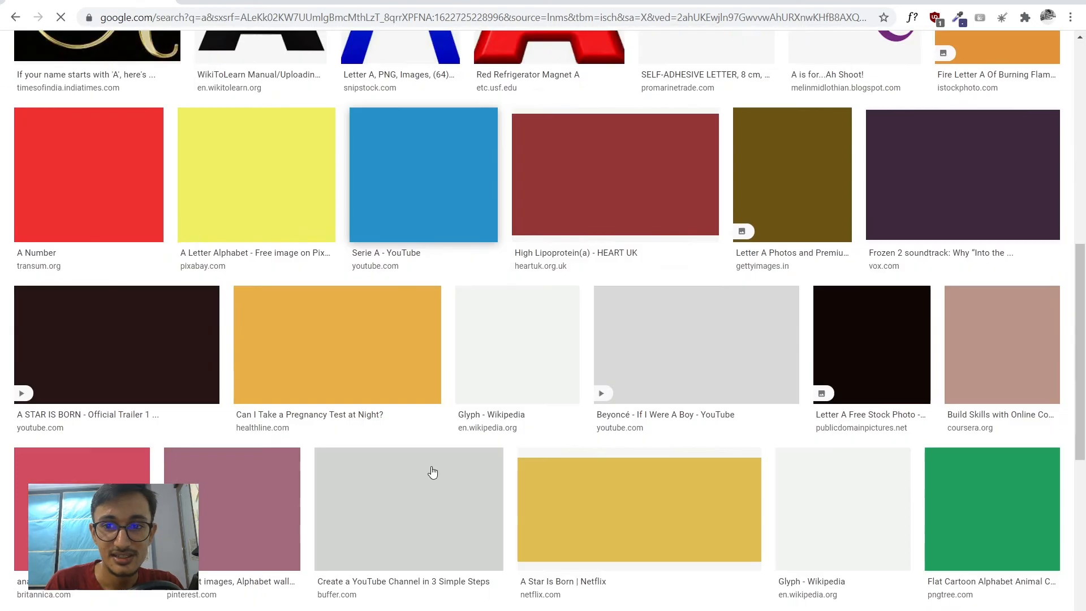
scroll(432, 473, up, 11)
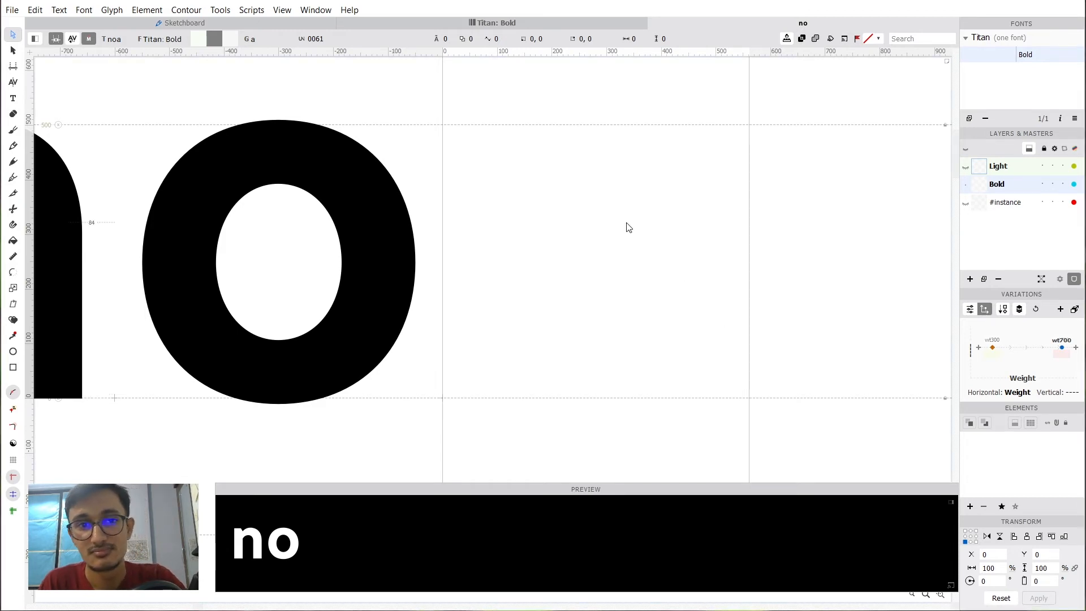
Capture the font editor window in Snip & Sketch and outline a double-storey a beside the o with the ballpoint pen.
key(super+shift+s)
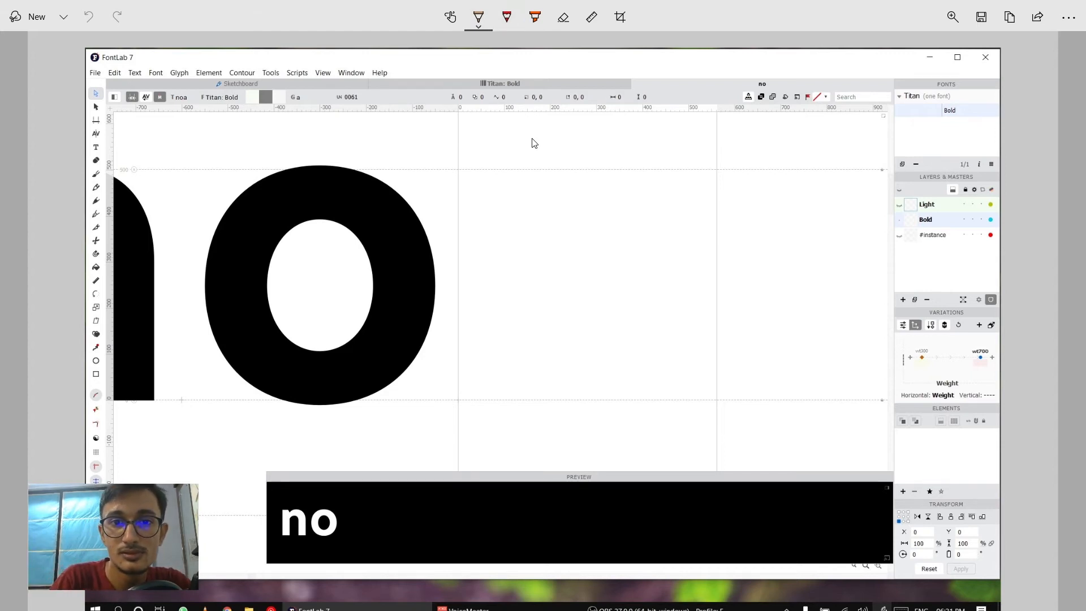
mouse_move(485, 235)
mouse_down()
mouse_move(541, 178)
mouse_move(572, 172)
mouse_move(643, 210)
mouse_move(645, 356)
mouse_up()
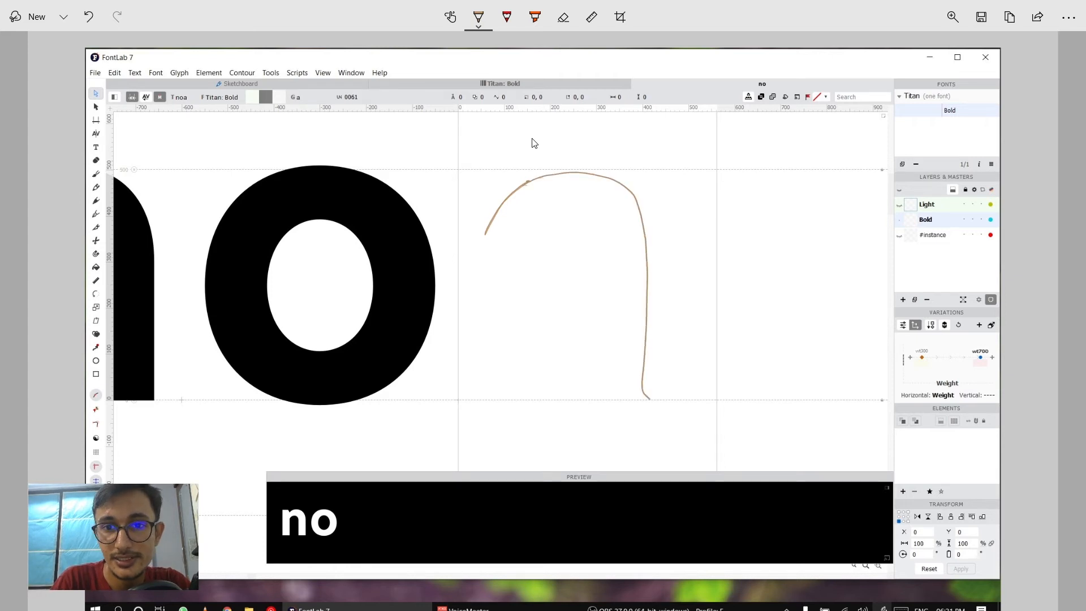
drag(481, 240, 498, 265)
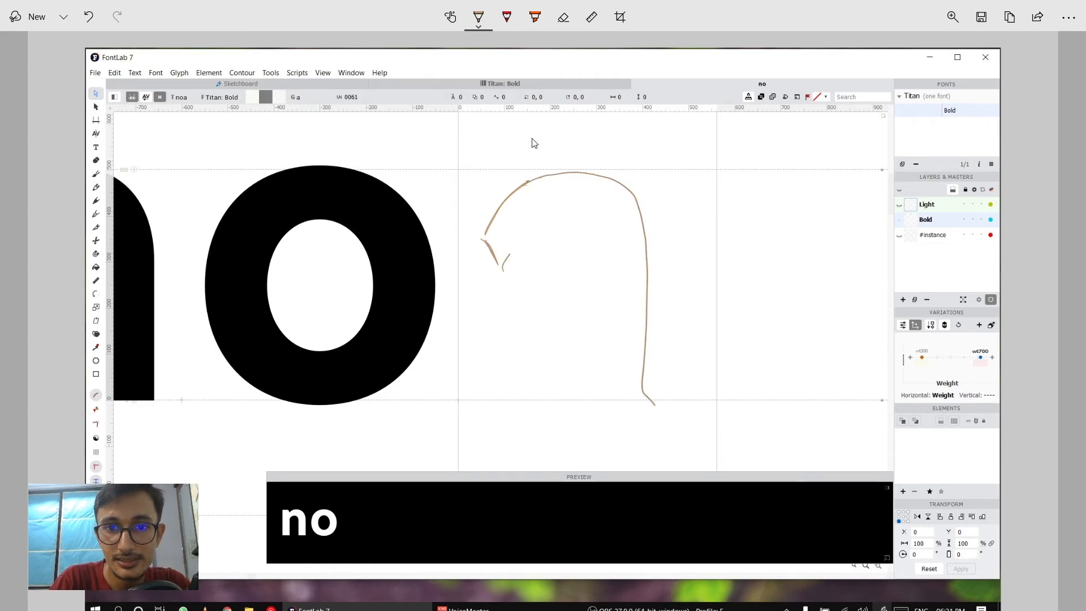
mouse_move(557, 227)
mouse_down()
mouse_move(575, 276)
mouse_move(489, 303)
mouse_move(491, 382)
mouse_move(539, 416)
mouse_move(602, 415)
mouse_move(574, 421)
mouse_move(642, 392)
mouse_up()
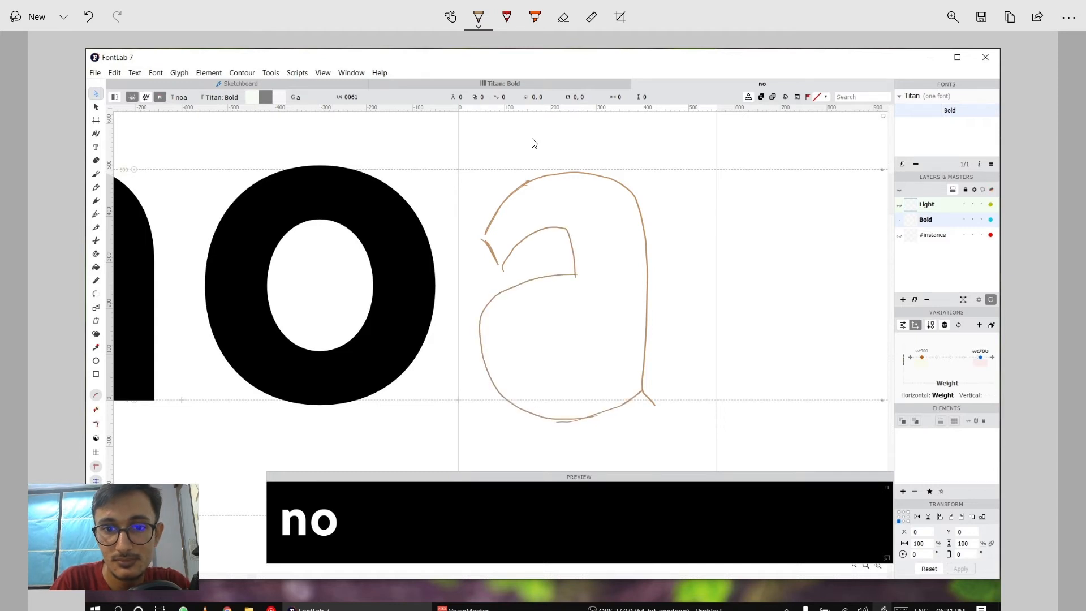
mouse_move(481, 312)
mouse_down()
mouse_move(479, 391)
mouse_move(519, 414)
mouse_up()
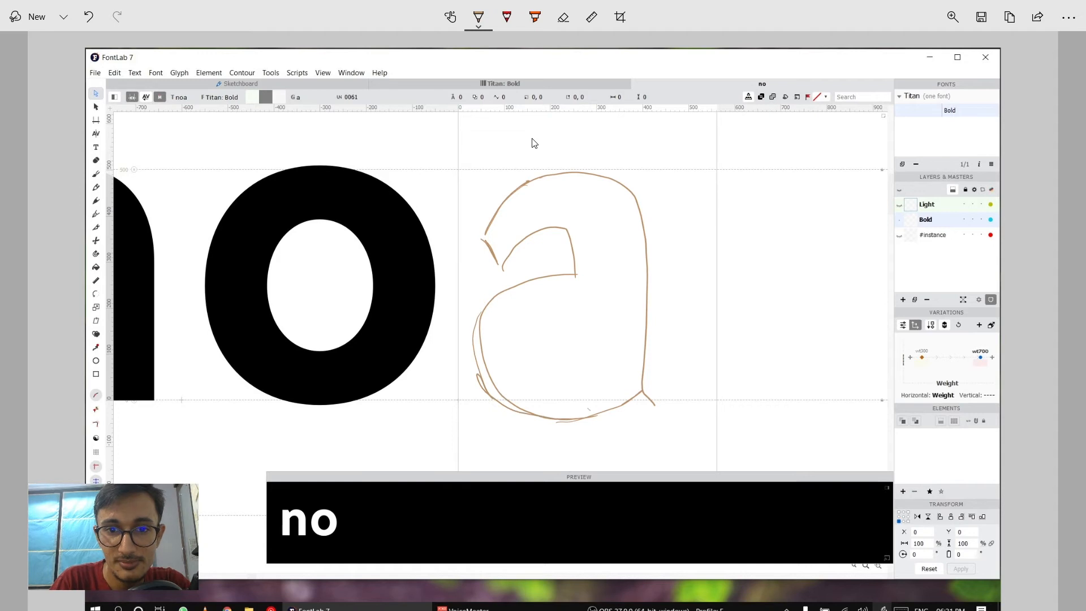
drag(589, 422, 655, 422)
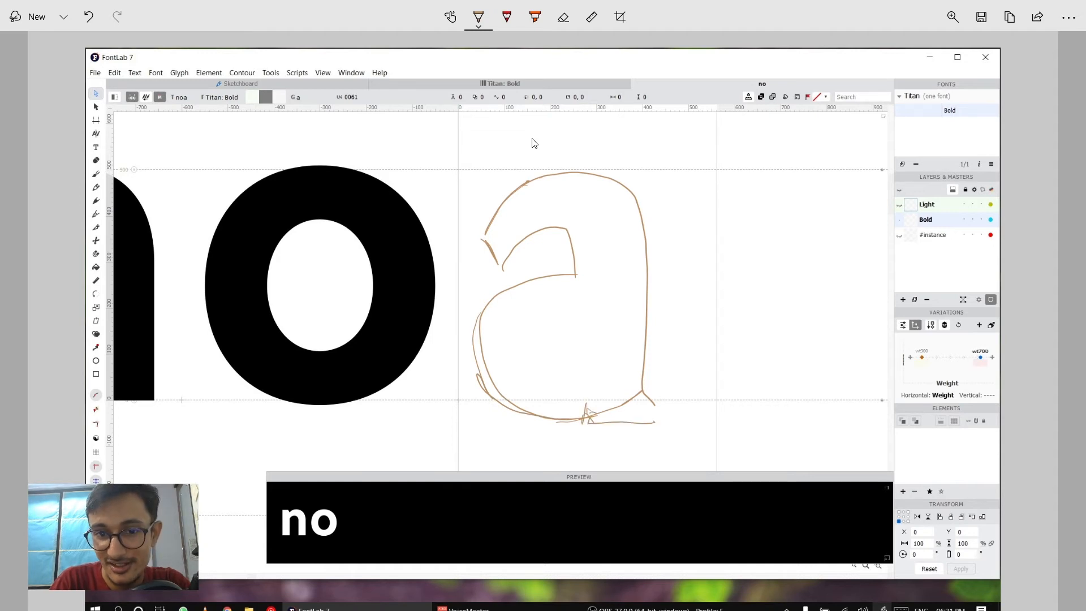
drag(586, 421, 643, 414)
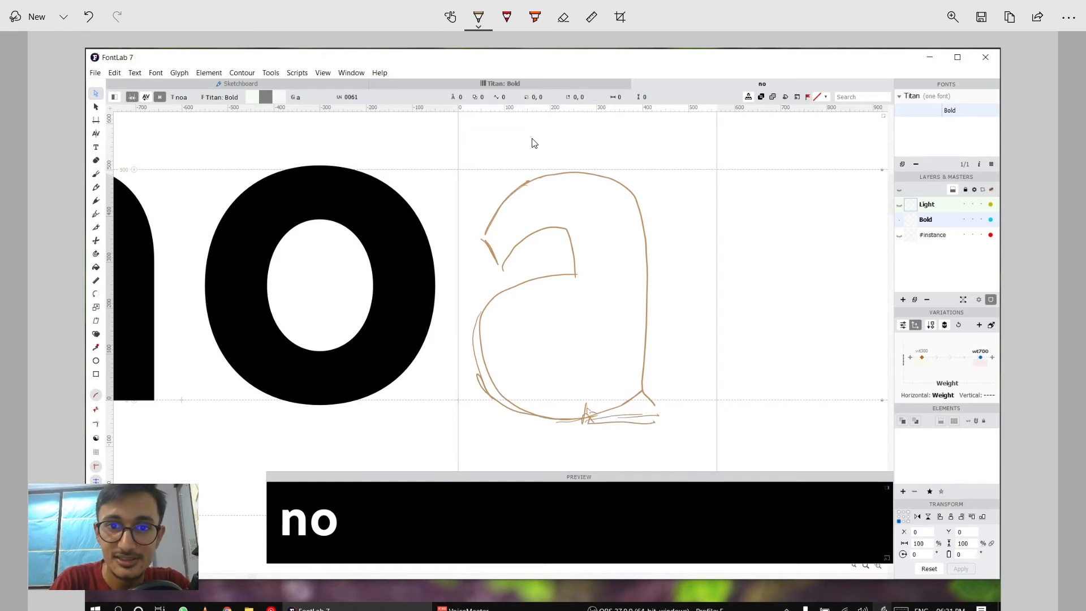
drag(482, 227, 600, 170)
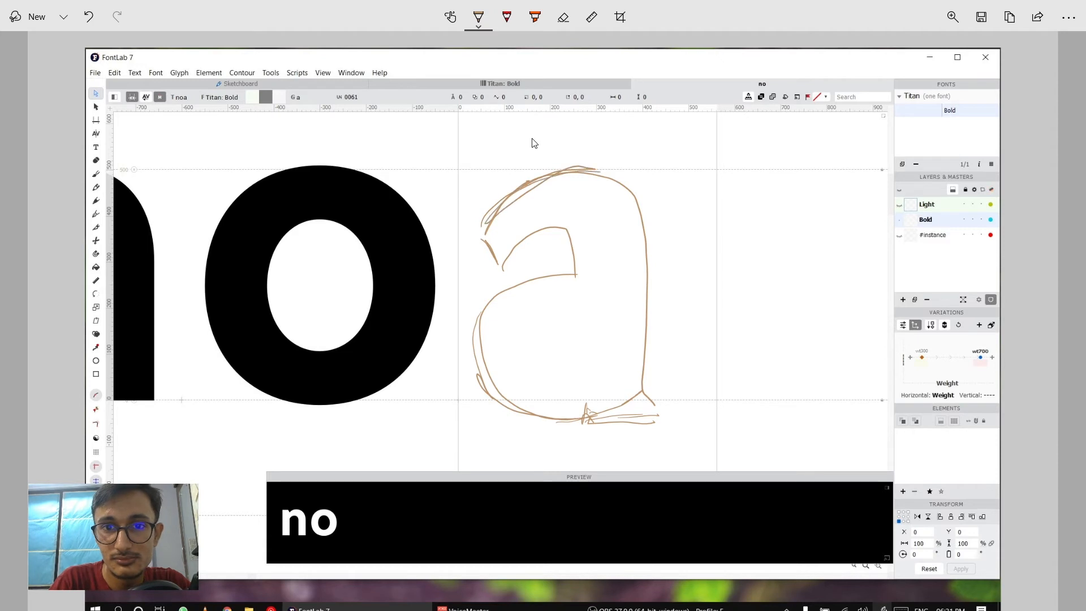
mouse_move(478, 225)
mouse_down()
mouse_move(507, 264)
mouse_move(535, 184)
mouse_move(487, 232)
mouse_move(537, 187)
mouse_move(495, 238)
mouse_up()
Shade the sketched a's arch and rough in its stem down to the baseline with the red pencil.
click(507, 17)
mouse_move(537, 203)
mouse_down()
mouse_move(490, 258)
mouse_move(540, 181)
mouse_move(506, 243)
mouse_up()
mouse_move(552, 187)
mouse_down()
mouse_move(607, 167)
mouse_move(574, 265)
mouse_move(585, 252)
mouse_move(593, 300)
mouse_up()
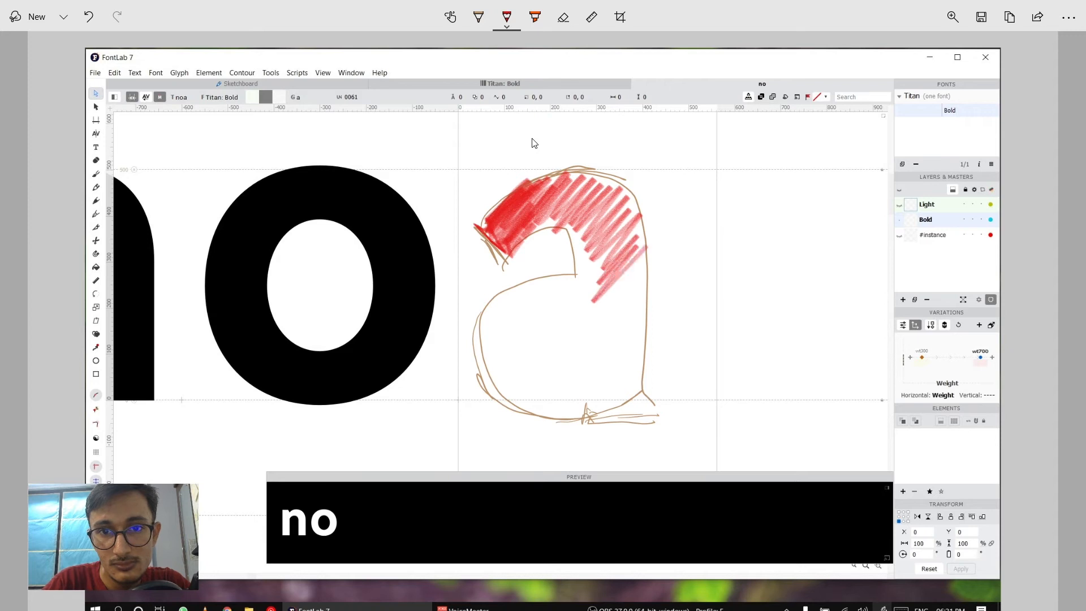
mouse_move(642, 254)
mouse_down()
mouse_move(594, 328)
mouse_move(598, 359)
mouse_up()
mouse_move(650, 328)
mouse_down()
mouse_move(602, 376)
mouse_move(607, 394)
mouse_up()
drag(652, 362, 612, 401)
mouse_move(601, 361)
mouse_down()
mouse_move(599, 407)
mouse_move(683, 392)
mouse_move(614, 400)
mouse_move(653, 336)
mouse_up()
drag(657, 407, 654, 275)
drag(656, 357, 648, 255)
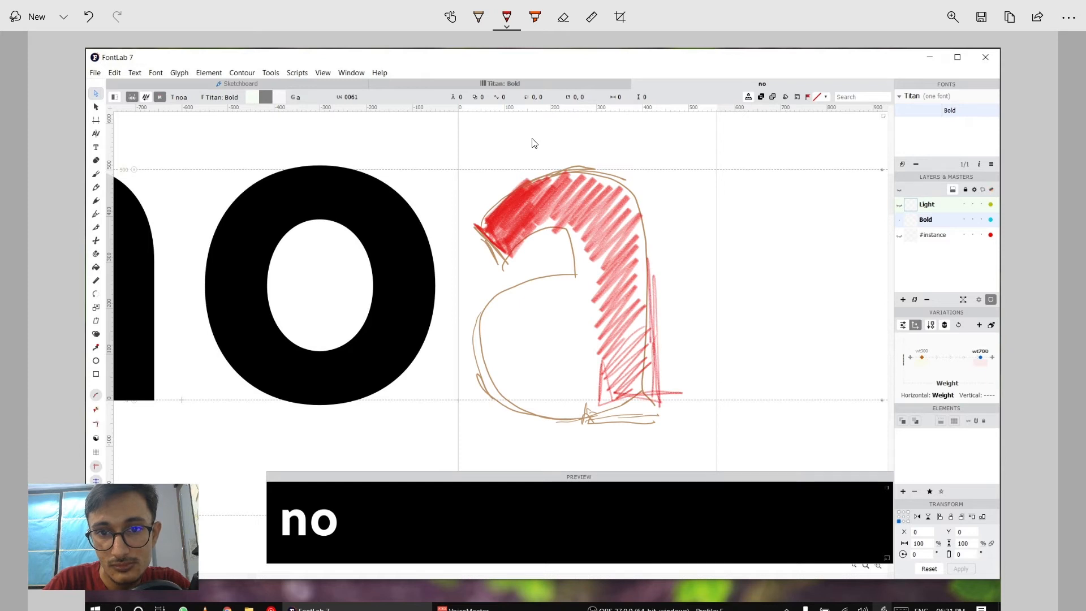
drag(651, 338, 646, 246)
mouse_move(659, 293)
mouse_down()
mouse_move(625, 204)
mouse_move(577, 175)
mouse_up()
mouse_move(621, 187)
mouse_down()
mouse_move(588, 178)
mouse_move(640, 207)
mouse_up()
mouse_move(548, 198)
mouse_down()
mouse_move(575, 182)
mouse_move(561, 212)
mouse_up()
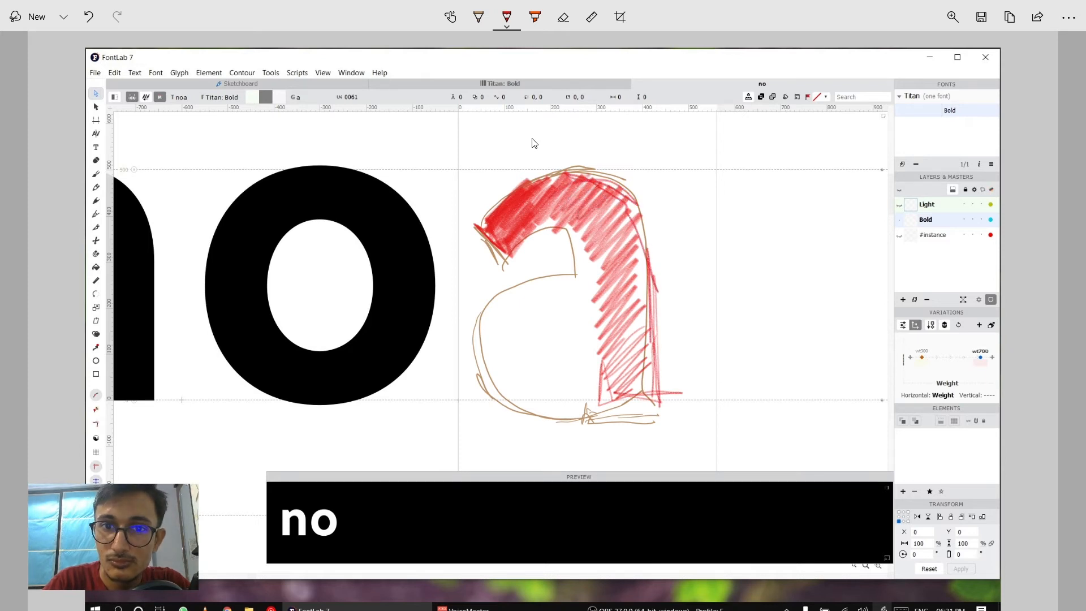
Darken the arch and stem shading, define their inner and outer edges, and square off the stem's foot at the baseline.
drag(628, 196, 583, 249)
mouse_move(637, 226)
mouse_down()
mouse_move(591, 288)
mouse_move(624, 320)
mouse_move(643, 320)
mouse_move(648, 385)
mouse_up()
drag(645, 316, 652, 390)
drag(654, 335, 651, 391)
drag(652, 343, 644, 397)
drag(645, 331, 636, 392)
mouse_move(641, 306)
mouse_down()
mouse_move(635, 392)
mouse_move(630, 380)
mouse_up()
drag(633, 316, 619, 392)
drag(620, 325, 602, 399)
drag(610, 295, 602, 391)
drag(610, 261, 601, 363)
drag(549, 223, 525, 234)
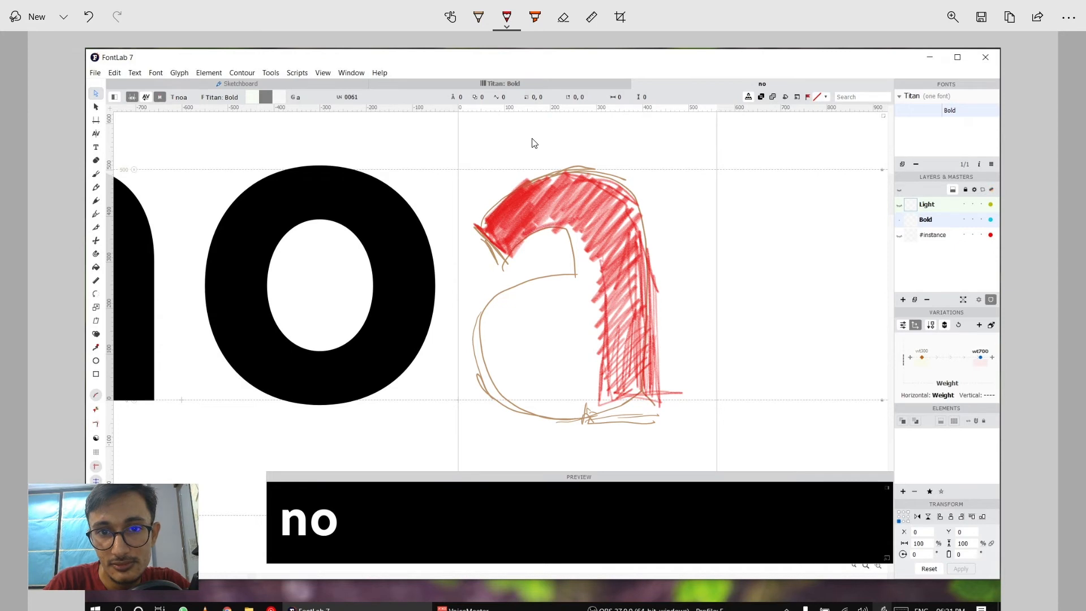
drag(600, 224, 536, 262)
drag(610, 242, 600, 359)
drag(612, 299, 604, 396)
mouse_move(606, 351)
mouse_down()
mouse_move(599, 411)
mouse_move(658, 390)
mouse_up()
drag(593, 402, 655, 390)
drag(585, 400, 643, 394)
drag(598, 396, 668, 391)
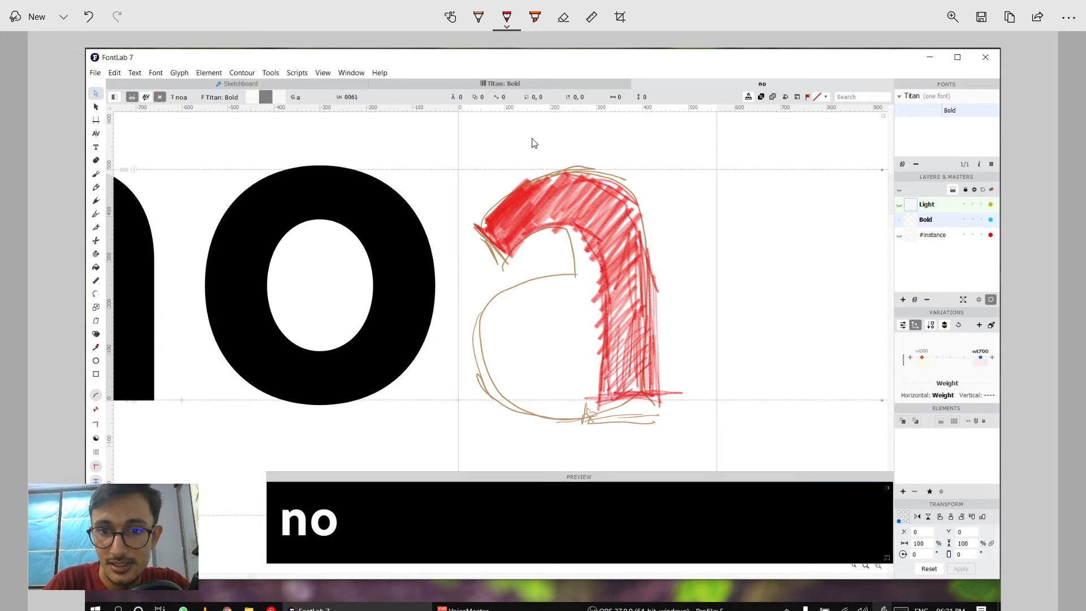
drag(656, 287, 648, 377)
drag(667, 285, 664, 396)
drag(665, 312, 653, 393)
drag(658, 268, 649, 331)
drag(649, 239, 642, 260)
drag(657, 219, 633, 261)
mouse_move(661, 214)
mouse_down()
mouse_move(642, 274)
mouse_move(649, 291)
mouse_move(546, 284)
mouse_up()
Sketch the a's bowl outline and its inner counter in red pencil, joining both to the stem.
mouse_move(490, 300)
mouse_down()
mouse_move(596, 273)
mouse_move(569, 275)
mouse_up()
drag(561, 279, 603, 271)
drag(480, 328, 584, 271)
mouse_move(493, 304)
mouse_down()
mouse_move(475, 338)
mouse_move(576, 279)
mouse_up()
mouse_move(505, 294)
mouse_down()
mouse_move(588, 274)
mouse_move(481, 379)
mouse_up()
drag(492, 326, 482, 390)
mouse_move(486, 385)
mouse_down()
mouse_move(508, 403)
mouse_move(546, 403)
mouse_move(599, 379)
mouse_move(521, 416)
mouse_move(600, 386)
mouse_up()
mouse_move(600, 387)
mouse_down()
mouse_move(547, 411)
mouse_move(598, 377)
mouse_up()
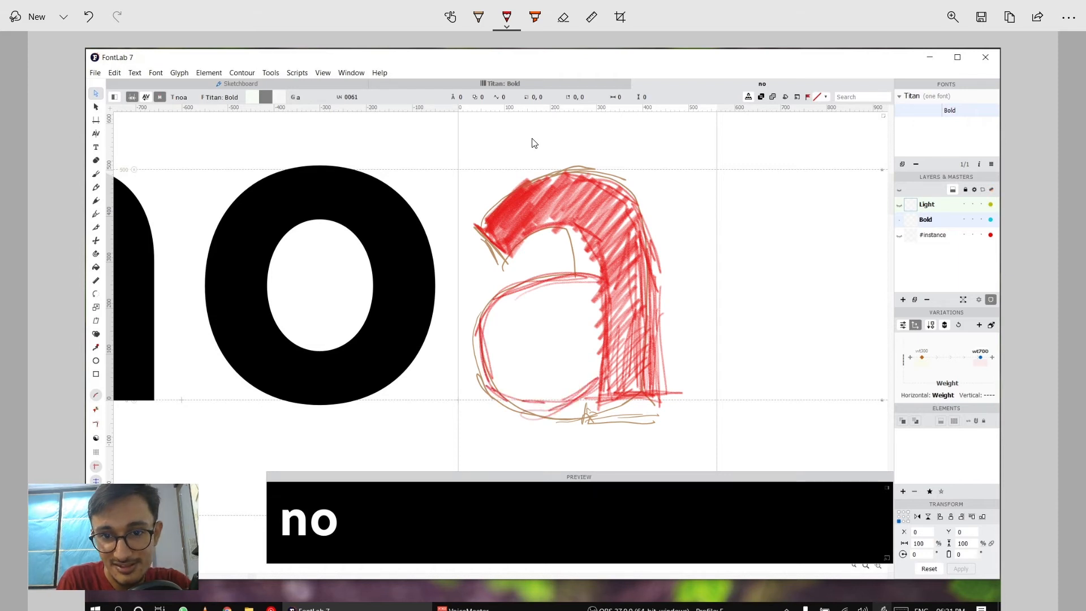
drag(483, 367, 563, 401)
mouse_move(524, 350)
mouse_down()
mouse_move(549, 322)
mouse_move(600, 307)
mouse_up()
mouse_move(530, 327)
mouse_down()
mouse_move(606, 310)
mouse_move(566, 375)
mouse_move(604, 356)
mouse_move(529, 342)
mouse_move(603, 355)
mouse_move(566, 314)
mouse_move(602, 309)
mouse_up()
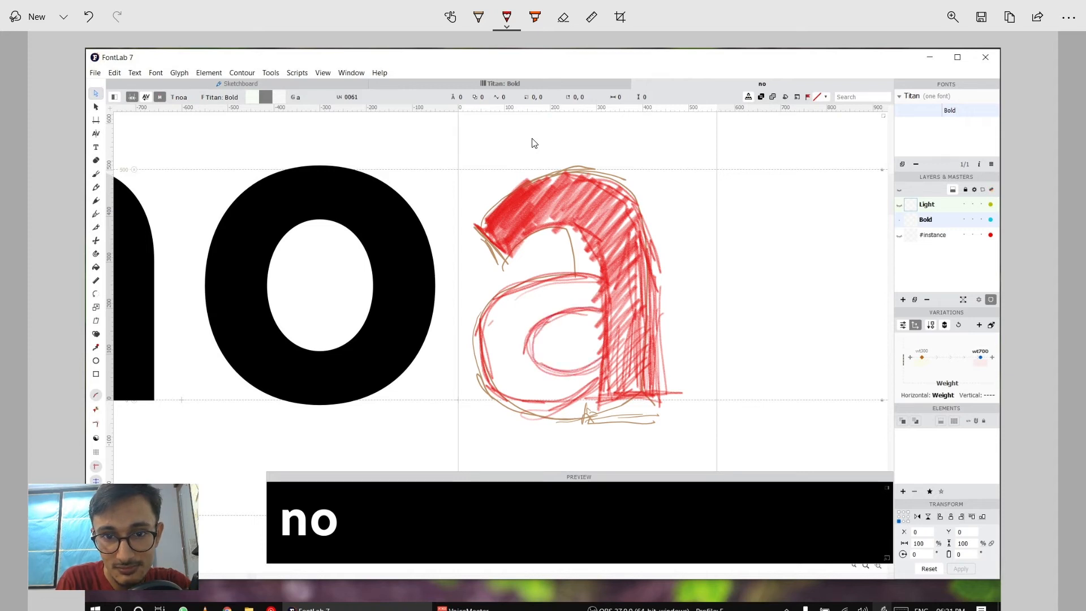
mouse_move(481, 371)
mouse_down()
mouse_move(480, 308)
mouse_move(597, 278)
mouse_up()
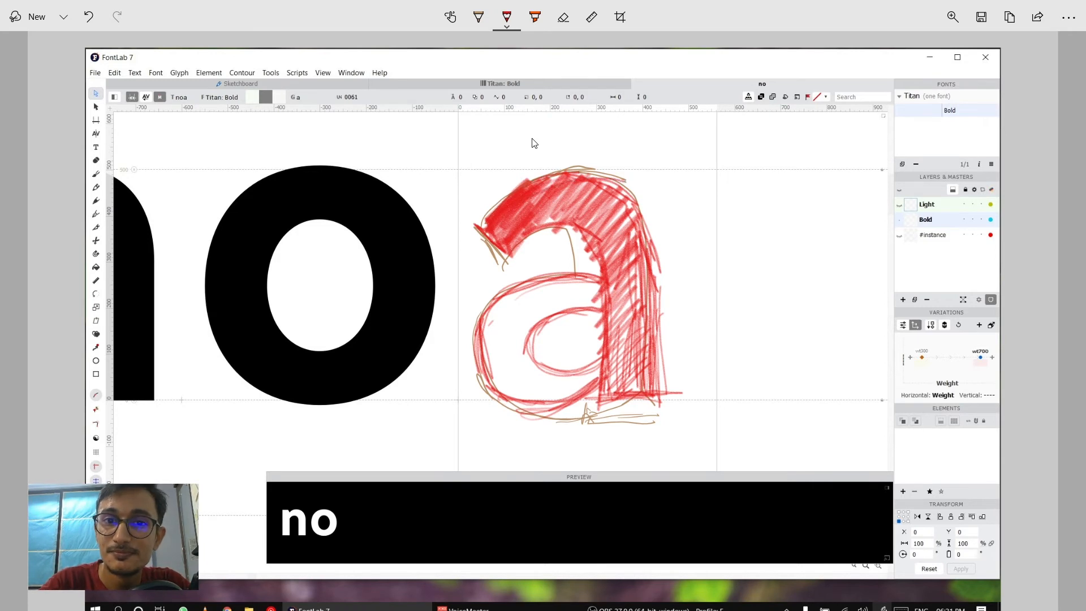
Thicken the outer shoulder and stem, and hatch the bowl around the counter in red pencil.
mouse_move(607, 172)
mouse_down()
mouse_move(636, 184)
mouse_move(657, 219)
mouse_move(659, 304)
mouse_up()
mouse_move(658, 260)
mouse_down()
mouse_move(658, 360)
mouse_move(627, 370)
mouse_up()
drag(623, 272, 616, 395)
drag(634, 350, 658, 392)
mouse_move(611, 390)
mouse_down()
mouse_move(651, 369)
mouse_move(642, 384)
mouse_up()
mouse_move(575, 392)
mouse_down()
mouse_move(613, 363)
mouse_move(563, 396)
mouse_move(506, 391)
mouse_move(490, 320)
mouse_up()
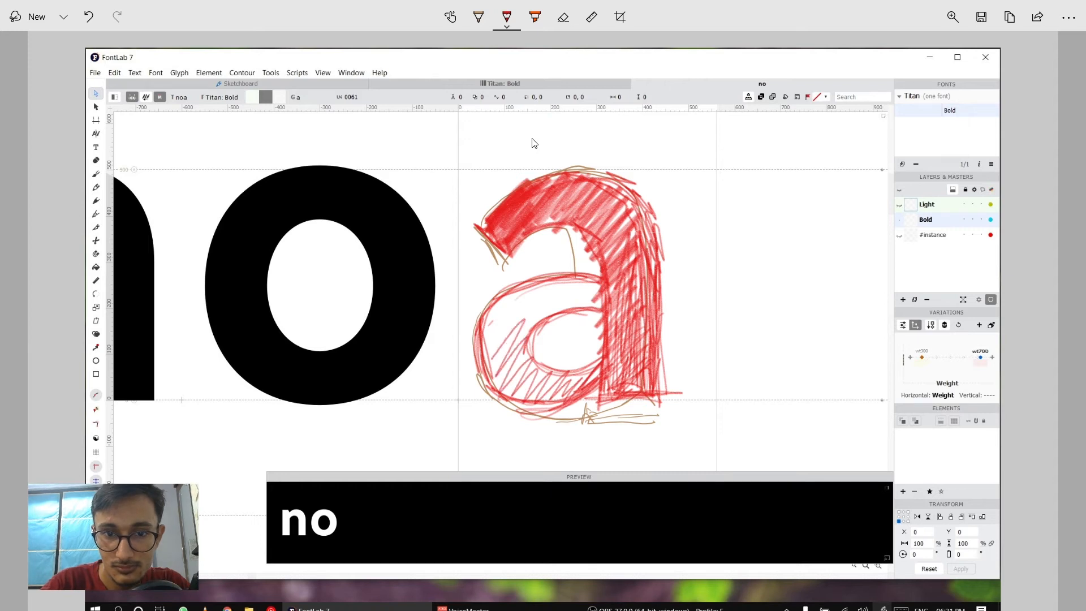
mouse_move(490, 357)
mouse_down()
mouse_move(517, 295)
mouse_move(580, 278)
mouse_move(605, 306)
mouse_move(625, 294)
mouse_up()
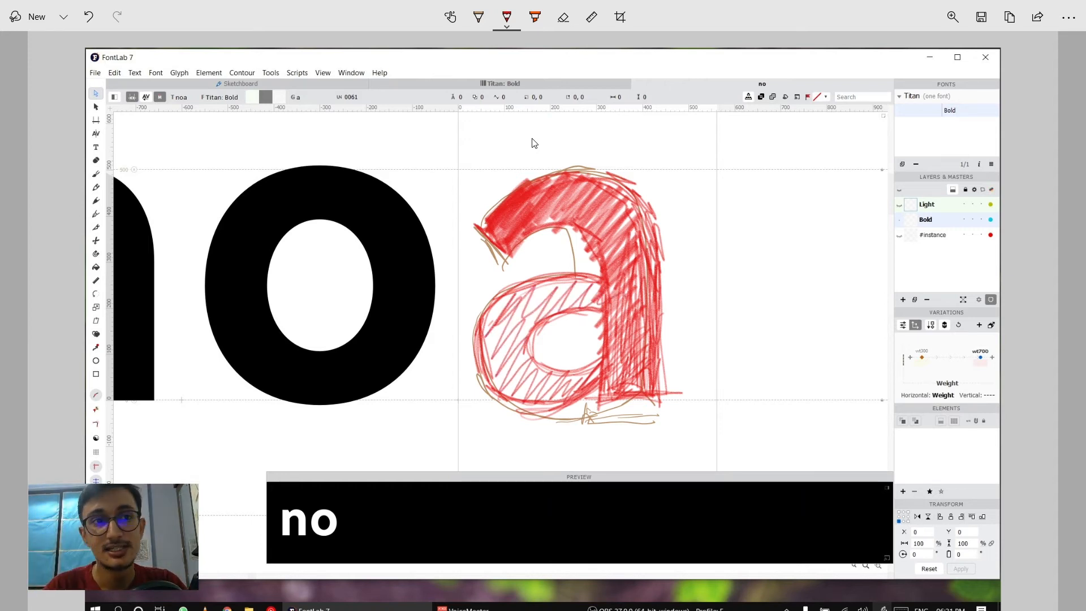
Crop the annotated capture tightly around the sketched a and copy the cropped image.
click(620, 17)
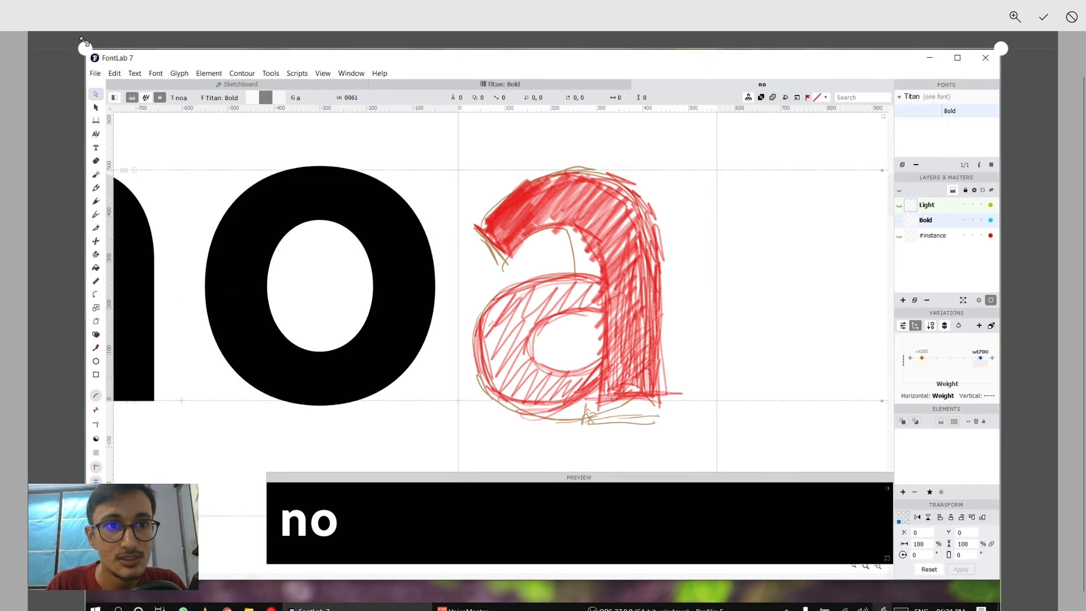
drag(80, 43, 455, 153)
drag(1017, 608, 660, 393)
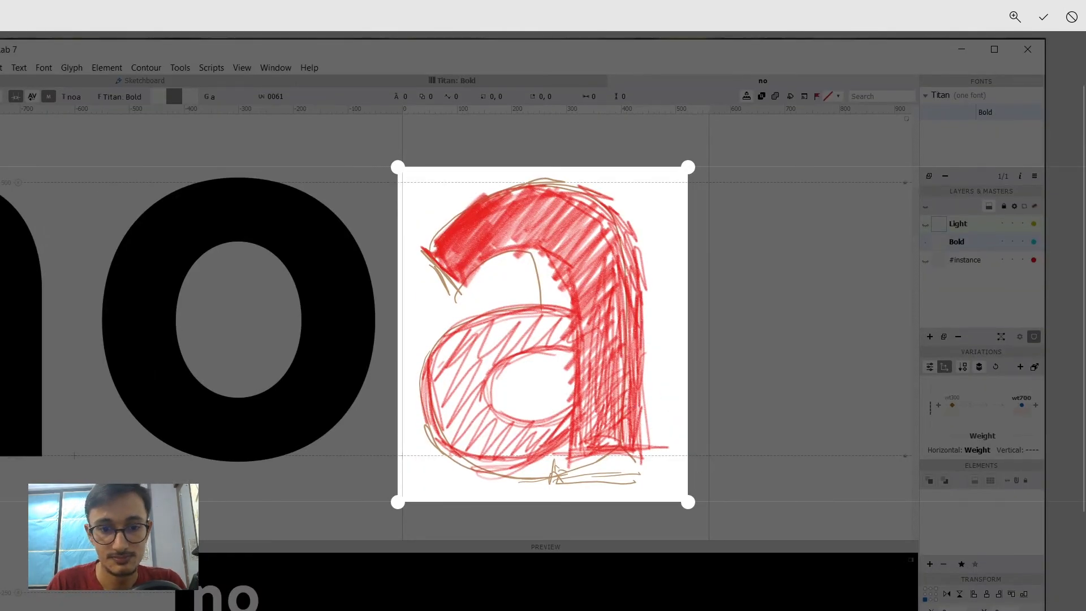
click(1050, 25)
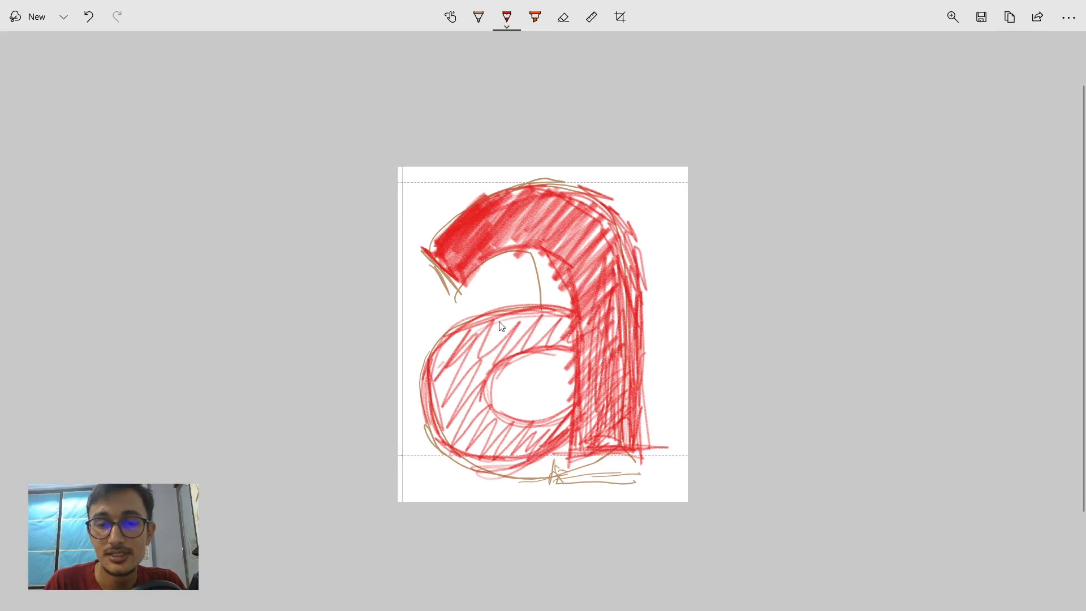
click(1001, 24)
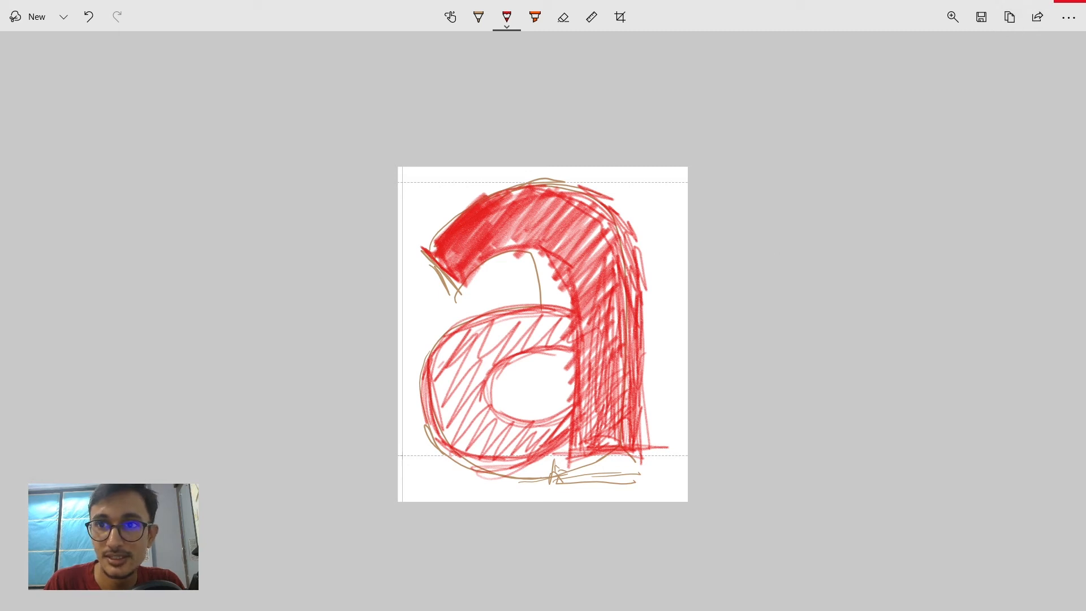
Close the snip, return to FontLab and paste the sketch into the a glyph's Bold master.
click(1073, 2)
click(555, 342)
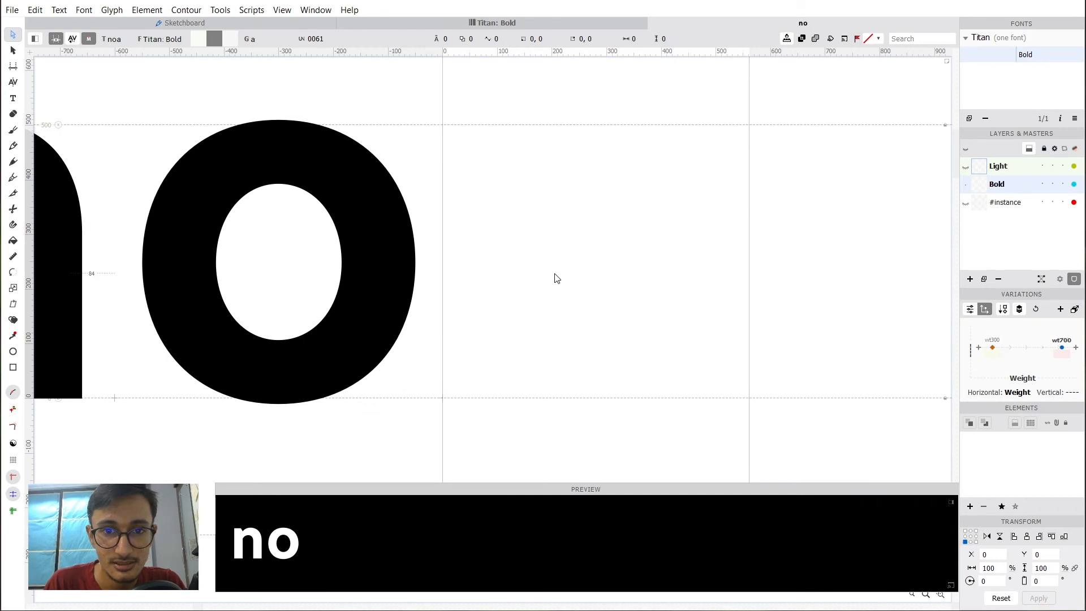
key(ctrl+v)
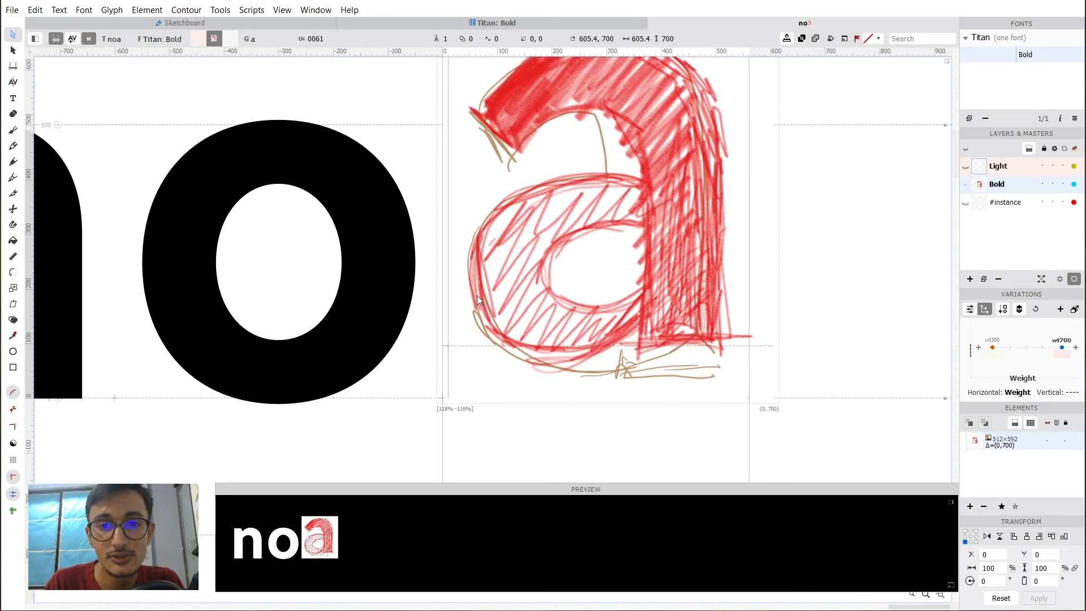
scroll(317, 308, down, 1)
scroll(568, 331, up, 1)
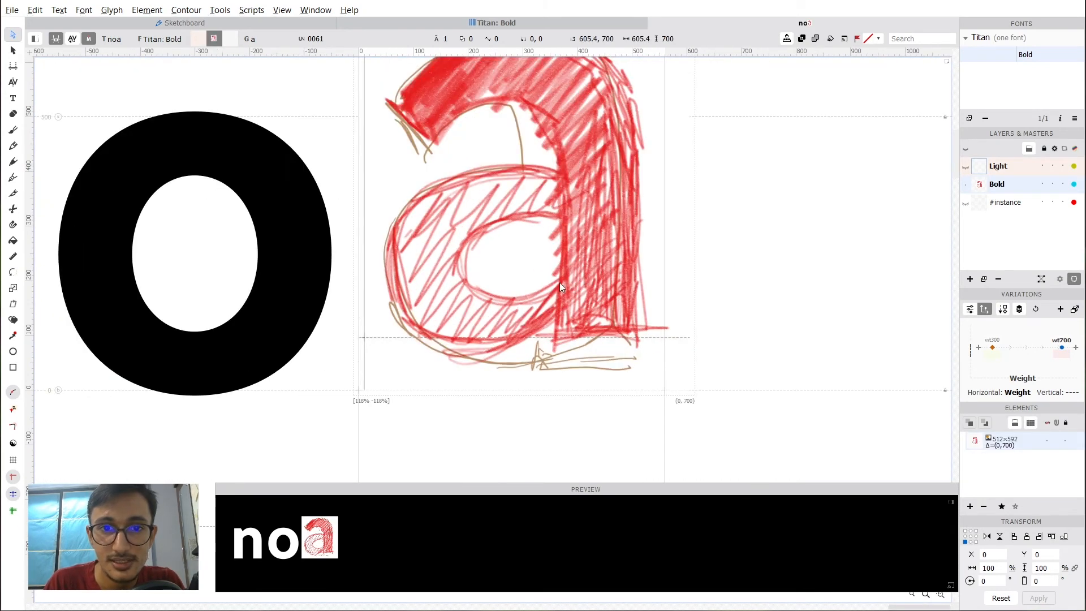
Scale the pasted sketch to about 107% and place it at about 40, 540, fitting the a between baseline and x-height.
drag(558, 245, 558, 278)
scroll(556, 277, up, 1)
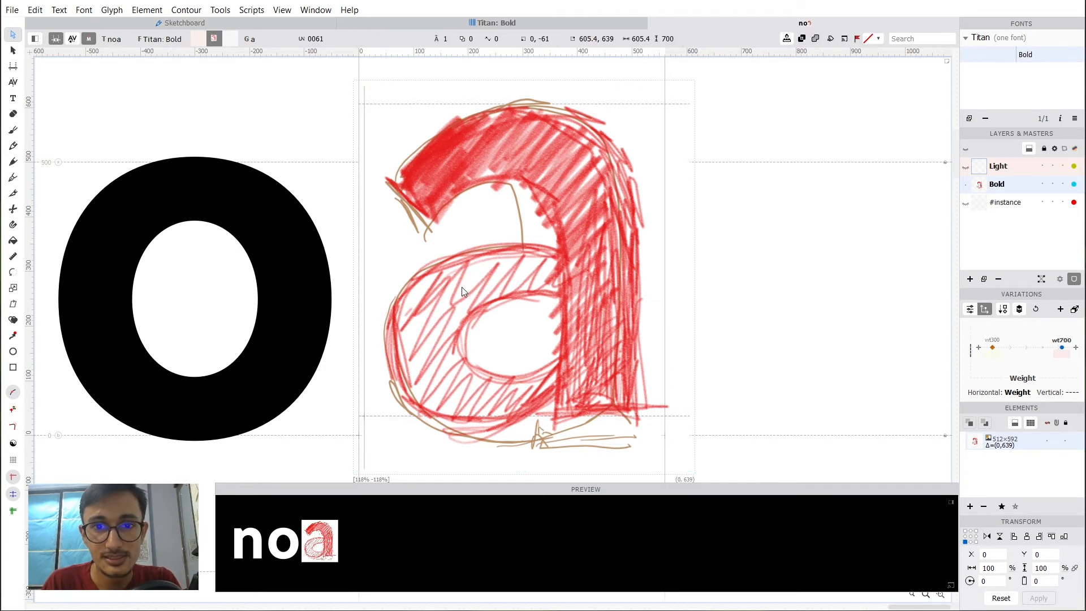
click(510, 274)
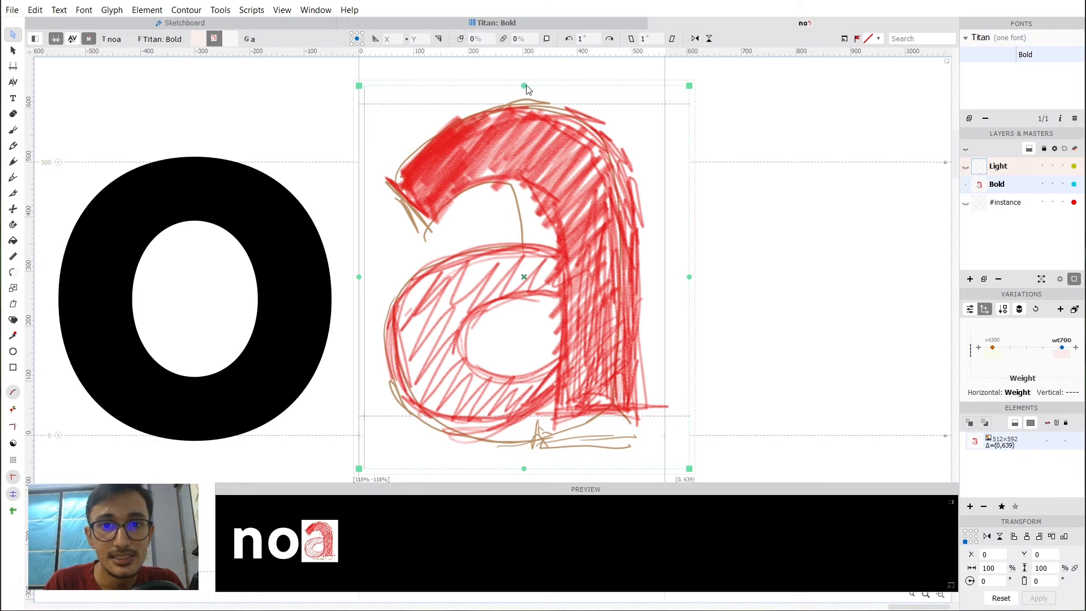
mouse_move(524, 87)
mouse_down()
mouse_move(522, 159)
mouse_move(523, 141)
mouse_up()
scroll(529, 371, down, 2)
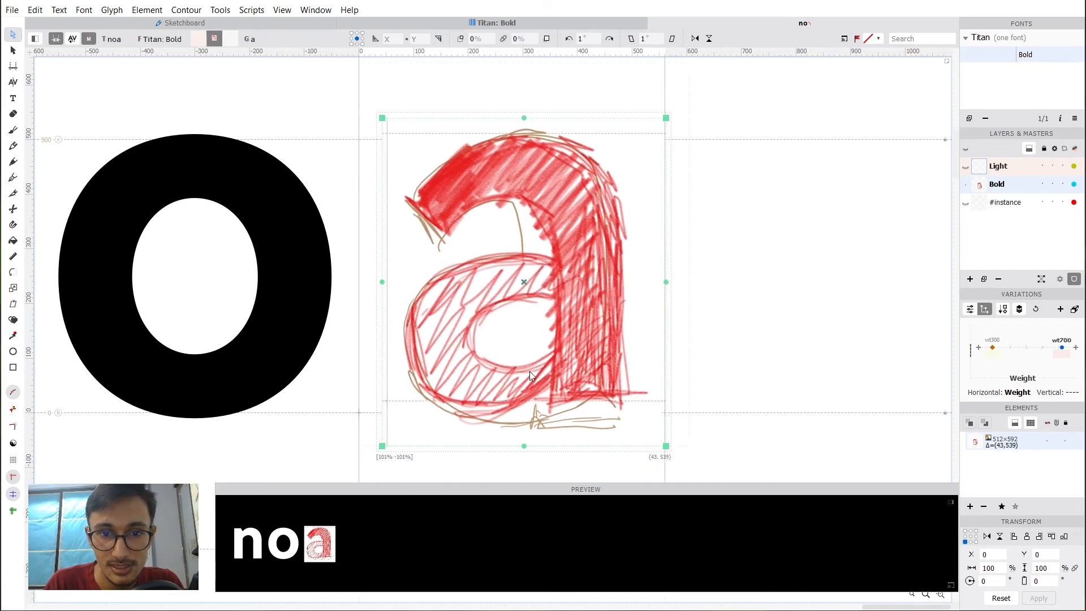
drag(524, 401, 527, 423)
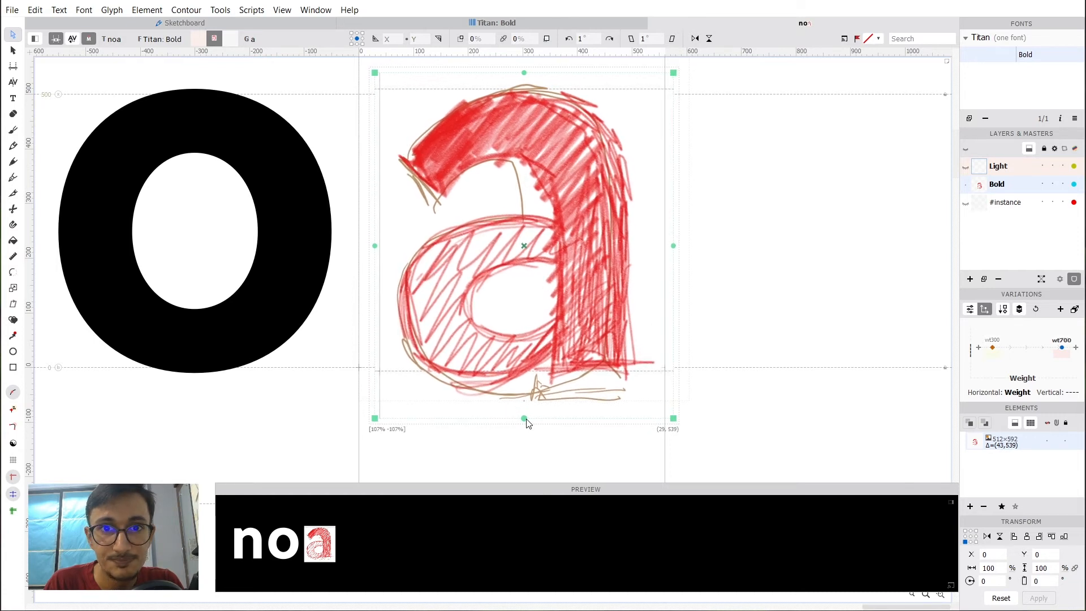
drag(565, 302, 572, 300)
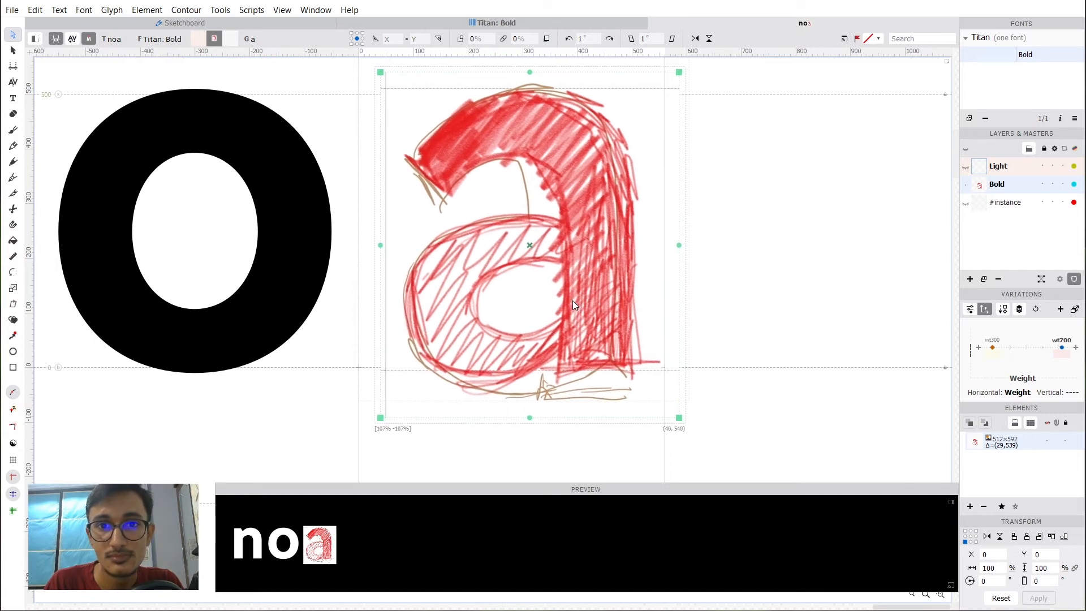
click(823, 223)
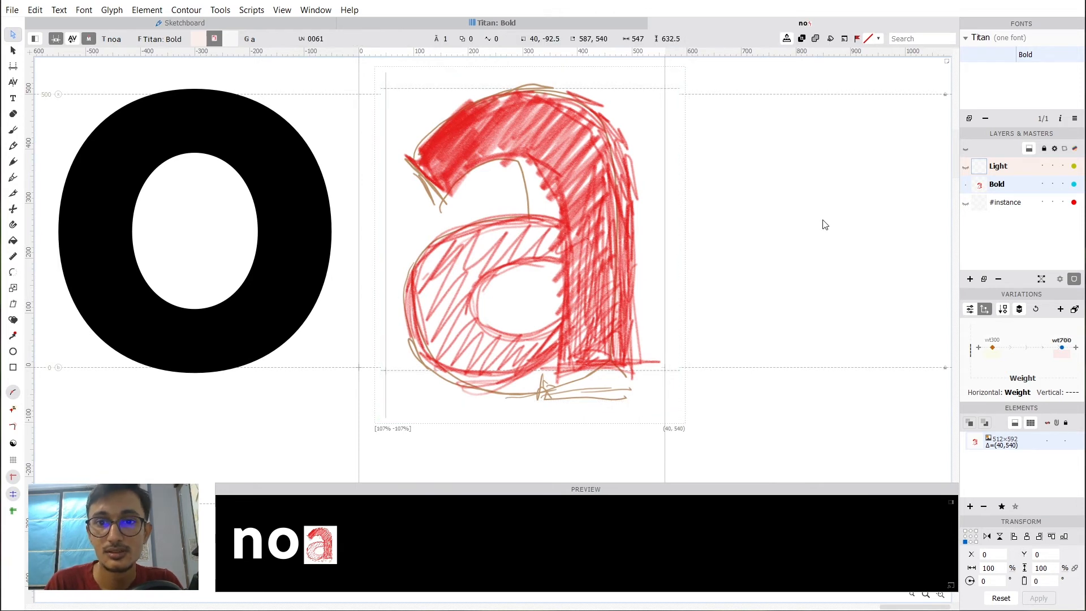
Copy the sketch image to the Bold master's mask and delete the original image from the Bold layer.
scroll(532, 288, down, 1)
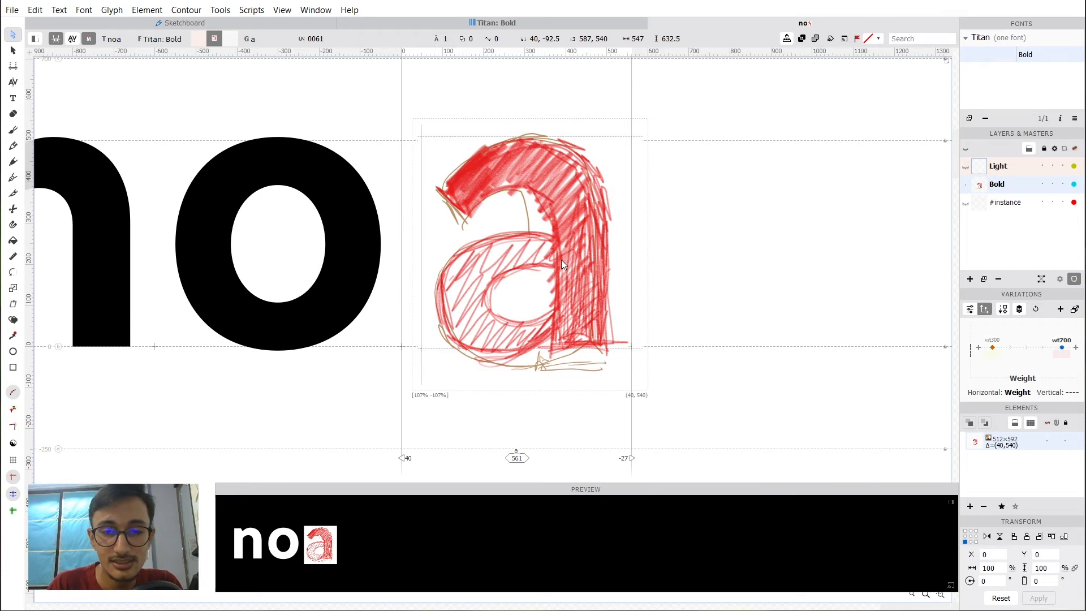
click(183, 6)
mouse_move(232, 12)
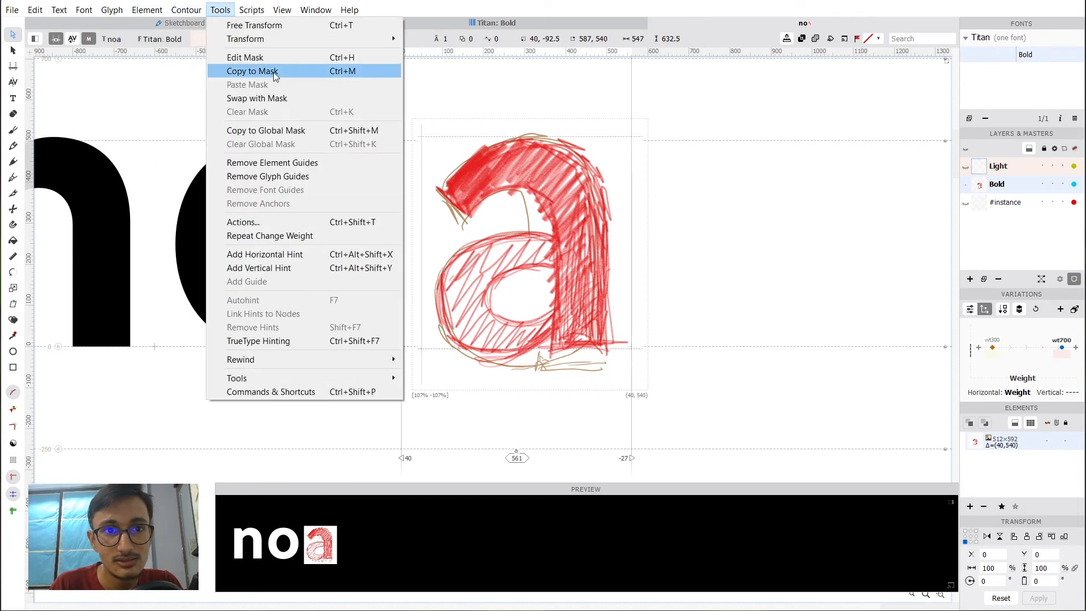
click(720, 224)
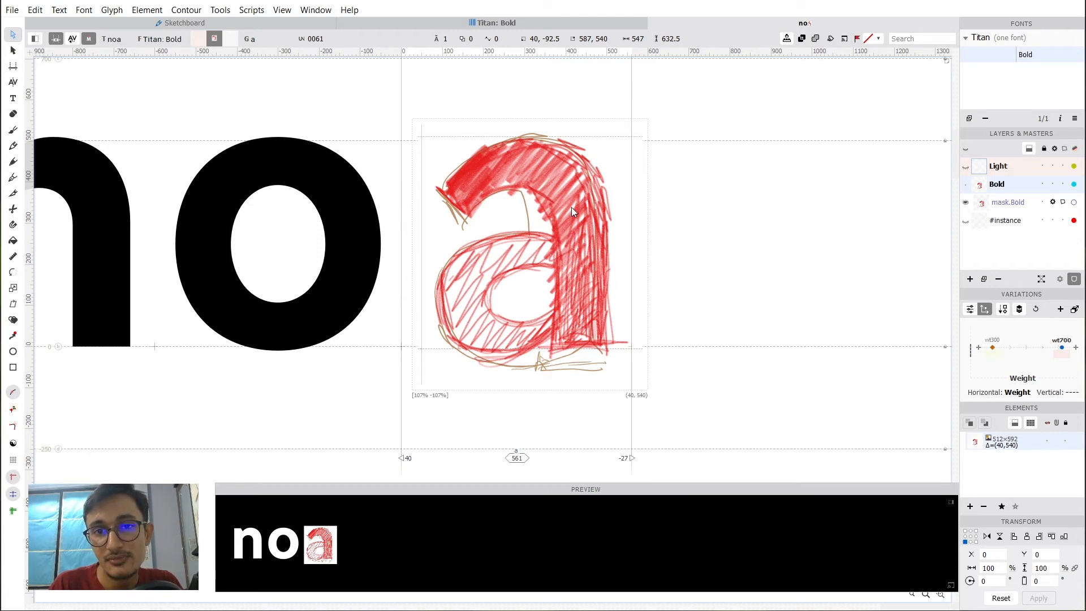
key(Delete)
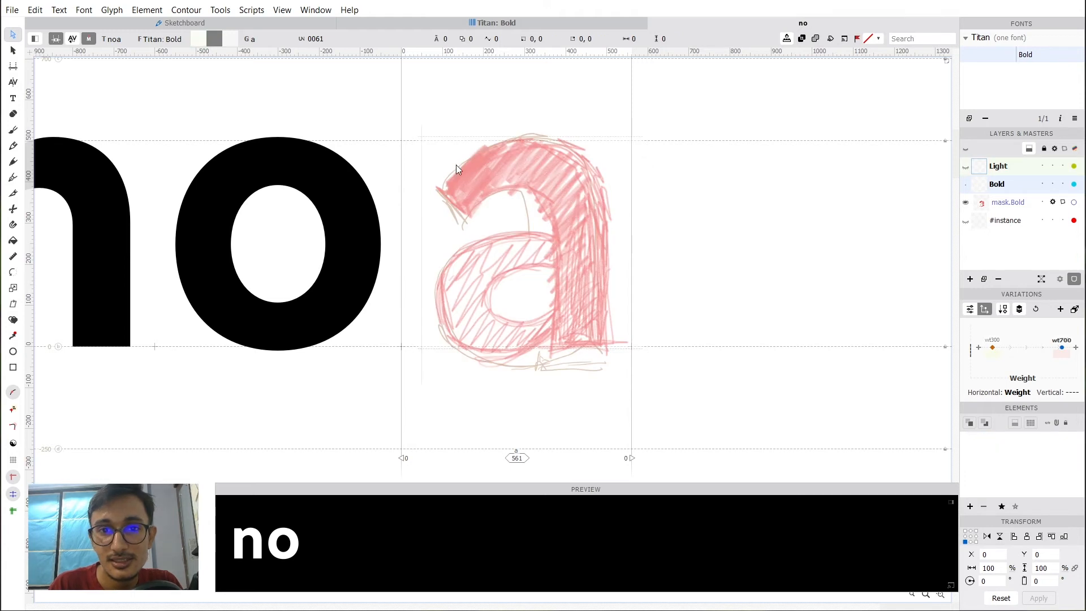
Try to select the masked sketch of the a while the Bold layer is active.
drag(467, 150, 570, 300)
mouse_move(473, 107)
mouse_down()
mouse_move(580, 325)
mouse_move(510, 171)
mouse_move(663, 419)
mouse_up()
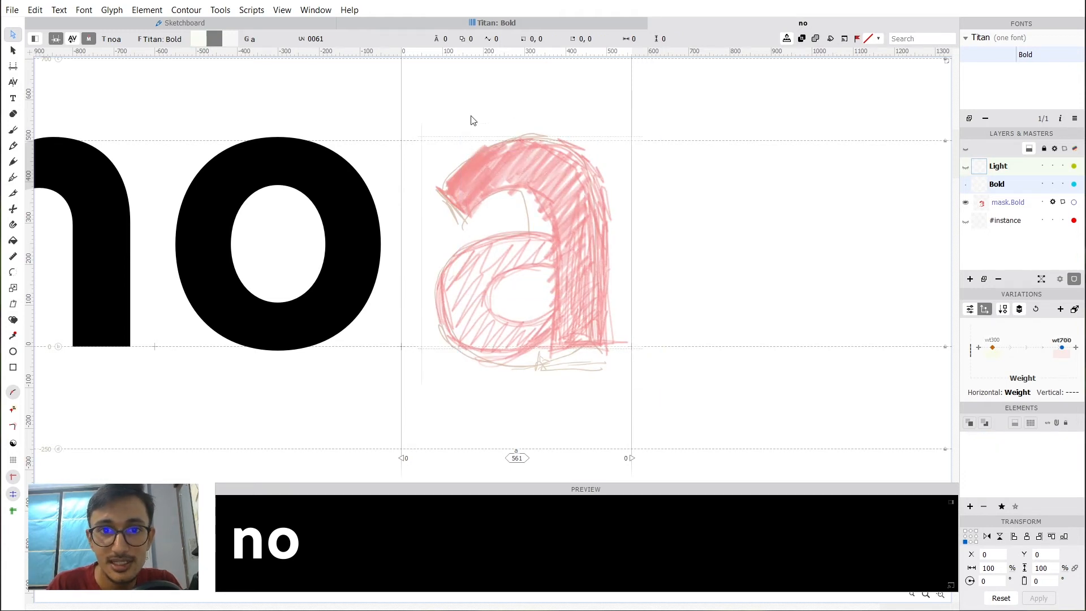
drag(463, 104, 632, 407)
mouse_move(699, 380)
mouse_down()
mouse_move(431, 115)
mouse_move(373, 97)
mouse_move(732, 394)
mouse_move(368, 95)
mouse_up()
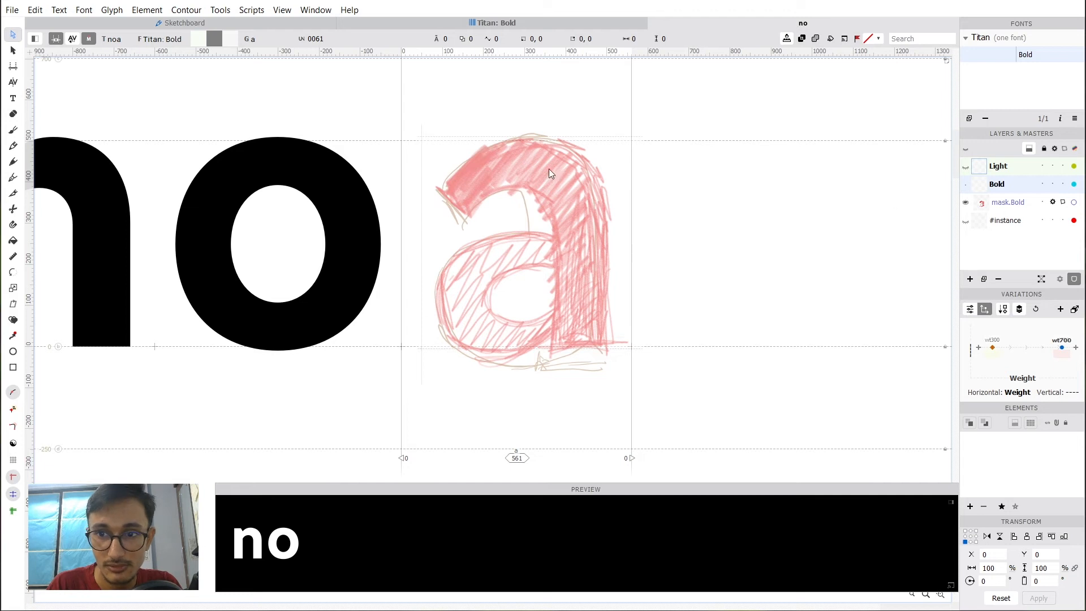
Try moving the sketch image inside the mask.Bold layer, undo the move, and make the Bold layer active again.
click(1007, 205)
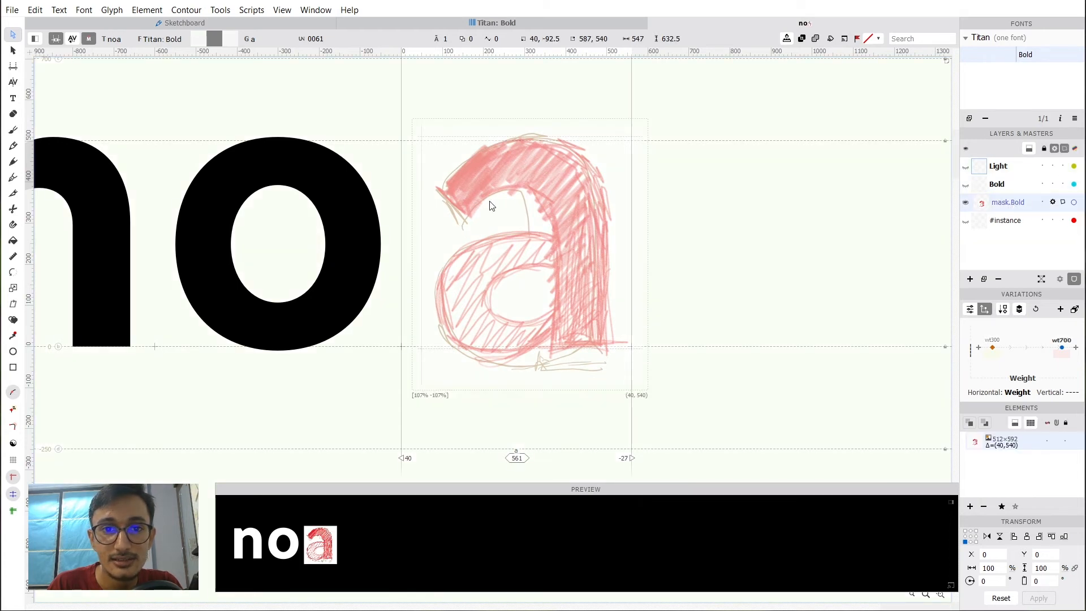
key(ctrl+t)
mouse_move(529, 199)
mouse_down()
mouse_move(484, 199)
mouse_move(599, 206)
mouse_up()
key(Escape)
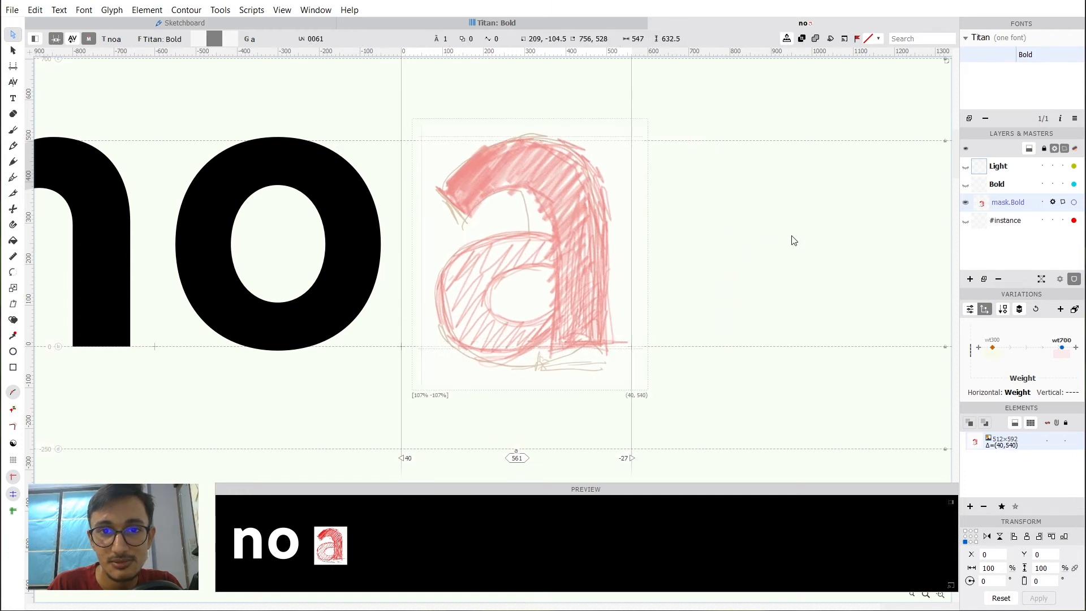
click(989, 188)
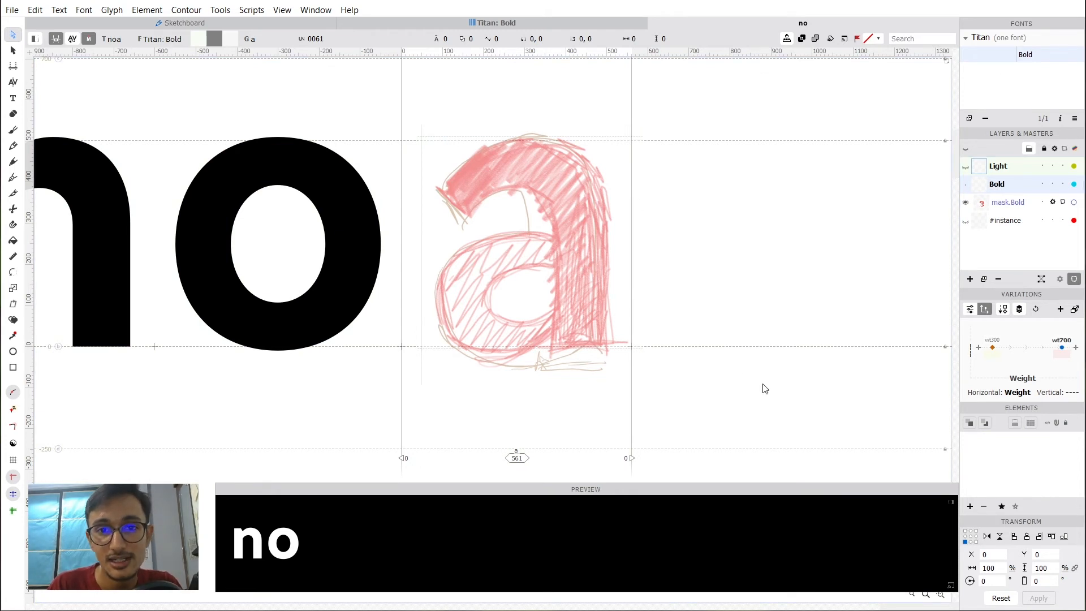
drag(742, 390, 336, 108)
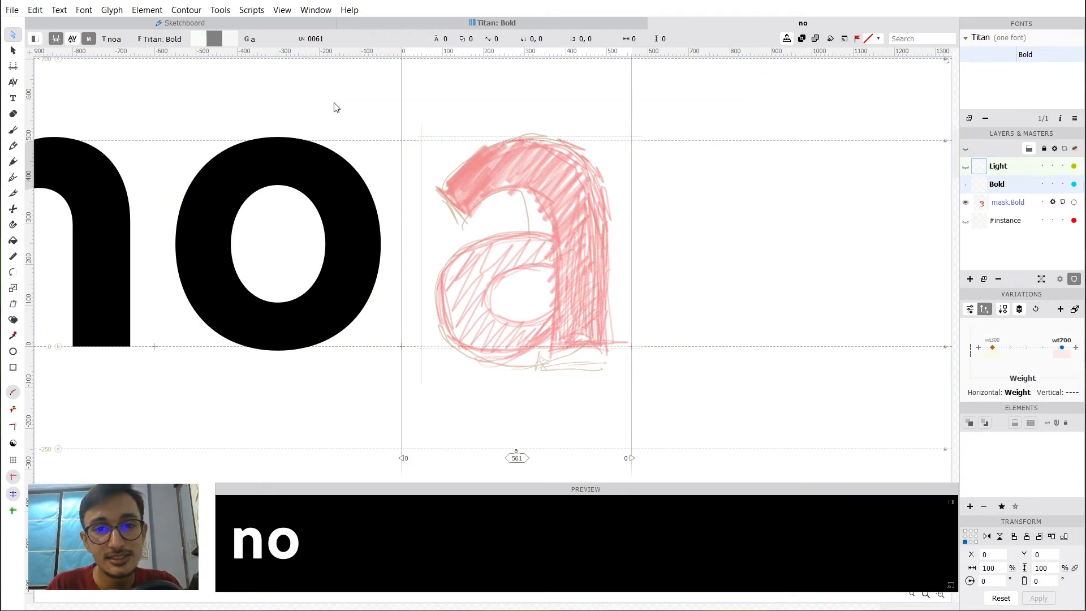
Try a horizontal guide near the sketched a's top and a vertical one at about 503 along its stem, deleting both.
scroll(622, 242, up, 2)
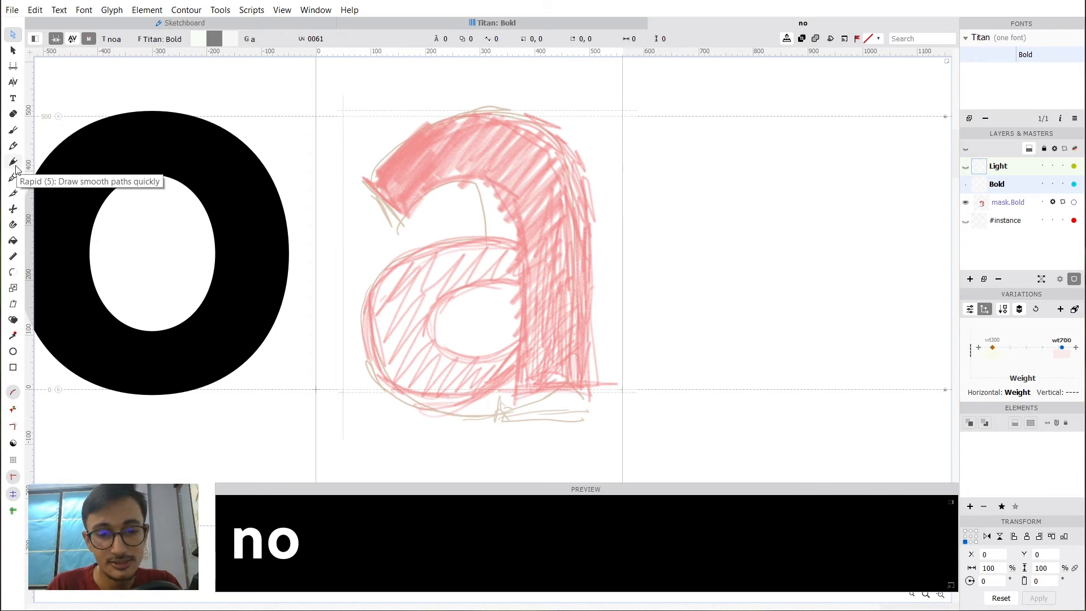
key(5)
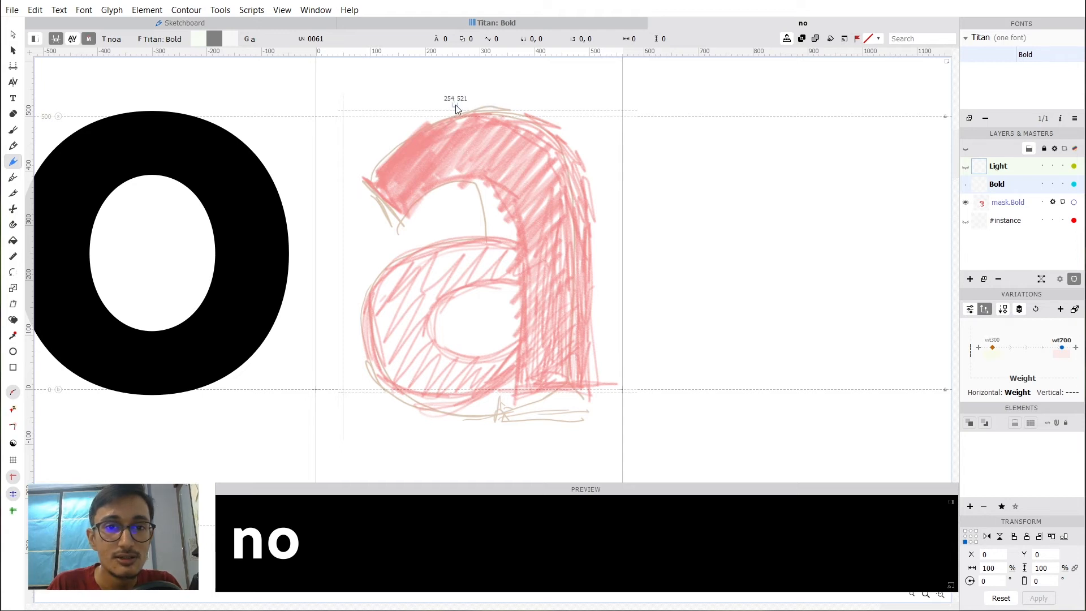
click(13, 35)
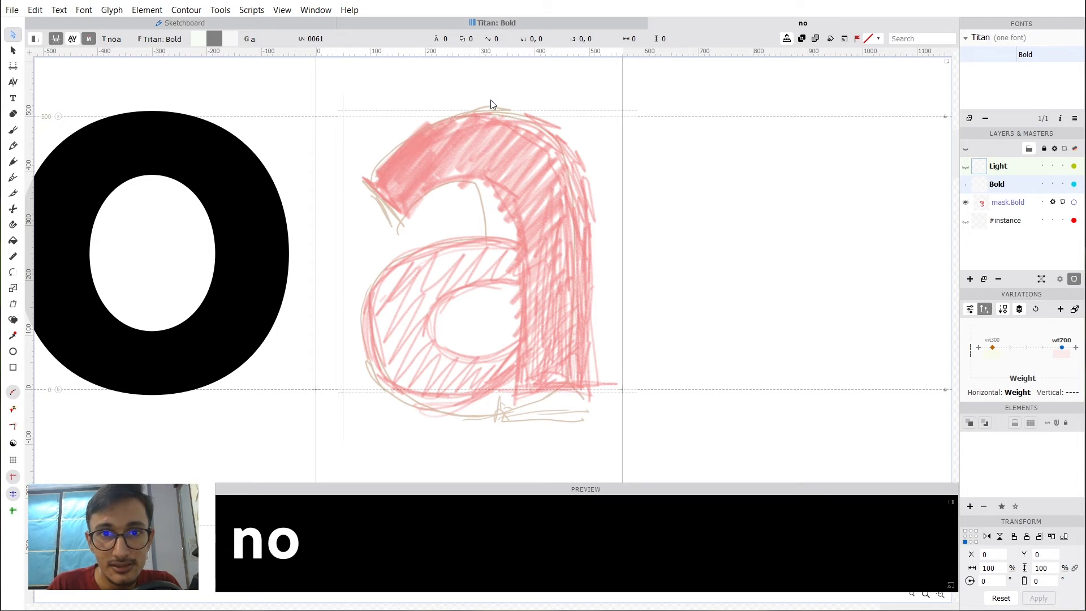
drag(486, 82, 489, 109)
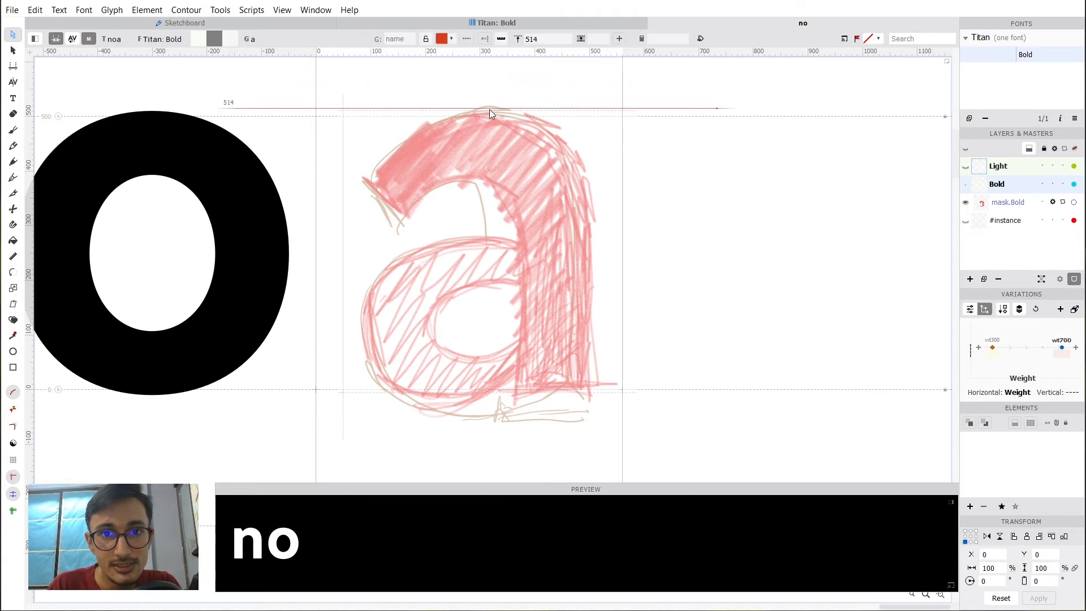
drag(489, 108, 507, 85)
click(468, 179)
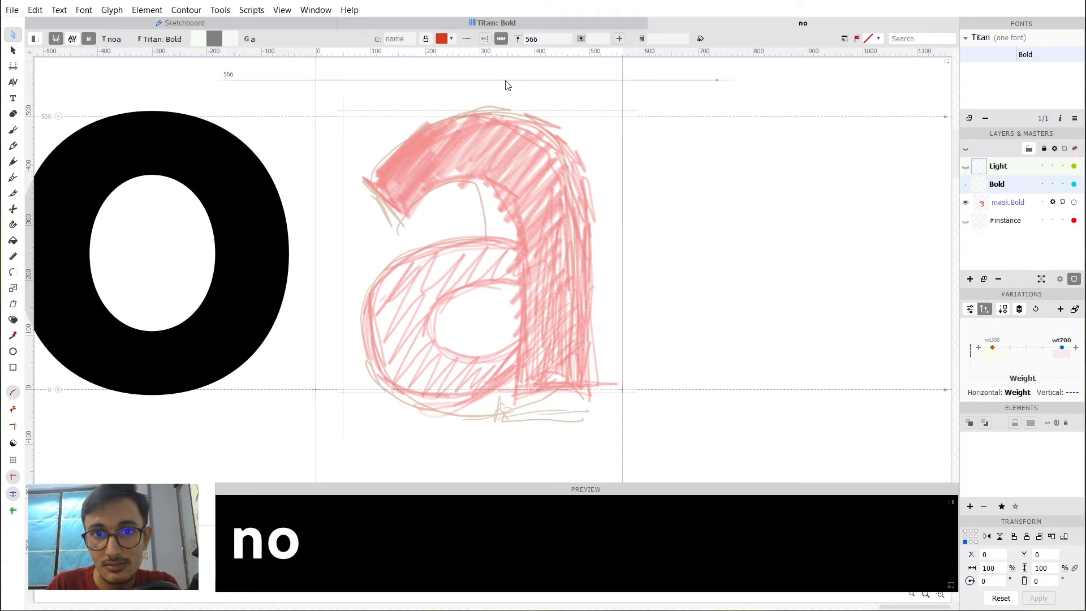
key(Delete)
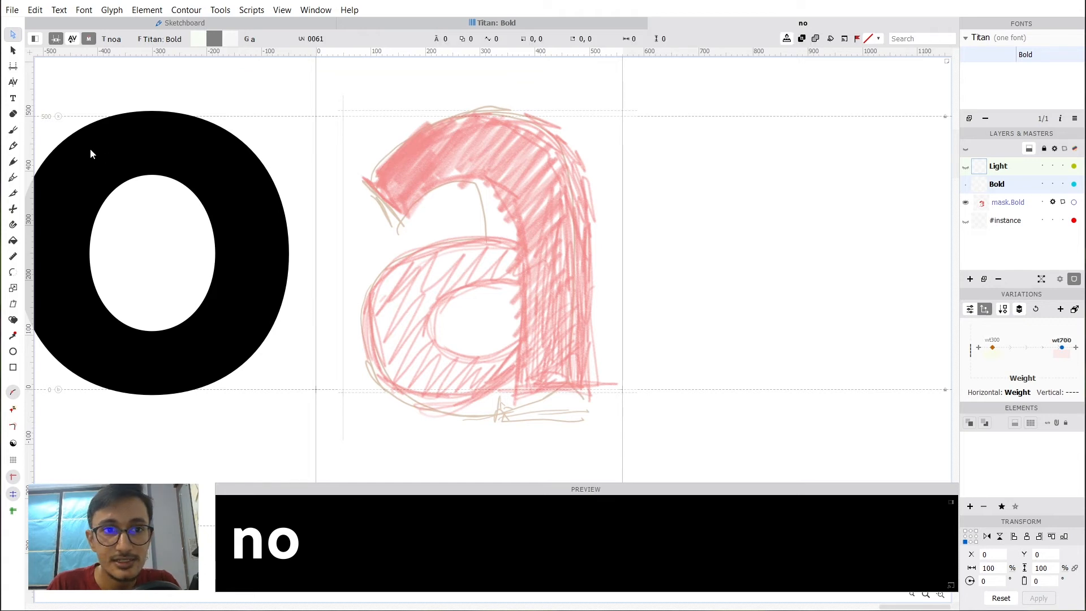
drag(31, 173, 592, 248)
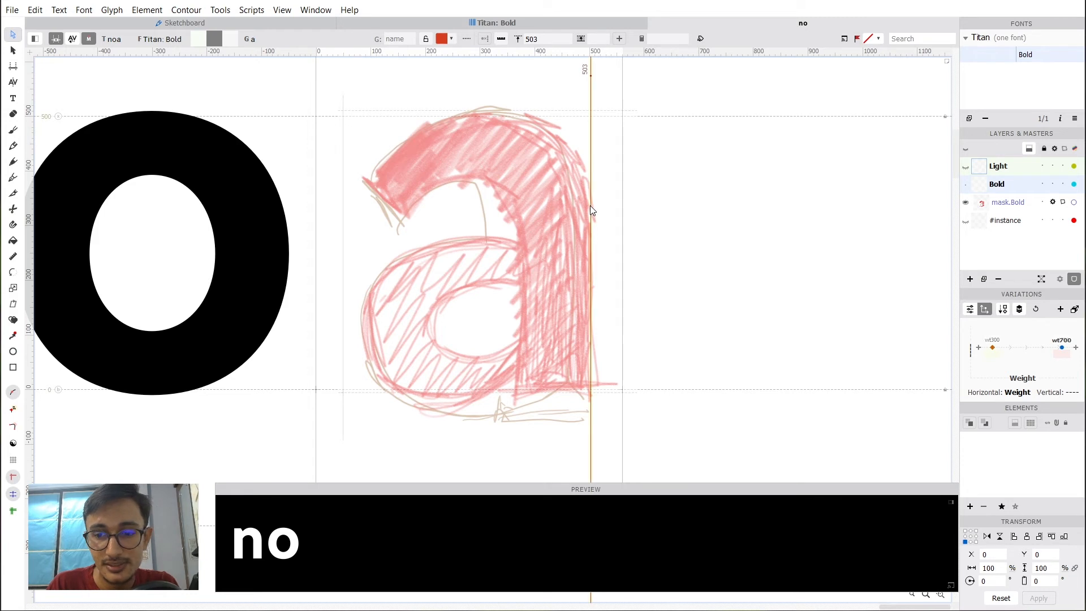
key(Delete)
Trace the a's arch and stem as a closed eight-node straight-sided contour, peaking at about 316, 519, with the stem base from 368 to 505 on the baseline.
key(p)
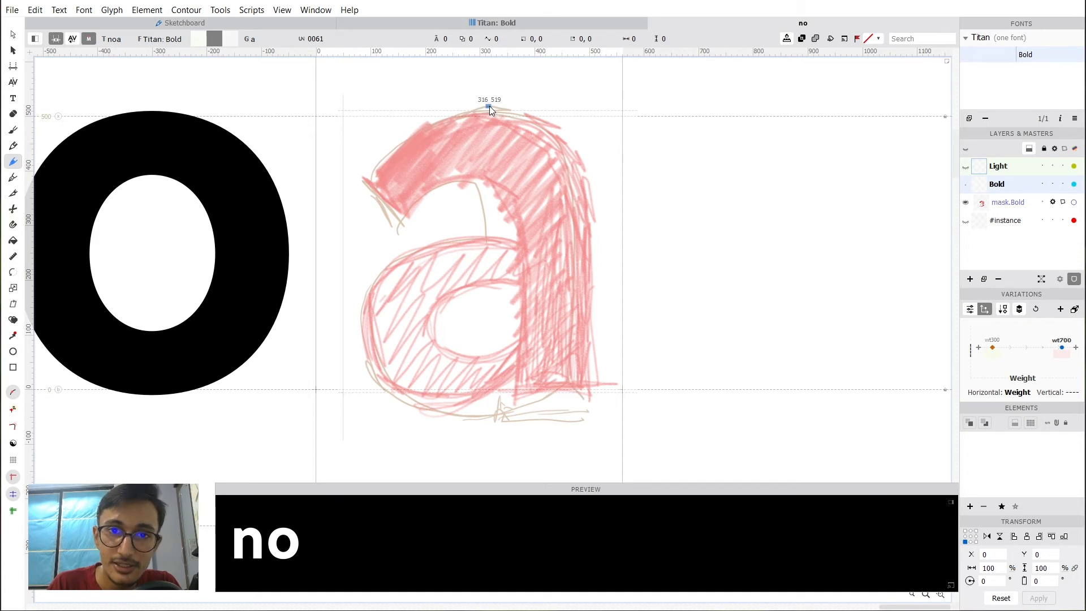
click(489, 107)
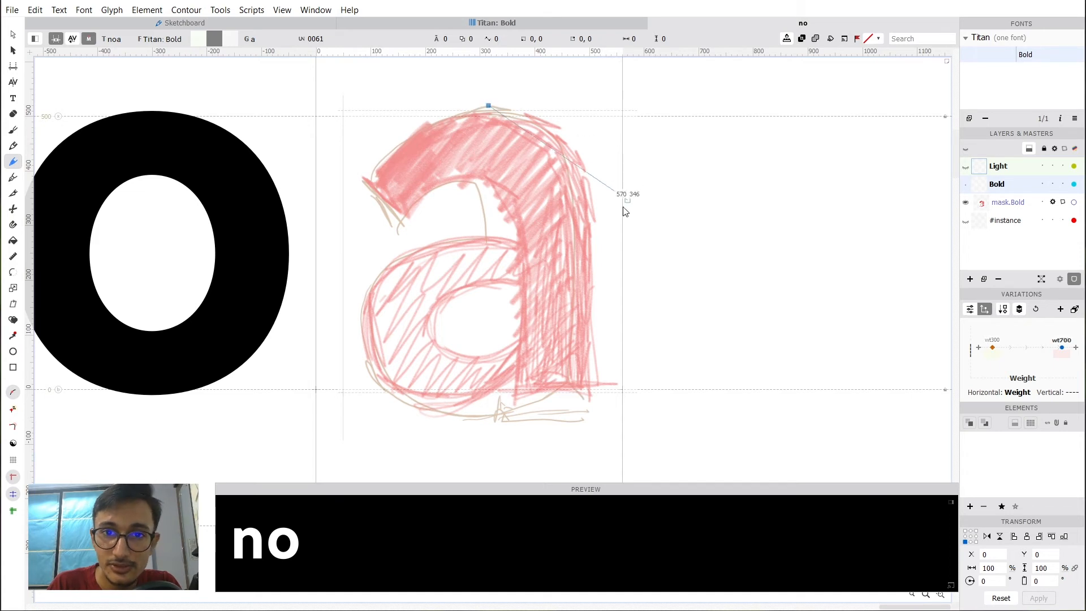
click(591, 203)
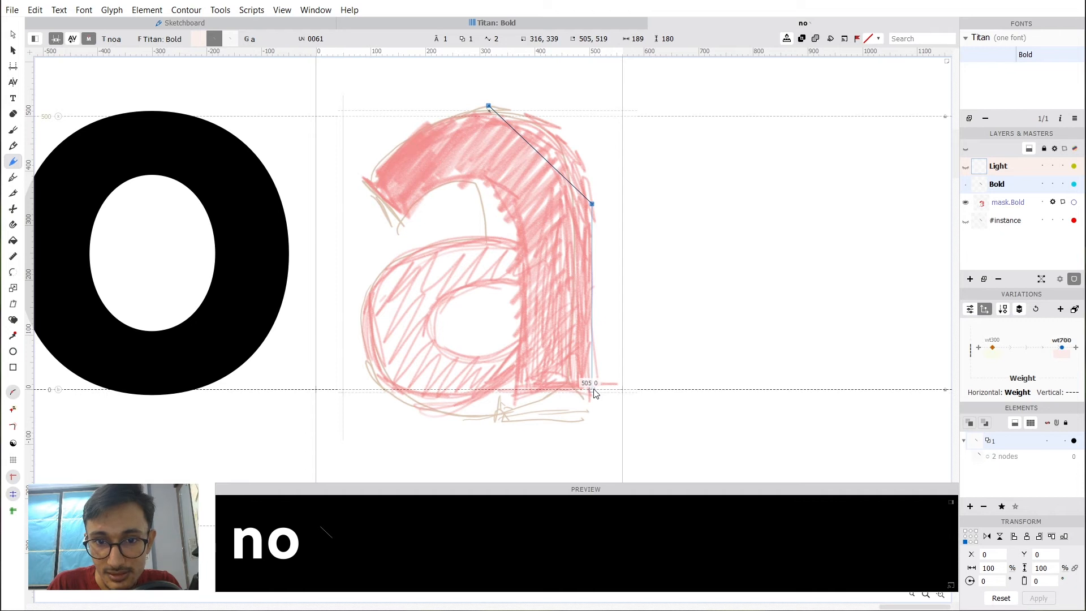
click(581, 390)
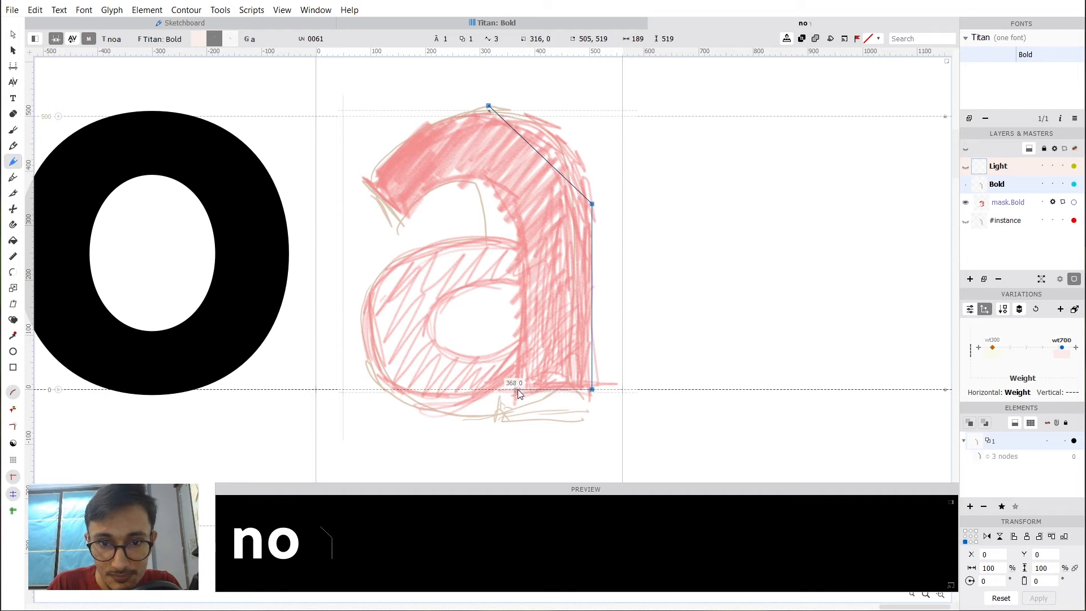
click(518, 389)
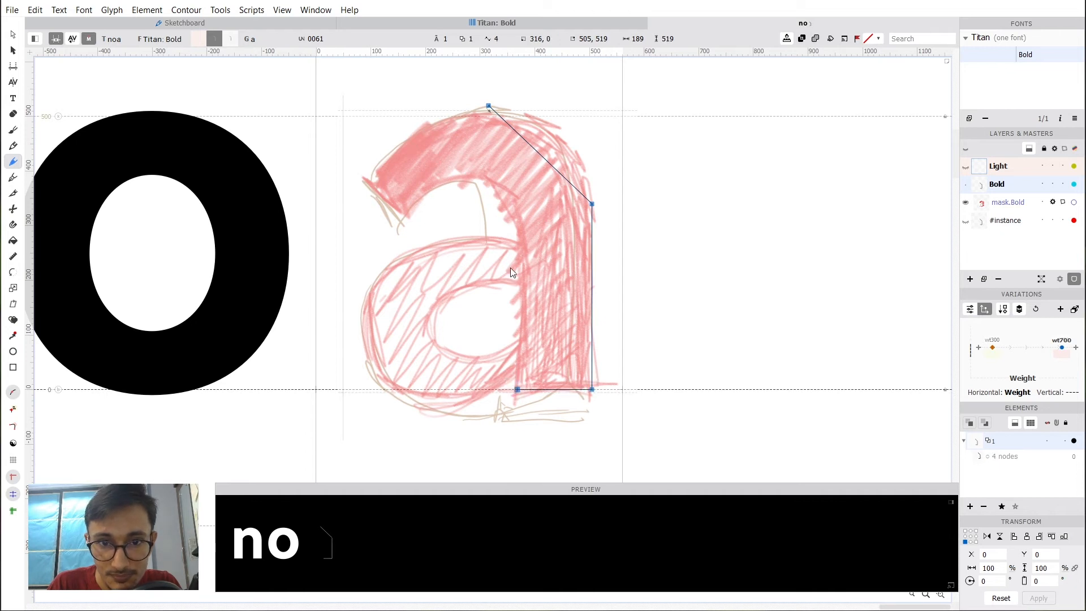
click(517, 225)
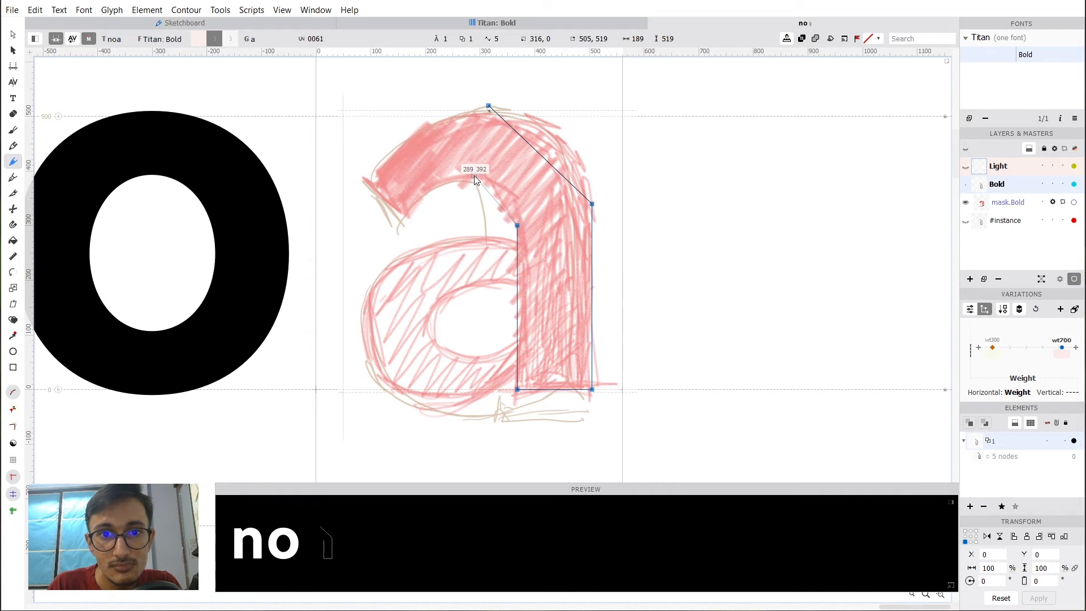
click(473, 175)
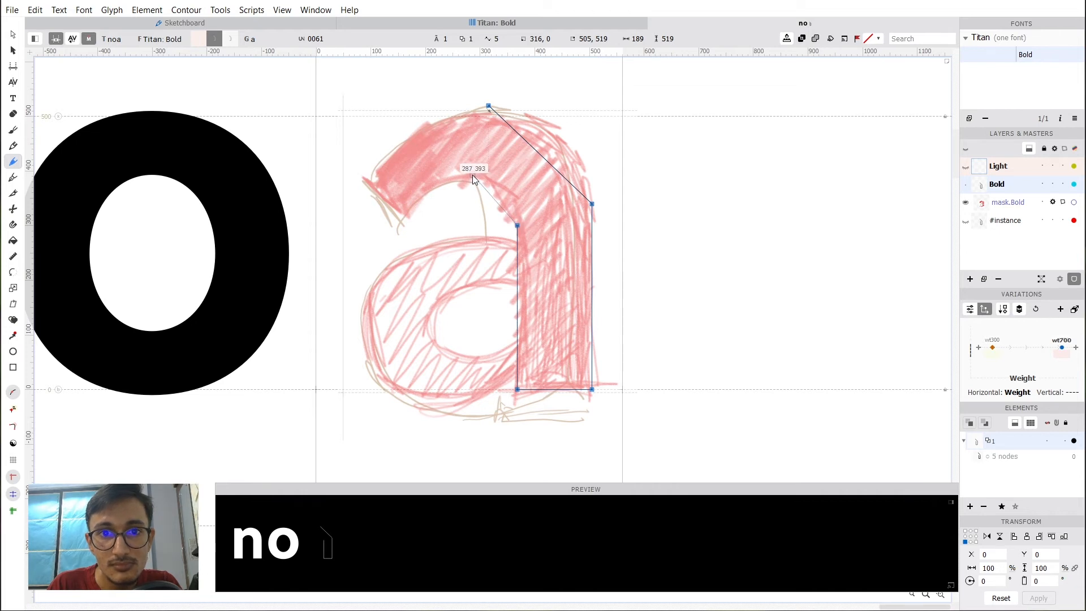
click(403, 217)
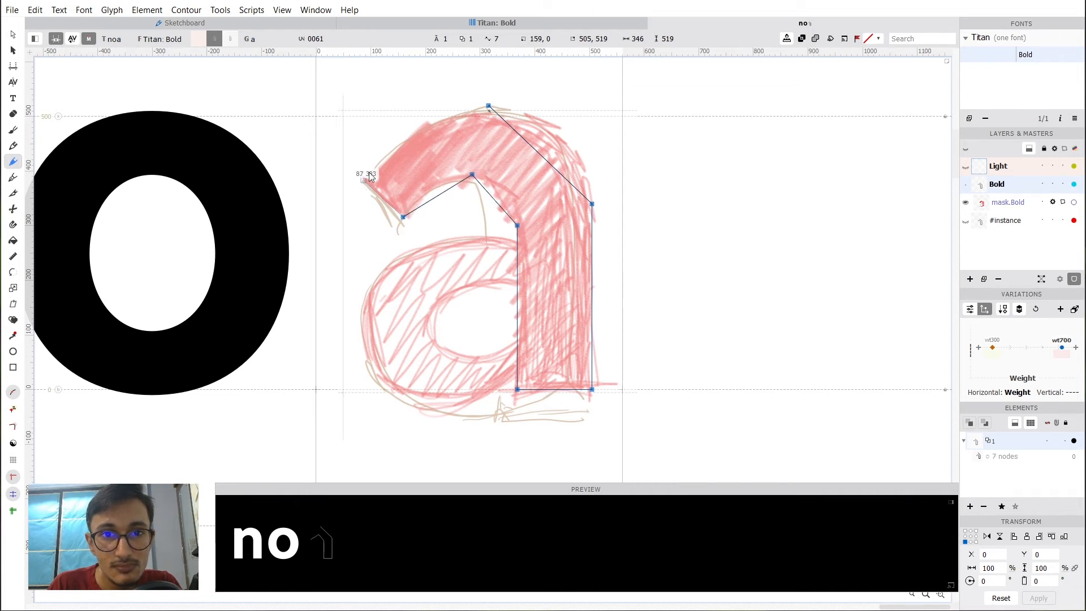
click(363, 180)
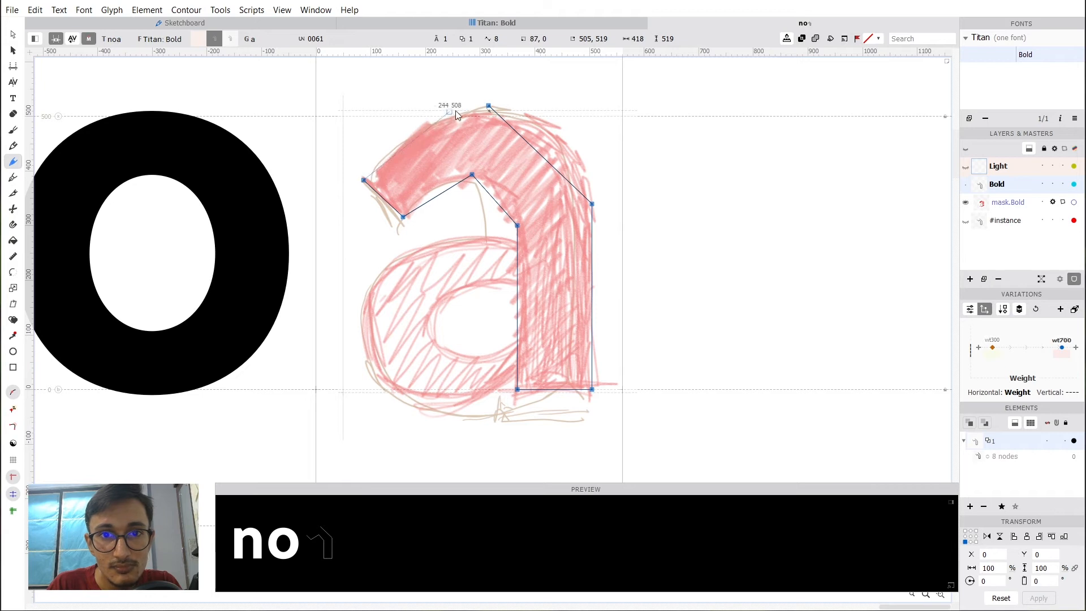
click(487, 106)
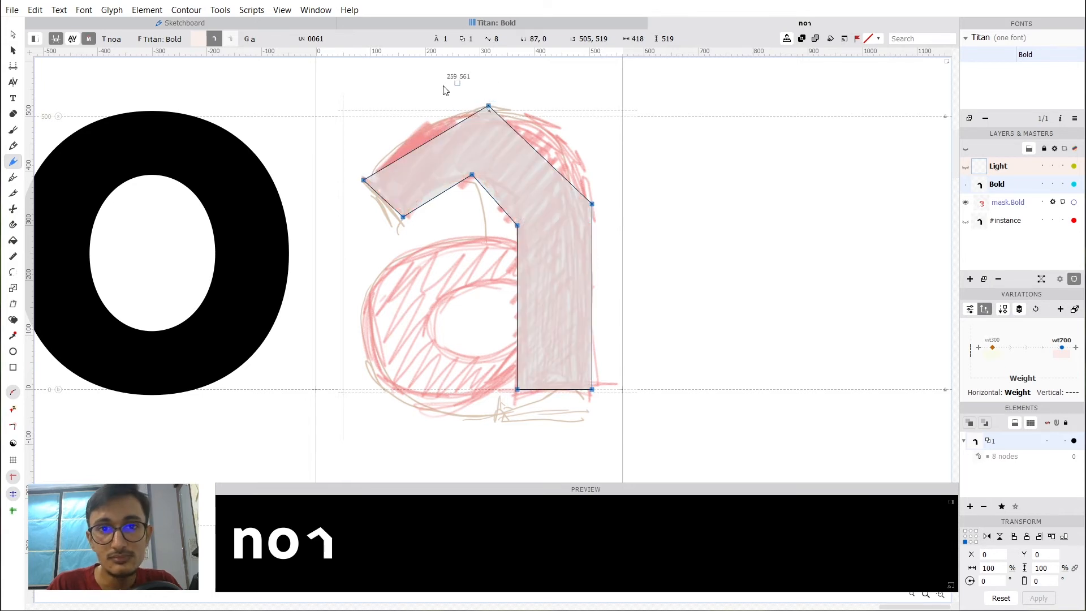
Convert the arch's outer and inner top nodes and the two nodes joining arch to stem into smooth curves, and preview the filled shape.
double_click(488, 107)
double_click(473, 175)
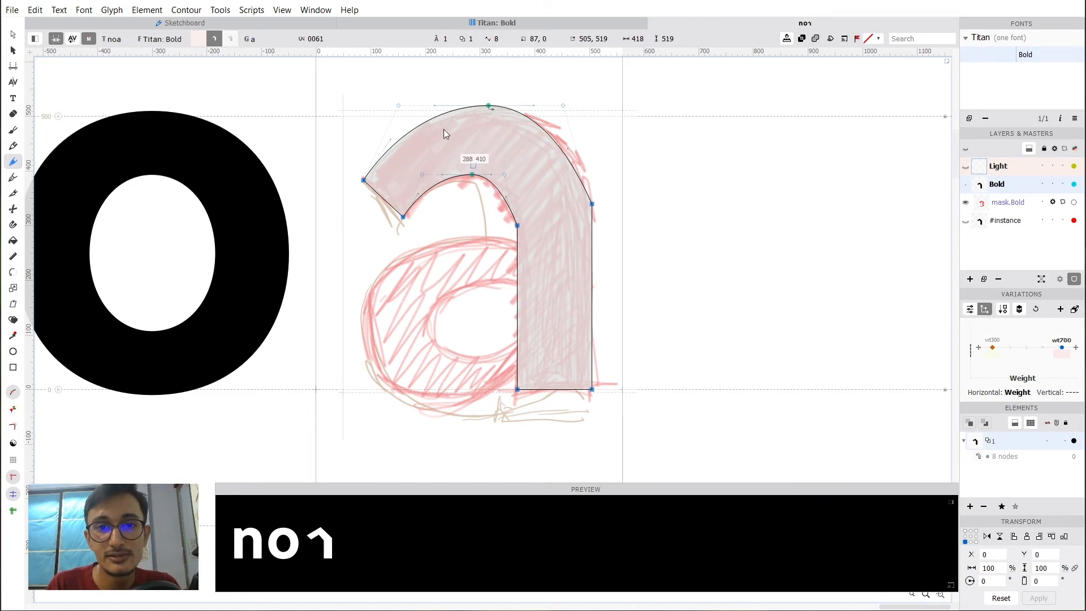
click(11, 35)
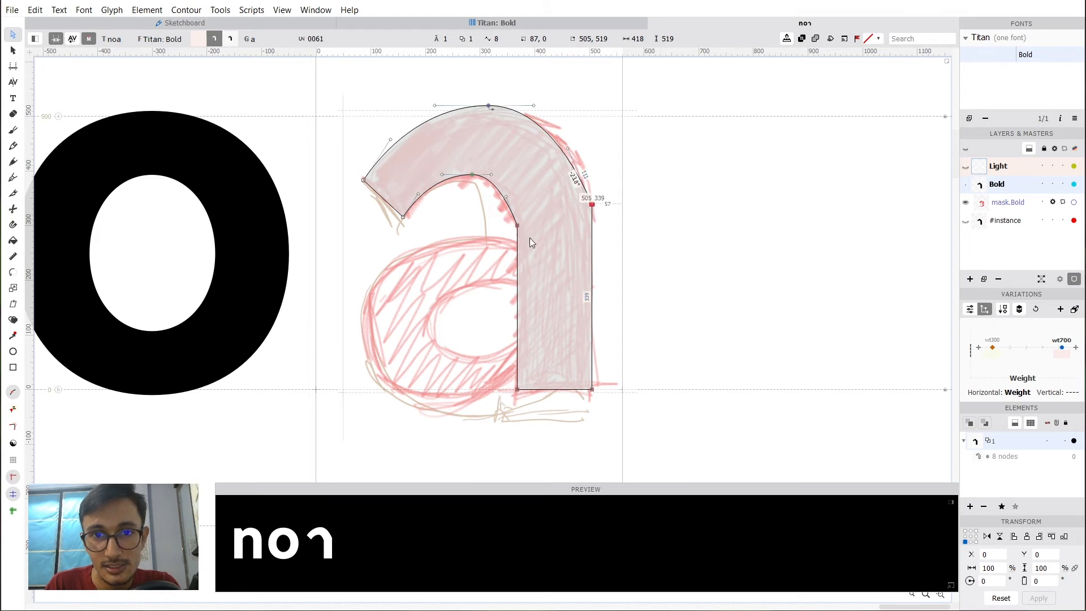
double_click(517, 225)
click(458, 215)
key(grave)
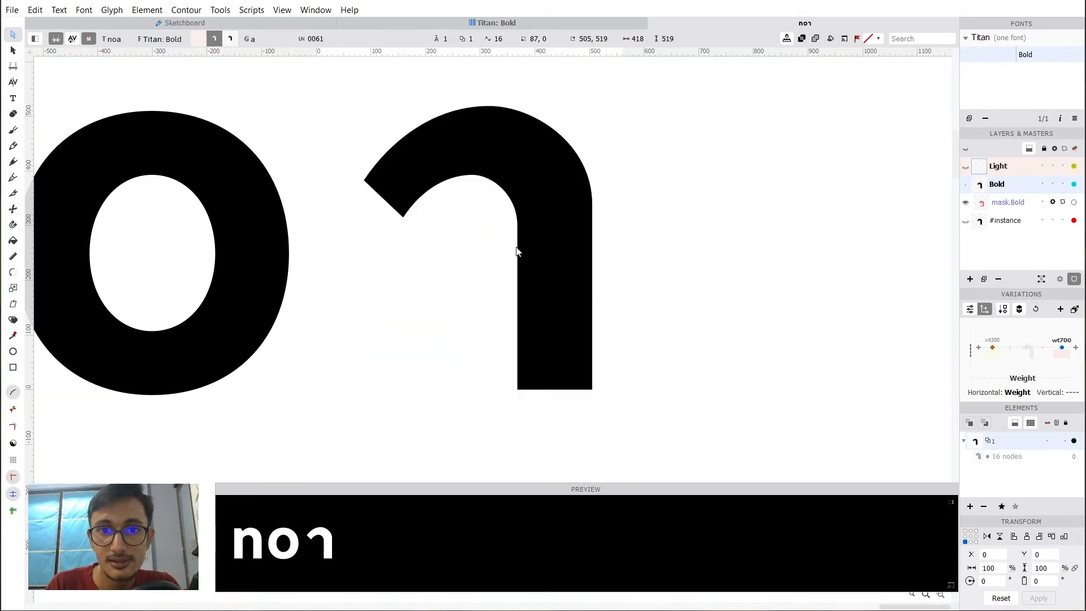
scroll(516, 251, down, 1)
key(grave)
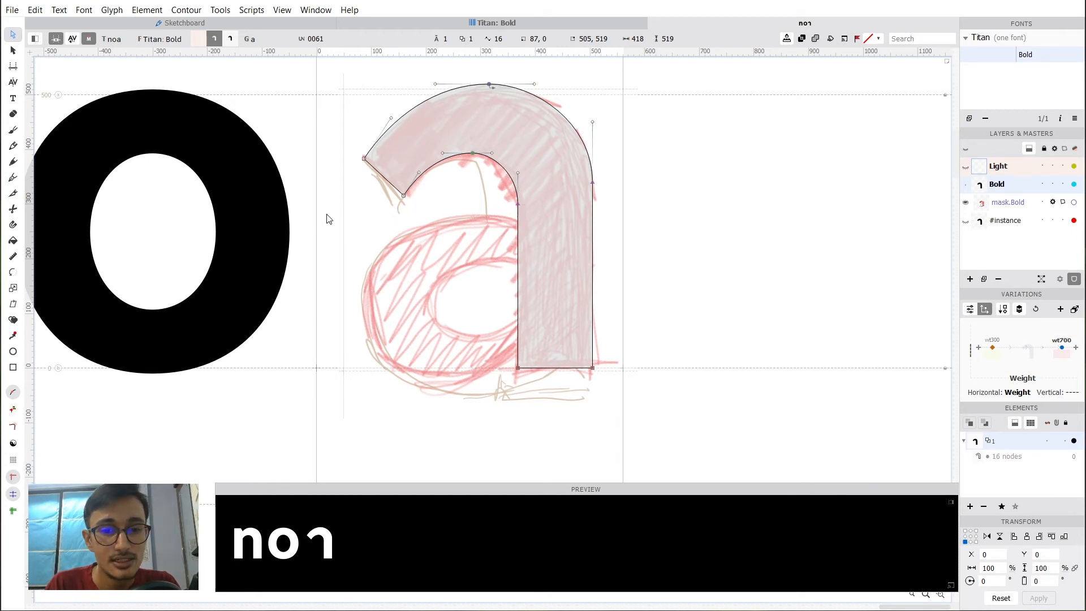
Trace the a's bowl as a closed ten-node straight-sided contour, from about x 83 at its far side to open ends overlapping the stem.
key(p)
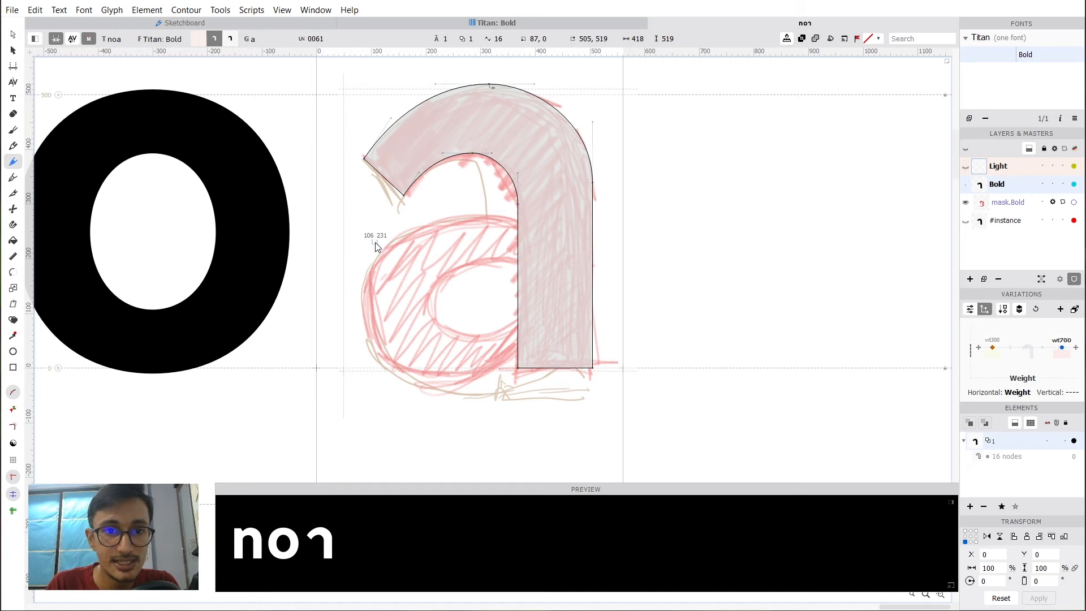
click(14, 163)
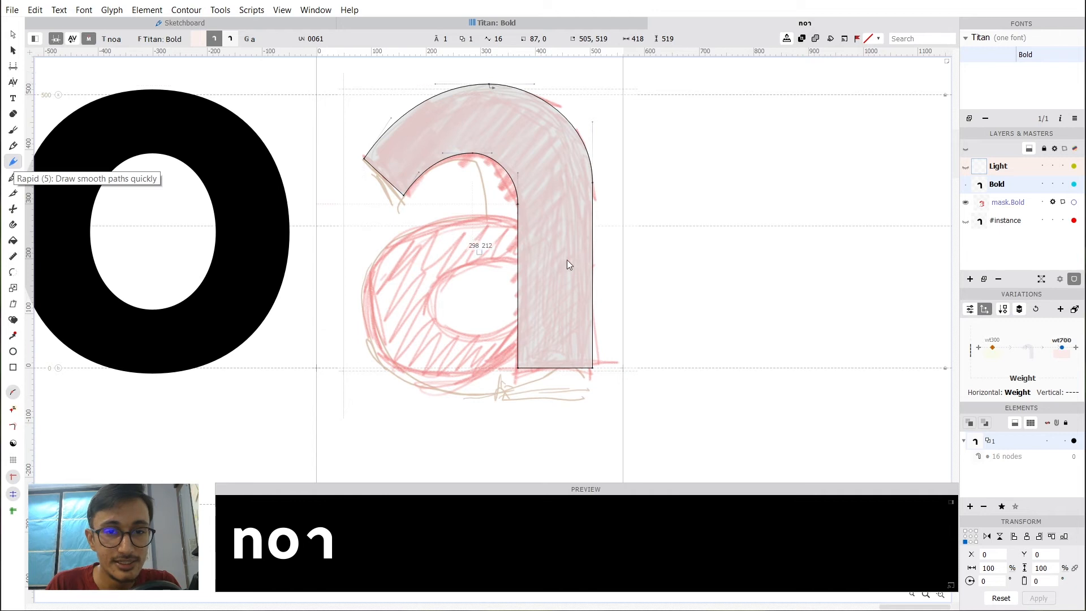
click(545, 233)
click(483, 213)
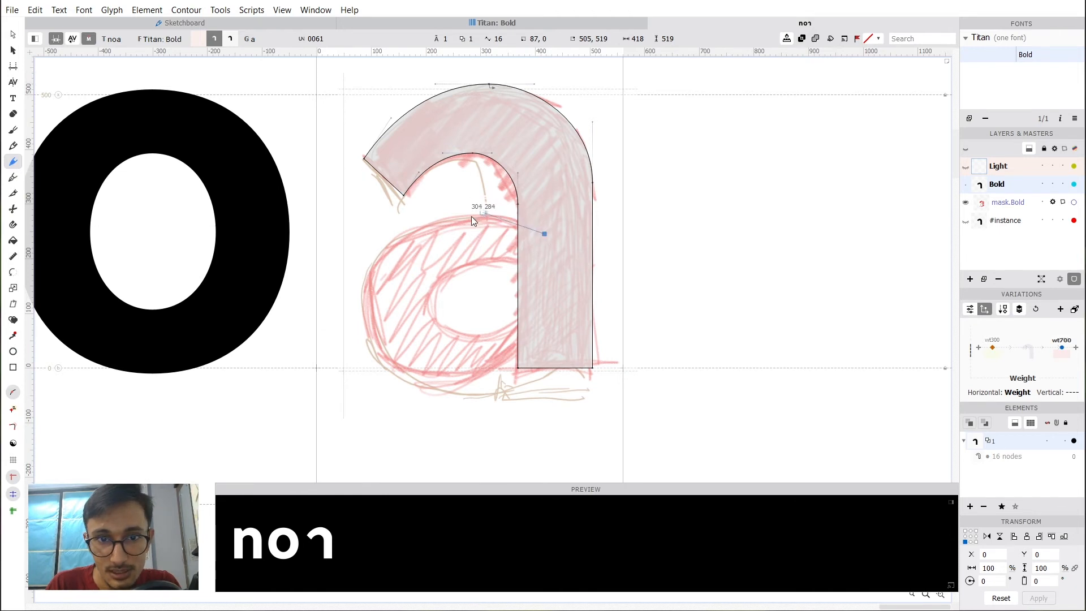
click(363, 307)
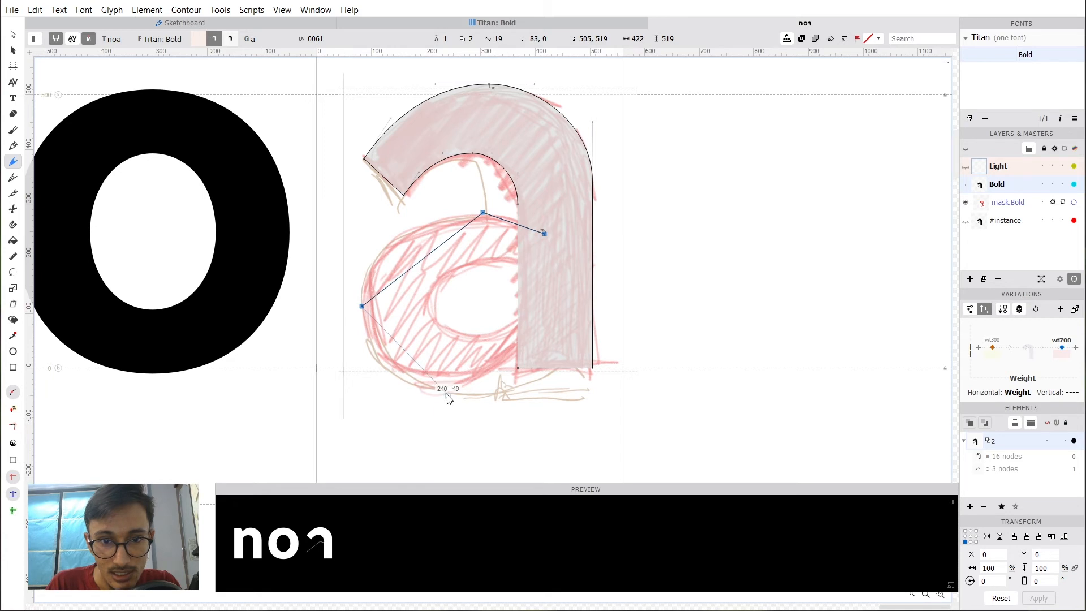
click(442, 376)
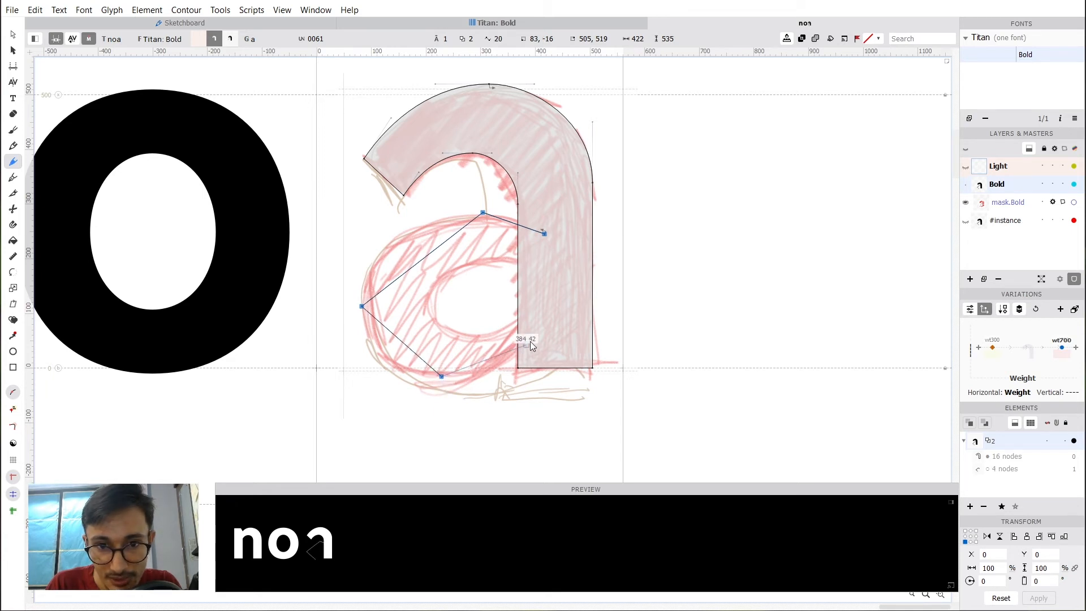
click(537, 340)
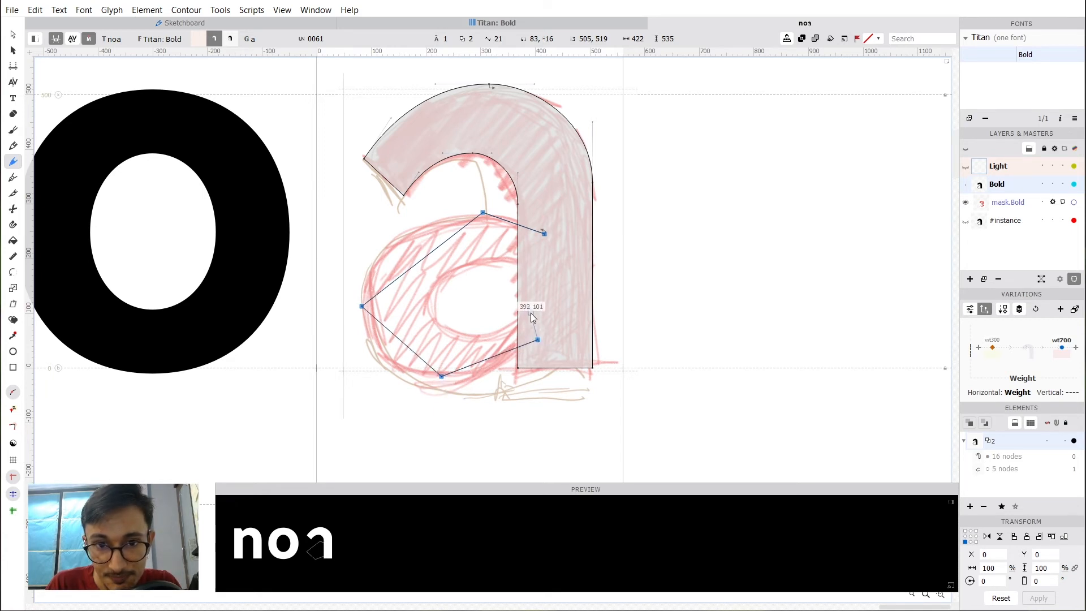
click(530, 312)
click(481, 337)
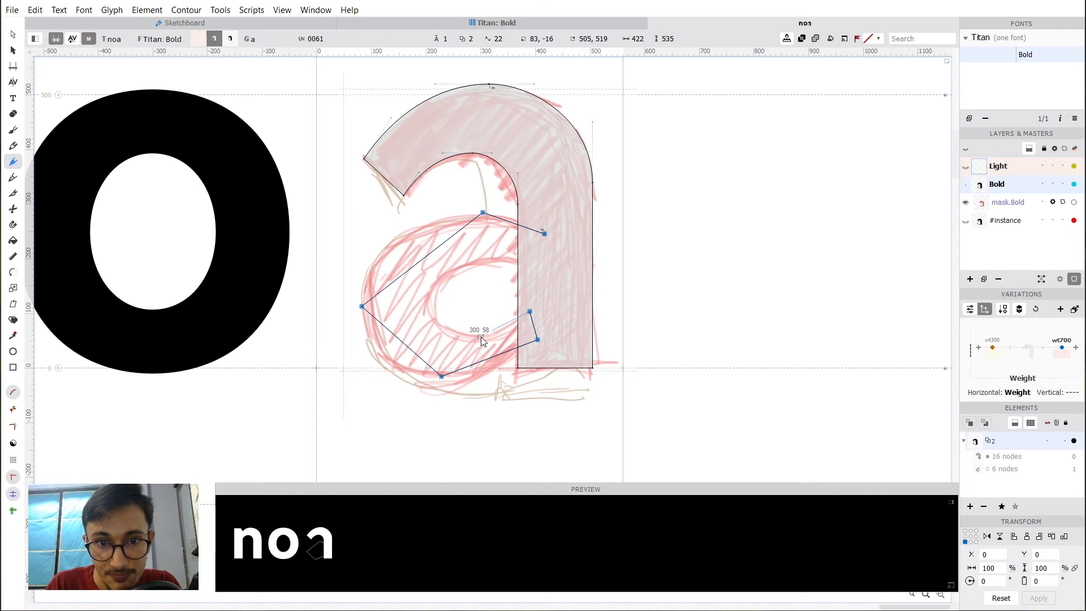
click(429, 306)
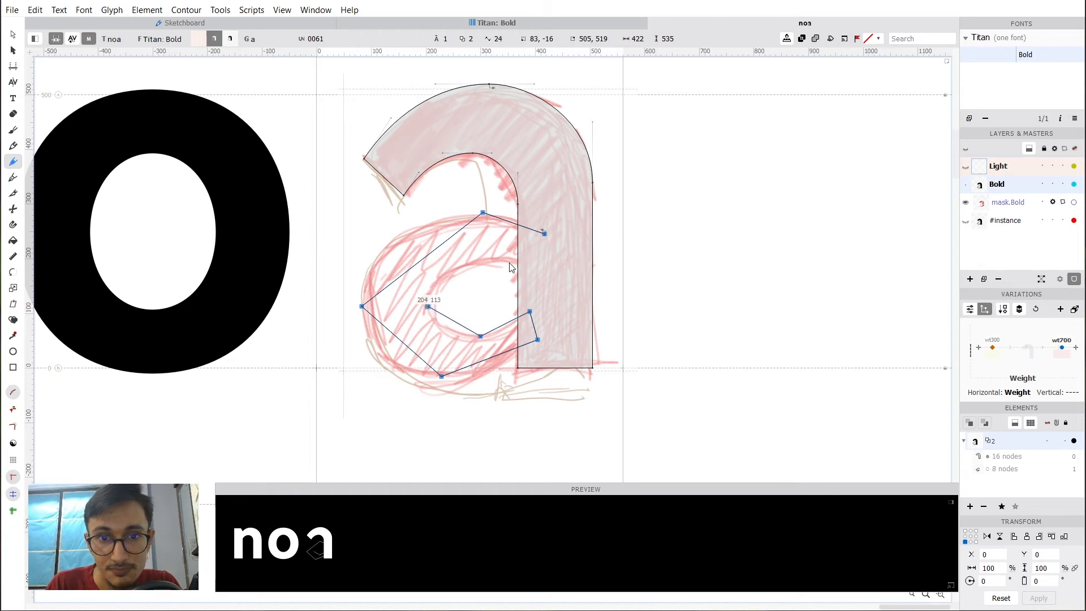
click(490, 259)
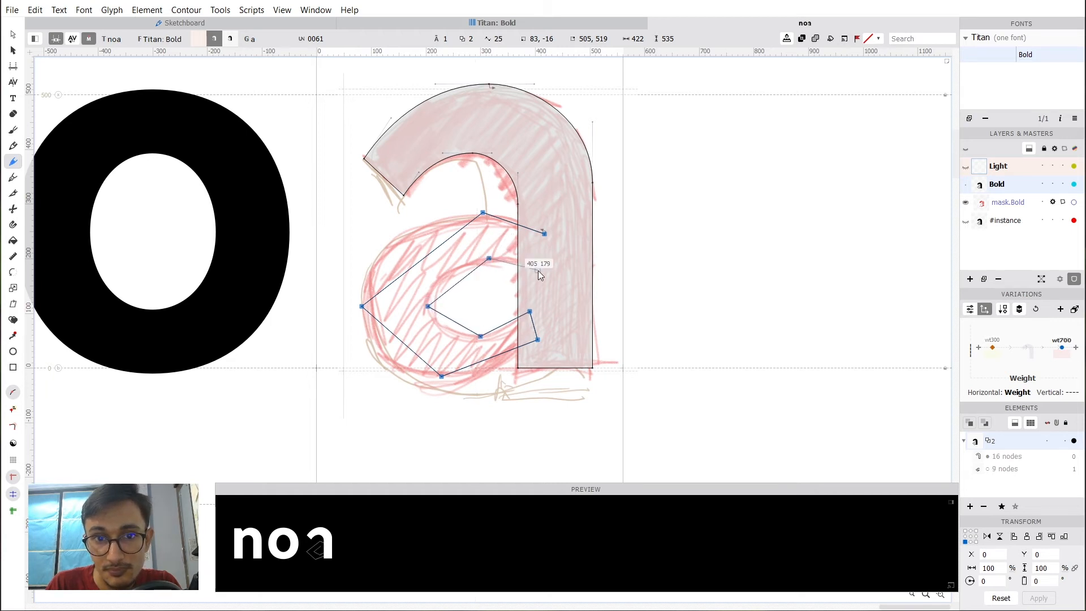
click(535, 270)
click(545, 235)
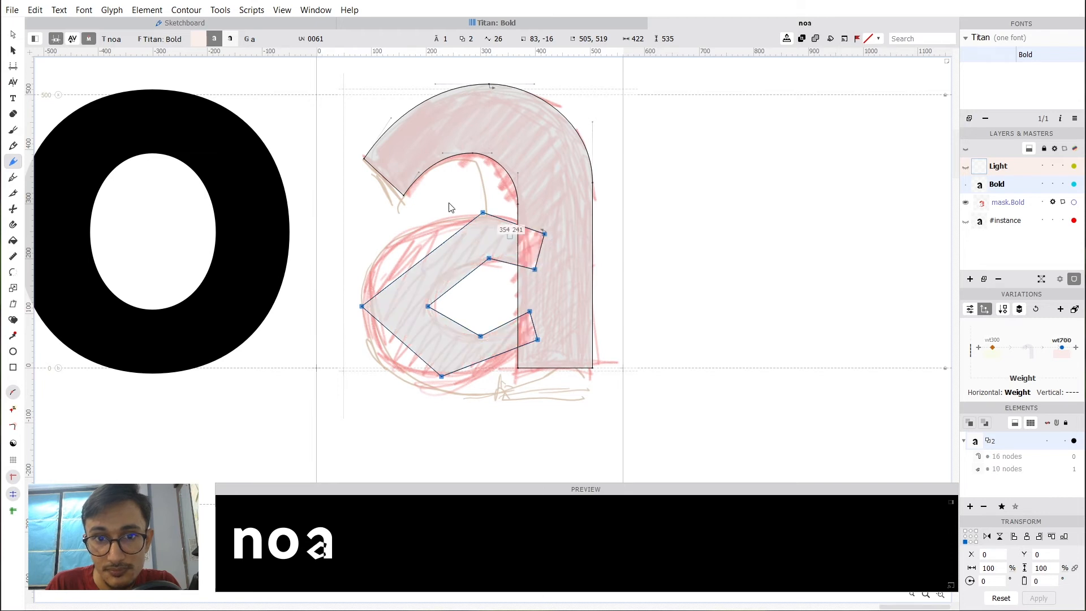
Convert the bowl's outer and inner top, bottom and far-side nodes into smooth curves.
click(483, 211)
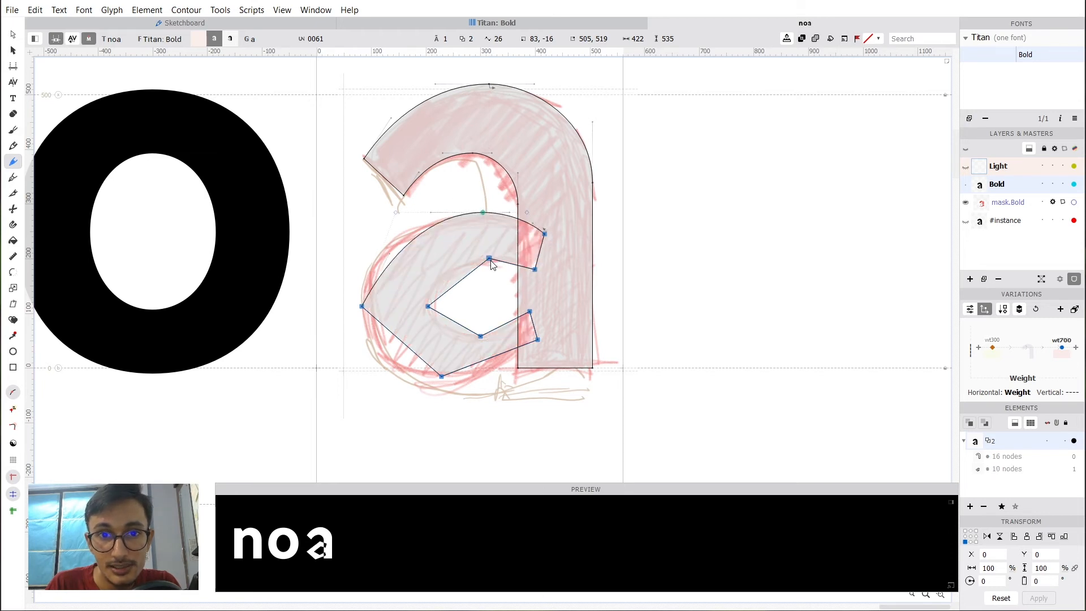
click(490, 259)
click(481, 335)
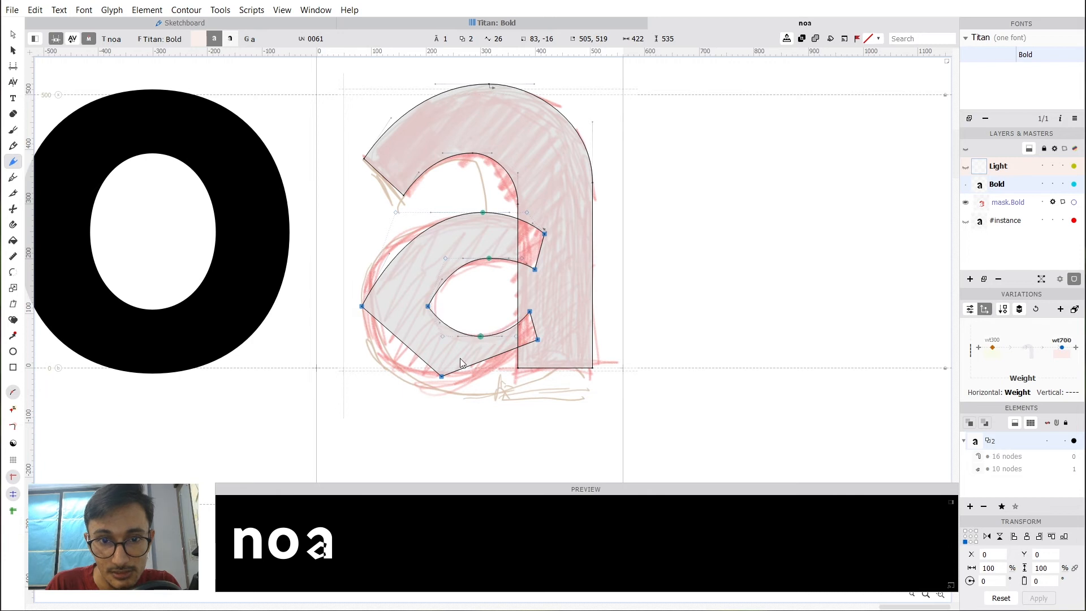
click(440, 373)
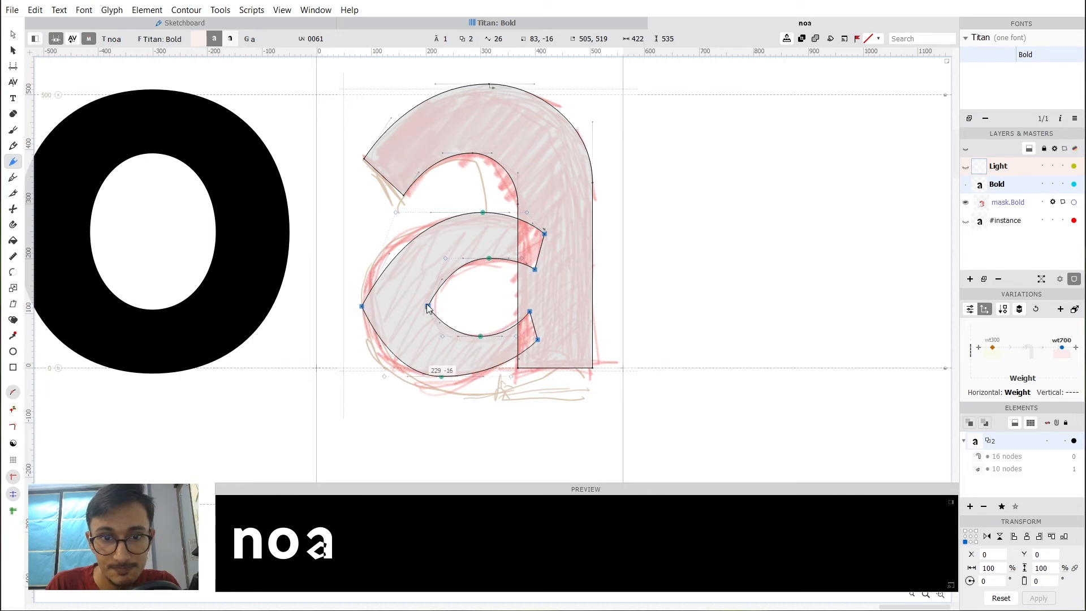
click(429, 306)
click(362, 307)
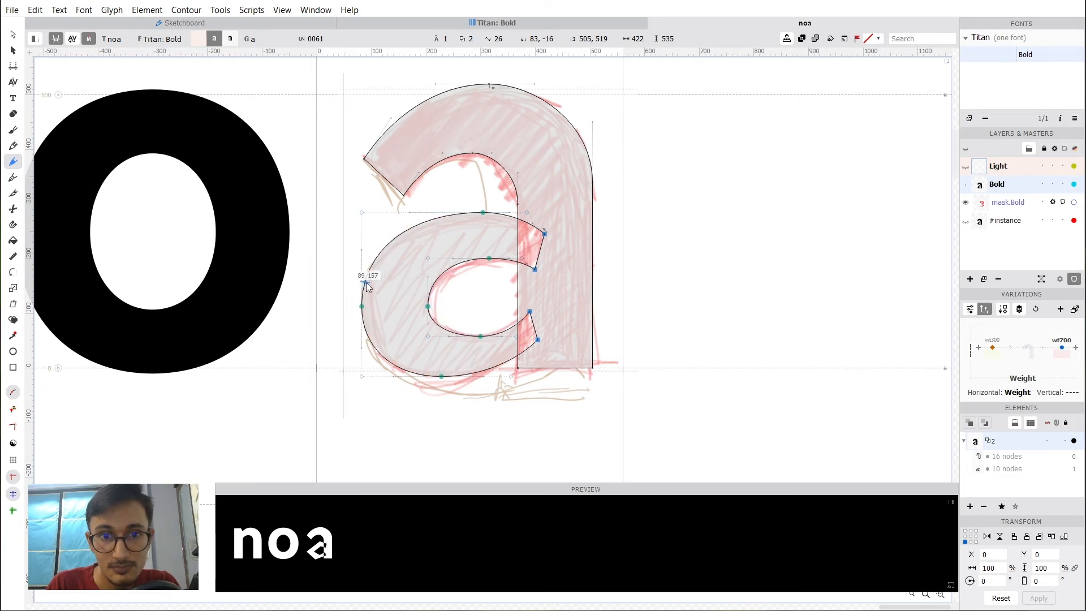
key(v)
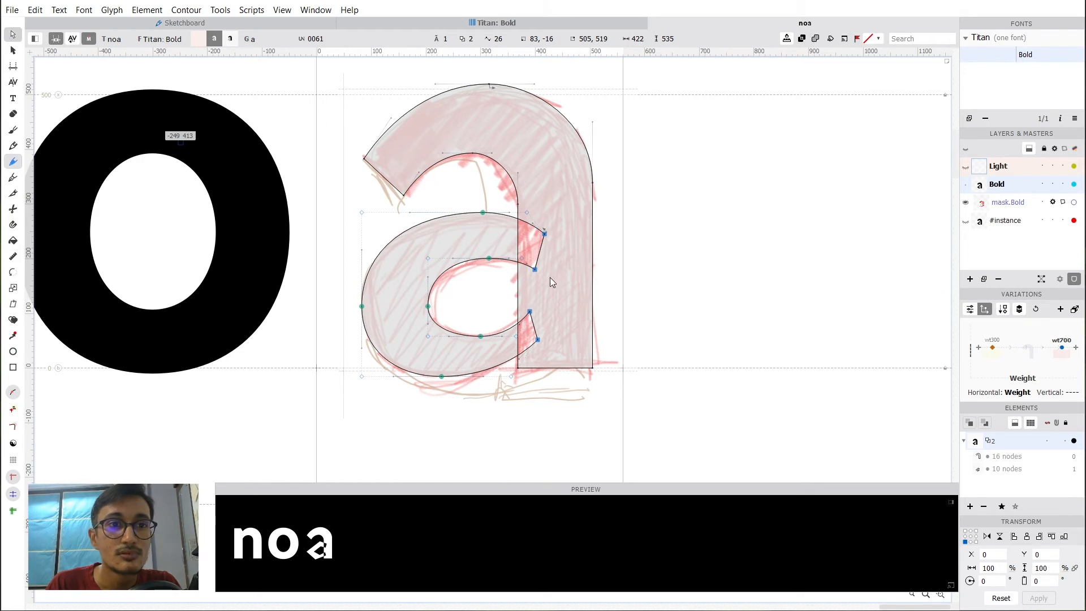
Reverse the direction of the arch-and-stem contour so its overlap with the bowl fills solid.
scroll(469, 284, up, 2)
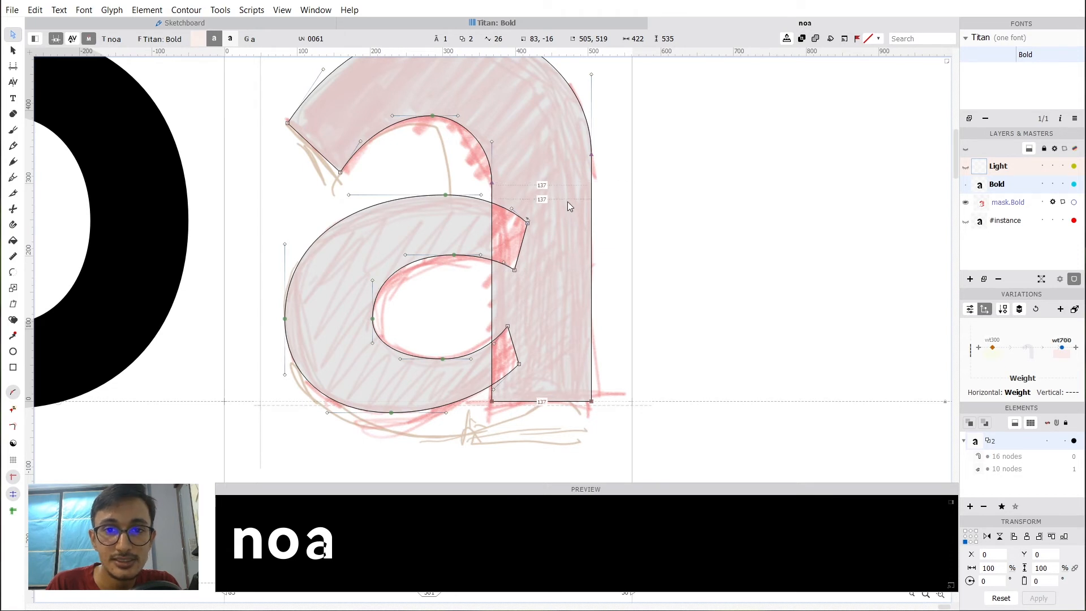
key(space)
drag(548, 178, 567, 195)
scroll(603, 211, down, 2)
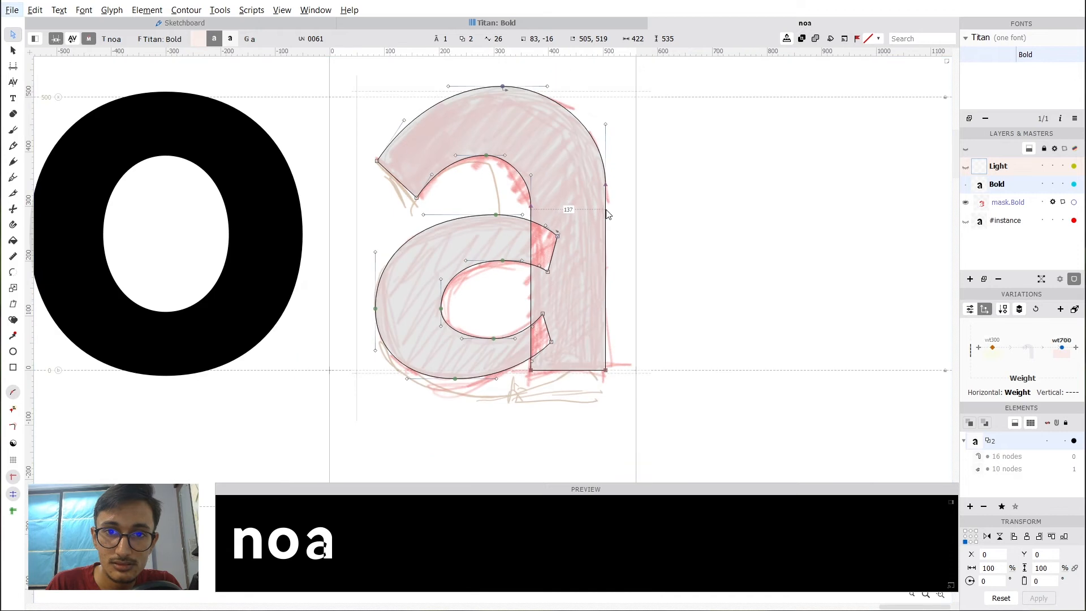
double_click(606, 210)
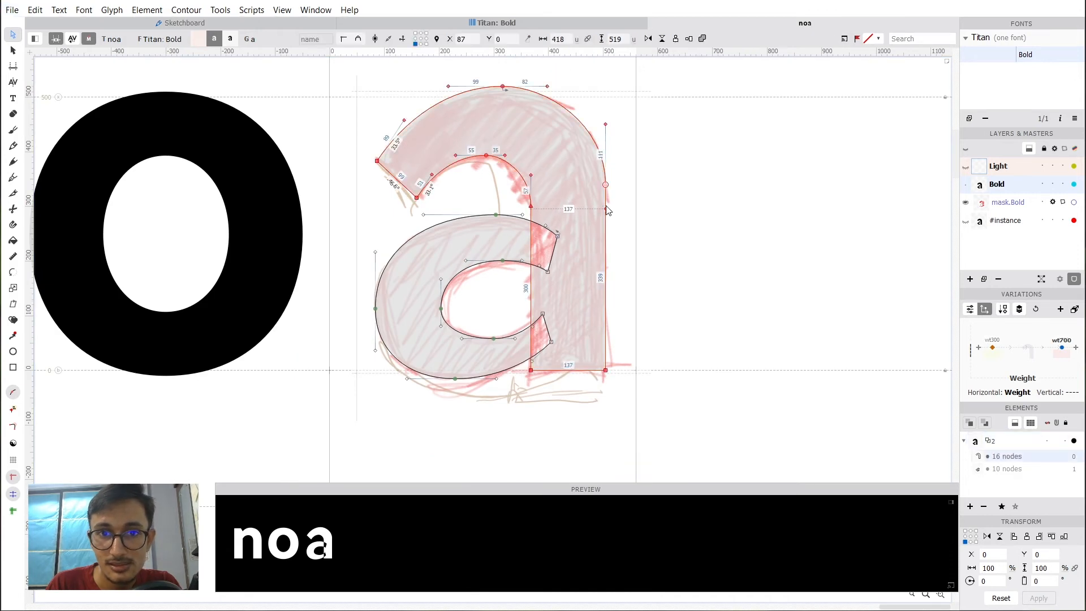
right_click(607, 206)
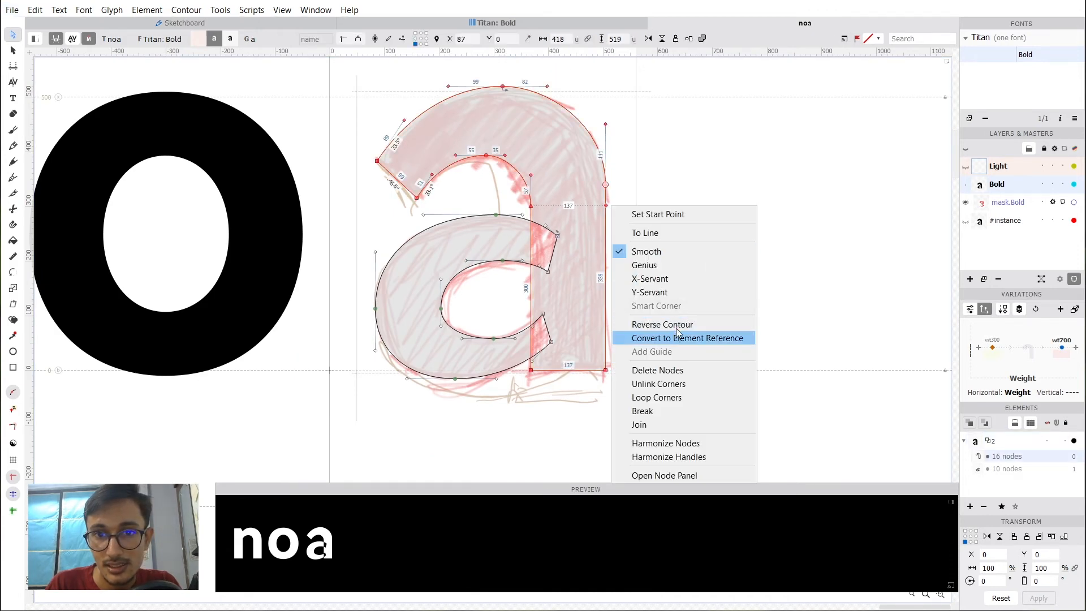
key(Escape)
click(687, 258)
Examine the arch thickness and the bowl's join to the stem, and preview the filled a beside n and o.
scroll(586, 186, up, 3)
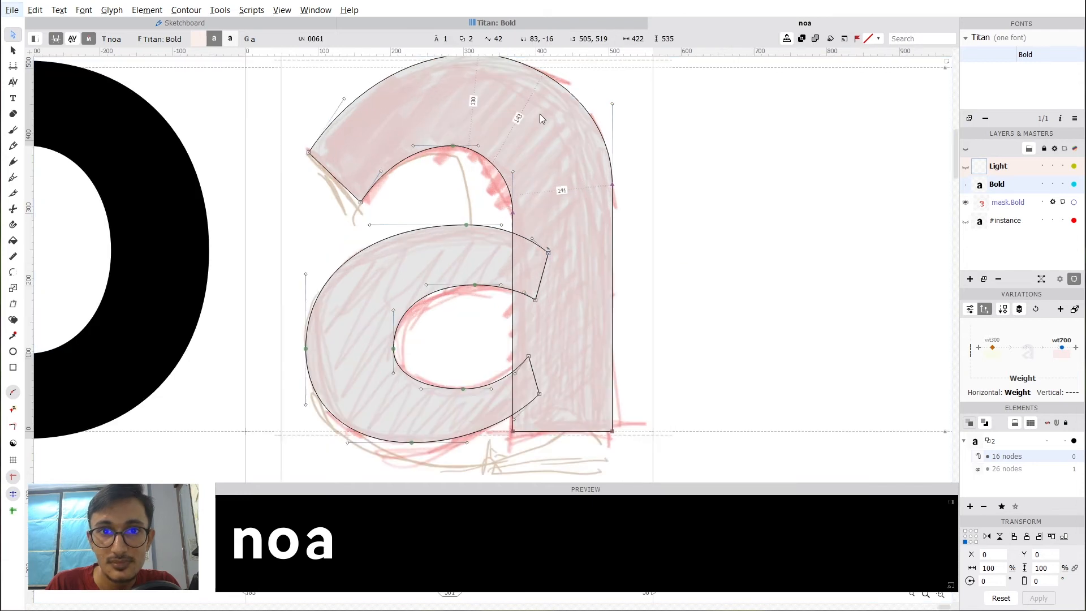
click(476, 122)
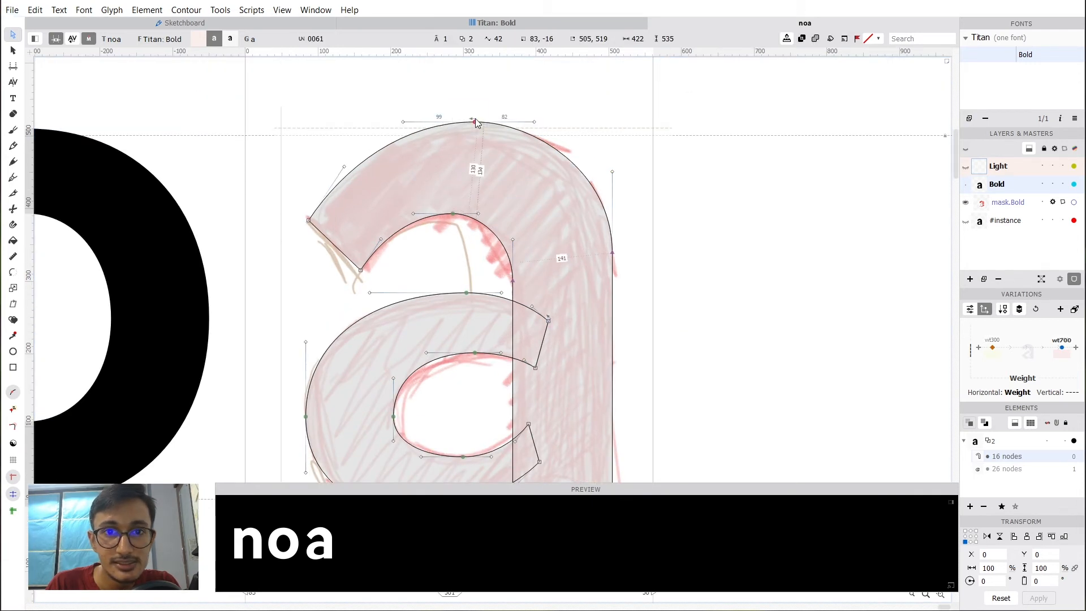
click(464, 102)
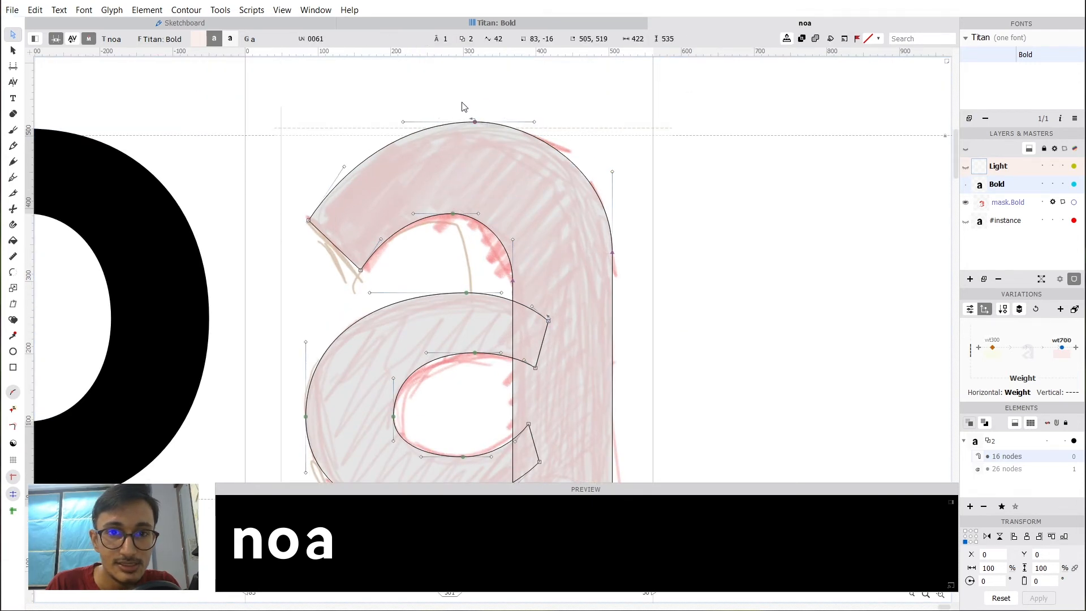
drag(534, 170, 548, 102)
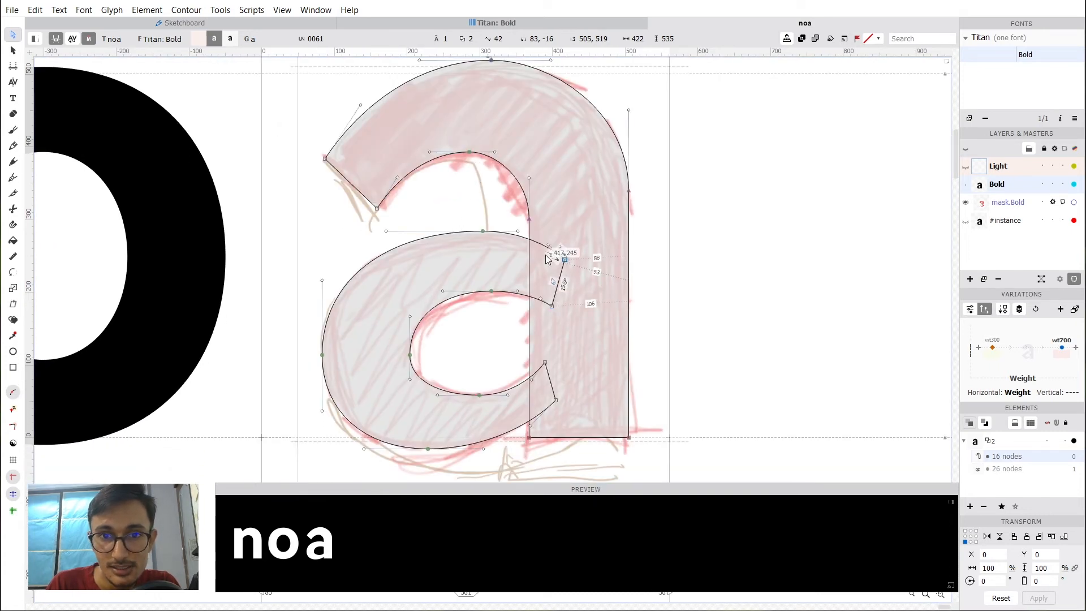
scroll(630, 247, down, 3)
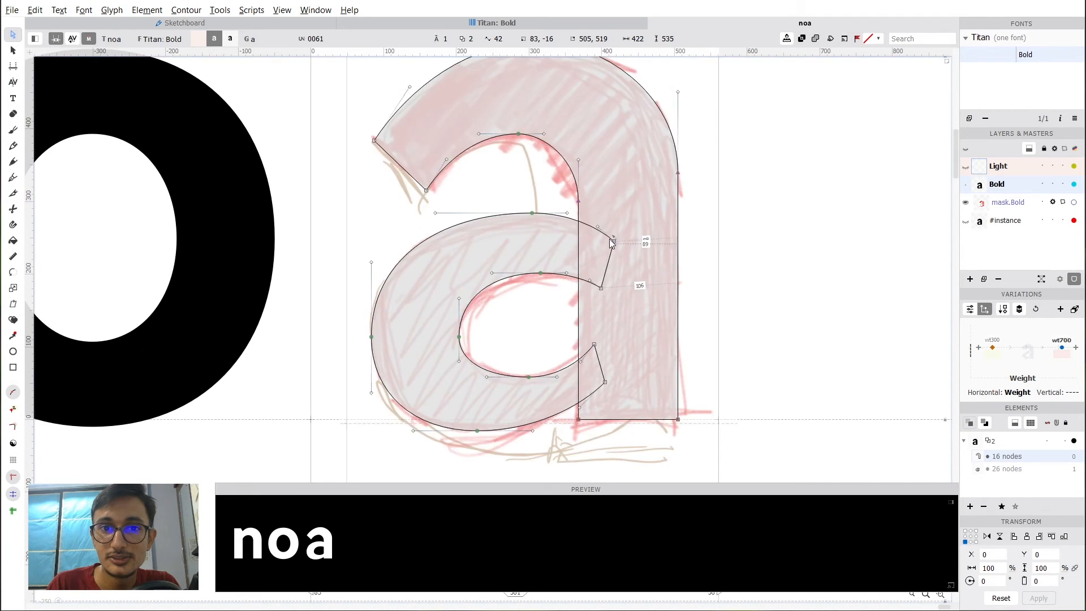
scroll(560, 215, down, 3)
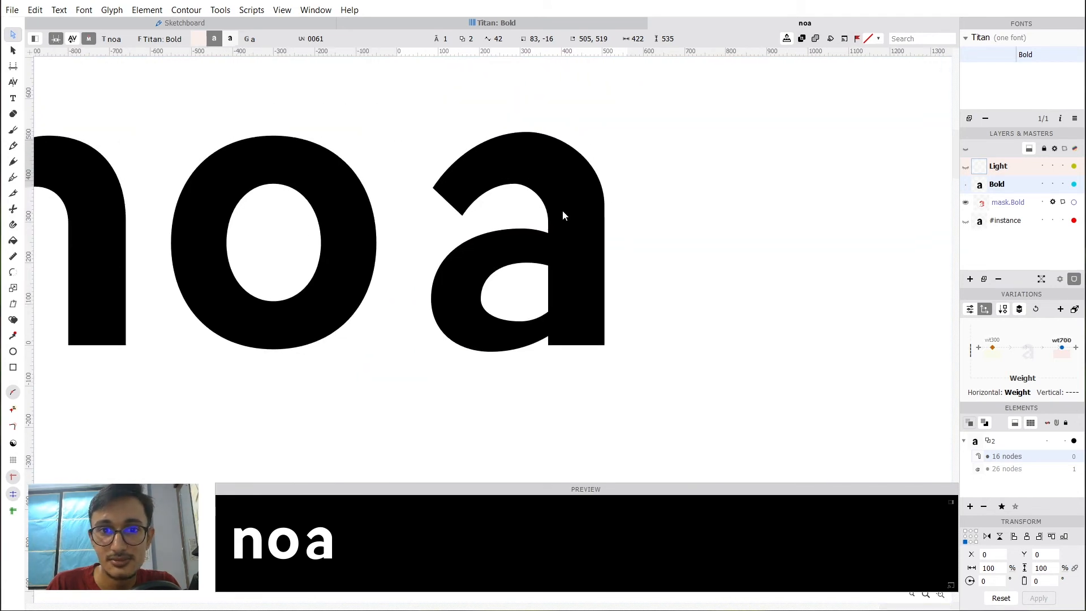
scroll(538, 223, up, 2)
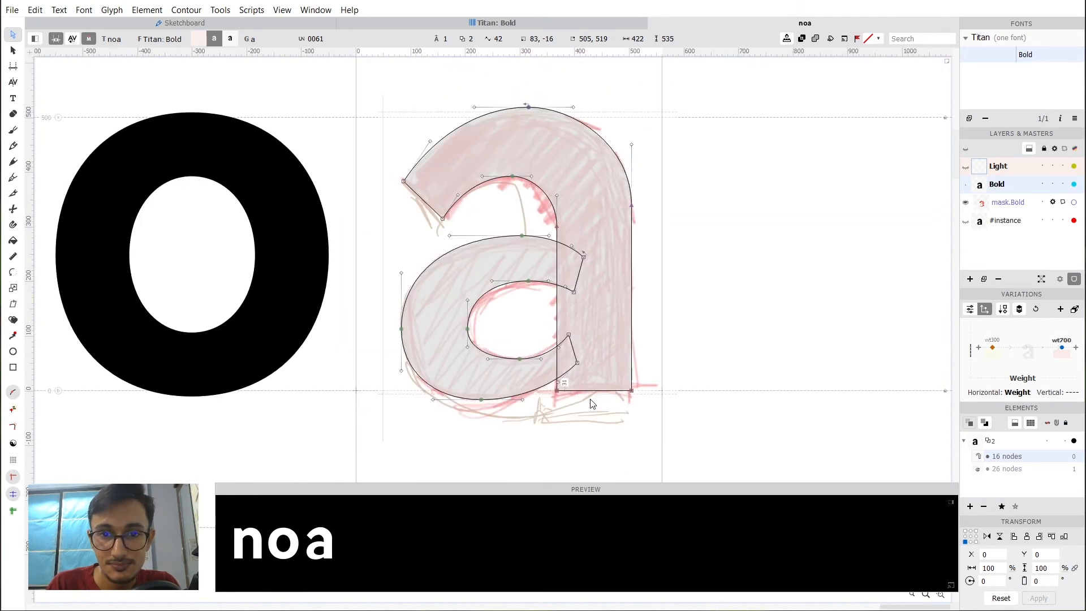
Widen the a's stem by moving its outer vertical edge 3 units outward to x 508, and preview the filled shape.
scroll(617, 408, up, 2)
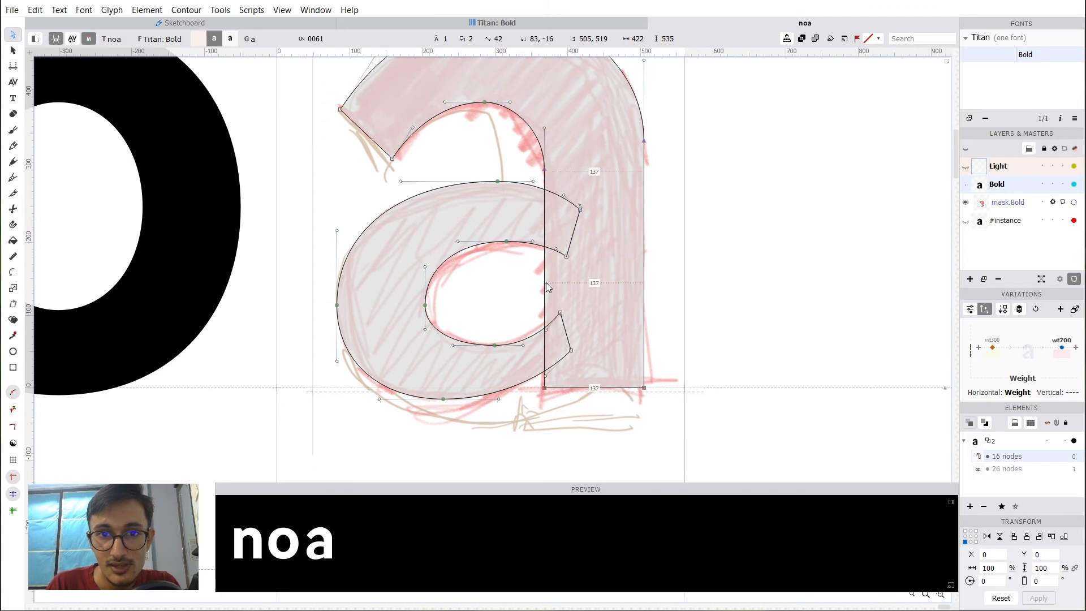
mouse_move(365, 293)
mouse_down()
mouse_move(667, 297)
mouse_move(407, 301)
mouse_up()
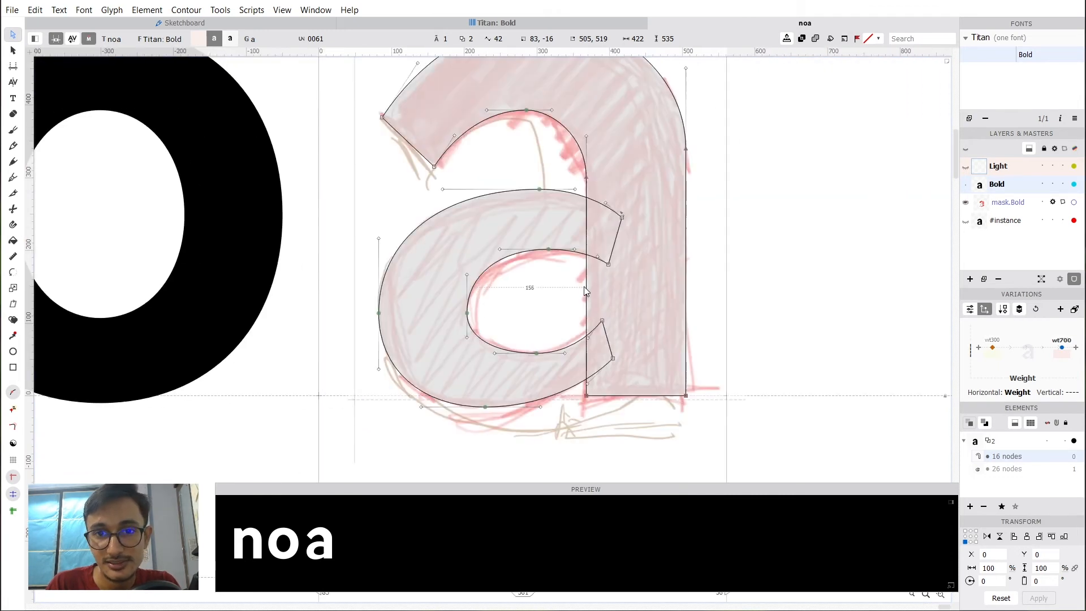
click(686, 292)
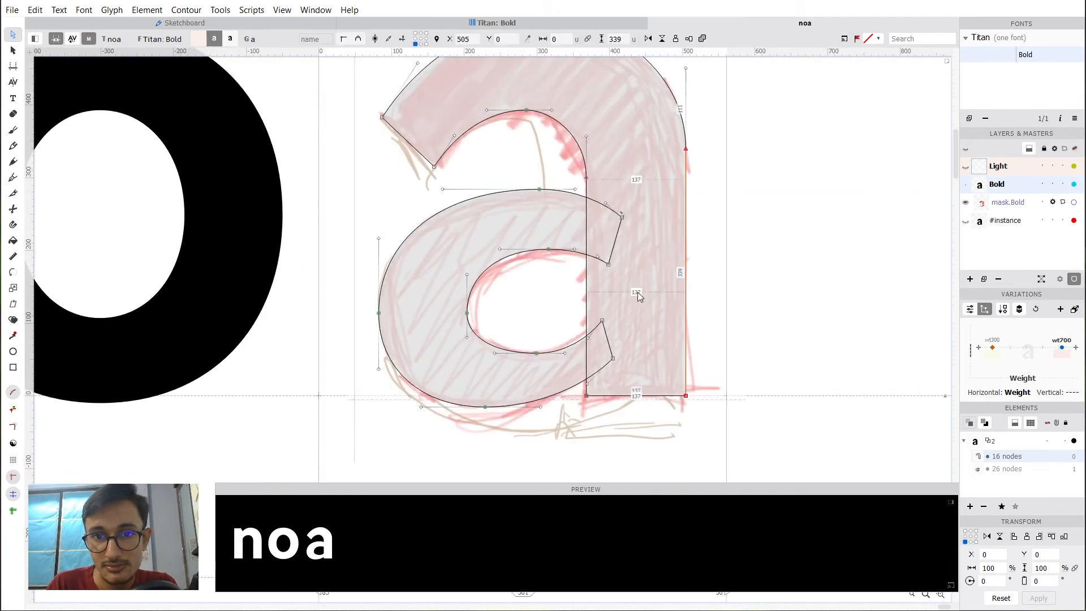
key(Right)
key(Right)
key(Right)
key(space)
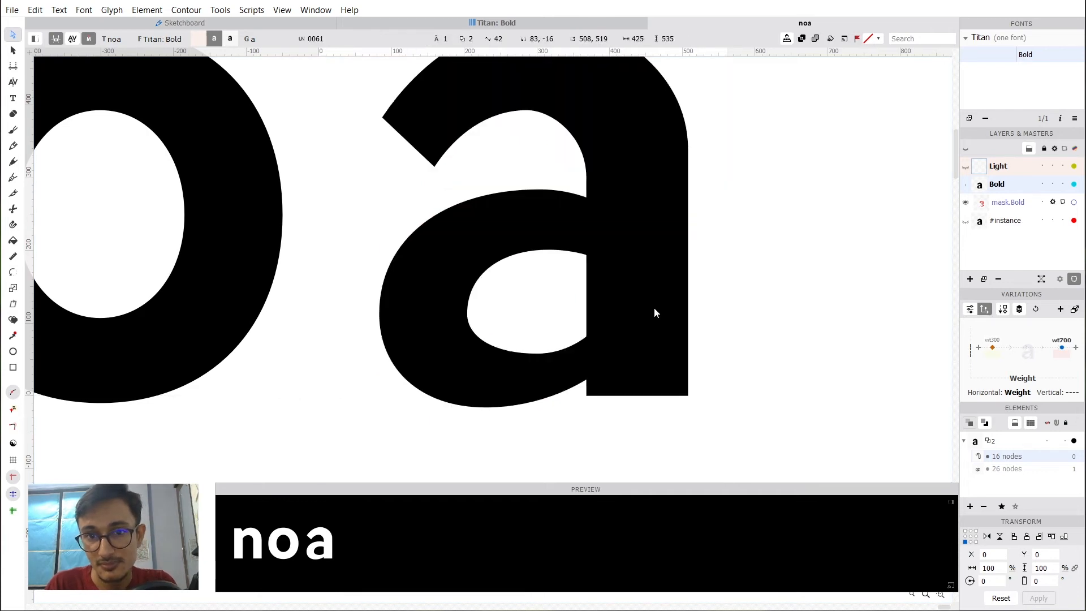
key(space)
Add a node at 368, 56 on the stem's inner edge and move the baseline corner below it 30 units inward.
mouse_move(643, 320)
mouse_down()
mouse_move(674, 395)
mouse_move(653, 327)
mouse_up()
scroll(642, 385, up, 2)
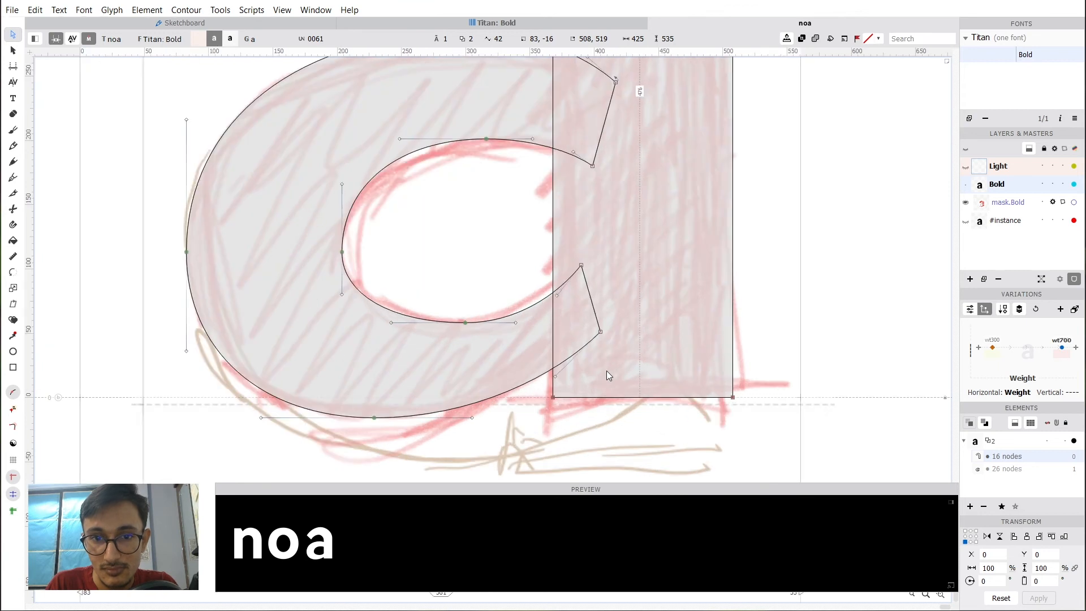
key(p)
click(553, 326)
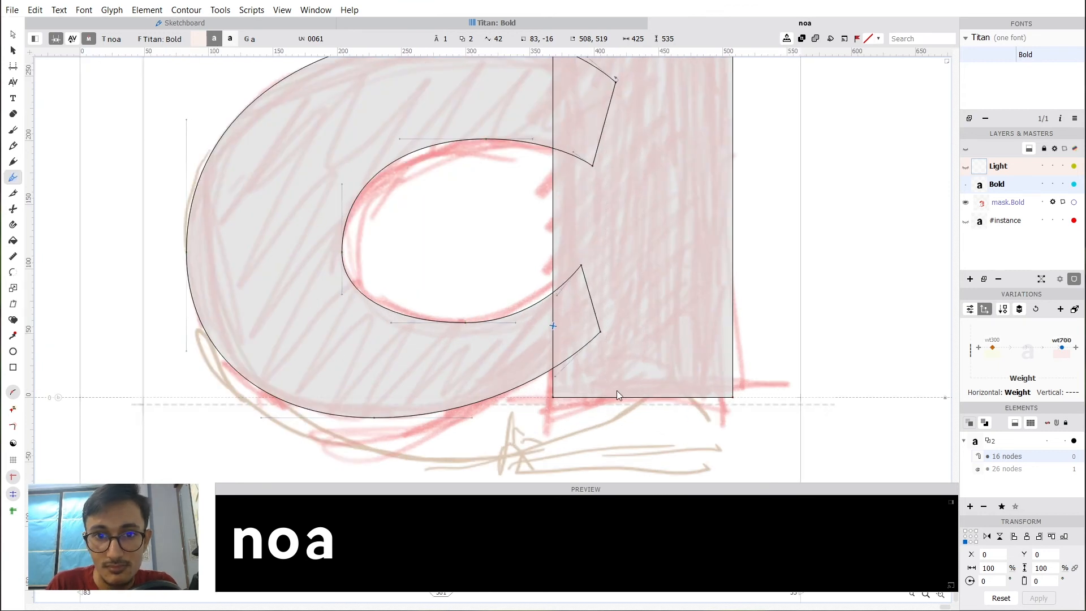
click(13, 35)
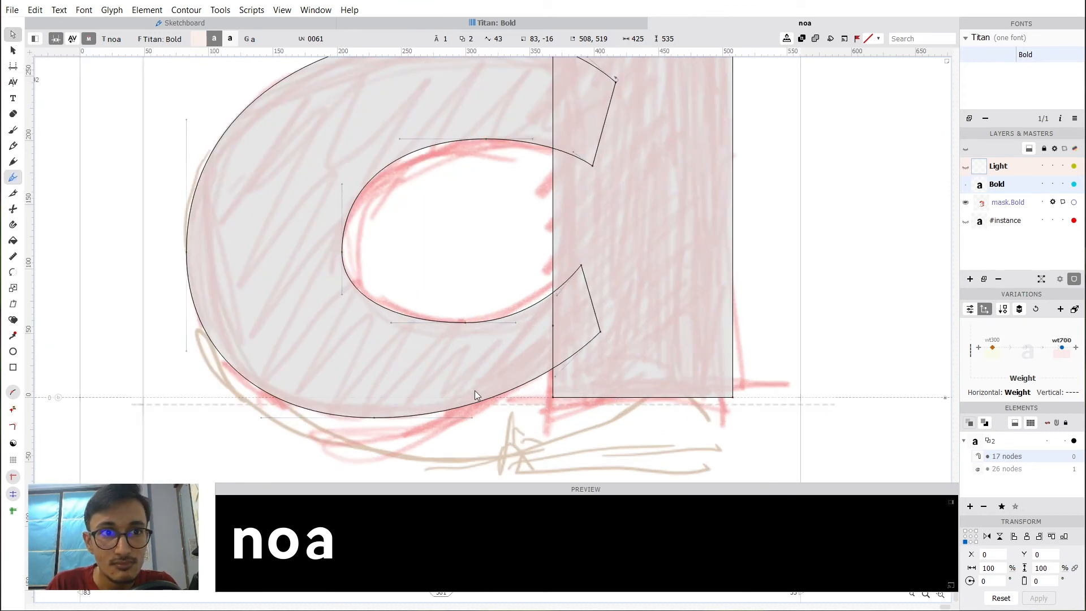
click(554, 399)
key(shift+Right)
key(shift+Right)
key(shift+Right)
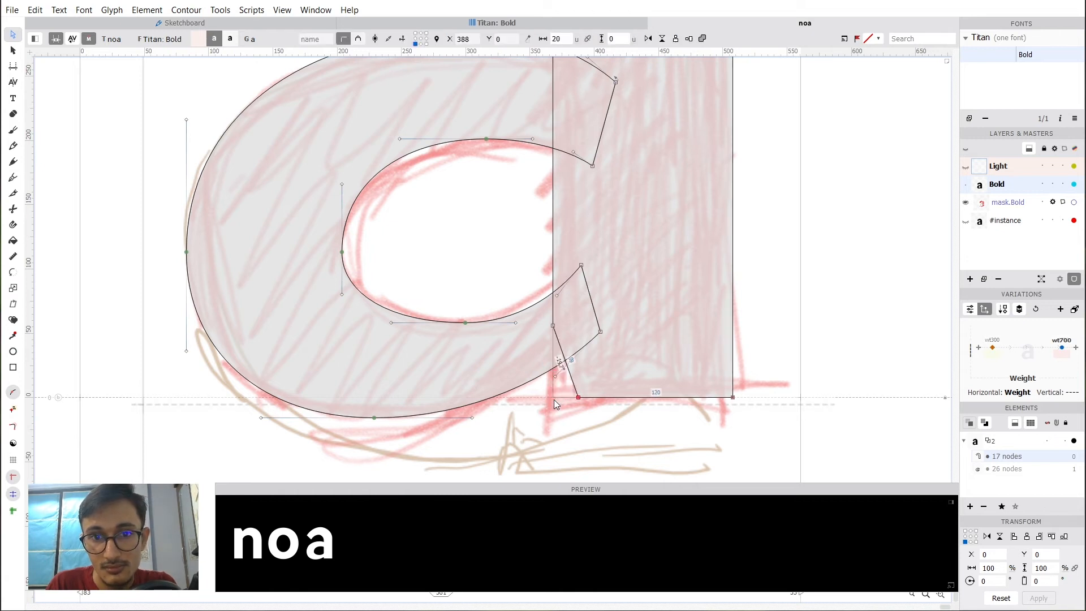
key(Escape)
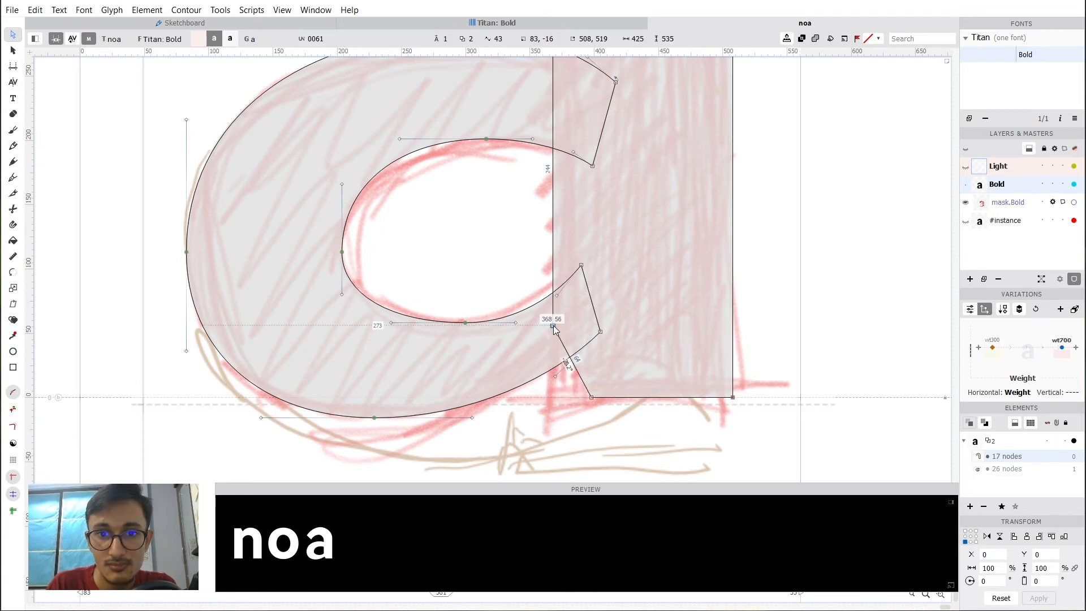
Move the inner baseline corner of the a's stem 10 units back toward the bowl and preview the filled shape.
key(grave)
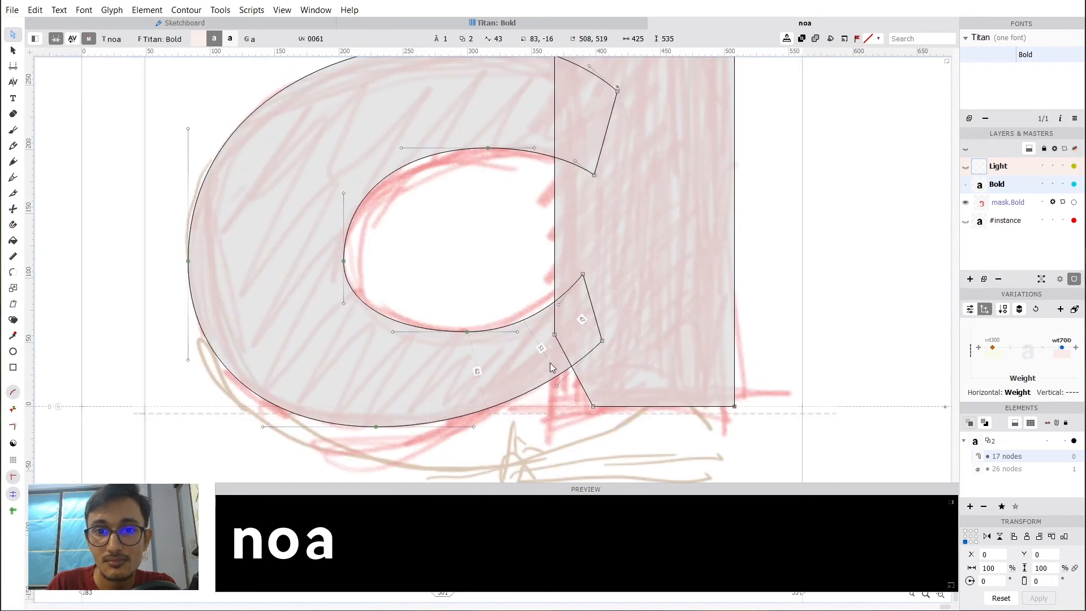
click(593, 406)
key(shift+Left)
key(grave)
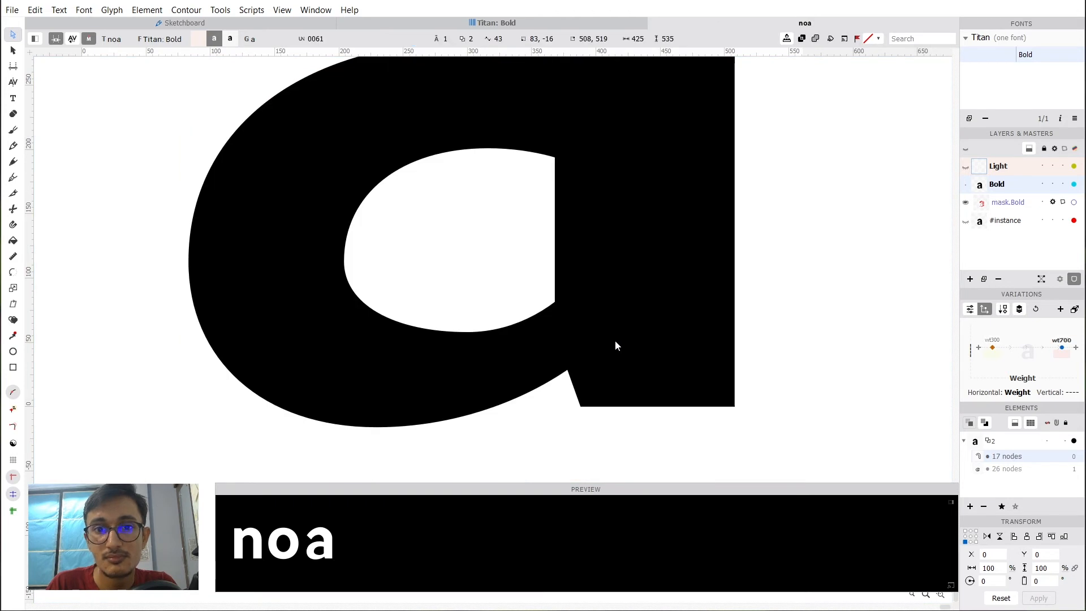
scroll(592, 342, down, 3)
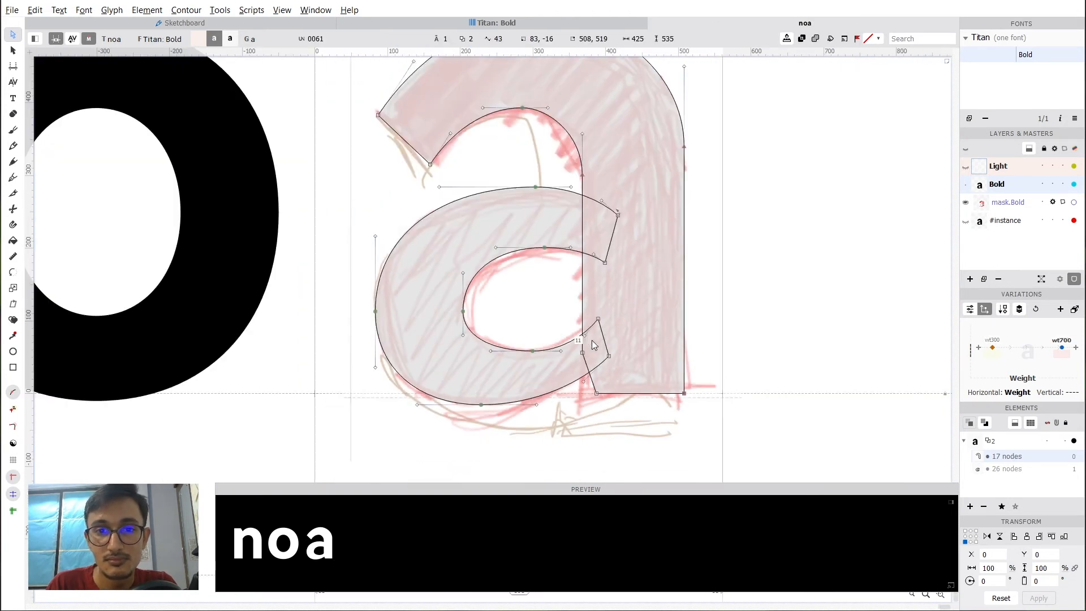
key(grave)
scroll(569, 303, up, 1)
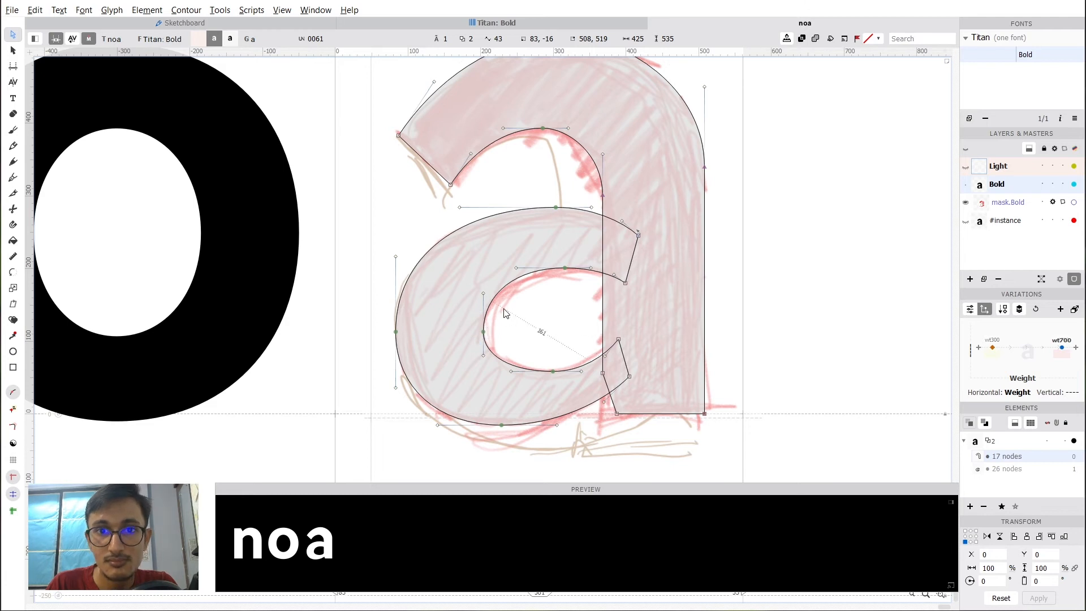
scroll(508, 311, down, 1)
Lengthen the stem-side handle of the arch's outer top node to 432, 519, and preview the filled a beside the o.
drag(553, 174, 562, 173)
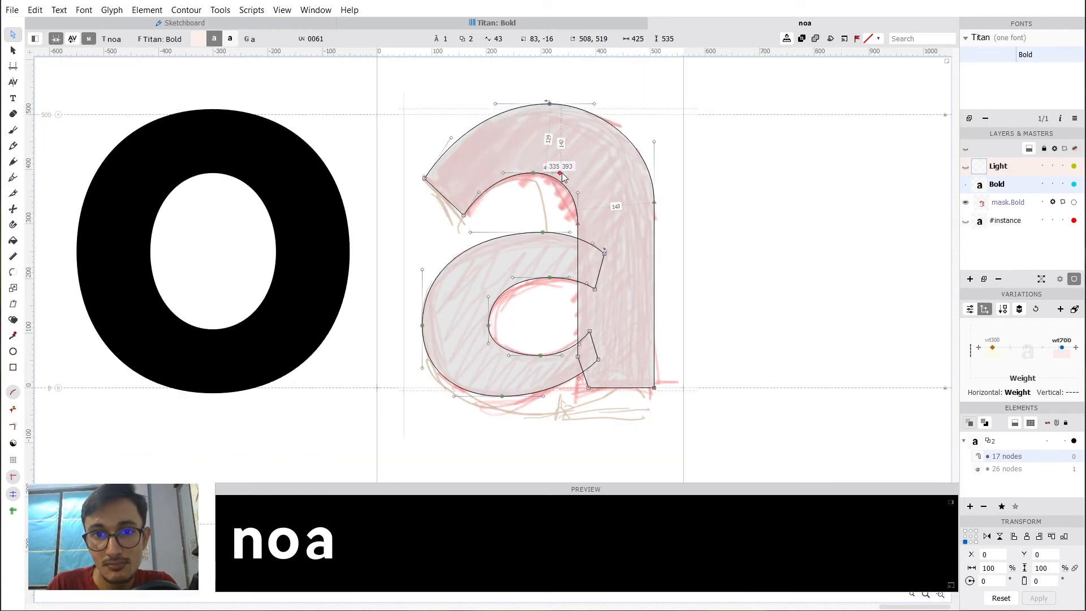
key(space)
drag(509, 216, 518, 226)
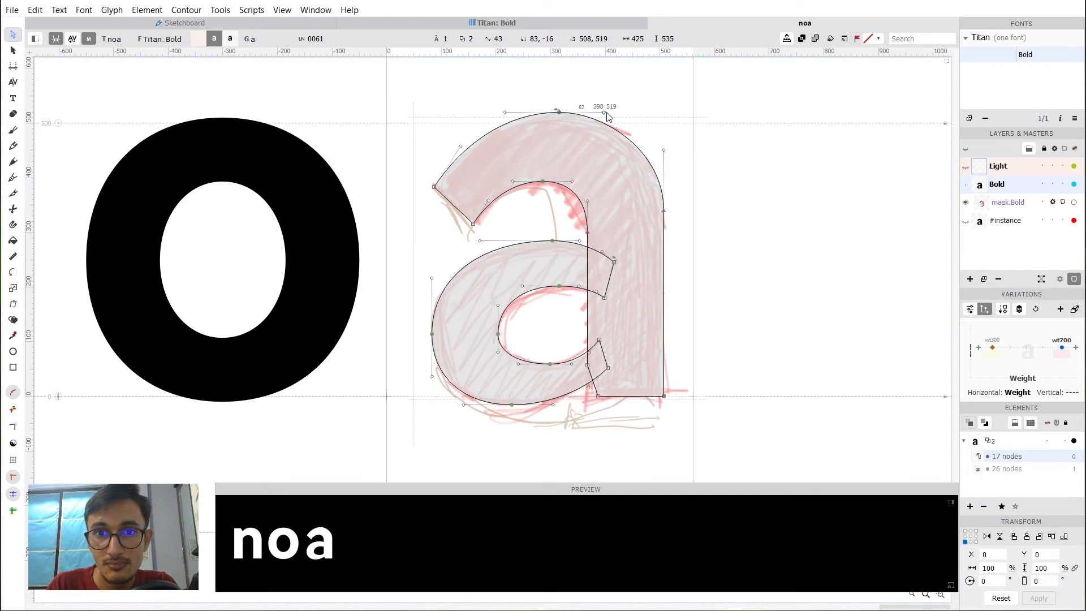
drag(604, 112, 623, 113)
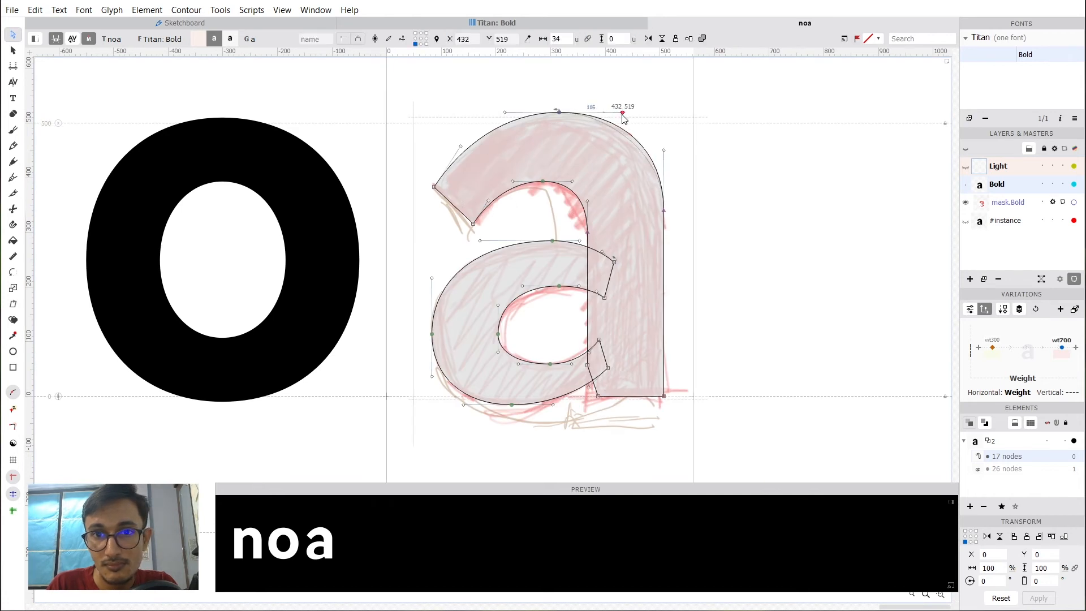
click(516, 337)
key(space)
drag(577, 317, 569, 315)
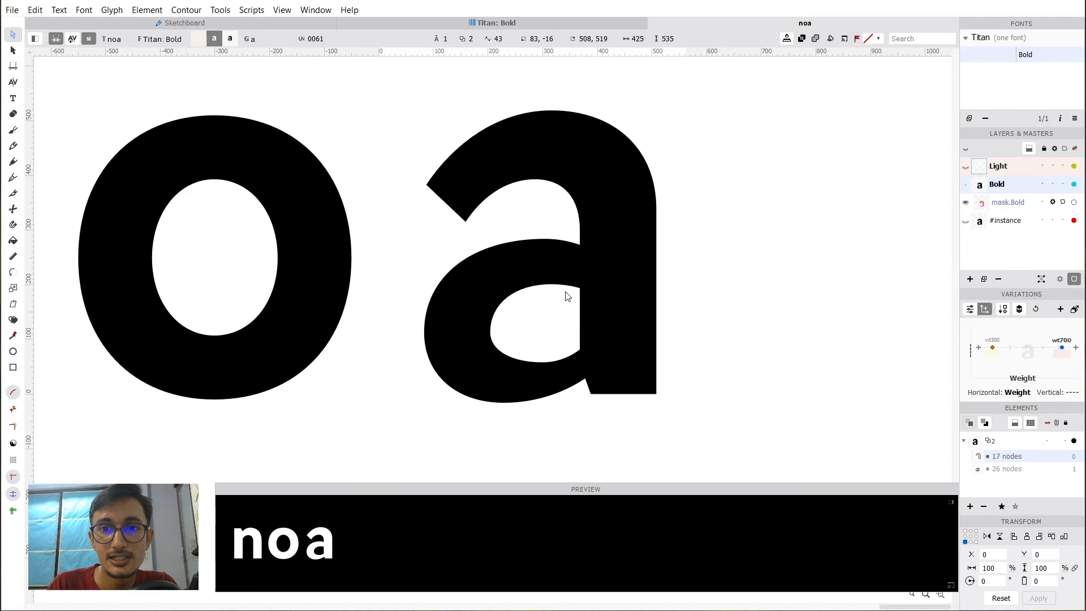
key(space)
drag(577, 216, 570, 216)
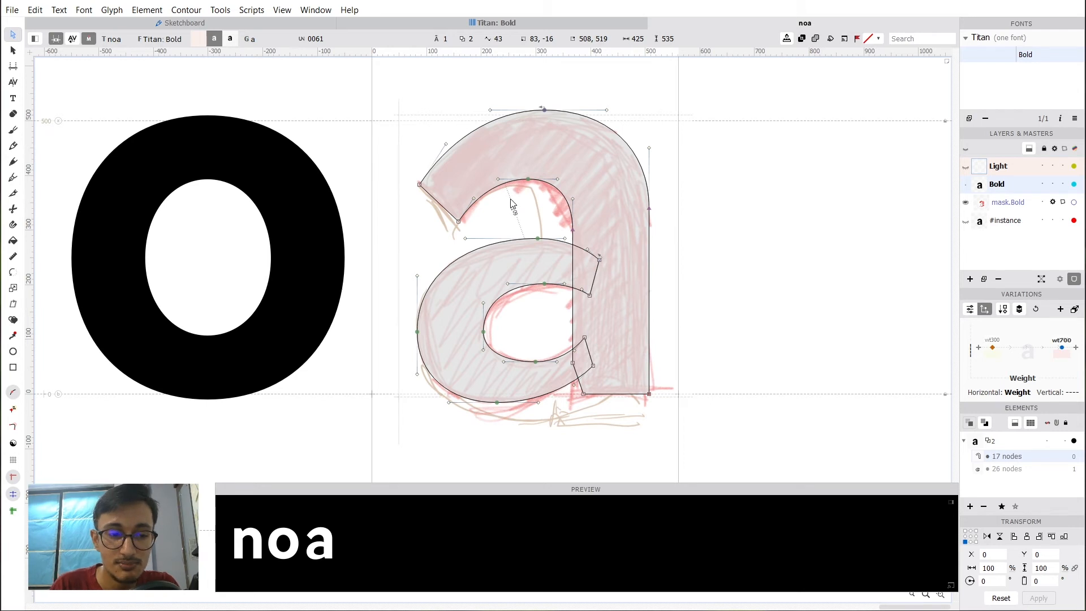
Remove the Bold mask layer with the sketch from the a, leaving only its outlines.
key(ctrl+shift+m)
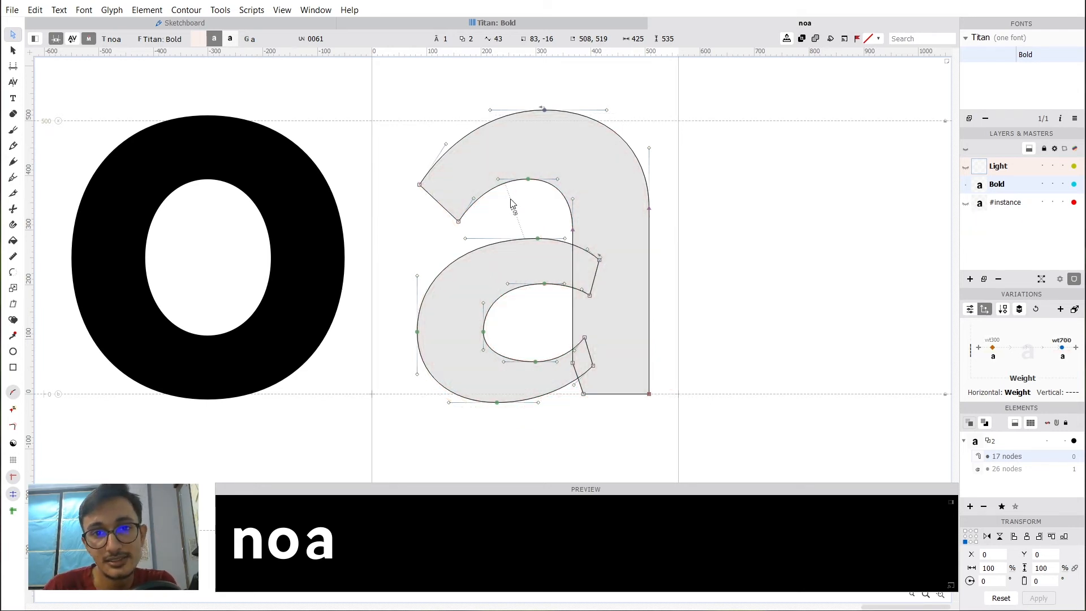
key(space)
mouse_move(532, 217)
mouse_down()
mouse_move(509, 218)
mouse_move(575, 218)
mouse_move(552, 219)
mouse_up()
scroll(552, 218, up, 1)
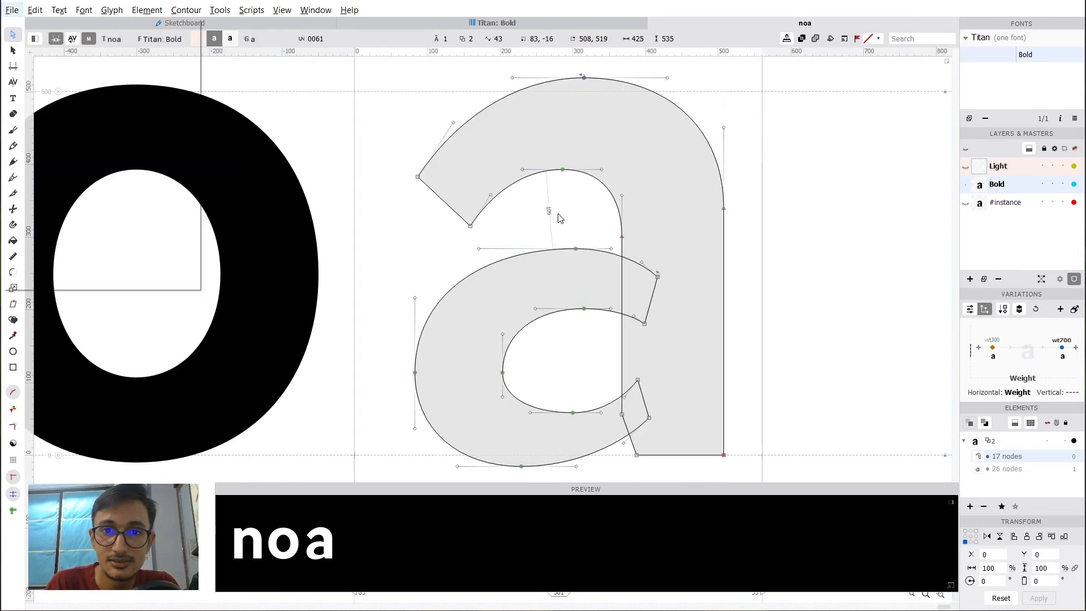
key(space)
scroll(413, 170, down, 1)
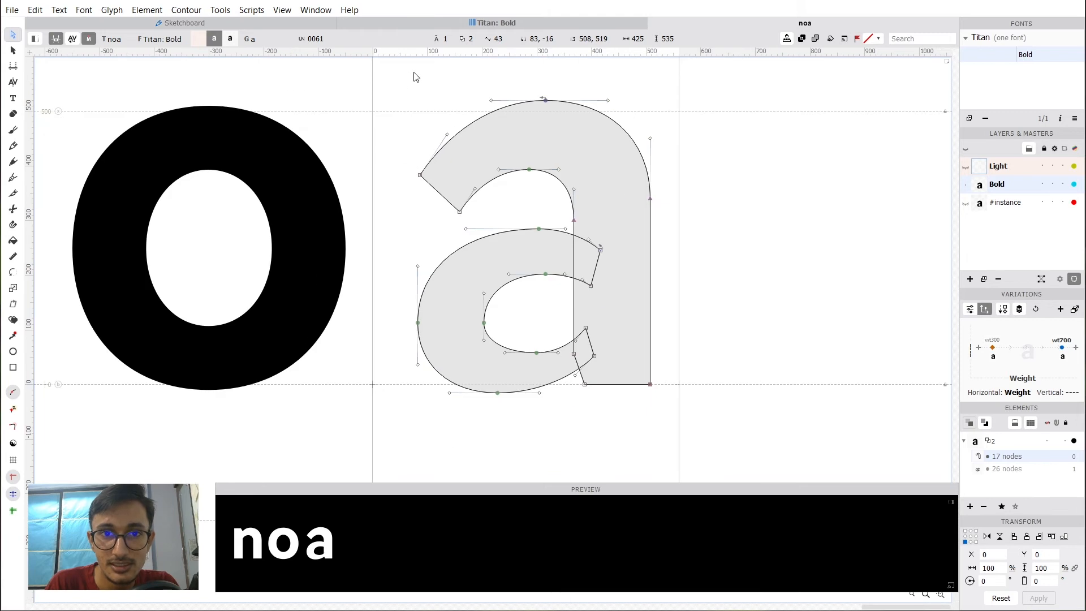
Lower all the arch nodes of the a by 9 units to put its top at y 510, and preview it beside n and o.
drag(397, 78, 696, 231)
scroll(544, 103, up, 1)
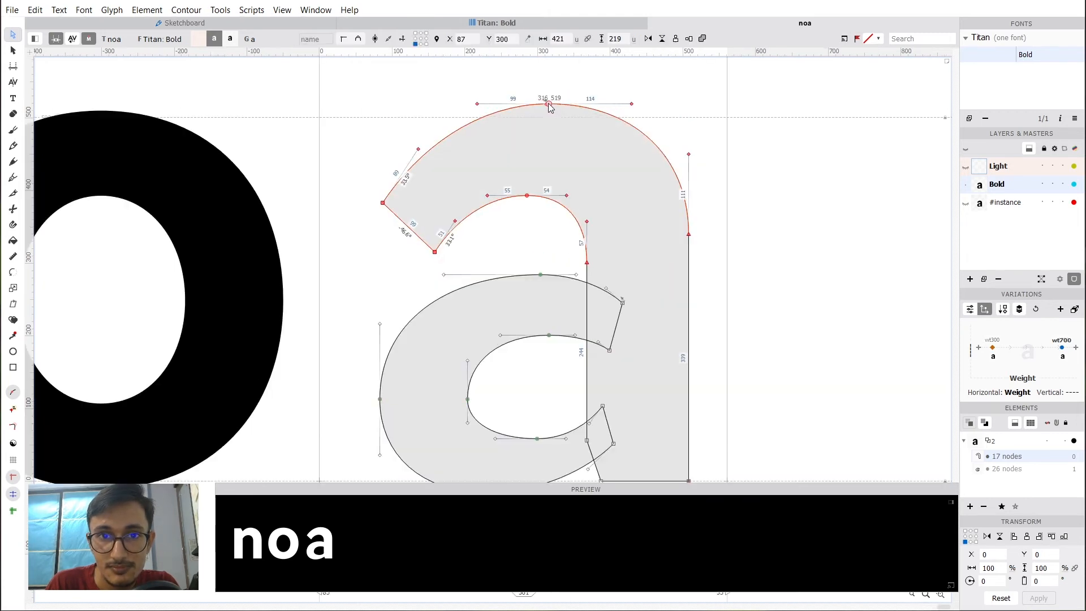
drag(550, 105, 552, 120)
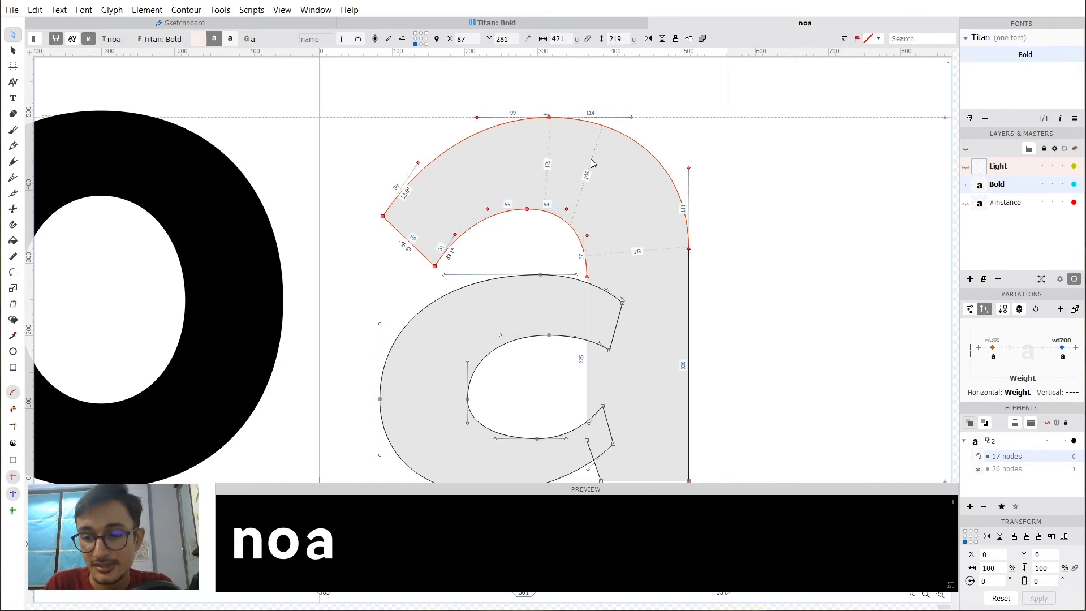
key(shift+Up)
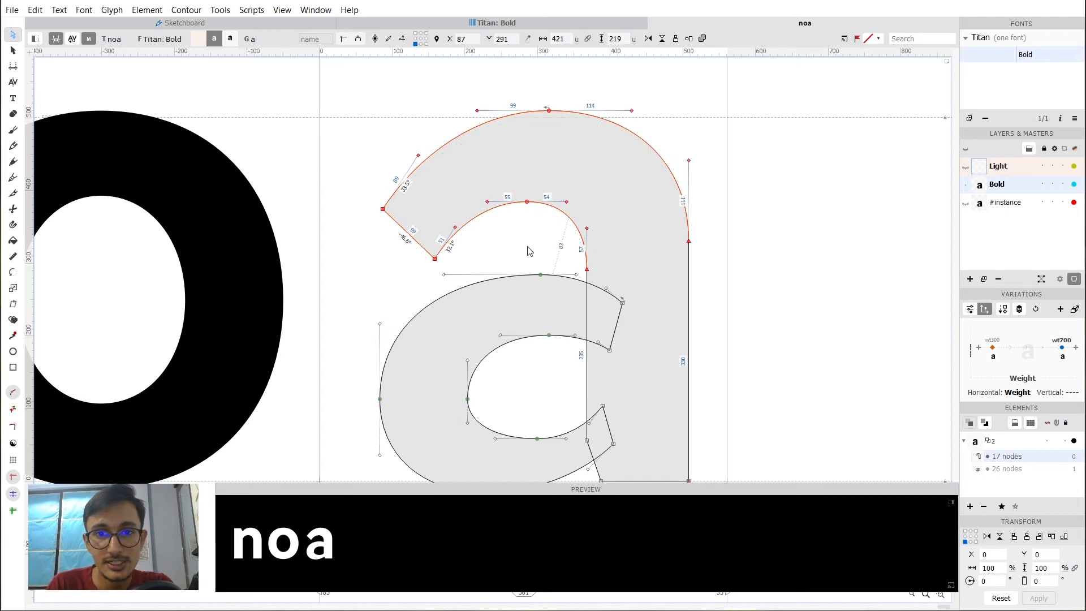
click(534, 229)
key(space)
drag(613, 258, 712, 232)
scroll(650, 208, down, 1)
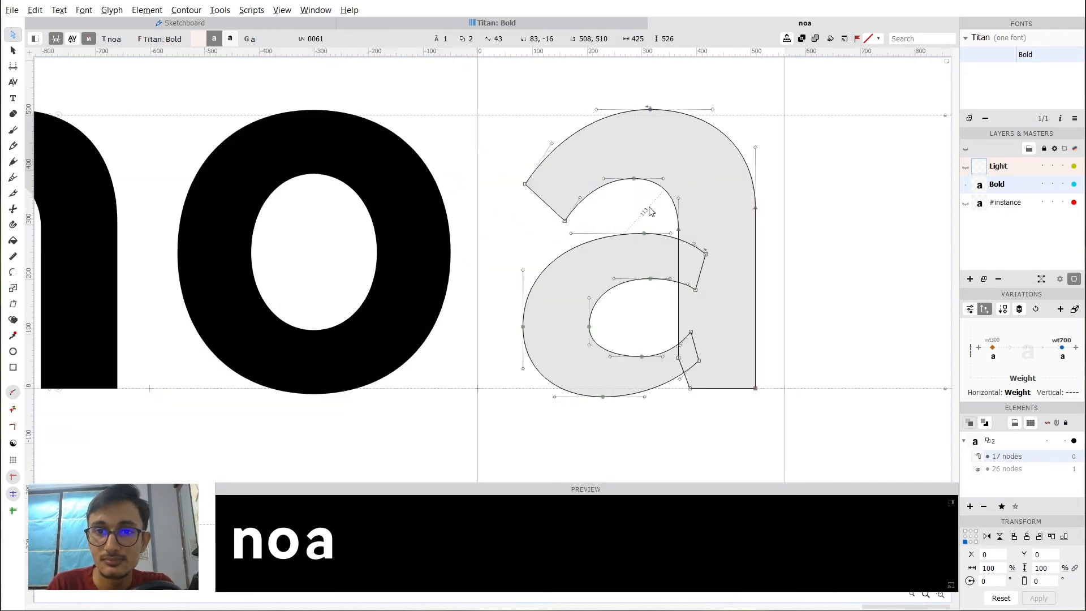
scroll(650, 211, down, 1)
key(space)
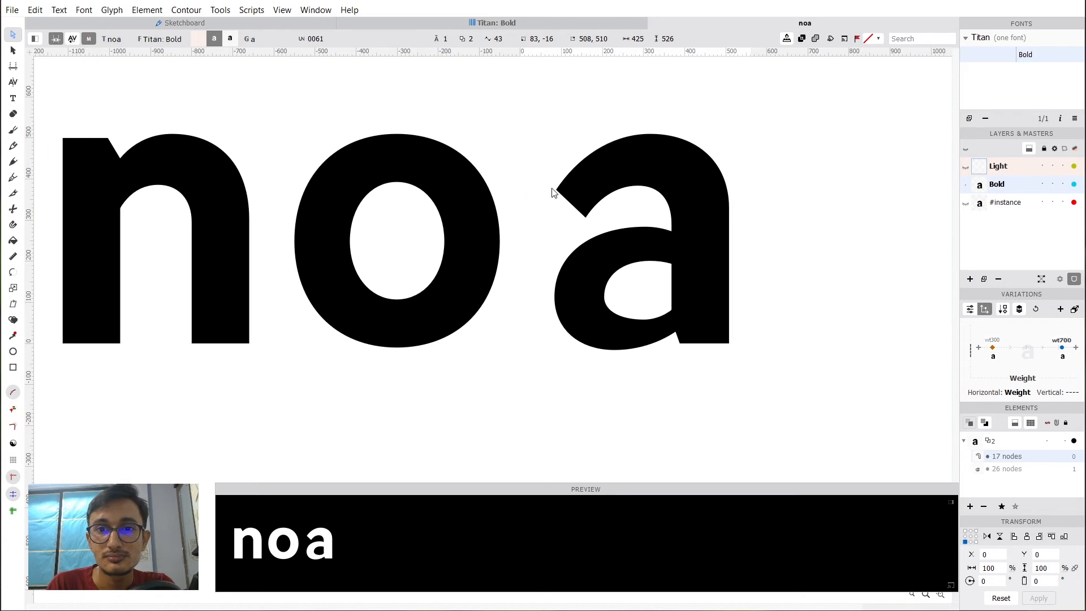
drag(552, 192, 632, 192)
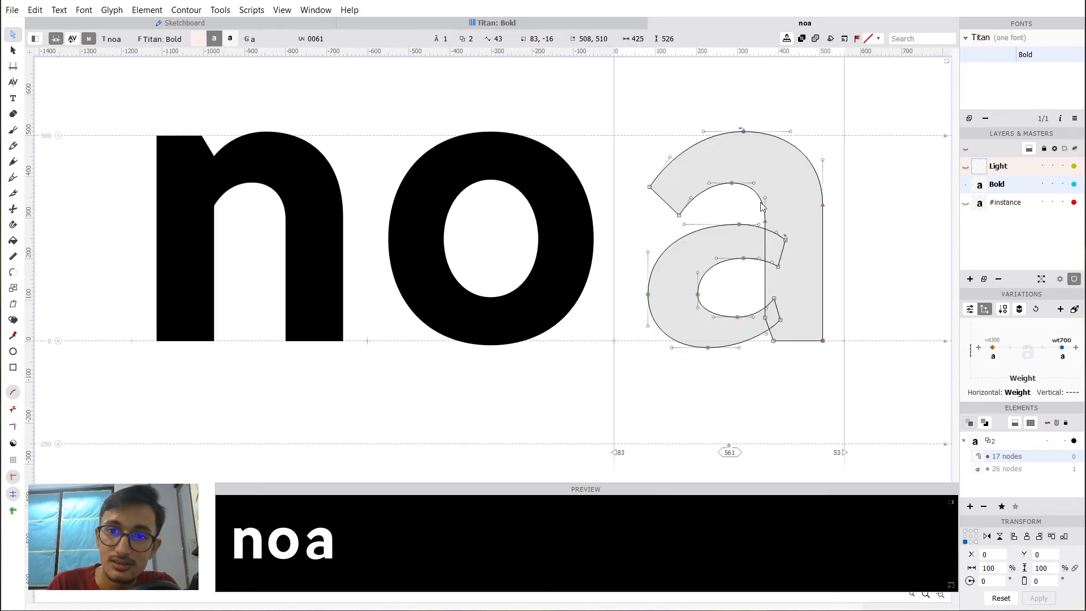
key(space)
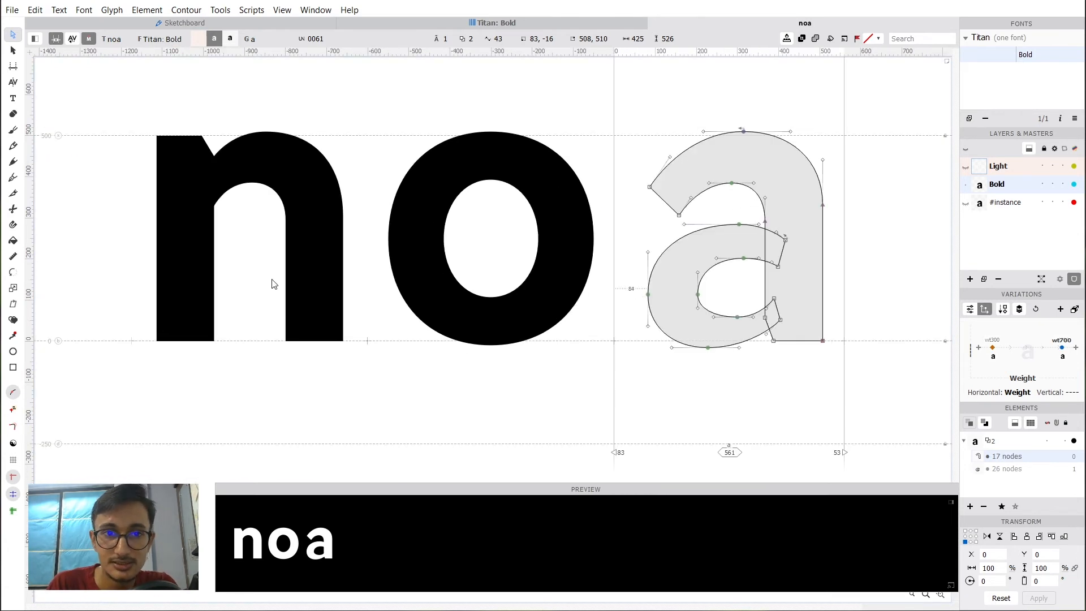
Compare the arches of n and a, and set the a's right sidebearing to 62.
double_click(263, 236)
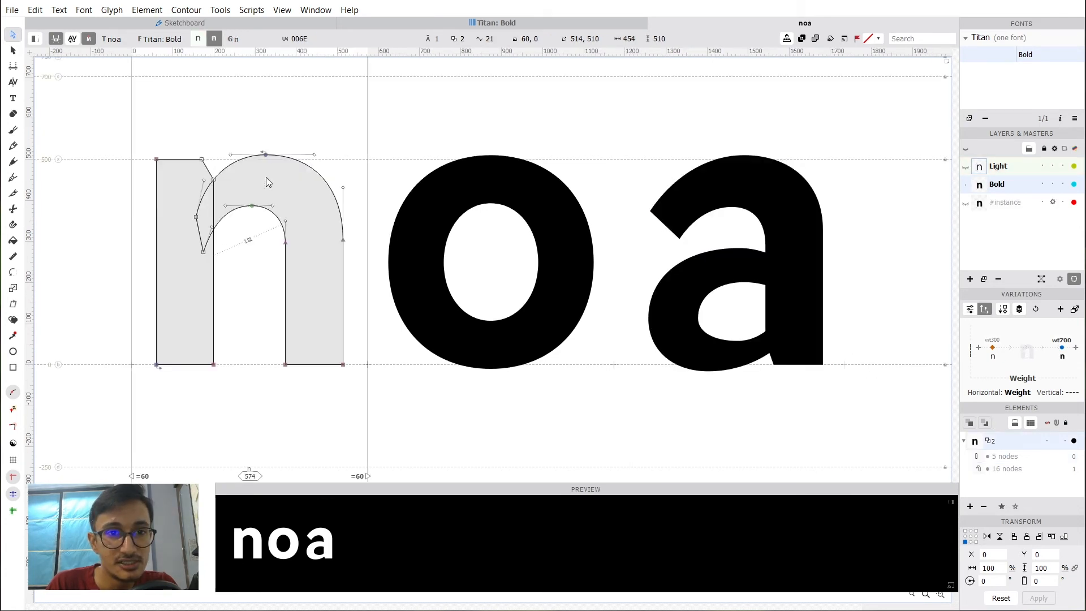
double_click(776, 196)
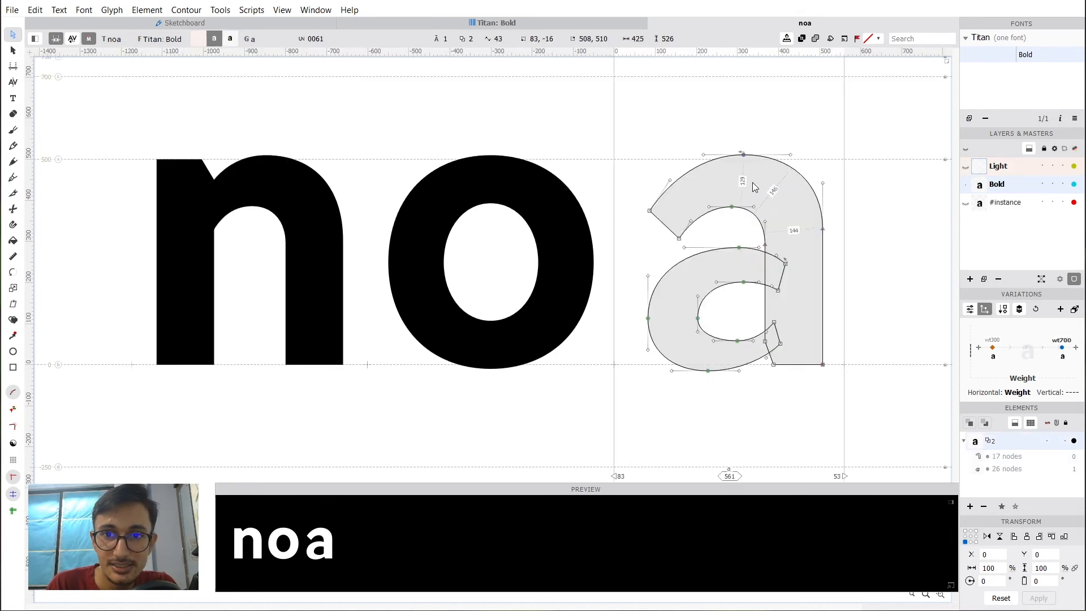
drag(721, 138, 840, 254)
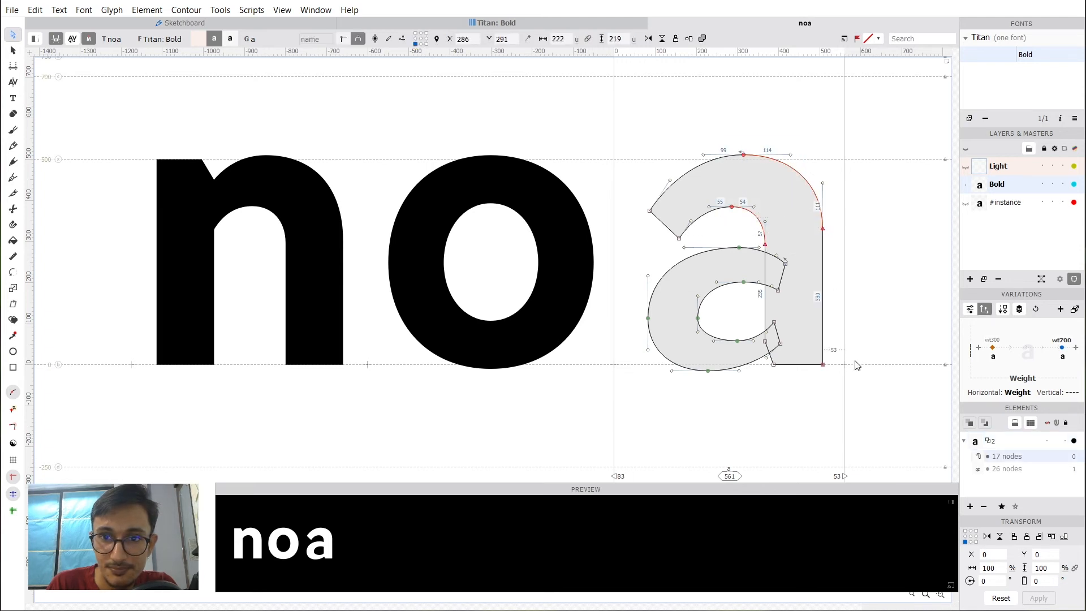
drag(842, 383, 855, 419)
click(759, 223)
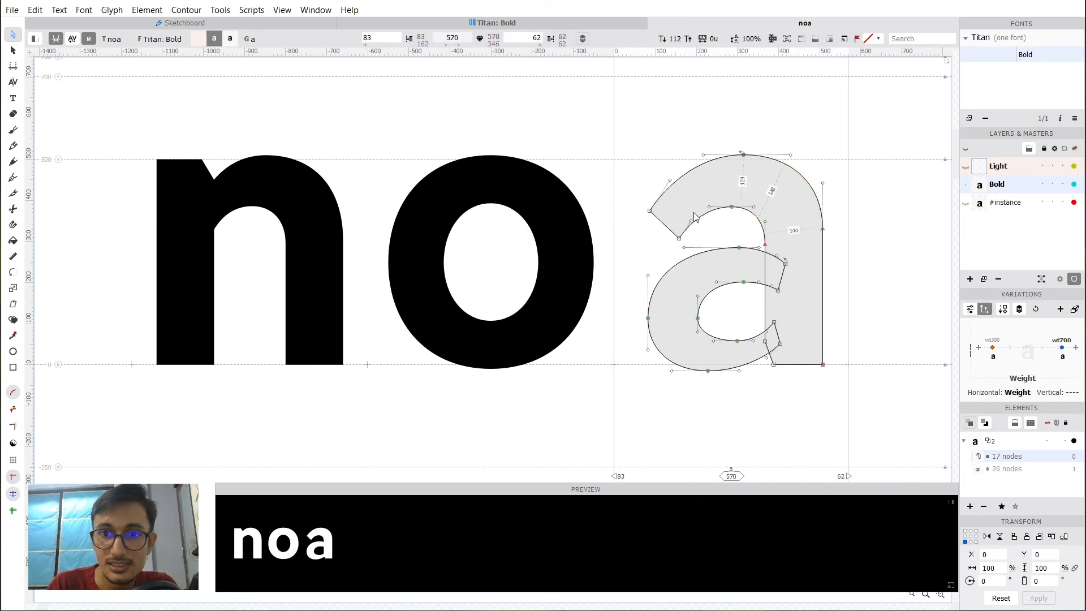
Move the slanted corner at the top of the n's stem 10 units outward to 180, 500, and preview the filled word.
click(261, 168)
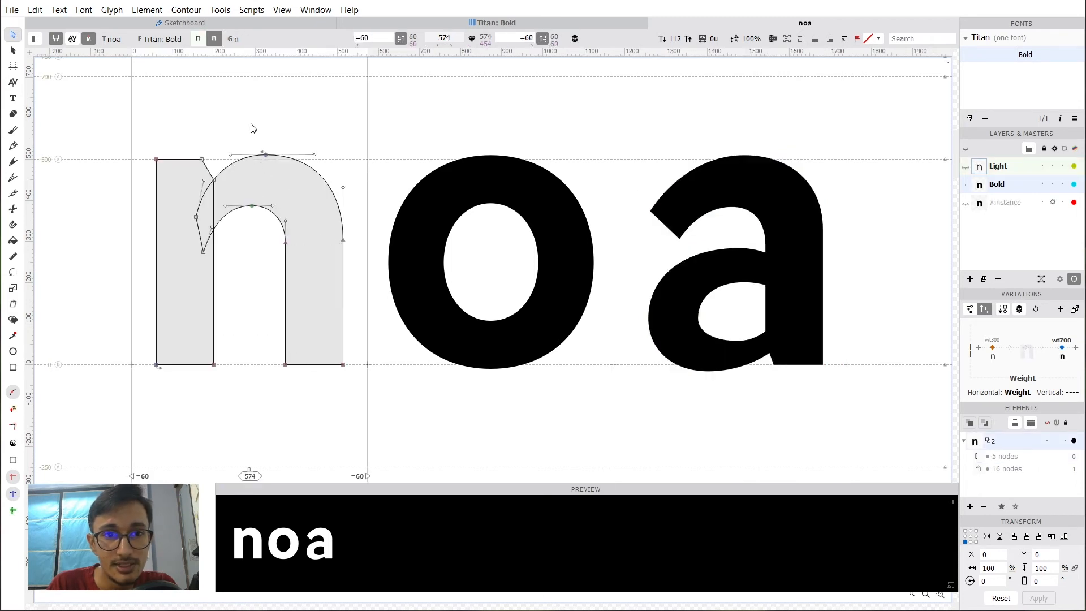
drag(249, 128, 373, 378)
click(788, 217)
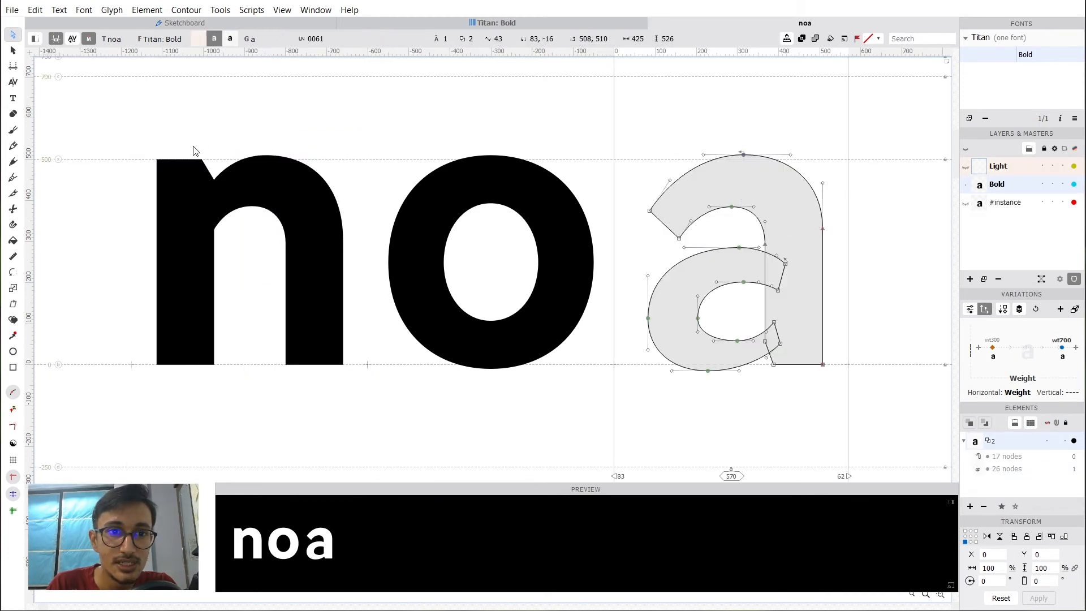
click(204, 192)
drag(202, 160, 206, 160)
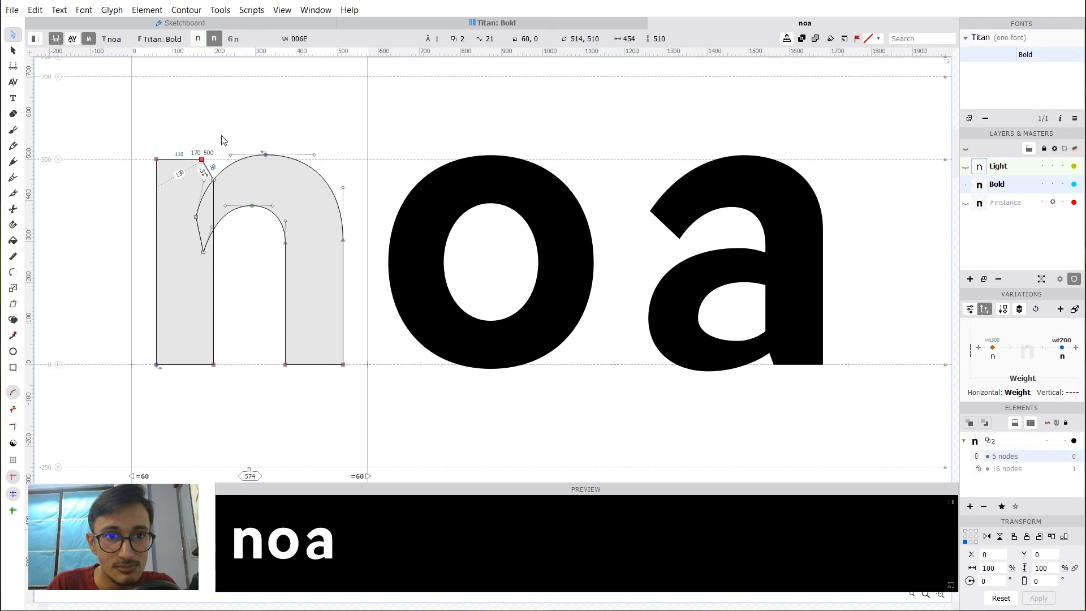
key(Escape)
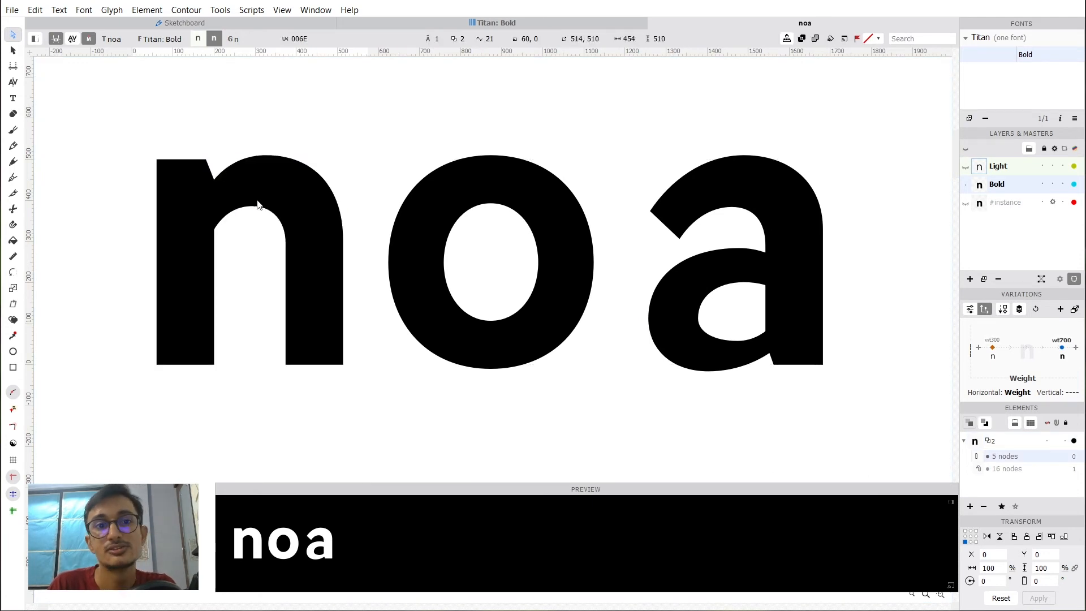
key(grave)
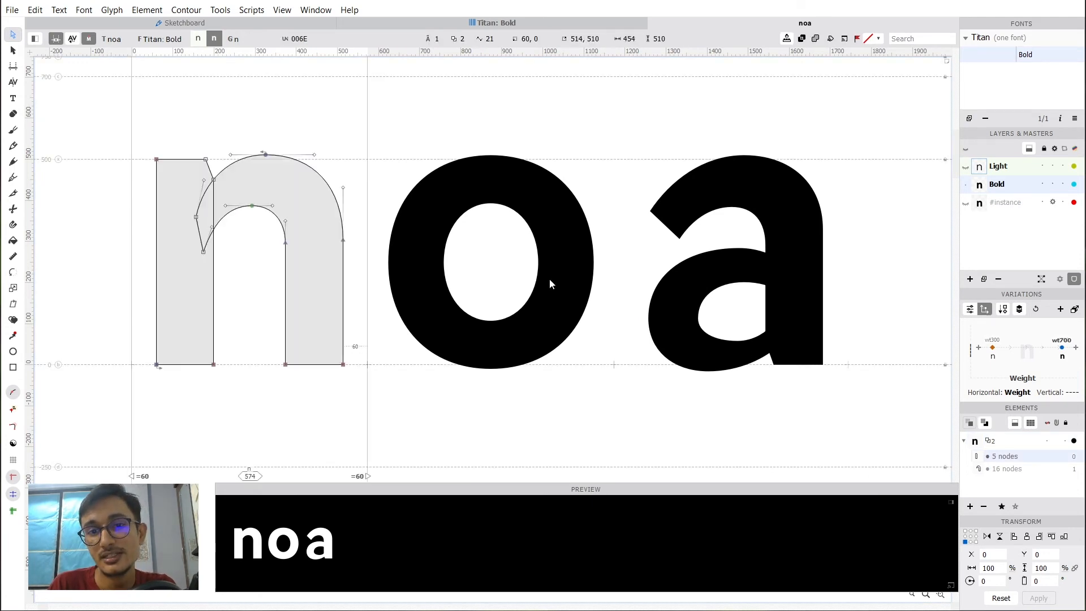
Match the slanted cut at the a's stem base to the n's 20 by 50 cut by moving its upper node to 368, 50.
click(211, 169)
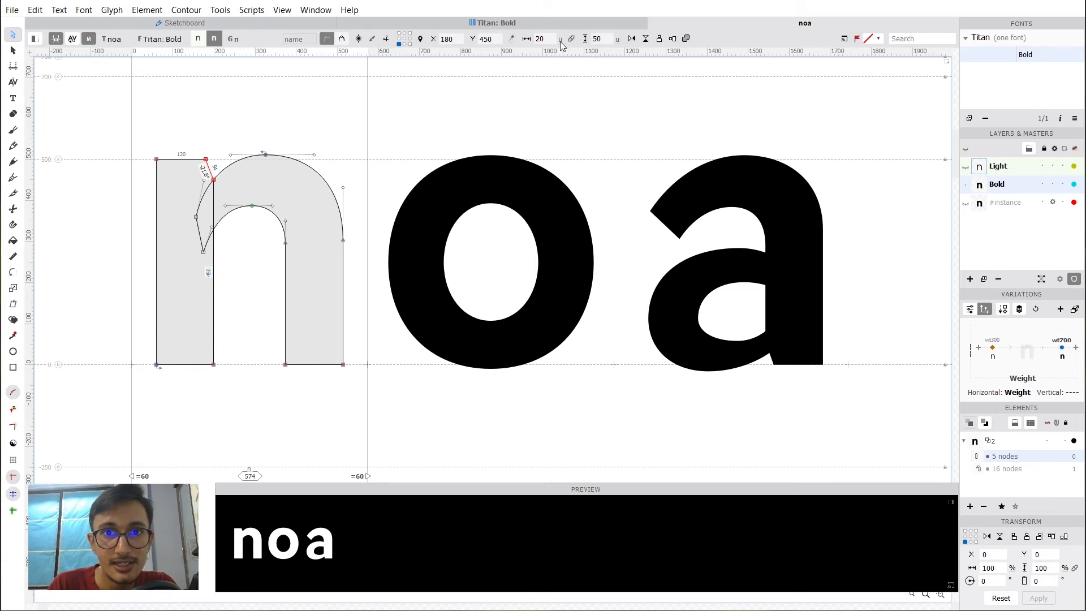
double_click(815, 339)
scroll(823, 370, up, 3)
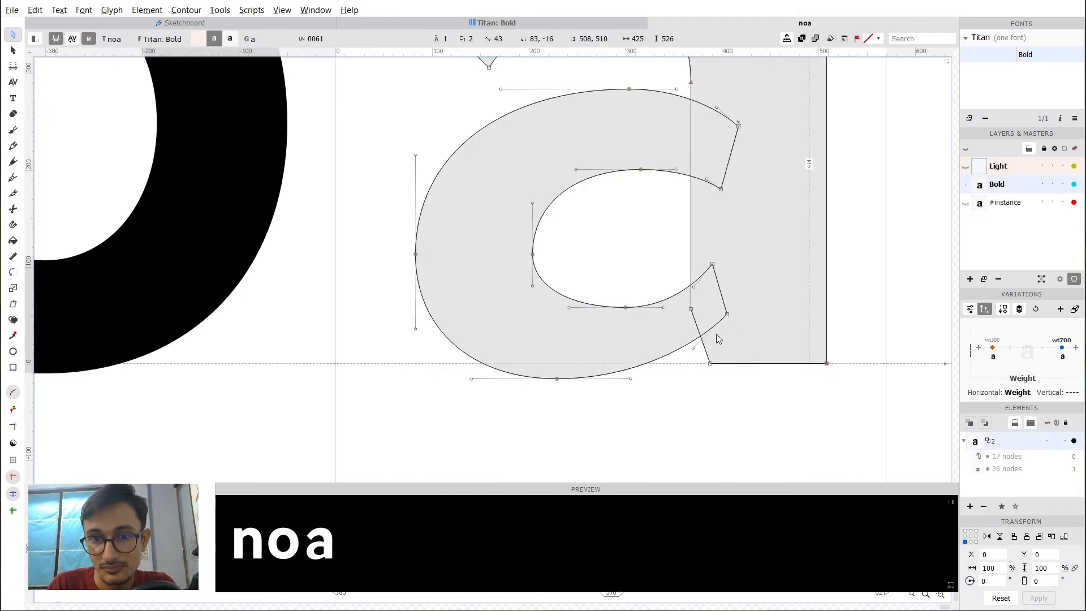
click(698, 327)
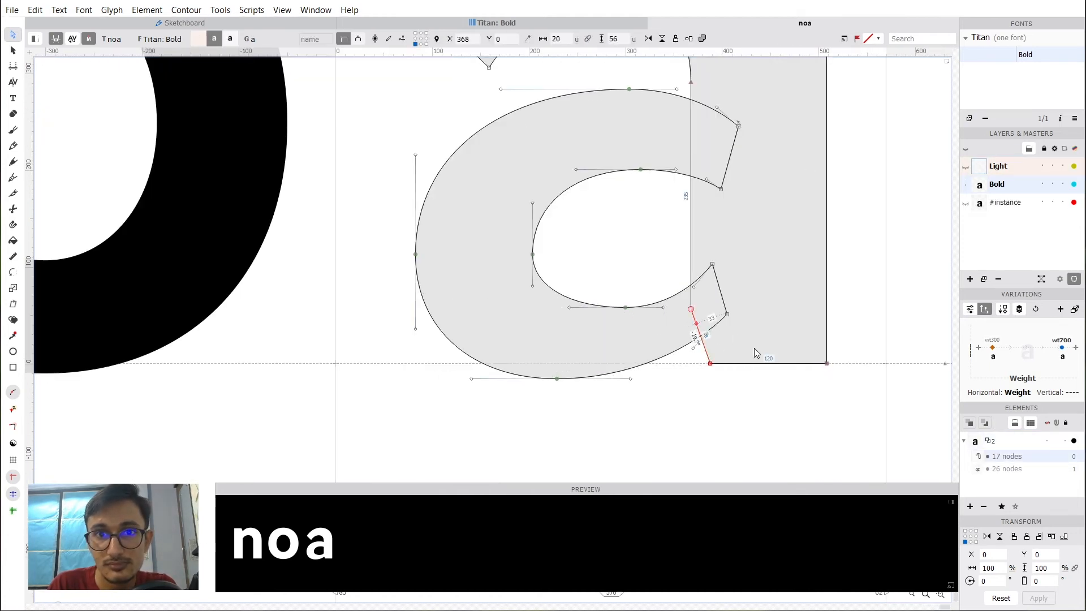
drag(692, 310, 693, 323)
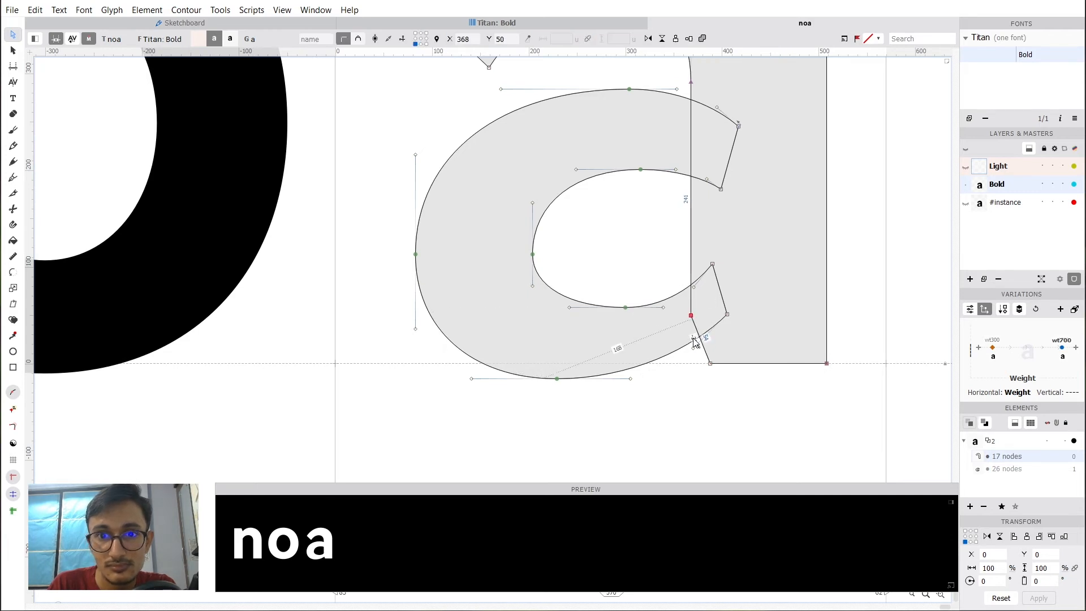
click(703, 341)
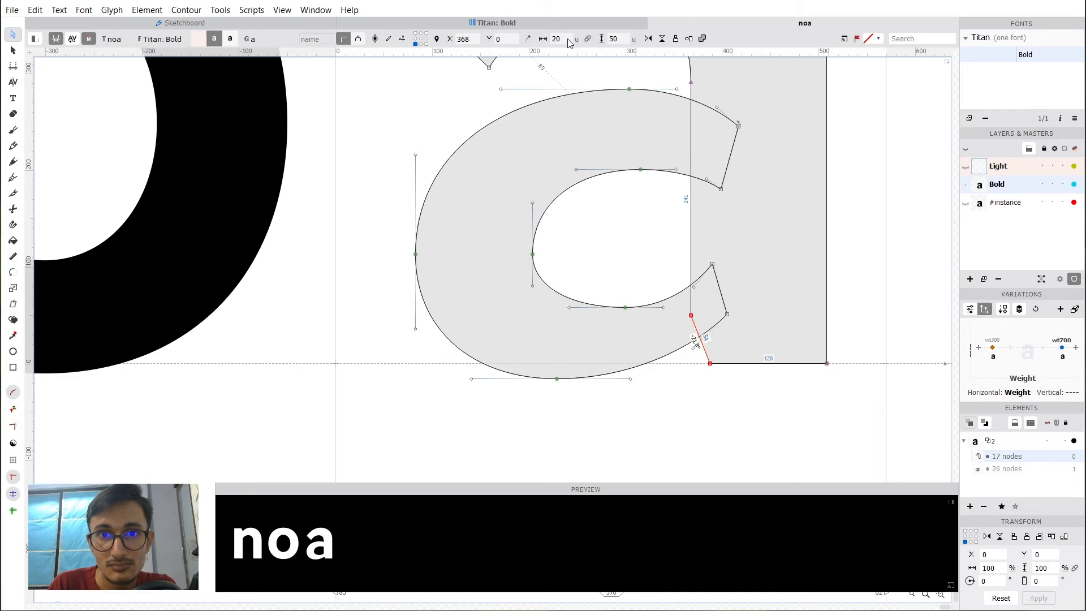
Raise the slanted lower end of the a's bowl slightly inside the stem, and preview the filled shape.
key(space)
drag(722, 248, 732, 257)
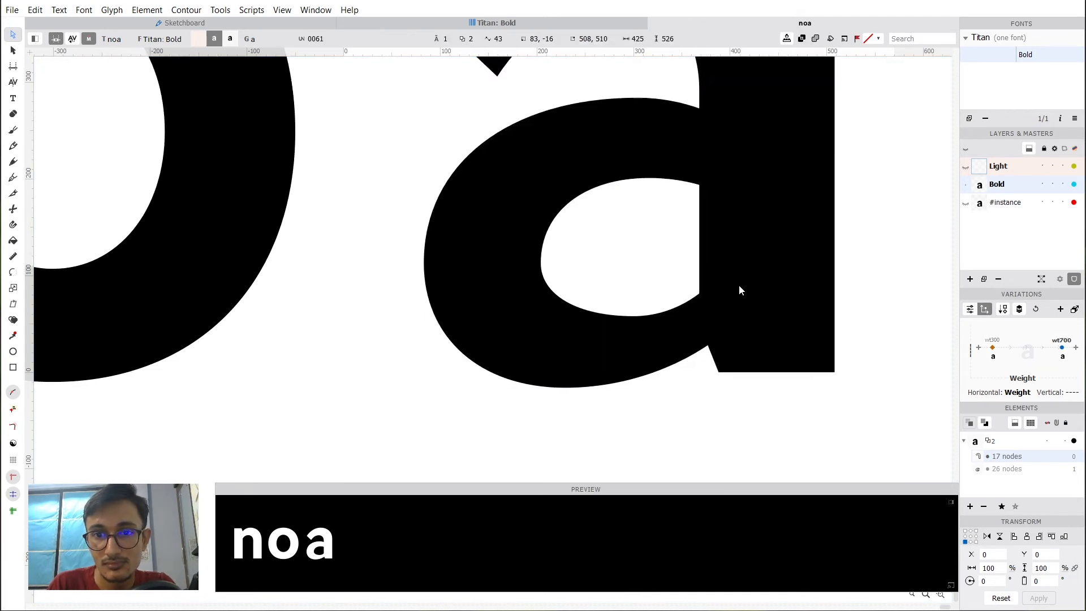
click(729, 303)
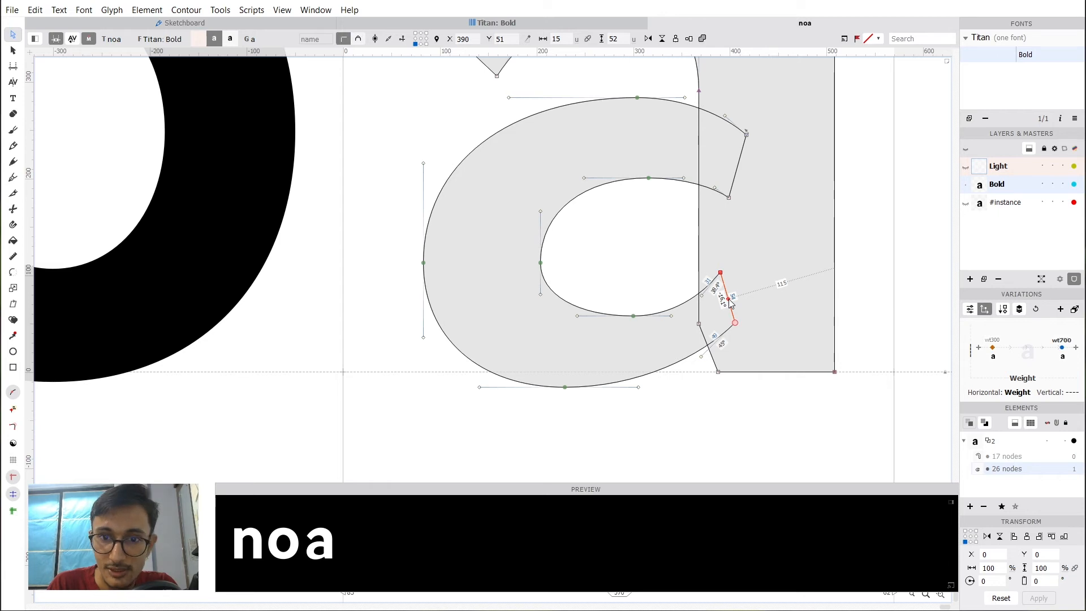
drag(730, 302, 660, 275)
click(649, 272)
key(space)
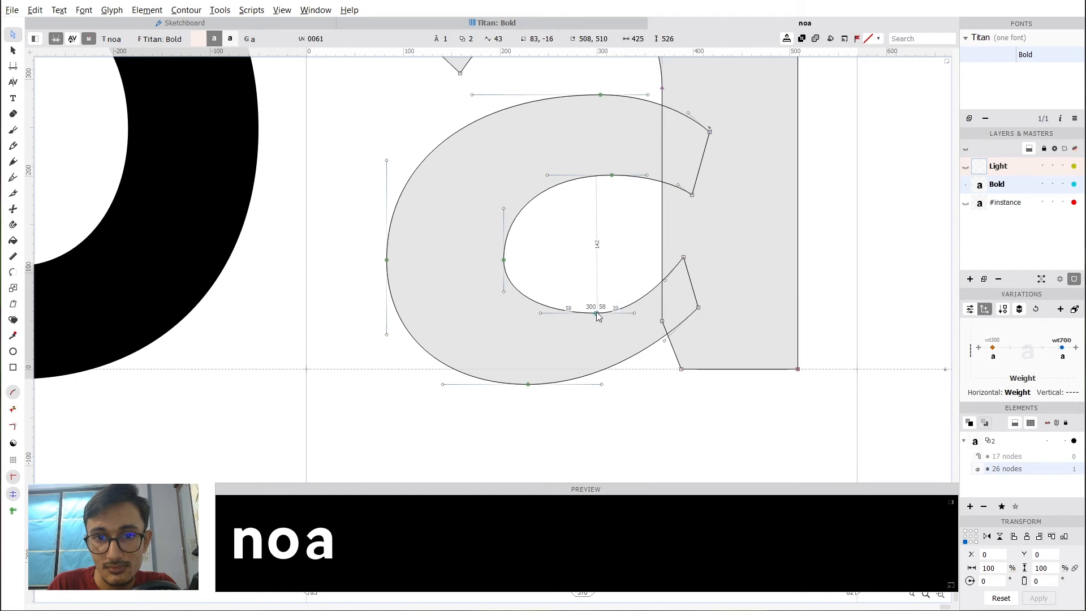
Move the bottom node of the bowl's inner curve 18 units outward to 282, 58, and preview the counter.
drag(597, 313, 576, 314)
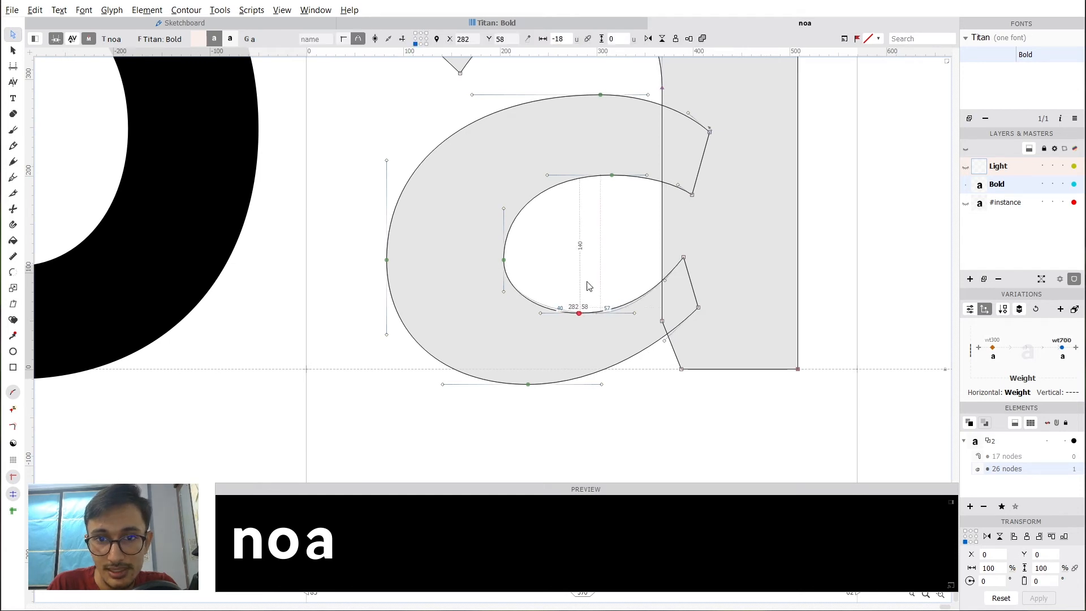
click(590, 286)
key(space)
Raise both side extreme nodes of the a's bowl 10 units to y 123, and preview the a beside n and o.
drag(579, 270, 257, 237)
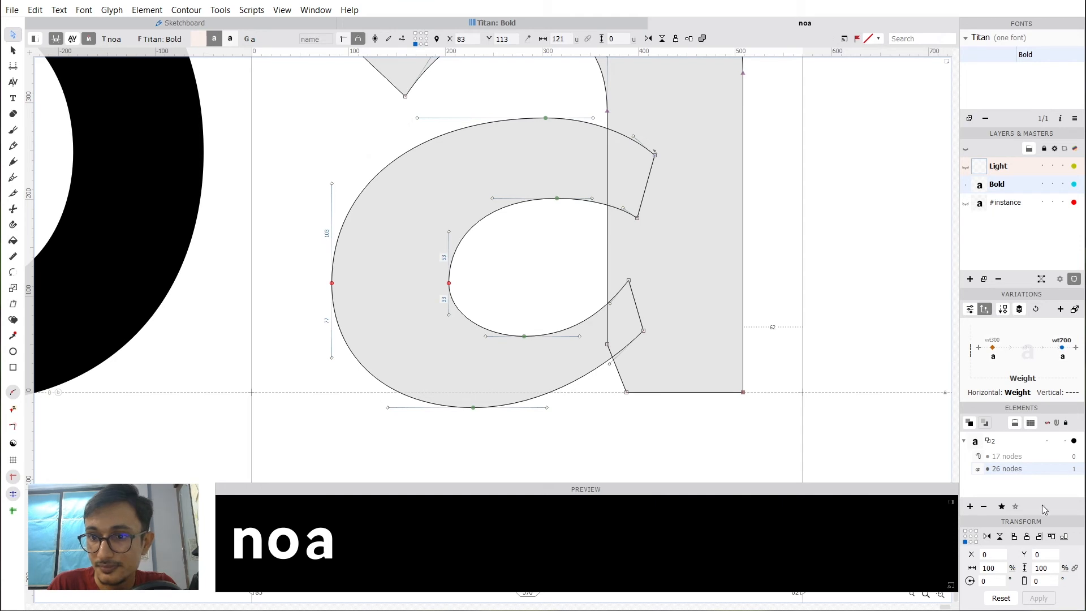
click(527, 296)
drag(497, 321, 281, 222)
key(shift+Up)
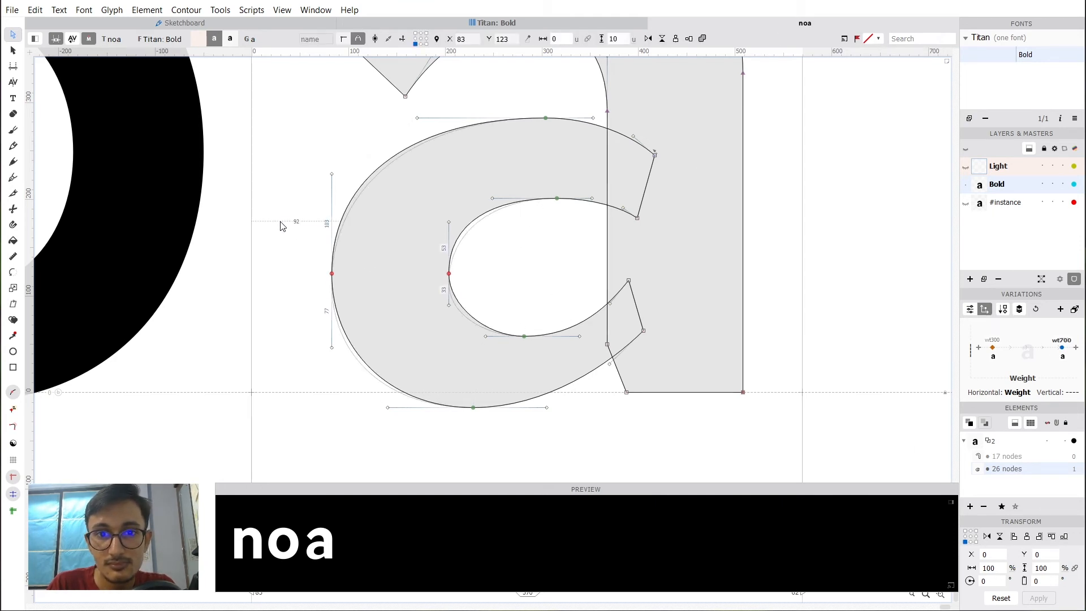
key(shift+Left)
key(shift+Right)
click(525, 264)
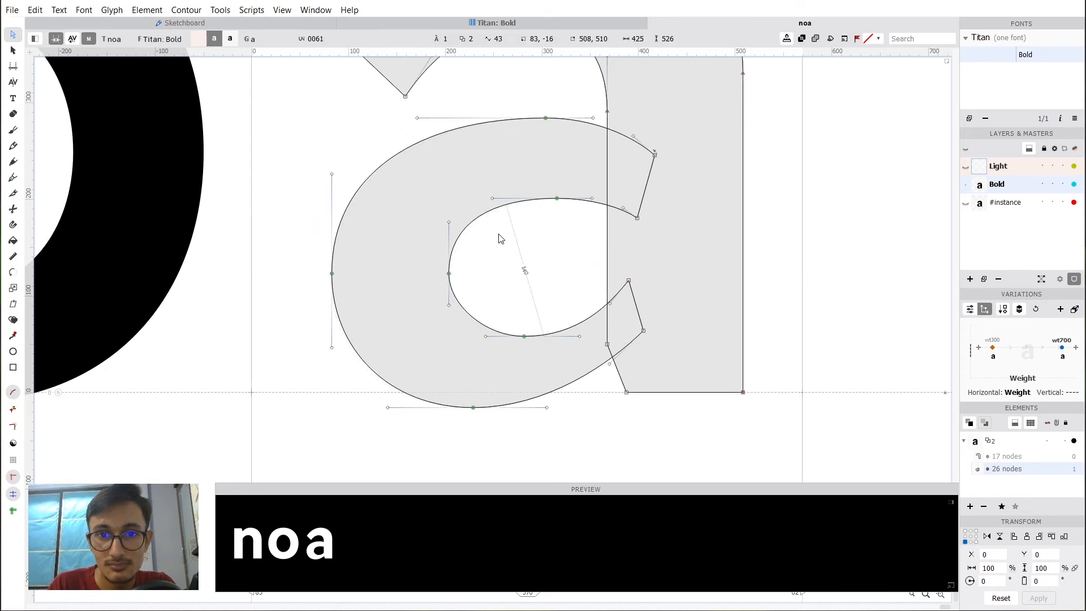
drag(499, 237, 643, 251)
scroll(643, 250, down, 3)
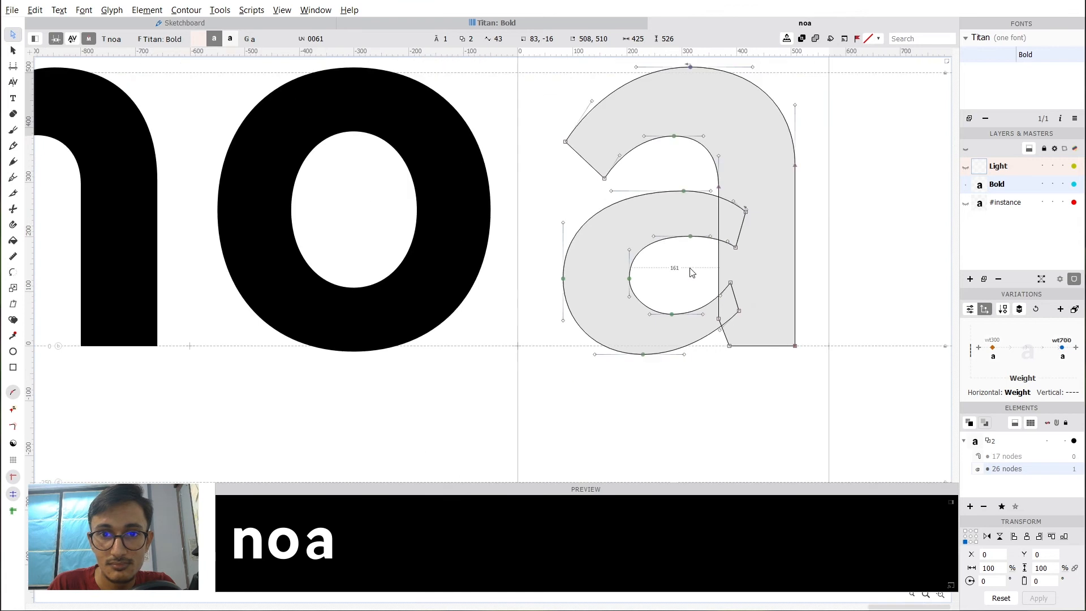
double_click(441, 203)
drag(364, 189, 564, 238)
double_click(612, 267)
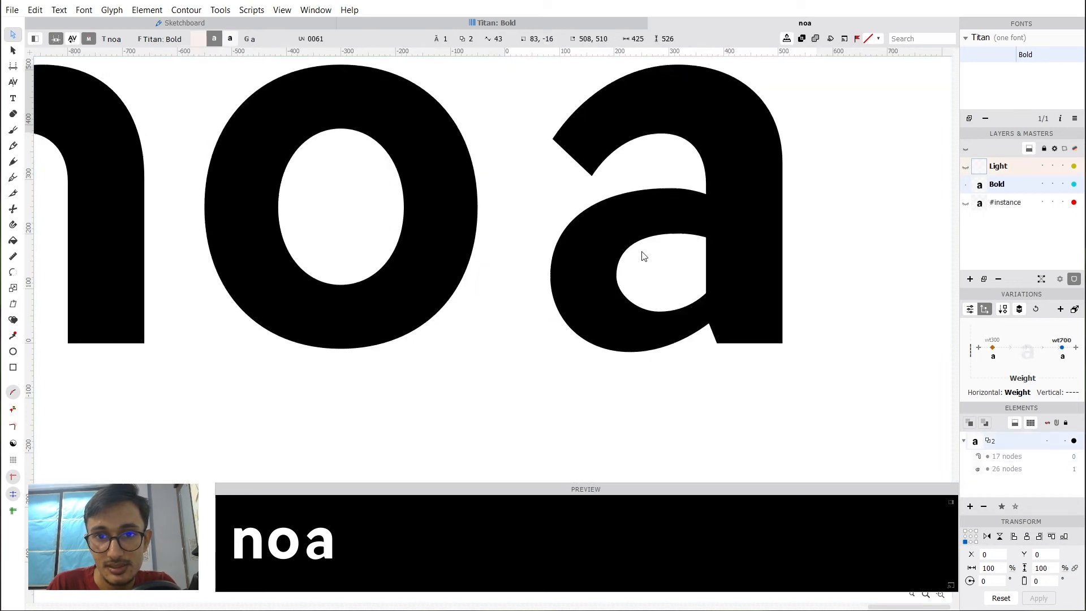
Widen the side stroke of the a's bowl by moving its outer extreme node to x 69.
mouse_move(574, 283)
mouse_down()
mouse_move(521, 273)
mouse_move(557, 290)
mouse_up()
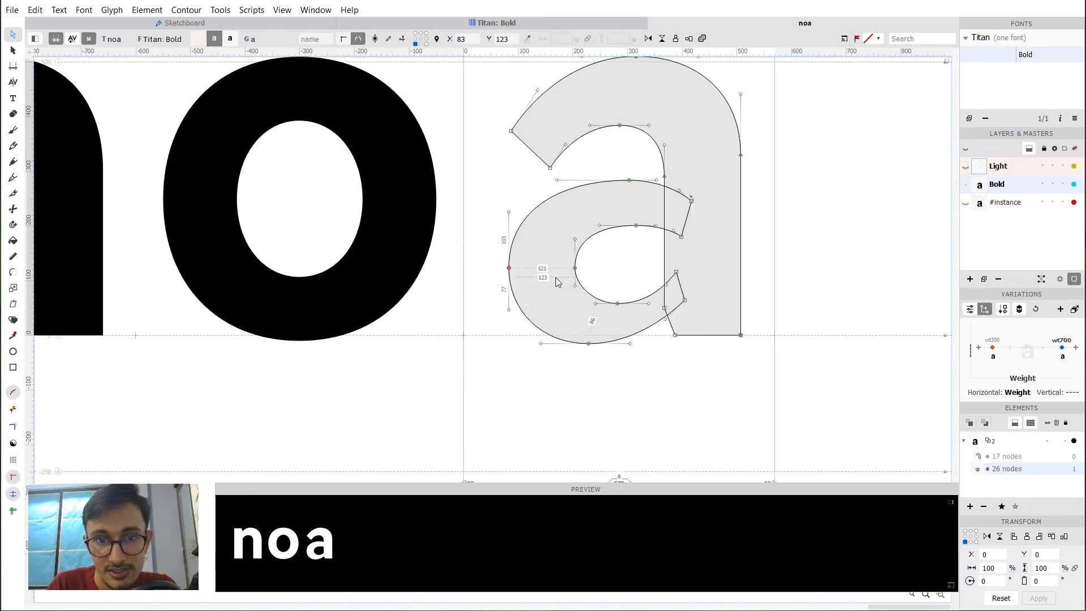
key(shift+Left)
key(Left)
key(Left)
key(Left)
key(Left)
key(Left)
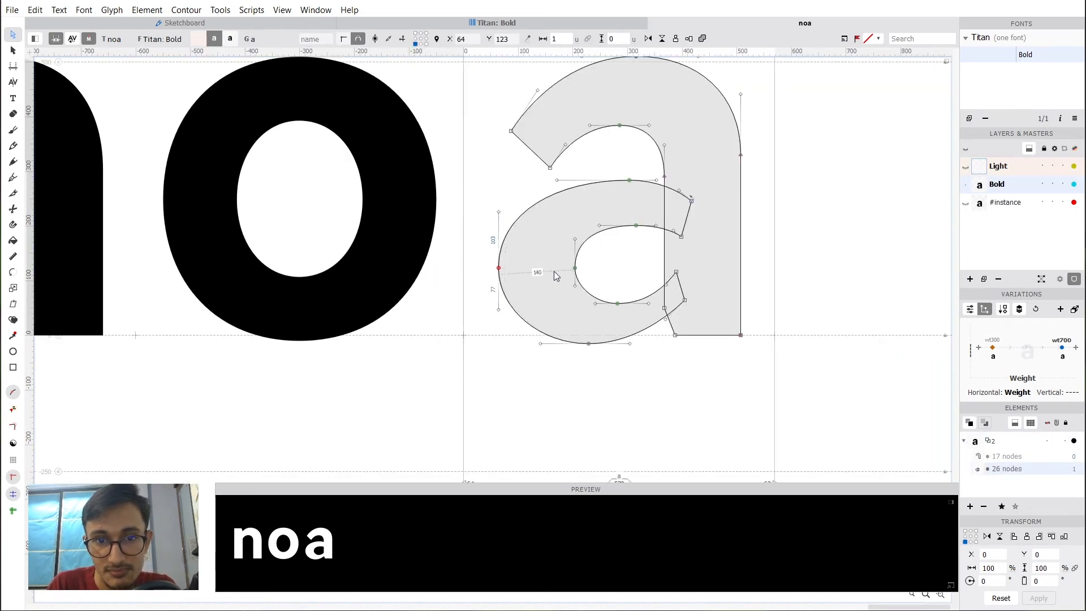
key(Right)
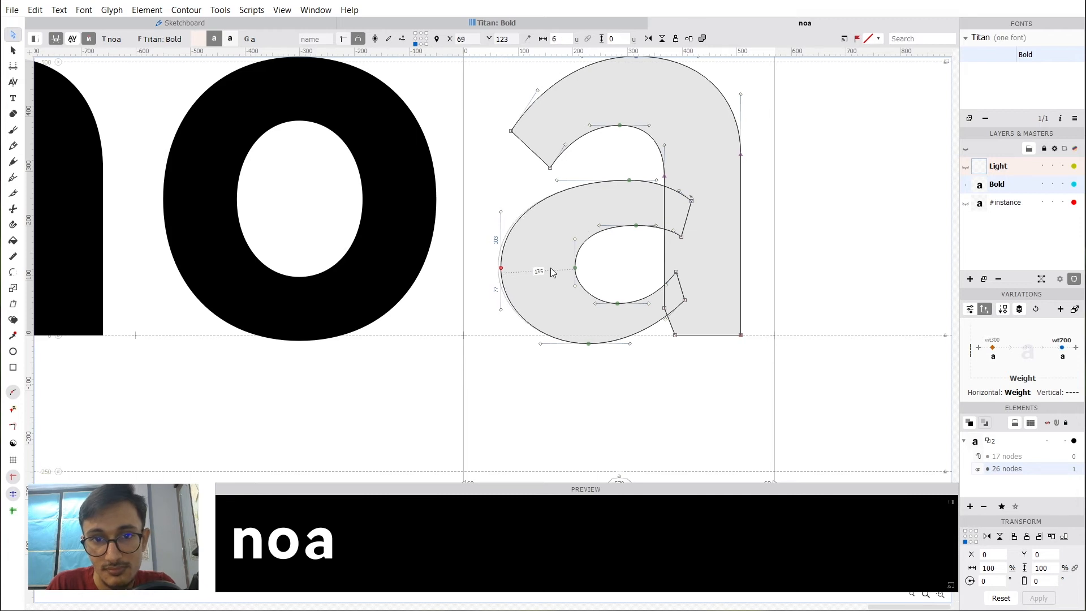
key(Escape)
Preview the a beside the o, and check the o's top and side stroke thicknesses against the a.
drag(592, 245, 560, 276)
double_click(562, 281)
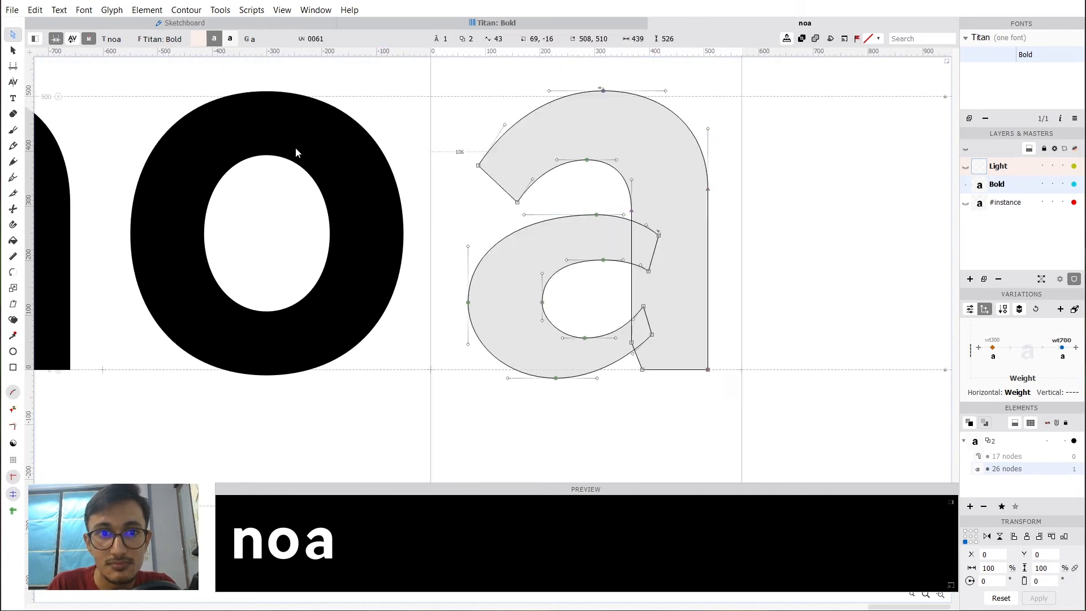
double_click(263, 121)
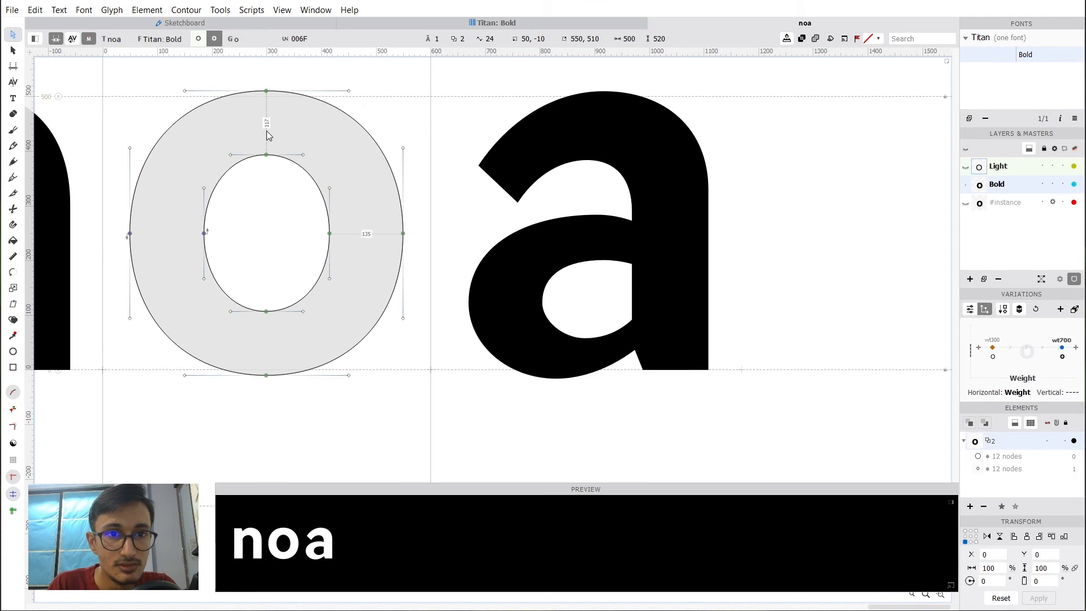
double_click(587, 229)
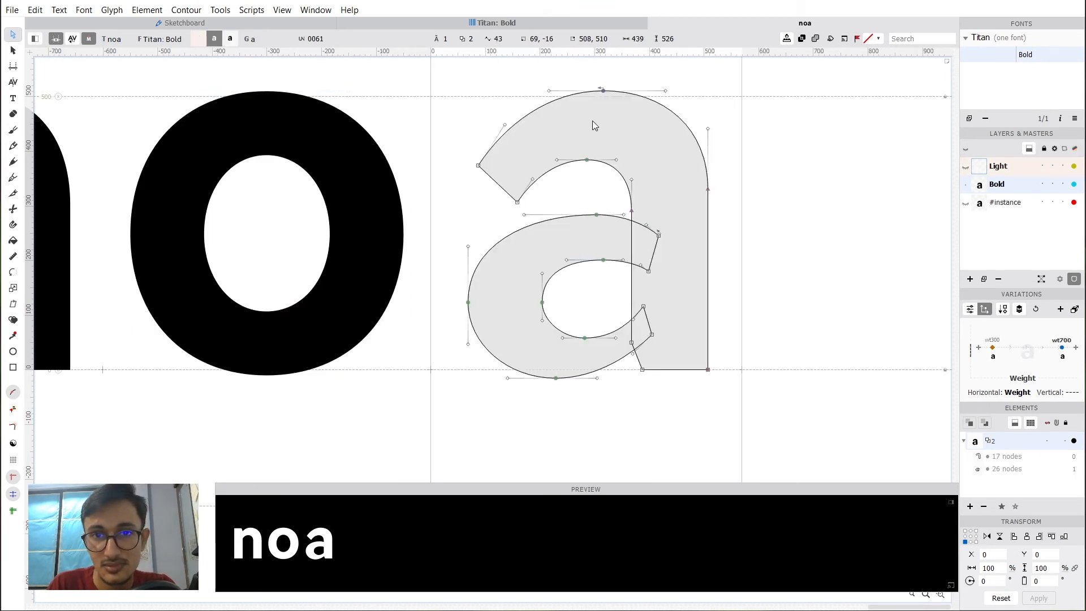
Shift the arch's outer top node slightly toward the terminal and raise the inner arch curve to y 393.
drag(569, 117, 606, 172)
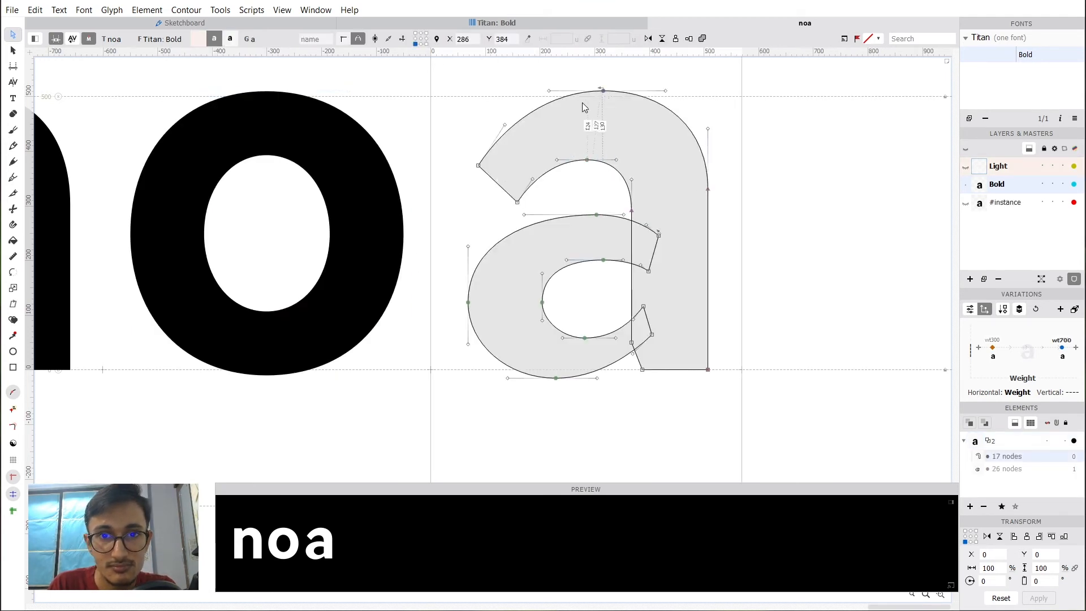
drag(563, 67, 644, 218)
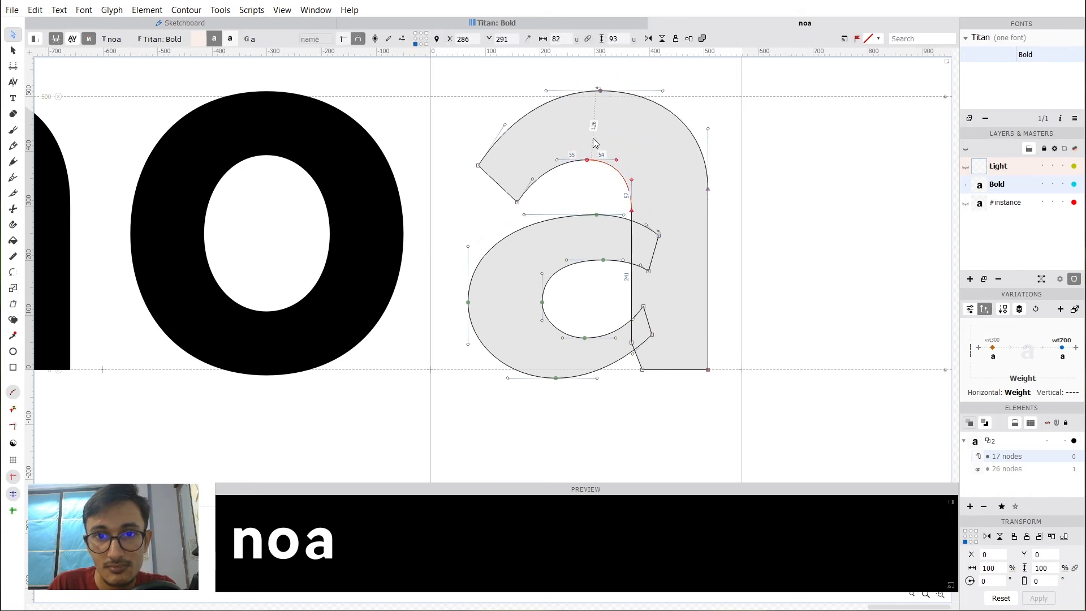
drag(594, 143, 590, 153)
key(space)
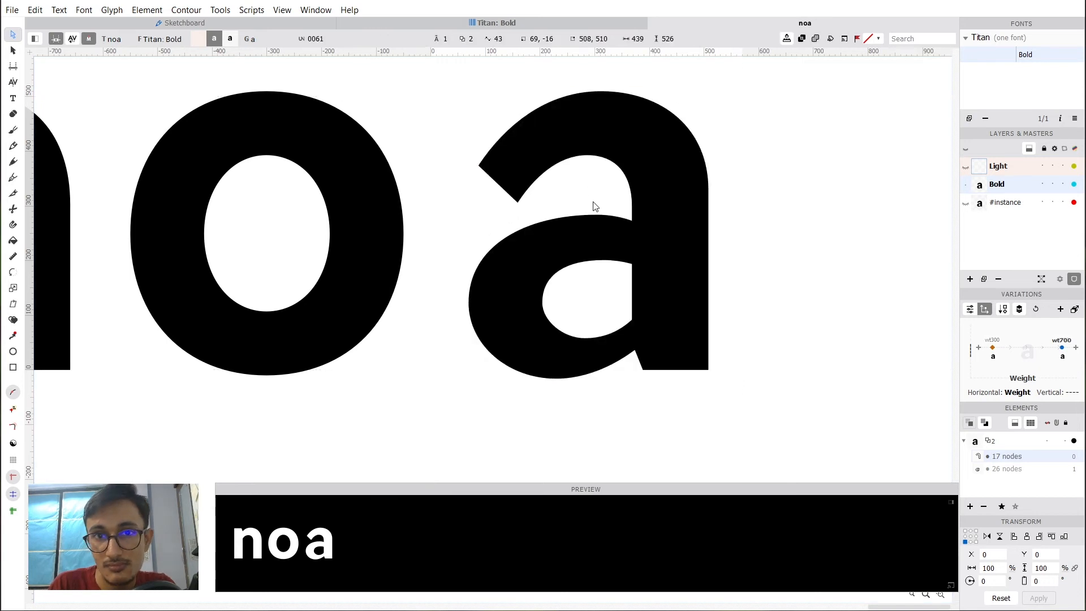
drag(591, 204, 475, 205)
key(space)
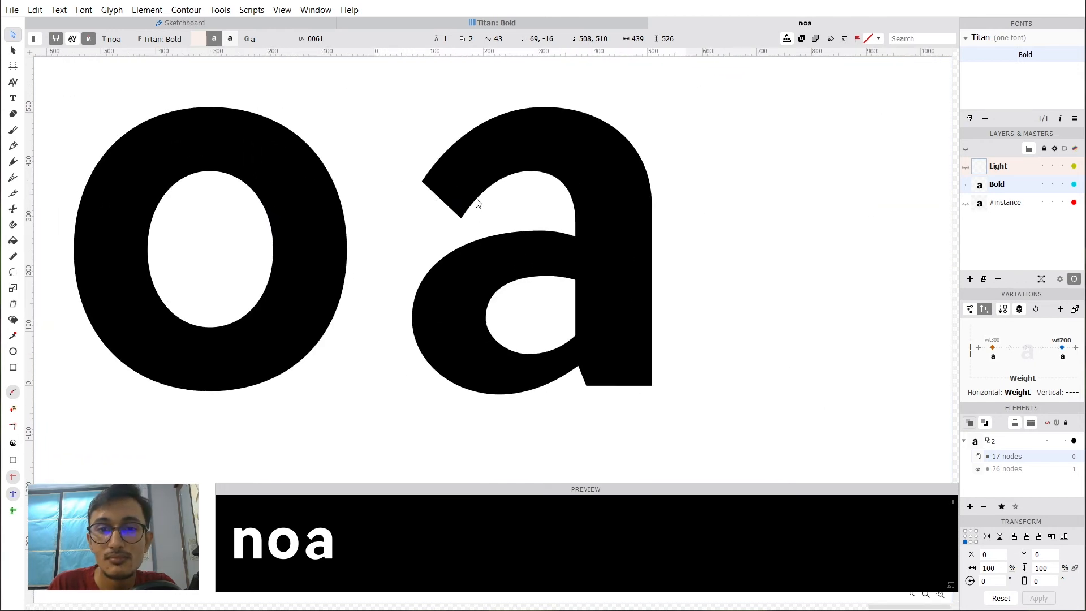
Try the arch terminal's curve handles at 187, 355 inside and 138, 459 outside, and preview the word.
scroll(457, 181, up, 1)
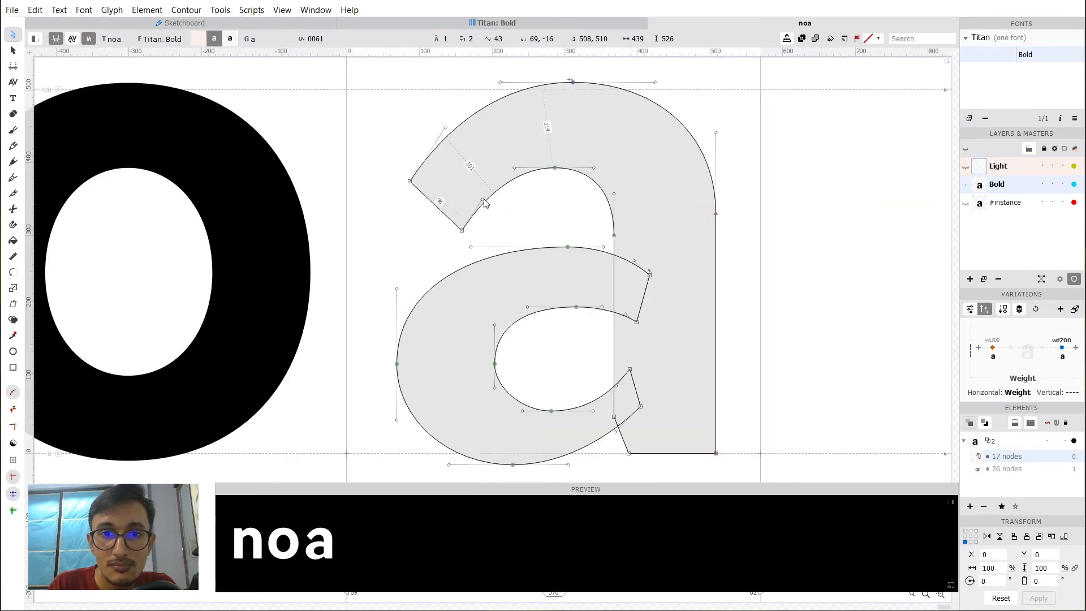
key(Up)
key(Up)
key(Up)
key(Up)
key(Up)
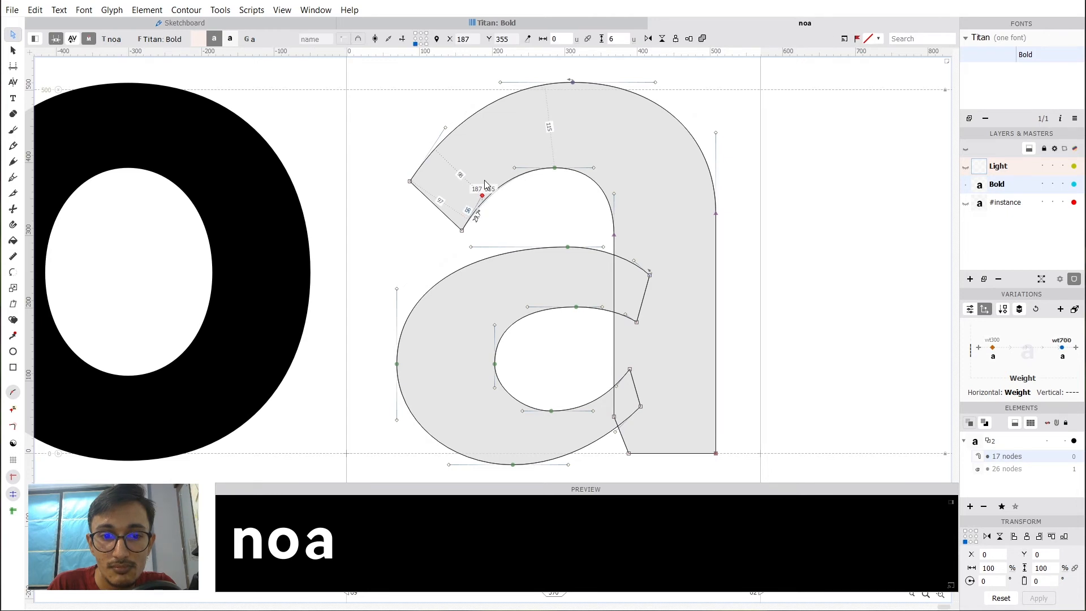
drag(485, 184, 453, 104)
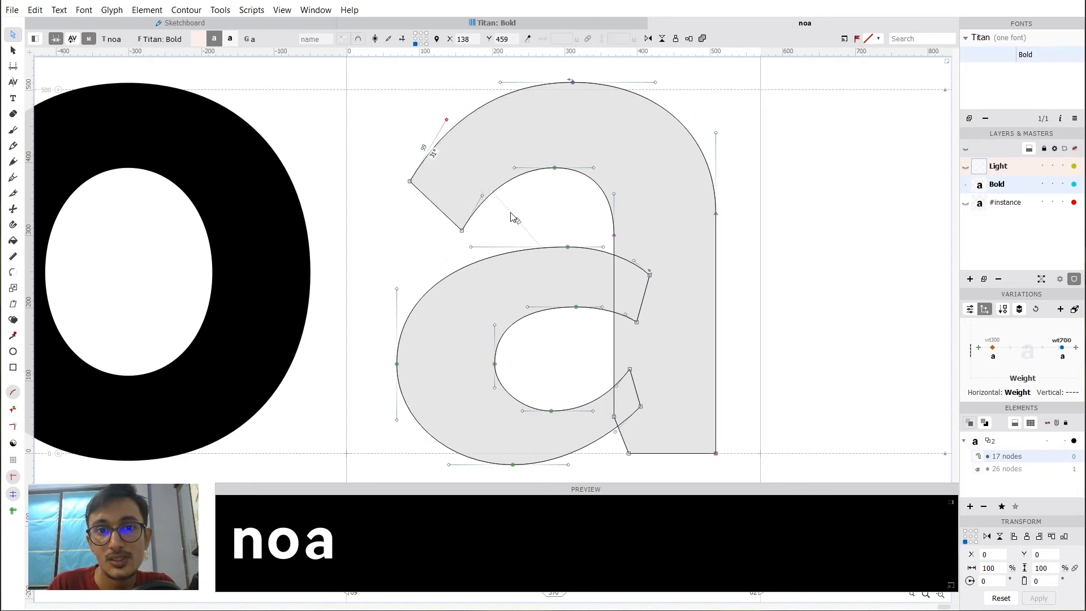
key(space)
drag(464, 193, 654, 161)
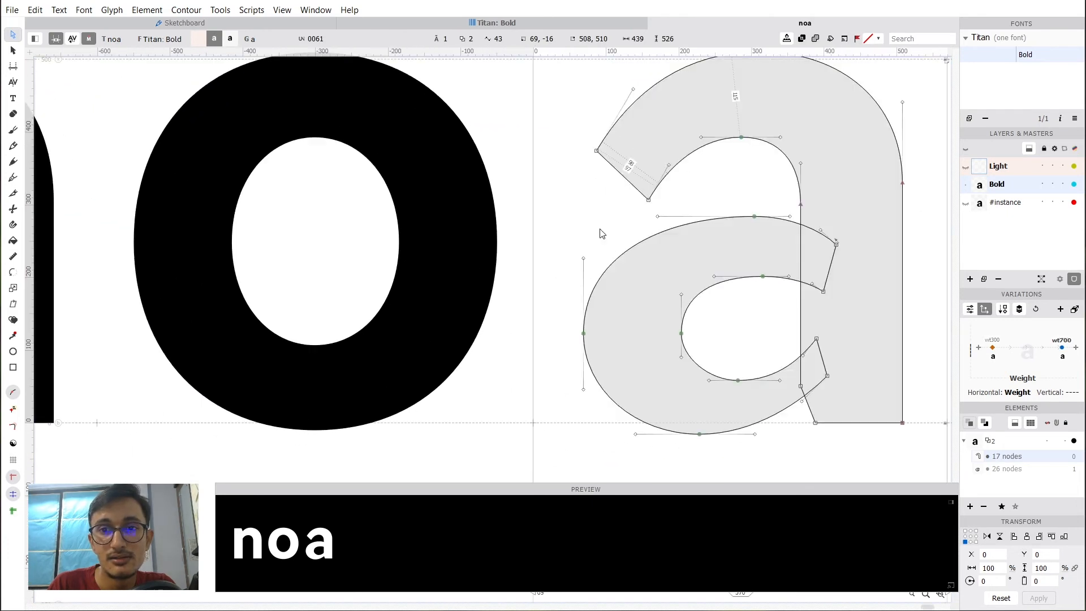
scroll(634, 269, down, 4)
key(space)
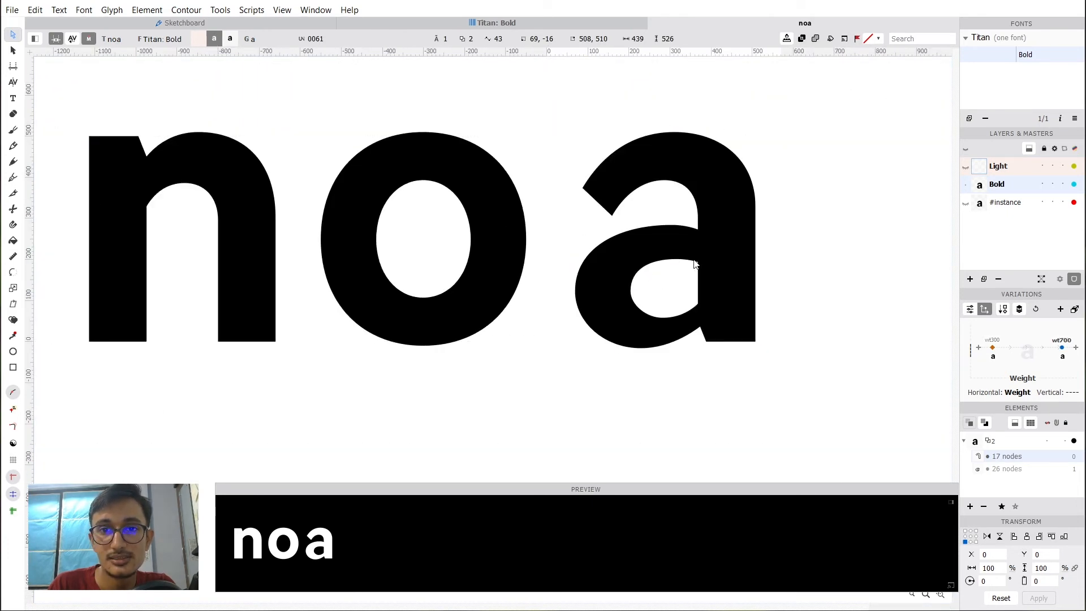
drag(662, 225, 520, 169)
key(space)
Turn the a's slanted arch terminal into a horizontal cut at y 330, with its inner corner at 189, 330.
drag(609, 191, 622, 200)
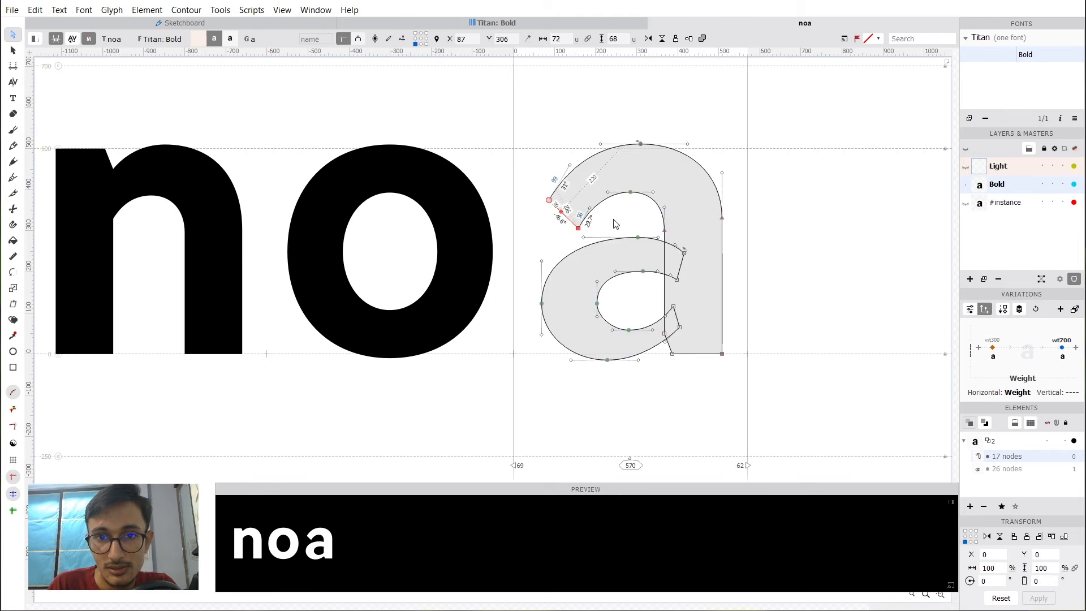
click(613, 219)
scroll(577, 217, up, 2)
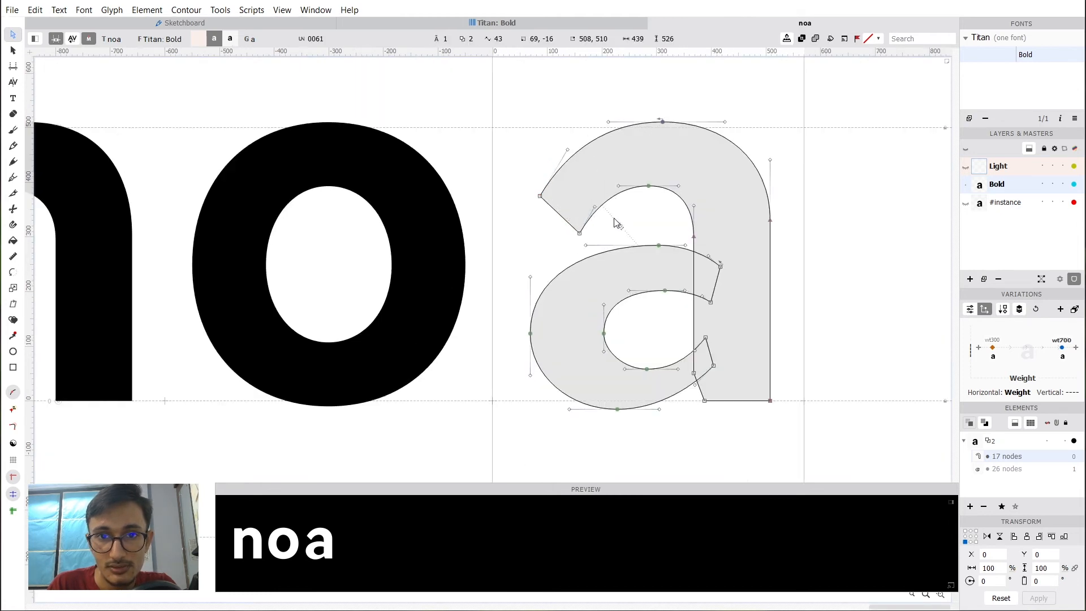
drag(583, 233, 599, 225)
drag(541, 197, 542, 223)
Round the outer curve above the horizontal terminal by moving its handle to 97, 445, and preview it.
click(570, 179)
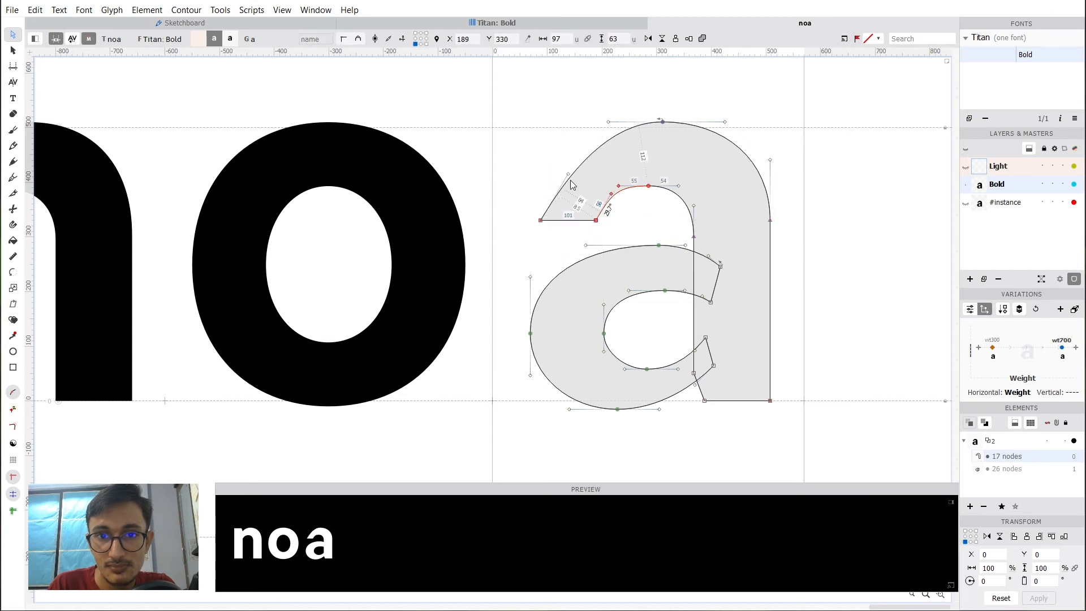
drag(569, 178, 546, 159)
key(ctrl+z)
key(space)
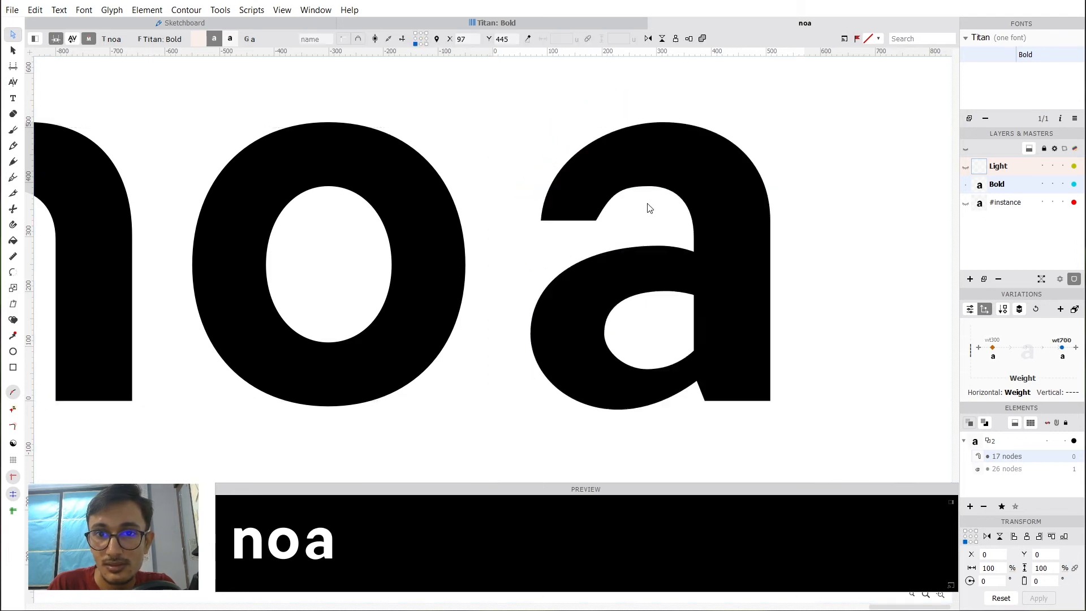
Smooth the inner arch curve by moving its handles to 204, 373 and 243, 393, and preview the word noa.
drag(603, 198, 570, 192)
scroll(576, 197, up, 5)
key(space)
drag(681, 205, 628, 209)
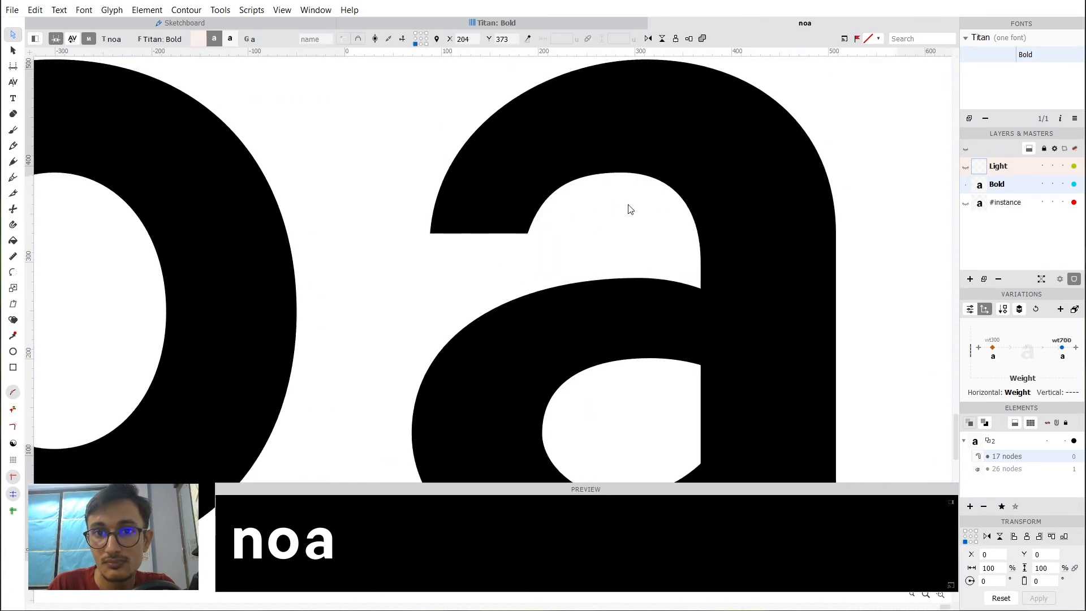
drag(589, 176, 549, 177)
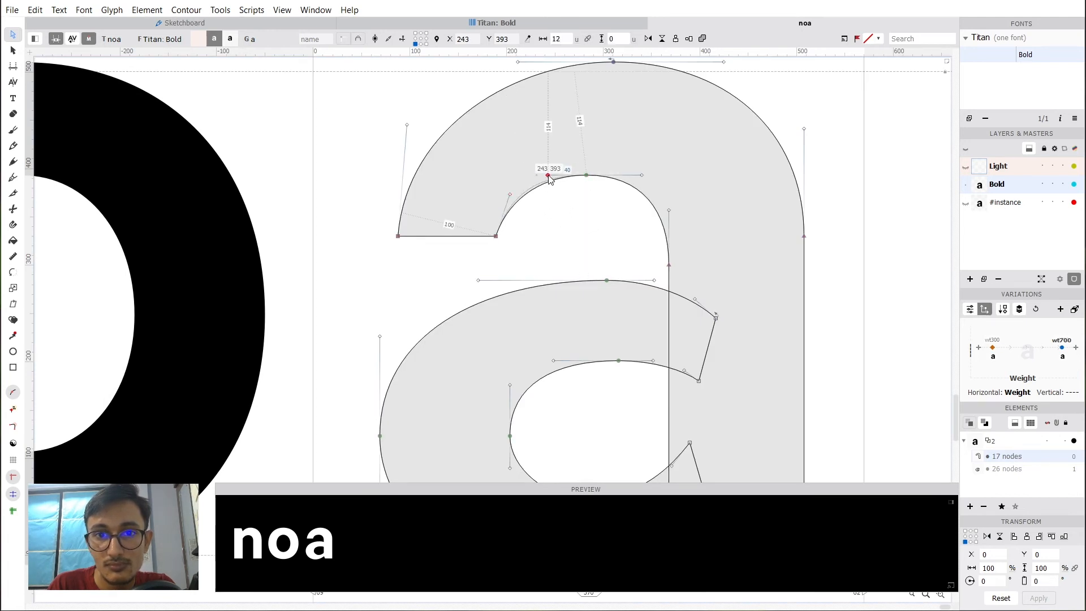
key(space)
scroll(560, 111, down, 6)
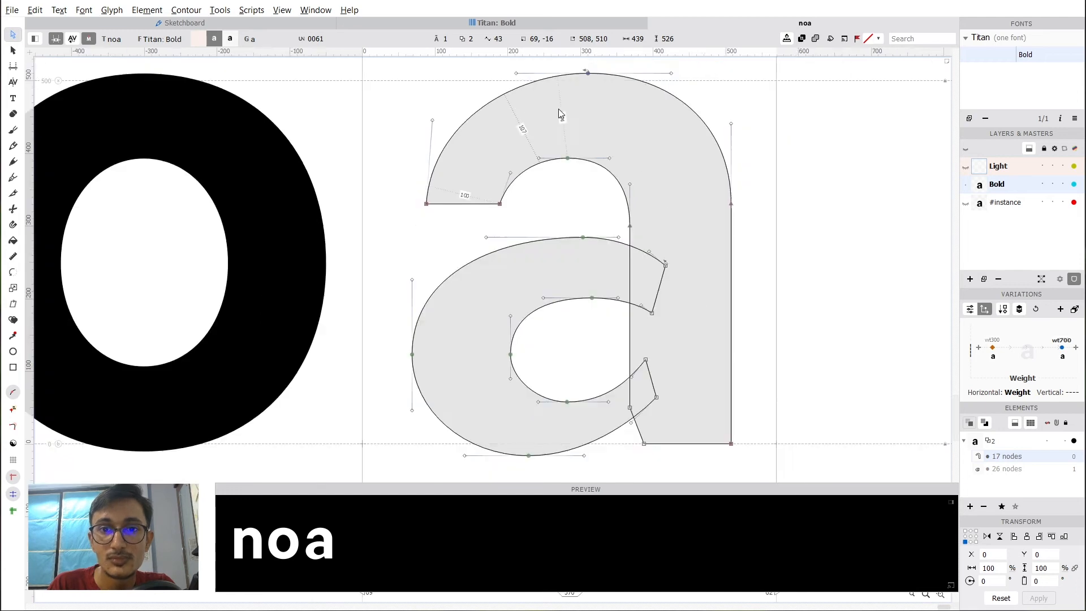
key(space)
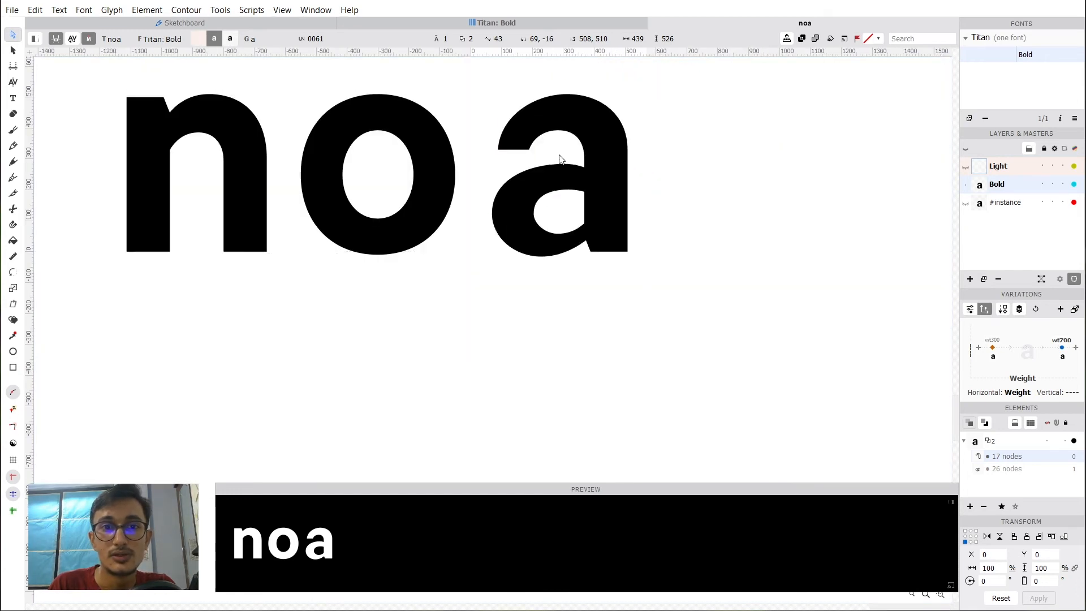
drag(562, 156, 661, 285)
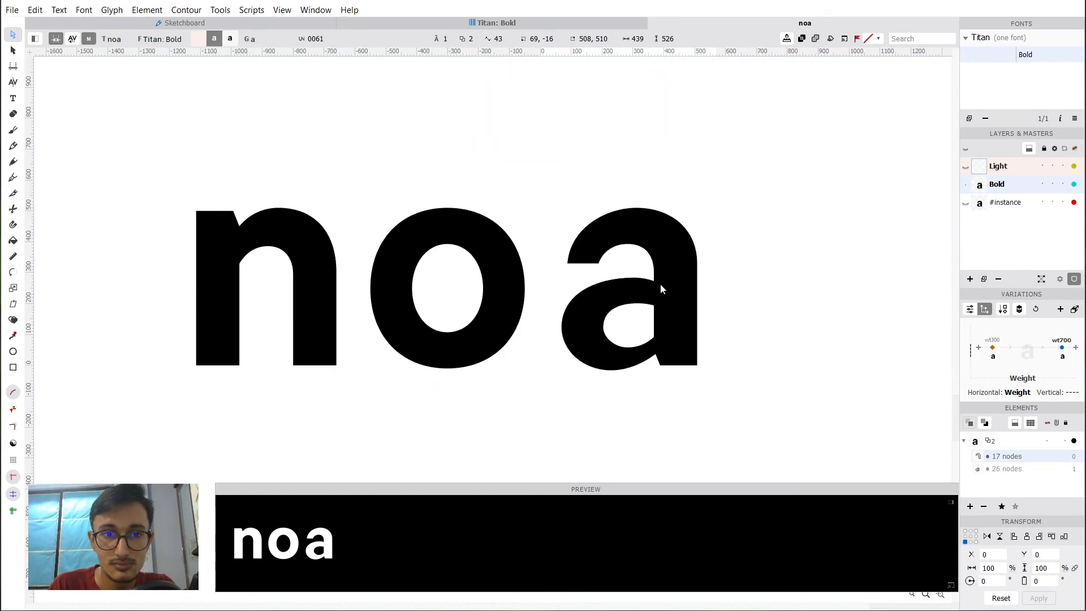
scroll(687, 305, up, 4)
key(space)
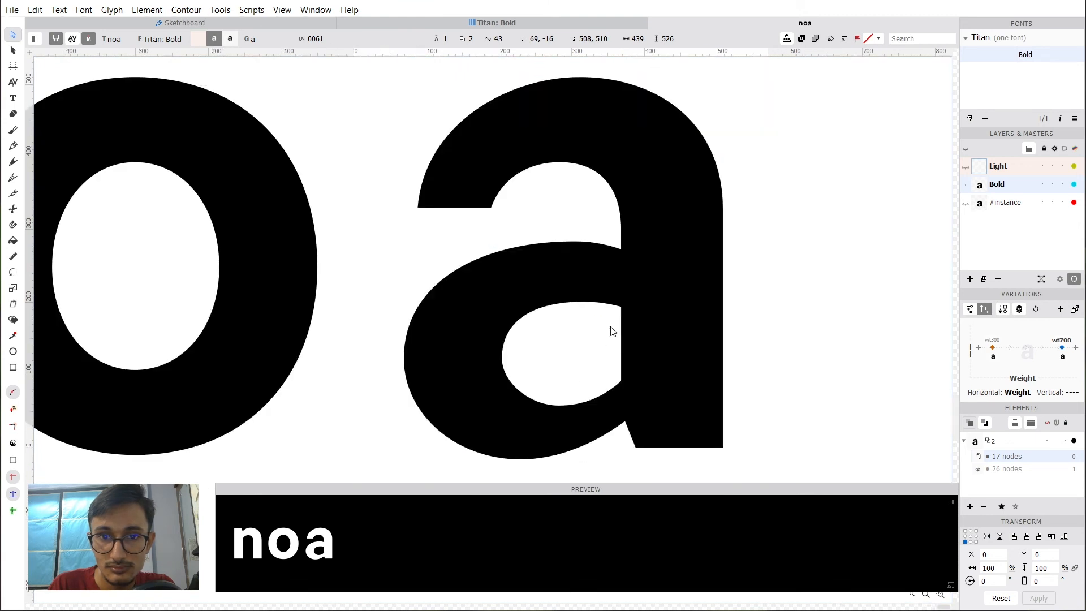
drag(624, 315, 631, 310)
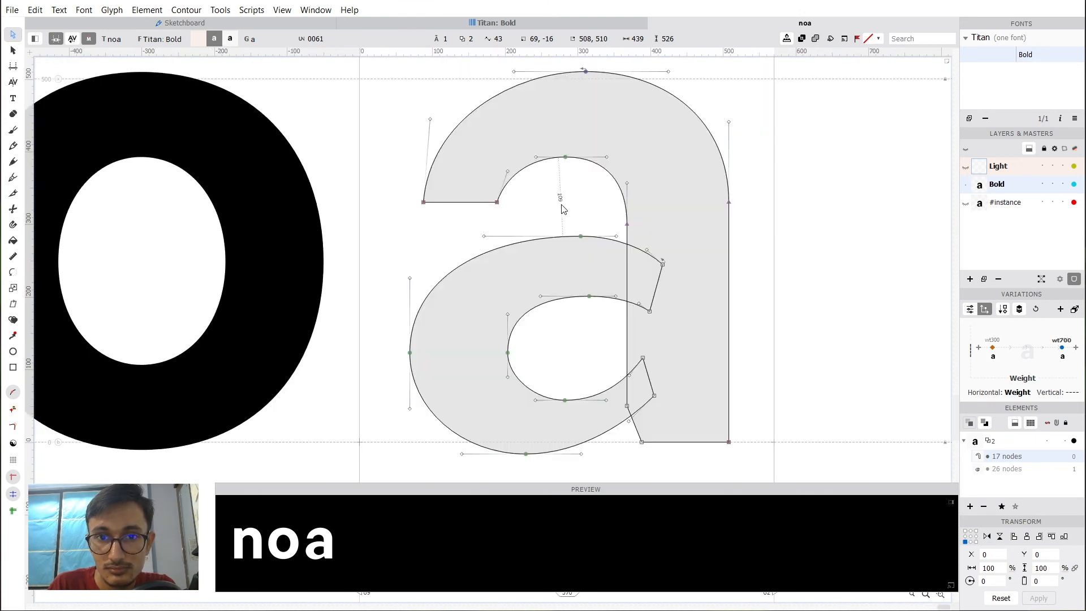
Move the bowl's top outer node 10 units left to x 294, and raise it together with its right-hand end node by 27 units.
drag(601, 262, 600, 262)
key(shift+Left)
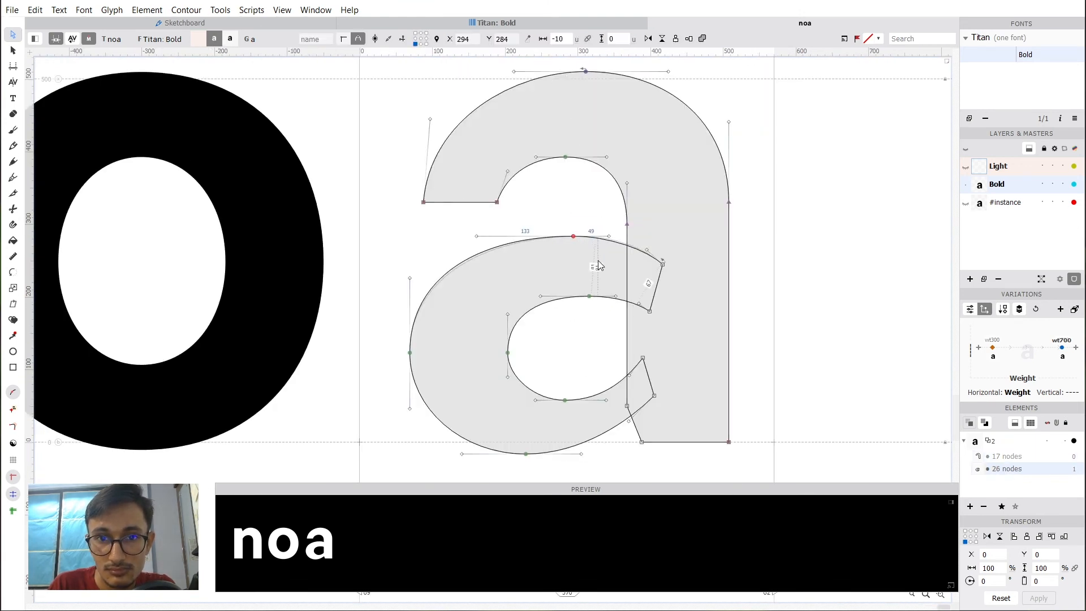
drag(682, 275, 566, 230)
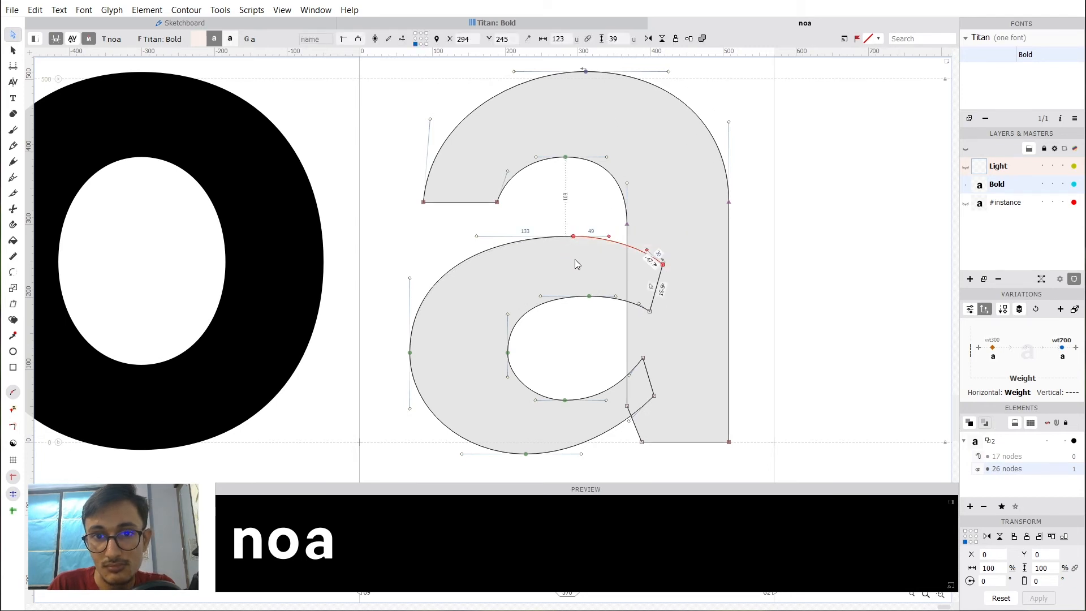
key(shift+Up)
key(shift+Up)
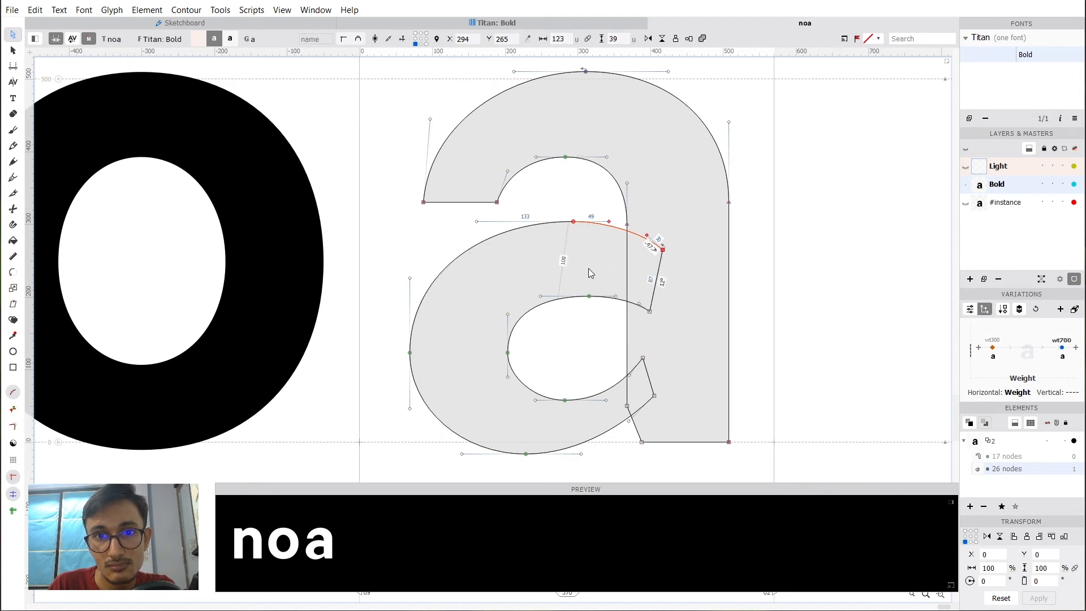
key(Up)
key(Up)
key(Up)
key(Up)
key(Up)
key(Up)
key(Up)
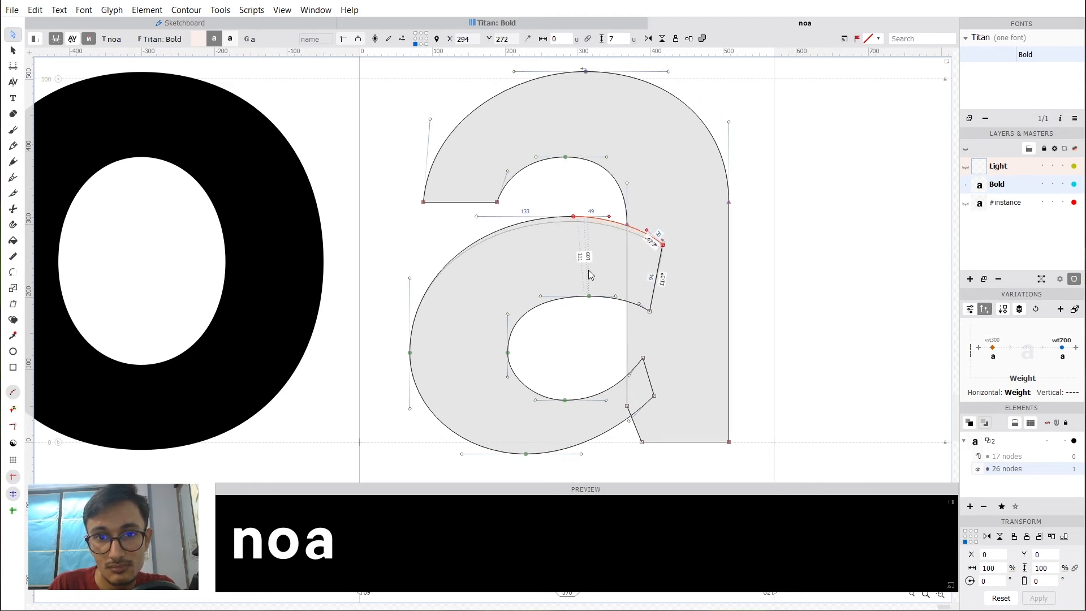
Raise the bowl counter's bottom node 10 units, lift it with its right-hand end node another 20 units, and preview the word.
key(space)
scroll(596, 262, down, 2)
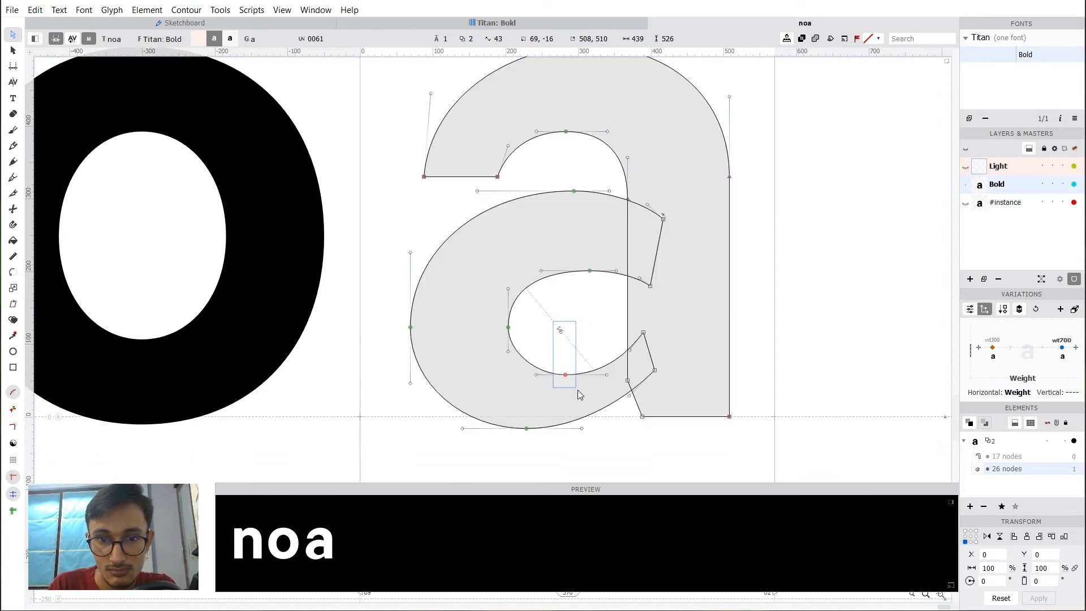
drag(579, 395, 580, 392)
key(shift+Up)
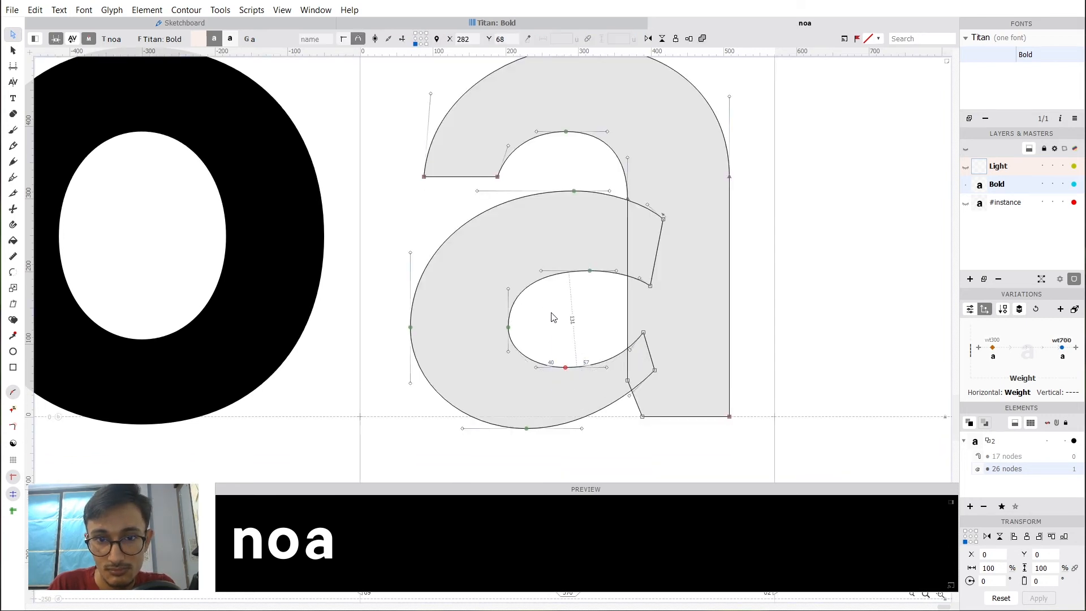
drag(551, 312, 652, 371)
key(shift+Up)
key(shift+Up)
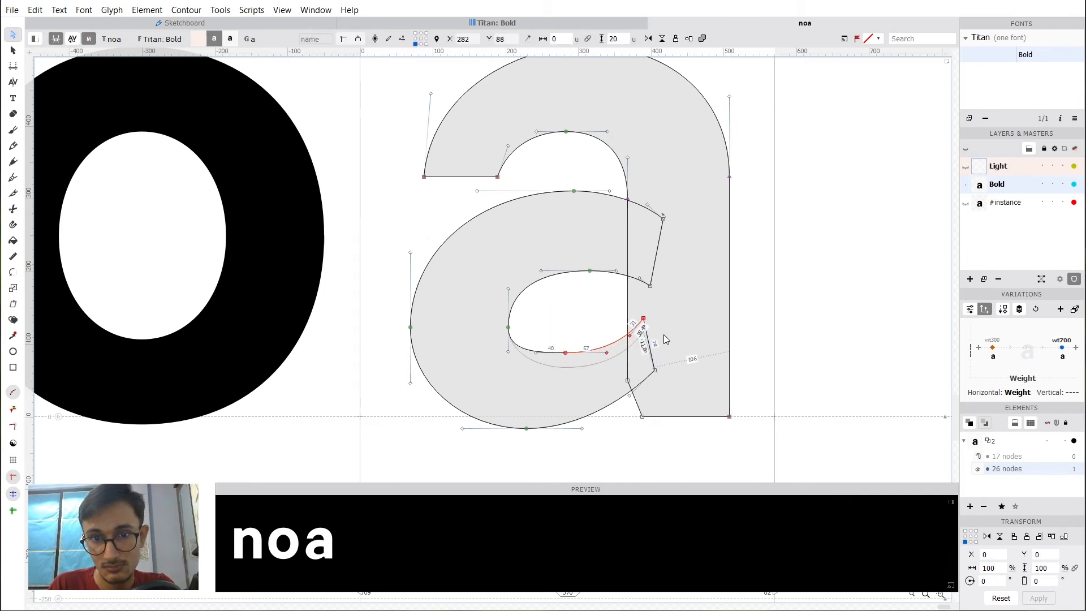
key(space)
drag(577, 303, 824, 315)
scroll(825, 315, down, 2)
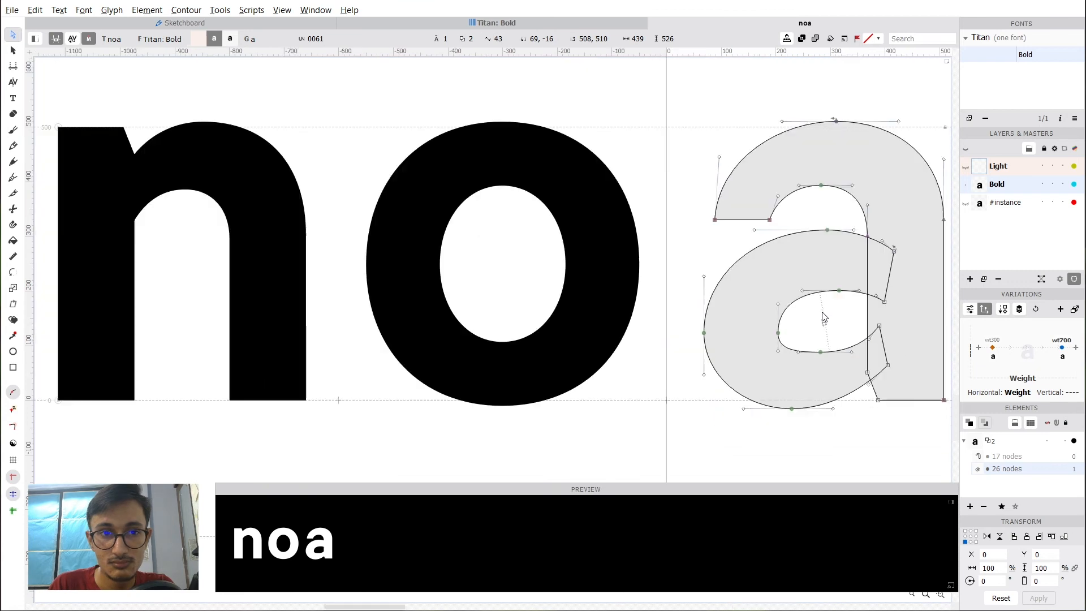
scroll(814, 315, down, 1)
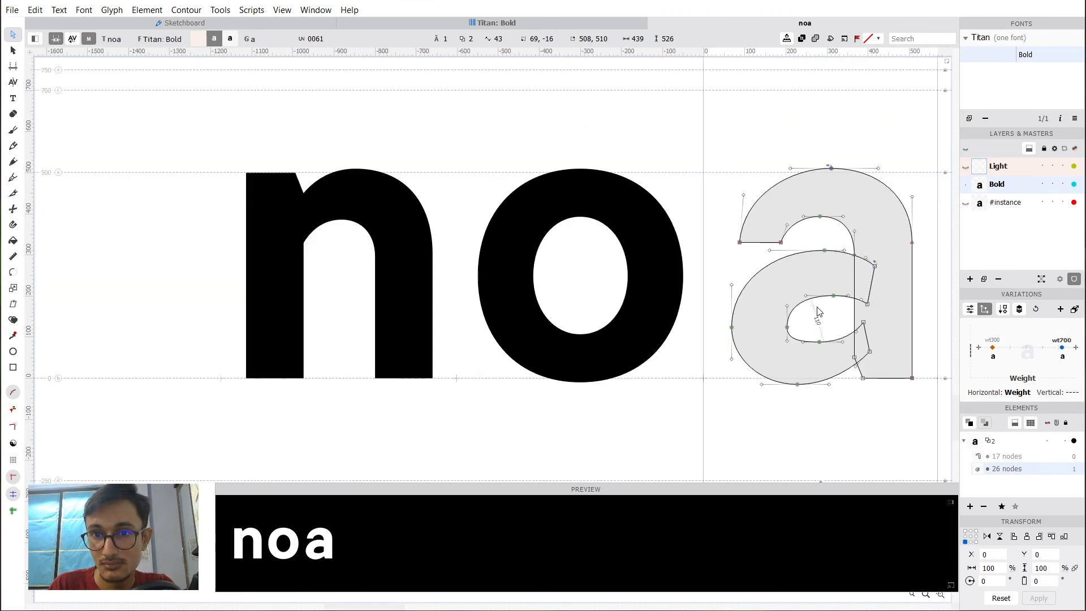
Move the counter's leftmost node to 214, 133, and shift it together with the bottom node 8 units right and 4 units up.
key(space)
drag(817, 312, 710, 315)
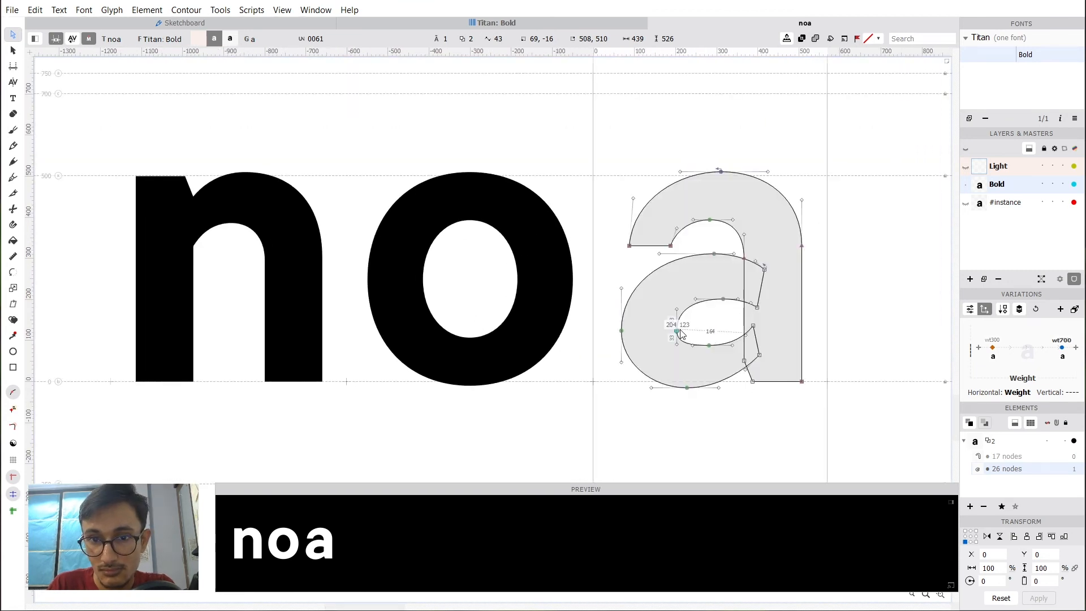
click(679, 332)
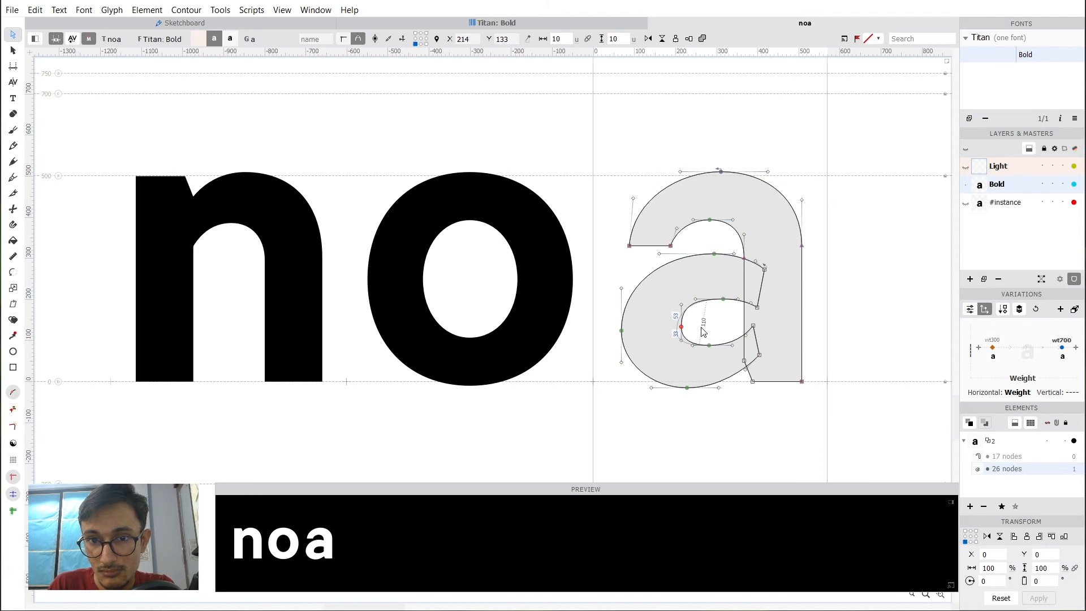
drag(718, 375, 662, 320)
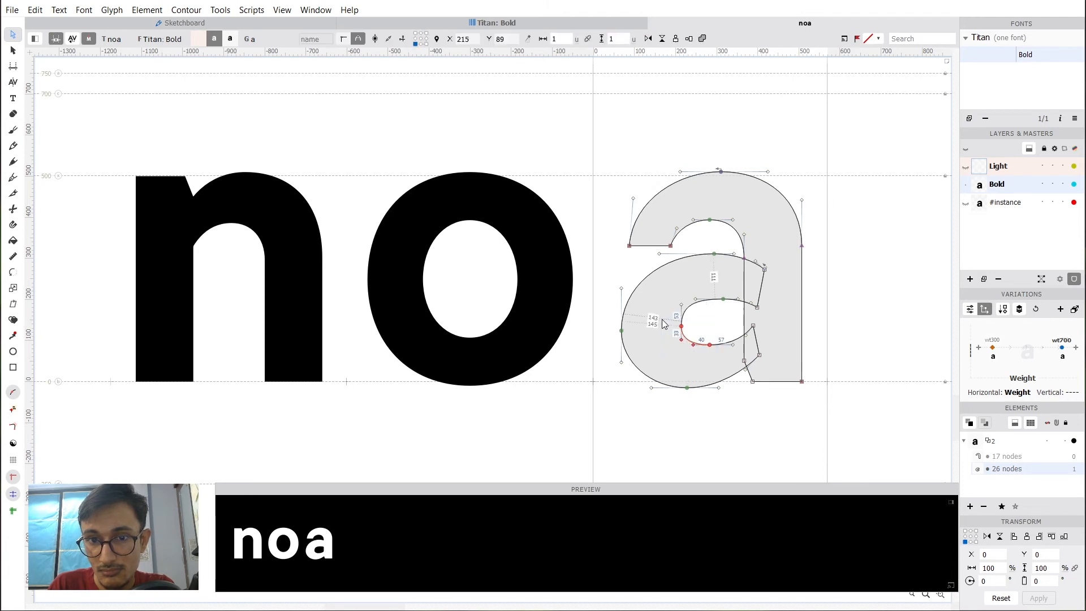
key(Right)
key(Right)
key(Right)
key(Right)
key(Right)
key(Up)
key(Up)
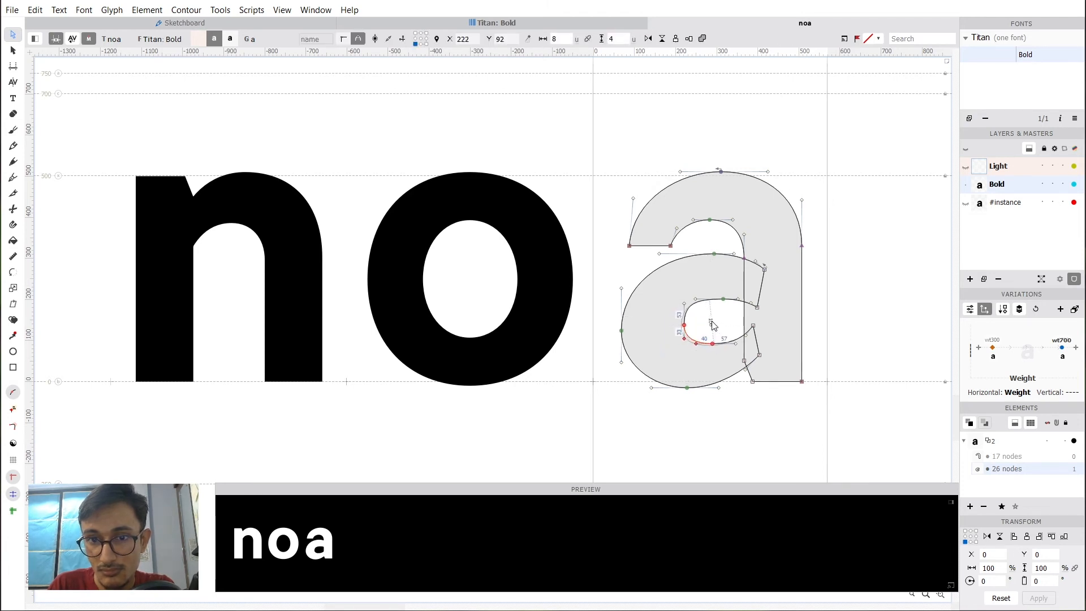
Nudge the corner node at the lower-right end of the counter slightly left and up inside the stem.
click(752, 326)
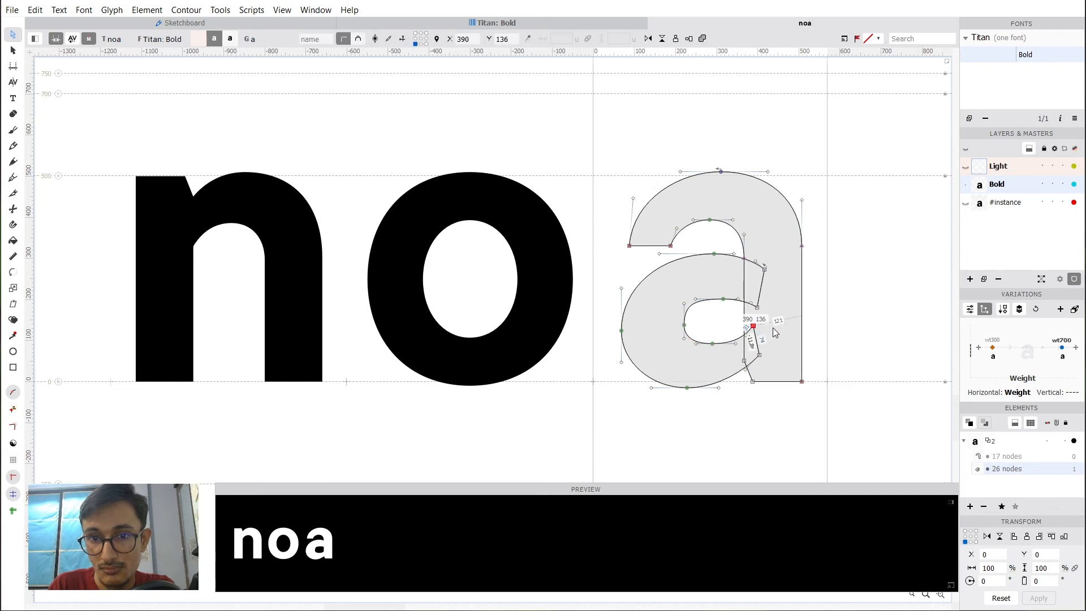
key(Left)
key(Left)
click(790, 307)
key(space)
drag(776, 306, 637, 304)
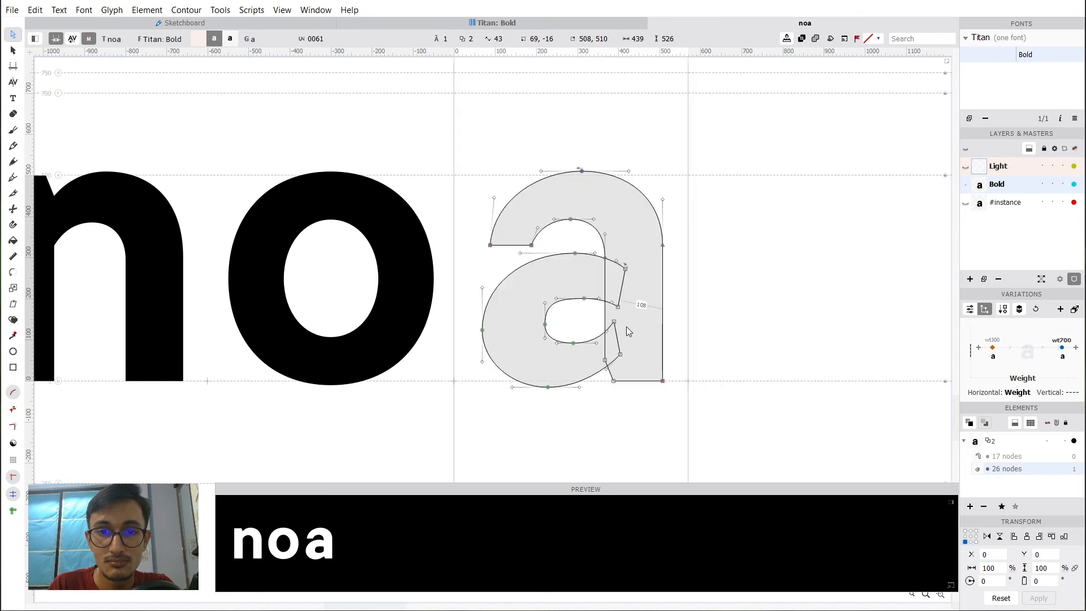
Smooth the counter's upper-left and lower-left curves by adjusting their tension, and preview the a.
scroll(623, 327, up, 5)
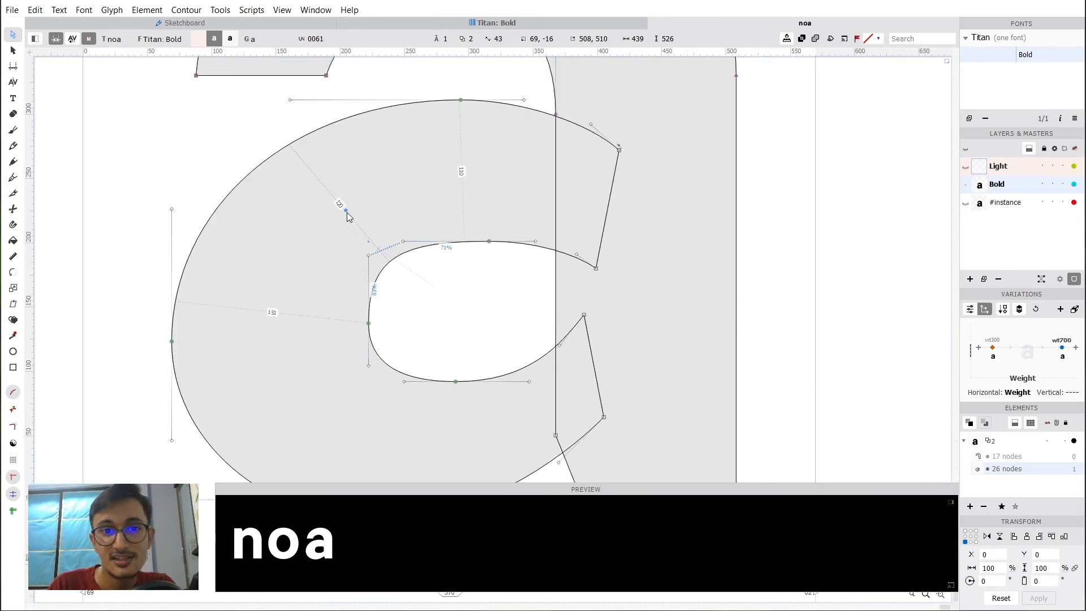
drag(346, 211, 370, 244)
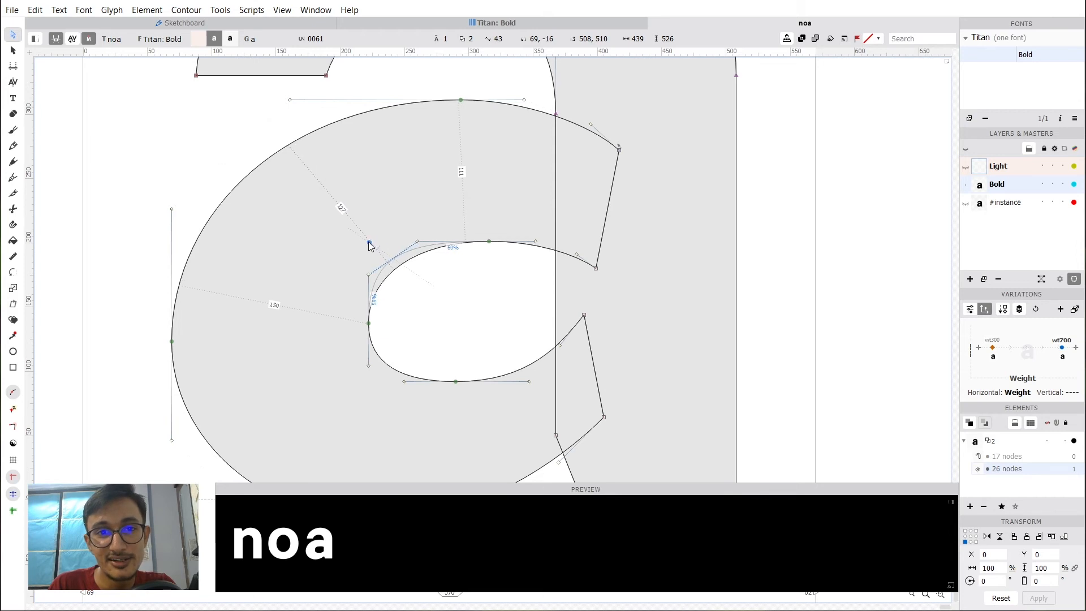
key(space)
drag(498, 315, 596, 276)
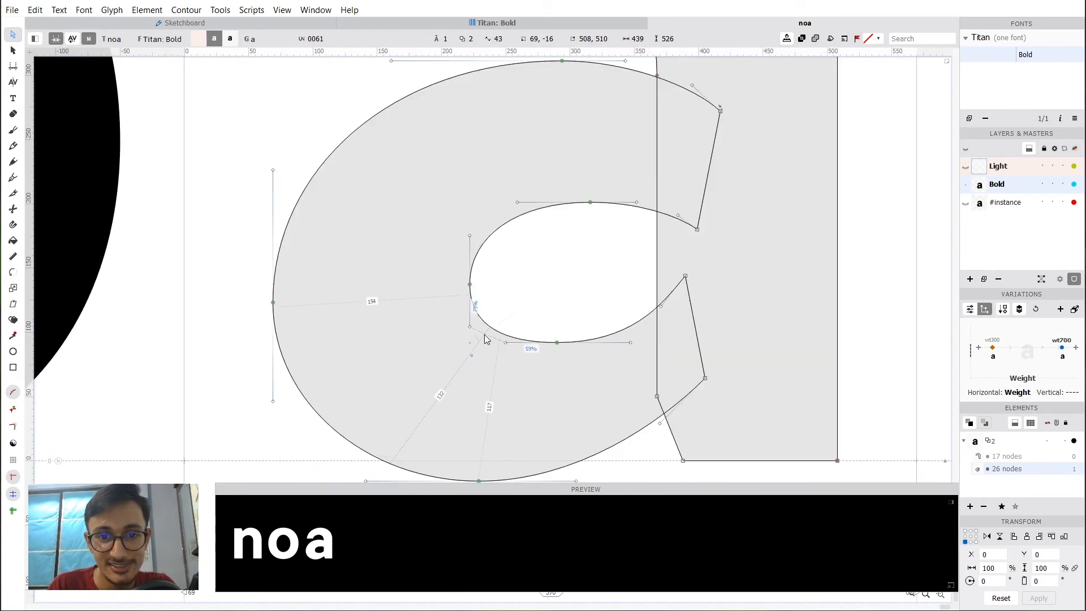
drag(473, 351, 471, 344)
key(space)
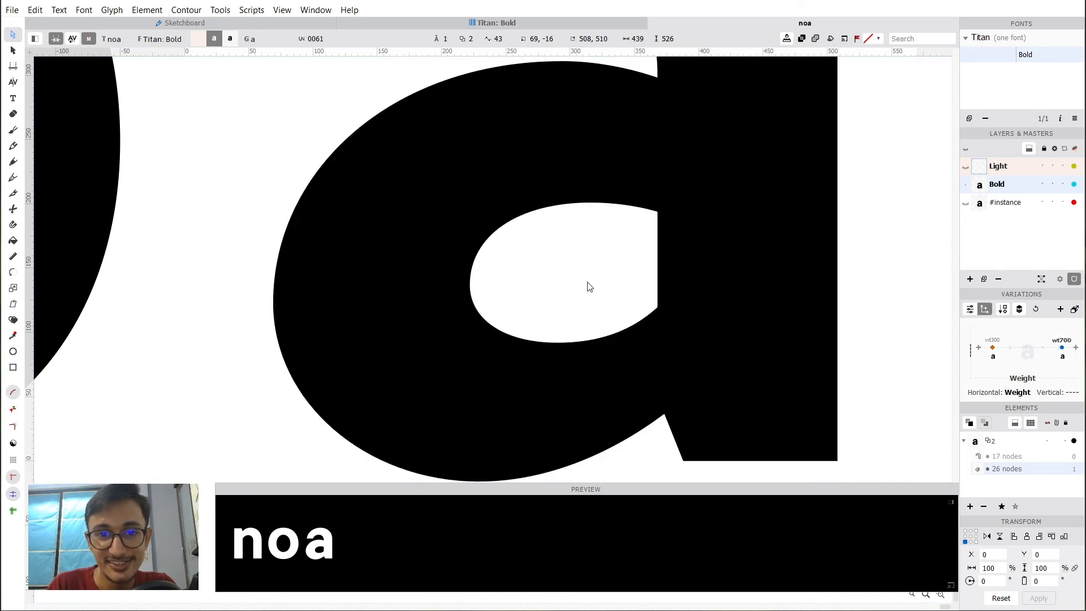
drag(587, 287, 676, 300)
scroll(541, 212, down, 2)
key(space)
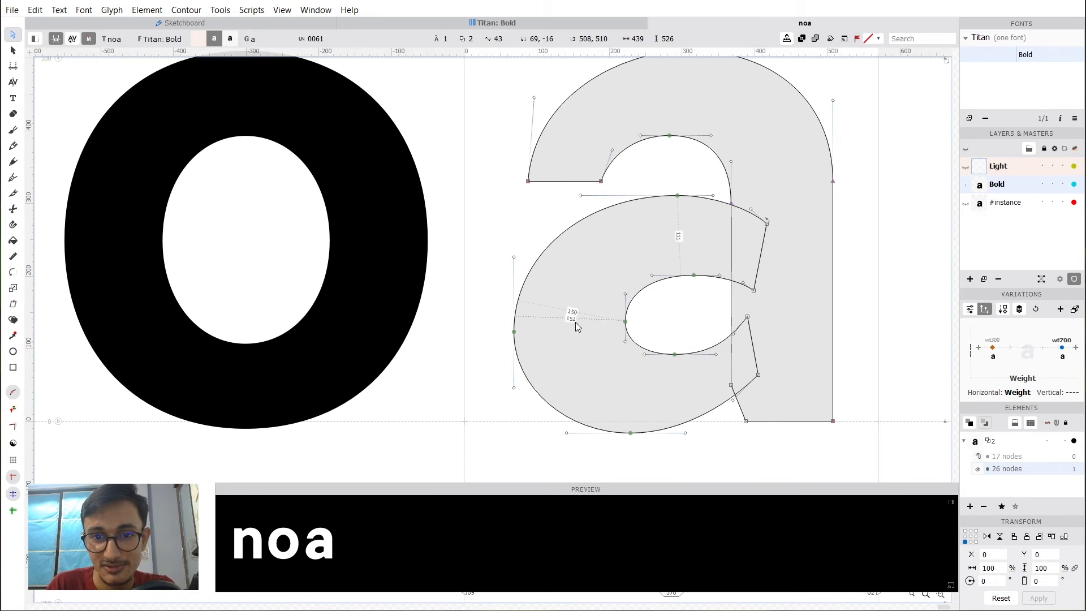
Thin the bowl's left stroke by moving its leftmost outer node right and up to about 87, 133.
drag(565, 361, 511, 309)
key(shift+Right)
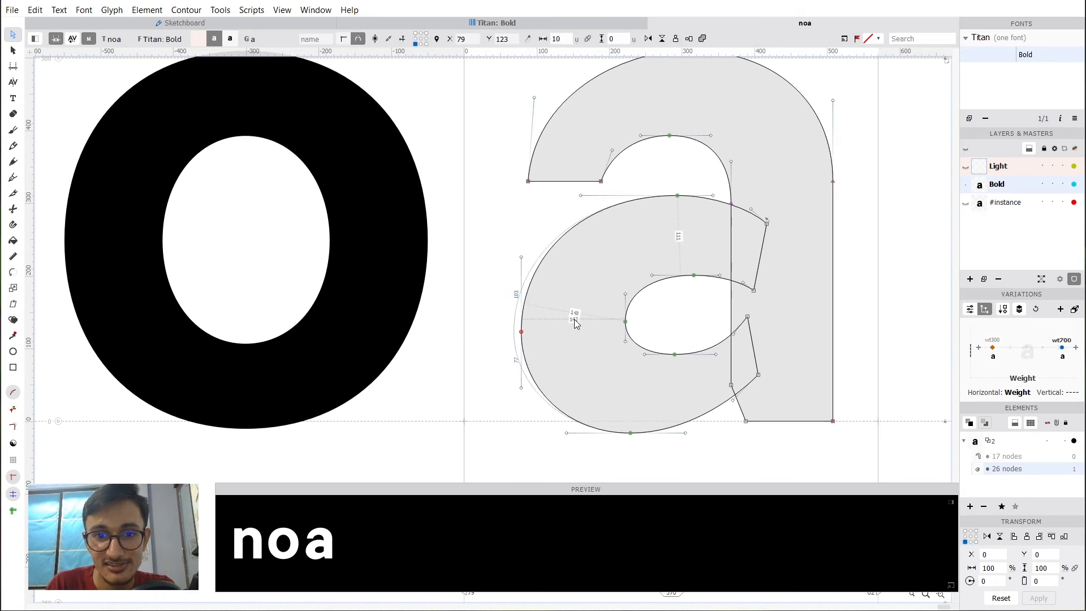
key(shift+Up)
key(shift+Right)
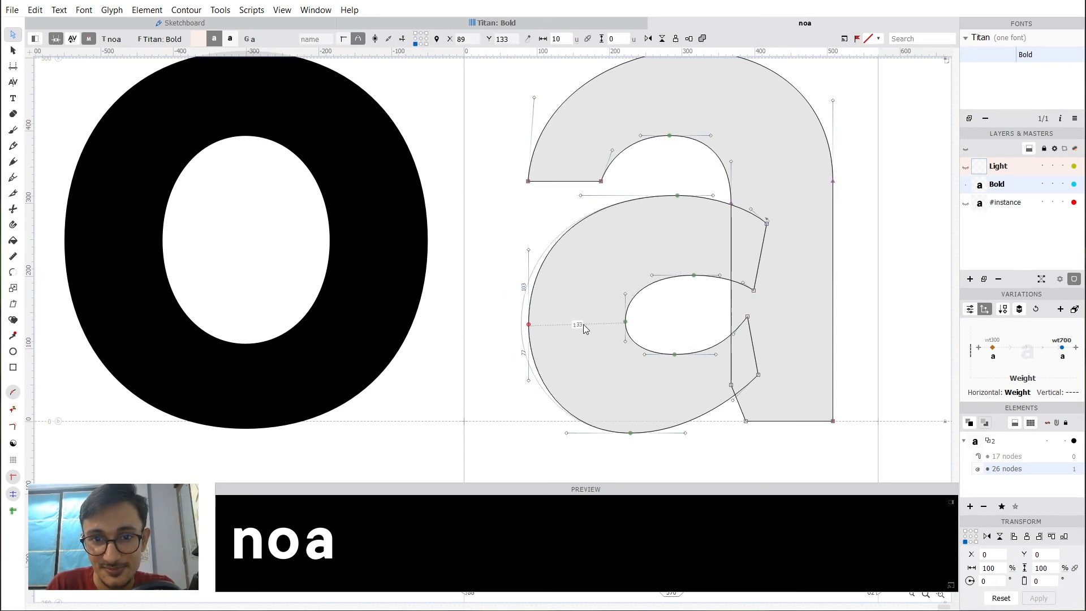
key(Left)
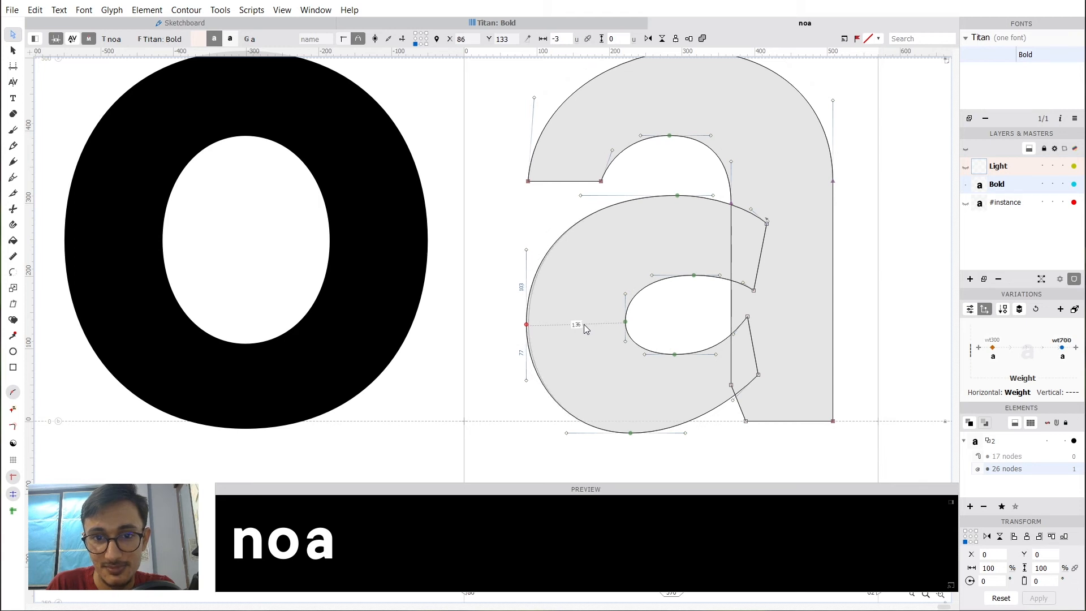
Move the bowl's bottom outer node to 248, -10 to even out the lower stroke.
key(grave)
drag(602, 323, 524, 261)
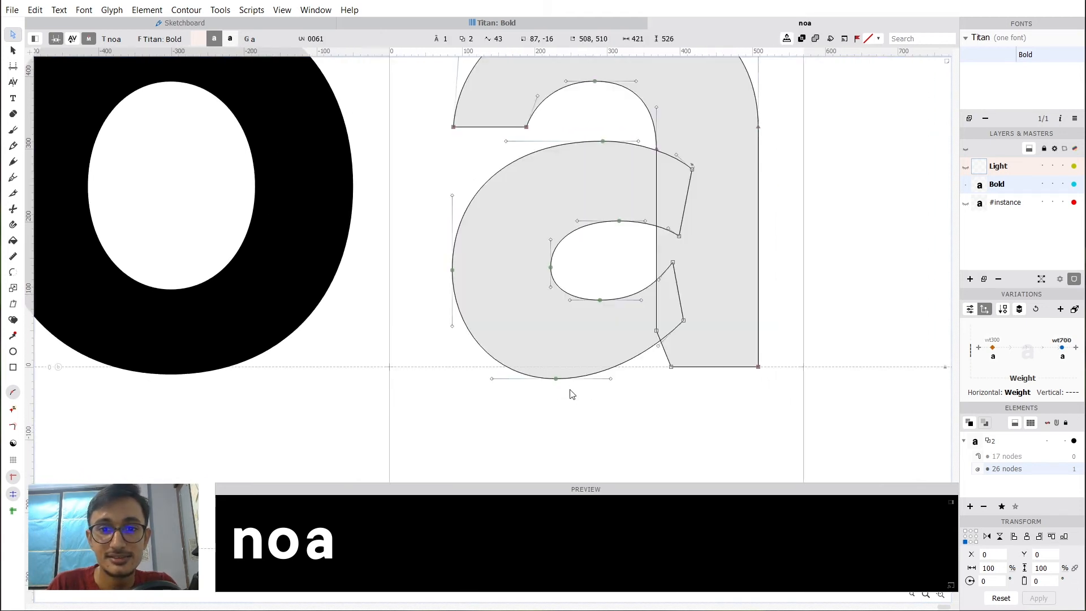
drag(555, 379, 564, 375)
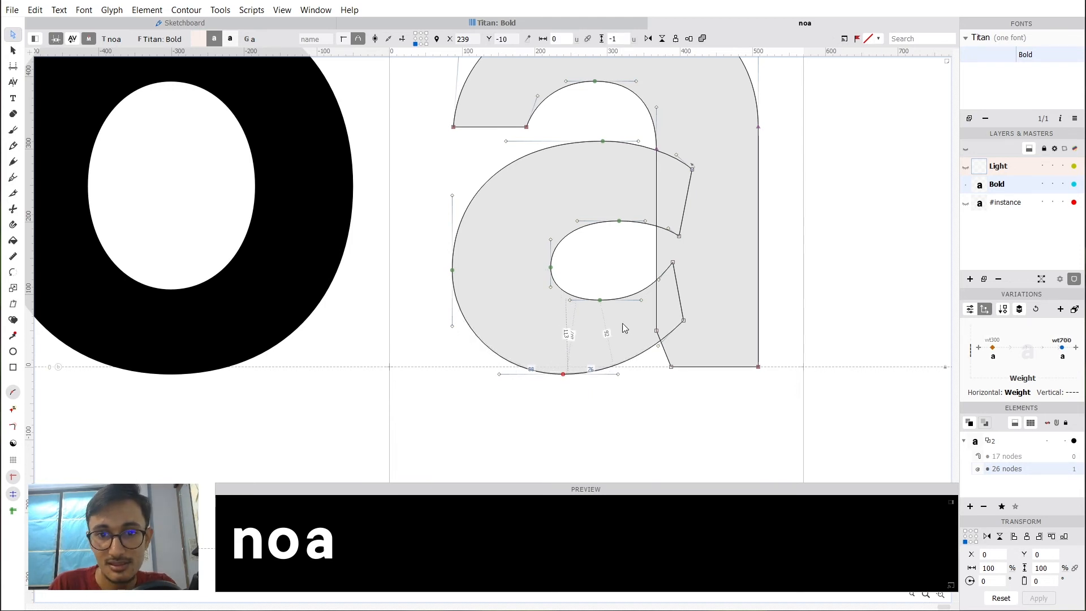
drag(589, 327, 576, 331)
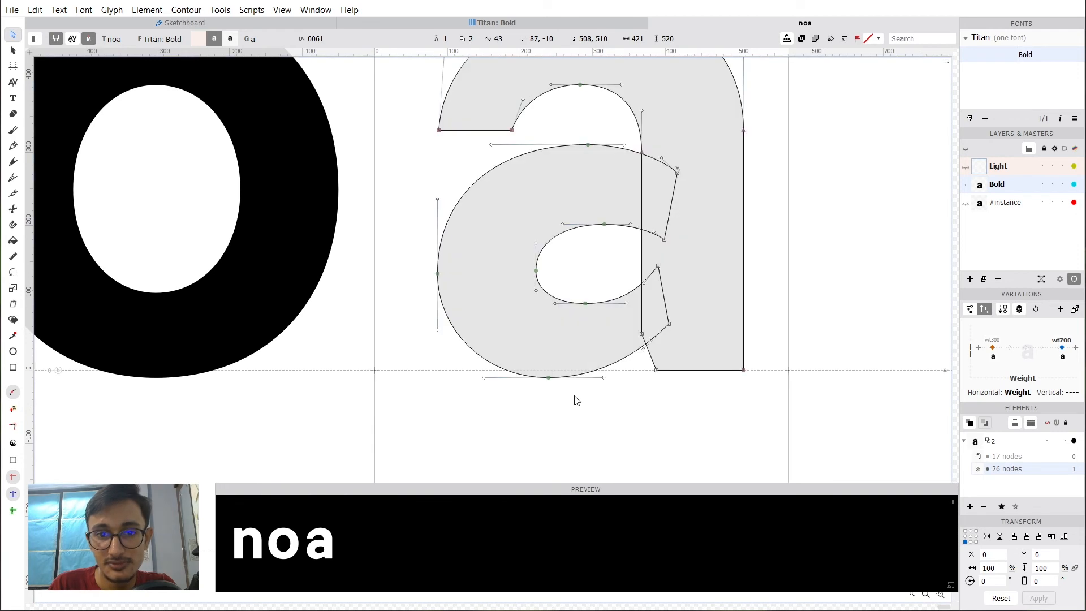
drag(575, 397, 511, 338)
key(Right)
key(Right)
key(Right)
key(Right)
key(Right)
key(Right)
key(Right)
key(Right)
key(Right)
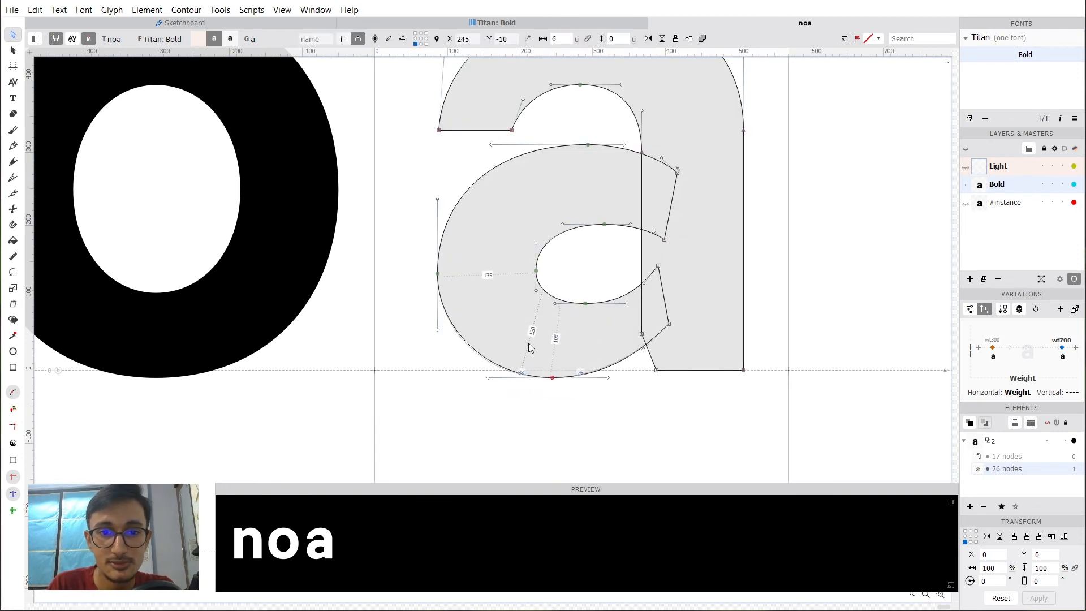
Round the bowl's lower-left outer curve to about 60% tension, and preview the a.
click(466, 366)
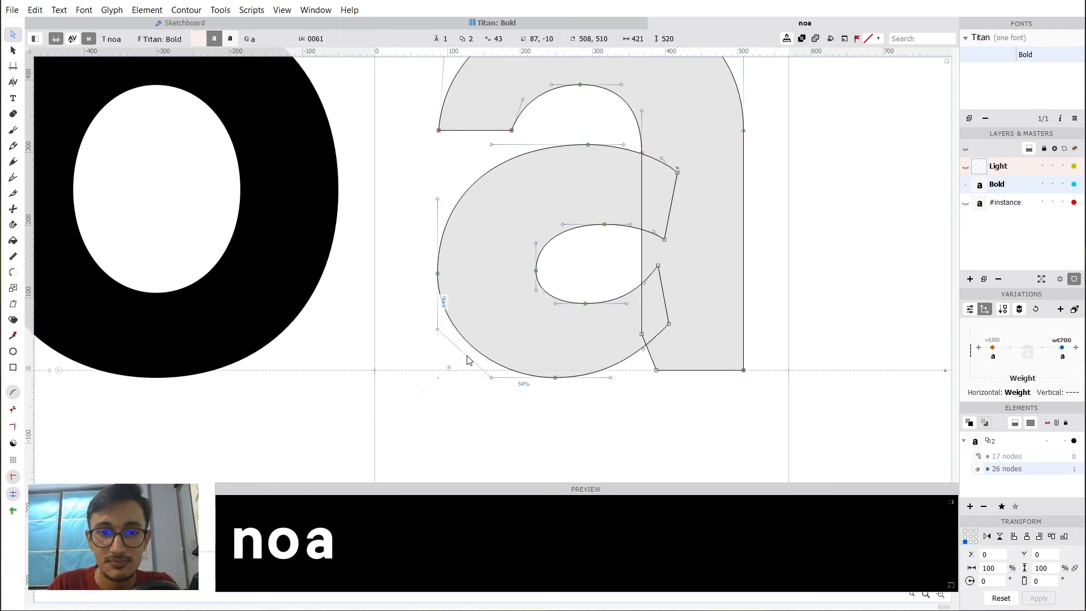
drag(447, 376, 440, 380)
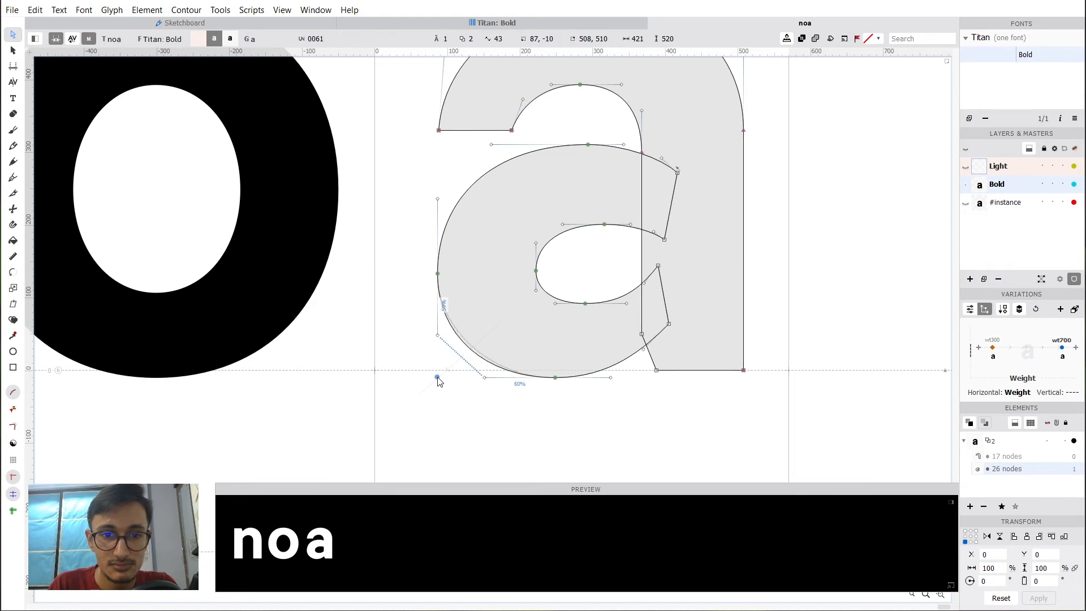
key(space)
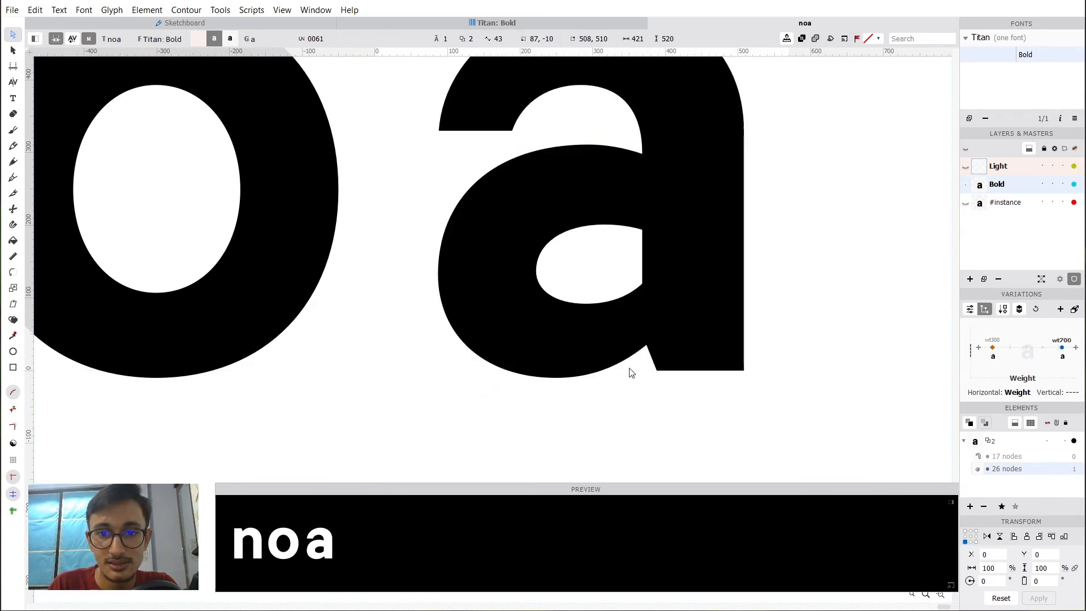
drag(634, 362, 625, 371)
drag(566, 276, 610, 285)
key(space)
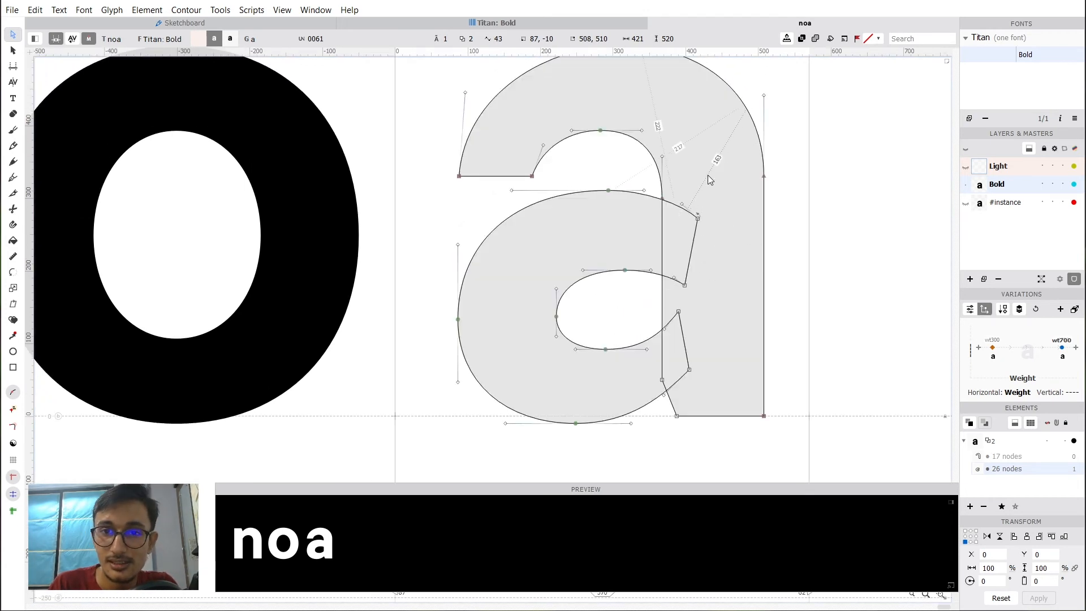
Preview the word noa, and examine the a's weight and arch terminal against the n and o.
key(space)
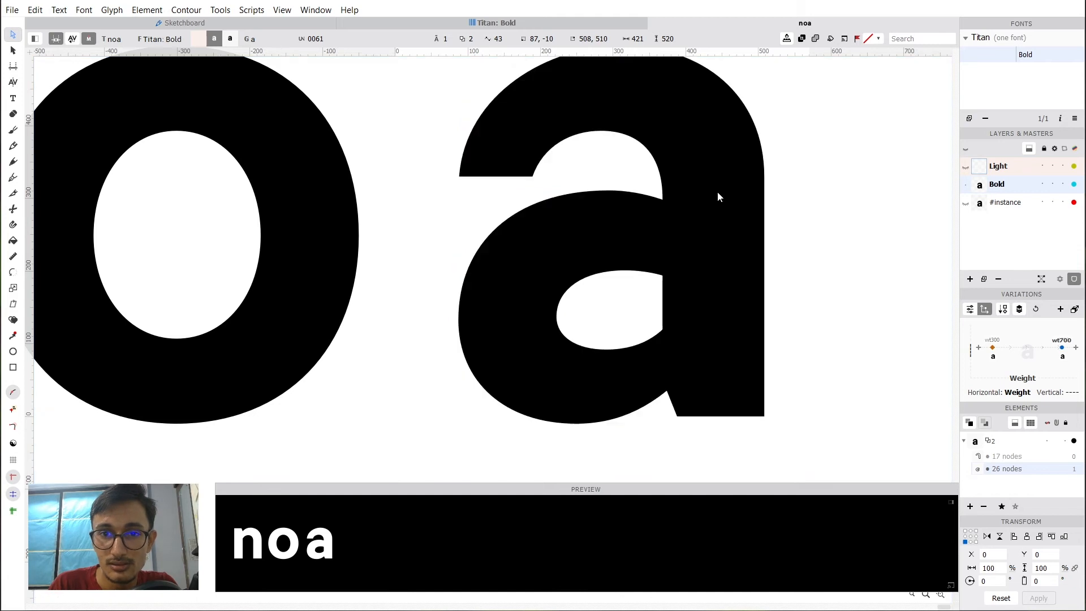
drag(718, 197, 723, 218)
scroll(736, 255, down, 3)
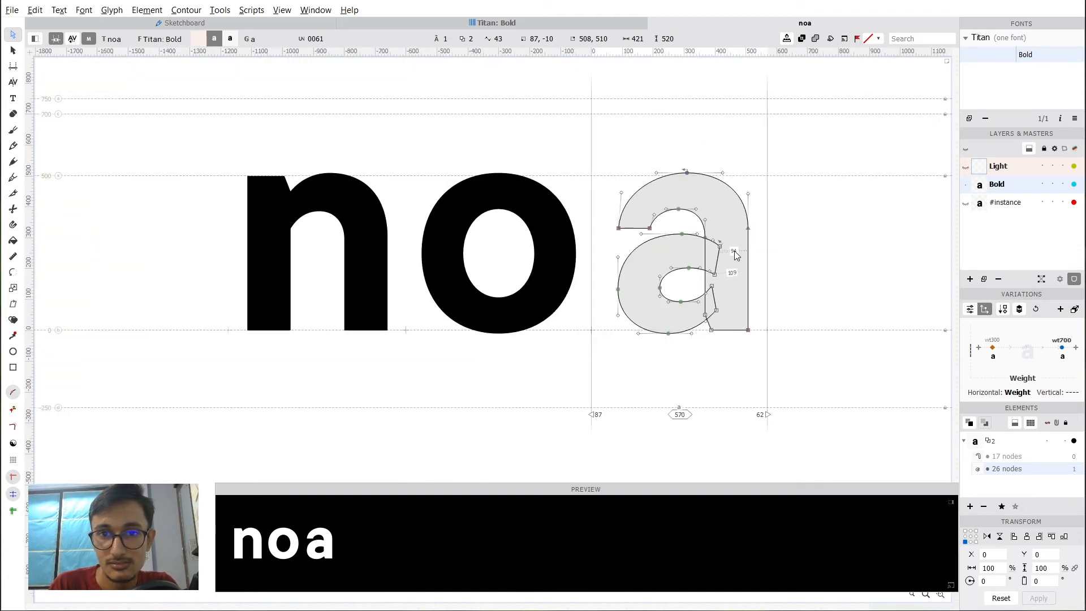
key(space)
drag(725, 266, 703, 282)
scroll(702, 276, up, 1)
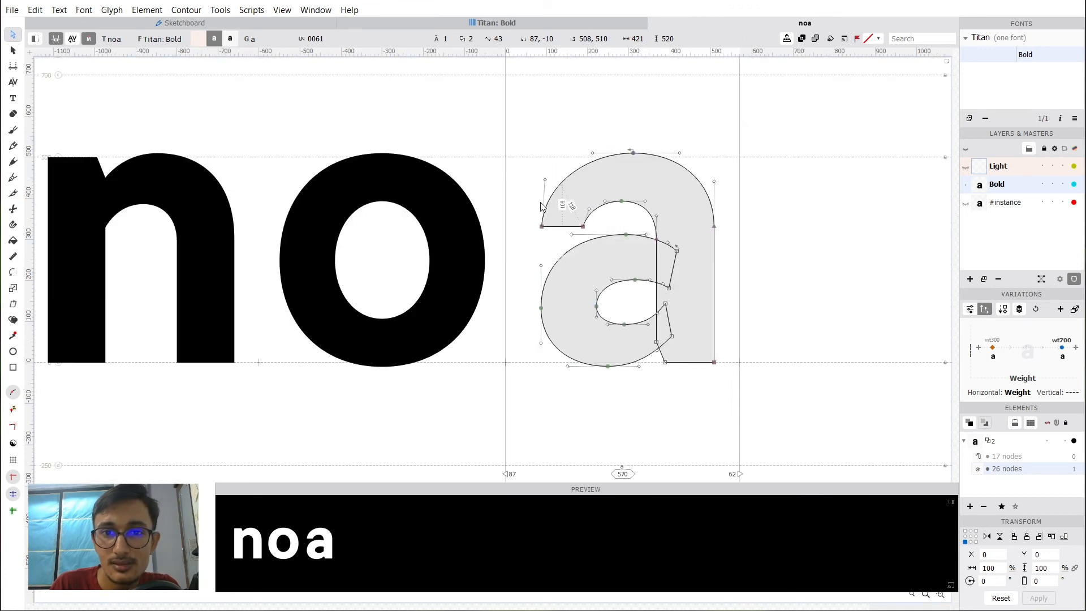
drag(522, 192, 604, 235)
click(650, 220)
scroll(570, 226, up, 2)
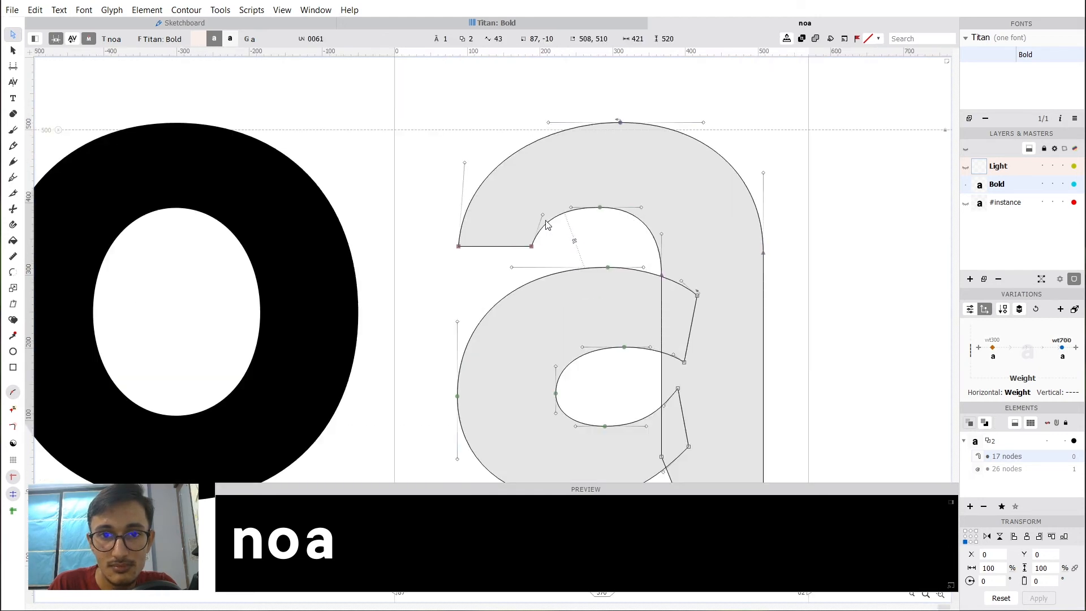
Slant the arch terminal by moving its outer corner node to 95, 383, adjust both adjoining curve handles, and preview the a.
drag(483, 201, 469, 183)
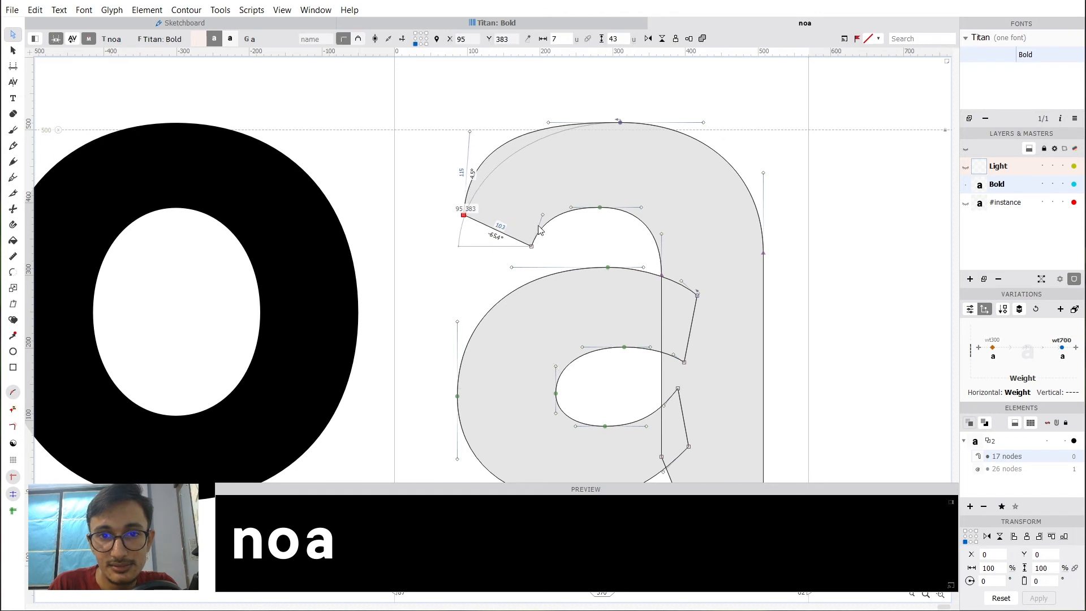
click(524, 179)
mouse_move(543, 215)
mouse_down()
mouse_move(557, 233)
mouse_move(546, 229)
mouse_up()
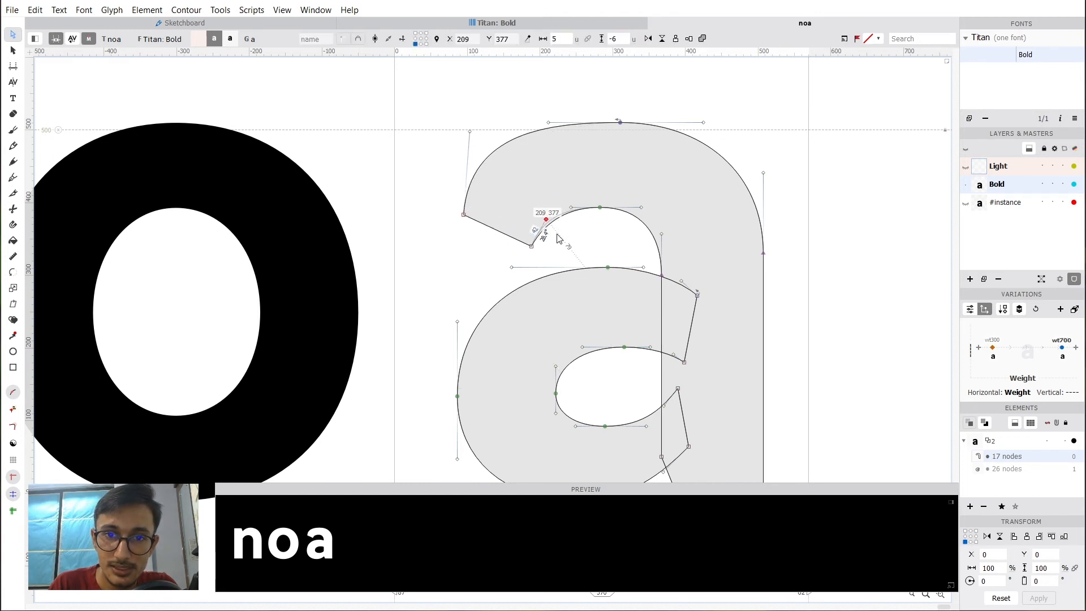
mouse_move(472, 131)
mouse_down()
mouse_move(536, 171)
mouse_move(464, 135)
mouse_up()
click(445, 161)
key(space)
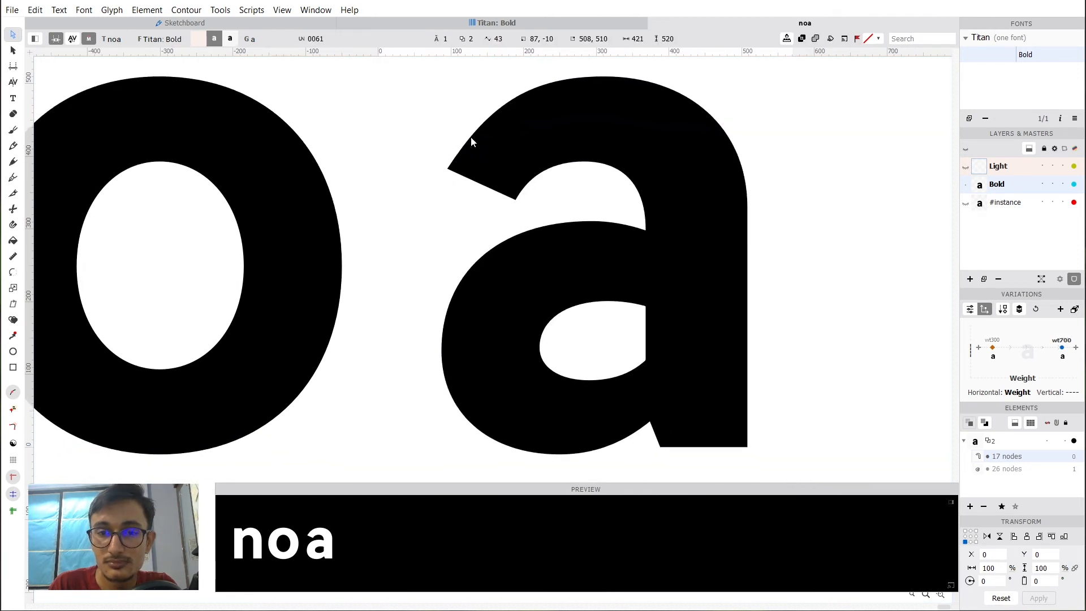
scroll(465, 136, down, 3)
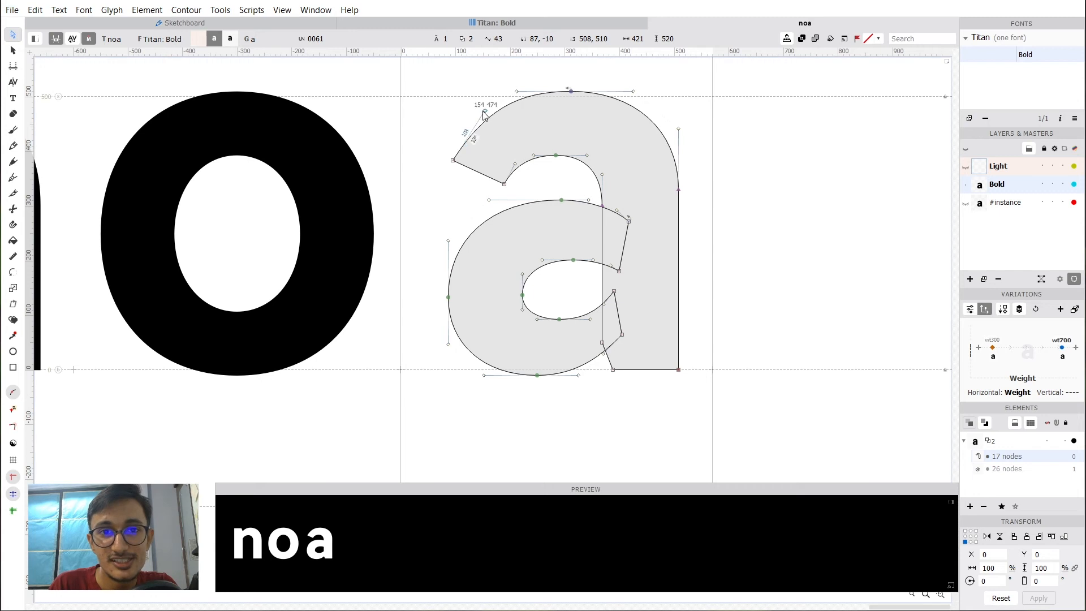
Check the slanted terminal in the noa preview, and pull its outer curve handle in to about 137, 471.
drag(474, 110, 518, 192)
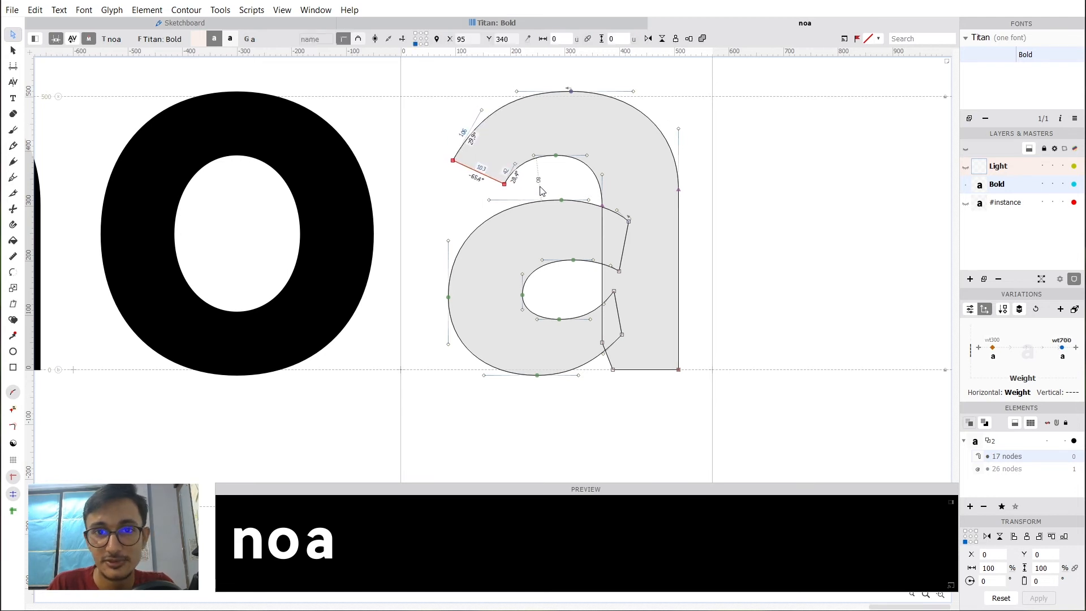
key(space)
drag(413, 165, 553, 192)
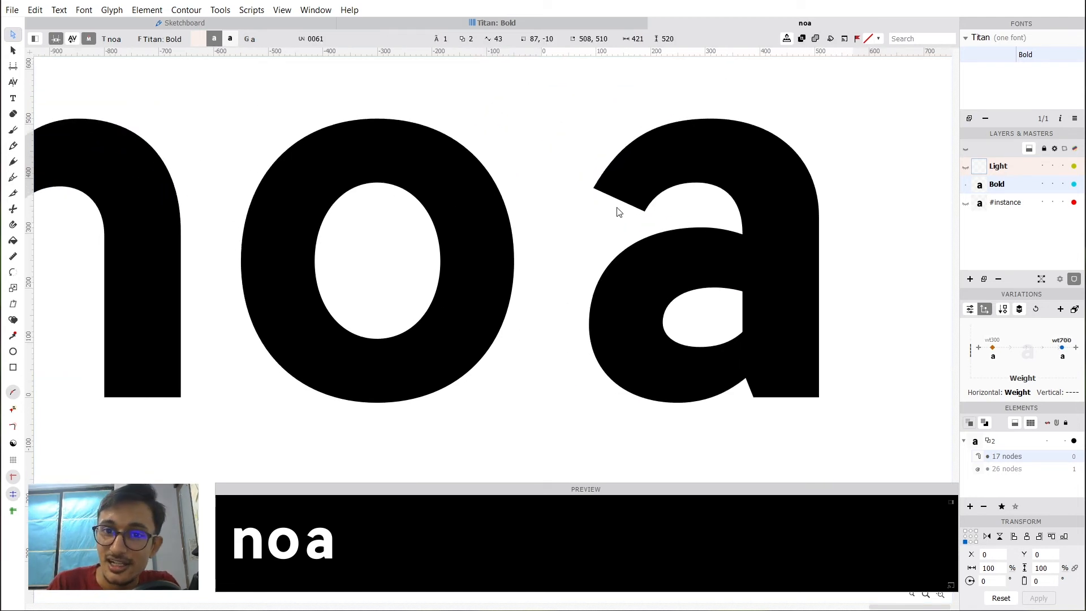
drag(666, 214, 618, 212)
scroll(667, 226, up, 2)
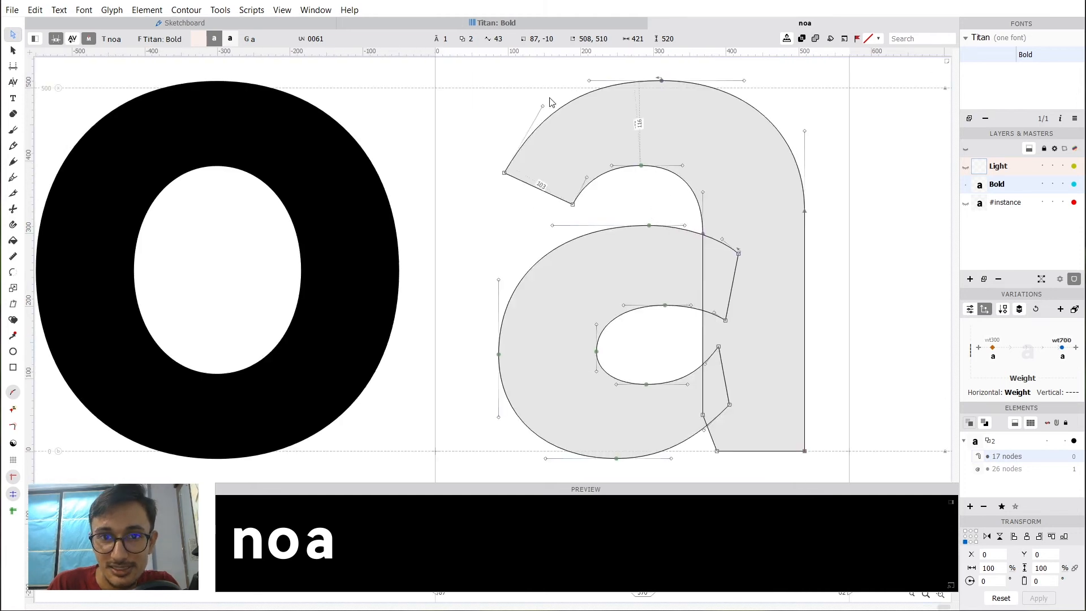
drag(542, 107, 518, 121)
key(space)
drag(670, 187, 502, 228)
Move the inner arch's top node 4 units left, and set the terminal's inner curve handle to 213, 375.
drag(455, 80, 489, 205)
key(Left)
key(Left)
key(Left)
key(Left)
click(507, 220)
key(space)
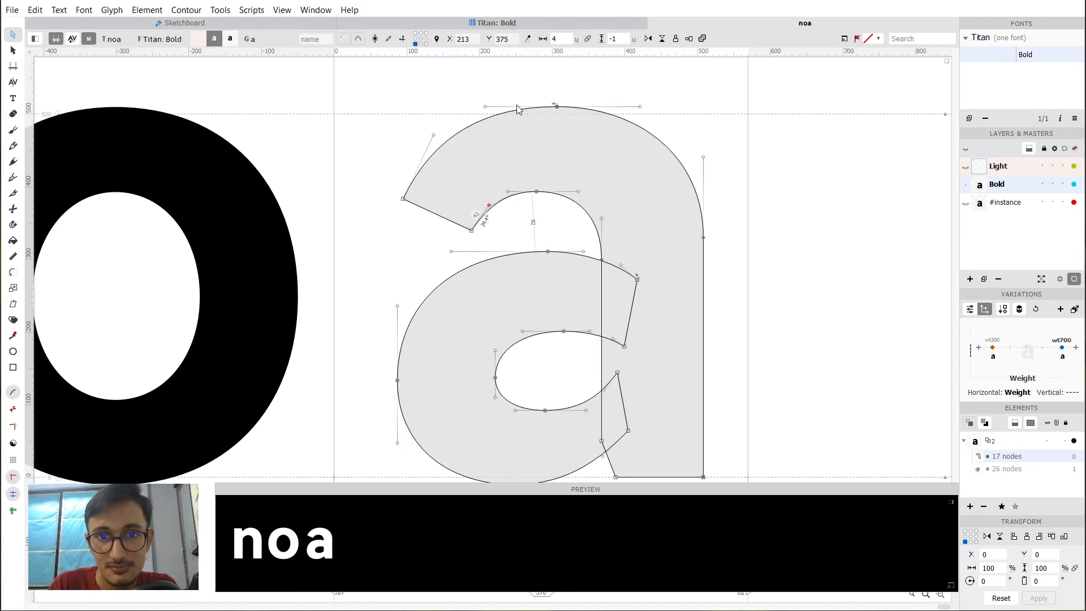
Move the arch's top outer node left to 301, 510, and preview the a beside the n and o.
click(557, 105)
key(Left)
key(Left)
key(Left)
key(Left)
key(Left)
key(Left)
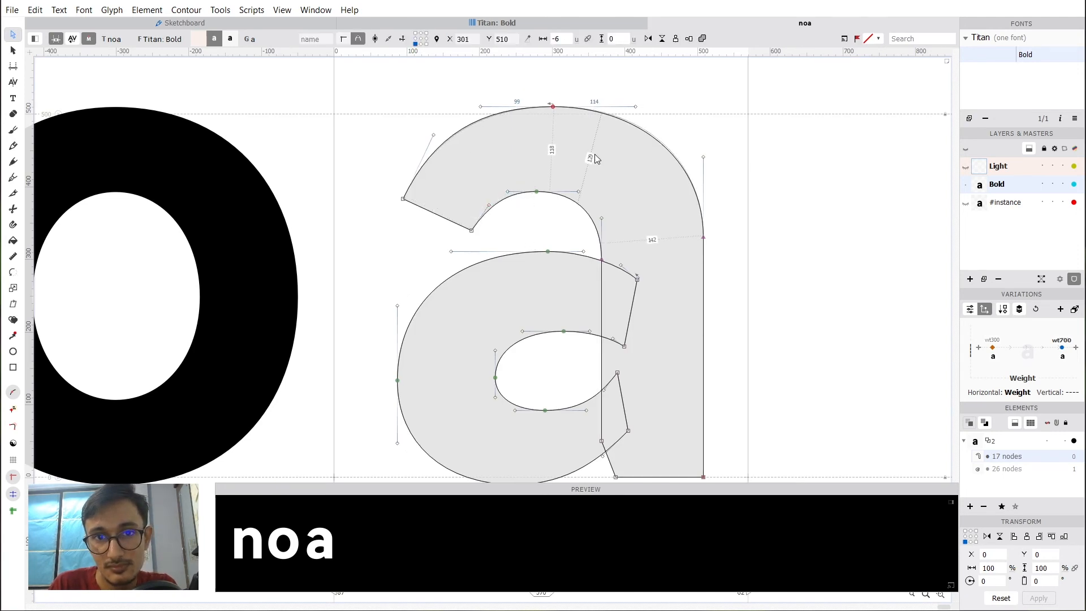
key(Escape)
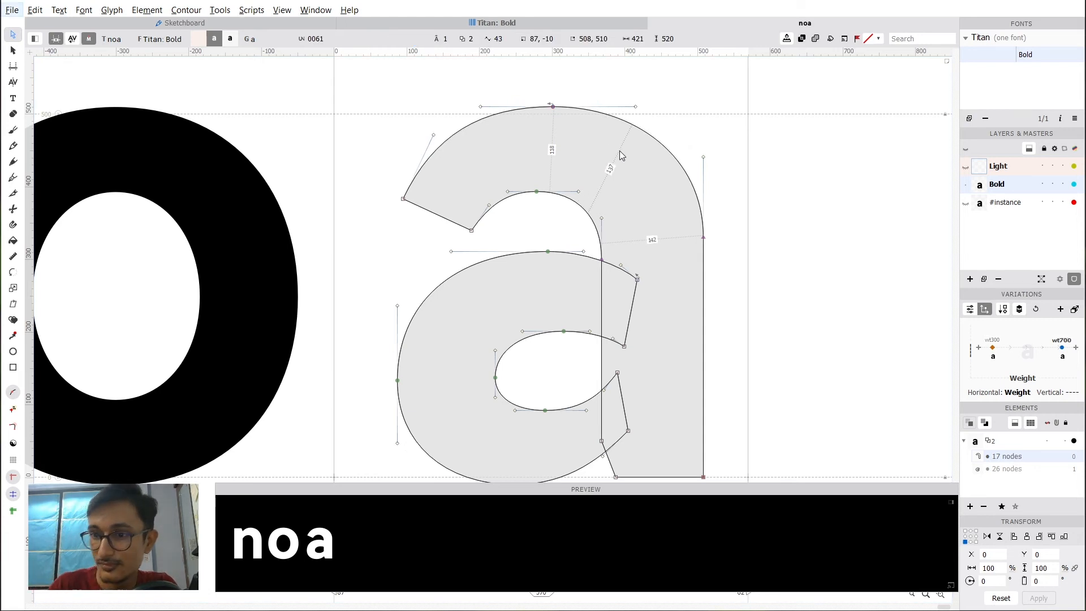
scroll(672, 156, down, 2)
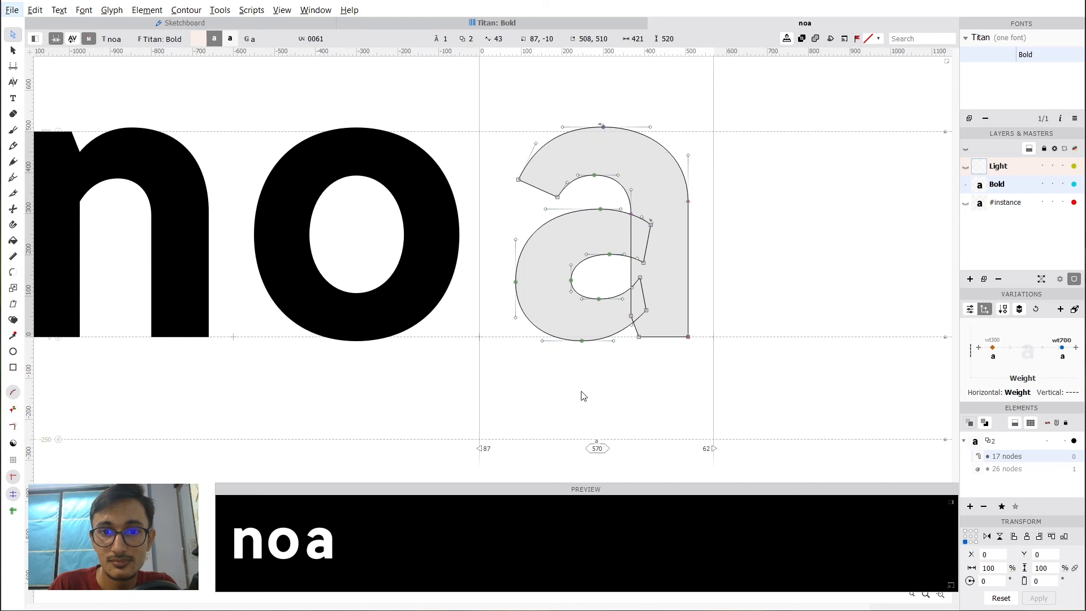
key(space)
drag(575, 315, 656, 338)
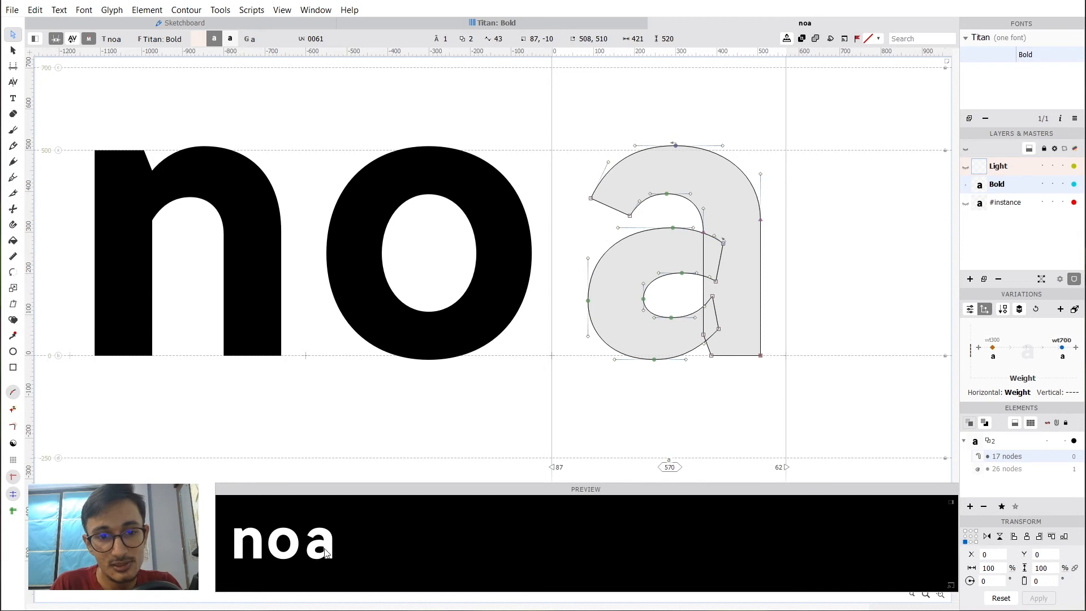
key(space)
drag(671, 381, 660, 392)
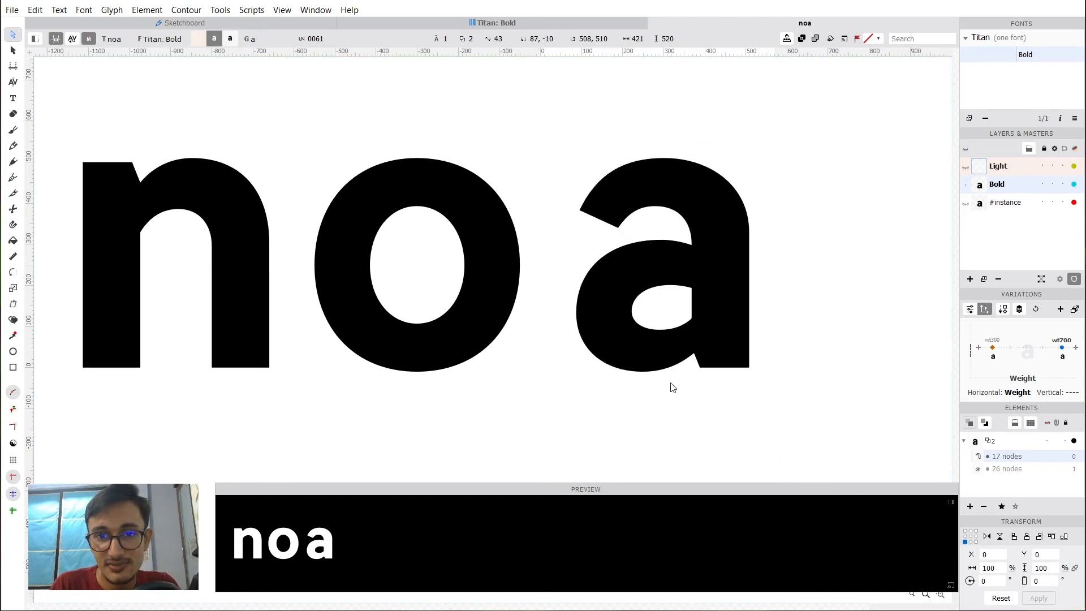
Widen the a by shifting the terminal corners and the leftmost bowl and counter nodes left, bringing the bowl's edge to X 67.
drag(616, 300, 552, 181)
key(Left)
key(Left)
key(Left)
key(Left)
key(Left)
key(Left)
key(Left)
key(Left)
key(Left)
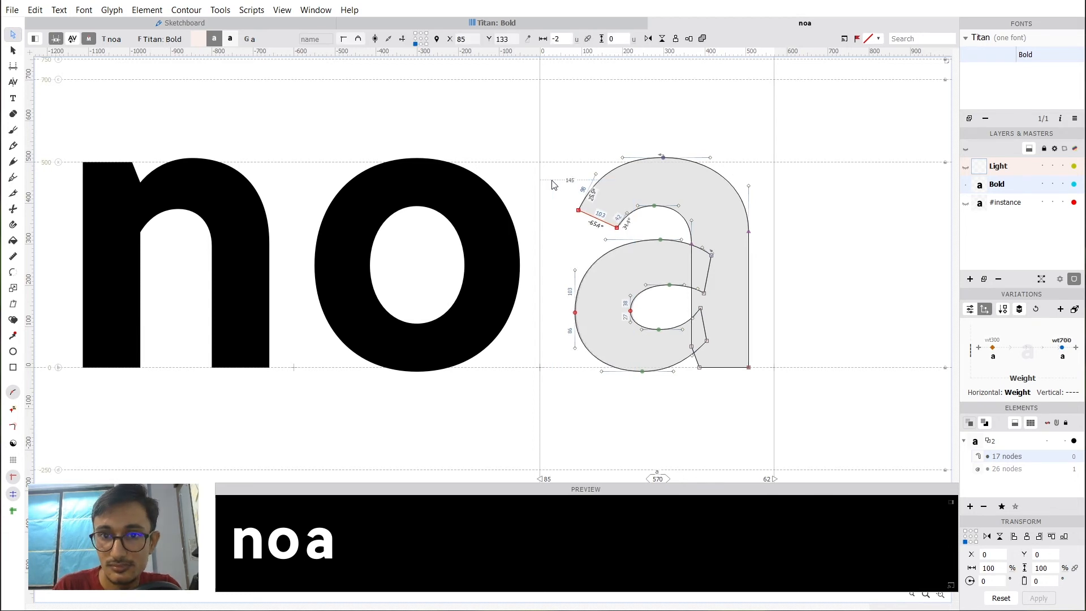
key(Left)
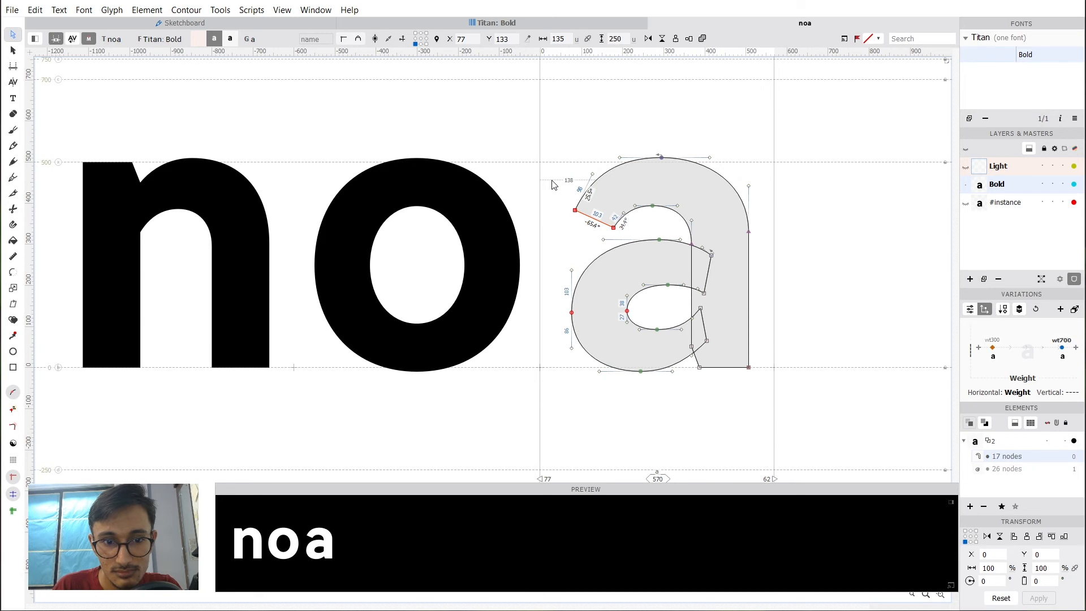
key(shift+Left)
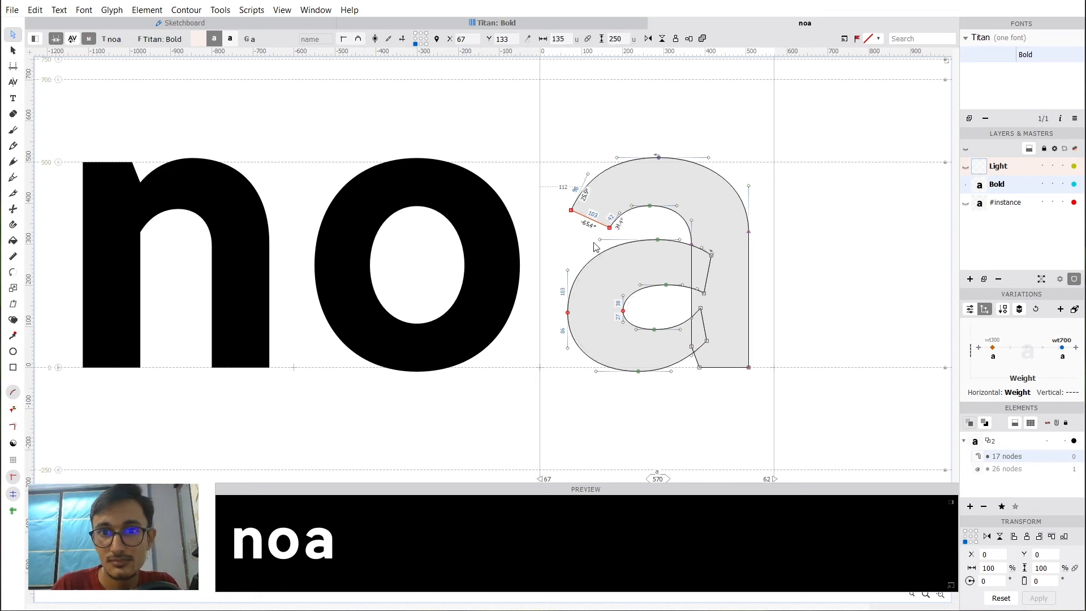
Preview the widened a, and nudge the arch terminal's outer curve handle to 119, 471.
key(space)
drag(679, 280, 566, 267)
scroll(629, 274, up, 3)
key(space)
scroll(443, 136, down, 2)
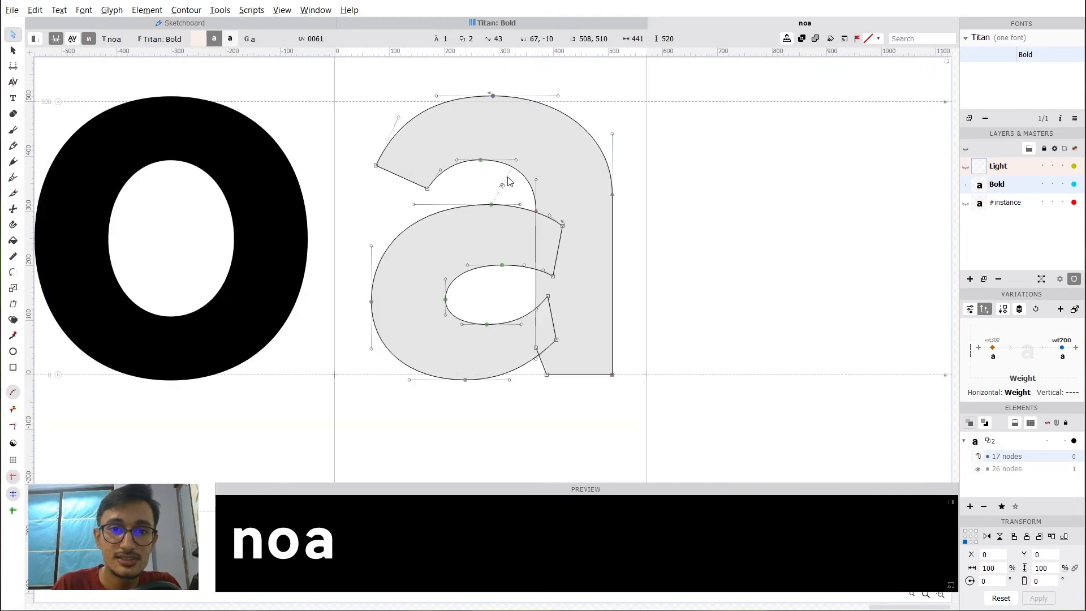
key(space)
drag(483, 175, 490, 177)
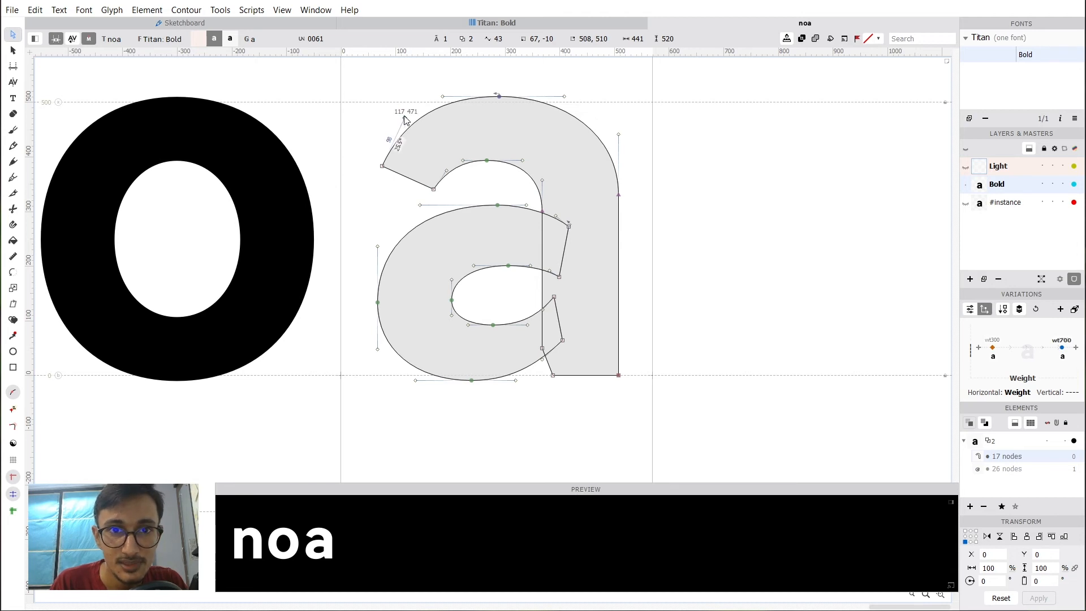
drag(411, 119, 416, 120)
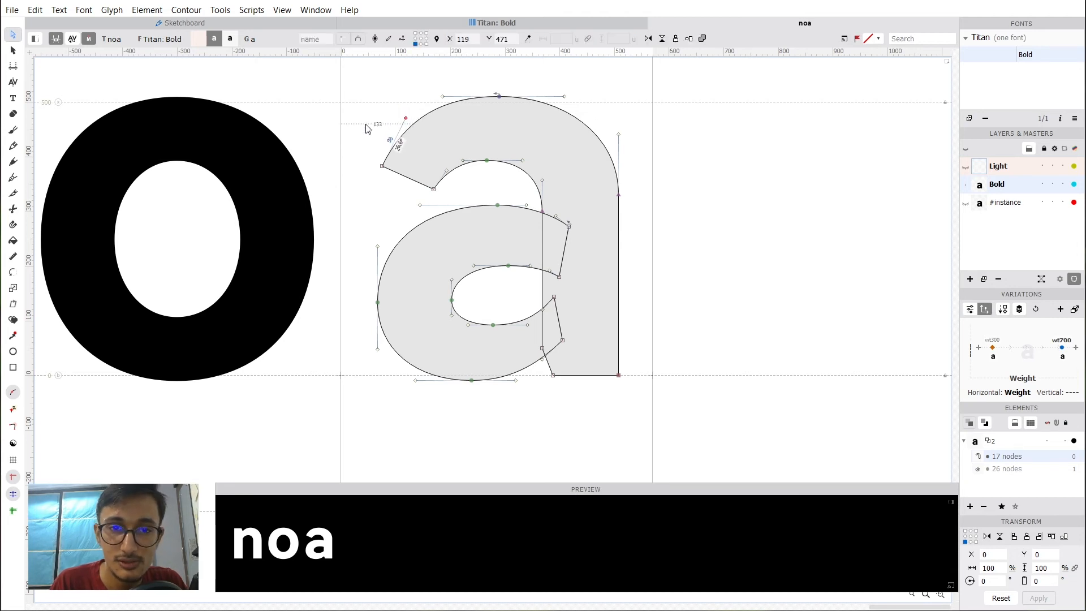
click(369, 128)
key(space)
drag(460, 176, 613, 160)
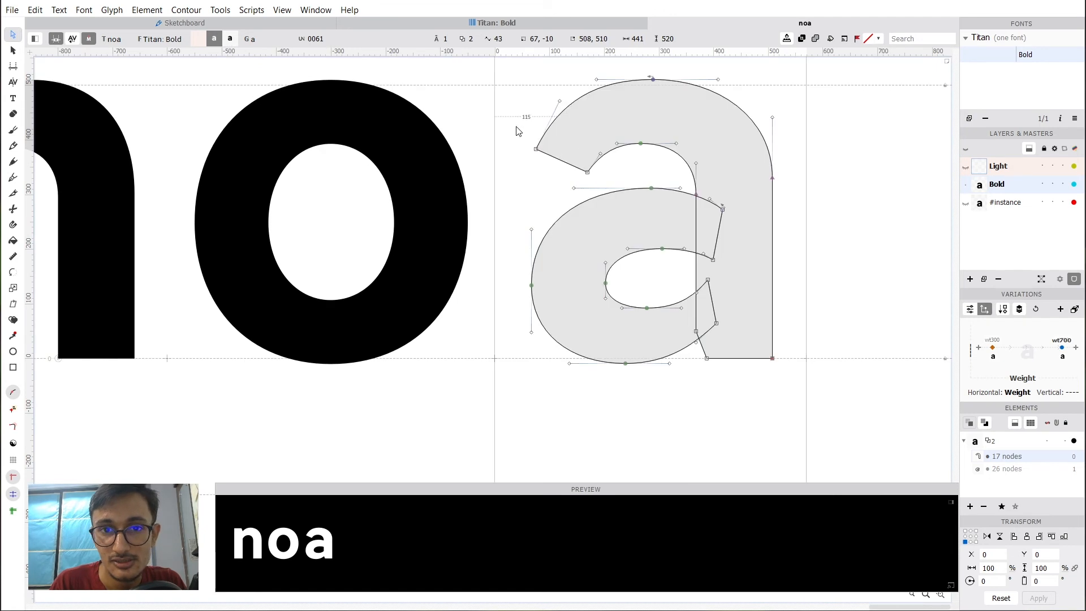
drag(513, 117, 618, 362)
drag(616, 337, 616, 334)
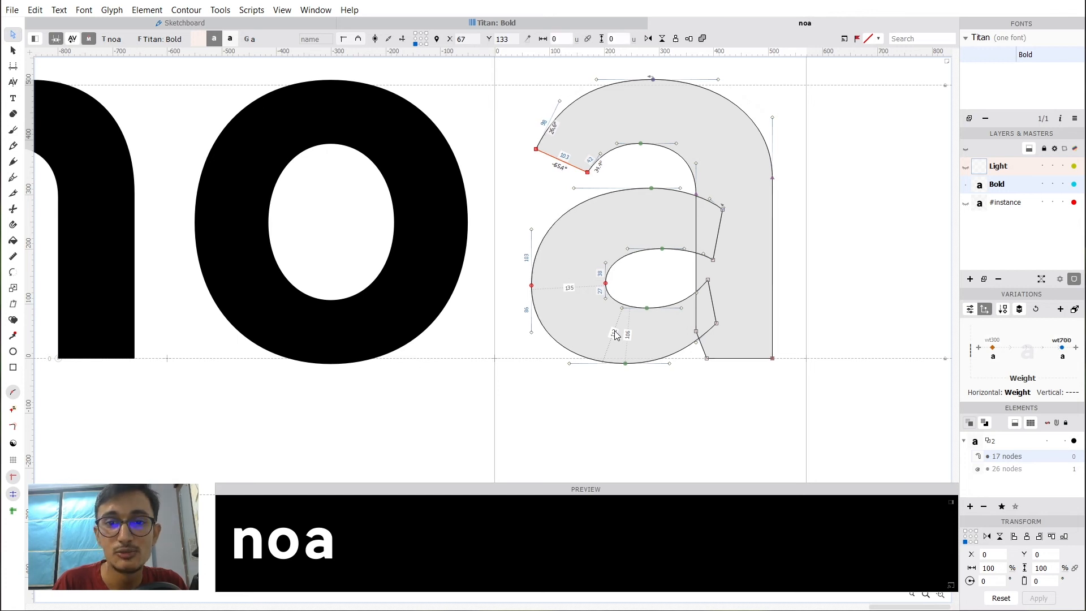
key(shift+Left)
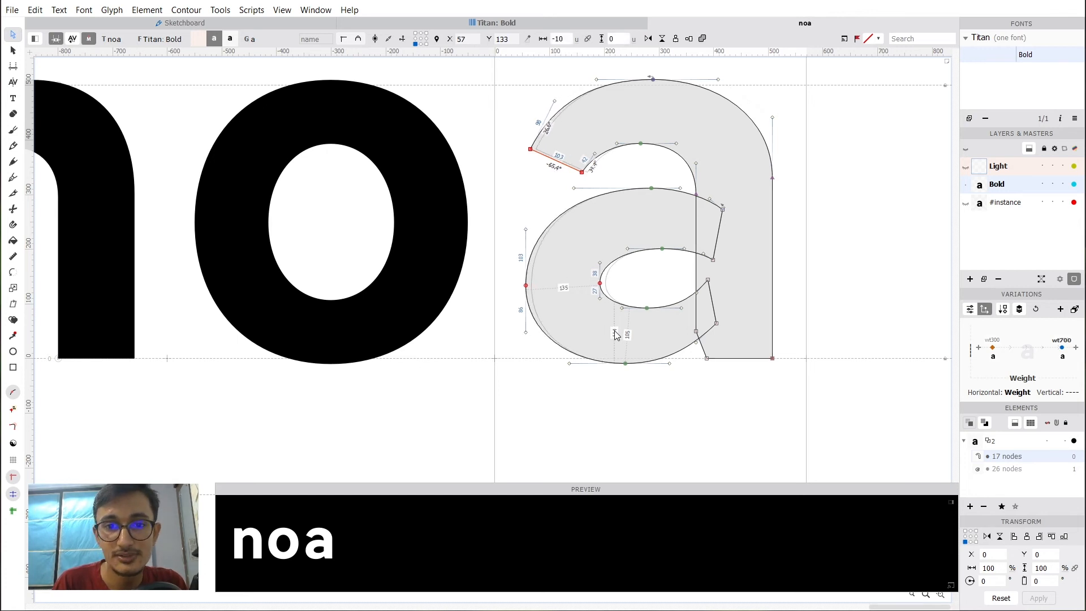
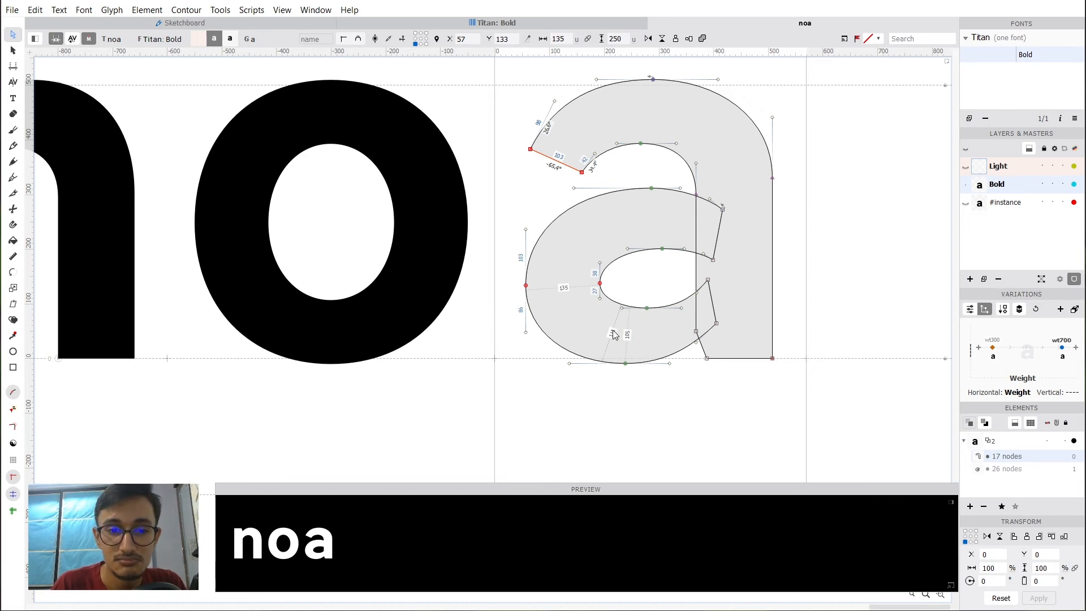
key(shift+Right)
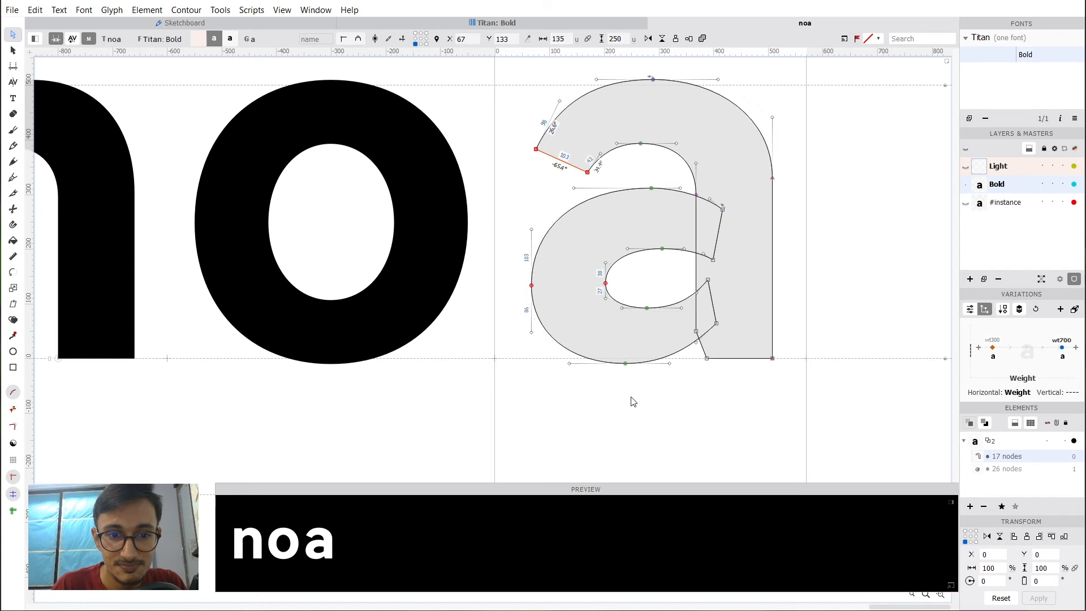
key(space)
drag(714, 331, 649, 343)
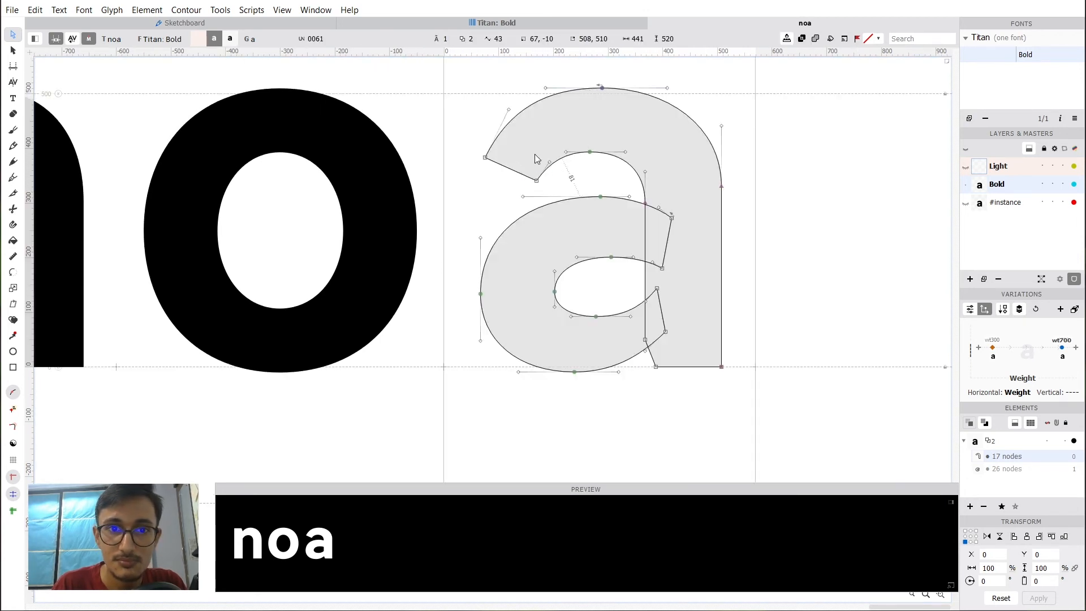
Shift the terminal corners and the leftmost bowl and counter nodes another 10 units left, bringing the bowl's edge to X 57.
drag(474, 78, 568, 408)
key(shift+Left)
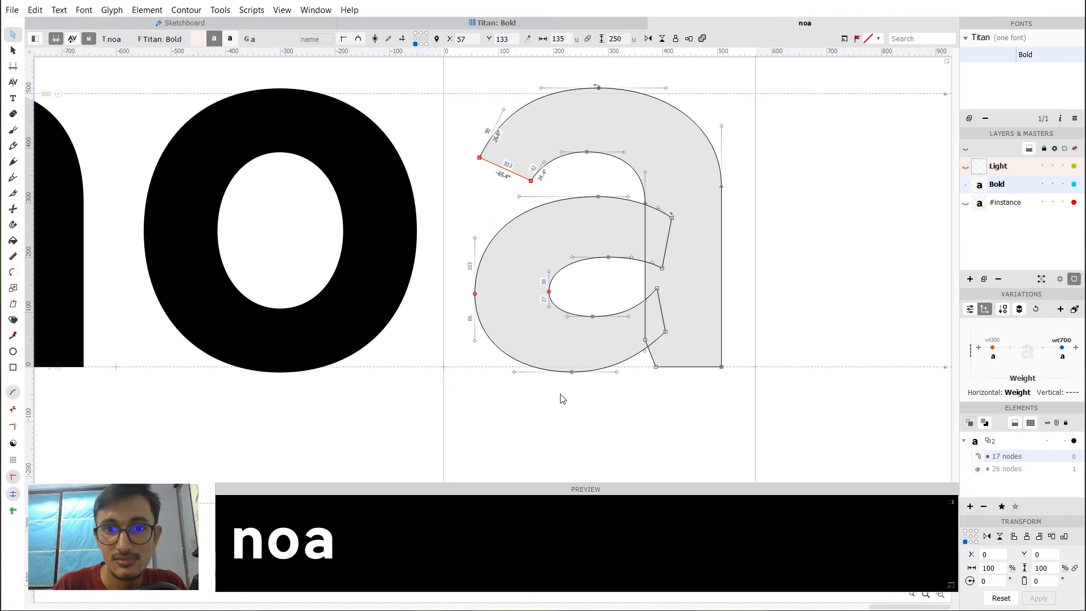
click(632, 400)
key(space)
drag(635, 260, 634, 304)
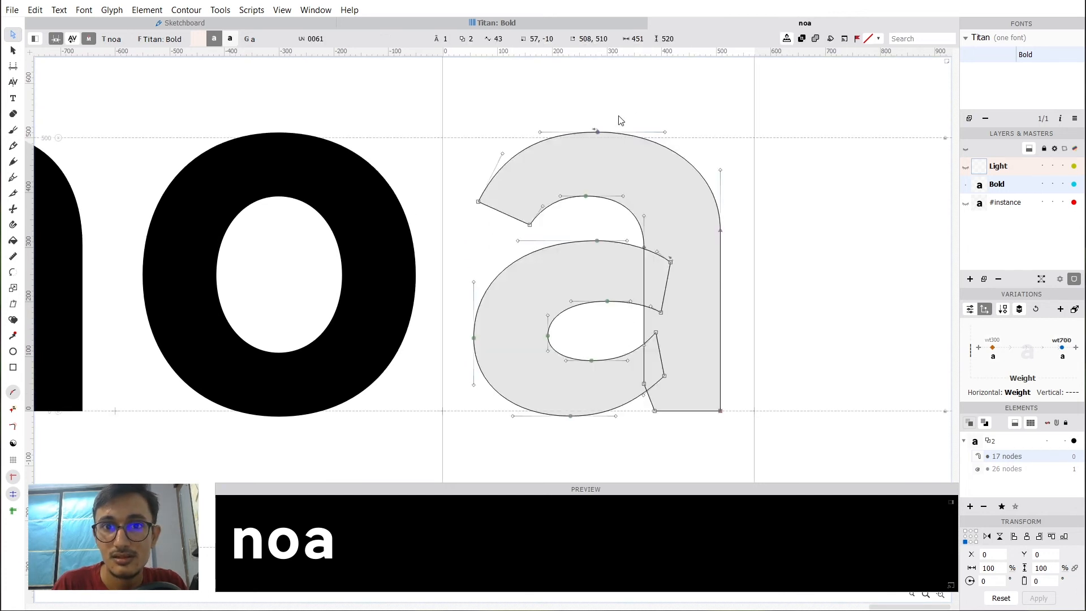
Adjust the arch terminal's outer curve handle to 112, 471, and preview the a.
scroll(620, 120, up, 2)
click(466, 166)
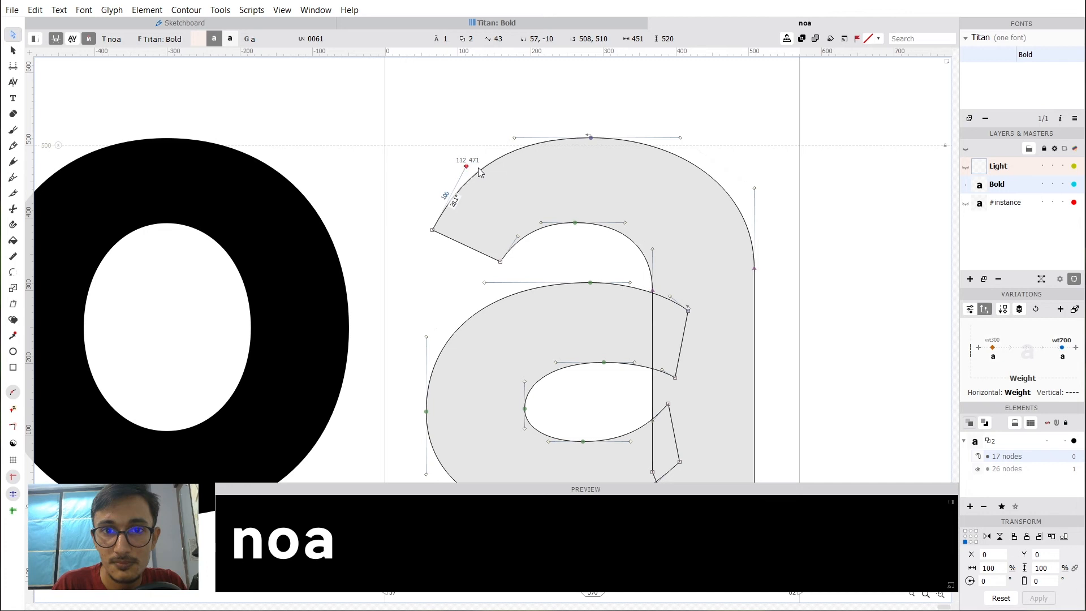
click(709, 179)
key(space)
drag(658, 139, 625, 116)
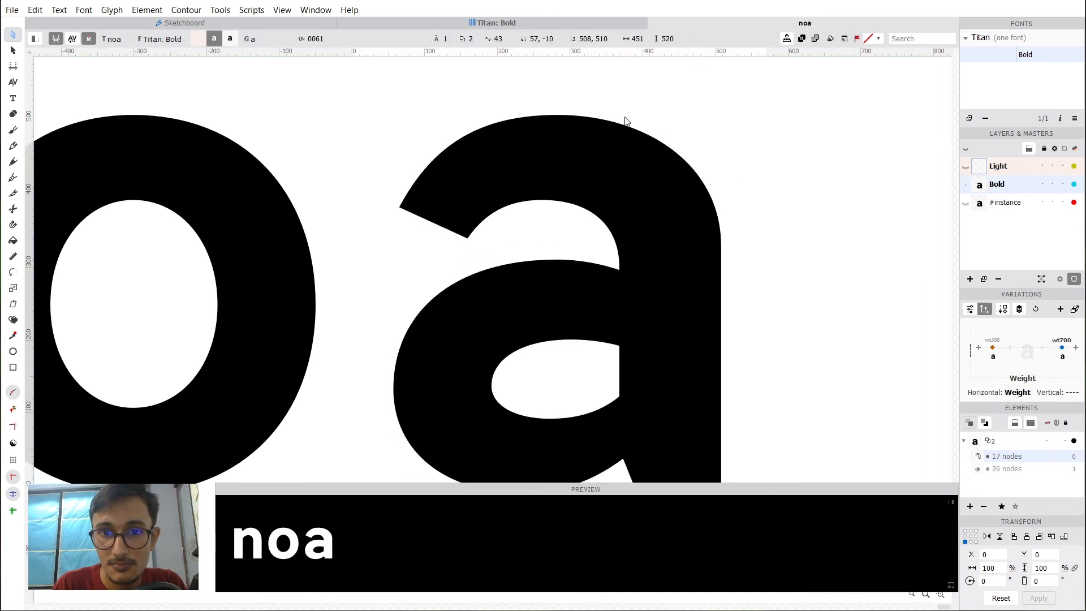
Move the inner arch's top node right to 271, 393, balance the tension of the inner right curve, and preview the a.
drag(555, 221, 521, 173)
key(shift+Right)
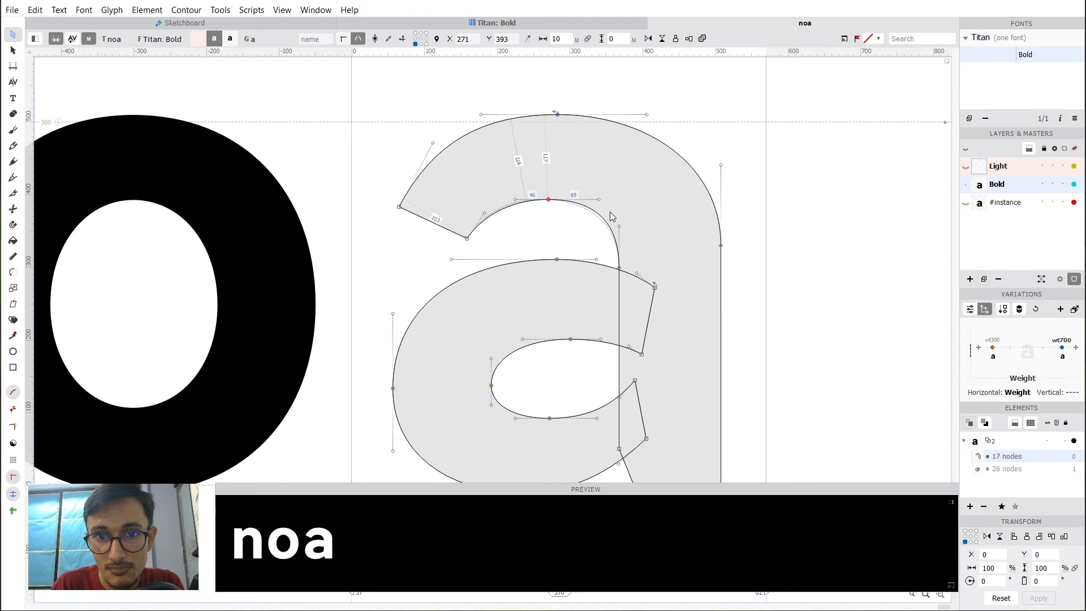
click(642, 198)
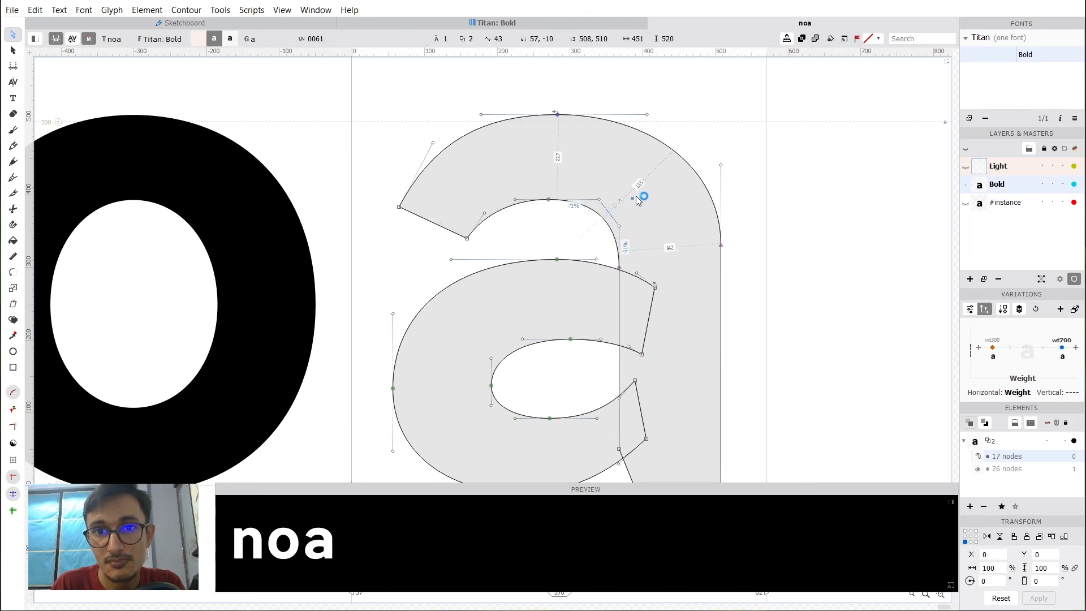
double_click(633, 198)
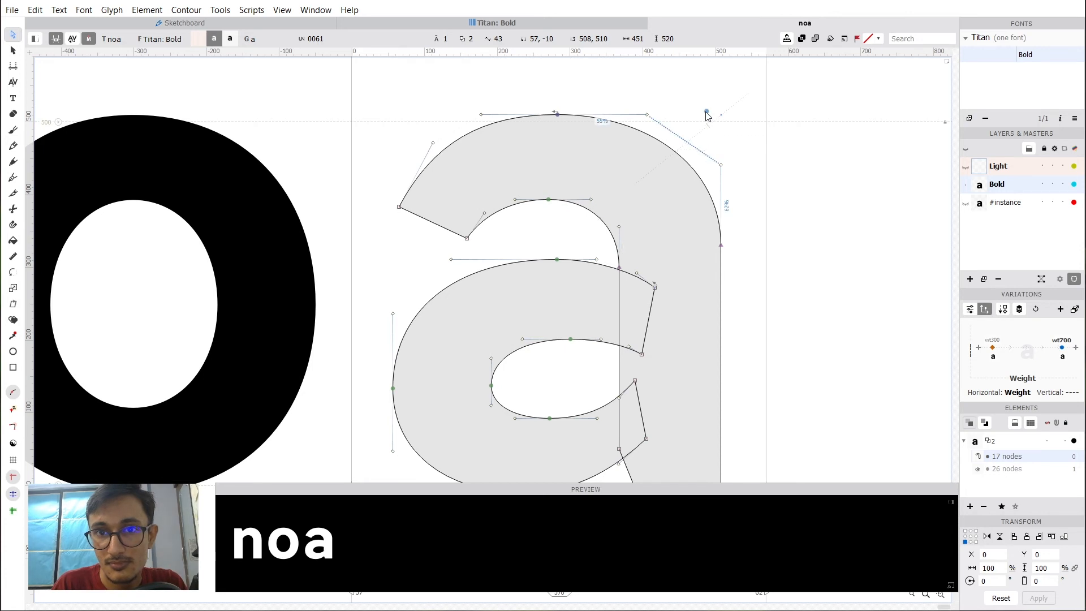
key(space)
drag(637, 150, 653, 126)
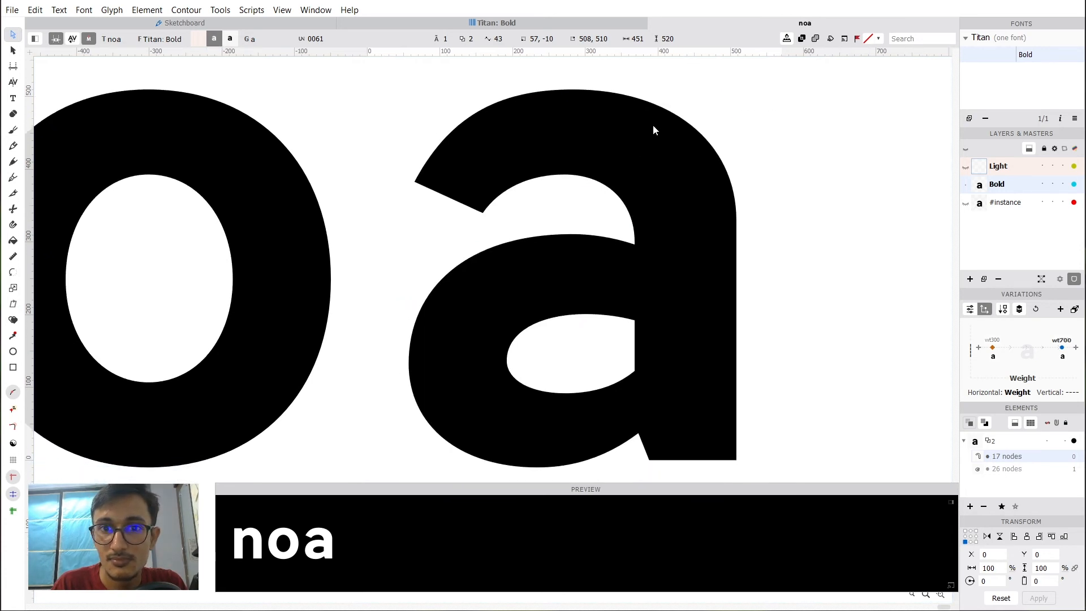
Nudge the arch terminal's inner curve handle to 184, 375 and its outer curve handle to 118, 471, previewing the a.
scroll(585, 140, down, 2)
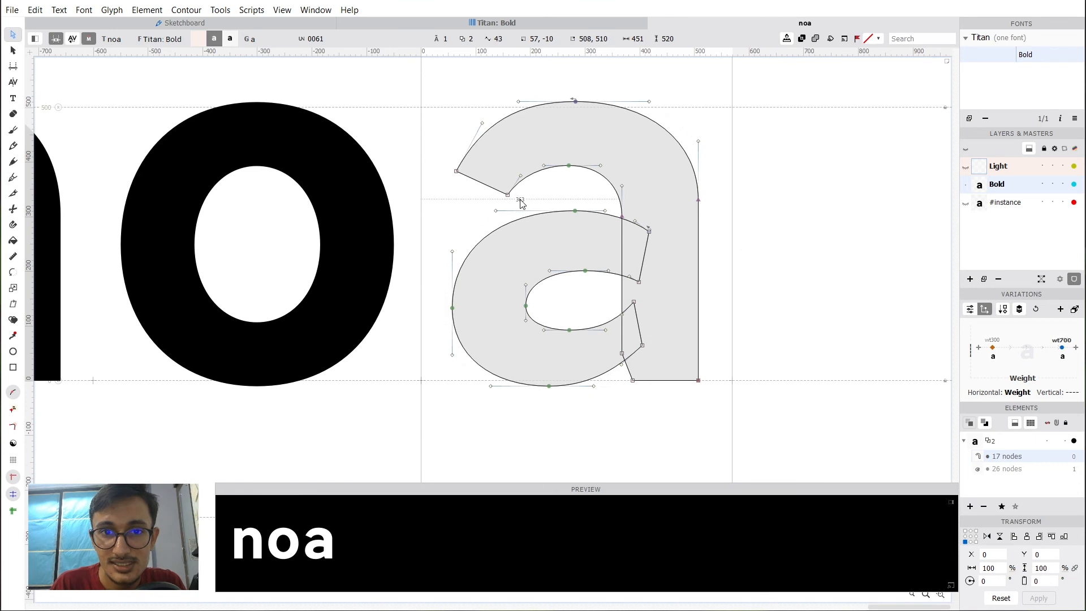
drag(521, 203, 420, 128)
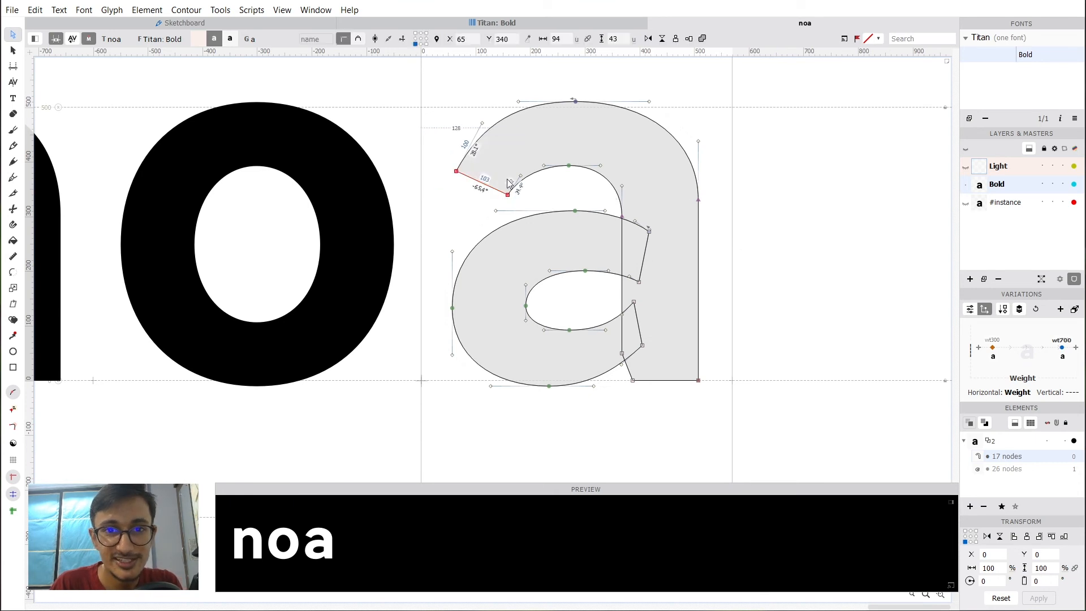
click(545, 193)
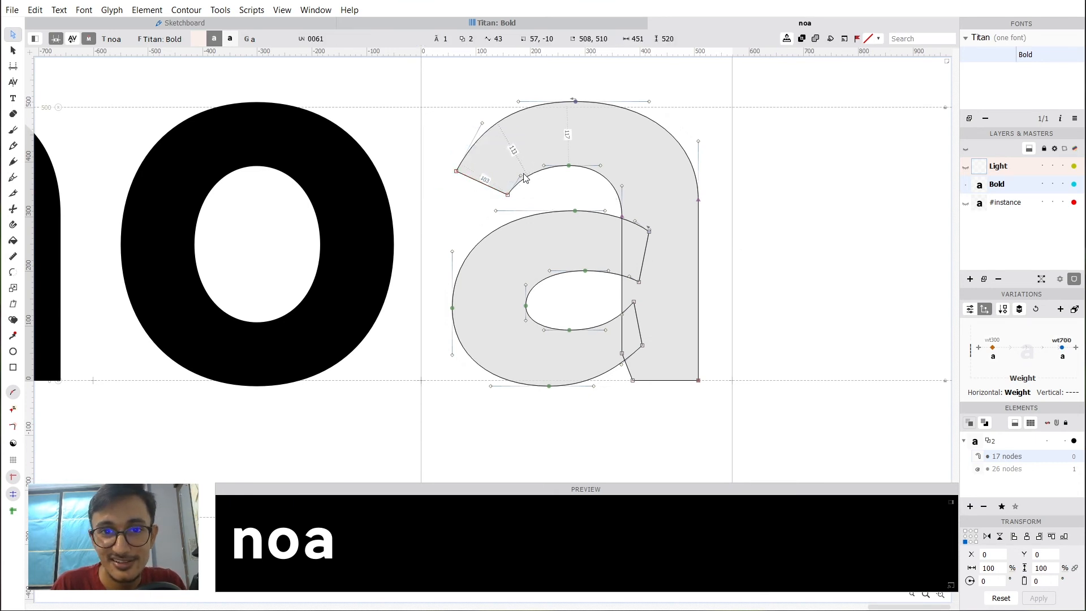
click(522, 176)
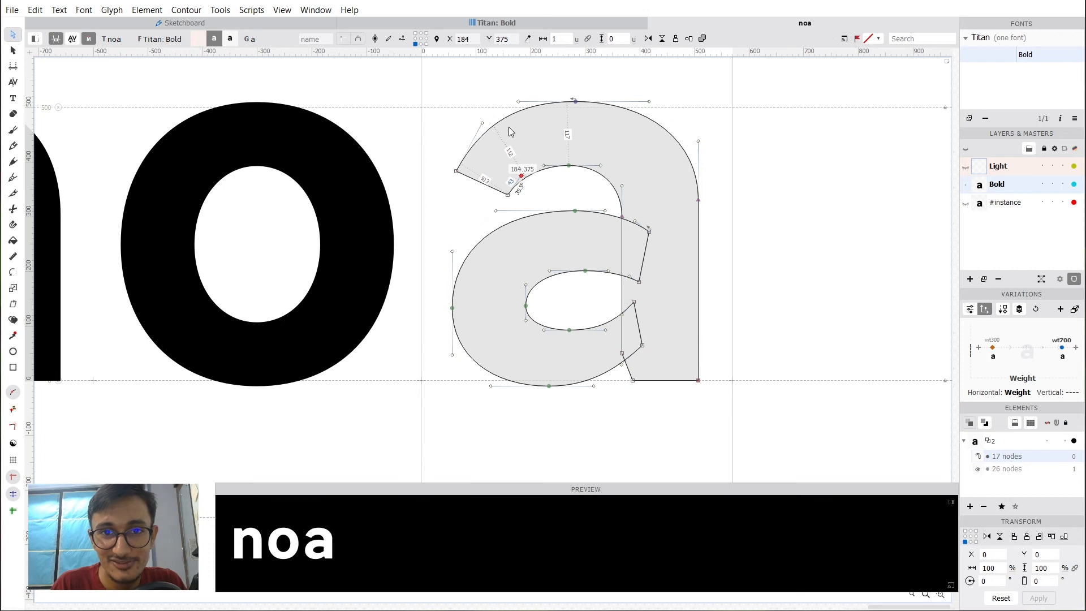
drag(482, 123, 492, 114)
key(grave)
click(478, 86)
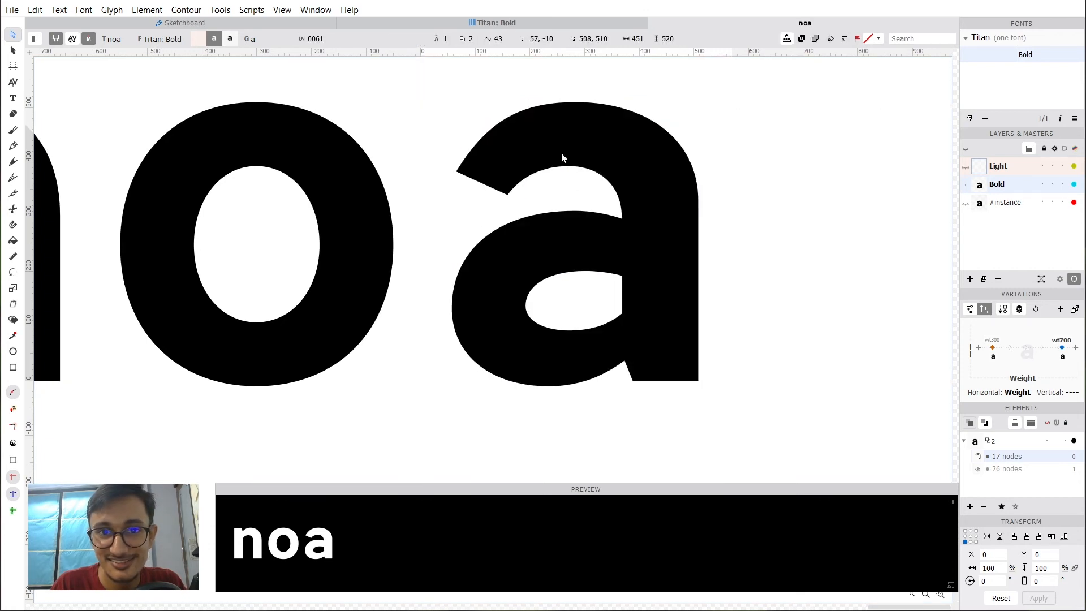
drag(561, 152, 548, 154)
click(465, 127)
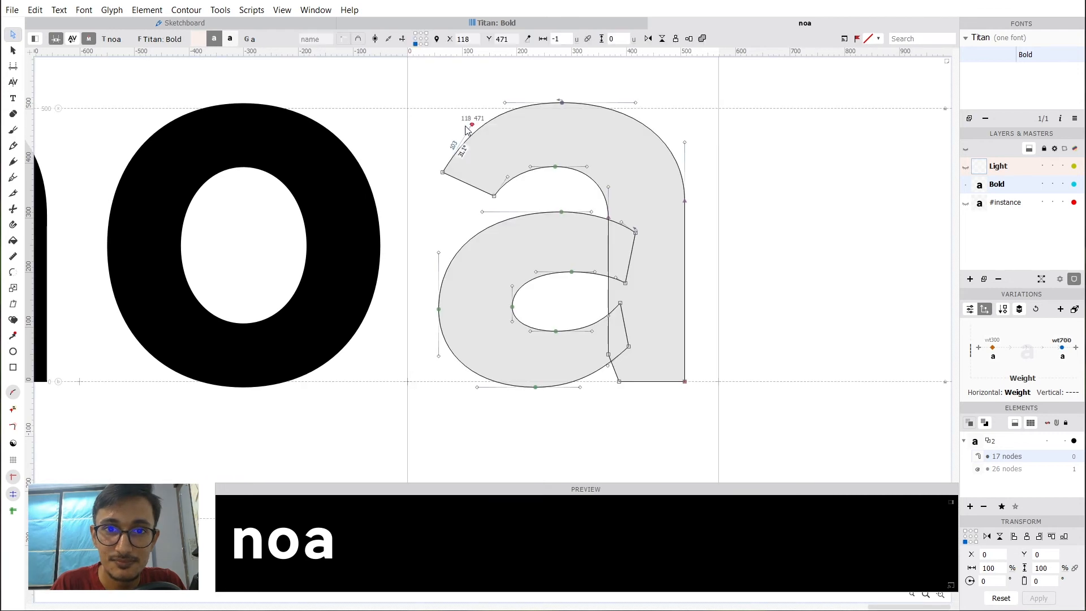
Try shifting the leftmost bowl and counter nodes 10 units left to X 47, and preview the a.
click(540, 299)
drag(514, 296, 425, 334)
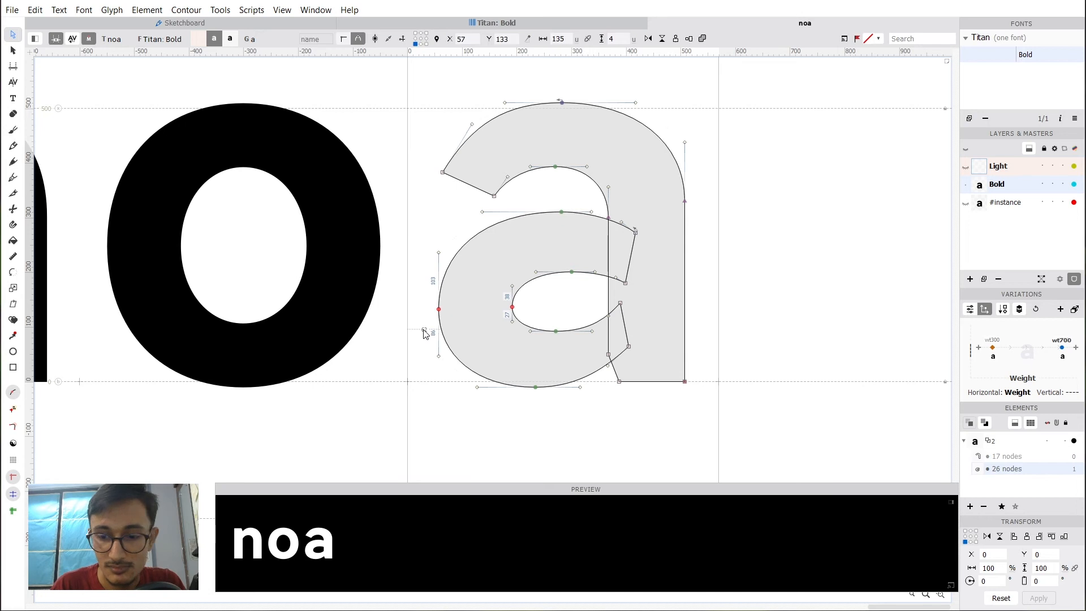
key(shift+Left)
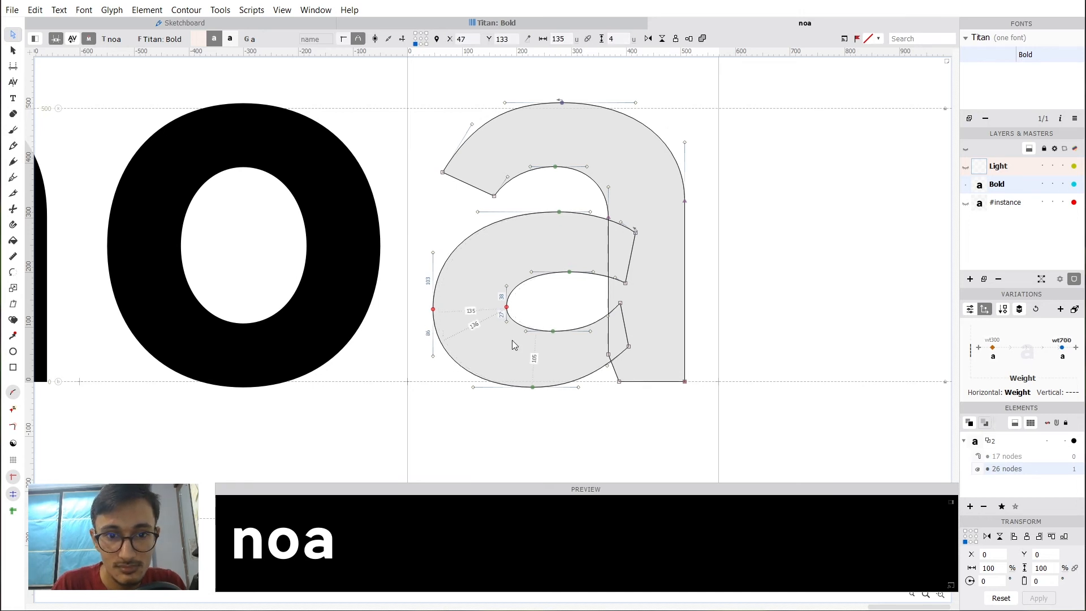
click(546, 301)
key(space)
drag(550, 297, 600, 284)
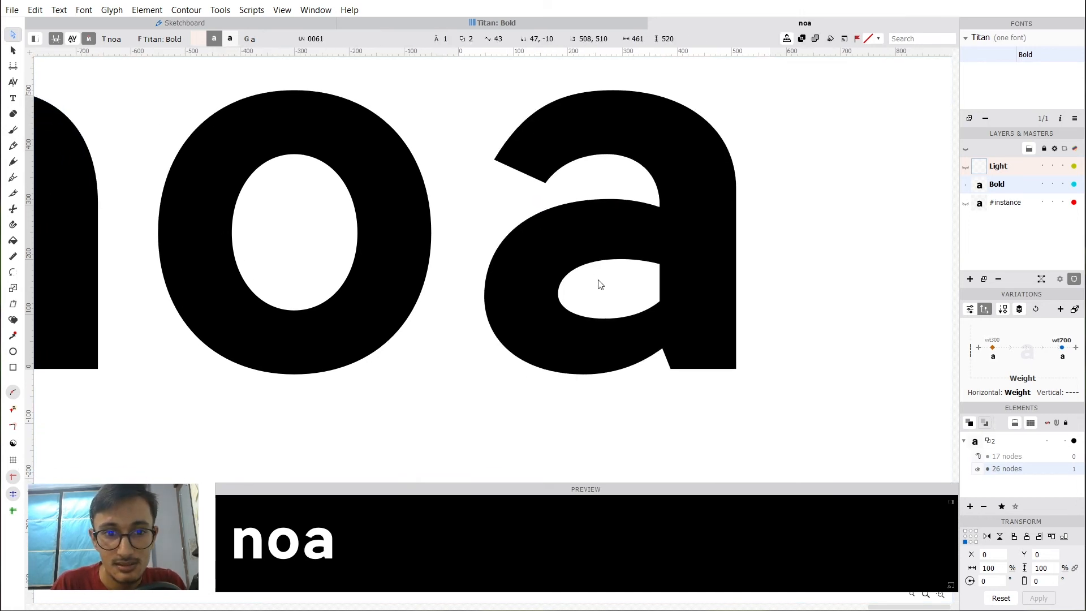
Shift the terminal corners together with the leftmost bowl and counter nodes 10 units right, bringing the bowl's edge to X 57.
drag(566, 401, 451, 139)
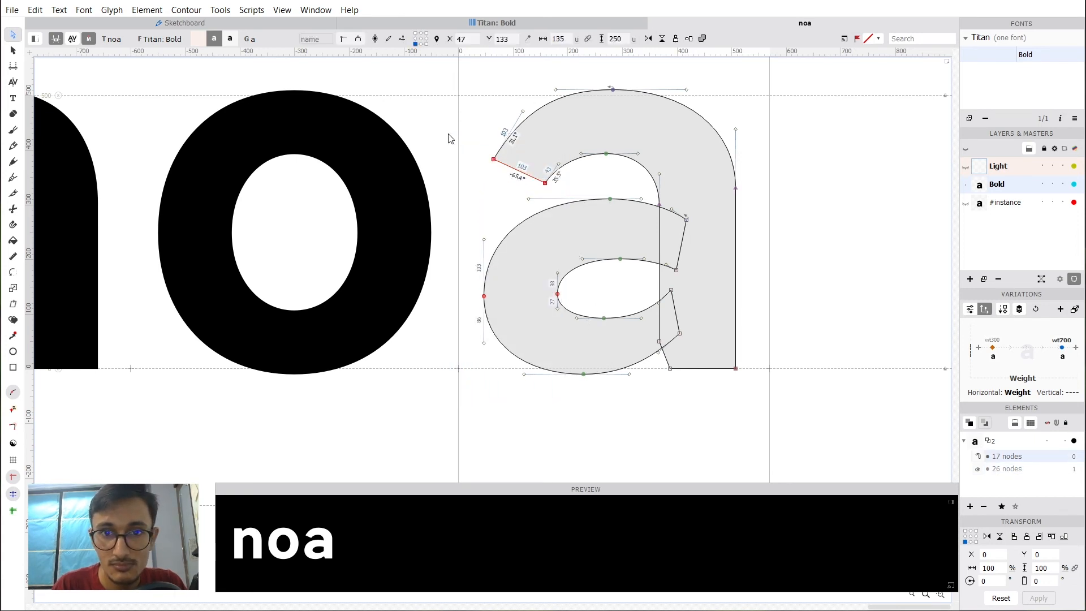
key(shift+Right)
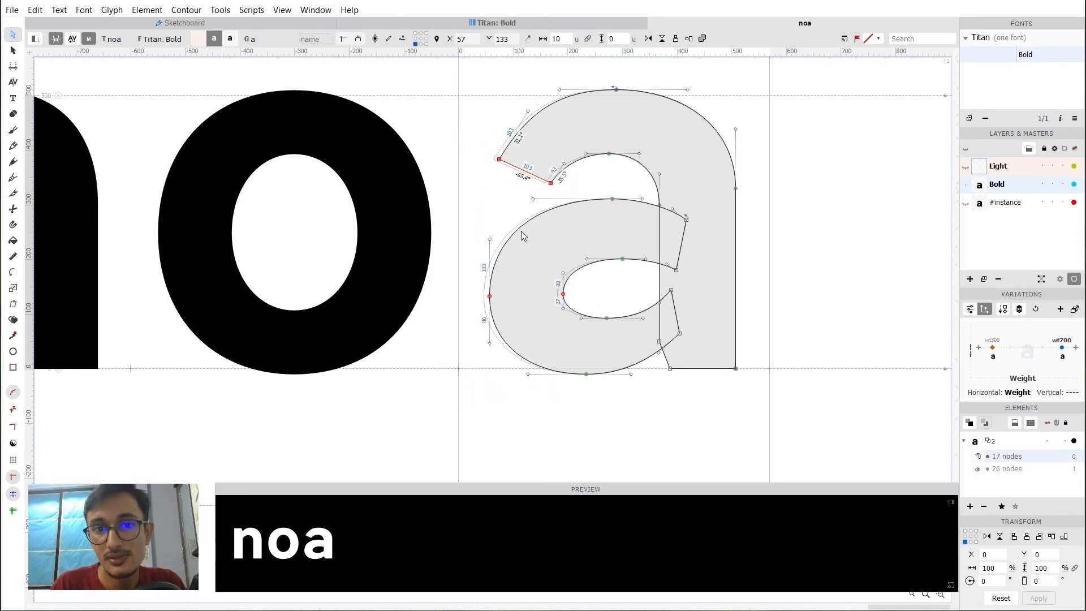
key(Escape)
Set the a's left sidebearing to =55.
scroll(521, 231, down, 3)
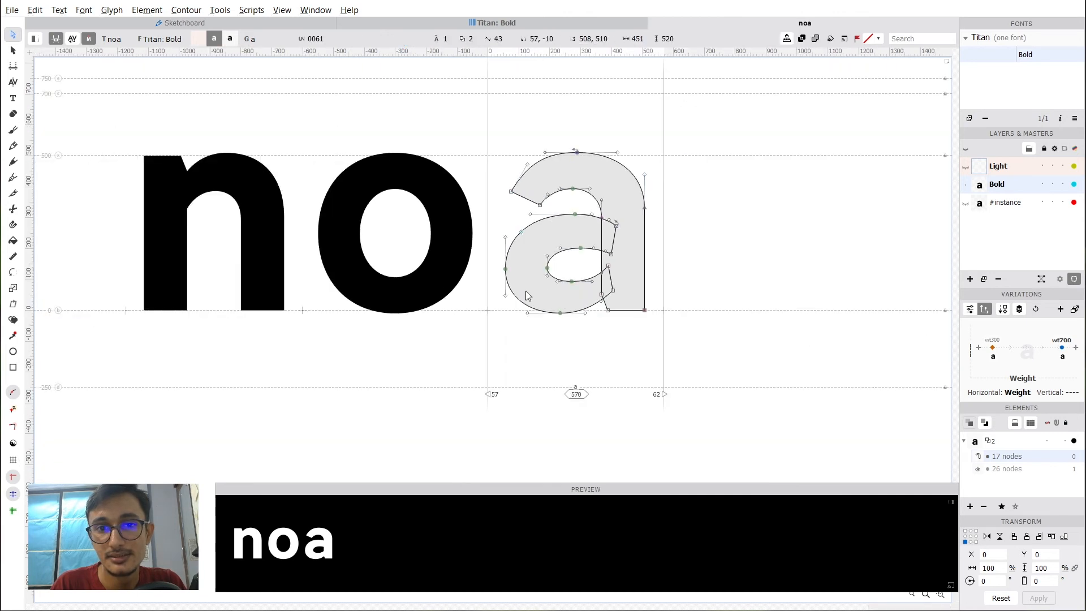
click(498, 396)
text(=)
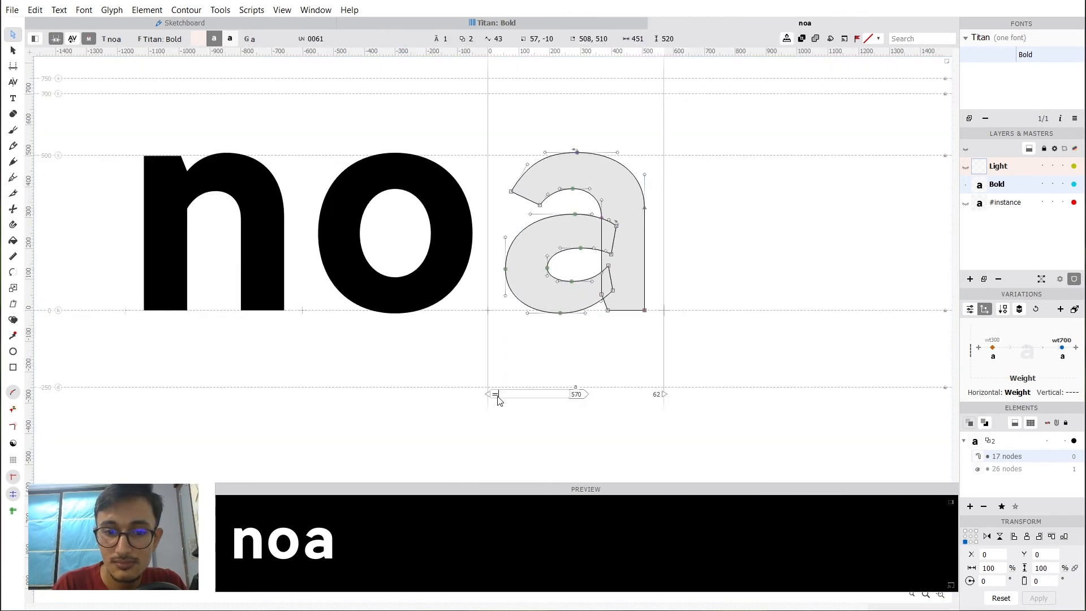
text(55)
key(Return)
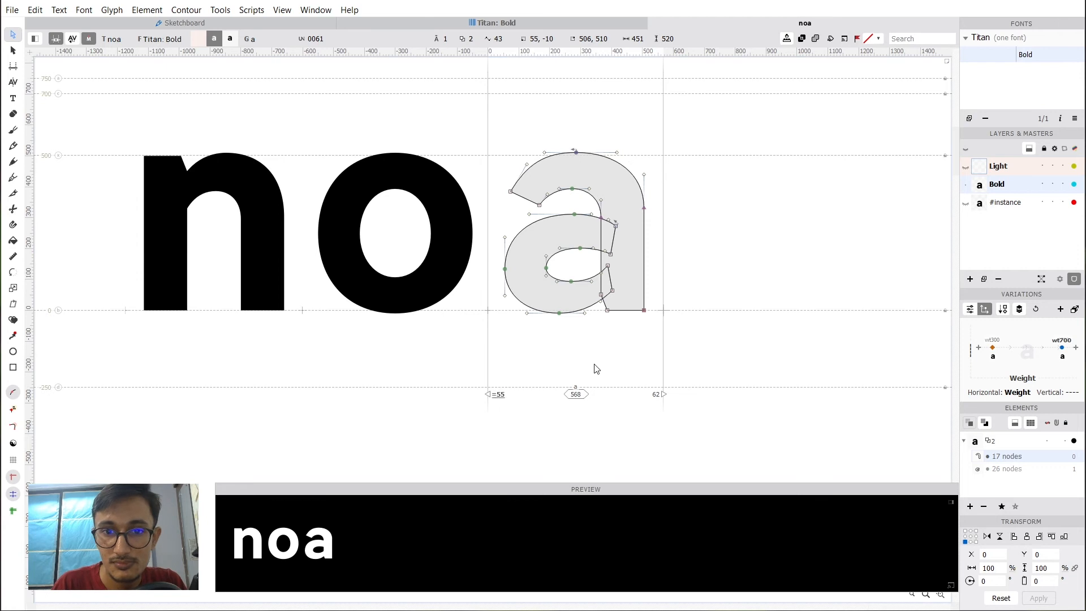
Check the n's sidebearings for reference, and set the a's right sidebearing to =60.
click(150, 263)
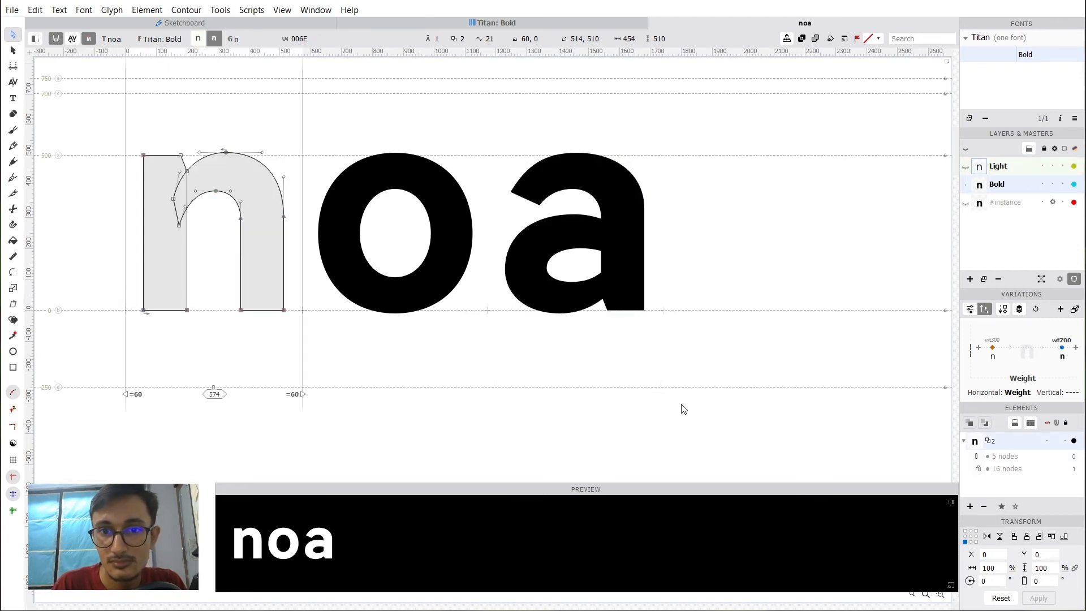
click(661, 399)
click(659, 398)
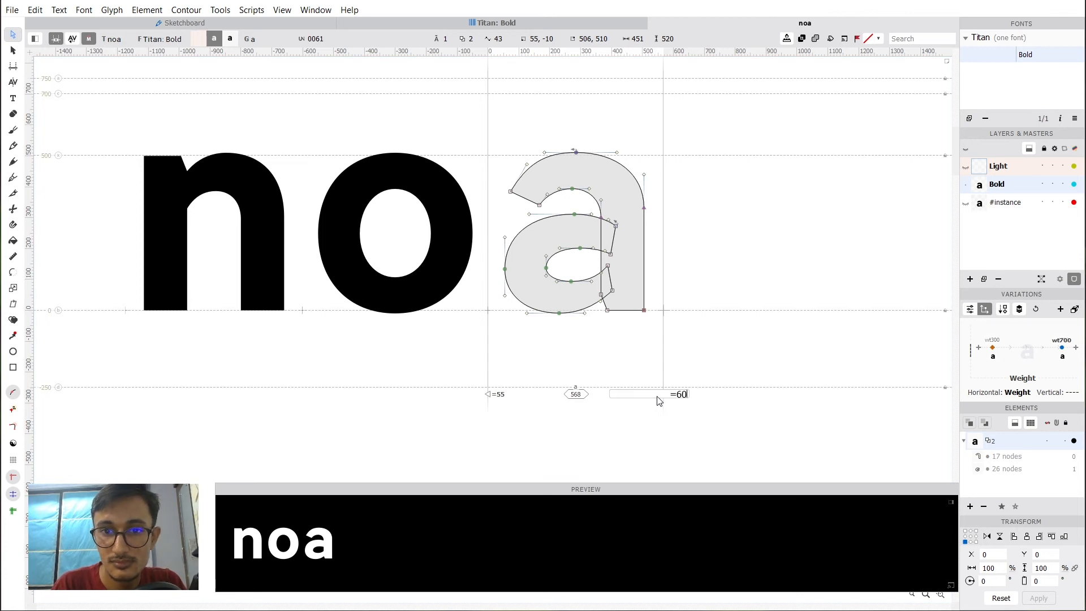
key(Return)
Extend the sample text with more n, o and a combinations so it reads nnoaaonnaooannoa.
key(space)
drag(570, 337, 640, 348)
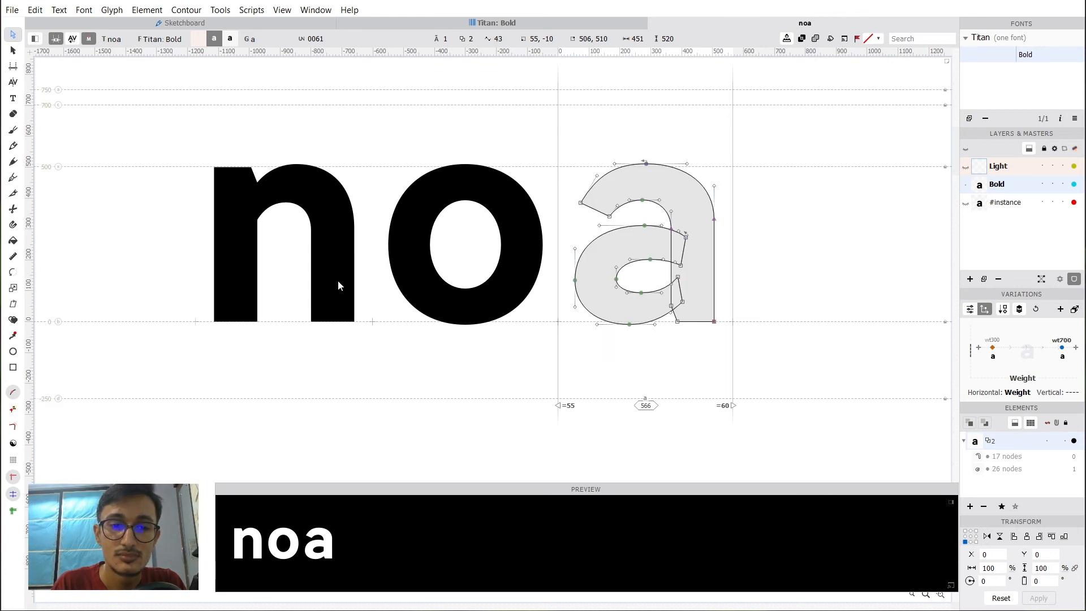
click(12, 99)
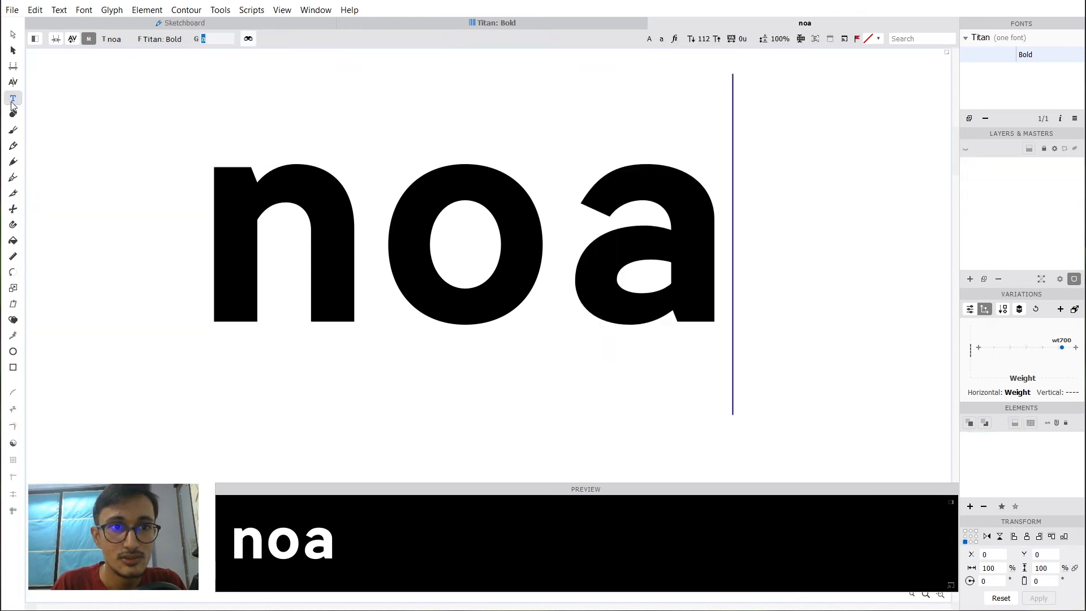
click(333, 243)
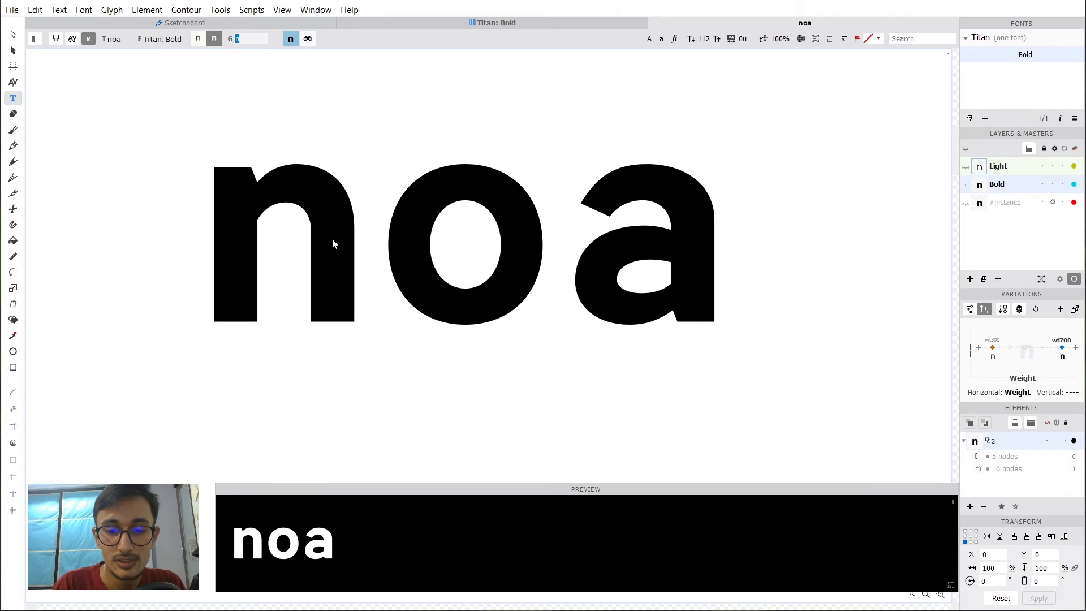
text(noaa)
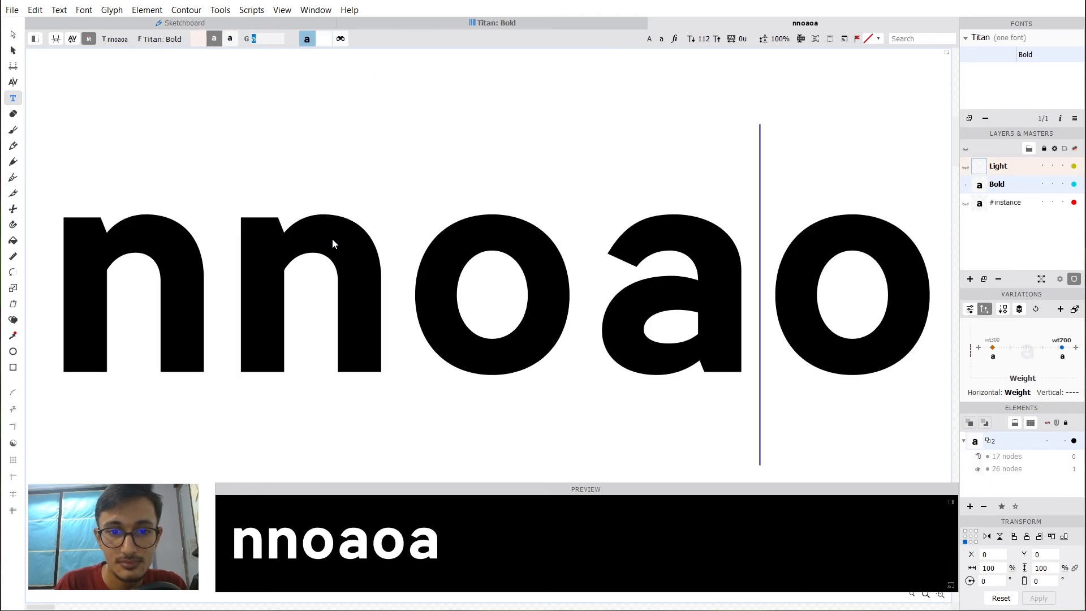
text(onnaooa)
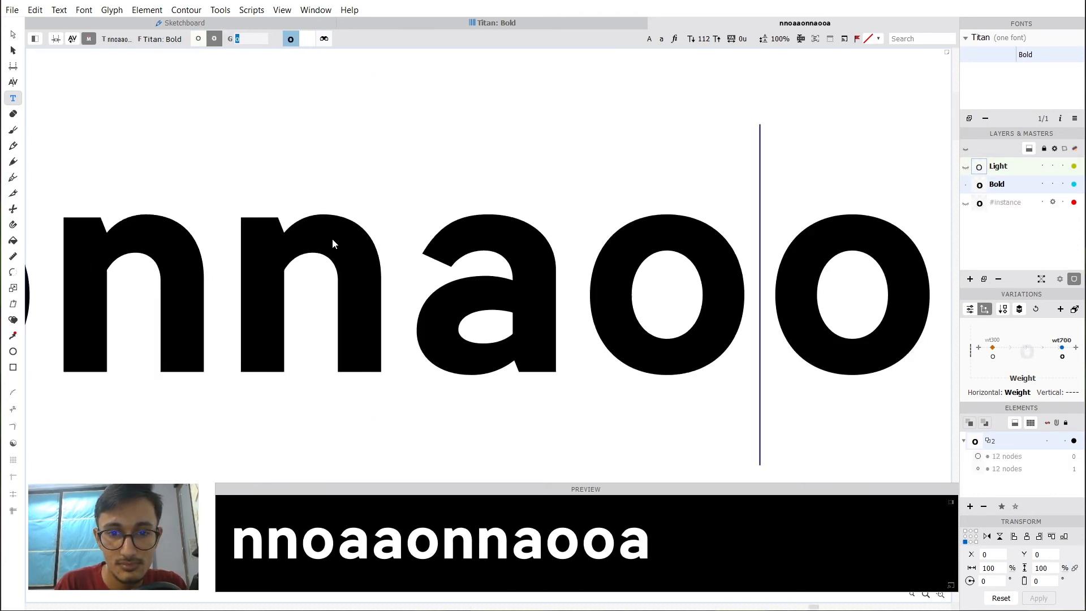
text(nnoa)
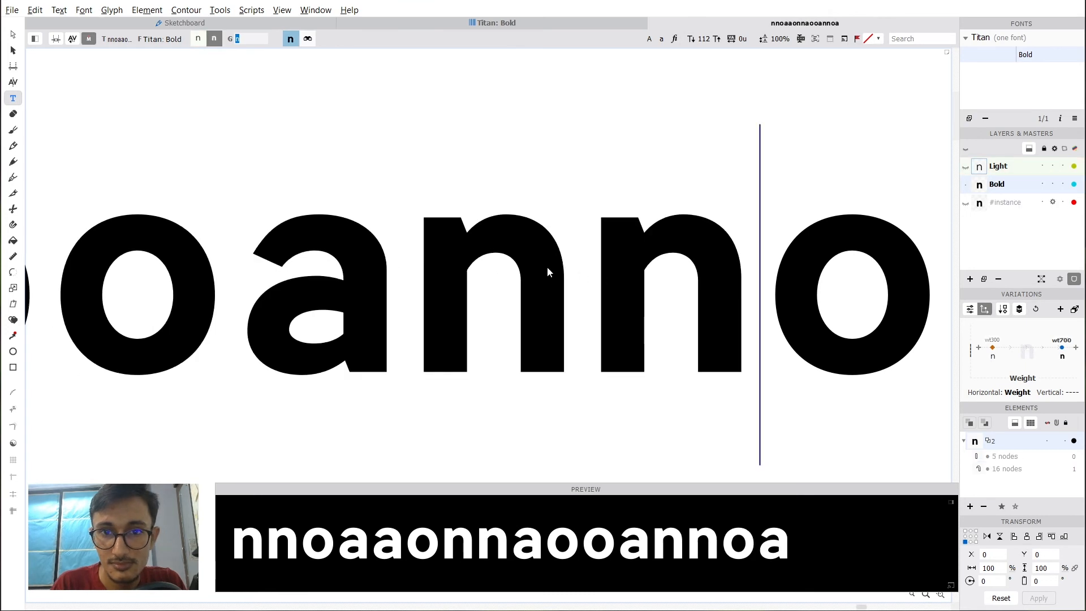
Examine the letter spacing along the whole nnoaaonnaooannoa test string.
scroll(547, 272, down, 1)
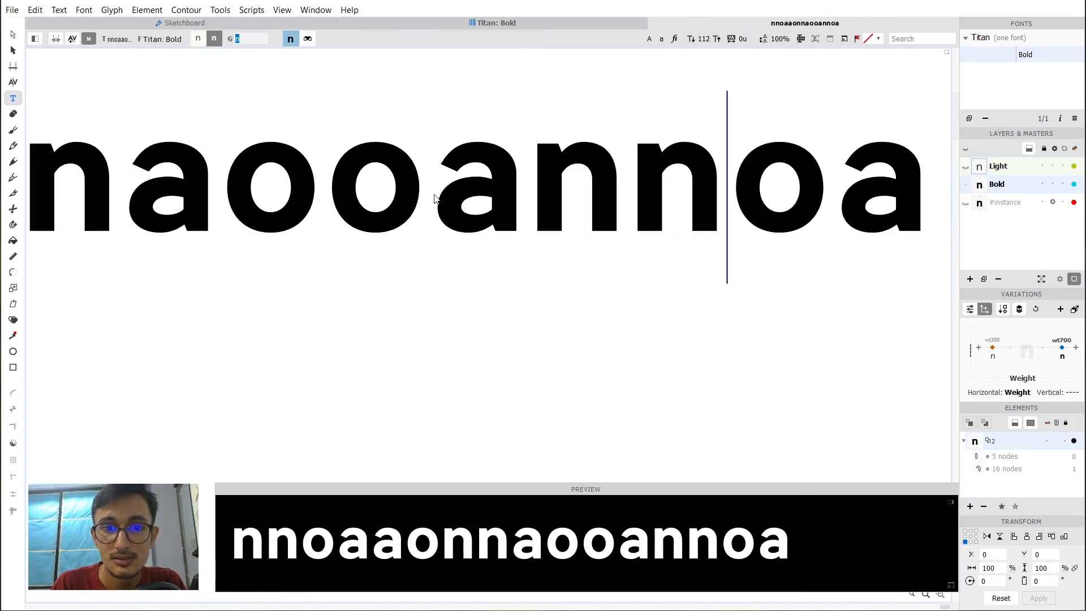
scroll(434, 199, down, 2)
scroll(435, 198, left, 10)
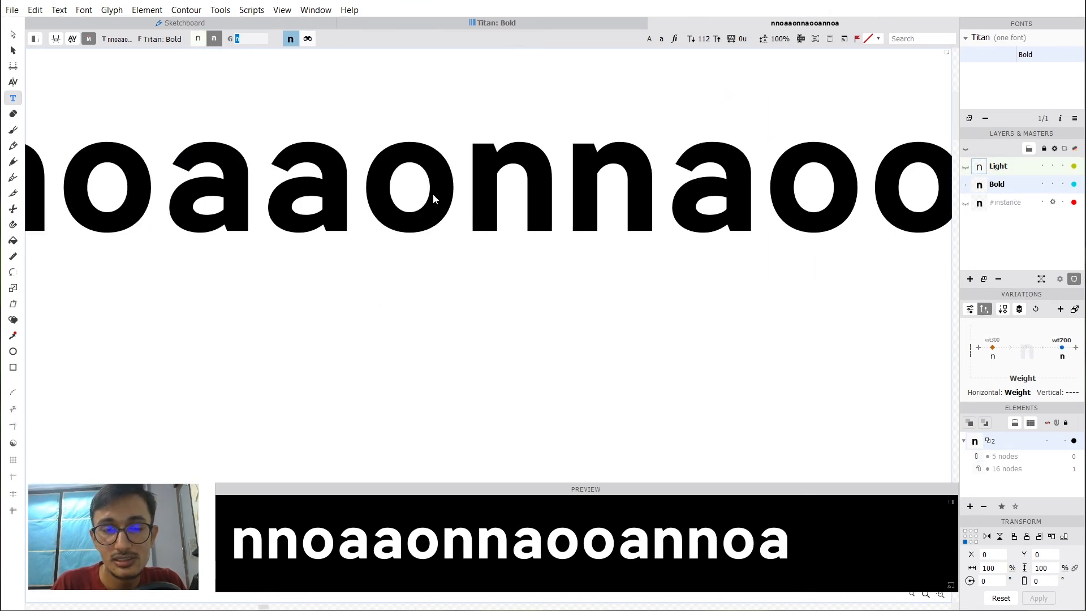
scroll(441, 198, left, 1)
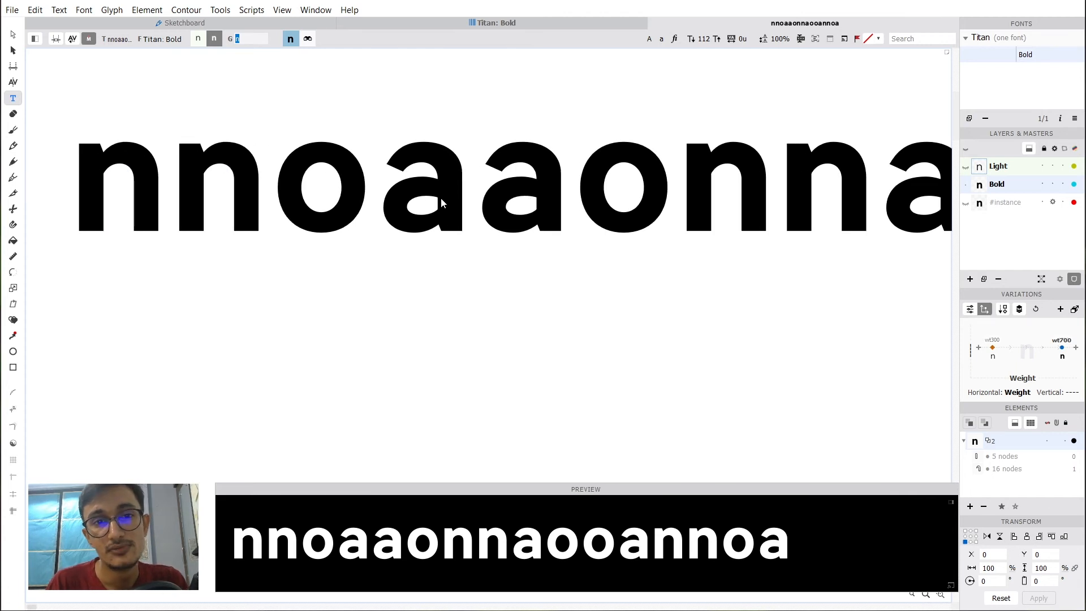
click(325, 190)
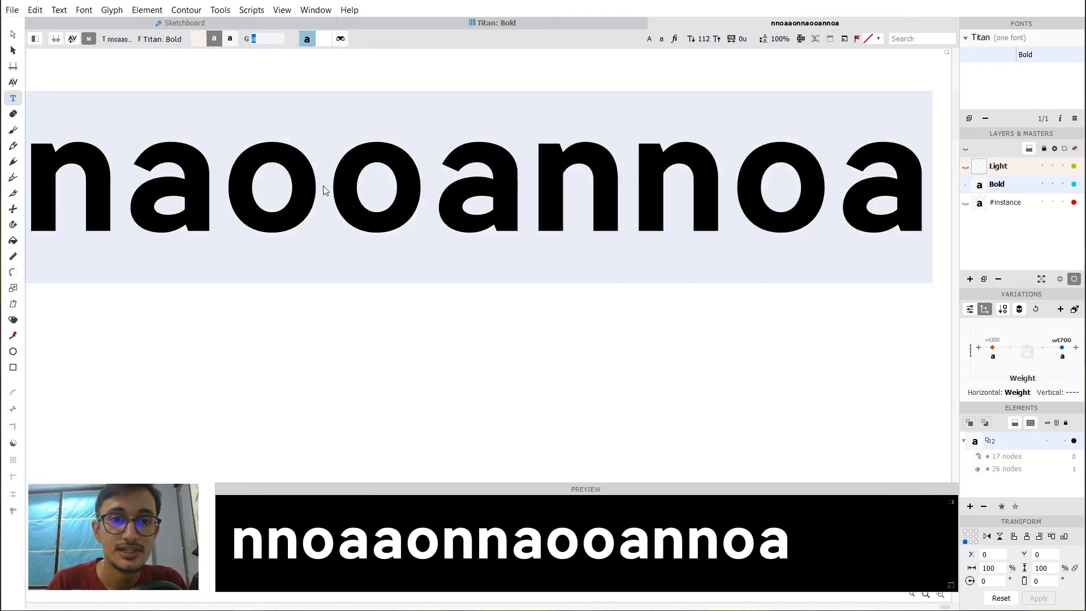
Compare the sidebearings of the o, n and a within the string, and recheck the spacing around its last letters.
click(14, 35)
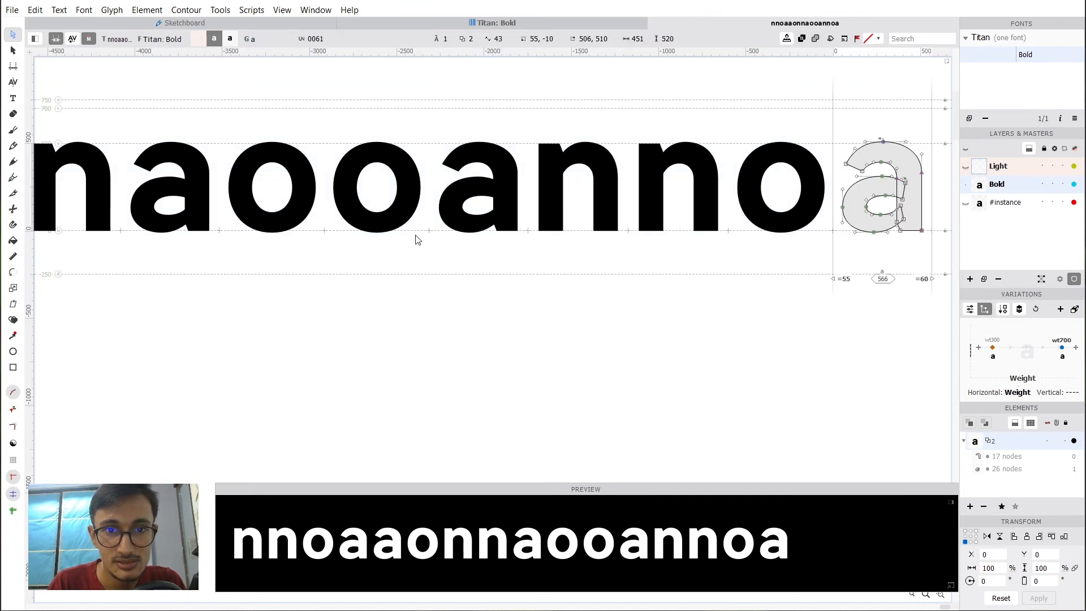
click(398, 250)
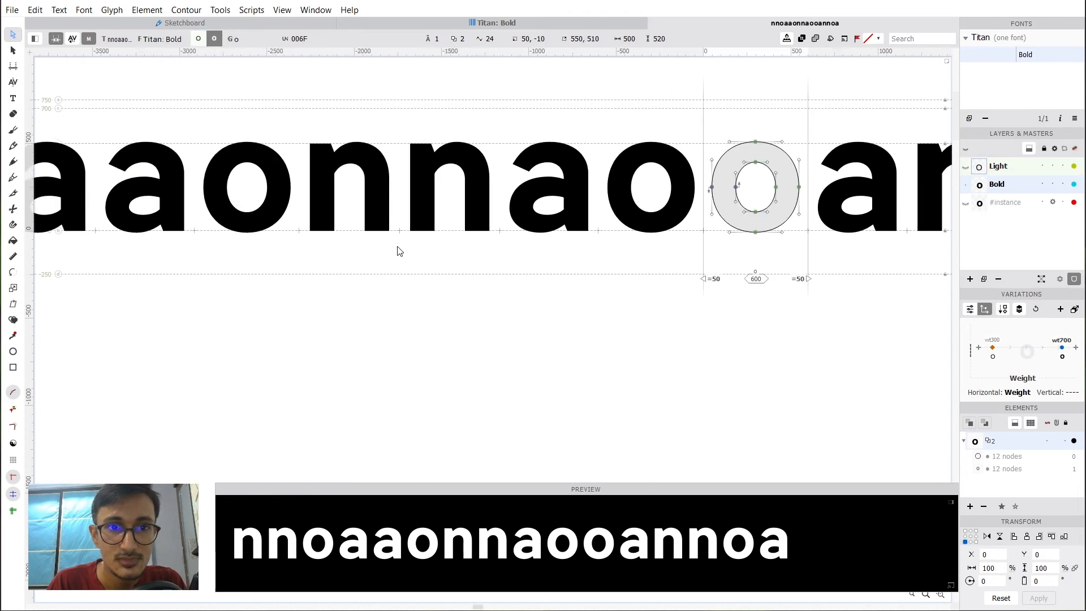
scroll(557, 188, up, 2)
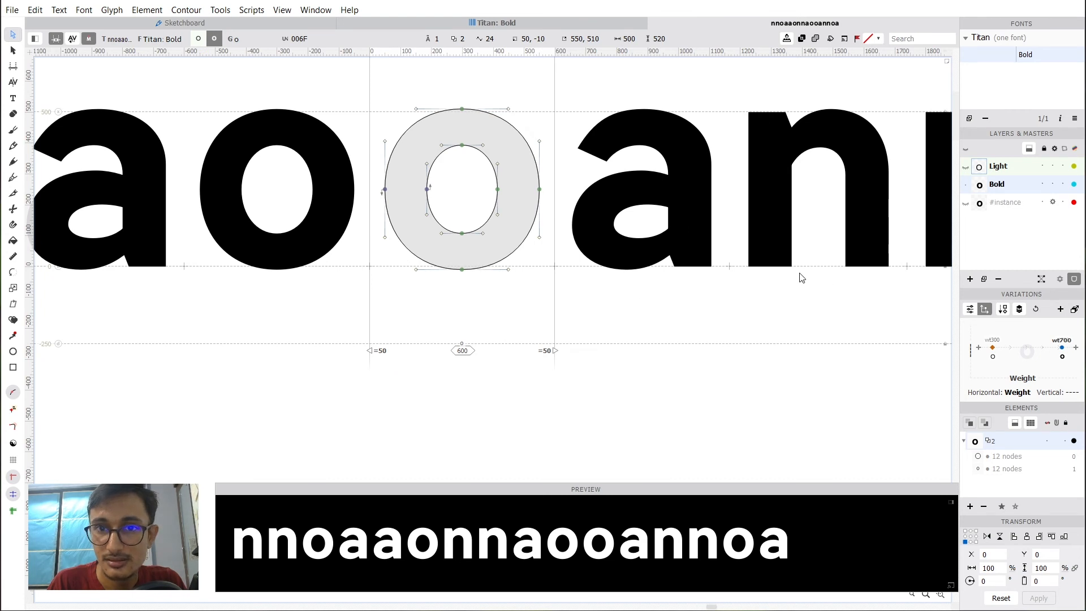
click(655, 303)
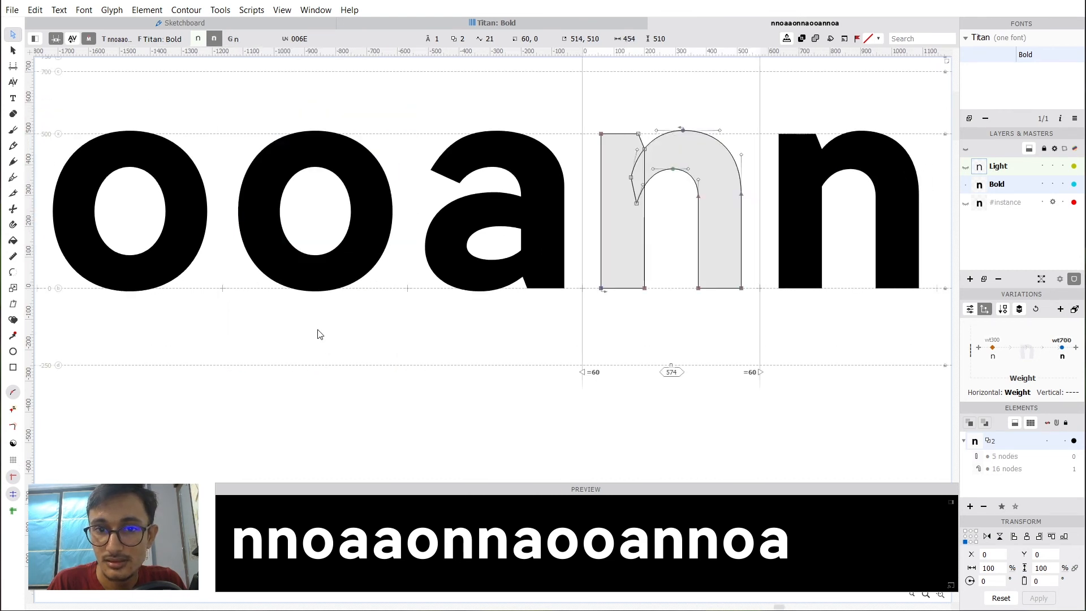
click(300, 333)
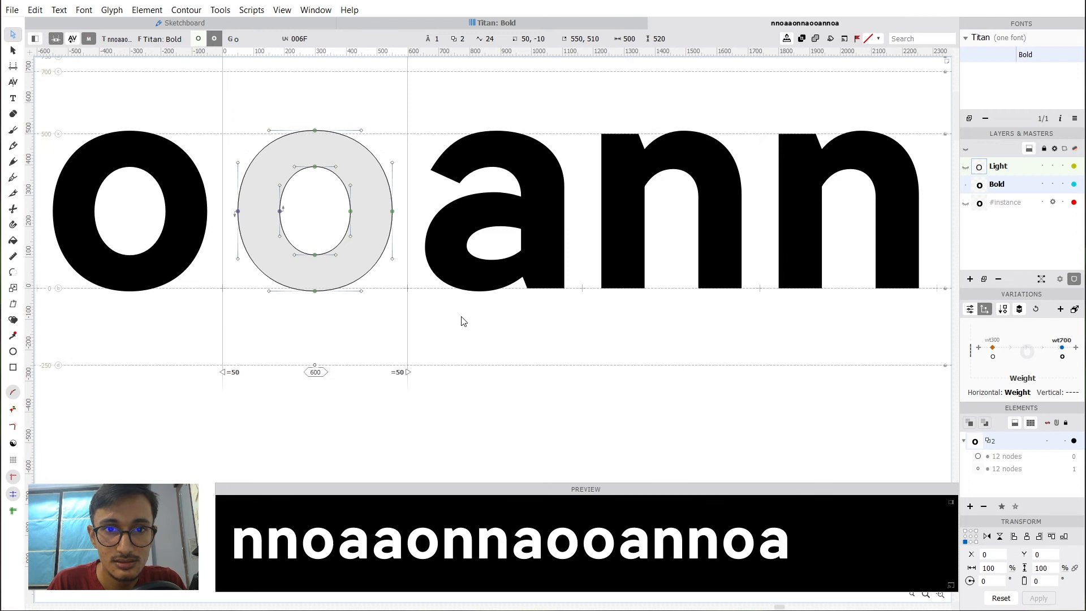
click(497, 323)
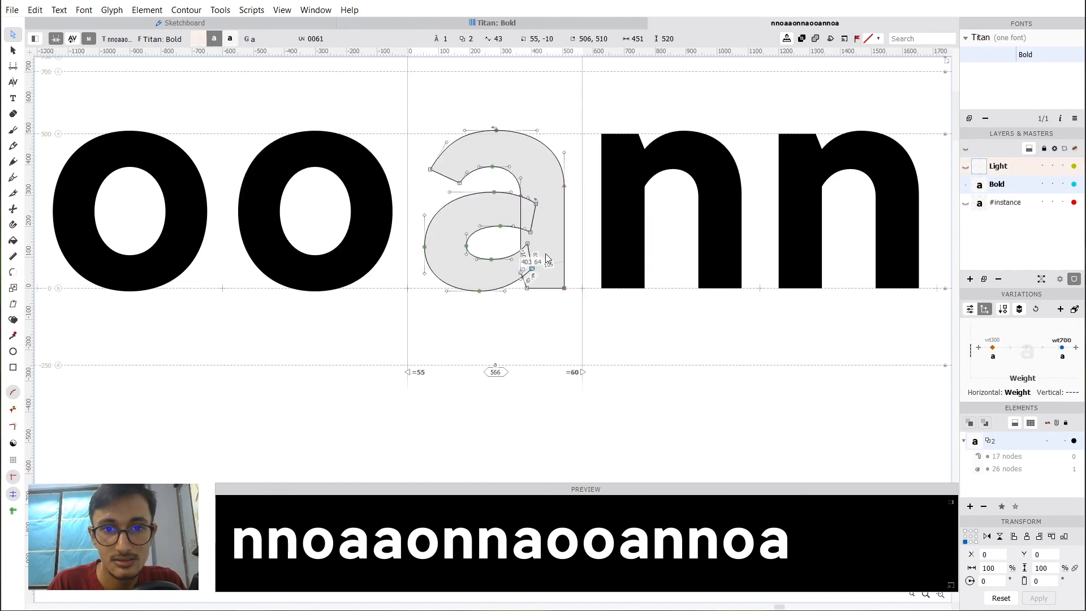
scroll(544, 253, down, 6)
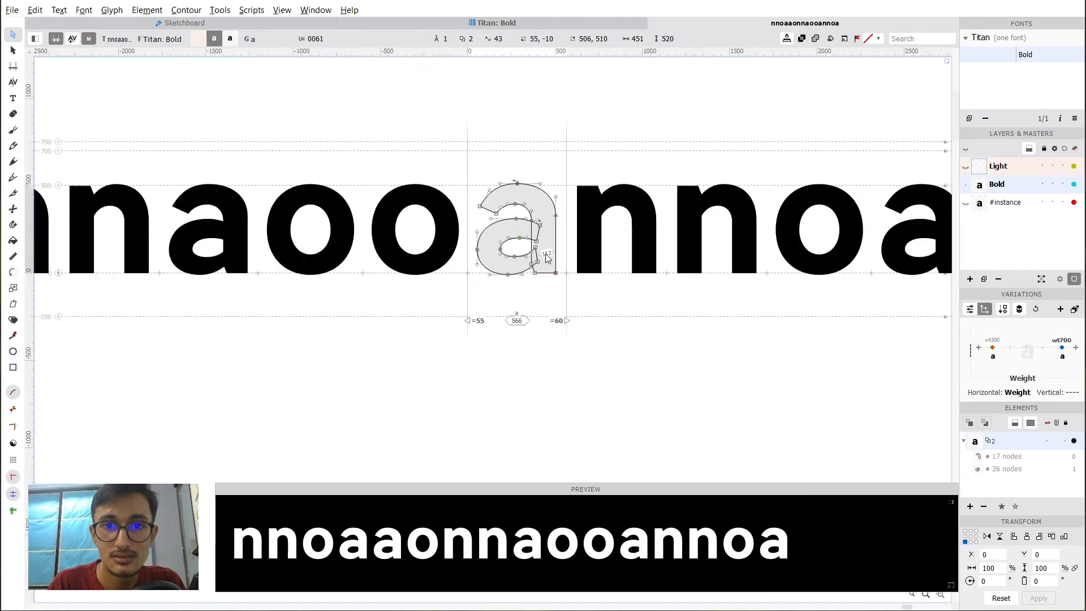
click(13, 98)
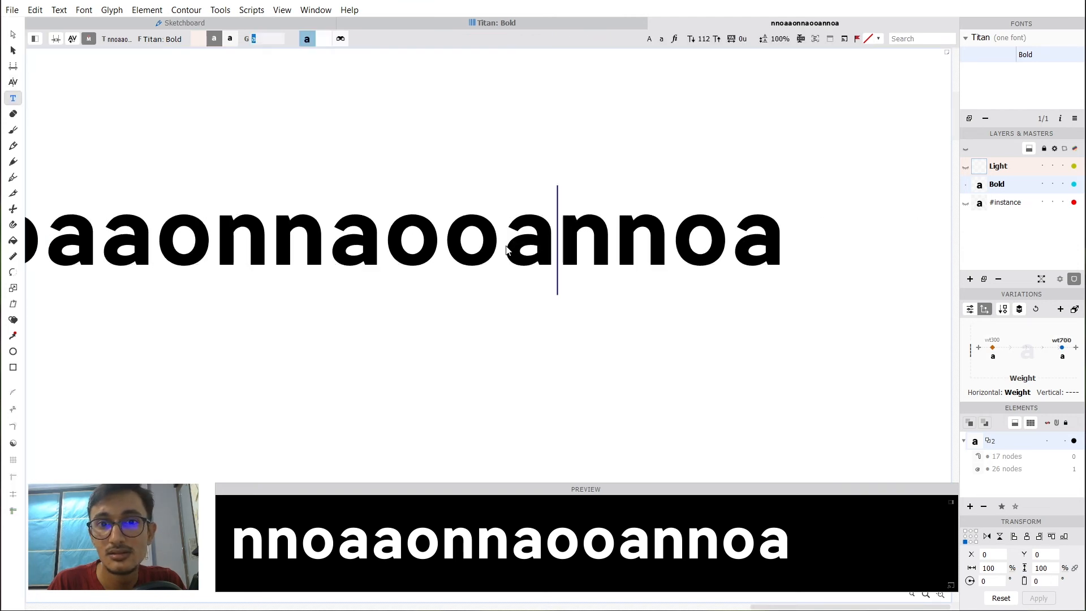
click(661, 251)
click(747, 253)
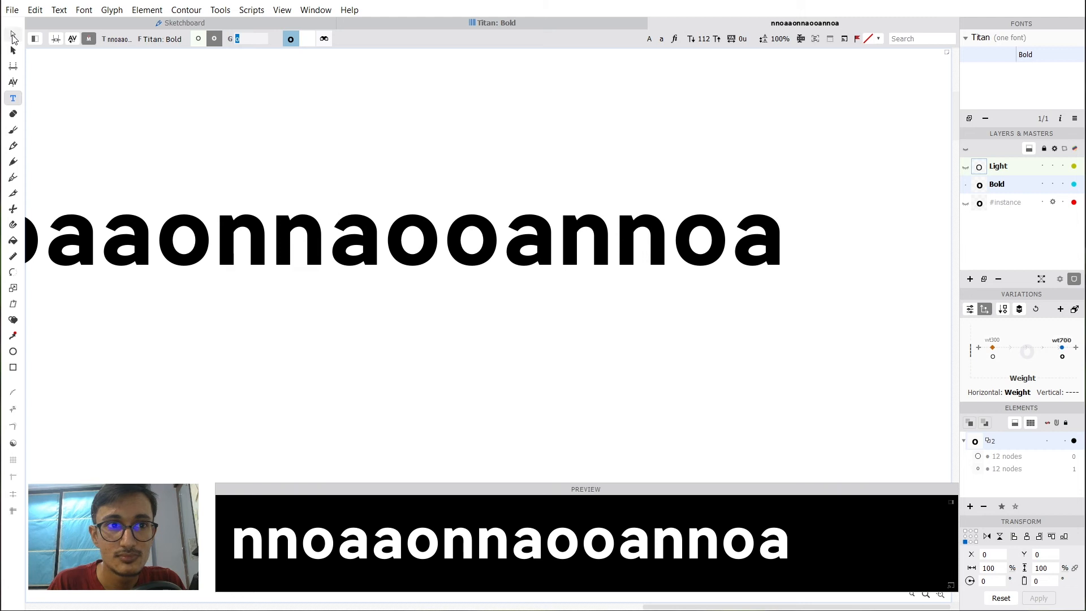
Insert an n after the double o in the sample text so it reads nnoaaonnaoonannoa.
text(n)
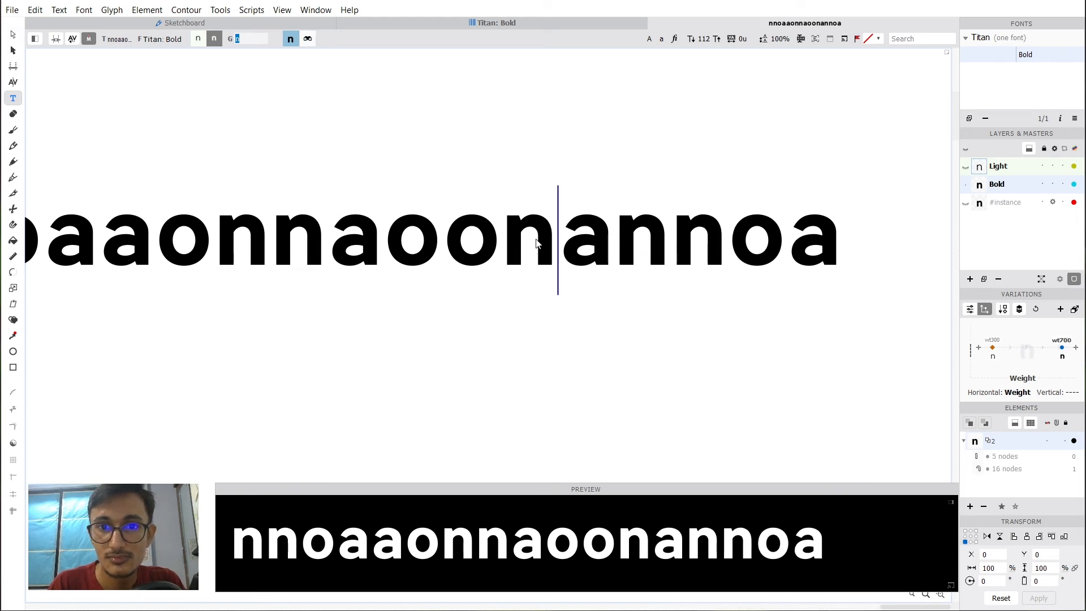
key(Escape)
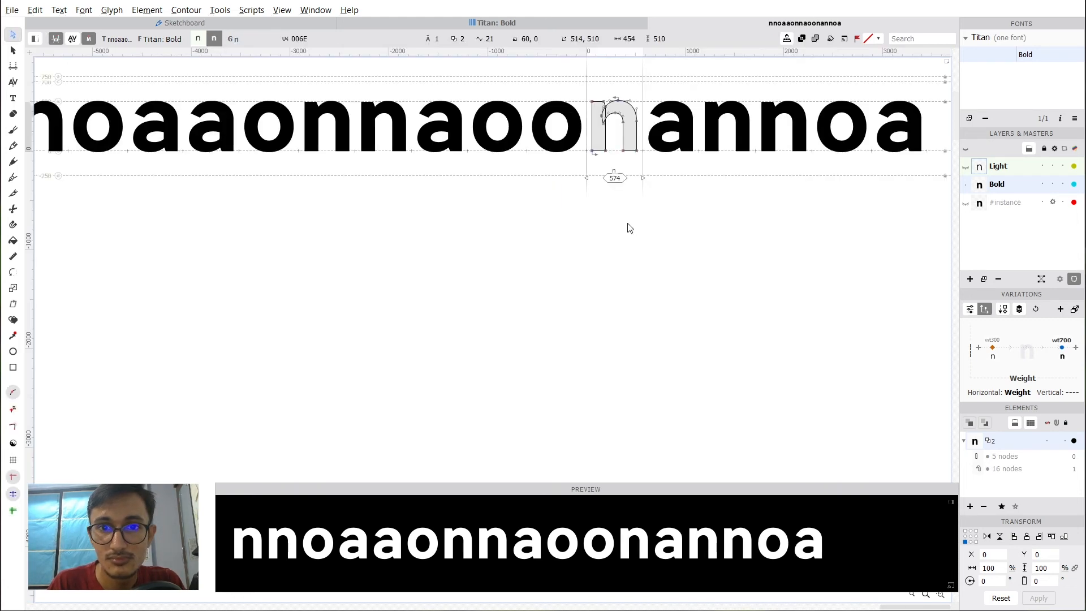
Examine the spacing around the inserted n and its neighbouring a, both close up and along the whole string.
drag(651, 155, 504, 247)
scroll(529, 212, up, 4)
key(space)
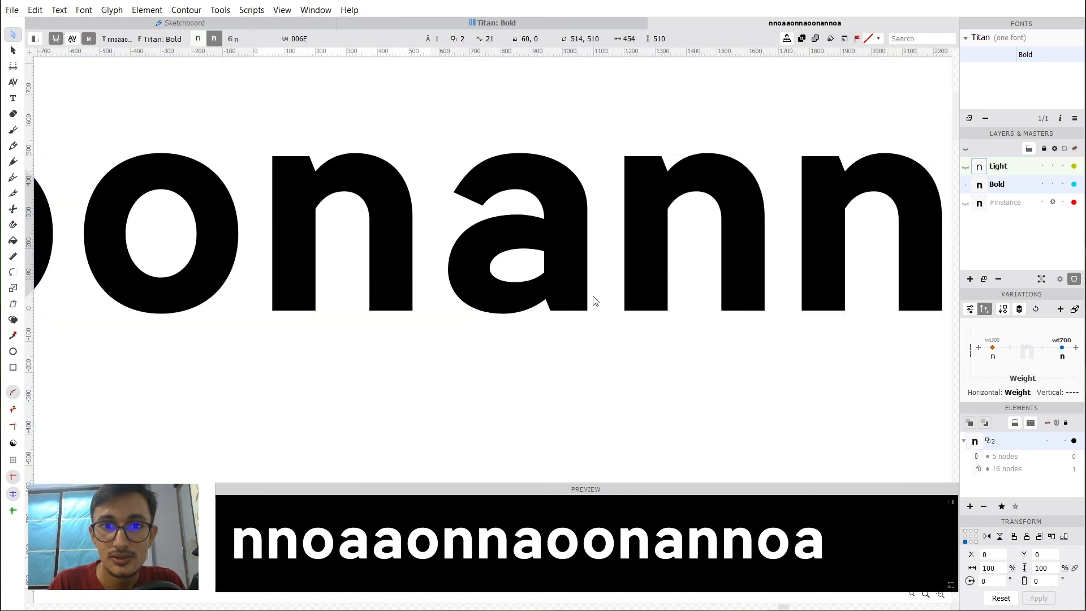
drag(585, 301, 555, 341)
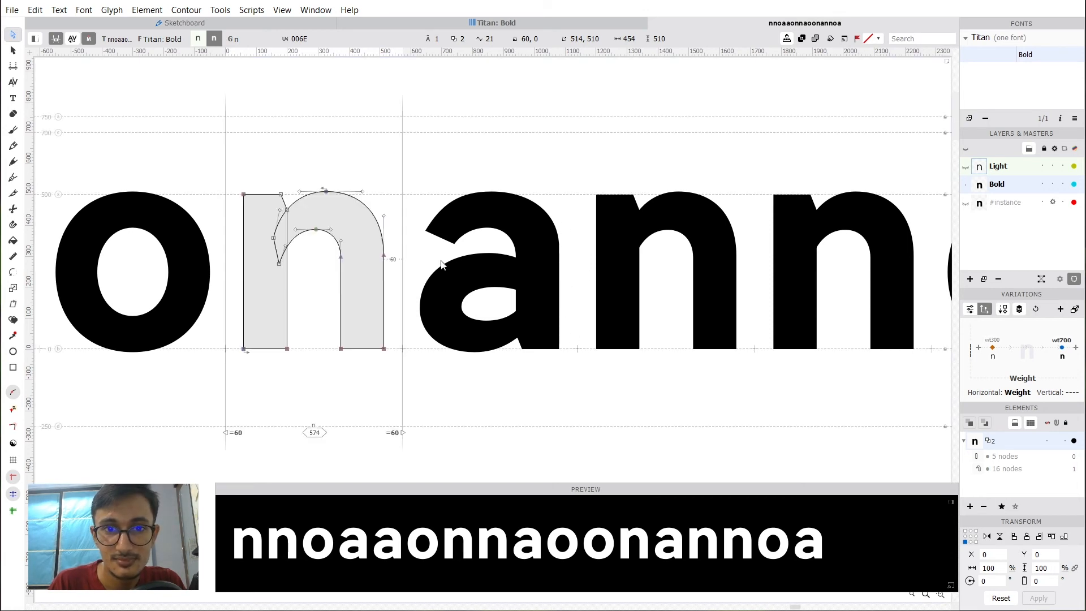
scroll(503, 255, down, 2)
key(grave)
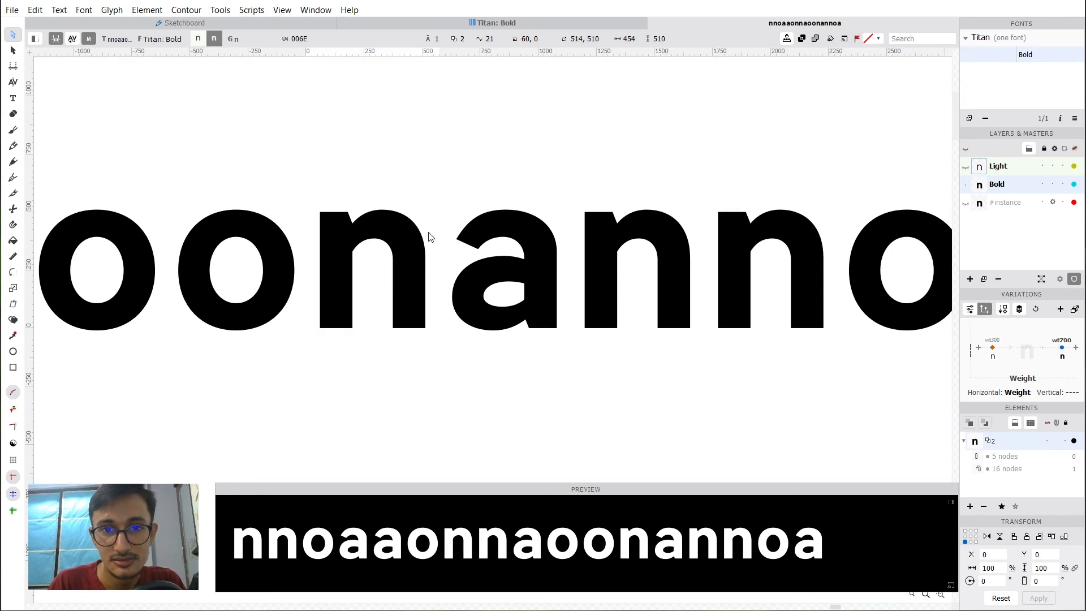
scroll(492, 289, up, 2)
scroll(533, 292, down, 3)
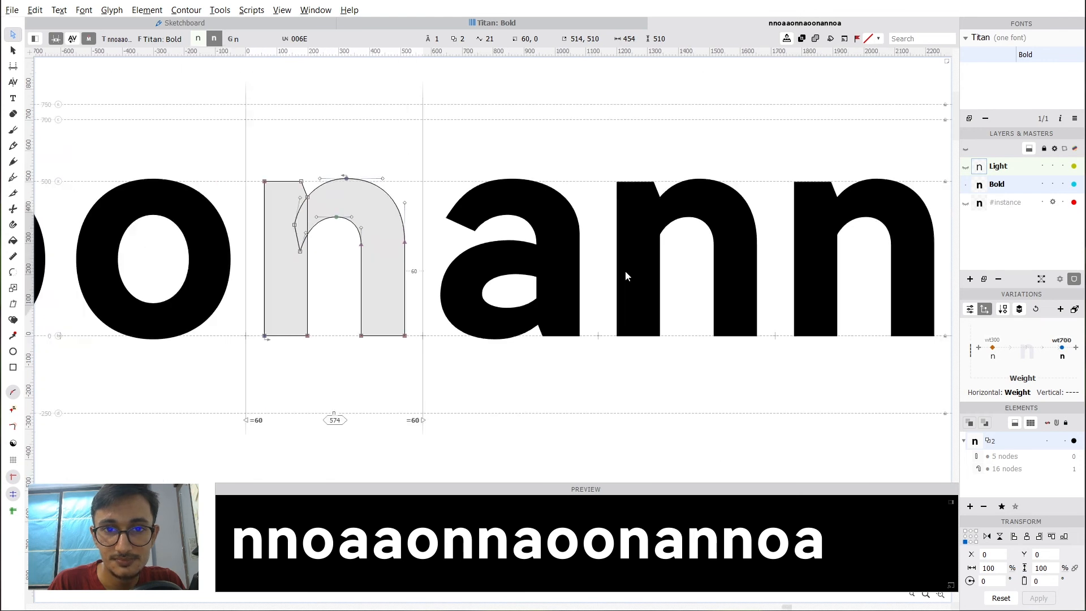
scroll(459, 202, down, 3)
scroll(443, 203, left, 3)
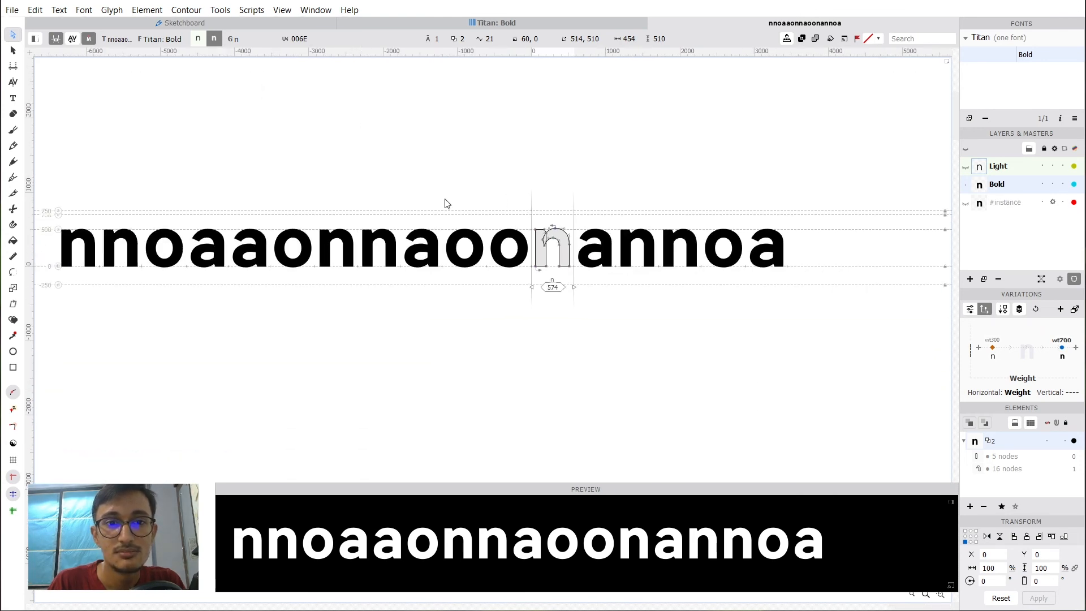
scroll(768, 255, up, 6)
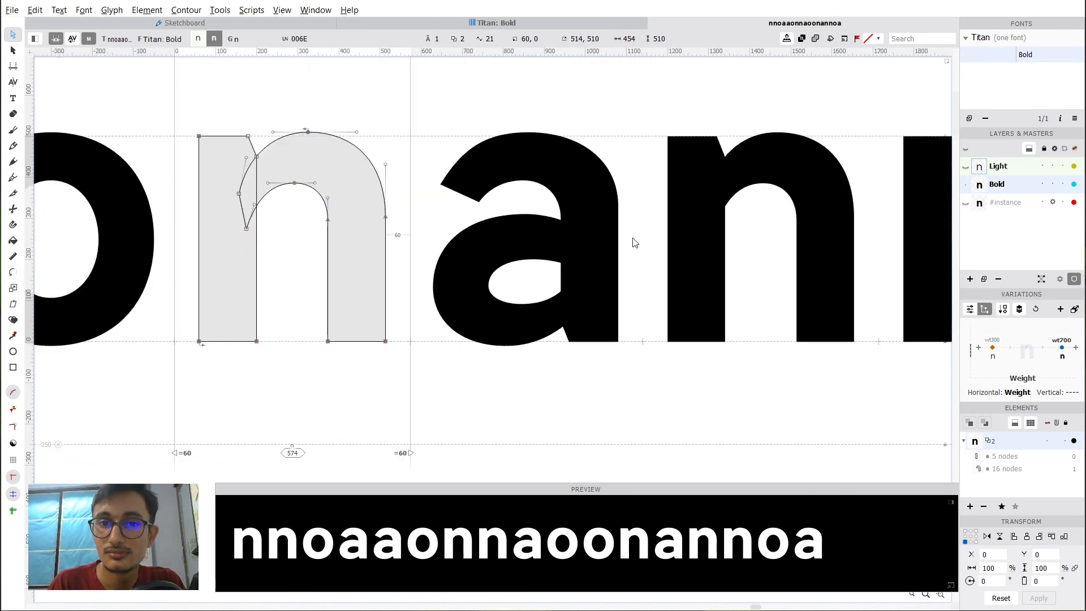
Copy the Bold a's complete outlines and paste them into the empty Light master of the a.
double_click(514, 281)
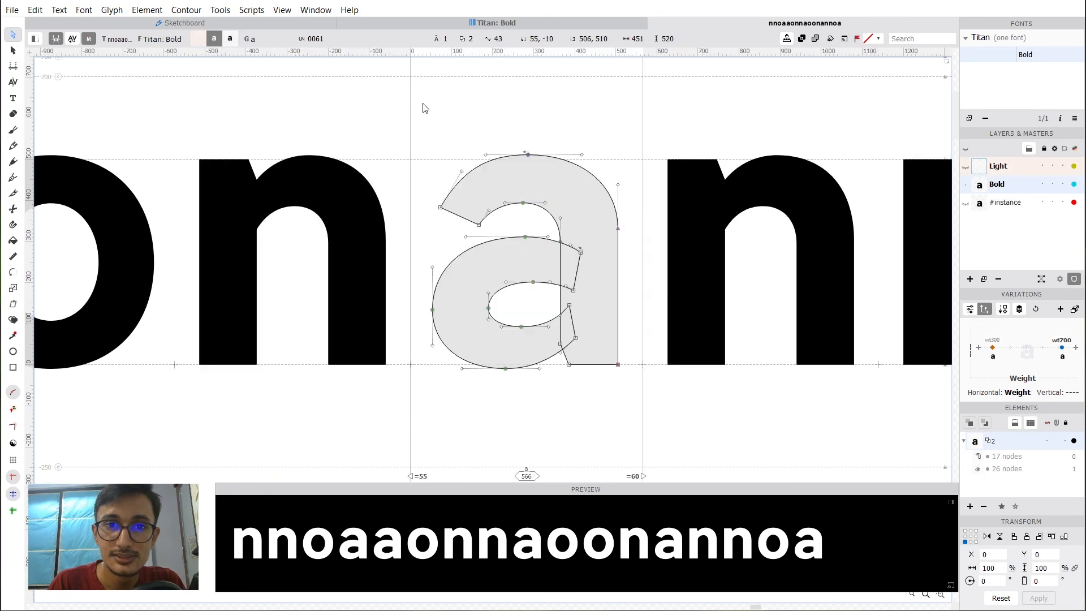
drag(424, 104, 648, 407)
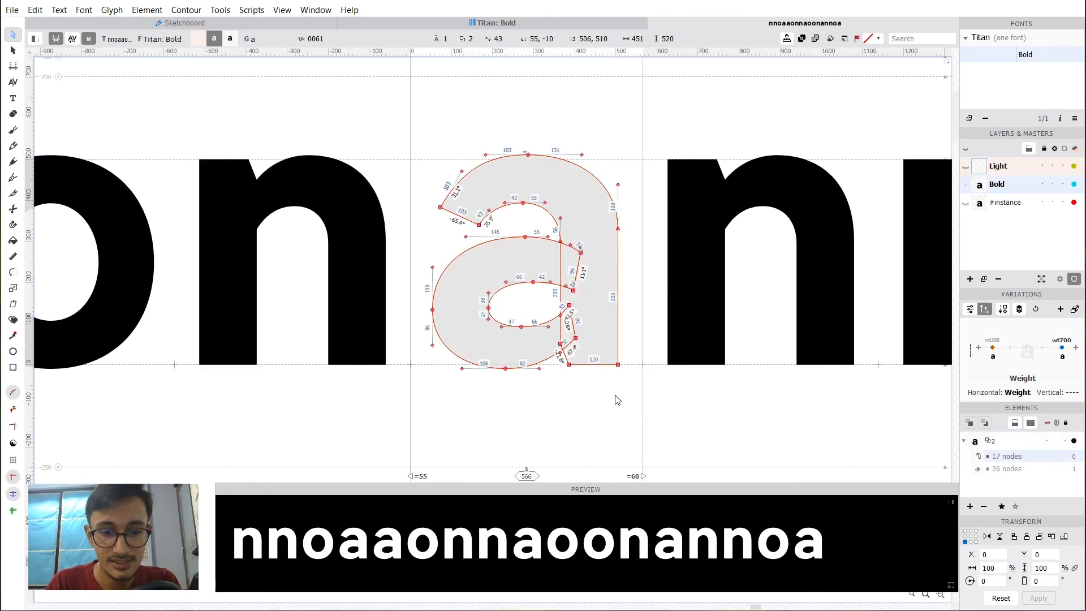
click(209, 38)
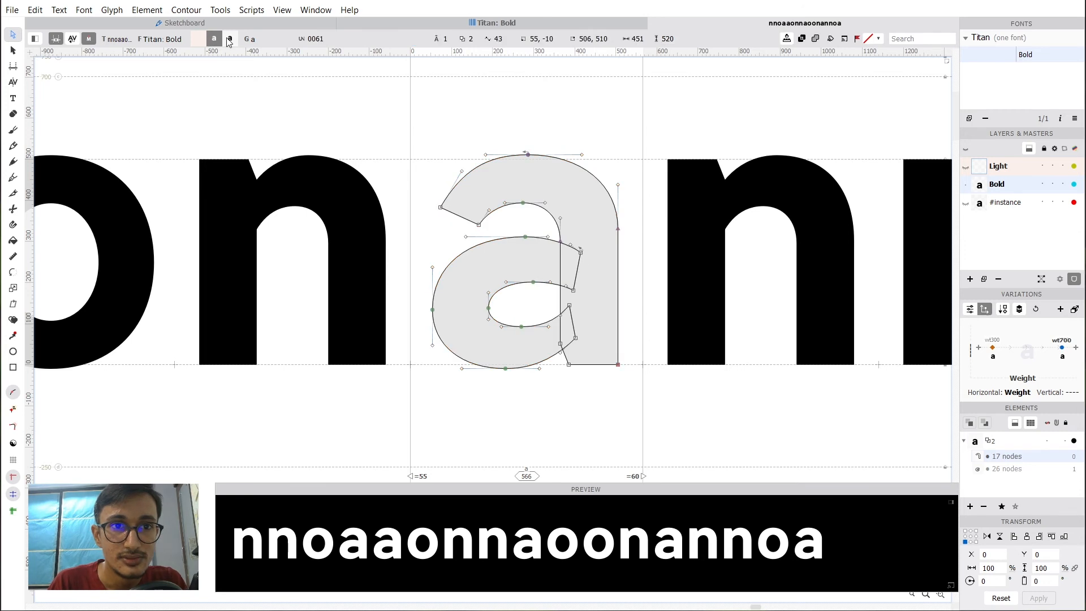
click(226, 39)
click(202, 38)
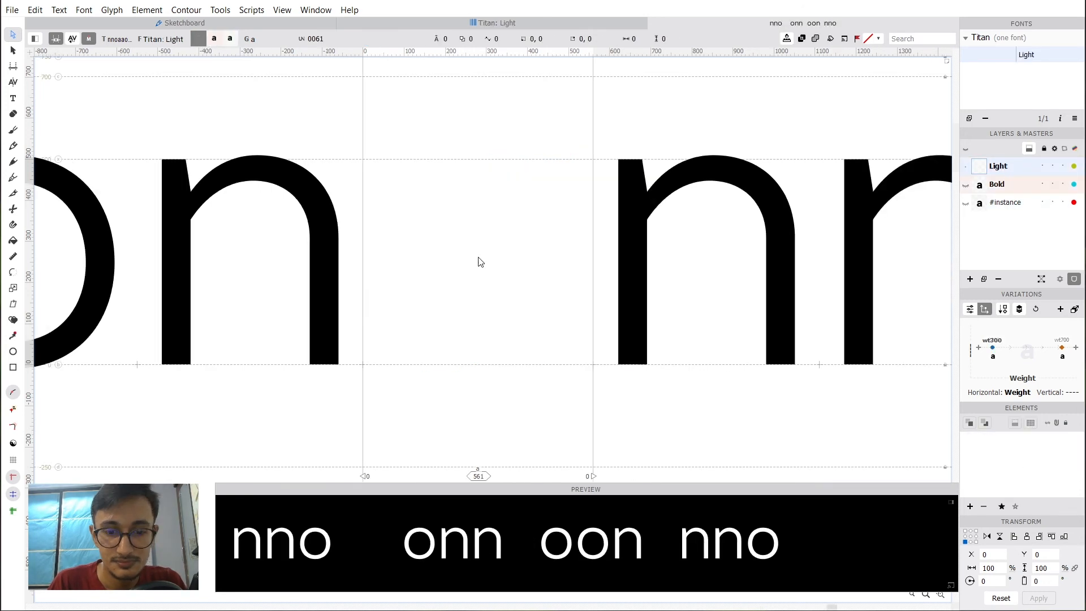
key(ctrl+v)
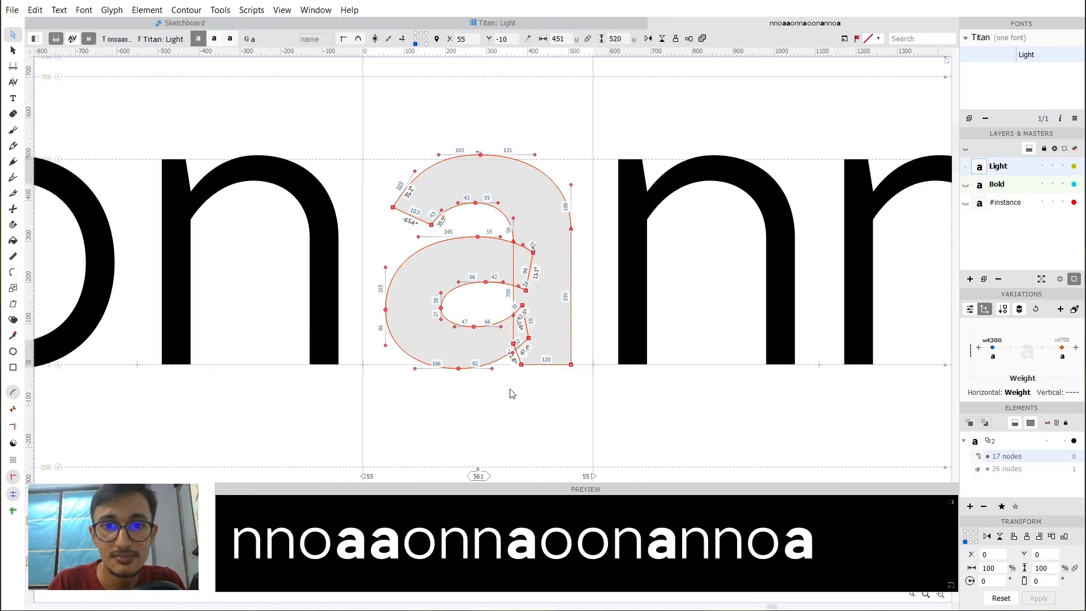
Thin the Light a's stem by shifting its inner edge outward until it matches the Light n's stem.
scroll(513, 293, up, 3)
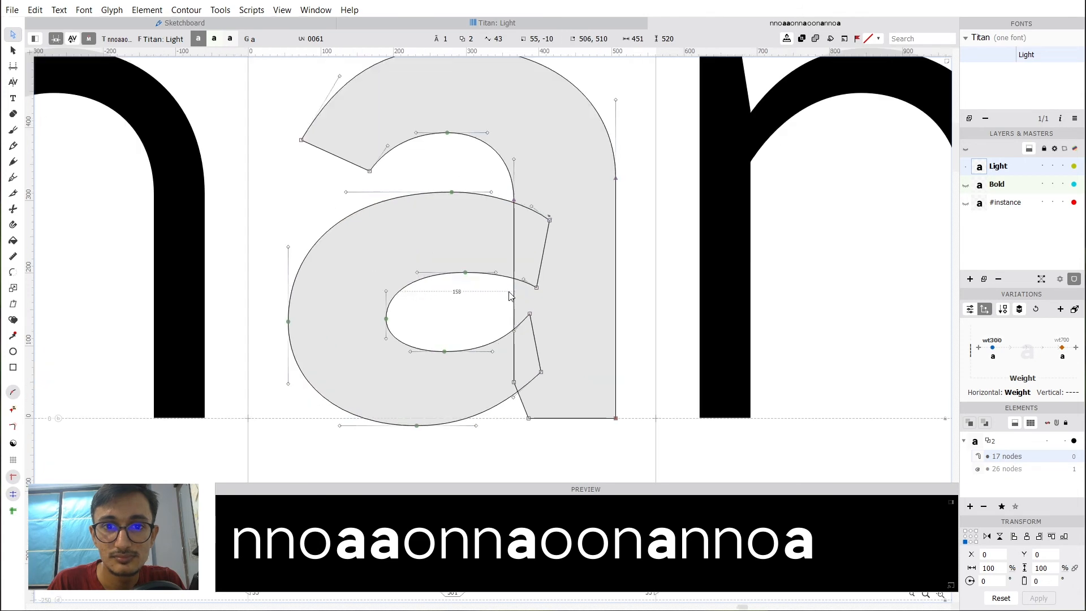
click(514, 291)
shift+click(528, 418)
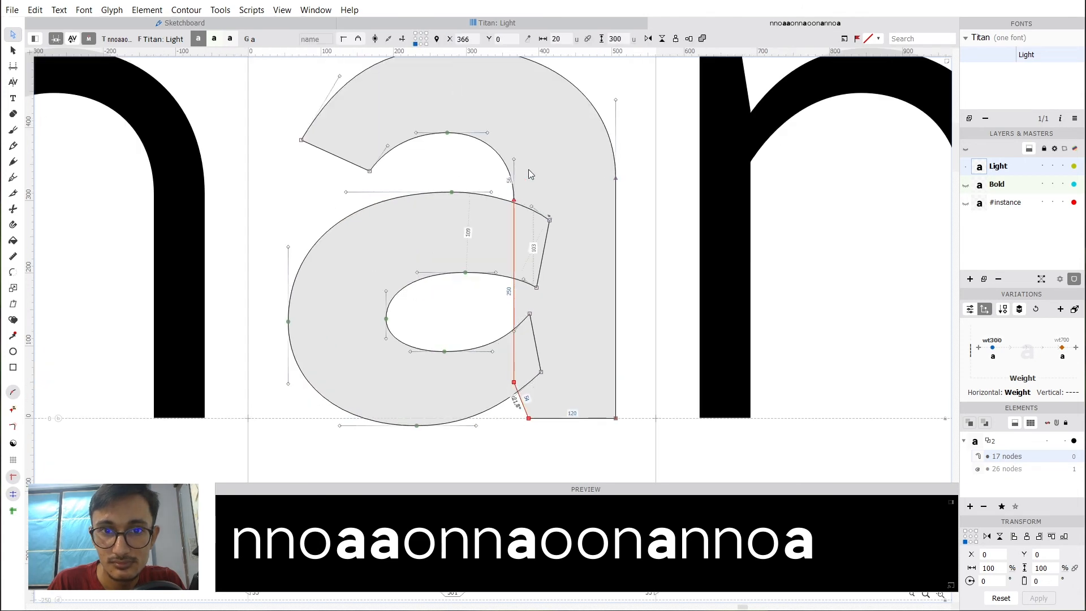
drag(514, 179, 565, 179)
double_click(725, 284)
double_click(399, 293)
drag(520, 117, 556, 171)
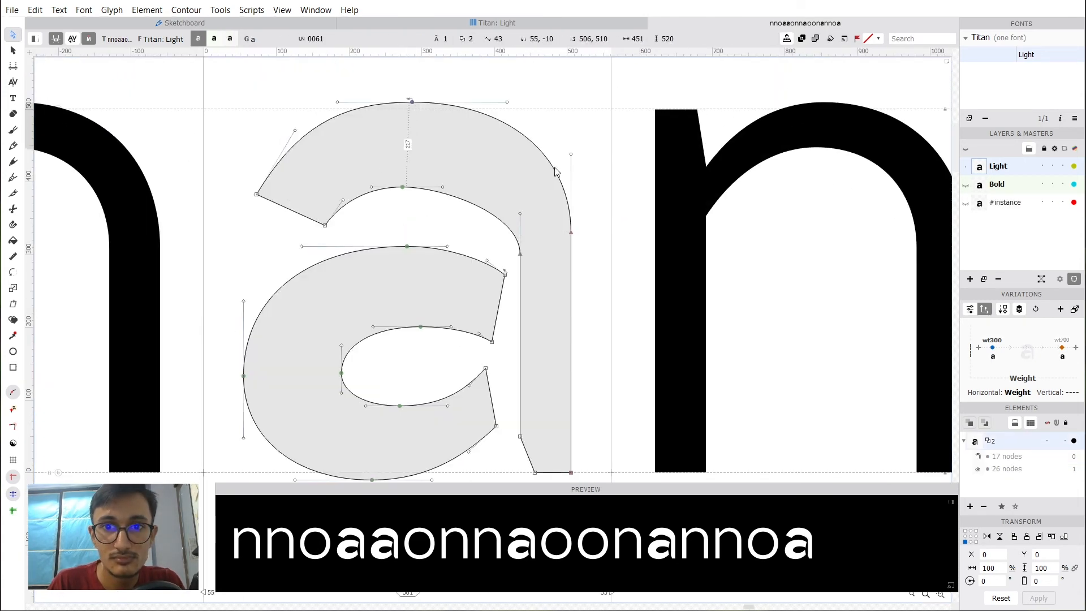
Thin the a's top arch by raising its inner top point, and shorten the terminal by moving its lower corner.
drag(402, 187, 408, 149)
mouse_move(325, 226)
mouse_down()
mouse_move(302, 220)
mouse_move(319, 238)
mouse_up()
drag(454, 171, 436, 138)
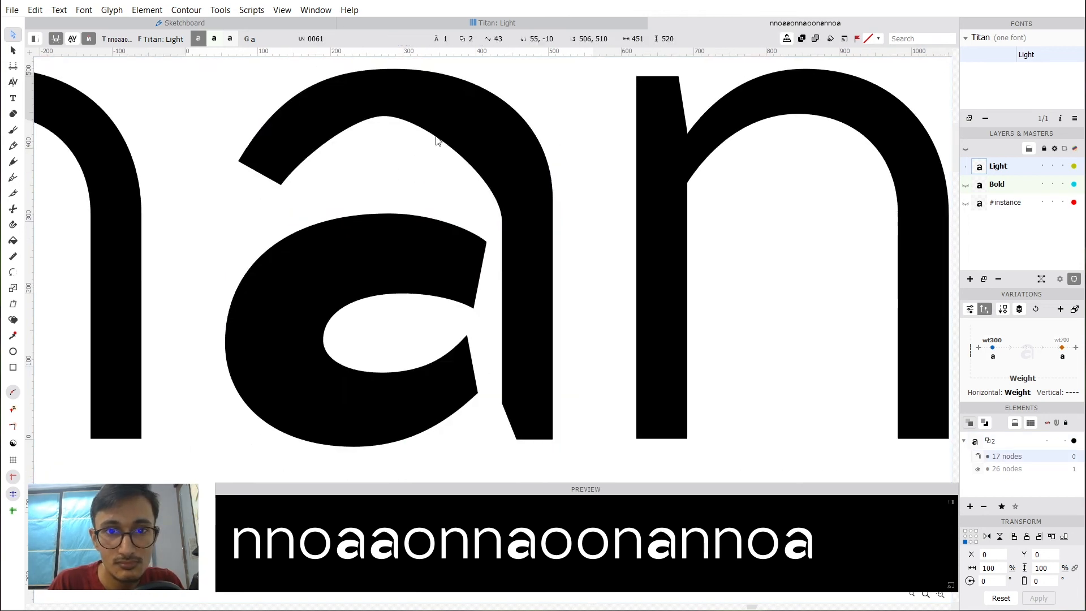
Move the counter's left point outward to thin the left side of the bowl to 70 units.
drag(323, 340, 270, 342)
key(Right)
key(Right)
key(Right)
key(Right)
key(Right)
key(Right)
key(Right)
key(Right)
key(Right)
Thin the bowl's top and bottom strokes to 65 units by moving the counter's top and bottom points outward.
drag(402, 293, 388, 260)
drag(381, 372, 358, 406)
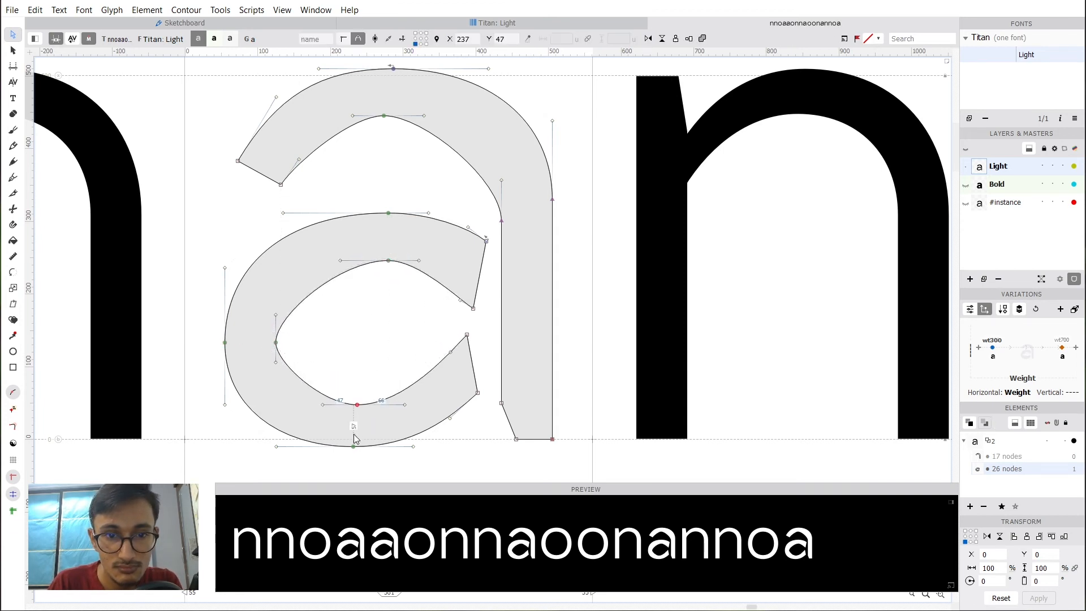
key(Up)
key(Up)
key(Up)
key(Up)
key(Up)
key(Up)
key(Up)
key(Up)
Extend the bowl's open upper and lower ends into the stem, adjusting their corner points to taper the joins.
click(460, 269)
click(477, 275)
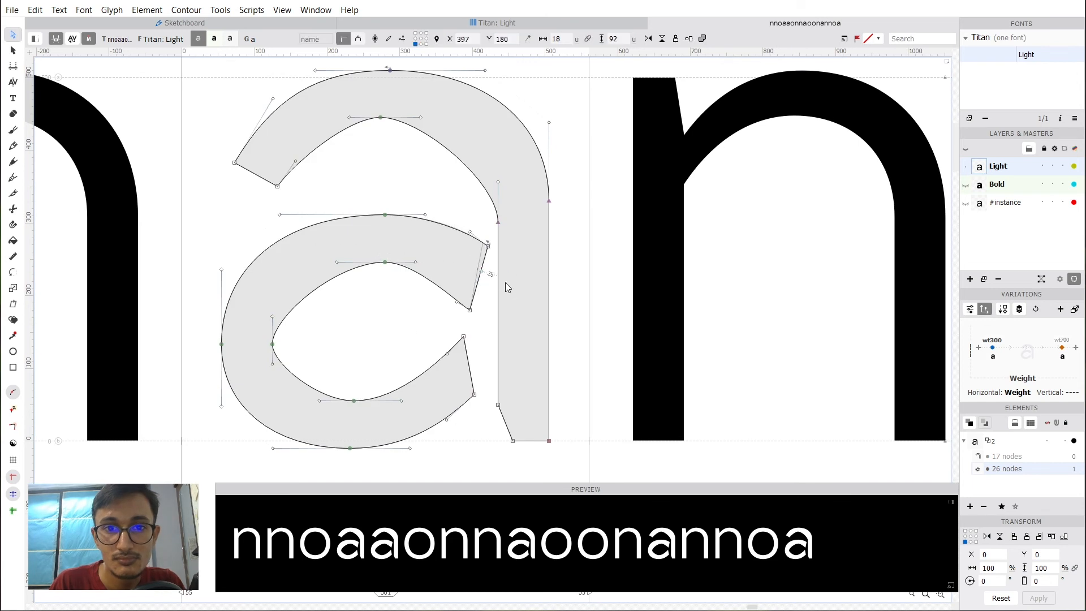
drag(471, 311, 514, 314)
drag(531, 260, 518, 288)
drag(470, 370, 515, 372)
drag(439, 340, 408, 302)
scroll(473, 332, up, 3)
drag(481, 277, 478, 300)
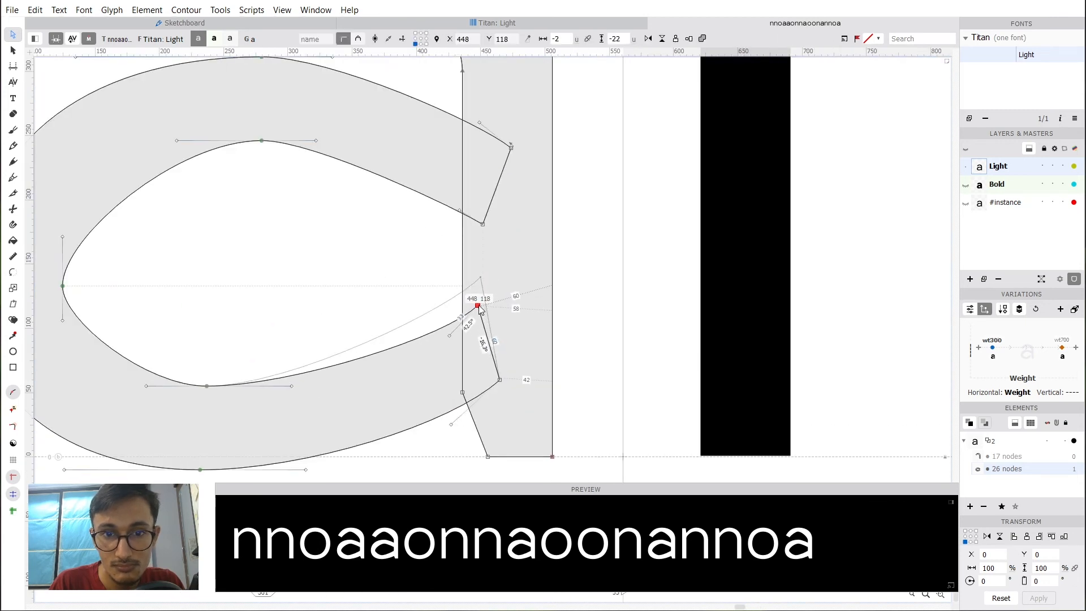
click(482, 223)
Round out the bowl counter's curves on its left side and toward the upper join.
scroll(482, 222, down, 3)
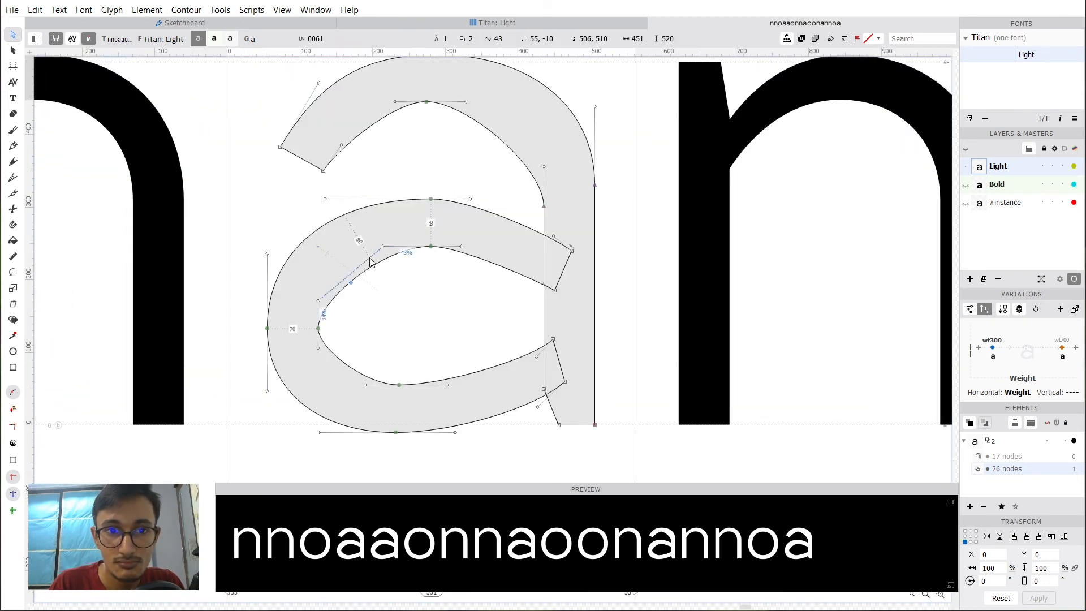
drag(369, 259, 322, 248)
drag(340, 371, 291, 412)
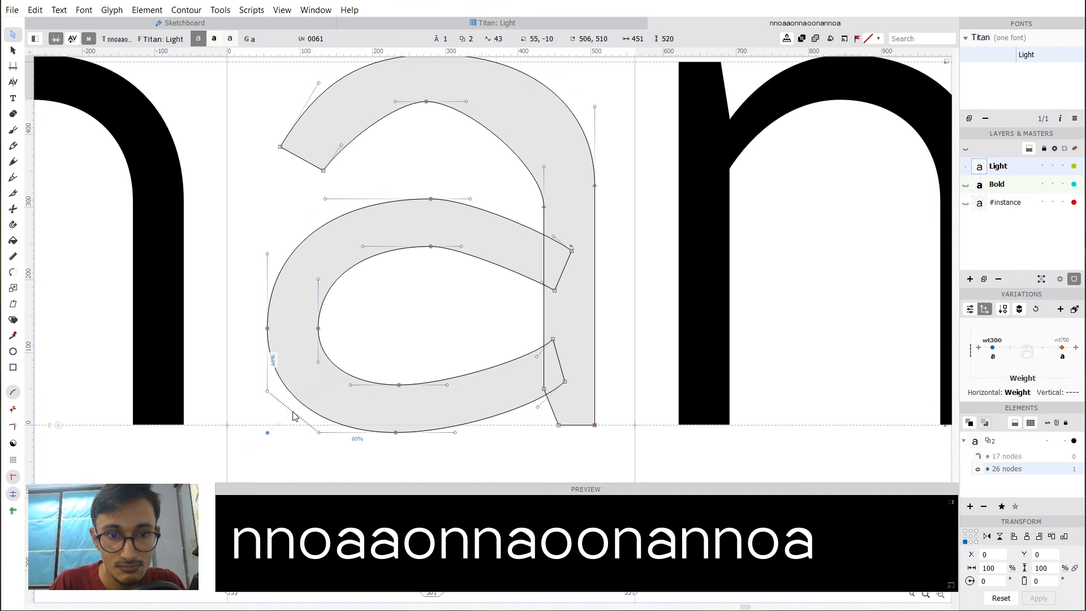
drag(454, 247, 470, 274)
drag(440, 226, 473, 227)
click(434, 195)
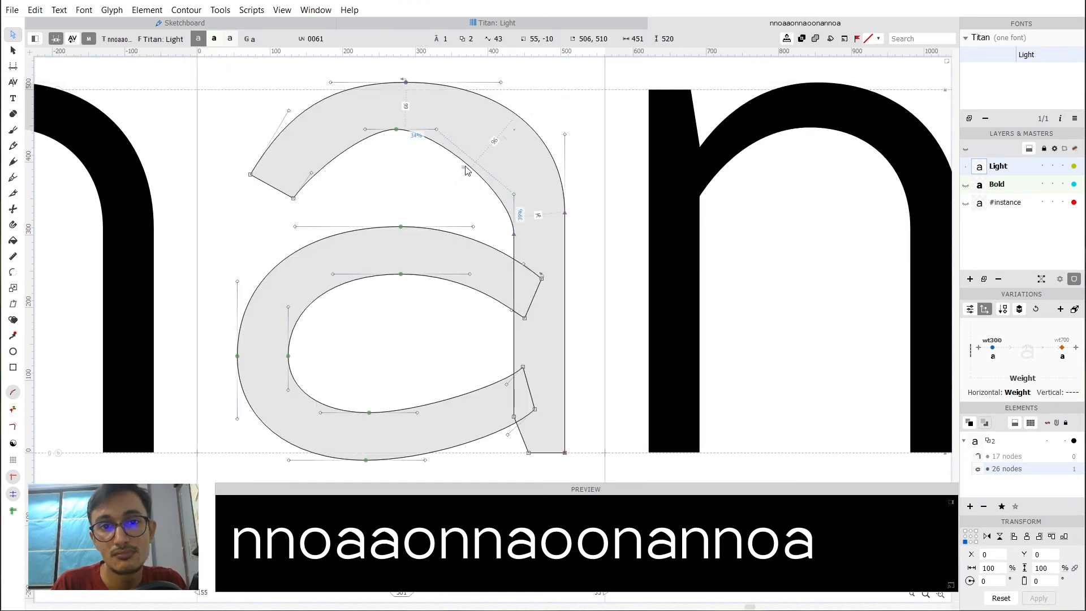
Smooth the top arch's inner curve on both sides of its top point by adjusting its curve handles.
drag(465, 168, 488, 148)
drag(361, 139, 343, 134)
drag(429, 153, 483, 213)
drag(418, 189, 399, 189)
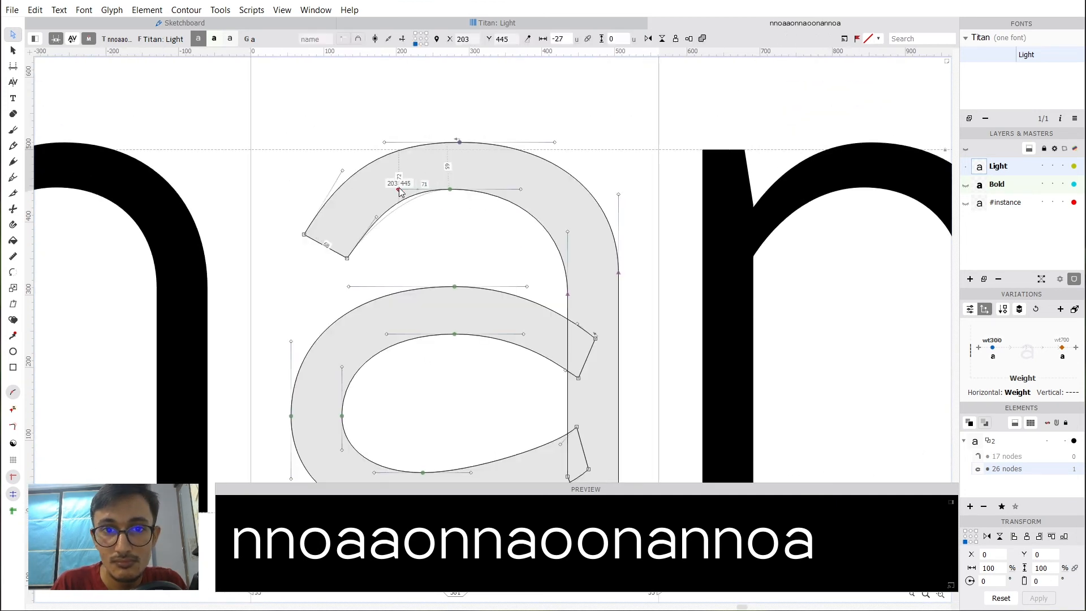
Lower the inner and outer points where the arch meets the stem by 10 units, and adjust the outer shoulder curve.
scroll(399, 191, down, 2)
scroll(443, 177, right, 1)
click(573, 149)
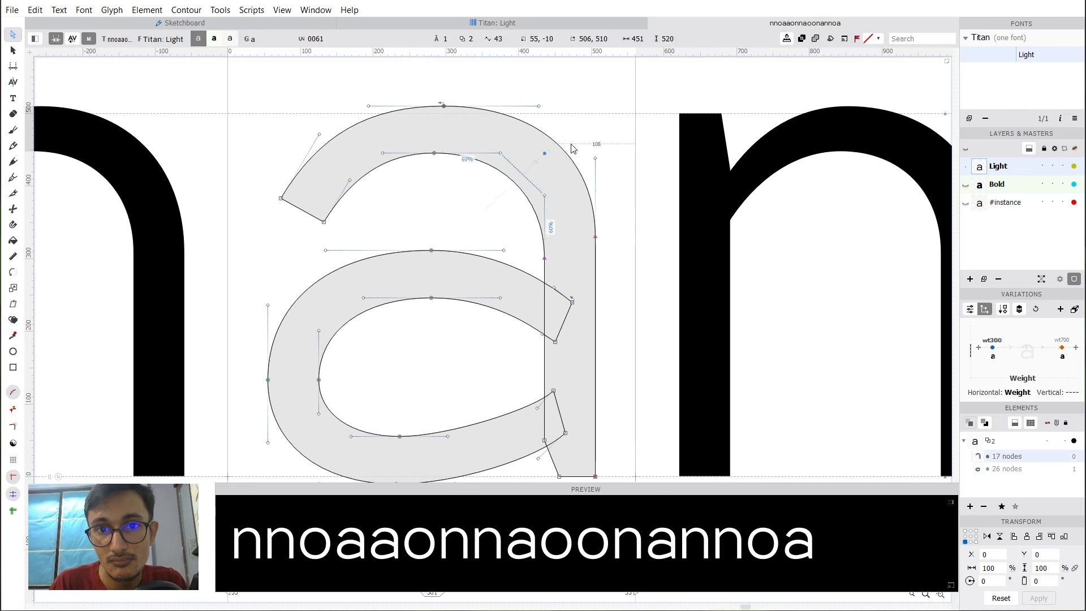
double_click(603, 107)
drag(516, 223, 614, 270)
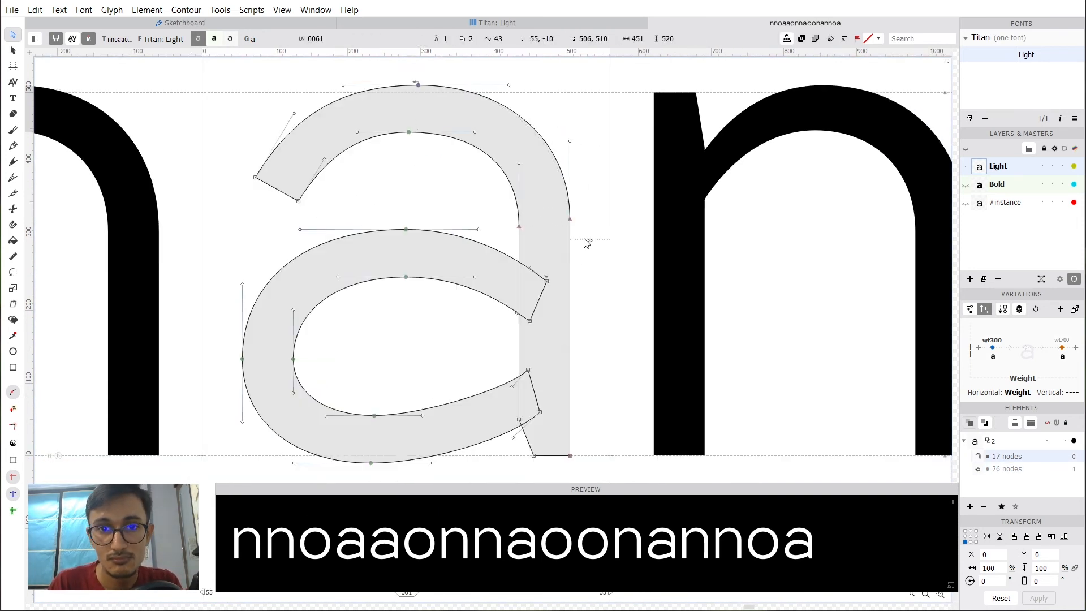
drag(584, 240, 495, 200)
key(shift+Down)
click(493, 196)
drag(569, 108, 640, 139)
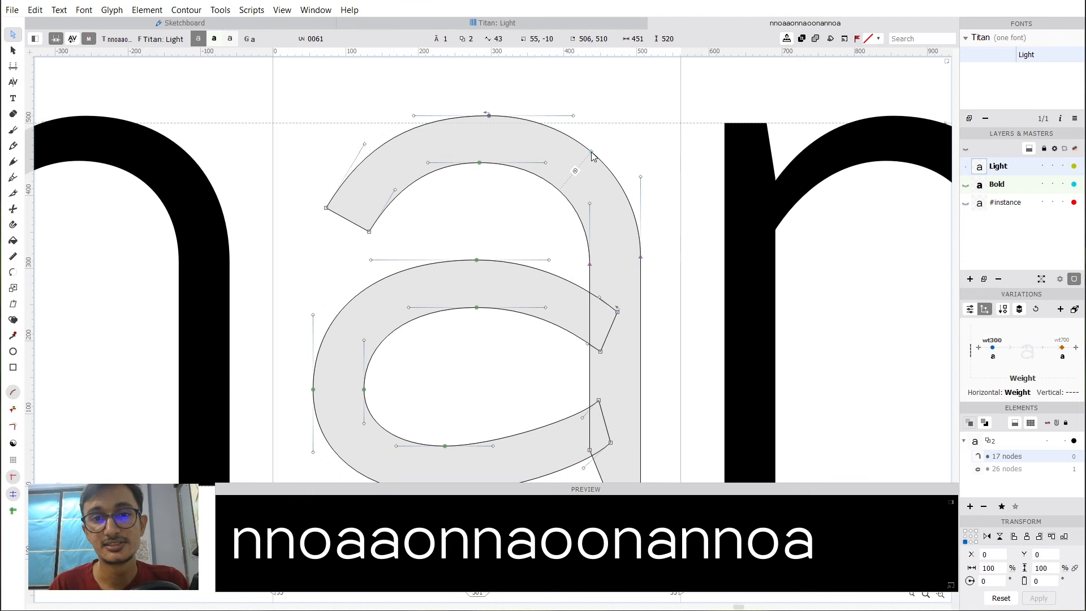
drag(593, 153, 598, 181)
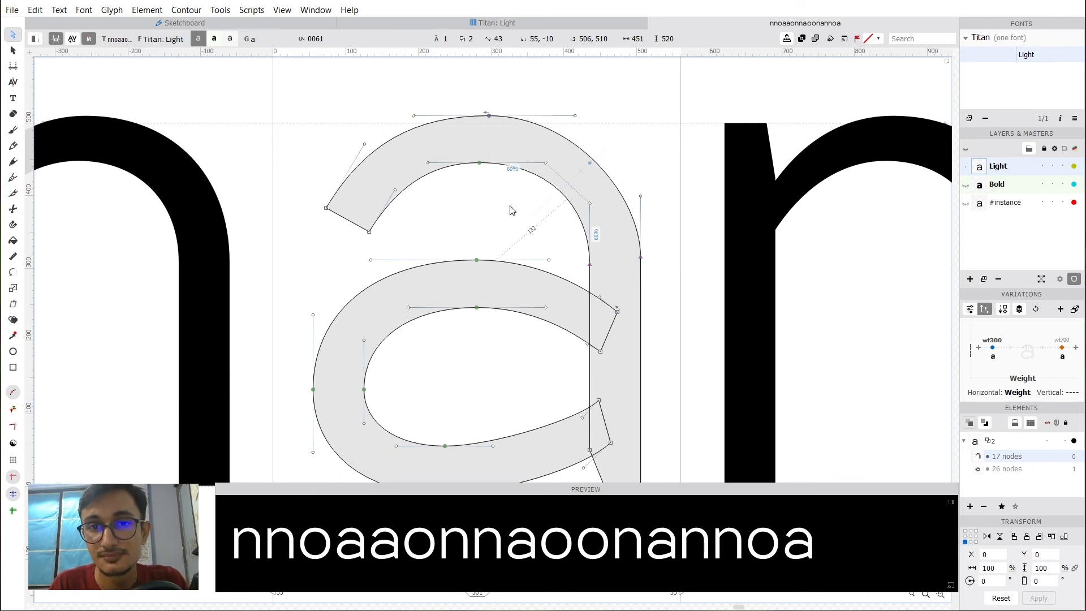
key(ctrl+z)
drag(461, 97, 503, 214)
click(1016, 537)
click(478, 167)
scroll(479, 166, down, 3)
key(ctrl+z)
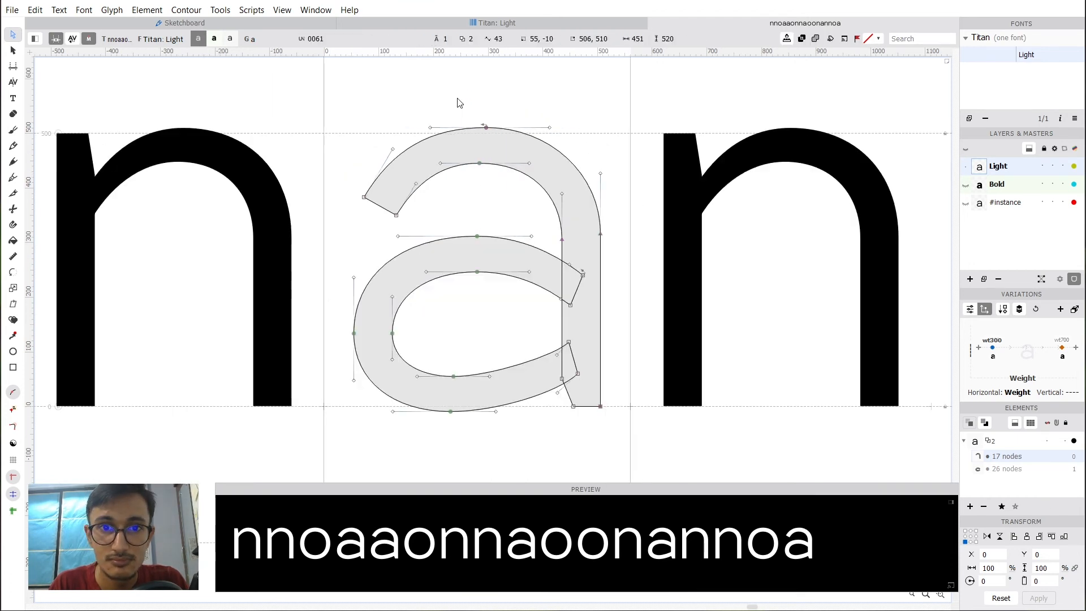
Align the arch's outer and inner top points on their horizontal centre, and do the same for the bowl's bottom points.
drag(457, 98, 491, 309)
click(1027, 537)
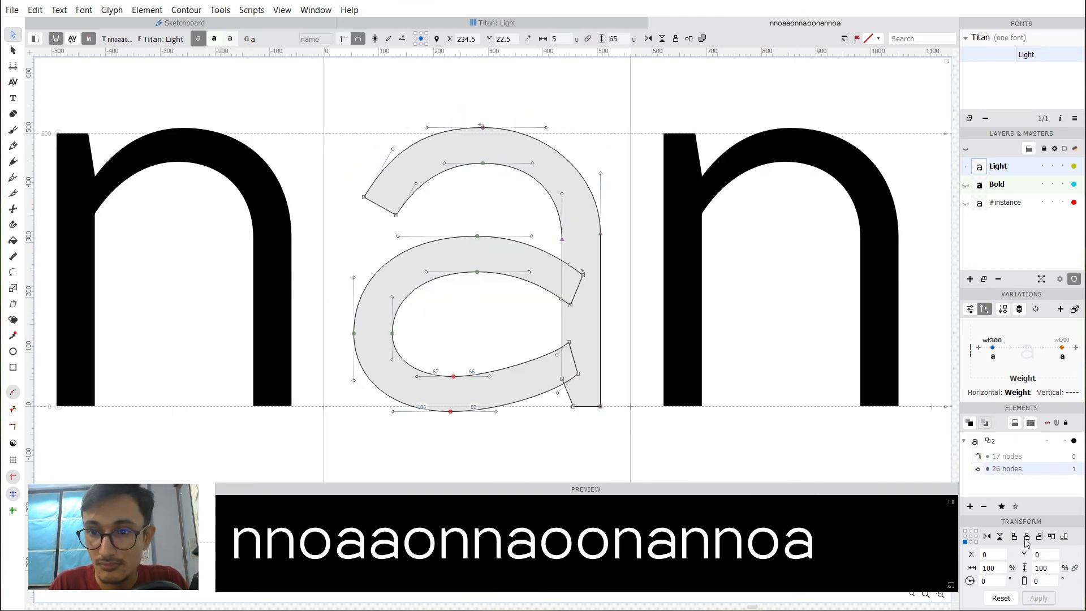
click(1027, 538)
Shift the bowl's outer and inner bottom points 10 units to the right.
click(473, 405)
scroll(473, 405, up, 3)
drag(428, 333, 485, 455)
key(shift+Right)
click(478, 429)
scroll(490, 297, down, 3)
Narrow the a by 20 units by moving the bowl and terminal points inward, and set the left sidebearing to 55.
drag(490, 262, 520, 296)
drag(520, 439, 470, 212)
drag(451, 429, 328, 141)
scroll(429, 429, down, 3)
click(365, 425)
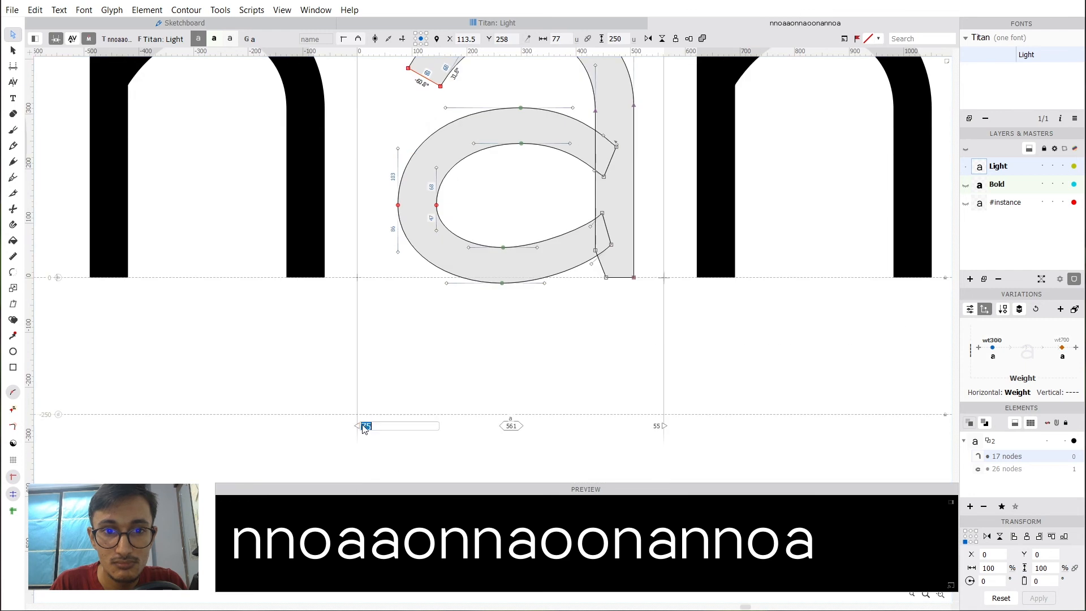
text(55)
key(Return)
click(415, 359)
Rebalance the bowl's outer upper-left curve, and shift the bowl's two top points 10 units to the left.
scroll(416, 358, up, 3)
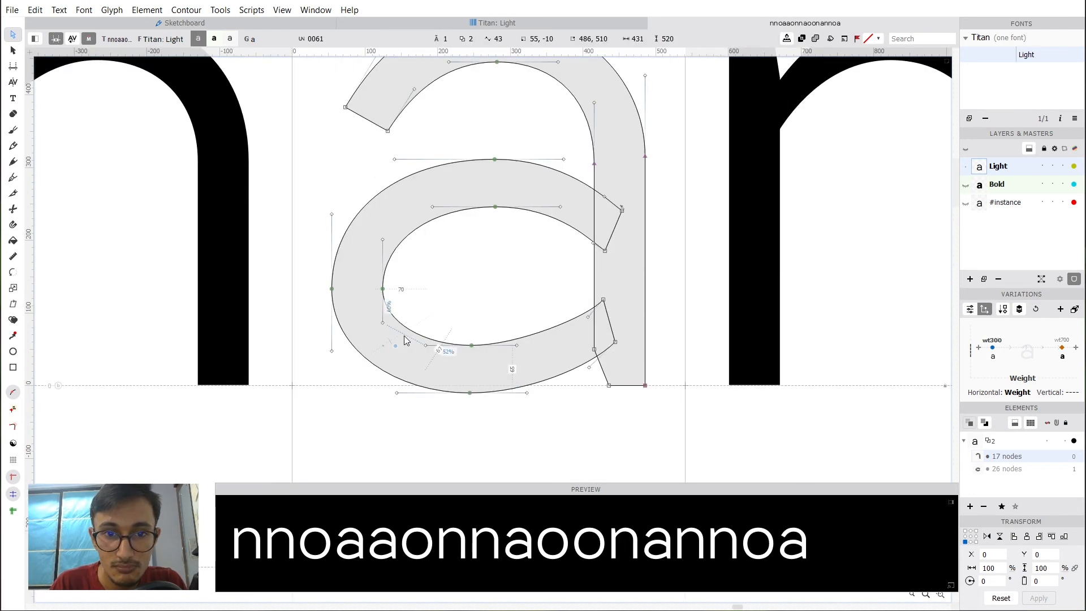
scroll(391, 255, up, 1)
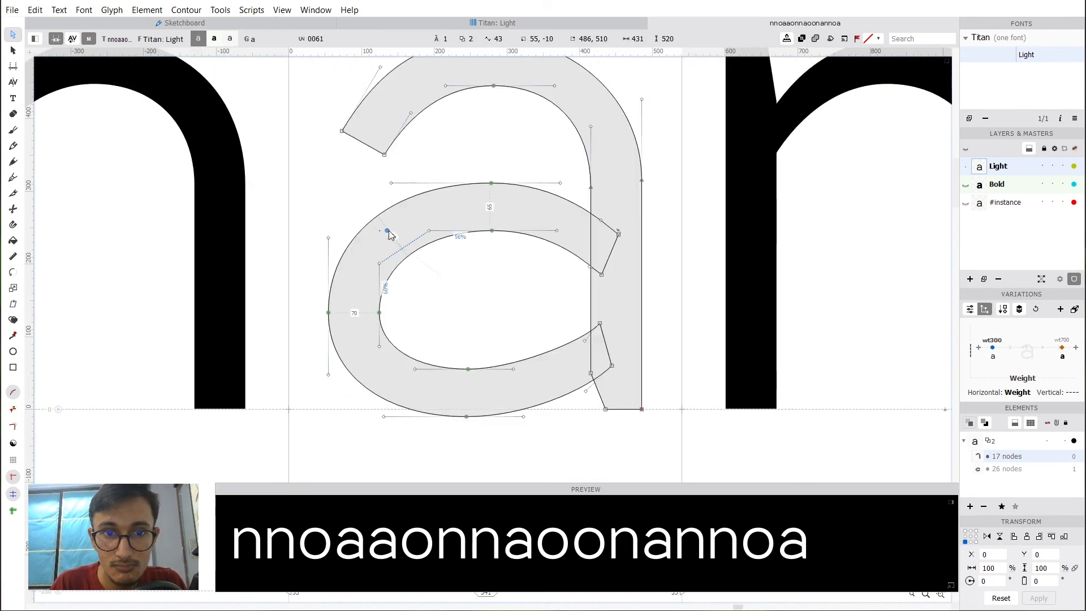
ctrl+shift+click(325, 188)
scroll(396, 198, up, 2)
drag(451, 203, 496, 306)
key(shift+Left)
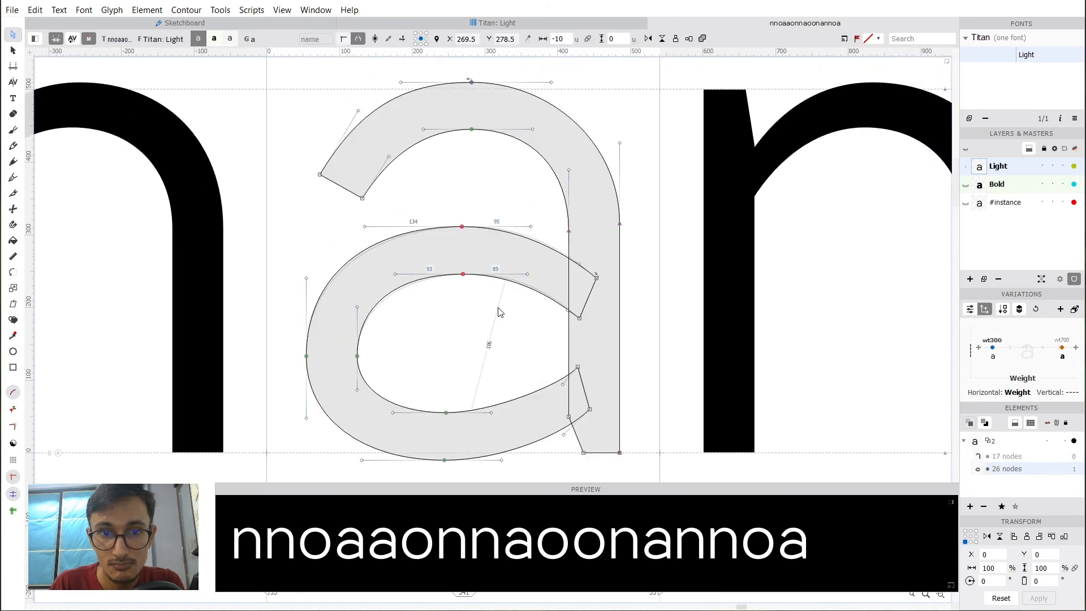
Raise the outer and inner left points of the bowl by 12 units.
drag(391, 382, 275, 318)
key(shift+Up)
key(Up)
key(Up)
click(435, 338)
Align the bowl's outer and inner bottom points vertically above one another, and do the same with its two top points.
scroll(452, 283, down, 2)
drag(425, 150, 509, 466)
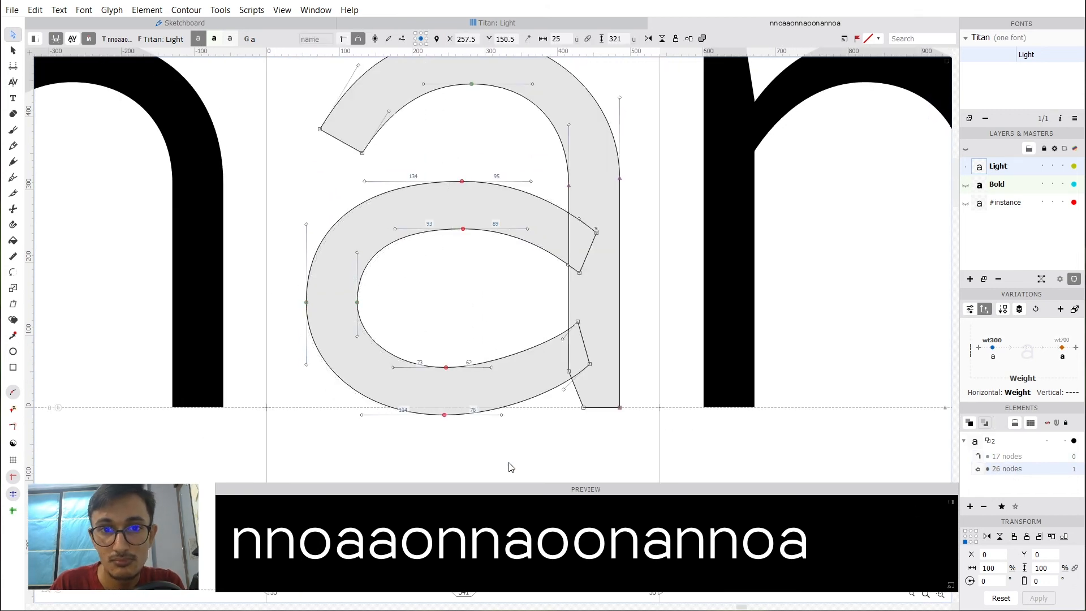
click(1027, 537)
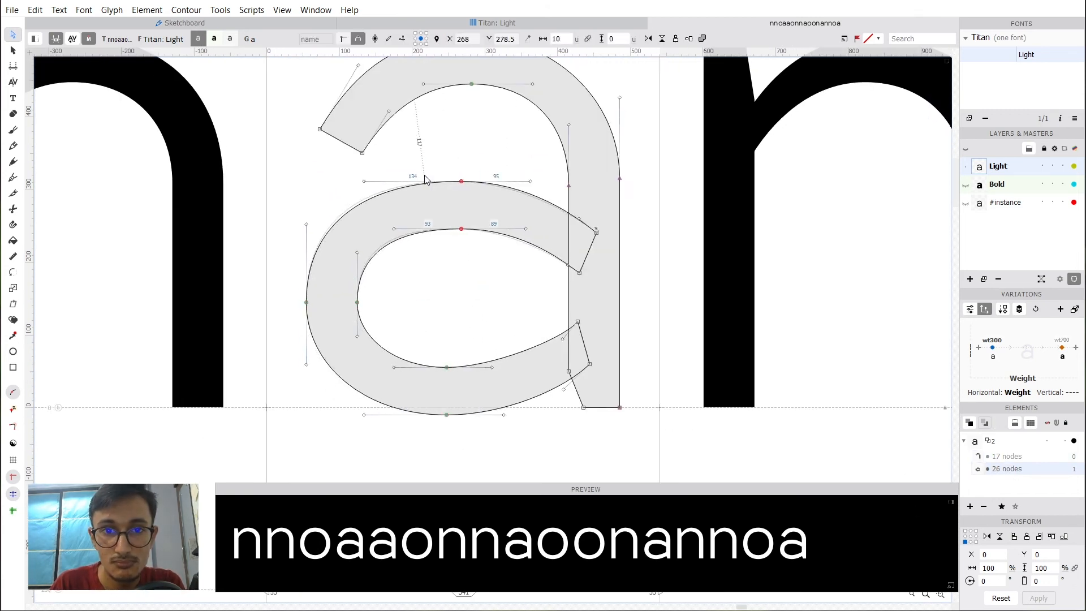
Balance the handles of the bowl's inner and outer curves at the upper left and lower left.
drag(407, 320, 279, 262)
ctrl+shift+click(378, 239)
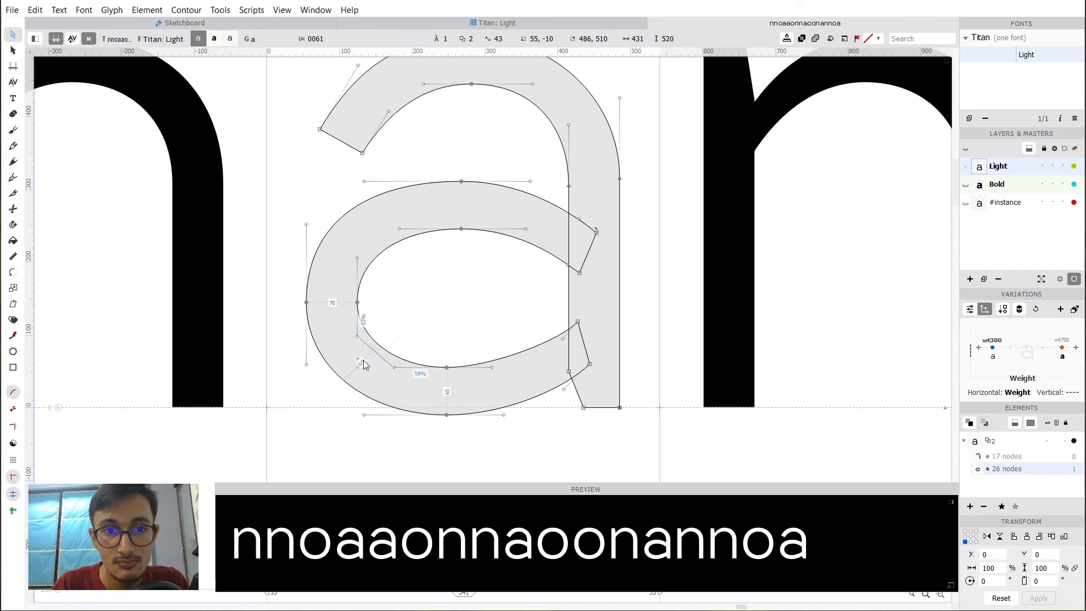
ctrl+shift+click(374, 355)
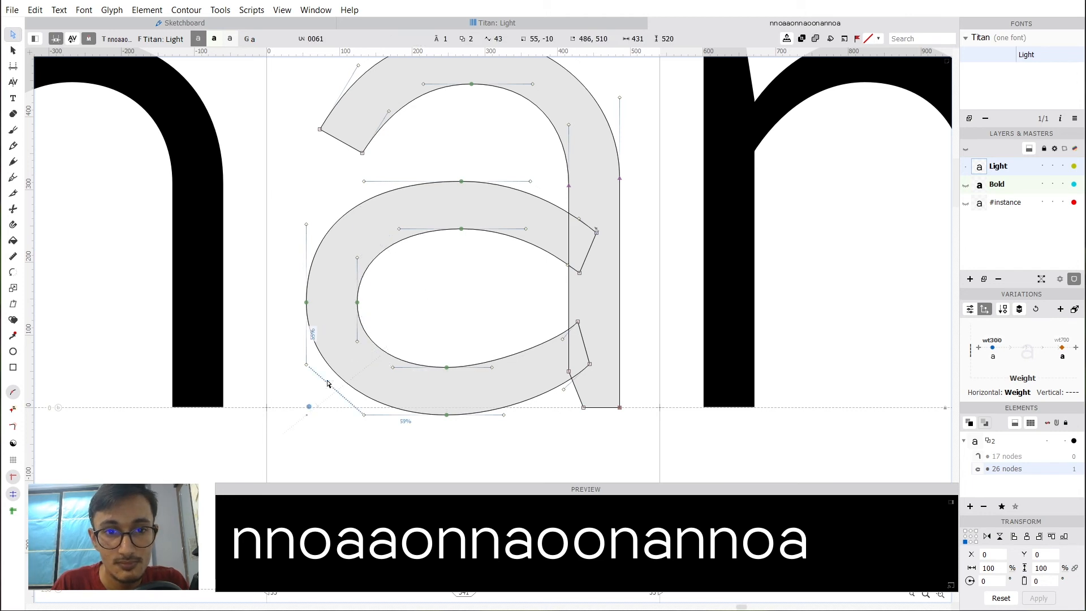
ctrl+shift+click(328, 384)
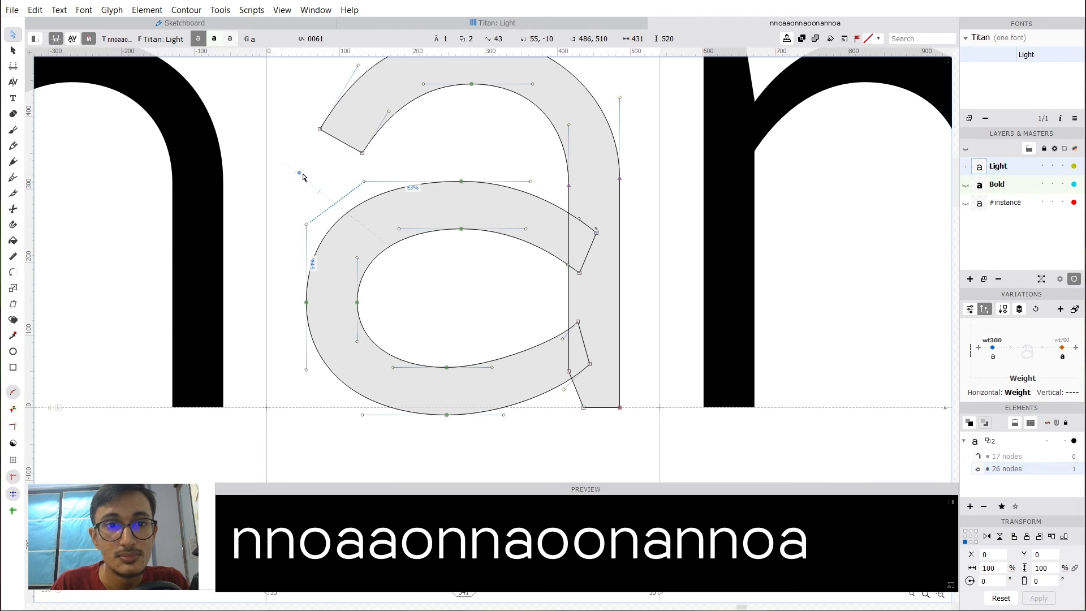
ctrl+shift+click(300, 174)
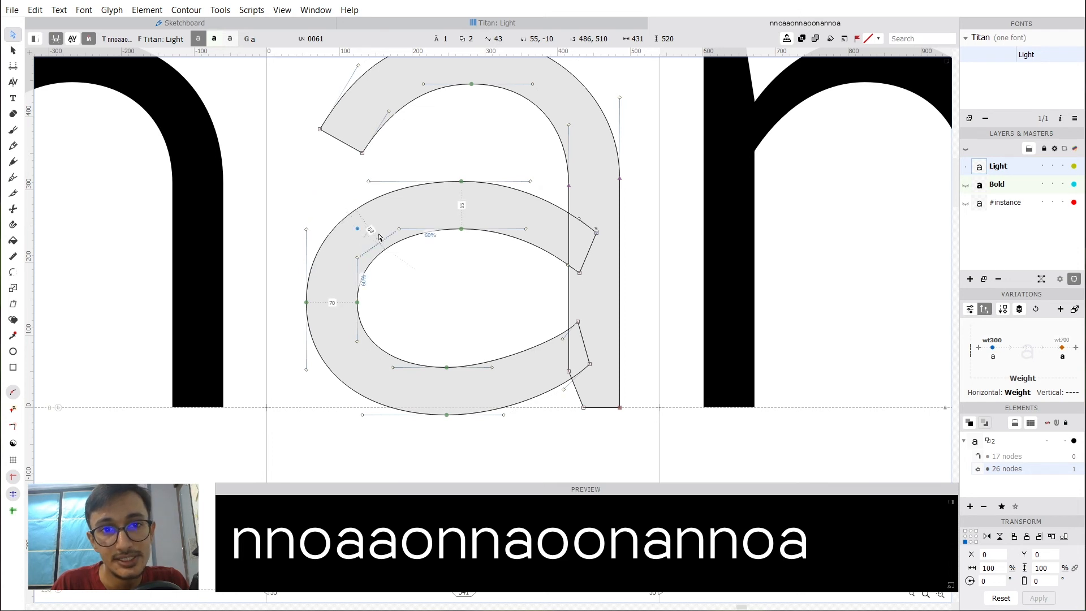
Lengthen the right-hand handle of the bowl's inner bottom point by about 23 units, and preview the filled letter among its neighbours.
key(space)
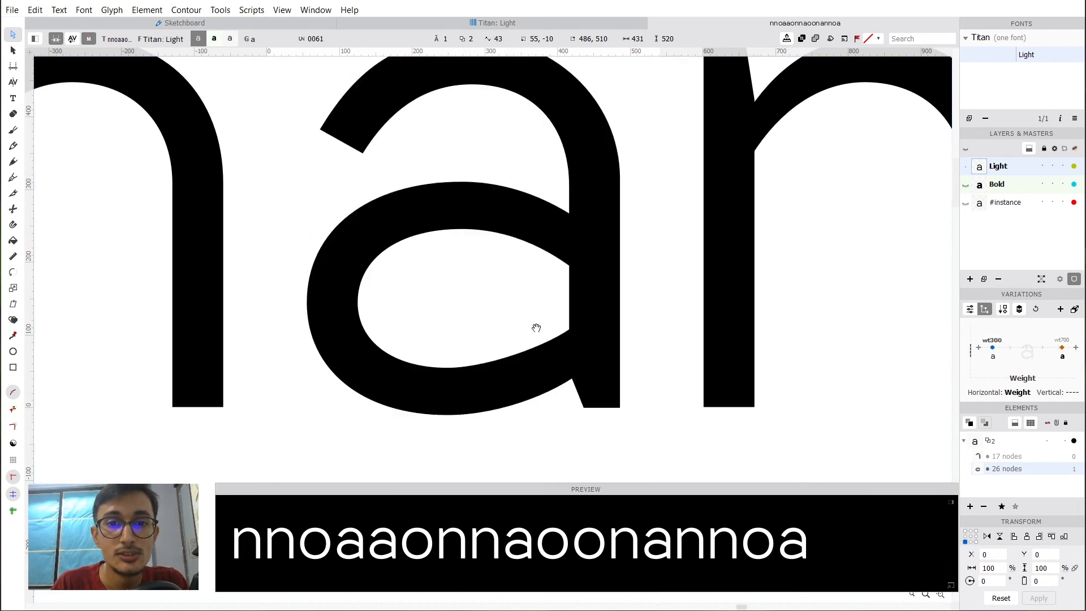
drag(578, 295, 594, 312)
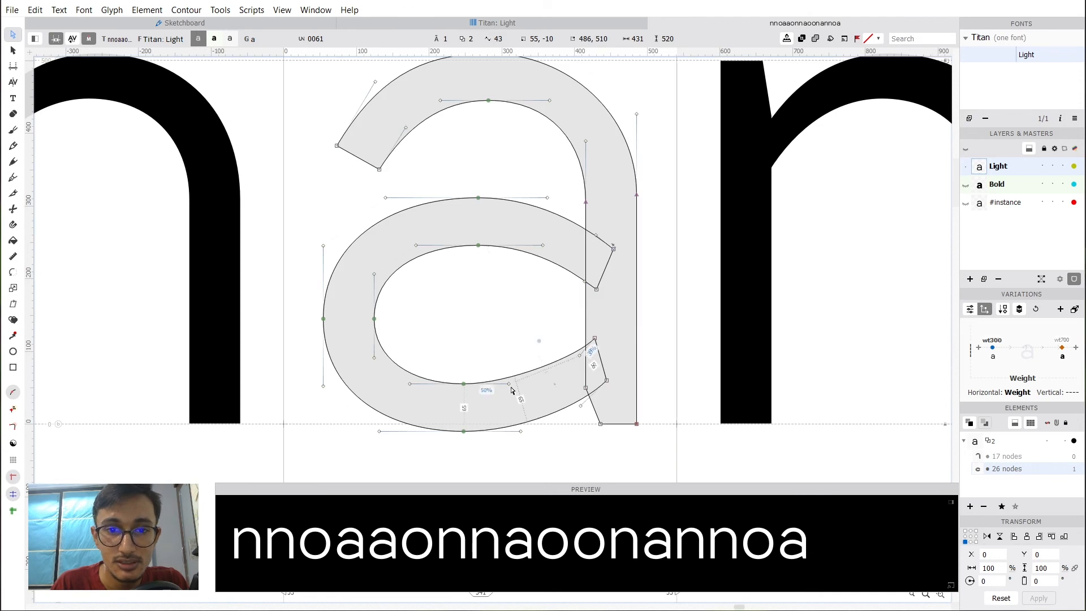
drag(510, 385, 527, 385)
click(563, 447)
key(space)
drag(597, 434, 593, 378)
scroll(597, 370, down, 2)
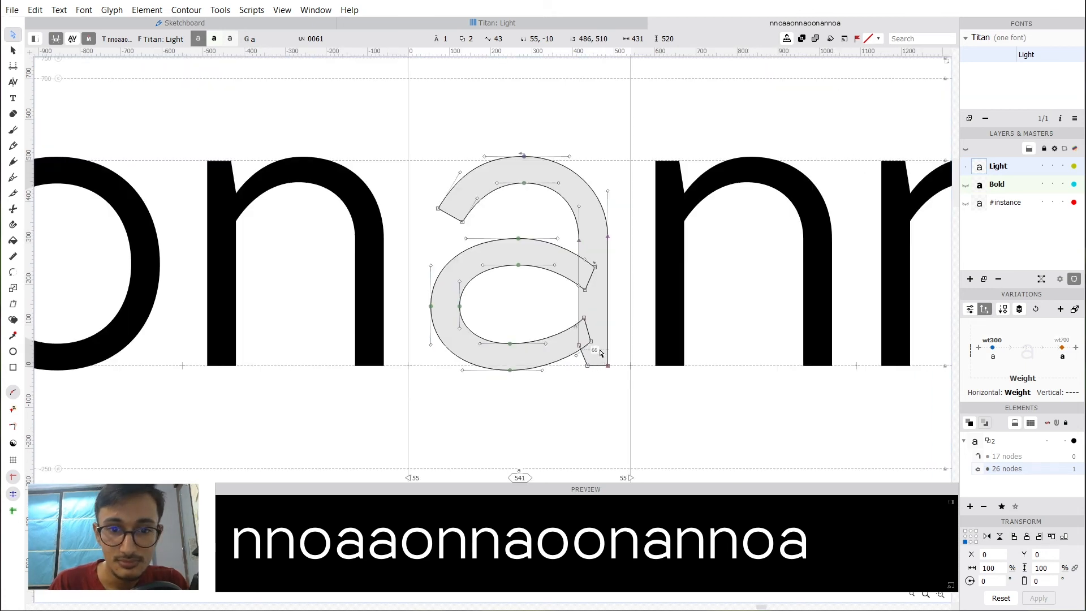
Thin the bowl's top and bottom strokes by raising its inner top point 5 units and lowering its inner bottom point 5 units.
scroll(566, 306, up, 2)
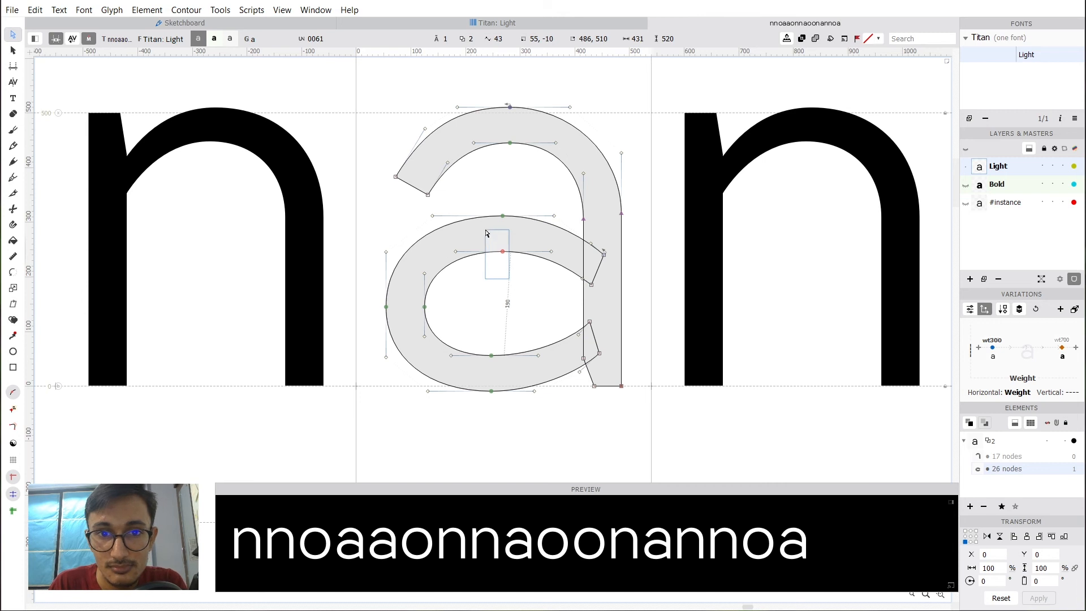
drag(486, 229, 486, 230)
key(Up)
key(Up)
key(Up)
key(Up)
key(Up)
drag(476, 318, 512, 375)
key(Down)
key(Down)
key(Down)
key(Down)
key(Down)
click(527, 174)
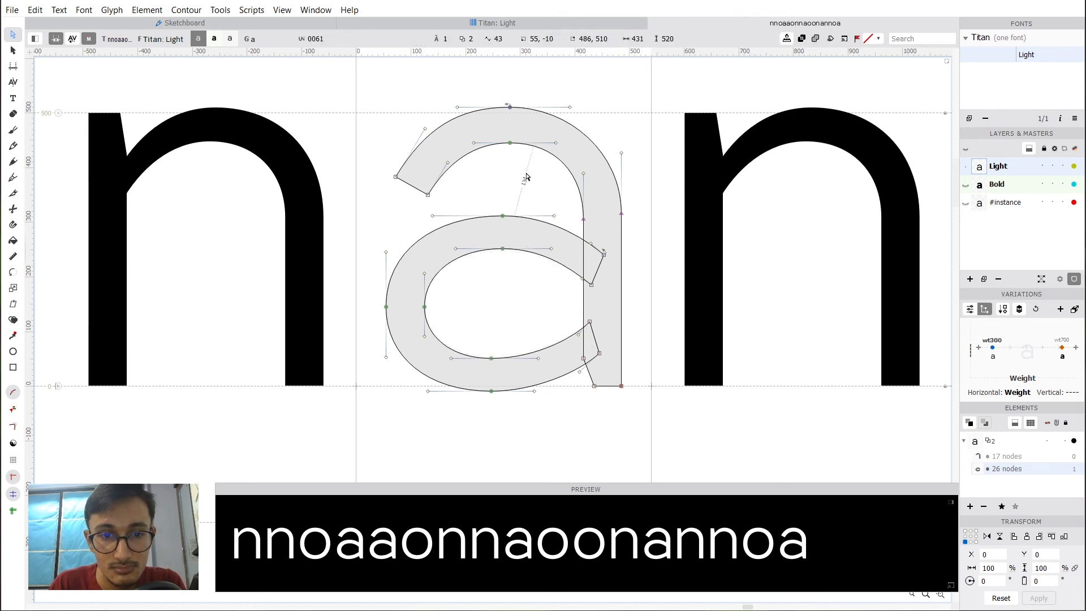
Select the straight inner edge of the a's stem.
drag(526, 176, 475, 177)
scroll(539, 281, up, 4)
click(527, 294)
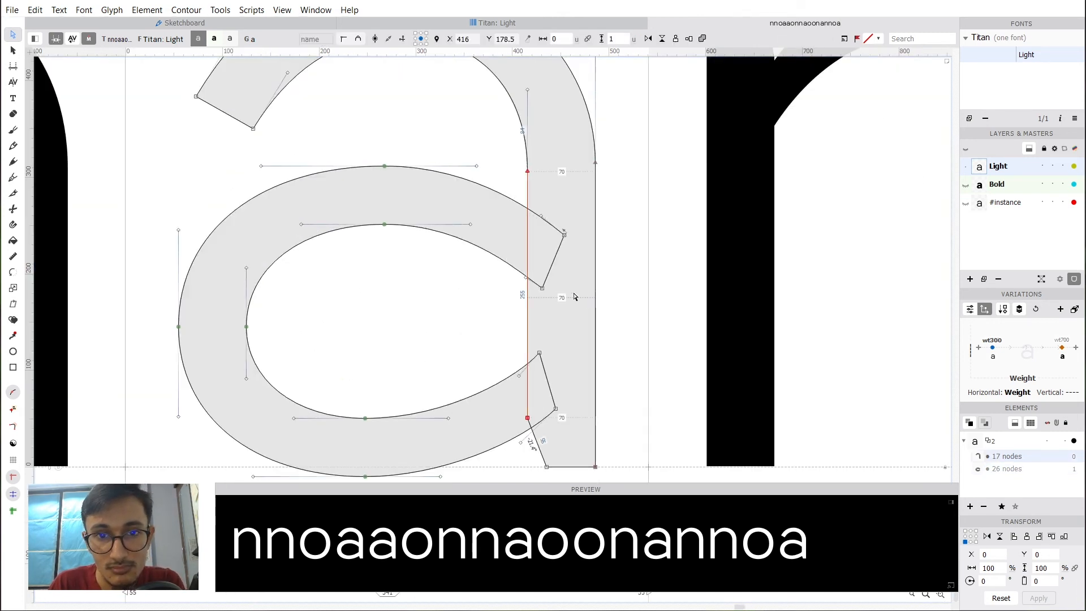
Undo the last edit, and raise the inner curve handle at the bowl's upper join in the Light a by about 9 units.
key(ctrl+z)
click(526, 277)
key(Up)
key(Up)
key(Up)
key(Up)
key(Up)
key(Up)
key(Up)
key(Up)
Lower the outer corner node of the bowl's upper join by about 7 units.
click(565, 235)
key(Down)
key(Down)
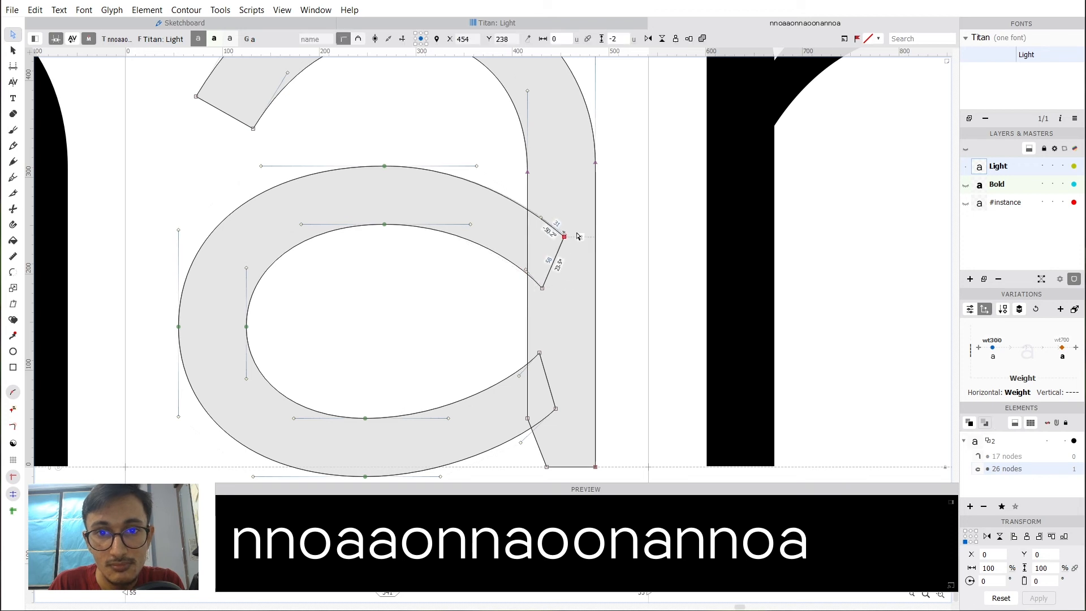
key(Down)
key(Down)
key(Down)
key(Down)
key(Down)
Raise the outer curve handle leading into the bowl's upper join by about 7 units.
click(541, 222)
key(Up)
key(Up)
key(Up)
key(Up)
key(Up)
key(Up)
key(Up)
Move the inner curve handle at the bowl's upper join up and left, and shorten the right handle of the counter's top node.
click(527, 269)
key(Up)
key(Up)
key(Up)
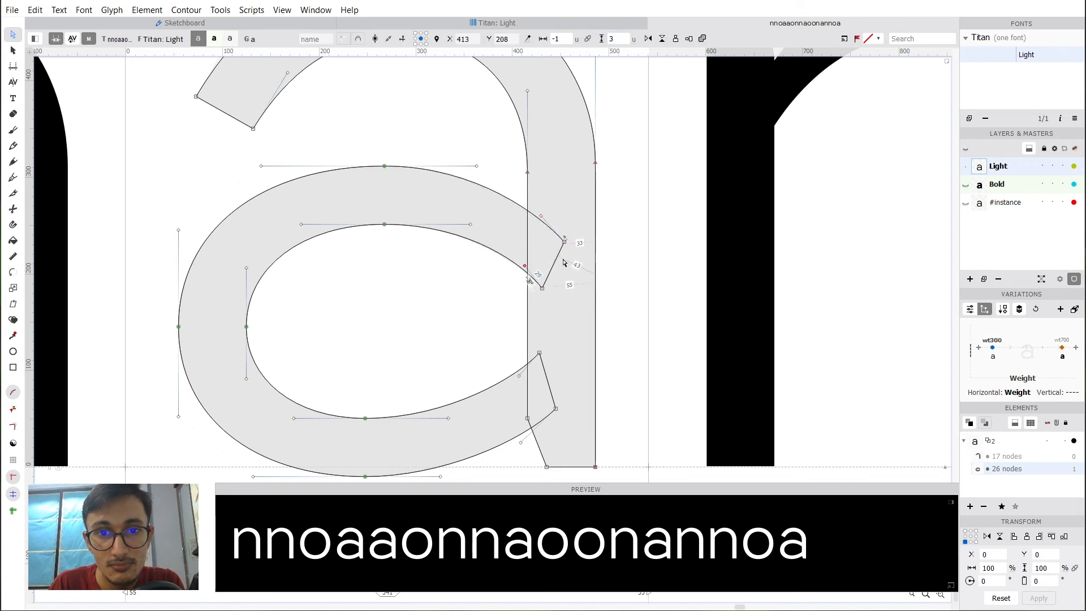
key(Up)
key(Up)
key(Up)
key(Up)
key(Left)
key(Left)
key(Left)
key(Left)
key(Left)
key(Left)
key(Left)
key(Left)
drag(470, 225, 452, 225)
Move the inner curve handle at the bowl's lower join down and left to about X 385, Y 78.
key(space)
drag(471, 396, 537, 312)
key(space)
drag(497, 358, 491, 361)
drag(579, 293, 533, 329)
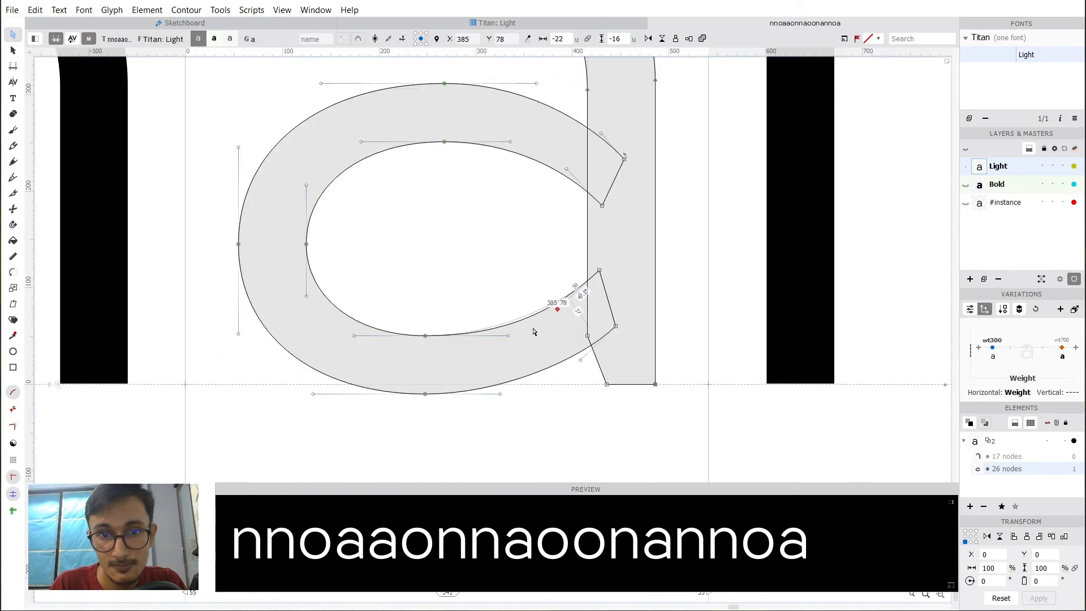
click(481, 296)
Move the outer corner node of the bowl's lower join to about X 444, Y 69, and readjust its curve handle.
key(space)
drag(616, 326, 615, 318)
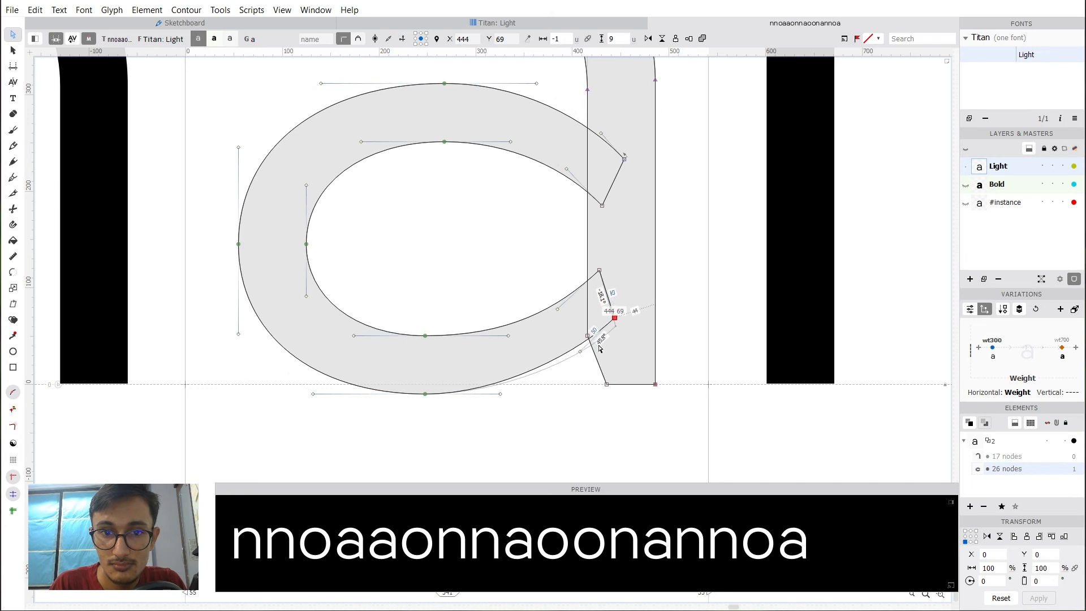
click(599, 347)
drag(580, 353, 576, 359)
click(568, 374)
Shift the two end nodes of the a's upper stroke terminal 11 units up and 6 units left.
key(space)
mouse_move(509, 419)
mouse_down()
mouse_move(529, 418)
mouse_move(530, 394)
mouse_up()
scroll(509, 385, down, 2)
key(space)
mouse_move(534, 252)
mouse_down()
mouse_move(551, 301)
mouse_move(503, 338)
mouse_up()
drag(510, 205, 612, 258)
click(582, 120)
scroll(558, 114, down, 2)
key(space)
drag(475, 229, 399, 167)
key(shift+Up)
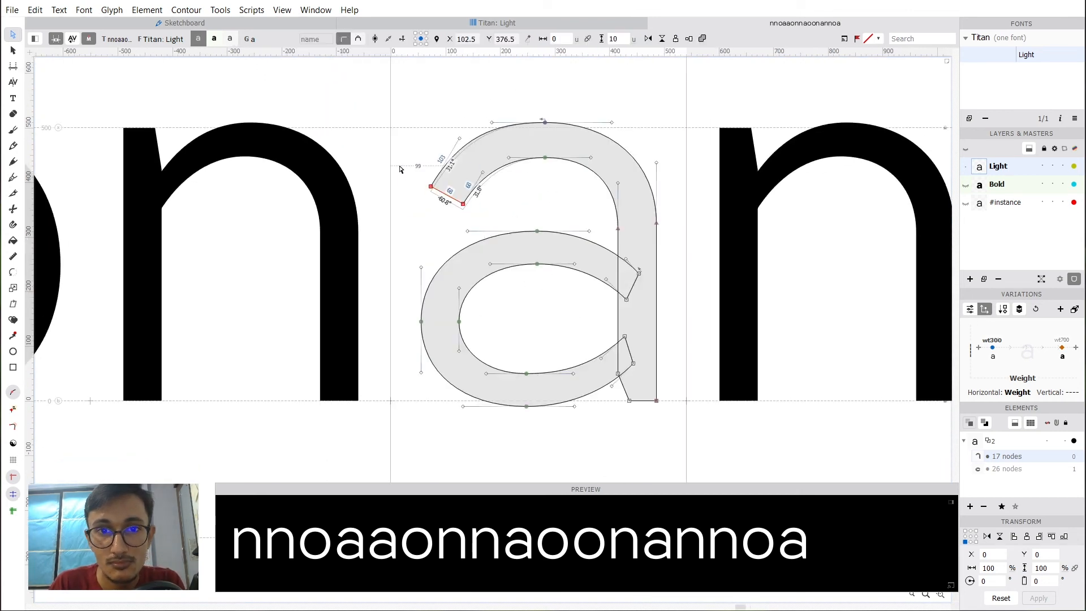
key(shift+Left)
key(Up)
key(Right)
key(Right)
key(Right)
key(Right)
click(512, 198)
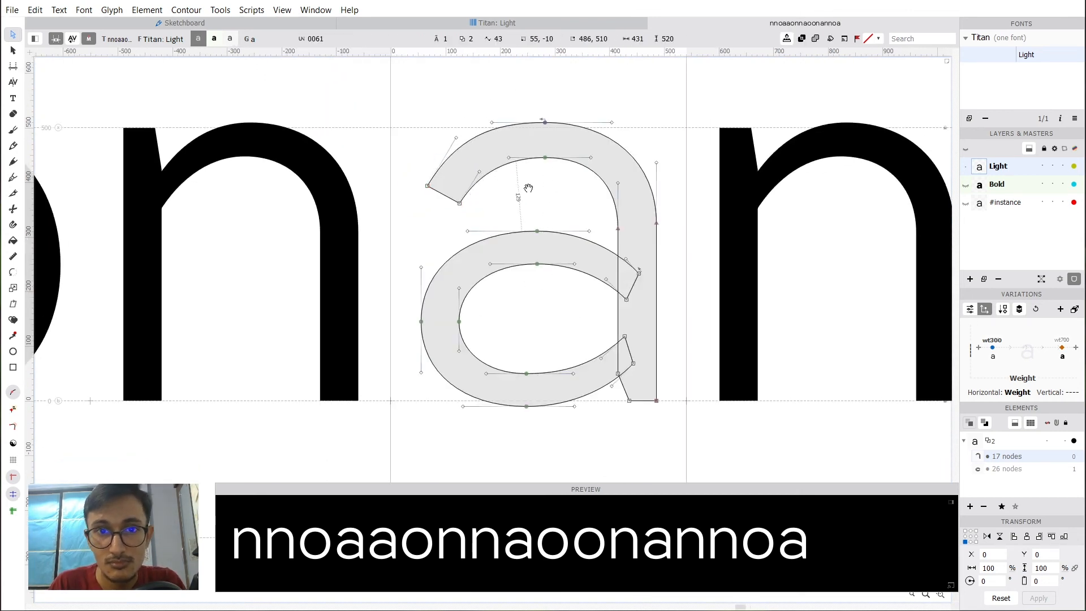
Smooth the terminal's curves by moving the inner handle slightly right and the outer handle to about X 129, Y 479.
scroll(535, 167, up, 2)
drag(459, 176, 476, 180)
click(485, 192)
drag(428, 131, 436, 133)
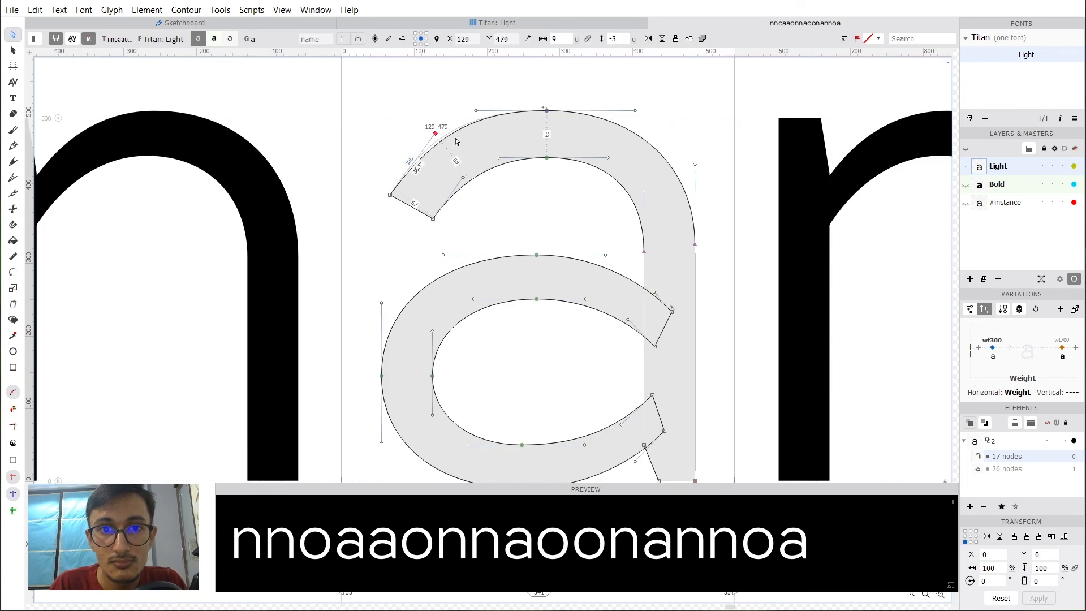
click(529, 194)
Set the Light a's right sidebearing to =60 and its left sidebearing to =55.
scroll(507, 181, down, 3)
drag(527, 331, 511, 333)
click(581, 396)
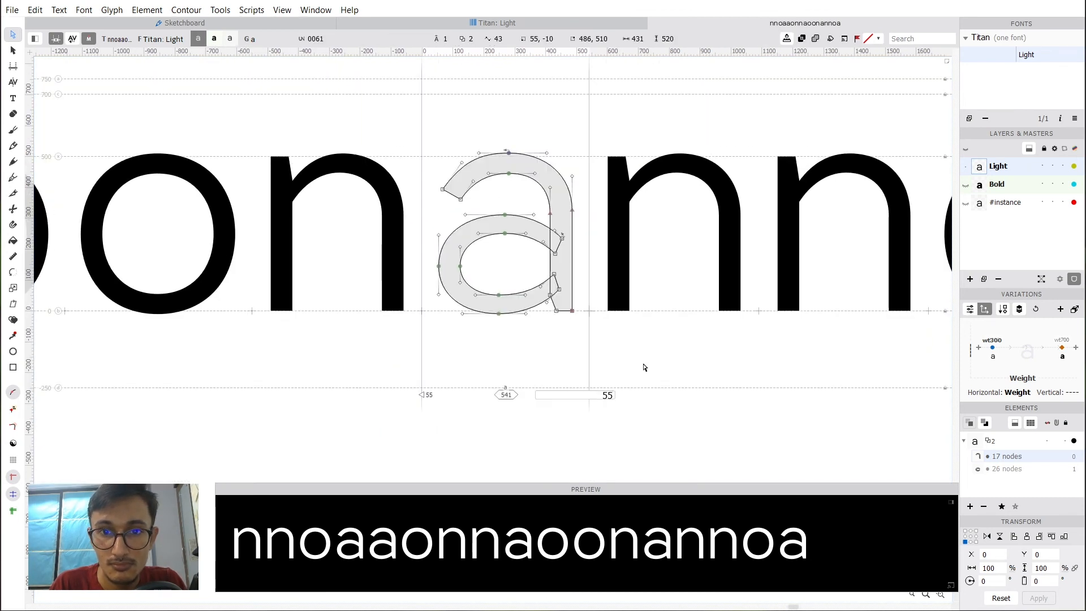
double_click(645, 365)
double_click(528, 364)
click(583, 396)
text(=)
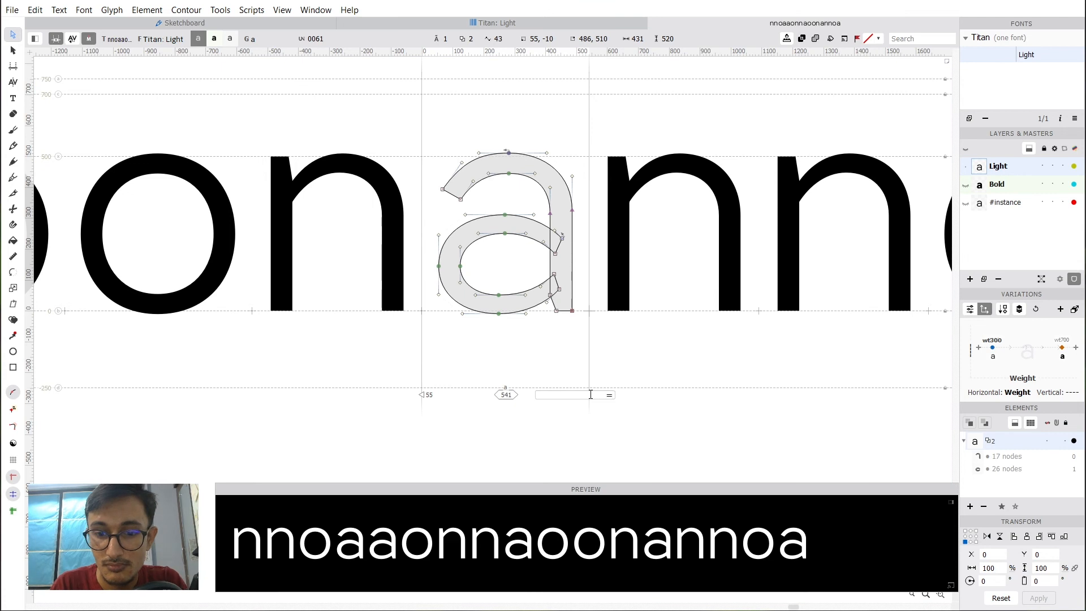
text(60)
key(Return)
click(434, 395)
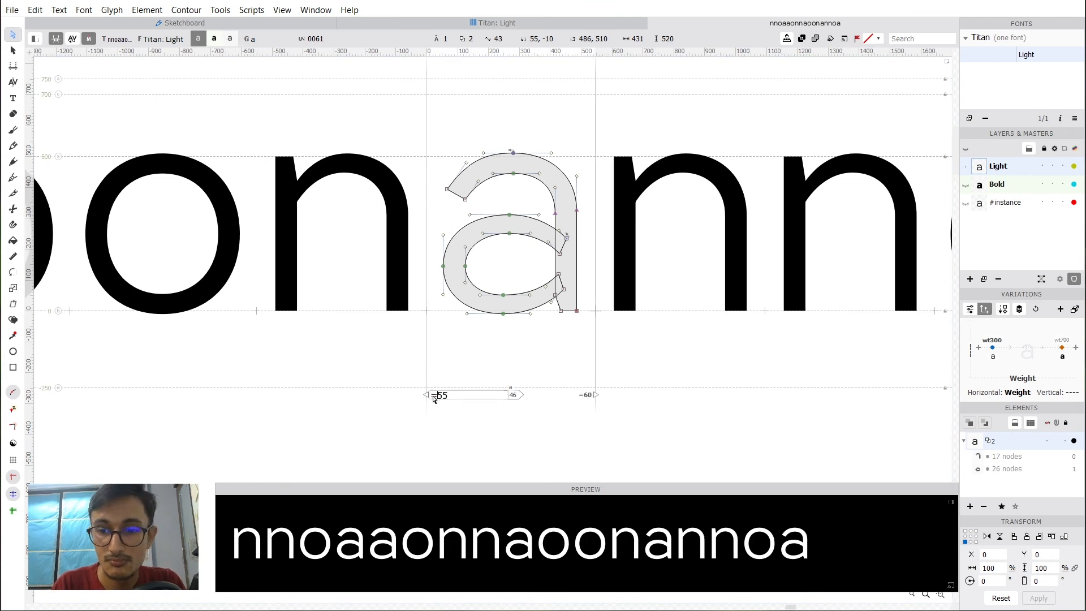
text(=55)
key(Return)
Switch to the Bold master and replace the sample text with a line of eleven n's.
click(214, 38)
scroll(481, 239, down, 3)
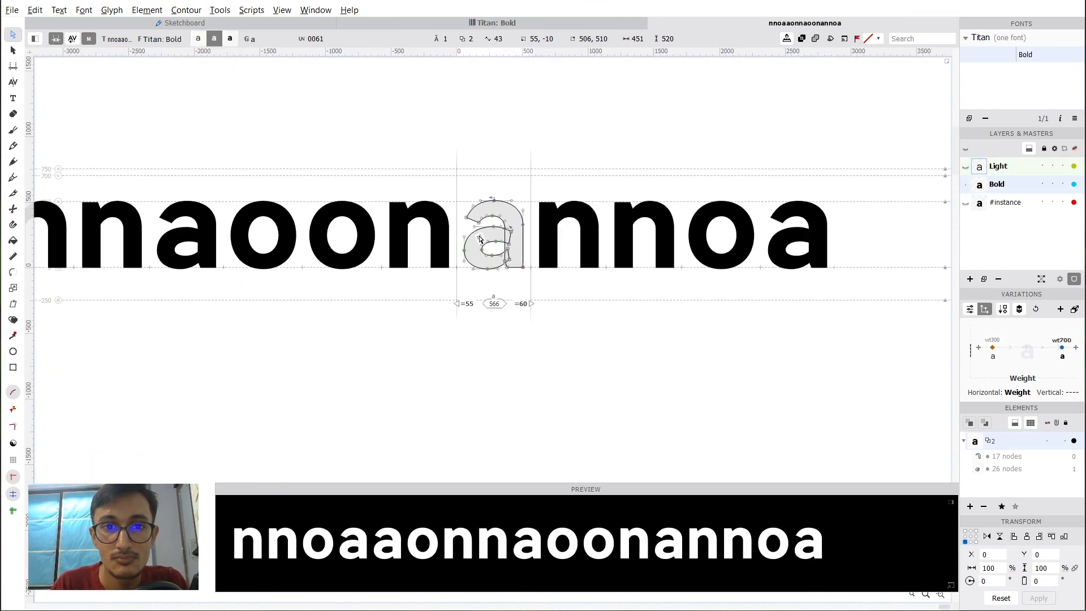
click(13, 100)
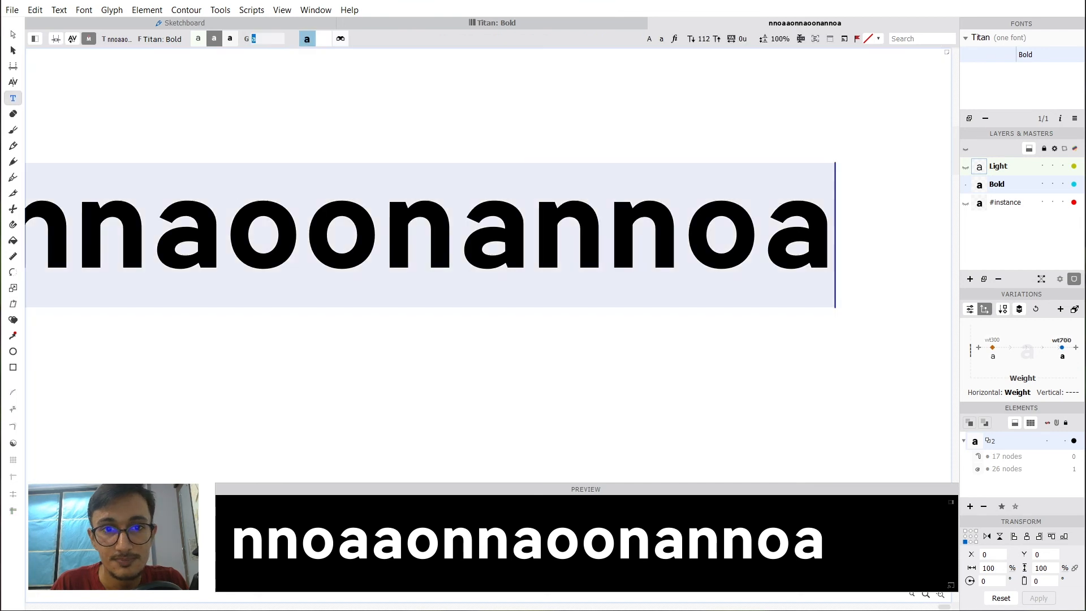
text(nnnnnnnnnnn)
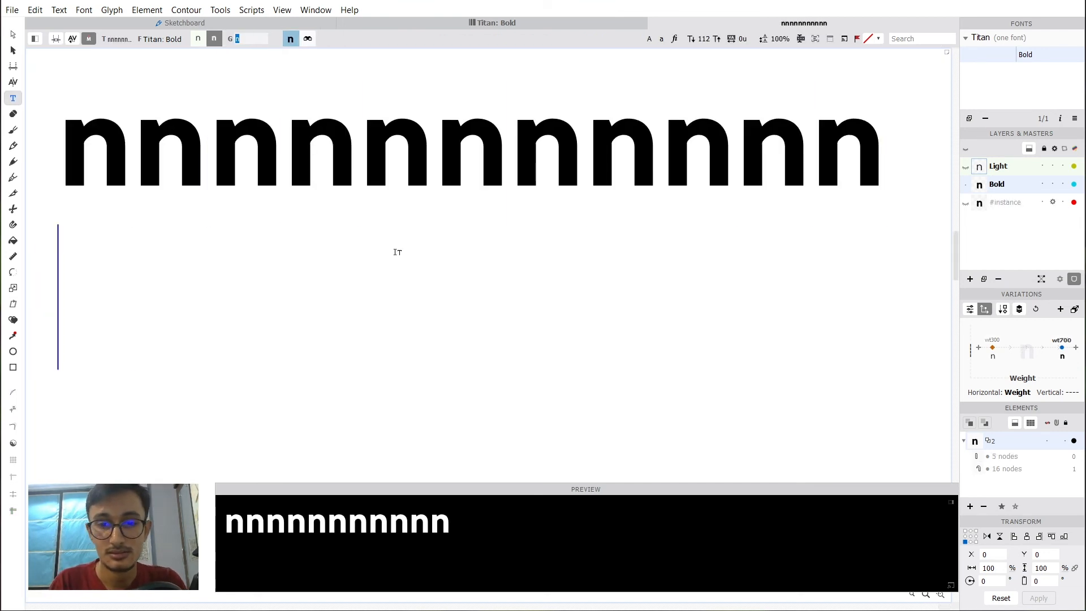
Add a second line of eleven o's and a third line of eleven a's to the sample text.
text(0)
key(BackSpace)
key(BackSpace)
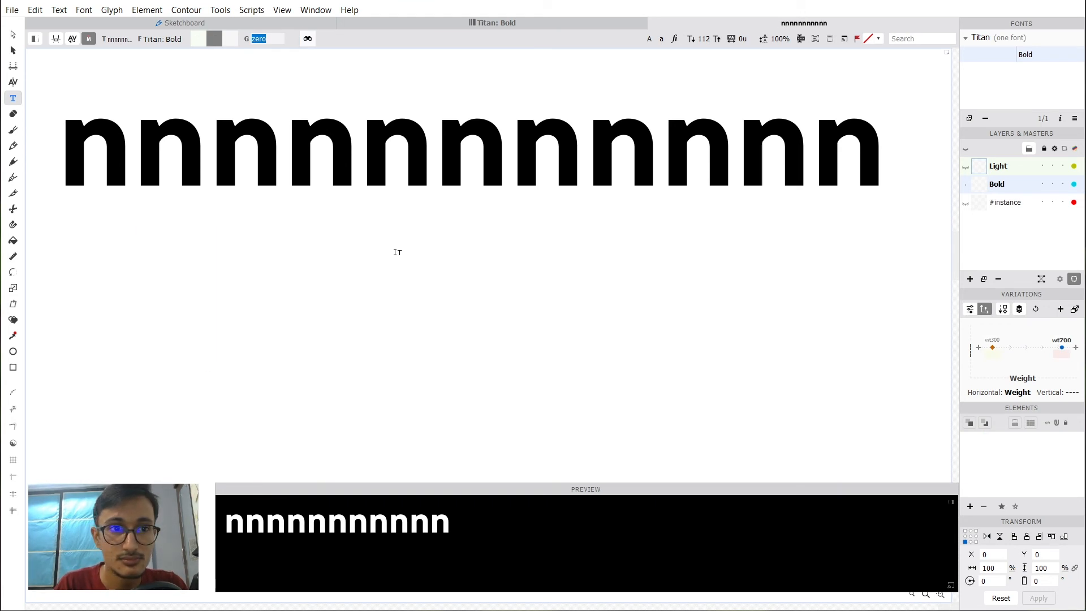
text(ooooo)
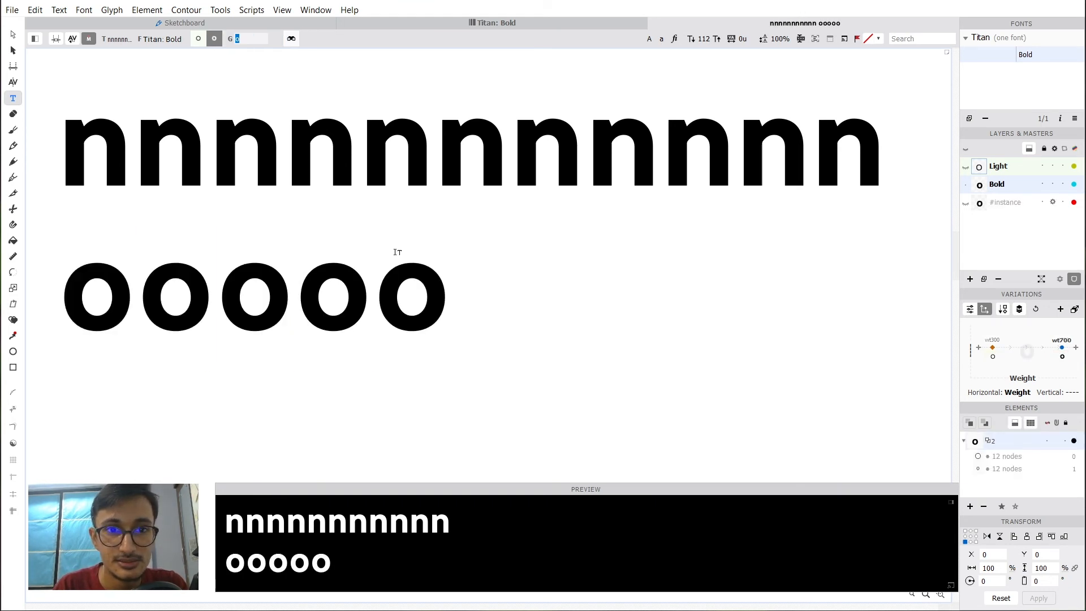
text(oooooo )
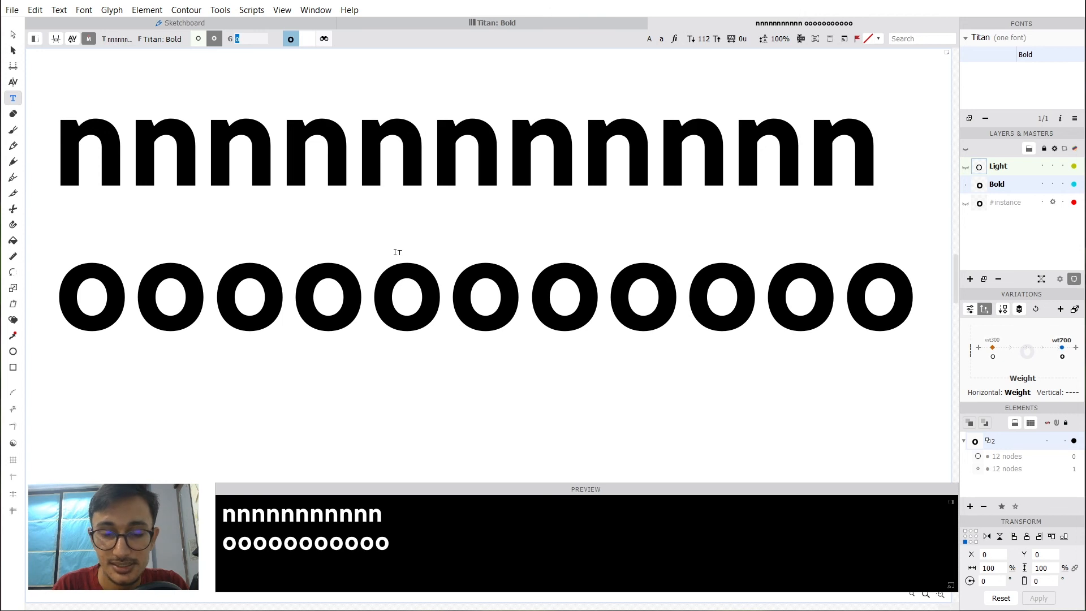
text(aaaaaaa)
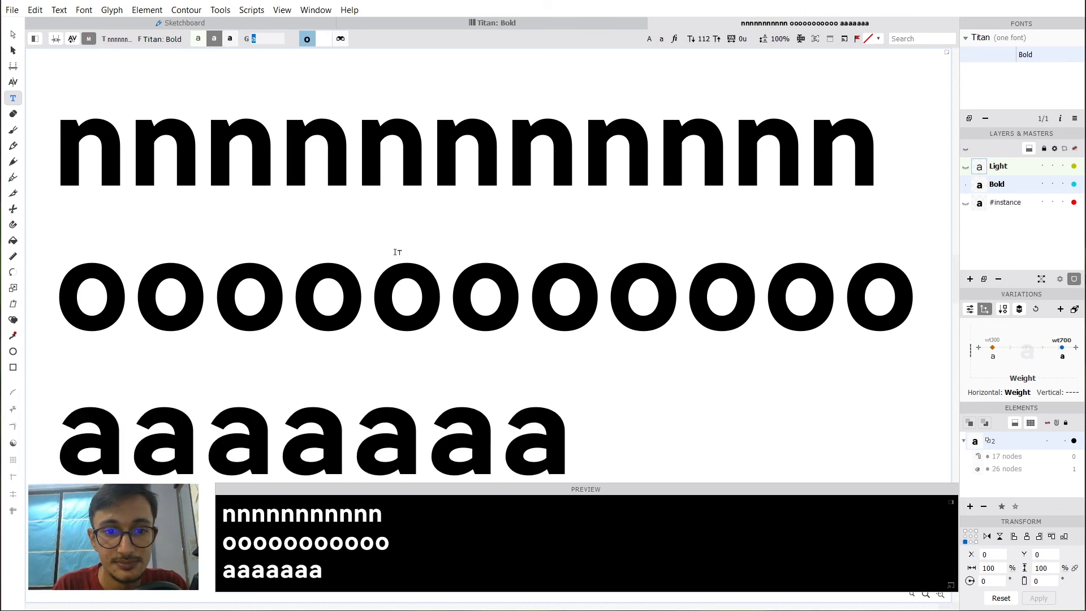
text(aaaa)
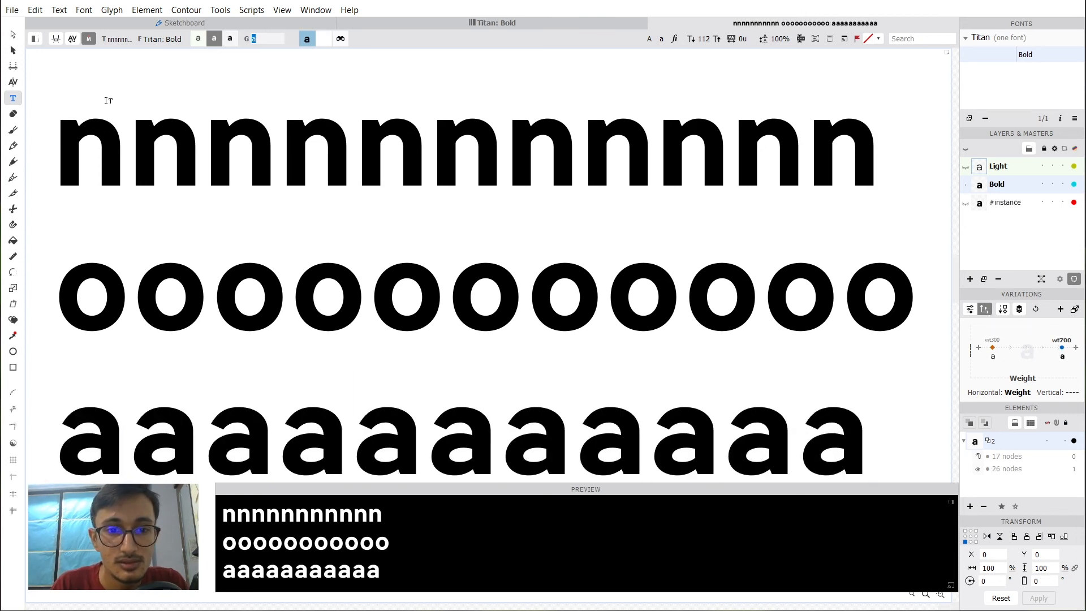
Set the left sidebearing of the Bold a to =50.
click(13, 35)
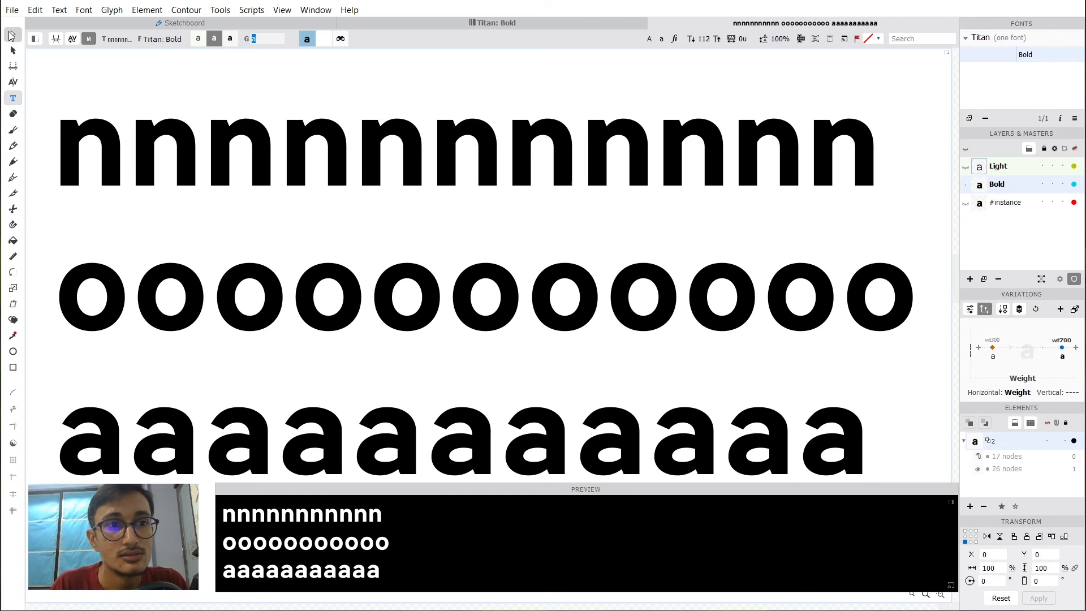
scroll(342, 387, down, 2)
scroll(329, 394, up, 2)
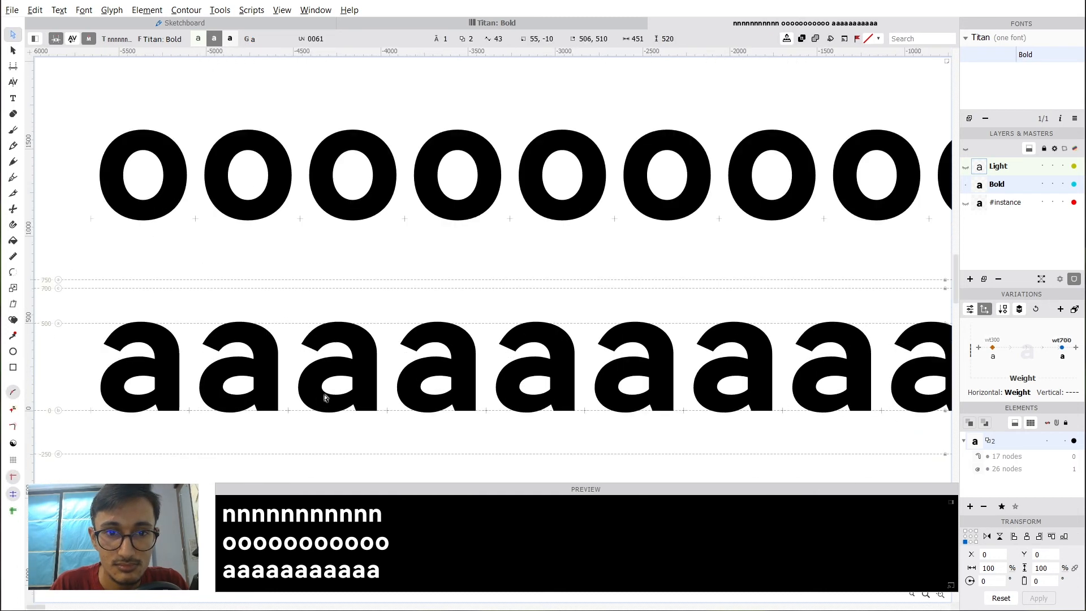
double_click(328, 393)
scroll(325, 391, down, 2)
click(292, 390)
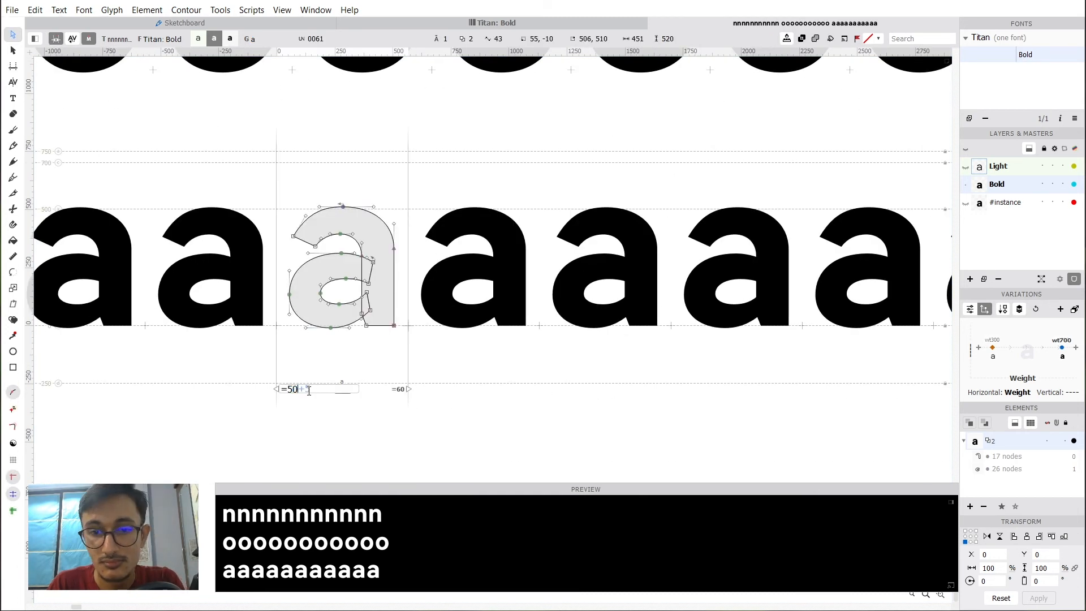
key(Return)
Set both the left and right sidebearings of the Bold o to =45.
scroll(448, 394, down, 2)
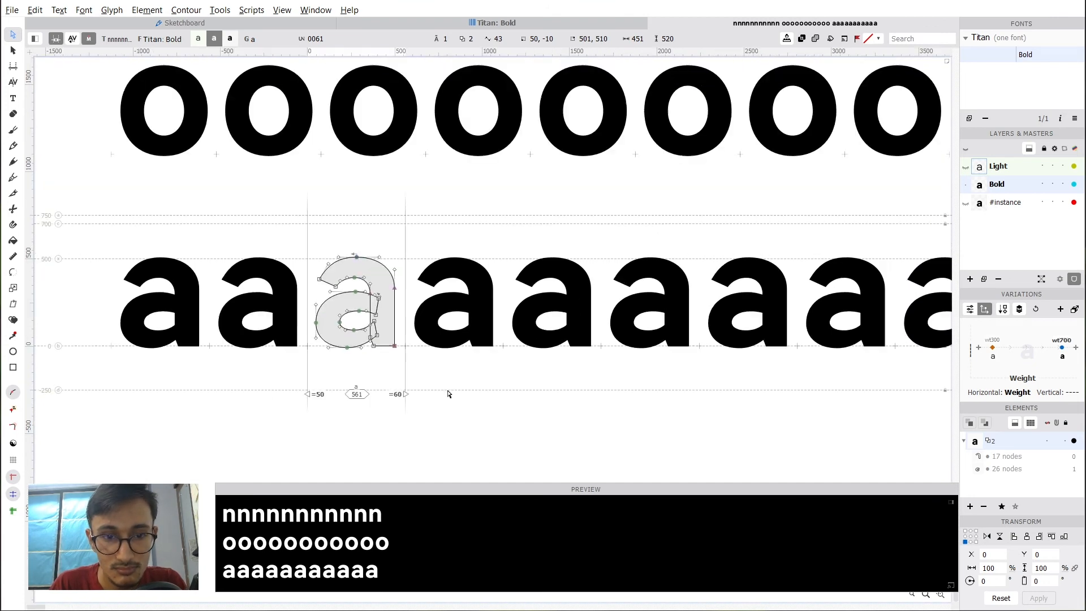
key(space)
drag(491, 286, 493, 342)
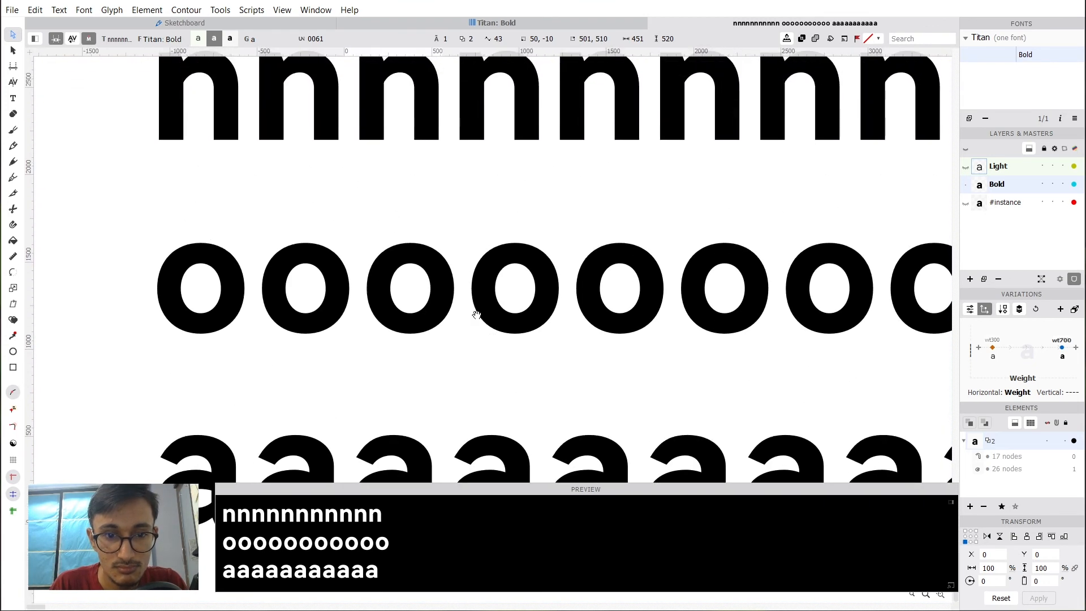
double_click(412, 284)
scroll(413, 283, up, 2)
click(343, 425)
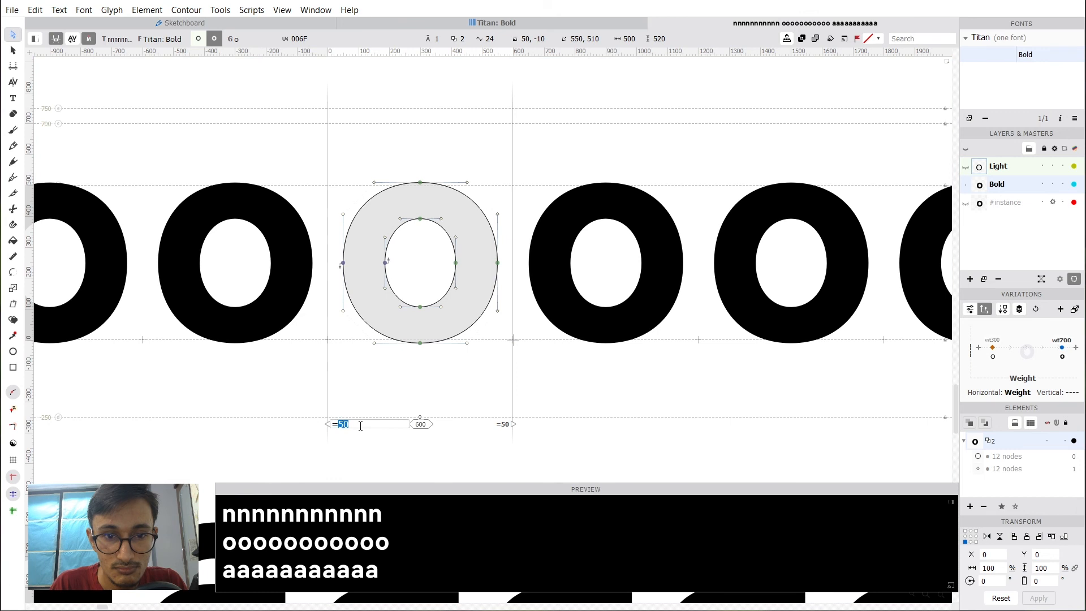
text(45)
key(Return)
click(501, 424)
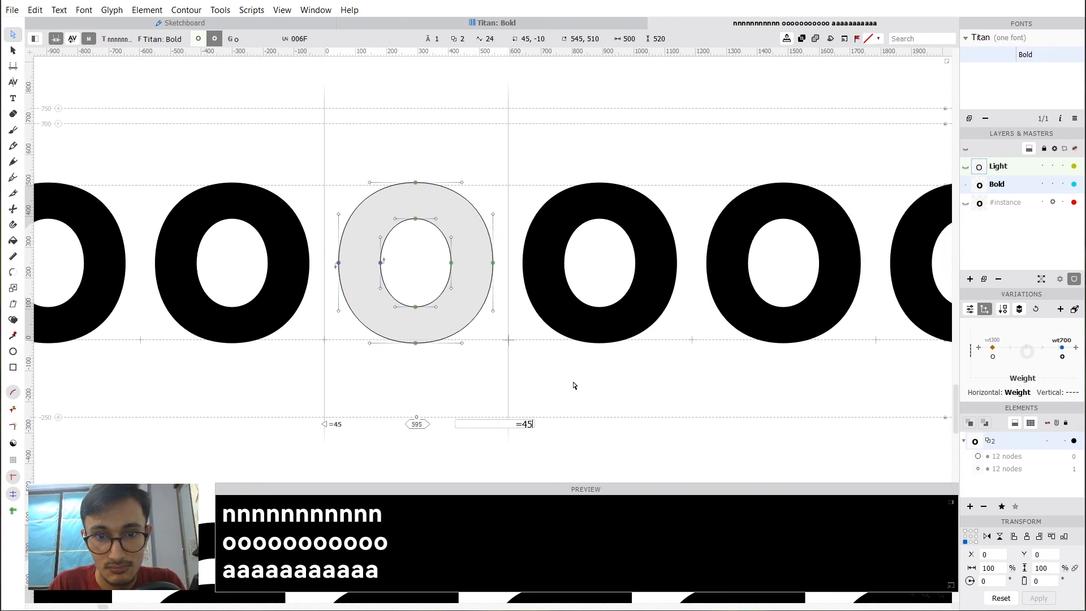
key(Return)
Add a fourth sample line reading "nononononon" below the row of a's.
scroll(272, 286, down, 4)
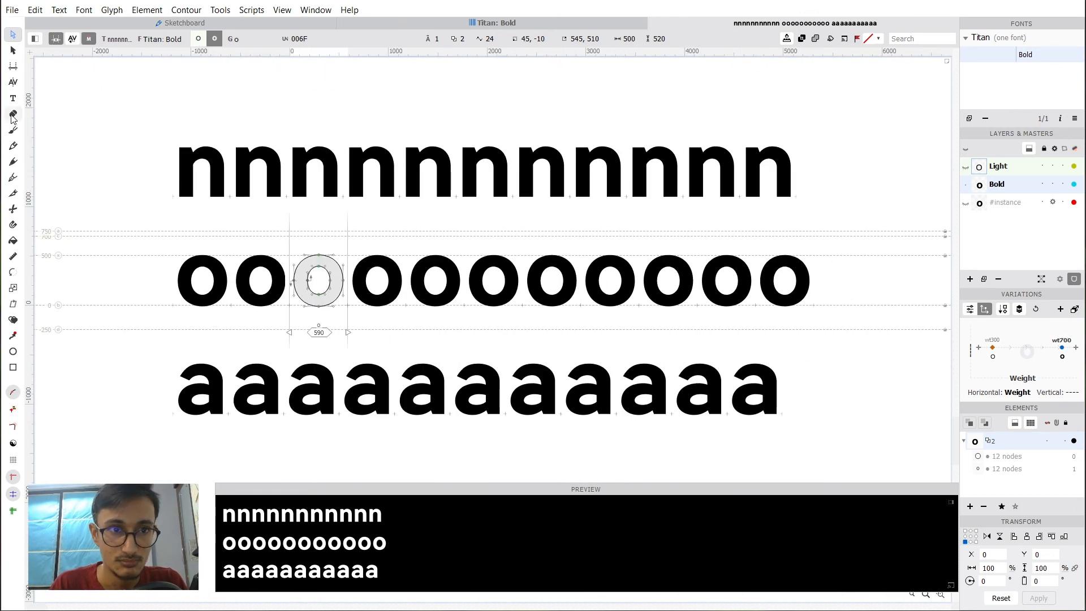
click(13, 99)
click(791, 388)
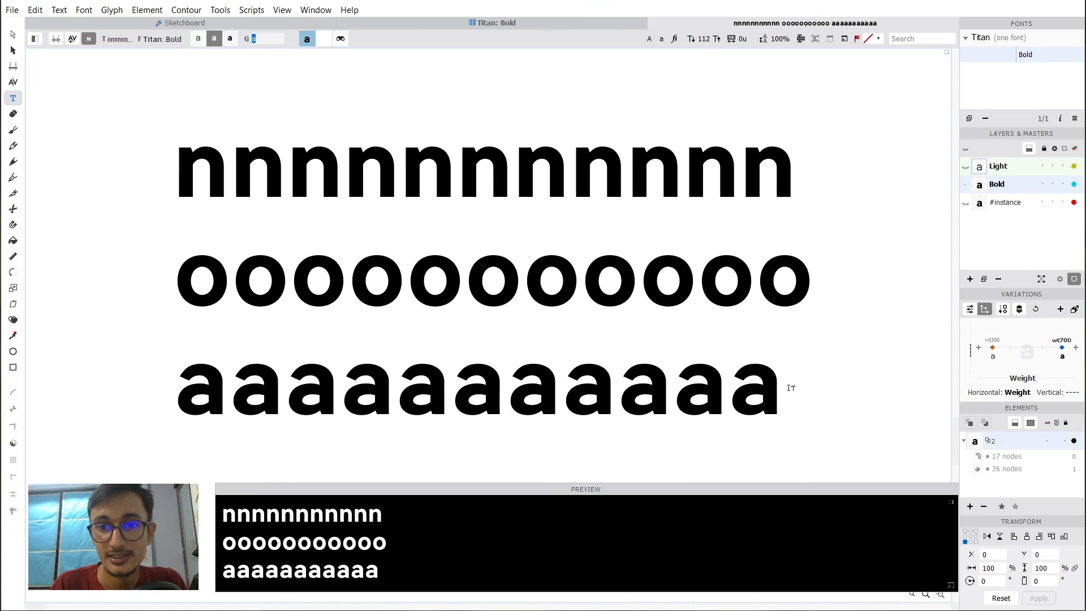
key(Return)
scroll(765, 363, right, 2)
scroll(765, 363, down, 1)
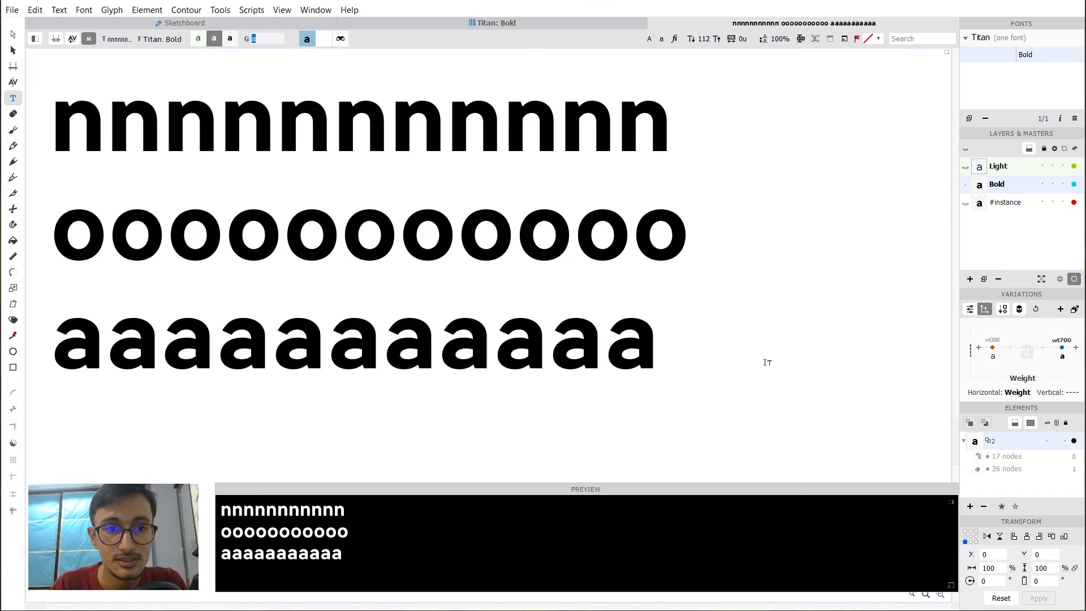
text(nonon)
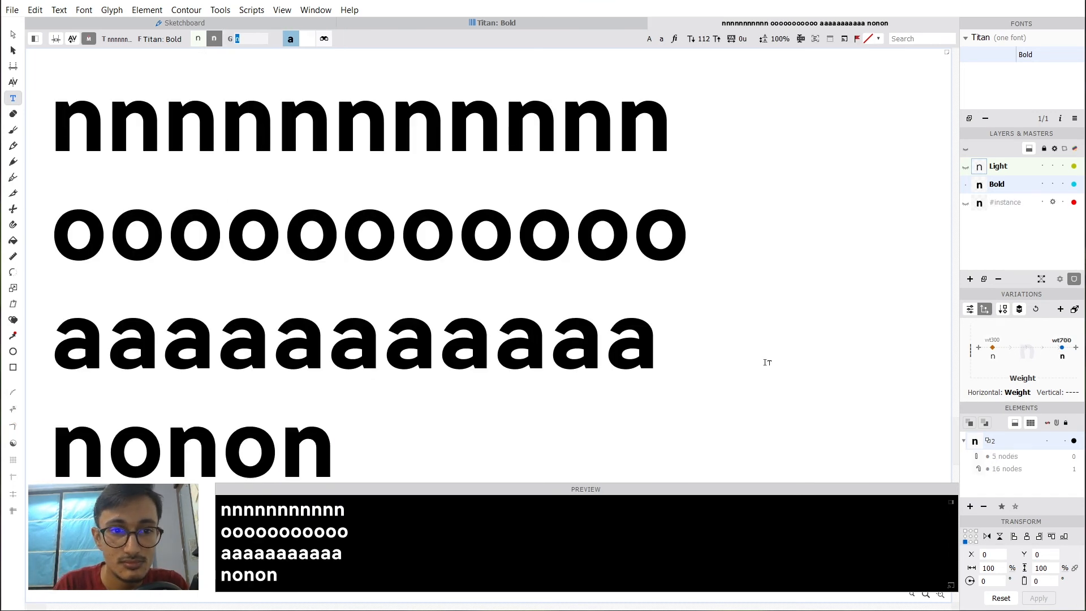
text(ononono)
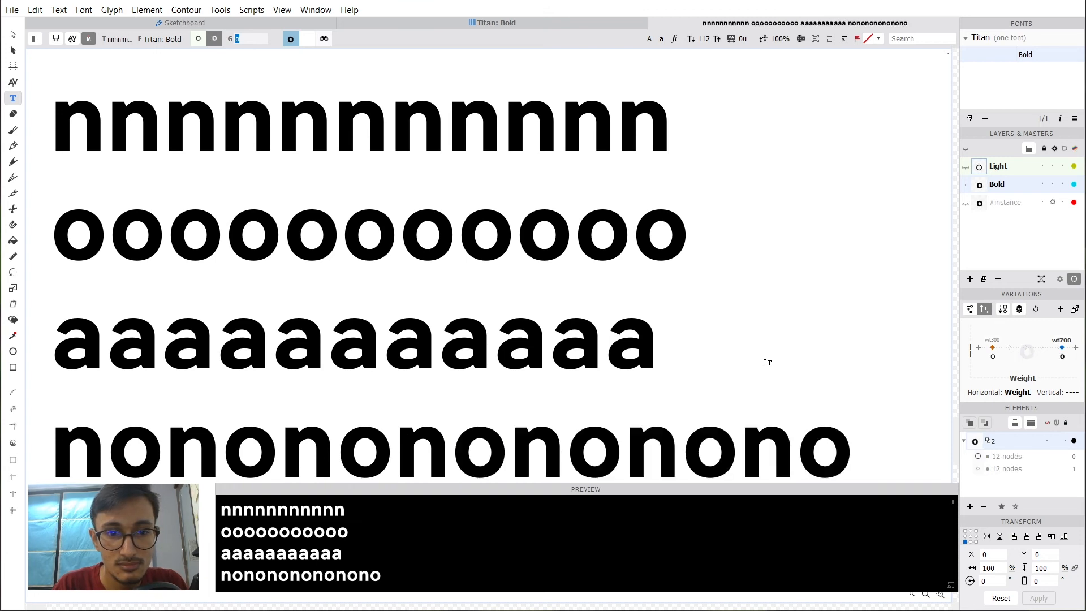
key(BackSpace)
key(BackSpace)
key(BackSpace)
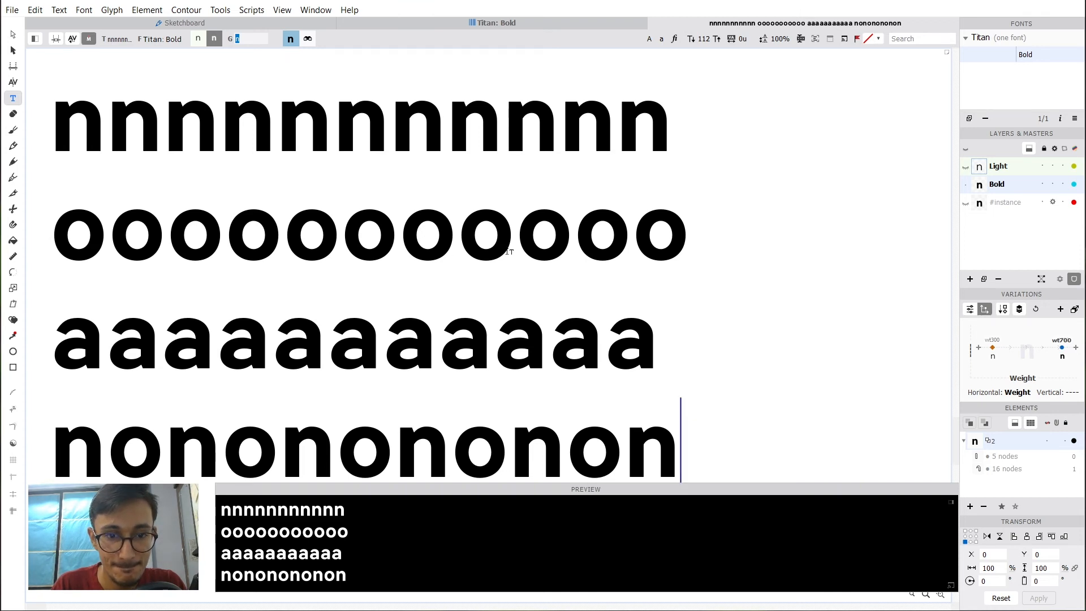
Switch the sample text to the Light master and set both the left and right sidebearings of the o to =45.
click(517, 344)
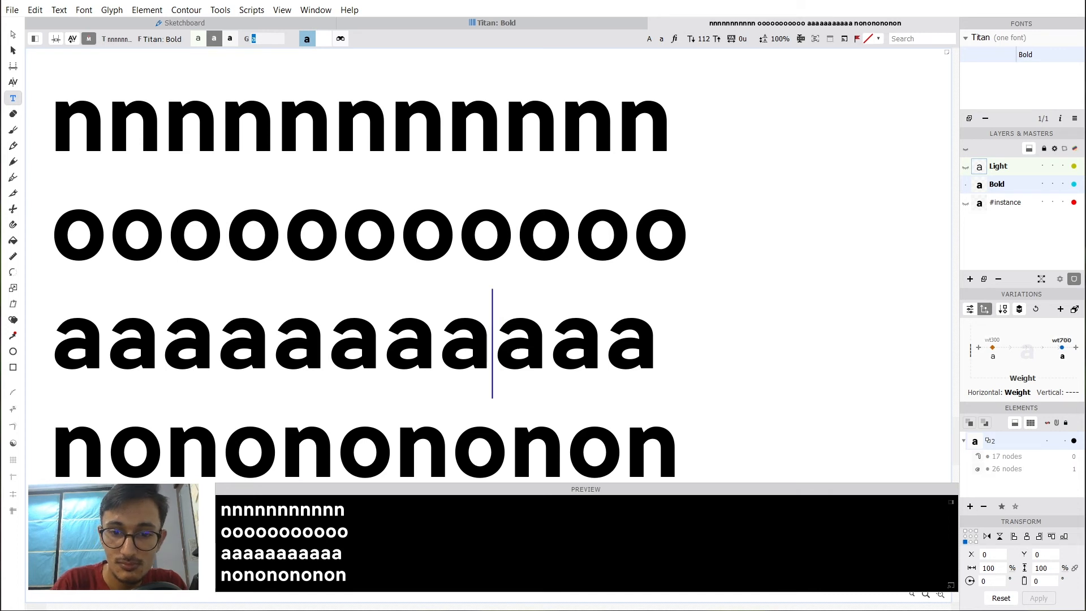
click(198, 40)
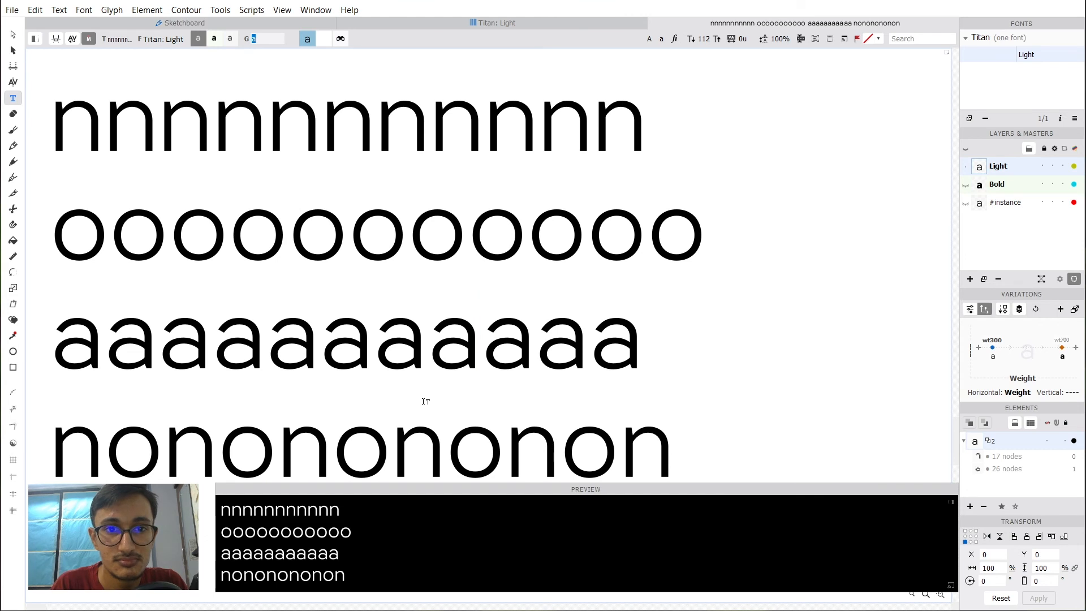
click(281, 221)
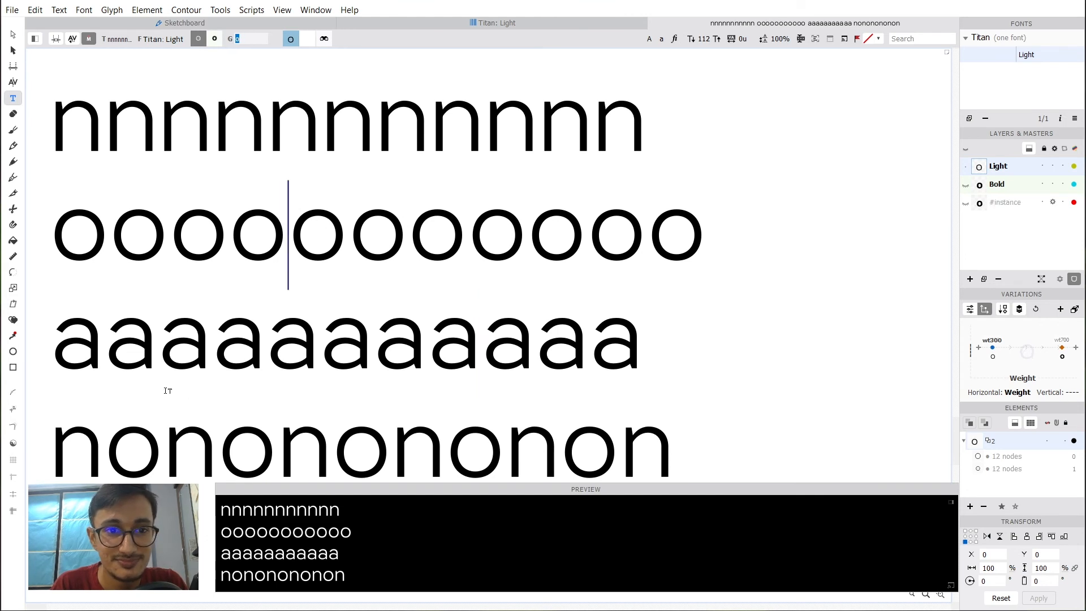
click(8, 35)
scroll(294, 273, up, 3)
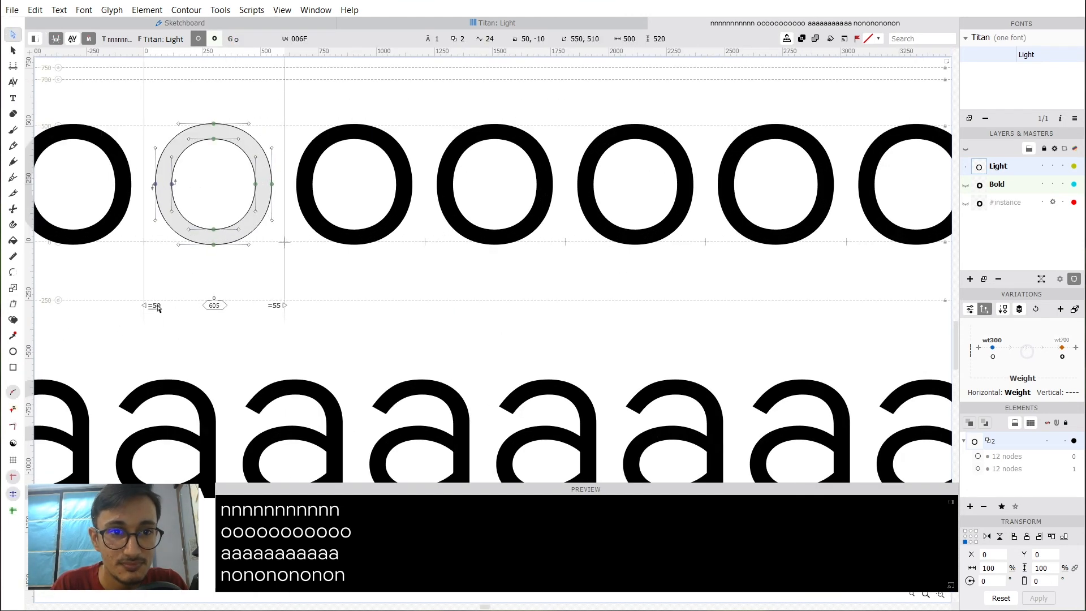
double_click(157, 306)
text(45)
click(274, 305)
double_click(273, 305)
text(45)
key(Return)
scroll(438, 346, down, 1)
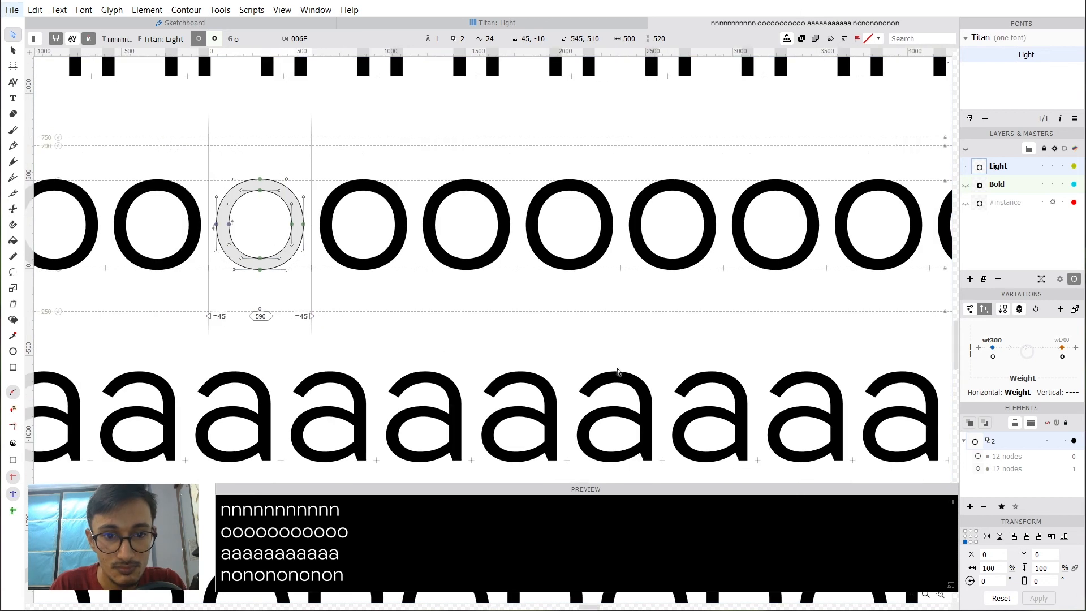
Narrow the Light o by moving its left-side and right-side extreme nodes inward 20 units each.
scroll(467, 325, down, 1)
scroll(428, 318, left, 3)
scroll(485, 276, up, 1)
scroll(484, 274, up, 4)
drag(467, 294, 338, 226)
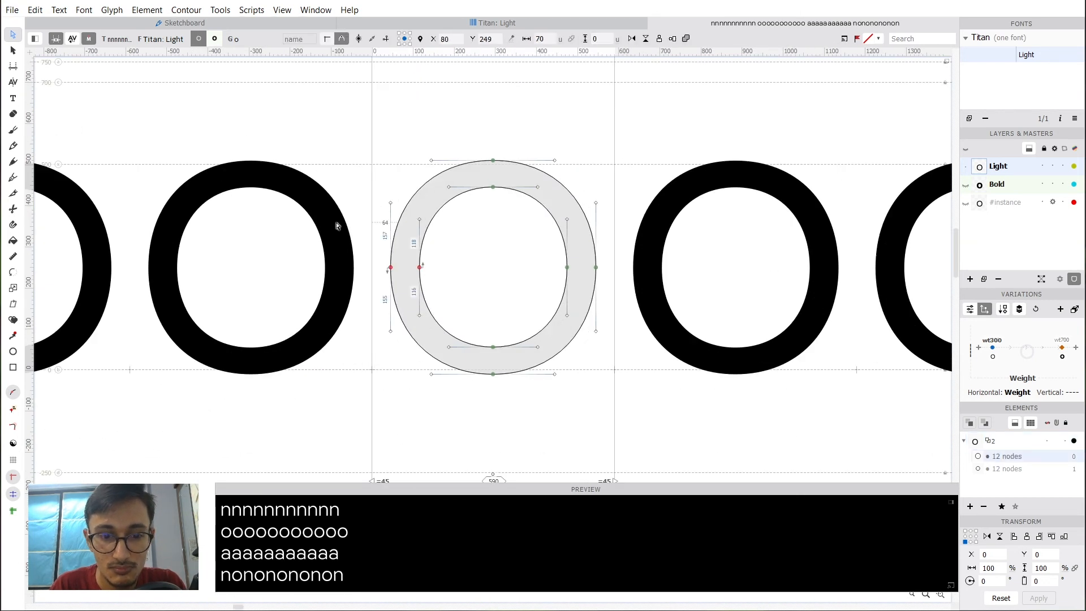
key(shift+Right)
key(shift+Right)
drag(463, 224, 598, 296)
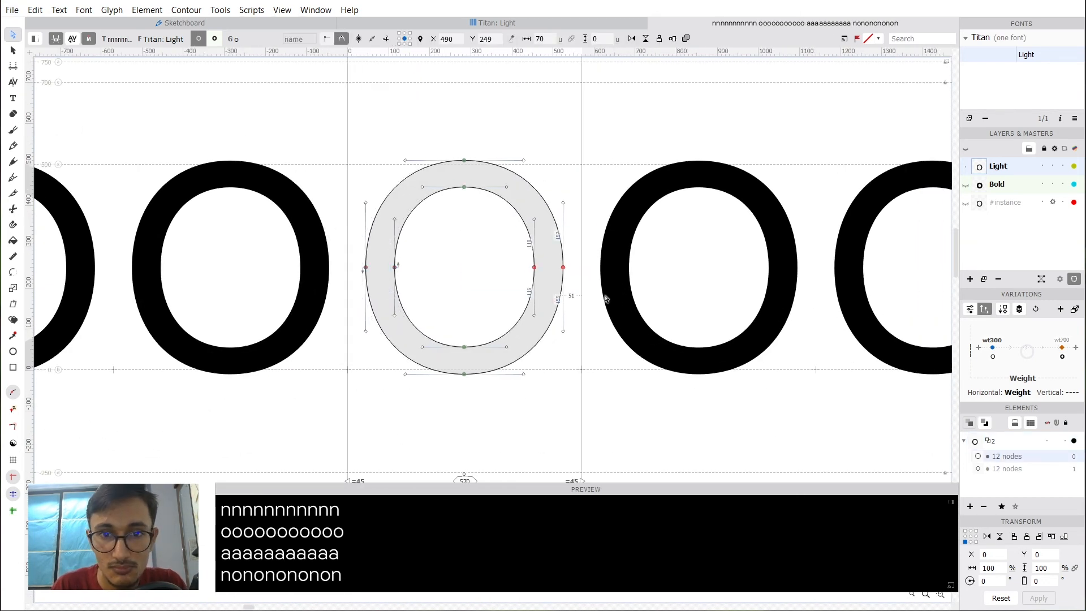
key(shift+Left)
key(shift+Left)
Widen the Light o to 480 units by moving the extreme nodes on each side outward 10 units.
drag(447, 302, 279, 236)
key(shift+Left)
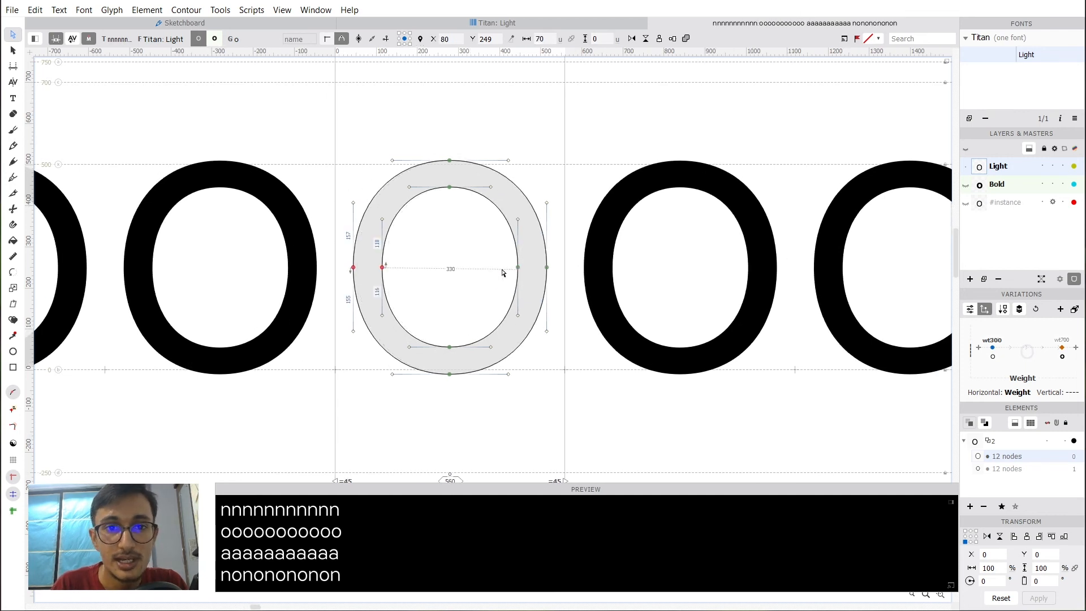
drag(461, 248, 590, 315)
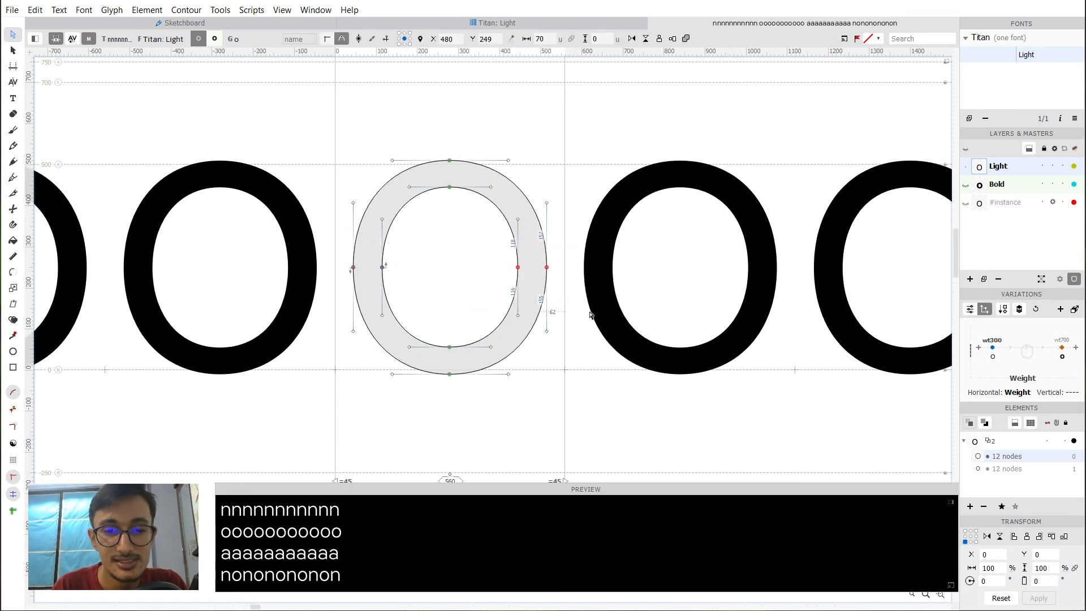
key(shift+Right)
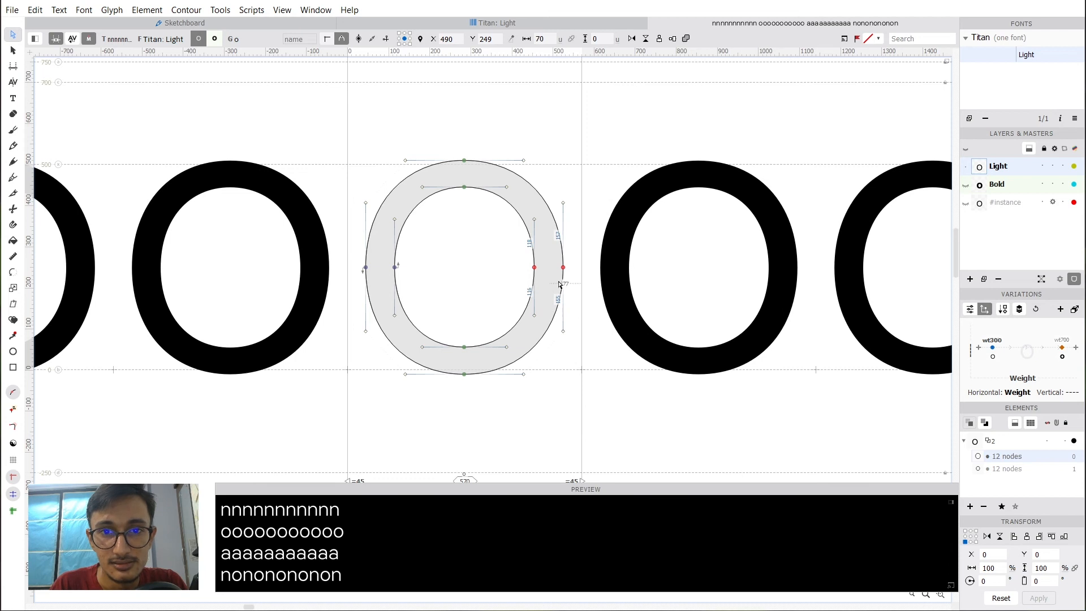
Widen the Light a by moving its terminal nodes and the bowl's left extreme nodes 20 units to the left.
scroll(473, 254, down, 4)
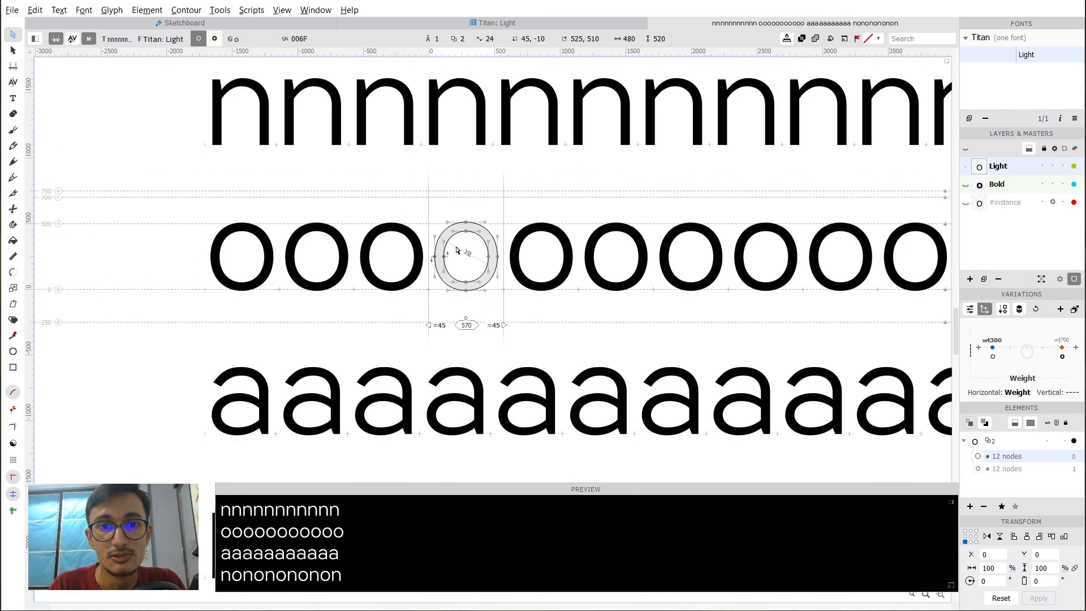
scroll(458, 250, down, 1)
key(space)
drag(613, 278, 499, 209)
drag(505, 291, 474, 284)
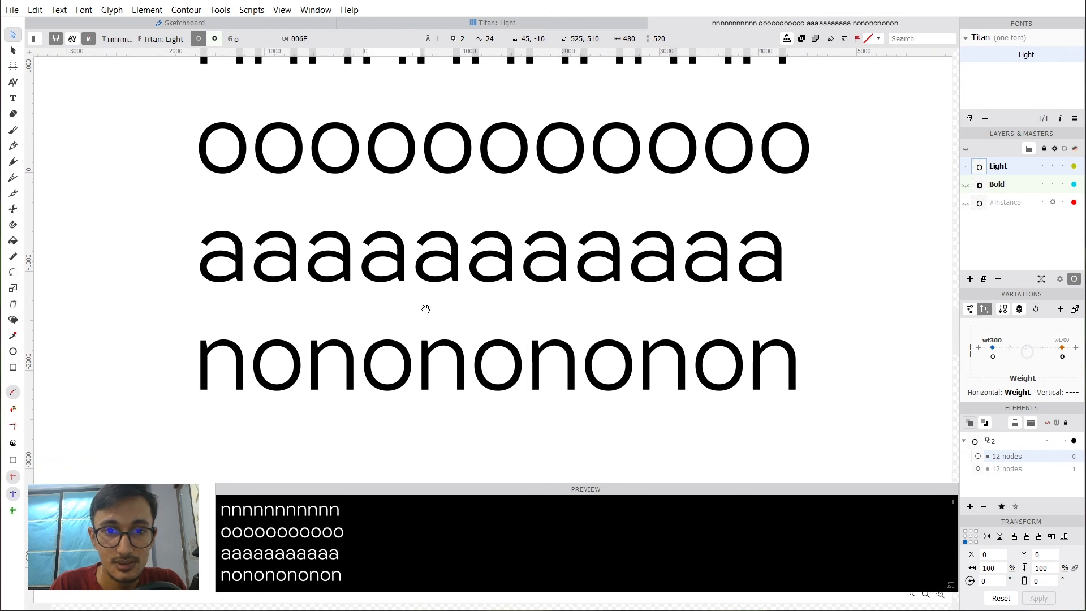
drag(426, 309, 457, 262)
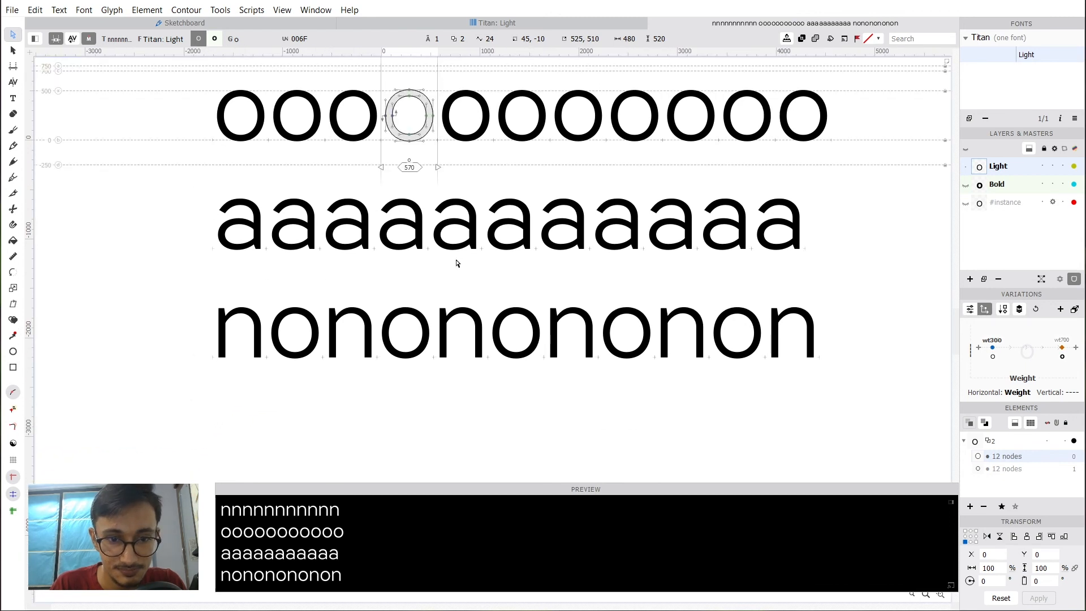
scroll(382, 224, up, 3)
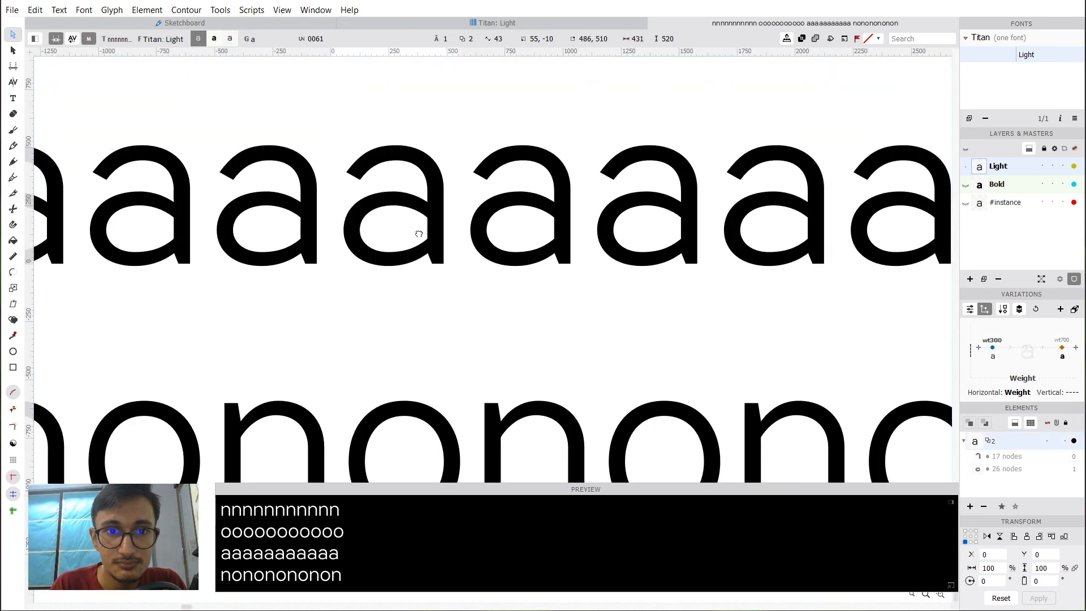
double_click(382, 224)
scroll(393, 241, up, 3)
key(shift+Left)
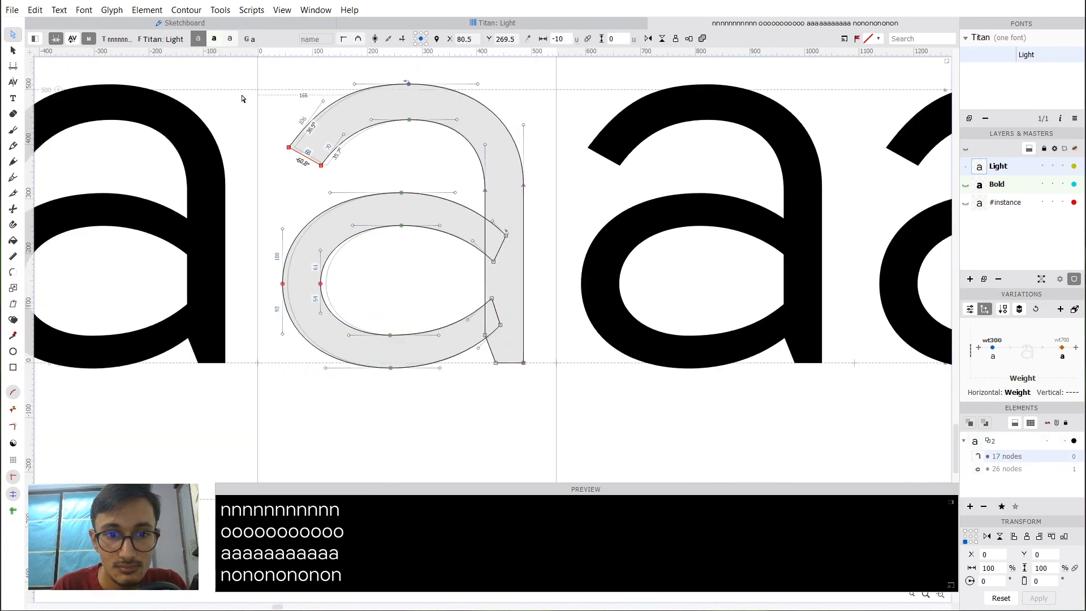
key(shift+Left)
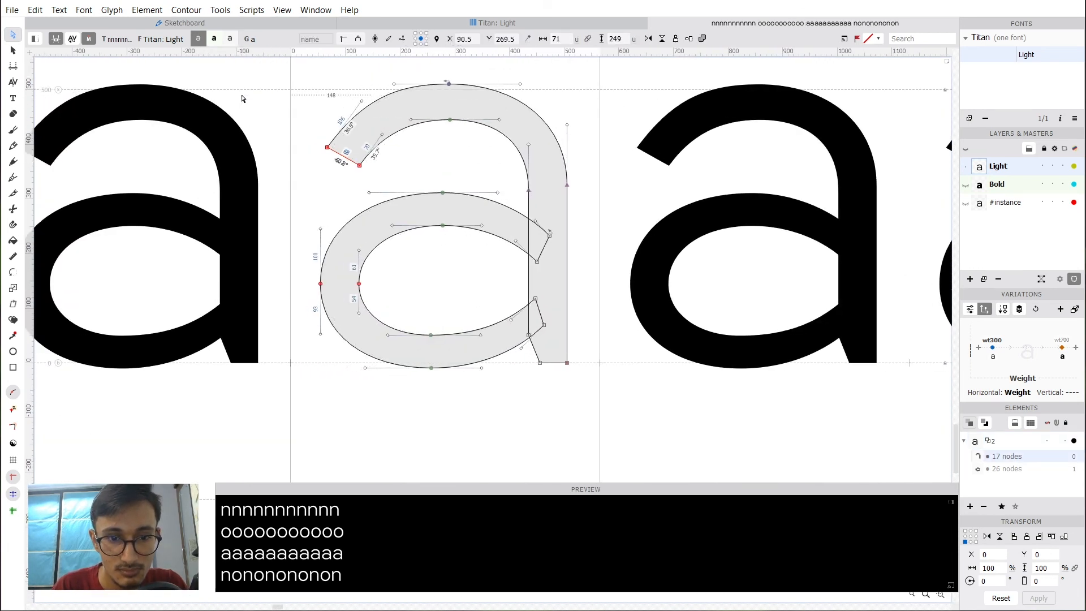
scroll(413, 169, down, 6)
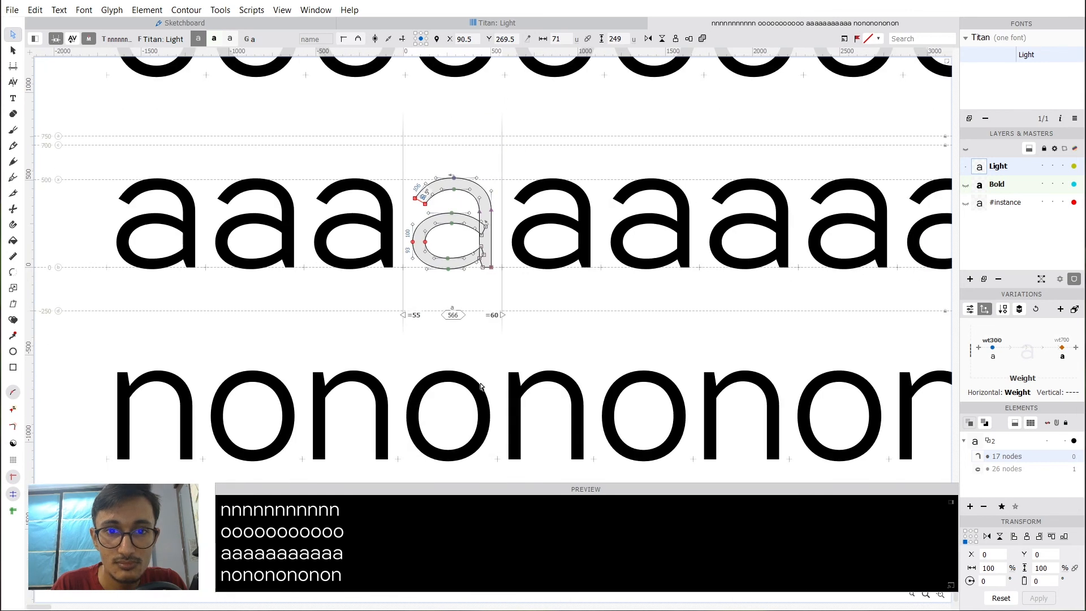
key(Escape)
Set both the left and right sidebearings of the Light n to =65.
drag(488, 377, 463, 345)
drag(499, 117, 503, 419)
drag(464, 155, 476, 221)
scroll(444, 191, up, 3)
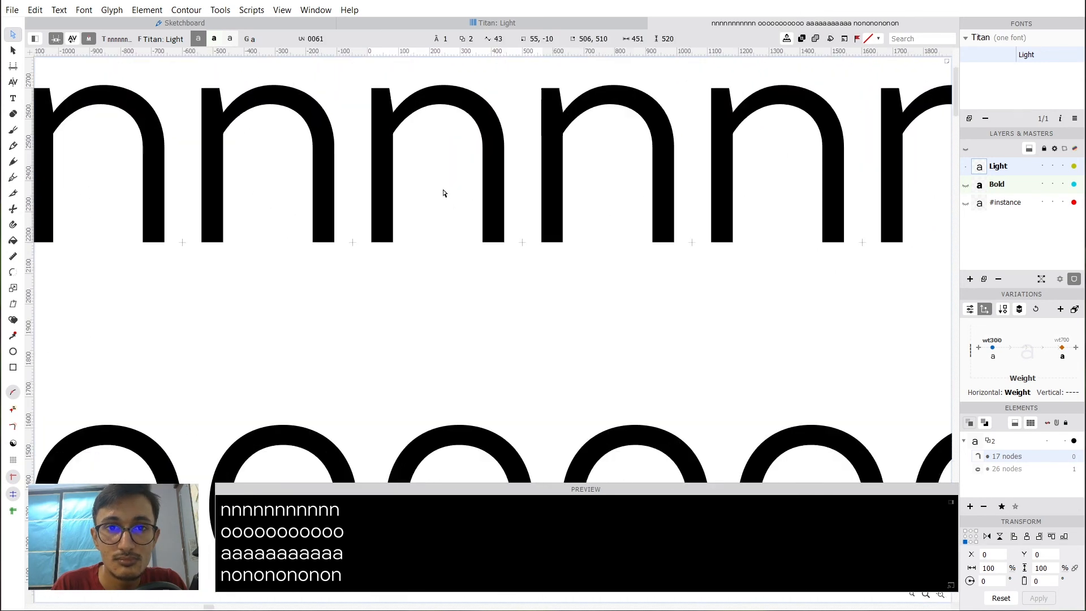
double_click(444, 193)
click(365, 372)
text(65)
click(511, 372)
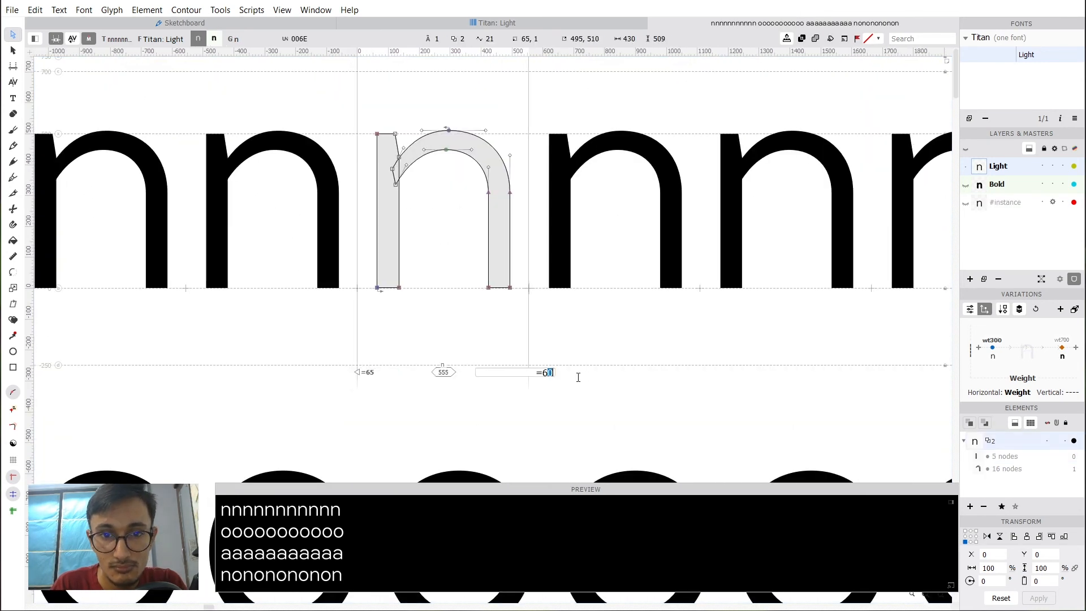
text(65)
key(Return)
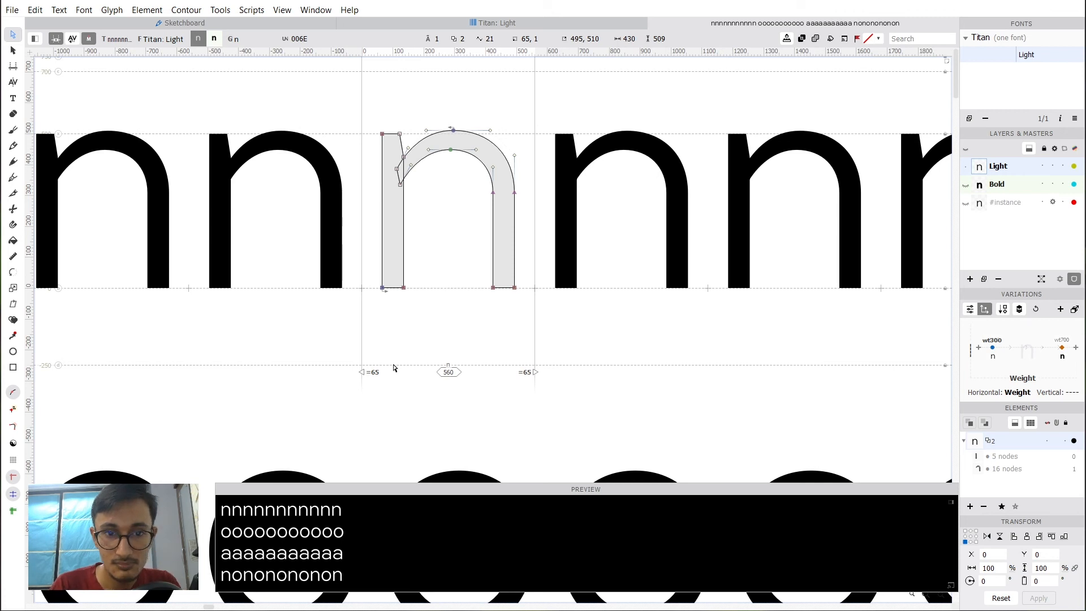
Set both the left and right sidebearings of the Light n to =68.
click(373, 372)
text(68)
click(528, 375)
drag(550, 373, 596, 376)
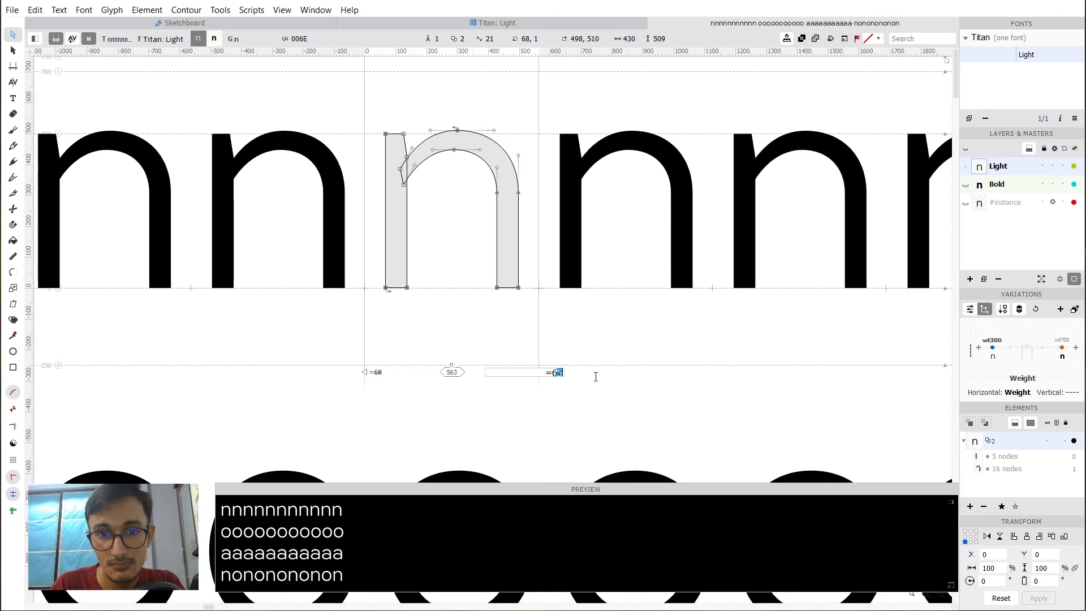
text(68)
key(Return)
scroll(388, 282, down, 5)
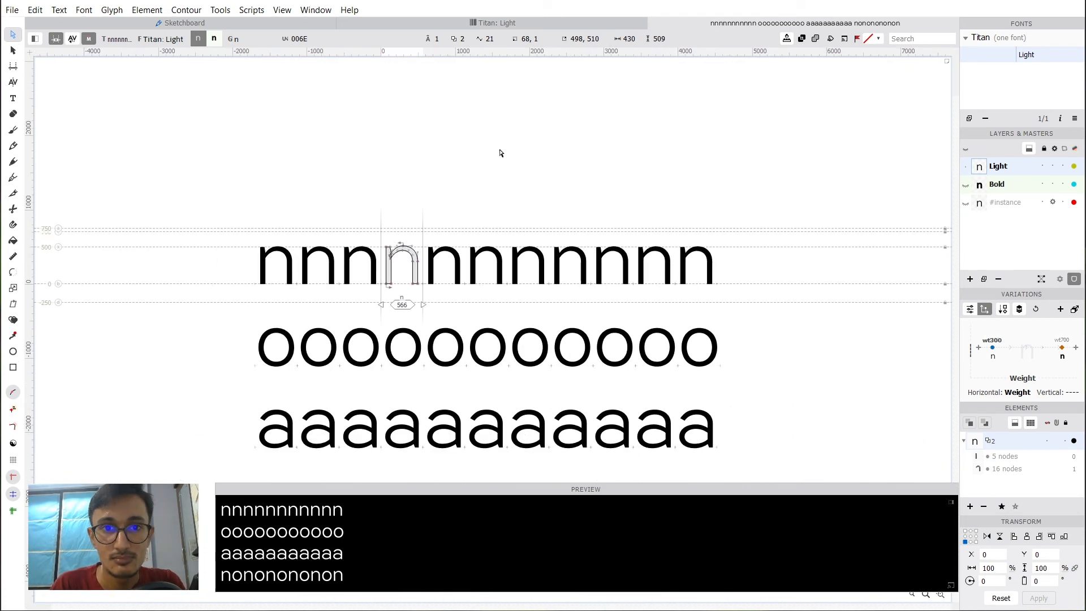
Close the sample text and inspect the n, o and a glyphs in the font overview, checking n in Bold too.
click(653, 23)
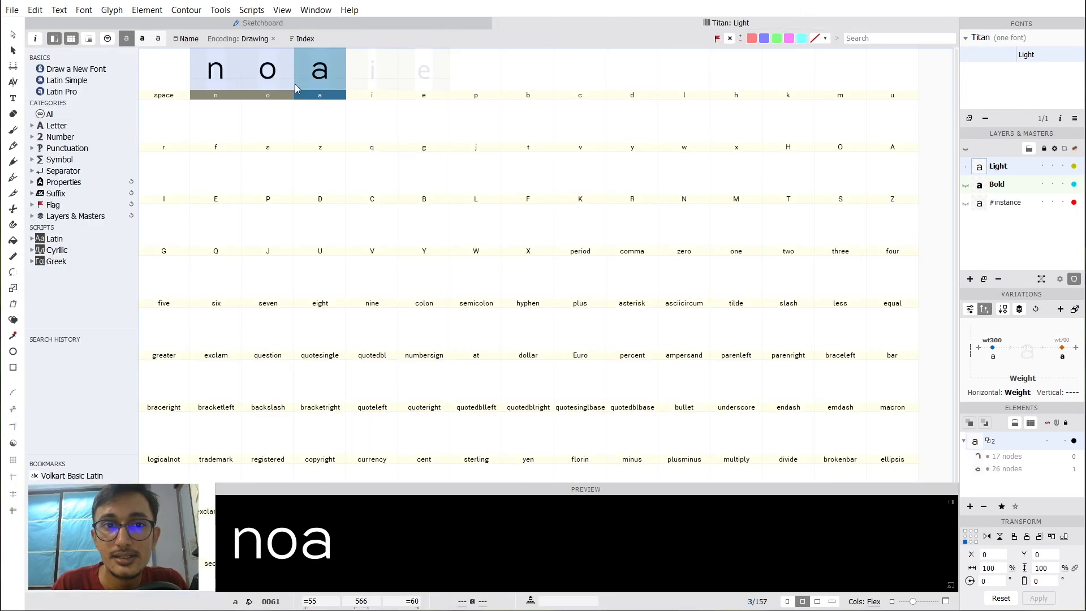
click(265, 71)
click(219, 67)
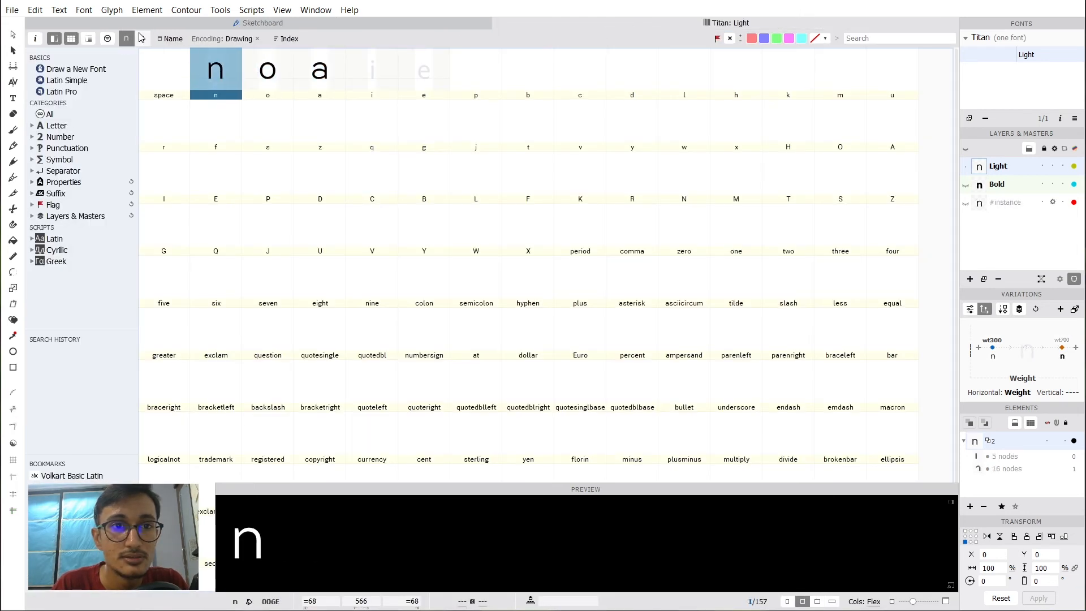
click(143, 39)
click(126, 39)
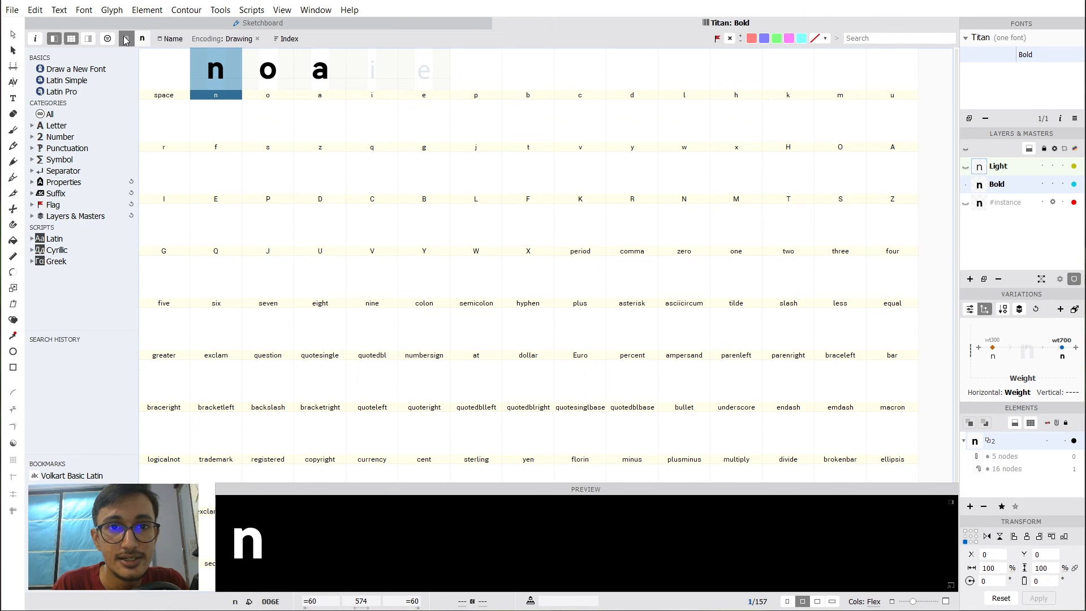
click(287, 71)
click(320, 75)
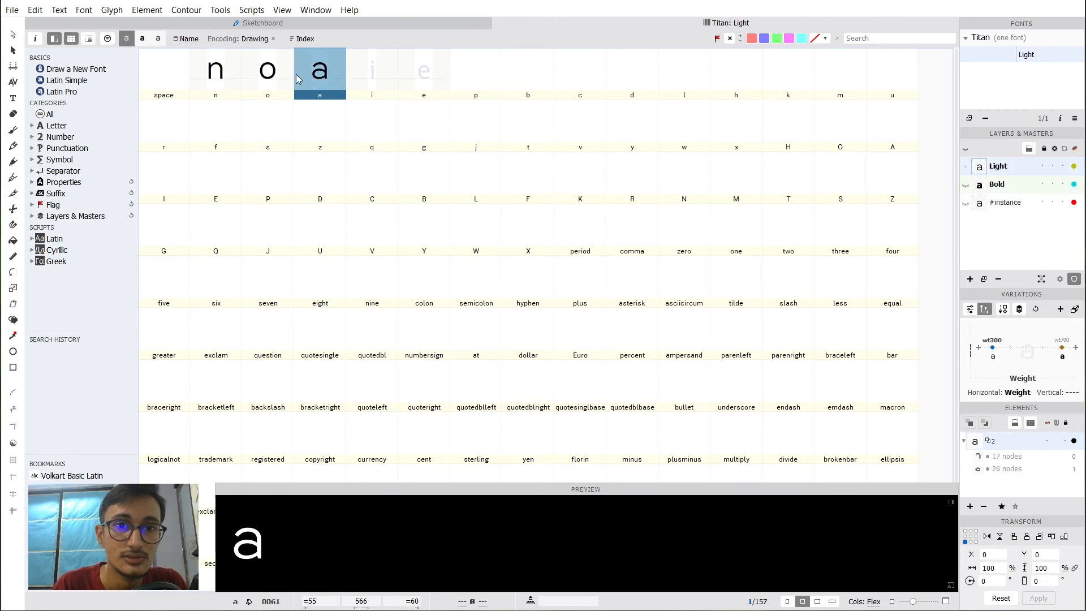
click(234, 78)
click(326, 78)
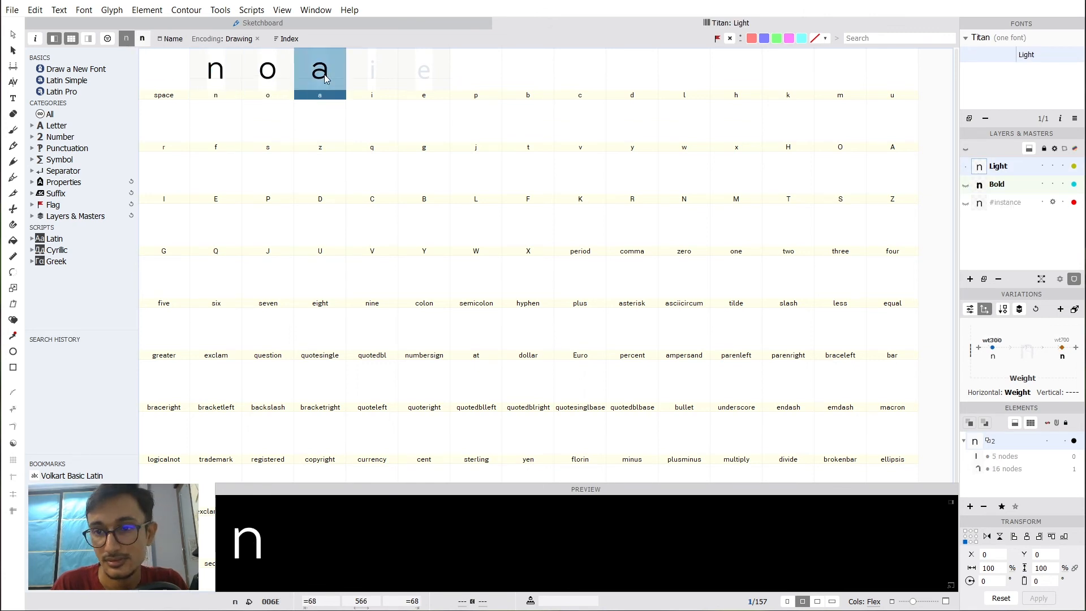
click(286, 77)
click(325, 75)
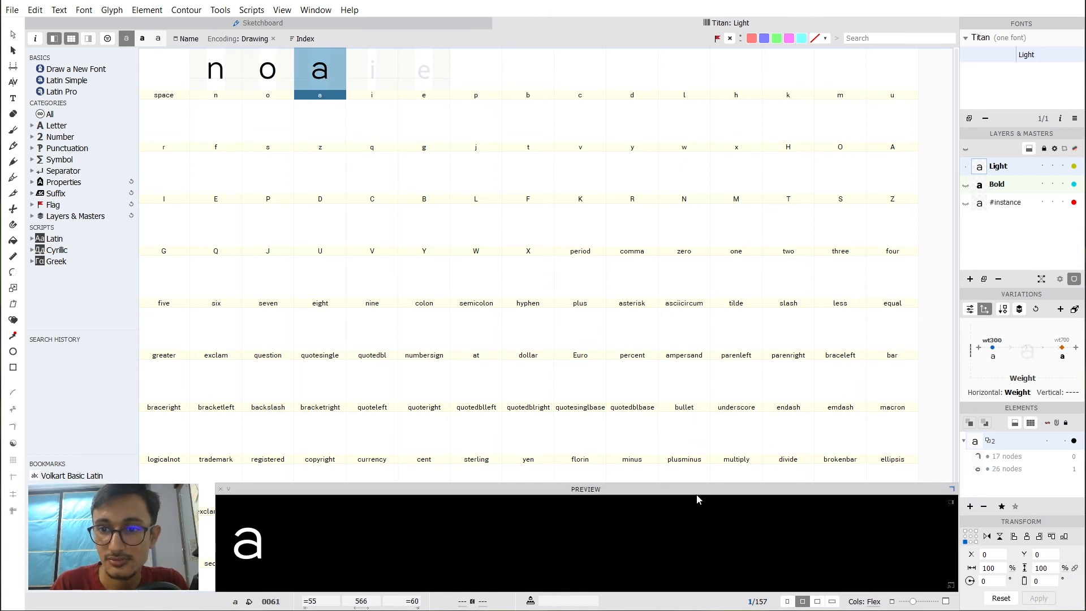
click(256, 73)
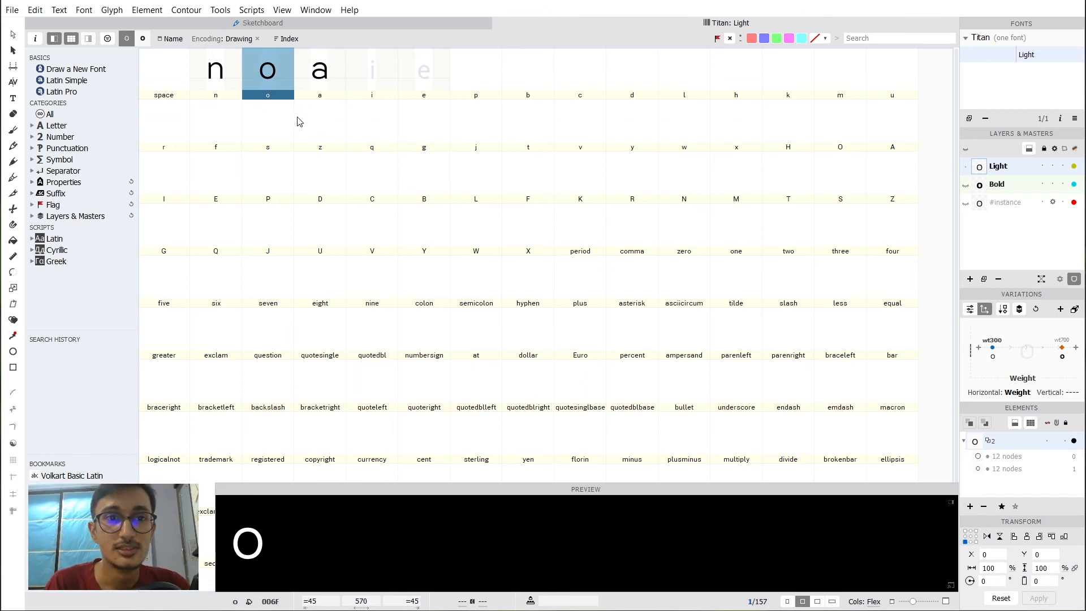
Show the Features panel and enlarge it over the font overview.
click(311, 11)
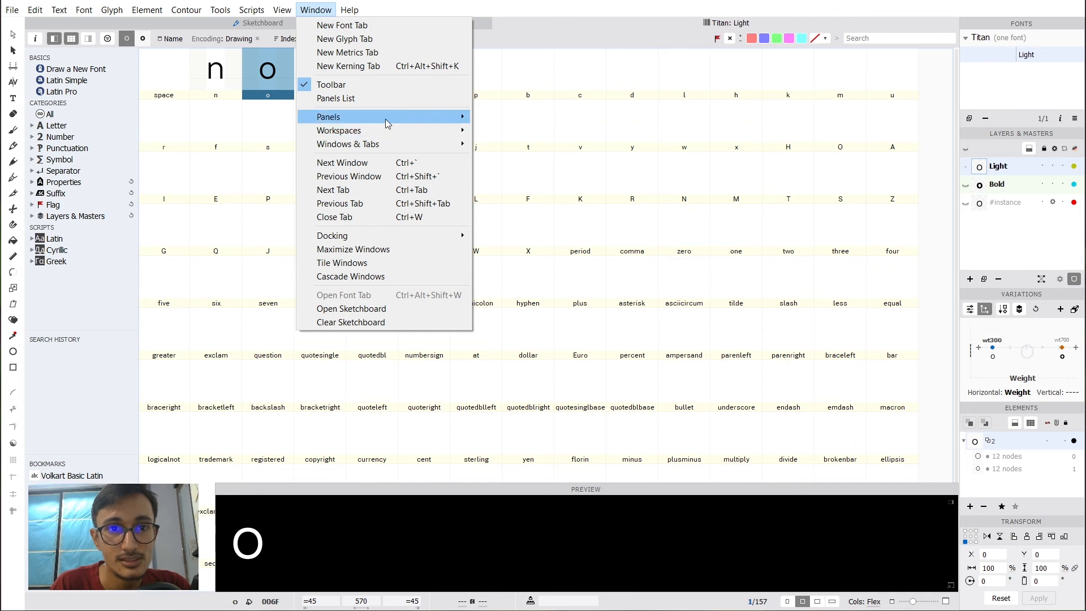
mouse_move(385, 120)
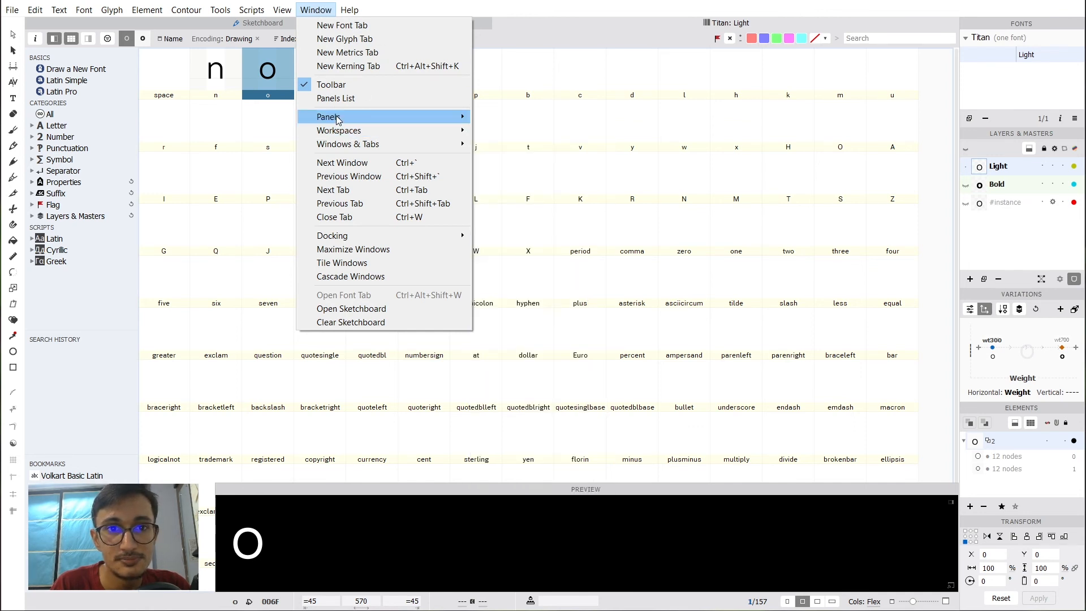
mouse_move(338, 117)
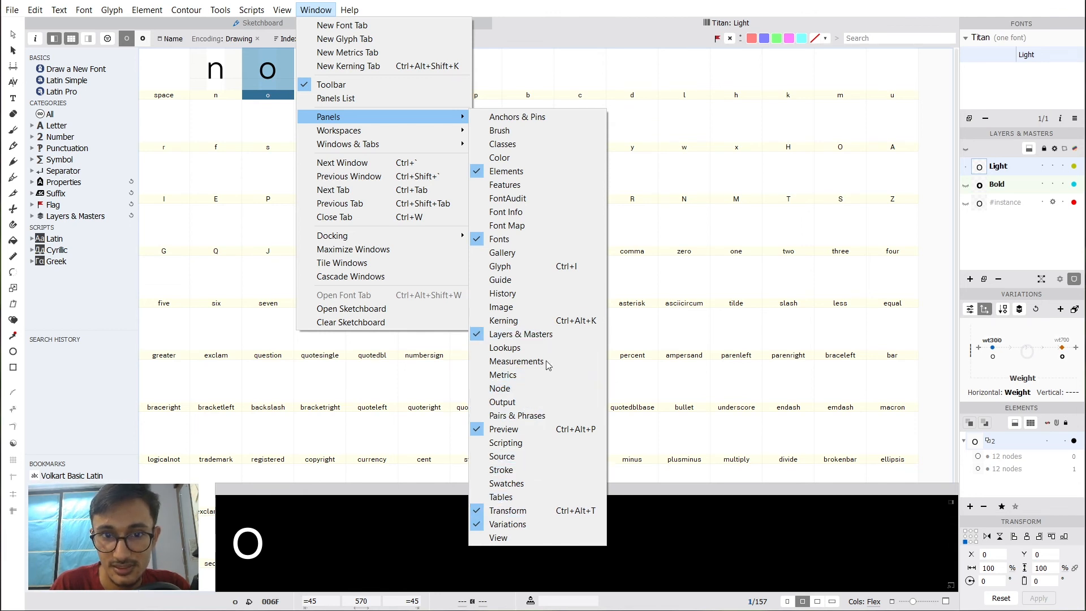
click(552, 187)
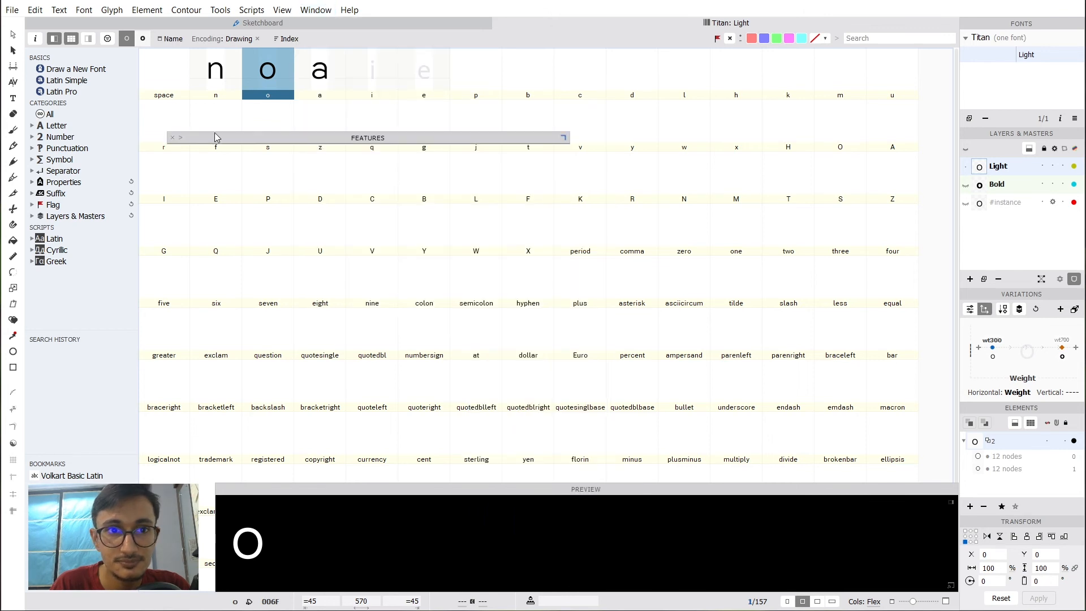
drag(202, 135, 301, 105)
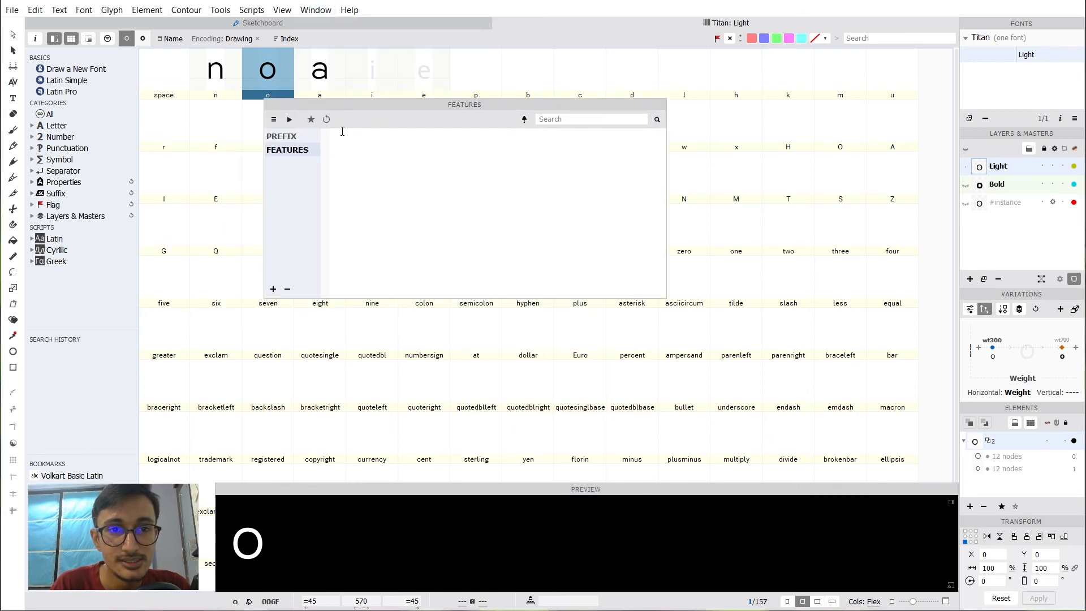
drag(666, 304, 760, 407)
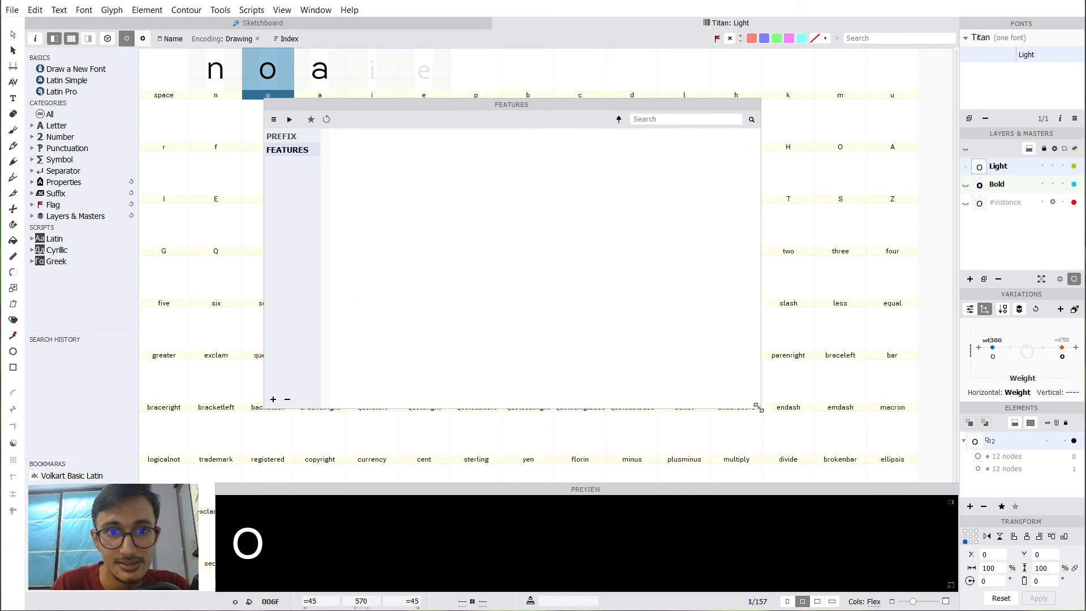
Examine the PREFIX code of the font's features, highlighting the DFLT, latn and grek languagesystem lines.
click(286, 138)
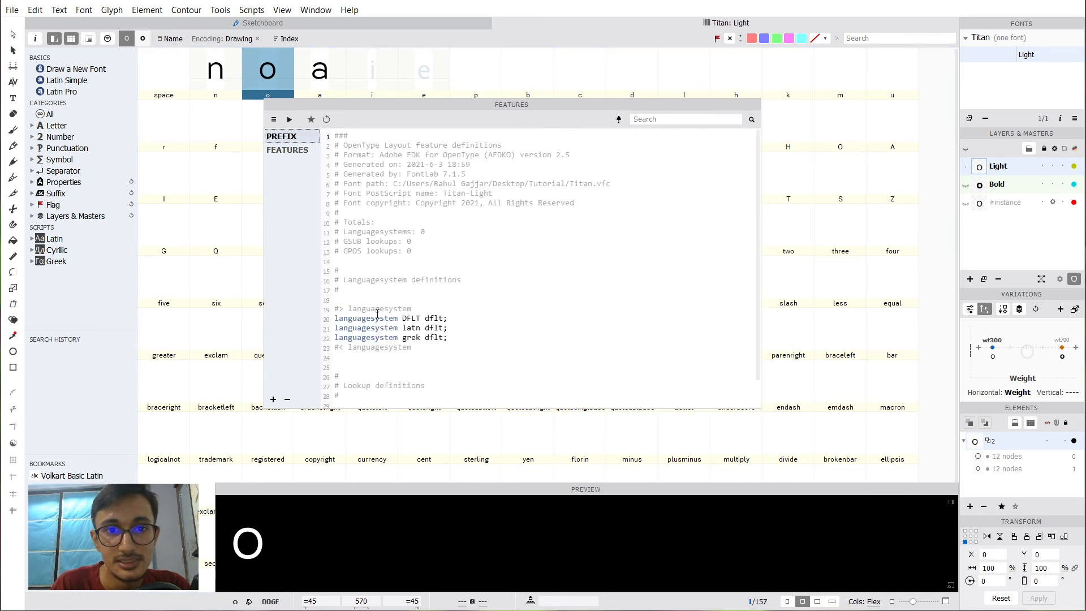
scroll(392, 338, down, 1)
drag(448, 306, 318, 280)
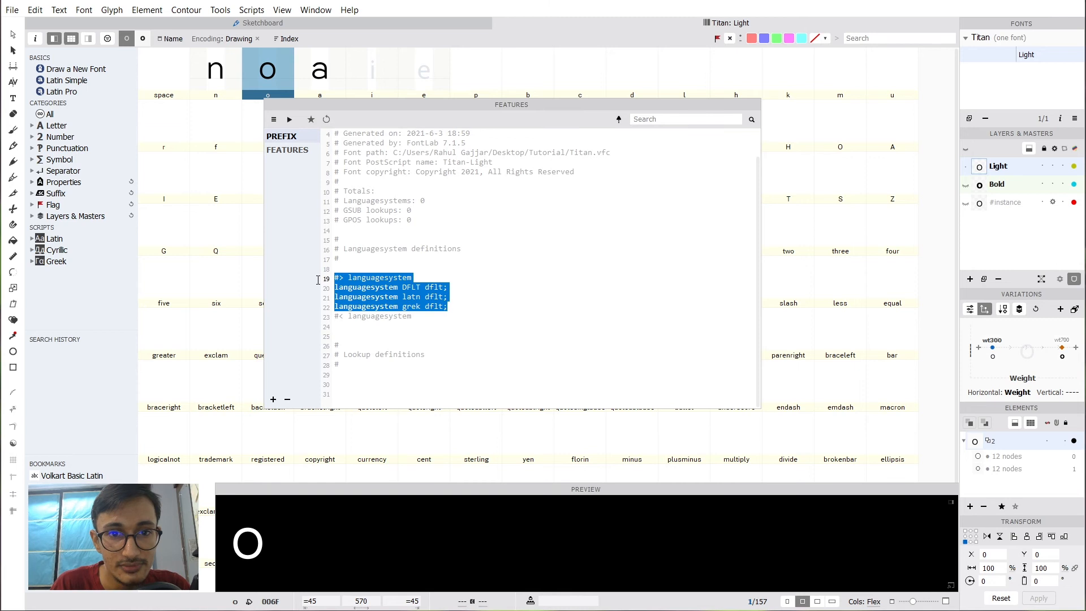
click(478, 310)
drag(466, 308, 329, 288)
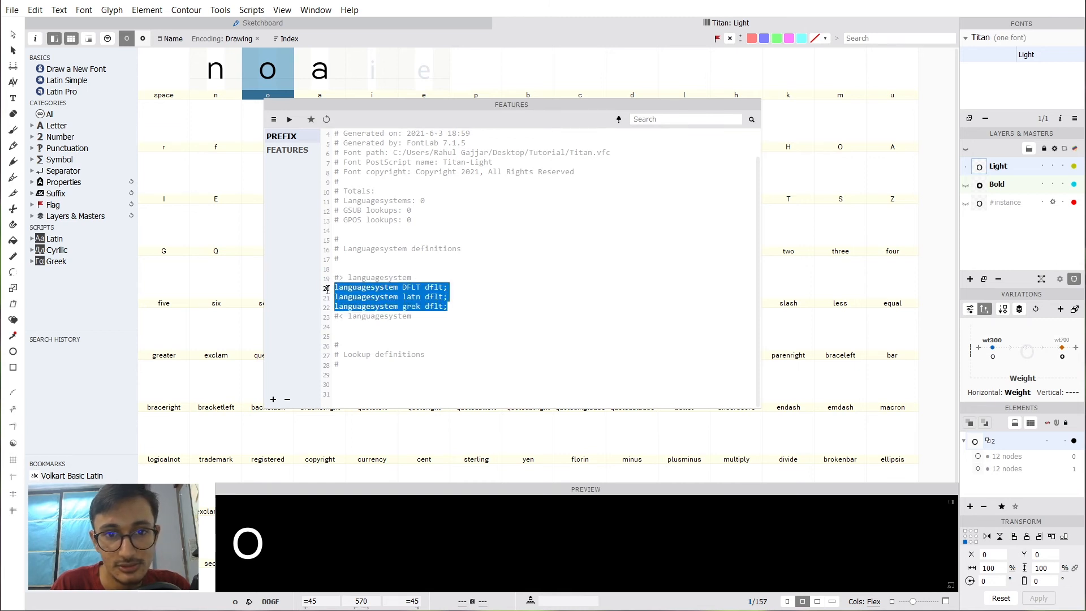
click(420, 306)
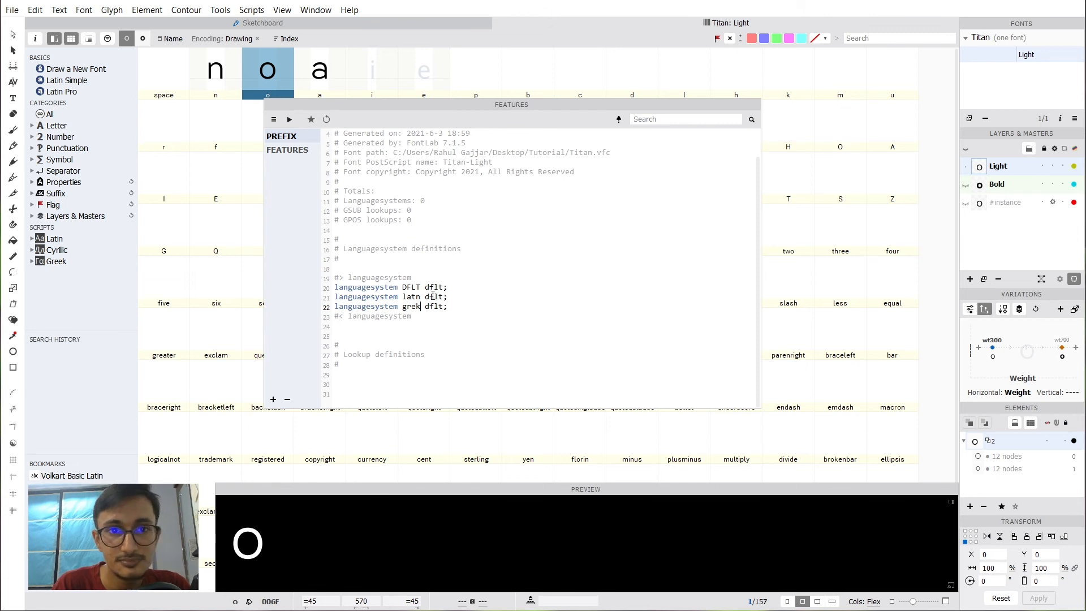
Delete all the code in the PREFIX section, then reload that section by switching to FEATURES and back.
key(ctrl+a)
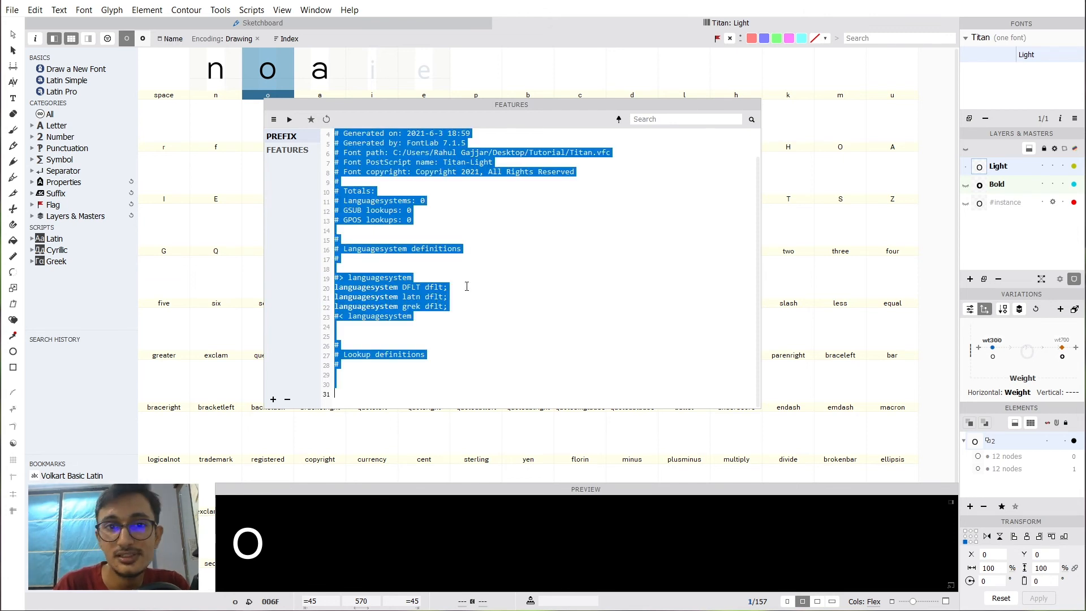
key(BackSpace)
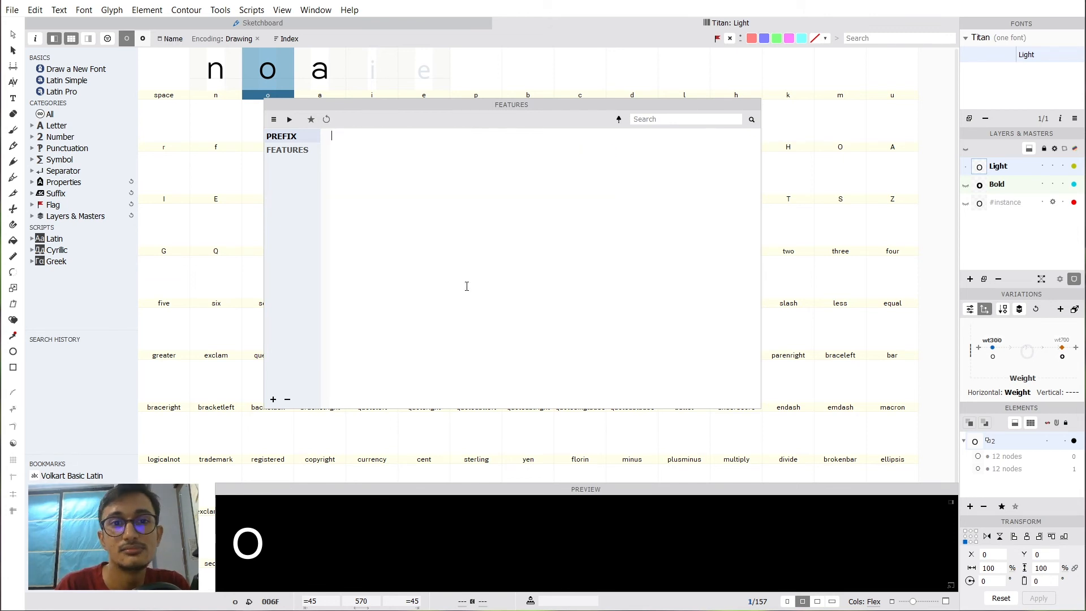
click(293, 152)
click(292, 140)
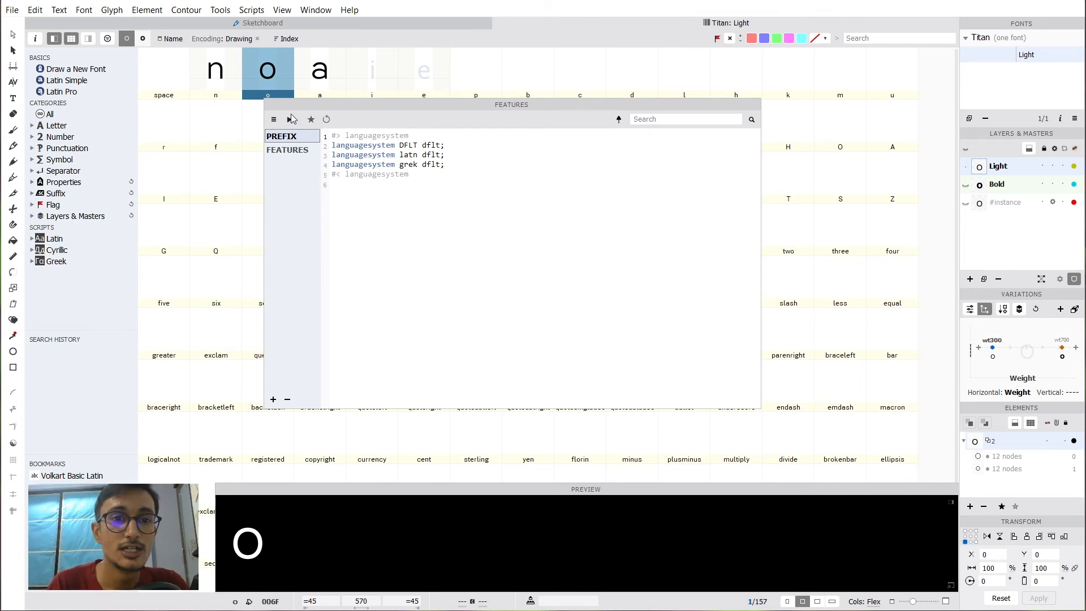
Compare the contents of the PREFIX and FEATURES sections by switching between them.
click(283, 154)
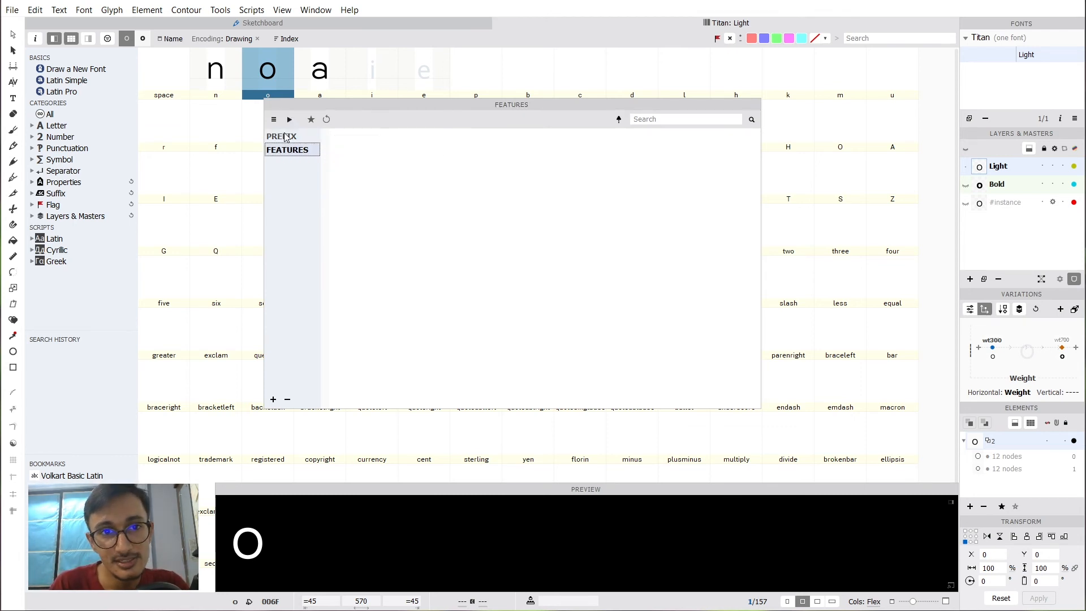
click(285, 136)
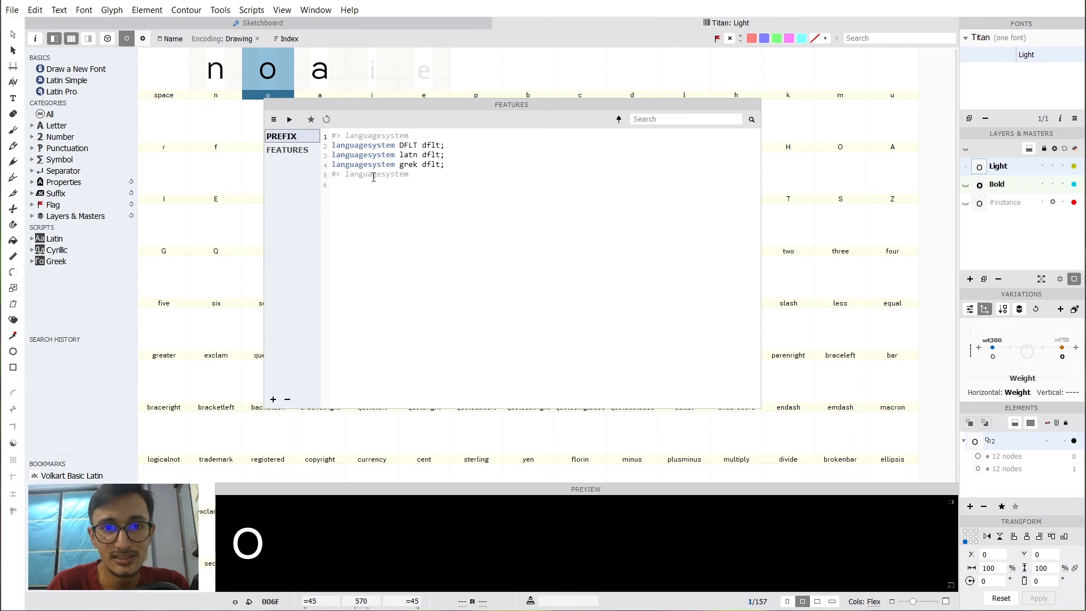
click(429, 179)
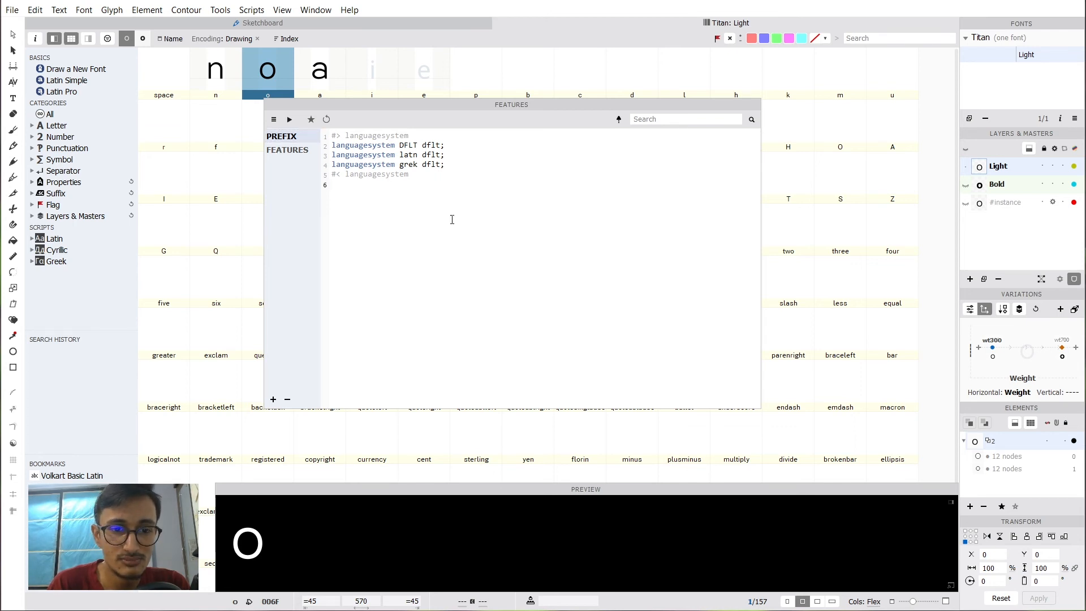
click(284, 153)
click(285, 140)
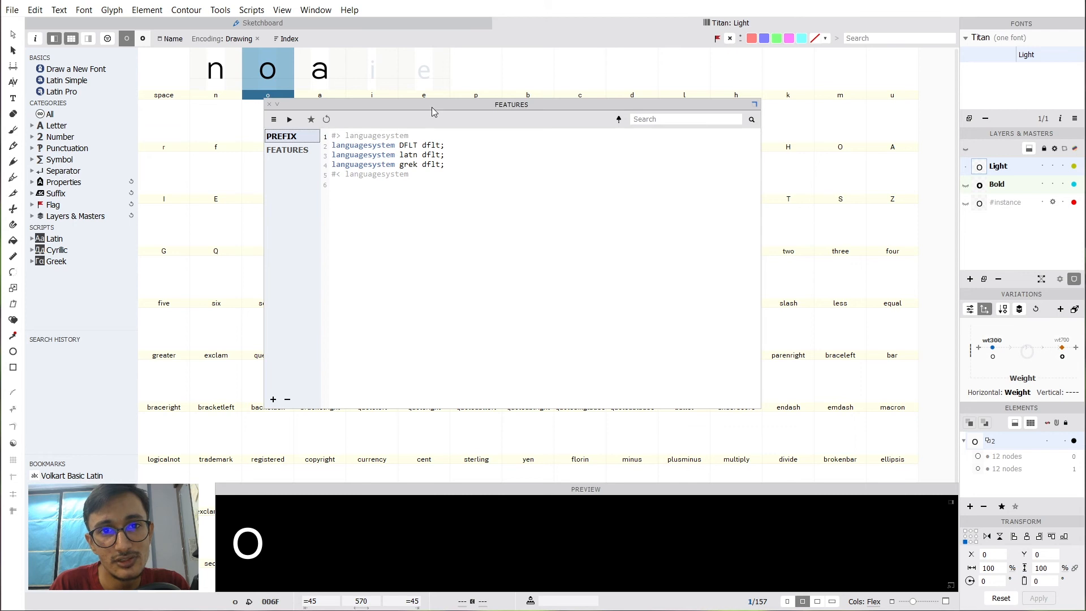
click(290, 149)
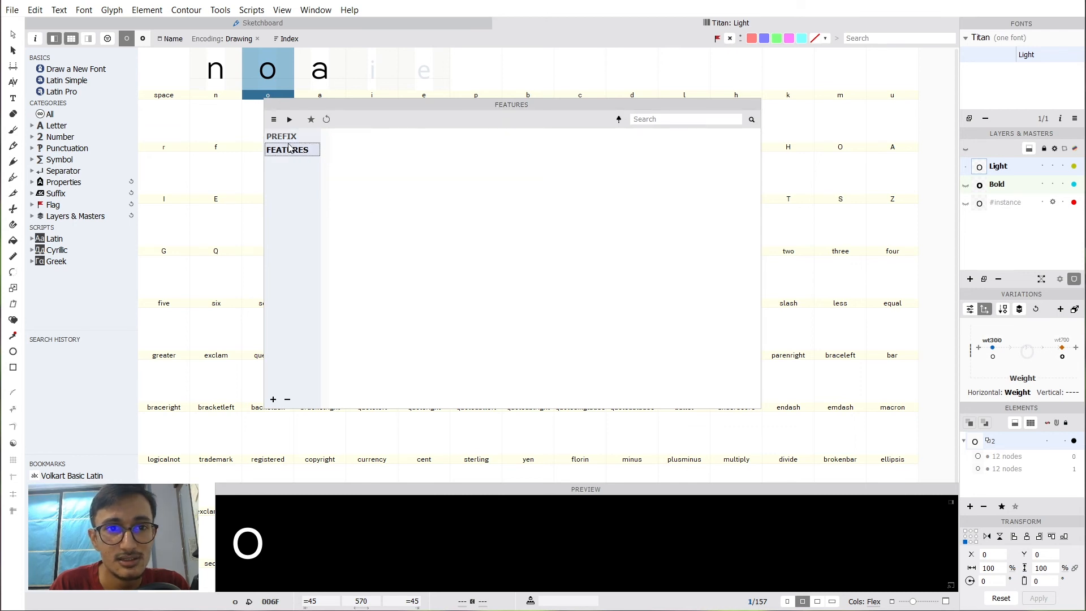
click(291, 138)
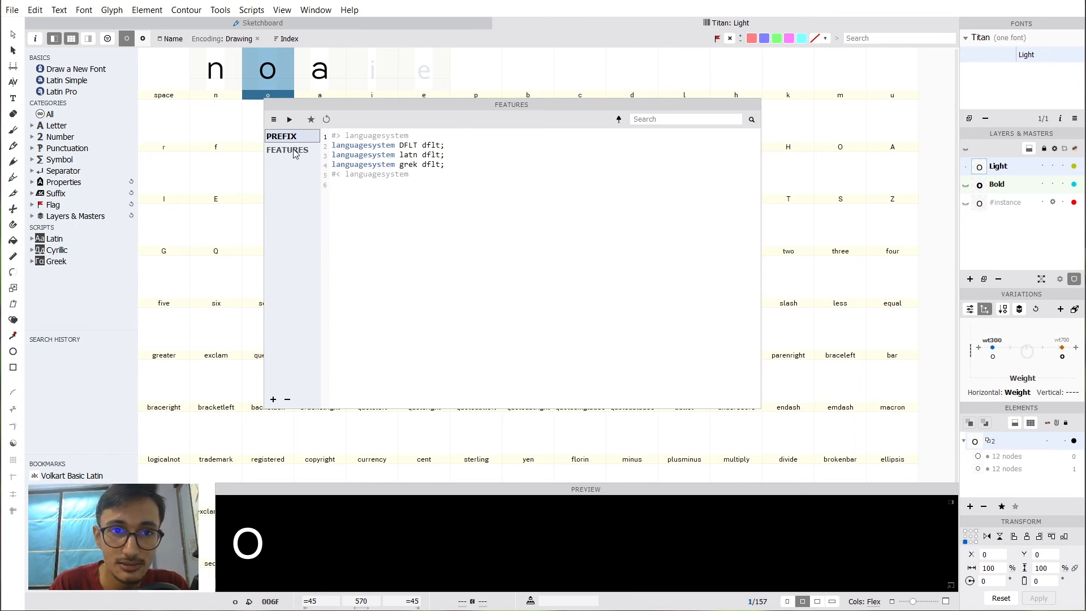
click(291, 151)
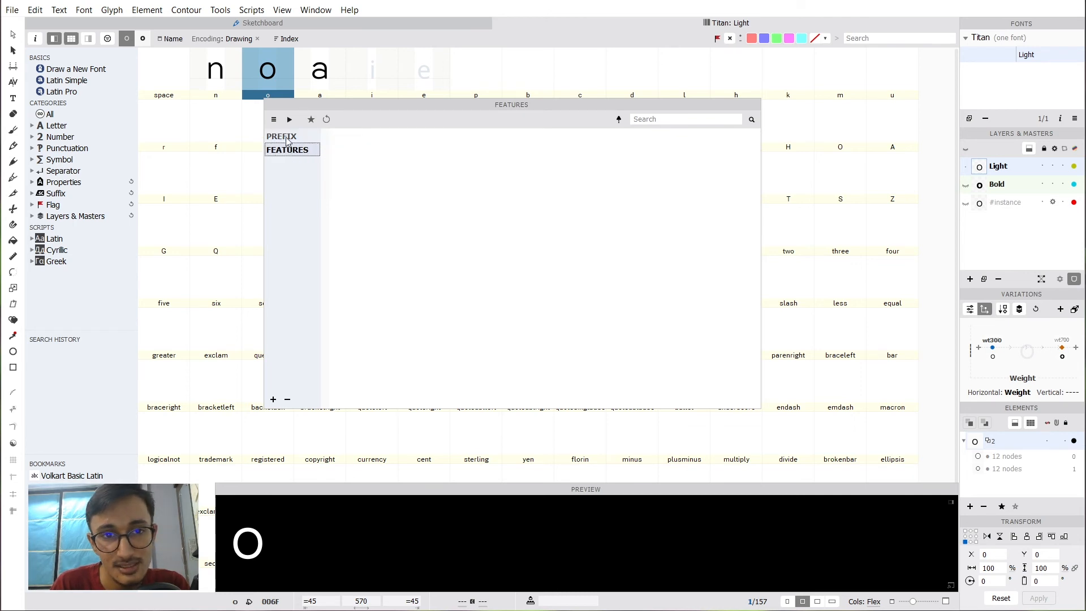
click(289, 138)
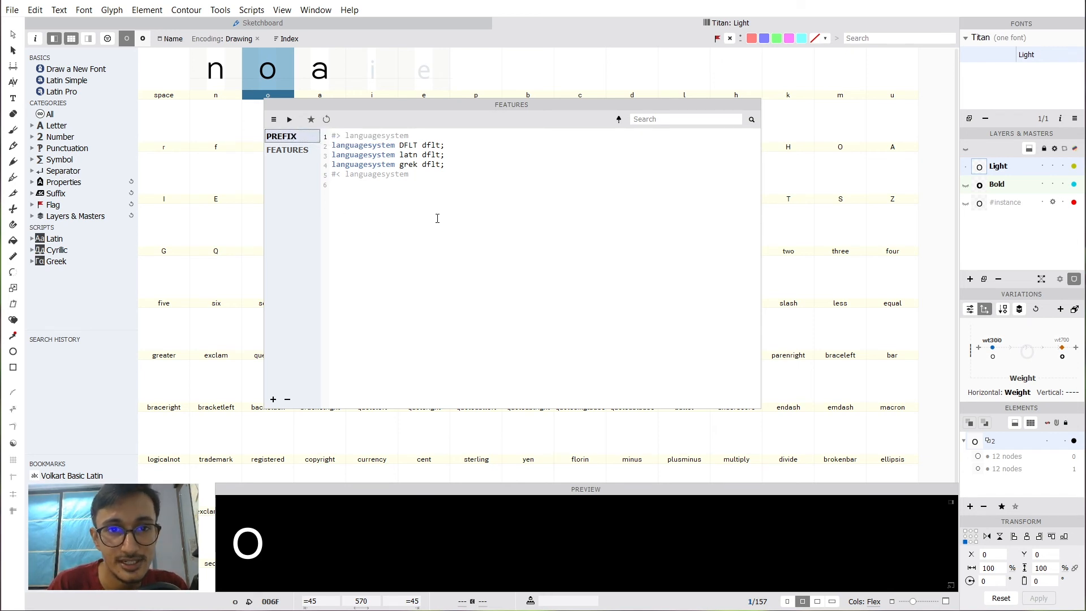
click(371, 187)
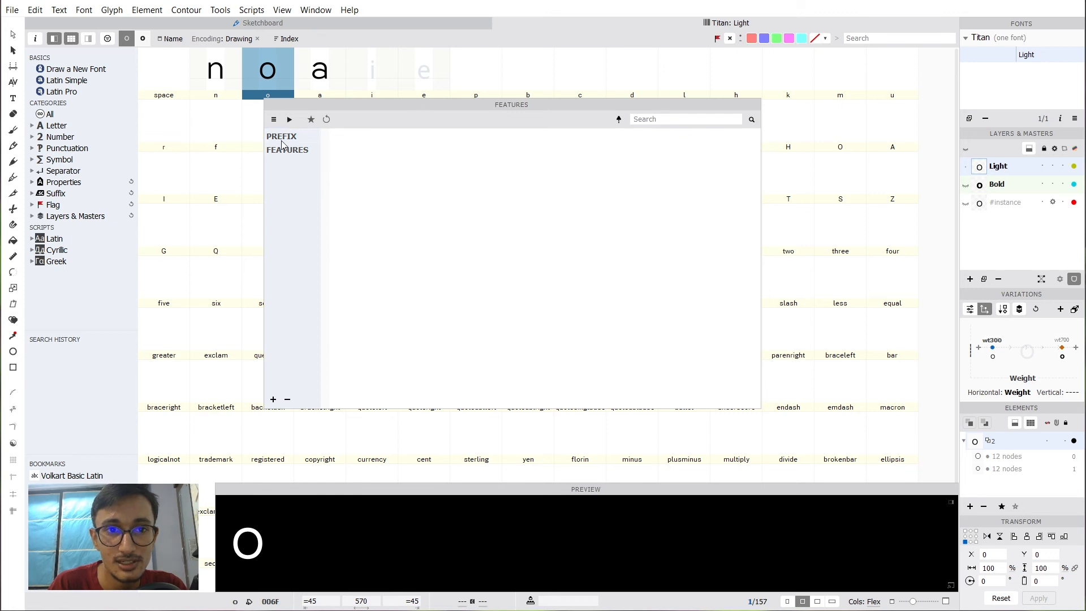
Add the auto features to the font and check the PREFIX section.
click(273, 120)
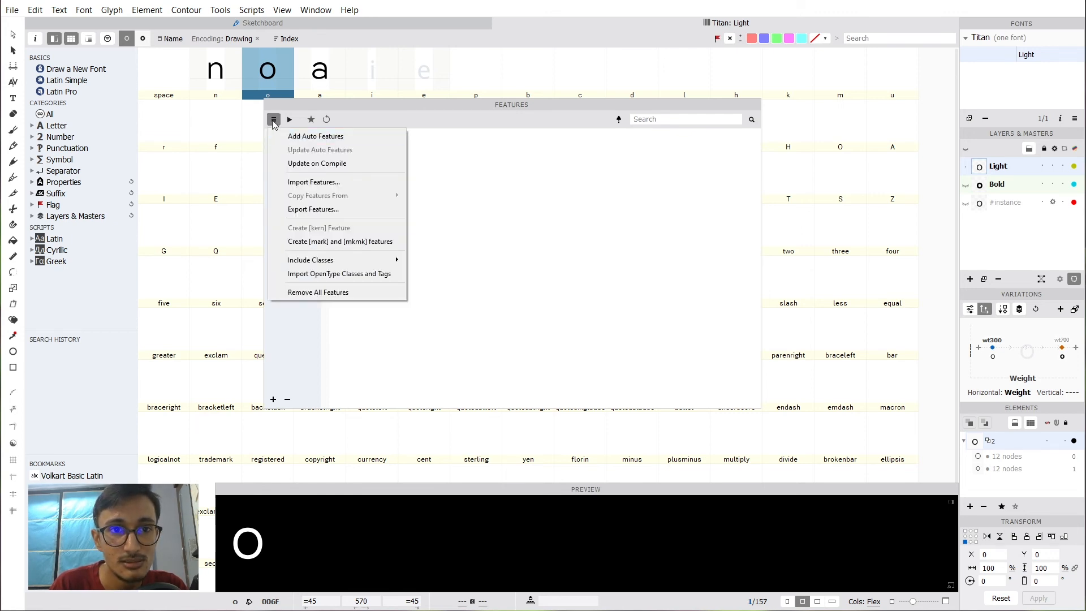
click(369, 139)
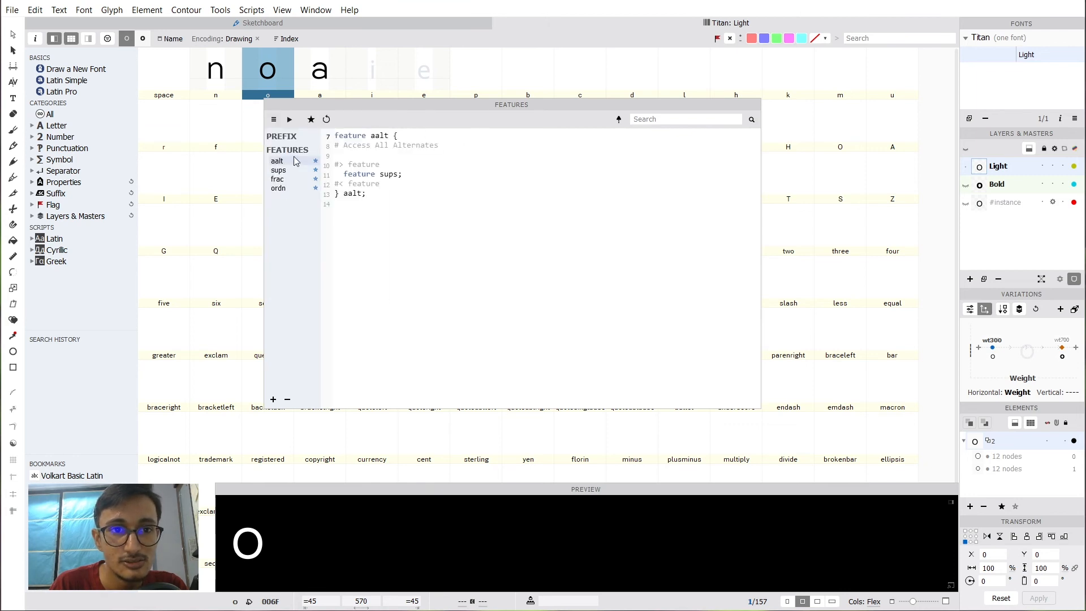
click(289, 139)
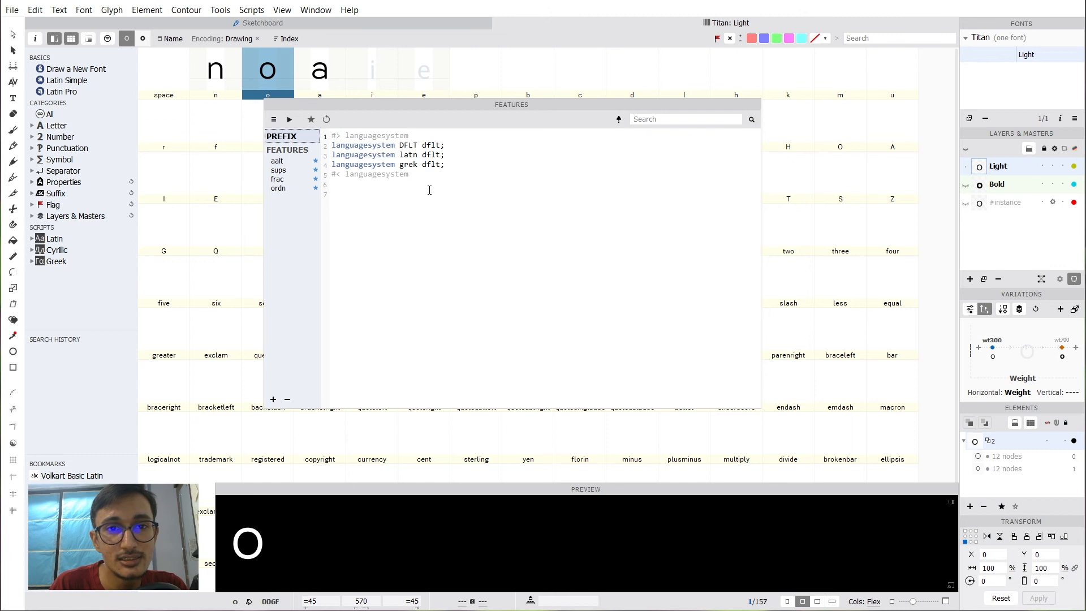
Review the code of the aalt, sups, frac and ordn features, highlighting onequarter in the fractions code.
click(286, 163)
click(291, 171)
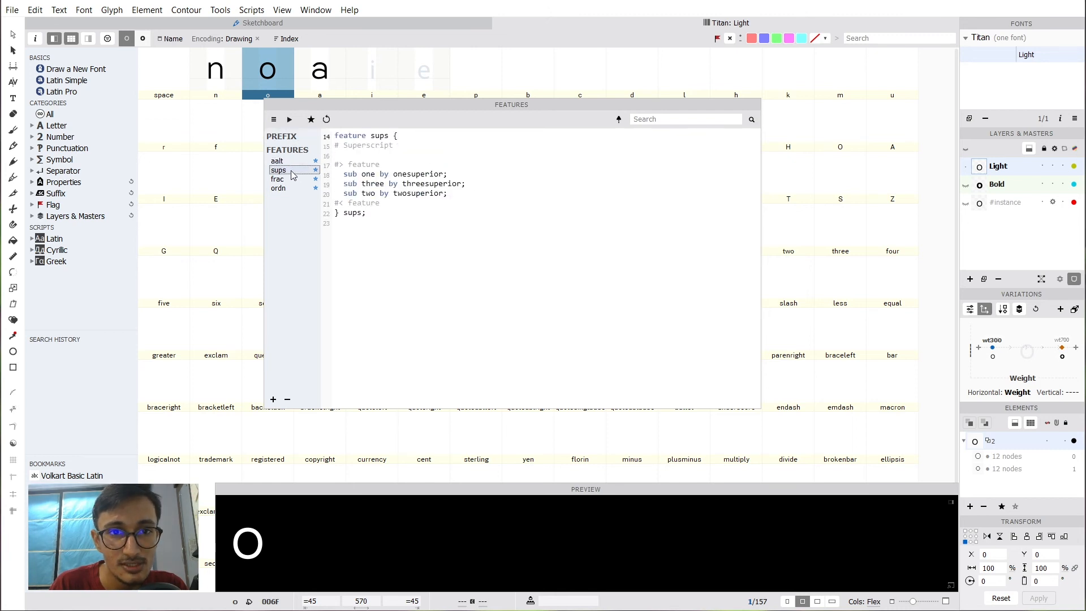
click(280, 162)
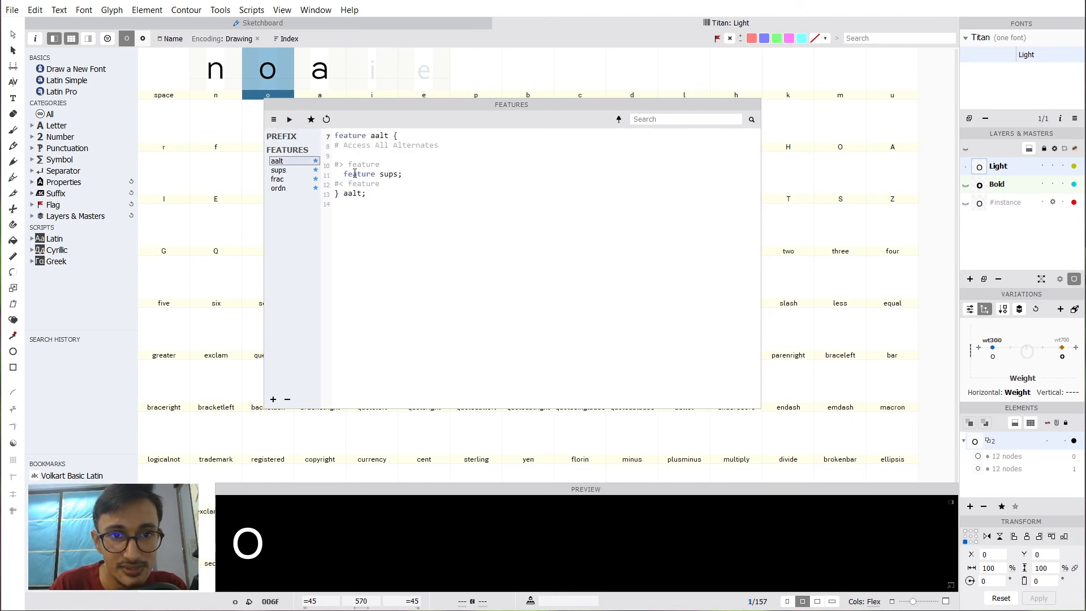
click(281, 171)
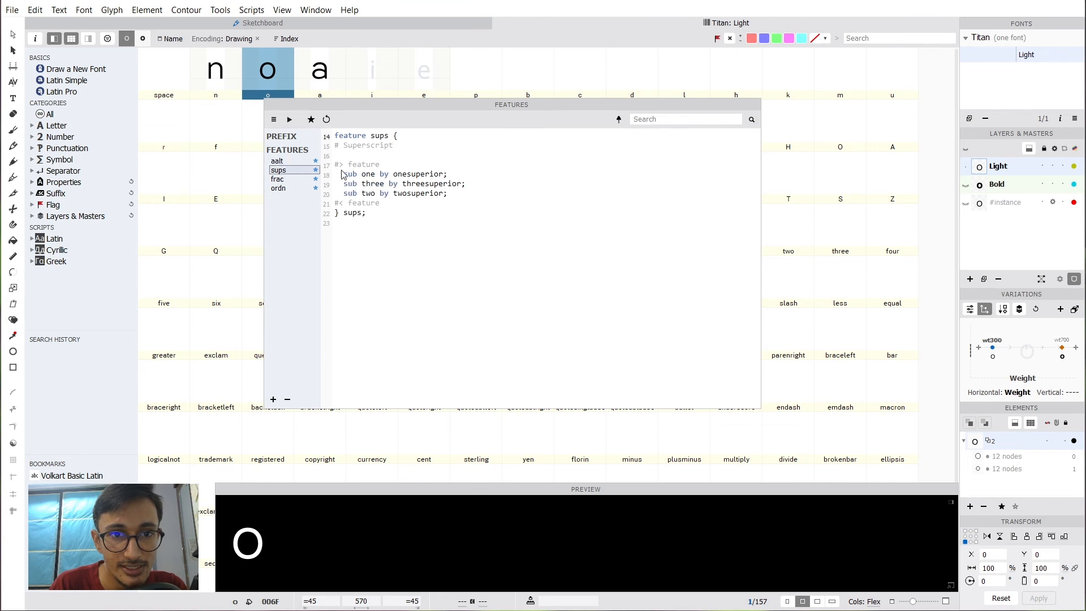
click(277, 179)
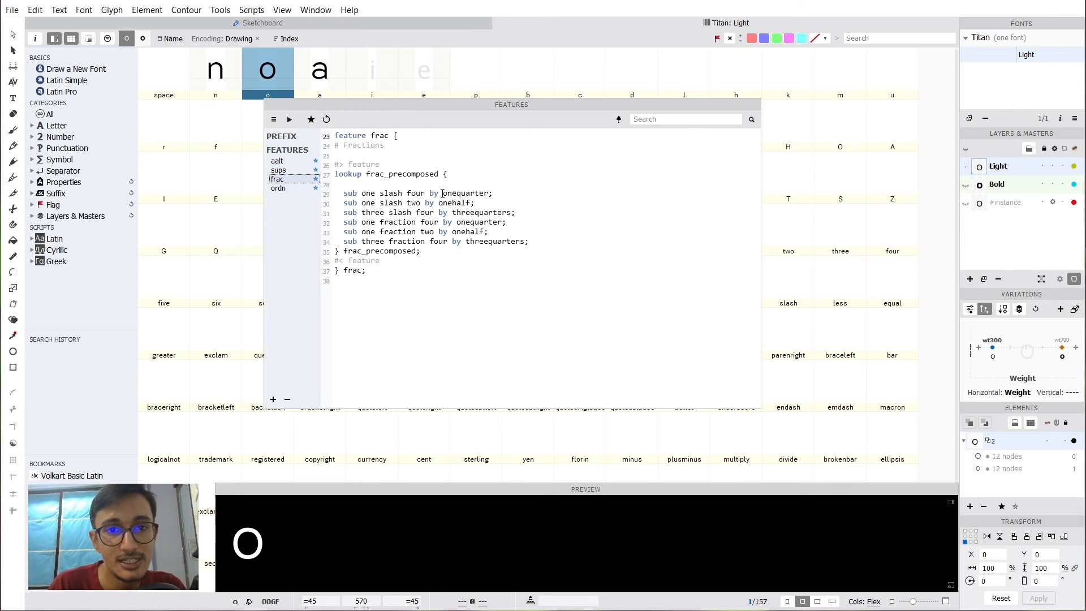
drag(445, 193, 490, 194)
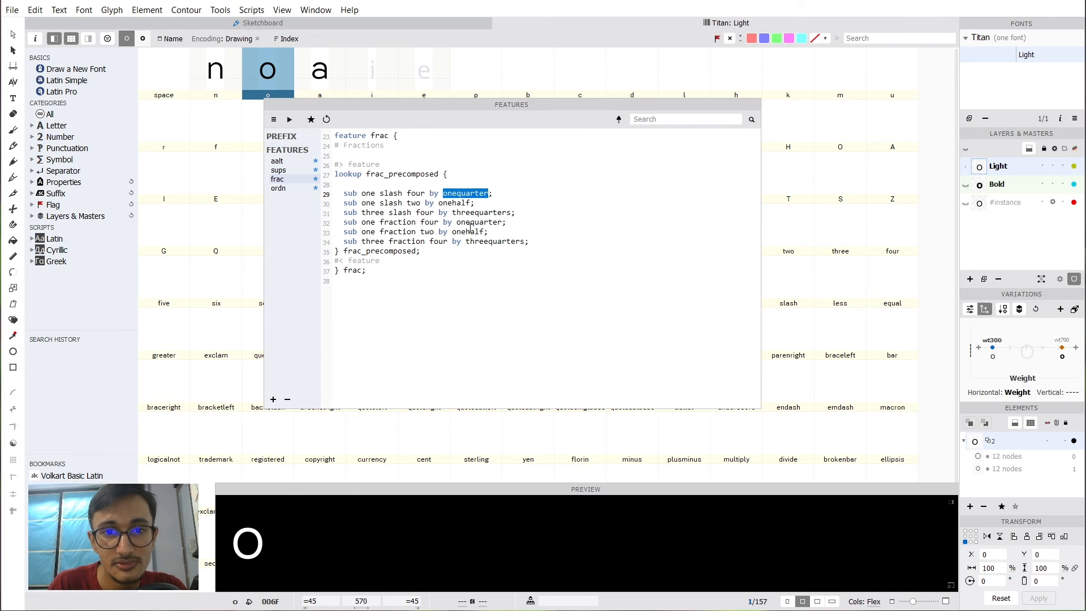
click(287, 189)
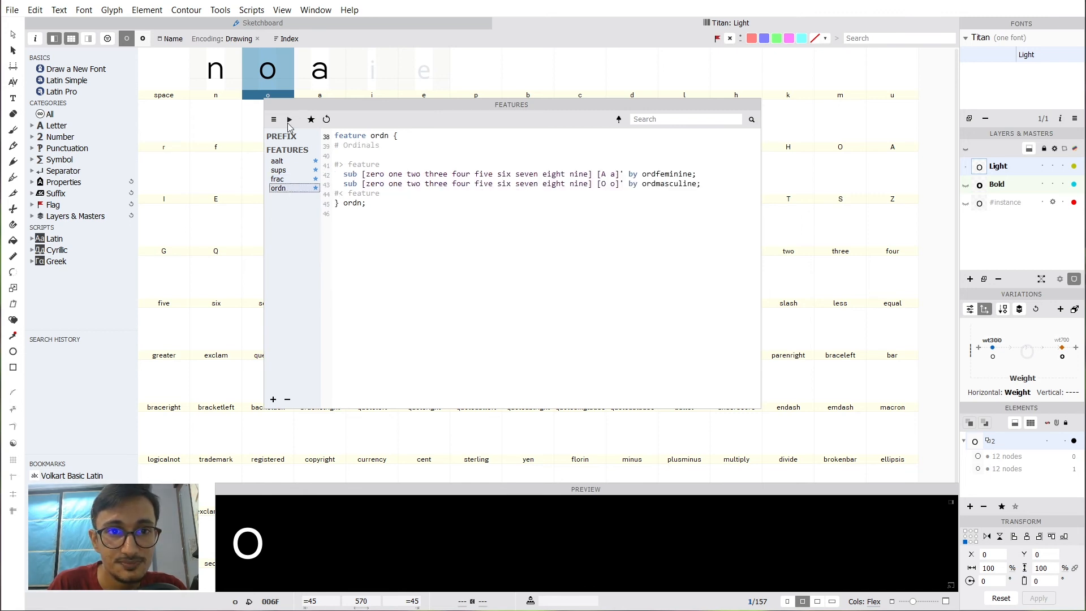
click(283, 162)
Collapse the Features panel and look through the glyph overview, including the Bold master.
click(278, 105)
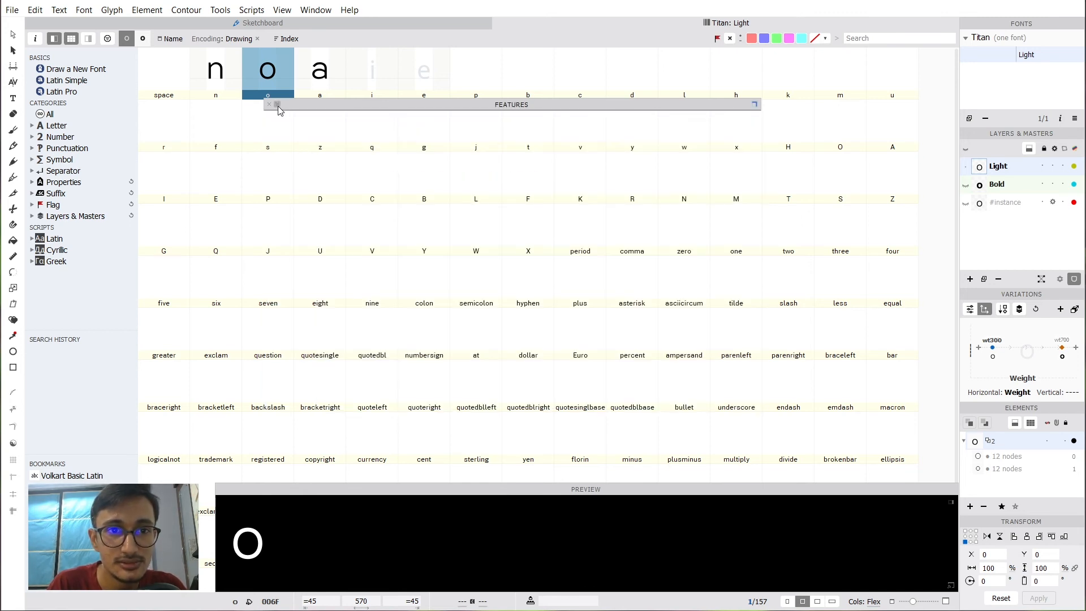
scroll(557, 391, down, 1)
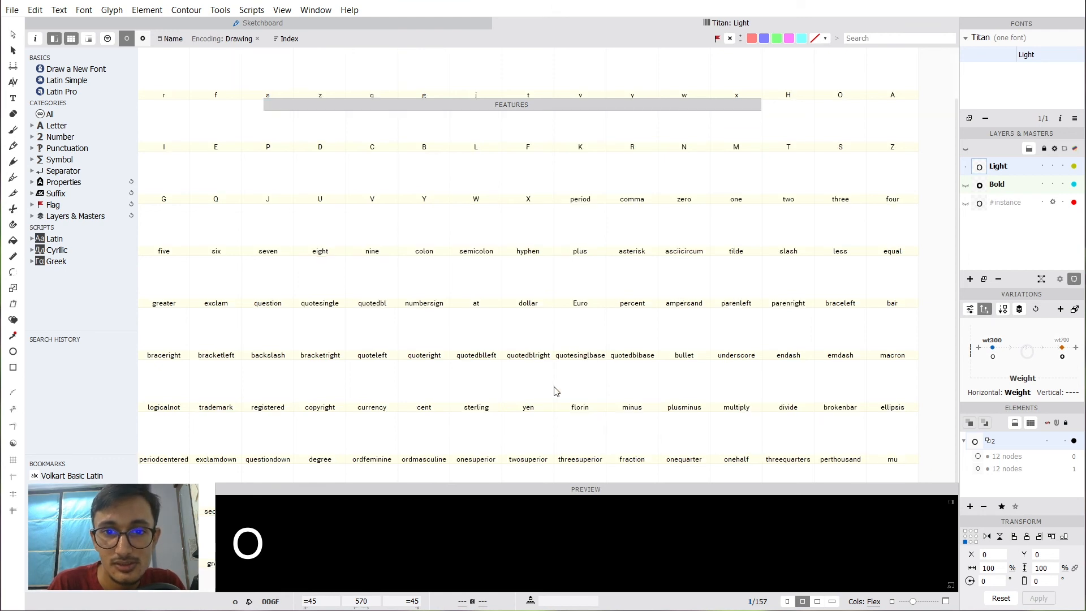
scroll(557, 391, up, 1)
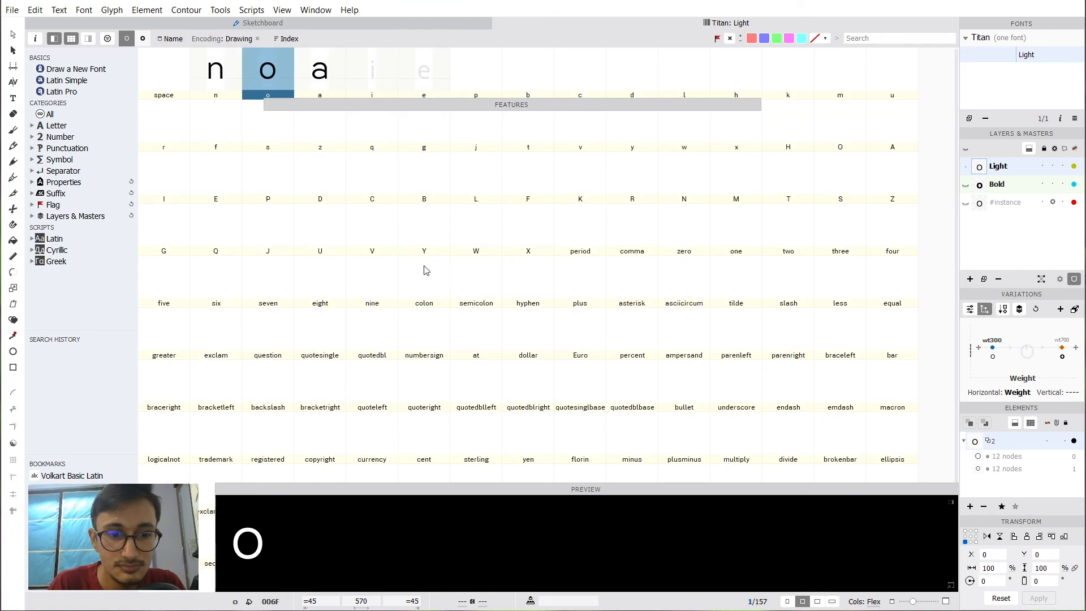
click(143, 38)
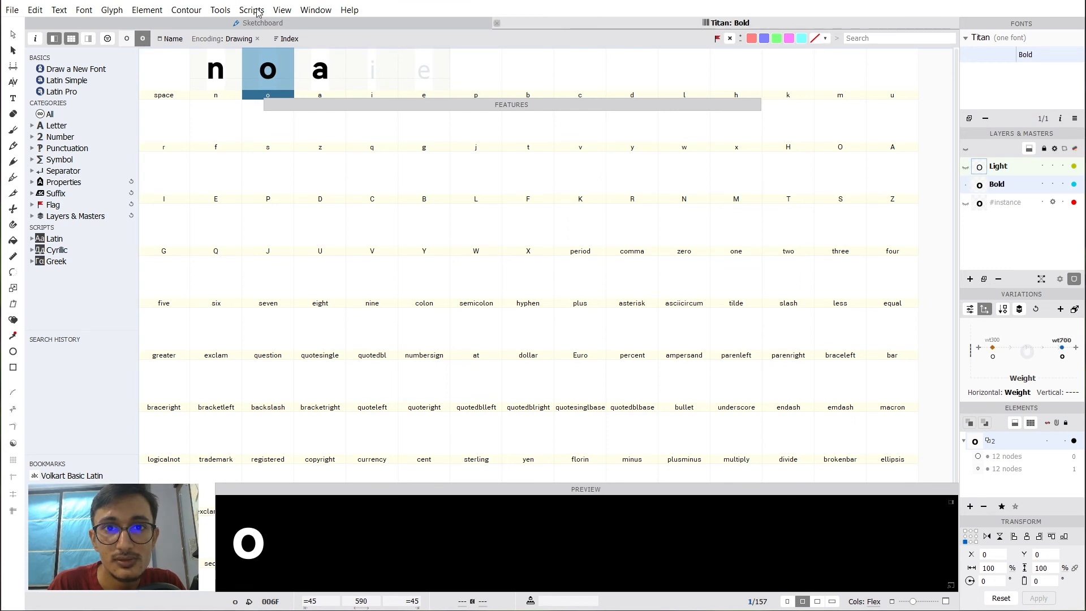
Close the Titan font, then reopen Titan.vfc from the recent fonts with larger glyph cells in the overview.
click(497, 24)
click(12, 10)
mouse_move(96, 91)
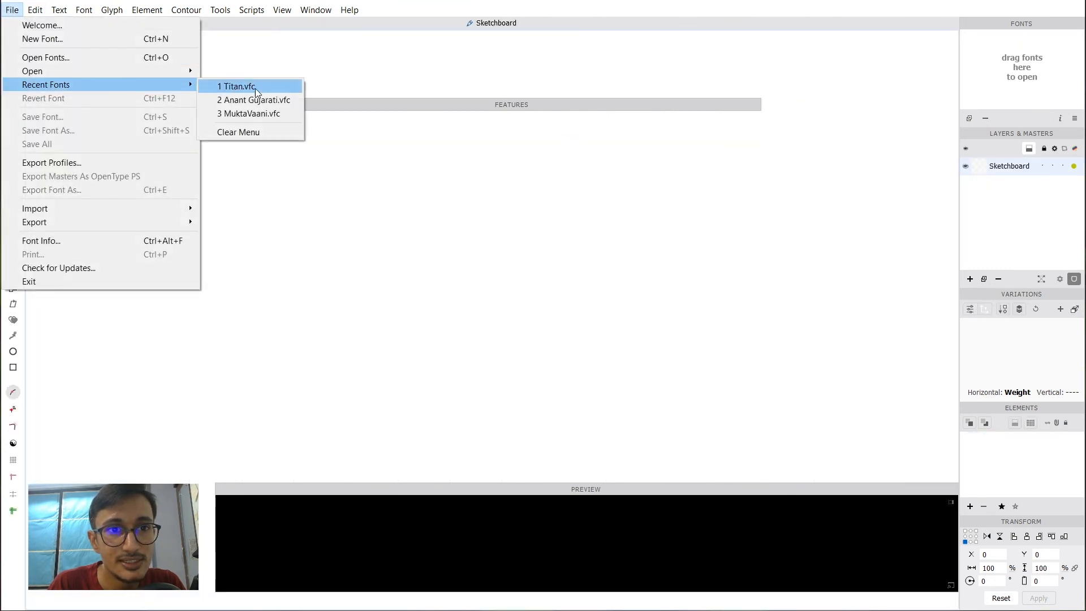
click(256, 88)
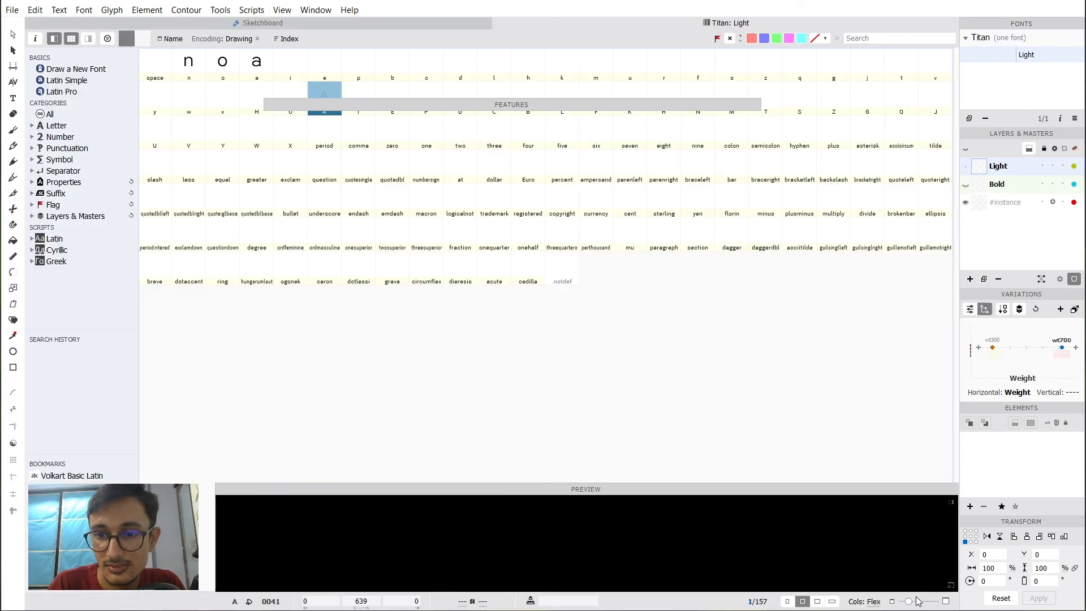
drag(912, 604, 913, 606)
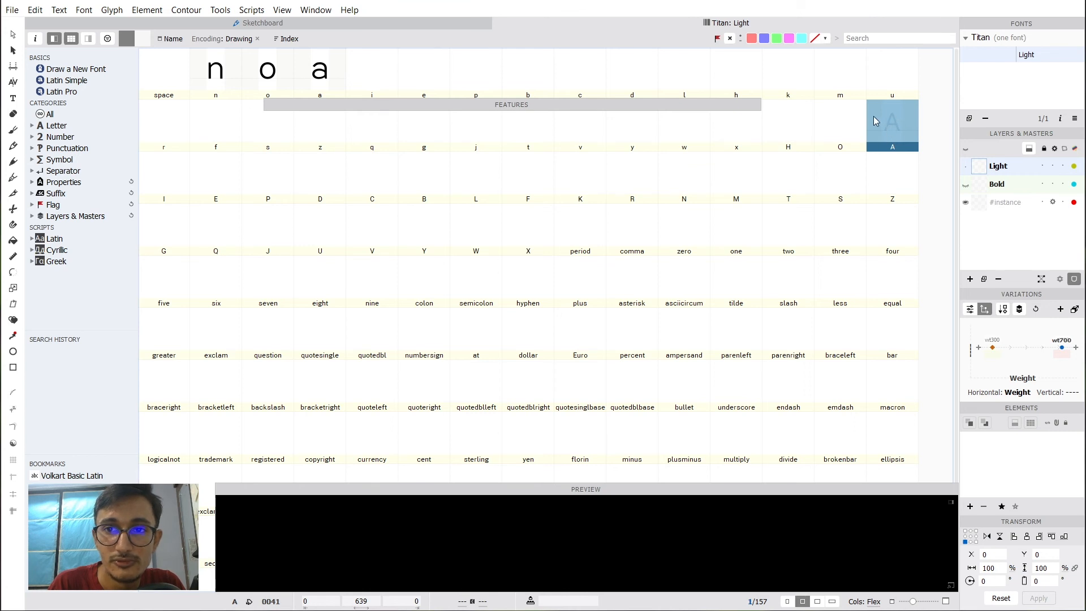
Check the Bold and Light masters in the reopened font overview and select the dollar glyph.
click(142, 39)
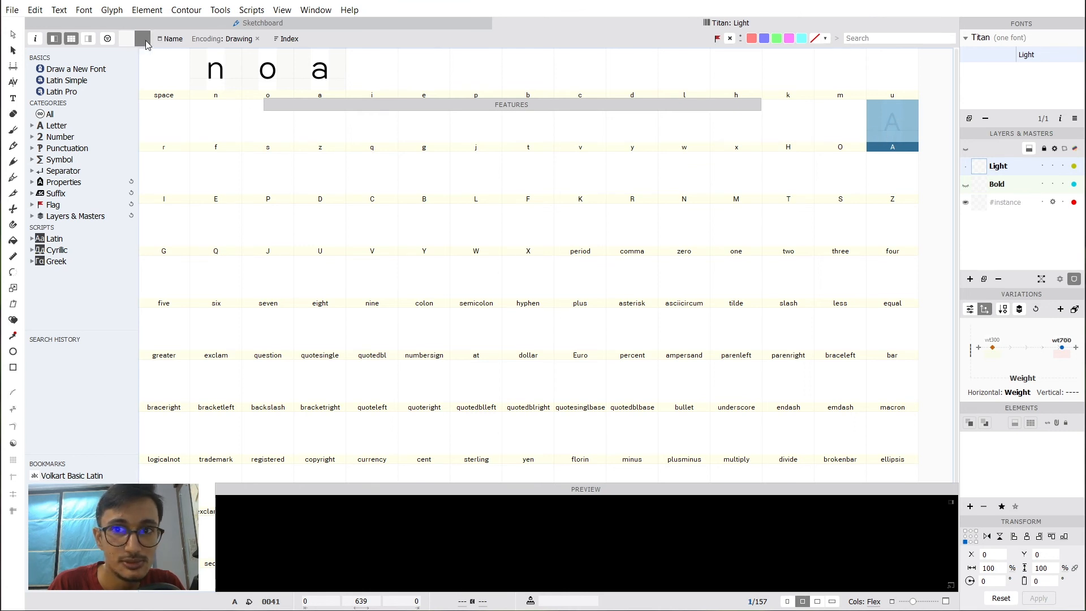
click(129, 41)
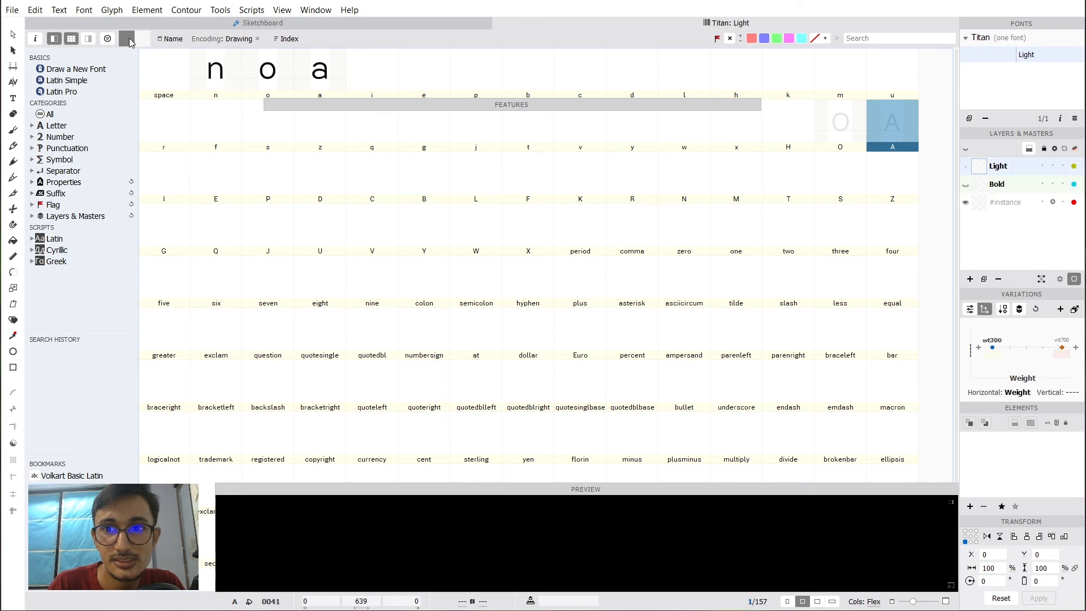
click(532, 337)
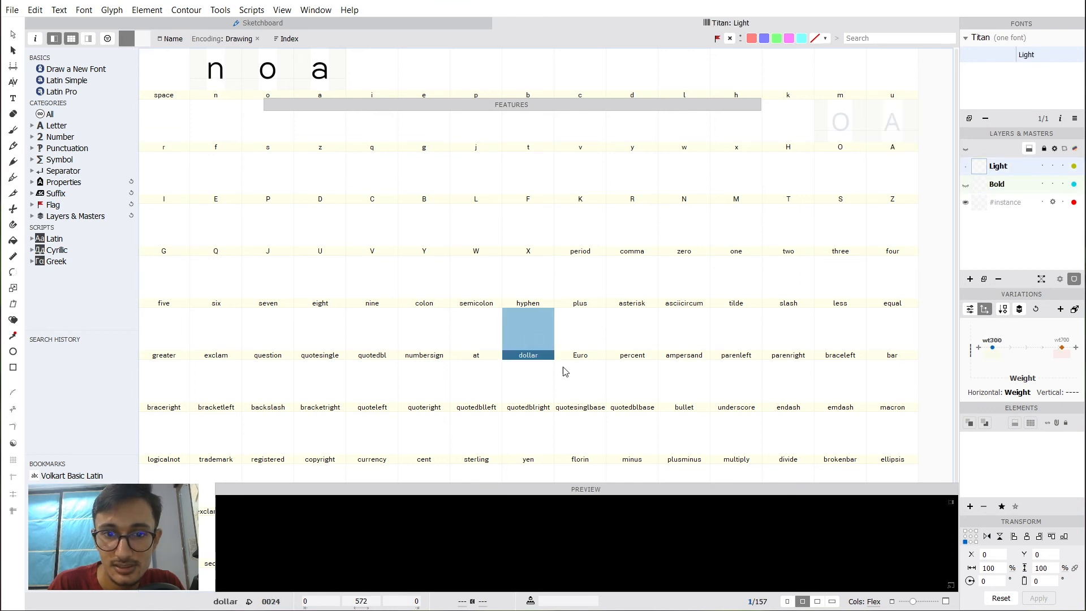
Look over the glyph overview in the Light master and select the lowercase n glyph.
scroll(565, 369, down, 1)
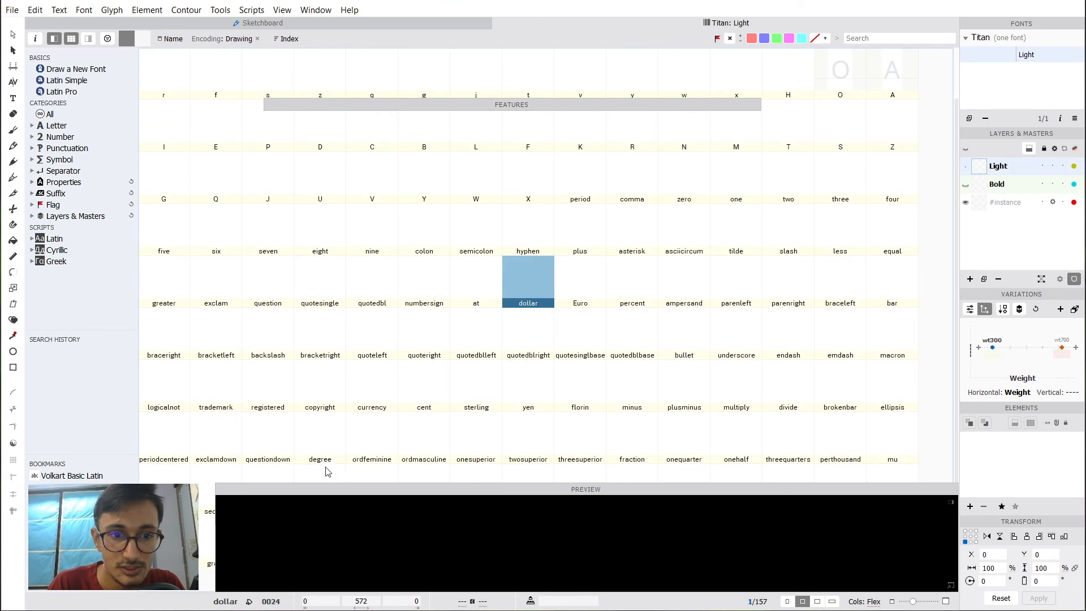
scroll(486, 334, up, 1)
click(270, 64)
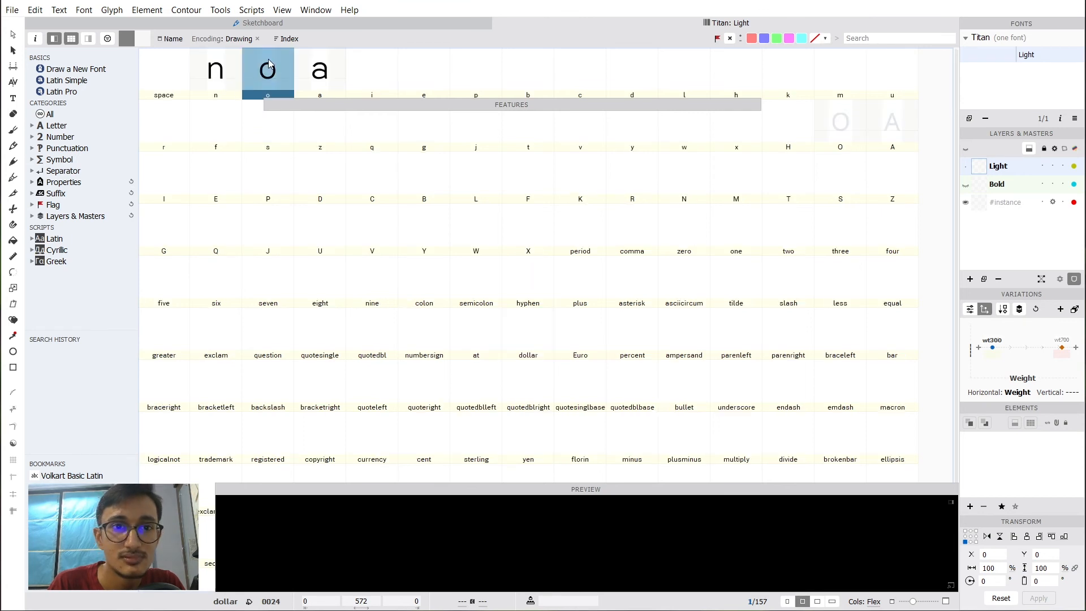
click(224, 76)
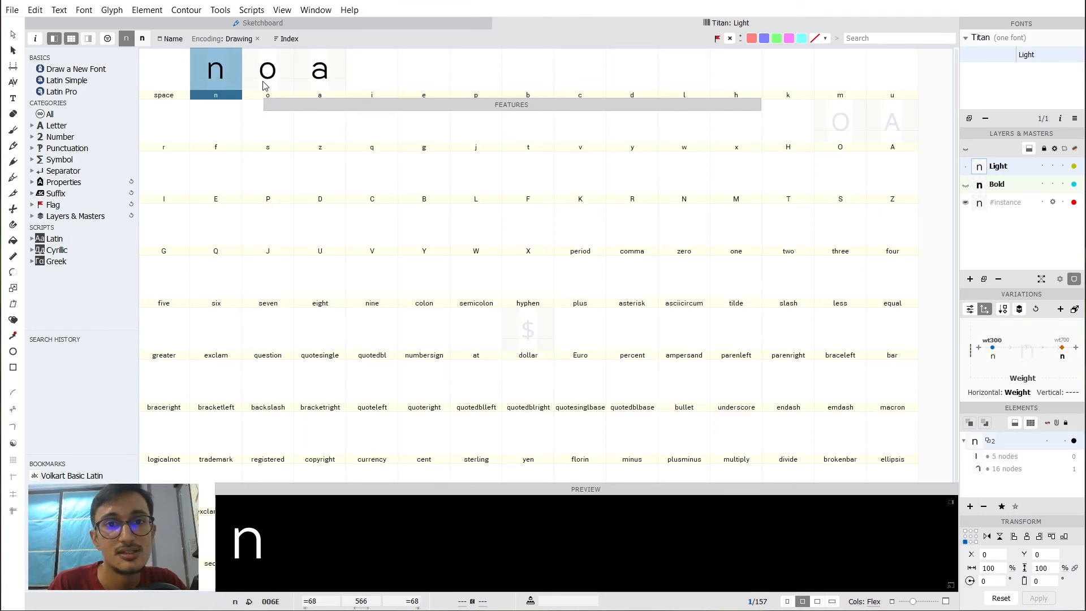
Expand the Features panel, review the sups, aalt, frac and language system prefix code, and collapse the panel again.
click(281, 106)
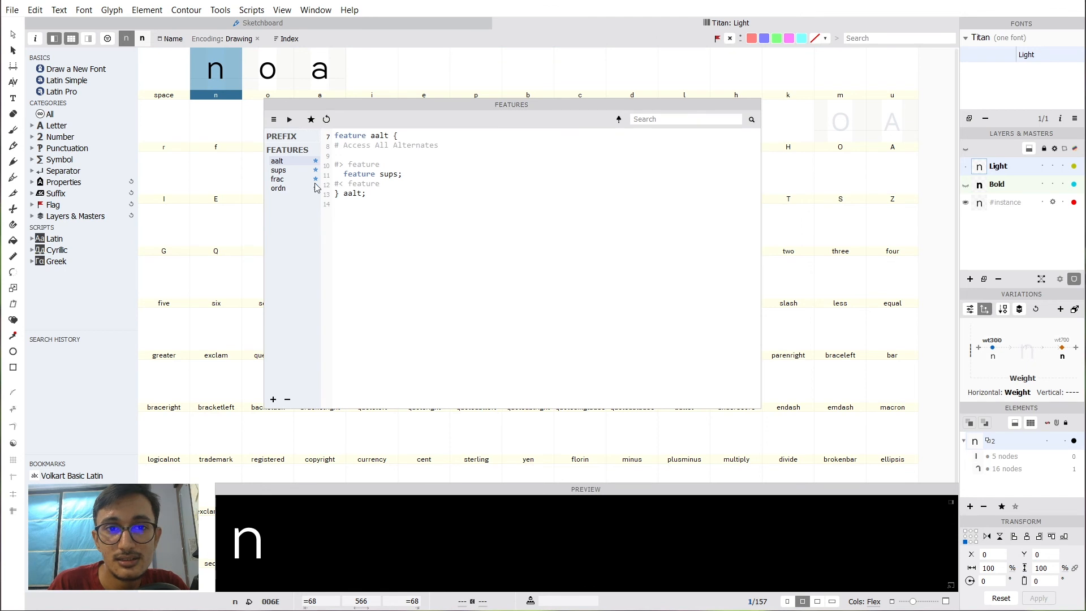
click(289, 171)
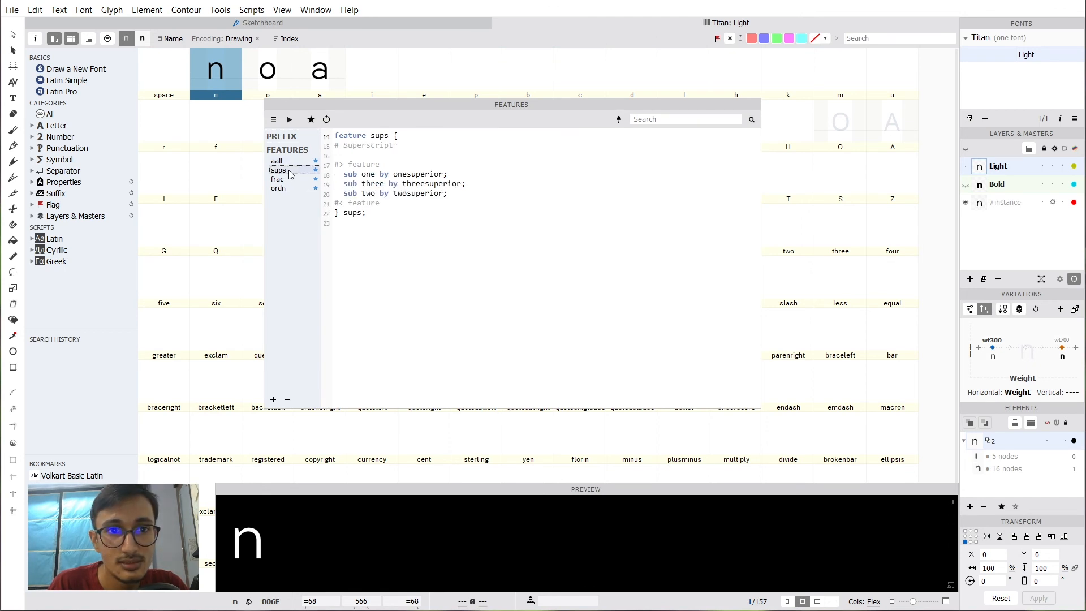
click(277, 161)
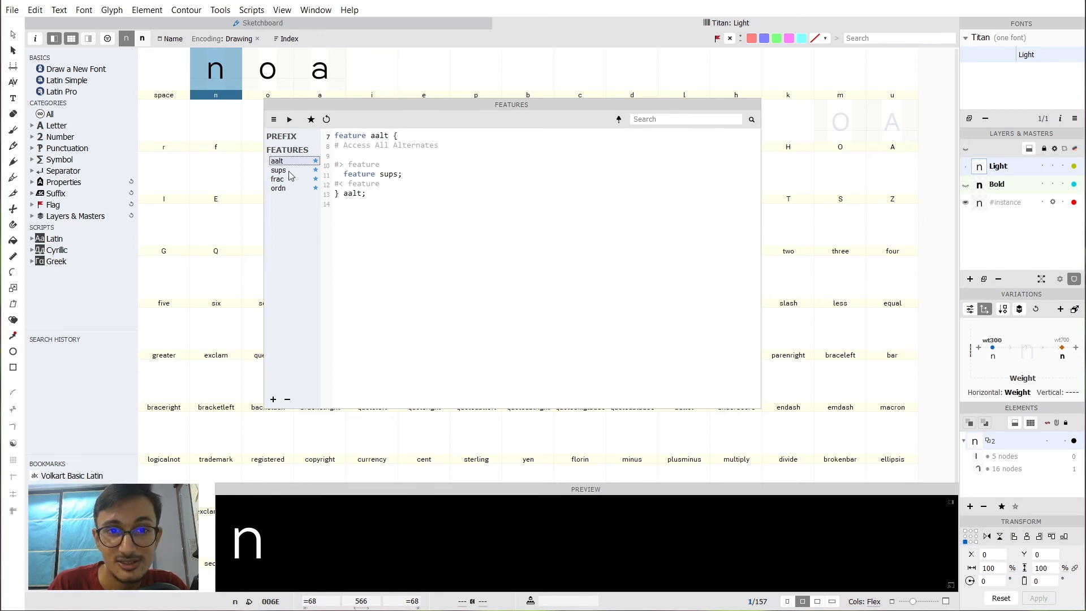
click(289, 171)
click(288, 180)
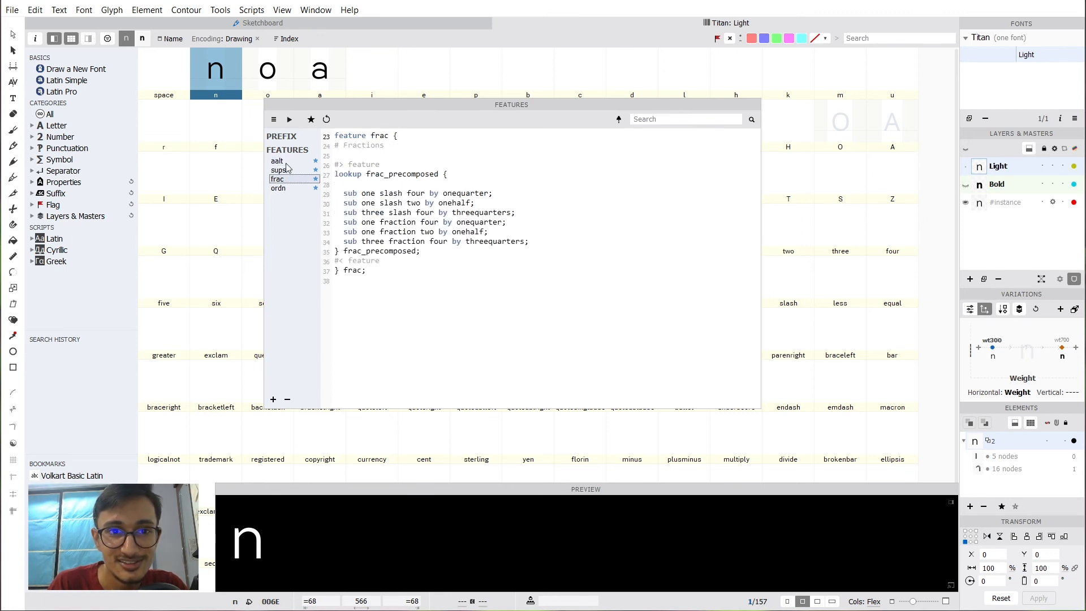
click(286, 164)
click(285, 138)
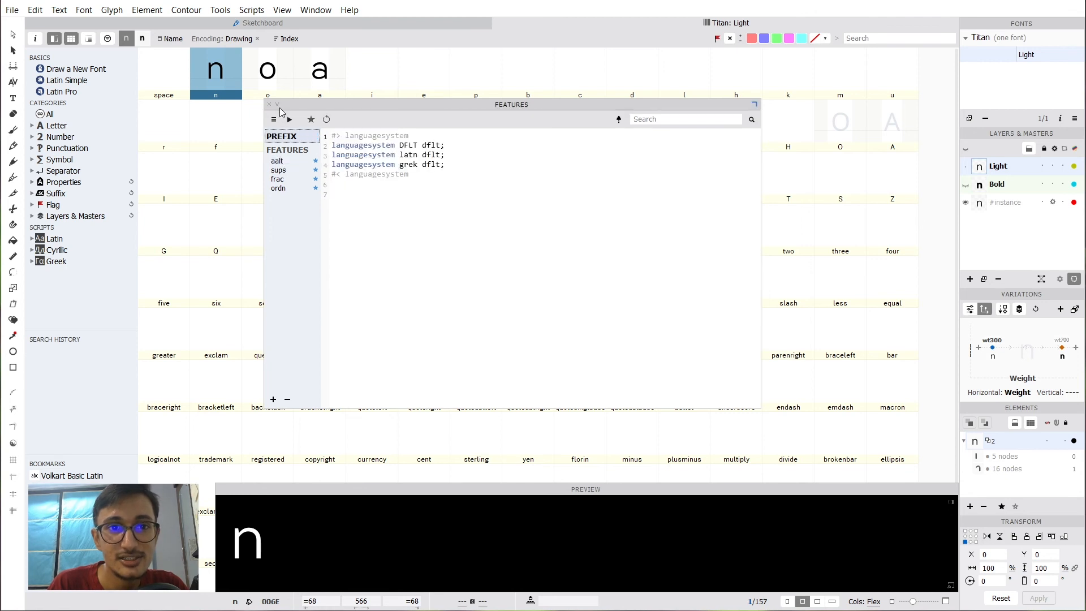
click(277, 105)
Move the collapsed Features panel away from the drawn glyphs in the overview and select the a glyph.
click(269, 67)
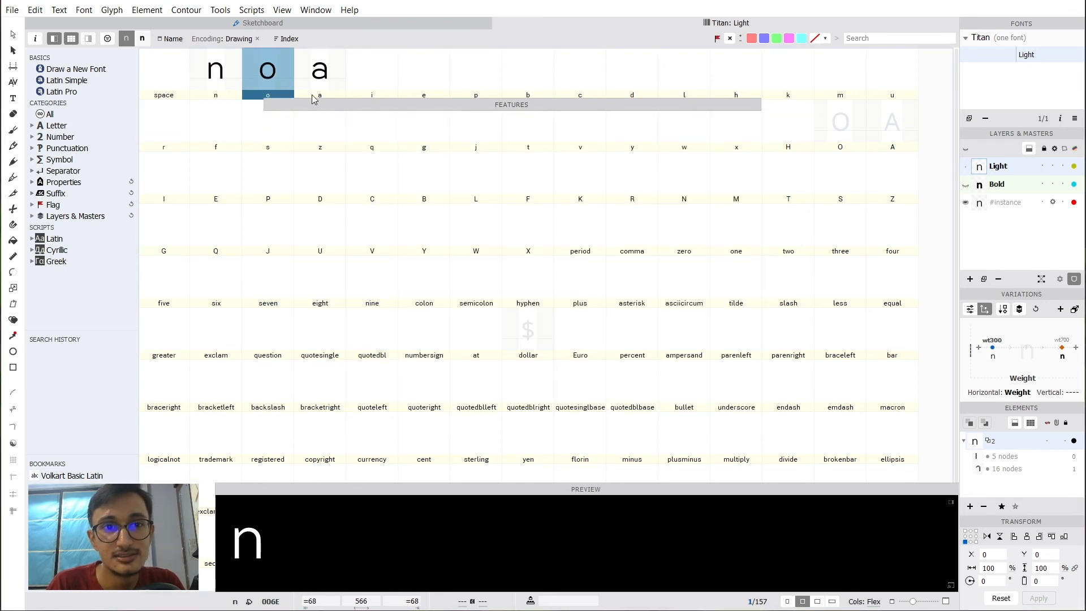
shift+click(314, 98)
drag(313, 103, 421, 225)
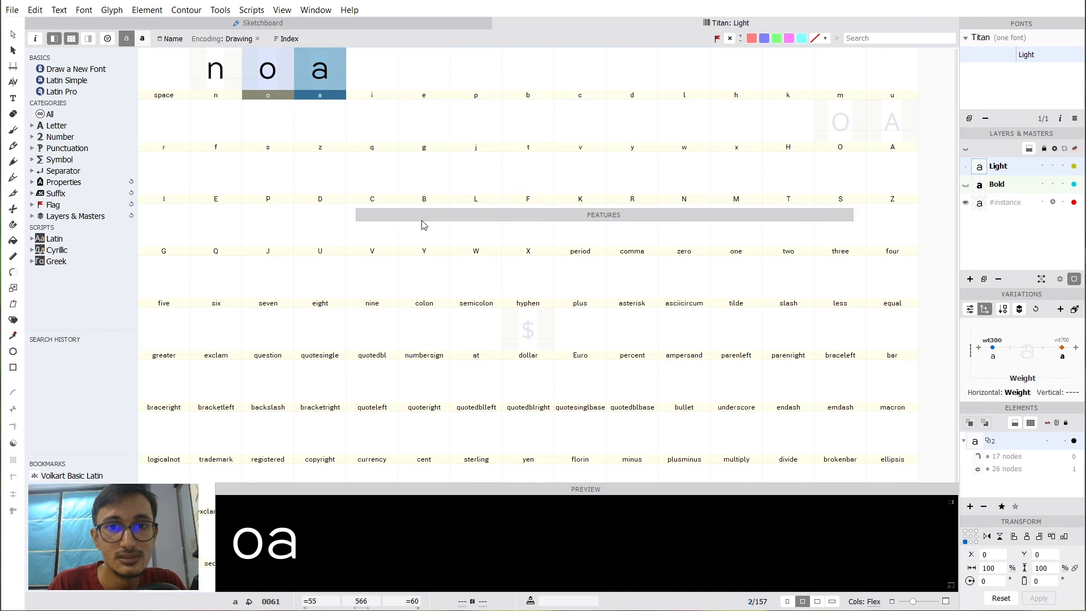
drag(369, 89, 372, 129)
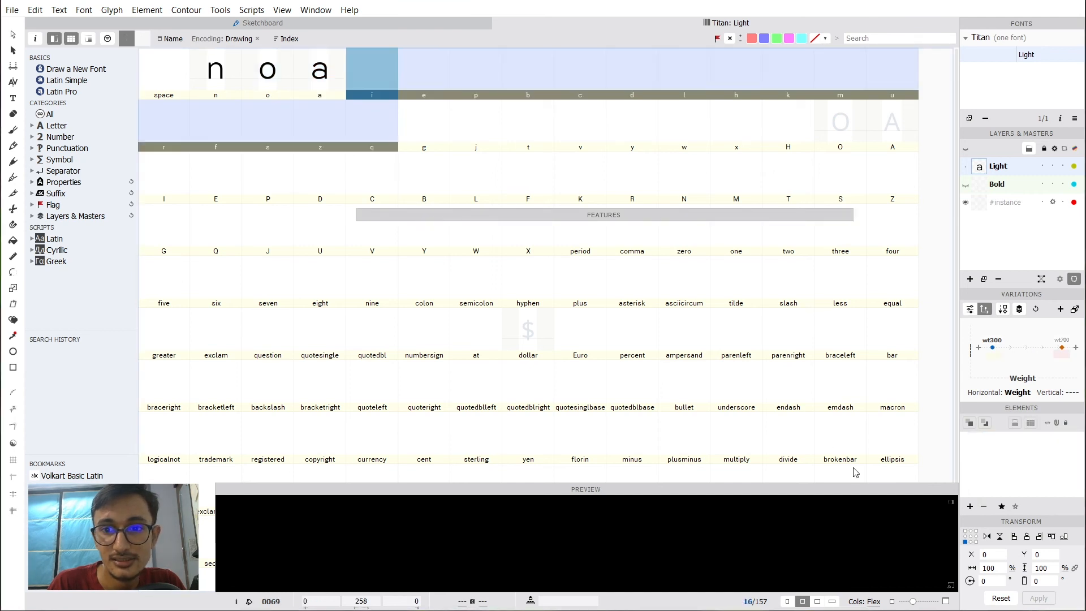
click(322, 92)
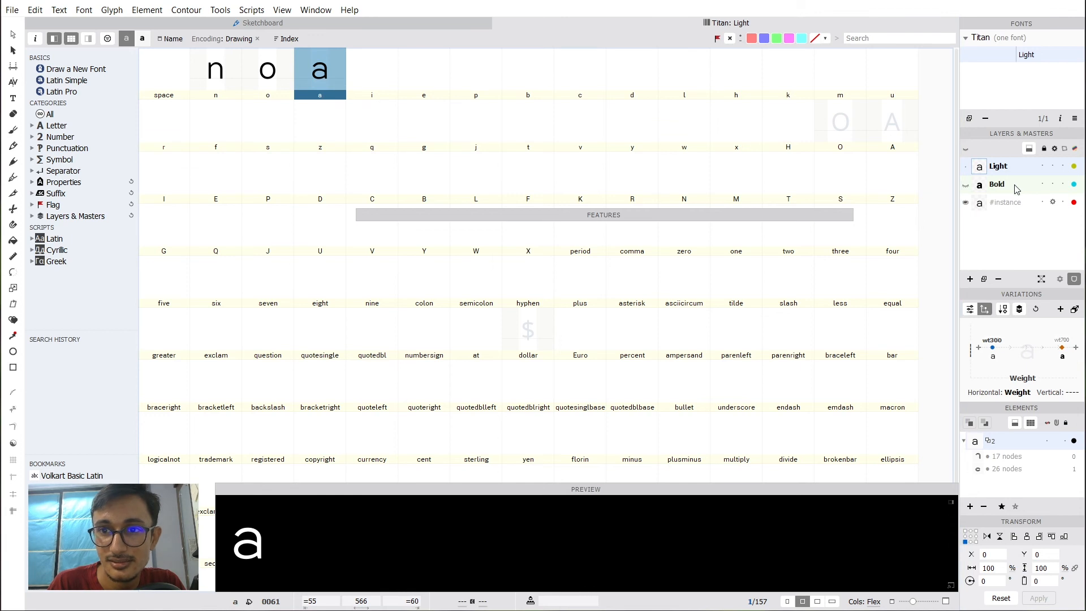
Open the a glyph and inspect how the nodes of its Light and Bold outlines match, shifting the Bold overlay for comparison.
double_click(344, 72)
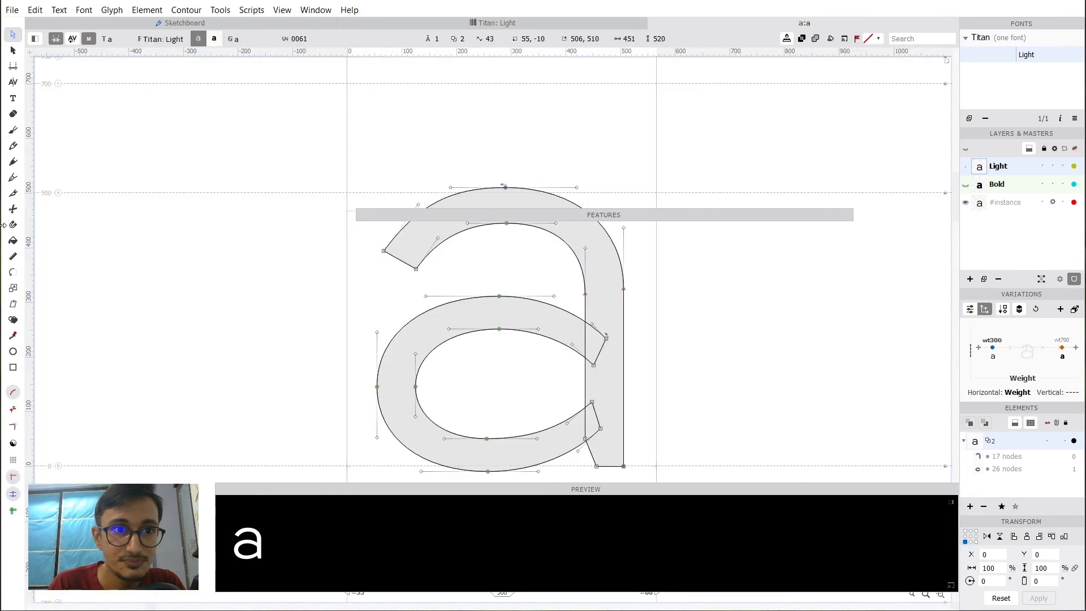
click(13, 320)
scroll(436, 300, down, 3)
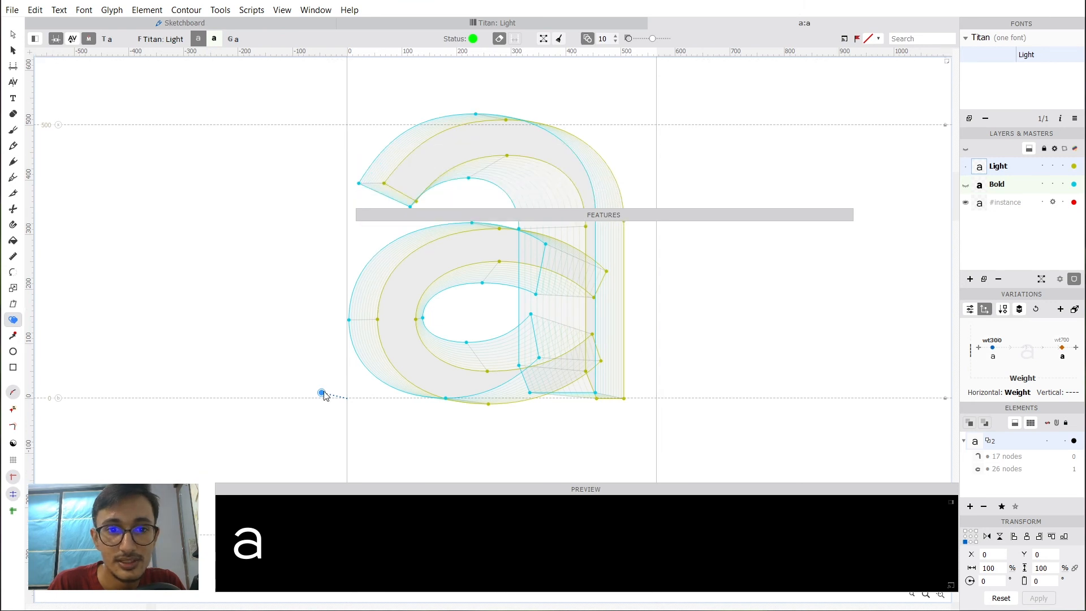
drag(323, 395, 255, 357)
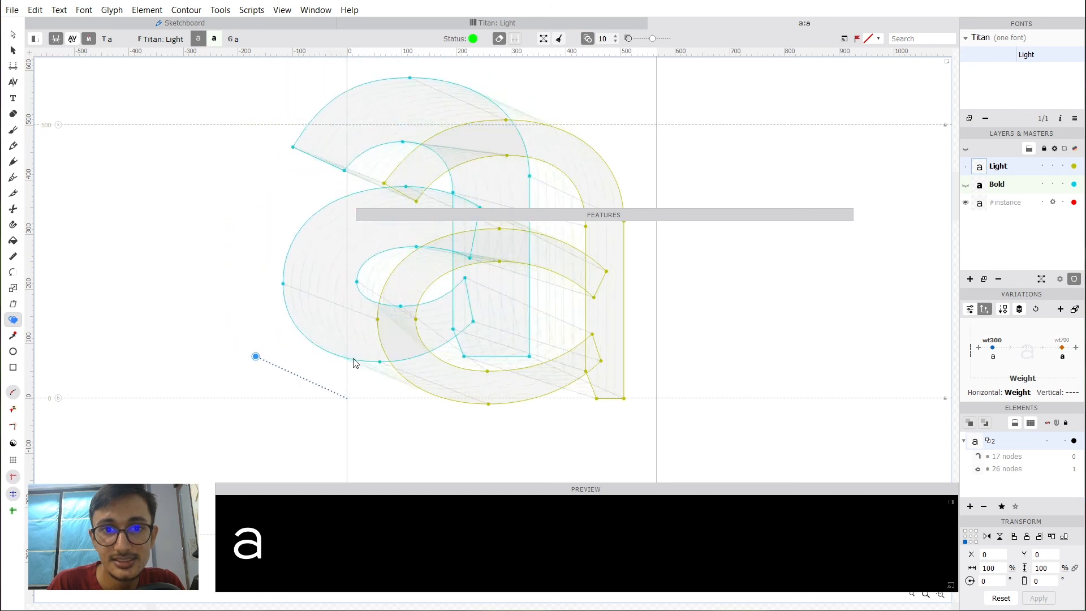
mouse_move(354, 362)
mouse_down()
mouse_move(325, 364)
mouse_move(344, 360)
mouse_up()
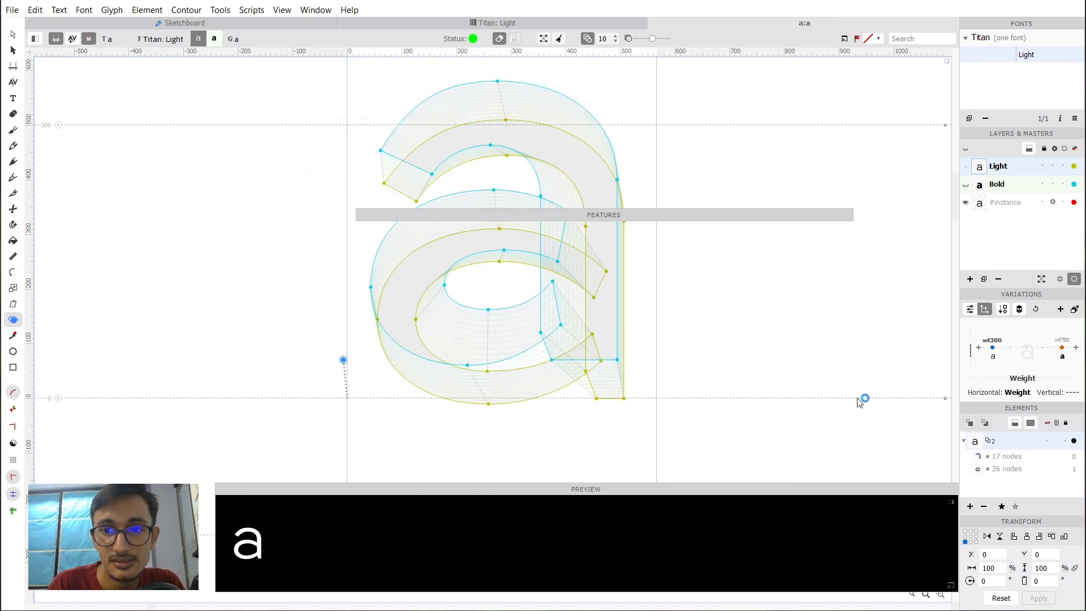
click(14, 34)
Set the #instance layer's Weight to 220 and return to the glyph overview with the i glyph selected.
click(1013, 205)
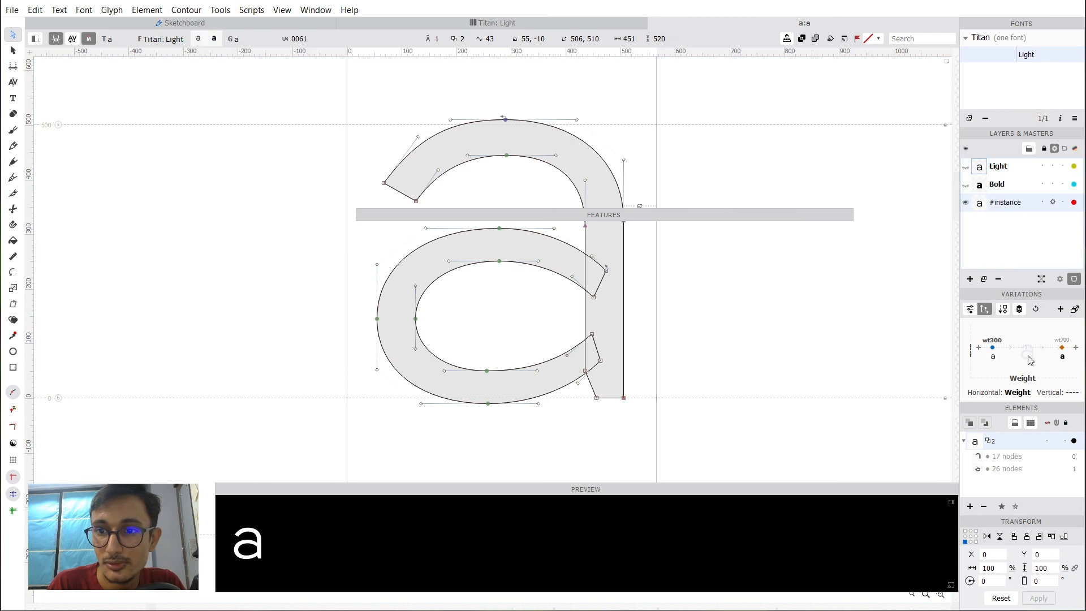
mouse_move(1029, 360)
mouse_down()
mouse_move(1065, 361)
mouse_move(990, 362)
mouse_move(1085, 371)
mouse_move(979, 366)
mouse_up()
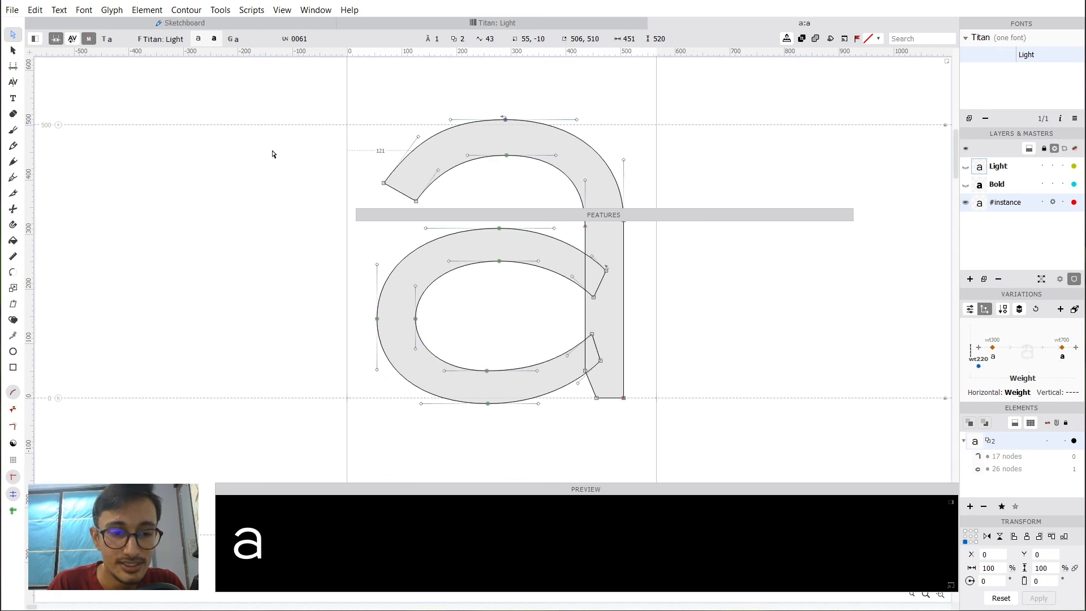
click(439, 22)
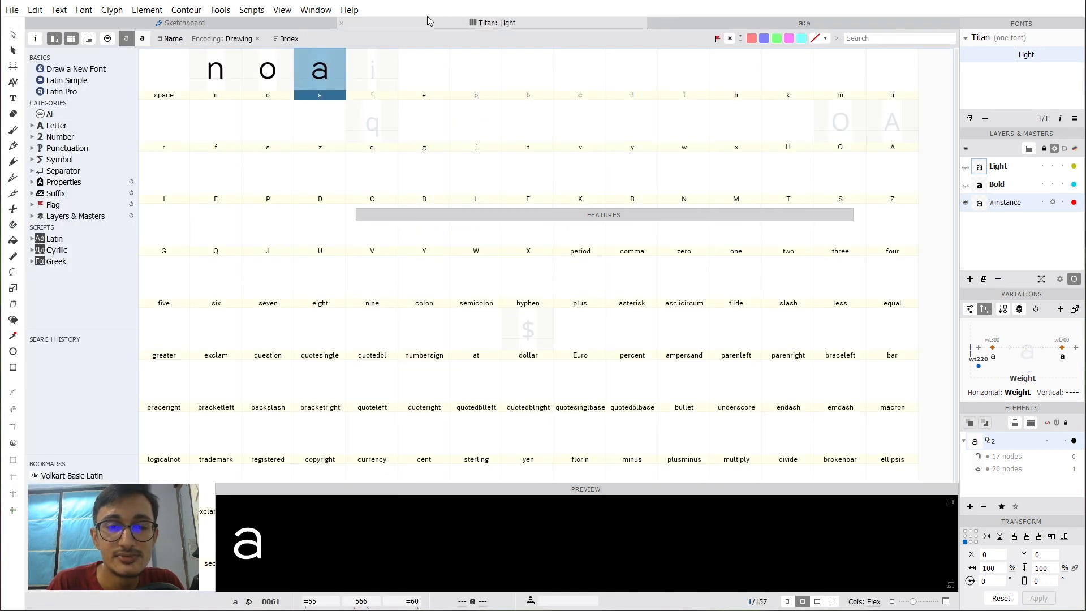
click(379, 63)
Open the font export settings, compare the Variable TT and OpenType TT profiles, and choose OpenType PS.
click(12, 10)
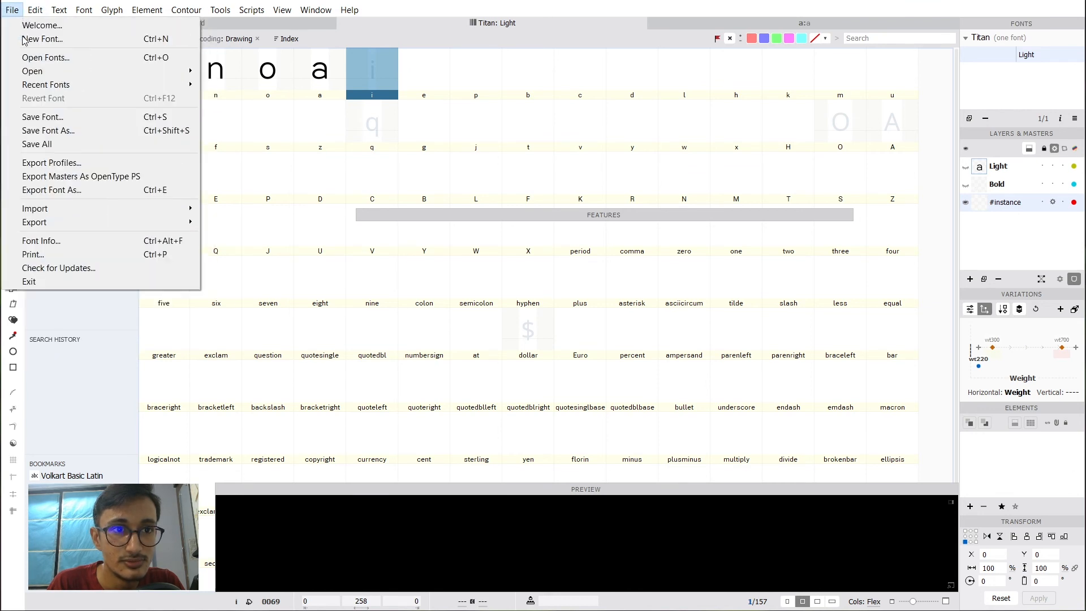
click(70, 190)
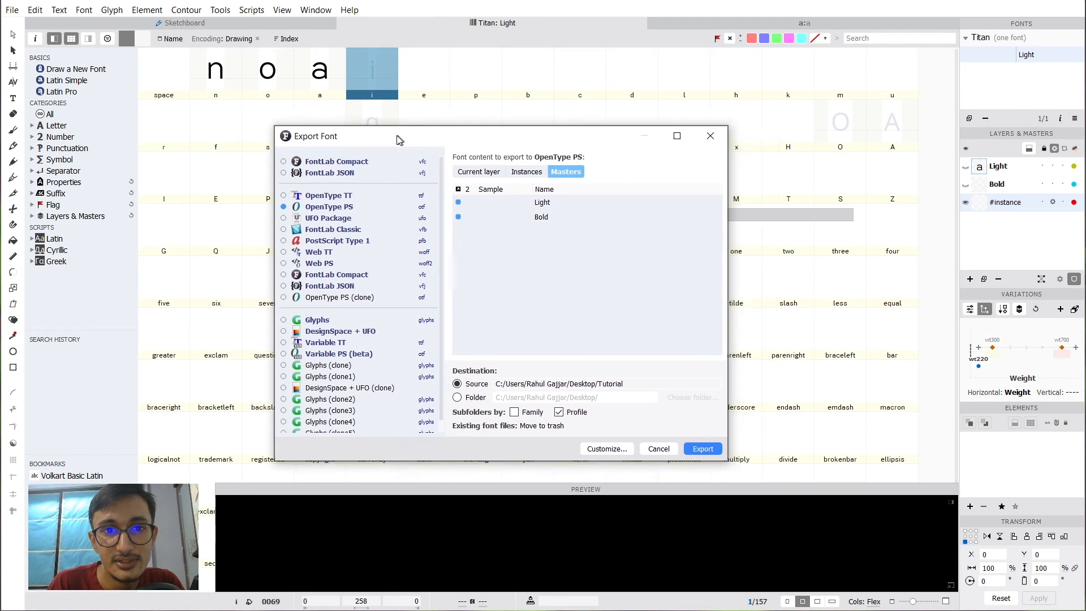
click(282, 344)
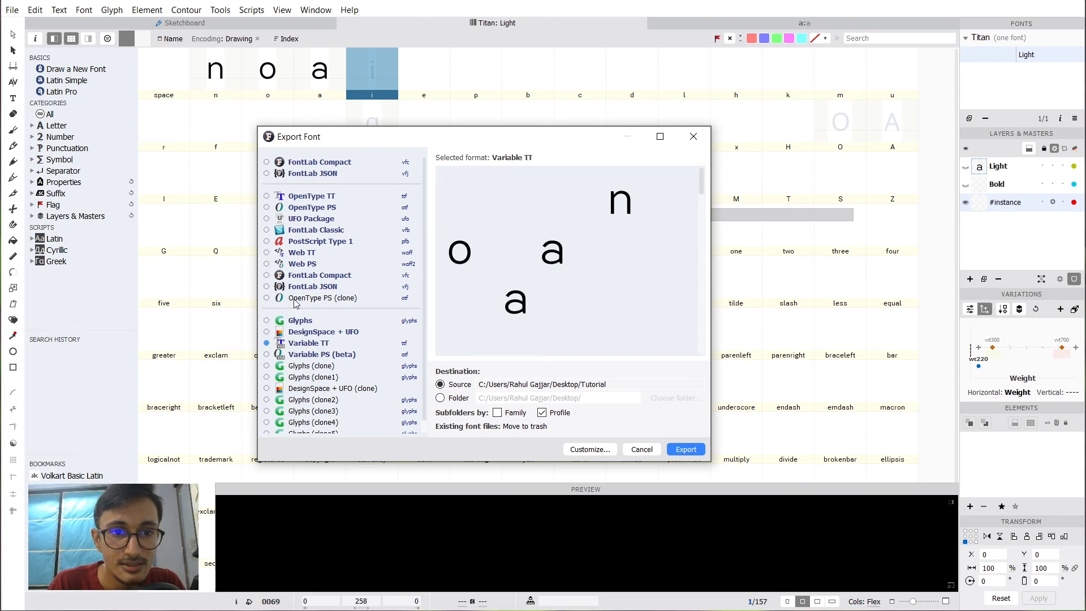
click(283, 208)
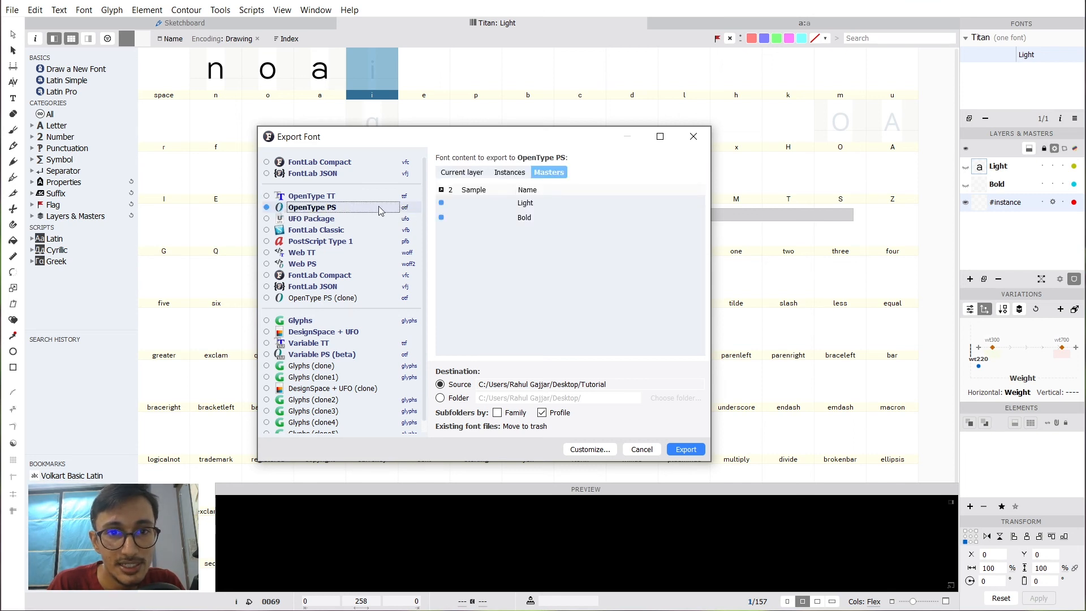
click(320, 196)
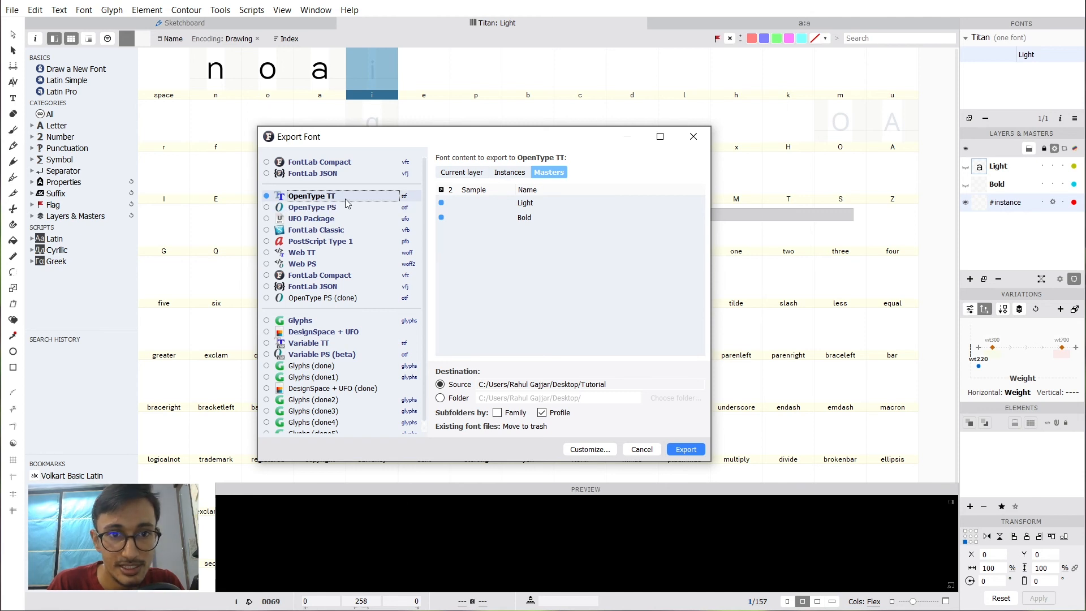
click(320, 209)
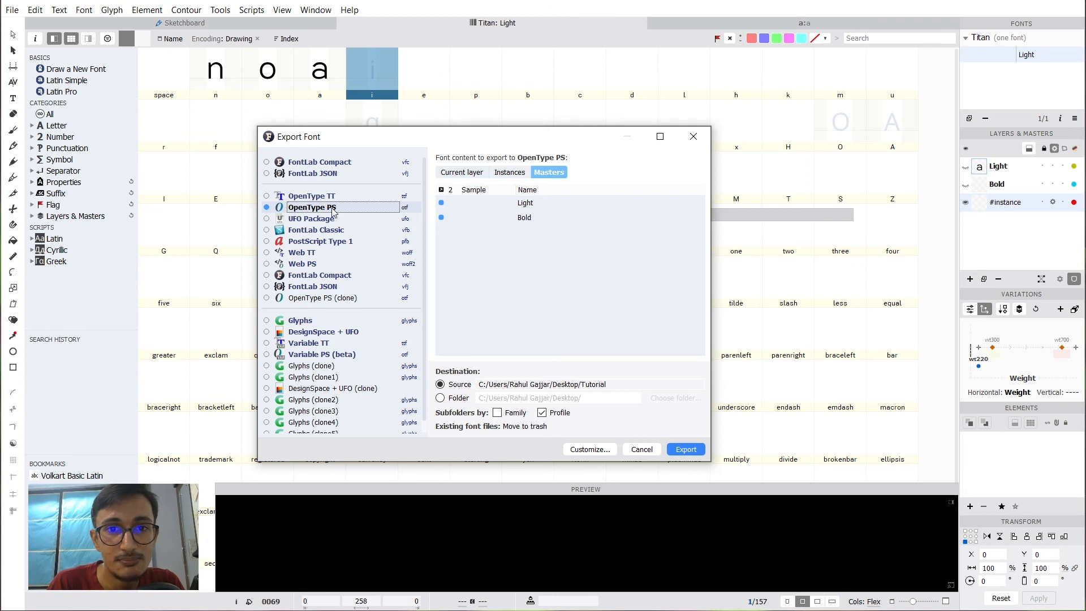
Export the Light, Regular, Medium, Semi Bold and Bold instances to the source folder in a profile subfolder.
click(508, 174)
click(506, 208)
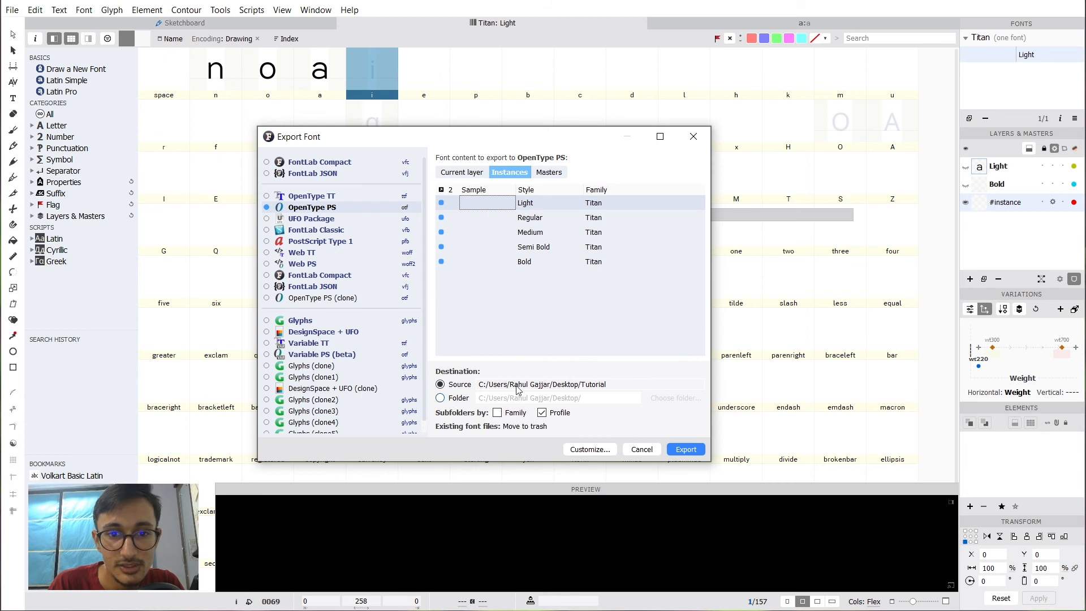
click(542, 414)
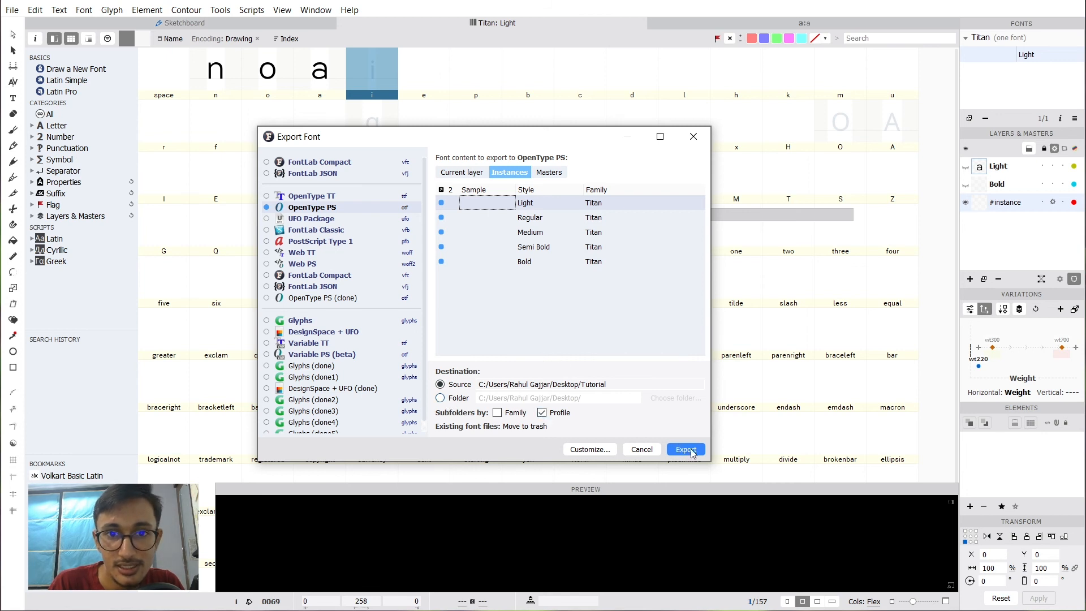
click(686, 449)
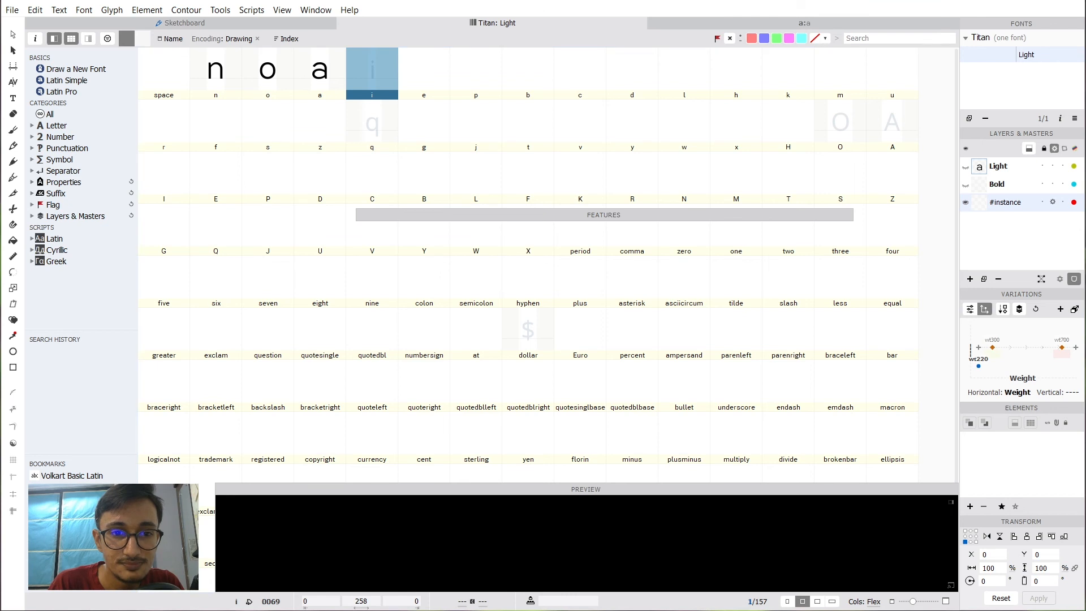
Switch to File Explorer, enlarge its window, and open the OpenType-PS folder inside the desktop's Tutorial folder to view the exported fonts.
key(super+e)
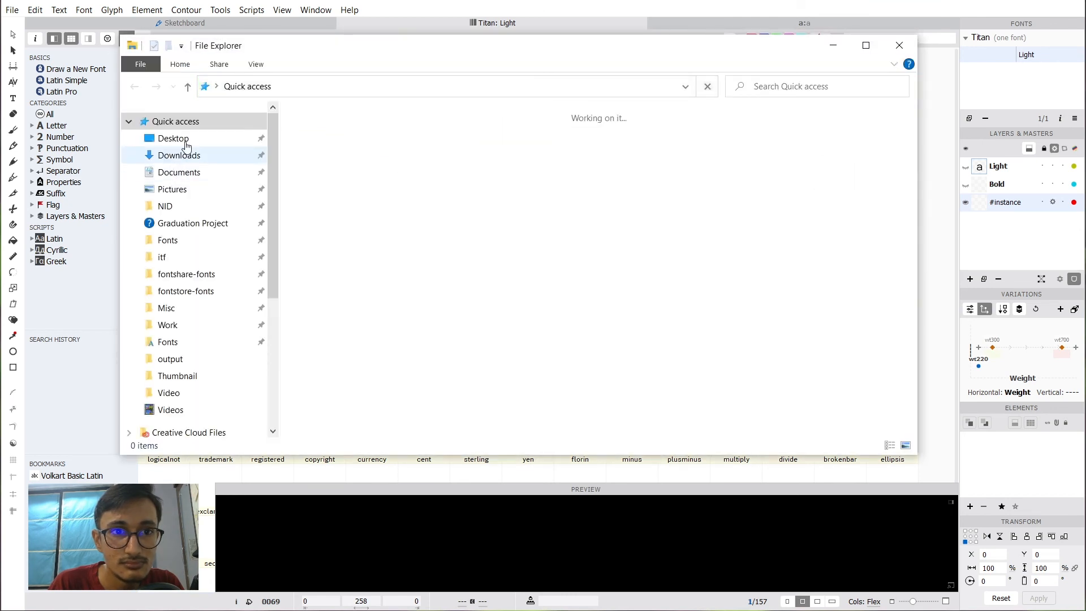
click(172, 138)
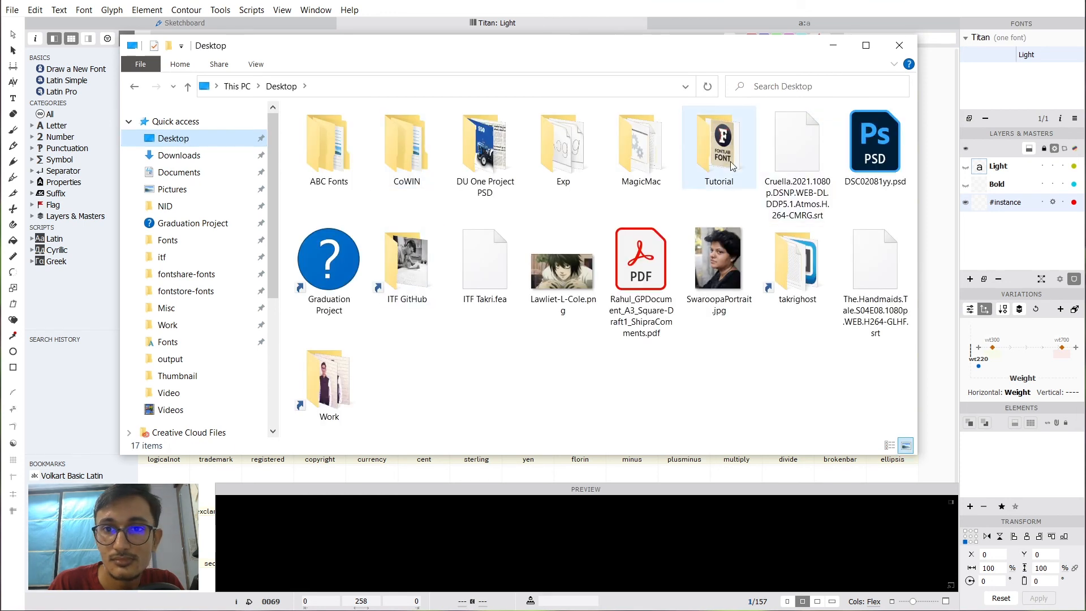
double_click(701, 141)
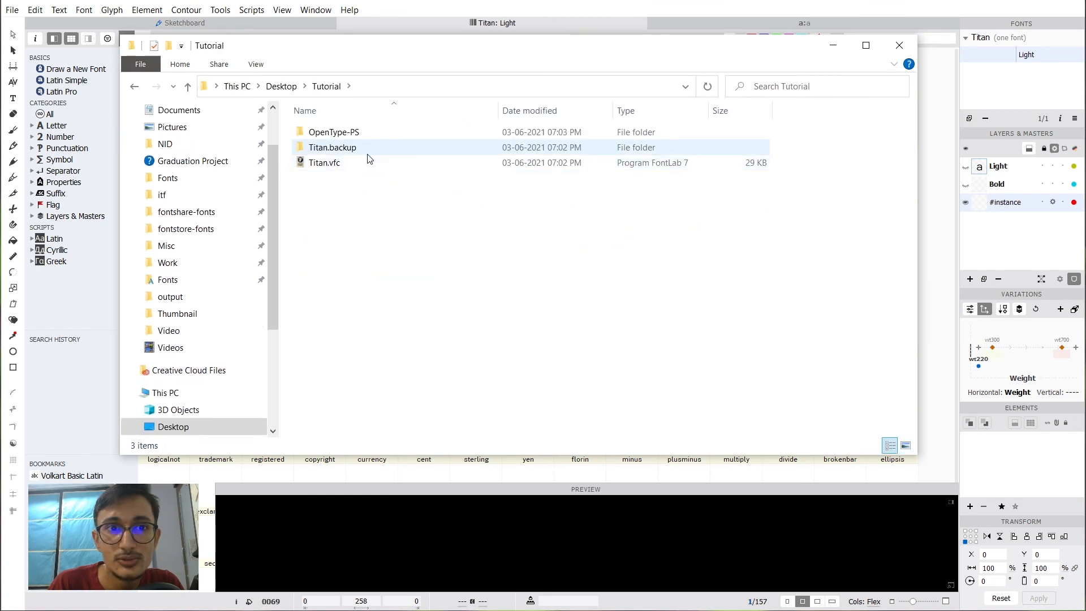
drag(356, 48, 299, 30)
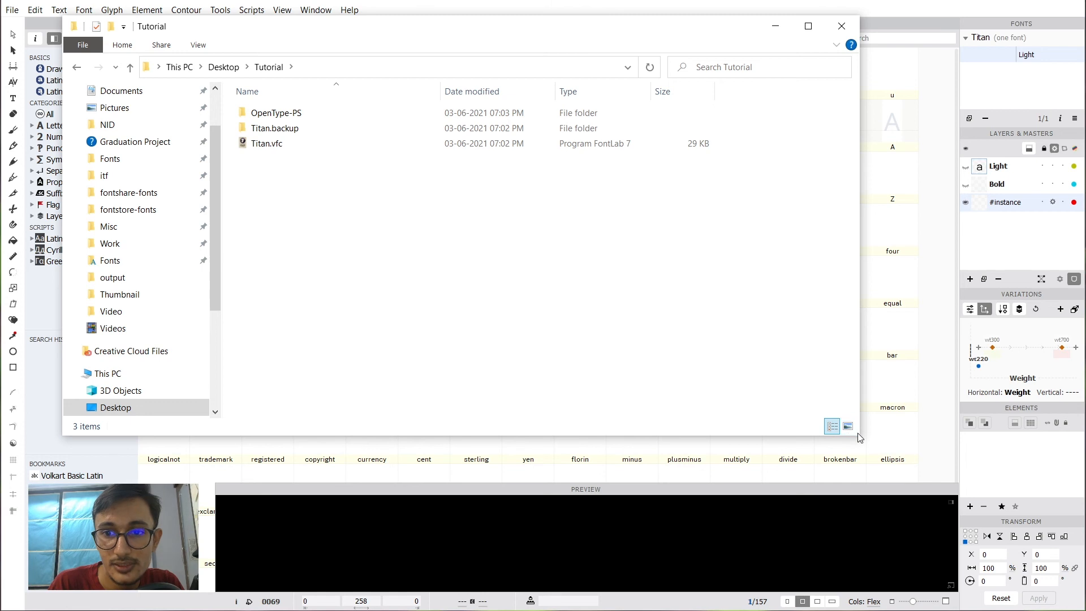
drag(859, 435, 920, 507)
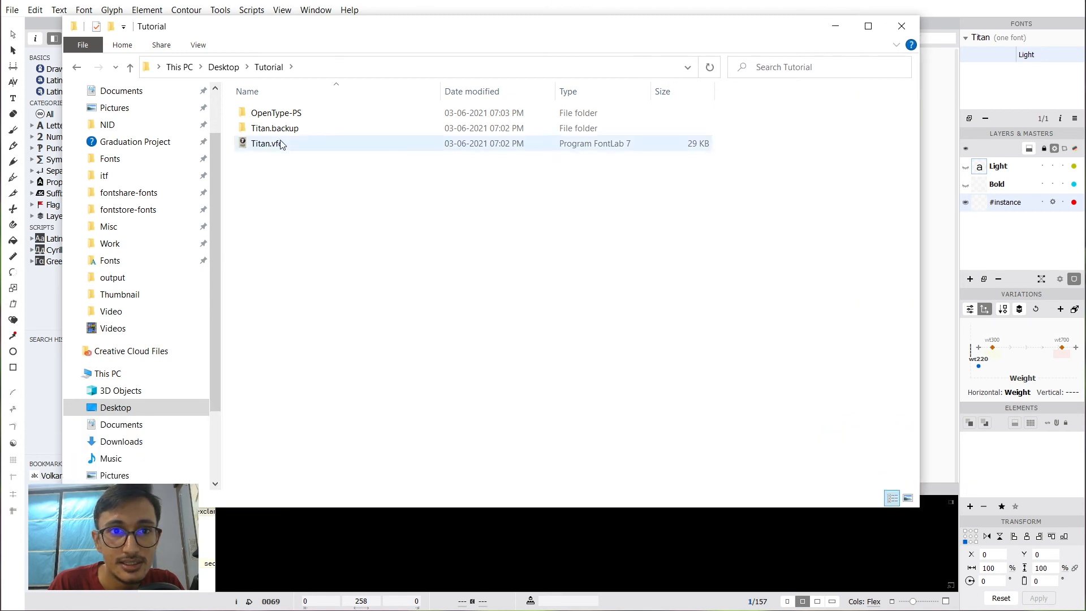
click(289, 114)
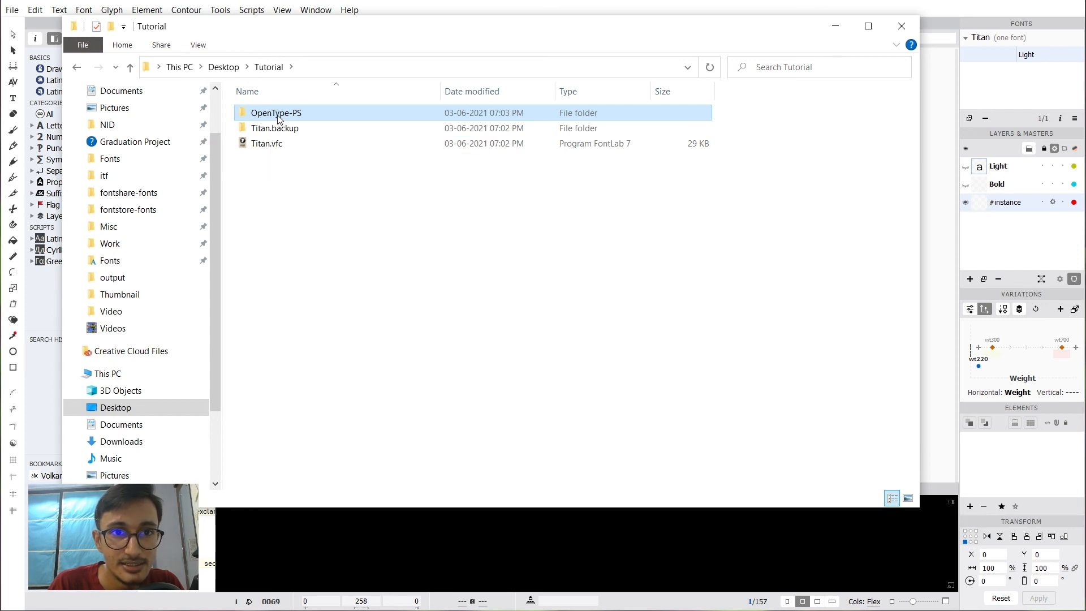
double_click(278, 115)
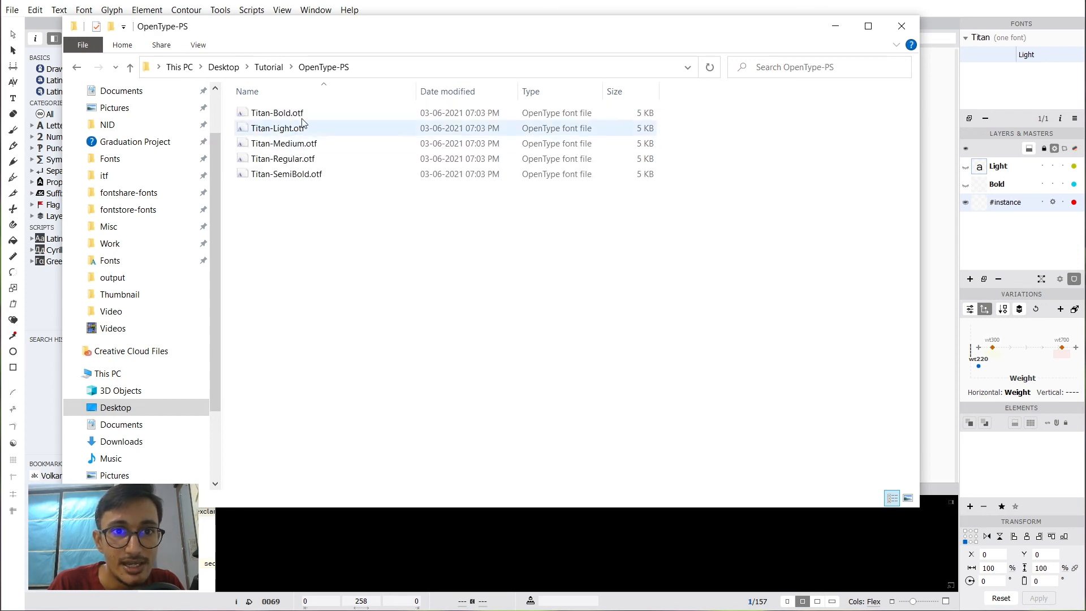
Preview the exported Titan-Bold.otf in the font viewer, move its window aside to inspect the samples, and close it.
click(298, 114)
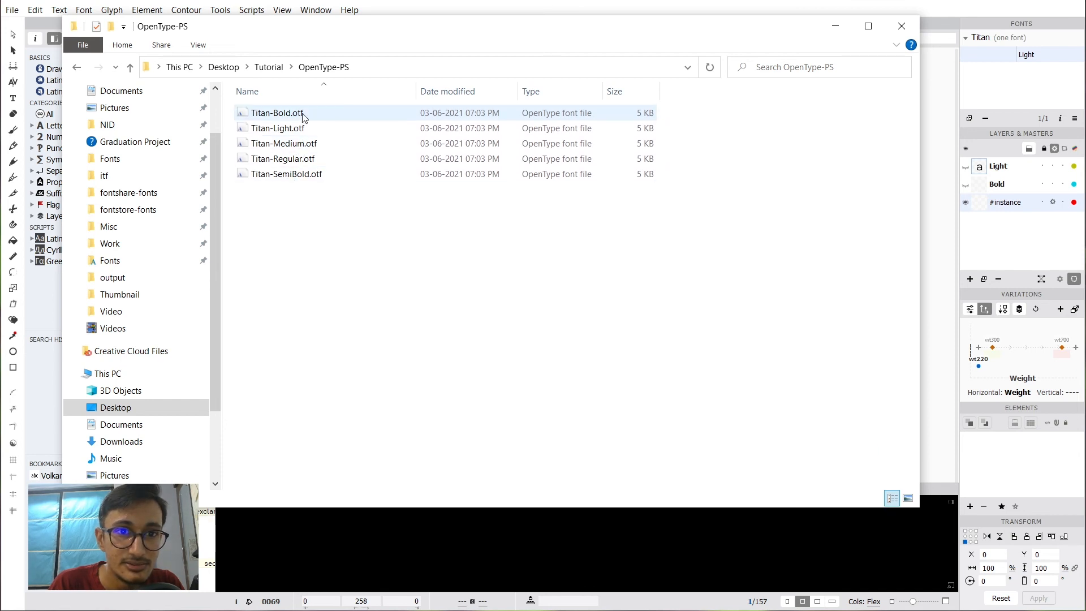
click(296, 163)
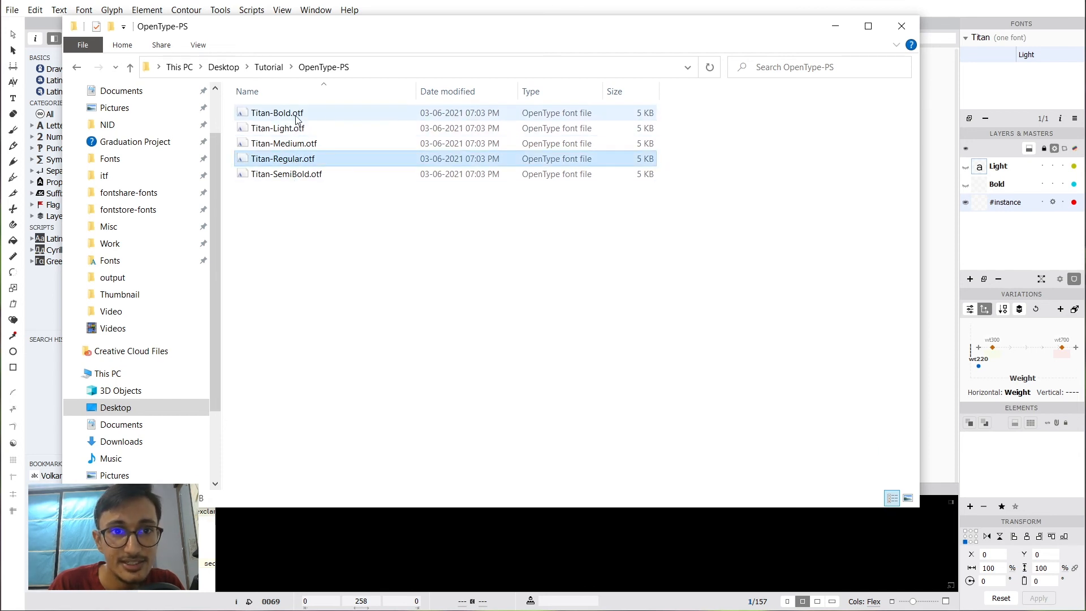
click(273, 116)
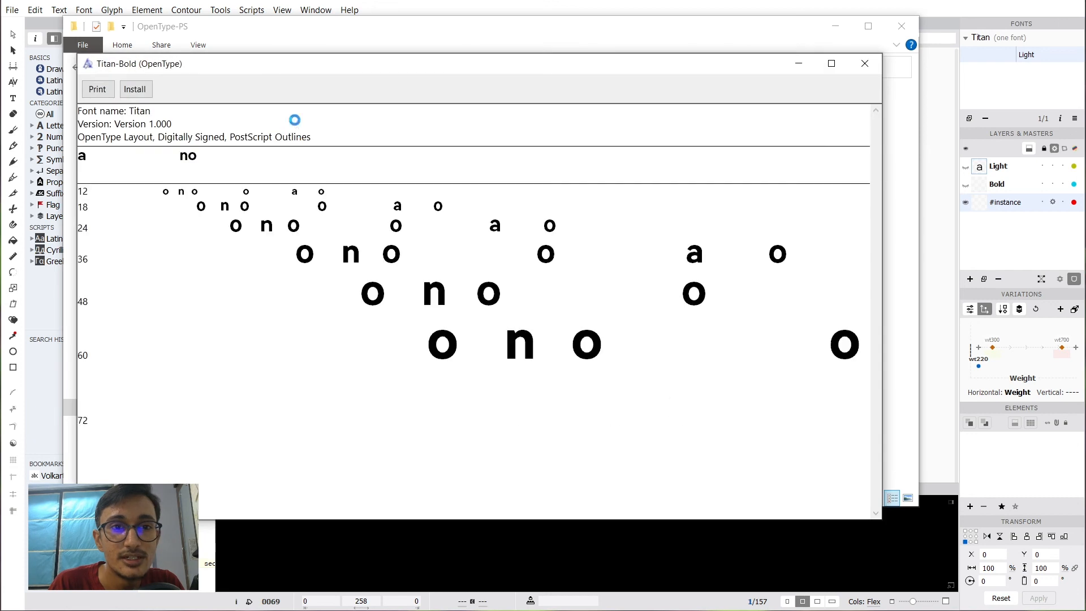
drag(314, 67, 374, 53)
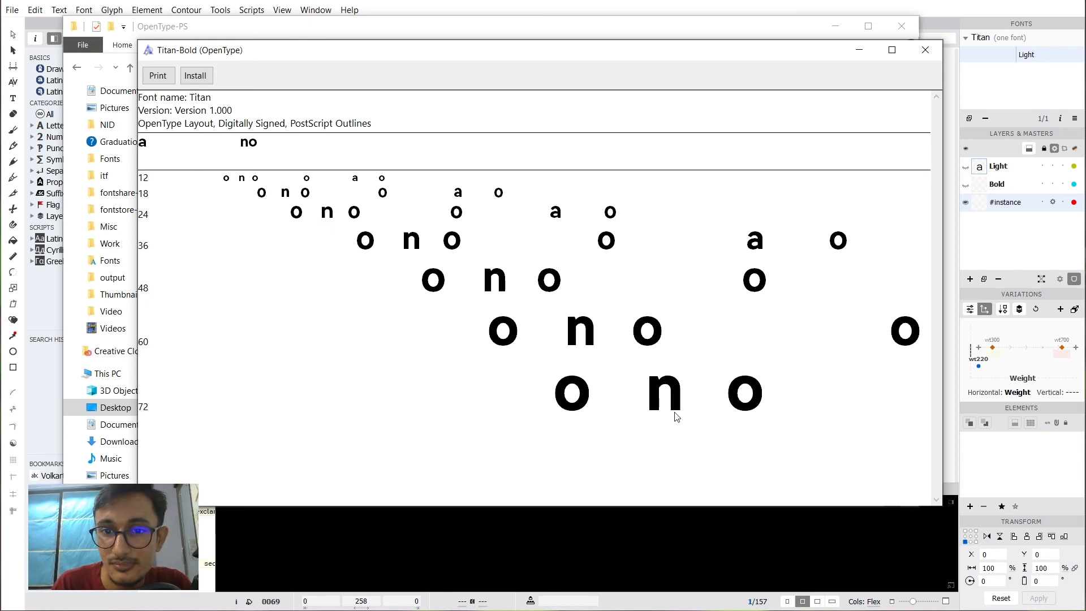
click(925, 50)
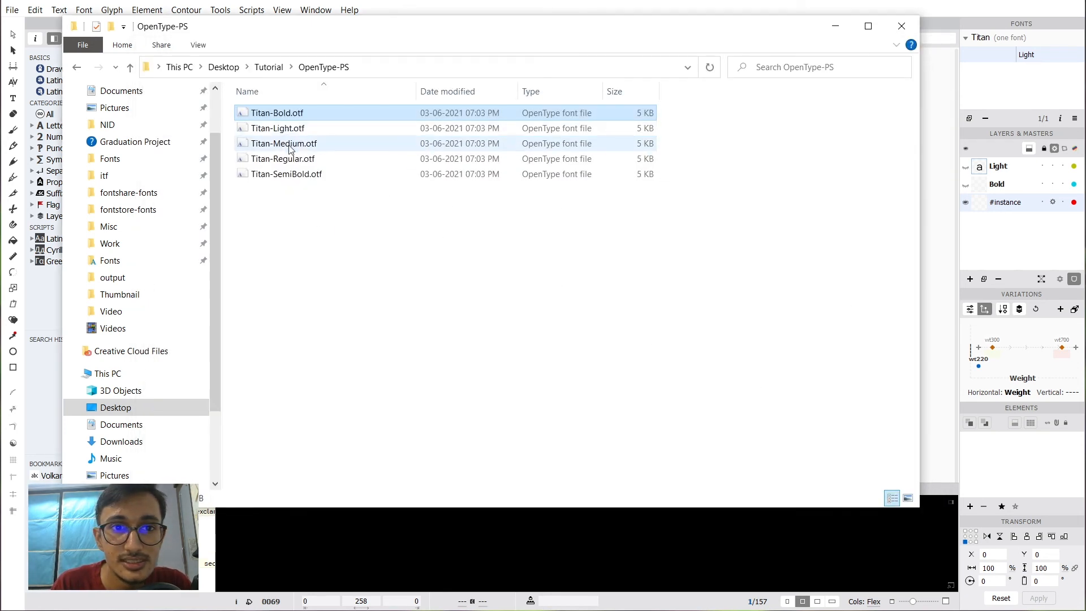
Preview the exported Titan-Regular.otf in the font viewer, close it, and return to the list of exported fonts.
click(278, 160)
double_click(278, 160)
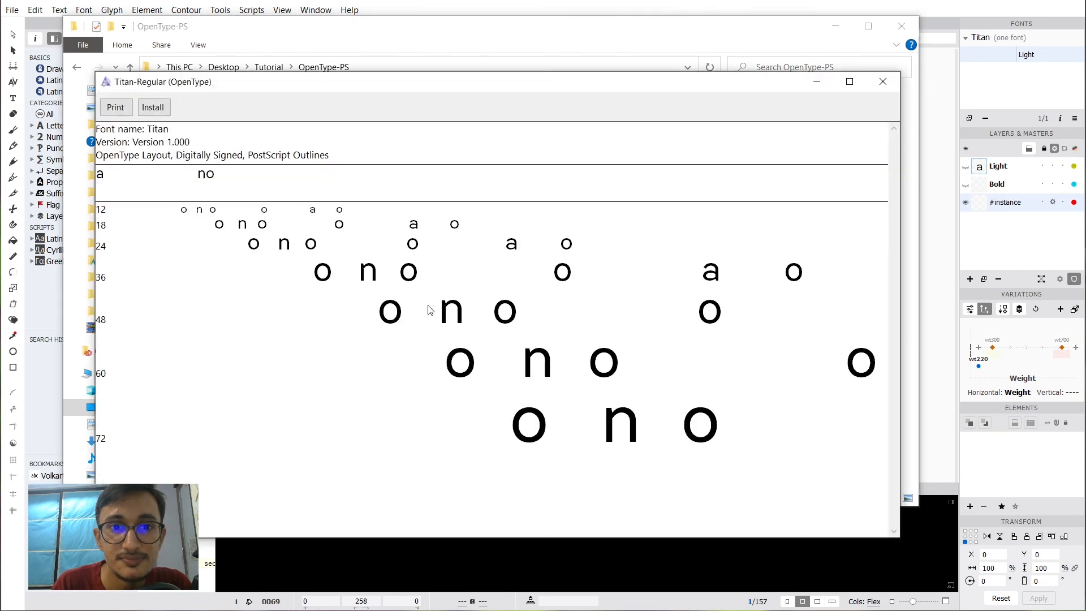
click(882, 81)
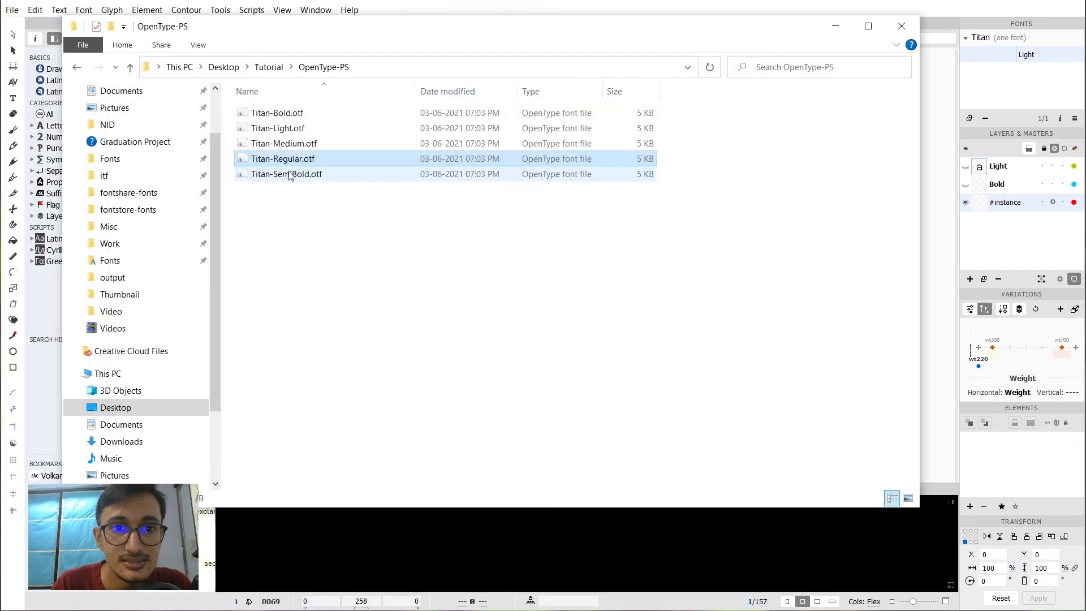
click(282, 115)
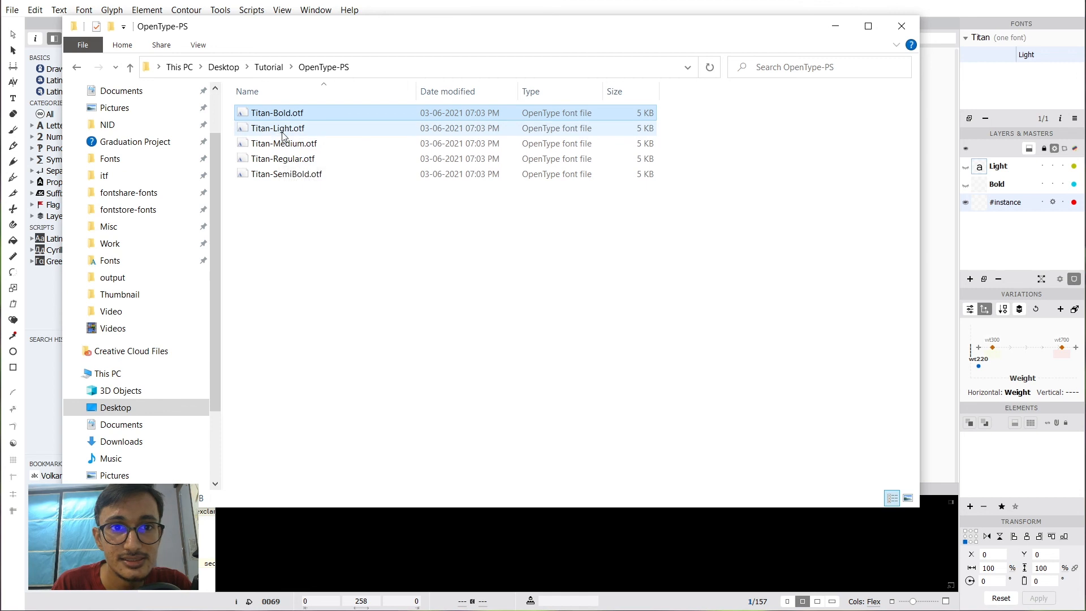
click(281, 130)
click(285, 147)
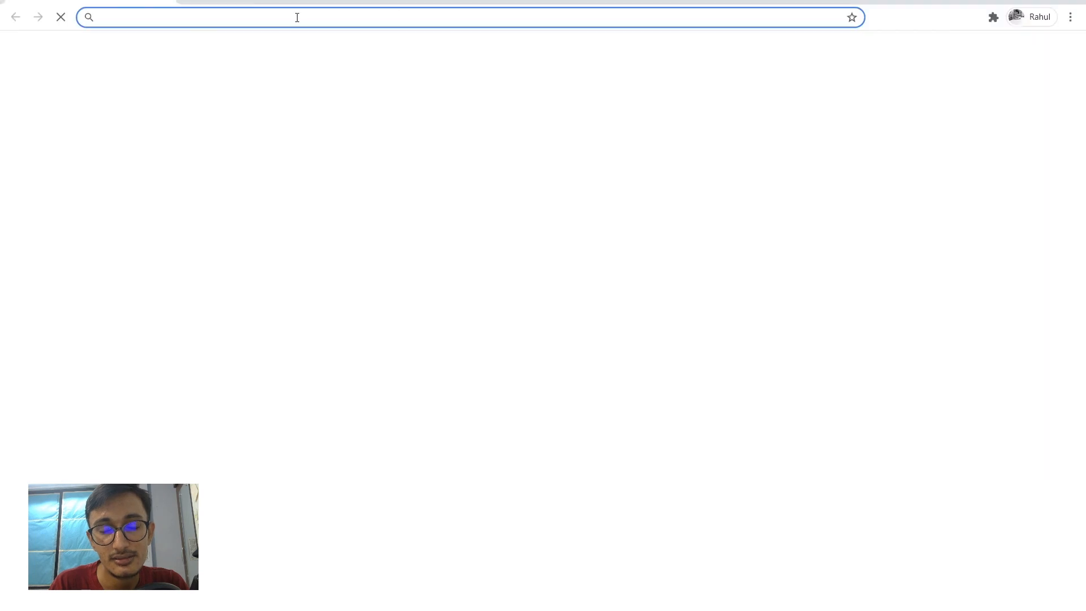
Load fontdrop.info in the web browser.
click(277, 20)
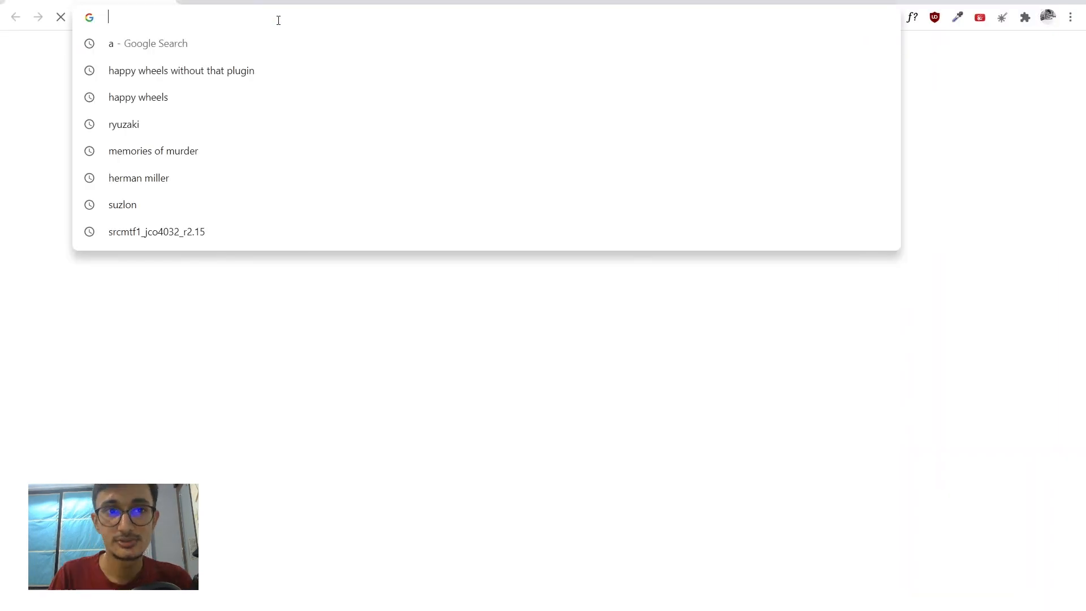
text(fontdrop.info)
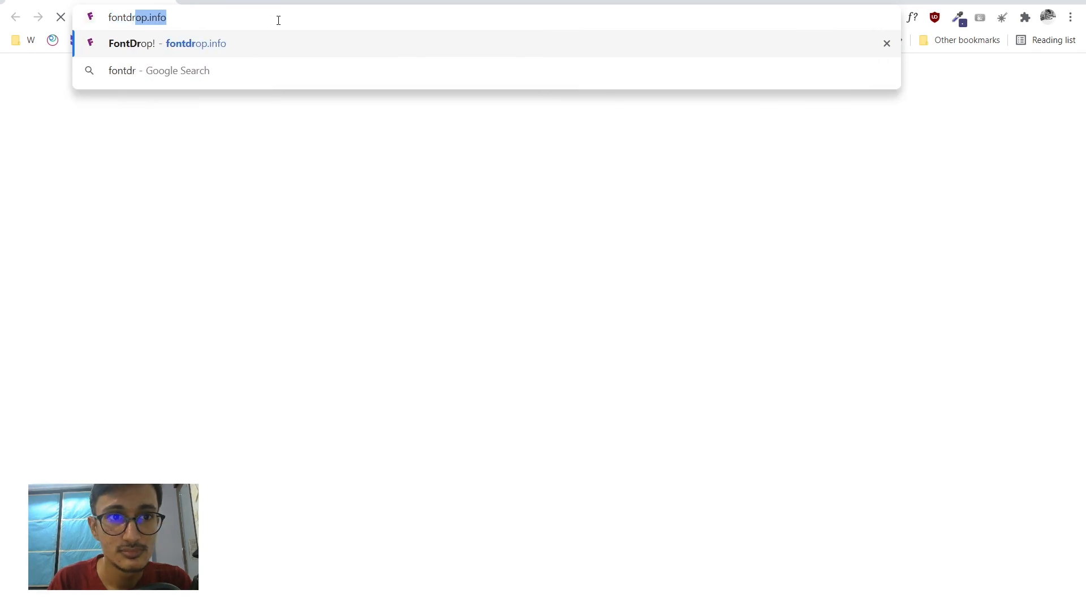
key(Return)
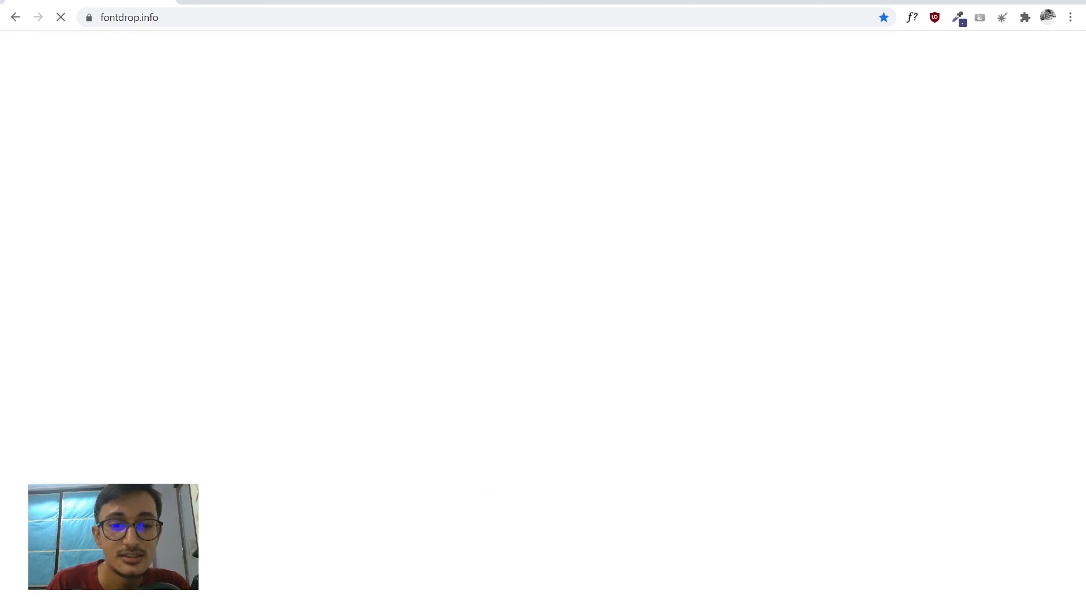
Switch to the OpenType-PS folder window, move it beside the FontDrop drop area, and select Titan-Regular.otf.
key(alt+Tab)
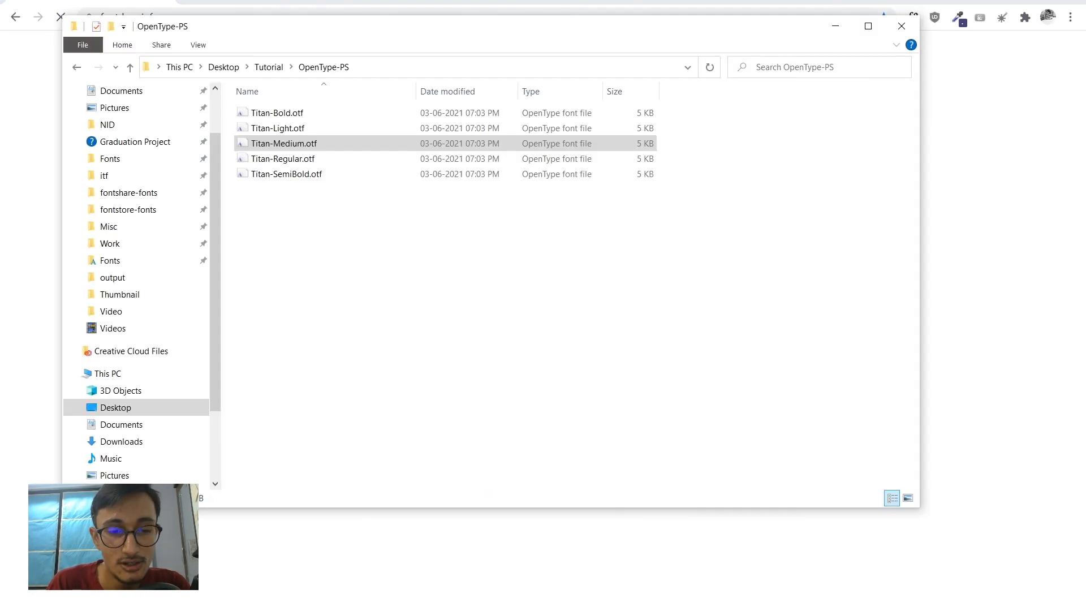
drag(351, 30, 692, 124)
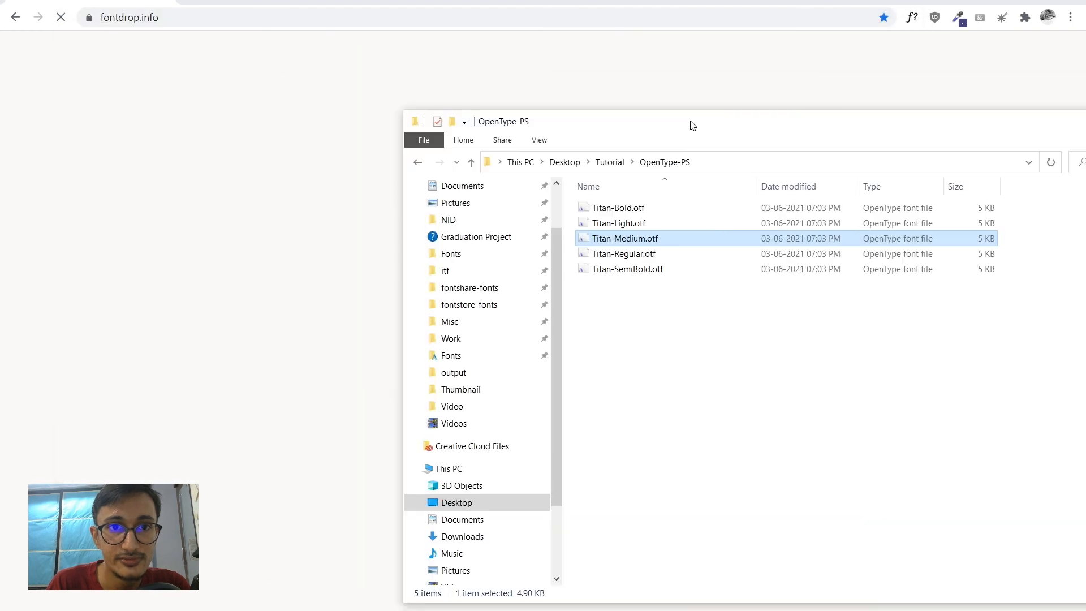
click(628, 226)
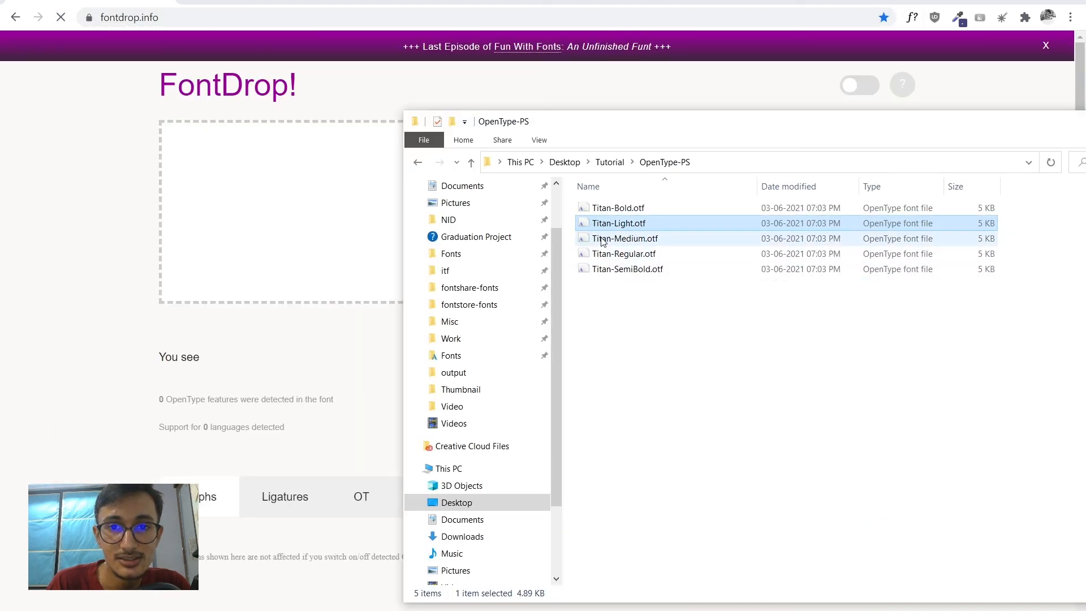
click(625, 257)
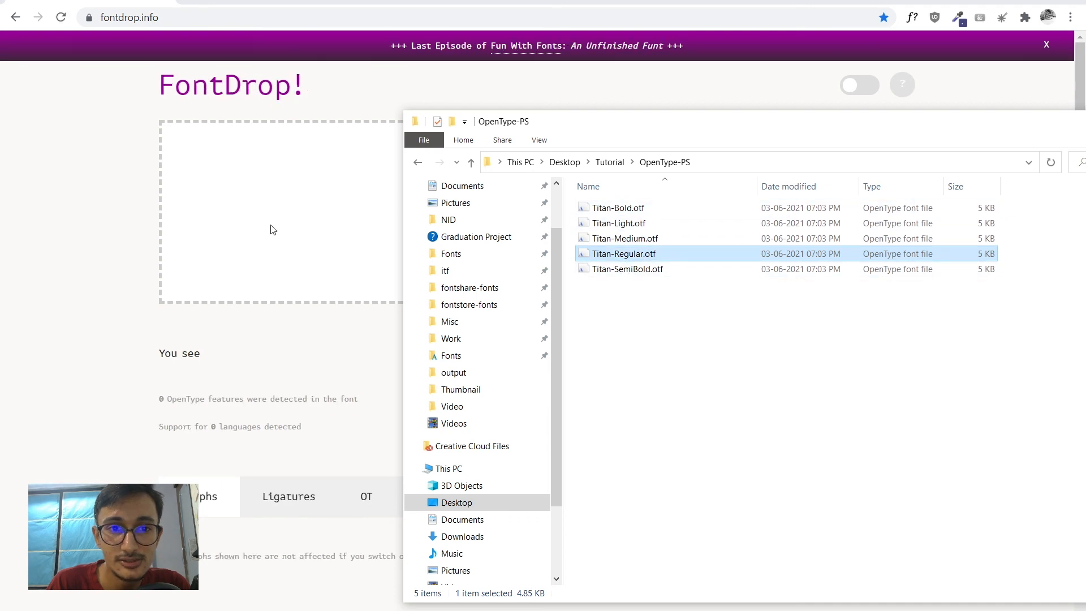
click(671, 486)
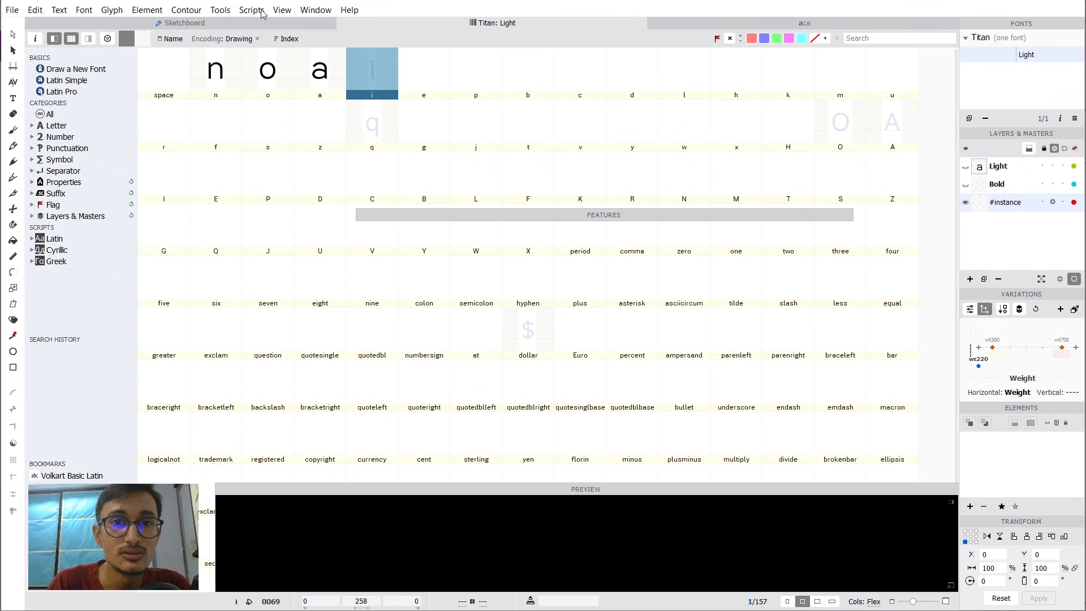
Switch to FontLab and try to export Titan as Variable TT to the source folder in a profile subfolder.
click(16, 11)
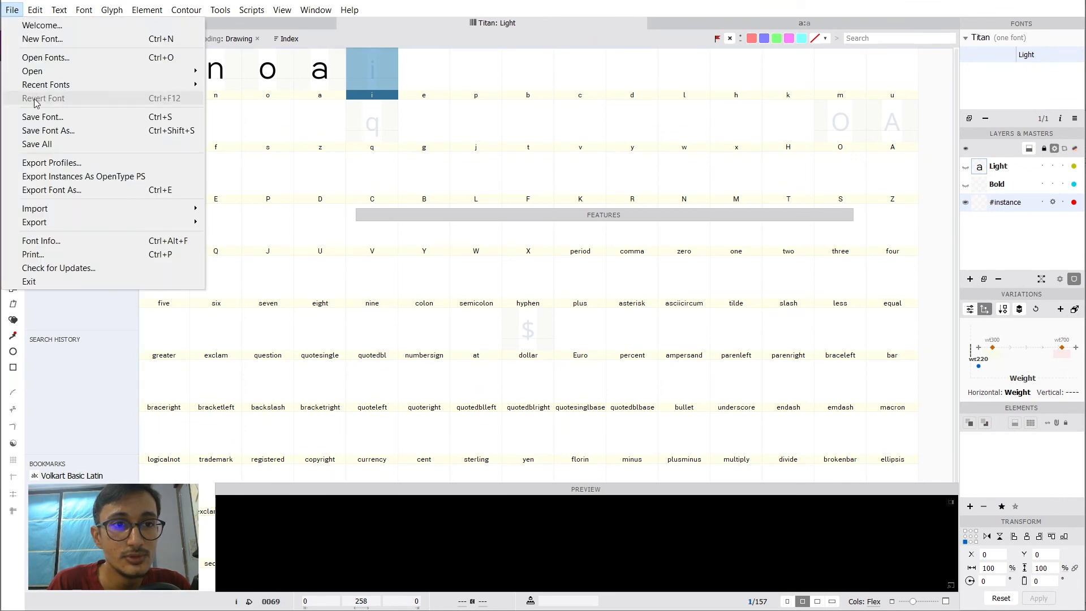
mouse_move(45, 89)
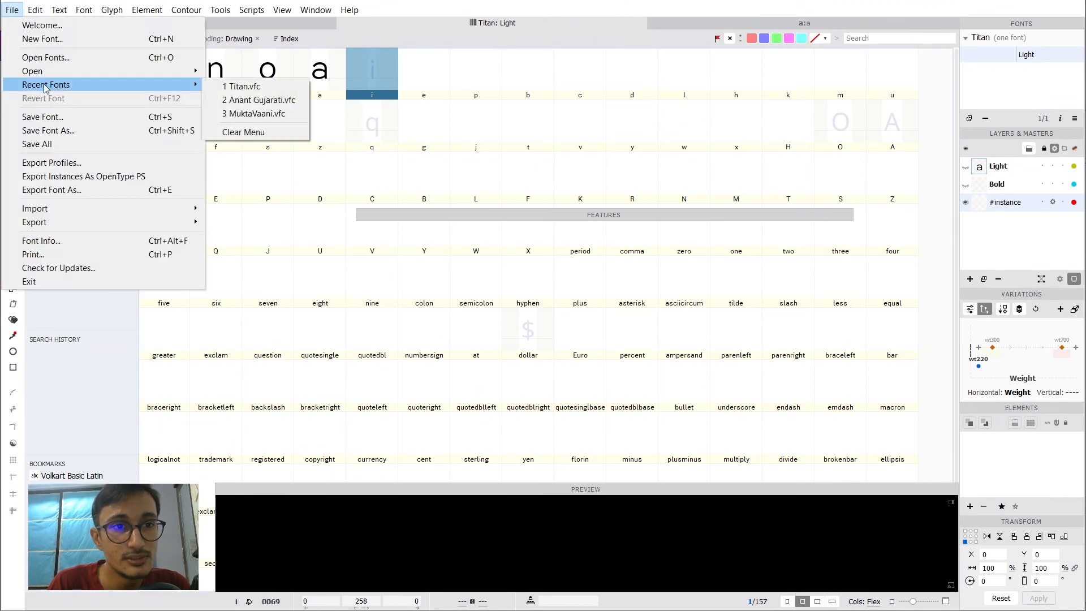
click(57, 193)
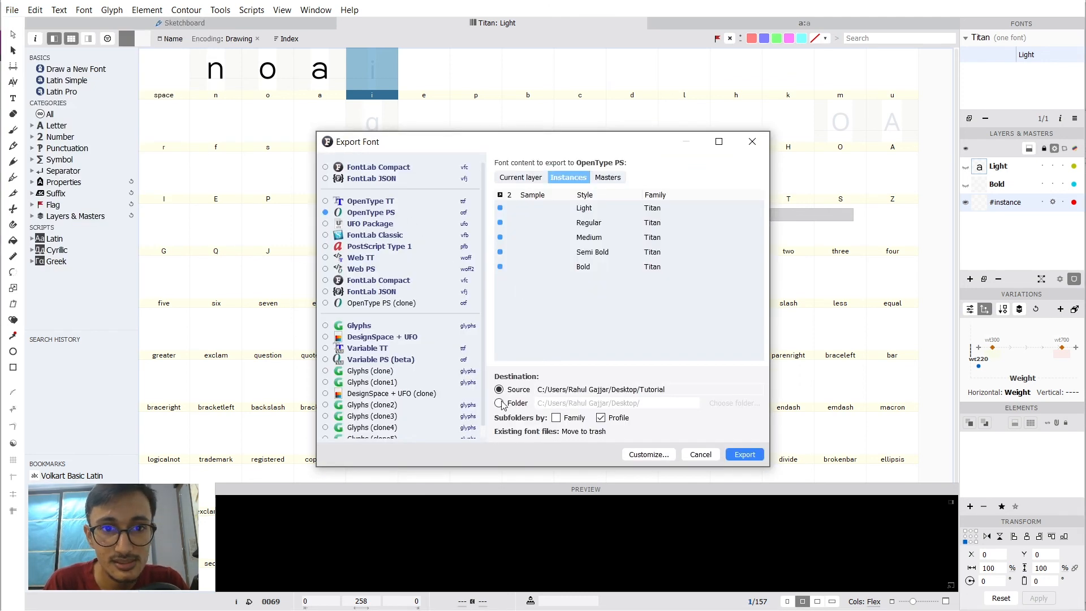
click(343, 352)
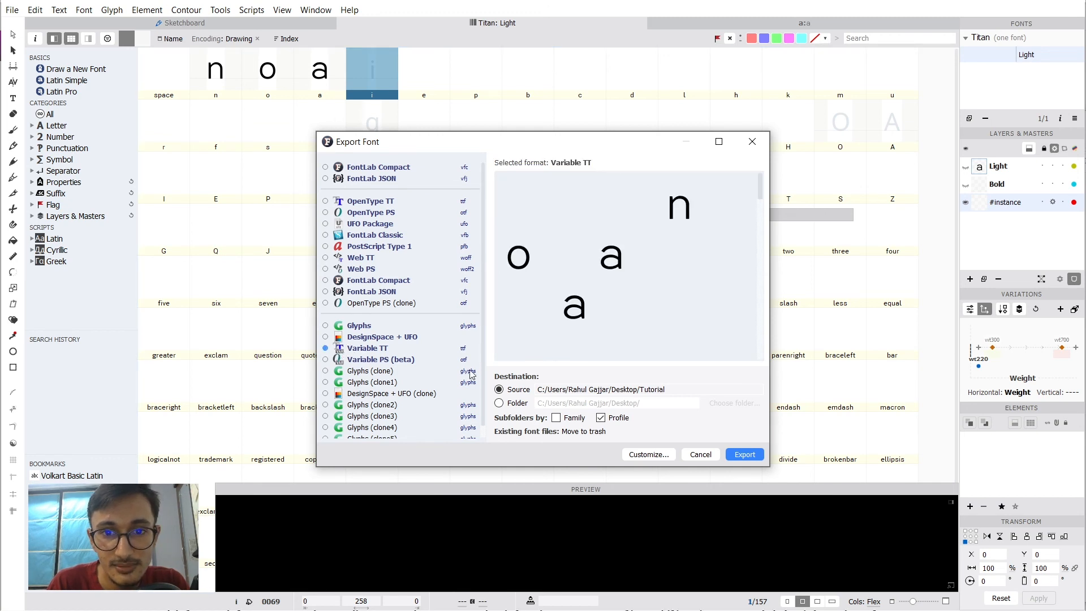
click(747, 456)
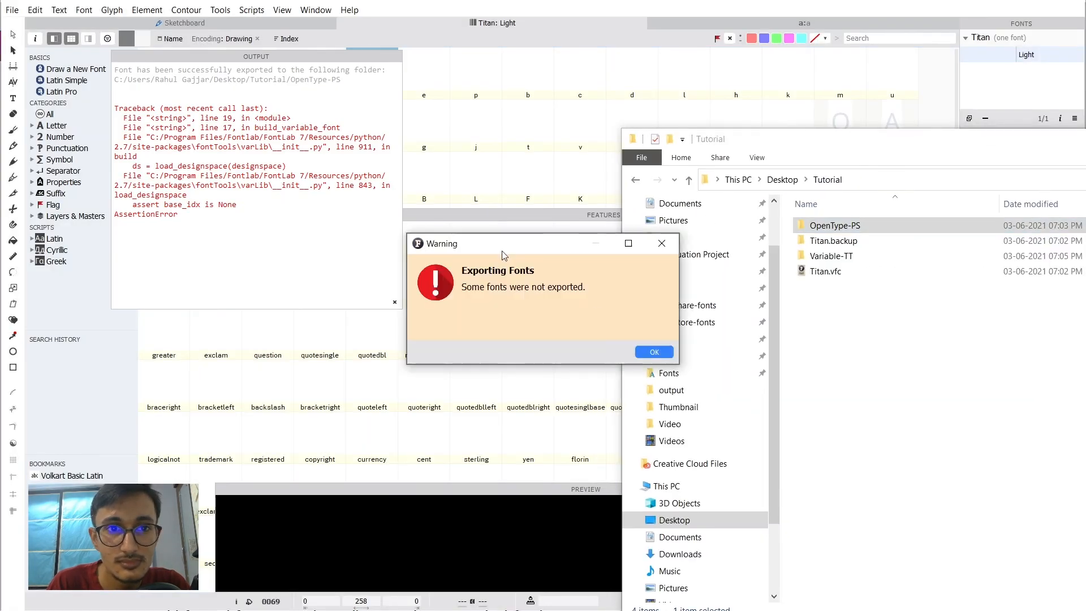
click(651, 352)
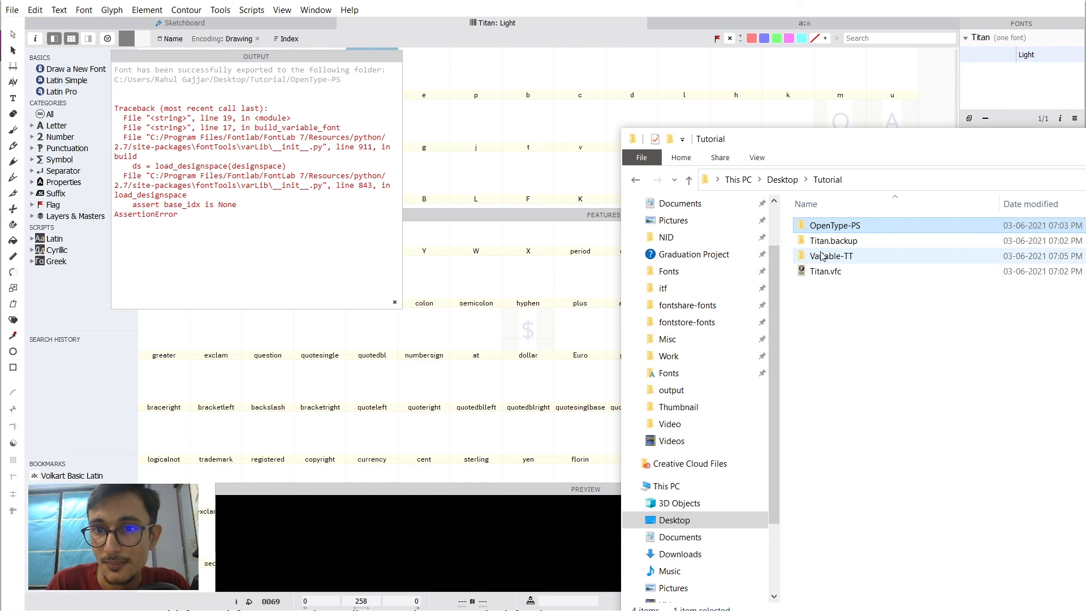
Open the Variable-TT export folder, then return to FontLab to read the Output panel and collapse it.
double_click(821, 256)
click(284, 218)
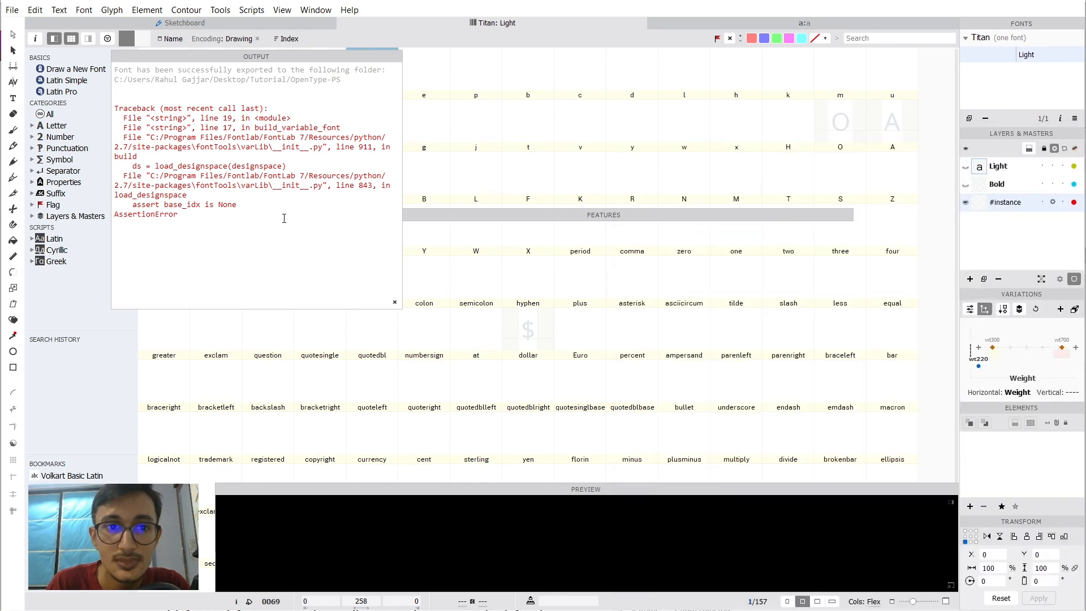
click(125, 57)
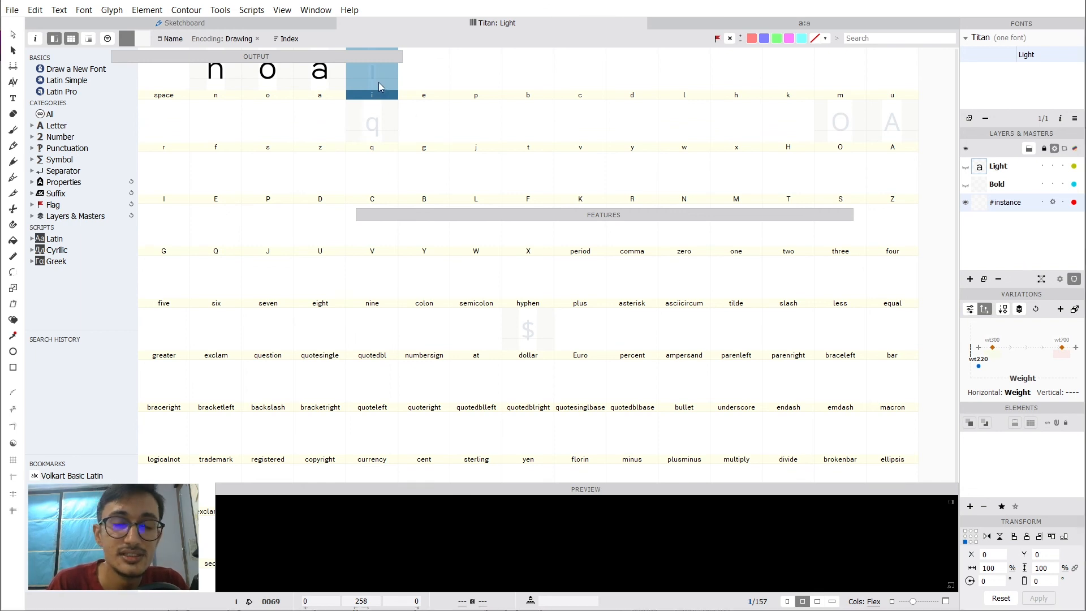
Delete all glyphs from i through notdef and clear the Drawing encoding from the glyph overview.
key(Left)
key(Left)
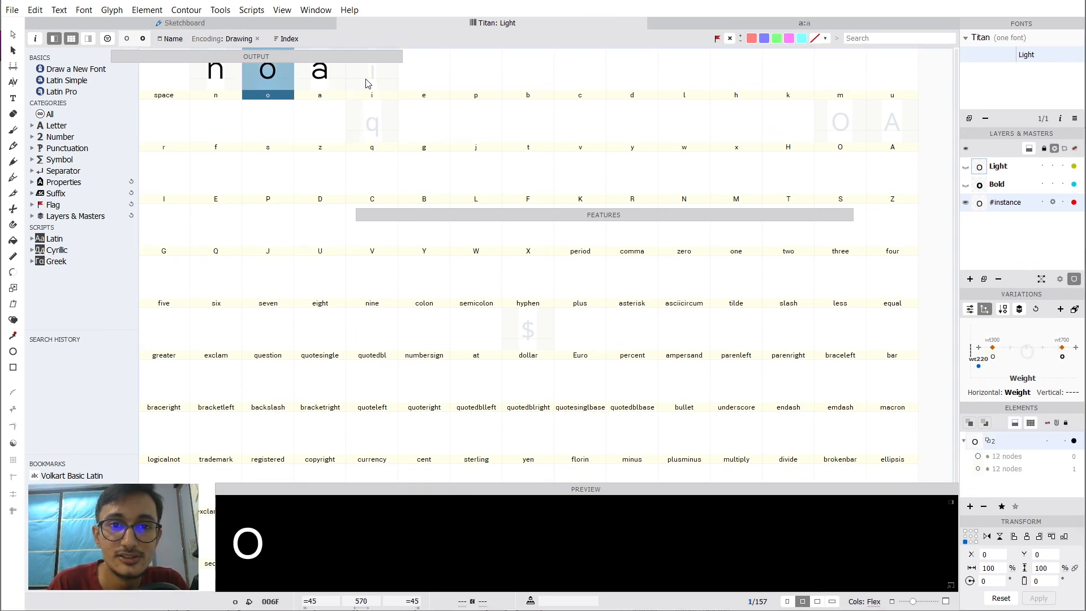
click(368, 84)
scroll(300, 349, down, 1)
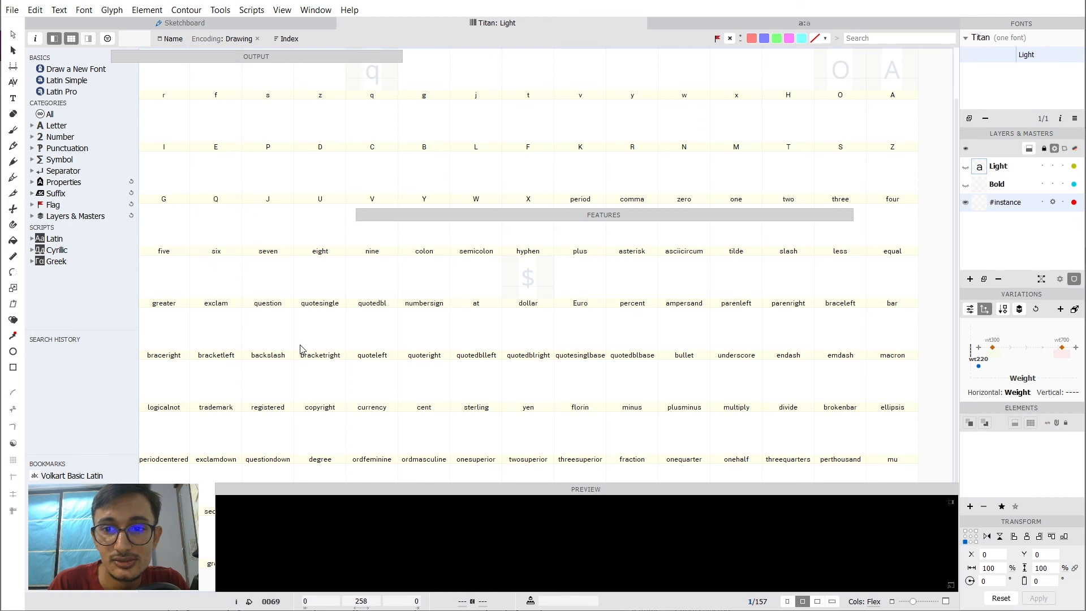
click(229, 490)
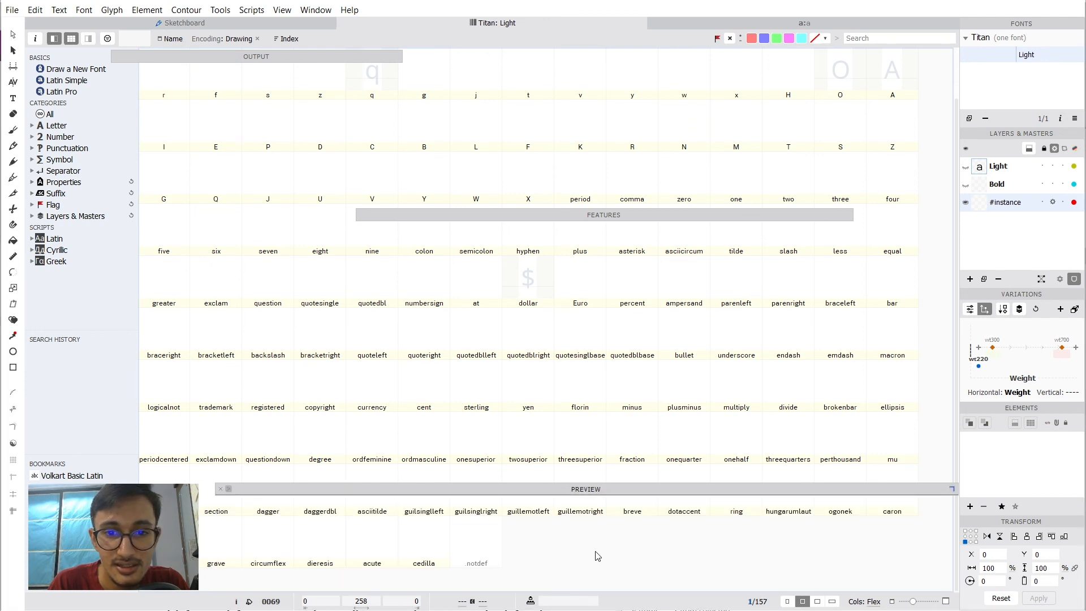
shift+click(484, 546)
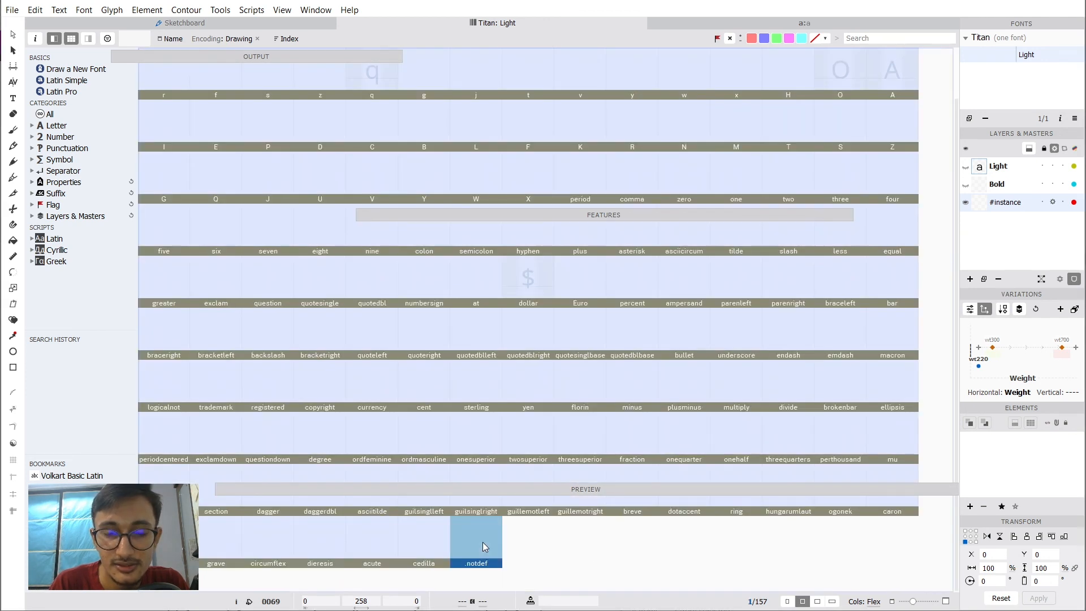
key(Delete)
key(Return)
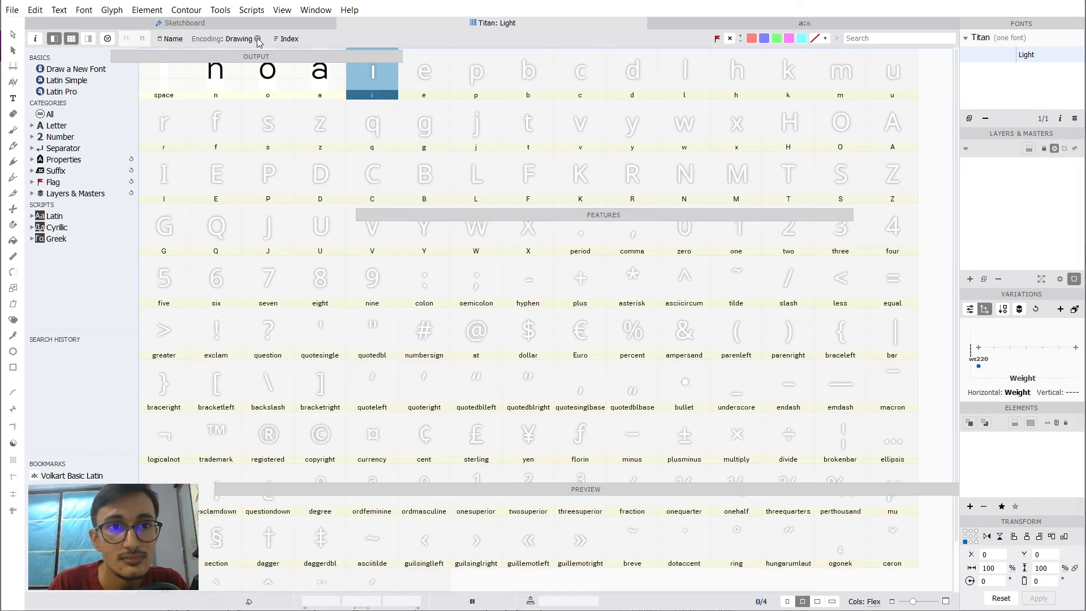
click(193, 75)
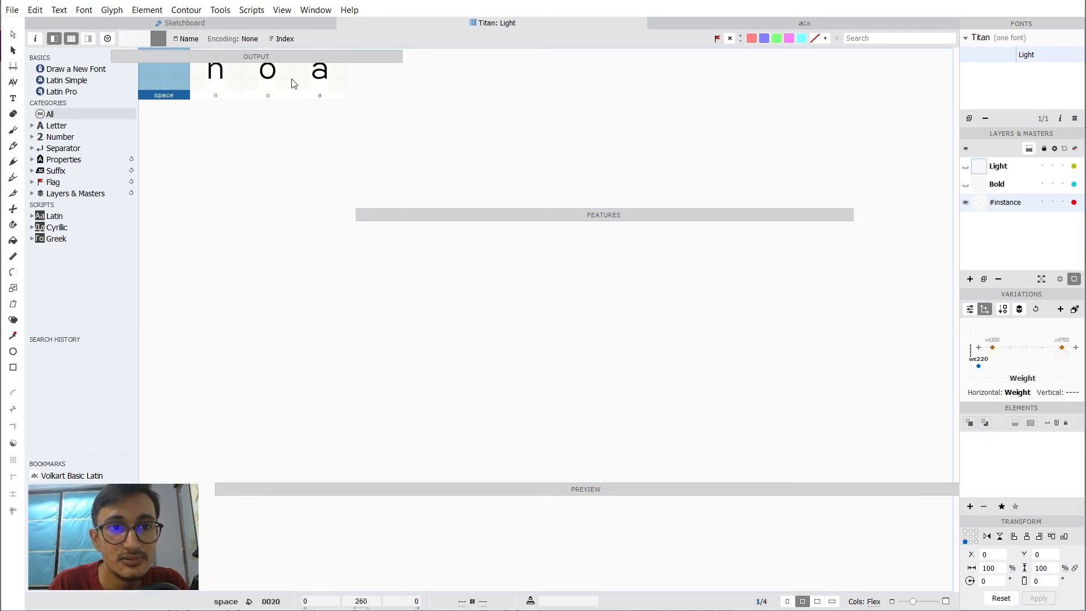
click(333, 80)
Expand the Features panel and delete the aalt, sups, frac and ordn features from Titan.
click(371, 216)
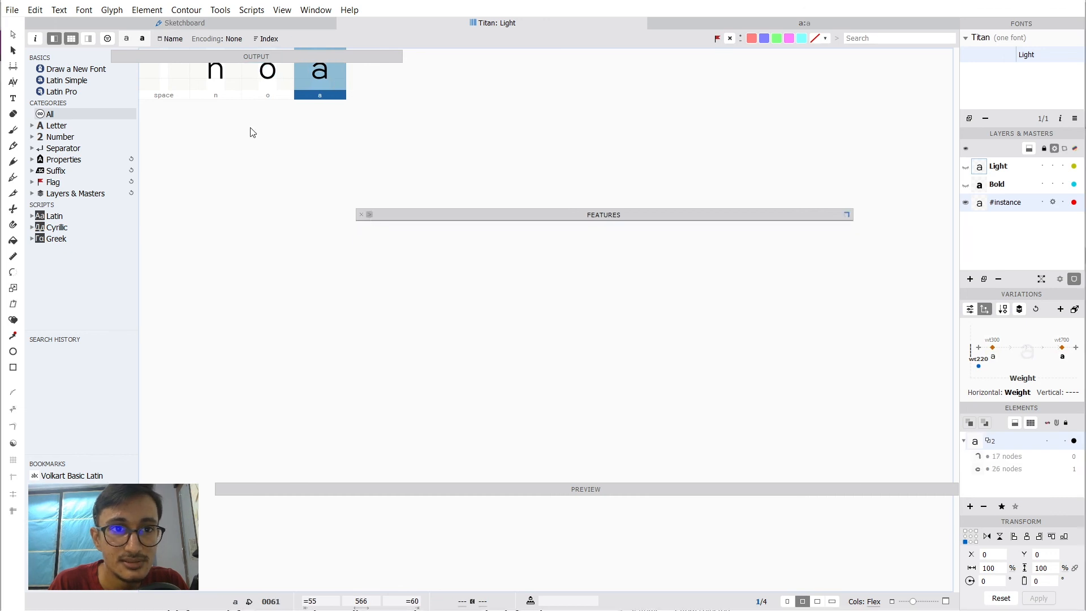
click(366, 230)
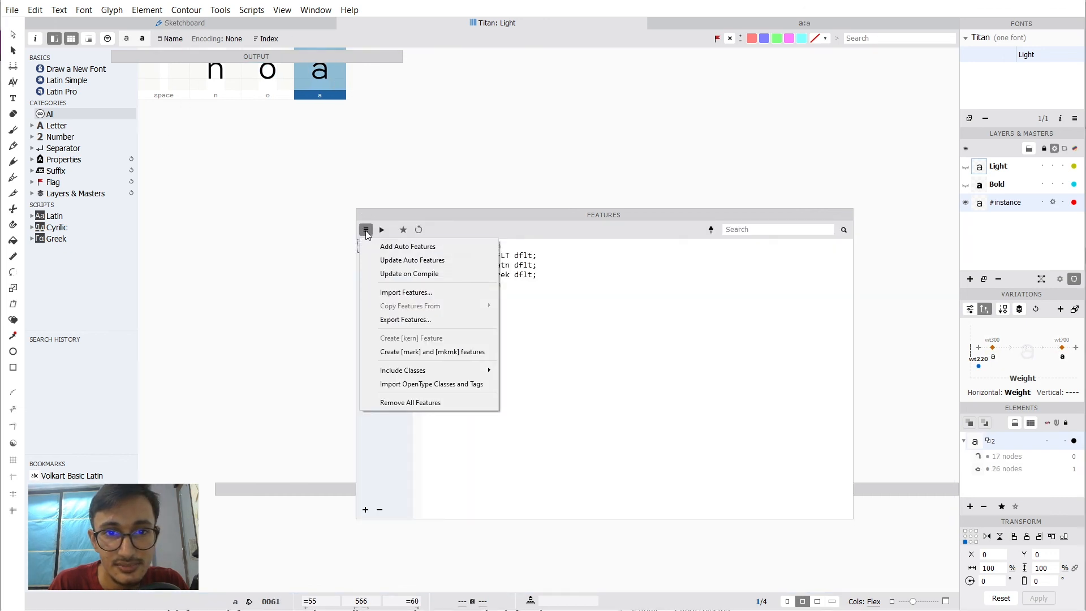
click(377, 249)
click(384, 272)
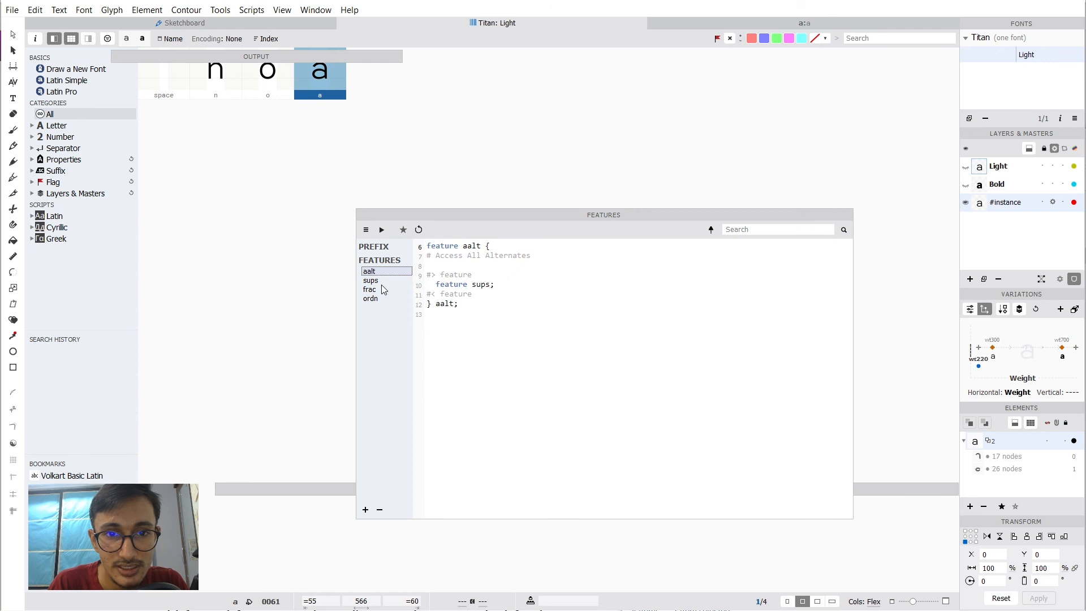
click(383, 289)
click(385, 299)
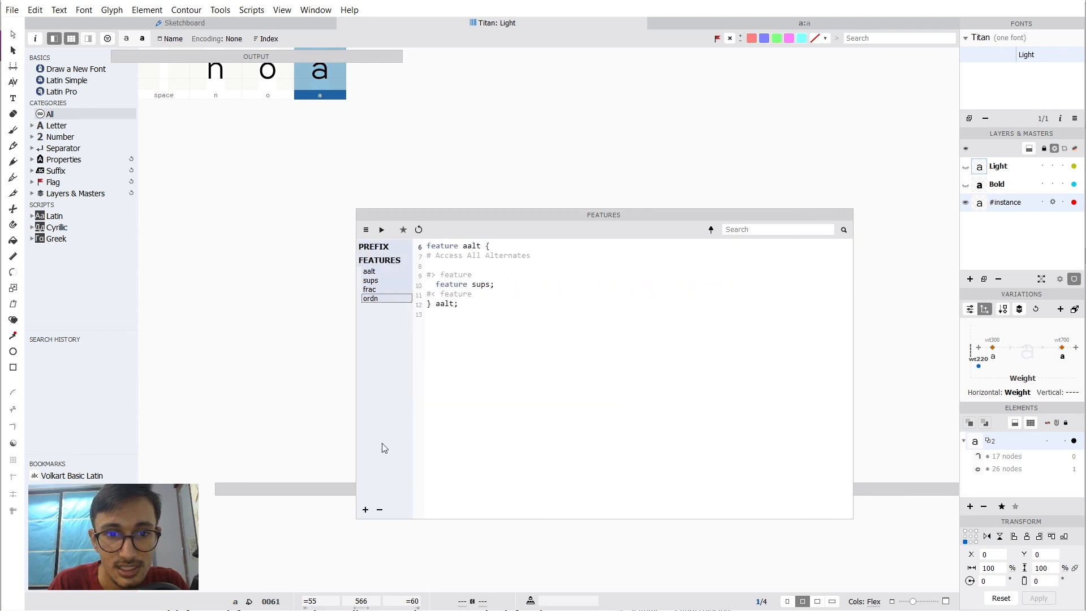
click(379, 510)
Check the remaining Prefix and Features entries of the font, and collapse the Features panel.
click(375, 249)
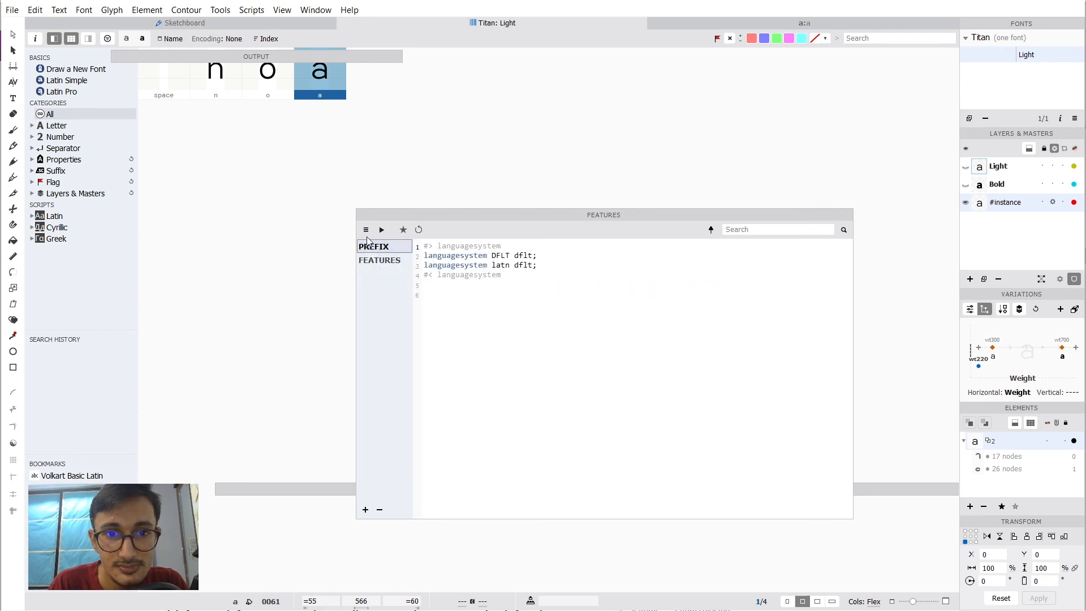
click(366, 229)
click(366, 229)
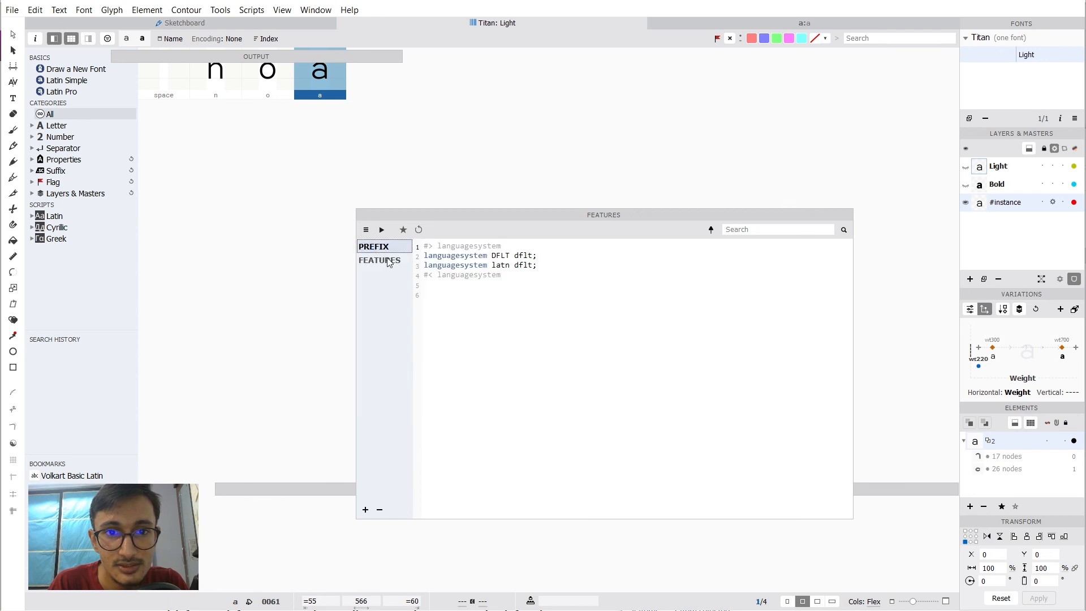
click(389, 261)
click(368, 216)
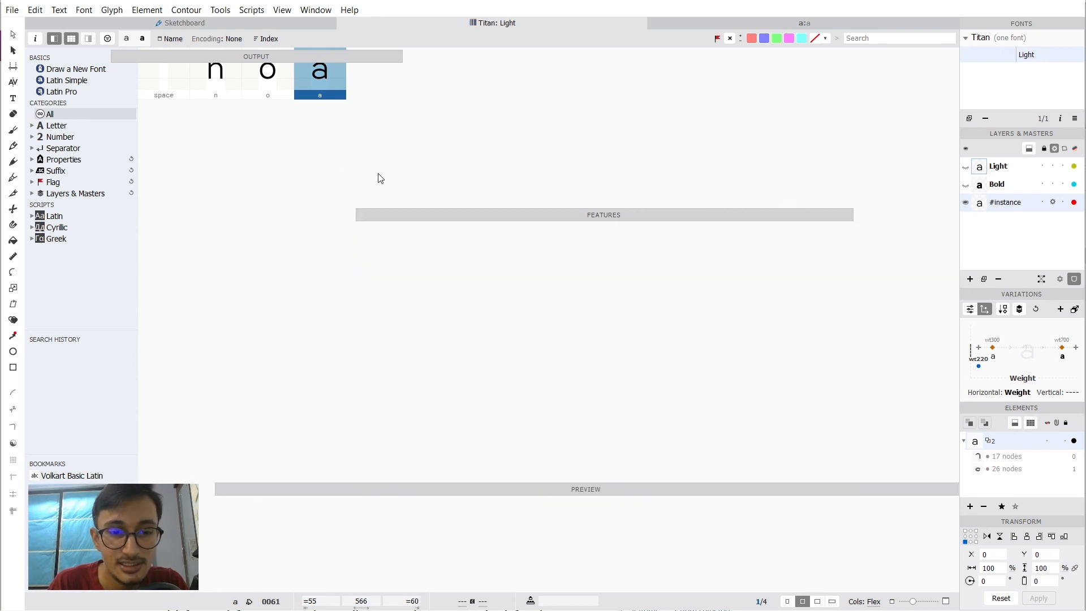
click(360, 215)
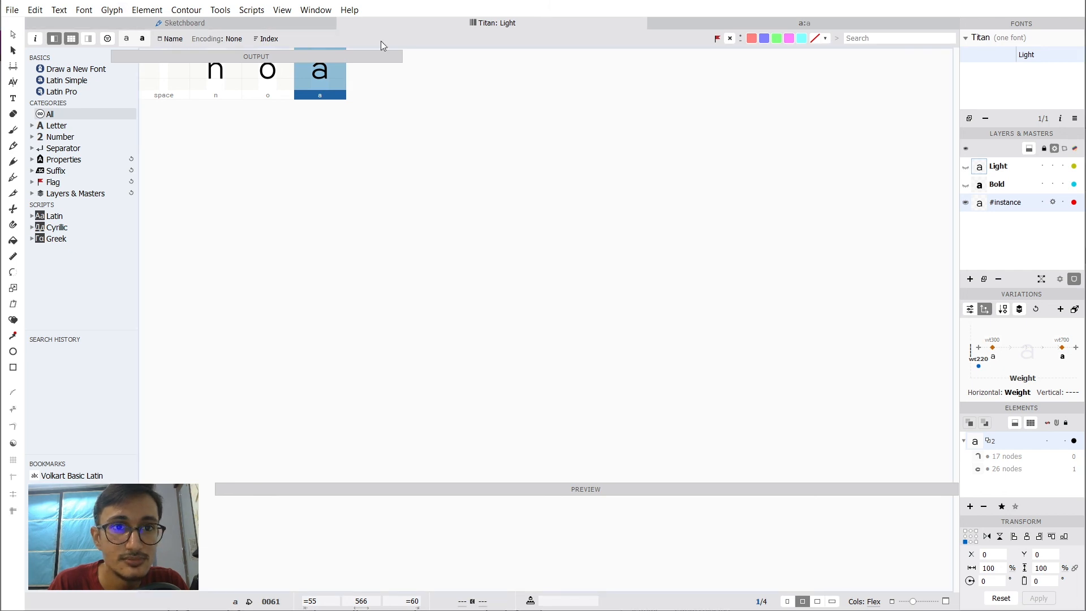
Export Titan as Variable TT to the source folder in a profile subfolder.
click(12, 9)
click(41, 193)
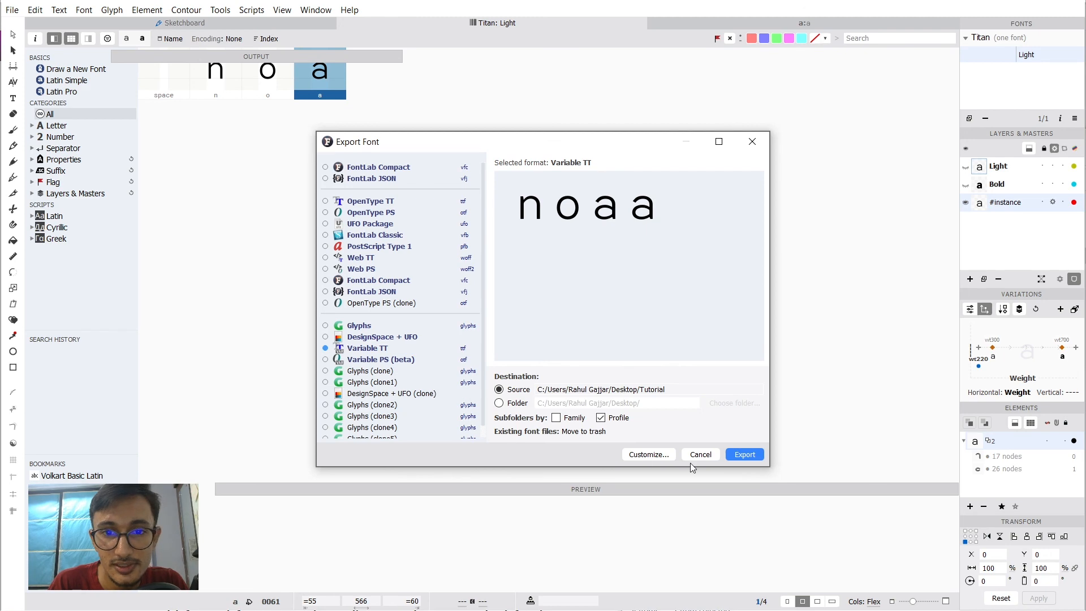
click(739, 456)
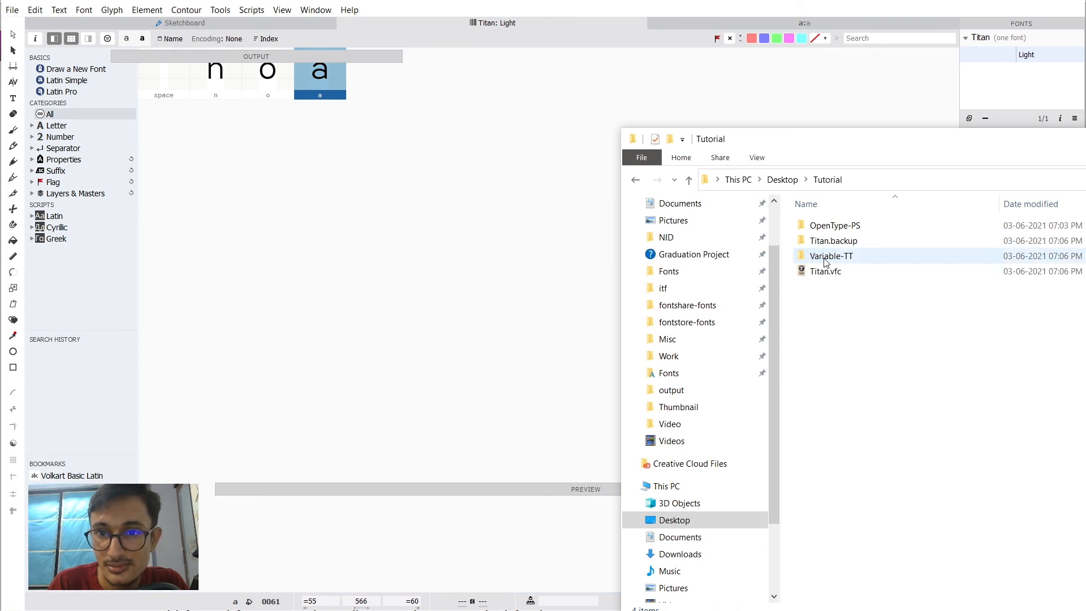
Open the Variable-TT export folder and load Titan-VF.ttf into FontDrop in the browser.
double_click(827, 258)
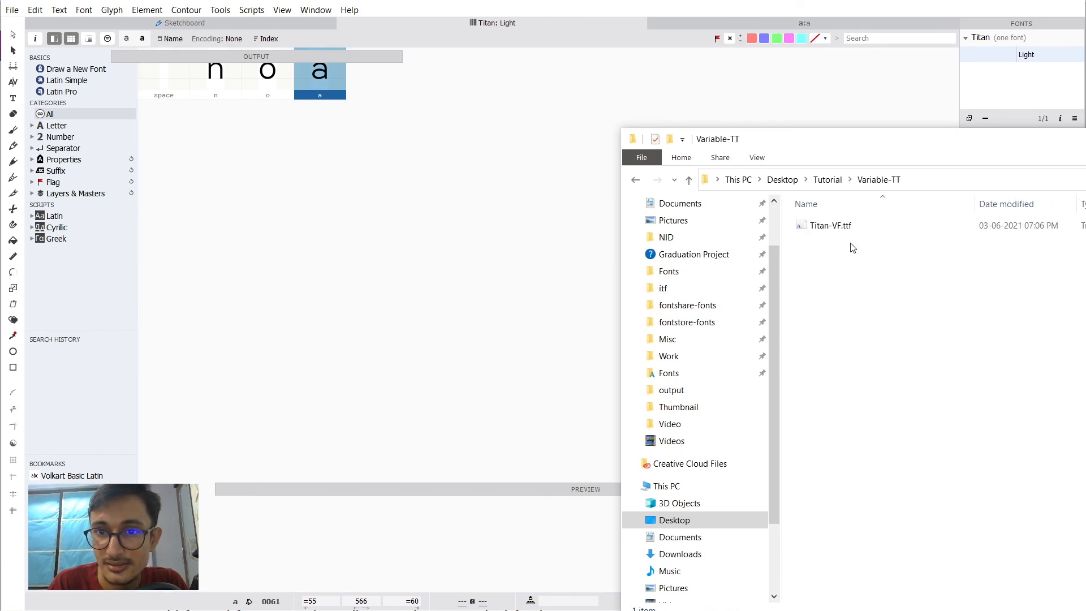
click(815, 227)
key(alt+Tab)
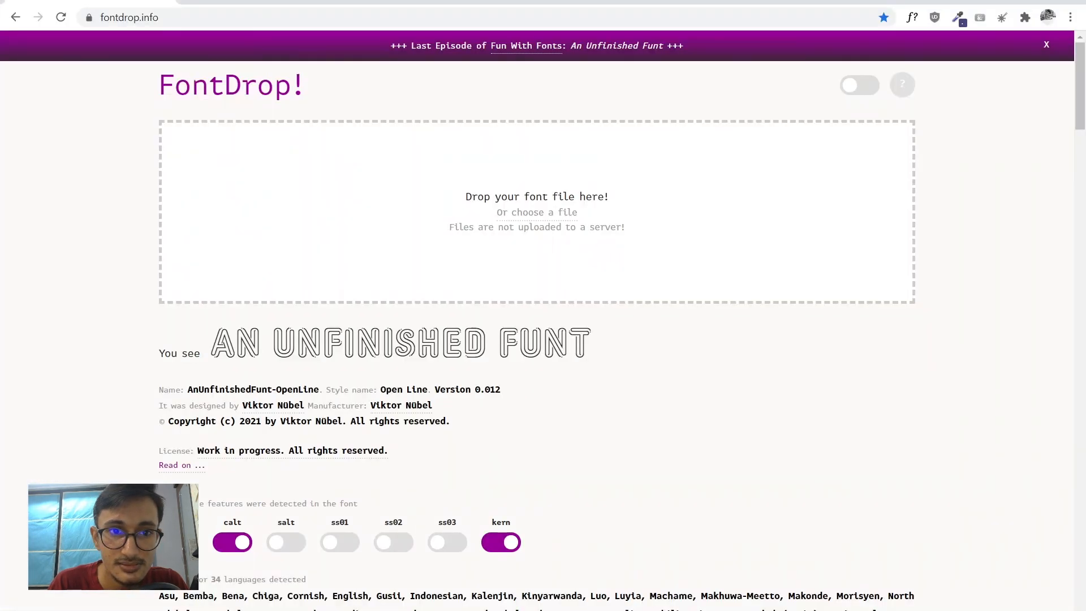
key(alt+Tab)
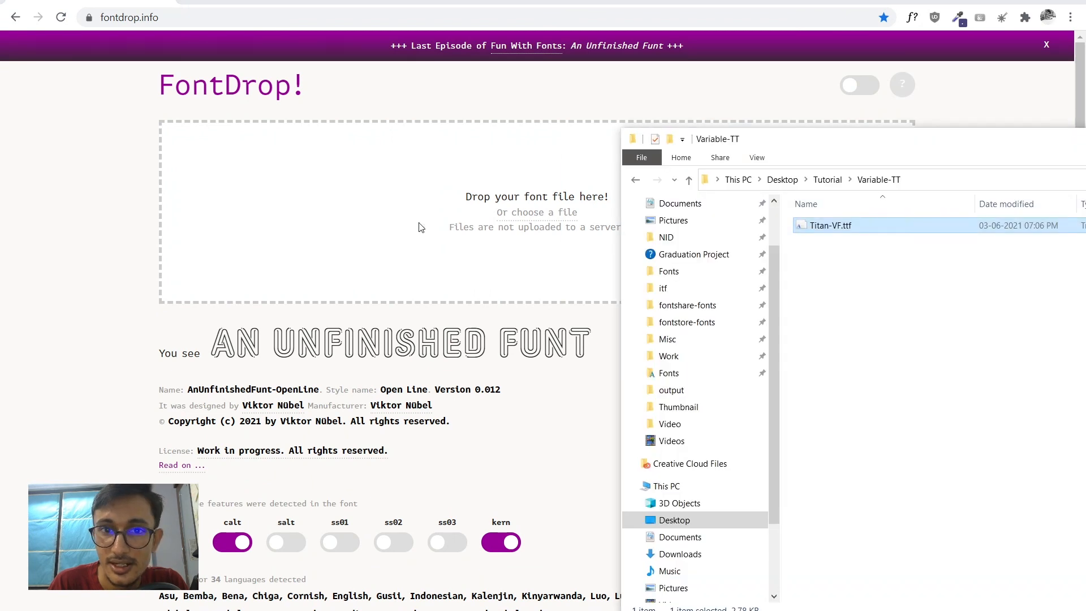
drag(420, 227, 379, 229)
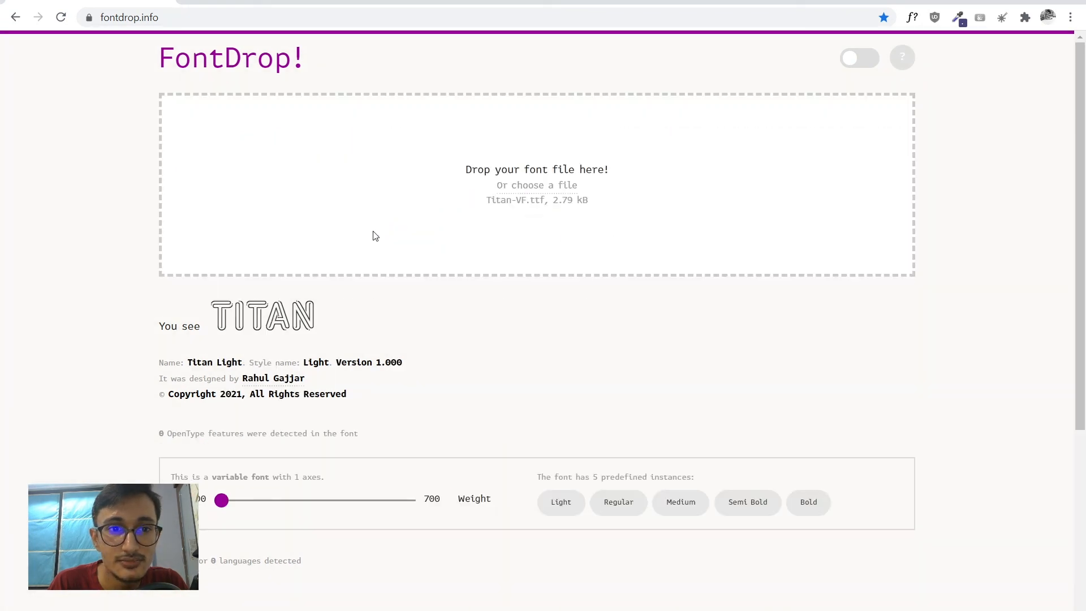
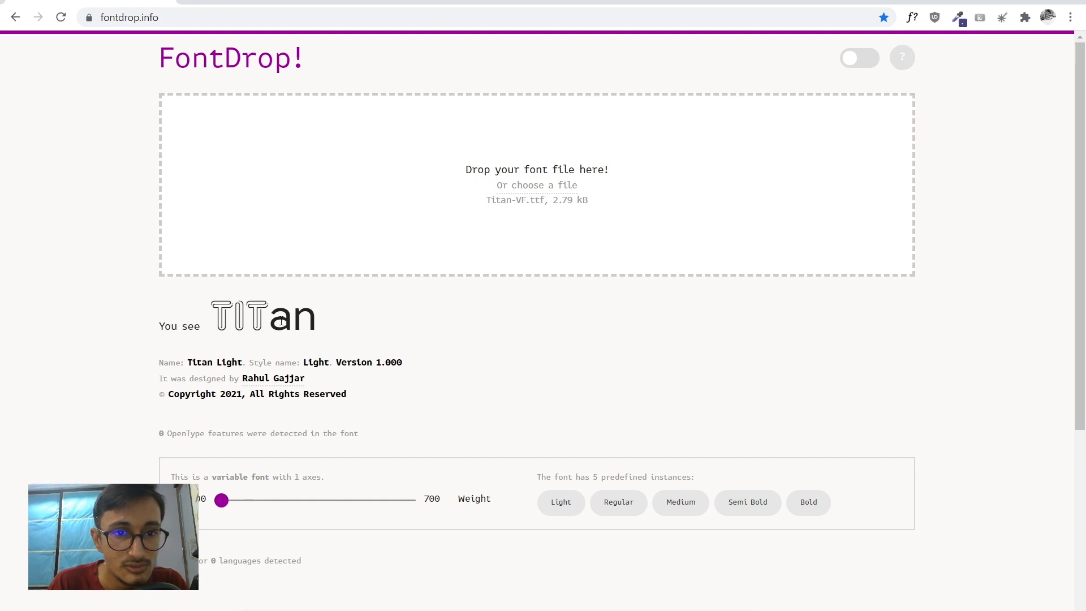
Replace the Type Yourself sample text with "anononnaa" and set its font size to 160px.
drag(281, 322, 331, 328)
scroll(263, 357, down, 4)
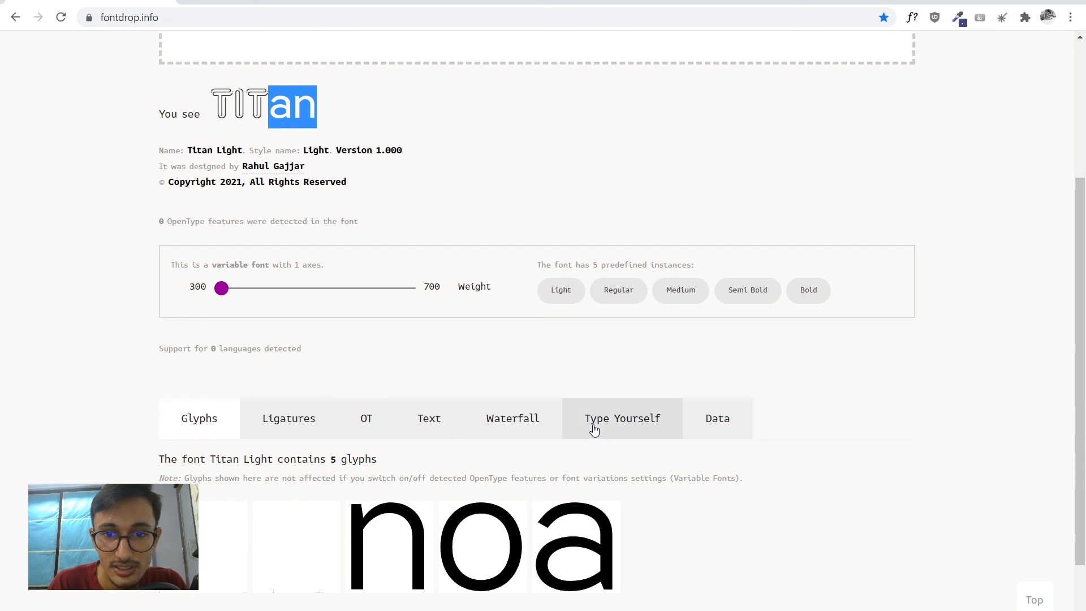
click(625, 418)
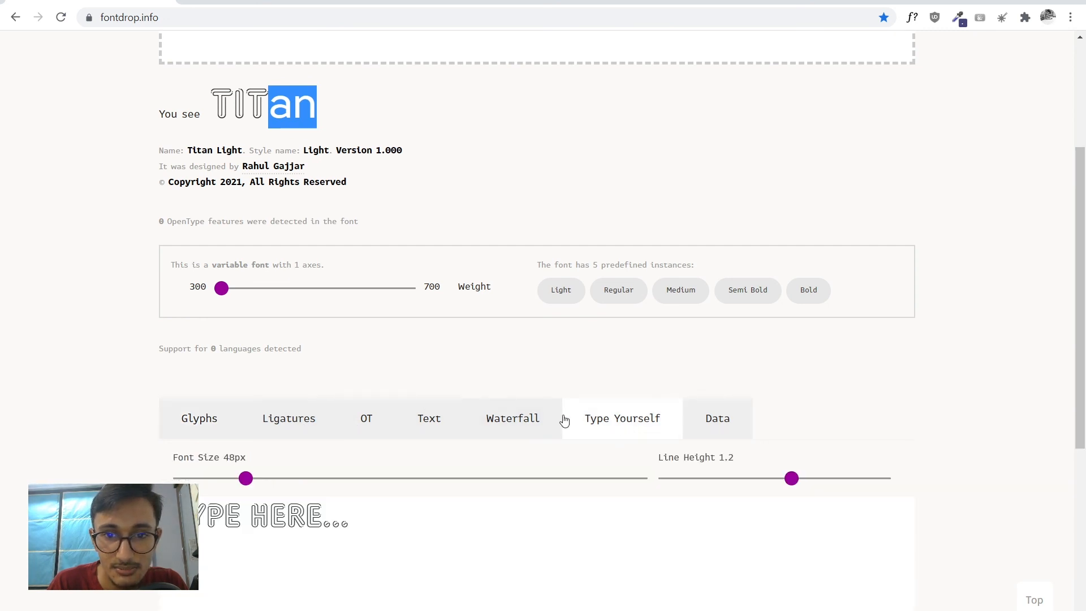
scroll(563, 417, down, 3)
click(444, 386)
key(ctrl+a)
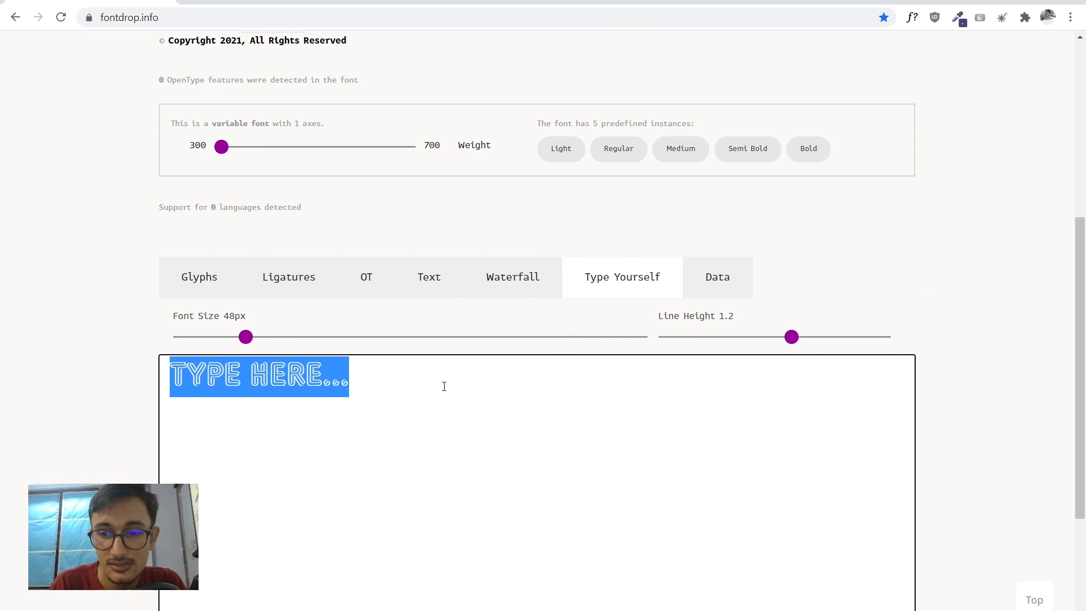
key(BackSpace)
text(an)
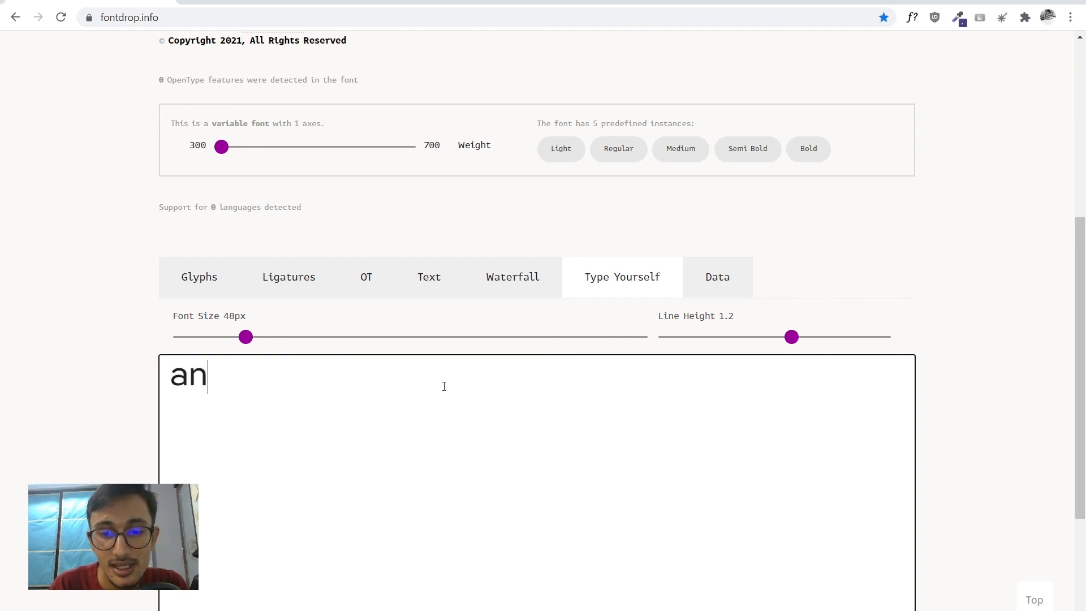
text(ononnaa)
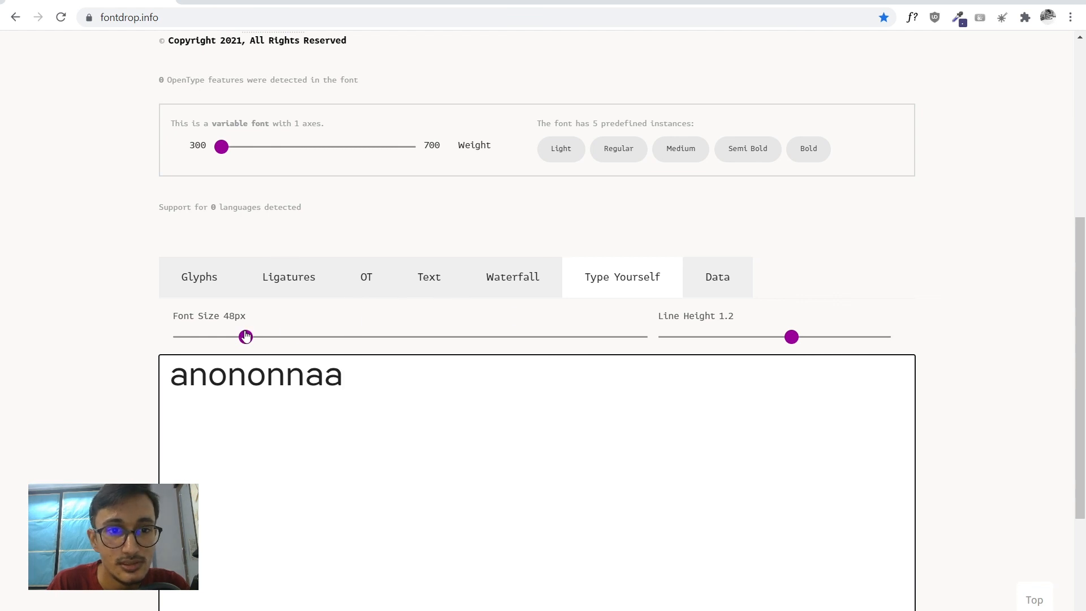
drag(245, 337, 422, 346)
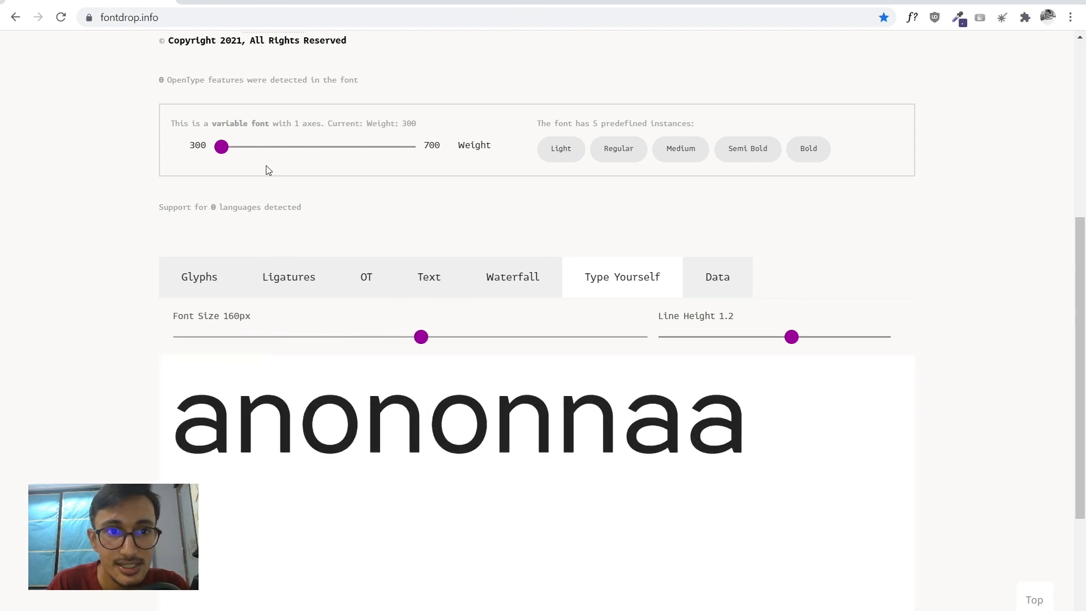
Raise the variable font's Weight axis to 700 and look over the sample text and title preview.
mouse_move(224, 152)
mouse_down()
mouse_move(538, 170)
mouse_move(174, 140)
mouse_move(461, 148)
mouse_move(243, 146)
mouse_up()
drag(325, 145, 484, 157)
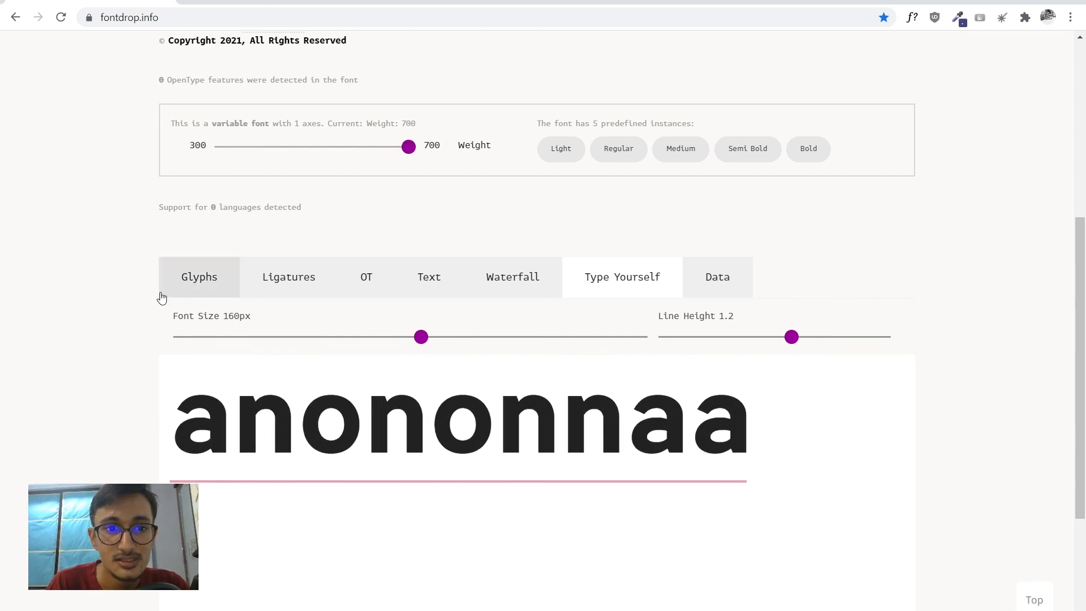
scroll(111, 302, up, 6)
scroll(111, 298, down, 4)
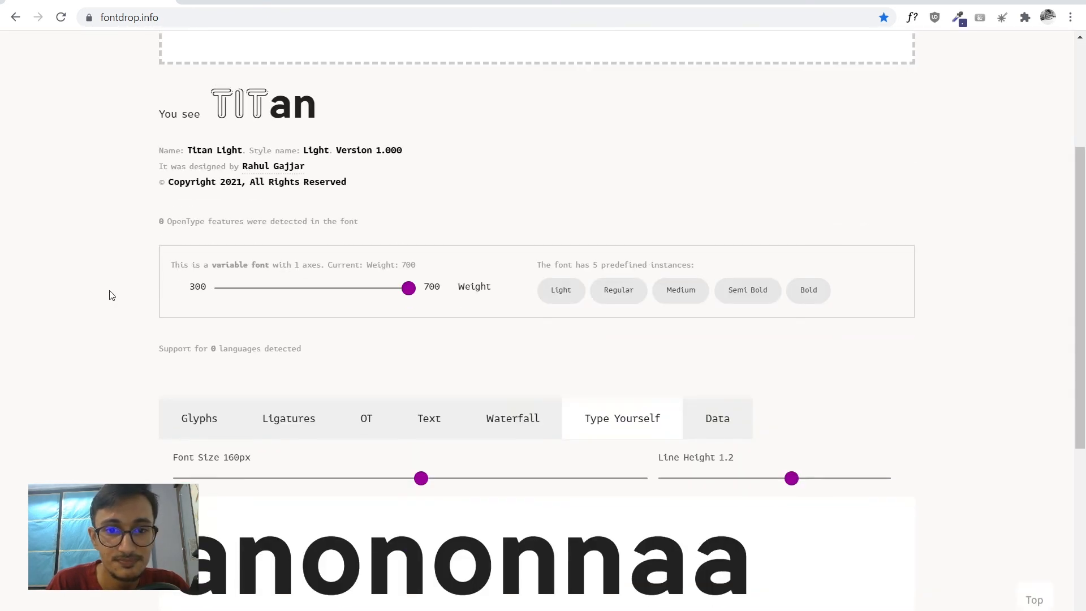
scroll(109, 294, up, 4)
scroll(110, 294, down, 6)
Browse the font's Glyphs, Ligatures, OT and Waterfall views, examining the sample sentence across the waterfall sizes.
click(204, 286)
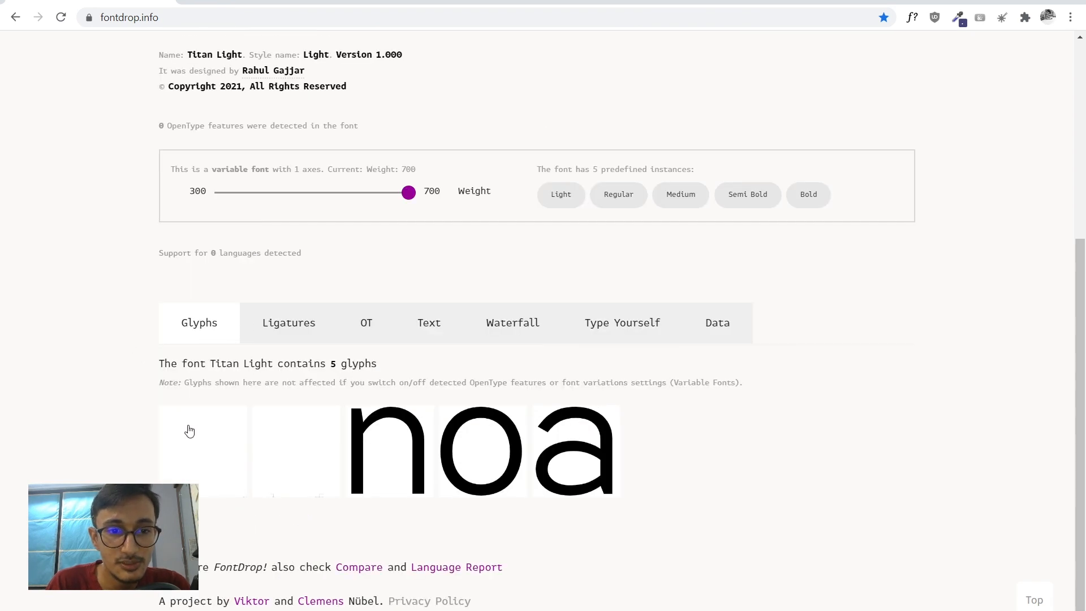
click(304, 335)
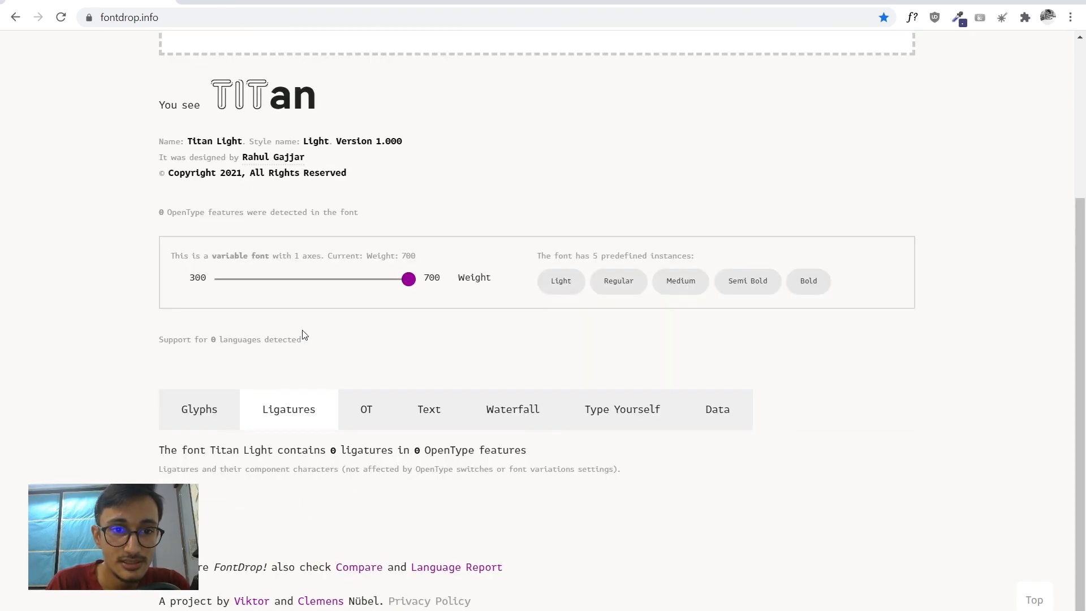
click(368, 423)
click(514, 421)
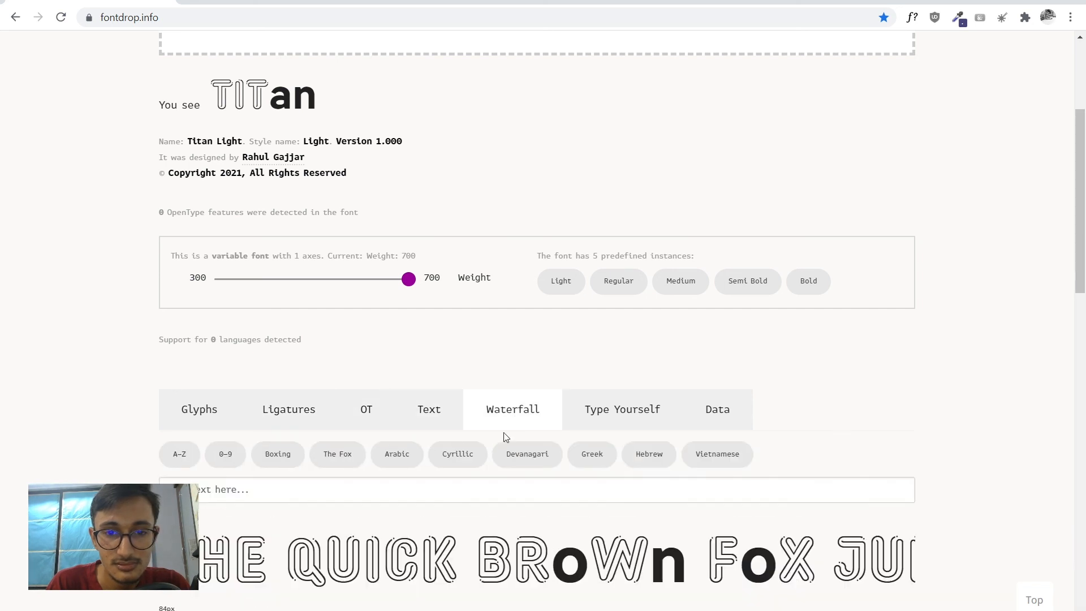
scroll(113, 419, down, 7)
scroll(327, 545, down, 3)
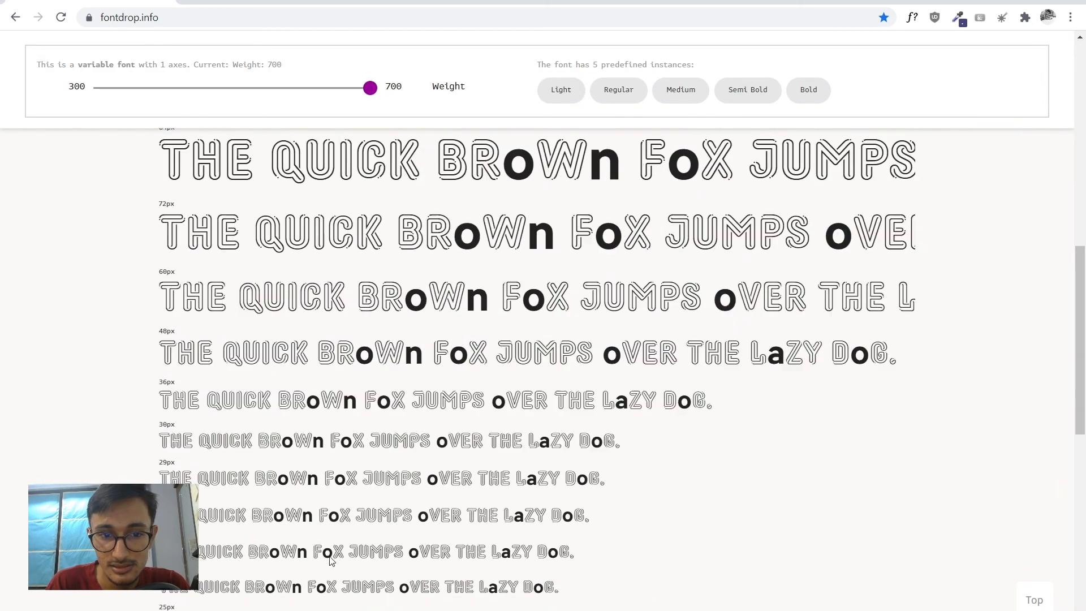
scroll(327, 544, down, 8)
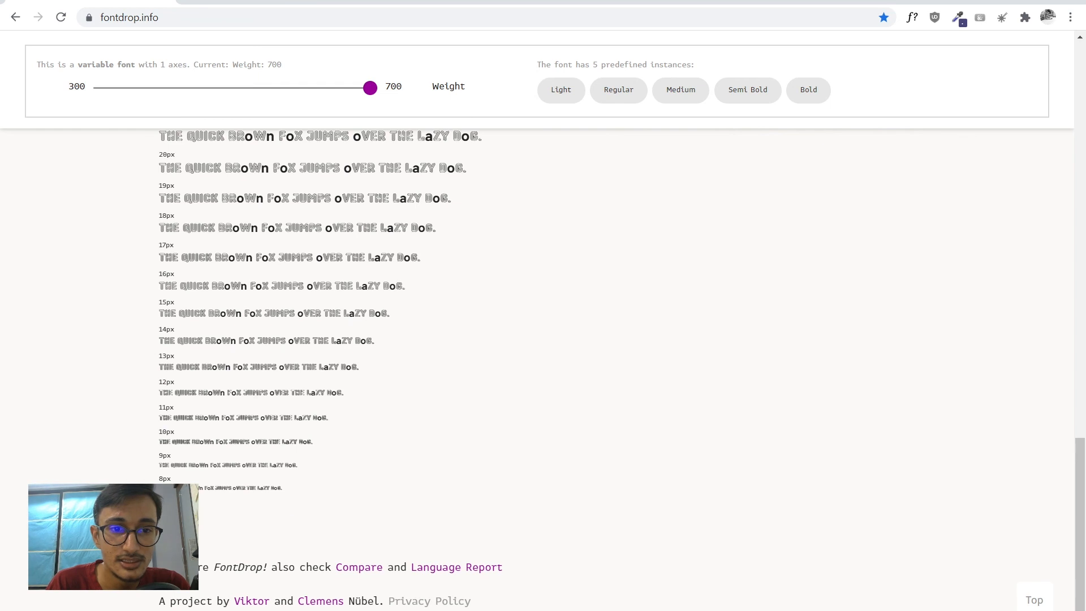
scroll(240, 461, up, 6)
scroll(452, 434, up, 20)
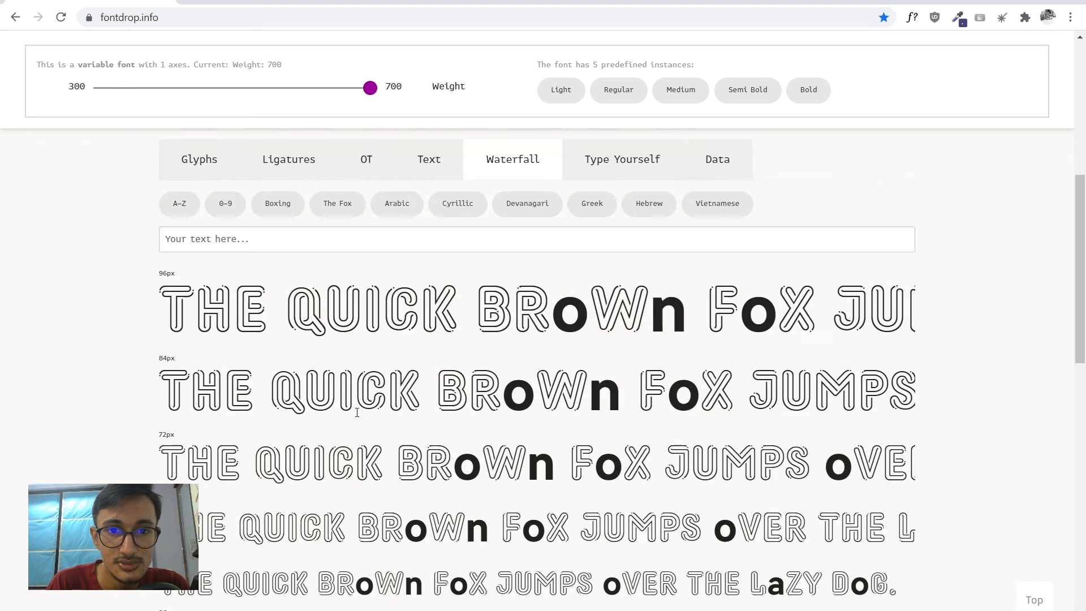
scroll(626, 477, down, 4)
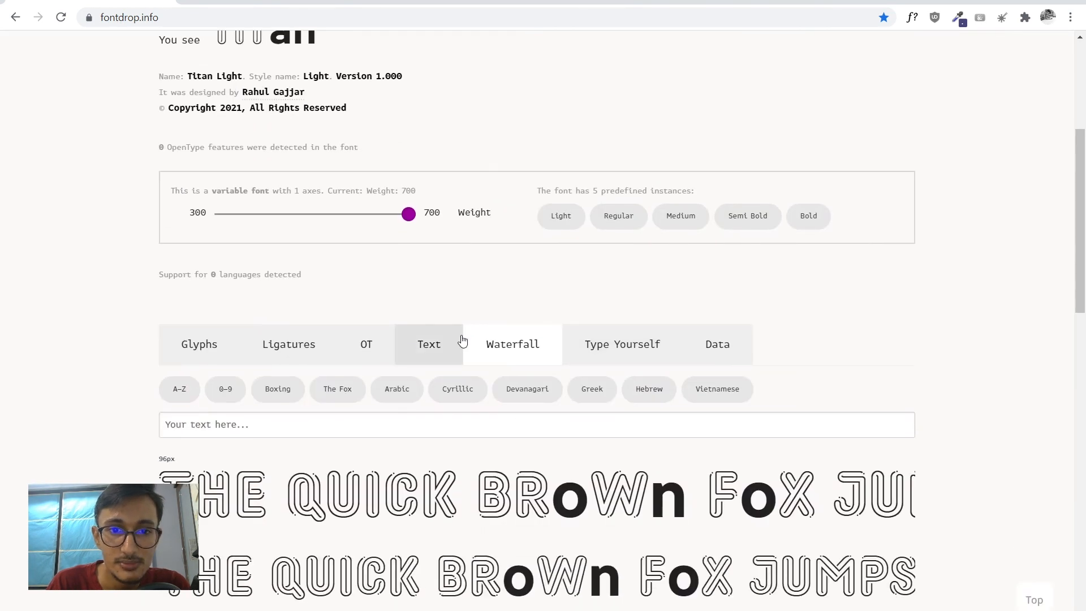
Revisit the Glyphs view, then examine the copyright, designer and designerURL entries in the Data view's Naming Table.
click(213, 347)
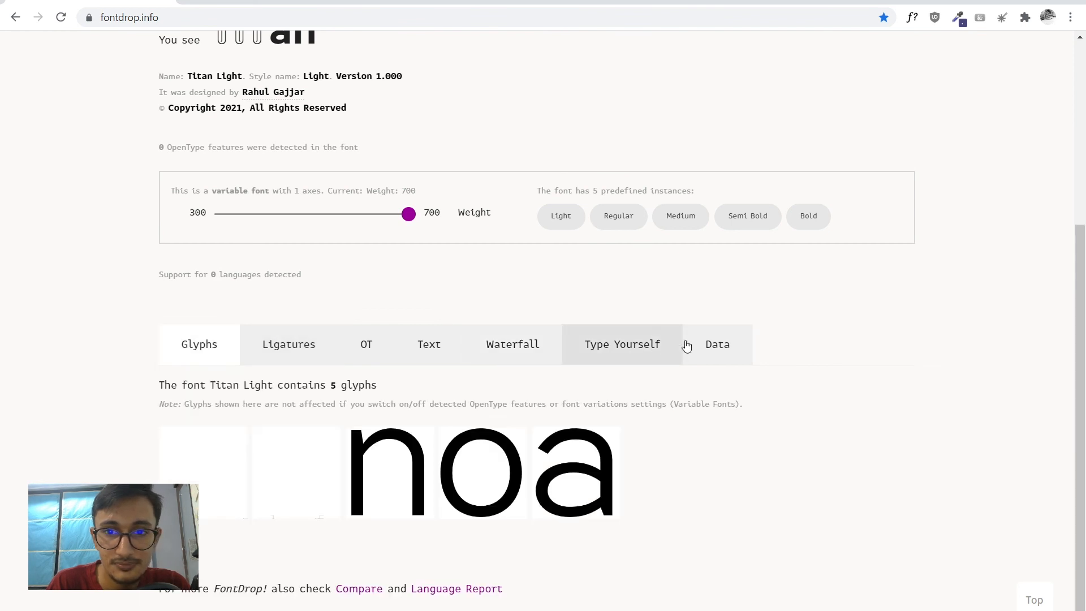
click(740, 346)
scroll(702, 396, down, 5)
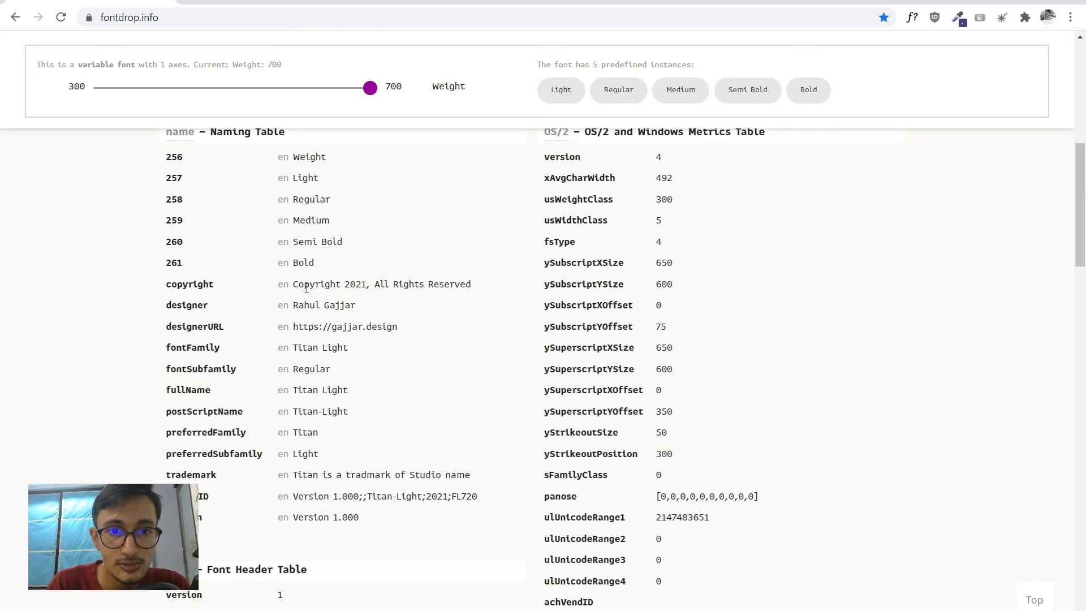
drag(302, 284, 481, 288)
drag(293, 306, 432, 317)
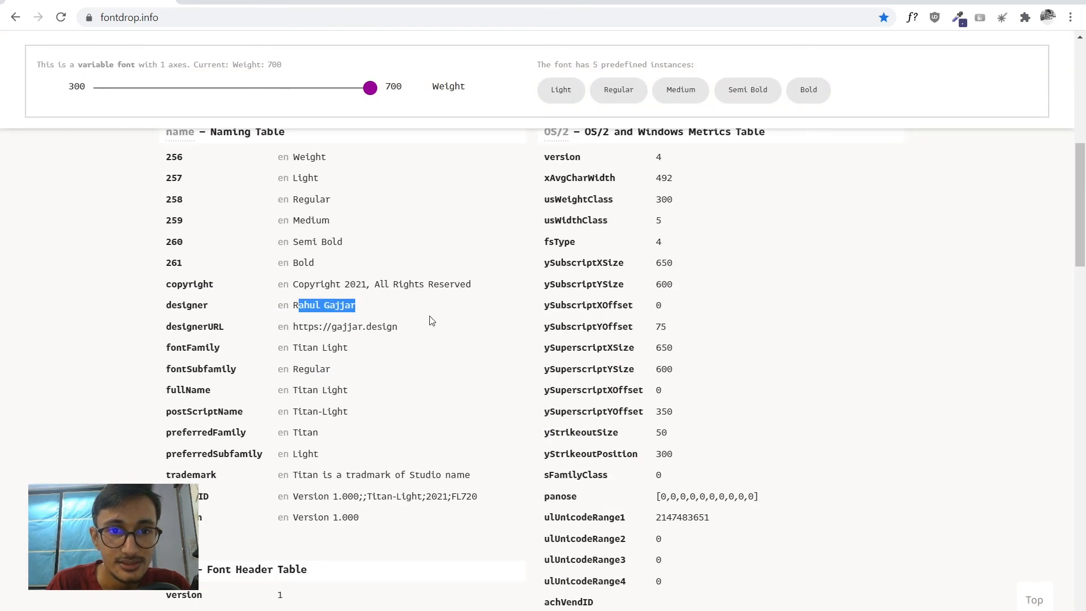
drag(304, 327, 387, 328)
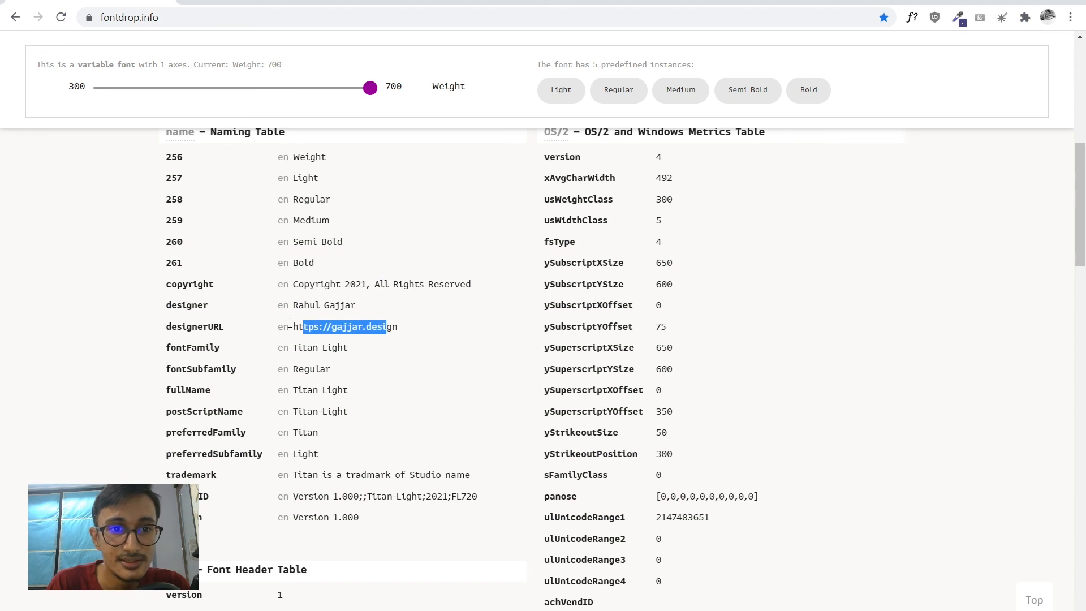
click(411, 510)
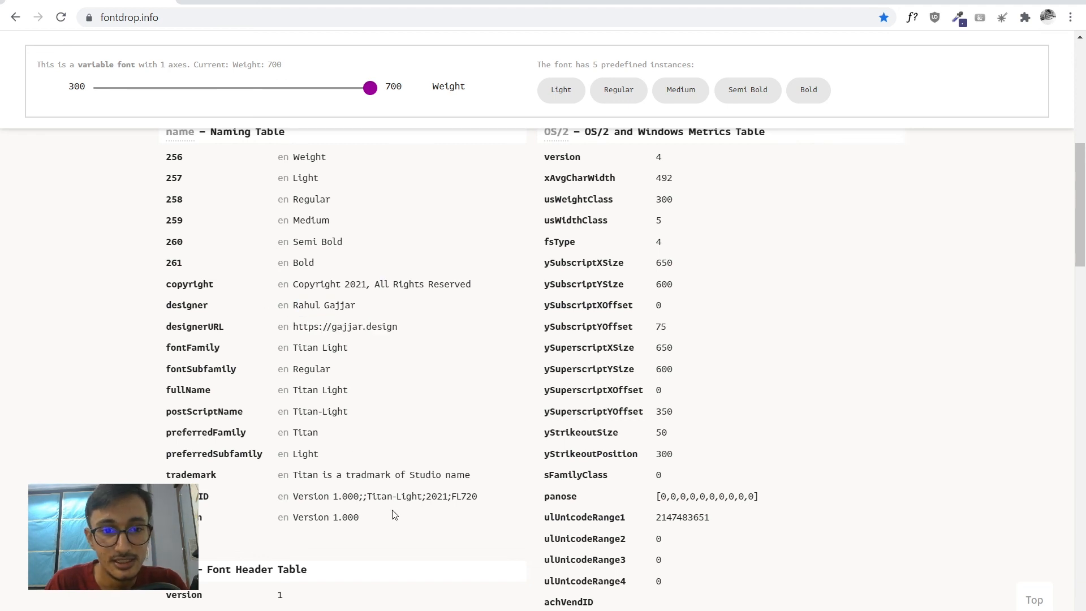
Load Titan-Regular.otf from the Tutorial folder's OpenType-PS subfolder into FontDrop.
scroll(394, 512, up, 10)
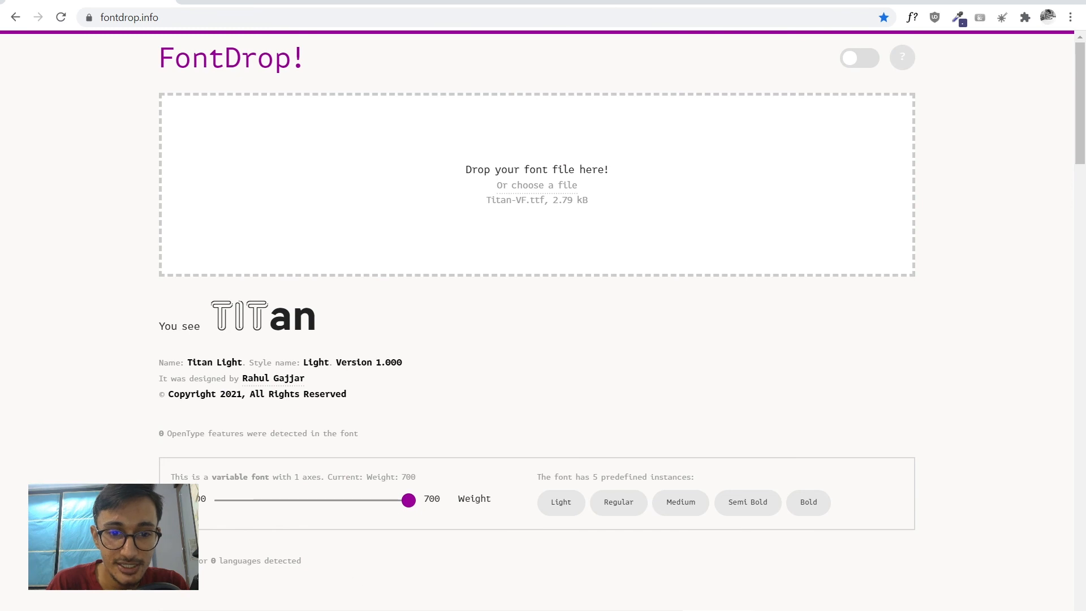
key(alt+Tab)
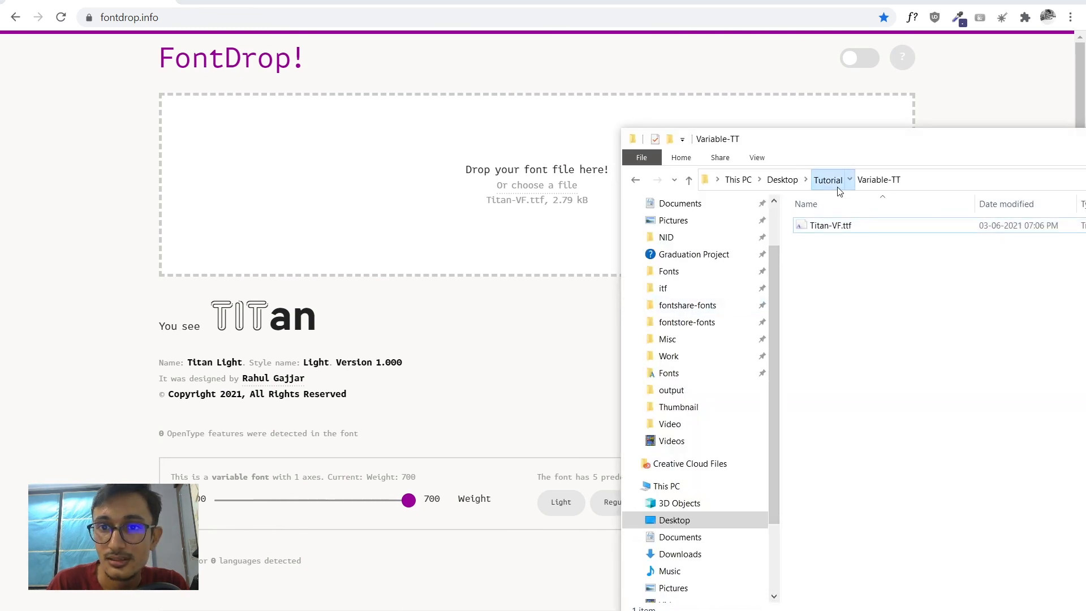
click(829, 180)
double_click(845, 225)
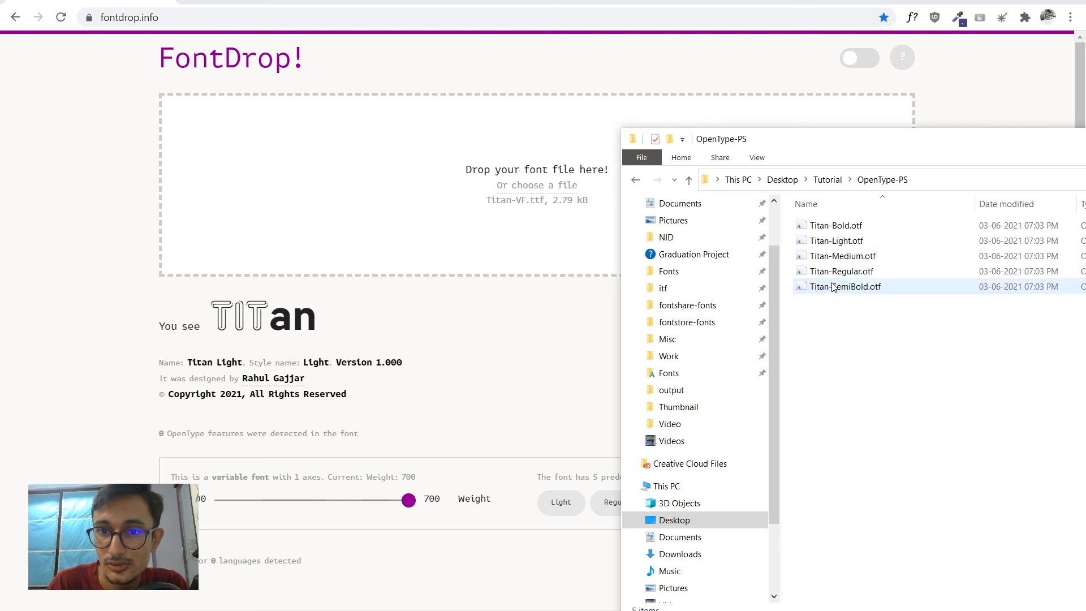
drag(842, 271, 367, 217)
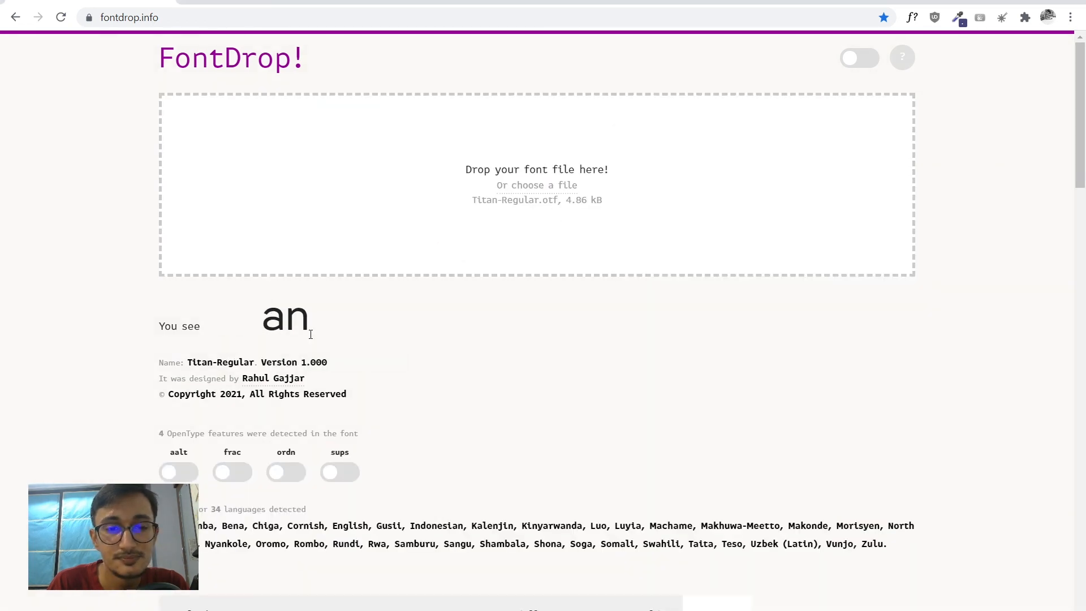
Show the "anononnaa" sample in Type Yourself and set its font size to 184px.
scroll(263, 326, down, 5)
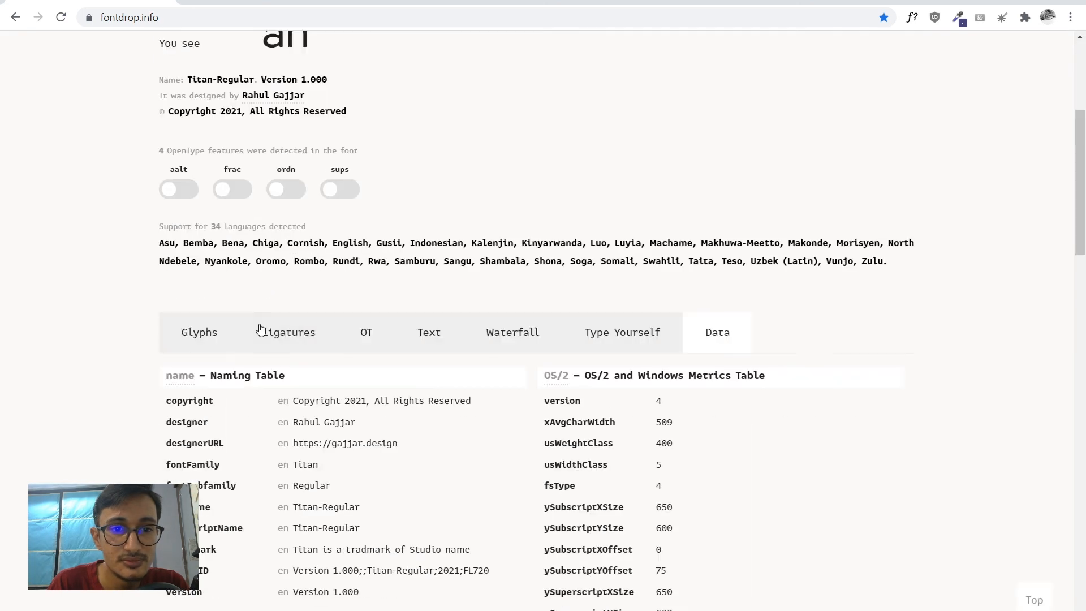
click(591, 339)
scroll(227, 368, down, 5)
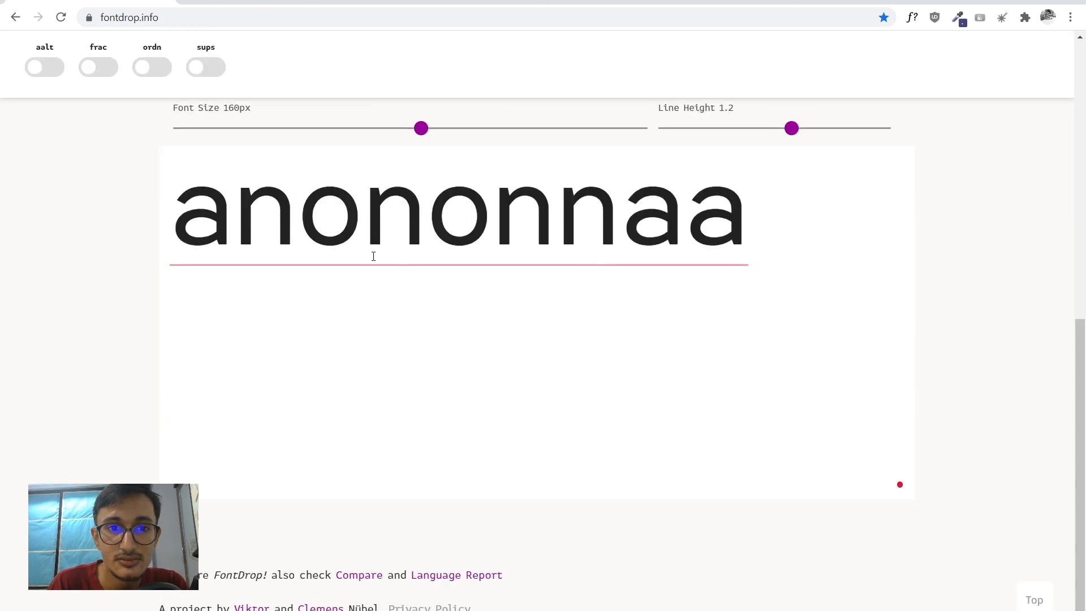
scroll(373, 252, up, 2)
drag(406, 275, 459, 272)
scroll(107, 345, up, 4)
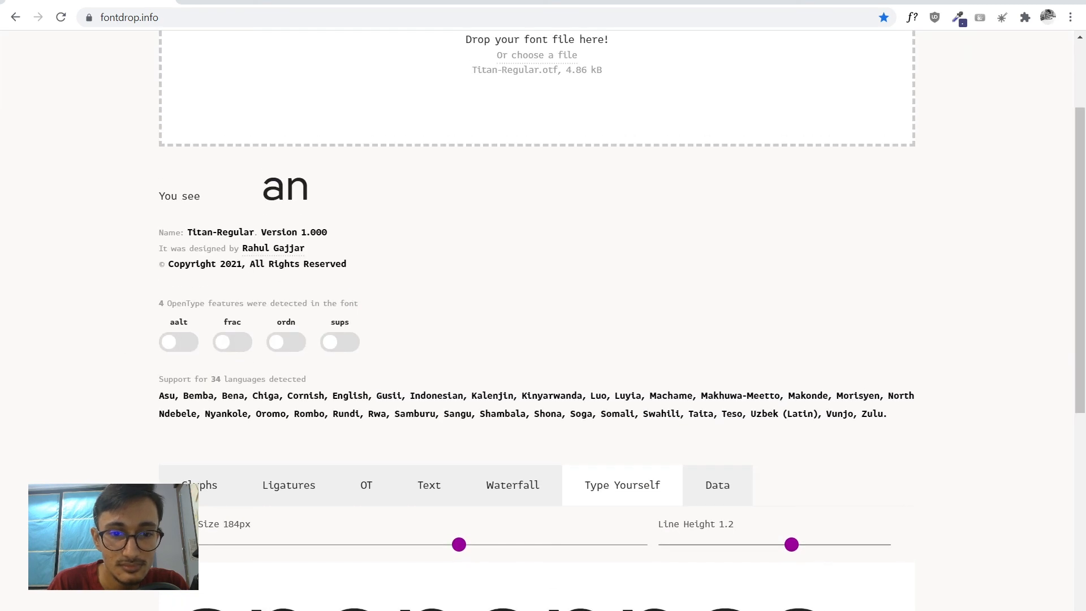
Switch to FontLab and close the floating Output panel over the Titan font window.
key(alt+Tab)
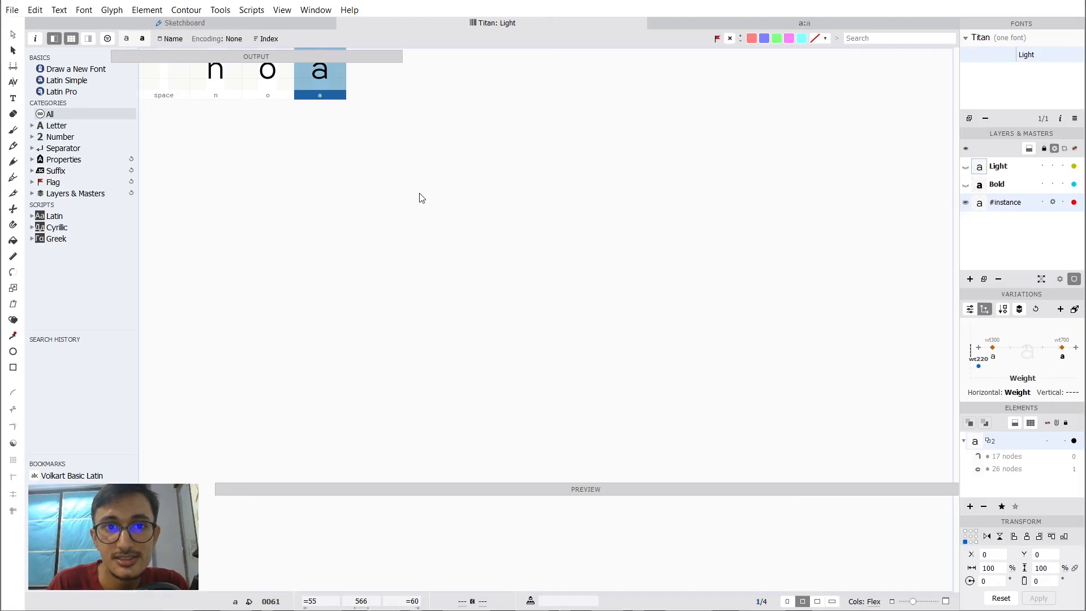
click(417, 262)
drag(144, 57, 582, 265)
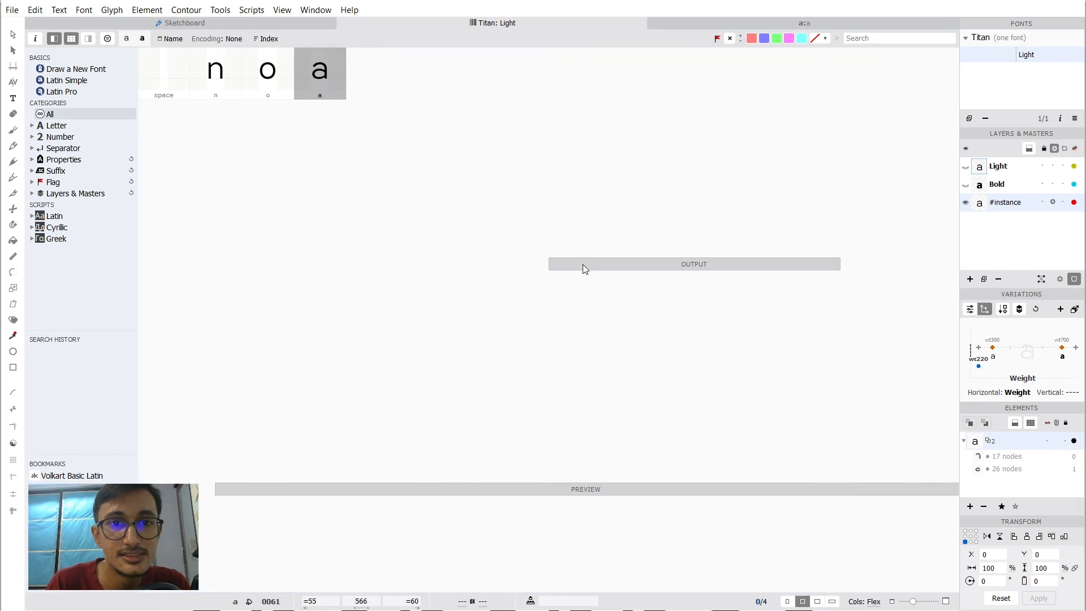
click(556, 264)
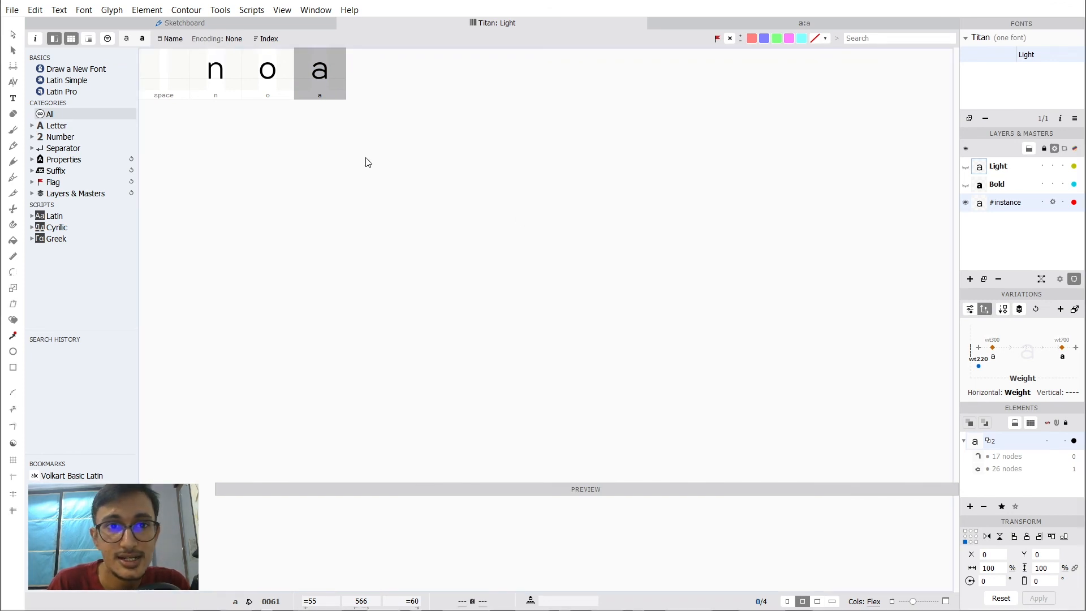
Set the font window's encoding to FontLab's Drawing to show its glyph placeholders.
click(277, 85)
click(215, 78)
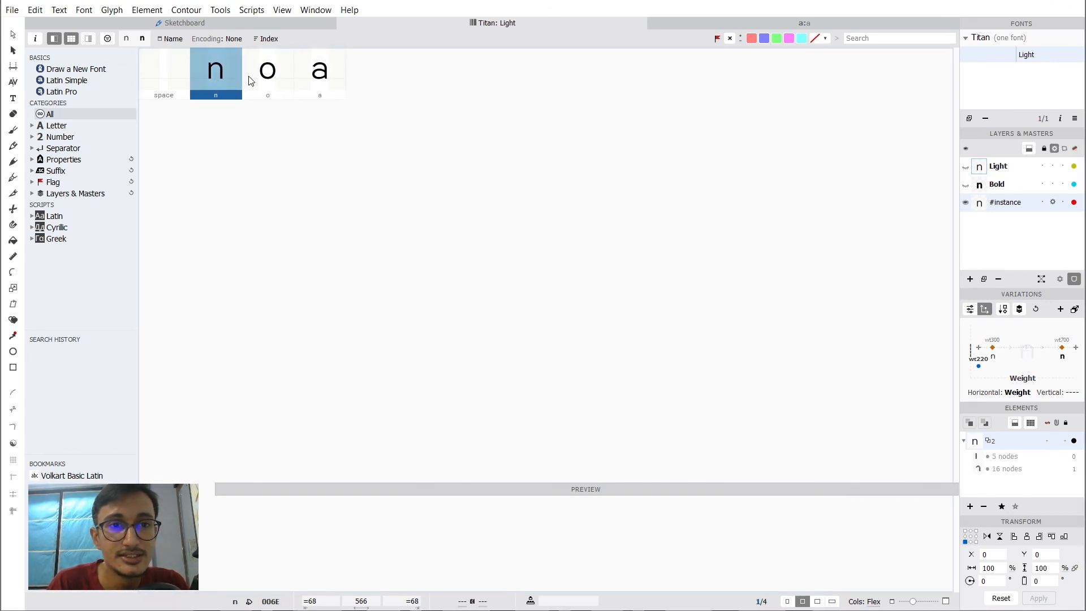
click(266, 78)
click(233, 40)
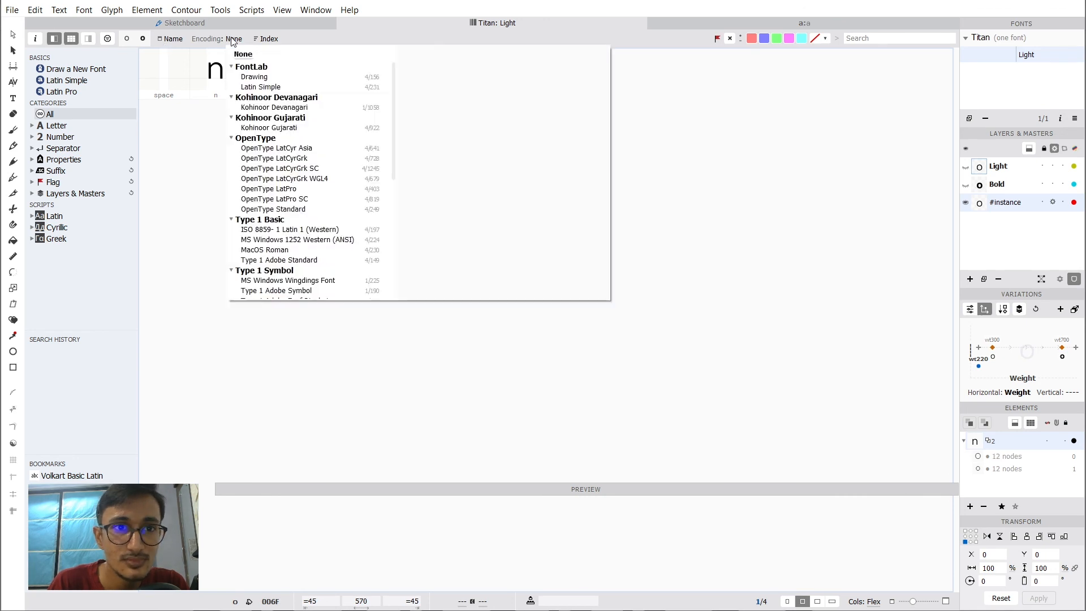
click(250, 76)
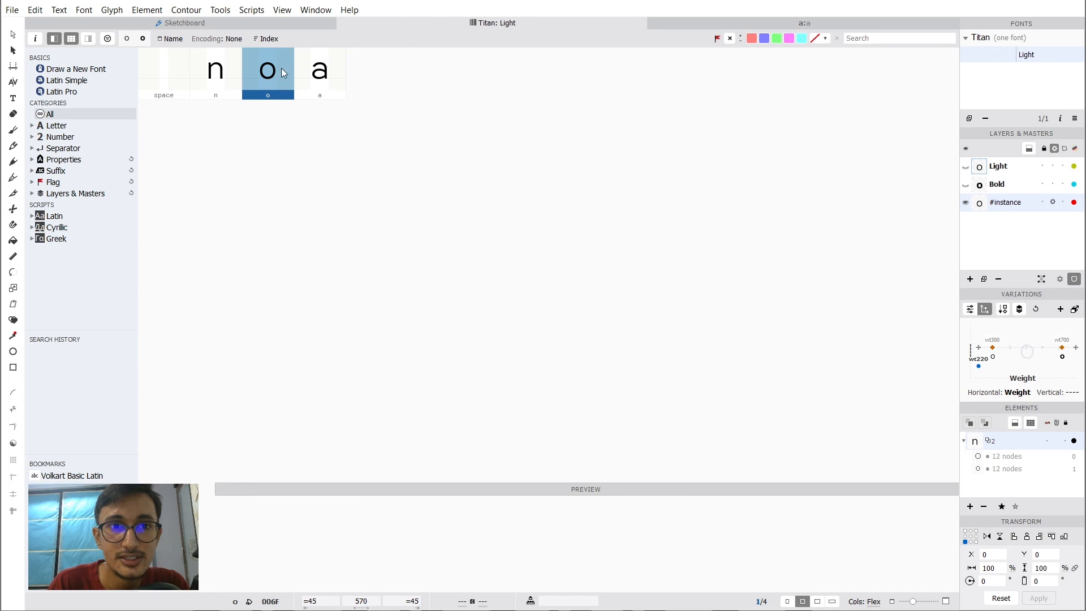
click(417, 223)
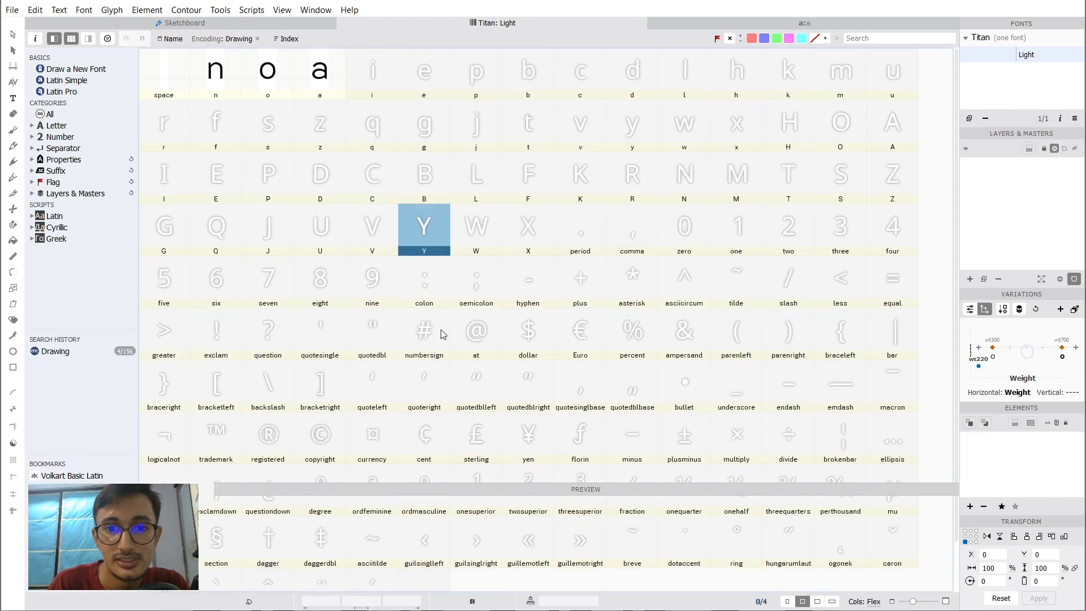
Look over the Drawing encoding's empty glyph cells and close the open glyph a tab.
scroll(440, 333, down, 1)
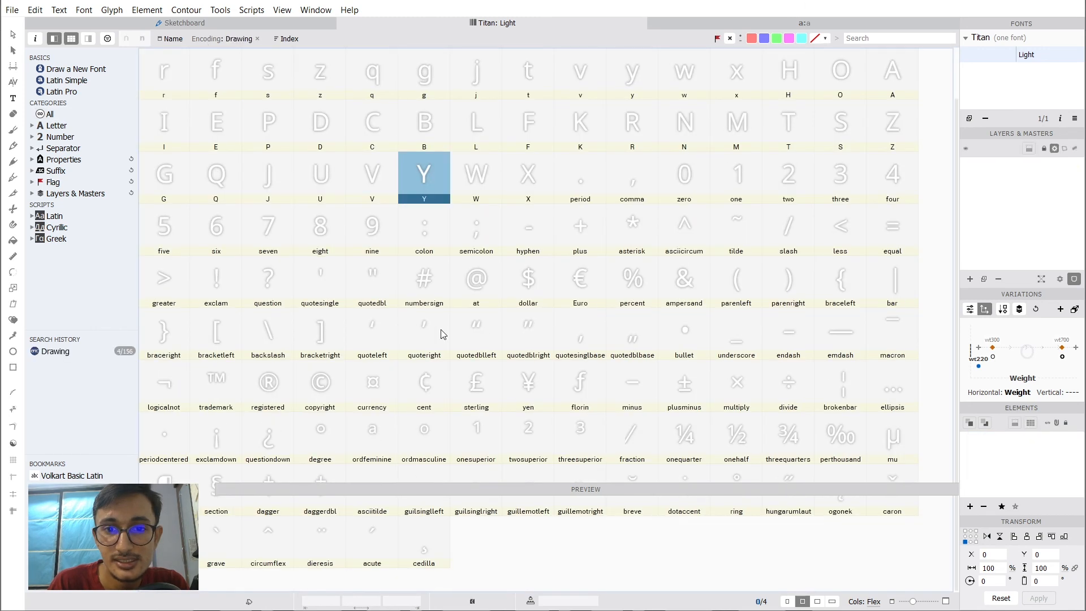
click(441, 557)
click(486, 285)
scroll(483, 288, up, 1)
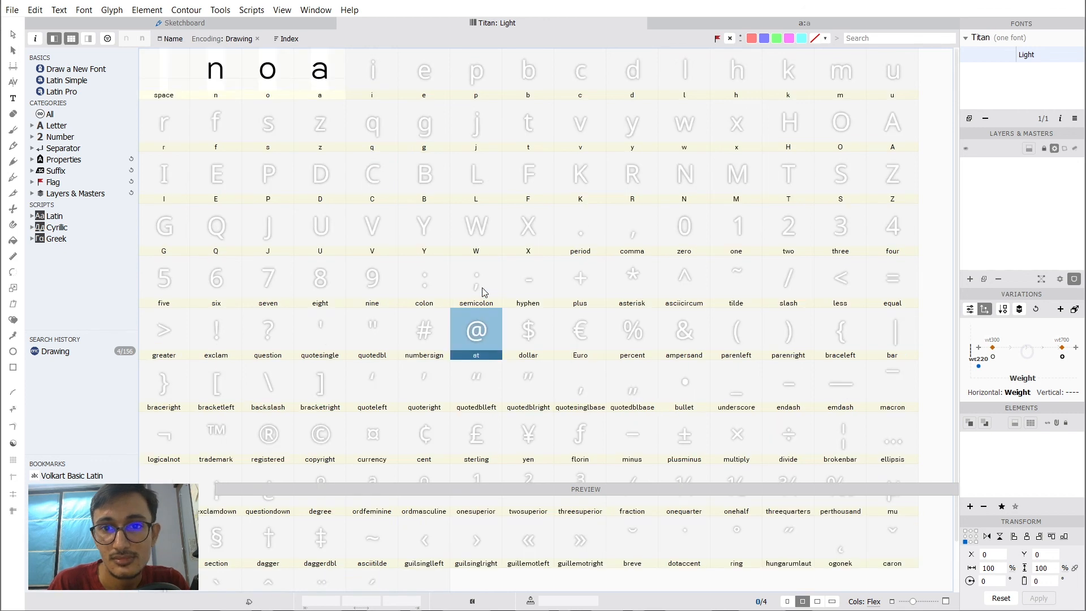
click(392, 87)
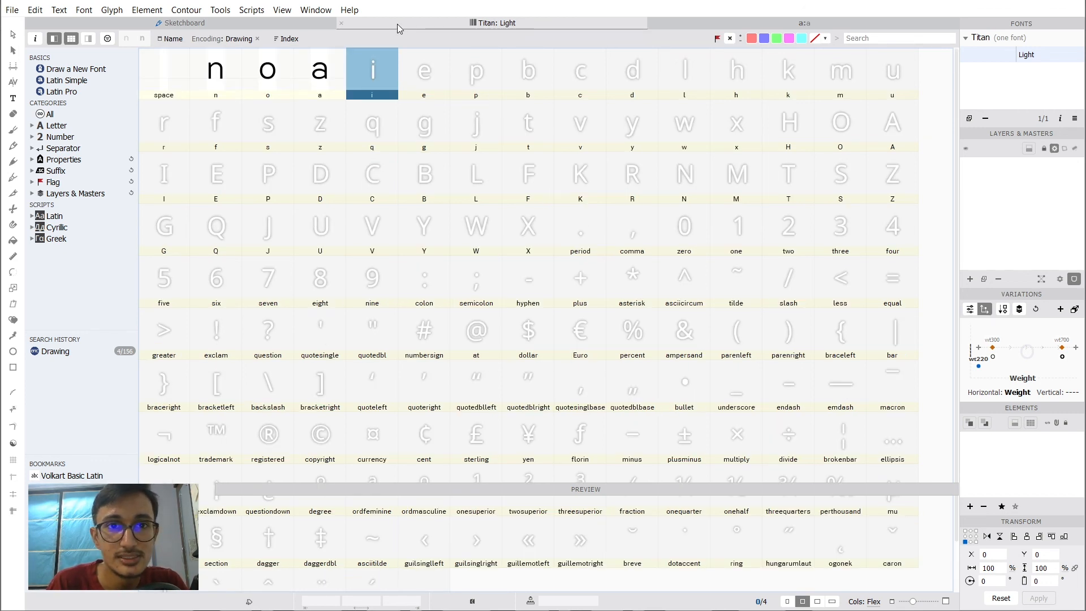
click(652, 23)
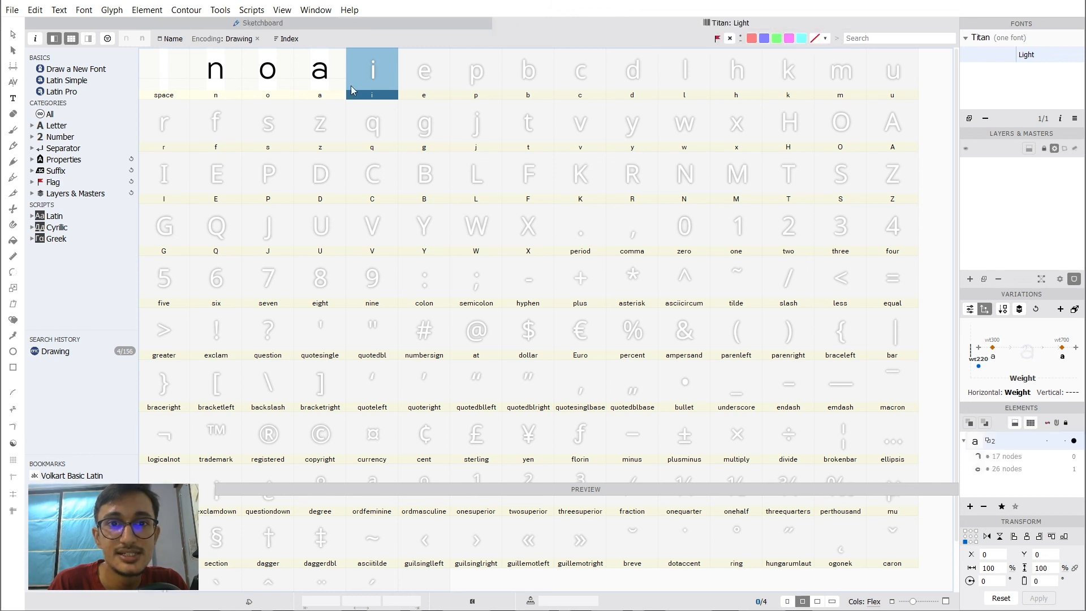
Open the glyphs n, o and a together in a new glyph tab.
click(240, 78)
shift+click(304, 78)
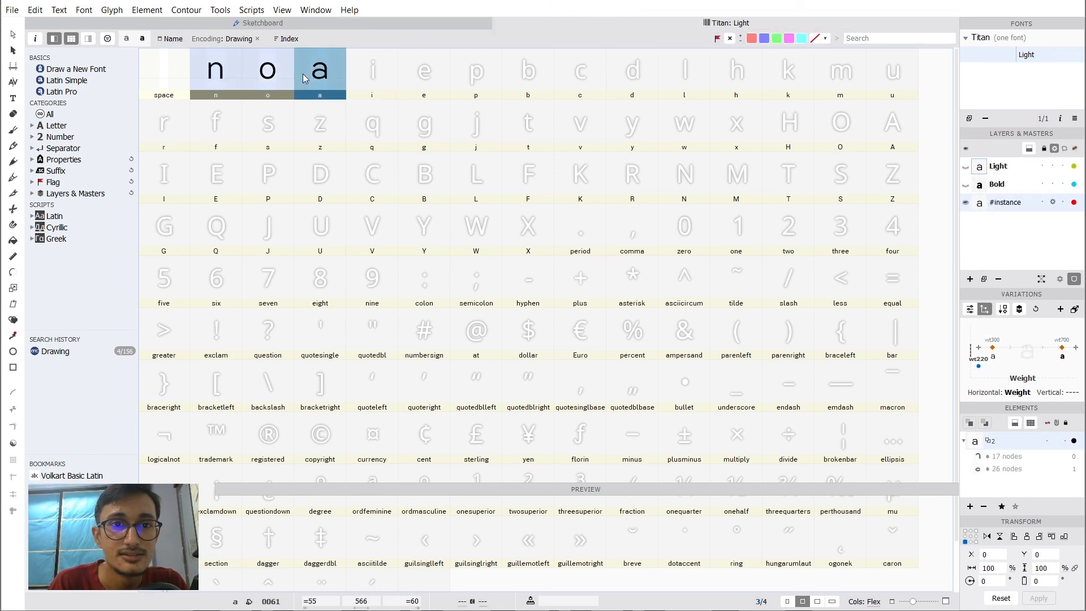
double_click(236, 81)
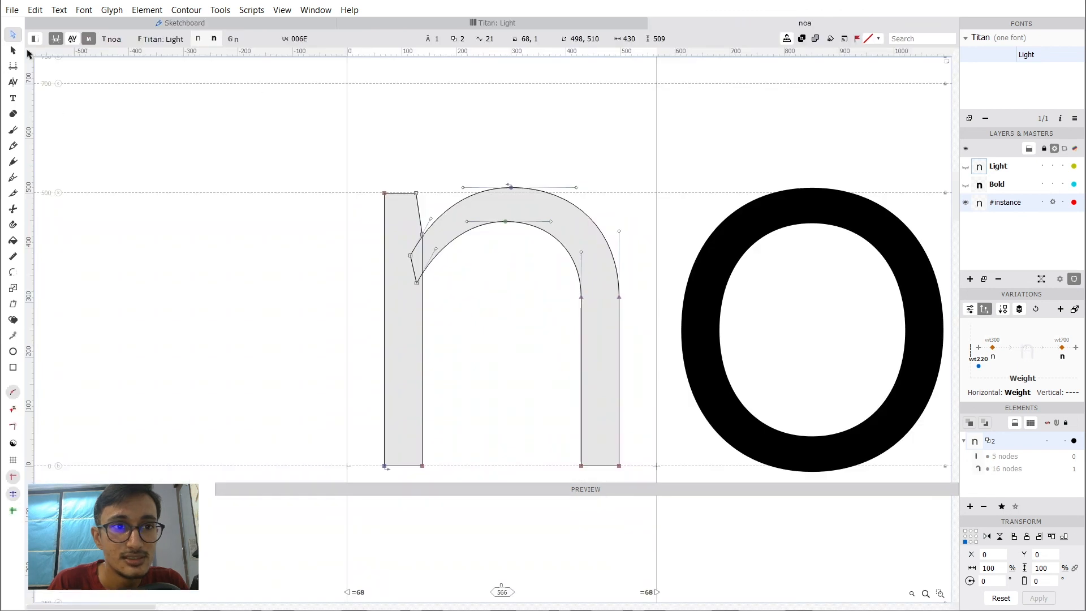
Activate the Metrics tool and examine the sidebearings and widths of o, a and n.
click(13, 66)
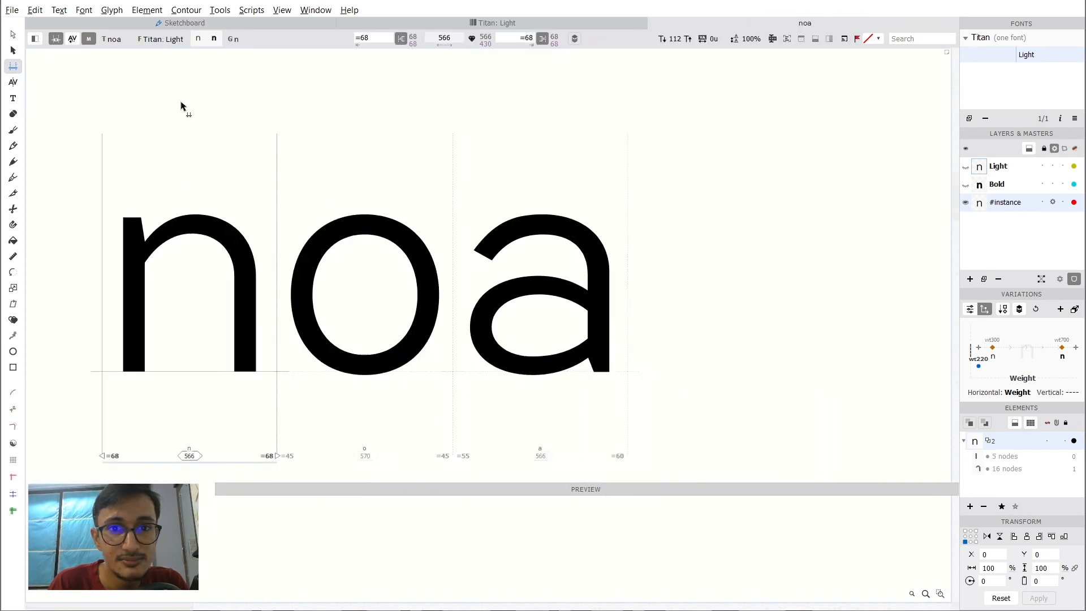
scroll(181, 105, down, 1)
click(318, 280)
click(439, 251)
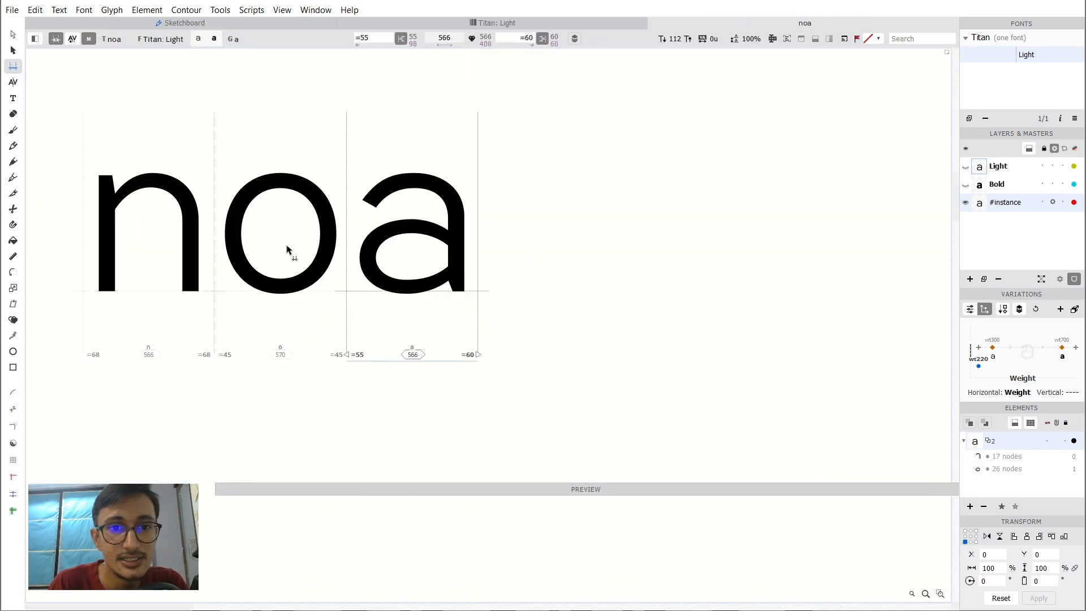
click(237, 250)
click(141, 245)
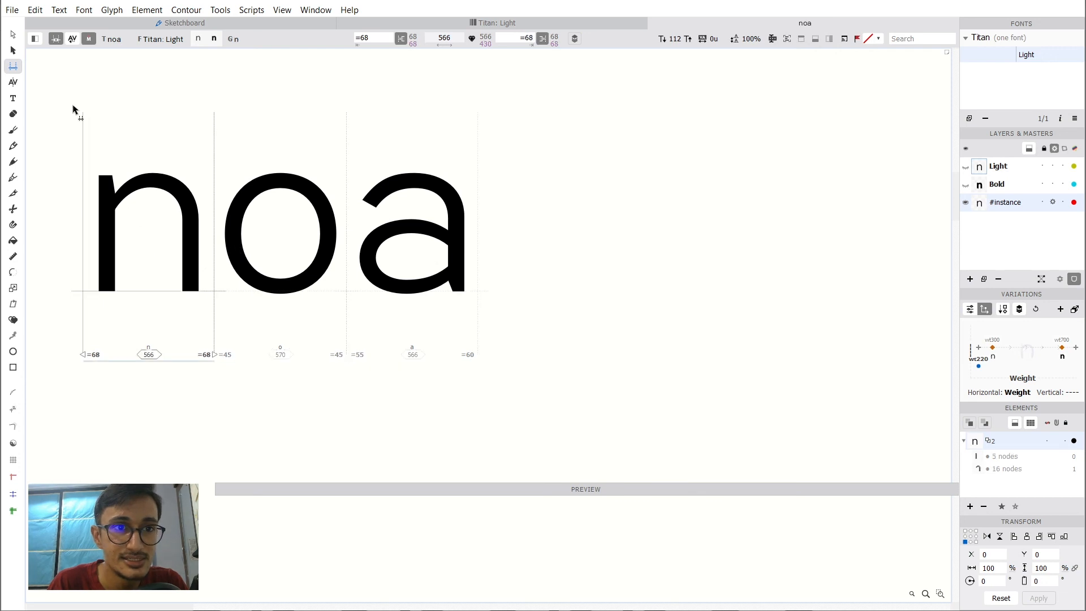
Activate the Kerning tool and examine the n–o and o–a pairs in the noa text.
click(13, 82)
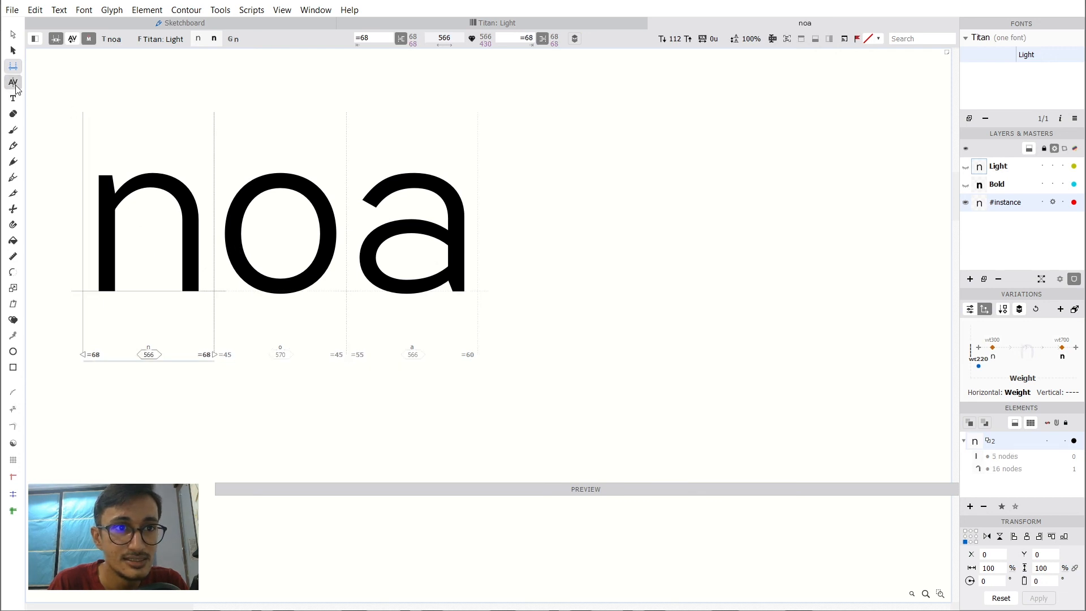
click(396, 268)
scroll(265, 266, up, 1)
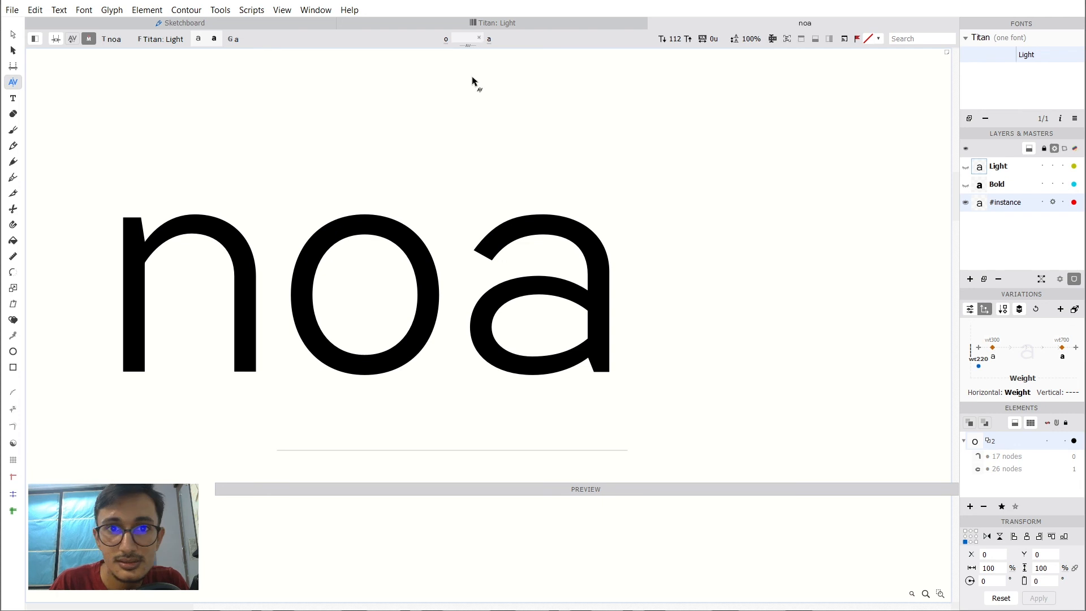
click(398, 285)
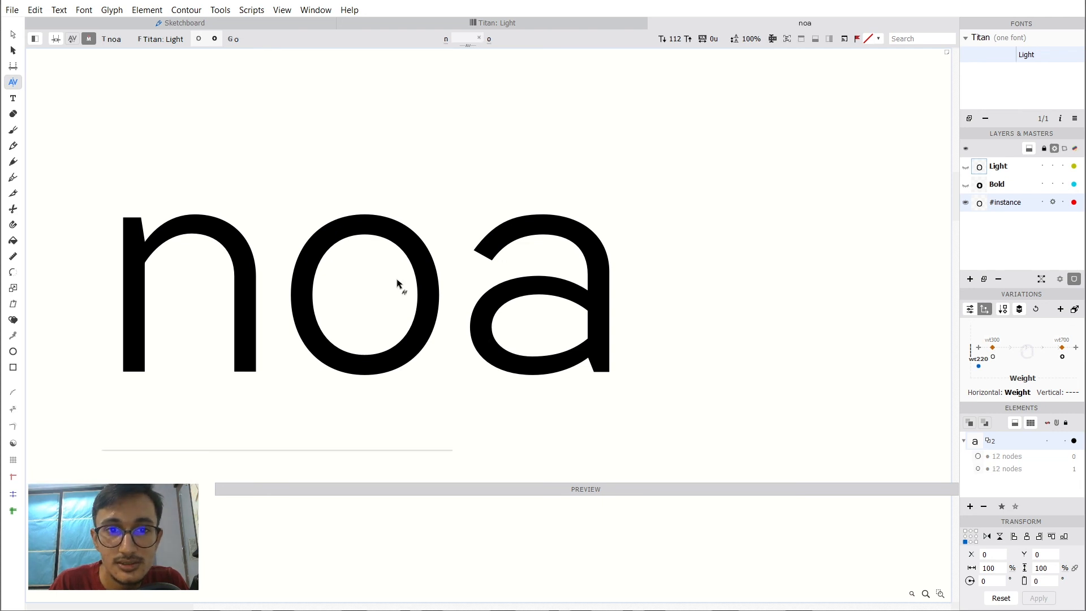
click(13, 34)
click(13, 84)
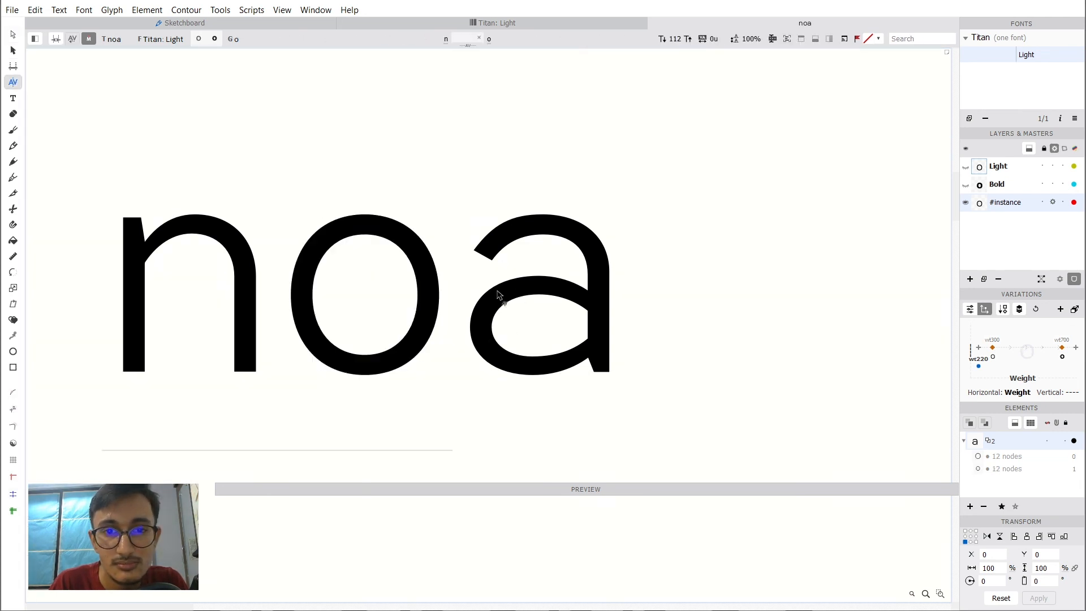
click(491, 290)
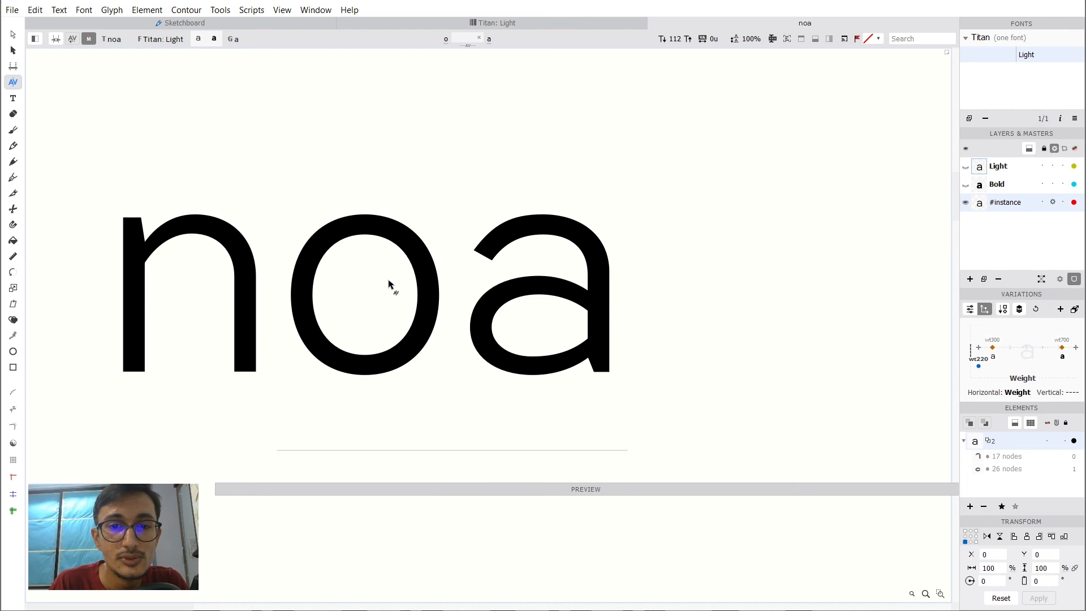
click(362, 295)
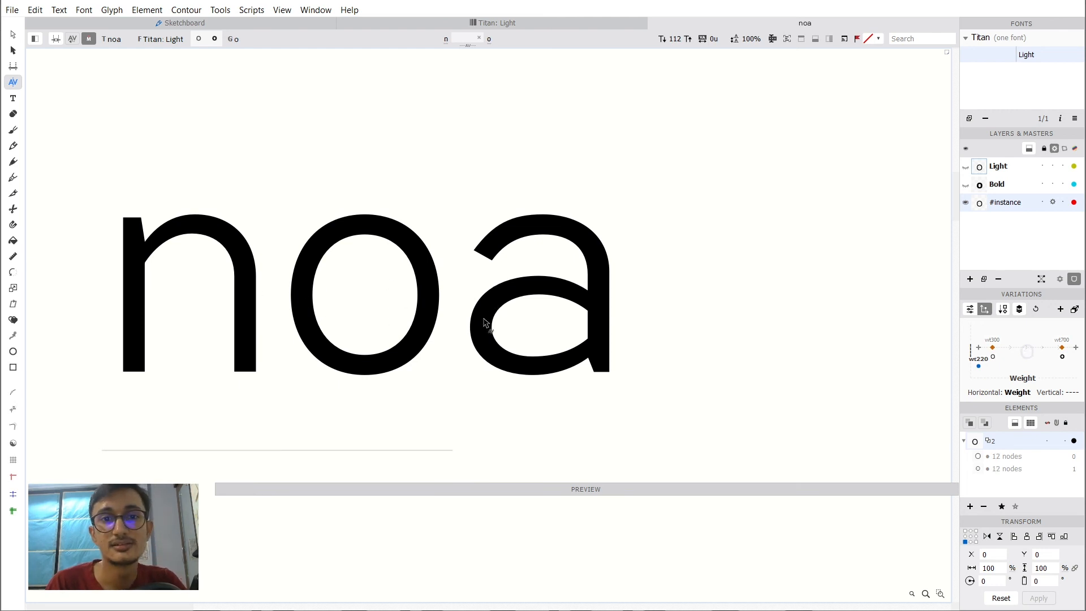
Open the Kerning panel to view its pair list, close it, and leave kerning mode.
click(316, 9)
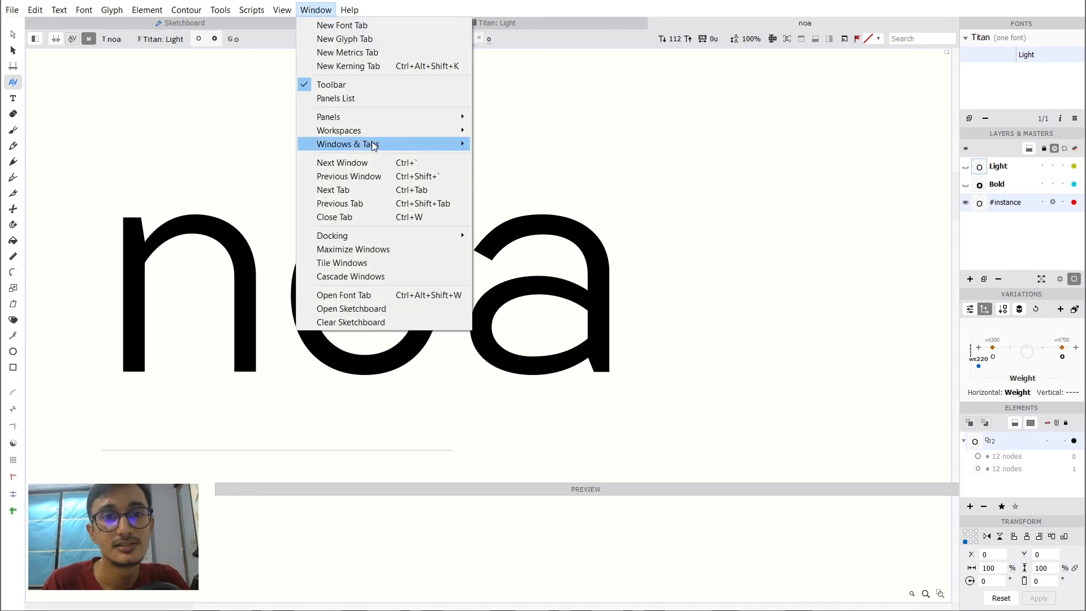
mouse_move(362, 117)
click(538, 322)
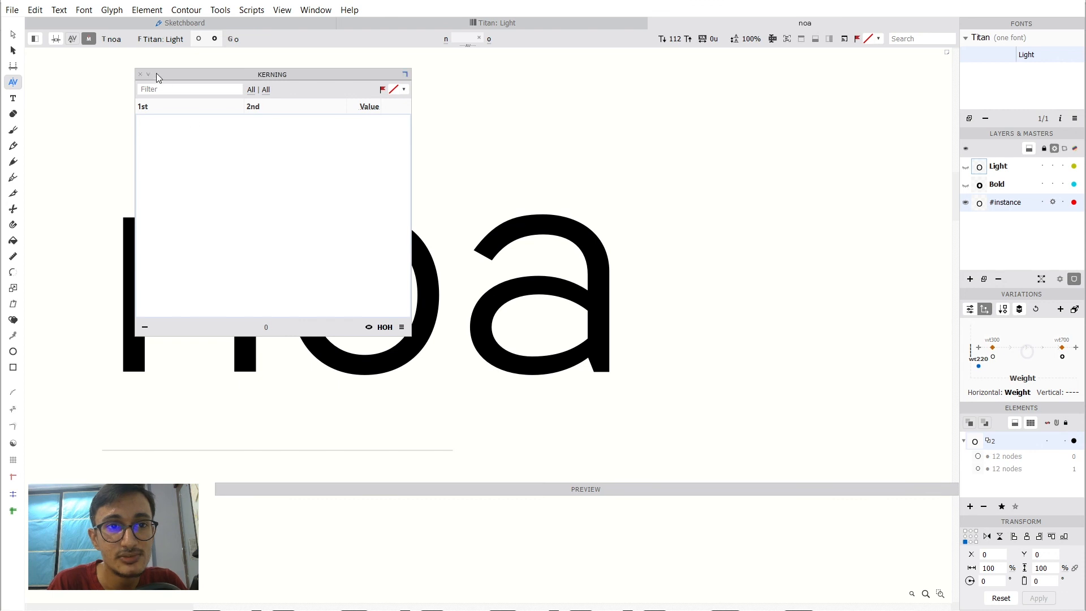
click(141, 74)
click(406, 75)
key(Escape)
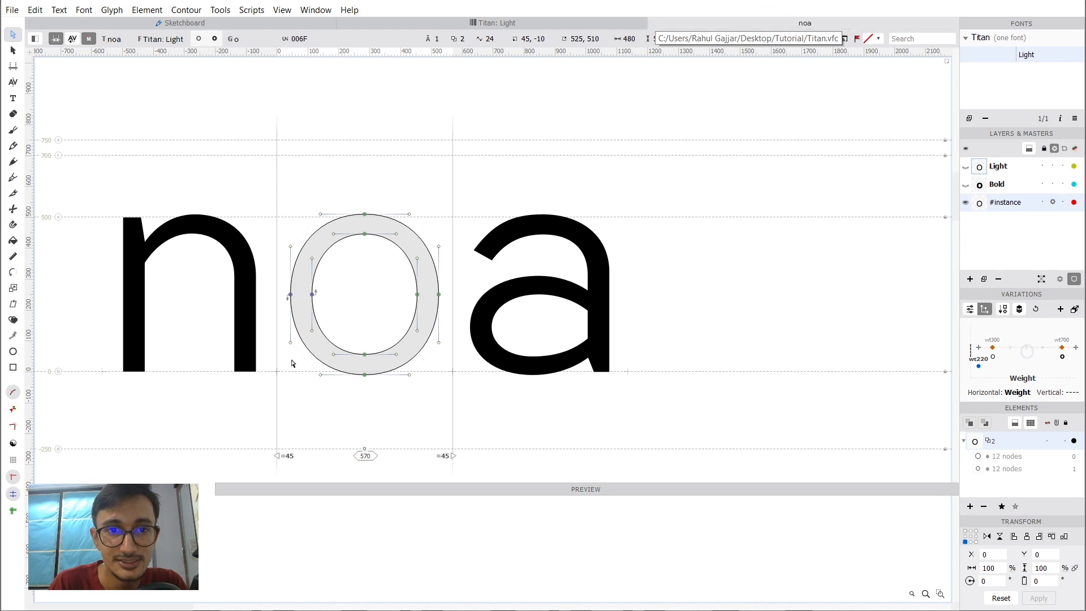
Reset the Titan font window's encoding to None and close the noa glyph tab.
scroll(391, 300, down, 1)
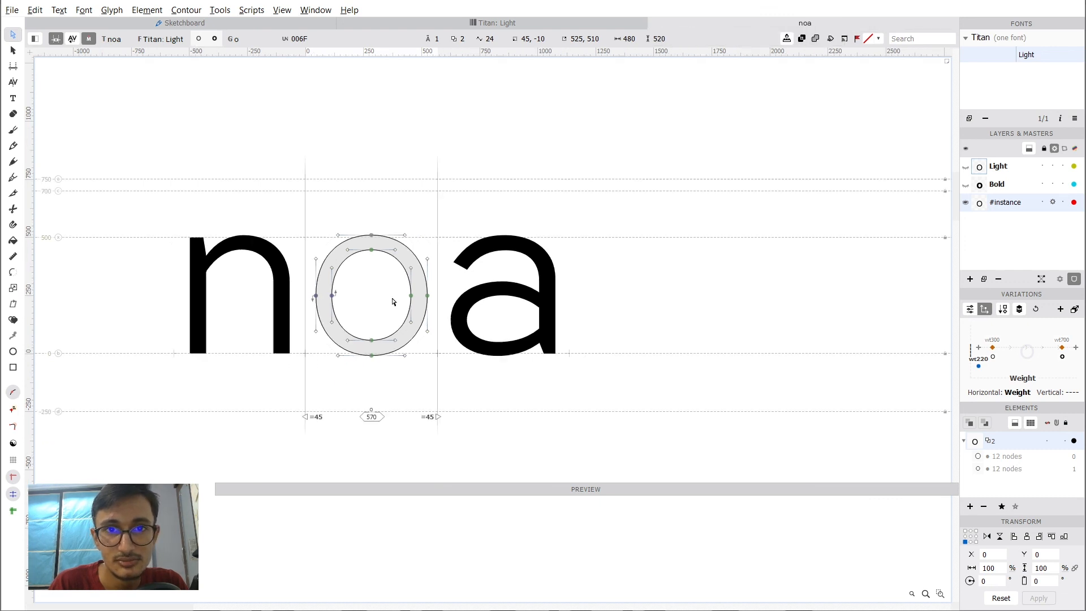
click(541, 22)
click(256, 37)
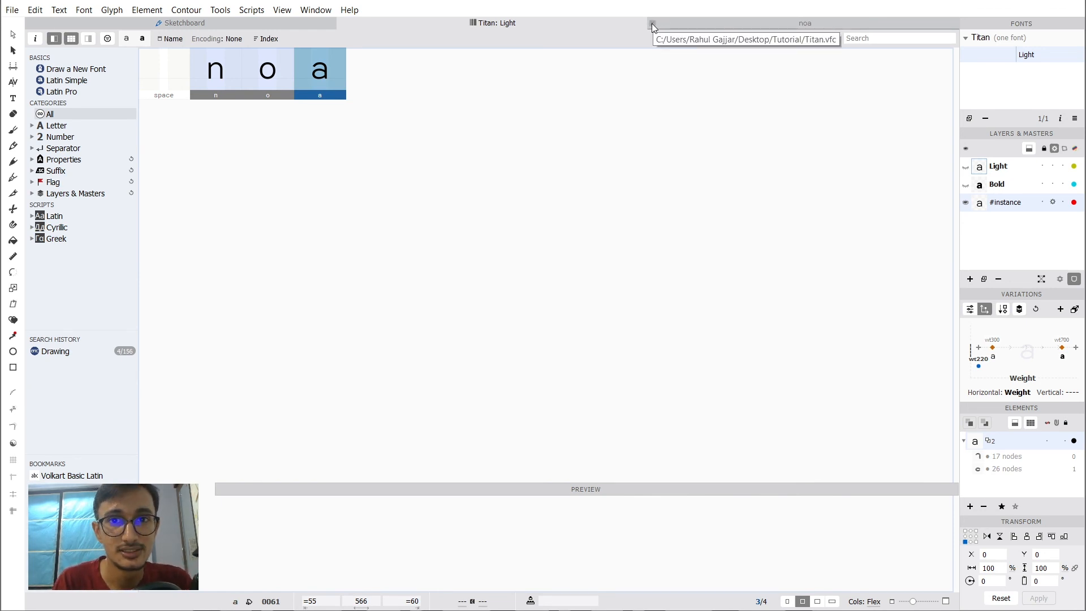
click(652, 22)
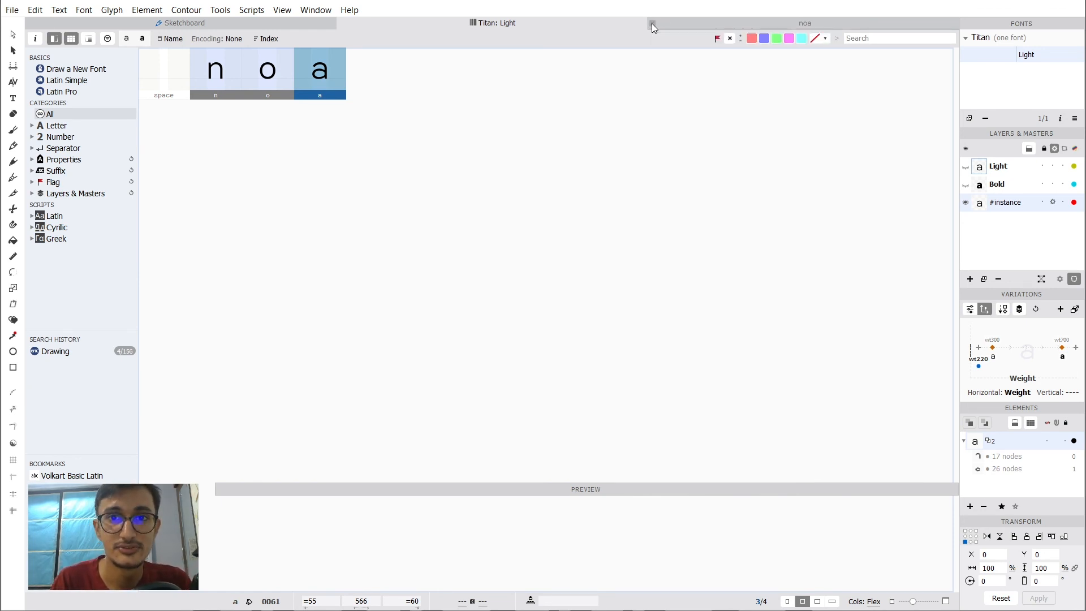
Reposition the floating Preview panel, view the Font Info overview of the Light and Bold masters, and close it without changes.
click(490, 164)
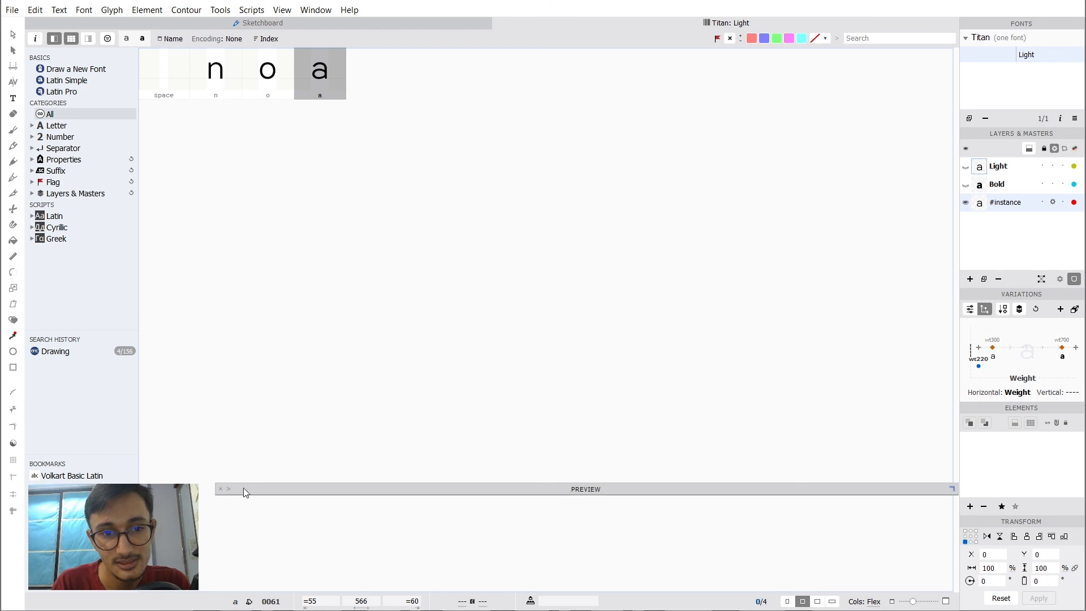
drag(244, 491, 209, 279)
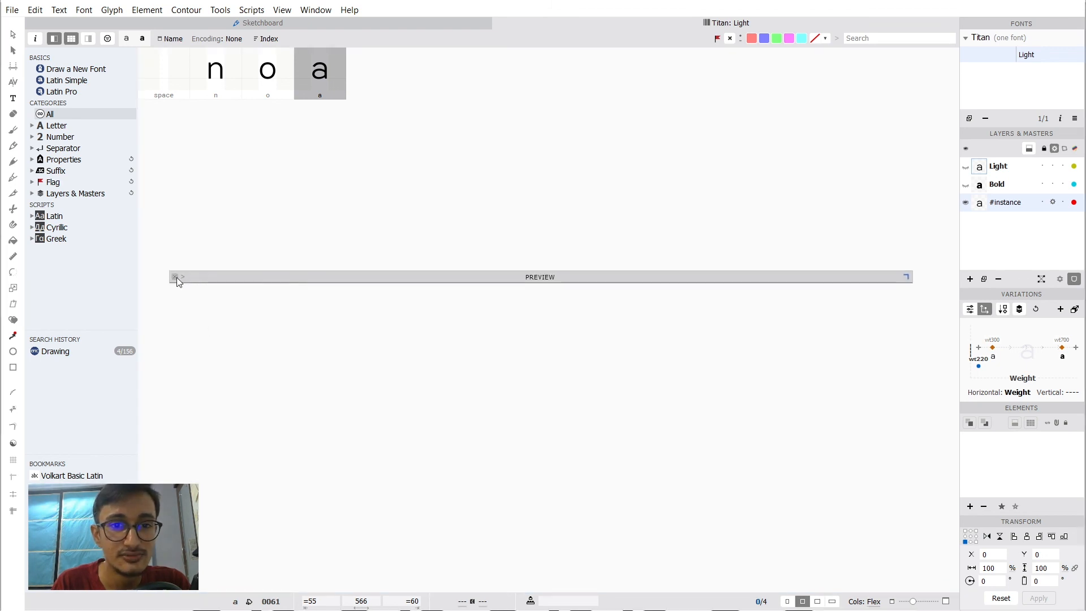
click(181, 278)
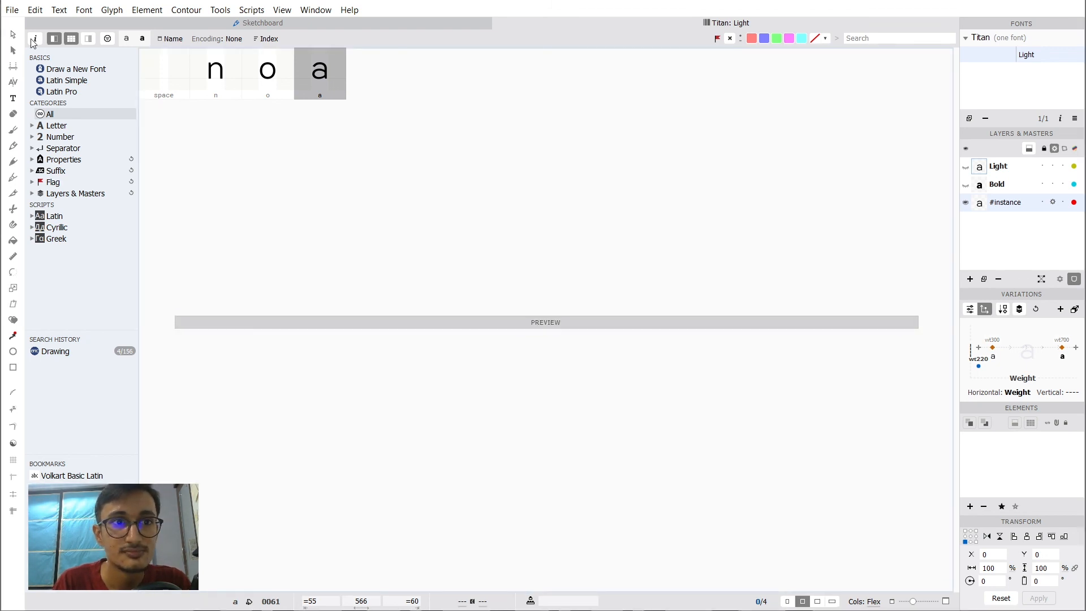
click(37, 39)
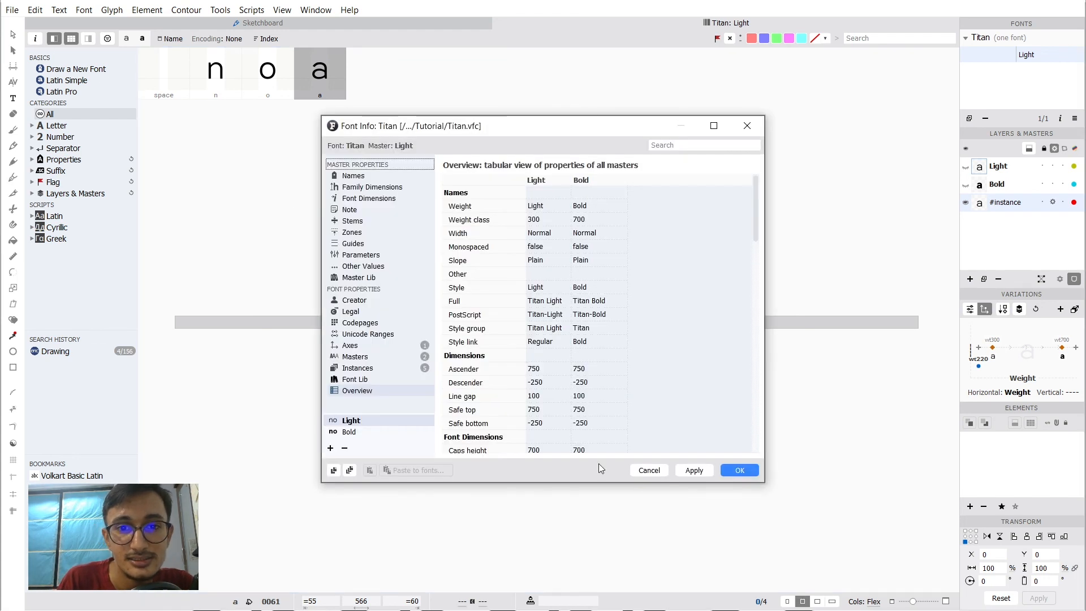
click(649, 471)
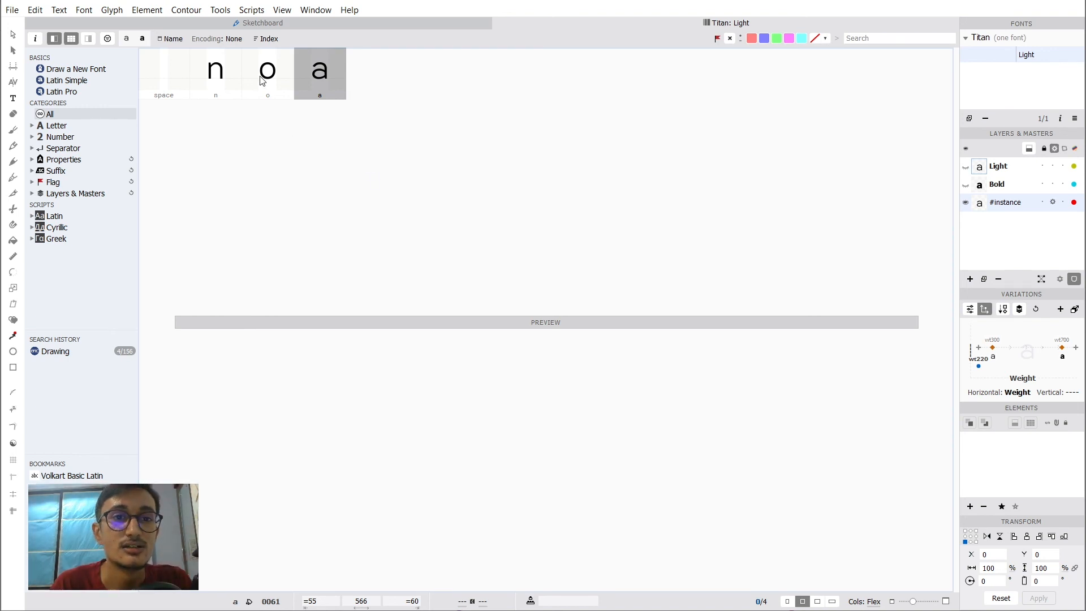
Set the font window's encoding to Latin Simple and locate the o and n glyphs in the grid.
click(262, 81)
click(225, 74)
click(233, 40)
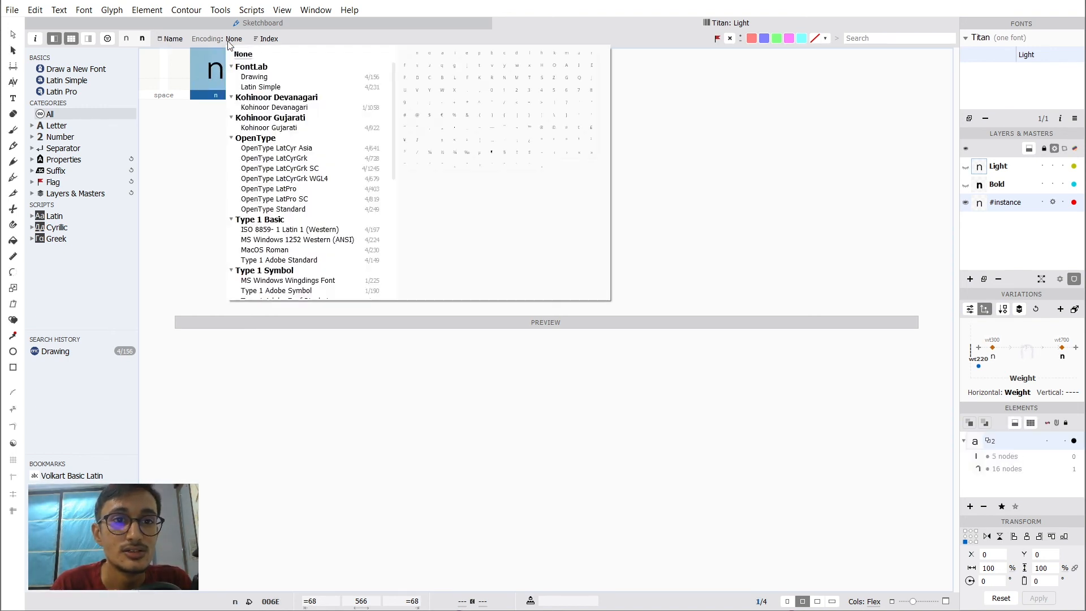
click(262, 87)
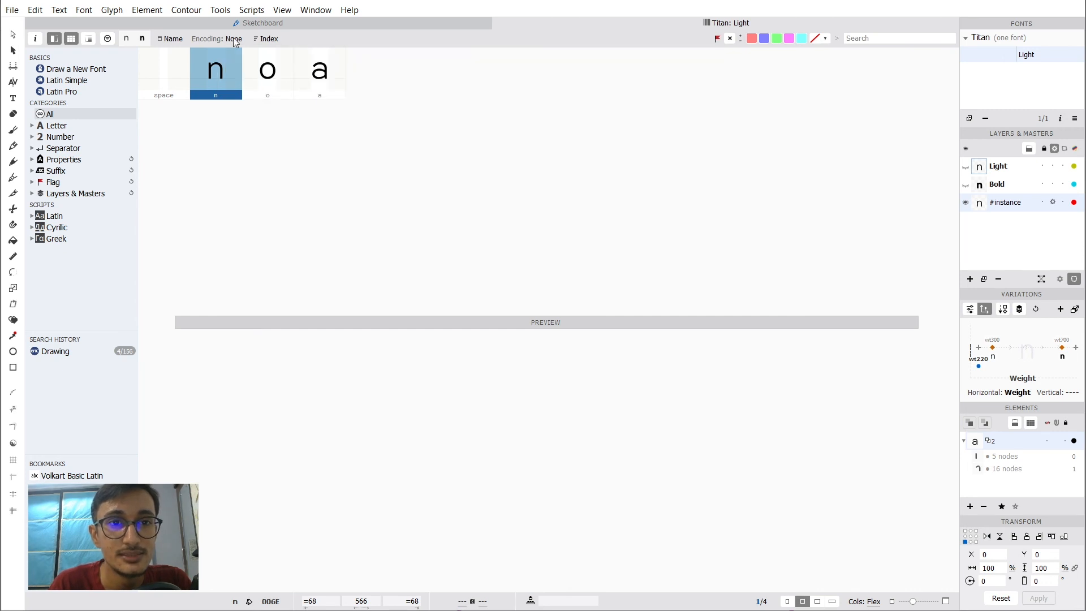
click(785, 177)
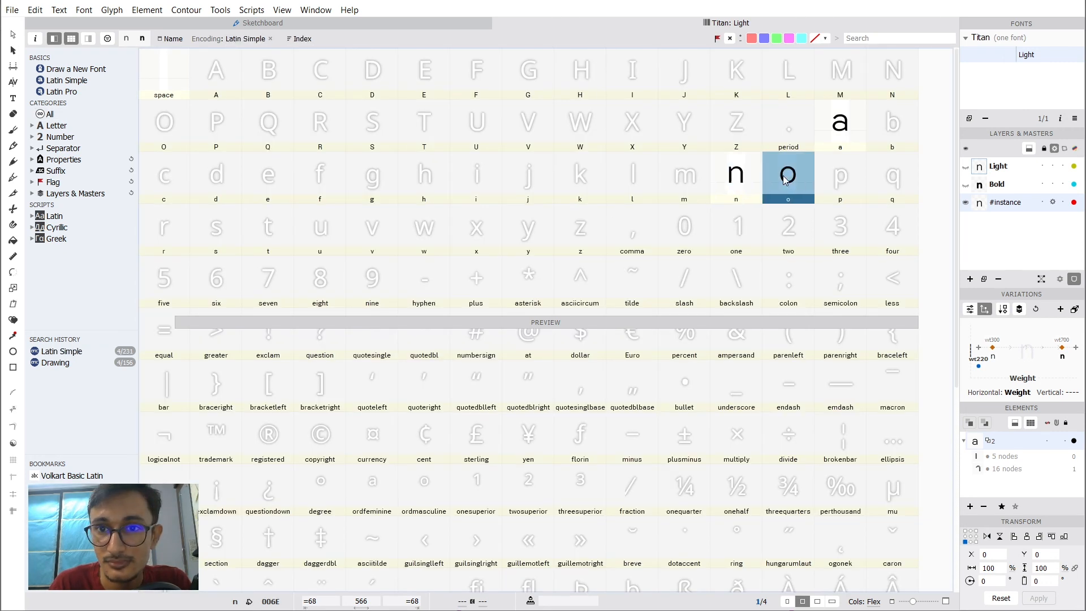
click(734, 178)
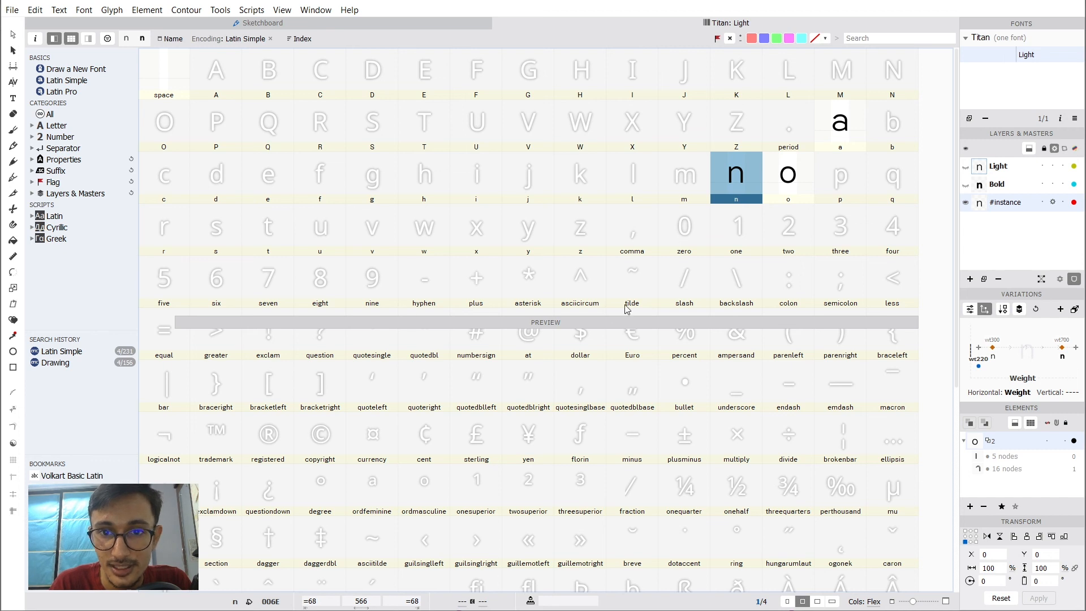
Create the tilde glyph from its empty cell and open it for editing.
click(643, 282)
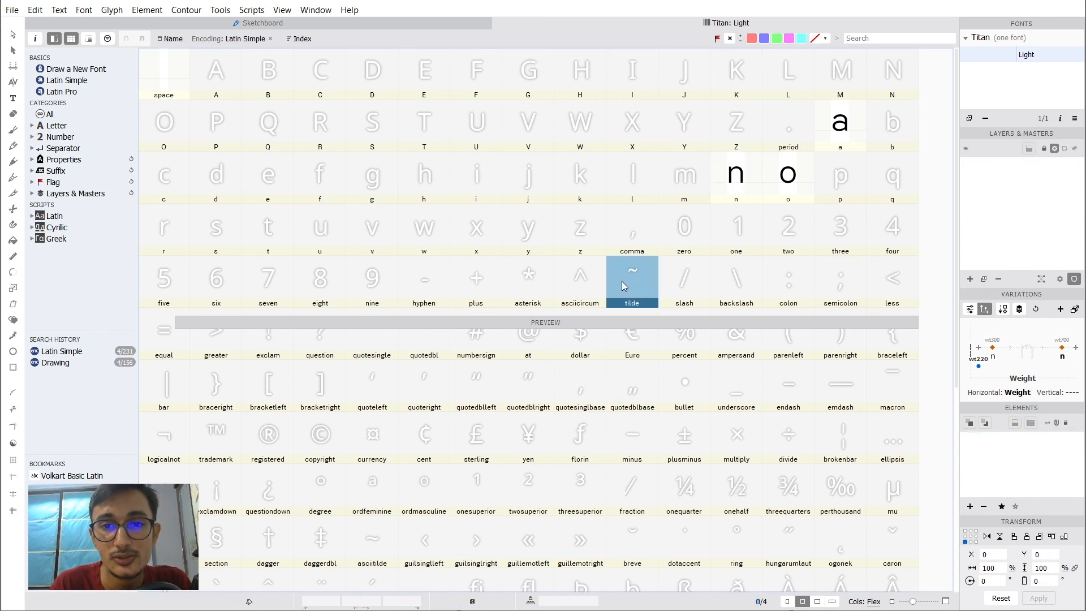
double_click(633, 280)
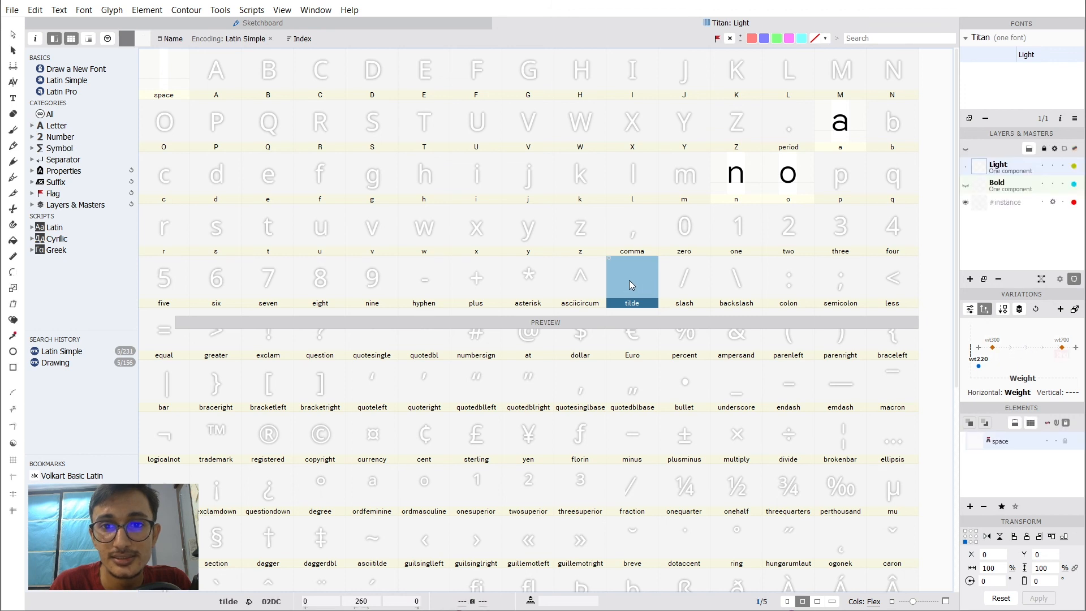
double_click(629, 280)
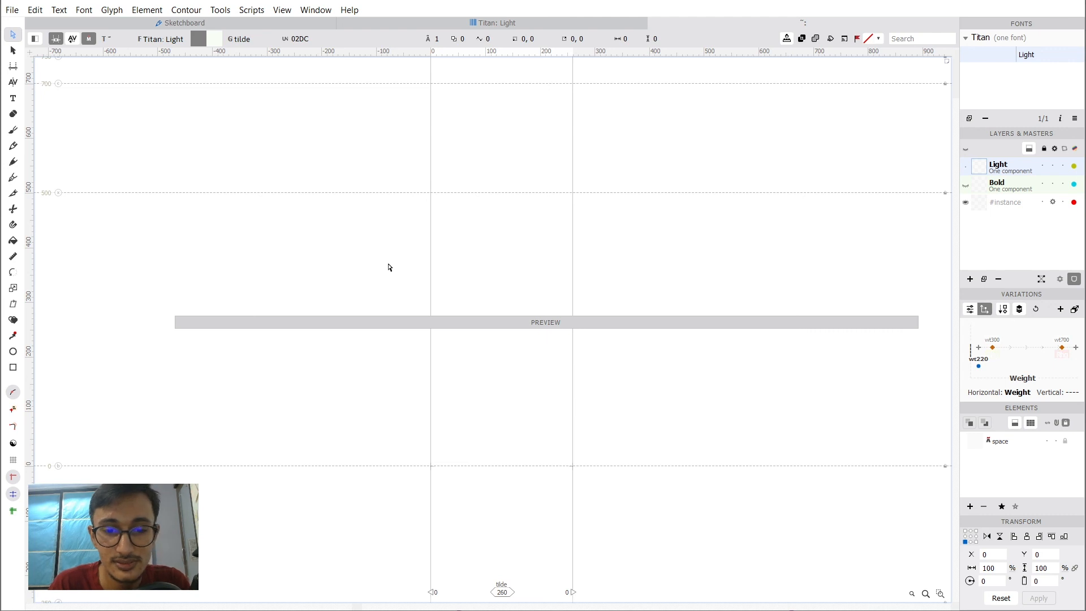
Sketch a closed eight-node tilde outline just under the 500 line in the Light master, about 335 units wide and 125 high.
key(p)
click(455, 234)
click(504, 197)
click(582, 223)
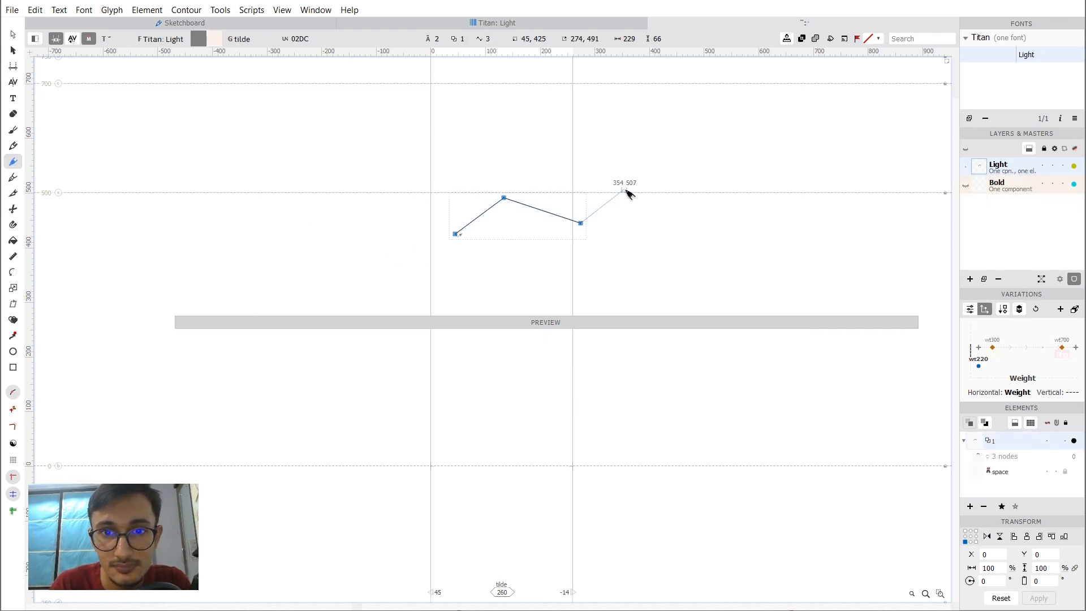
click(625, 190)
click(638, 241)
click(585, 257)
click(509, 236)
click(467, 256)
click(456, 234)
Smooth the inner nodes along the tilde's upper and lower edges and lower its upper-right corner node to 361, 485.
double_click(505, 197)
double_click(581, 223)
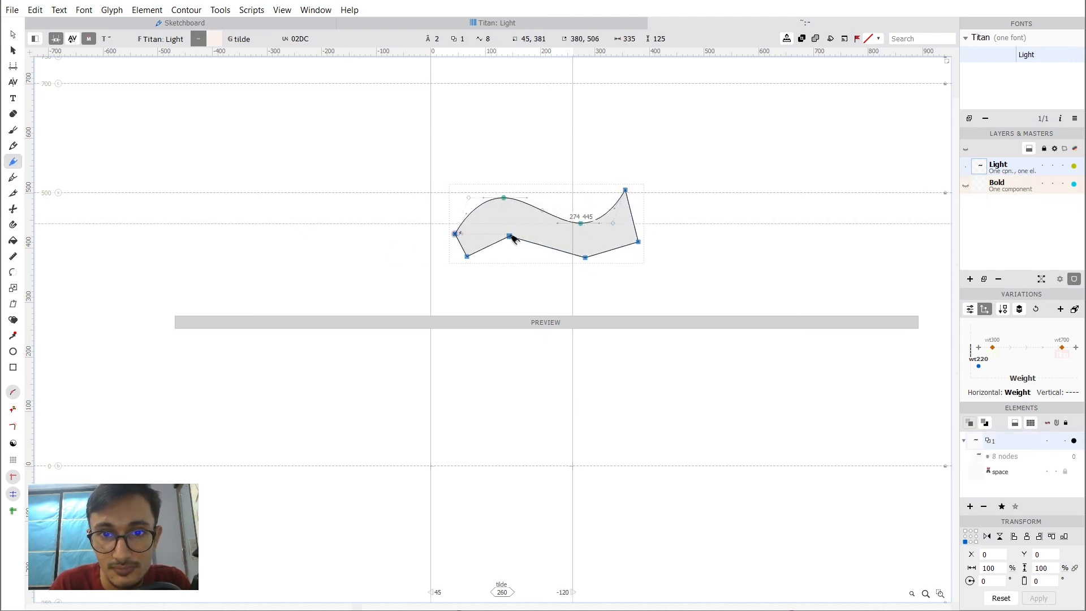
double_click(510, 236)
key(v)
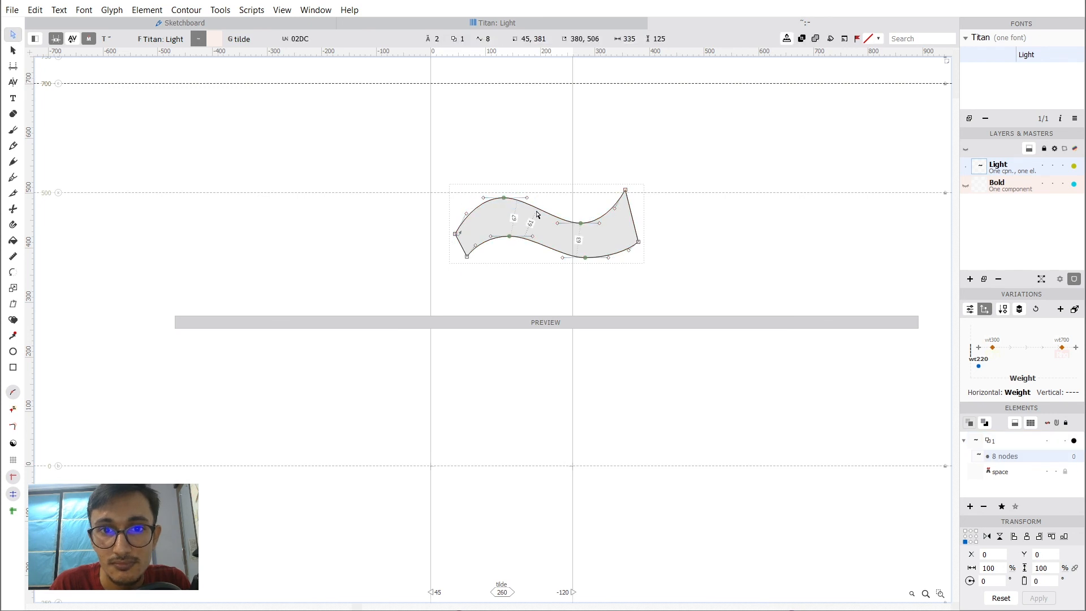
drag(625, 190, 628, 202)
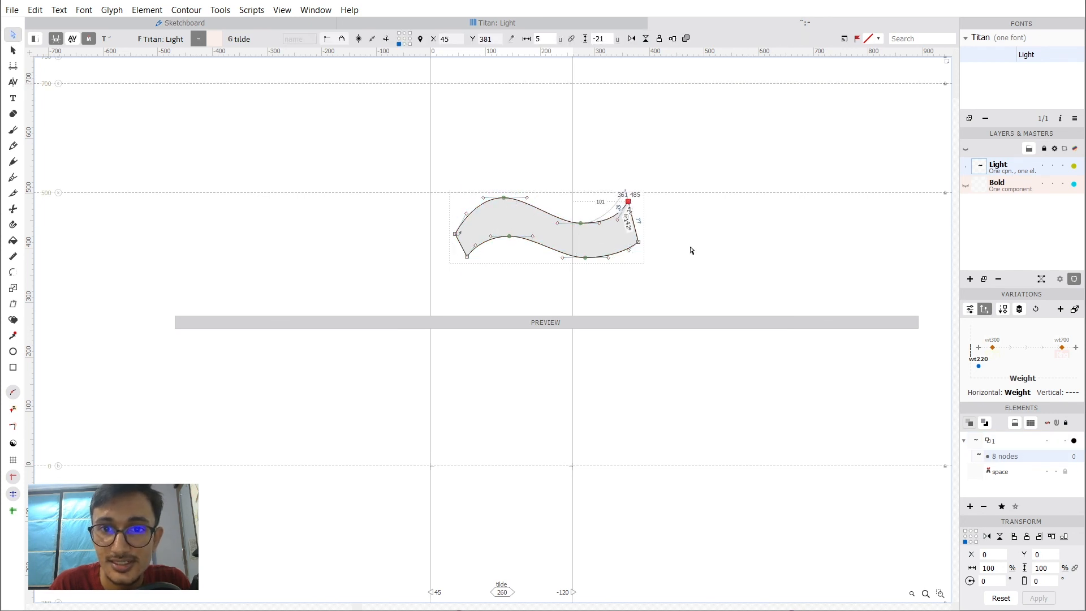
Select the whole tilde outline and shift it 100 units left to X -55.
drag(682, 291, 355, 122)
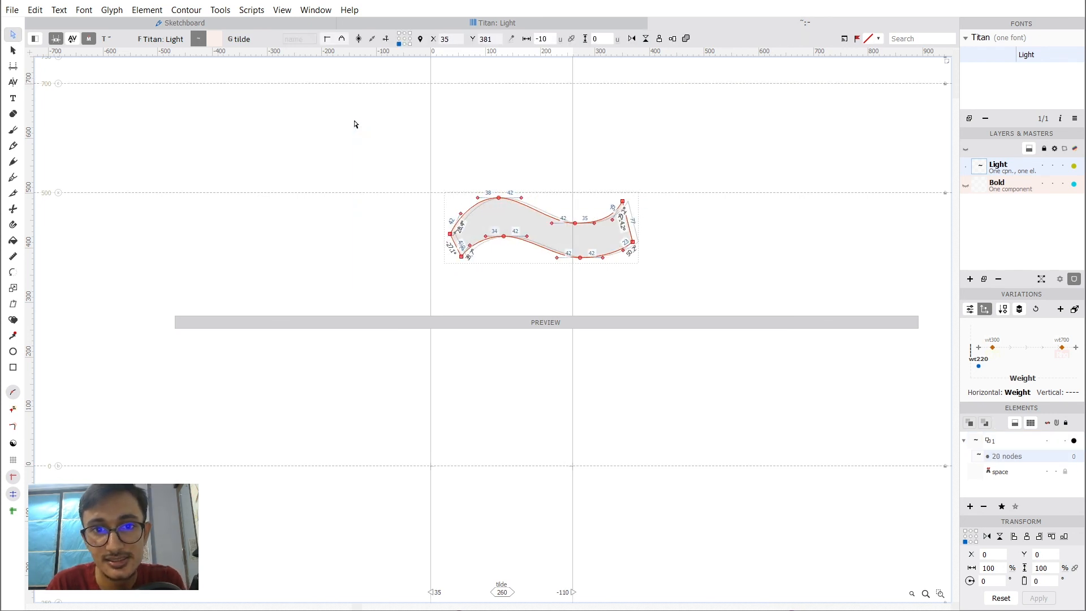
key(shift+Left)
key(shift+Left)
key(shift+Left)
key(shift+Left)
key(shift+Left)
key(shift+Left)
key(shift+Left)
key(shift+Left)
key(shift+Left)
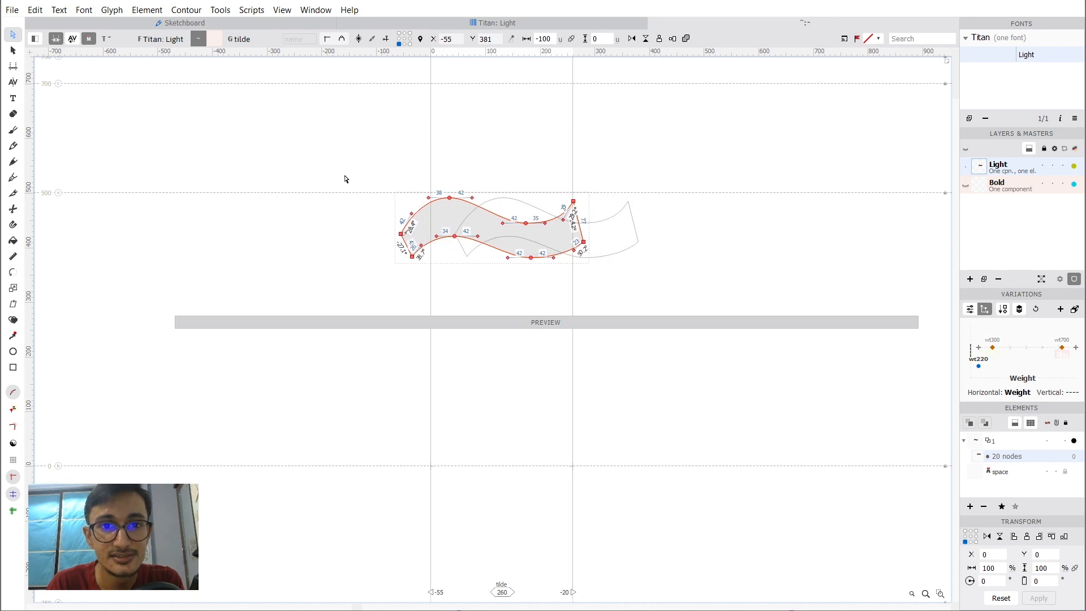
click(351, 176)
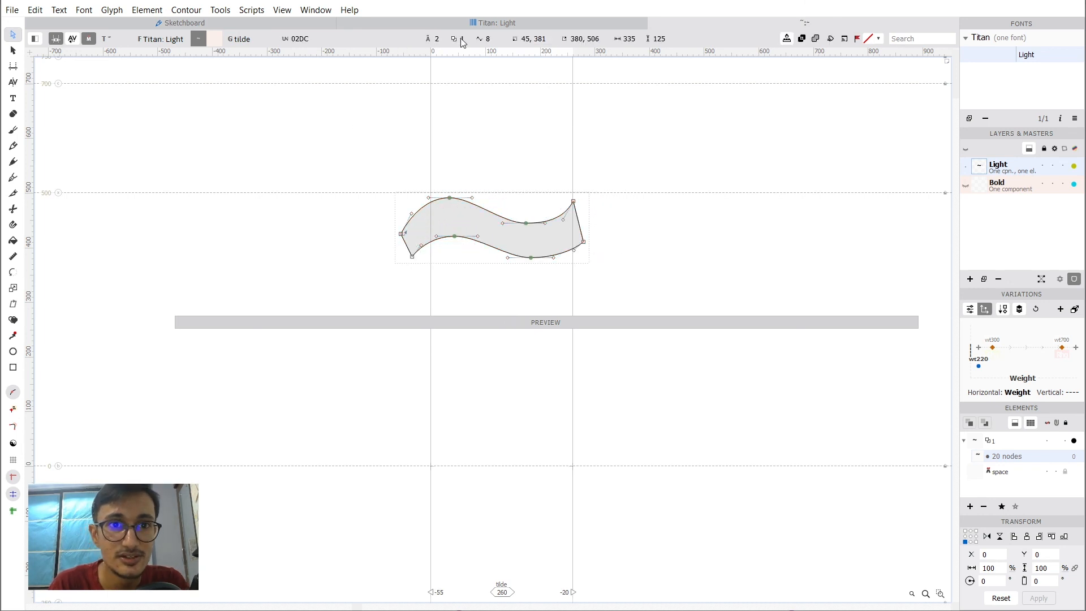
Check the tilde in the font window, then add an anchor to its glyph and place it just below the outline.
click(497, 33)
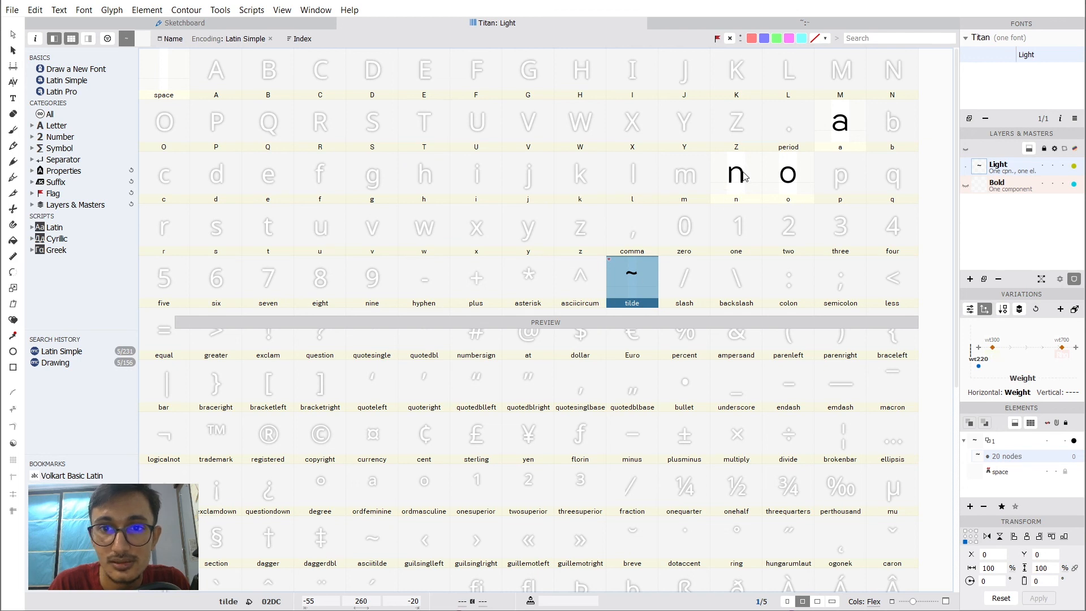
click(679, 23)
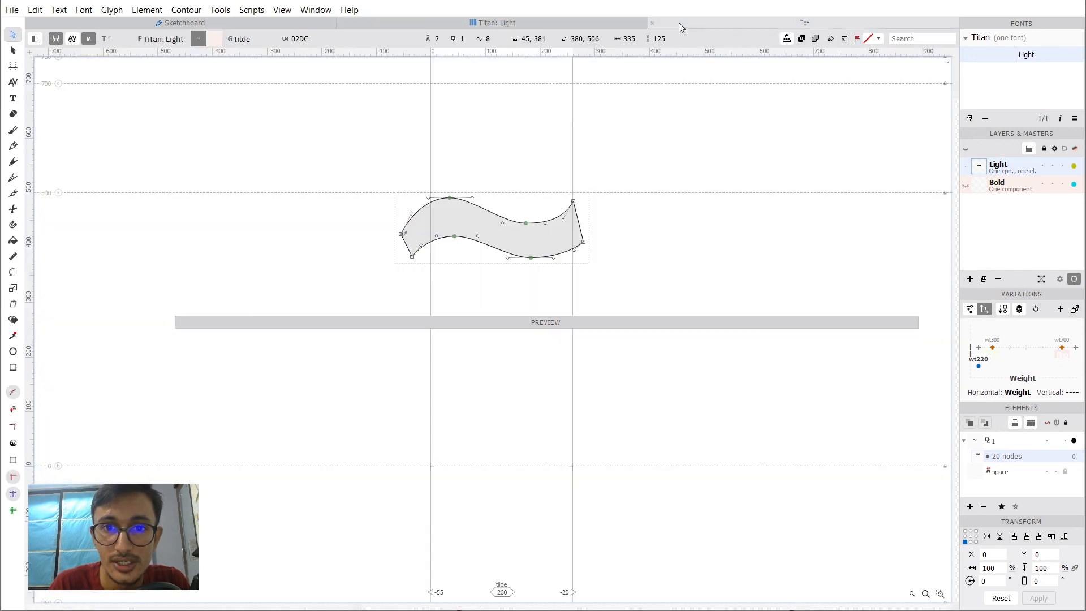
key(space)
drag(545, 275, 475, 215)
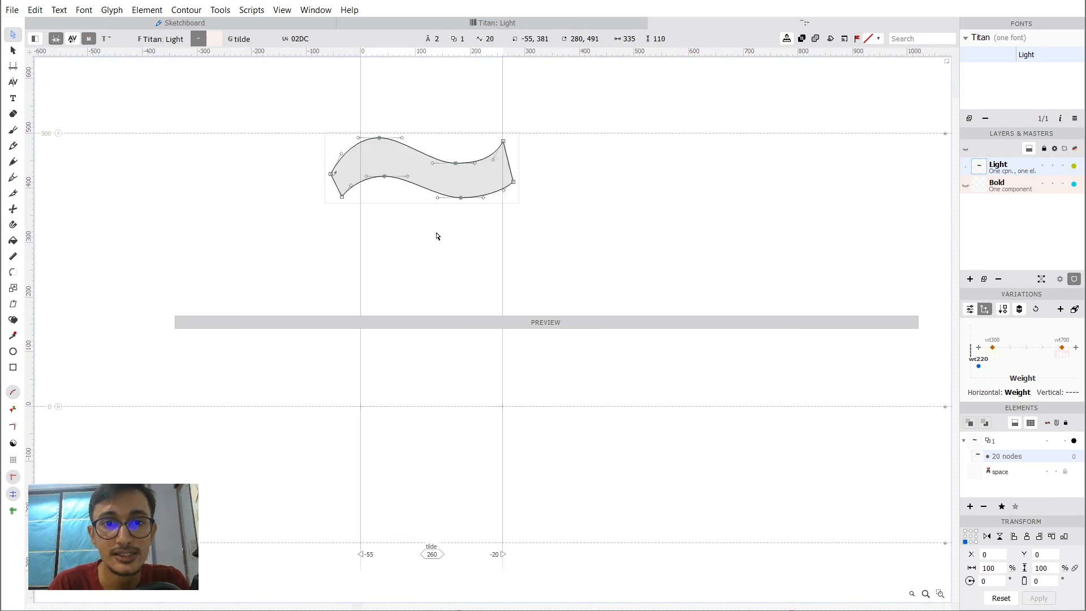
right_click(418, 230)
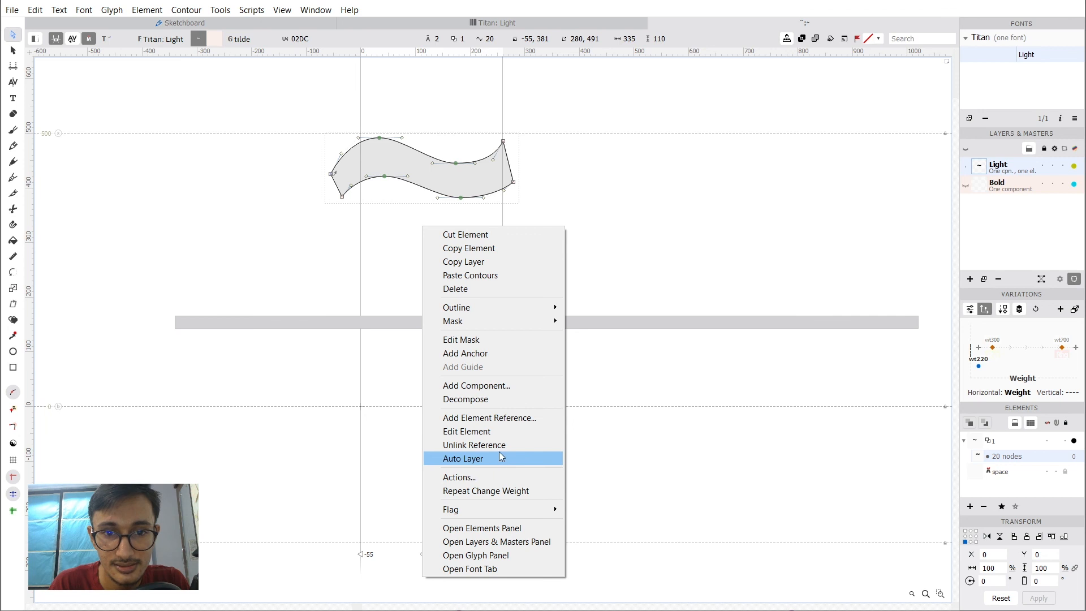
click(498, 353)
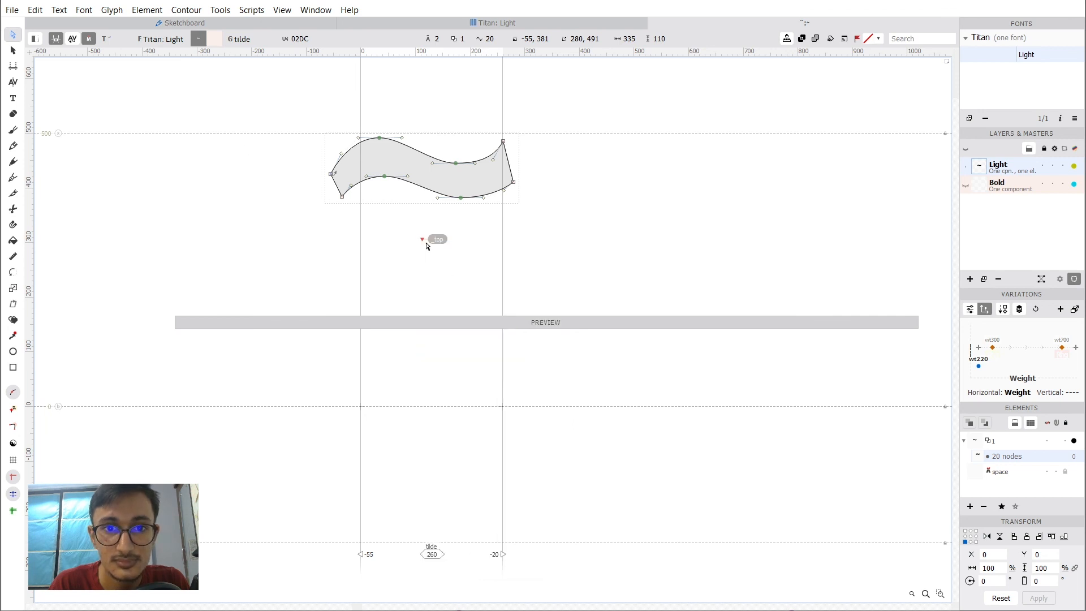
drag(423, 240, 427, 221)
click(464, 220)
click(418, 547)
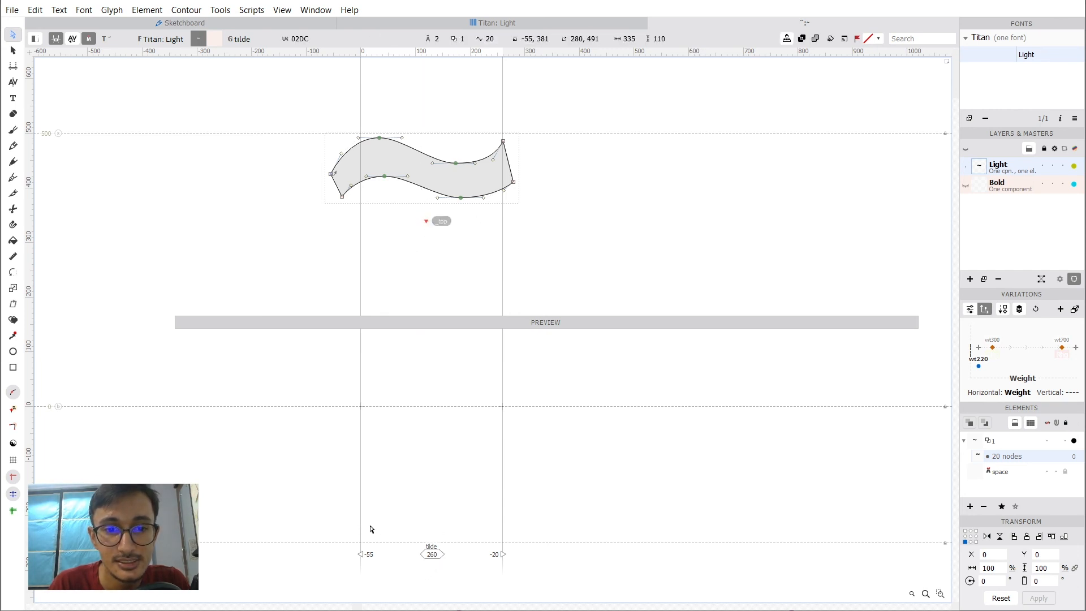
Collapse the tilde's advance width to 0 from its left side, then shift the outline to X -365 and its anchor slightly left and down.
drag(361, 517, 503, 479)
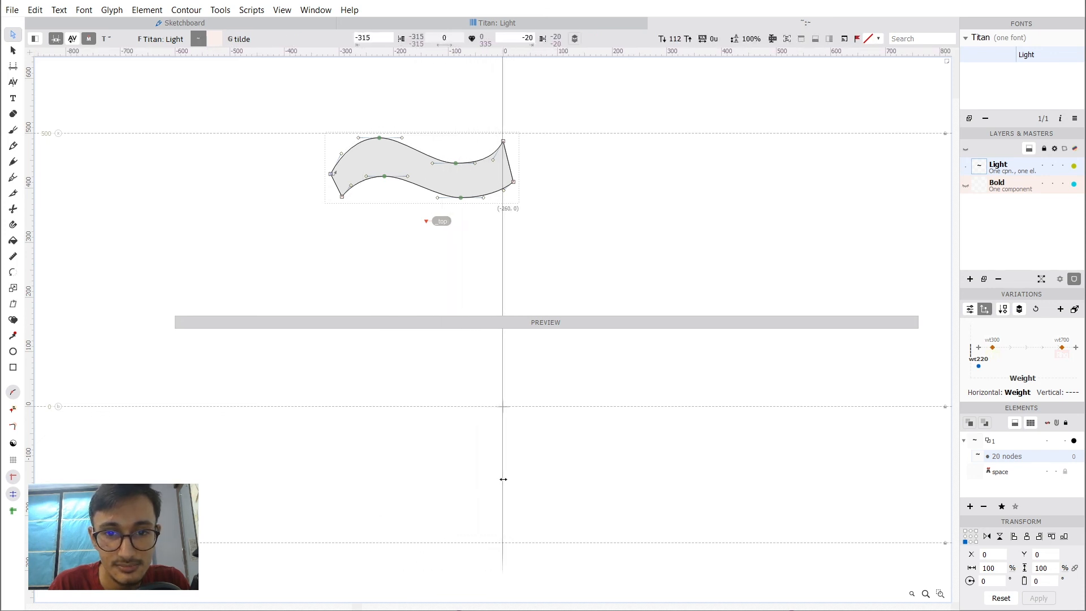
drag(504, 322, 521, 432)
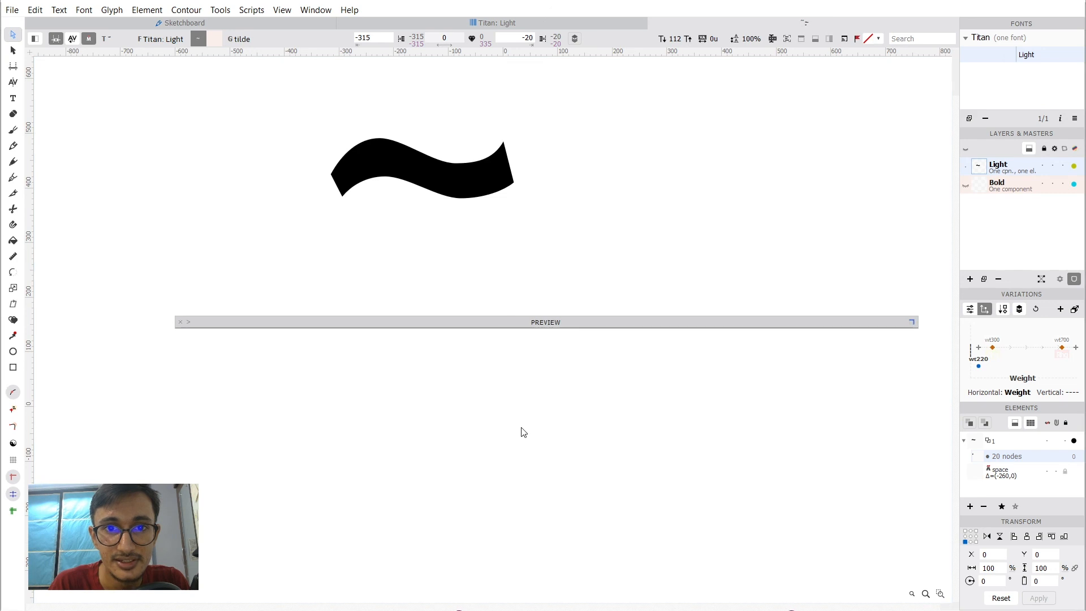
key(ctrl+a)
key(shift+Left)
key(shift+Left)
key(shift+Left)
key(shift+Left)
key(shift+Left)
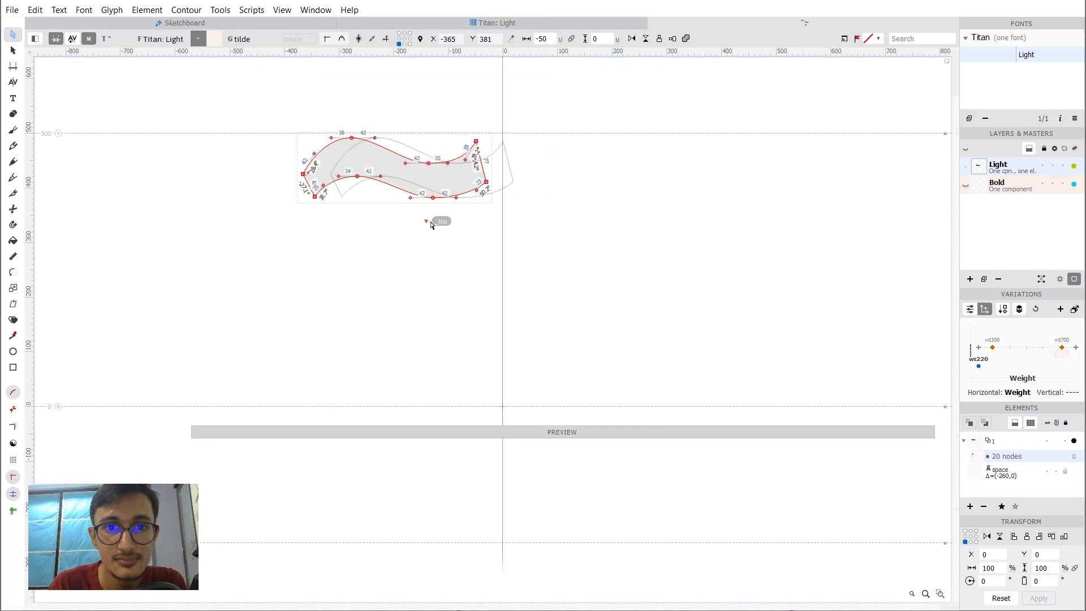
drag(430, 221, 401, 243)
click(401, 244)
Enter the letters n and o before the tilde in the glyph text and return to contour editing.
key(t)
click(279, 228)
text(no)
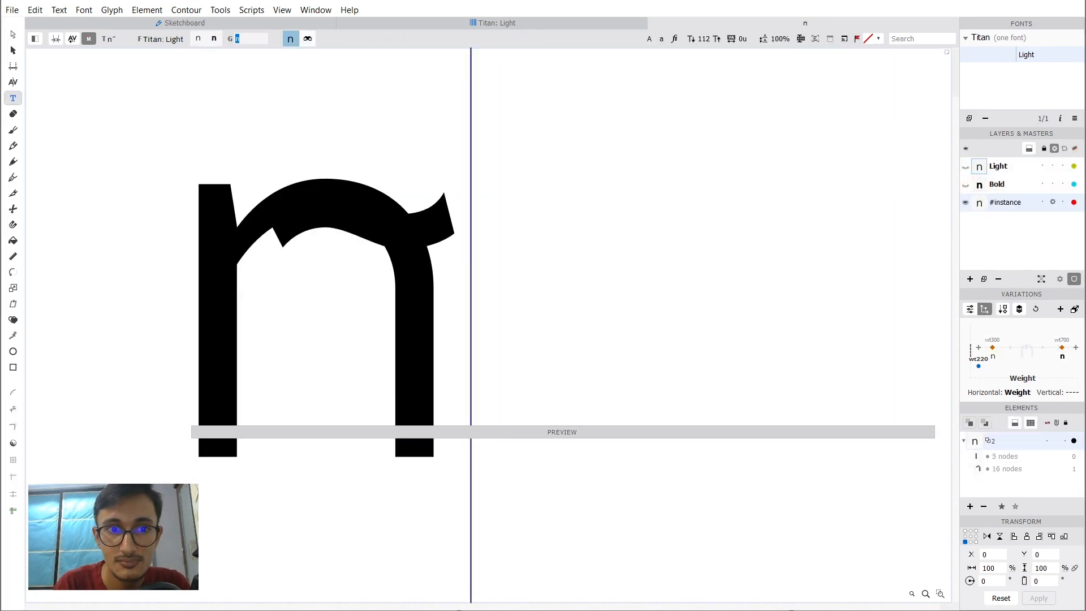
key(BackSpace)
key(Escape)
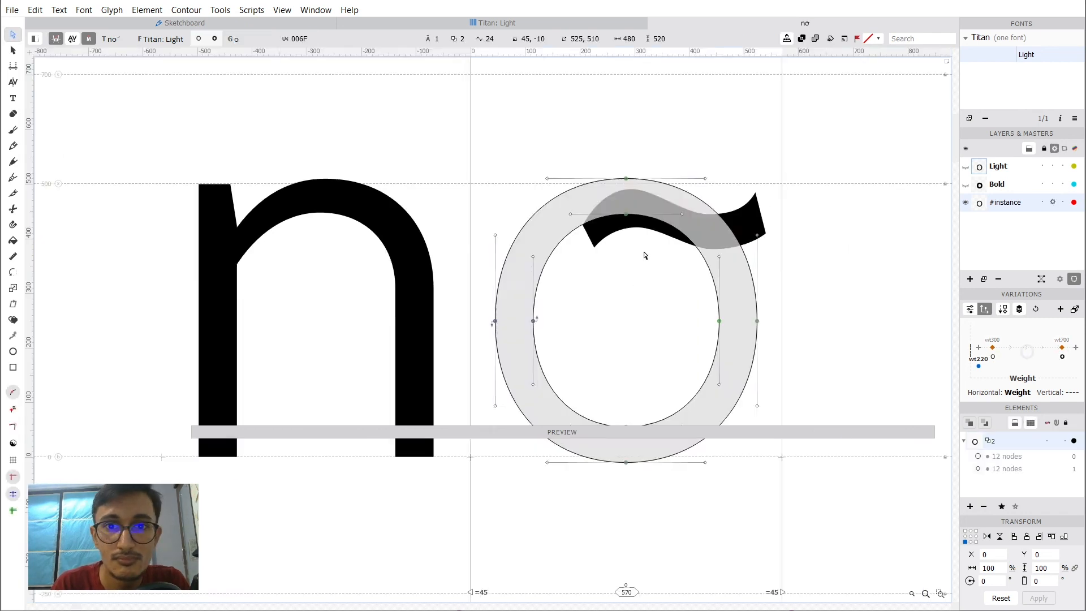
Activate the tilde in the text and move its whole outline above the o, to X -445, Y 575.
double_click(755, 225)
drag(820, 296, 546, 156)
drag(631, 198, 590, 95)
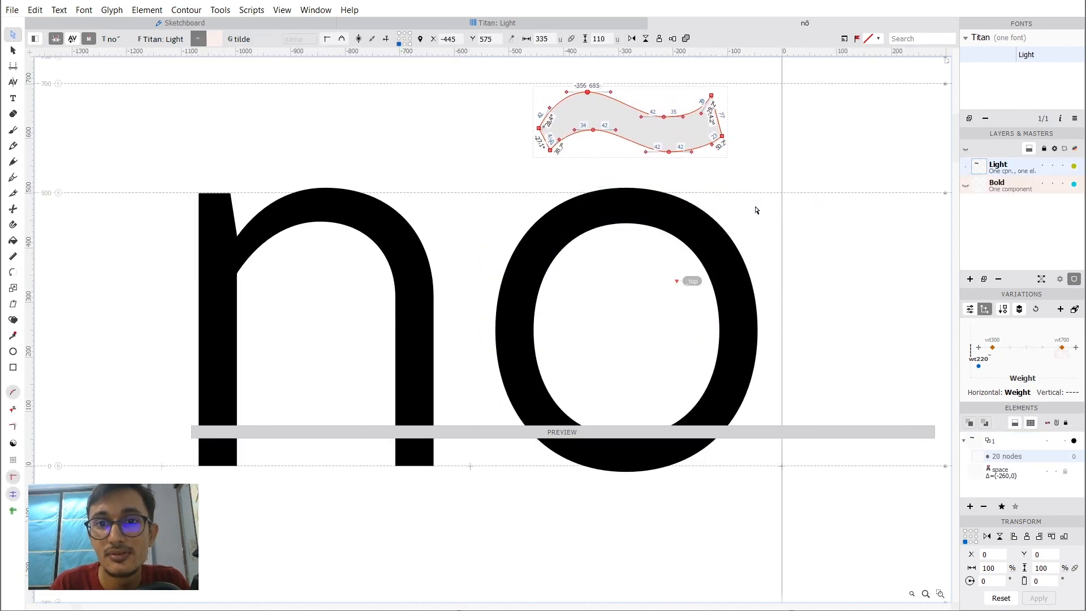
Place the tilde's anchor at the top edge of the o and nudge the outline to X -451, Y 581.
key(space)
drag(814, 175, 666, 262)
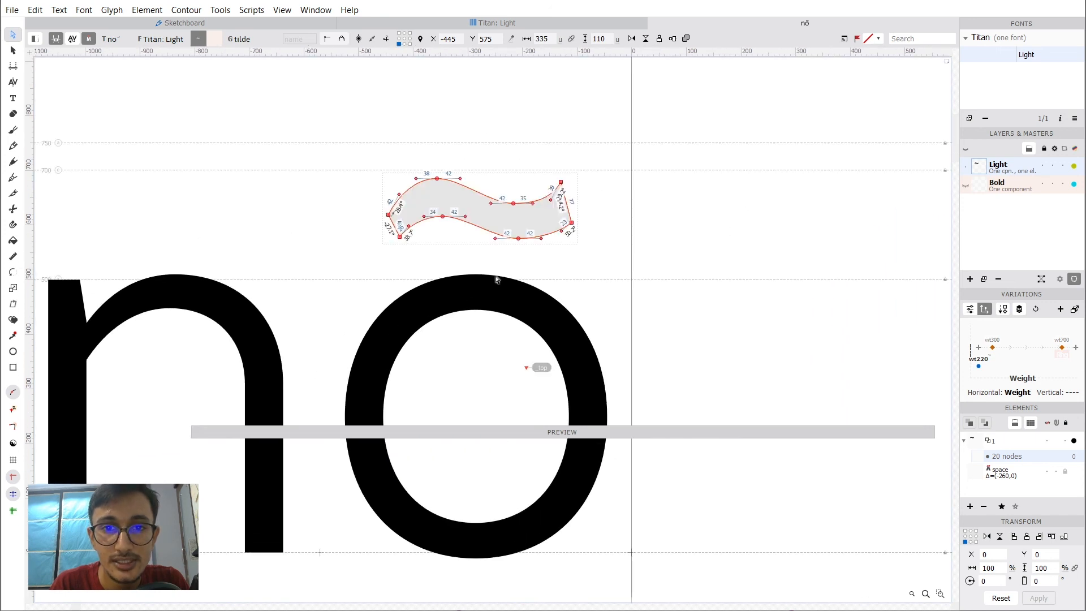
drag(526, 368, 479, 281)
drag(593, 252, 345, 143)
drag(443, 216, 439, 213)
key(space)
drag(495, 355, 650, 286)
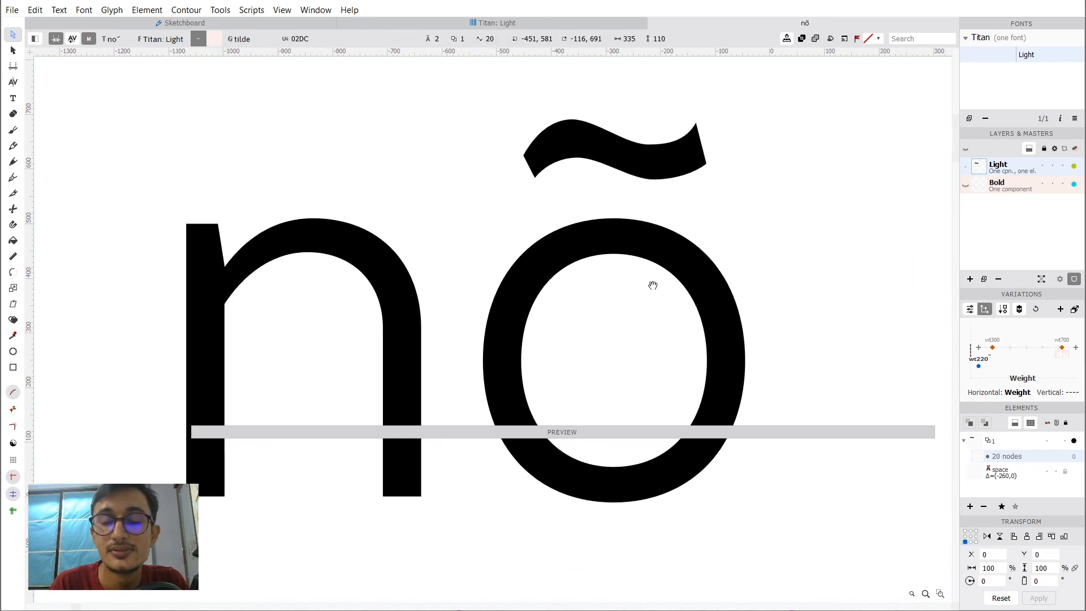
Remove the tilde from the text so only no remains and make the o active for contour editing.
click(13, 98)
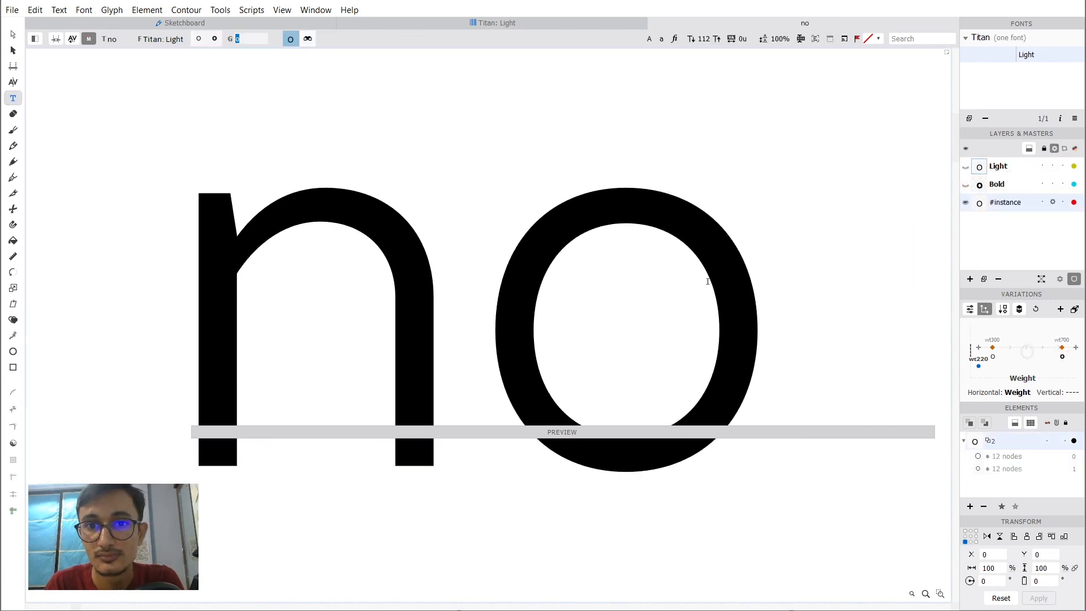
click(9, 36)
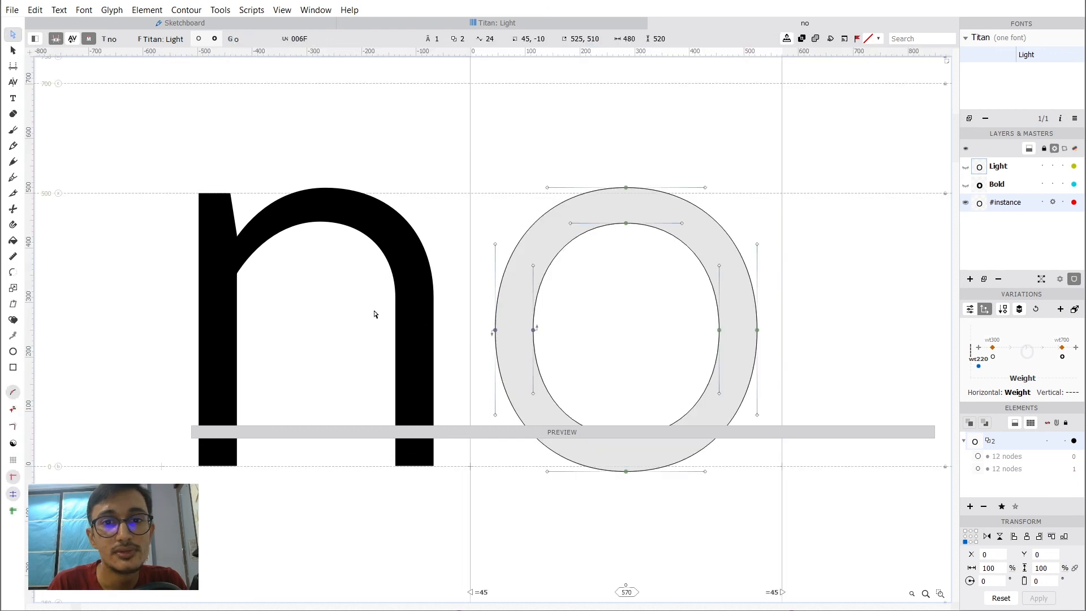
Try to add an anchor inside the n on the #instance layer.
click(376, 315)
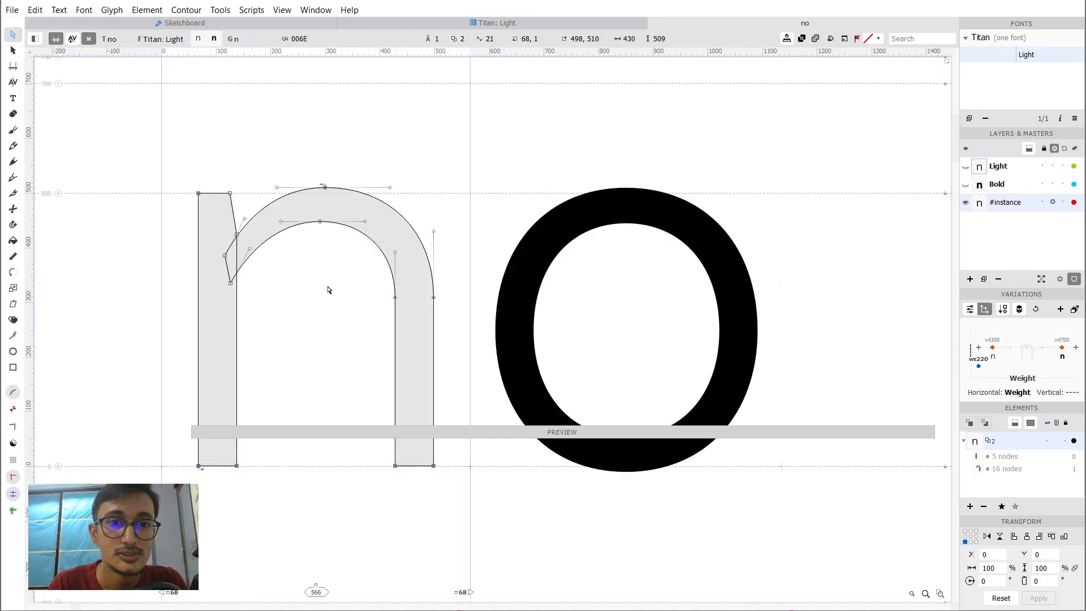
right_click(303, 262)
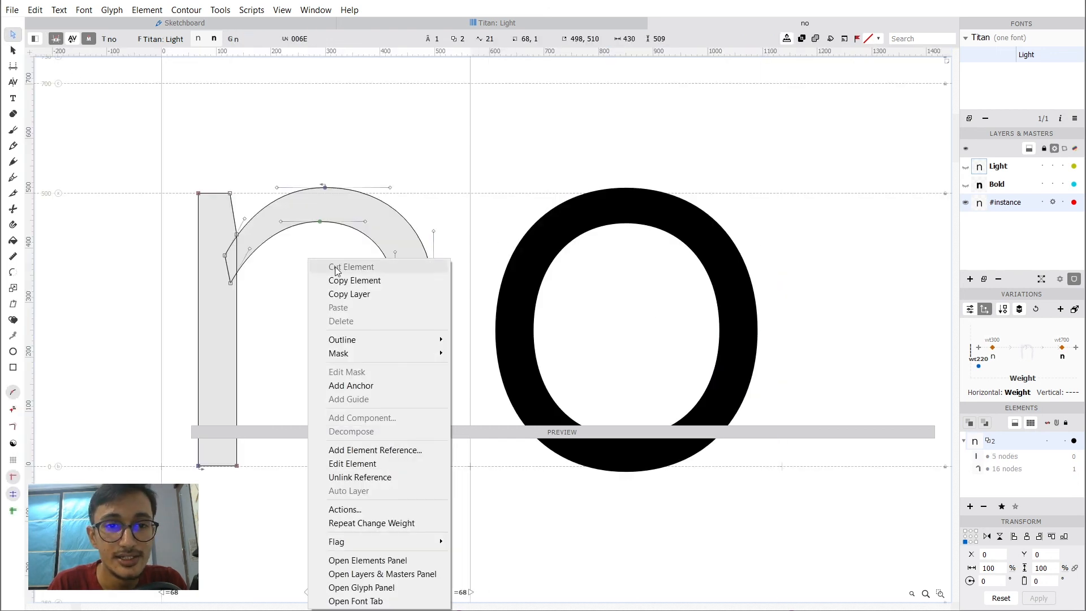
click(375, 386)
scroll(341, 341, down, 4)
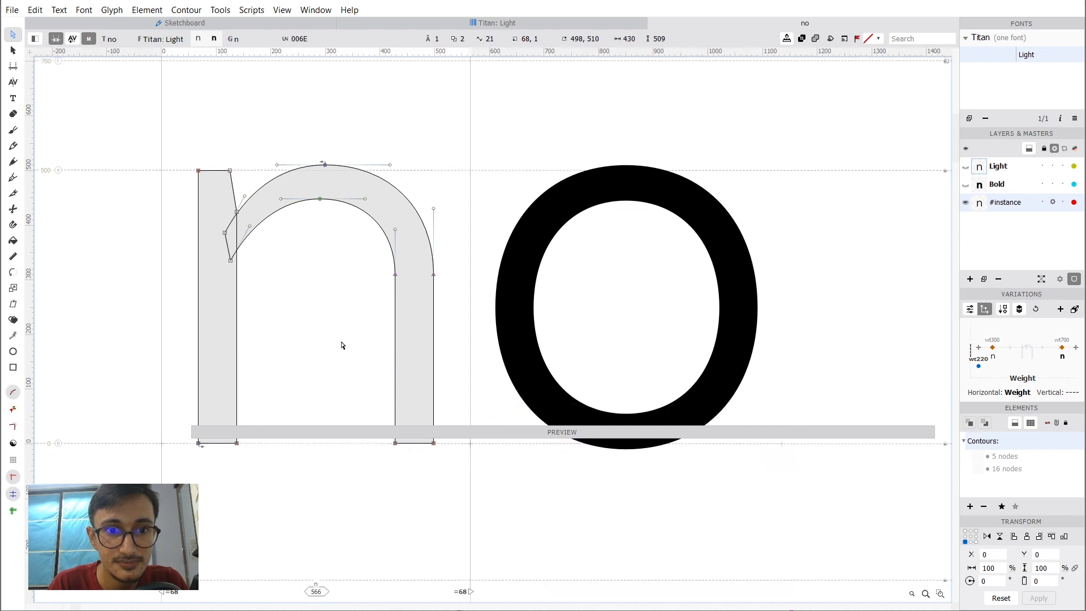
right_click(319, 273)
click(380, 412)
scroll(375, 392, up, 5)
scroll(377, 395, down, 2)
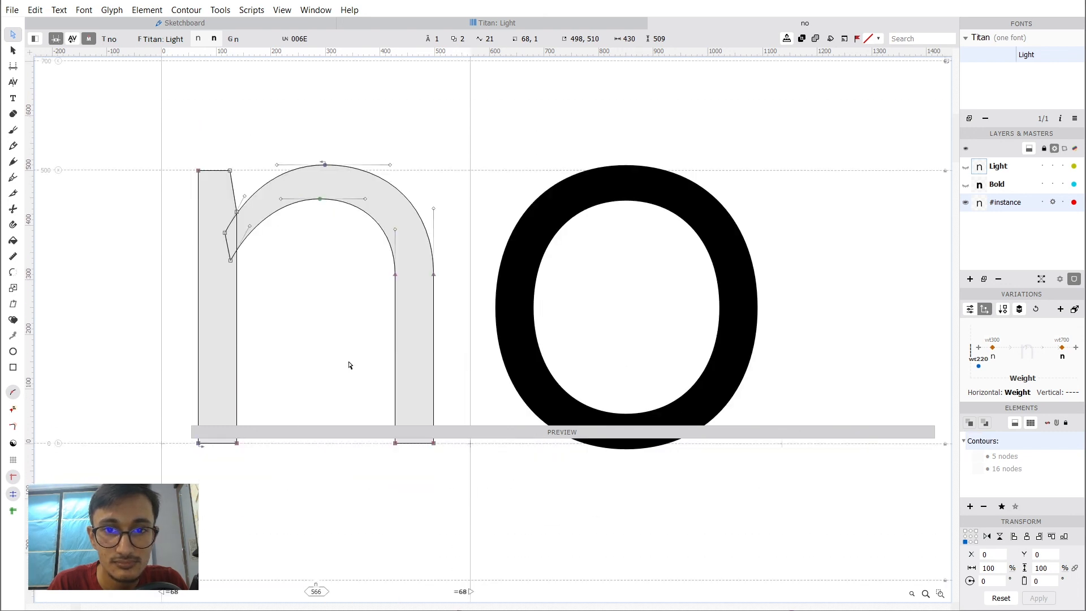
scroll(650, 300, up, 1)
Try to add an anchor to the o on the #instance layer.
double_click(656, 295)
right_click(656, 294)
click(710, 514)
scroll(640, 343, down, 3)
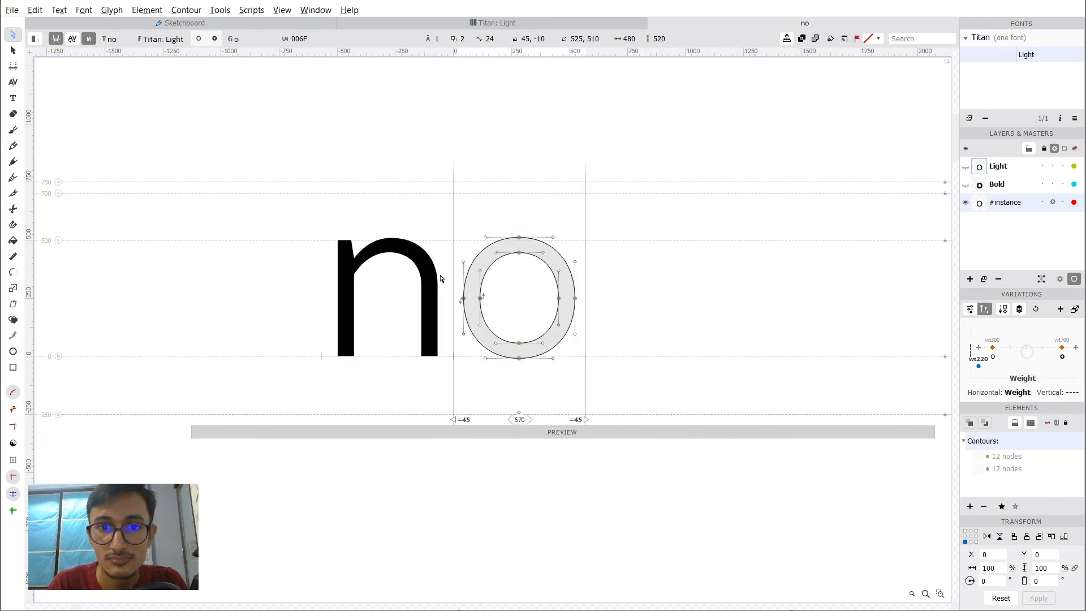
scroll(544, 364, up, 1)
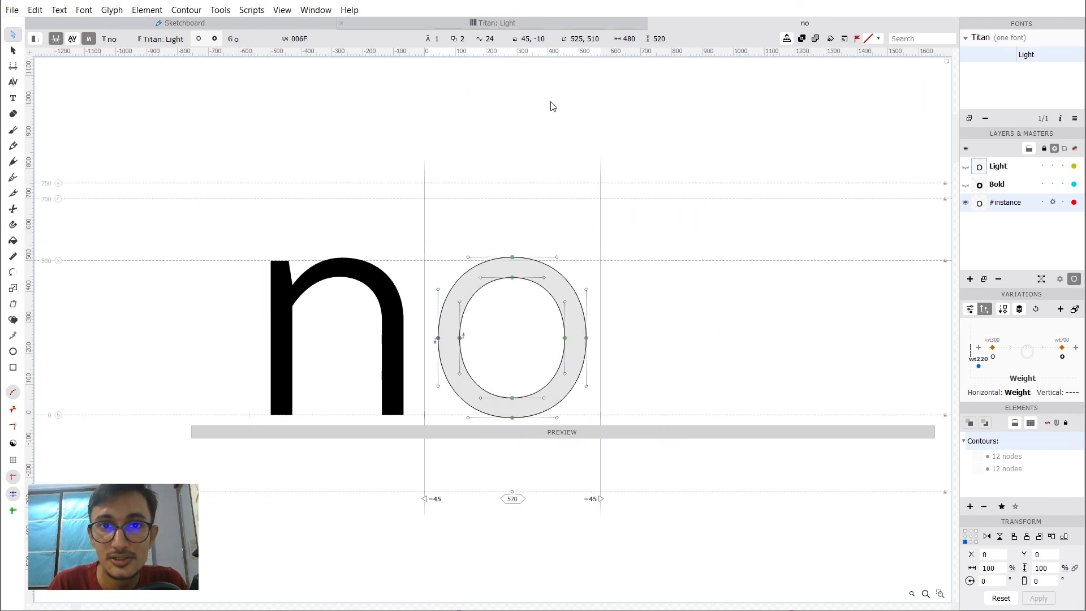
Open the tilde glyph from the Titan font overview for editing and return to the no text.
click(497, 22)
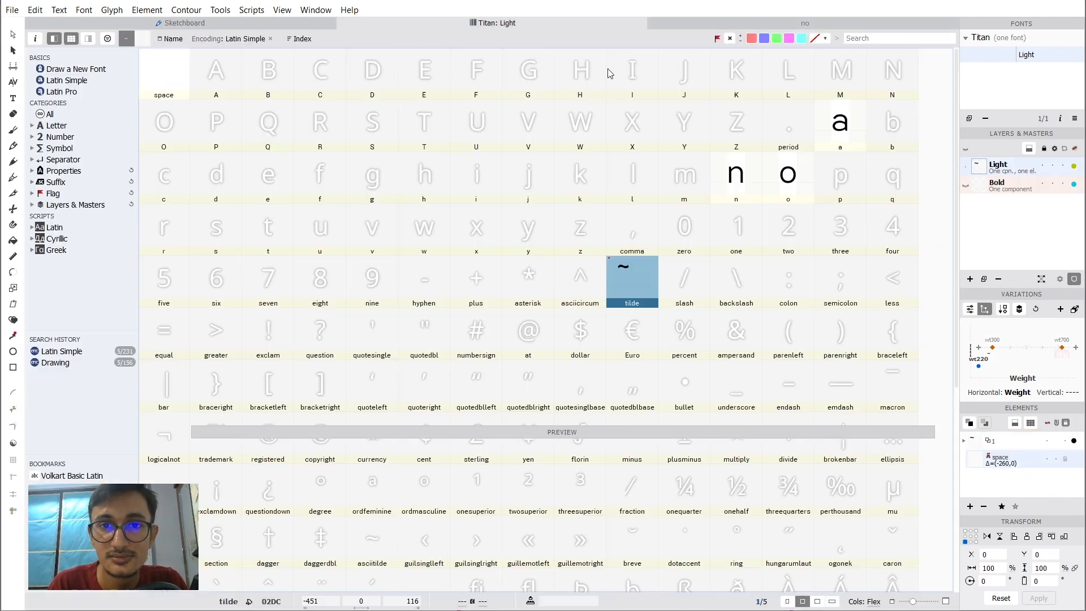
double_click(640, 268)
click(595, 27)
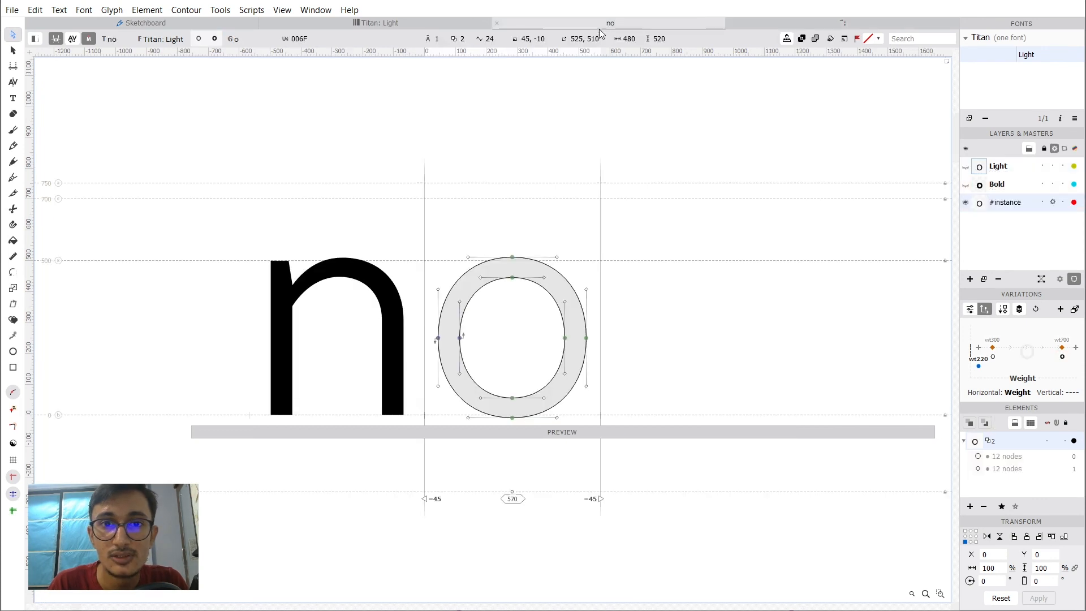
scroll(552, 330, up, 1)
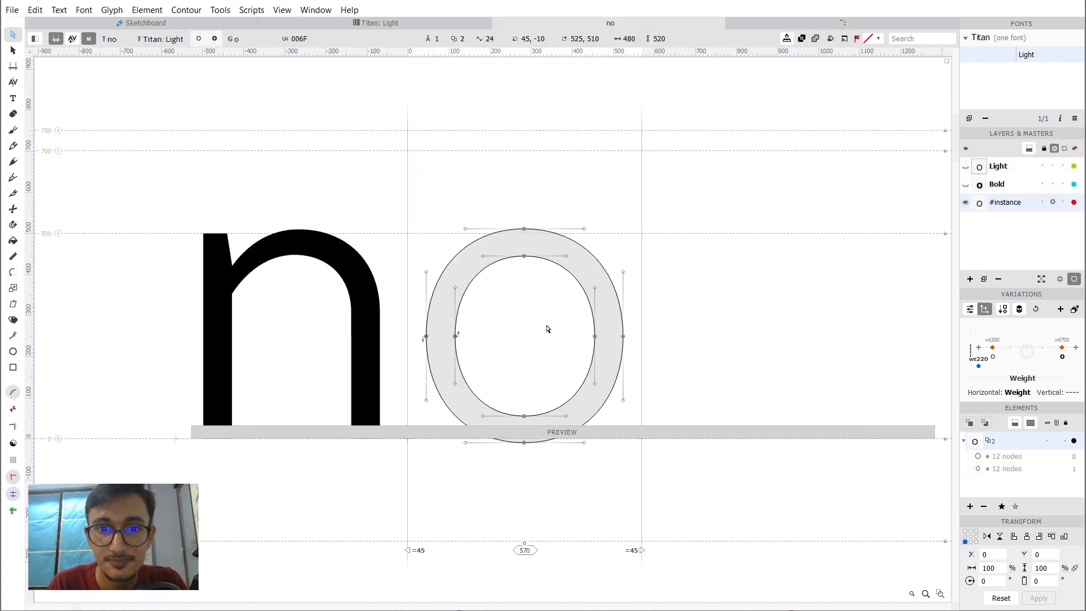
scroll(547, 329, down, 1)
Show the Anchors & Pins panel and try again to add an anchor to the o's instance.
click(274, 11)
click(576, 124)
scroll(529, 238, up, 3)
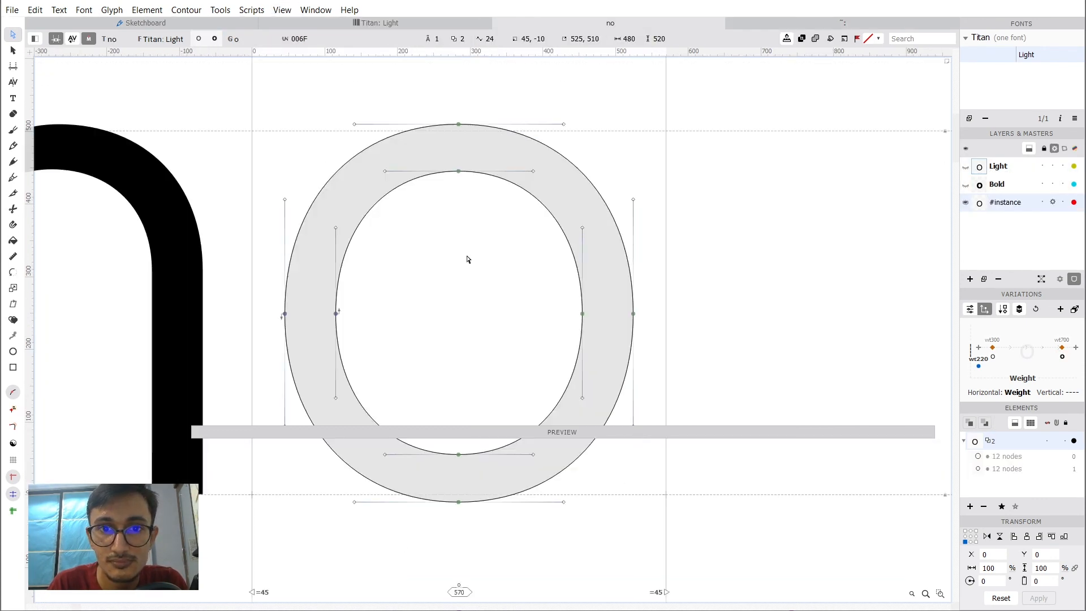
click(316, 9)
mouse_move(375, 113)
click(491, 114)
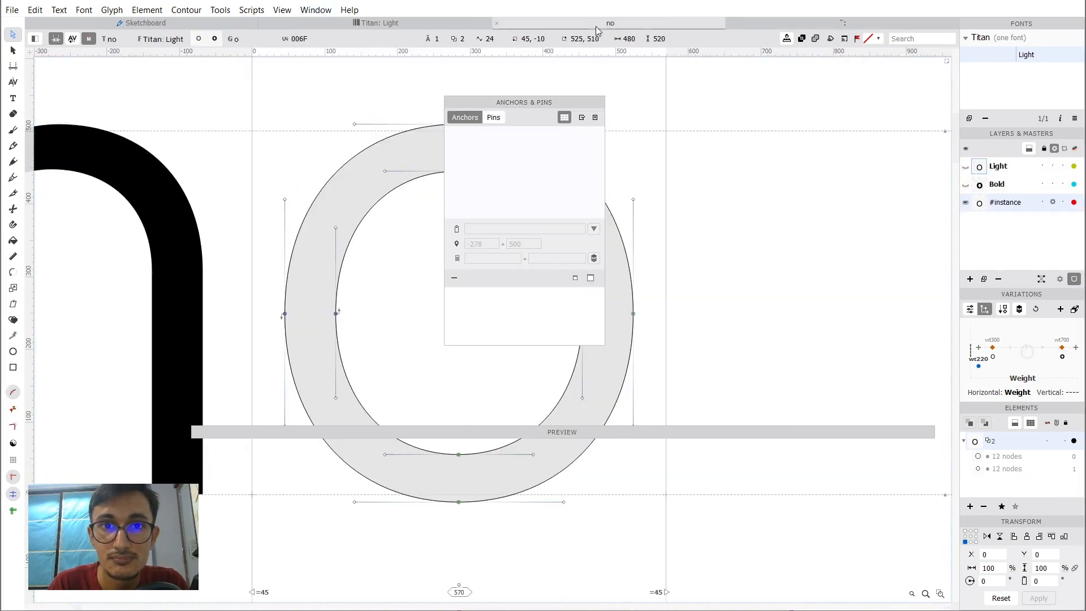
right_click(422, 244)
click(456, 372)
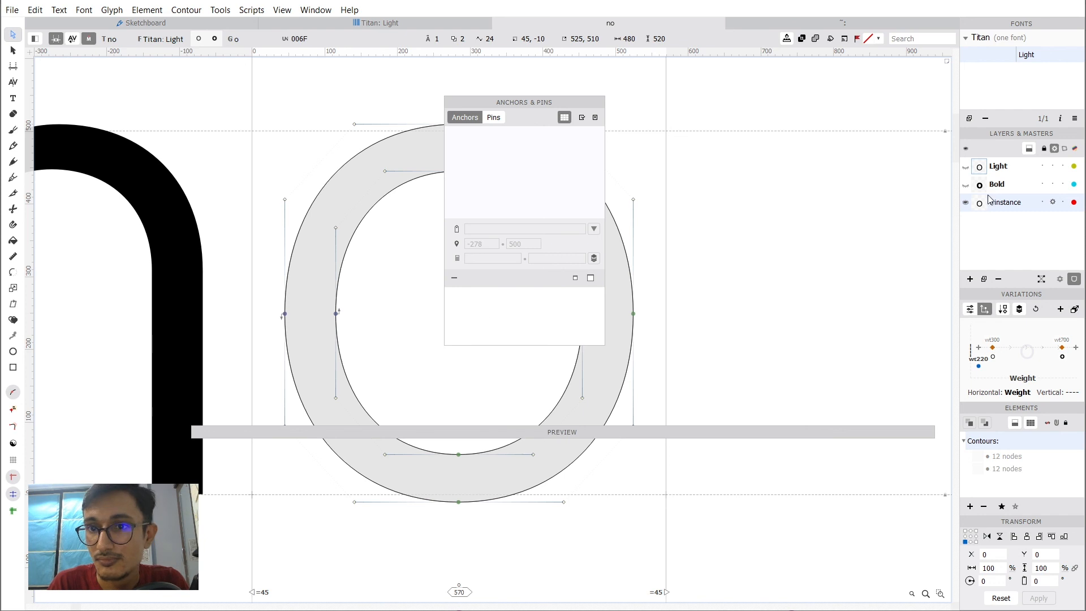
Switch to the Bold master, add a top anchor to the o and lower it to the letter's upper edge.
click(1014, 185)
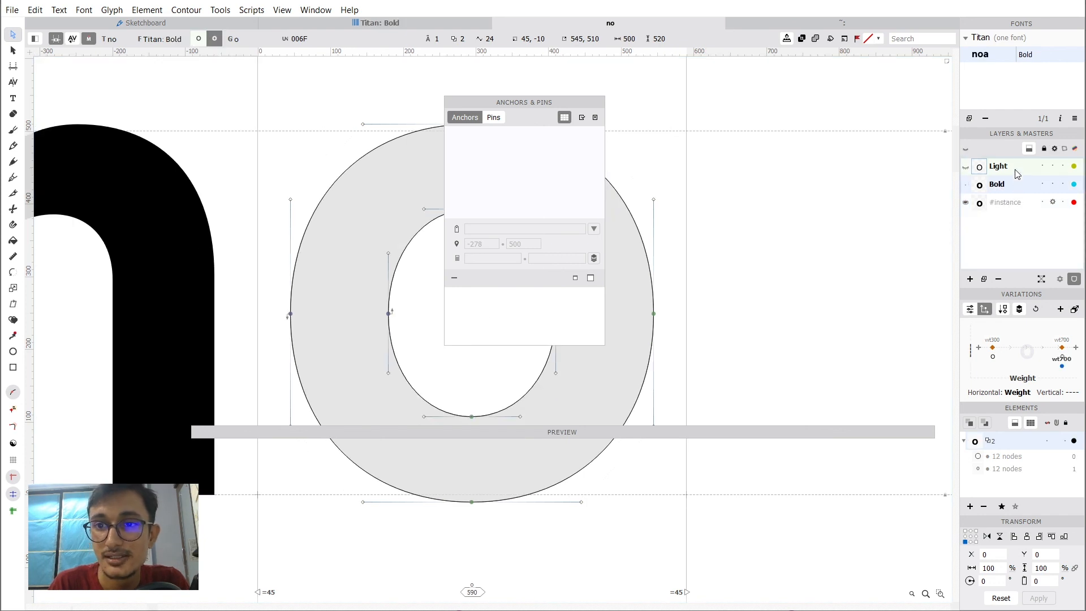
click(1018, 168)
click(1017, 186)
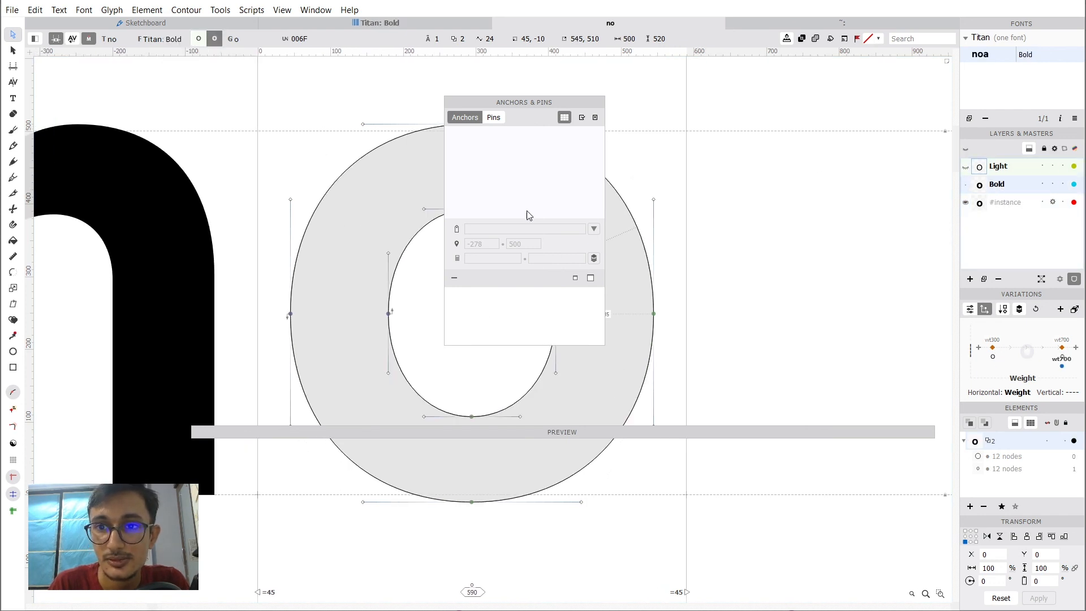
right_click(325, 95)
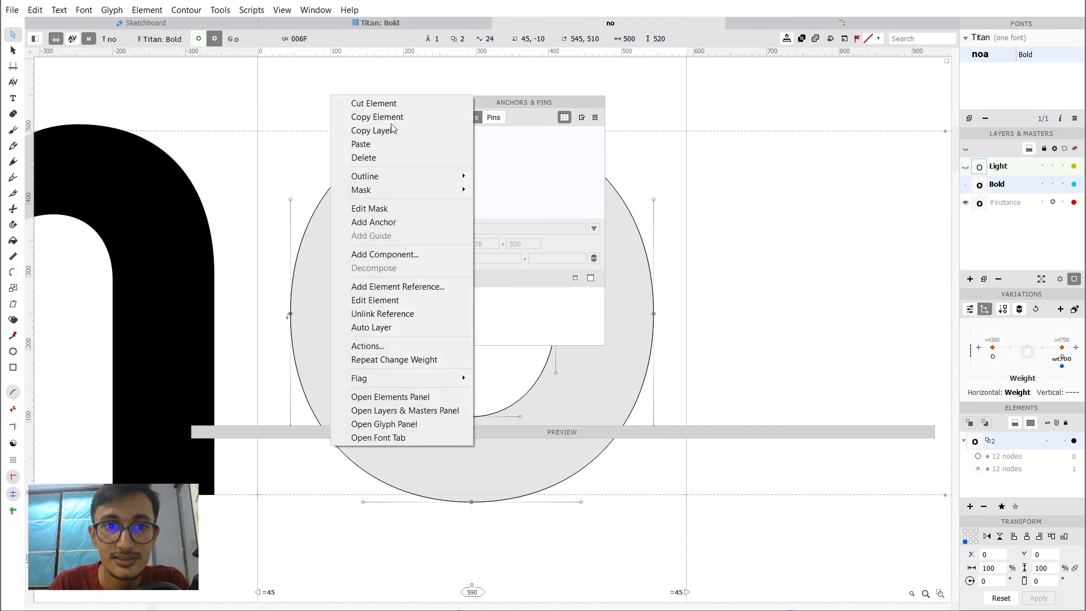
click(407, 221)
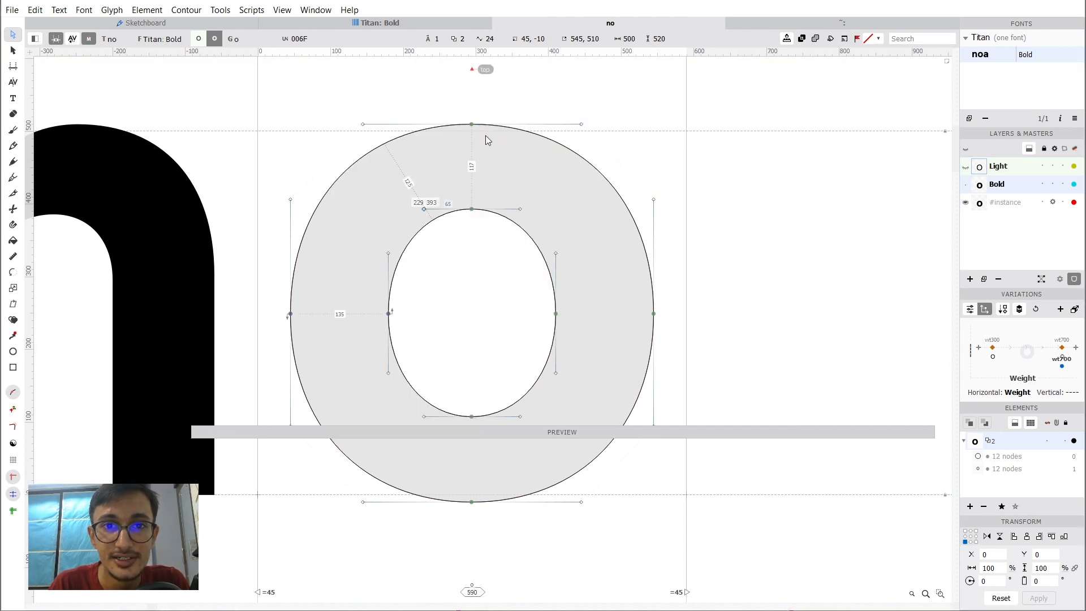
key(space)
drag(583, 135, 578, 289)
scroll(520, 194, down, 2)
drag(489, 211, 490, 247)
Copy the whole tilde outline from the Light master and paste it into the tilde's Bold master.
click(800, 27)
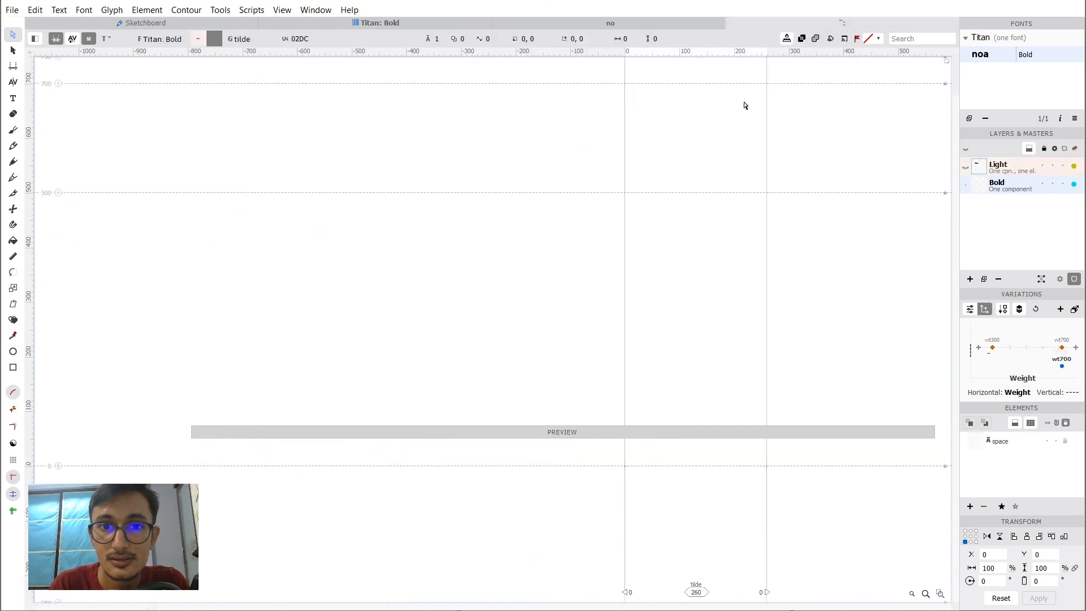
click(1009, 174)
drag(568, 172, 575, 221)
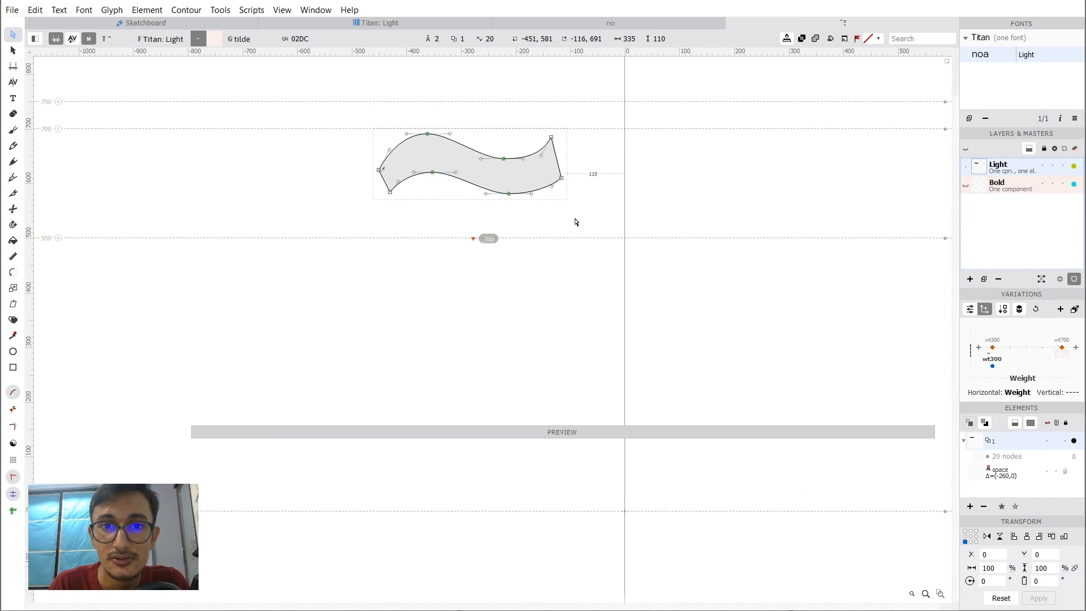
drag(582, 279, 329, 97)
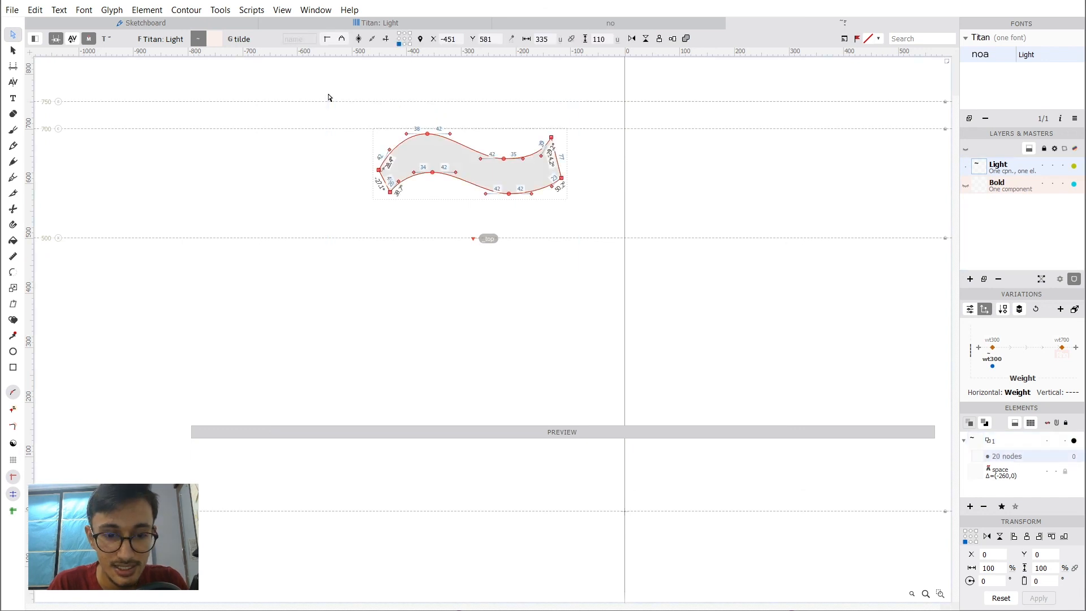
click(1019, 186)
key(ctrl+v)
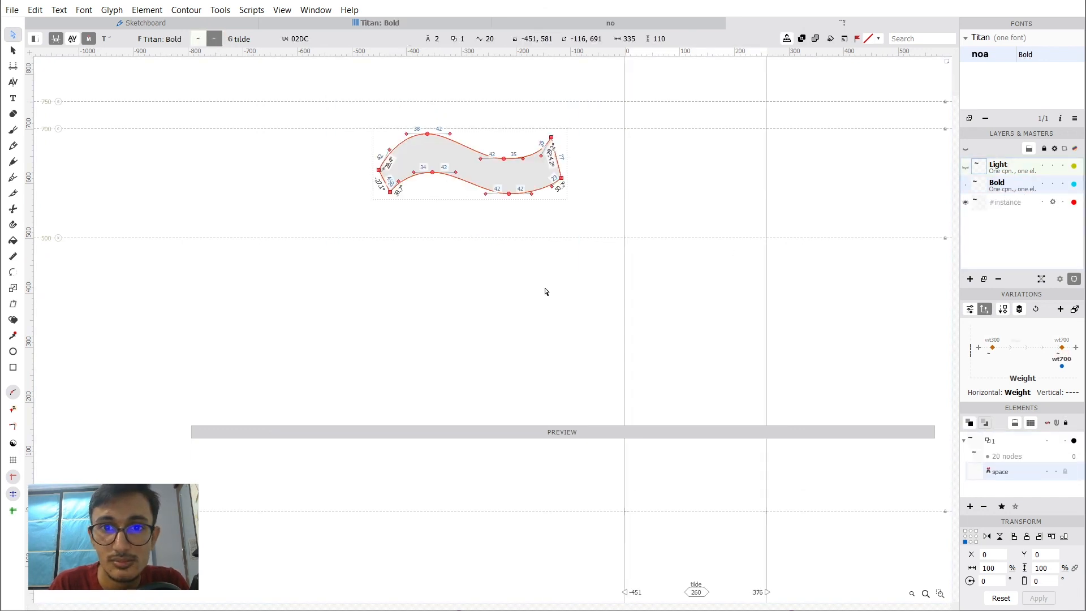
click(826, 214)
Copy the tilde's _top anchor from Light into Bold and set the Bold tilde's right sidebearing to 0.
click(998, 168)
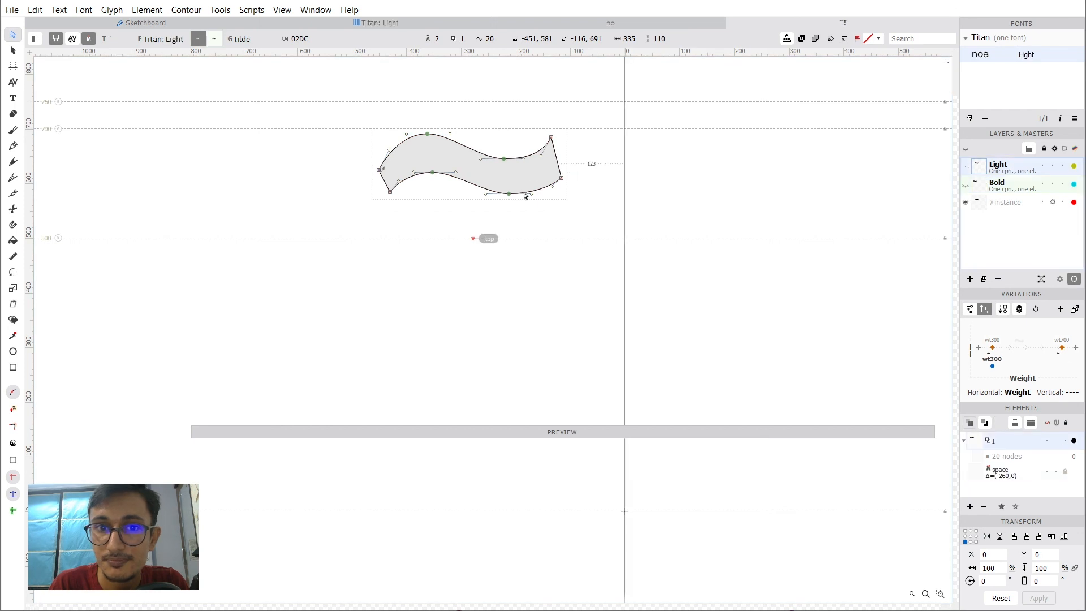
click(475, 241)
click(1015, 185)
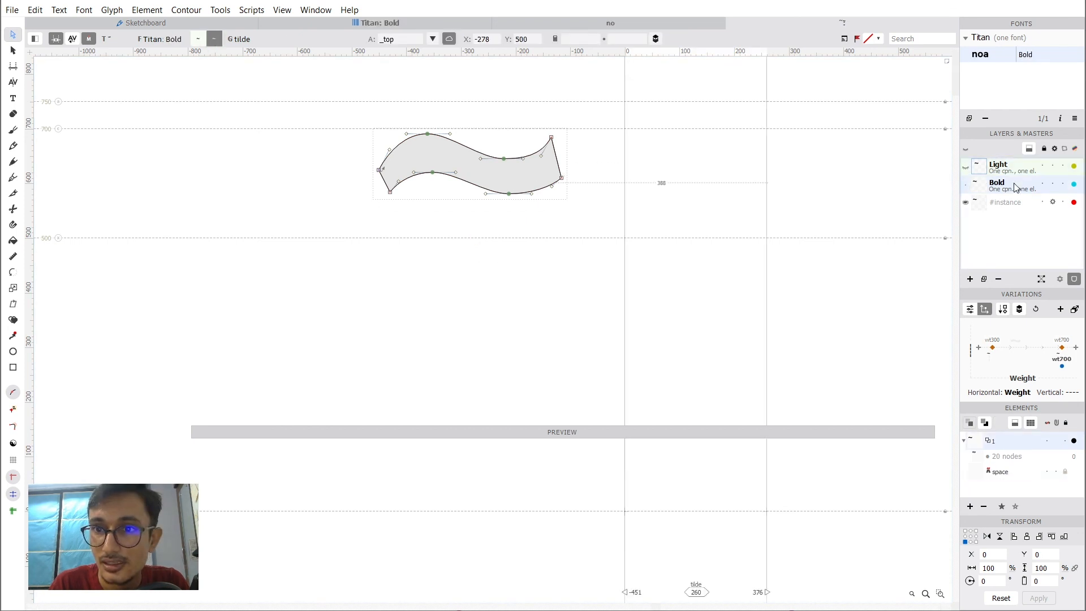
right_click(488, 244)
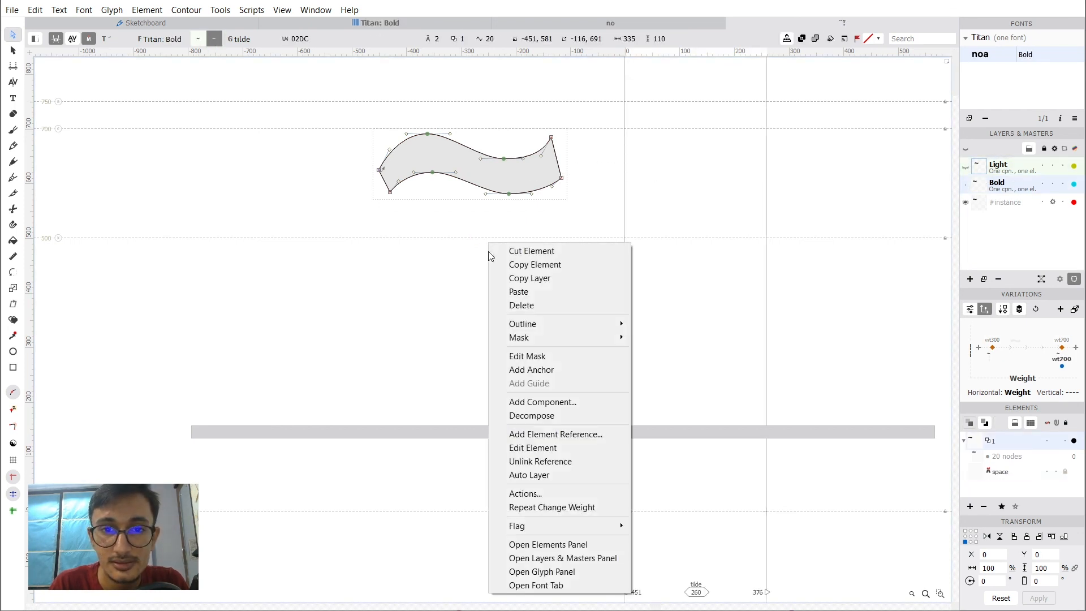
click(517, 293)
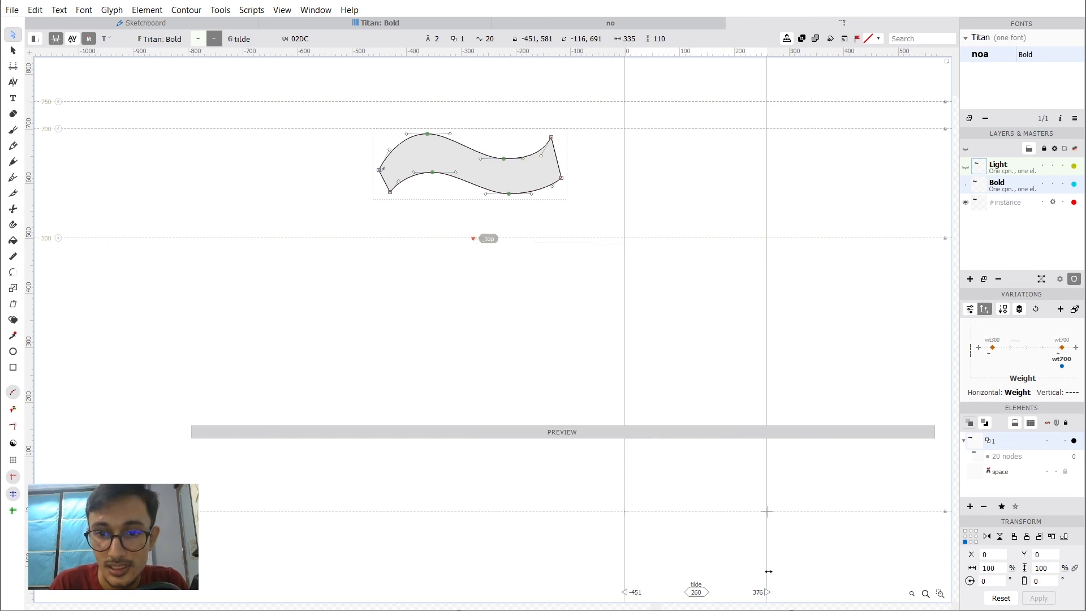
drag(680, 555, 626, 530)
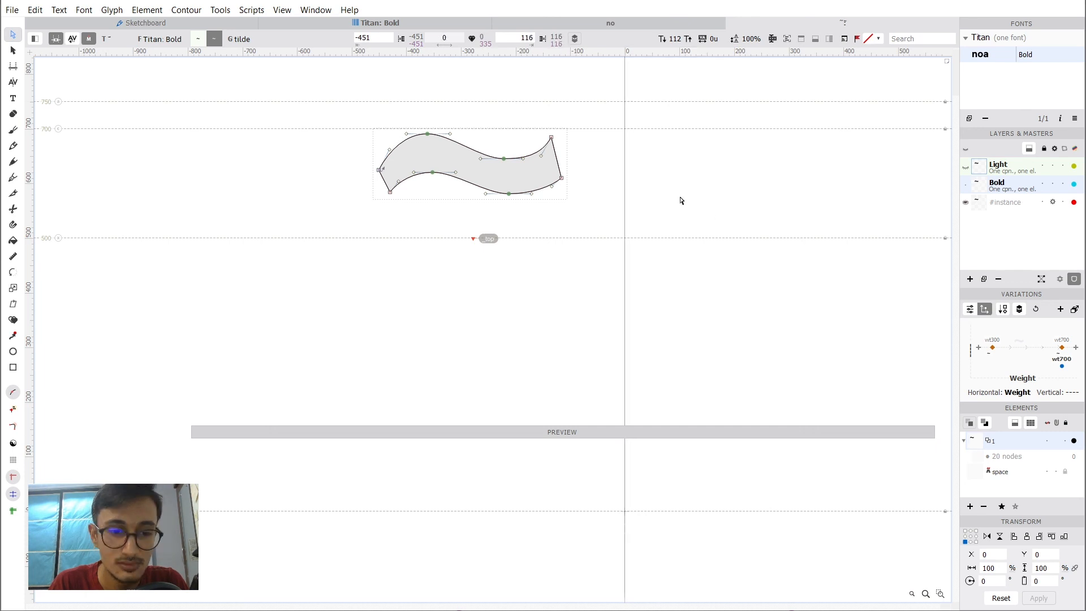
Return to the no text and centre the Bold o's top anchor at about X 294, Y 500.
click(636, 27)
key(space)
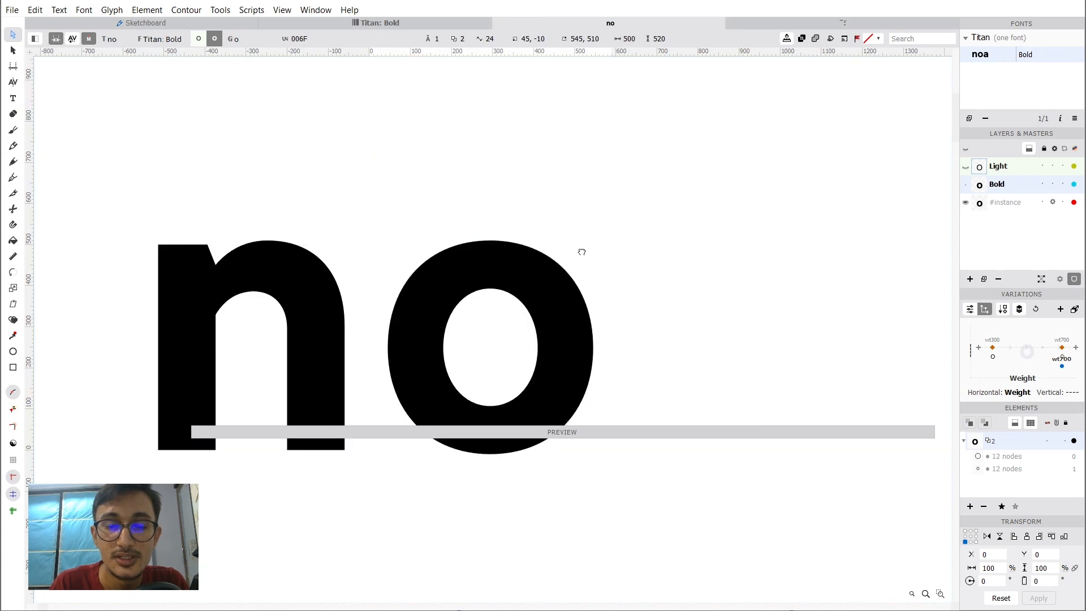
drag(582, 252, 610, 221)
click(580, 162)
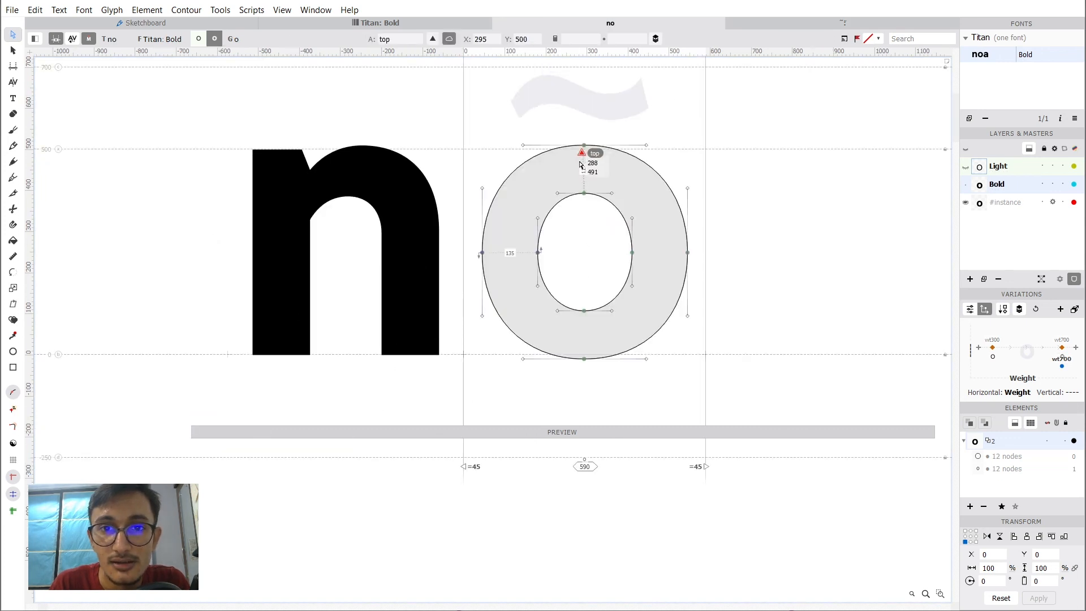
mouse_move(580, 164)
mouse_down()
mouse_move(580, 176)
mouse_move(628, 167)
mouse_move(585, 151)
mouse_up()
click(572, 139)
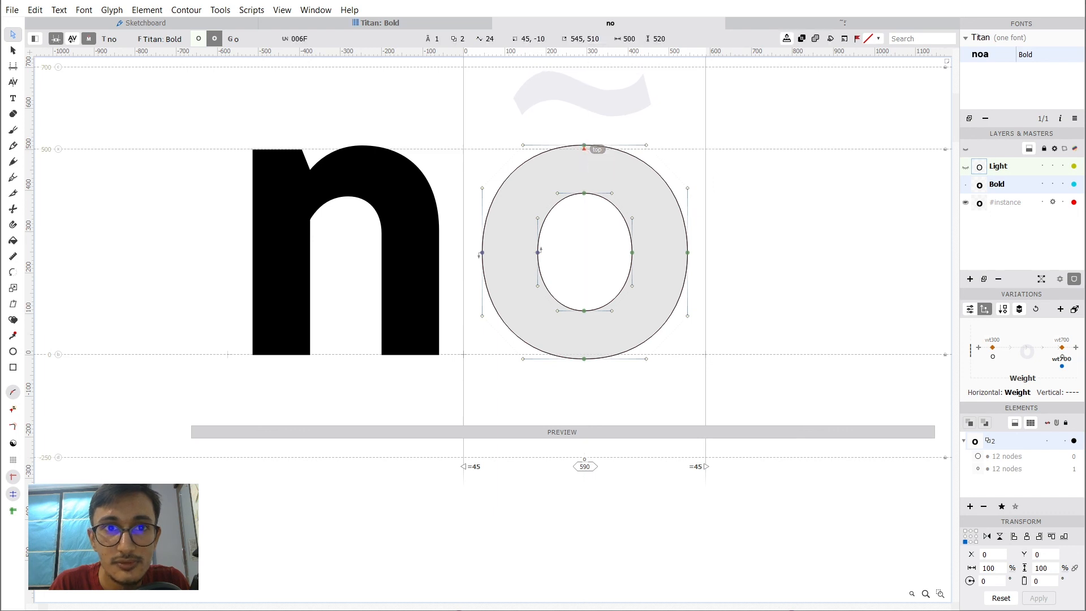
click(283, 10)
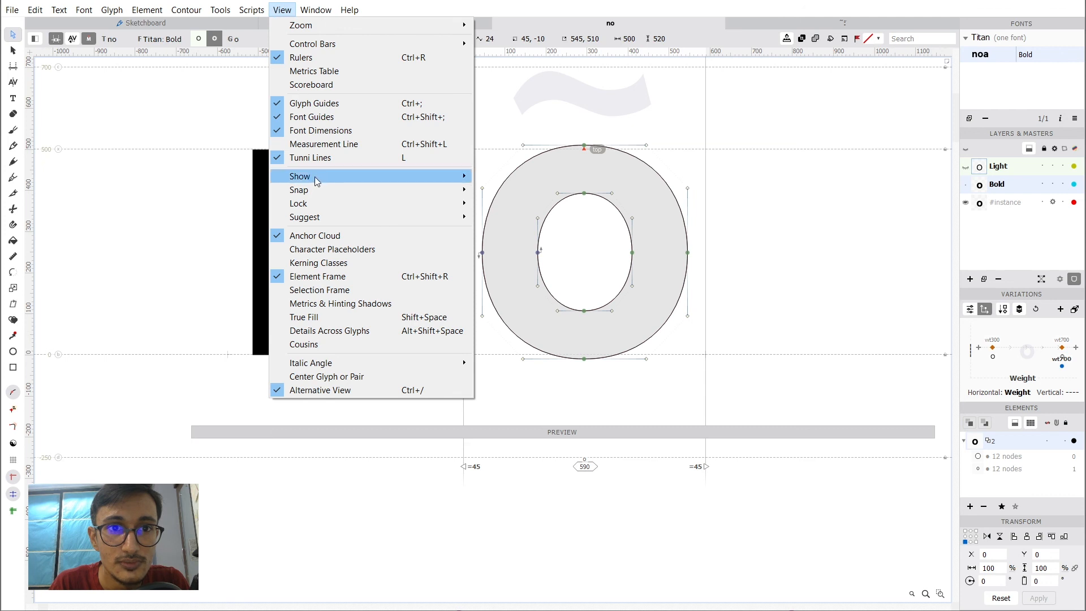
mouse_move(325, 170)
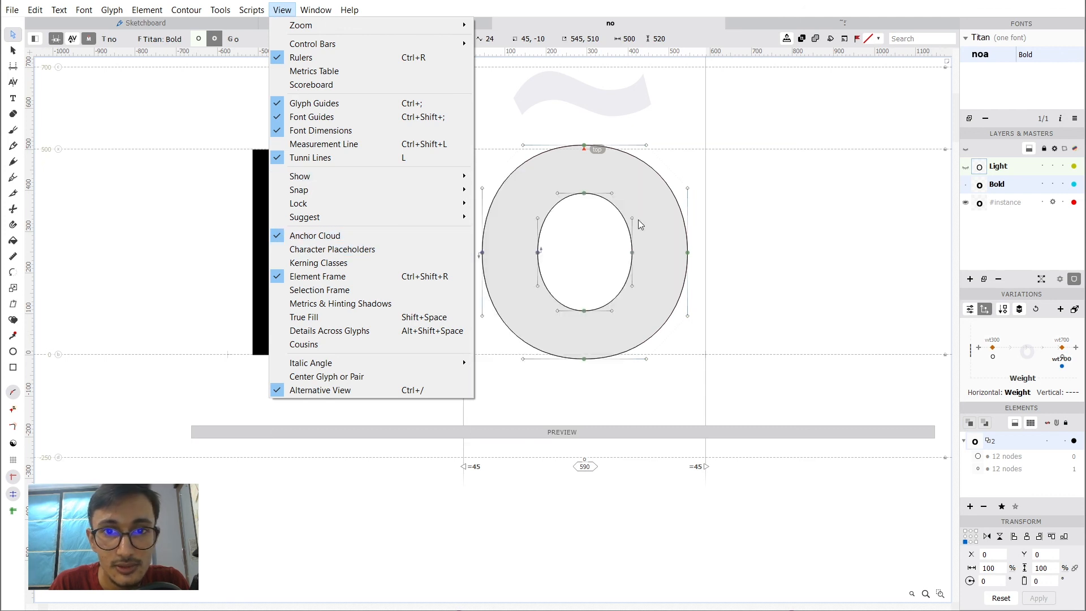
click(592, 224)
Copy the Bold o's top anchor to the Bold n and position it above the arch at X 294, Y 500.
click(585, 151)
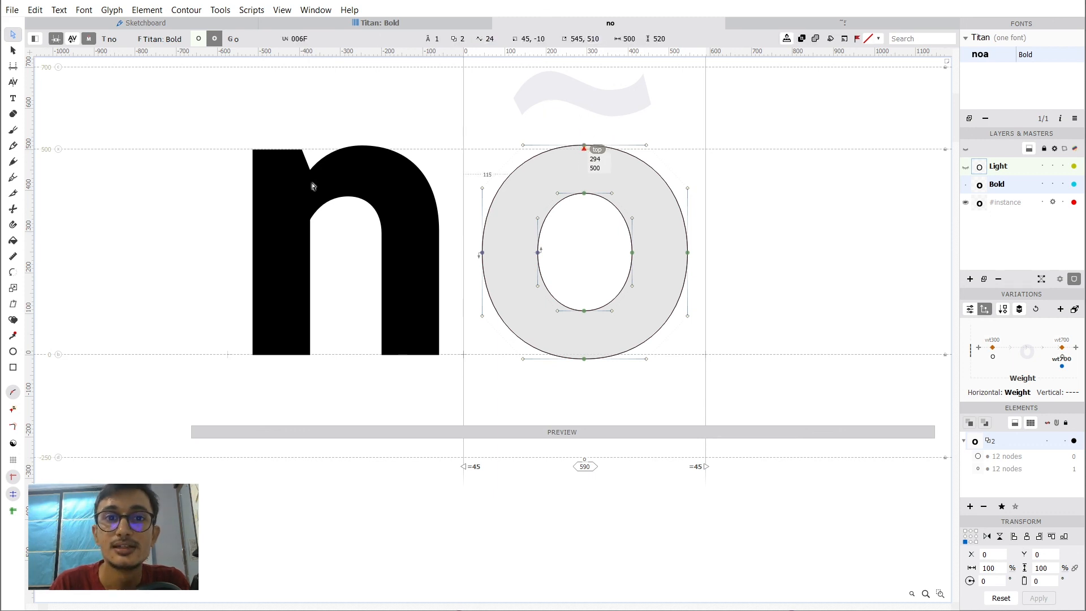
click(611, 251)
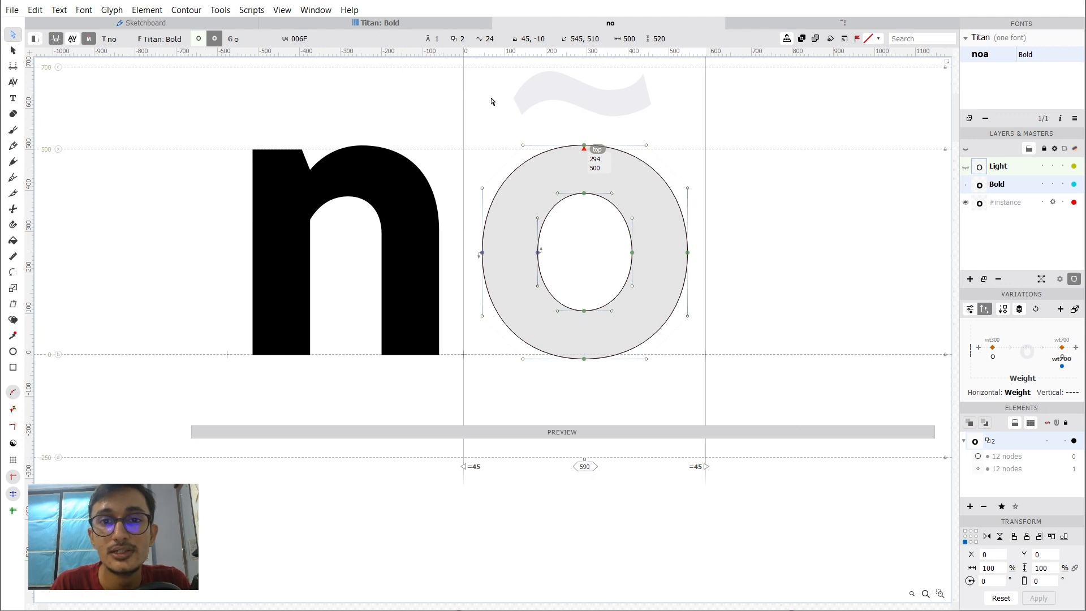
key(ctrl+v)
double_click(362, 211)
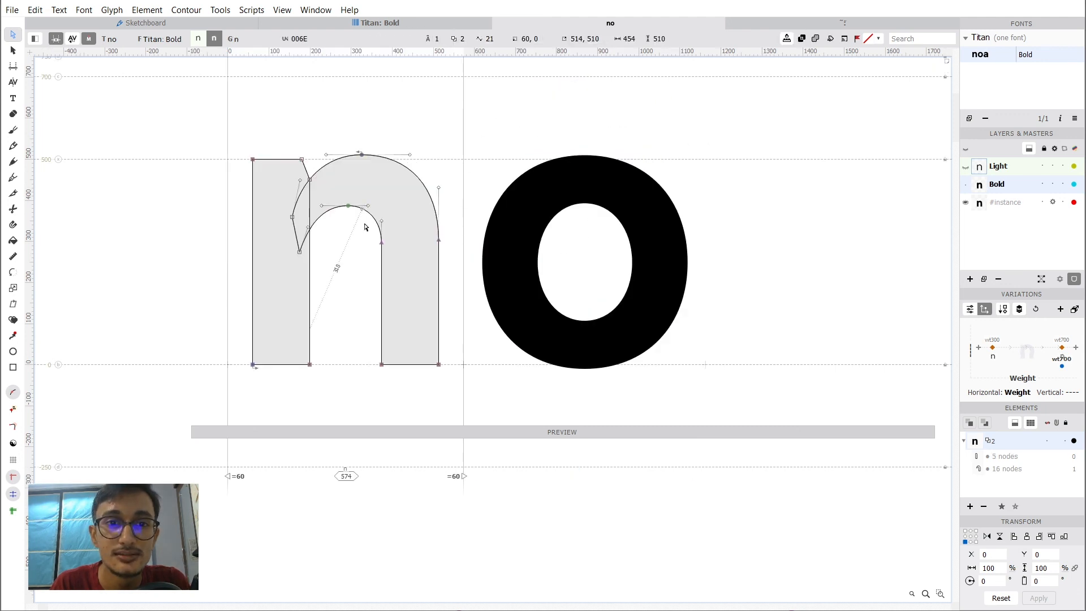
key(ctrl+v)
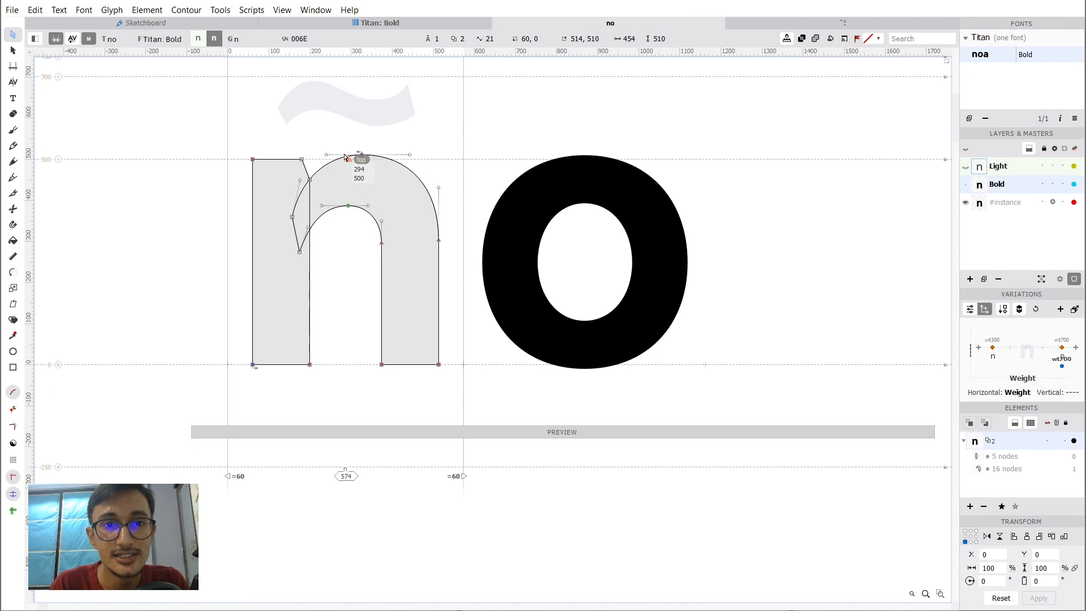
mouse_move(345, 158)
mouse_down()
mouse_move(367, 141)
mouse_move(331, 139)
mouse_move(393, 151)
mouse_move(322, 138)
mouse_move(410, 142)
mouse_move(371, 169)
mouse_move(348, 161)
mouse_up()
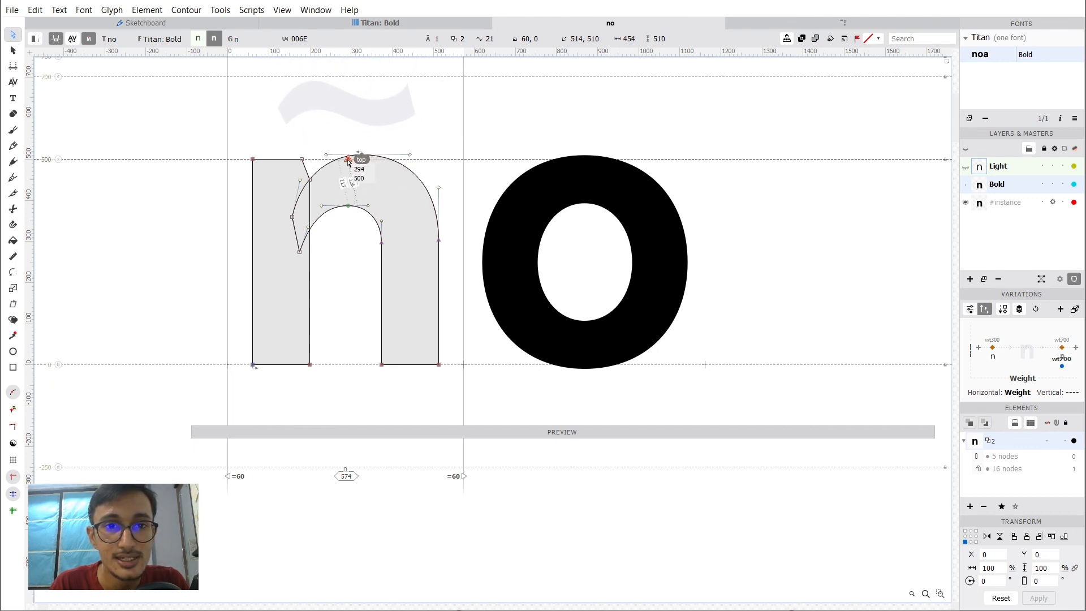
Compare the tilde preview above the n and o in the Light and Bold masters.
key(space)
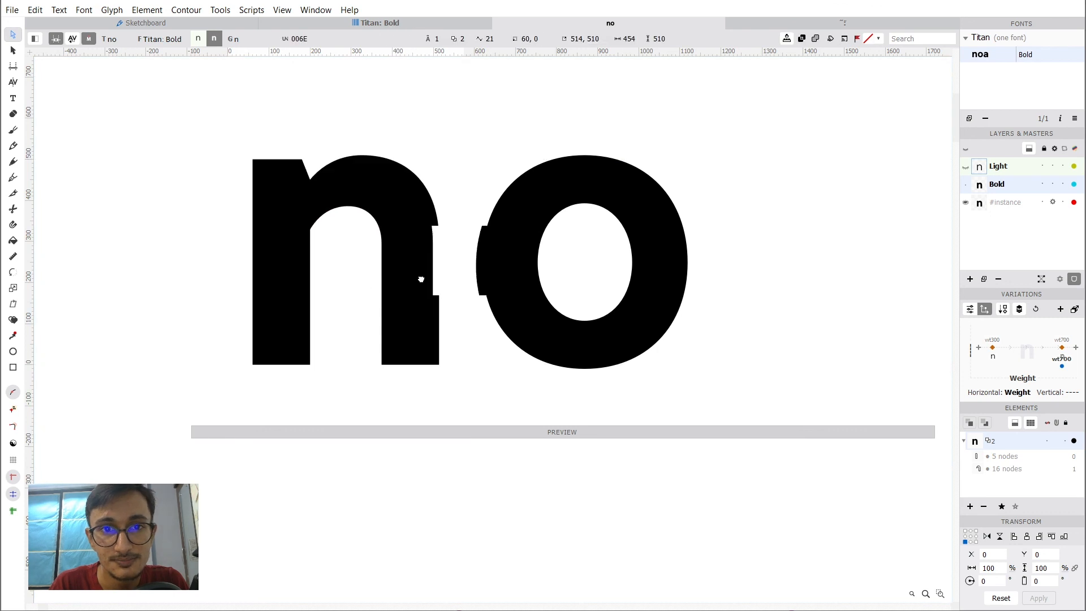
click(198, 39)
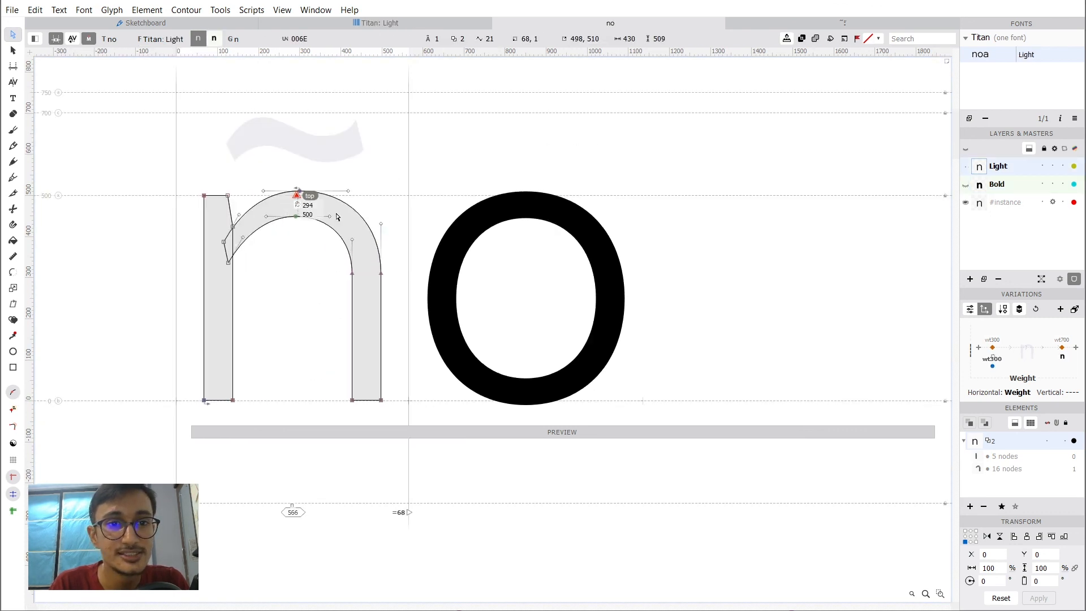
double_click(504, 270)
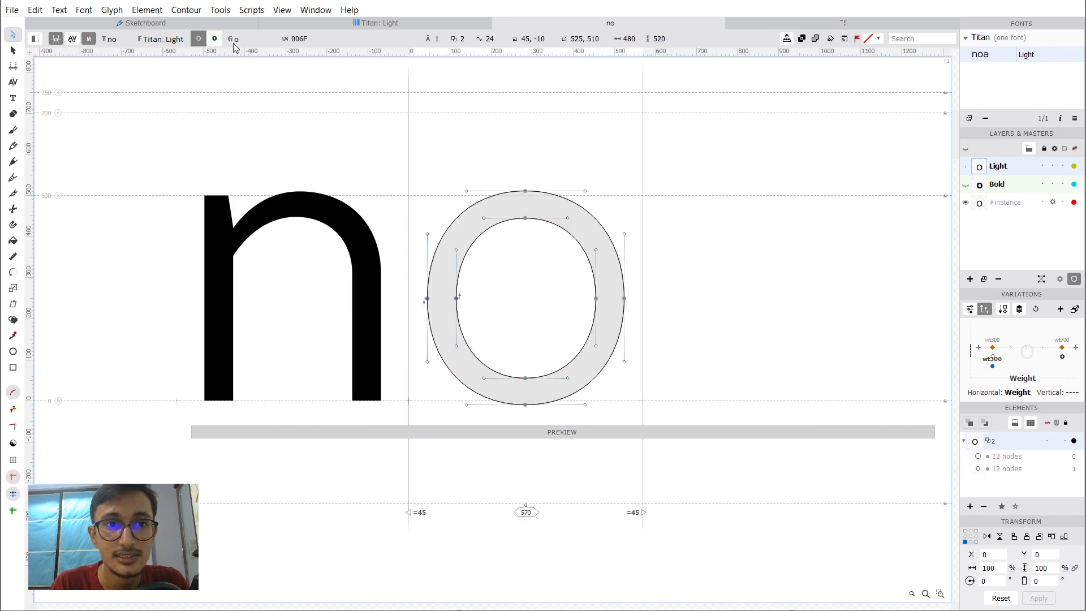
click(215, 38)
click(198, 38)
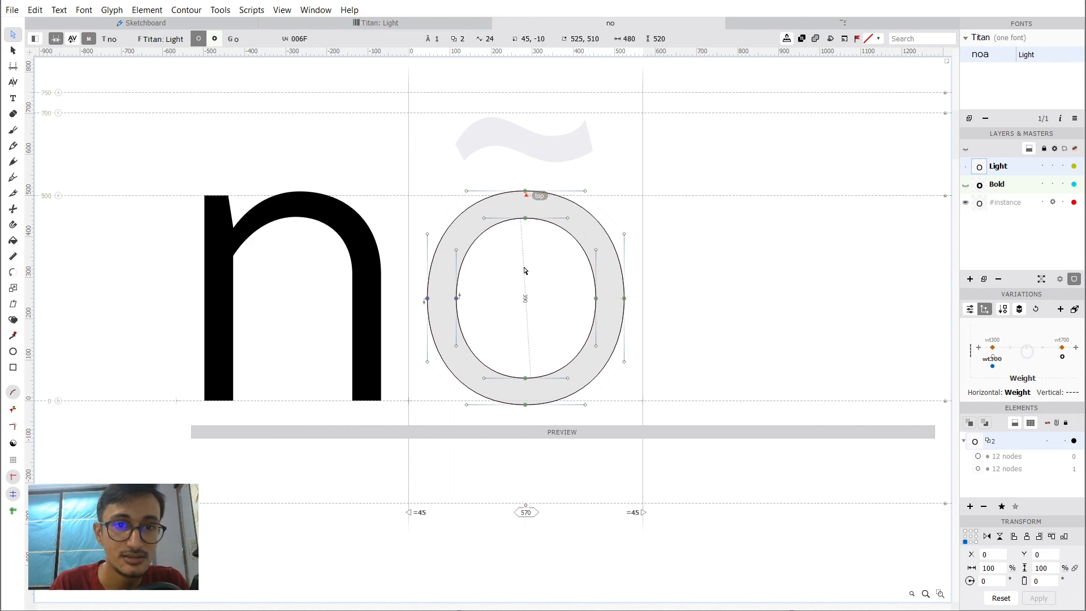
click(215, 38)
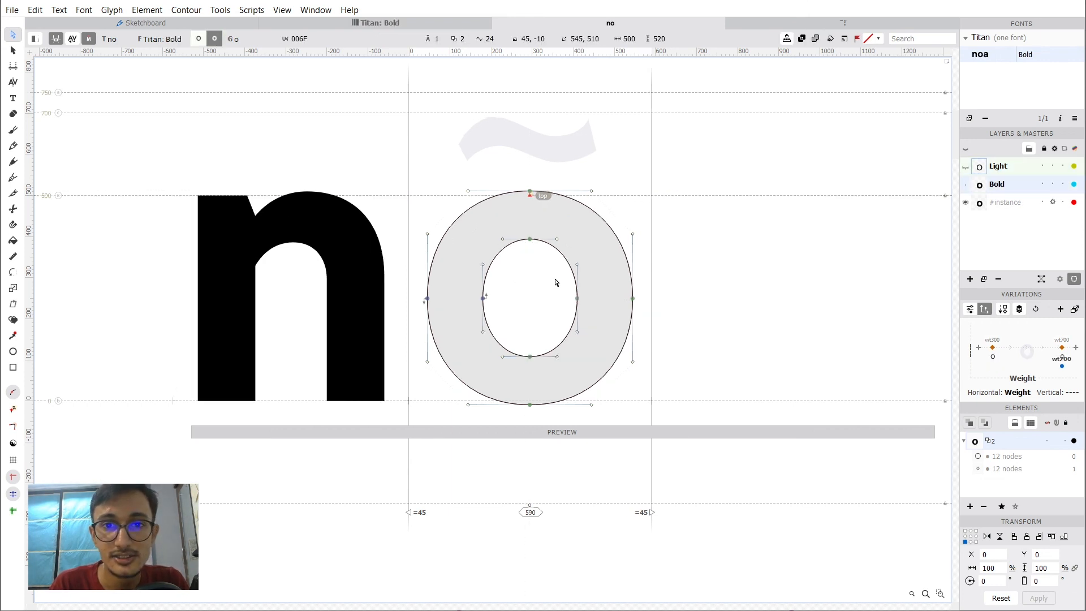
scroll(557, 278, down, 2)
scroll(478, 294, up, 1)
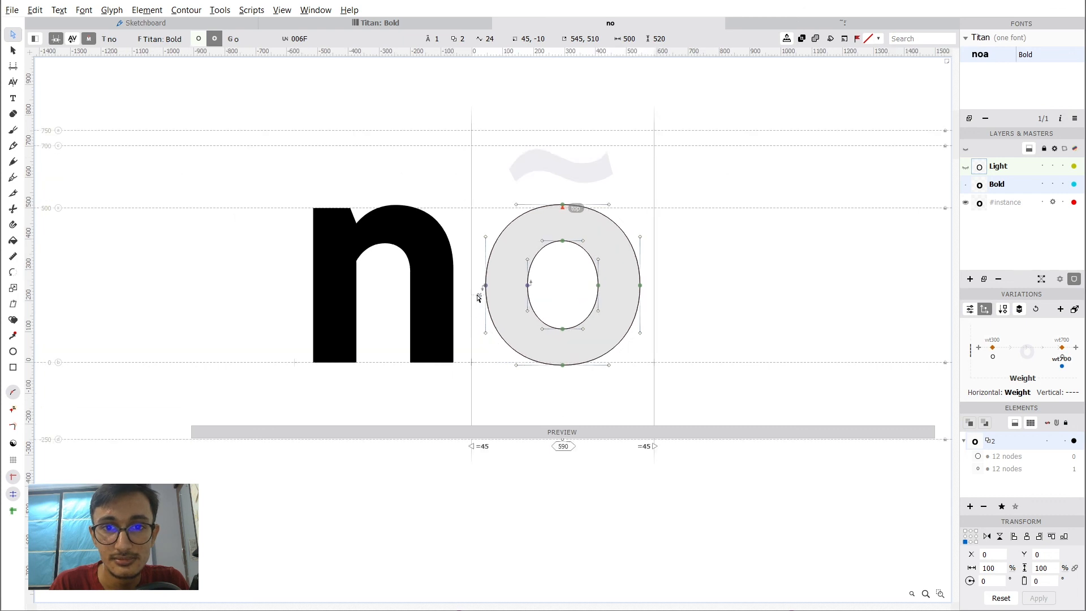
click(387, 306)
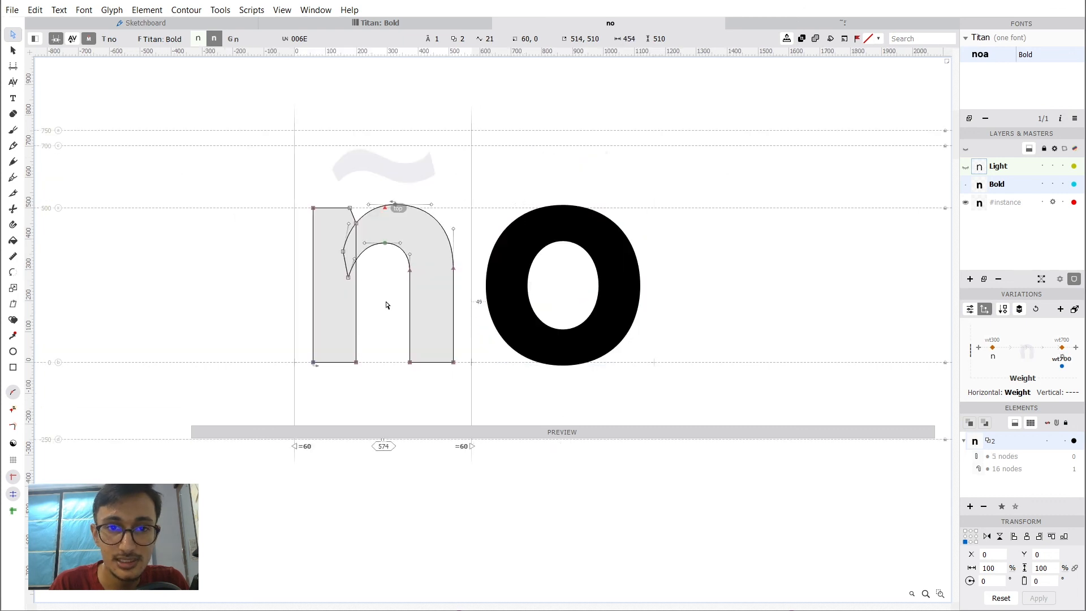
click(578, 291)
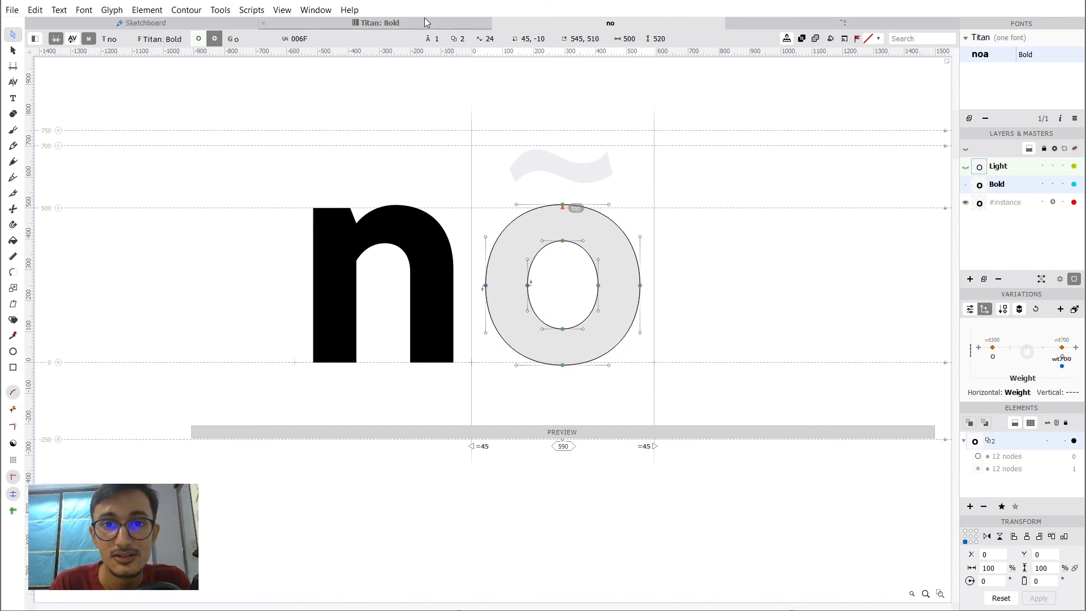
Return to the Titan font overview and create the accented atilde glyph from its empty cell.
click(397, 22)
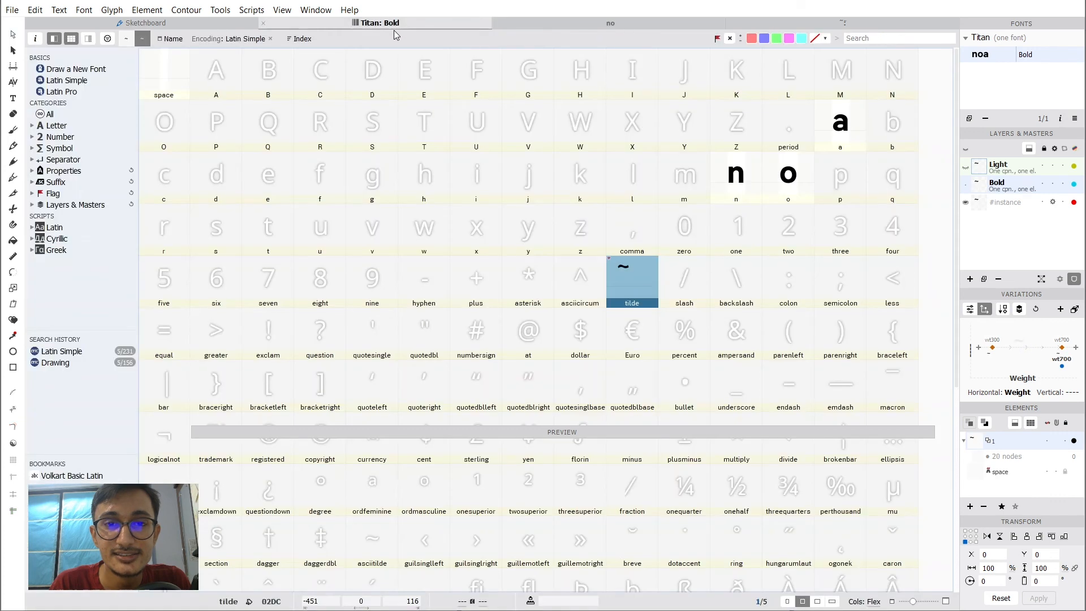
click(712, 187)
scroll(485, 355, down, 2)
scroll(485, 354, down, 3)
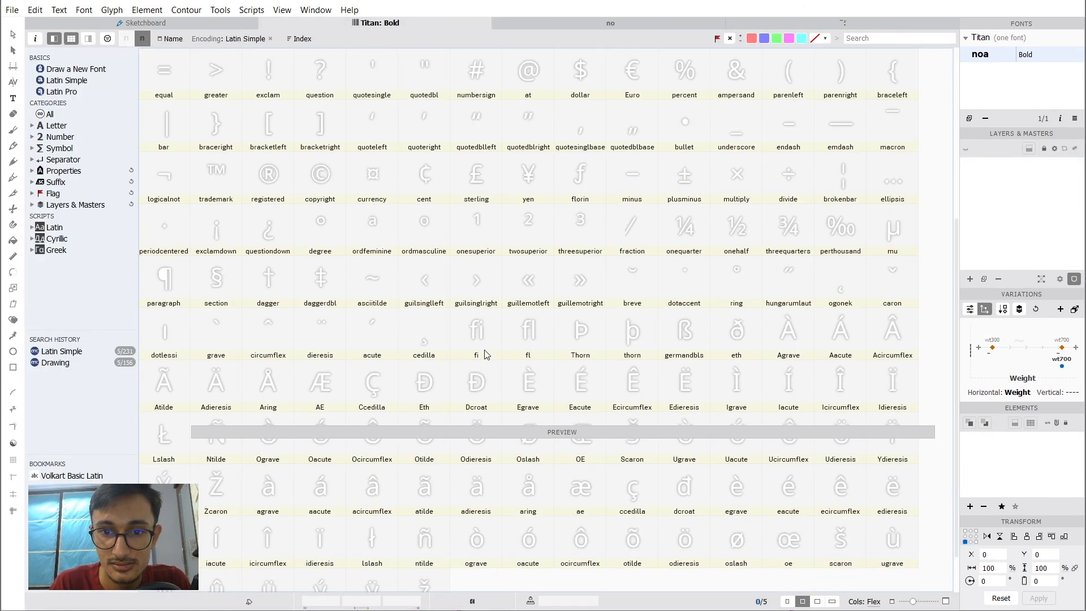
click(436, 497)
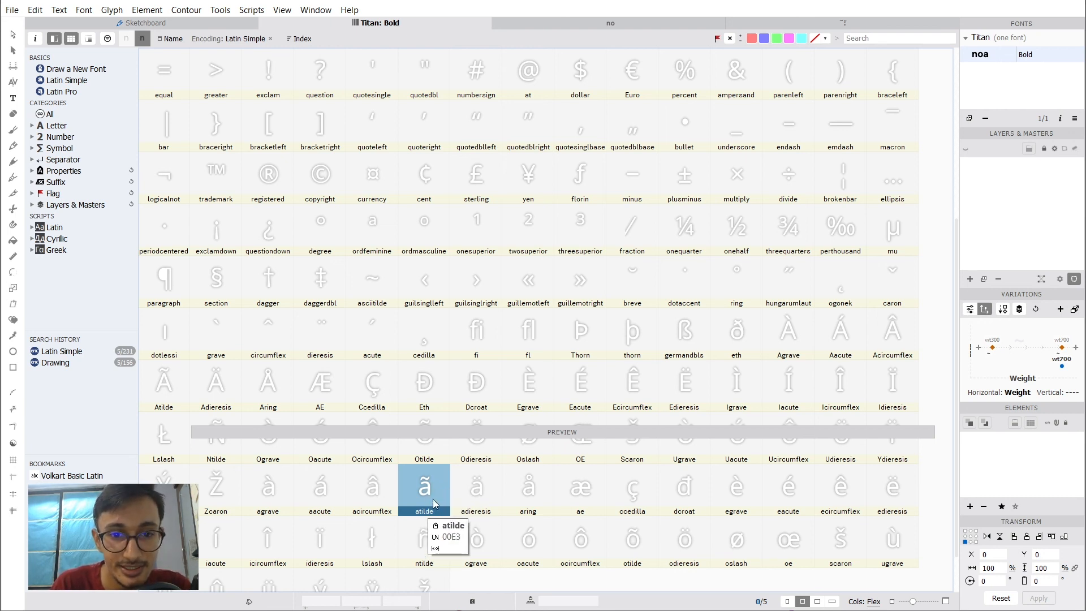
scroll(620, 266, up, 3)
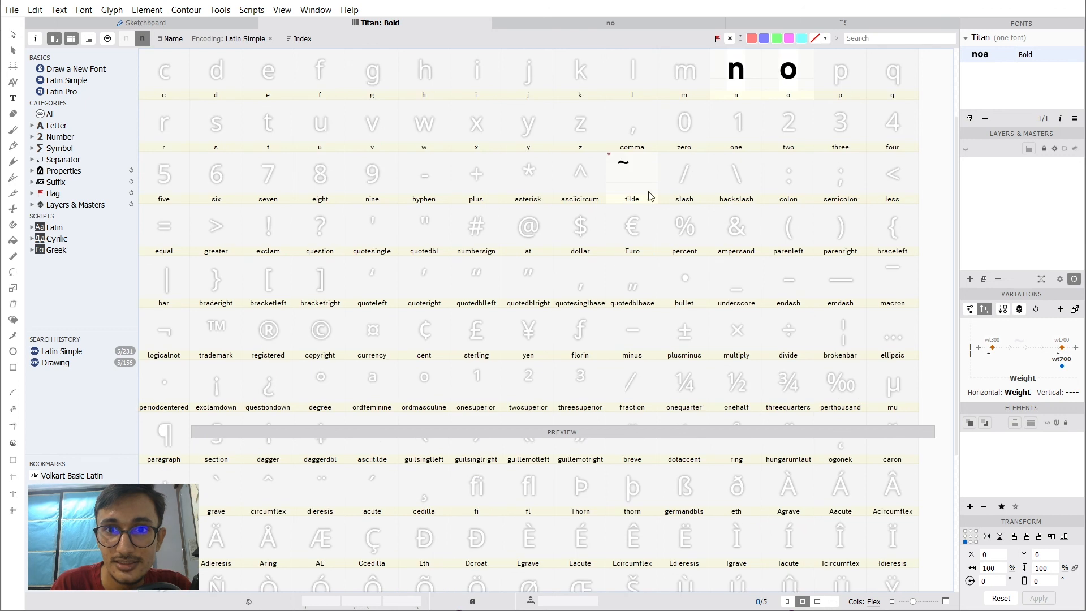
scroll(605, 291, down, 4)
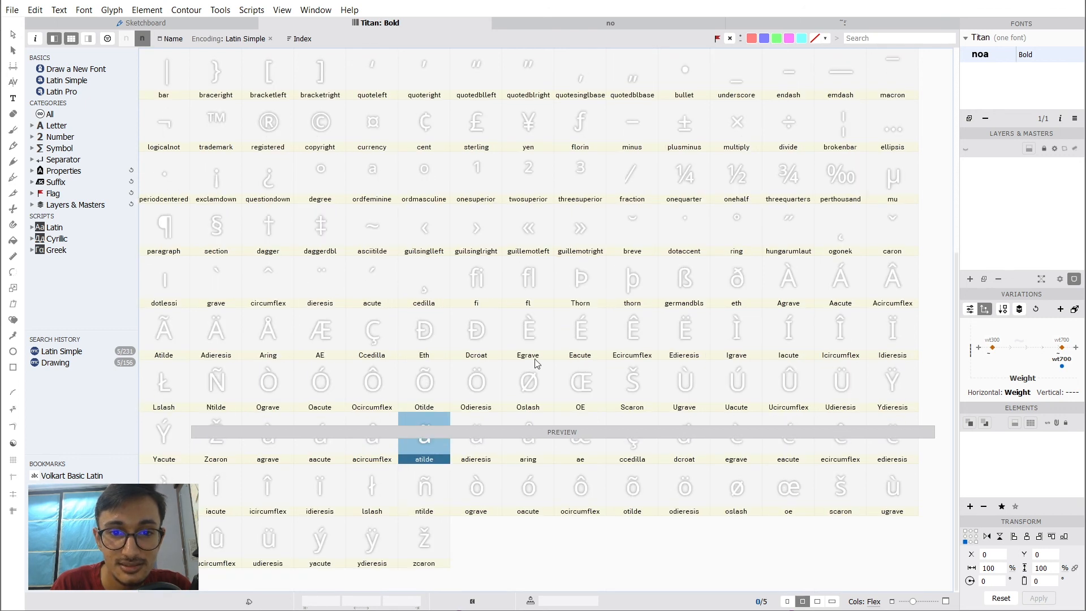
scroll(450, 419, up, 2)
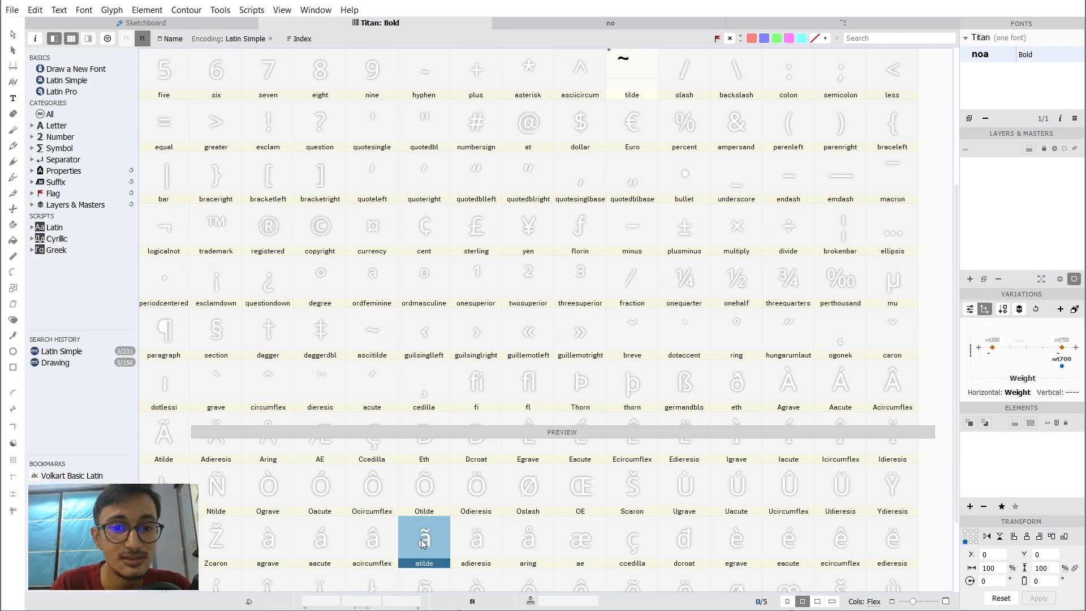
right_click(423, 544)
click(416, 539)
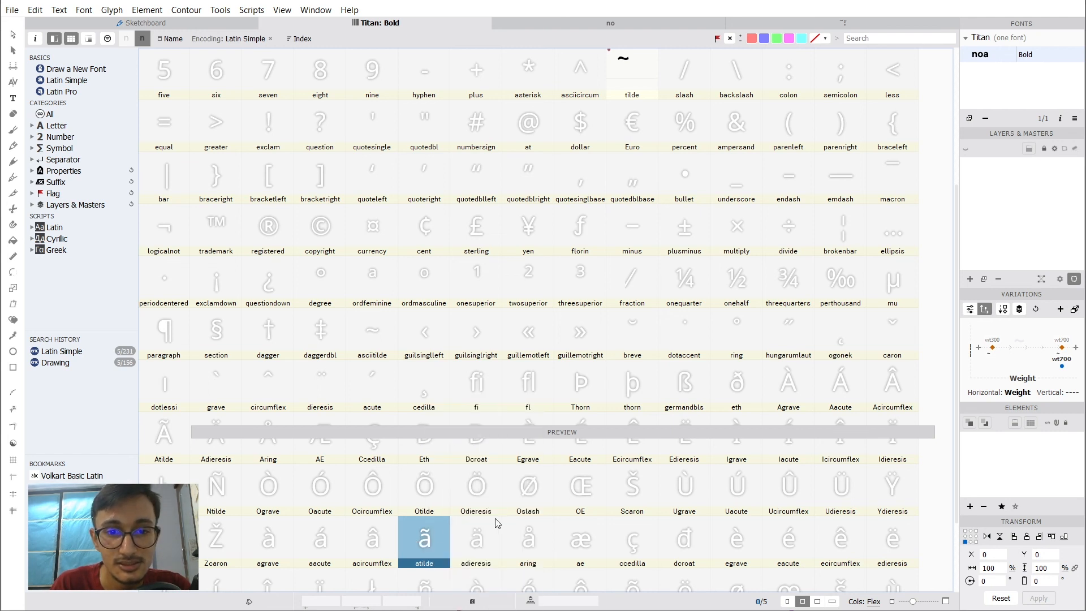
double_click(439, 537)
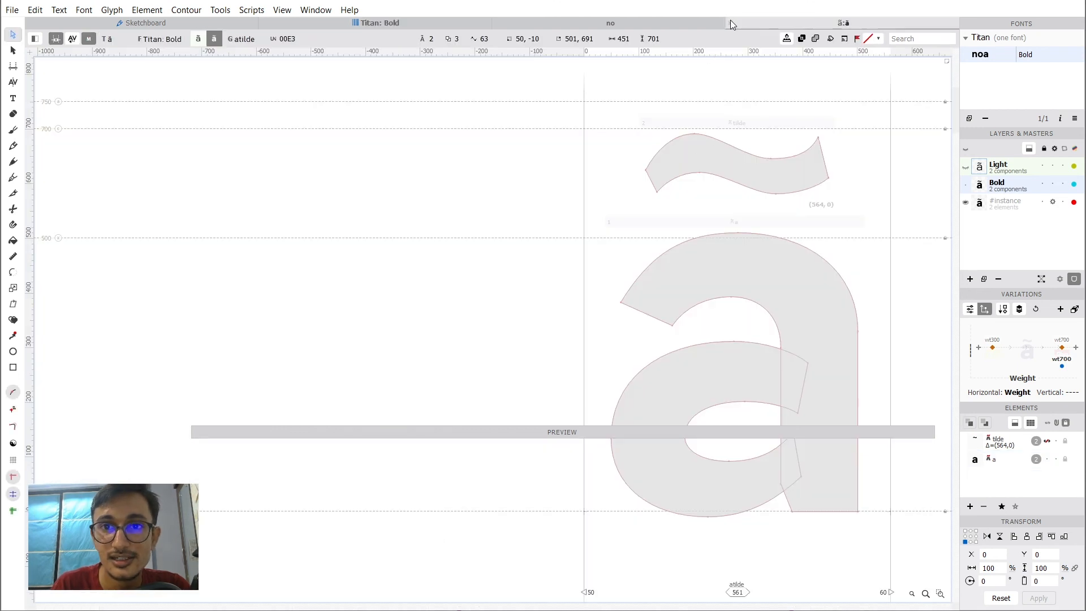
Close the atilde glyph and create the otilde glyph from its empty cell in the font overview.
click(731, 24)
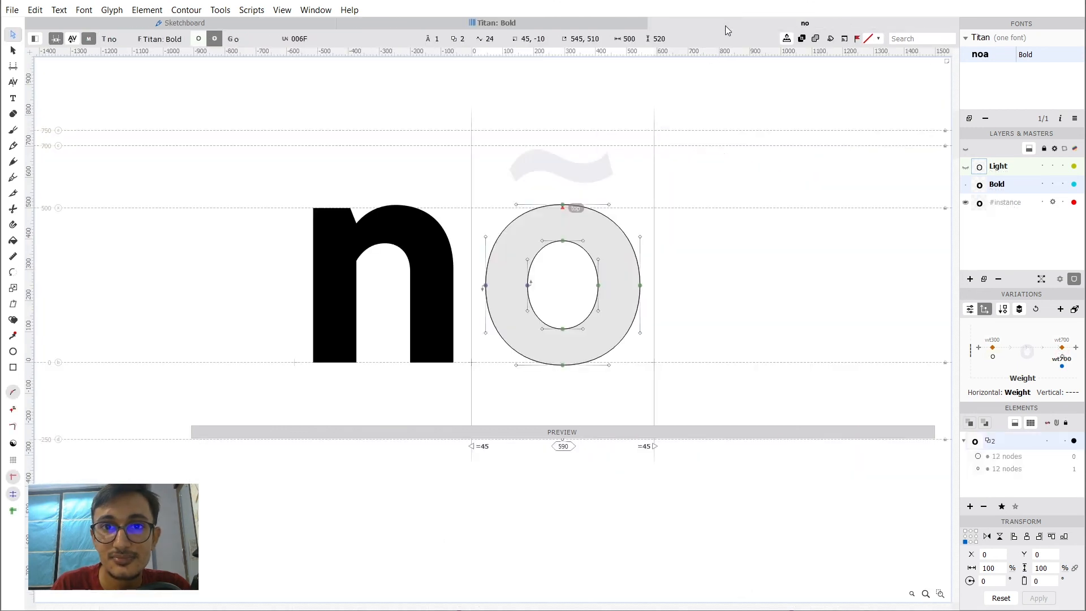
click(509, 25)
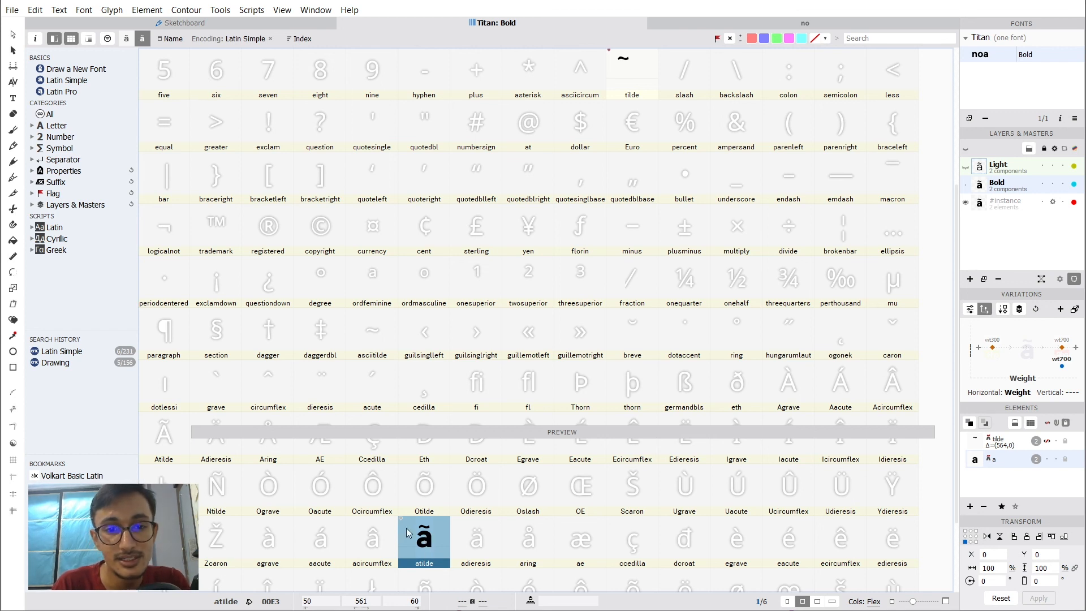
click(629, 518)
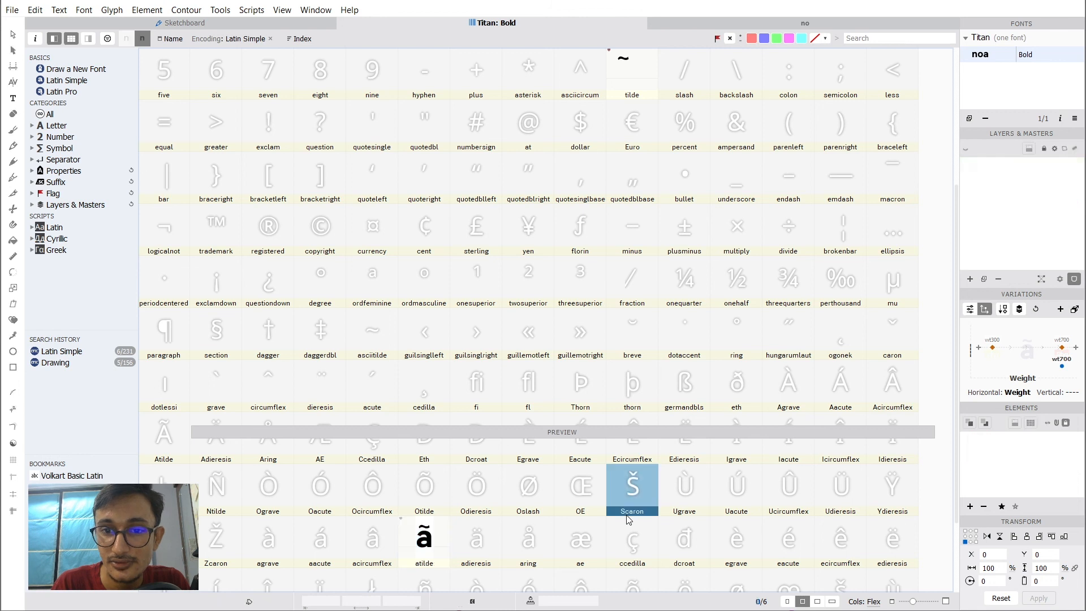
click(339, 533)
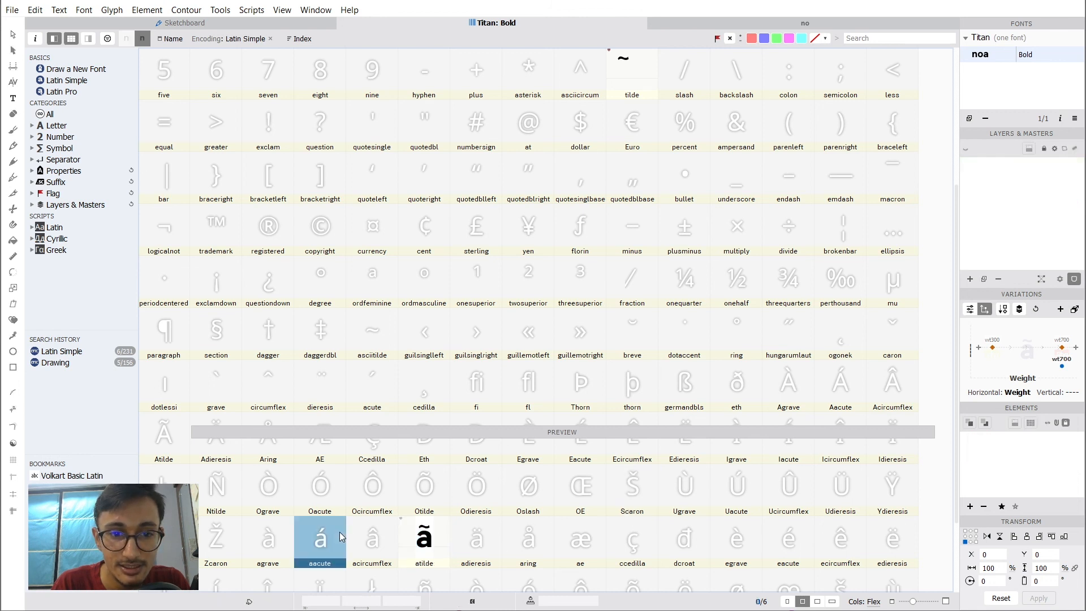
scroll(339, 532, down, 2)
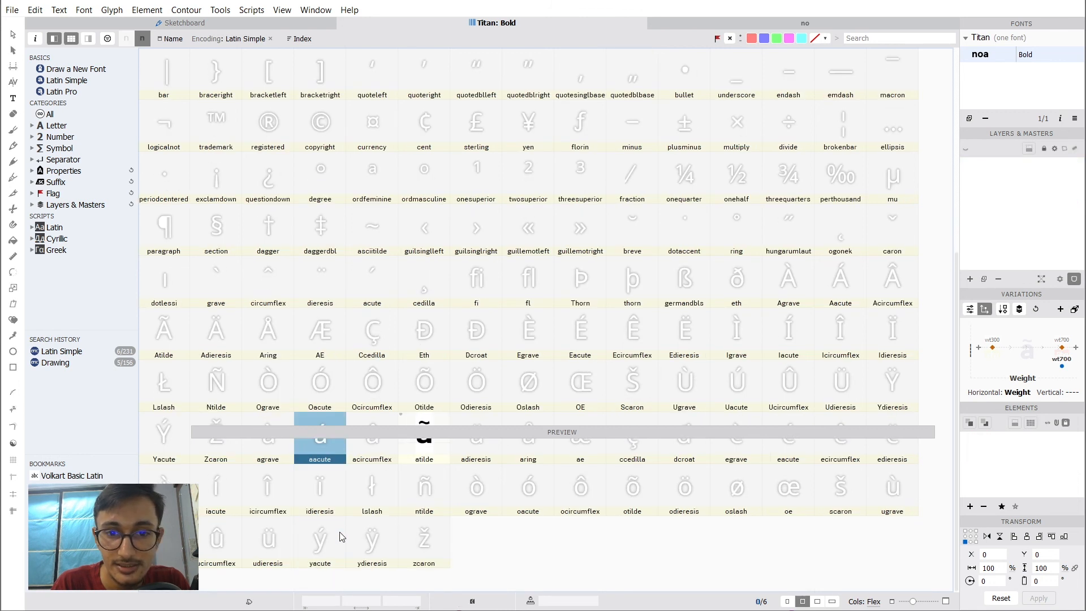
click(643, 493)
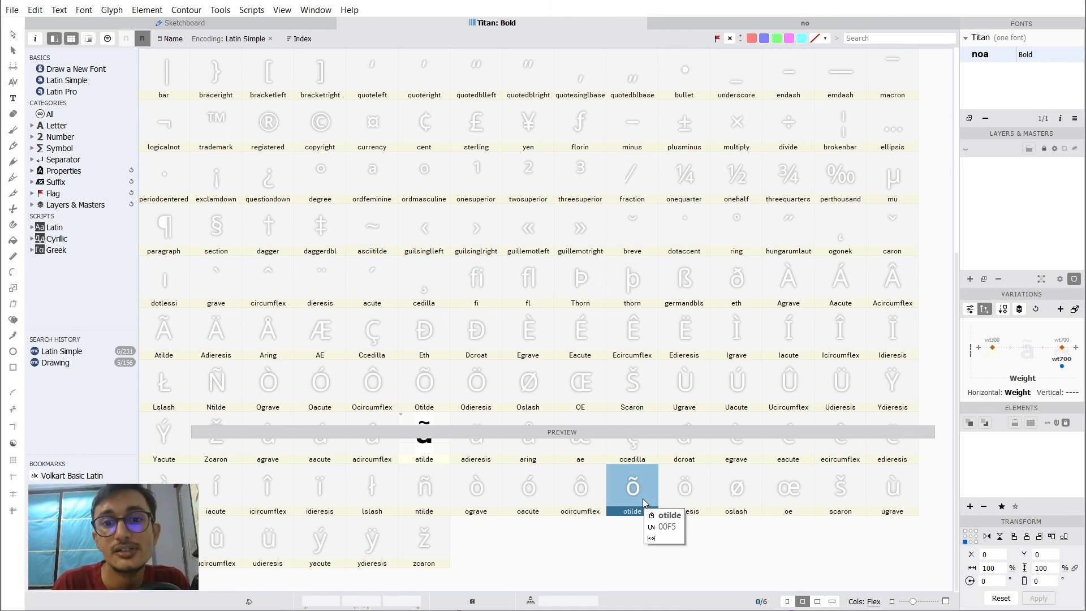
double_click(643, 499)
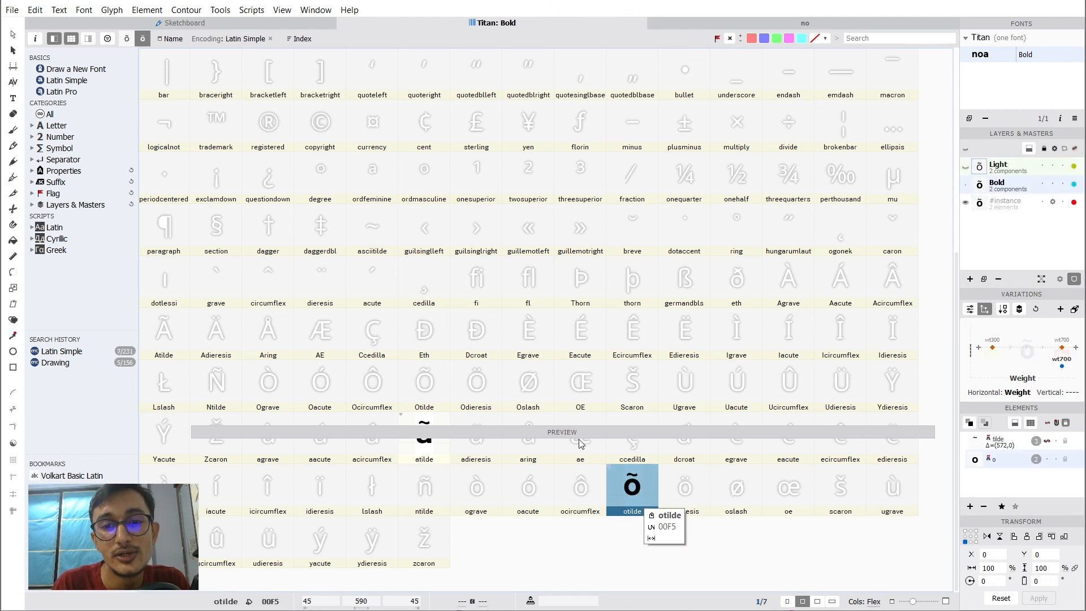
Review the accented, base and tilde glyphs in the font overview, and open the Bold n to examine its top anchor.
click(435, 377)
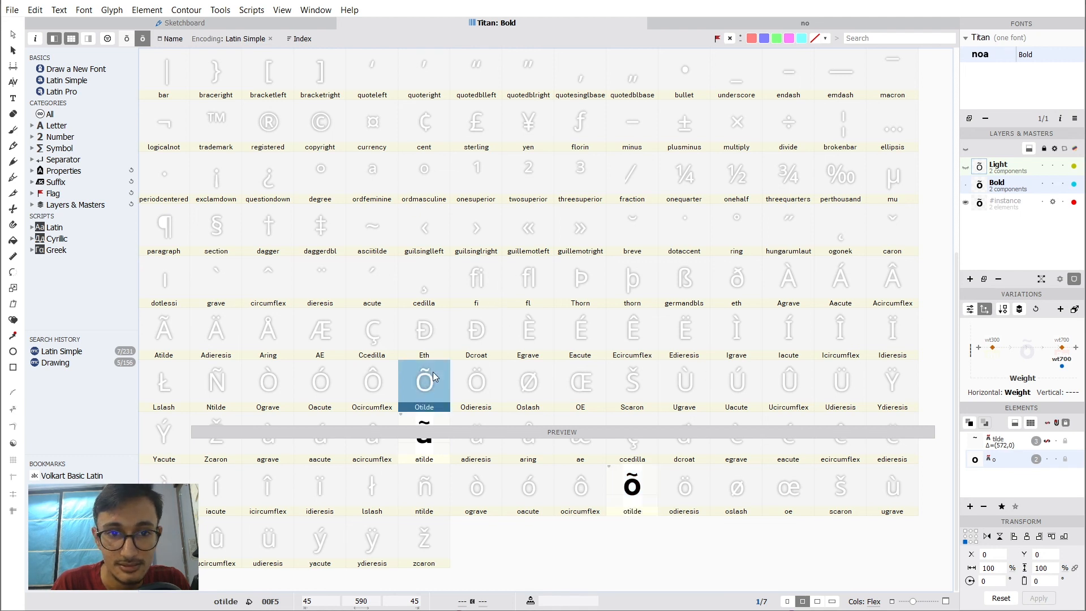
scroll(435, 377, up, 2)
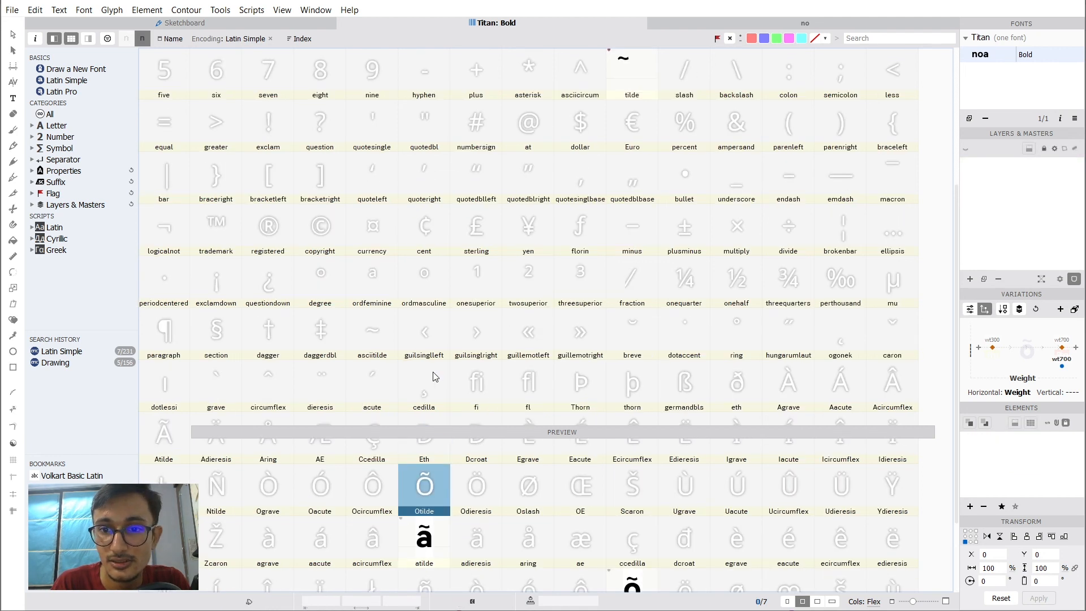
scroll(435, 377, down, 2)
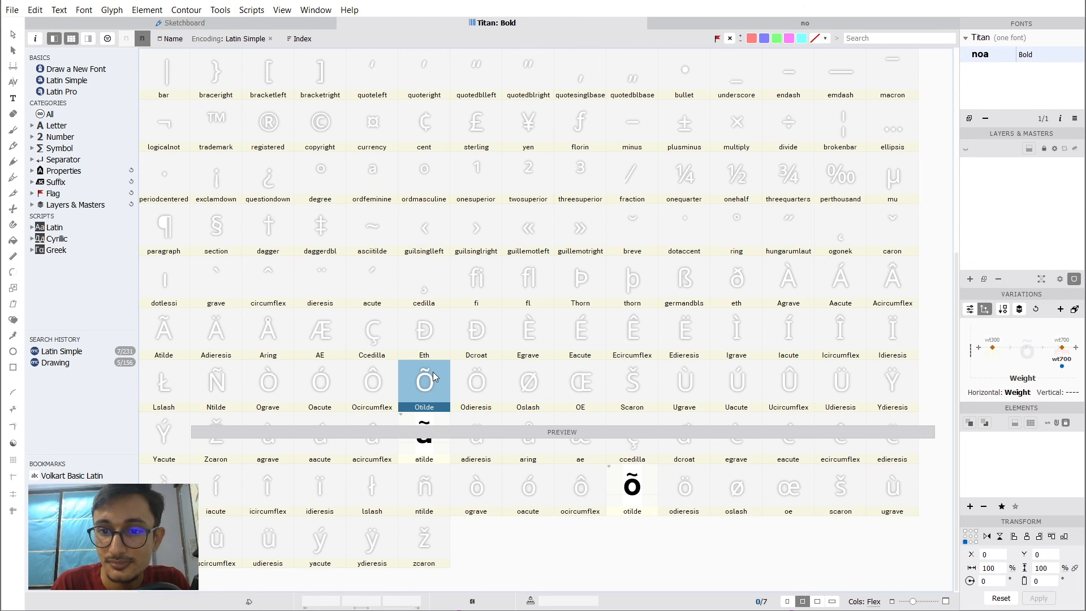
scroll(435, 377, up, 1)
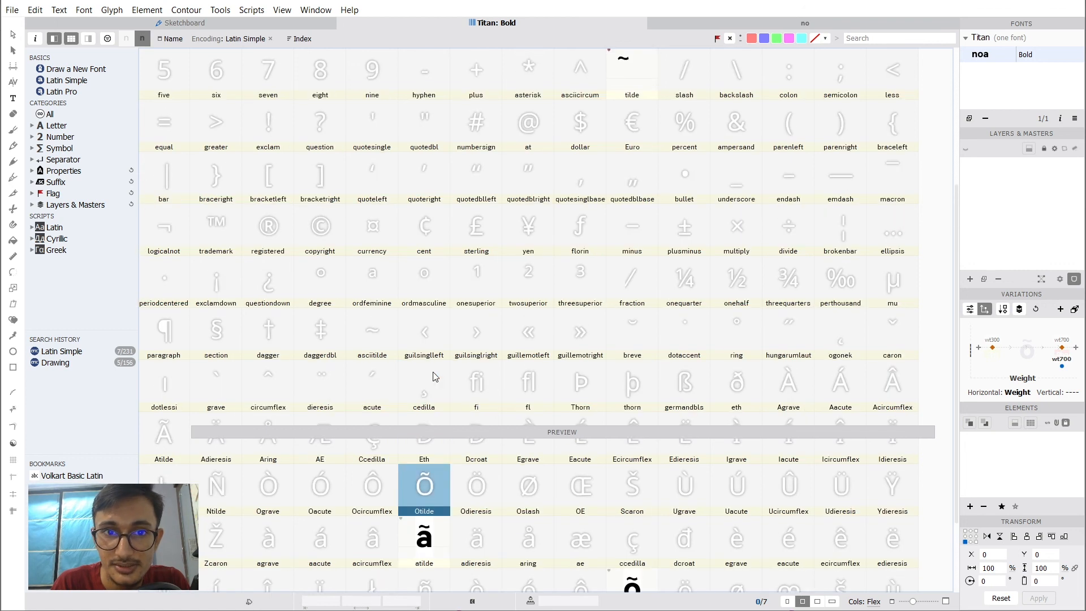
scroll(435, 377, up, 4)
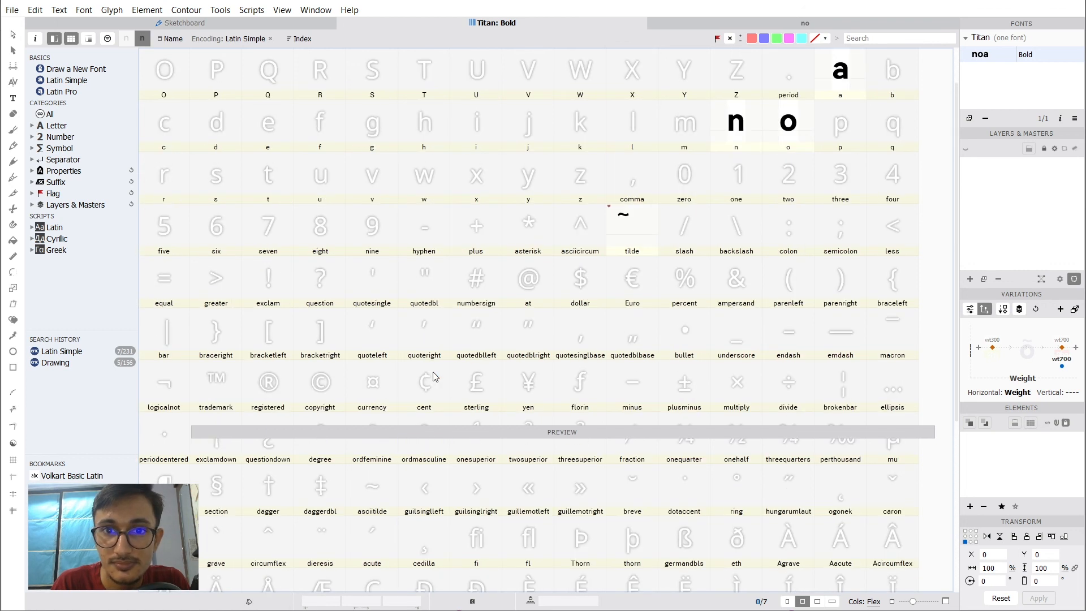
click(596, 234)
click(534, 231)
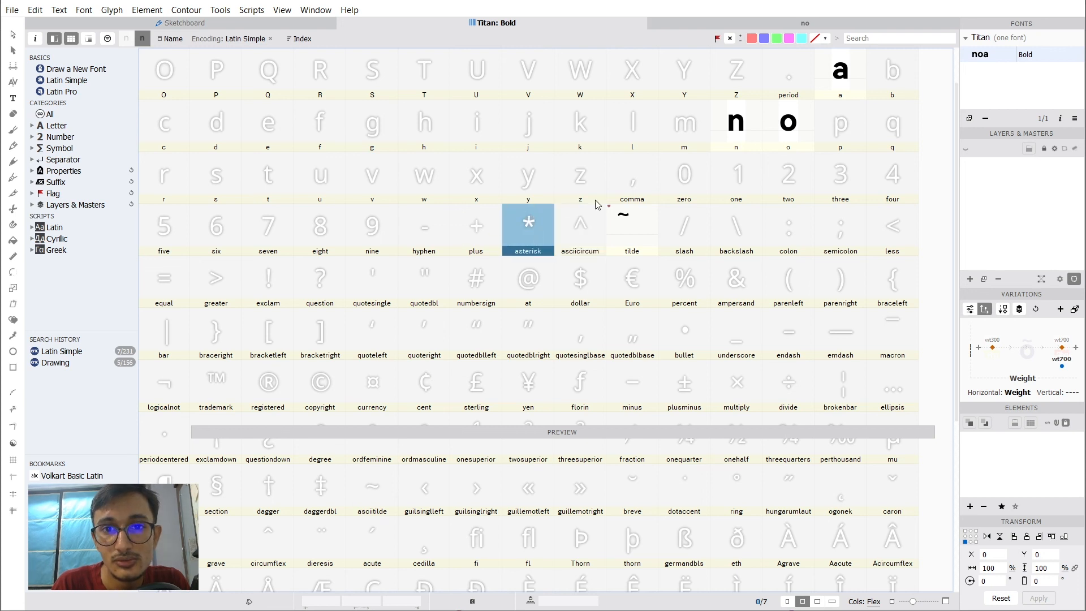
click(631, 235)
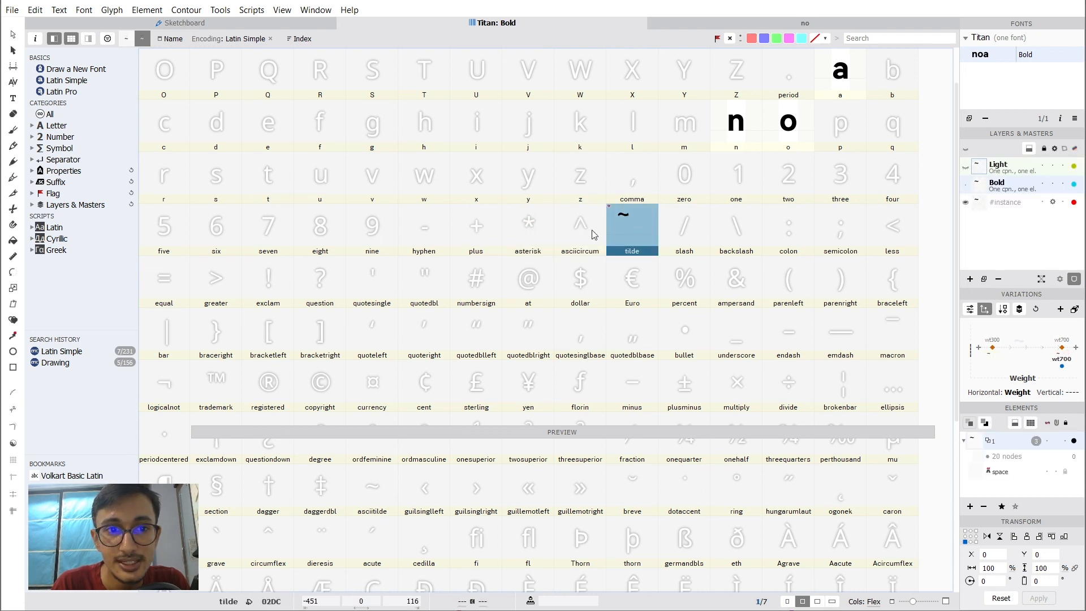
click(739, 146)
double_click(735, 133)
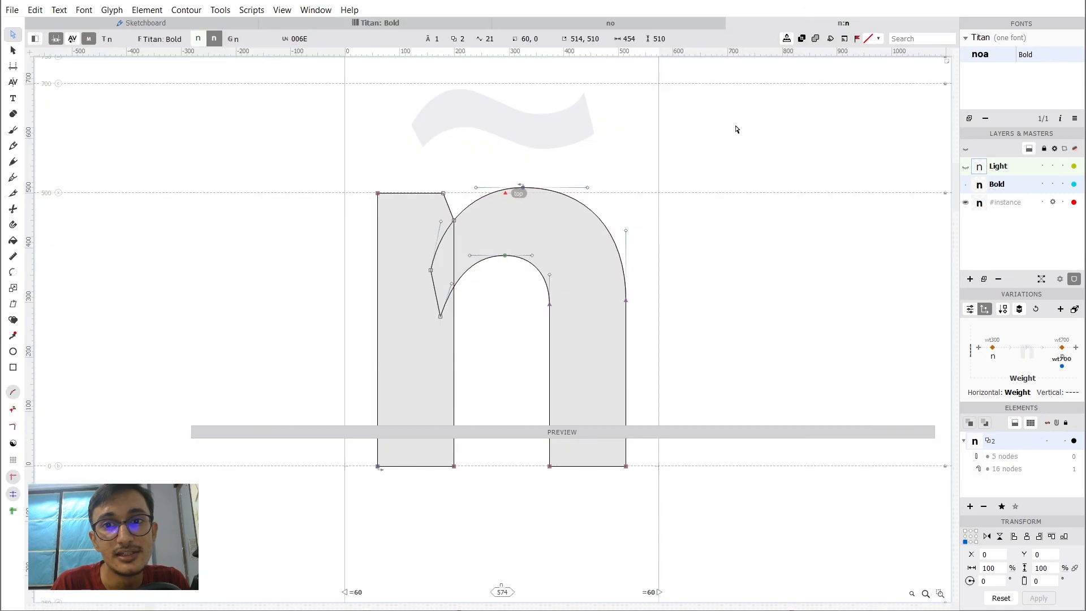
key(space)
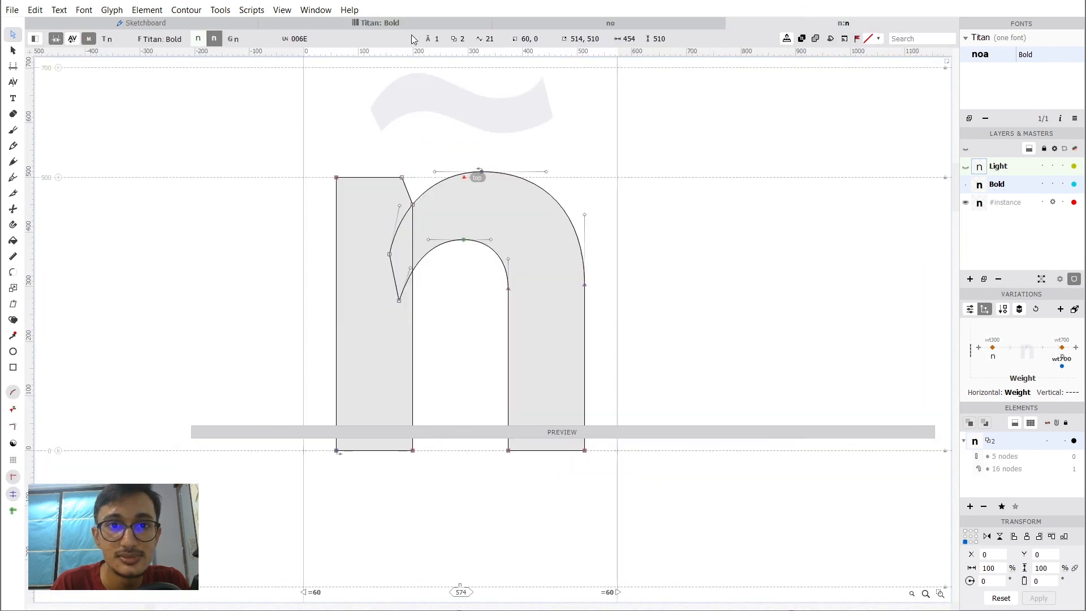
Open the atilde glyph from the font overview to examine its a and tilde components.
click(415, 26)
scroll(447, 373, down, 4)
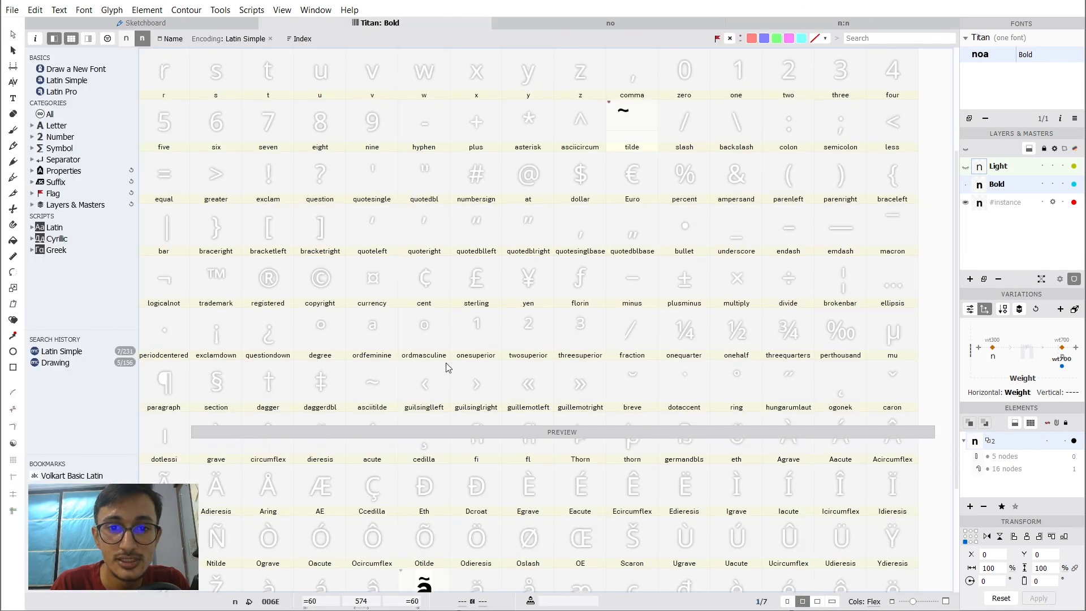
click(419, 452)
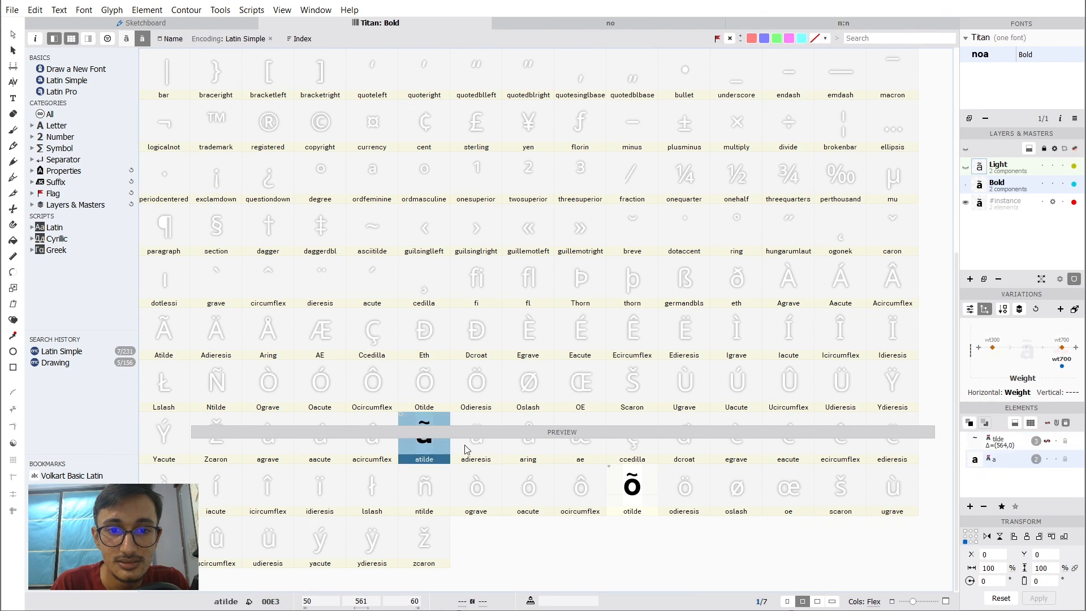
double_click(435, 449)
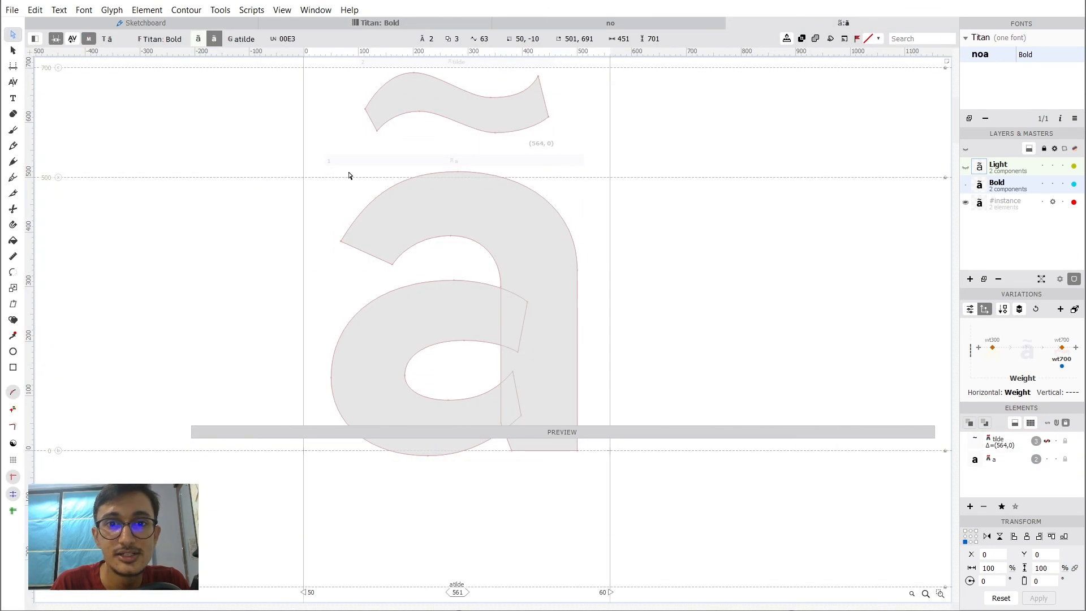
Inspect the a and tilde components of the Bold atilde glyph by selecting each in turn.
scroll(498, 227, down, 2)
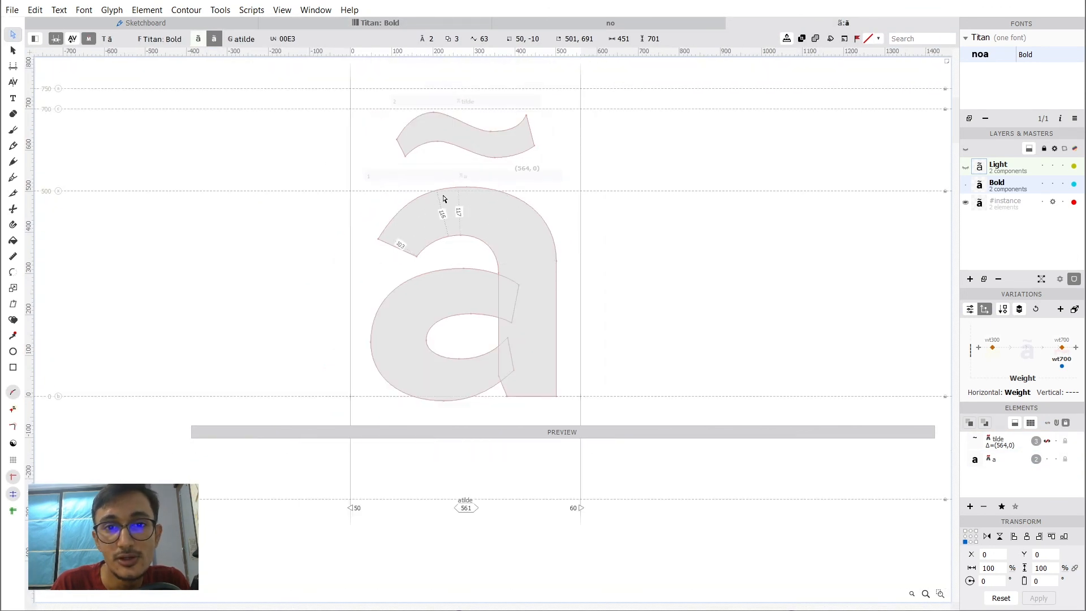
click(511, 222)
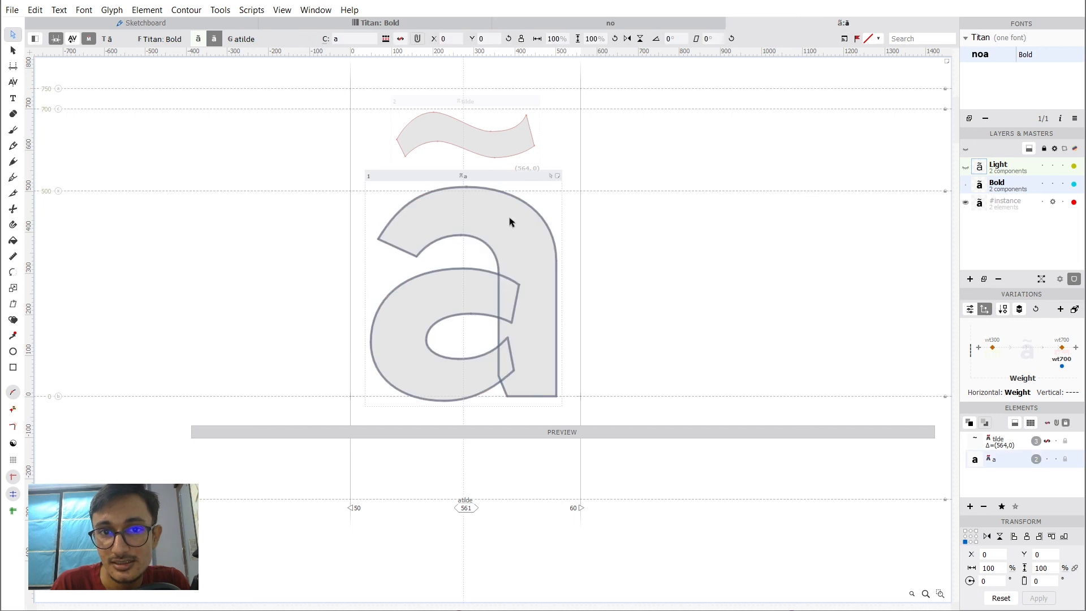
click(498, 138)
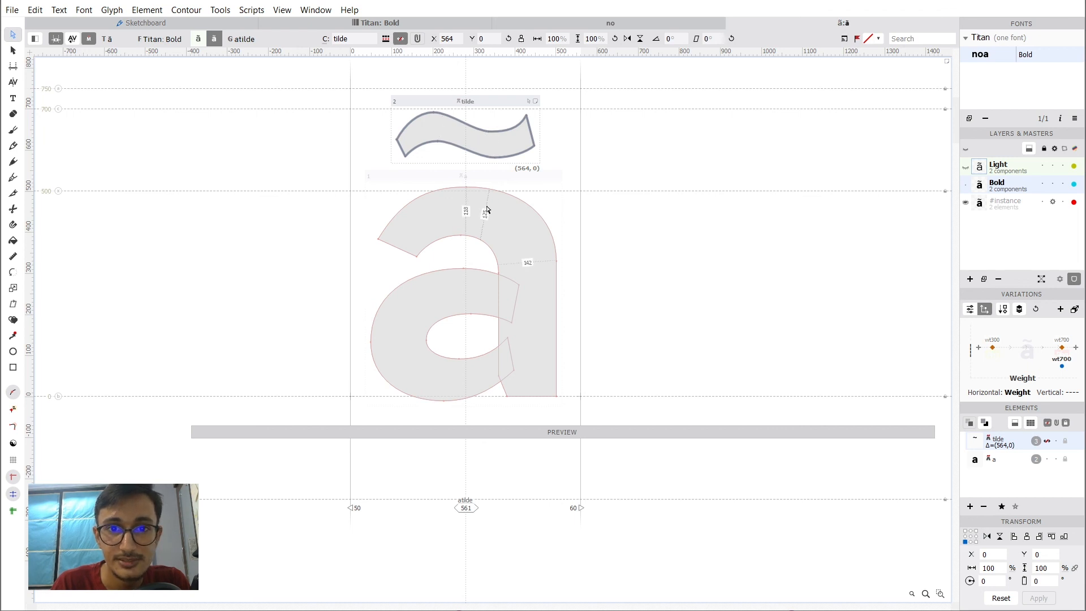
scroll(478, 131, up, 2)
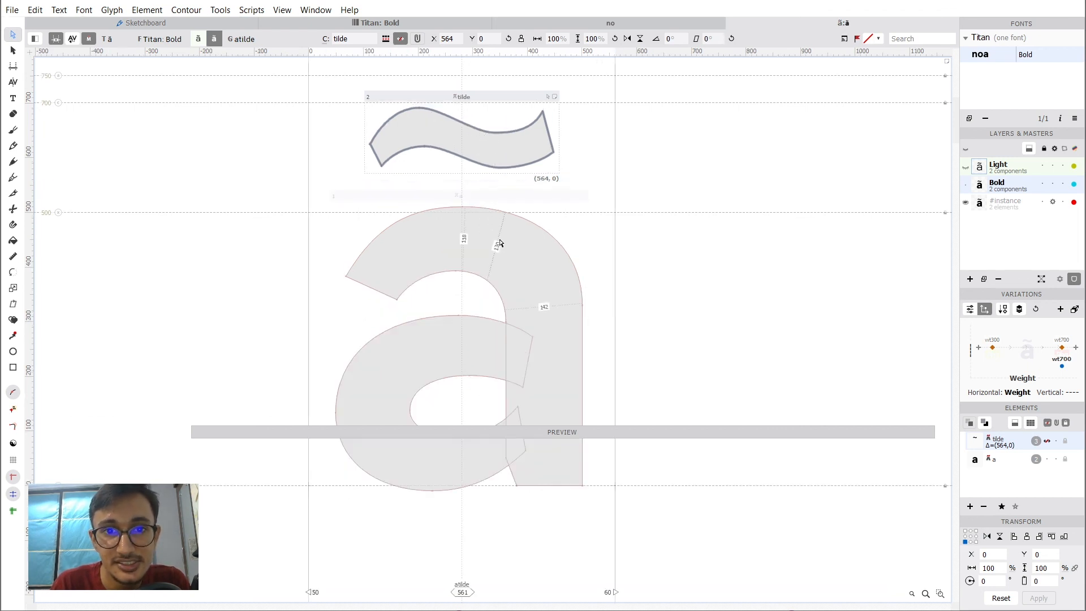
click(496, 246)
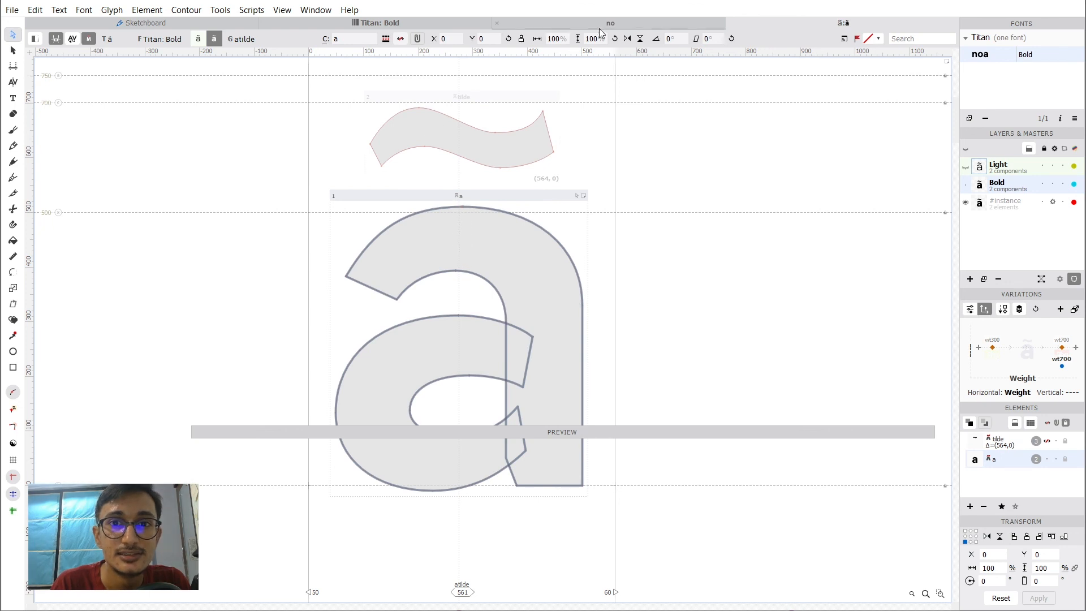
Check the top anchor of the Bold n, and compare it with the top of the a component in atilde.
click(599, 25)
click(407, 248)
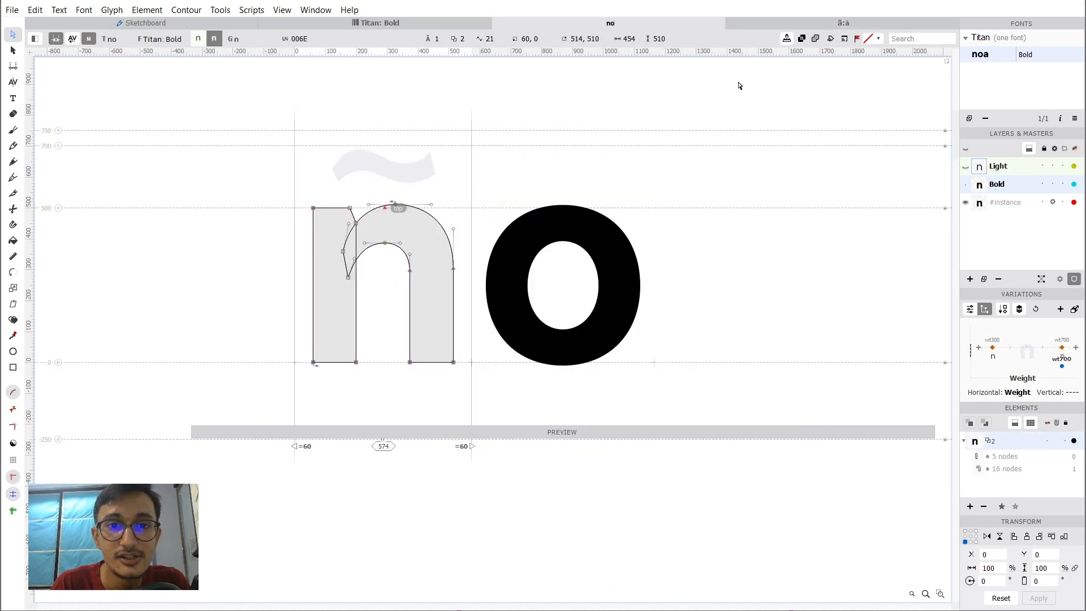
click(776, 27)
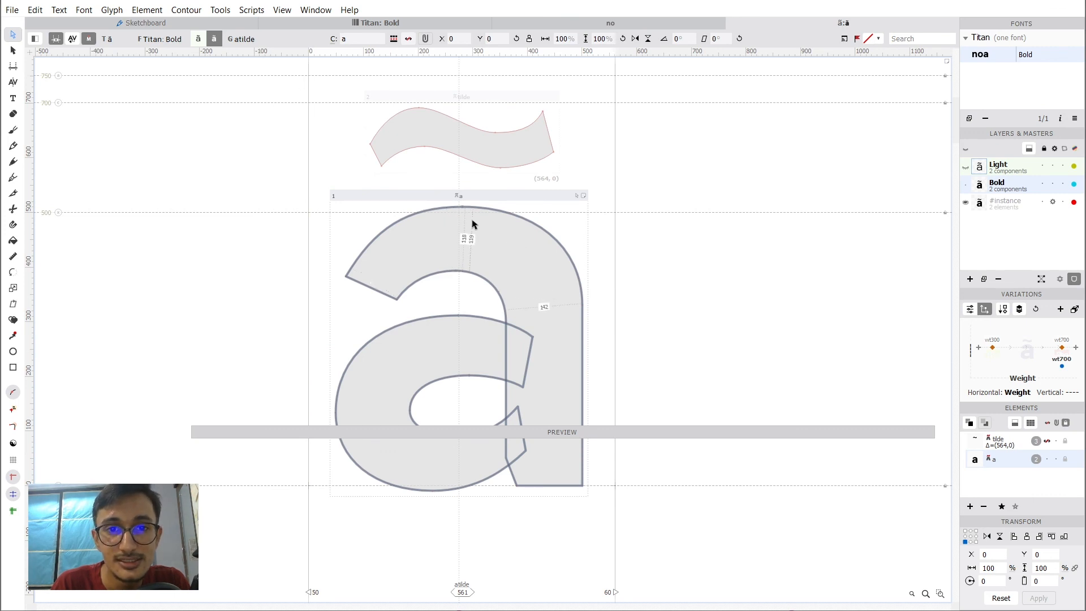
scroll(470, 223, up, 4)
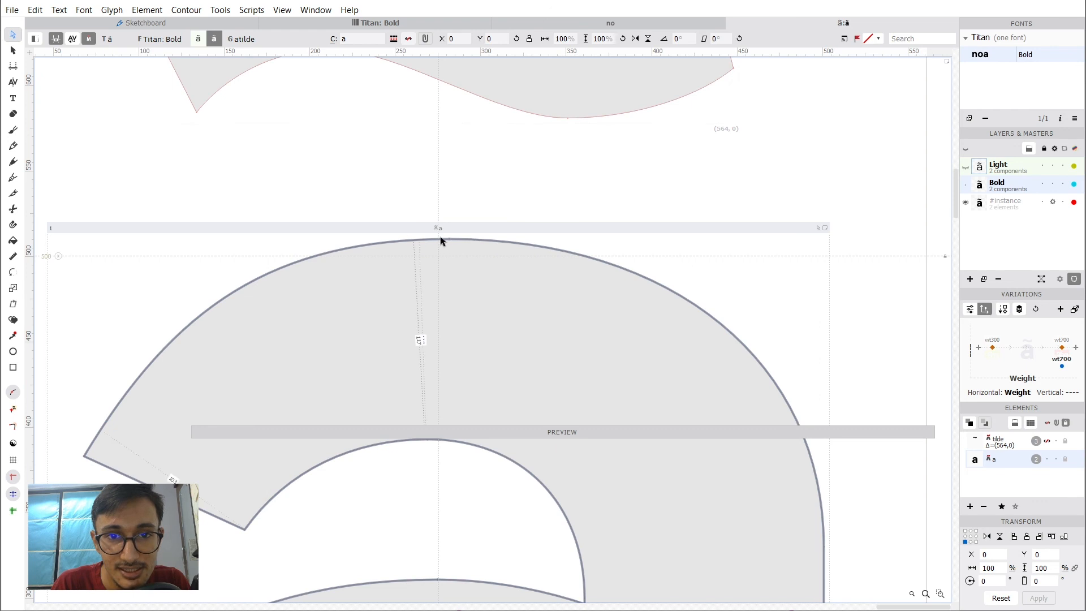
scroll(504, 160, down, 4)
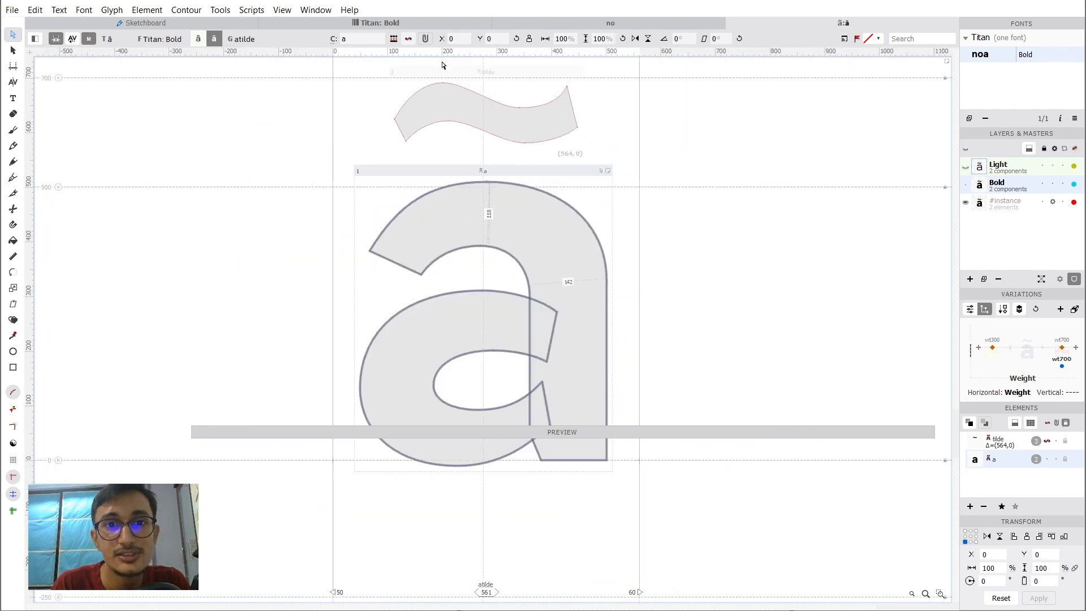
Add a plain a after the atilde in the editing text with the Text tool.
click(13, 98)
click(327, 275)
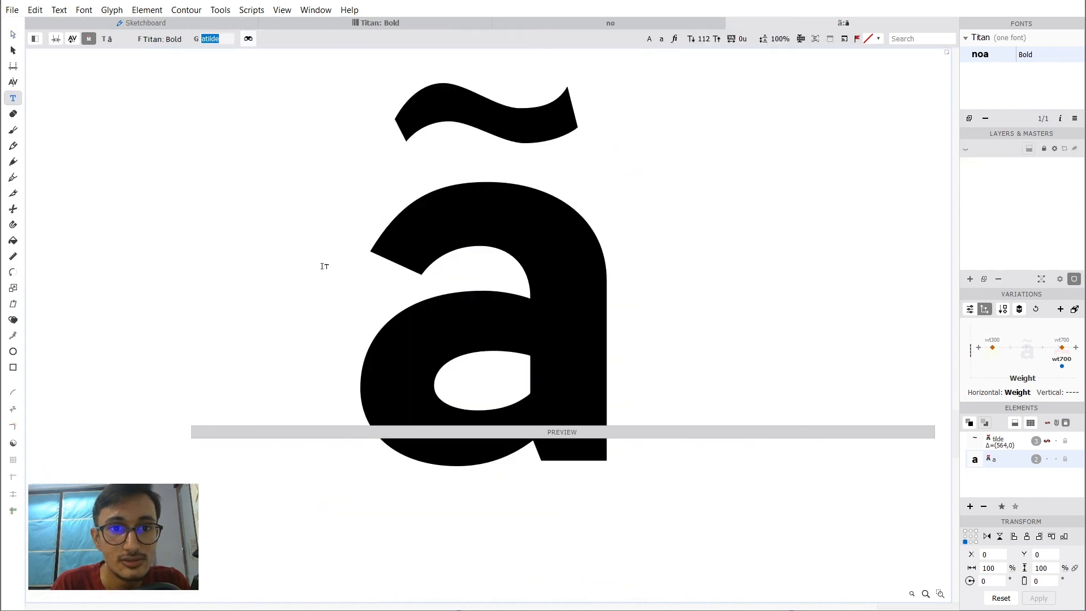
text(a)
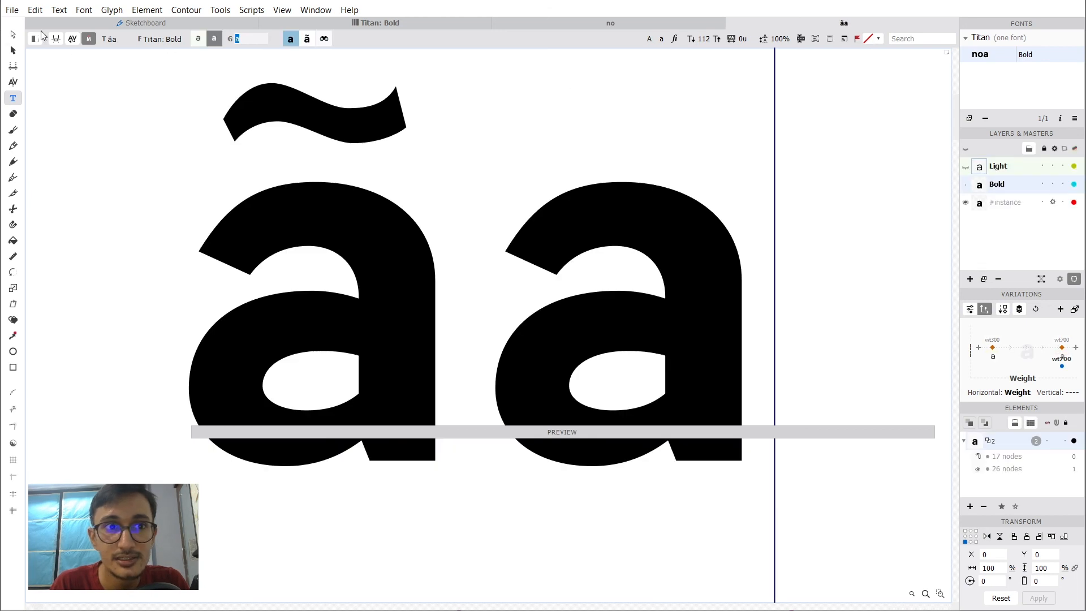
Raise the lower terminal node of the Bold a to X 153, Y 397 as a component link test, and undo the move.
click(13, 35)
drag(552, 274, 552, 244)
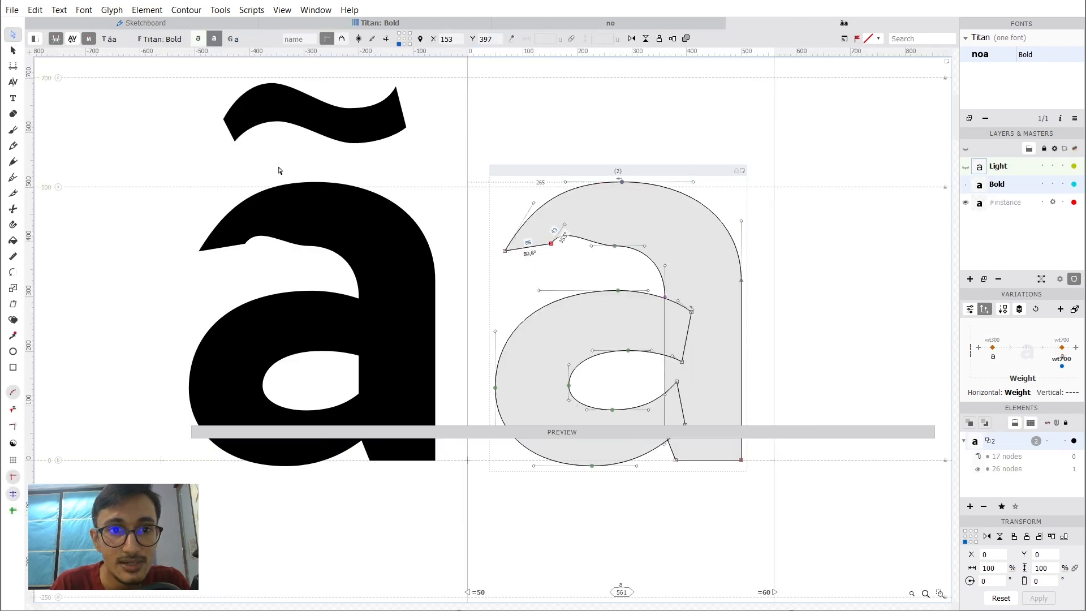
key(ctrl+z)
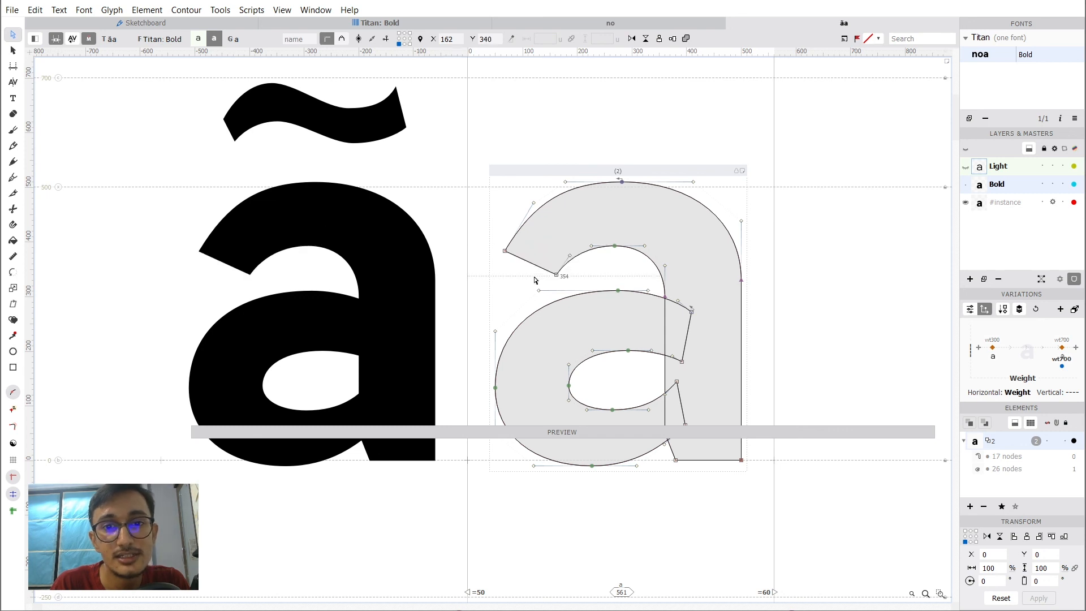
Switch editing back to the atilde glyph and examine its a and tilde components beside the plain a.
double_click(336, 231)
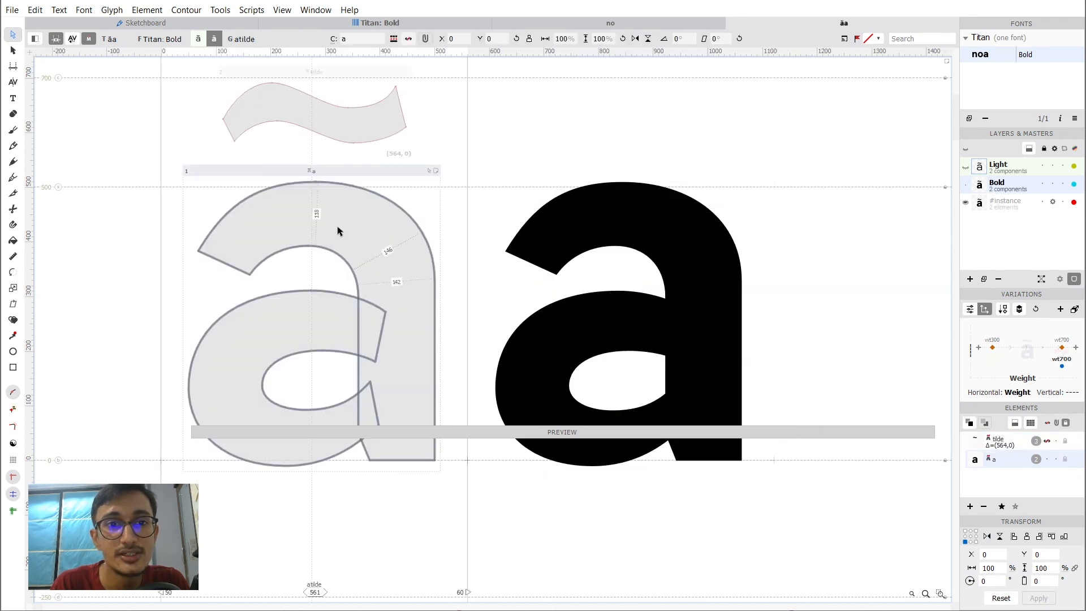
click(322, 123)
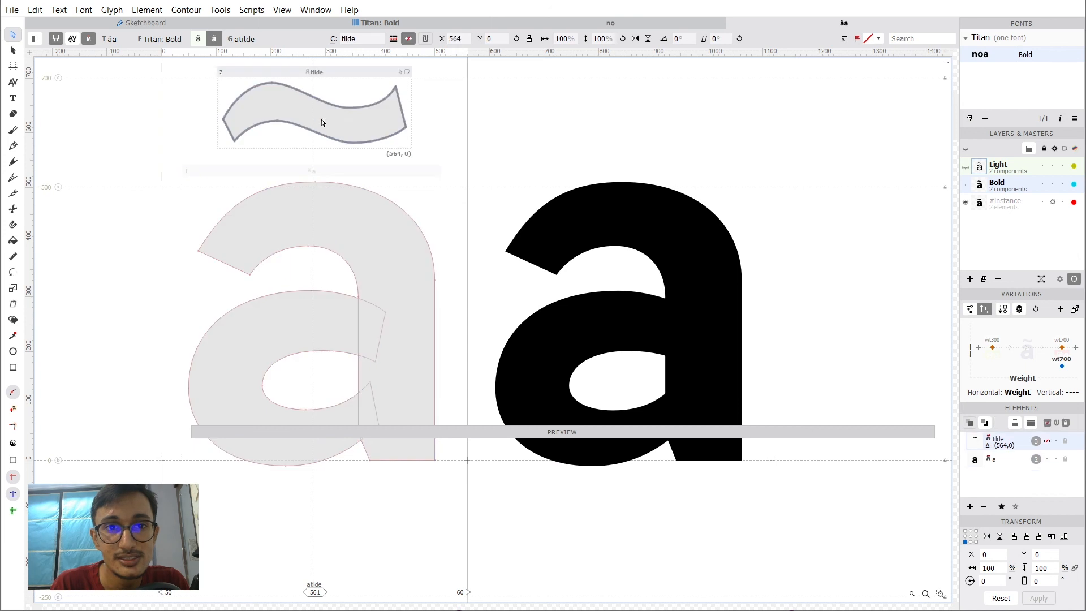
scroll(343, 164, up, 2)
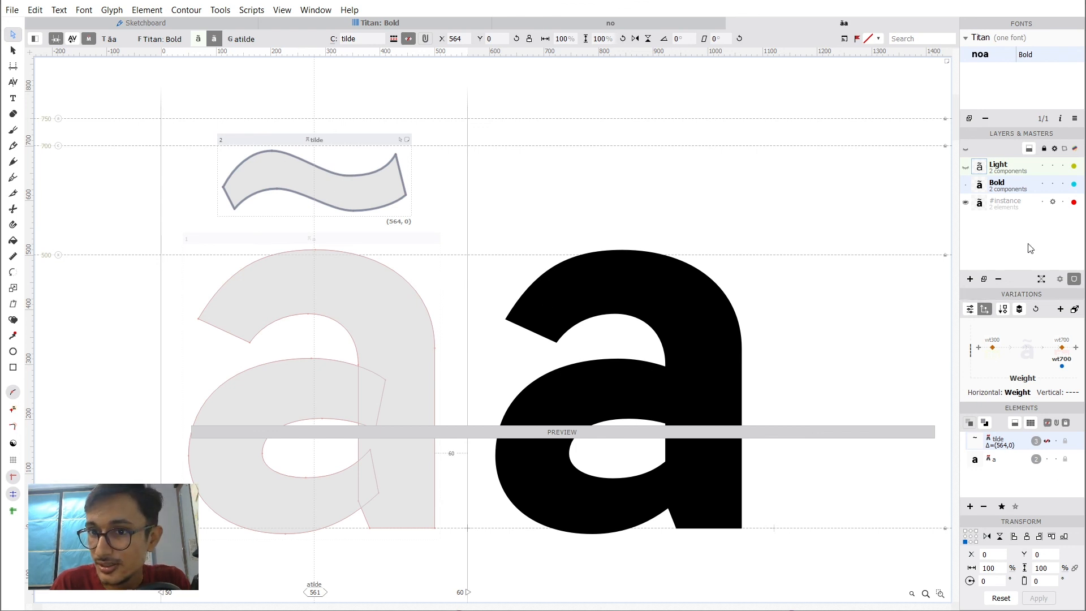
Show the layer properties, give the Bold atilde layer the recipe a+tilde, and make the masters auto layers.
click(1027, 149)
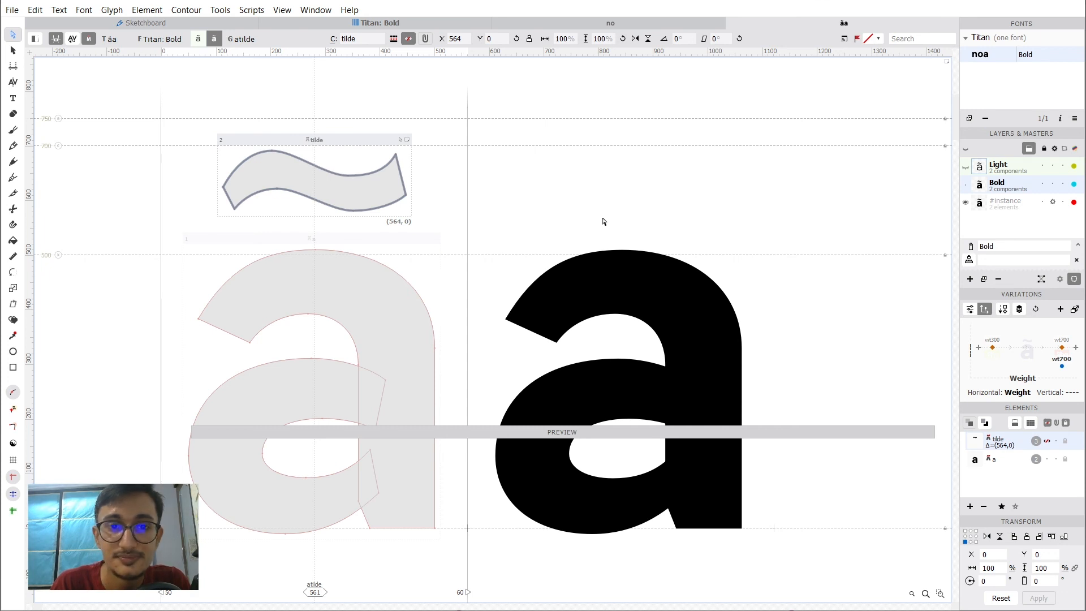
scroll(610, 218, down, 2)
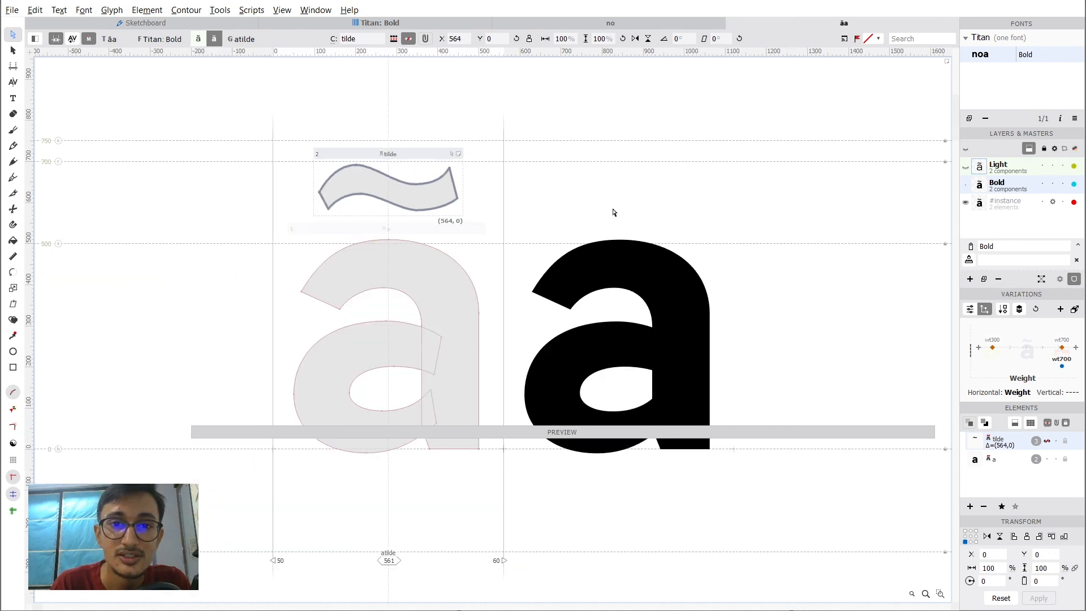
click(994, 262)
click(461, 515)
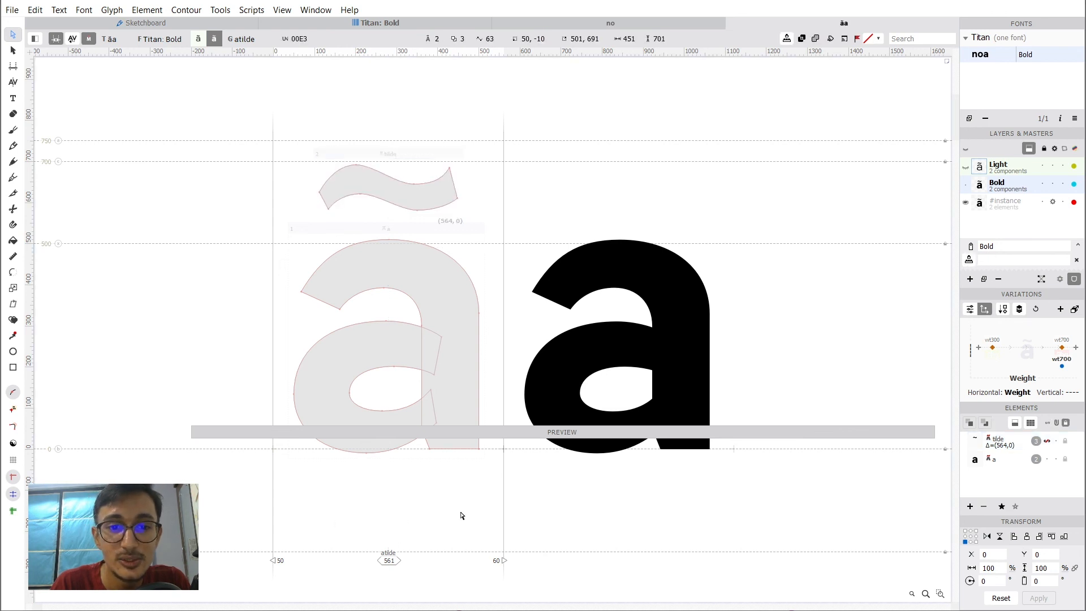
click(991, 262)
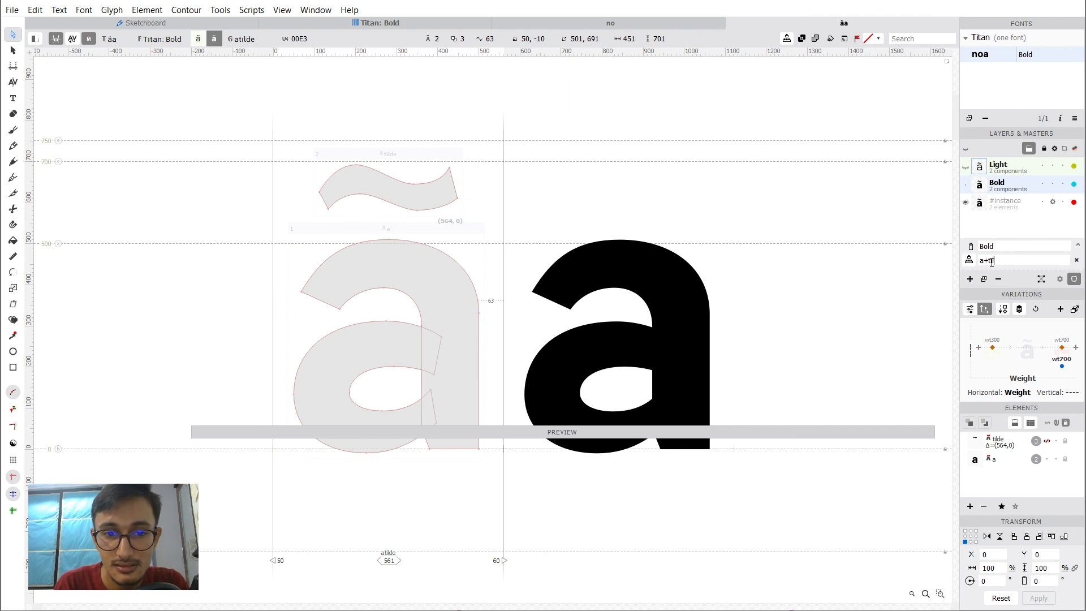
click(970, 261)
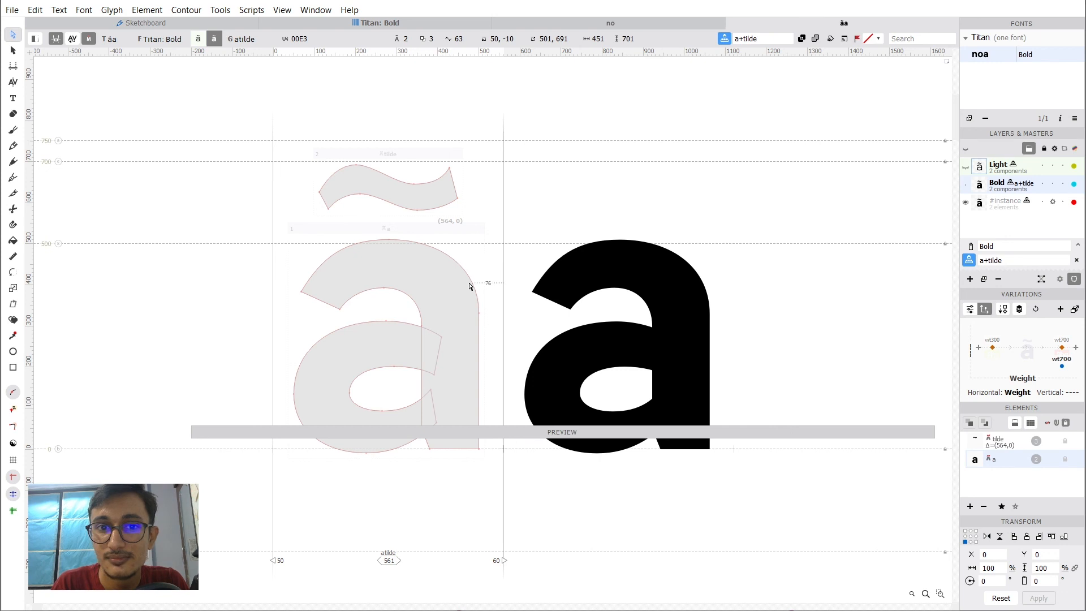
Make the atilde layers manual again and delete the a and tilde components from the Bold layer.
click(969, 261)
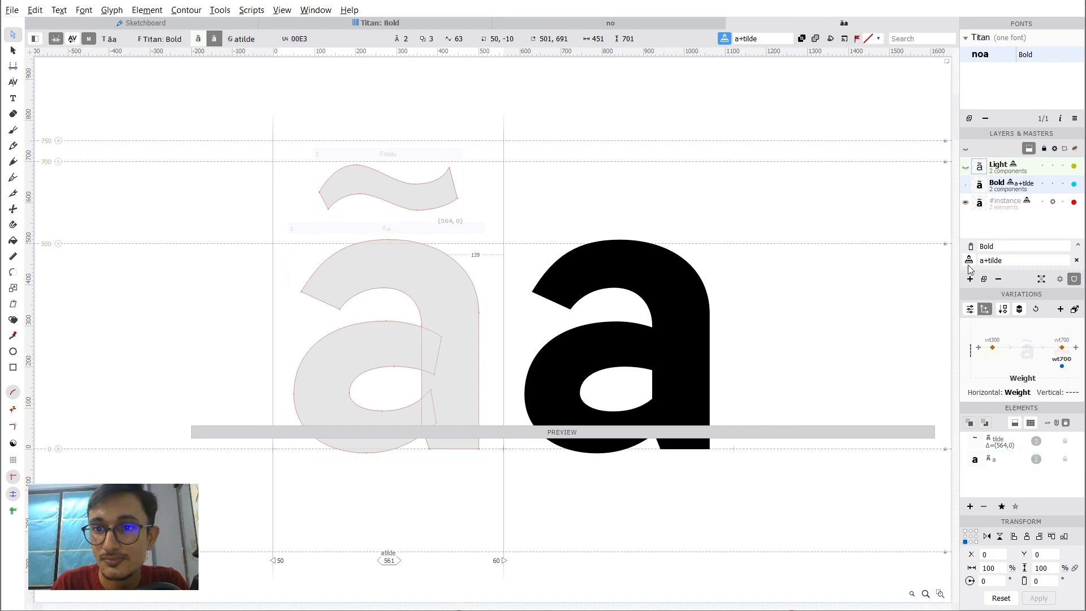
click(460, 294)
key(Delete)
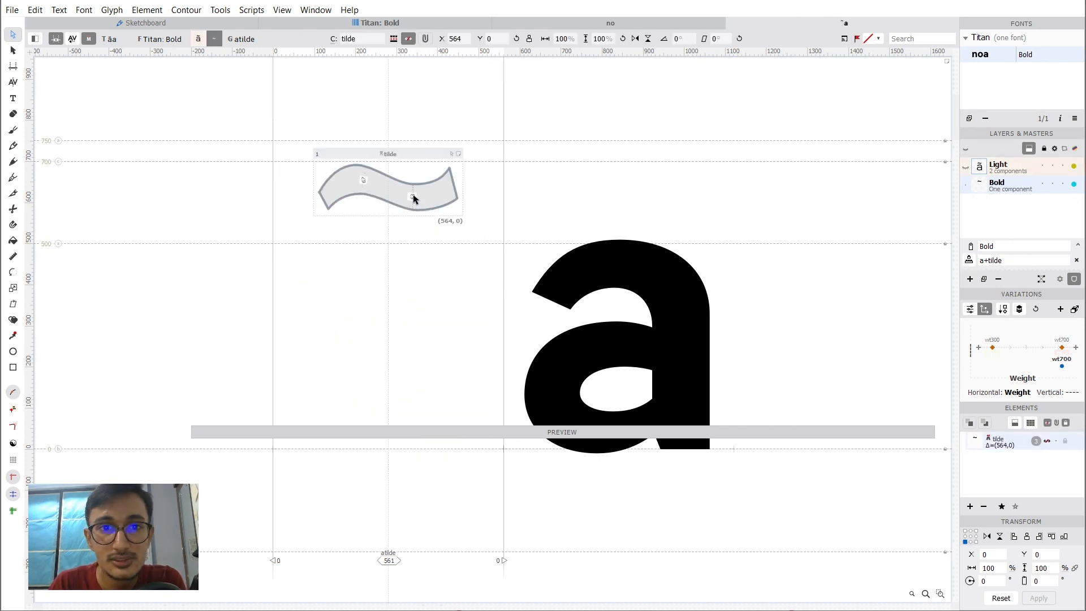
click(412, 195)
key(Delete)
Rebuild the atilde glyph from its a+tilde recipe as an auto layer in both masters.
click(1035, 264)
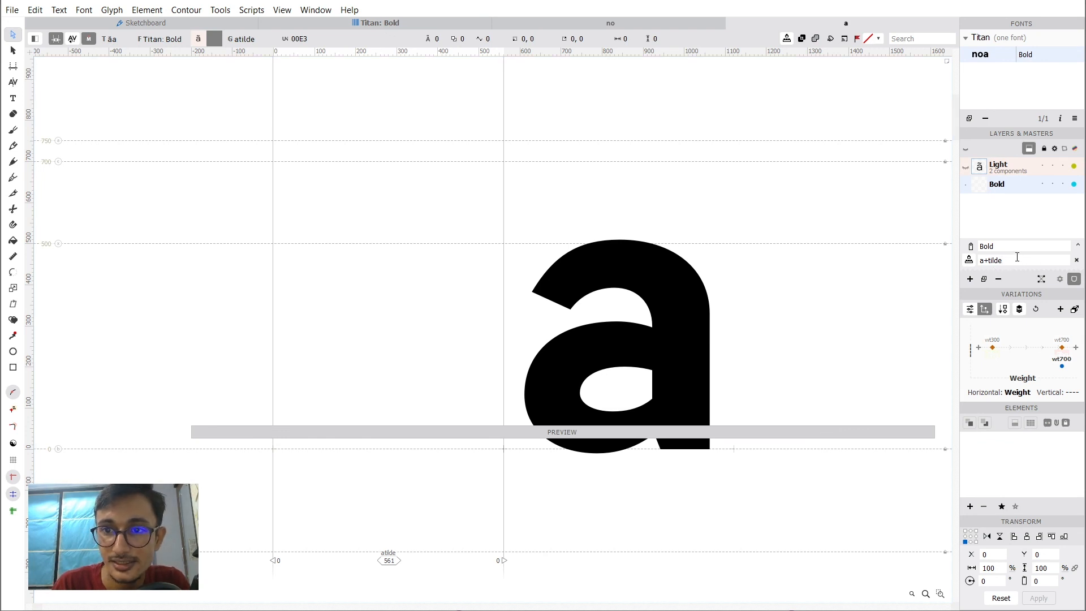
key(alt)
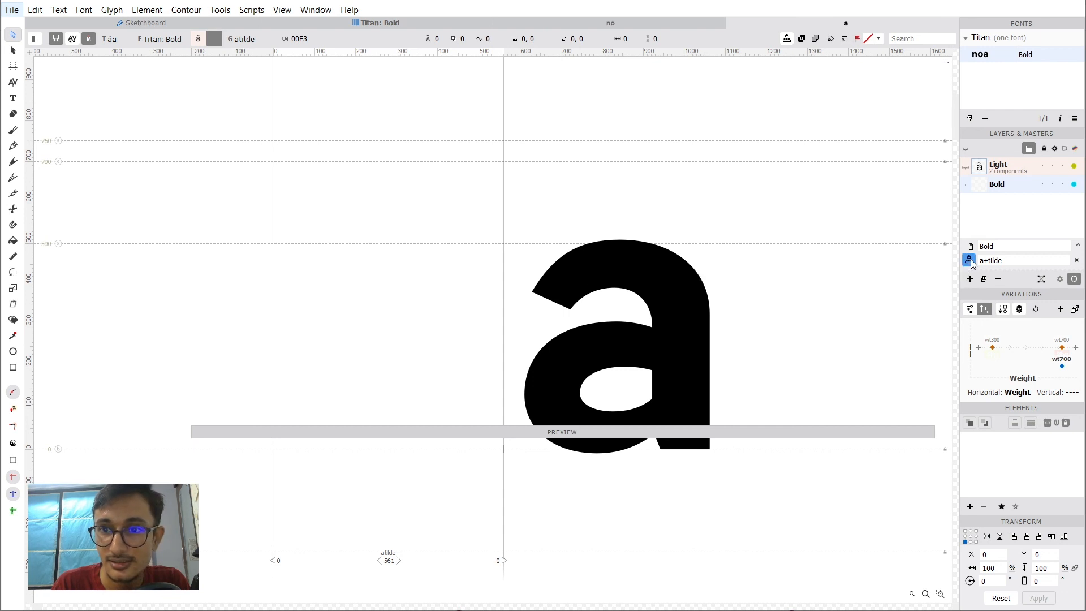
click(969, 262)
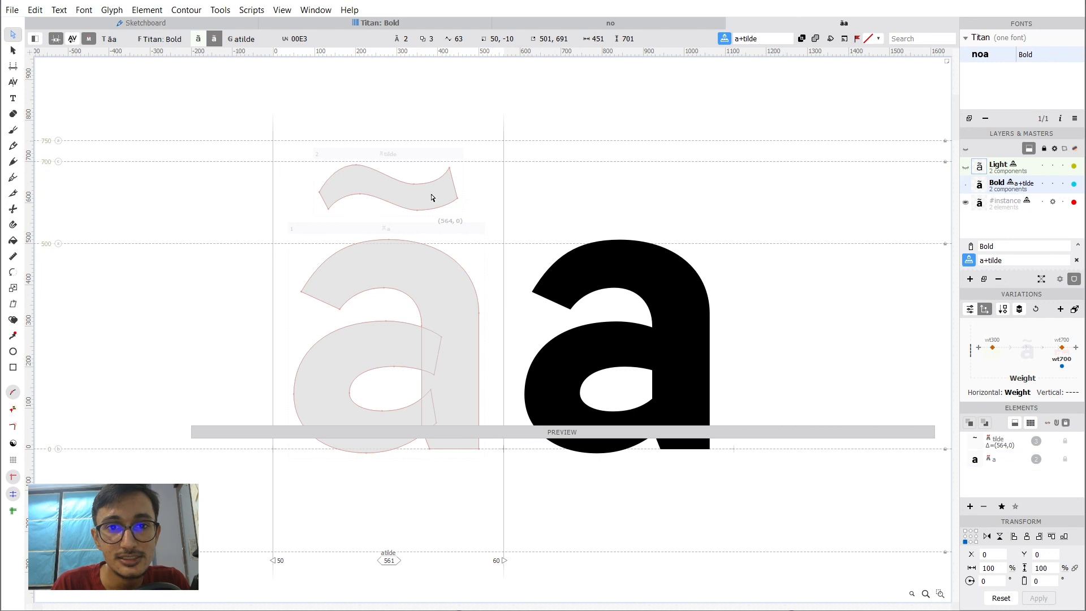
Change the recipe to n+tilde in all masters, and check the generated glyph in the Light and Bold layers.
click(984, 261)
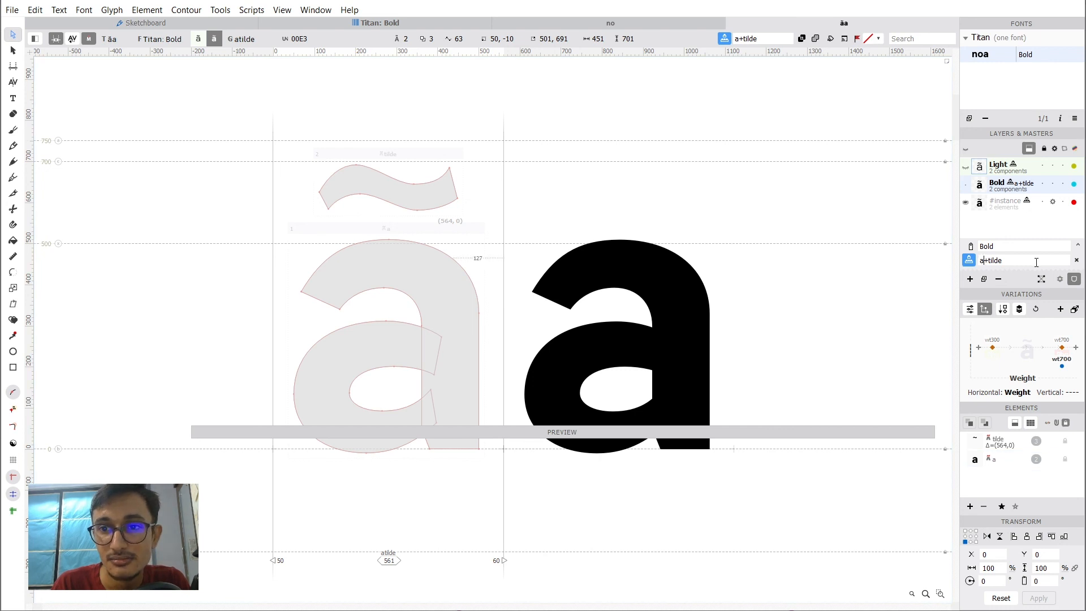
key(BackSpace)
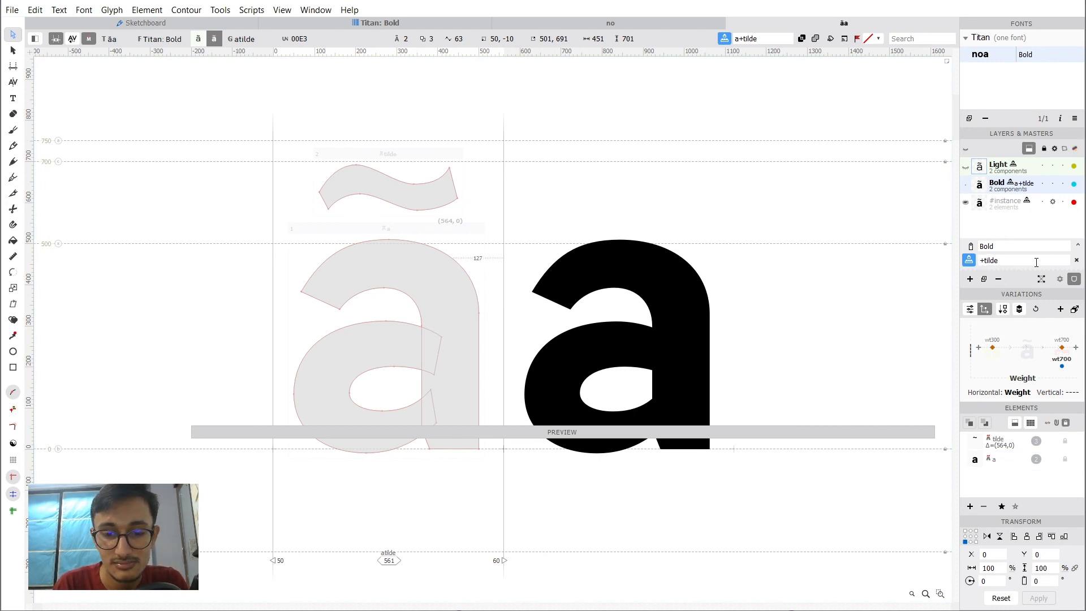
text(n)
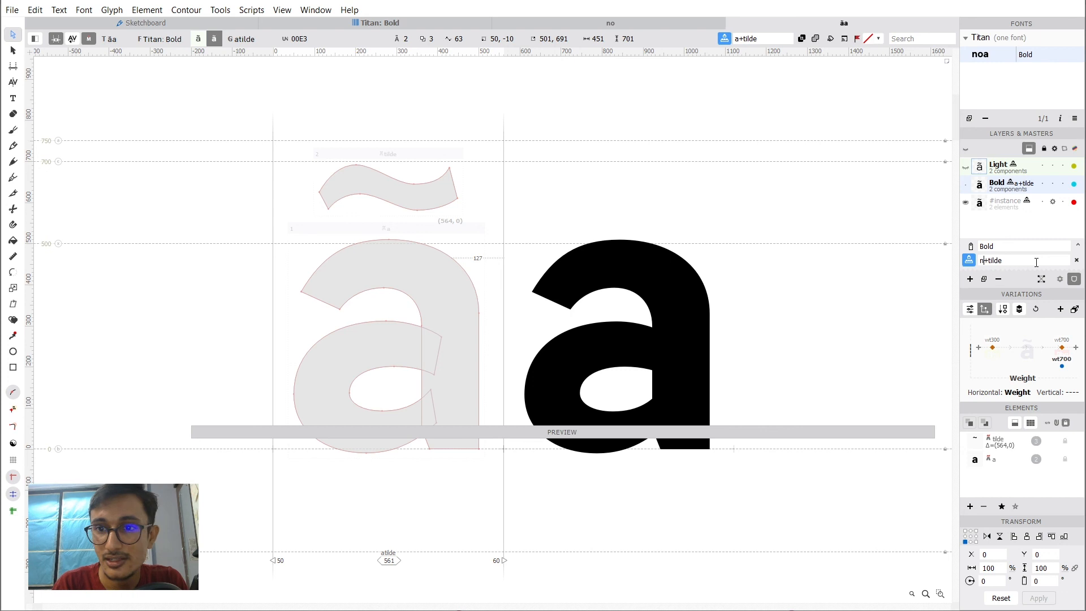
click(970, 261)
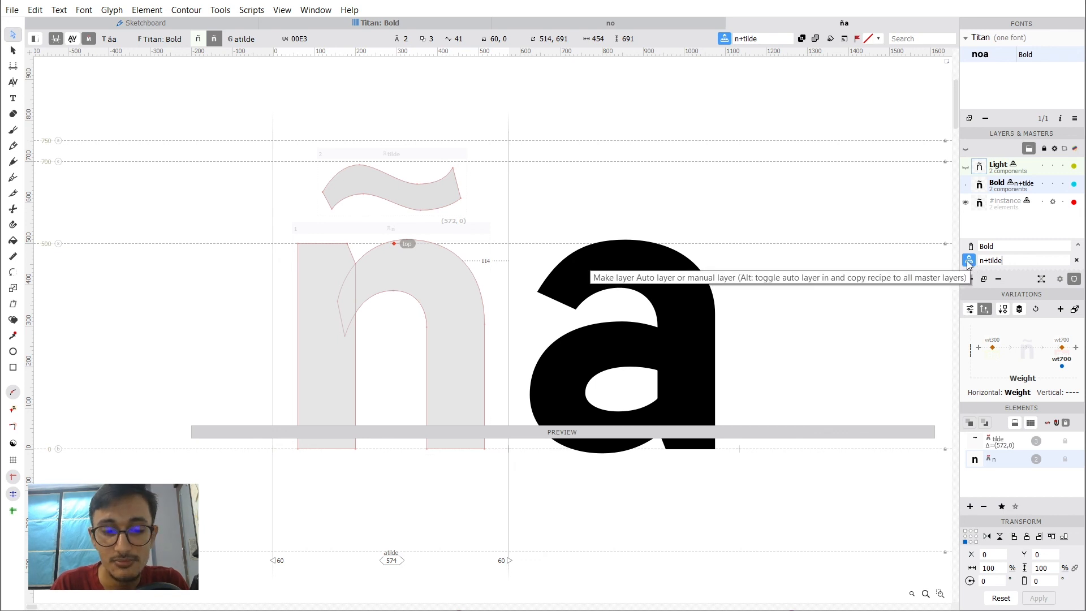
click(1009, 170)
click(1006, 190)
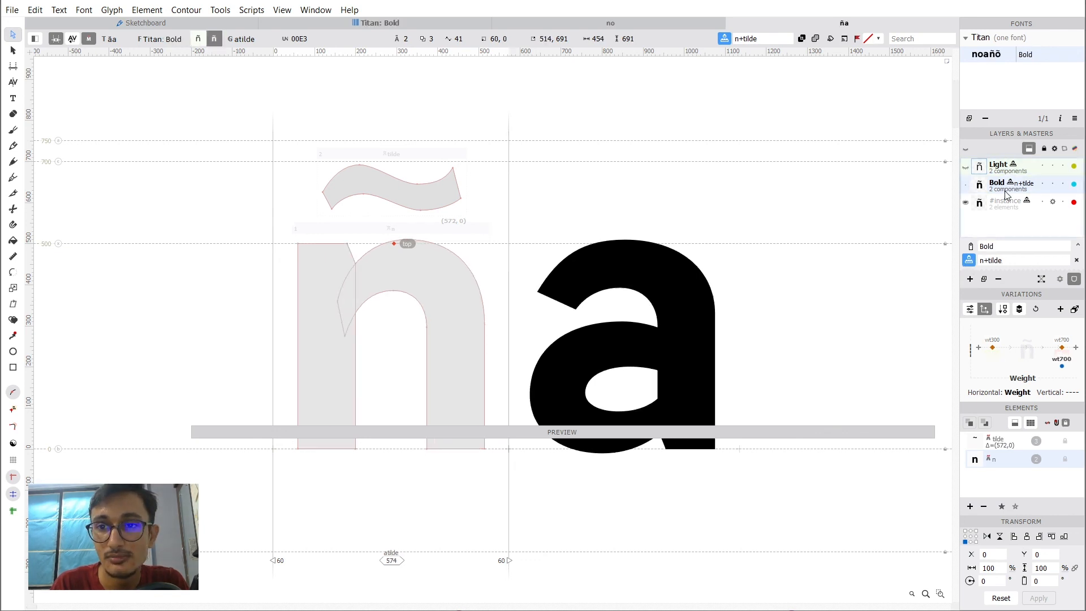
click(1007, 170)
click(1008, 190)
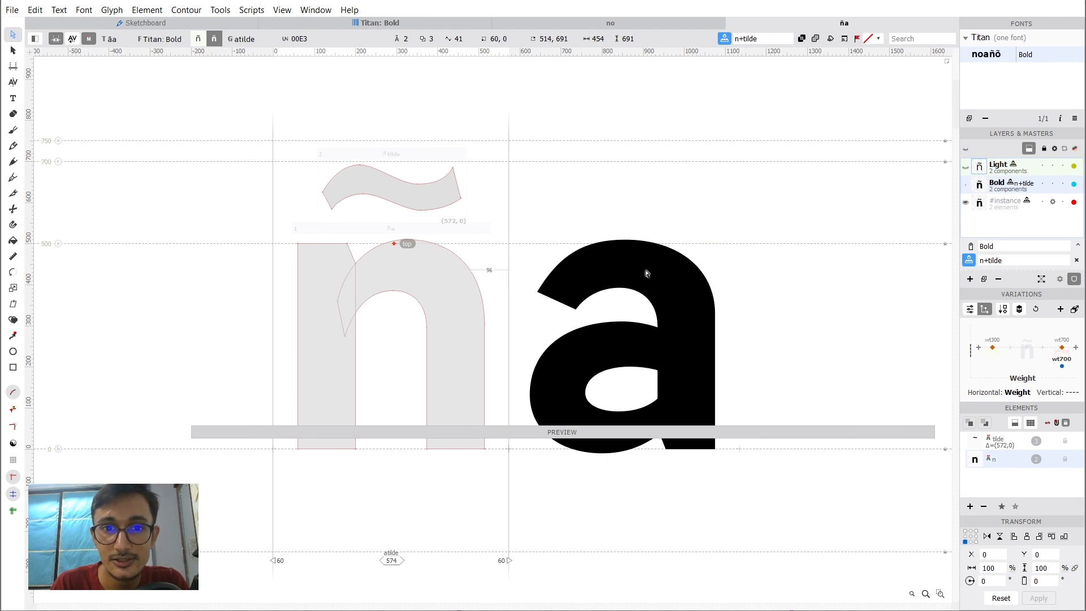
Set the atilde recipe back to a+tilde and regenerate the auto layers in both masters.
click(984, 261)
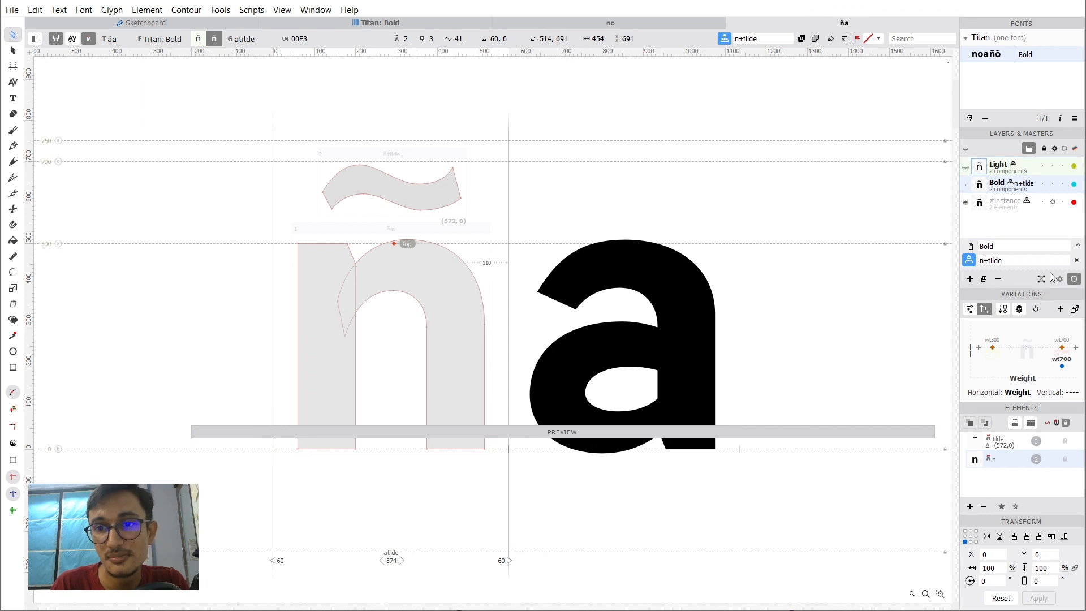
key(BackSpace)
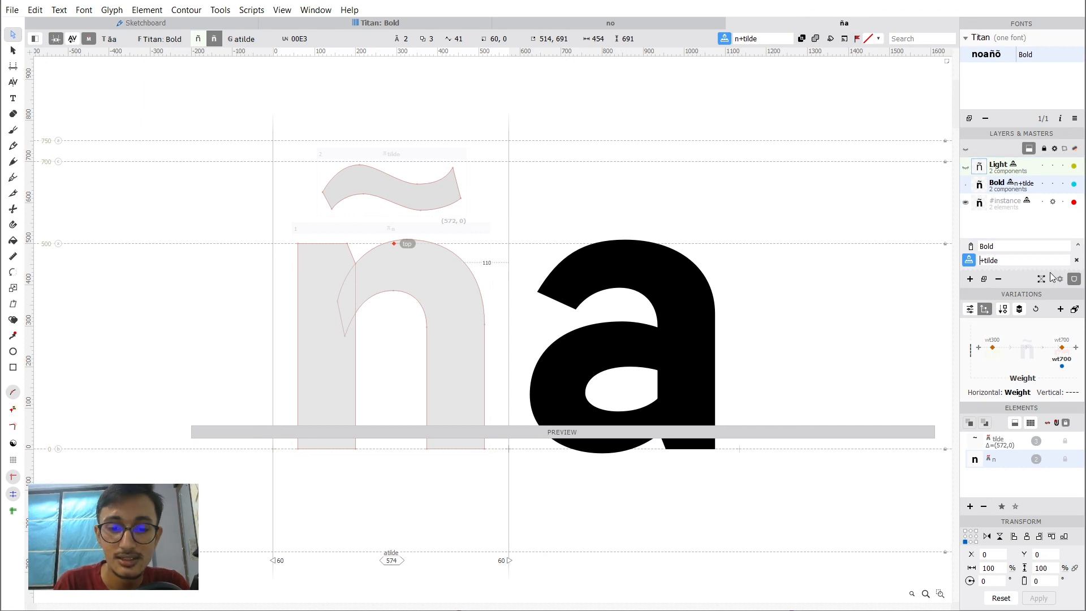
text(a)
click(969, 261)
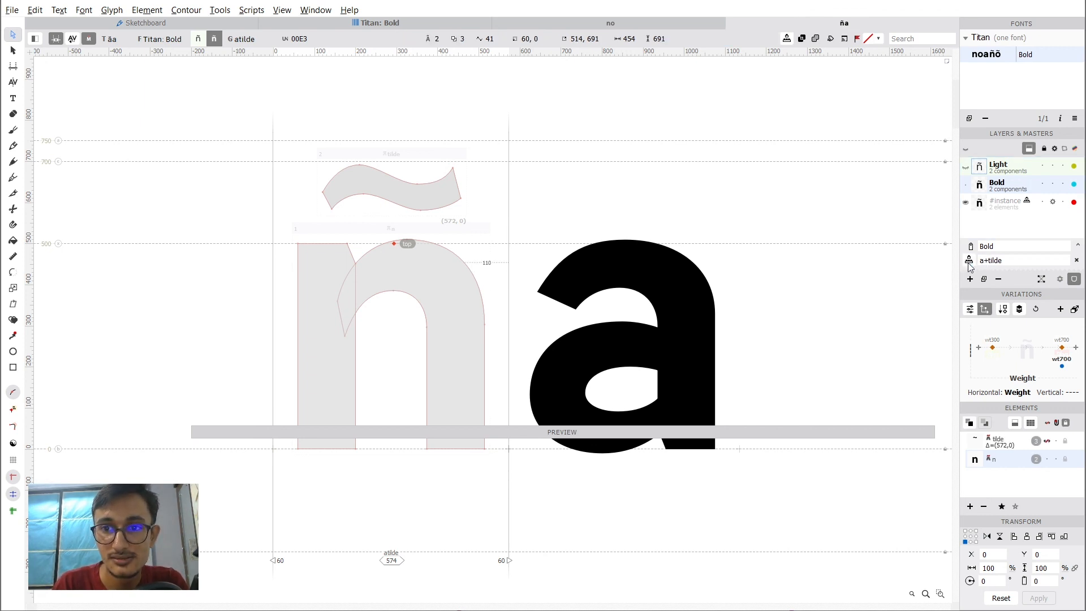
click(969, 263)
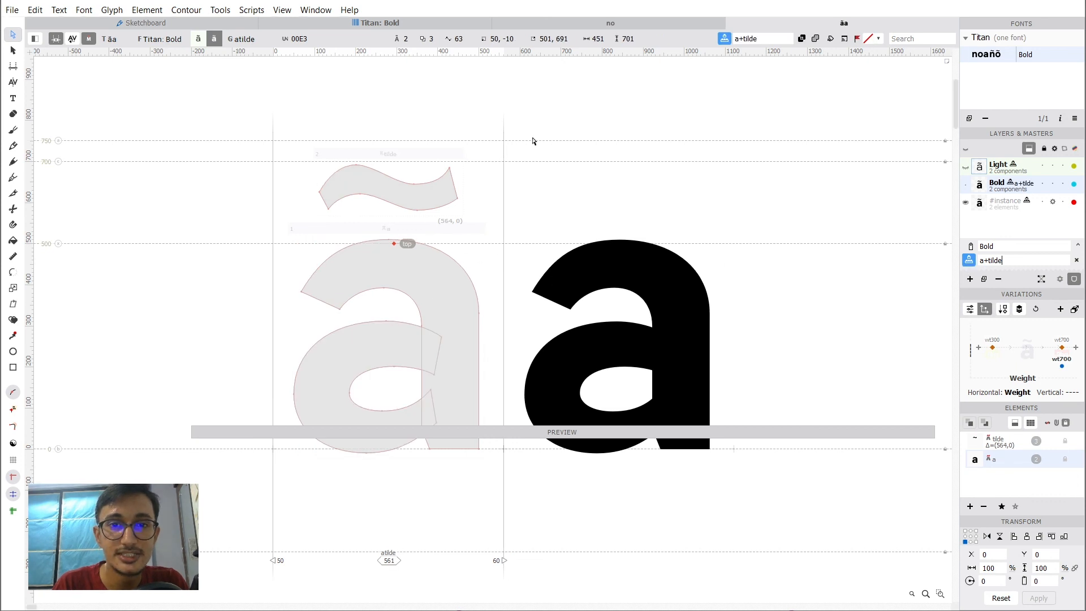
Return to the Titan font overview and move the floating Preview panel down, clear of the atilde cell.
click(432, 26)
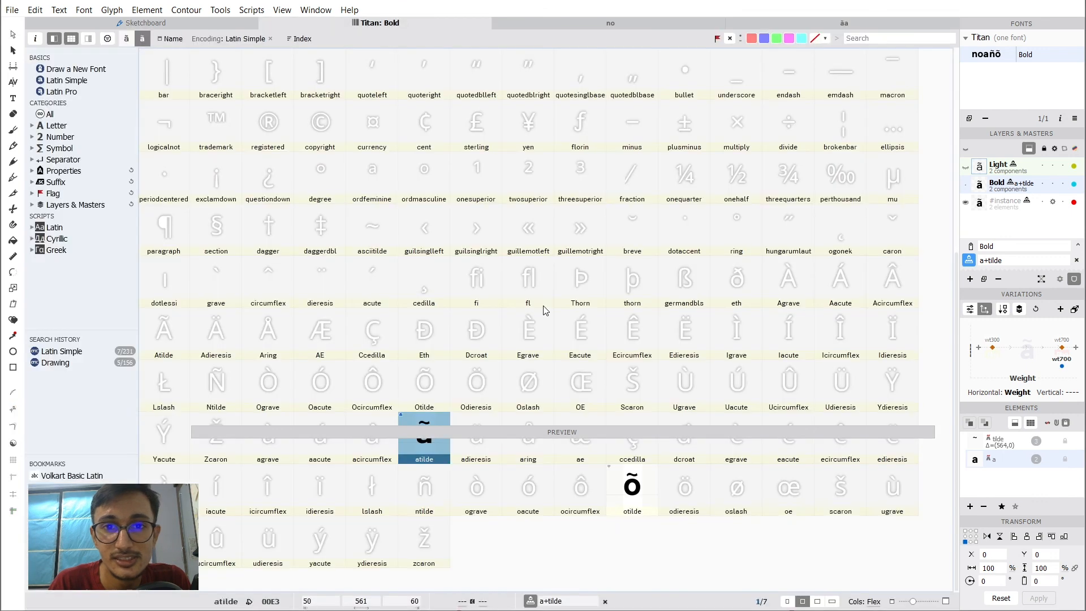
click(531, 340)
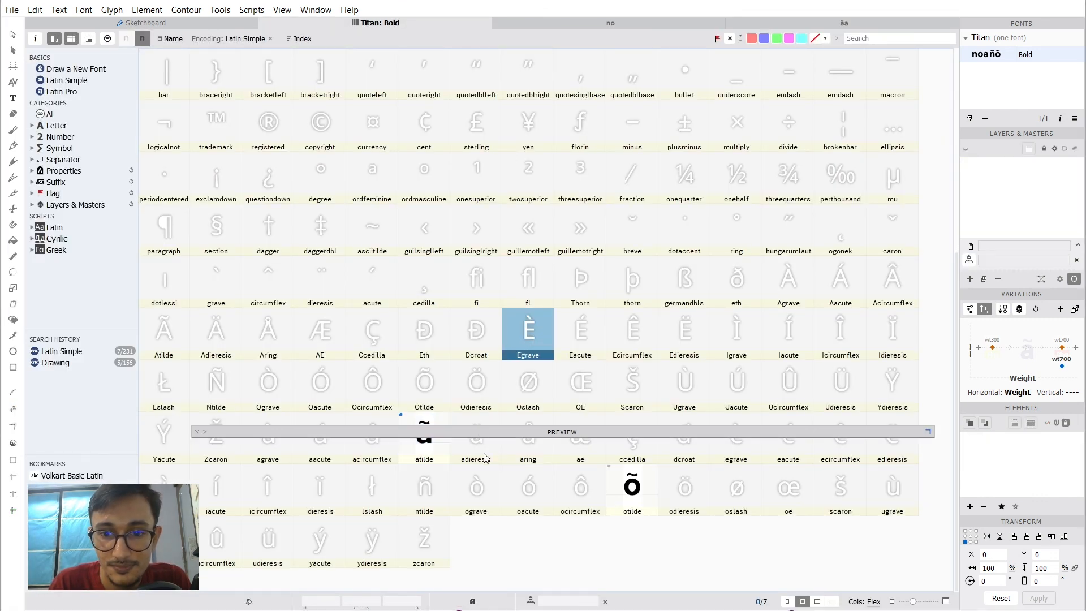
drag(482, 432, 484, 457)
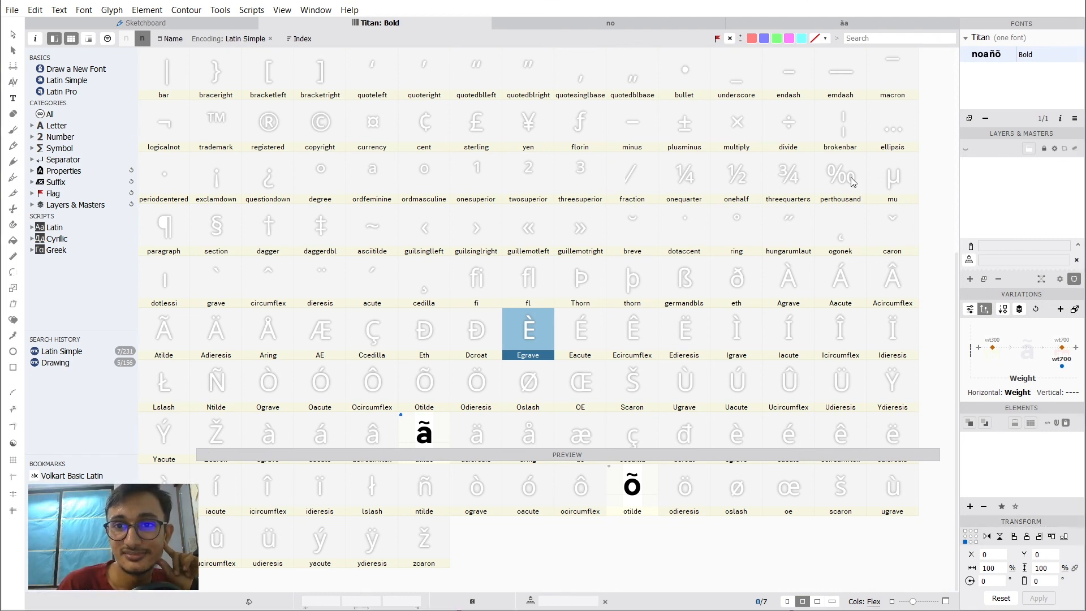
click(440, 181)
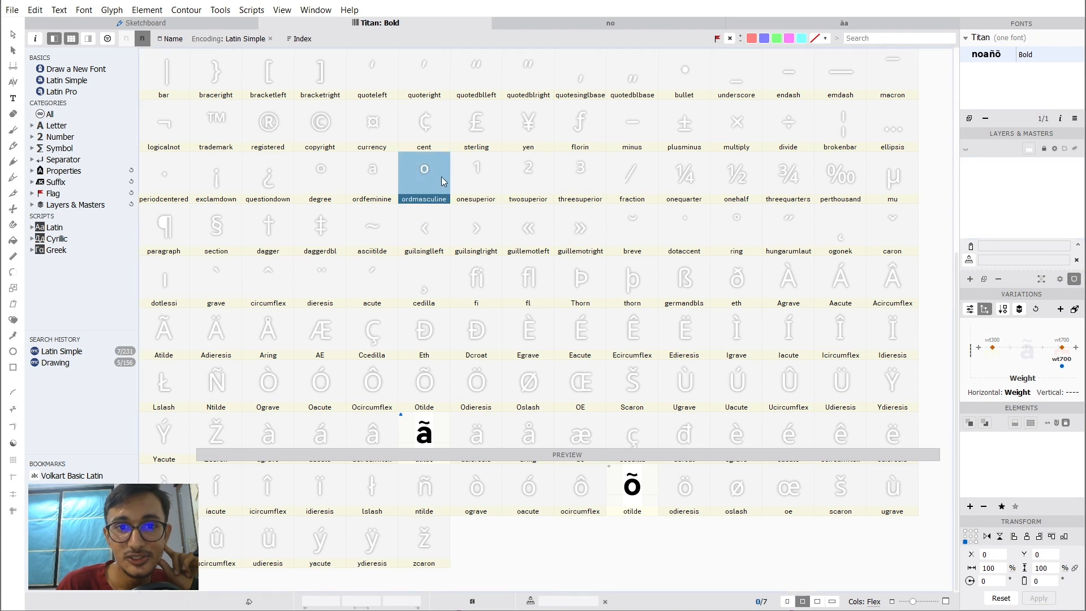